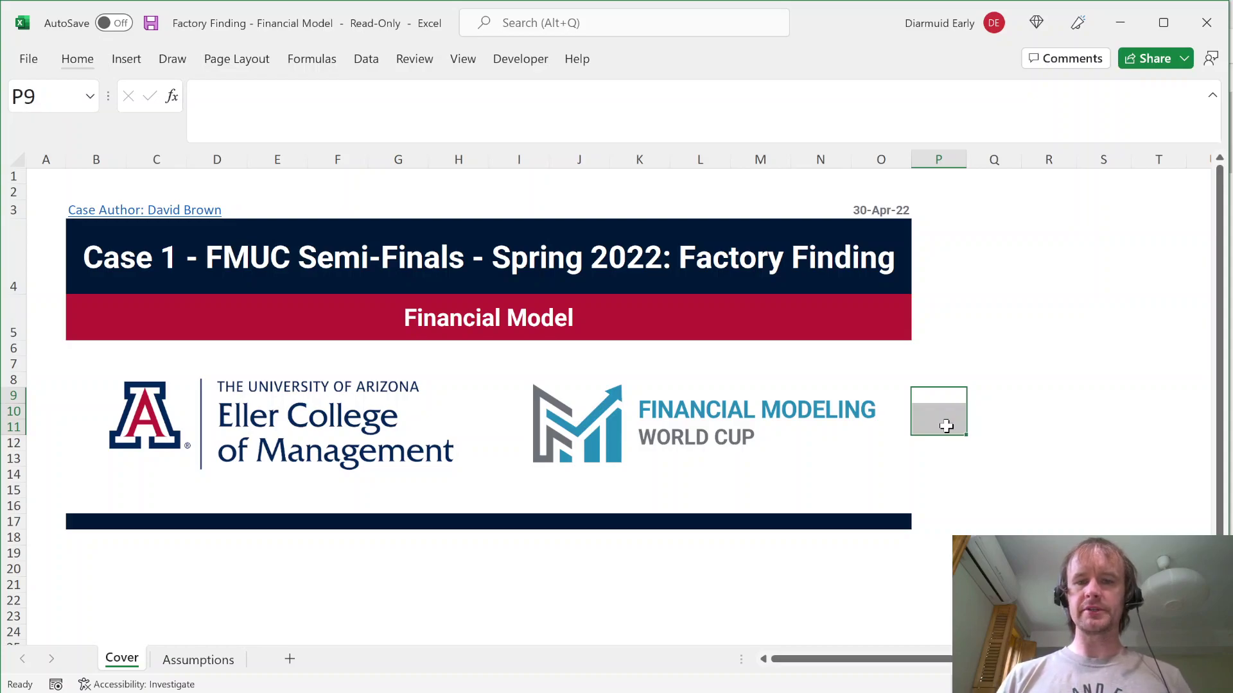
# Step: Switch to the browser and look over the Financial Modeling University Championship page
pyautogui.hotkey('ctrl', 'Home')
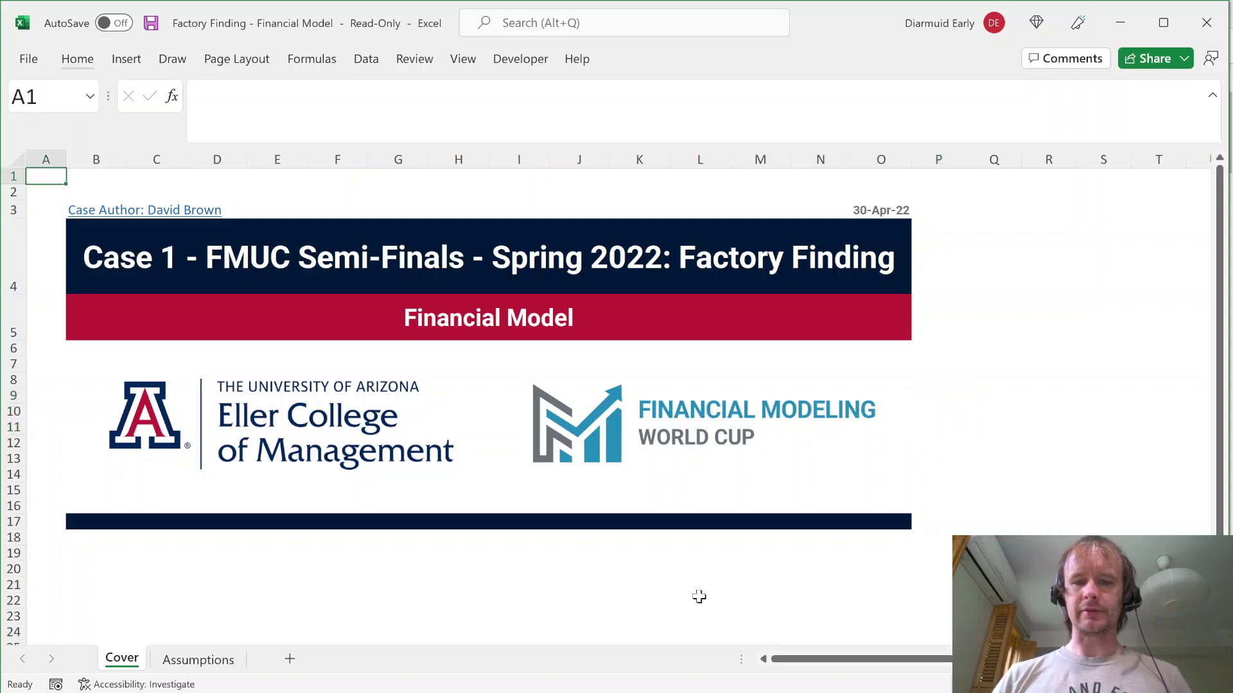
pyautogui.hotkey('alt', 'Tab')
pyautogui.scroll(-8, 546, 588)
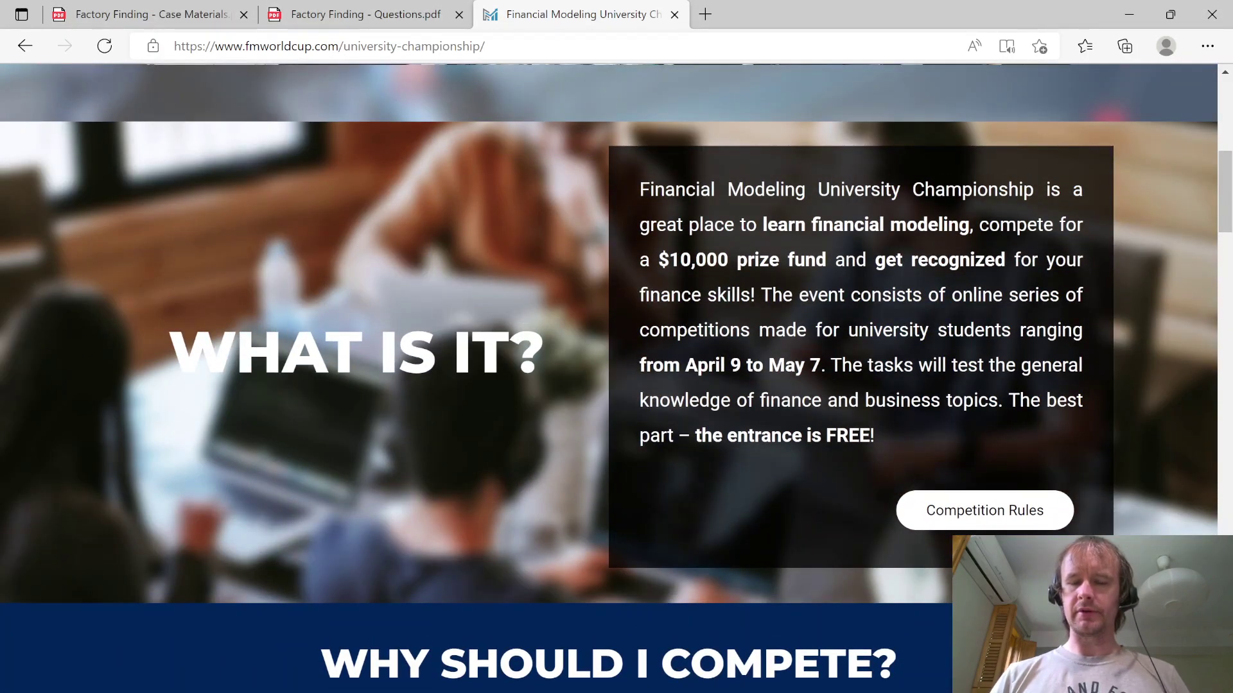
pyautogui.scroll(7, 576, 491)
pyautogui.scroll(-2, 577, 490)
pyautogui.scroll(3, 577, 491)
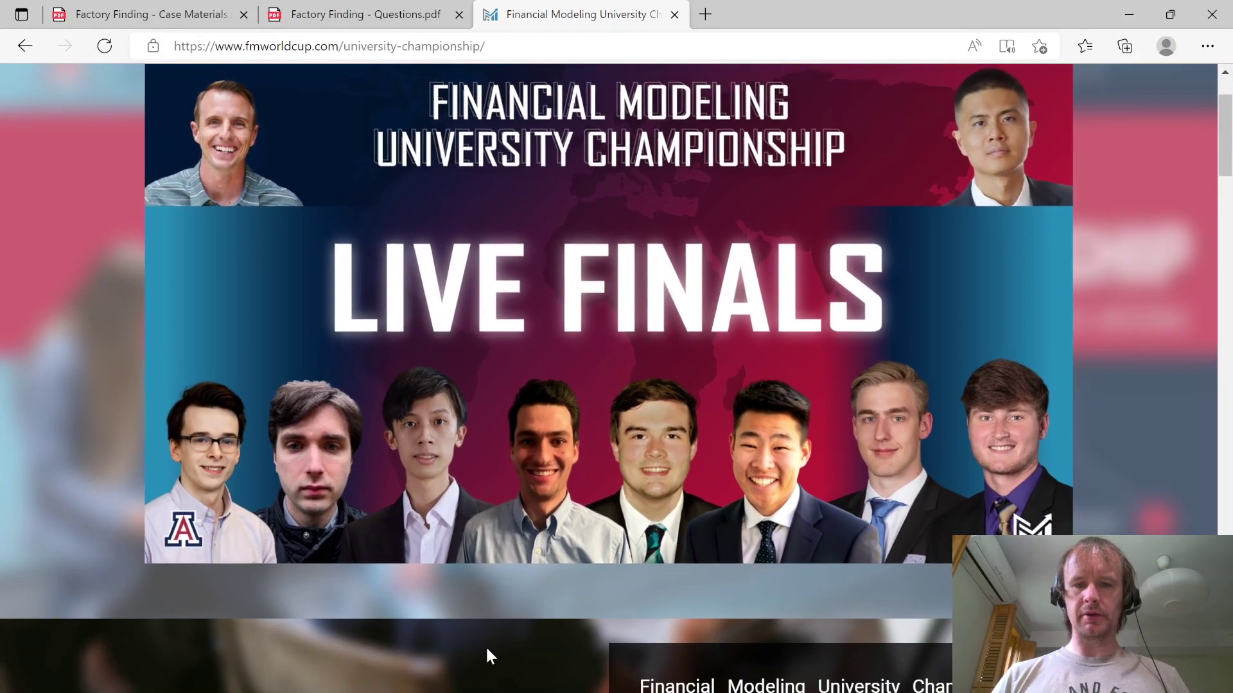
pyautogui.scroll(1, 493, 646)
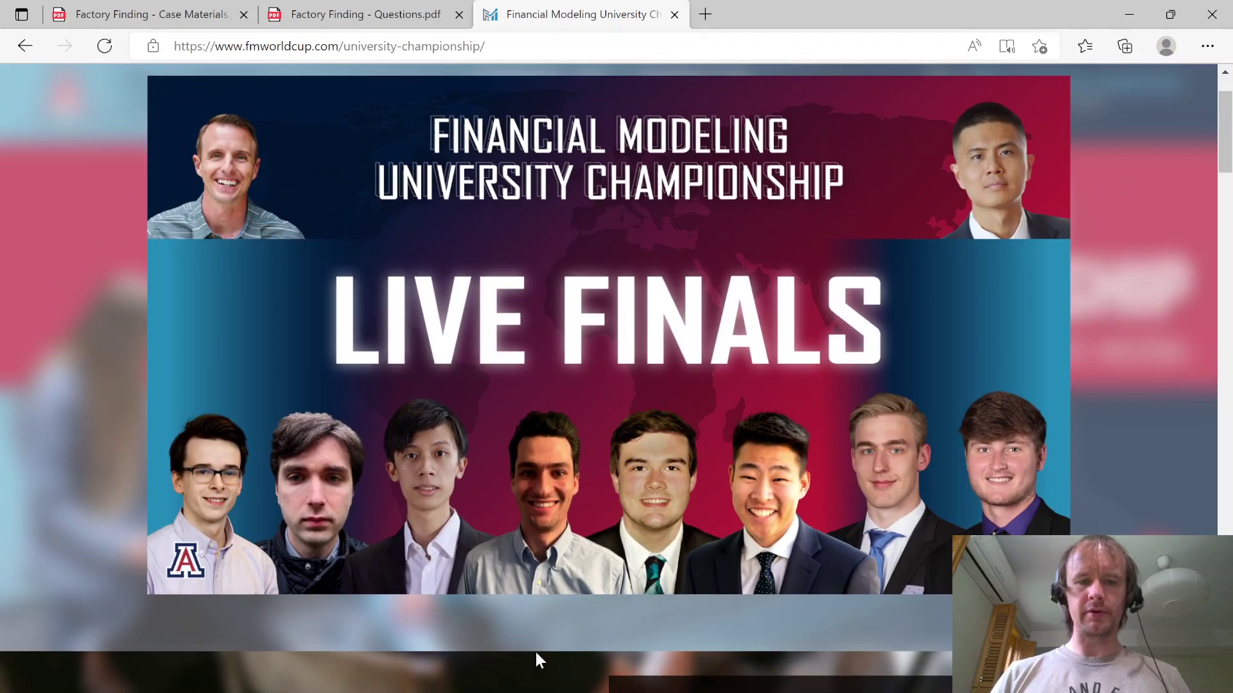
pyautogui.hotkey('alt', 'Tab')
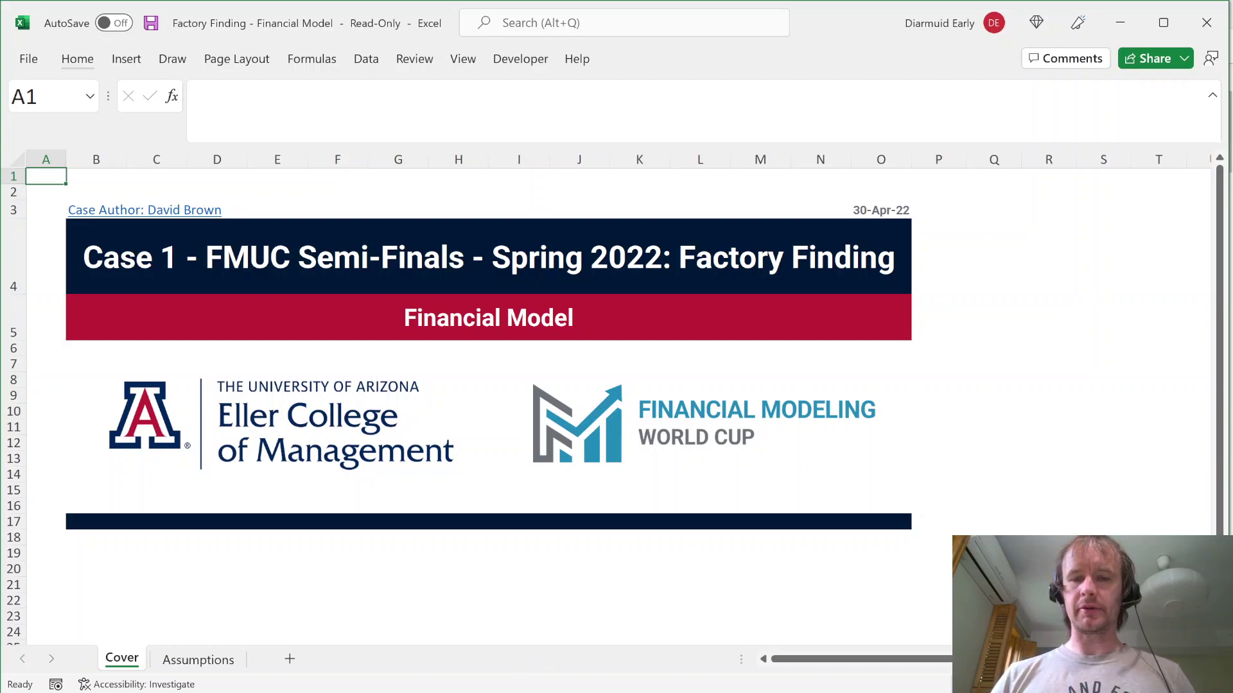
pyautogui.hotkey('alt', 'Tab')
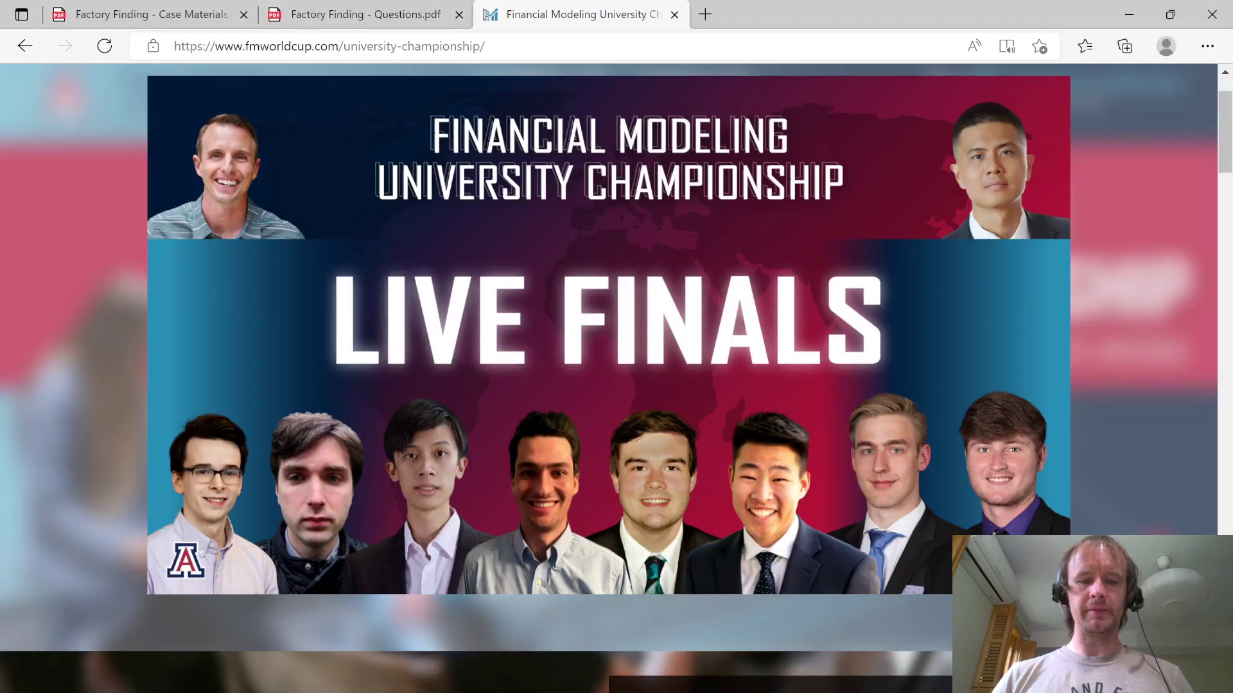
# Step: Close the championship page and bring up the Factory Finding case materials PDF
pyautogui.hotkey('ctrl', 'w')
pyautogui.hotkey('ctrl', 'shift', 'Tab')
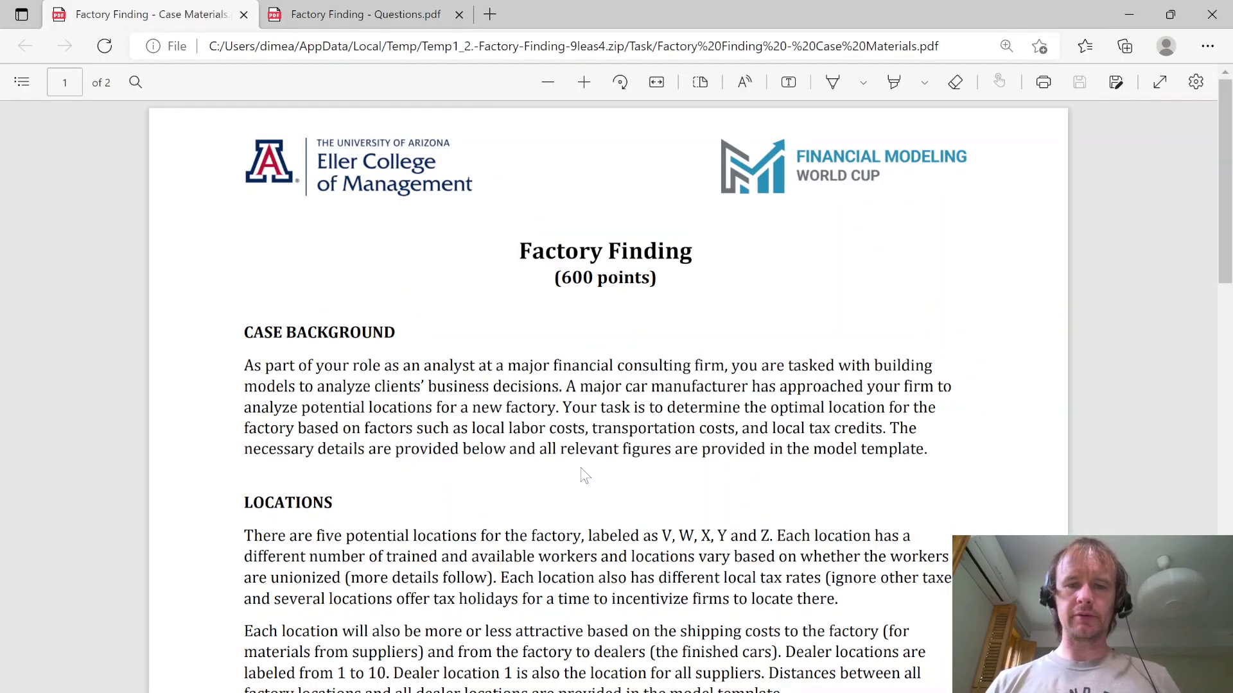
pyautogui.scroll(-1, 584, 476)
# Step: Switch to the Factory Finding workbook in Excel and examine the model start date on the Assumptions sheet
pyautogui.hotkey('alt', 'Tab')
pyautogui.hotkey('alt', 'Tab')
pyautogui.hotkey('alt', 'Tab')
pyautogui.hotkey('alt', 'shift', 'Tab')
pyautogui.hotkey('ctrl', 'pagedown')
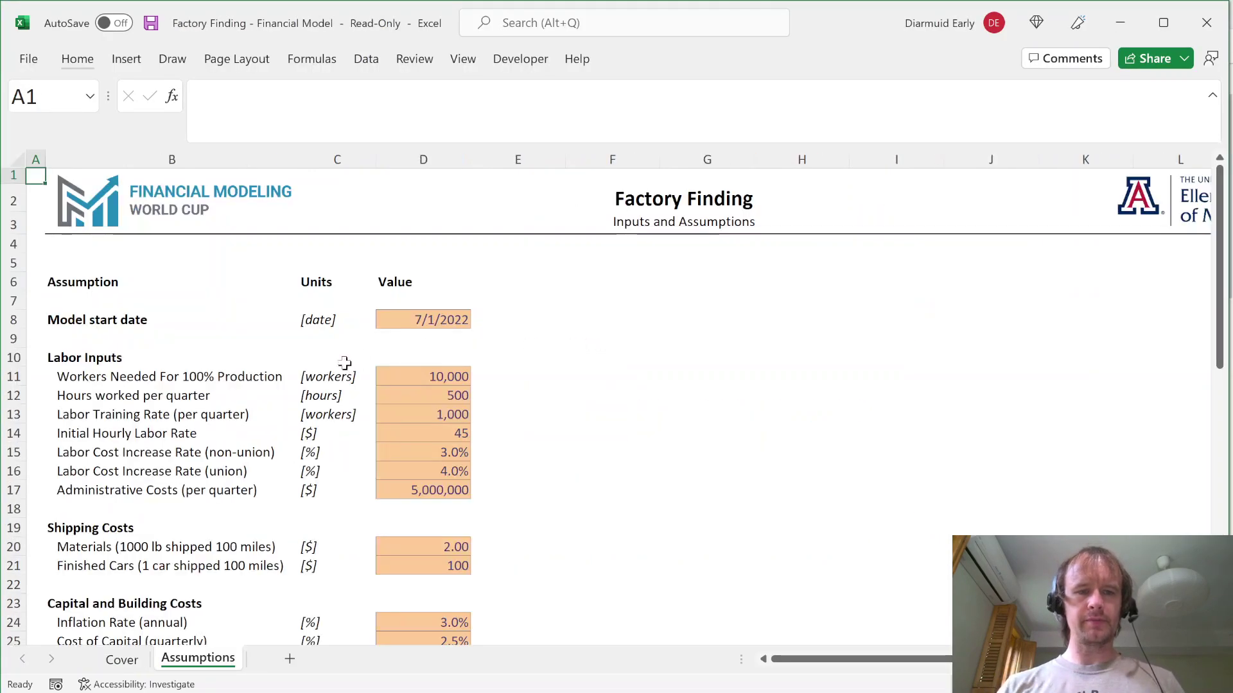
pyautogui.click(412, 319)
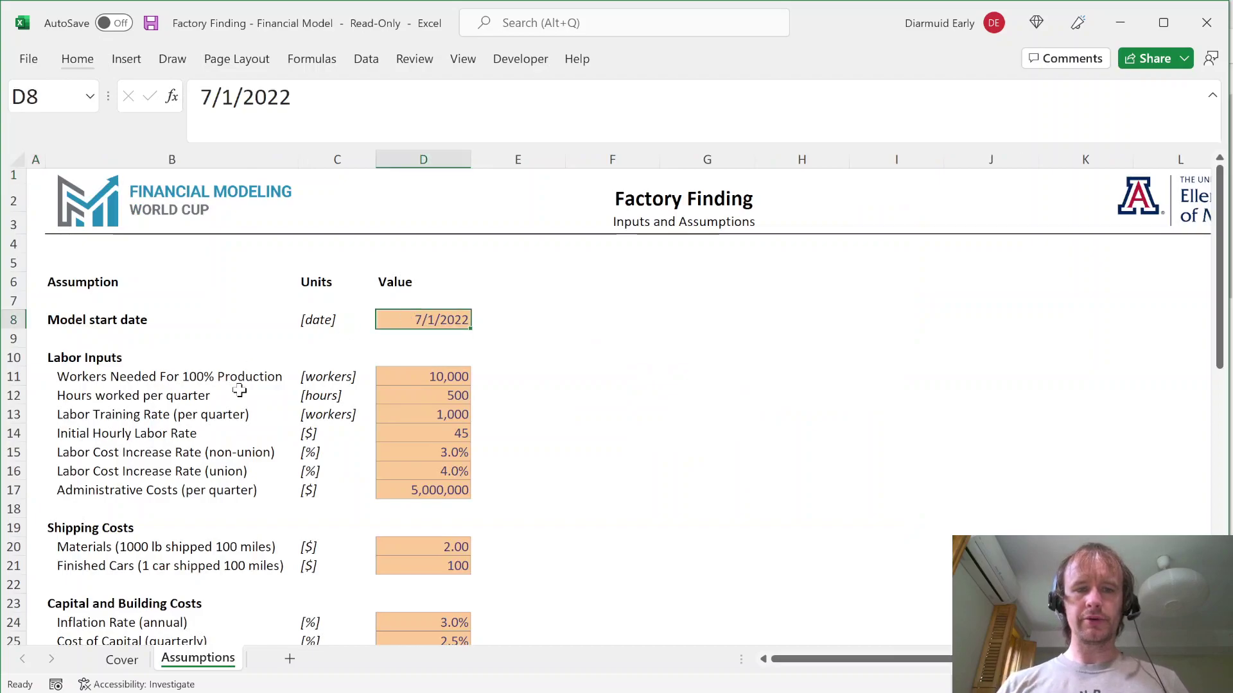
pyautogui.hotkey('shift', 'space')
pyautogui.click(390, 319)
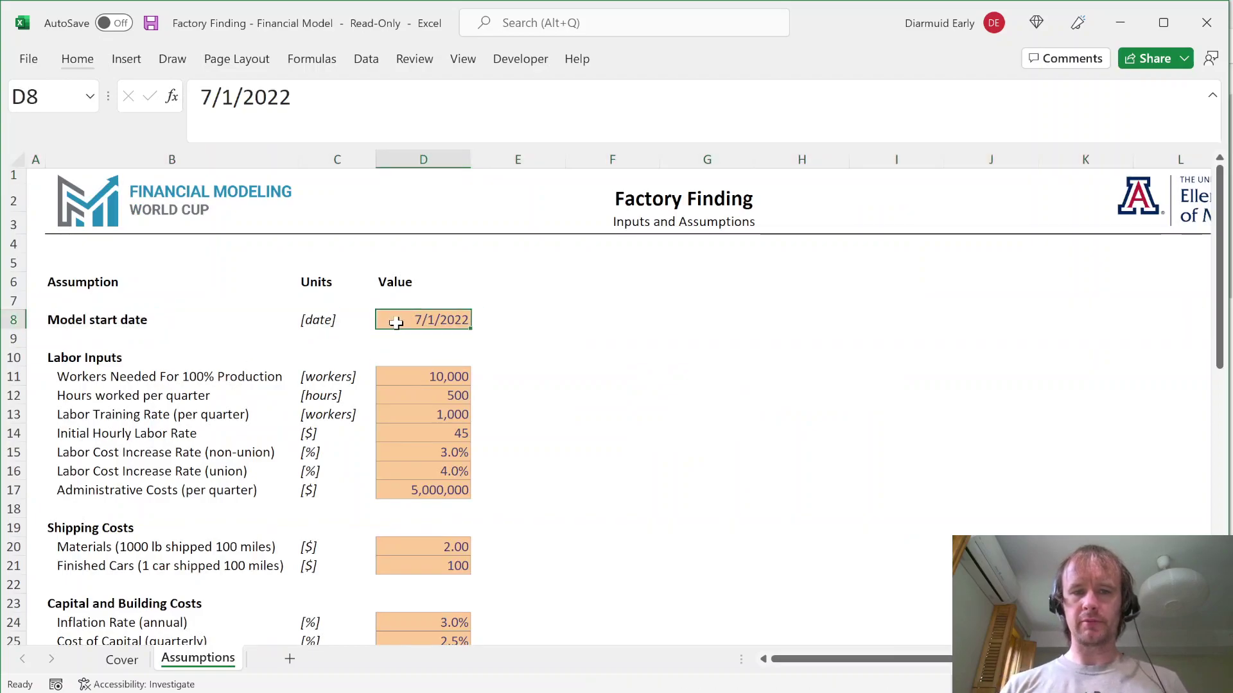
# Step: Review each labor input from workers needed through administrative costs, plus the materials shipping cost
pyautogui.moveTo(398, 377); pyautogui.dragTo(385, 490)
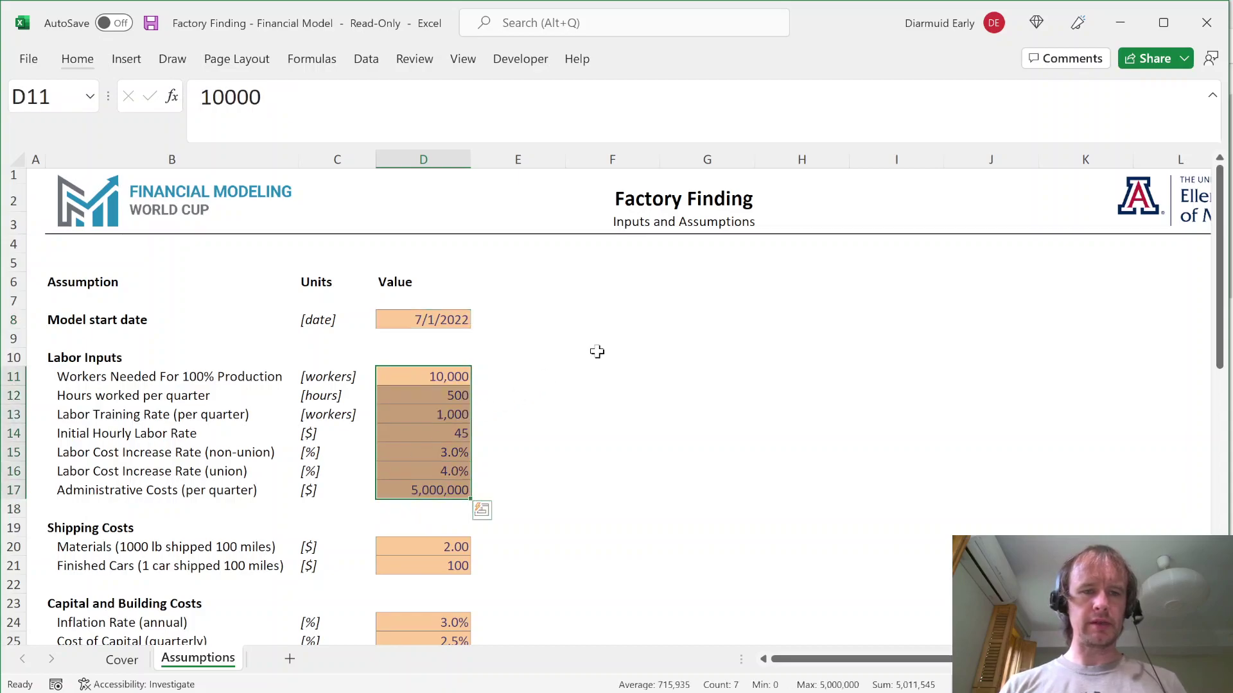
pyautogui.click(404, 374)
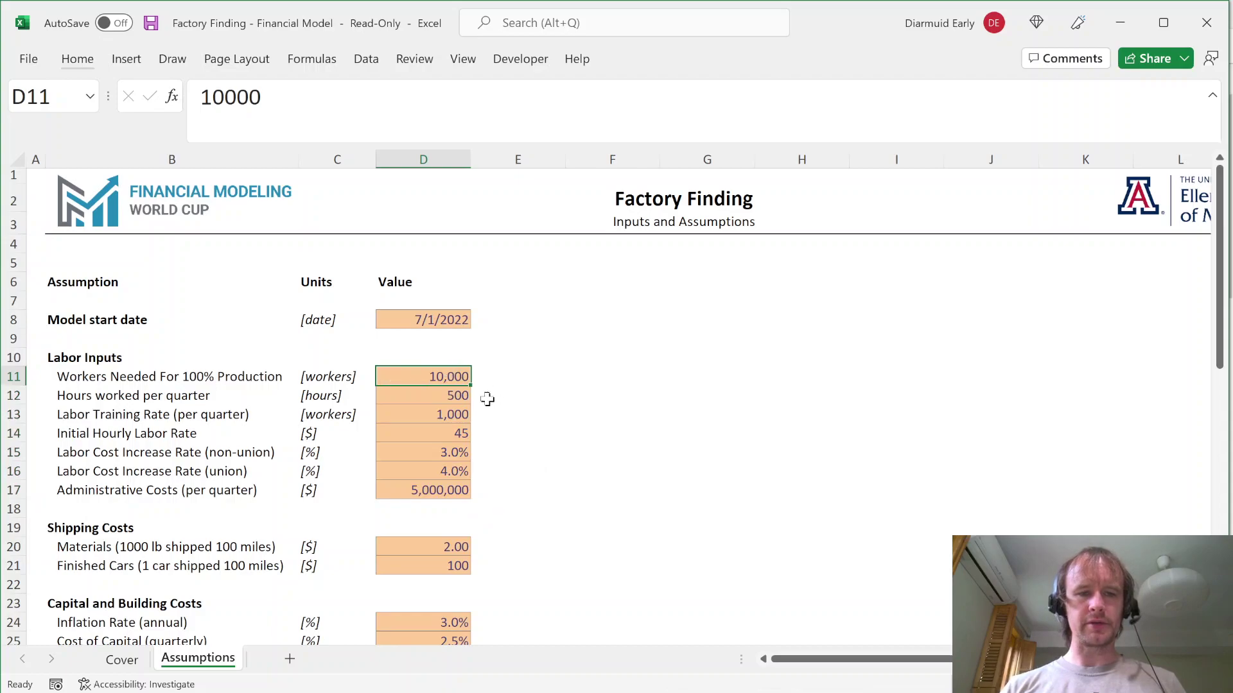
pyautogui.click(409, 398)
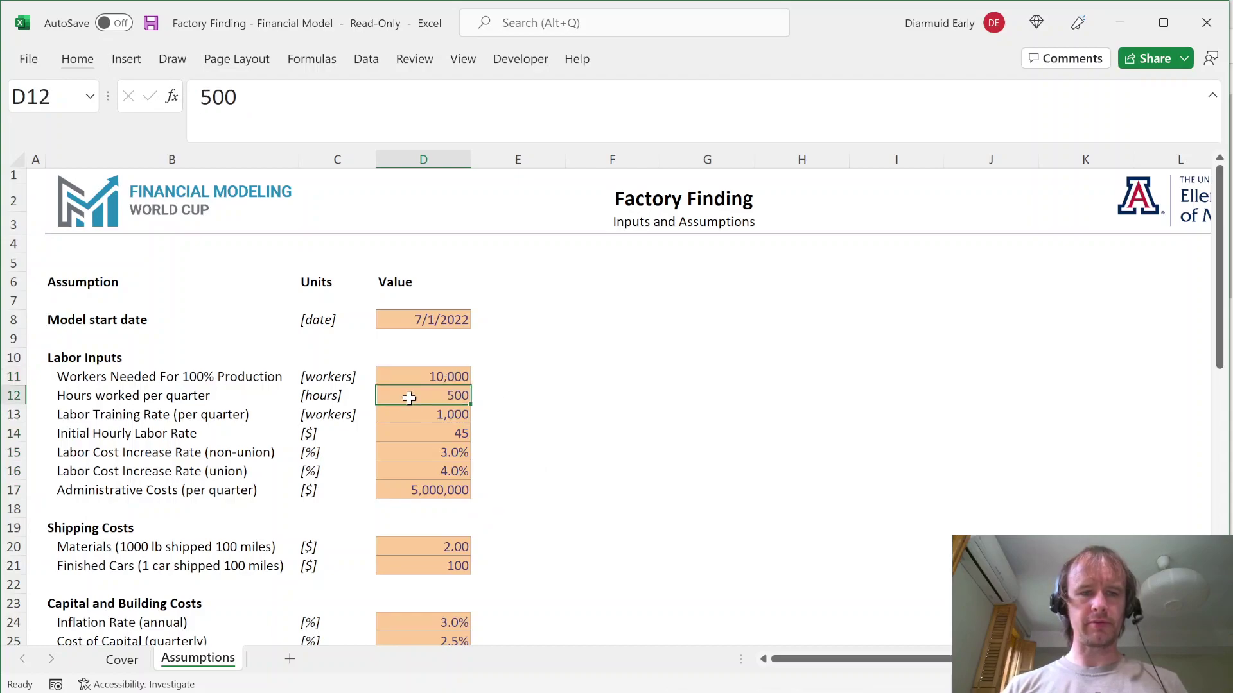
pyautogui.click(407, 418)
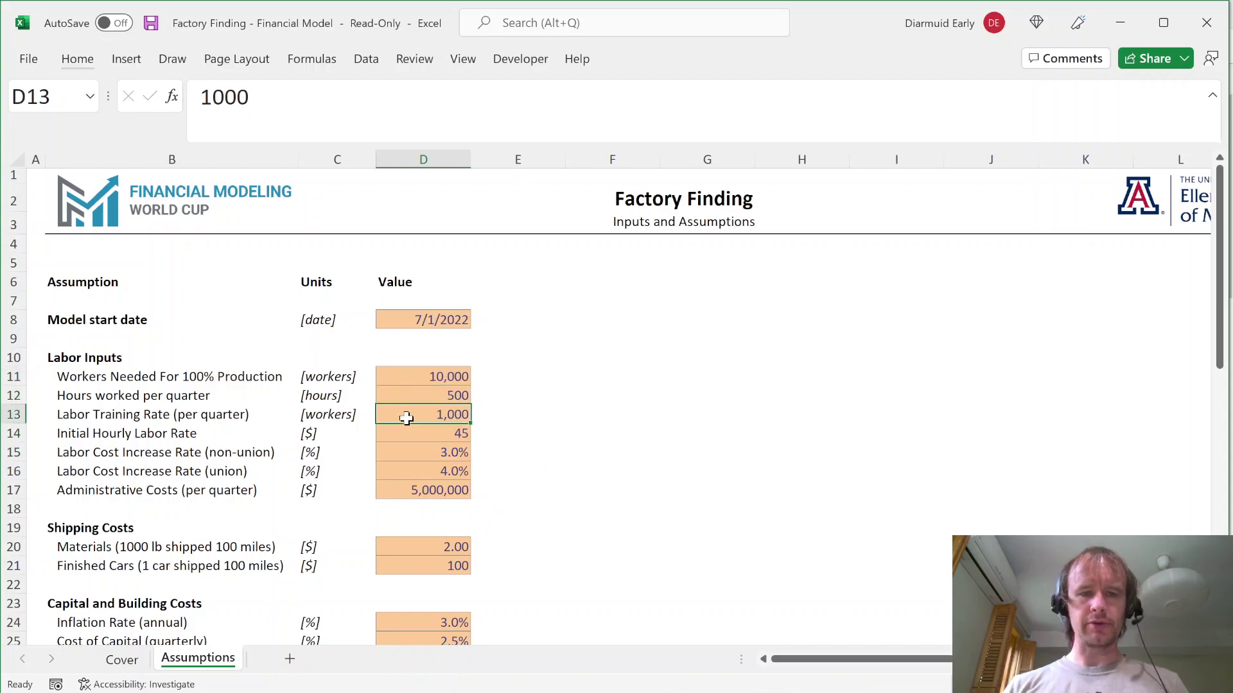
pyautogui.click(406, 436)
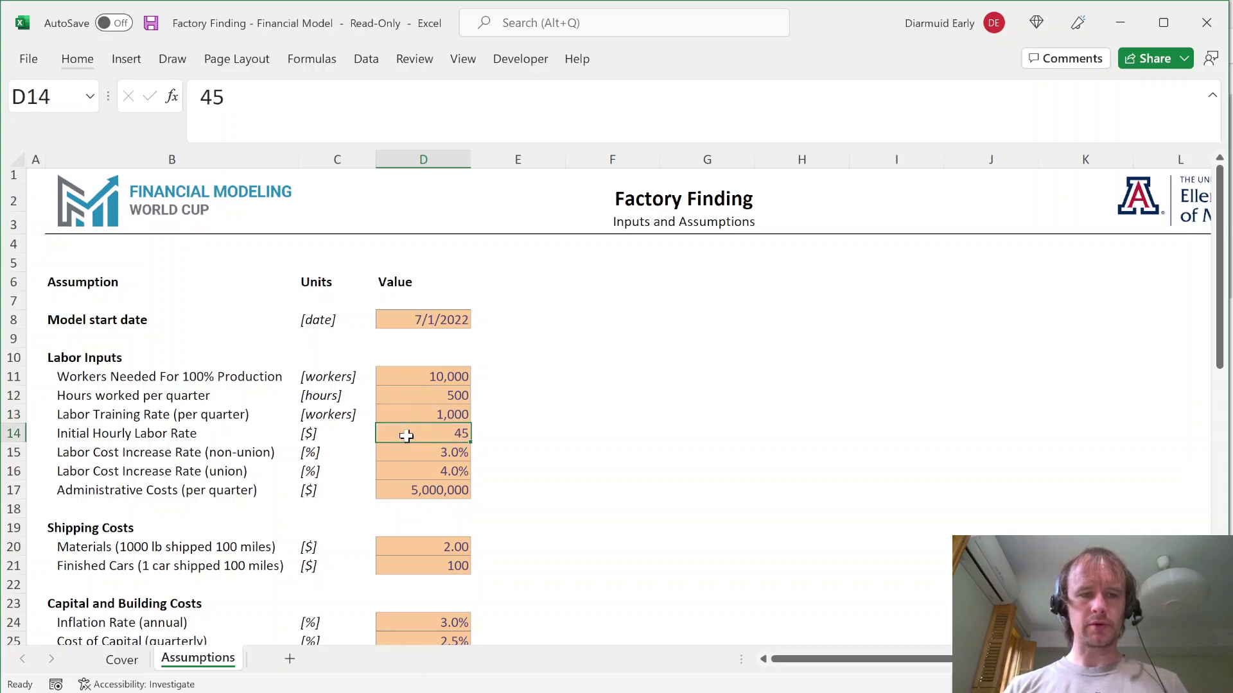
pyautogui.hotkey('shift', 'space')
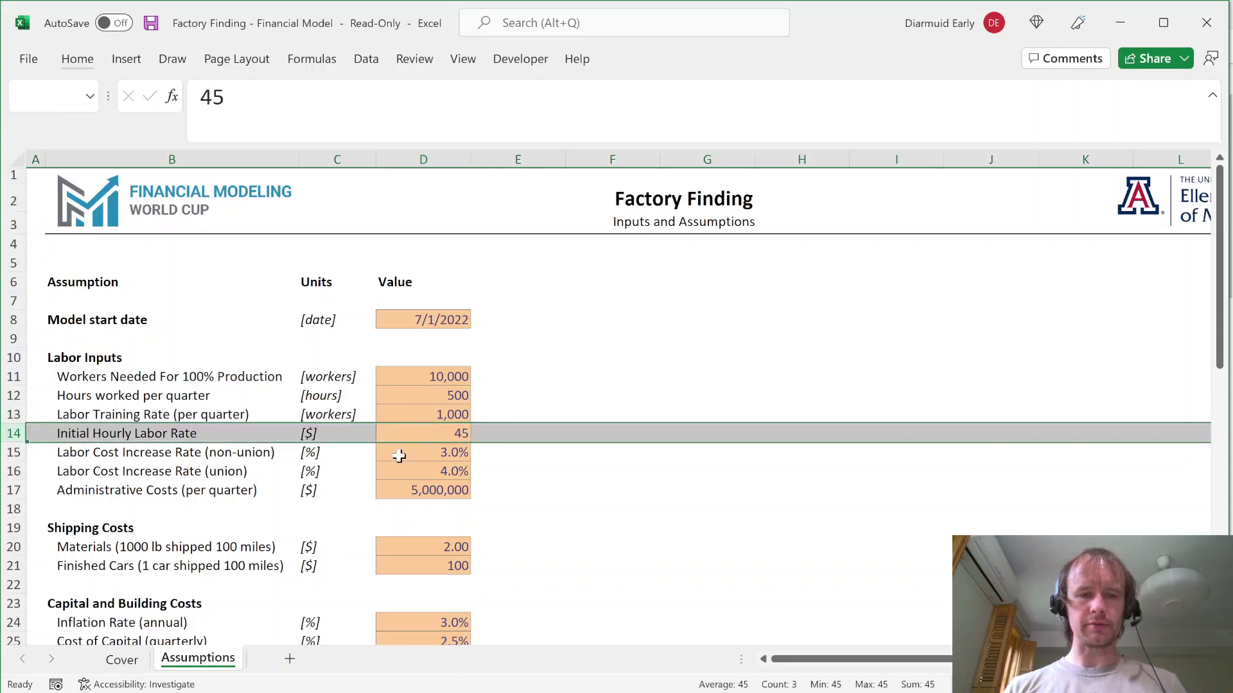
pyautogui.click(399, 454)
pyautogui.click(402, 472)
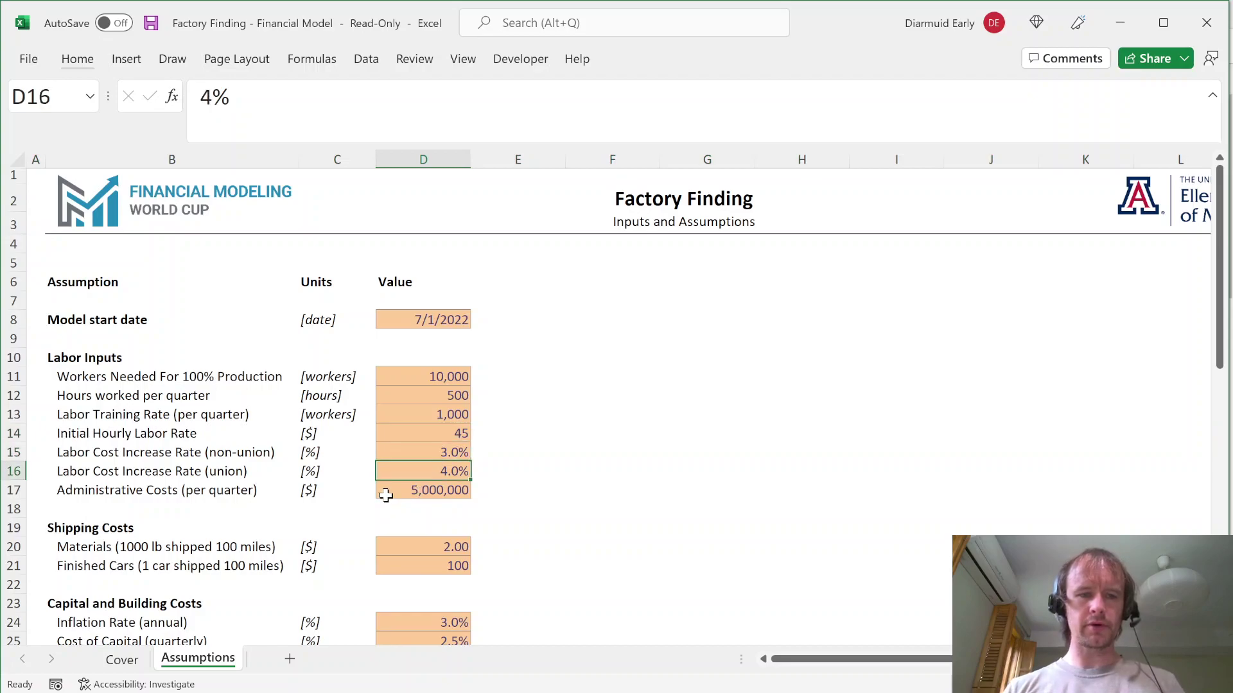
pyautogui.click(386, 495)
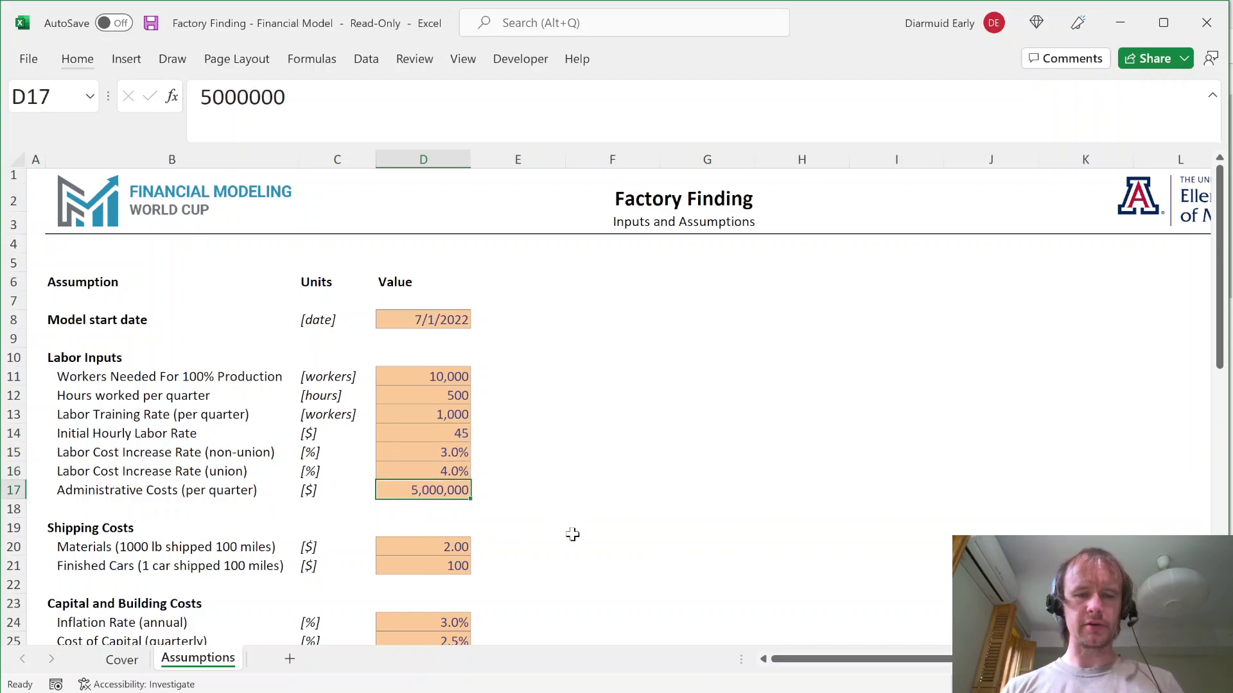
pyautogui.scroll(-4, 572, 535)
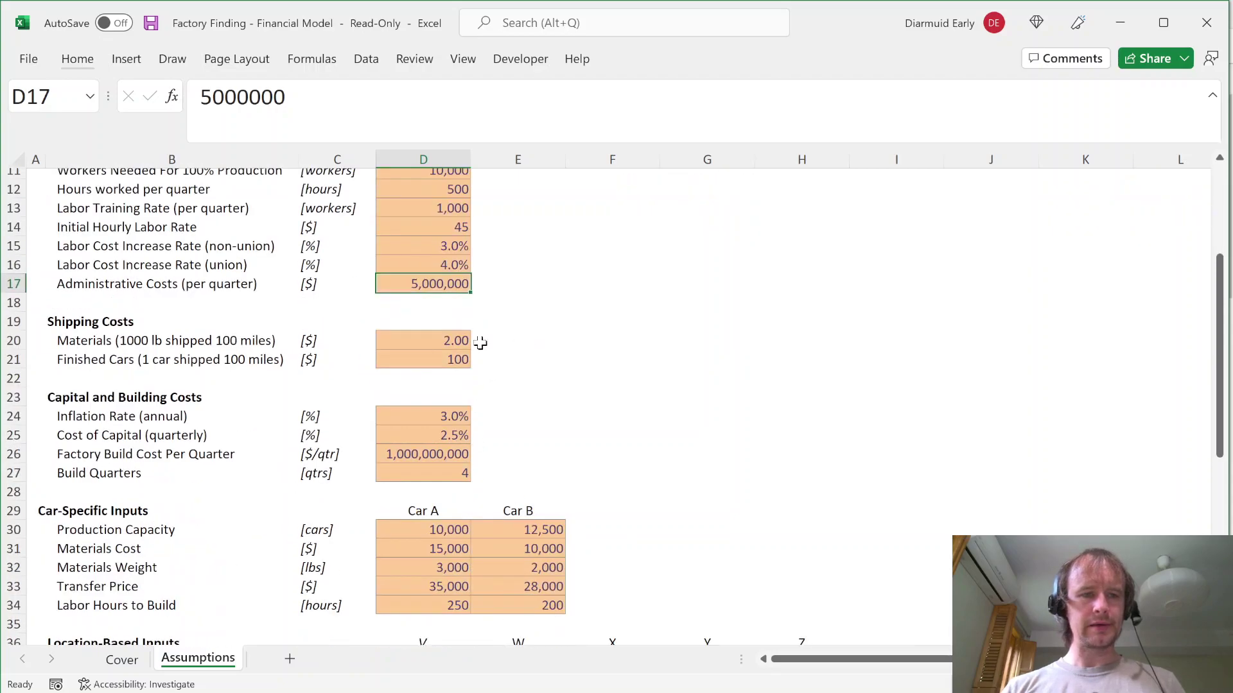
pyautogui.click(407, 341)
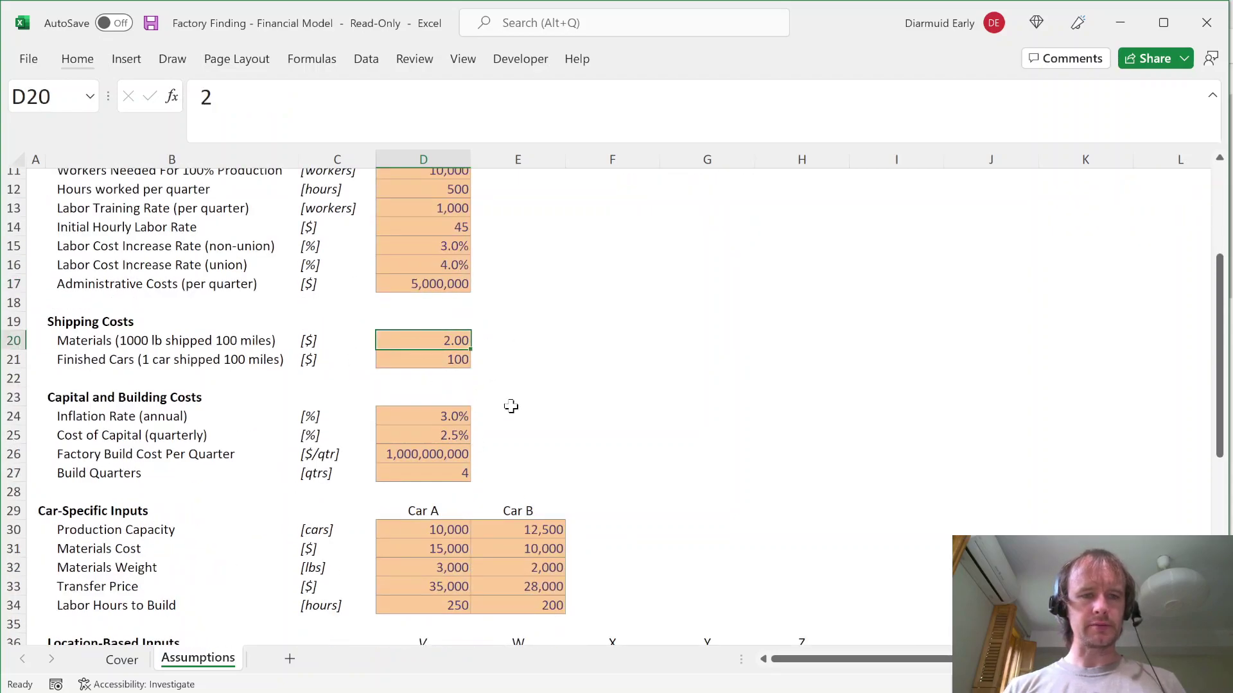
# Step: Examine the car-specific inputs for Car A and Car B, from production capacity through labor hours to build
pyautogui.scroll(-2, 511, 406)
pyautogui.scroll(-1, 511, 407)
pyautogui.moveTo(427, 376); pyautogui.dragTo(502, 462)
pyautogui.click(446, 394)
pyautogui.press('Up')
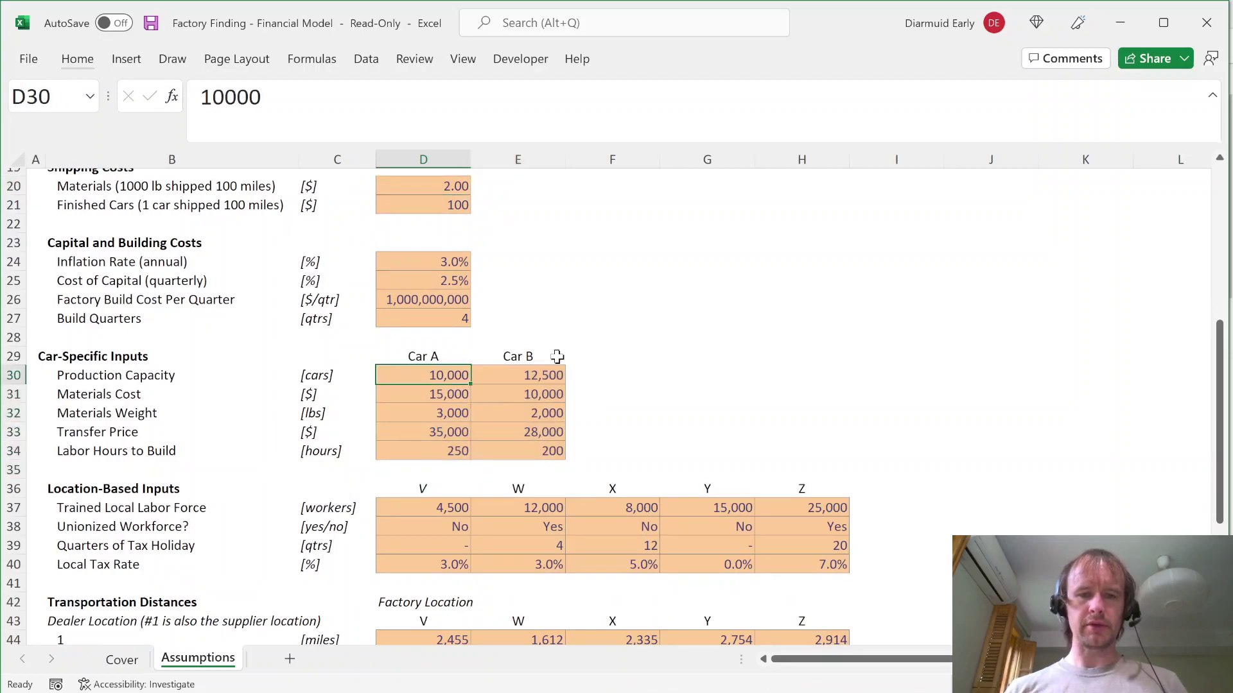
pyautogui.click(510, 375)
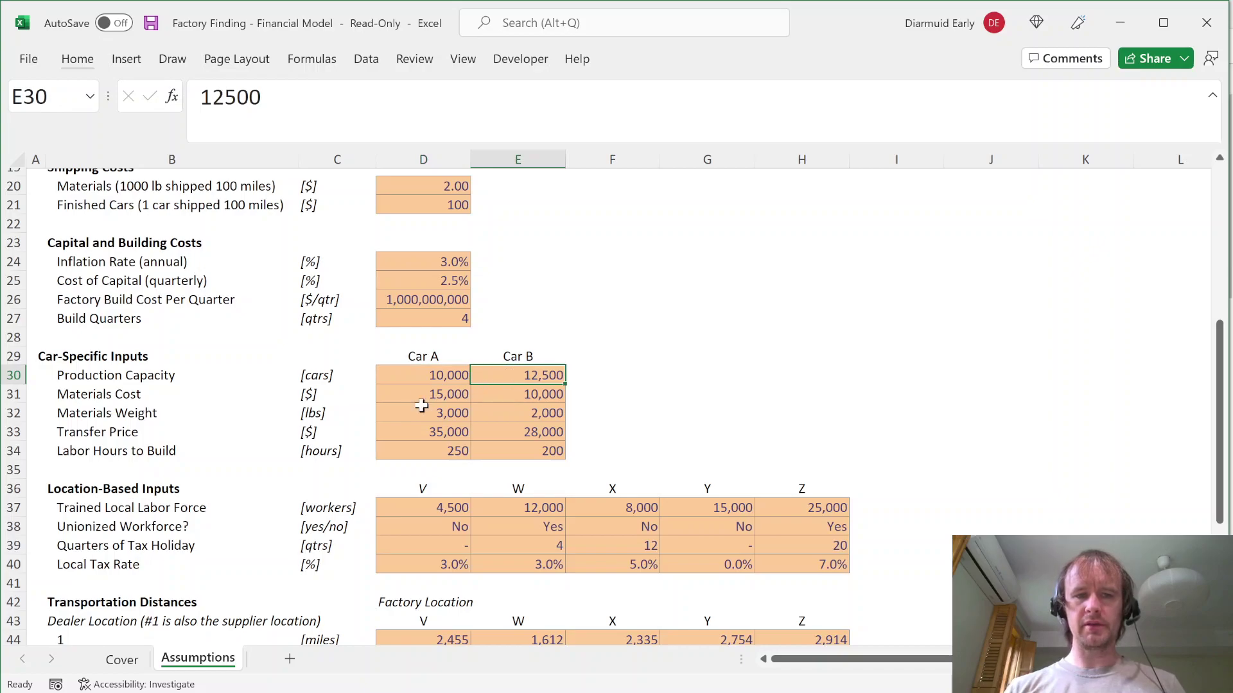
pyautogui.click(403, 395)
pyautogui.click(408, 411)
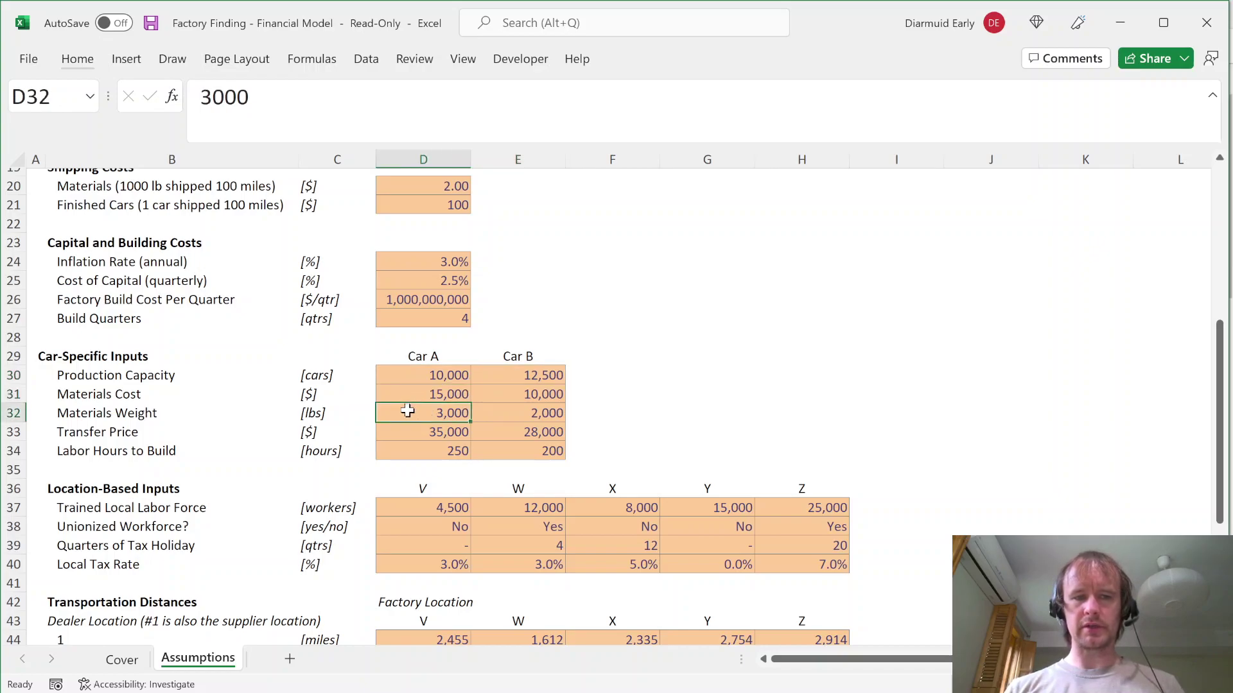
pyautogui.click(412, 435)
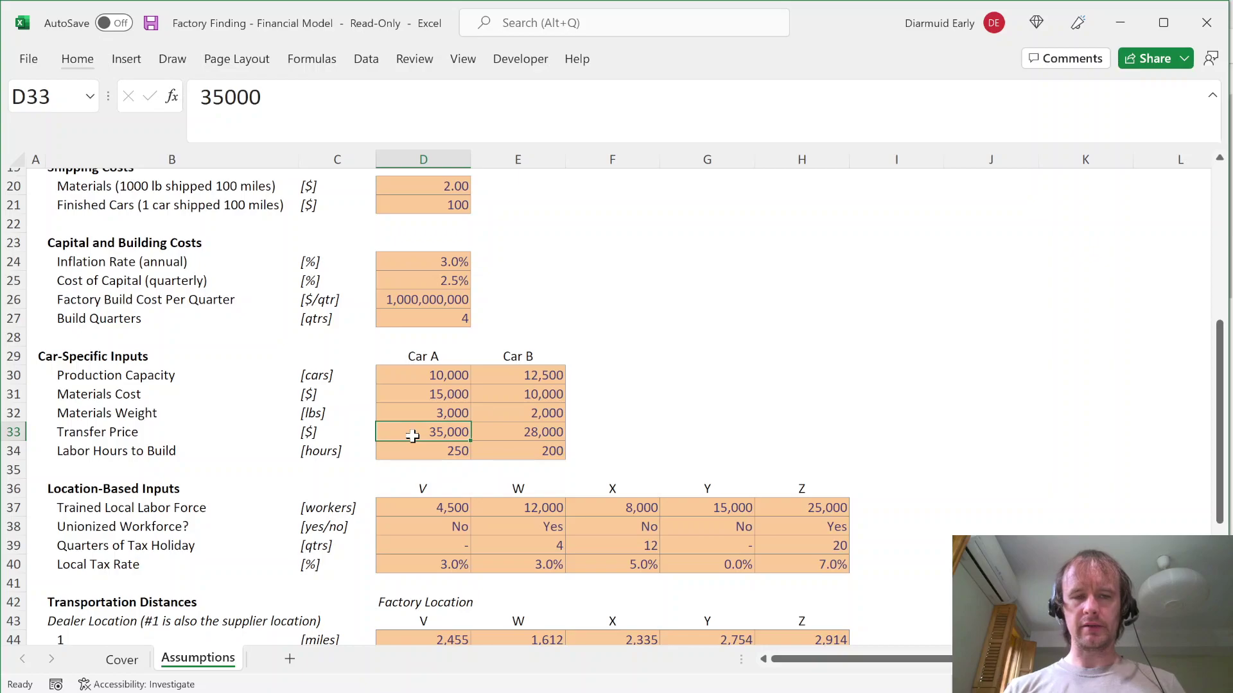
pyautogui.click(415, 452)
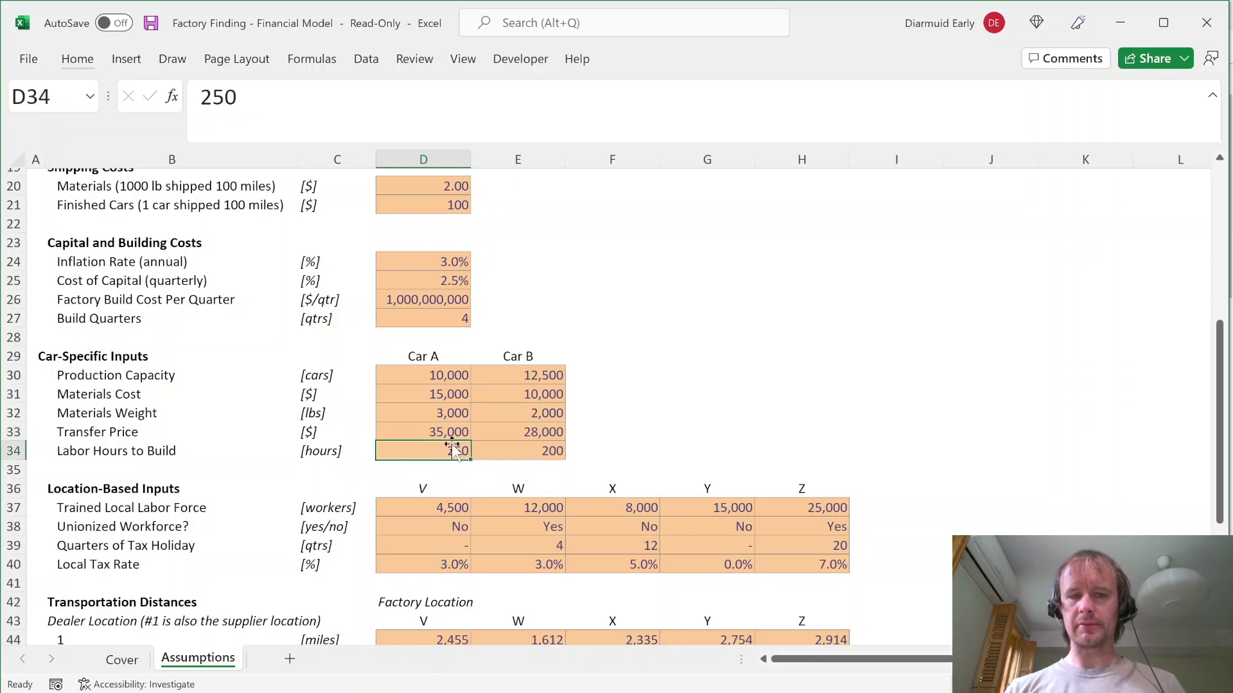
# Step: Review both shipping cost rates and the capital and building cost inputs, from inflation rate through build quarters
pyautogui.scroll(3, 611, 377)
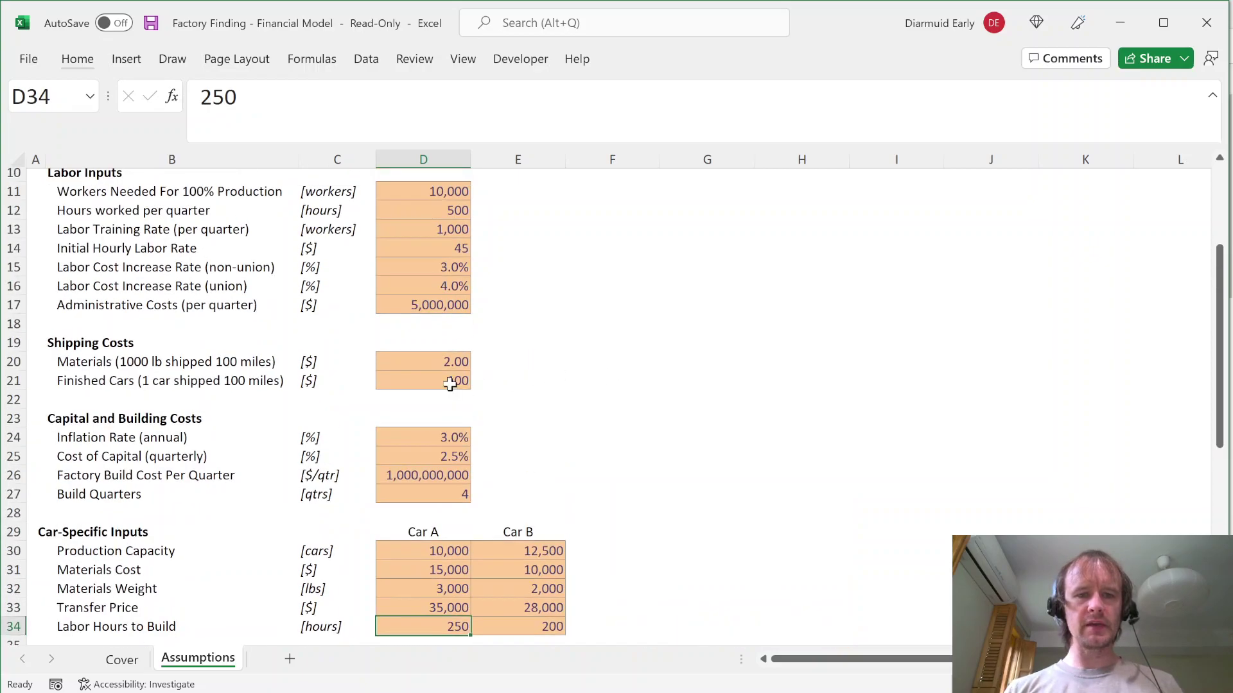
pyautogui.click(431, 360)
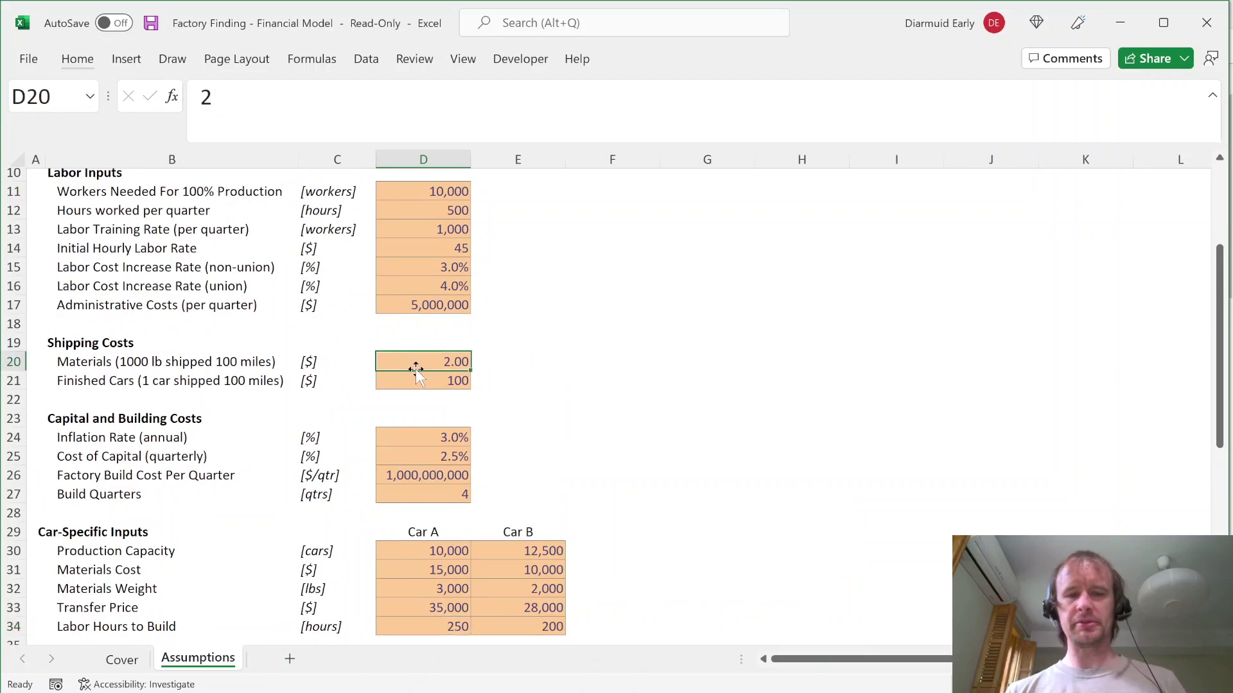
pyautogui.click(416, 380)
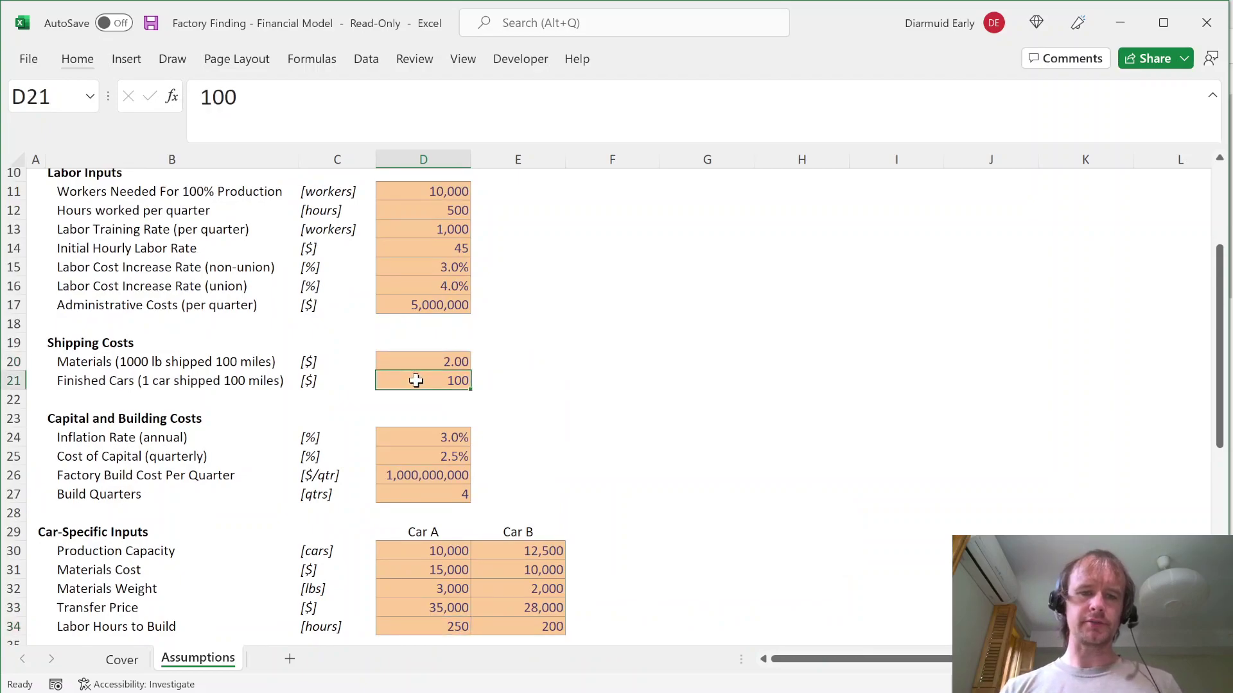
pyautogui.click(401, 441)
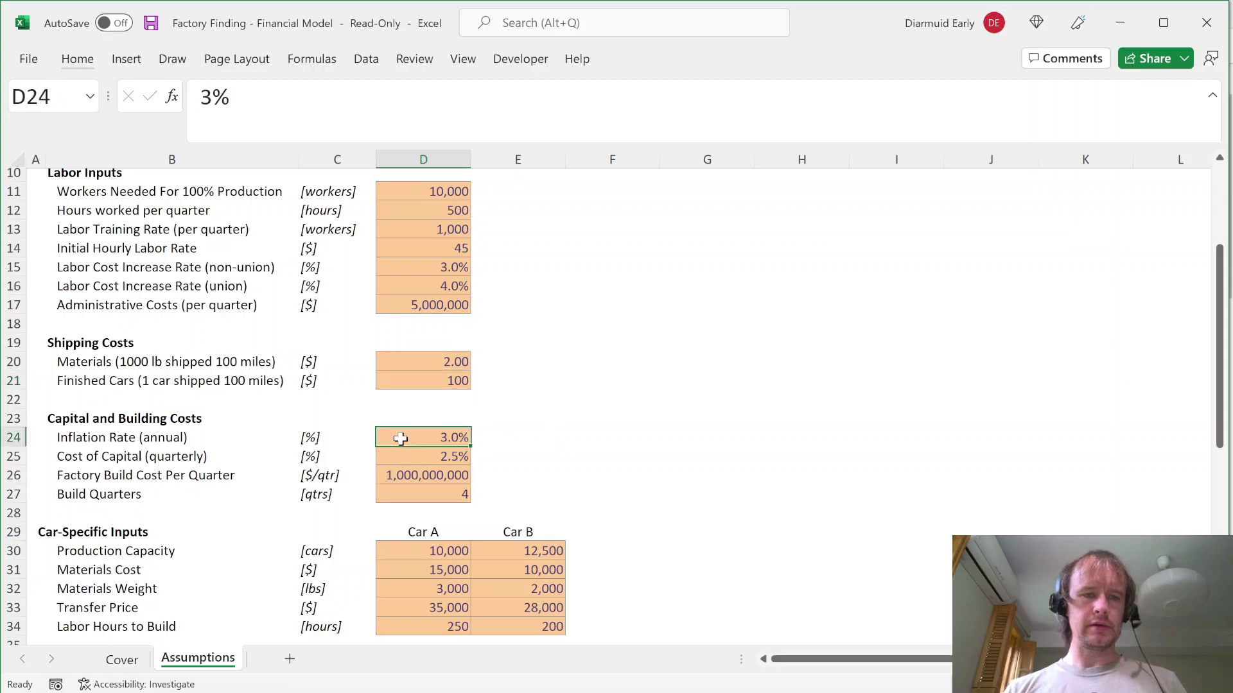
pyautogui.click(408, 462)
pyautogui.click(409, 475)
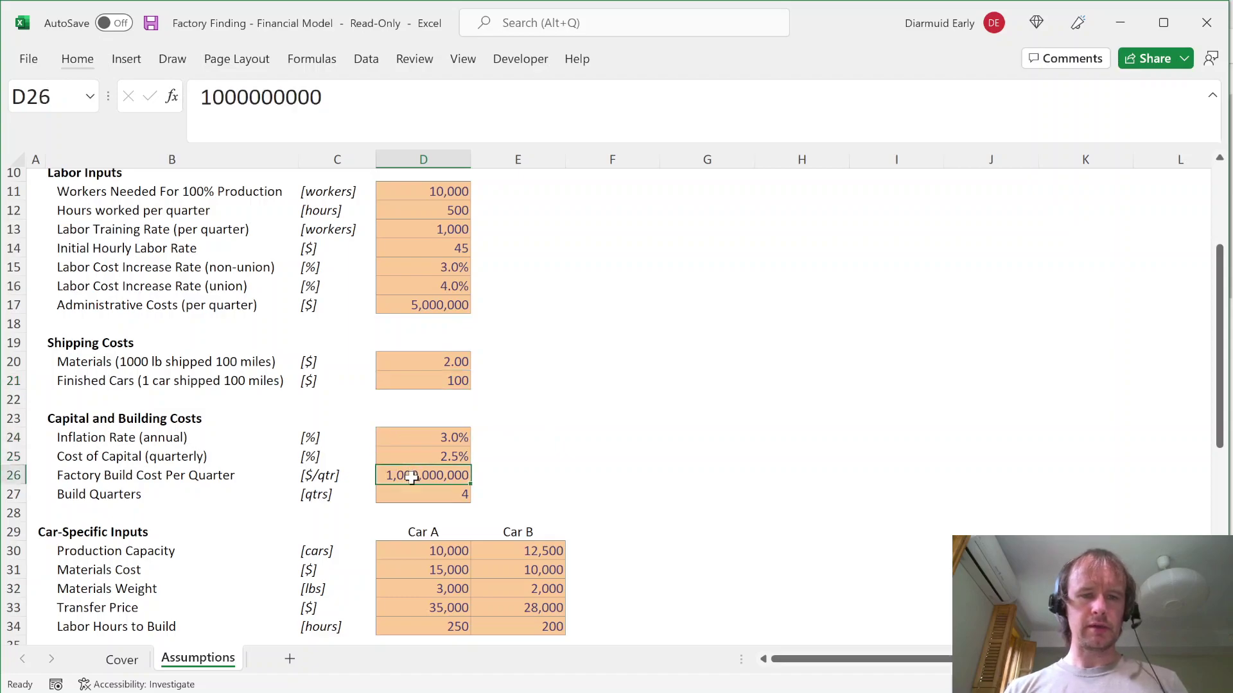
pyautogui.click(418, 496)
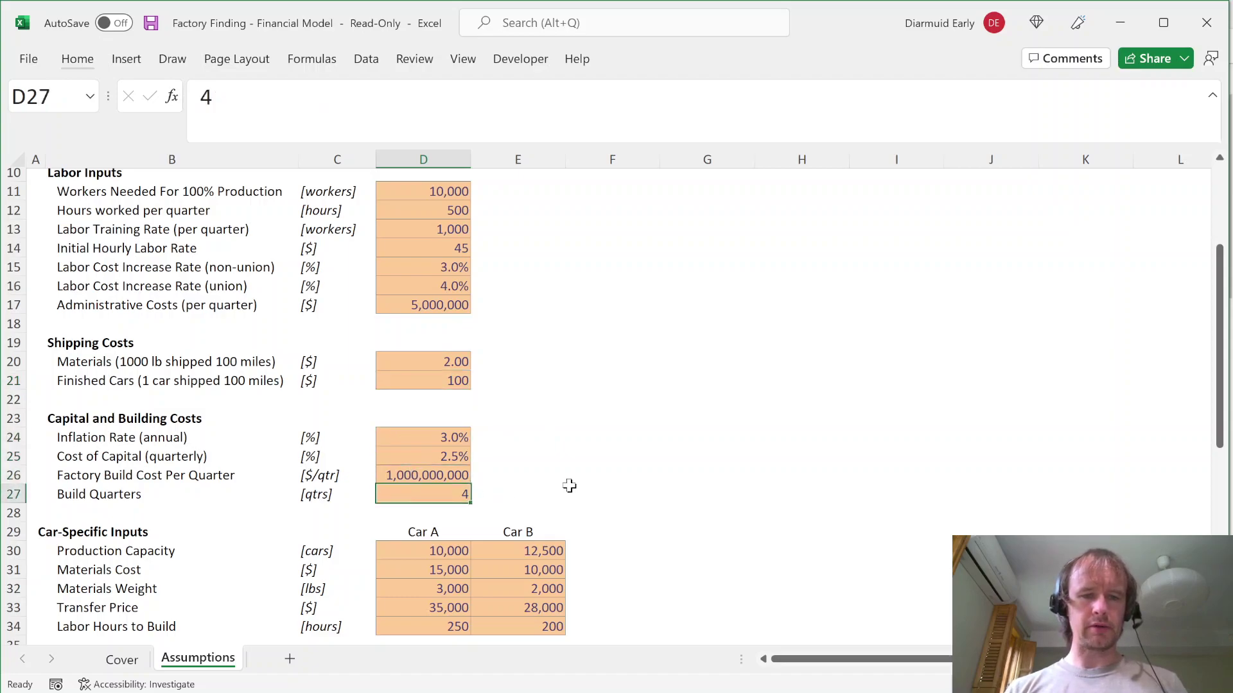
# Step: Examine the block of location-based inputs for factory locations V to Z on the Assumptions sheet
pyautogui.scroll(-5, 569, 488)
pyautogui.click(409, 388)
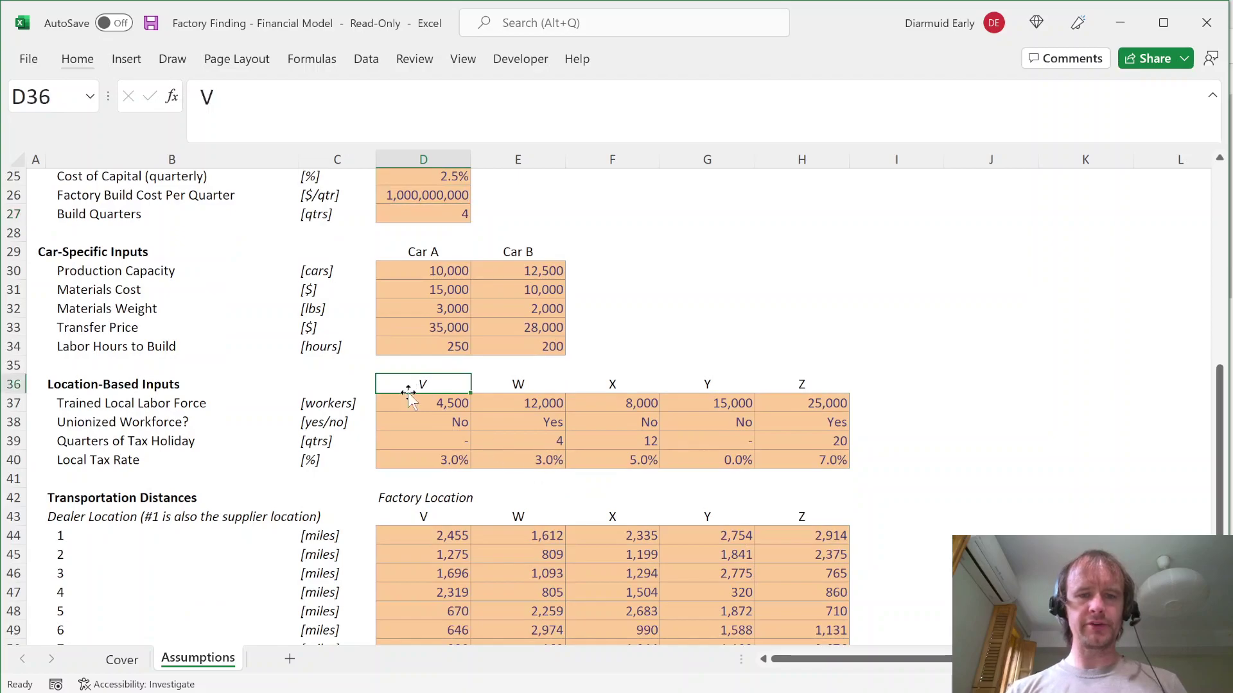
pyautogui.click(411, 399)
pyautogui.hotkey('ctrl', 'shift', 'Down')
pyautogui.hotkey('ctrl', 'shift', 'Right')
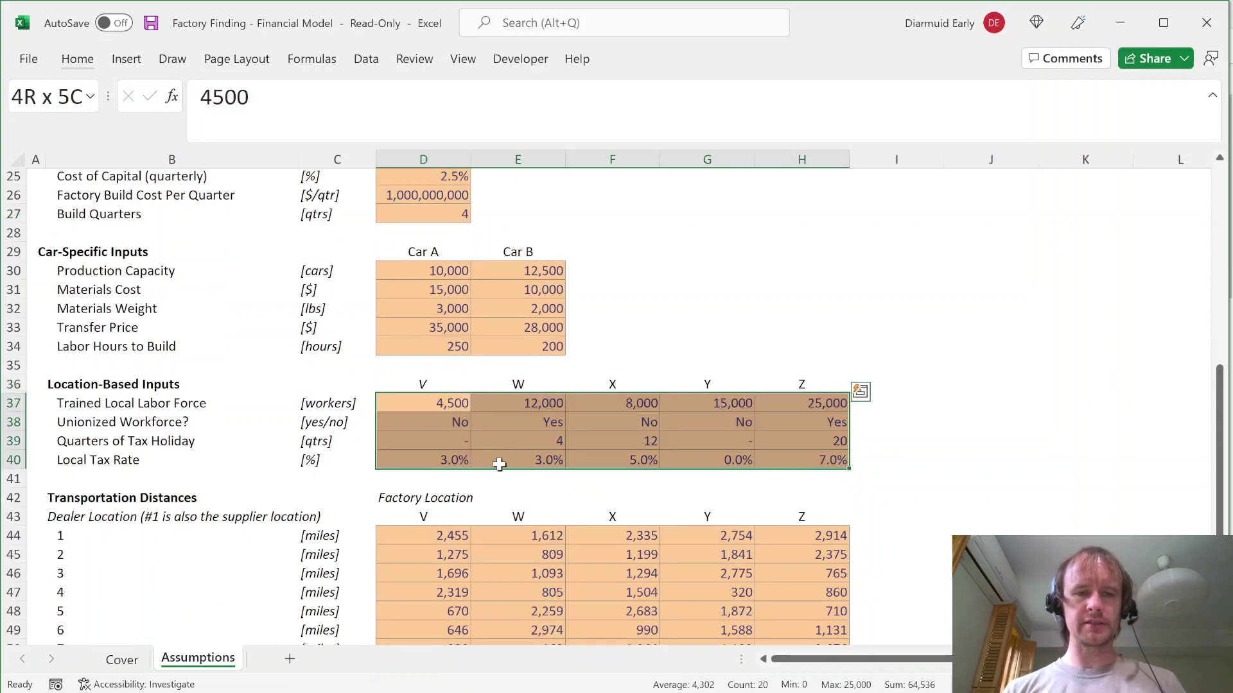
# Step: Review each location-based row across all factories: trained labor force, unionized workforce, quarters of tax holiday and local tax rate
pyautogui.scroll(-2, 500, 464)
pyautogui.click(430, 312)
pyautogui.hotkey('ctrl', 'shift', 'Right')
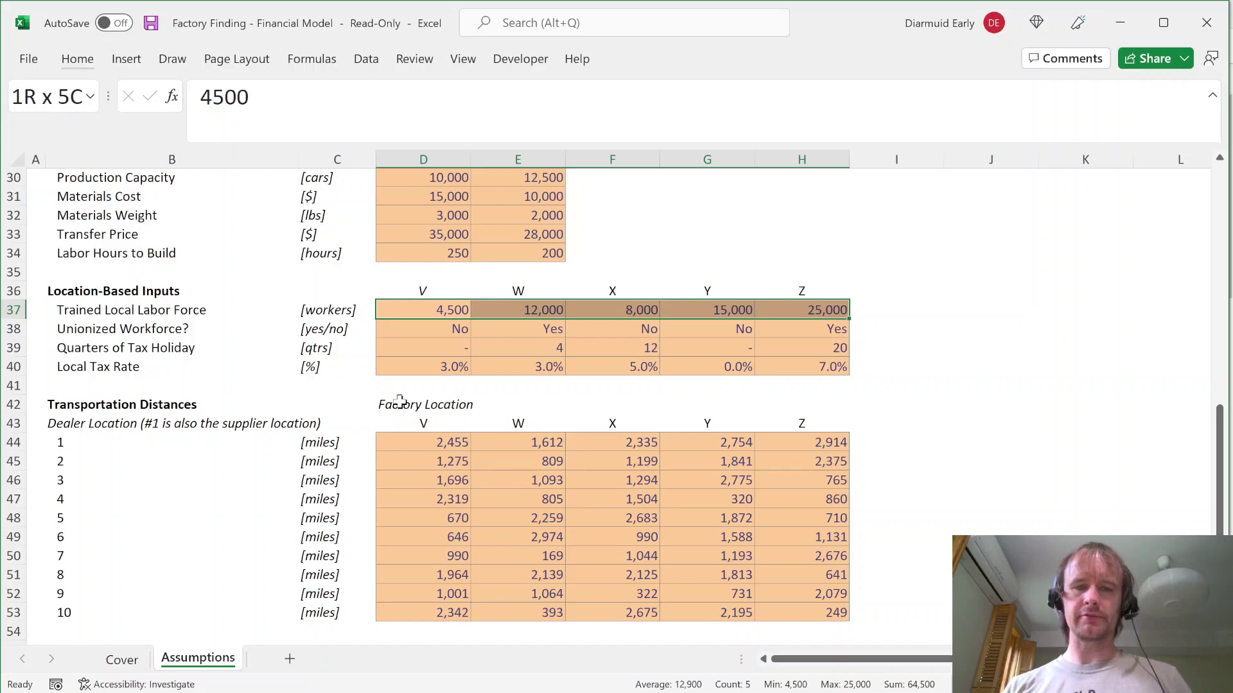
pyautogui.press('Down')
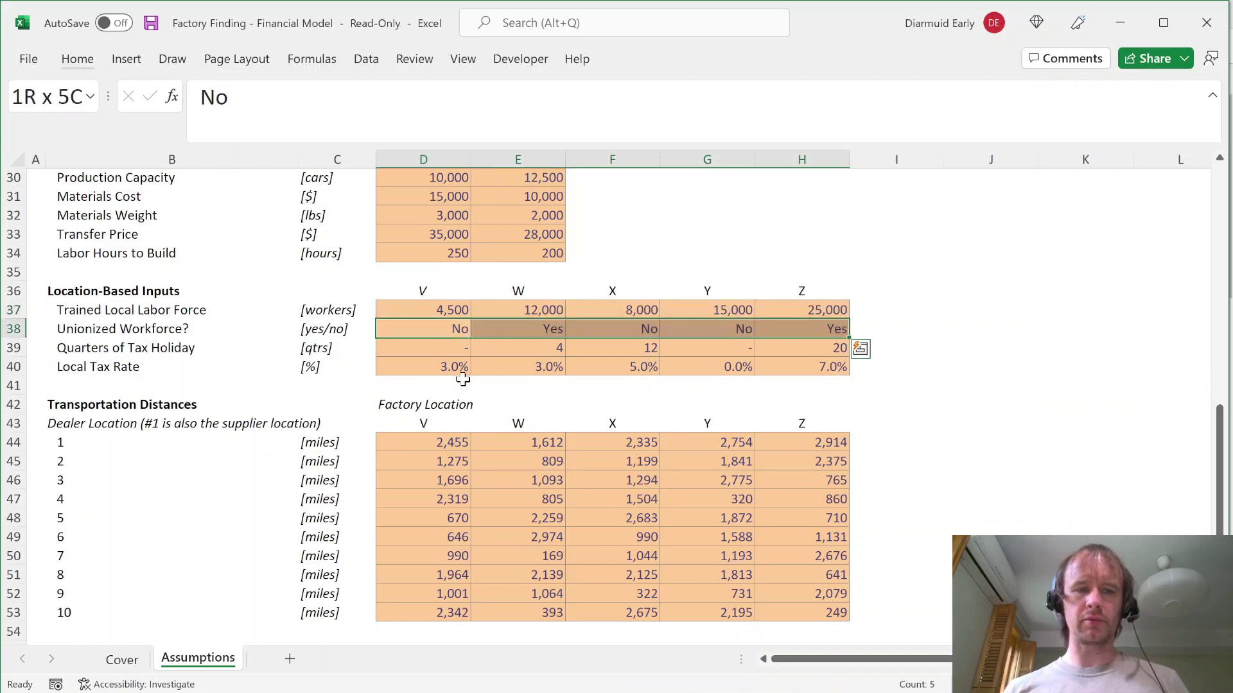
pyautogui.press('Down')
pyautogui.hotkey('ctrl', 'shift', 'Right')
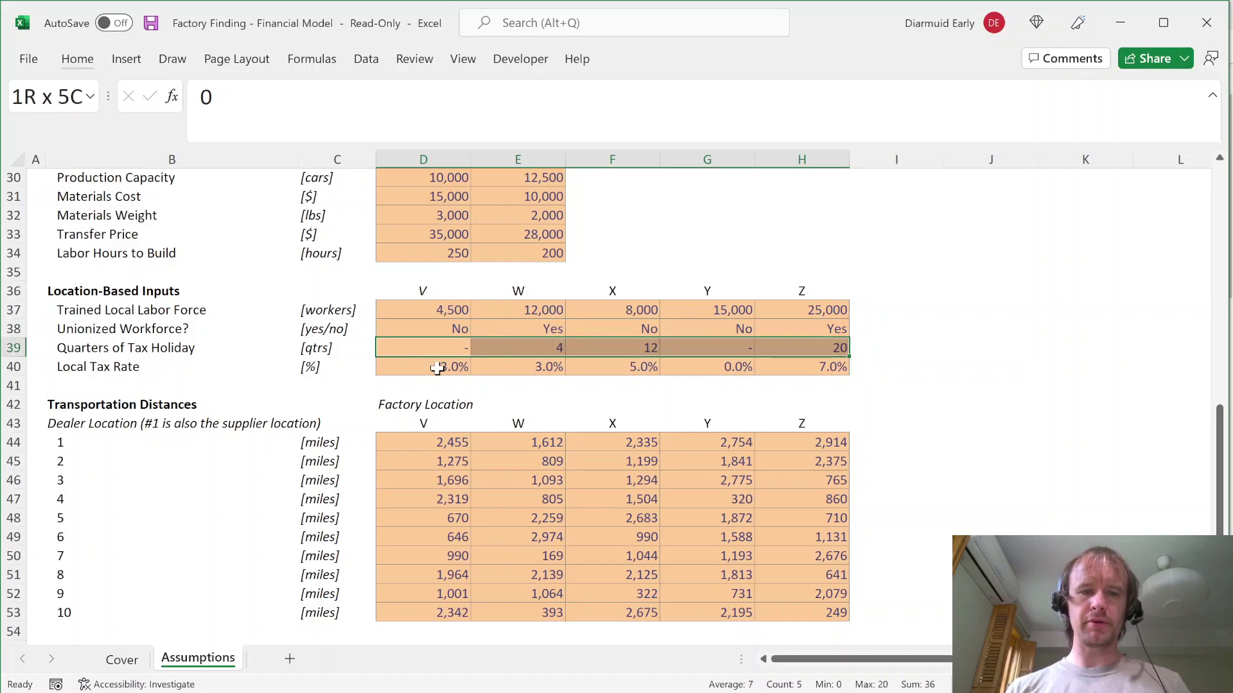
pyautogui.click(442, 367)
pyautogui.hotkey('ctrl', 'shift', 'Right')
# Step: Examine the list of ten dealer locations and the percent of cars produced allocated to each dealer
pyautogui.scroll(-2, 654, 390)
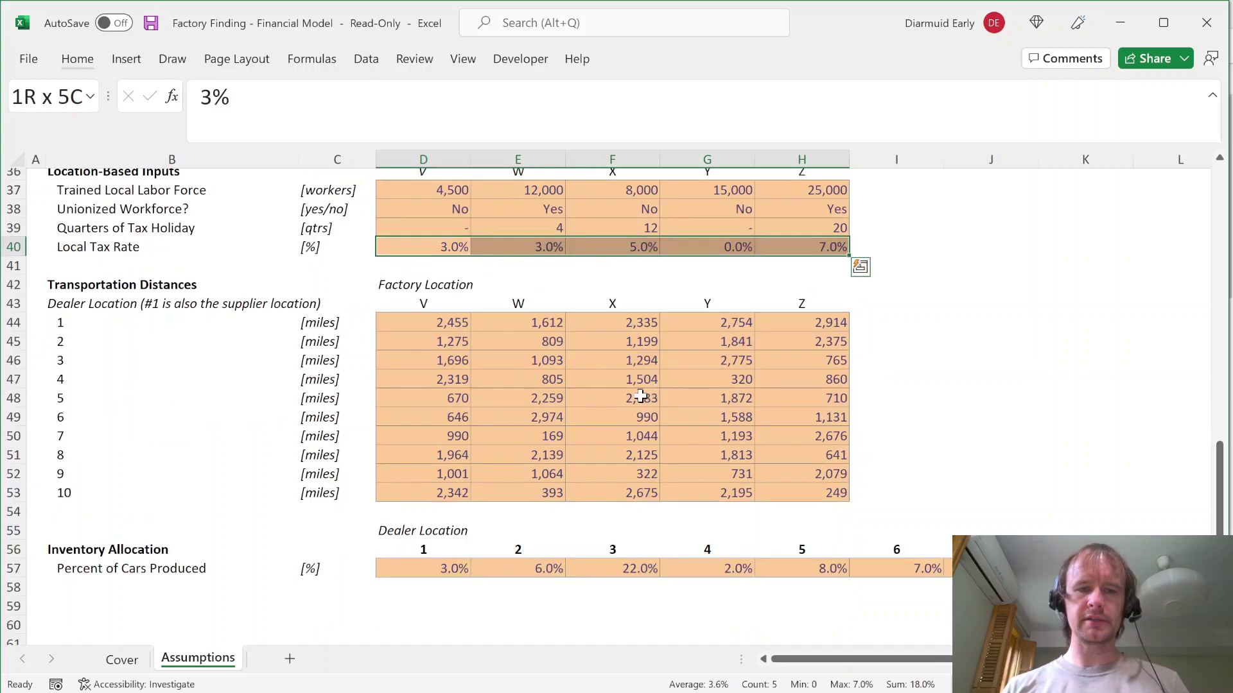
pyautogui.click(83, 317)
pyautogui.hotkey('ctrl', 'shift', 'Down')
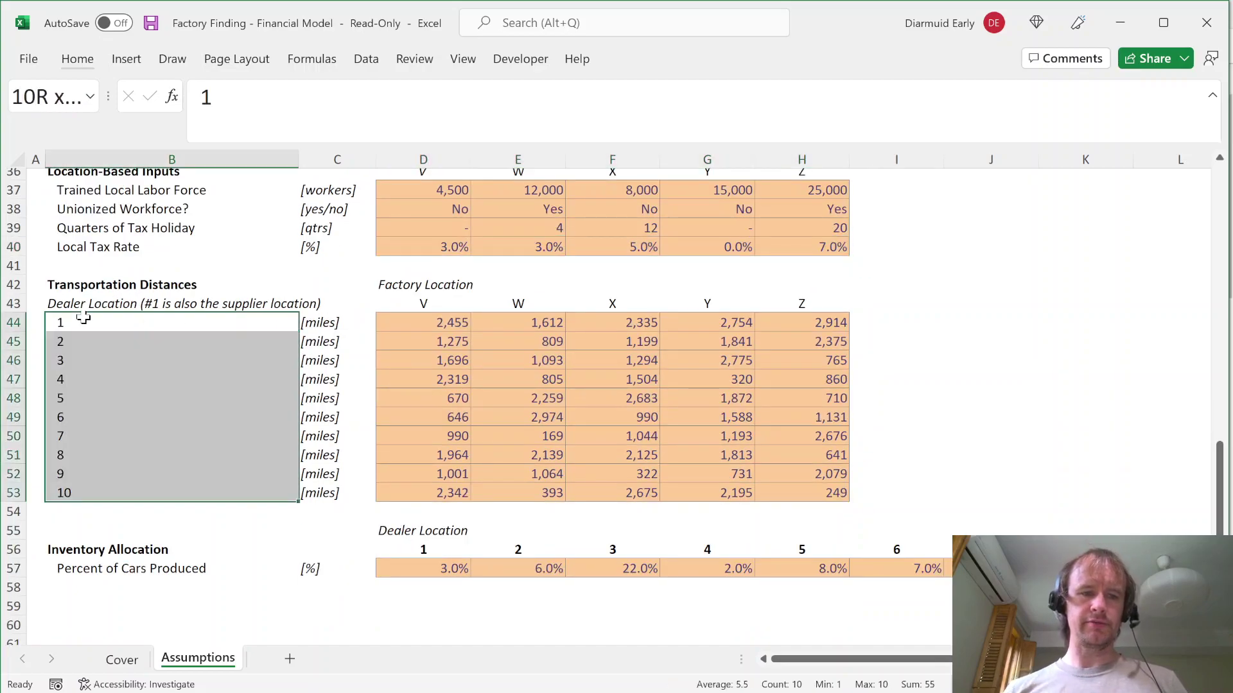
pyautogui.click(443, 569)
pyautogui.hotkey('ctrl', 'shift', 'Right')
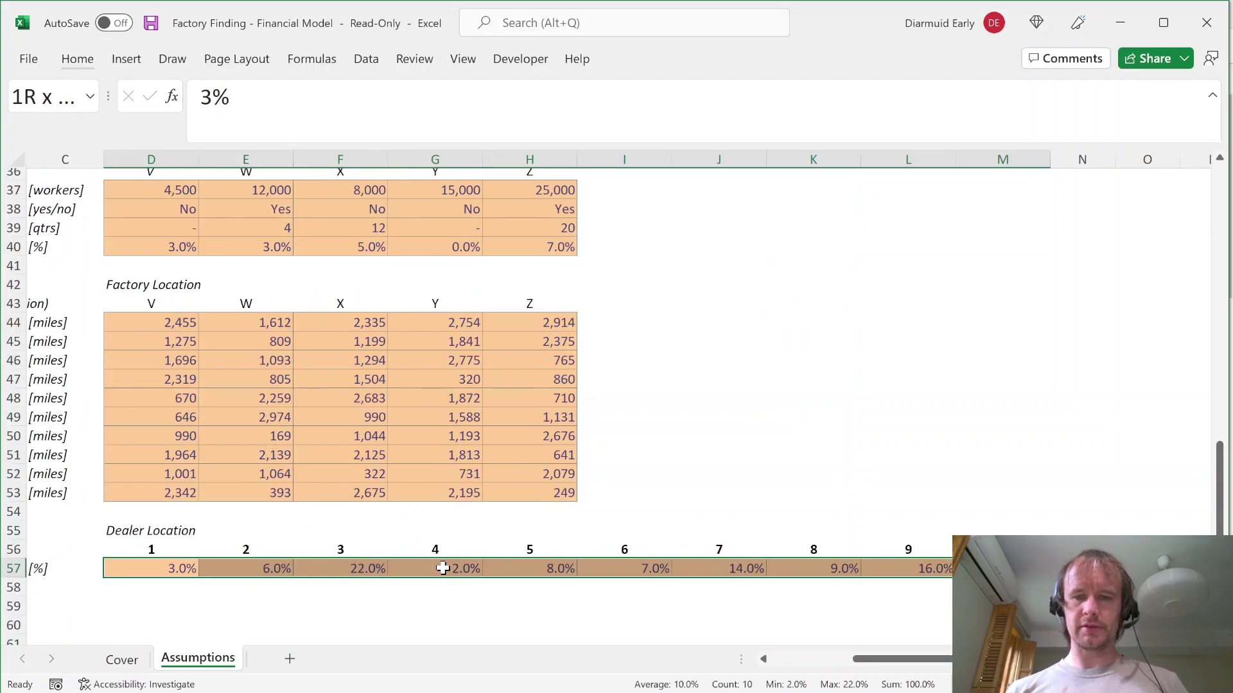
pyautogui.press('Left')
pyautogui.press('Left')
pyautogui.press('Left')
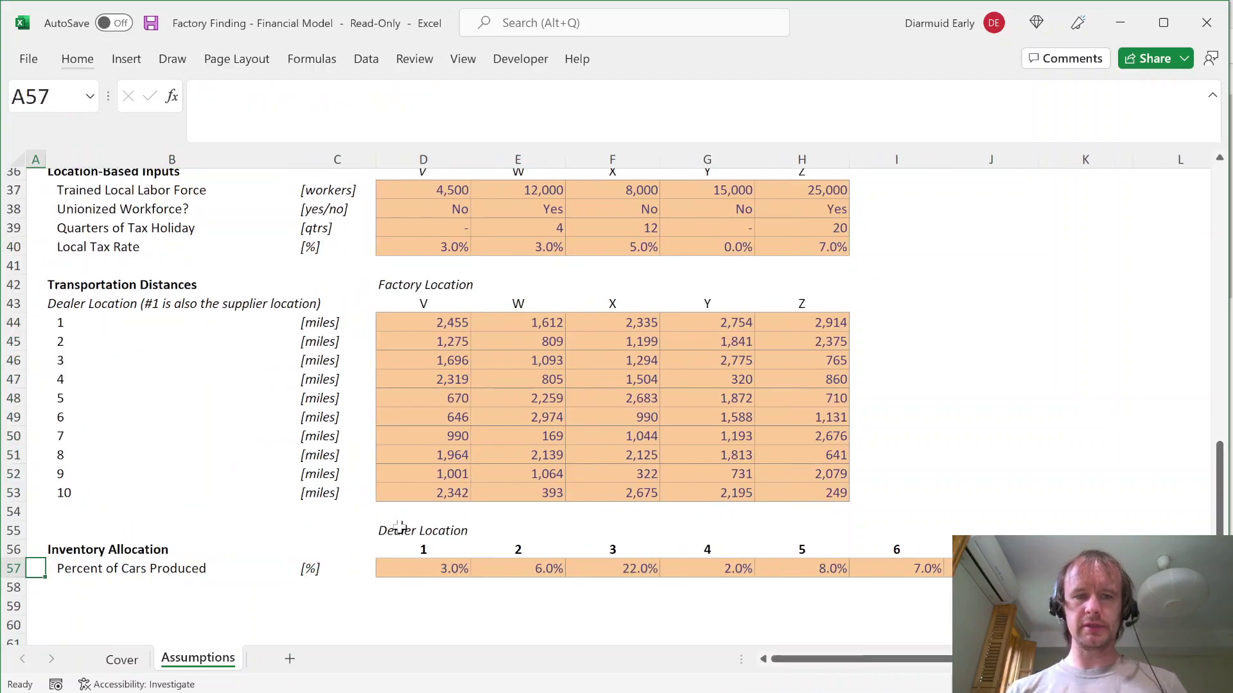
# Step: Review the transportation distances to all dealers for each factory location in turn, from V through Z
pyautogui.click(425, 320)
pyautogui.hotkey('ctrl', 'shift', 'Down')
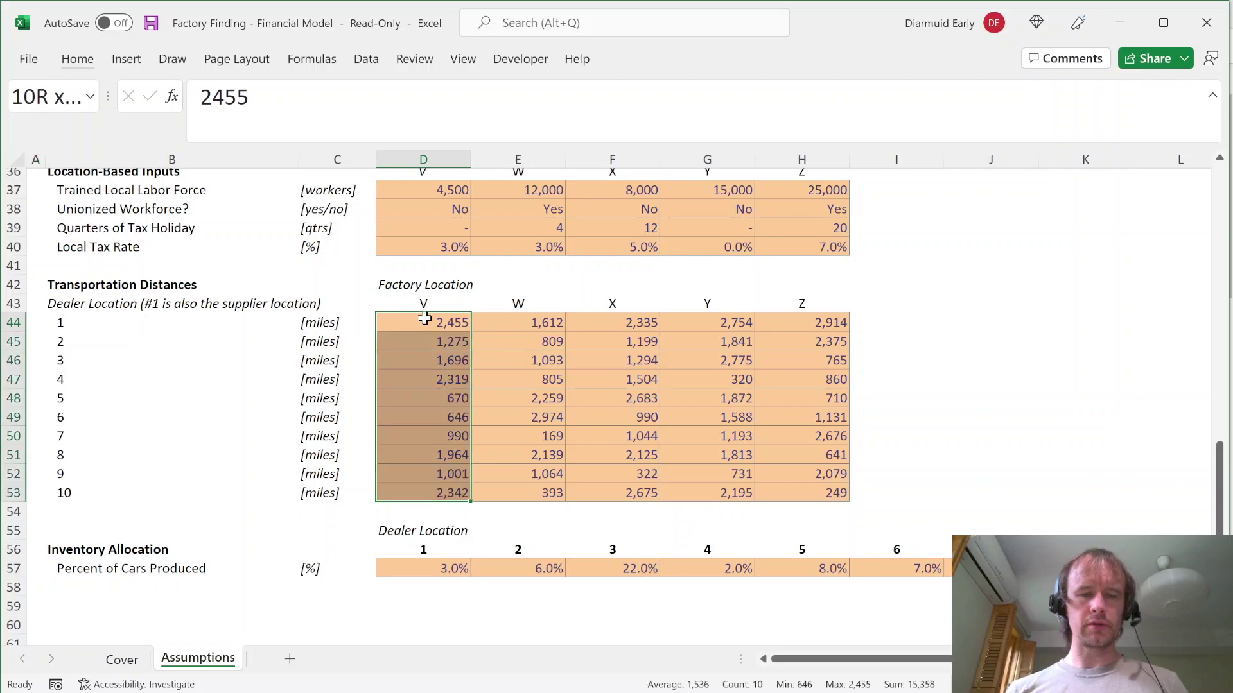
pyautogui.press('Right')
pyautogui.hotkey('ctrl', 'shift', 'Down')
pyautogui.press('Right')
pyautogui.hotkey('ctrl', 'shift', 'Down')
pyautogui.press('Right')
pyautogui.hotkey('ctrl', 'shift', 'Down')
pyautogui.press('Right')
pyautogui.hotkey('ctrl', 'shift', 'Down')
pyautogui.hotkey('ctrl', 'Left')
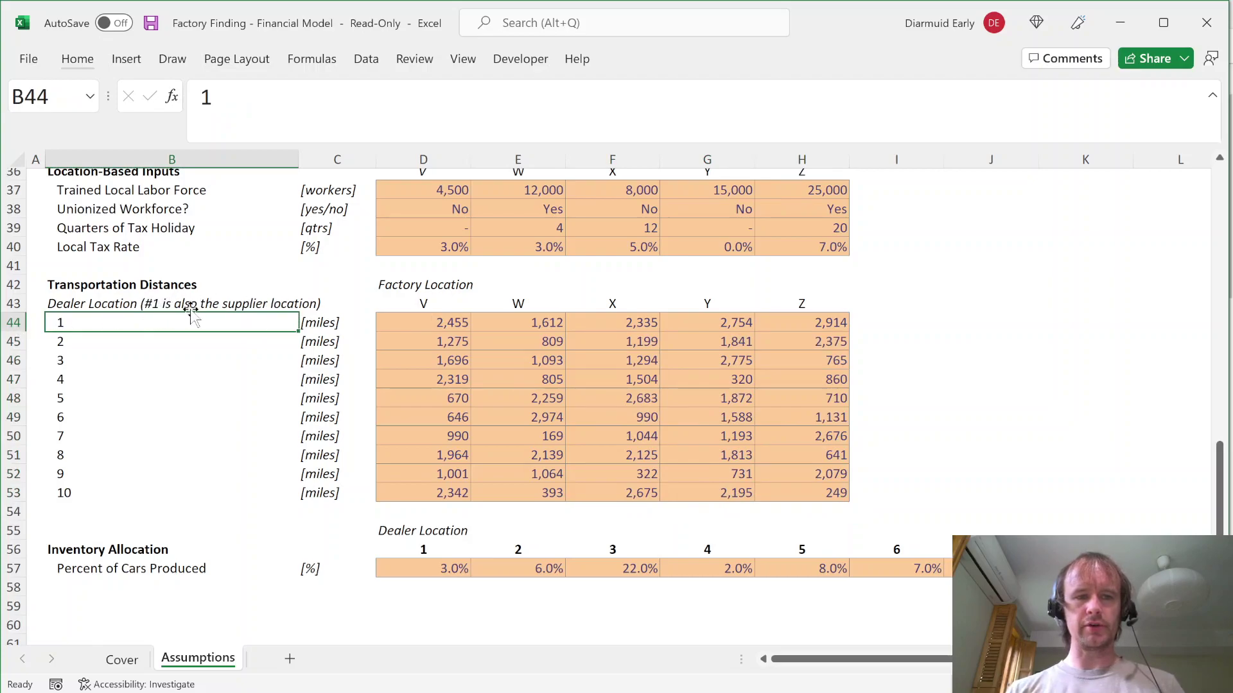
# Step: Examine the supplier distances in the dealer 1 row, followed by the full transportation distance table
pyautogui.click(422, 330)
pyautogui.hotkey('ctrl', 'shift', 'Right')
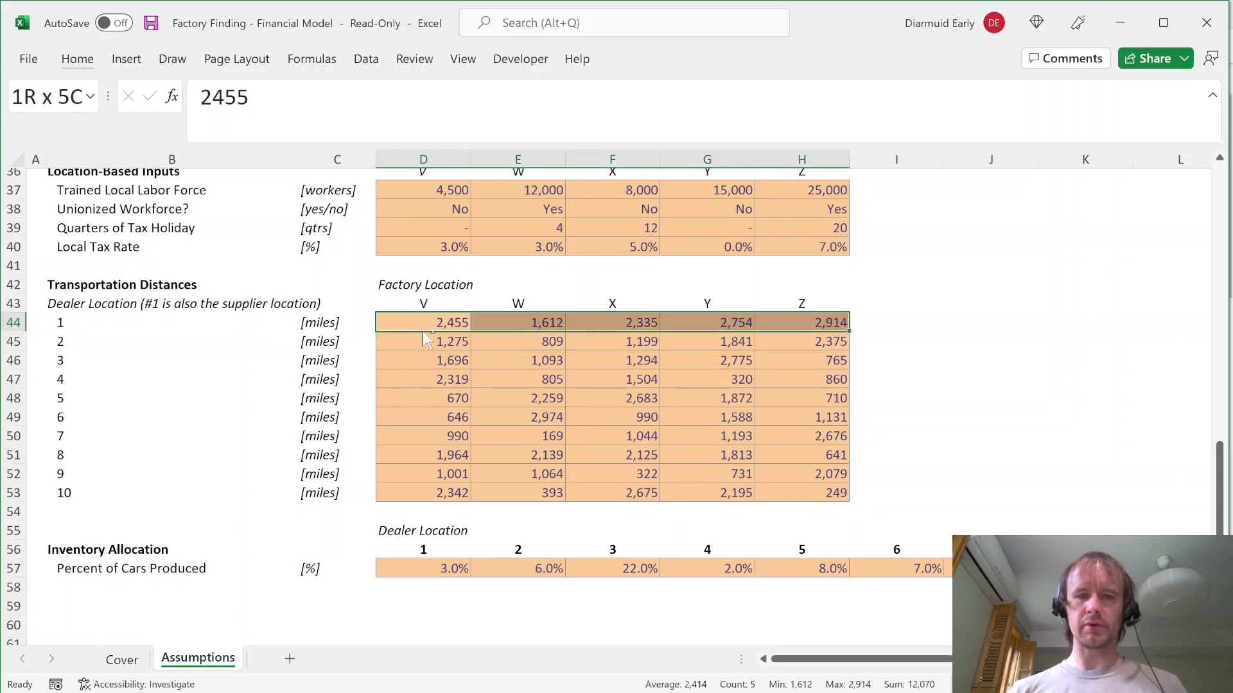
pyautogui.click(422, 330)
pyautogui.hotkey('ctrl', 'shift', 'Right')
pyautogui.hotkey('ctrl', 'shift', 'Down')
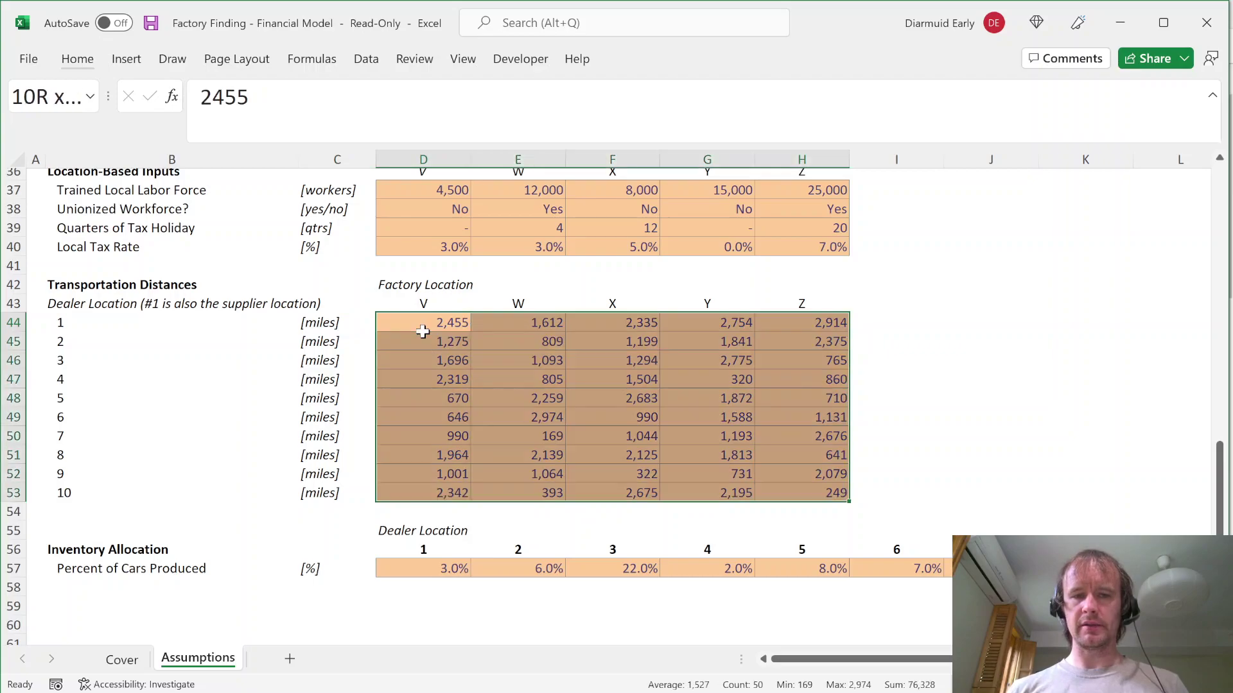
# Step: Return to the top of the Assumptions sheet, and switch to the case materials PDF to read the construction and production timeline
pyautogui.hotkey('ctrl', 'Home')
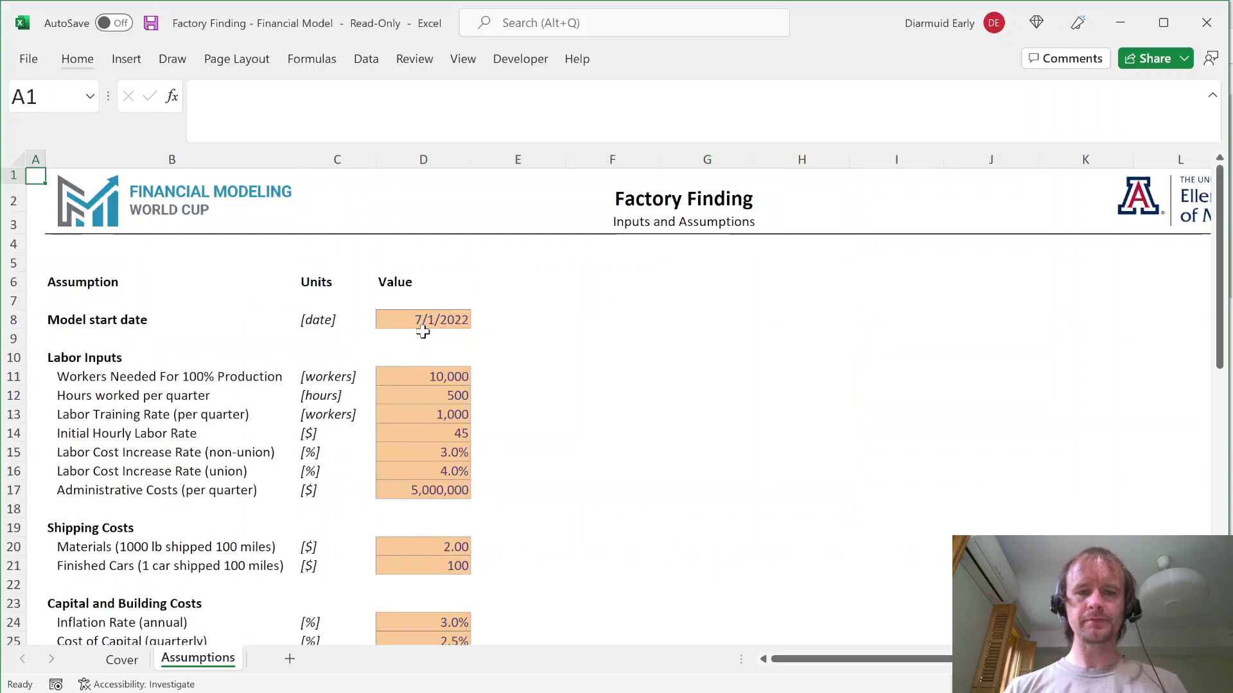
pyautogui.hotkey('alt', 'Tab')
pyautogui.scroll(-10, 609, 385)
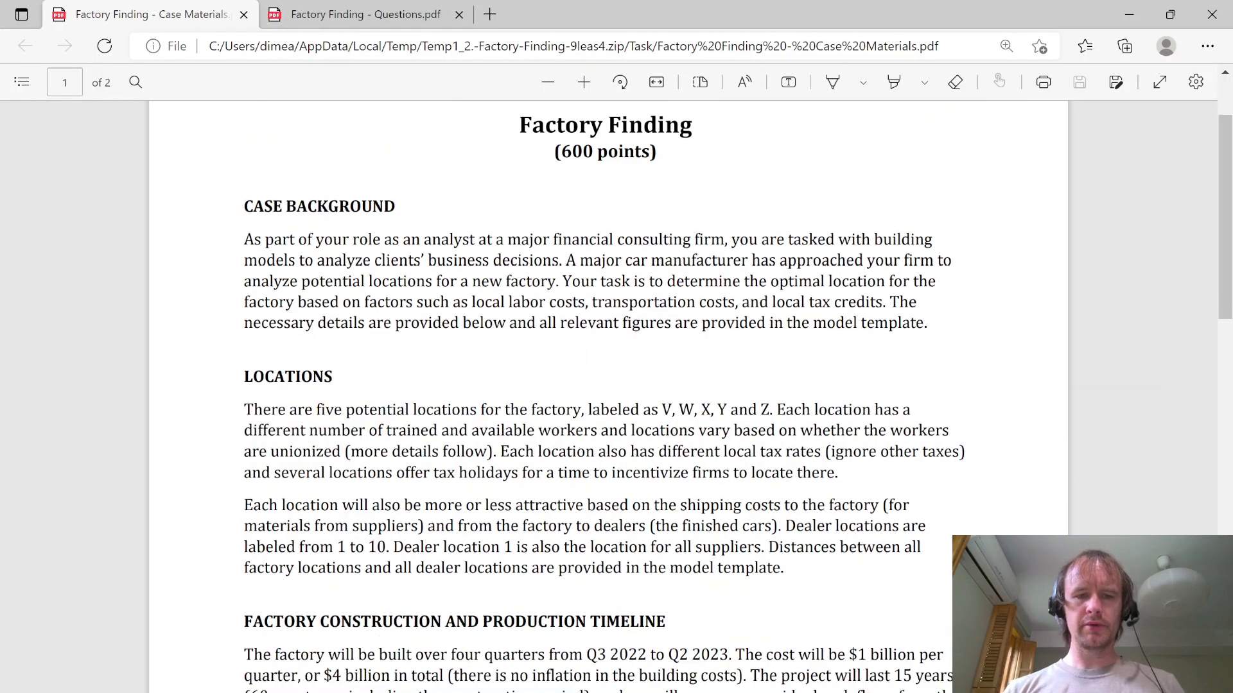
pyautogui.scroll(8, 609, 385)
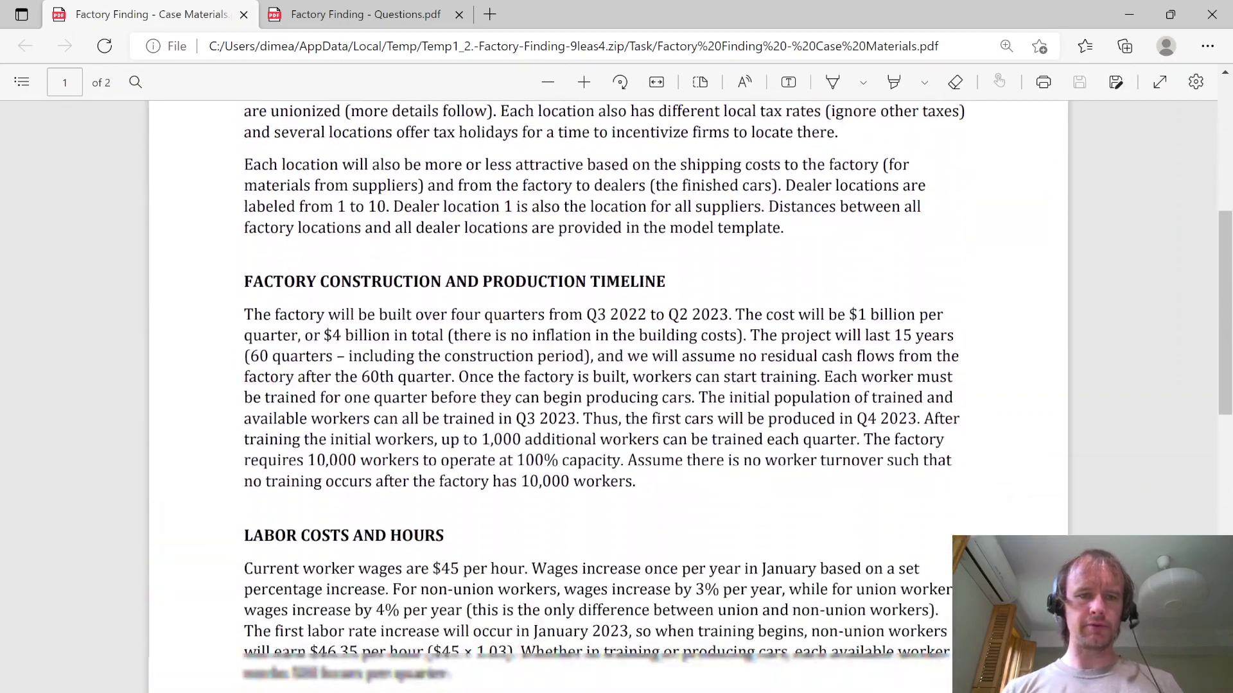
pyautogui.scroll(-5, 608, 385)
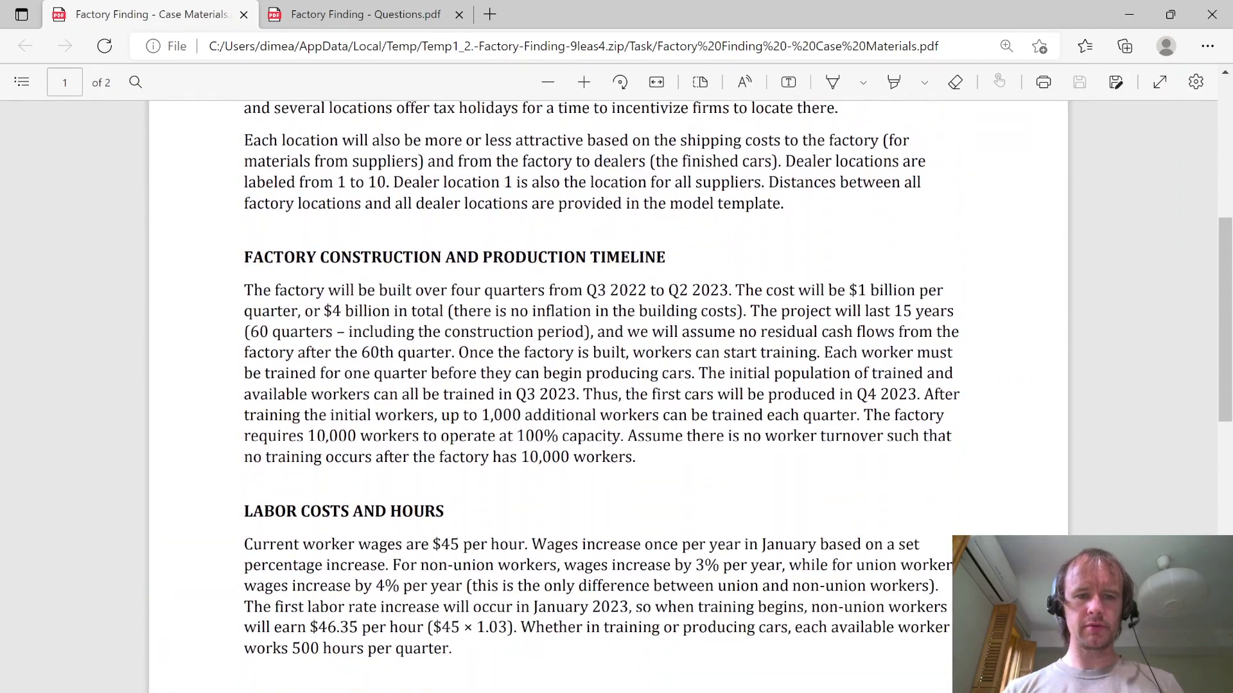
# Step: Switch back to the Excel workbook and add a new worksheet named Model after the Assumptions sheet
pyautogui.hotkey('alt', 'Tab')
pyautogui.click(290, 659)
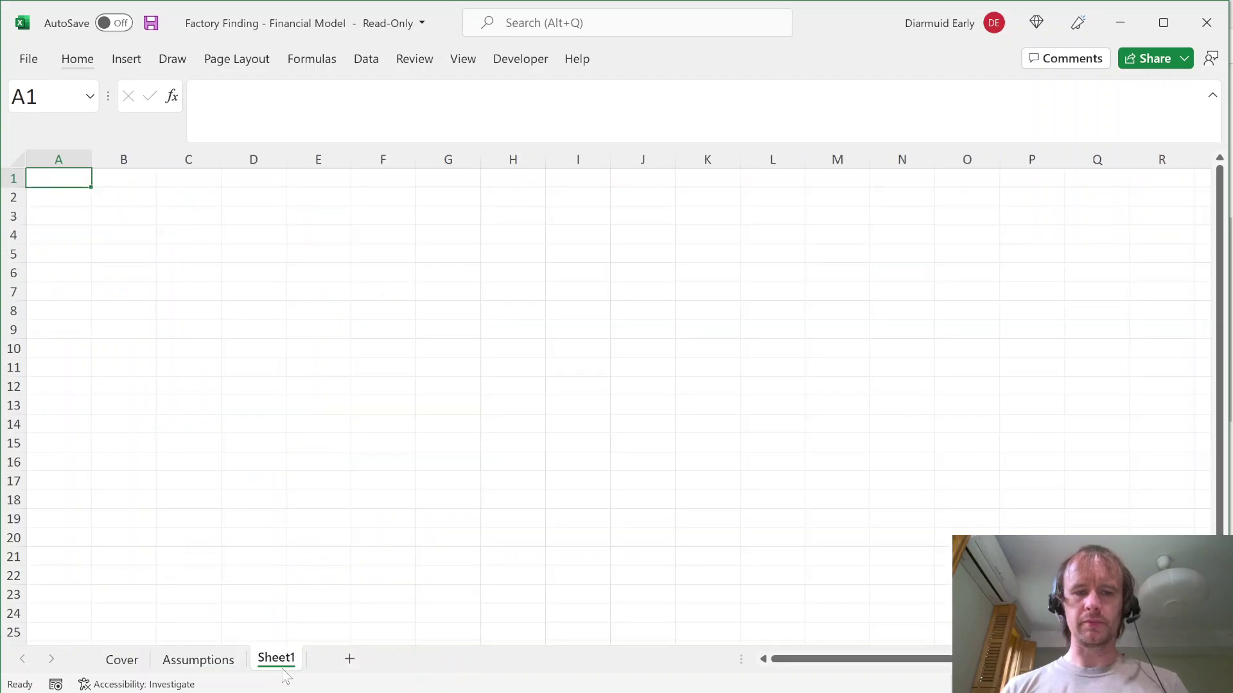
pyautogui.click(280, 668)
pyautogui.write('Model')
pyautogui.press('Return')
# Step: Label the timeline rows on the Model sheet with "Q #" in B2 and "Q end" in B3
pyautogui.press('Down')
pyautogui.press('Right')
pyautogui.press('Right')
pyautogui.press('Left')
pyautogui.write('Q #')
pyautogui.press('Return')
pyautogui.write('Q end')
pyautogui.press('Return')
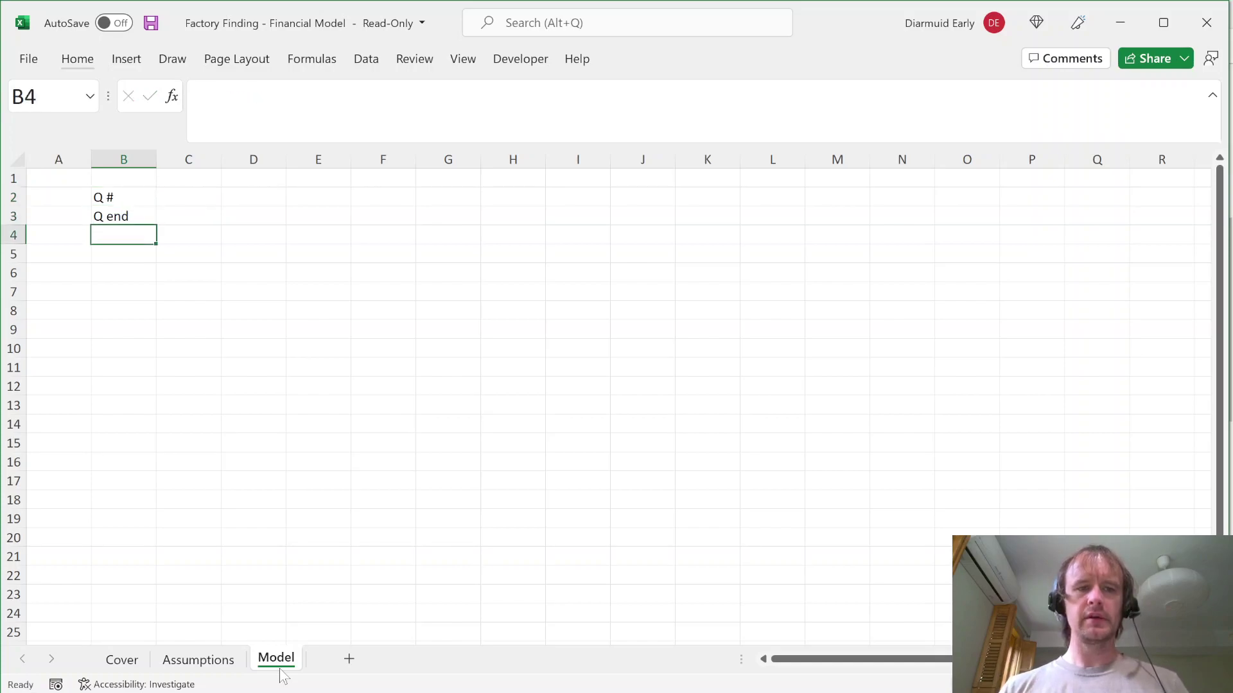
# Step: Select D2 for the quarter numbers and check the case materials PDF for the project's length in years and quarters
pyautogui.press('Up')
pyautogui.press('Up')
pyautogui.press('Right')
pyautogui.press('Right')
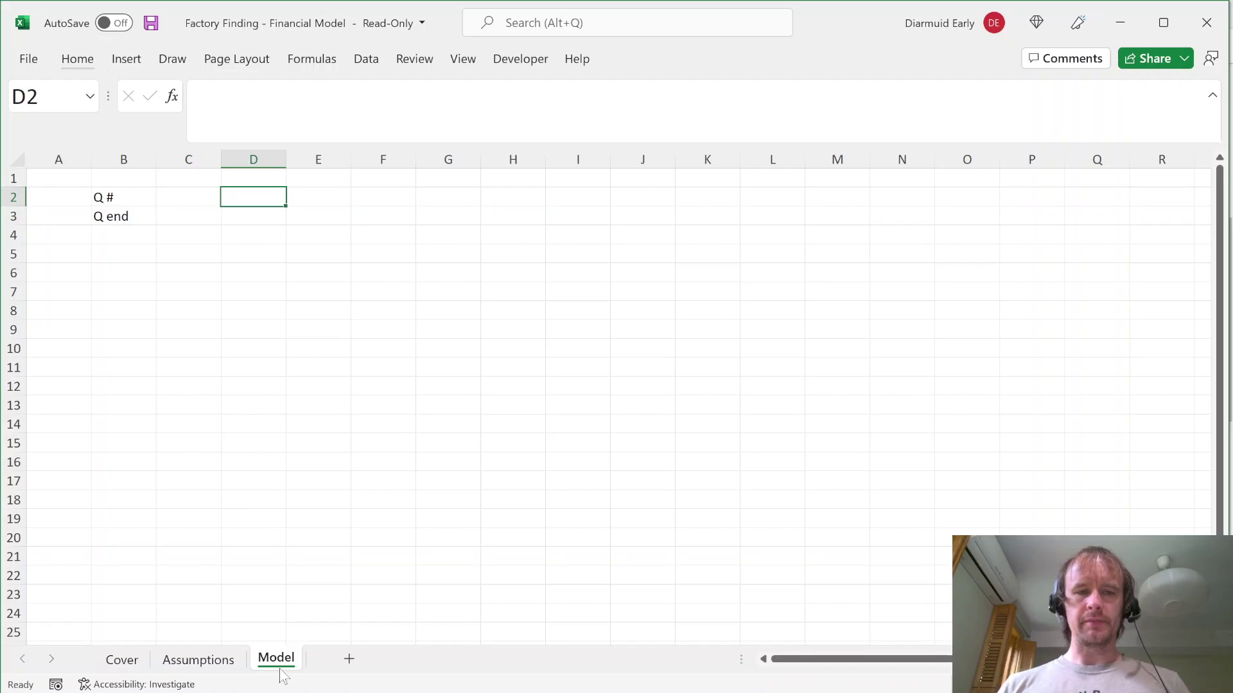
pyautogui.hotkey('alt', 'Tab')
pyautogui.scroll(3, 576, 528)
pyautogui.hotkey('ctrl', 'f')
pyautogui.write('year')
pyautogui.press('Escape')
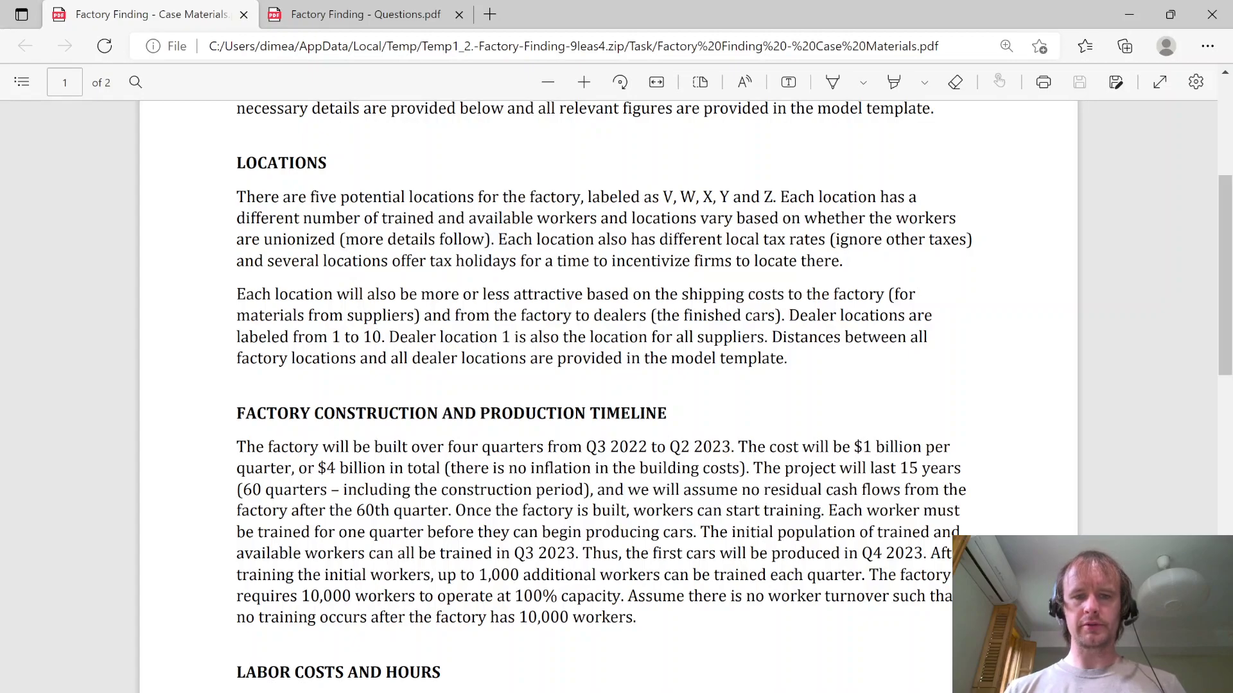
# Step: Back in Excel, number the quarters 1 to 60 across row 2 with =SEQUENCE(,60) in D2, and check where the row ends
pyautogui.hotkey('alt', 'Tab')
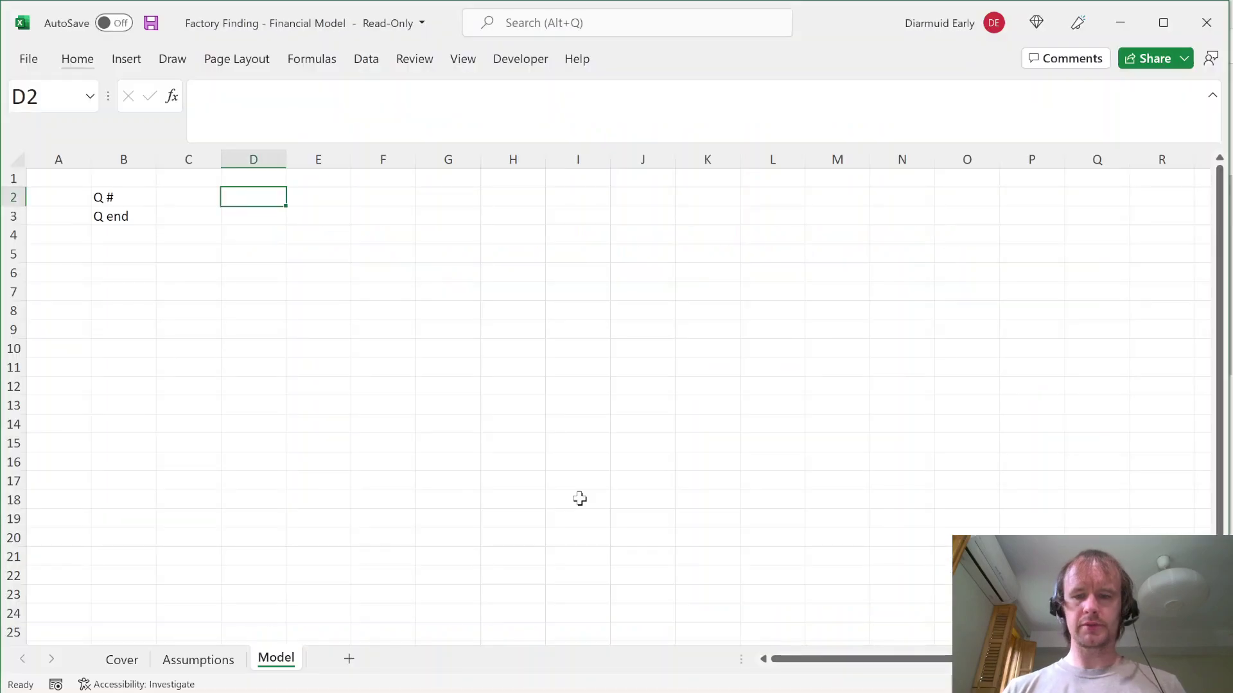
pyautogui.write('=seq')
pyautogui.press('Tab')
pyautogui.write(',60')
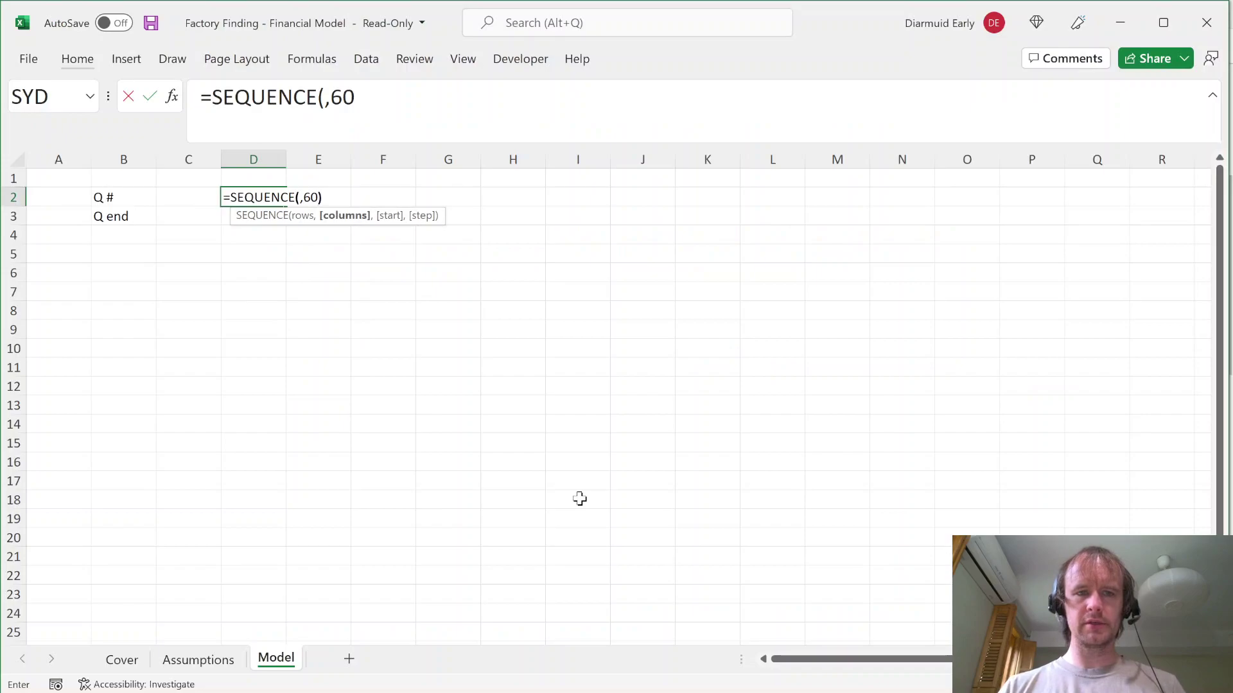
pyautogui.press('Return')
pyautogui.press('Up')
pyautogui.hotkey('ctrl', 'Right')
pyautogui.hotkey('ctrl', 'shift', 'Right')
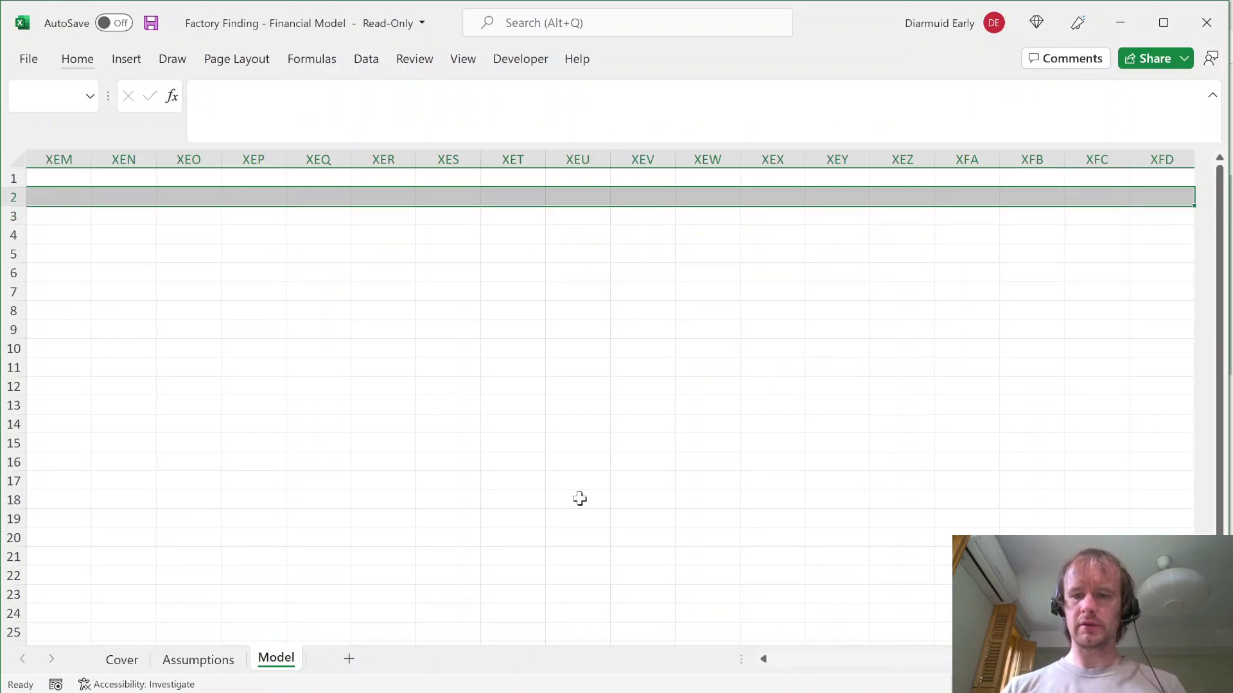
pyautogui.press('Left')
pyautogui.hotkey('ctrl', 'Left')
pyautogui.hotkey('ctrl', 'Left')
pyautogui.press('Left')
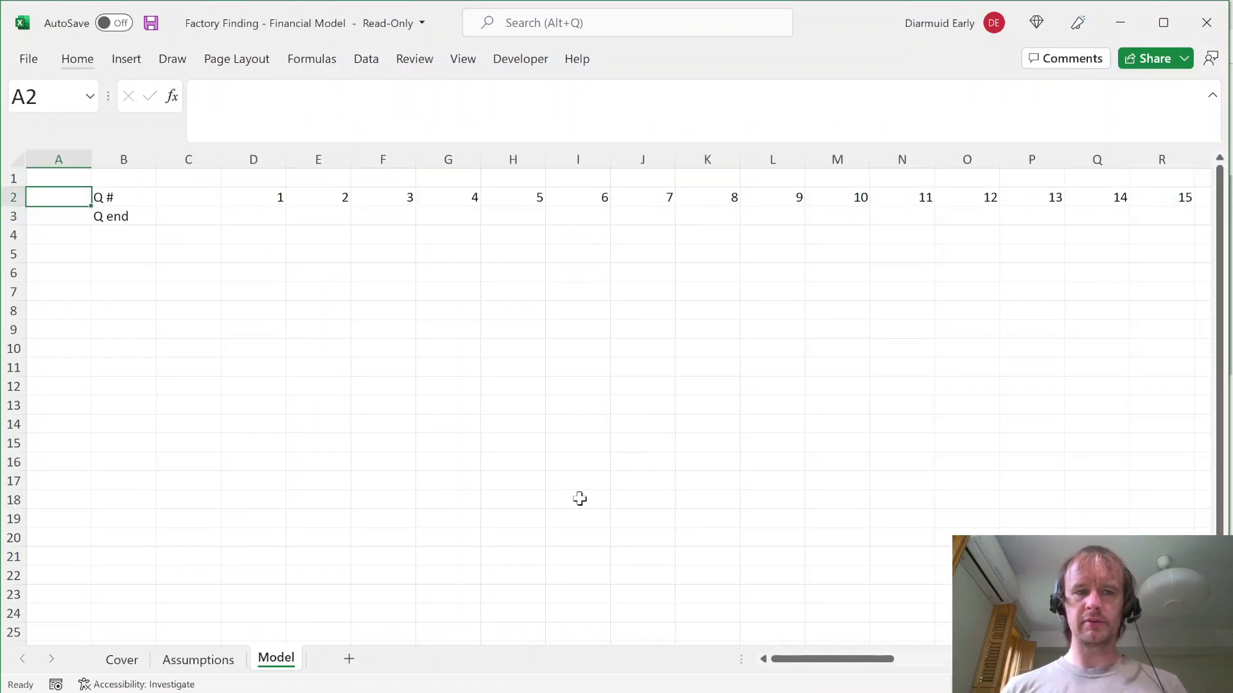
# Step: Calculate all quarter-end dates from the model start date by entering =EOMONTH(Assumptions!$D$8,3*D2#-1) in D3
pyautogui.press('Right')
pyautogui.press('Down')
pyautogui.press('Right')
pyautogui.press('Down')
pyautogui.press('Up')
pyautogui.press('Right')
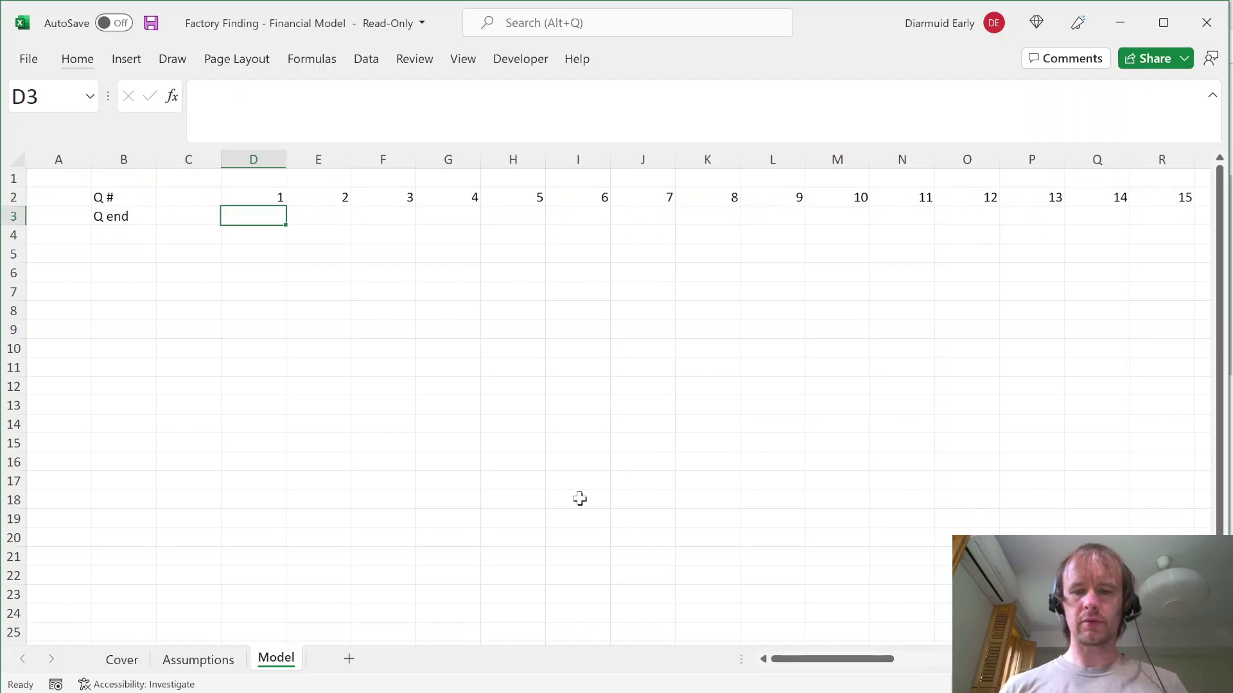
pyautogui.write('=eom')
pyautogui.press('Tab')
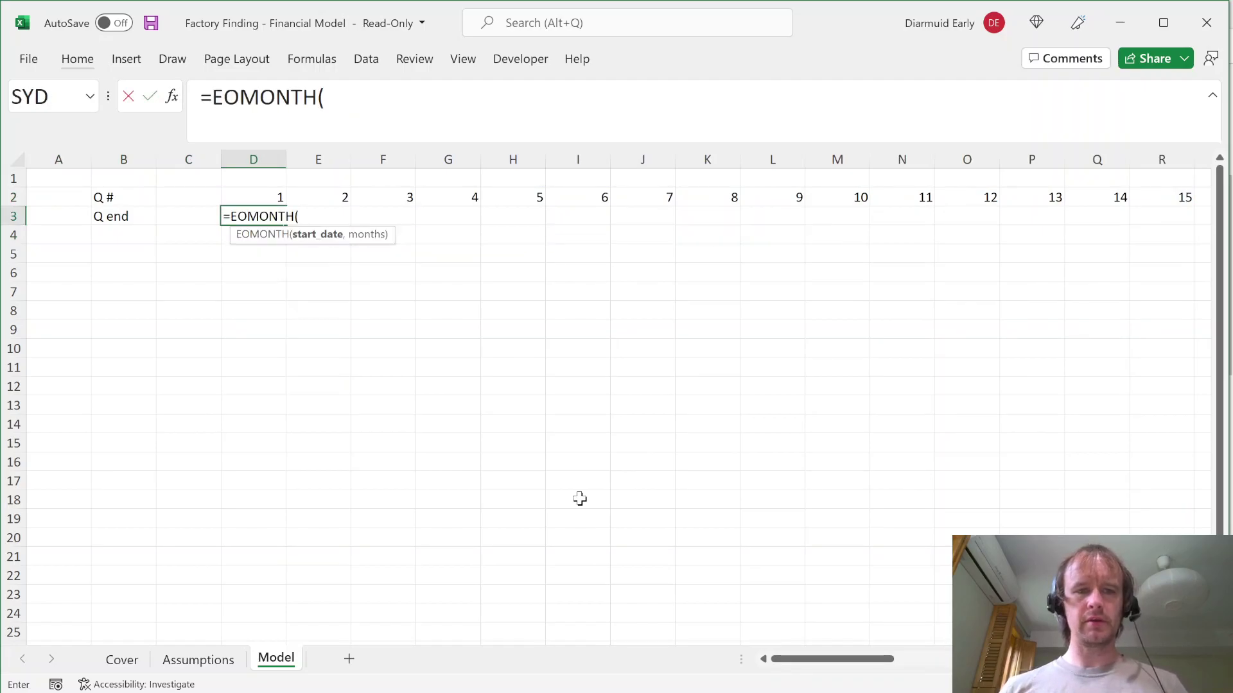
pyautogui.hotkey('ctrl', 'pageup')
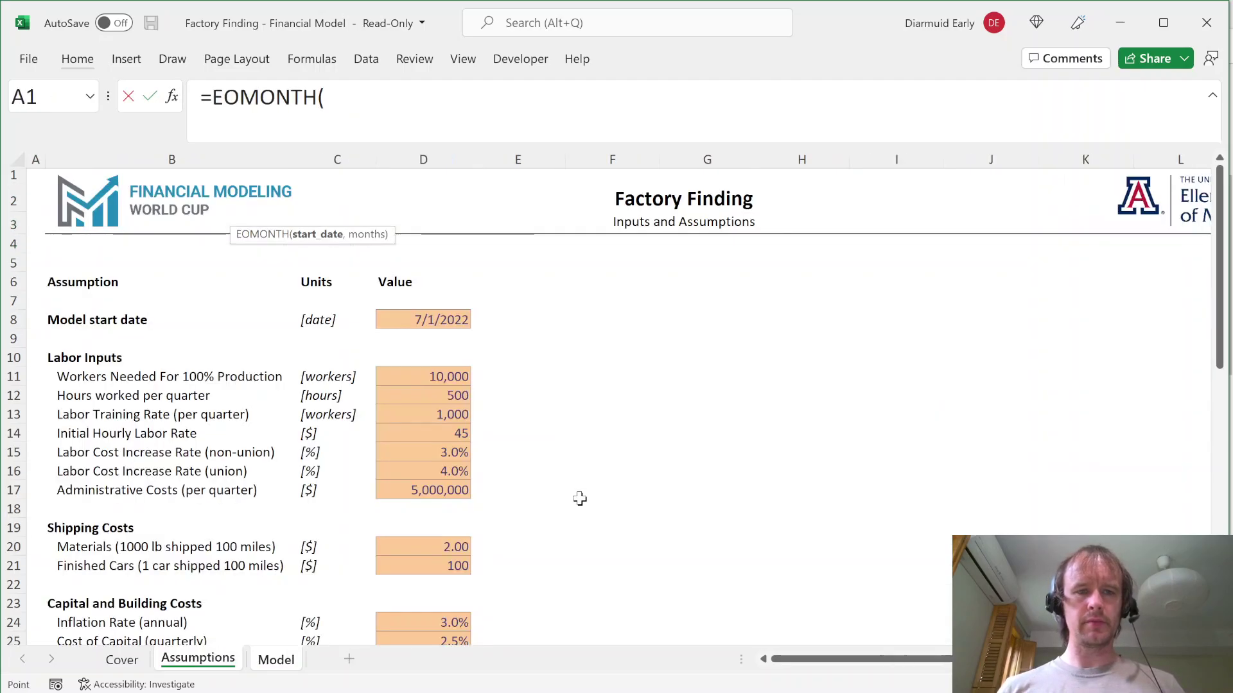
pyautogui.click(422, 318)
pyautogui.press('F4')
pyautogui.write(',')
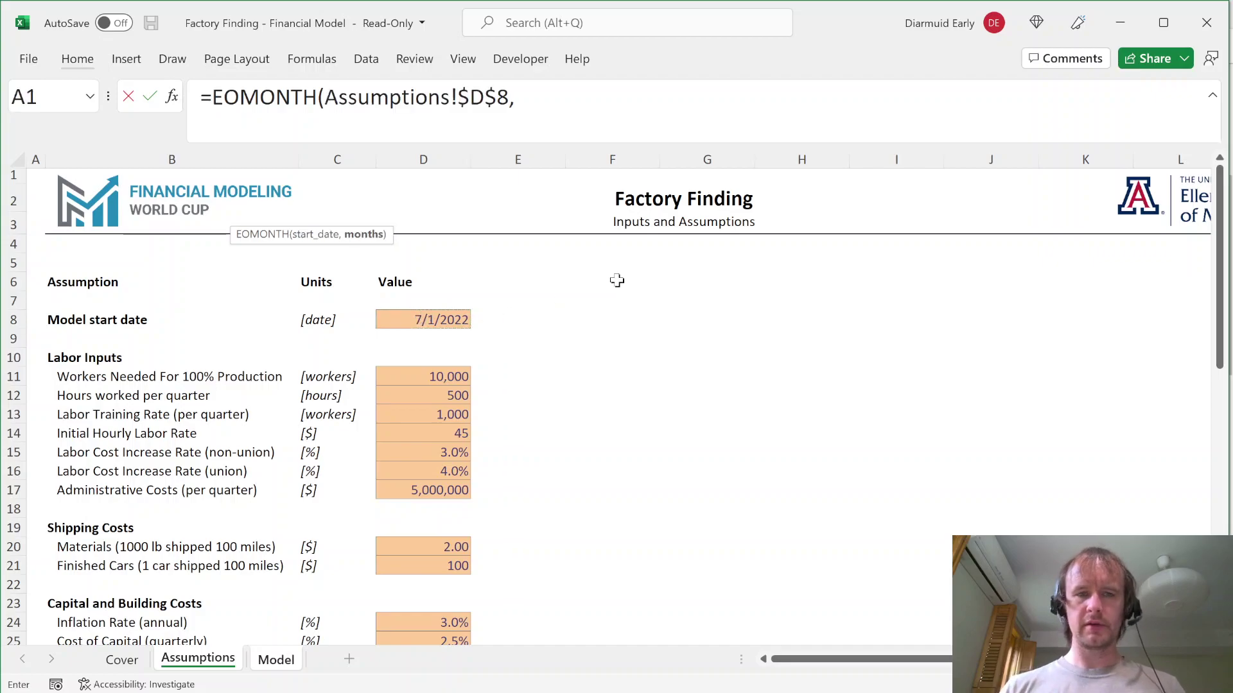
pyautogui.hotkey('ctrl', 'pagedown')
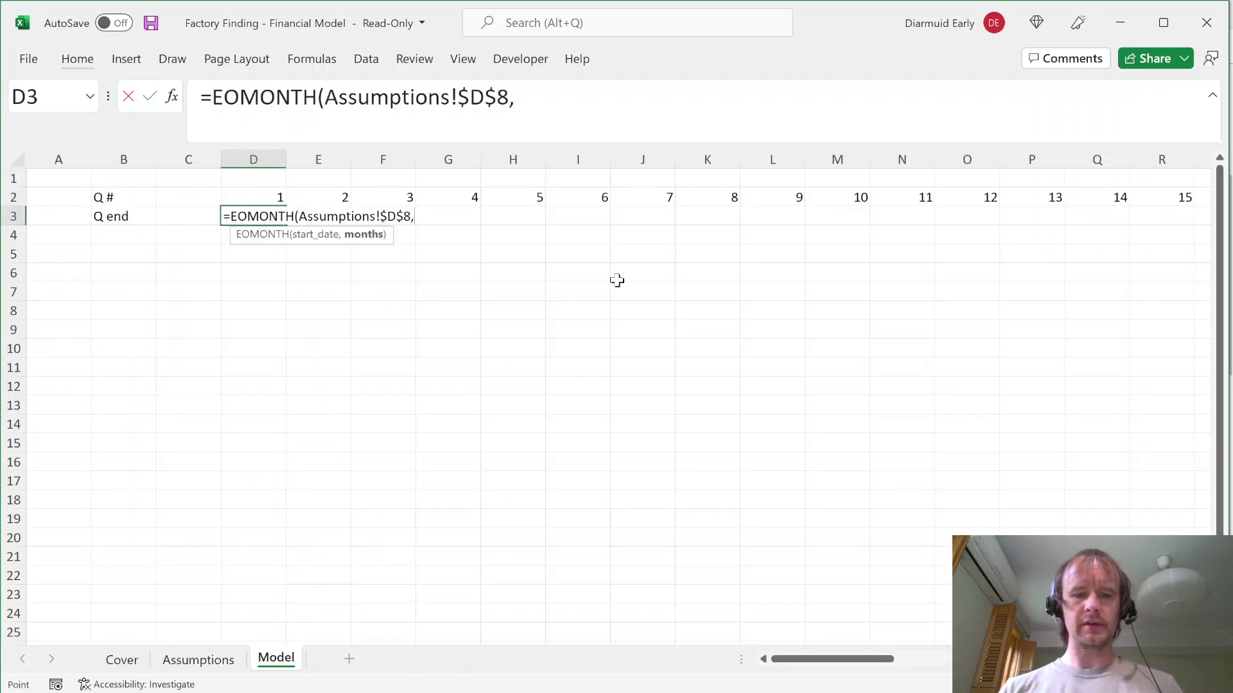
pyautogui.write('3*')
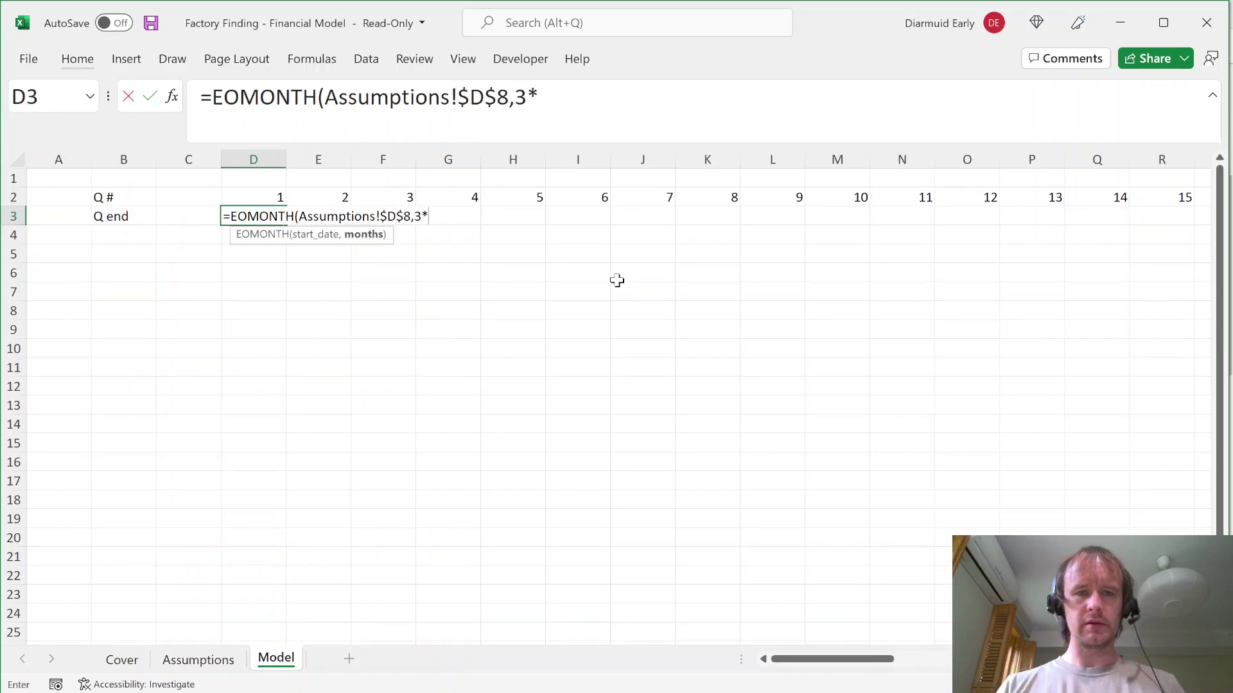
pyautogui.write('D2#-1)')
pyautogui.press('Return')
pyautogui.press('Up')
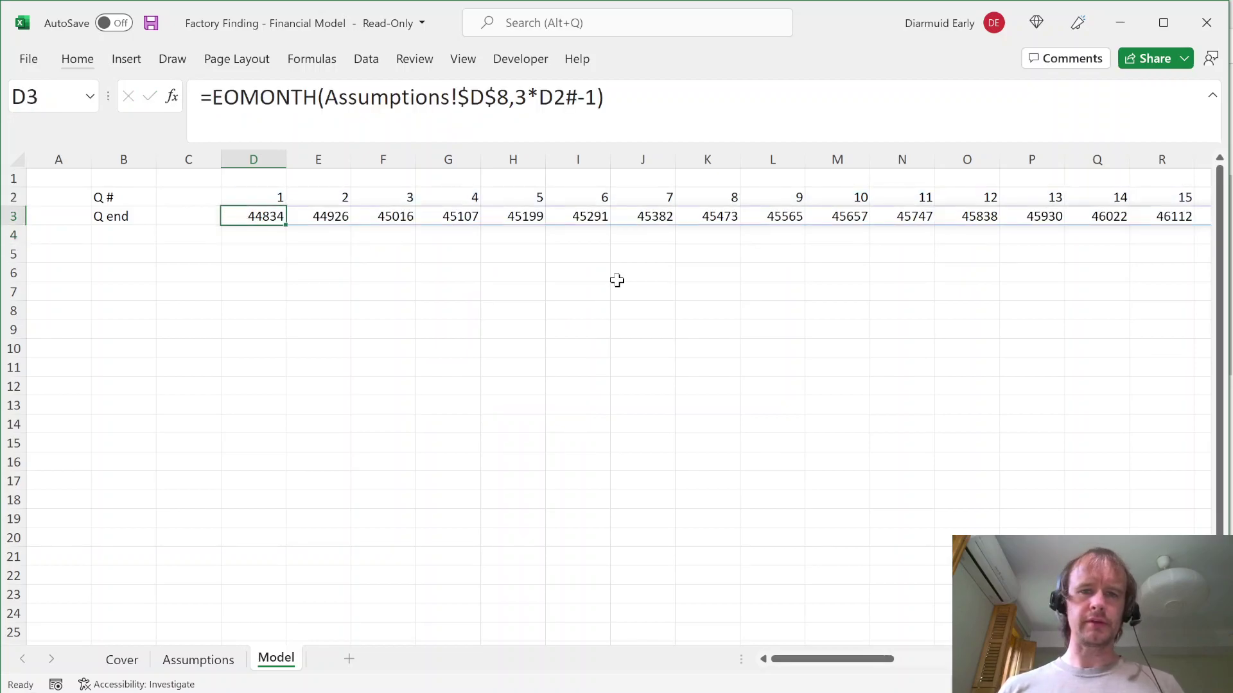
# Step: Format the whole row of quarter-end dates with the day-month-year date format, as in 30-Sep-22
pyautogui.hotkey('ctrl', 'Right')
pyautogui.hotkey('ctrl', 'Left')
pyautogui.hotkey('ctrl', 'shift', 'Right')
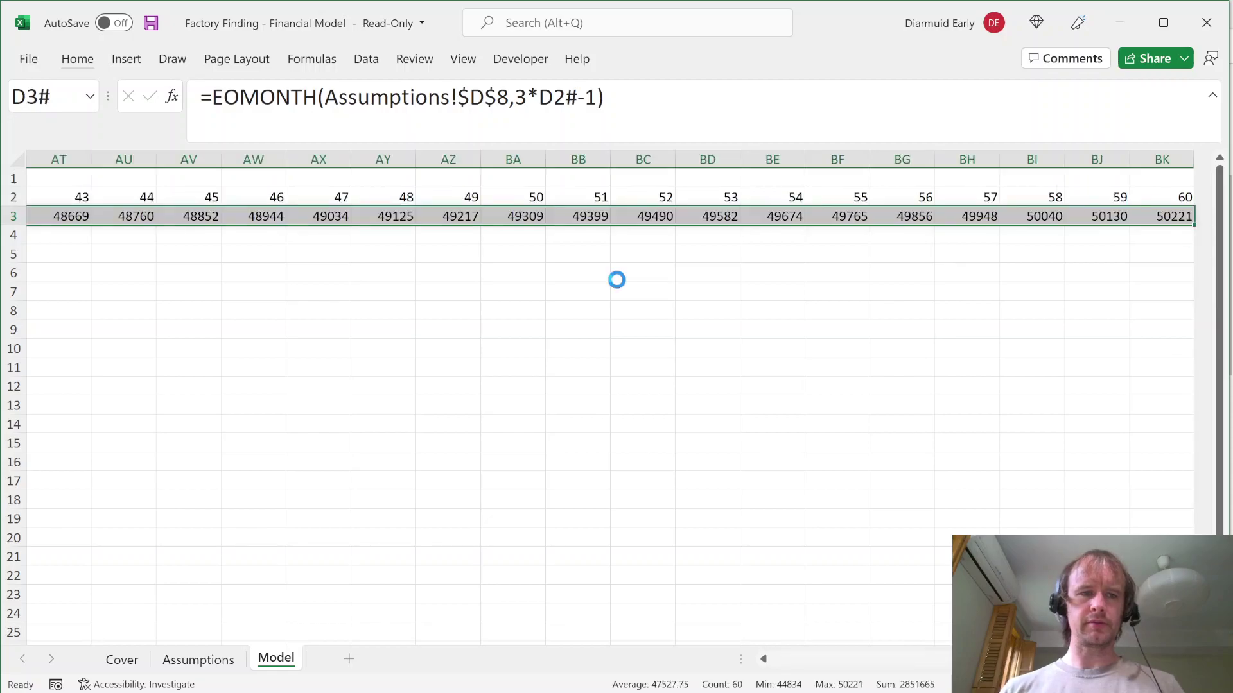
pyautogui.hotkey('ctrl', '1')
pyautogui.click(65, 176)
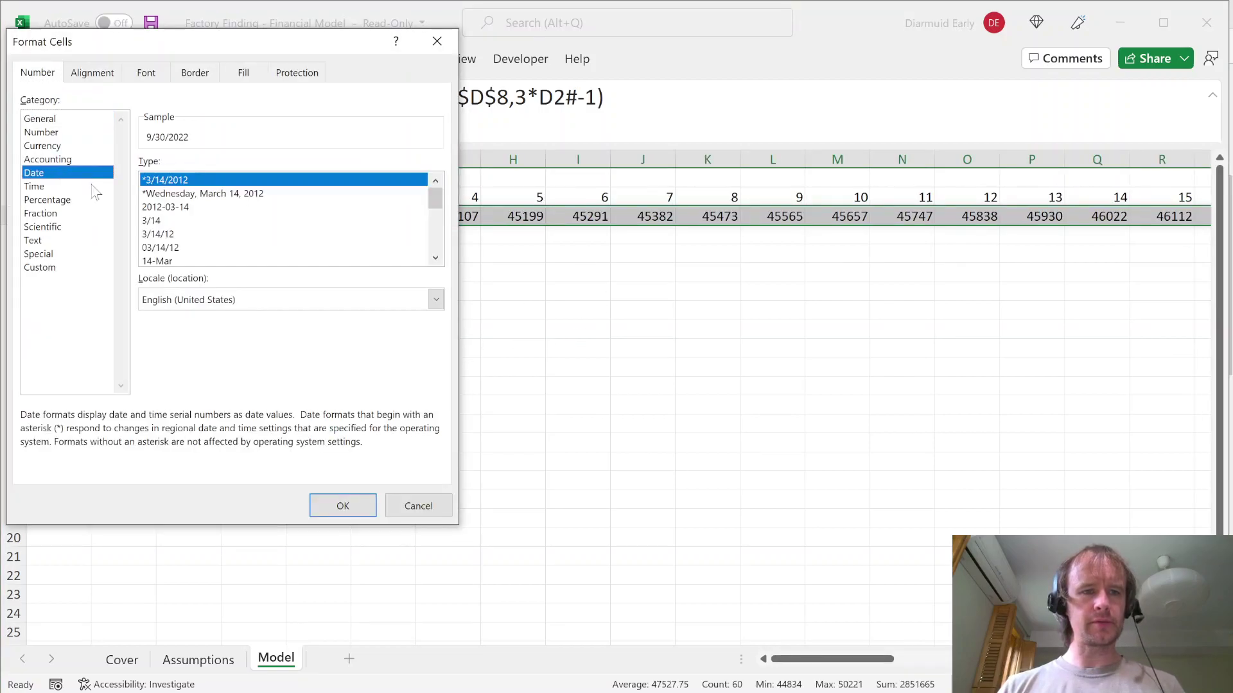
pyautogui.click(175, 252)
pyautogui.press('Return')
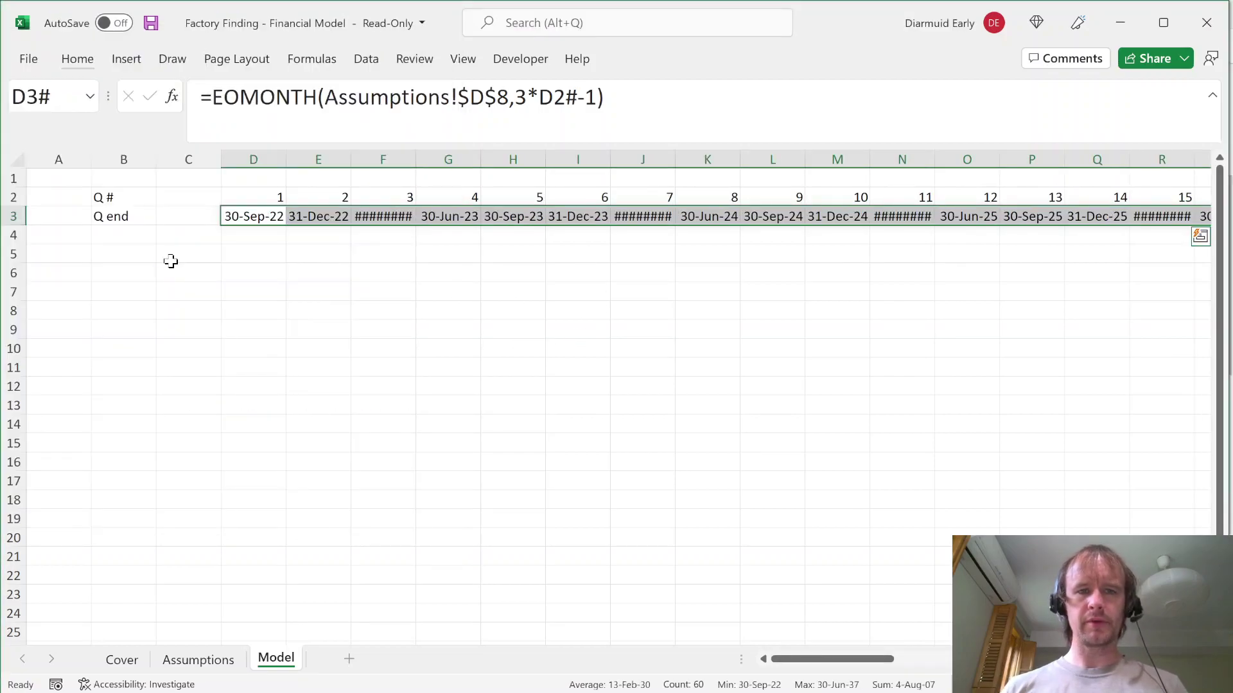
# Step: Autofit the width of column F to its quarter-end date
pyautogui.press('Right')
pyautogui.press('Right')
pyautogui.hotkey('alt', 'h')
pyautogui.press('o')
pyautogui.press('i')
pyautogui.press('Left')
pyautogui.press('Left')
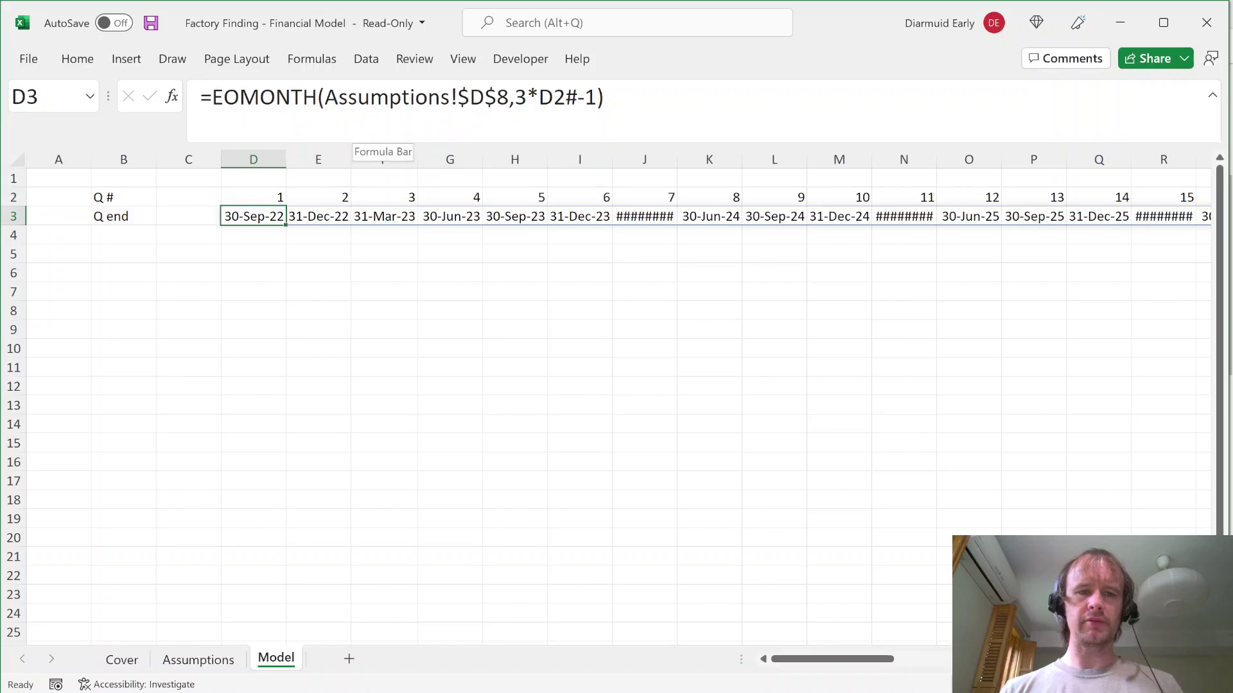
# Step: Compare the quarter numbers and quarter-end dates with the model start date on the Assumptions sheet
pyautogui.press('Up')
pyautogui.press('Right')
pyautogui.press('Right')
pyautogui.press('Right')
pyautogui.press('Right')
pyautogui.press('Right')
pyautogui.press('Right')
pyautogui.hotkey('ctrl', 'Left')
pyautogui.press('Down')
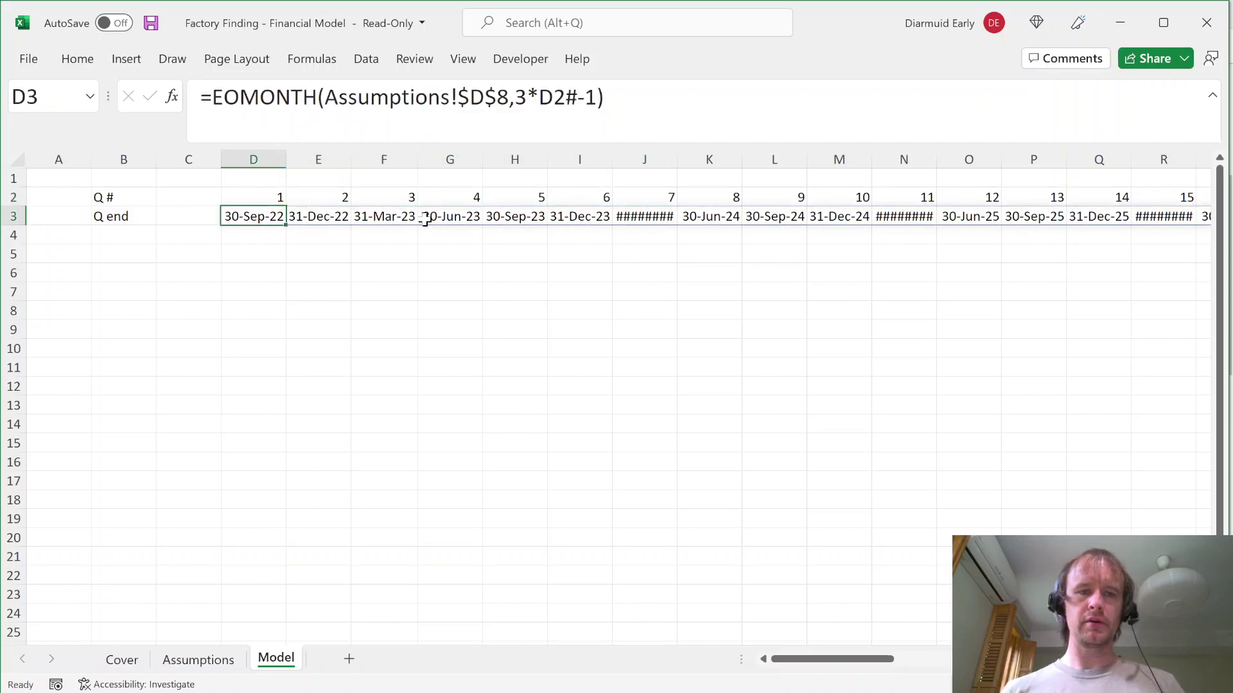
pyautogui.hotkey('ctrl', 'pageup')
pyautogui.click(389, 322)
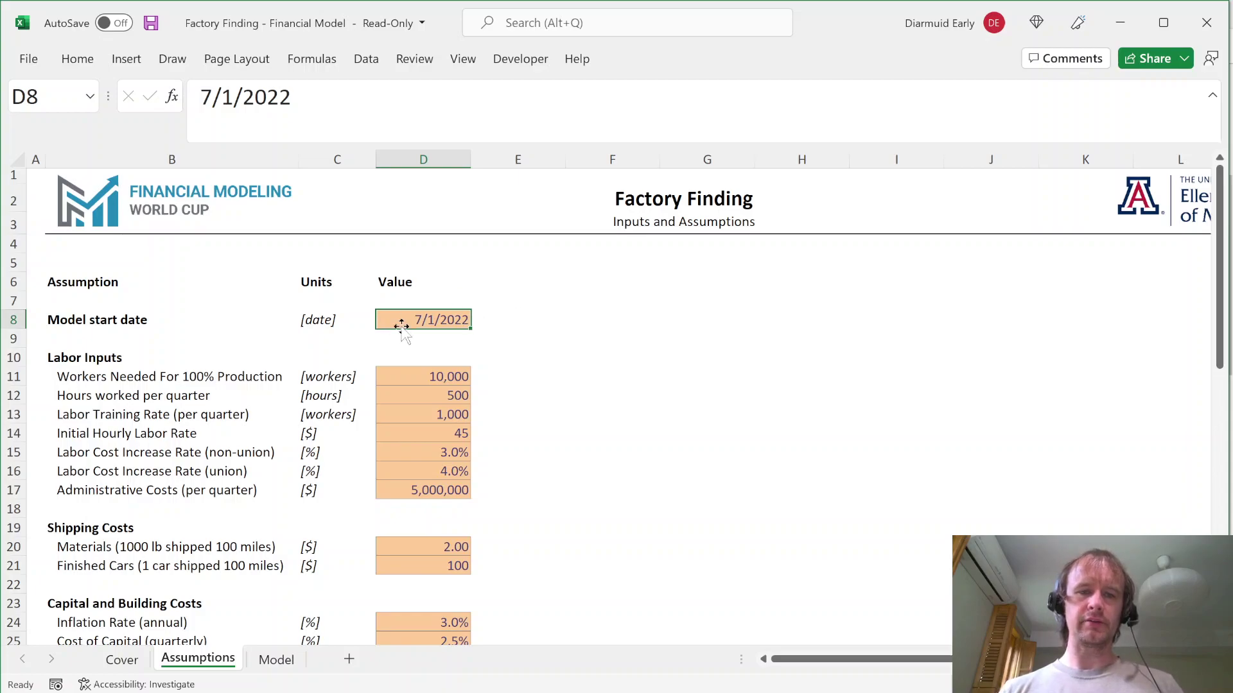
pyautogui.hotkey('ctrl', 'pagedown')
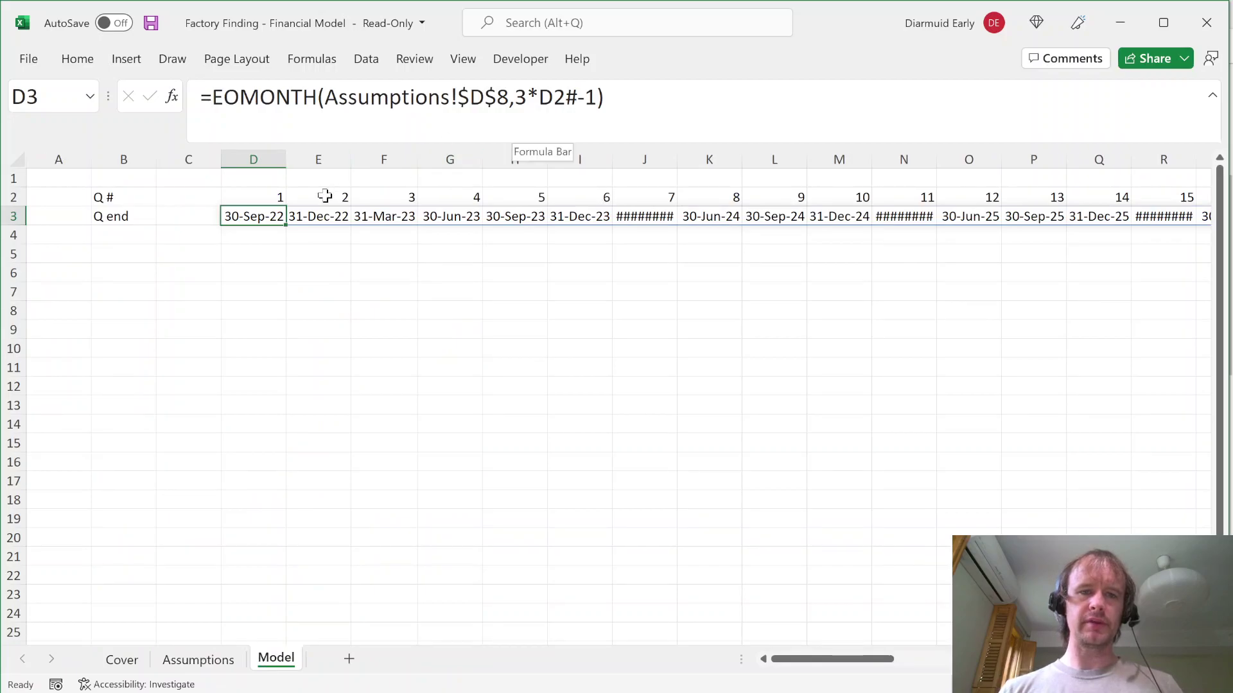
# Step: Examine the months argument of the EOMONTH formula in D3 and trace the formula back to the model start date
pyautogui.click(526, 97)
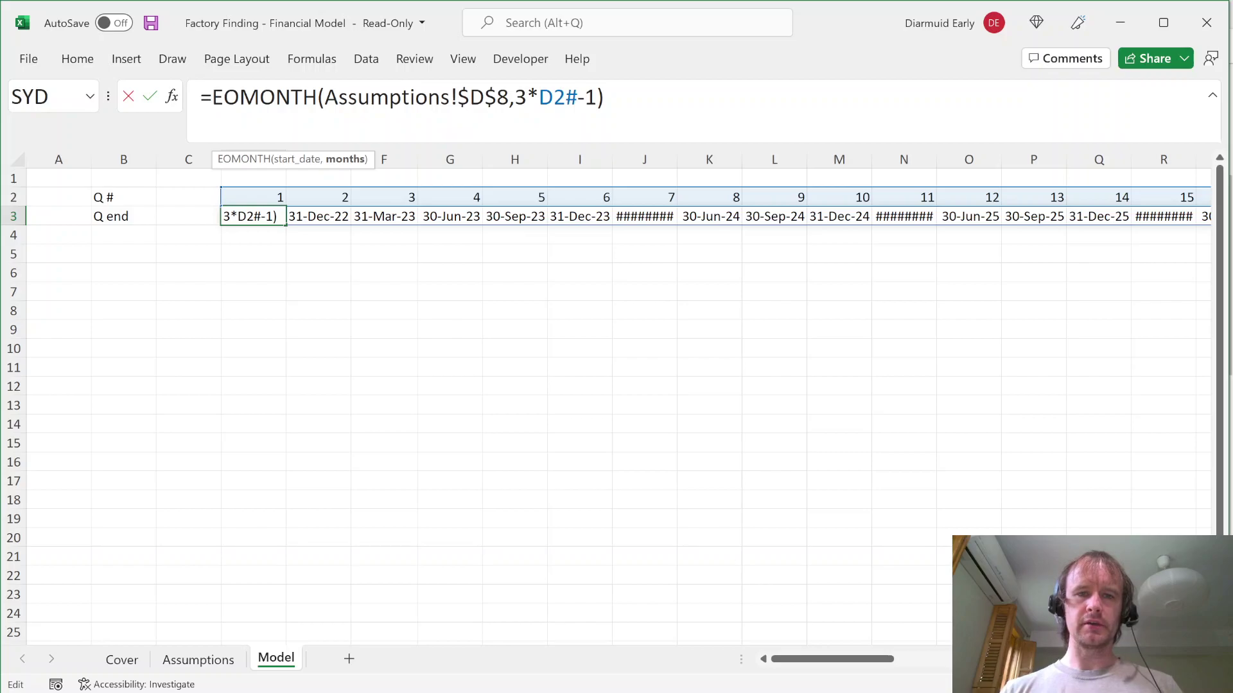
pyautogui.hotkey('shift', 'Right')
pyautogui.hotkey('shift', 'Right')
pyautogui.hotkey('shift', 'Right')
pyautogui.hotkey('shift', 'Right')
pyautogui.hotkey('shift', 'Right')
pyautogui.hotkey('shift', 'Right')
pyautogui.press('Escape')
pyautogui.hotkey('ctrl', '[')
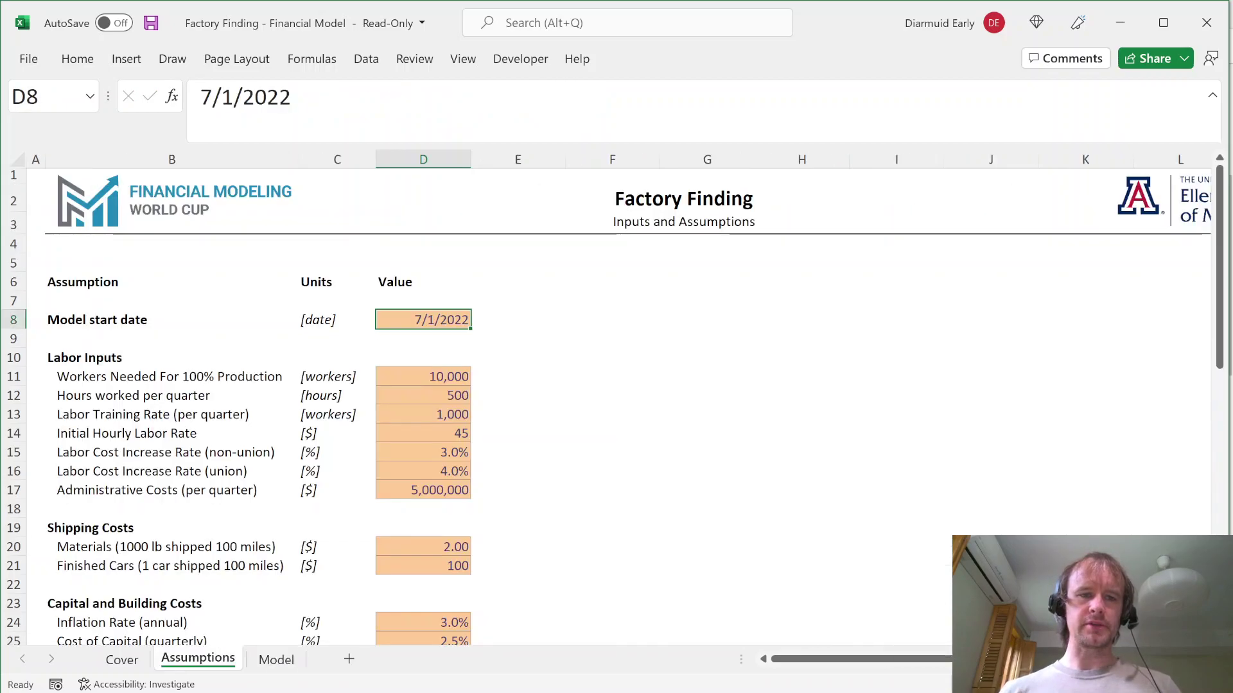
pyautogui.press('F5')
pyautogui.press('Return')
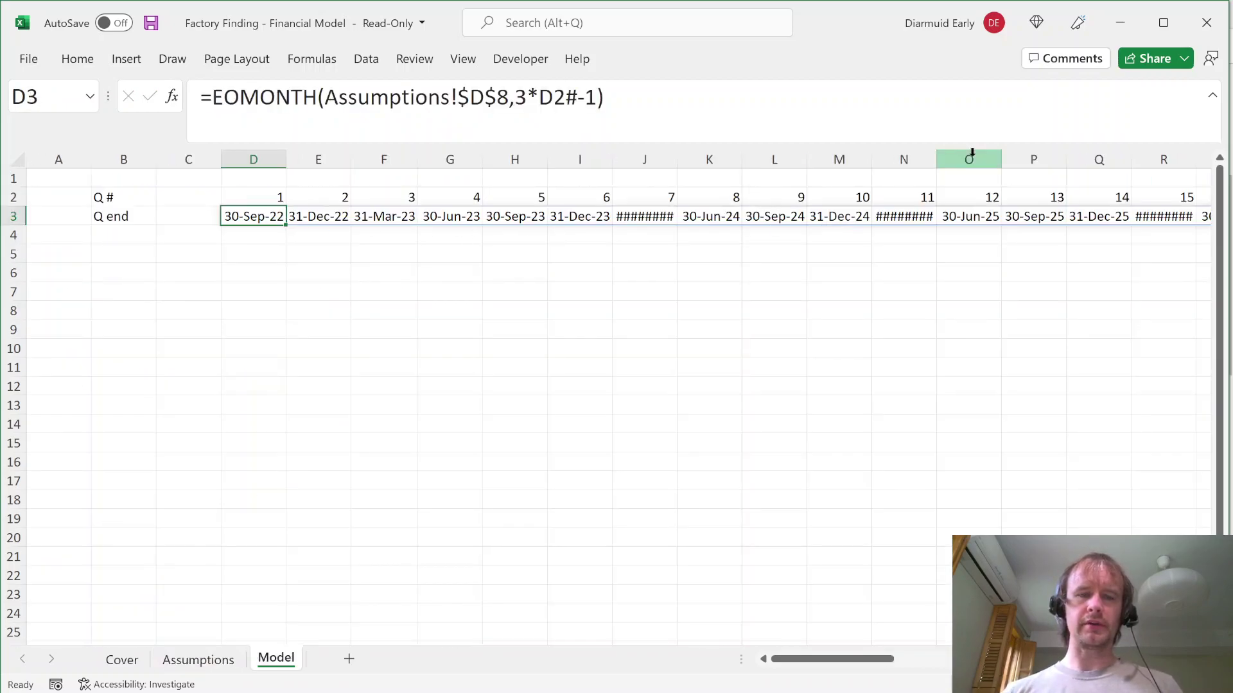
# Step: Autofit the width of column J to its quarter-end date
pyautogui.press('Right')
pyautogui.press('Right')
pyautogui.press('Right')
pyautogui.press('Right')
pyautogui.press('Right')
pyautogui.press('Right')
pyautogui.hotkey('alt', 'h')
pyautogui.press('o')
pyautogui.press('i')
# Step: Autofit all columns in the quarter-end date row, starting from D3, so every date fits
pyautogui.hotkey('ctrl', 'c')
pyautogui.hotkey('ctrl', 'Left')
pyautogui.hotkey('ctrl', 'v')
pyautogui.hotkey('ctrl', 'shift', 'Right')
pyautogui.hotkey('ctrl', 'BackSpace')
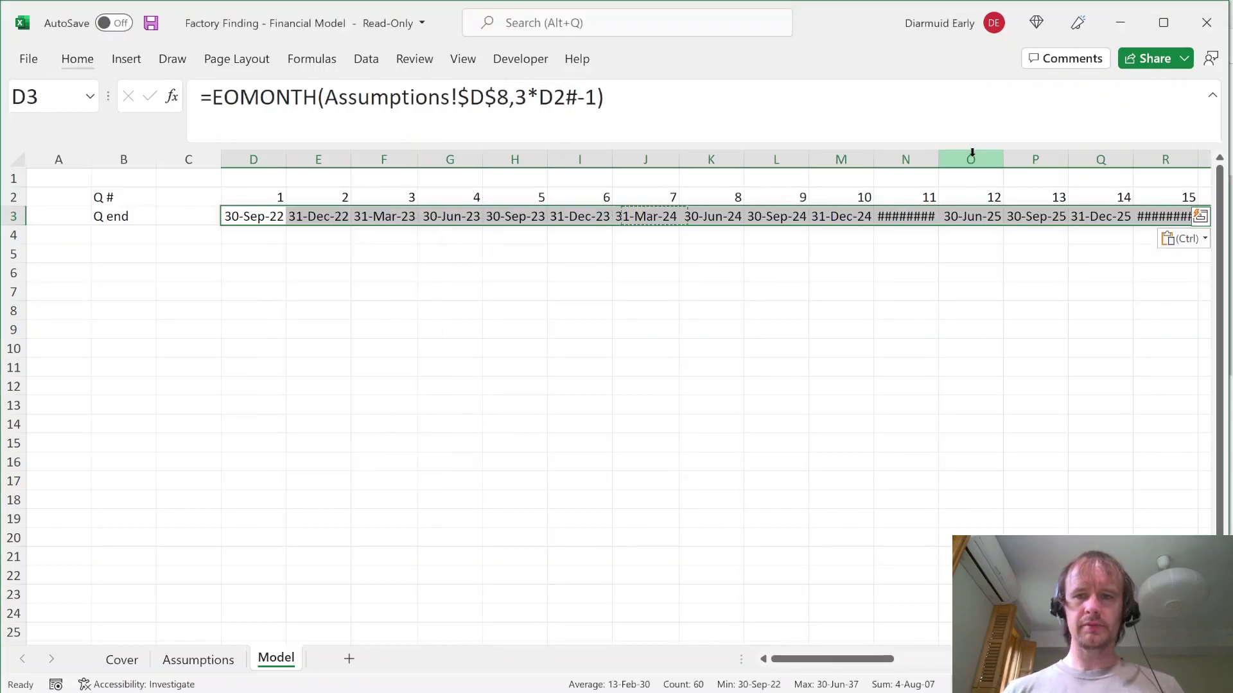
pyautogui.hotkey('alt', 'h')
pyautogui.press('o')
pyautogui.press('i')
# Step: Add the row labels Q start in B4 and Q end in B5 on the Model sheet
pyautogui.press('Home')
pyautogui.press('Right')
pyautogui.press('Right')
pyautogui.press('Down')
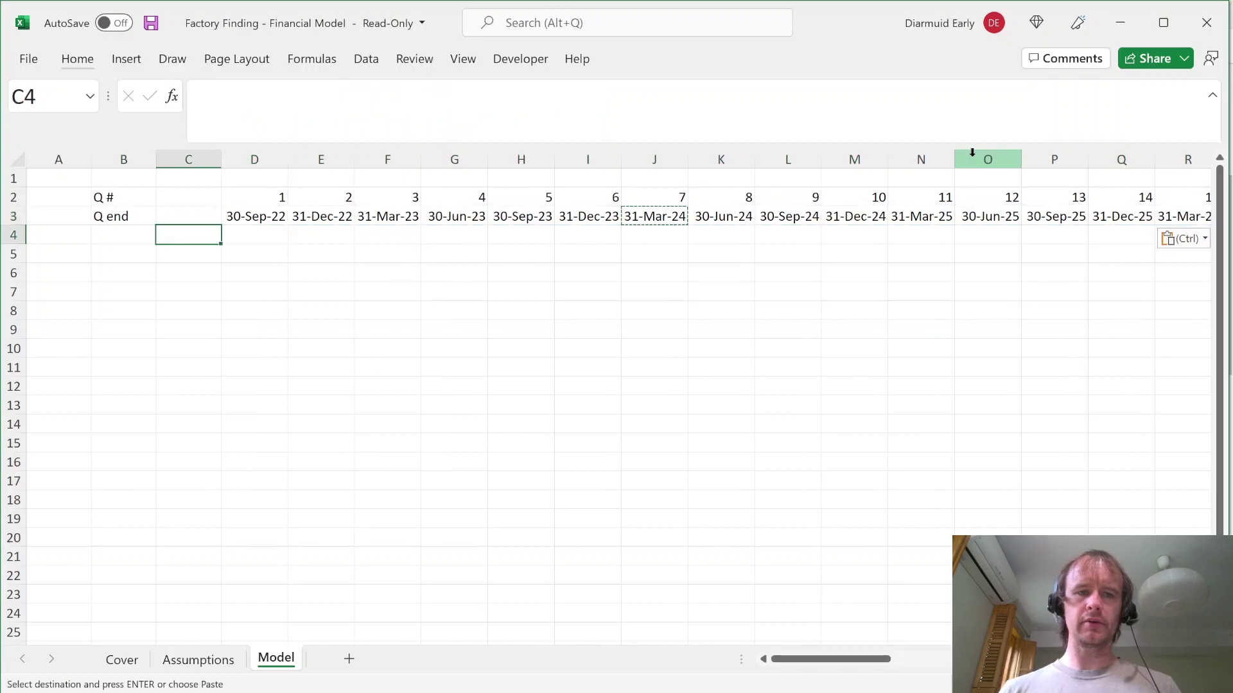
pyautogui.press('Left')
pyautogui.press('Right')
pyautogui.press('Right')
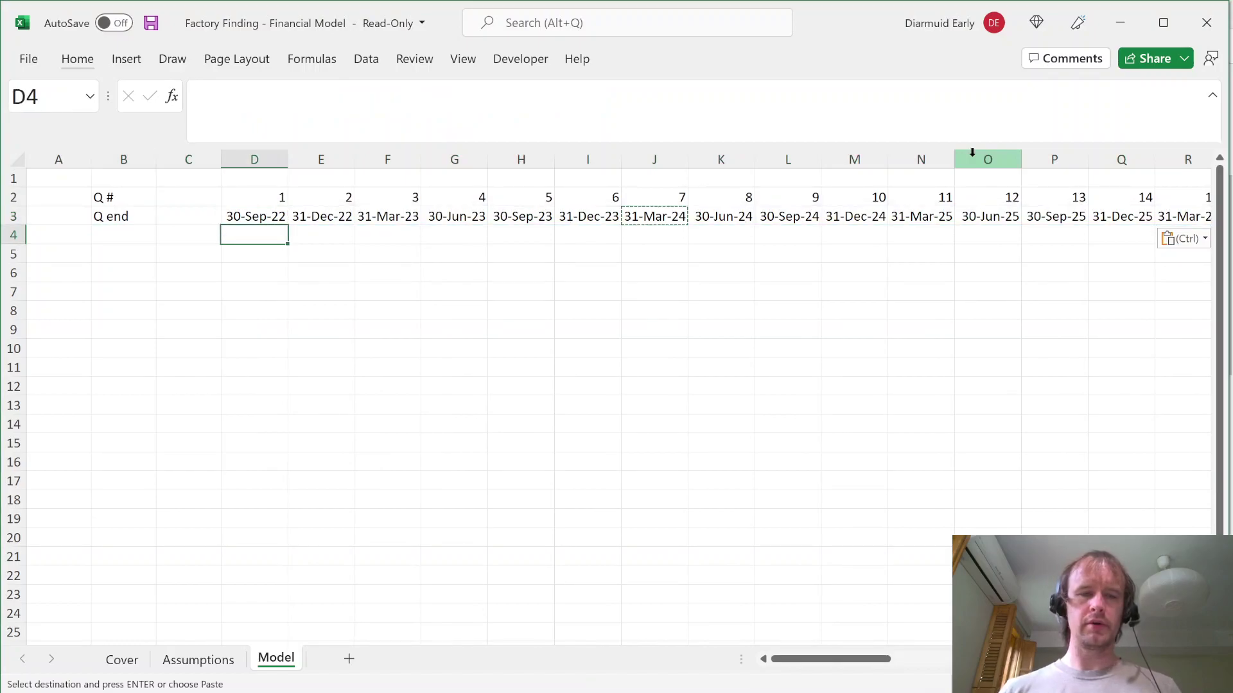
pyautogui.press('Left')
pyautogui.press('Left')
pyautogui.write('Q ')
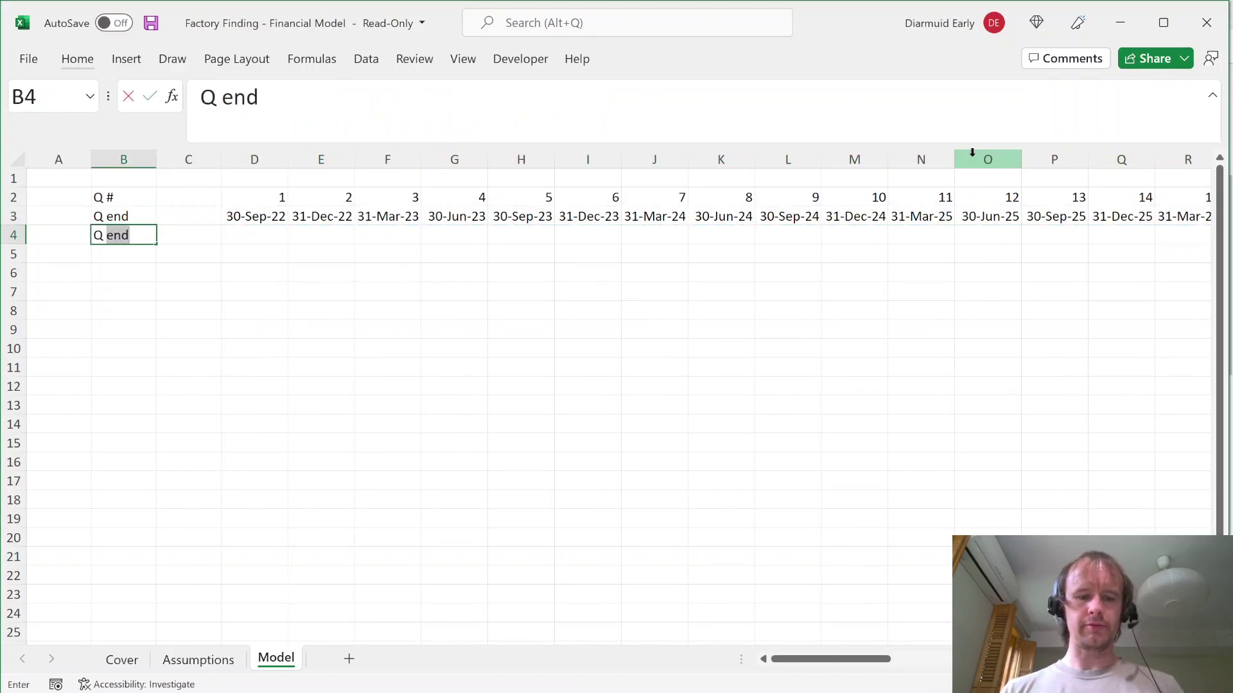
pyautogui.write('start')
pyautogui.press('Return')
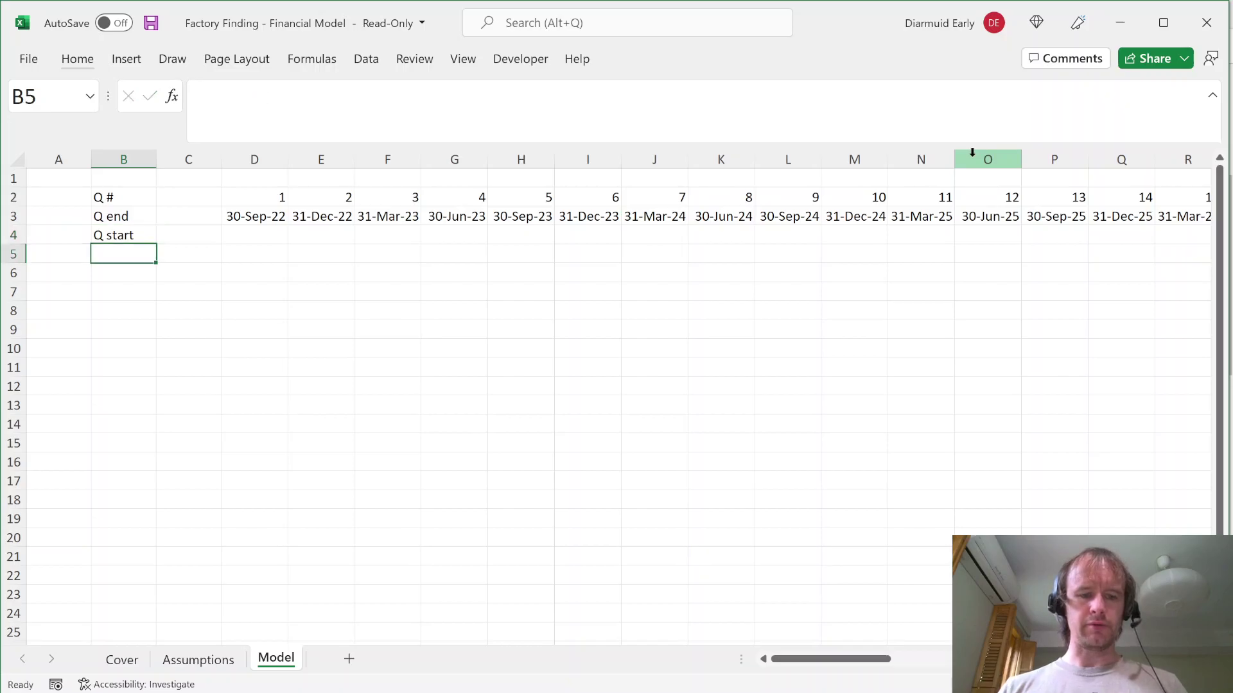
pyautogui.write('Q end')
# Step: Link the first quarter's start date in D4 to the model start date with =Assumptions!D8
pyautogui.press('Up')
pyautogui.press('Right')
pyautogui.press('Right')
pyautogui.write('=')
pyautogui.hotkey('ctrl', 'pageup')
pyautogui.click(414, 323)
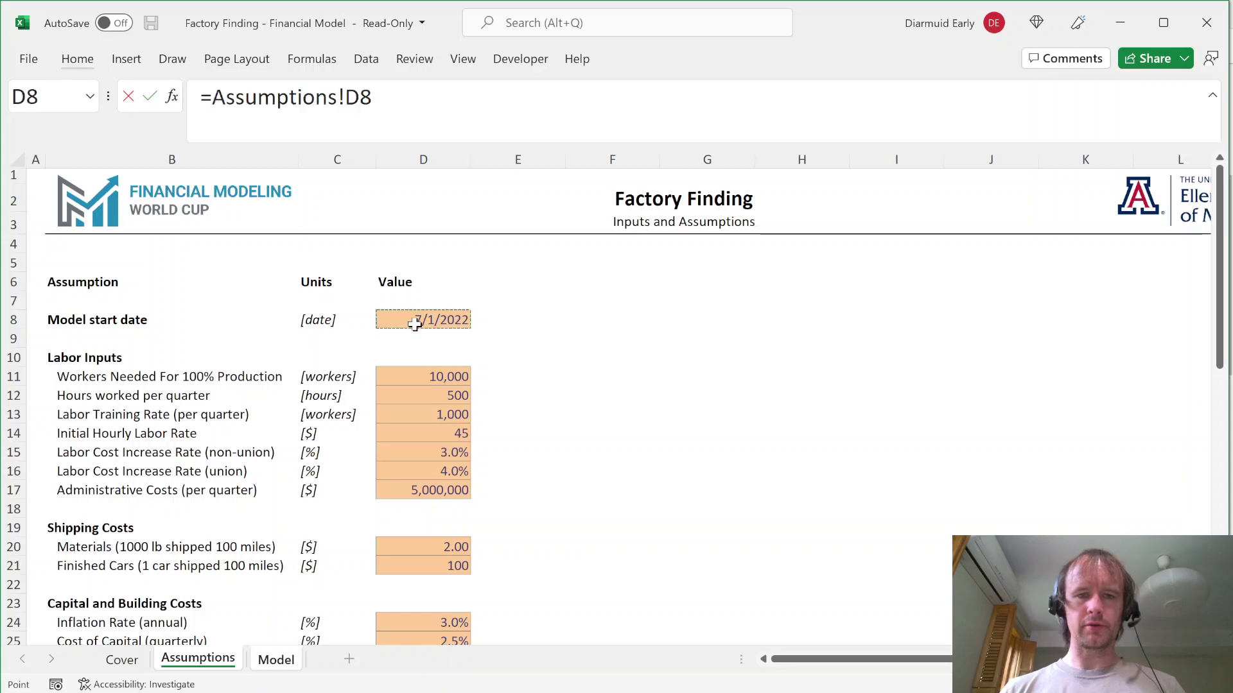
pyautogui.press('Return')
# Step: Calculate the first quarter's end date in D5 with =EOMONTH(D4,2)
pyautogui.write('=eo')
pyautogui.press('Tab')
pyautogui.press('Up')
pyautogui.write(',')
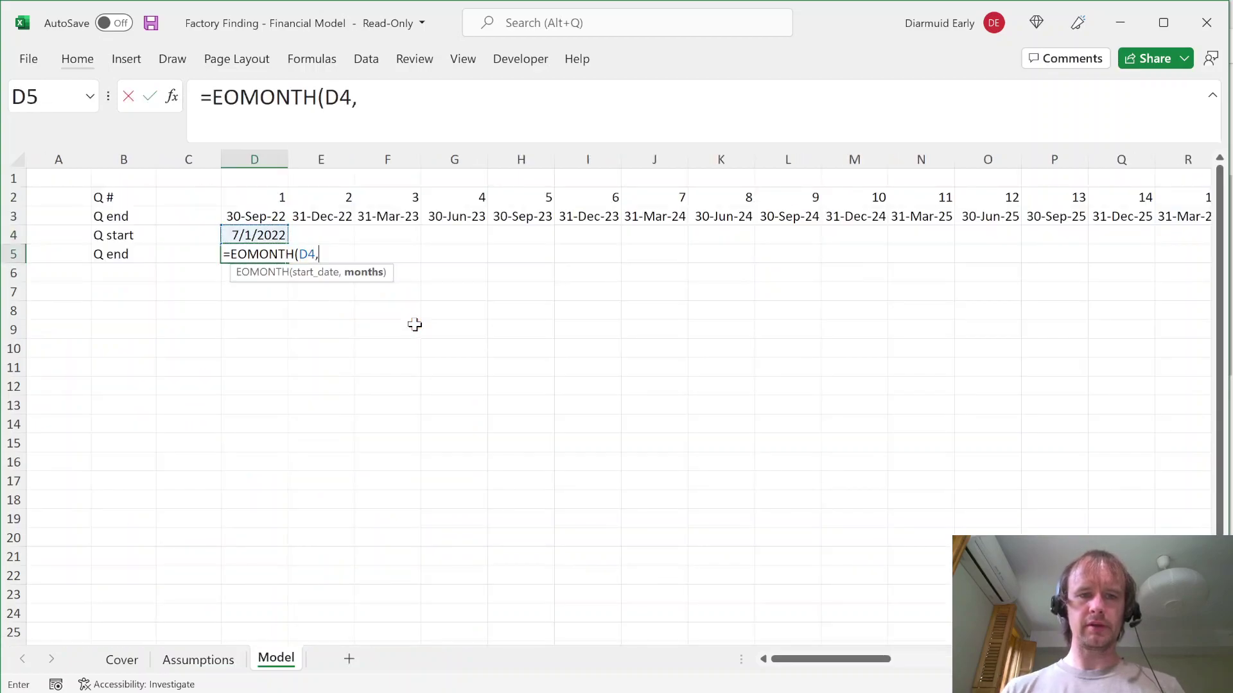
pyautogui.write('2')
pyautogui.press('Return')
# Step: Calculate the second quarter's start date in E4 as the day after the previous quarter's end with =D5+1
pyautogui.press('Up')
pyautogui.press('Up')
pyautogui.press('Right')
pyautogui.write('=')
pyautogui.press('Left')
pyautogui.press('Down')
pyautogui.write('+1')
pyautogui.press('Return')
# Step: Copy only the date format of E3 onto the quarter start and end cells D4:E5
pyautogui.press('Up')
pyautogui.press('Up')
pyautogui.hotkey('ctrl', 'c')
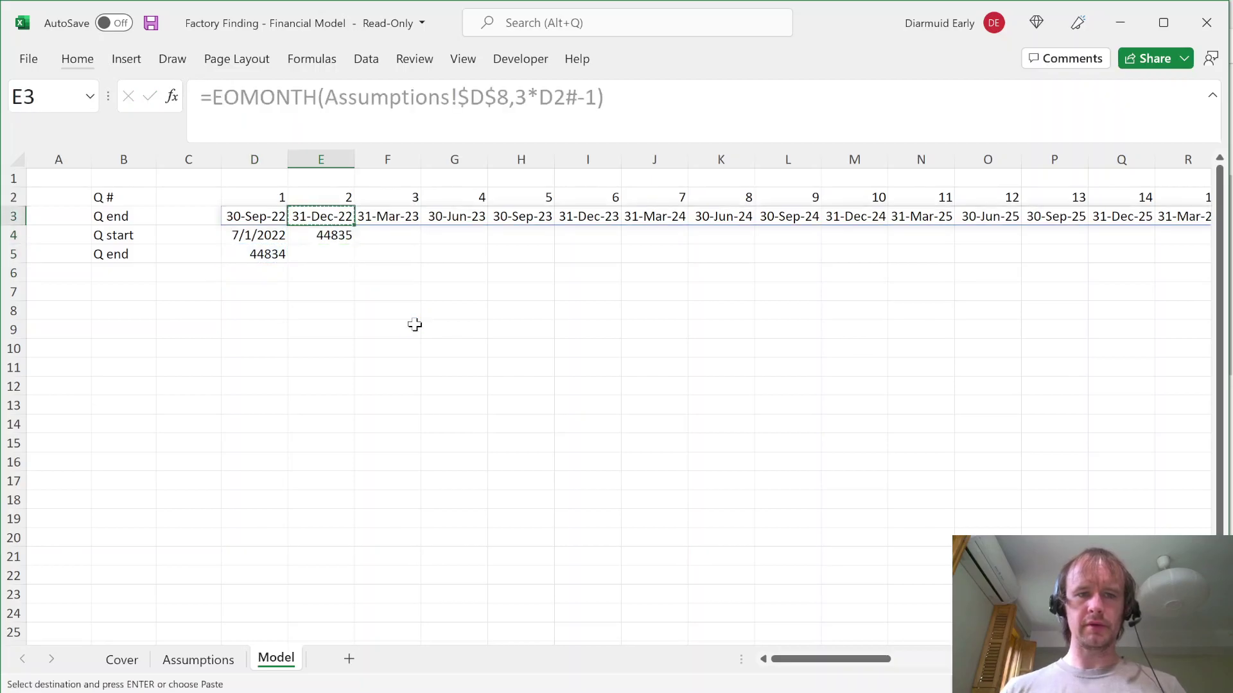
pyautogui.press('Left')
pyautogui.press('Down')
pyautogui.hotkey('shift', 'Down')
pyautogui.hotkey('shift', 'Right')
pyautogui.hotkey('ctrl', 'alt', 'v')
pyautogui.press('t')
pyautogui.press('Return')
# Step: Fill the quarter end formula into E5 and extend the start and end formulas across rows 4 and 5 to column BK
pyautogui.press('Right')
pyautogui.press('Down')
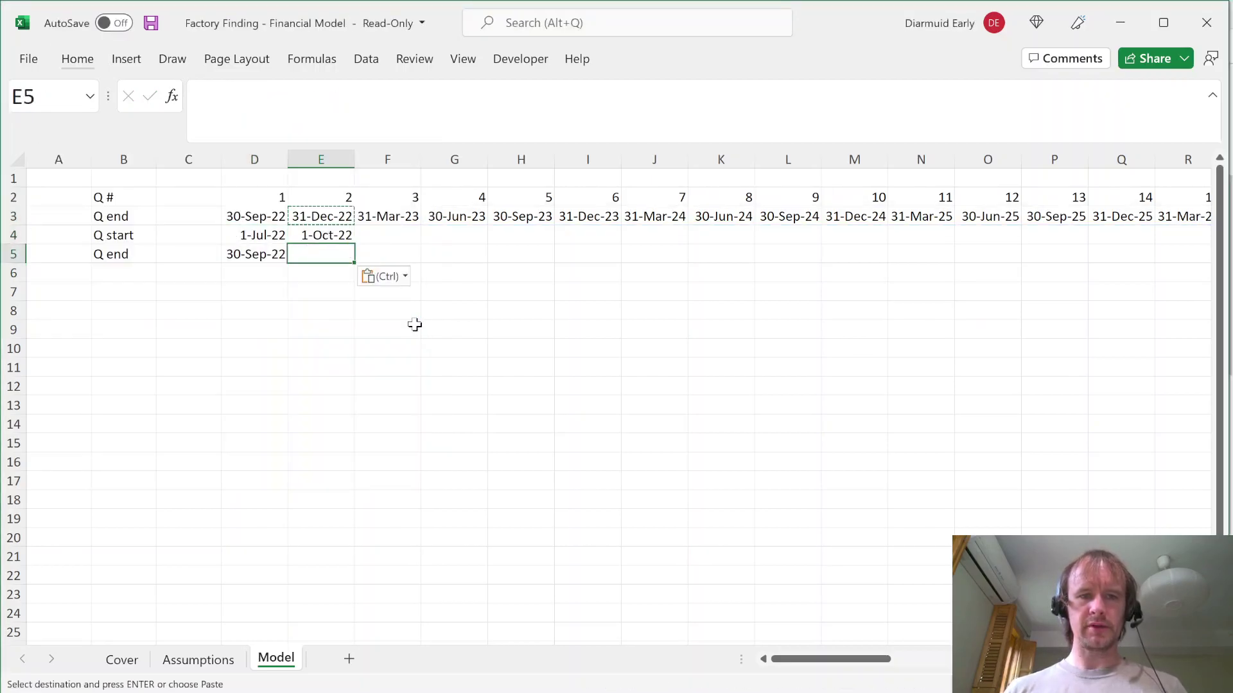
pyautogui.hotkey('ctrl', 'v')
pyautogui.press('Up')
pyautogui.hotkey('ctrl', 'shift', 'End')
pyautogui.hotkey('ctrl', 'r')
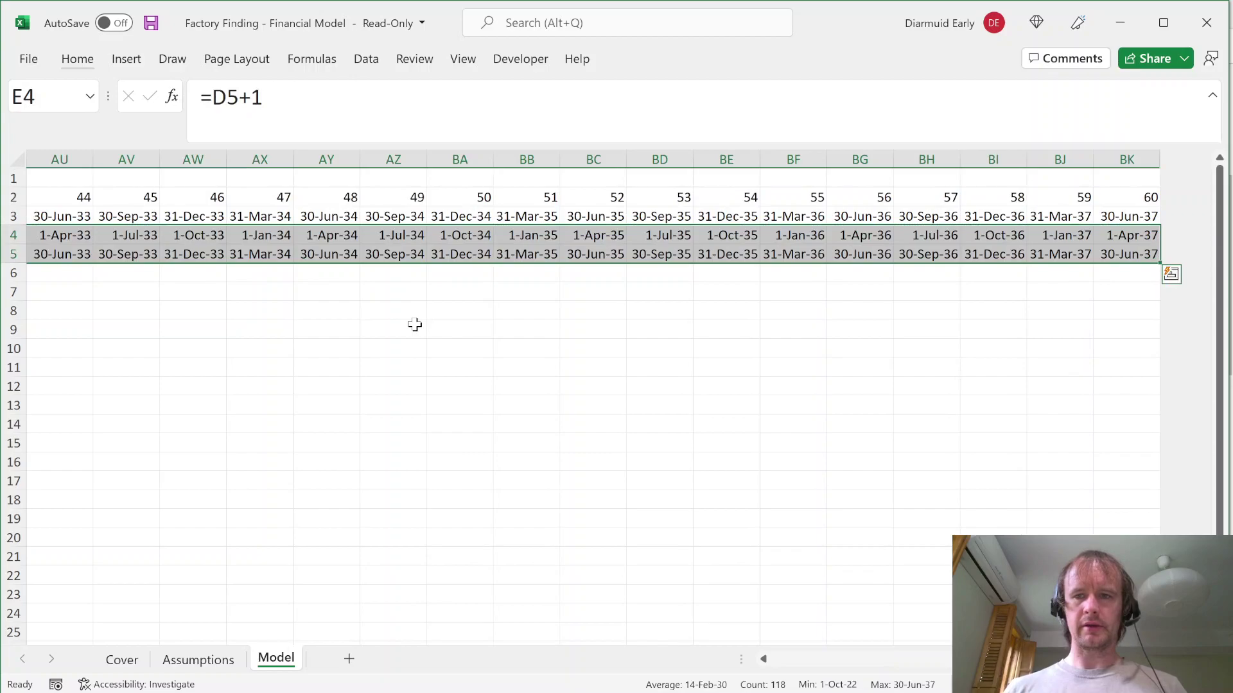
# Step: Compare the final dates of both methods and delete the alternative quarter start and end rows 4 and 5
pyautogui.hotkey('ctrl', 'Right')
pyautogui.press('Up')
pyautogui.hotkey('shift', 'Down')
pyautogui.hotkey('shift', 'Down')
pyautogui.hotkey('ctrl', 'Left')
pyautogui.hotkey('ctrl', 'Left')
pyautogui.press('Down')
pyautogui.hotkey('shift', 'space')
pyautogui.hotkey('shift', 'Down')
pyautogui.hotkey('ctrl', '-')
pyautogui.press('Up')
pyautogui.press('Right')
pyautogui.press('Right')
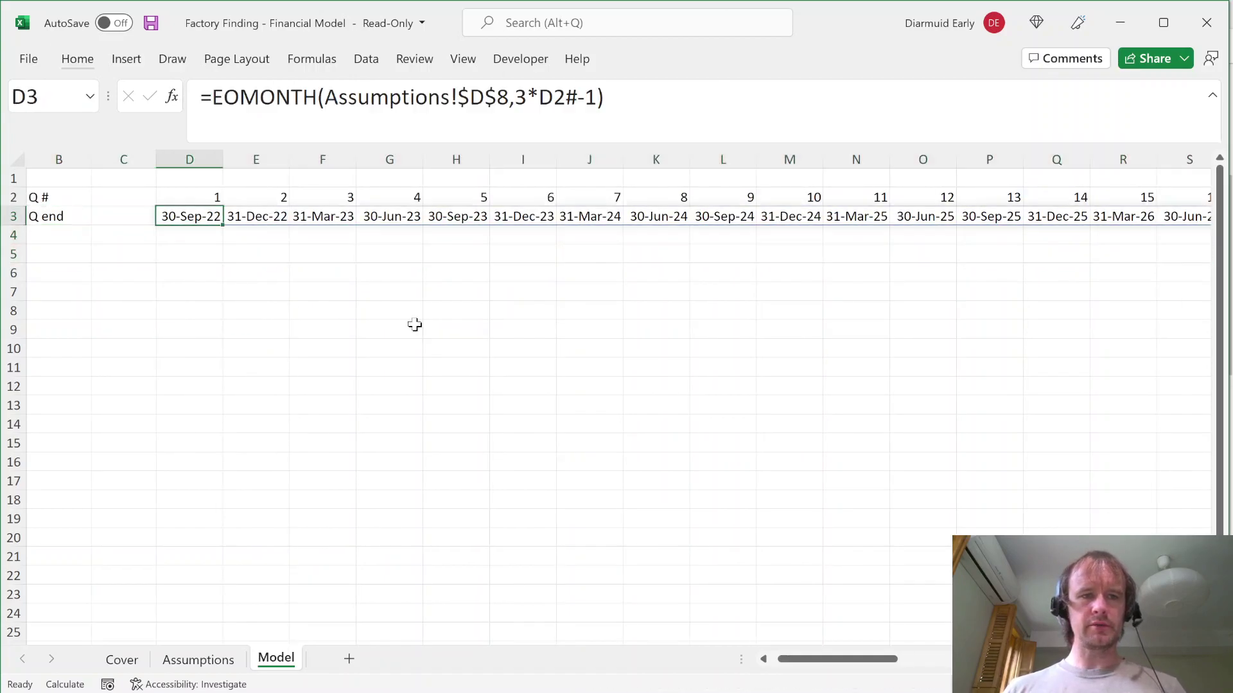
pyautogui.press('Up')
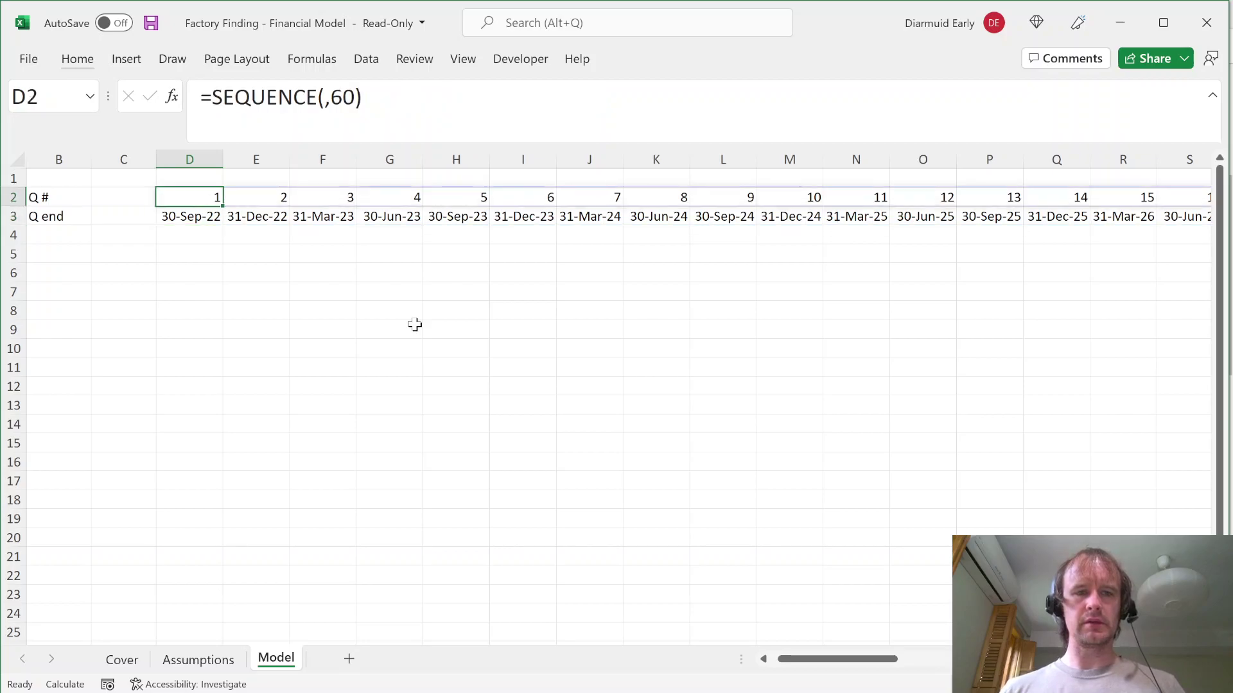
# Step: Freeze rows 1 to 3 and columns A to C of the Model sheet at cell D4
pyautogui.hotkey('ctrl', 'Left')
pyautogui.press('Down')
pyautogui.press('Left')
pyautogui.press('Down')
pyautogui.press('Right')
pyautogui.press('Right')
pyautogui.press('Right')
pyautogui.hotkey('alt', 'w')
pyautogui.press('f')
pyautogui.press('f')
pyautogui.press('Down')
pyautogui.press('Left')
pyautogui.press('Left')
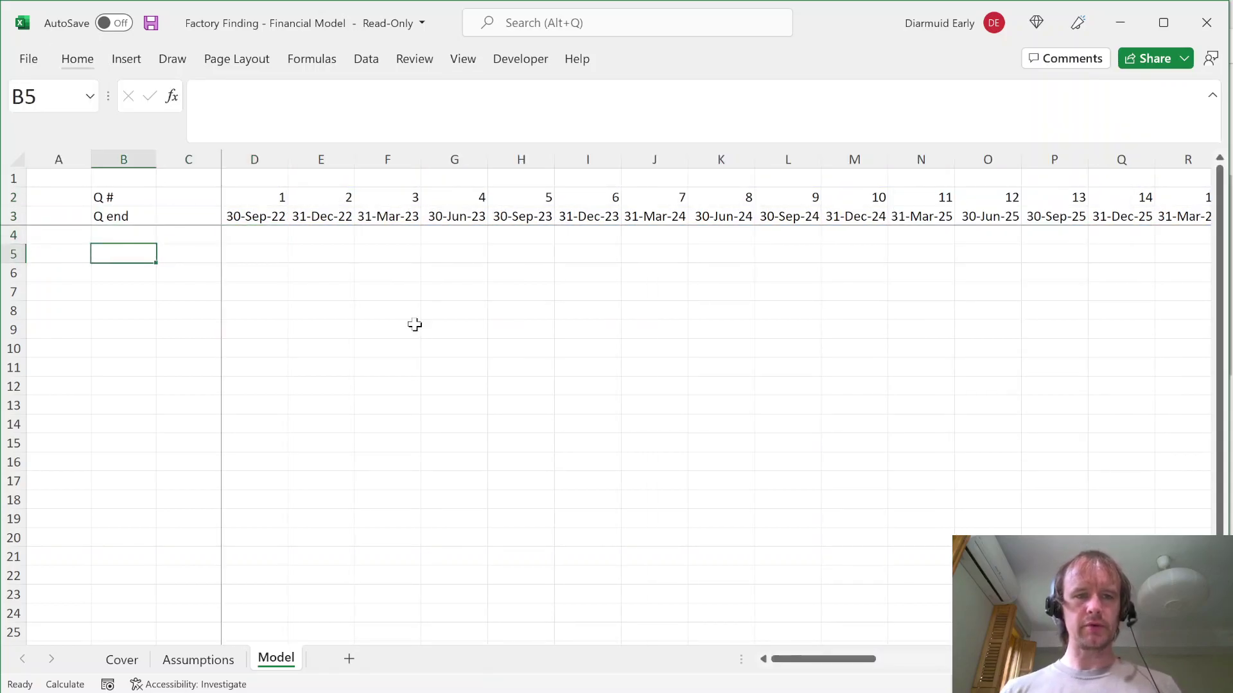
# Step: Examine the non-union and union labor cost increase rates, the inflation rate and the cost of capital on the Assumptions sheet
pyautogui.hotkey('ctrl', 'pageup')
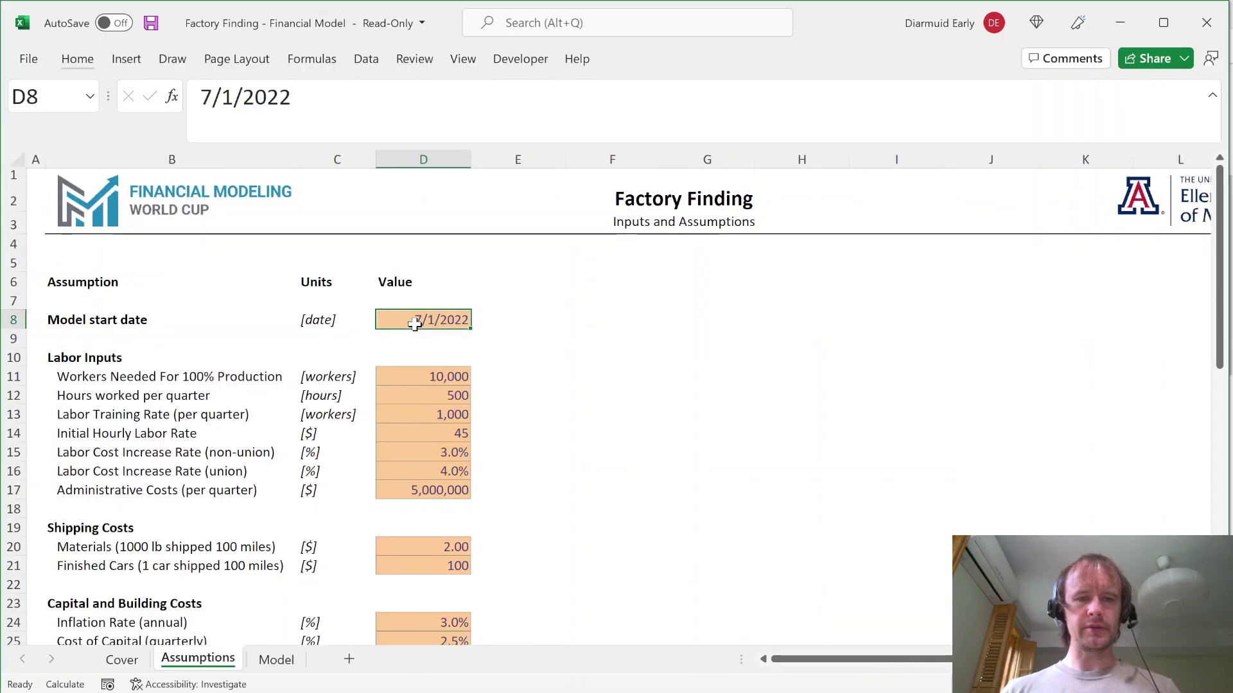
pyautogui.click(450, 452)
pyautogui.hotkey('shift', 'space')
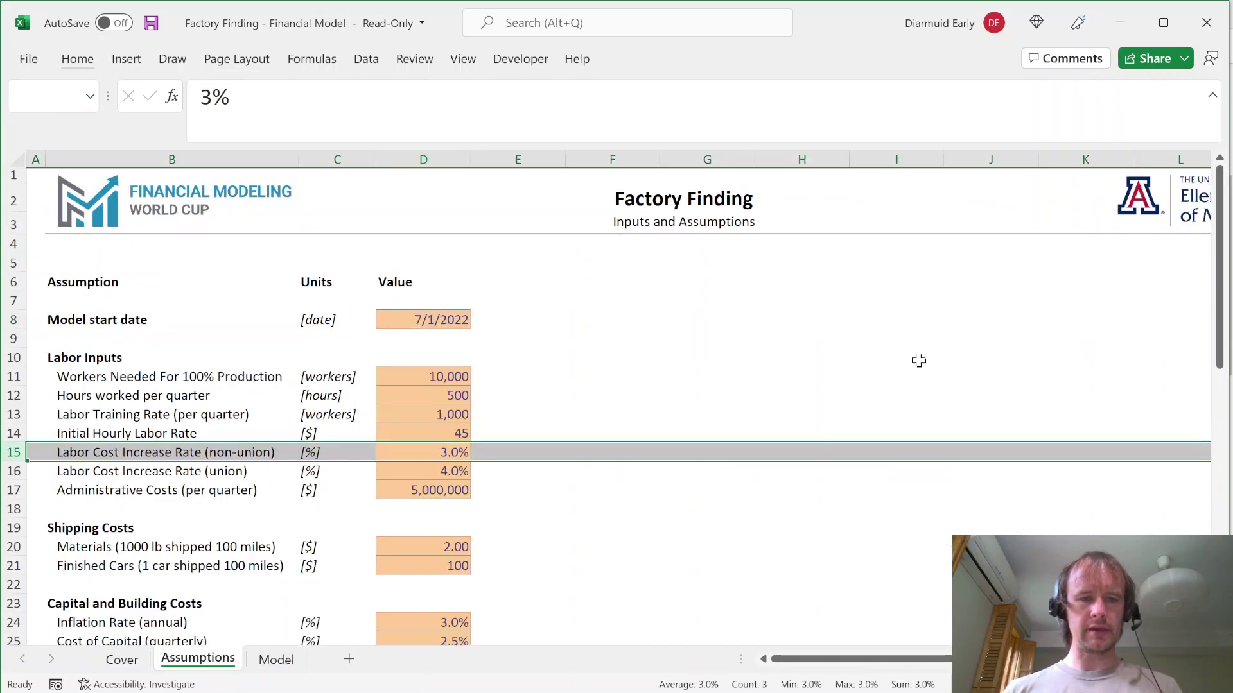
pyautogui.press('Down')
pyautogui.hotkey('shift', 'space')
pyautogui.press('Up')
pyautogui.hotkey('shift', 'Down')
pyautogui.hotkey('shift', 'space')
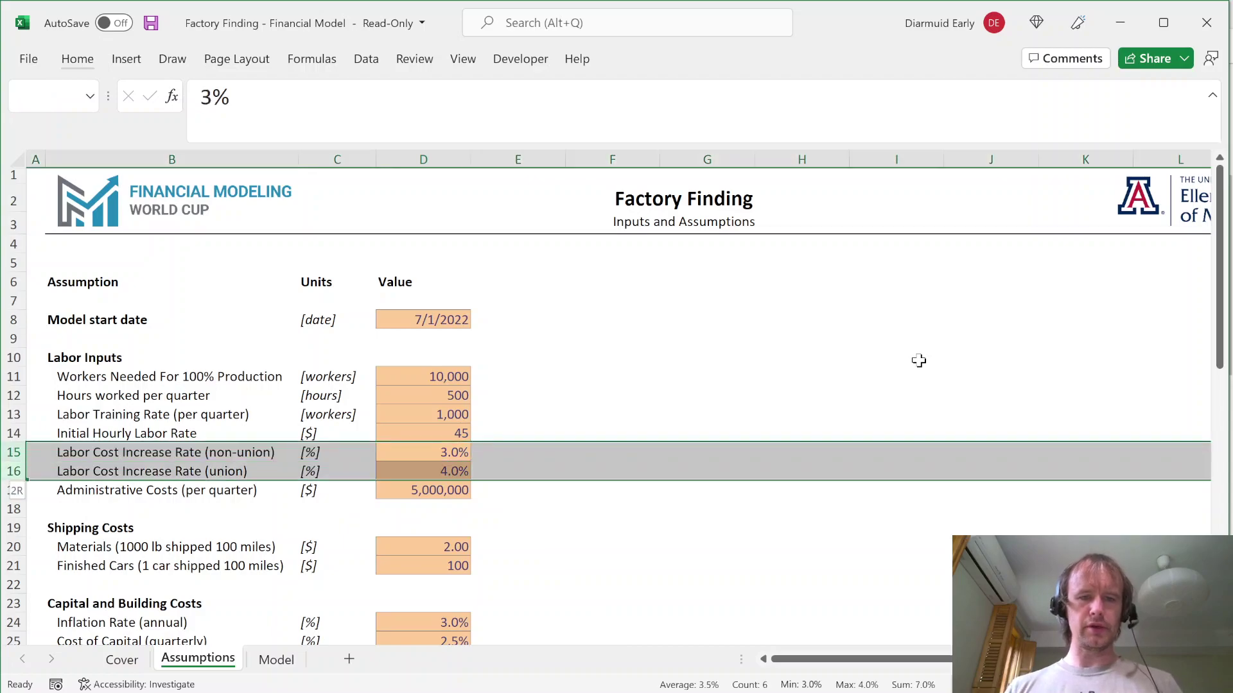
pyautogui.scroll(-2, 585, 517)
pyautogui.click(400, 537)
pyautogui.hotkey('shift', 'space')
pyautogui.press('Down')
pyautogui.hotkey('shift', 'space')
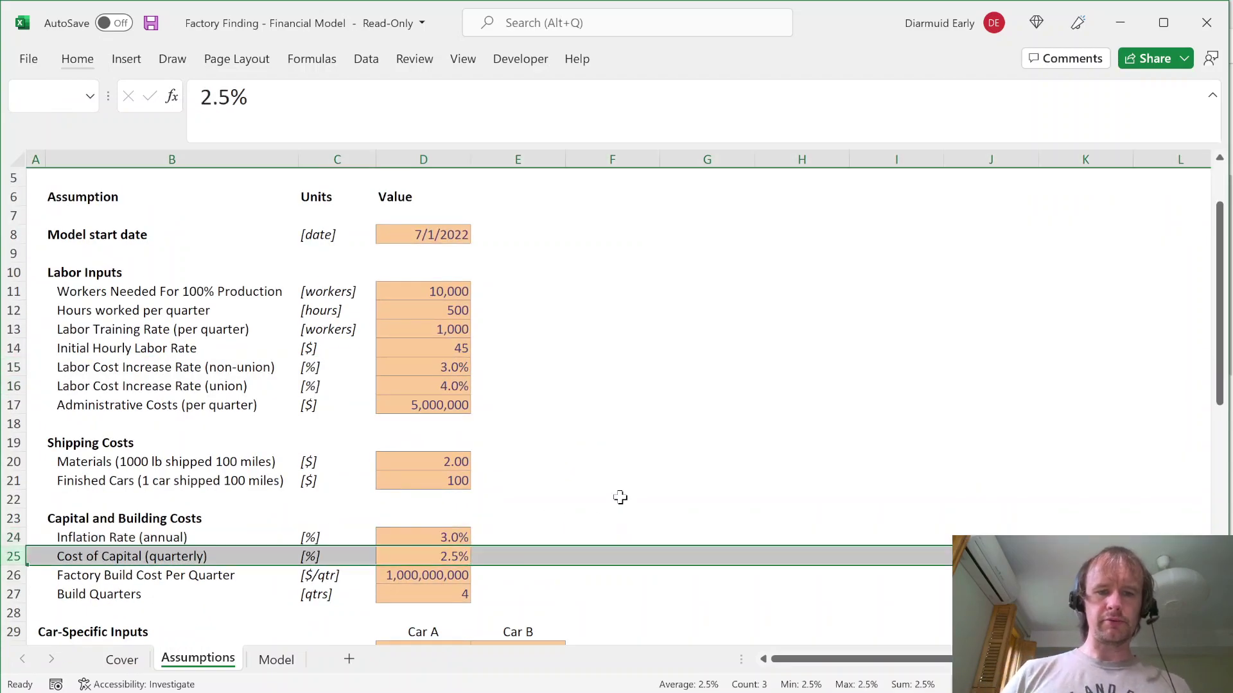
# Step: On the Model sheet, enter the bold section heading Indices in A5 and set the width of column A to 2
pyautogui.hotkey('ctrl', 'pagedown')
pyautogui.press('Left')
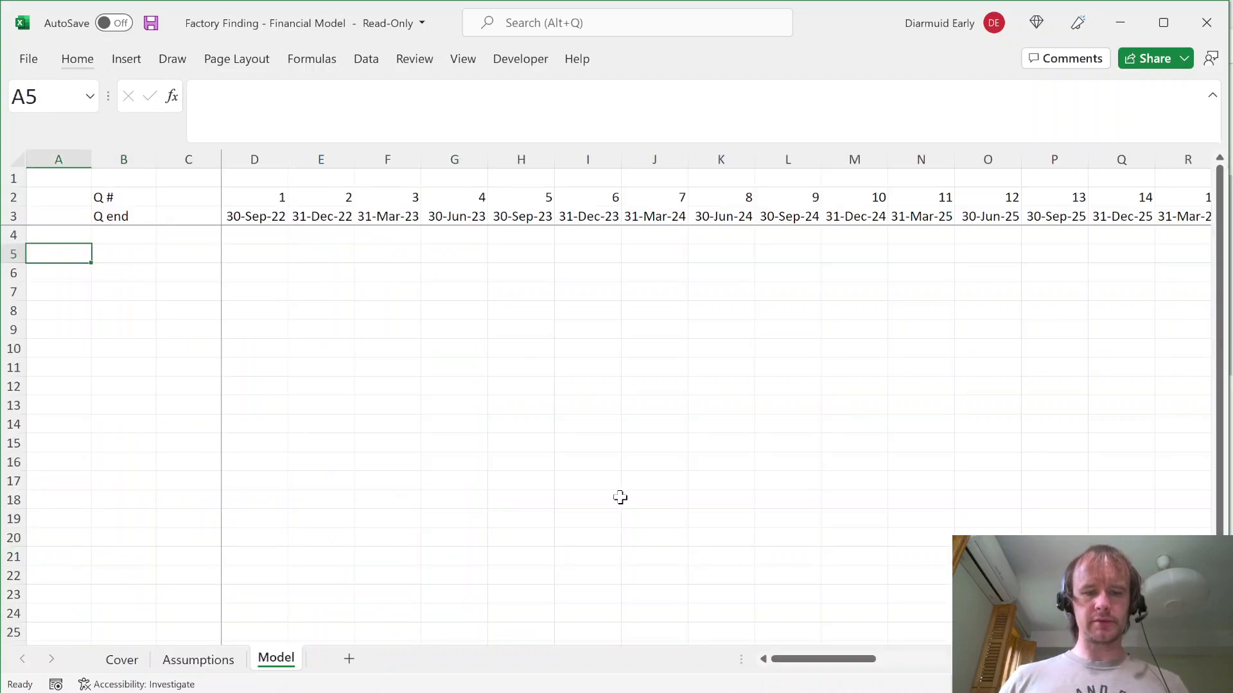
pyautogui.write('Indices')
pyautogui.hotkey('alt', 'o')
pyautogui.write('cw2')
pyautogui.press('Return')
pyautogui.hotkey('alt', 'w')
pyautogui.press('Escape')
# Step: Label row 6 under the Indices heading as Labor cost (union) in B6
pyautogui.press('Right')
pyautogui.press('Down')
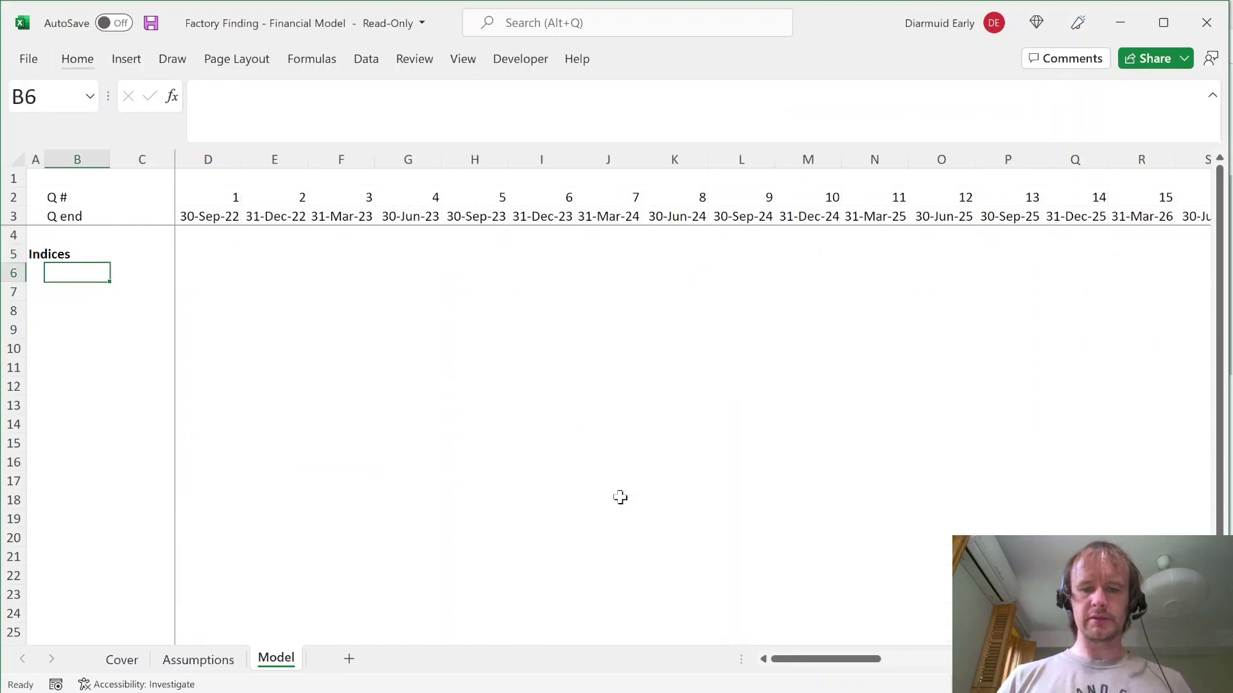
pyautogui.write('Labor cost (union')
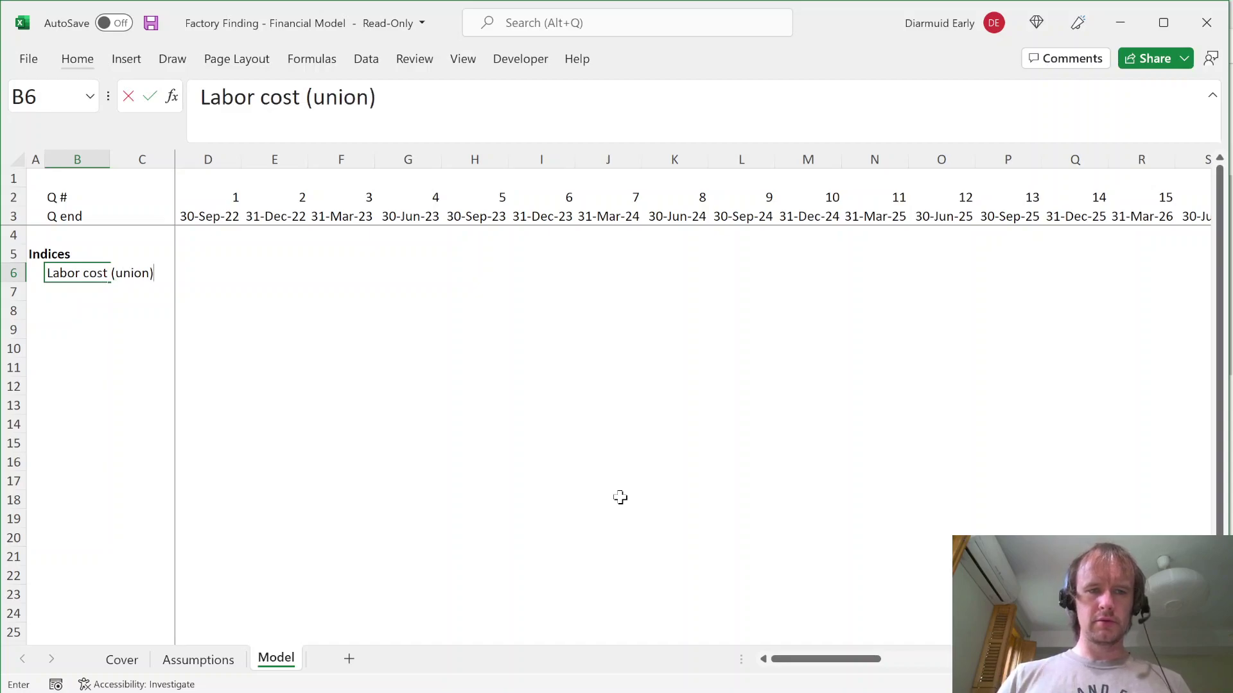
pyautogui.press('Down')
pyautogui.press('Down')
# Step: Copy the labor cost label down to B7 and change it to Labor cost (non-union)
pyautogui.press('Up')
pyautogui.hotkey('ctrl', 'd')
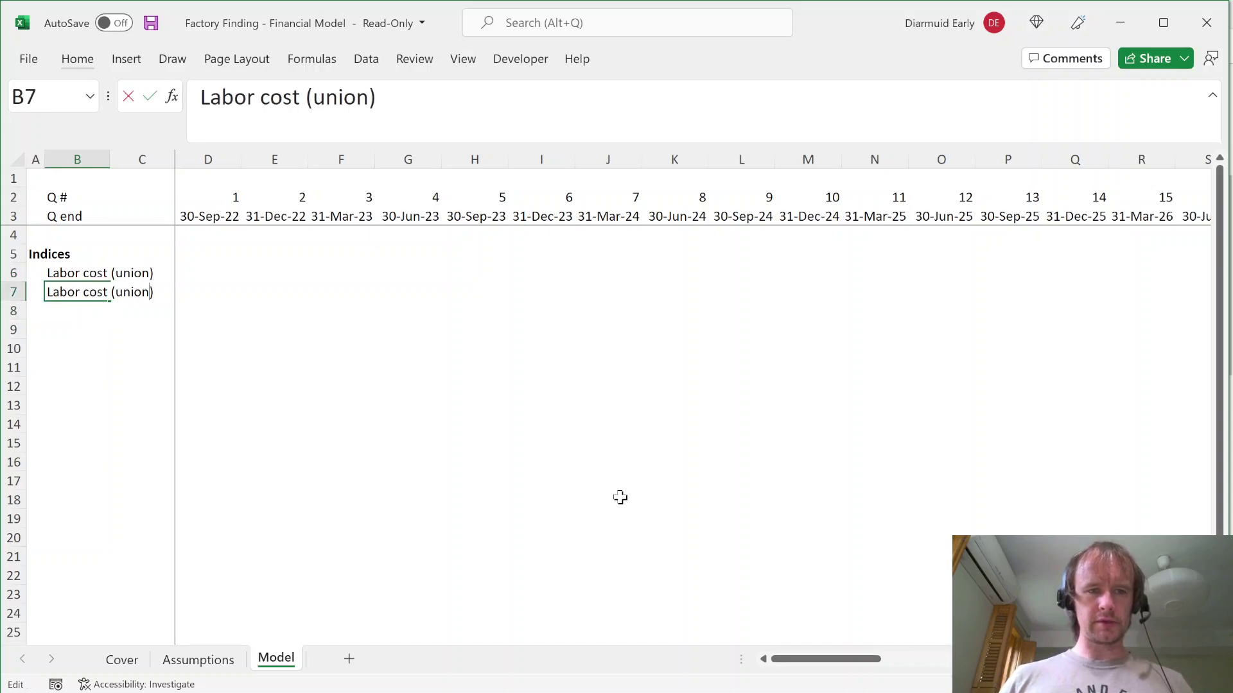
pyautogui.write('non0')
pyautogui.press('Return')
pyautogui.press('Up')
pyautogui.press('F2')
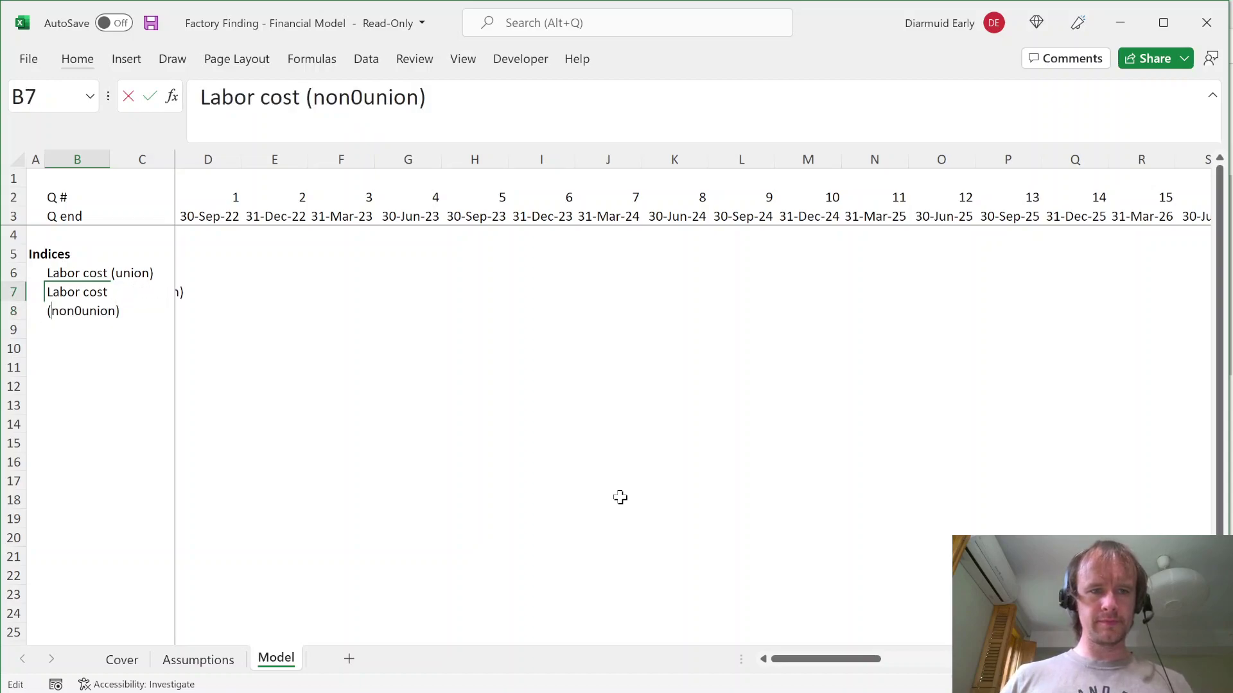
pyautogui.write('-')
pyautogui.press('Return')
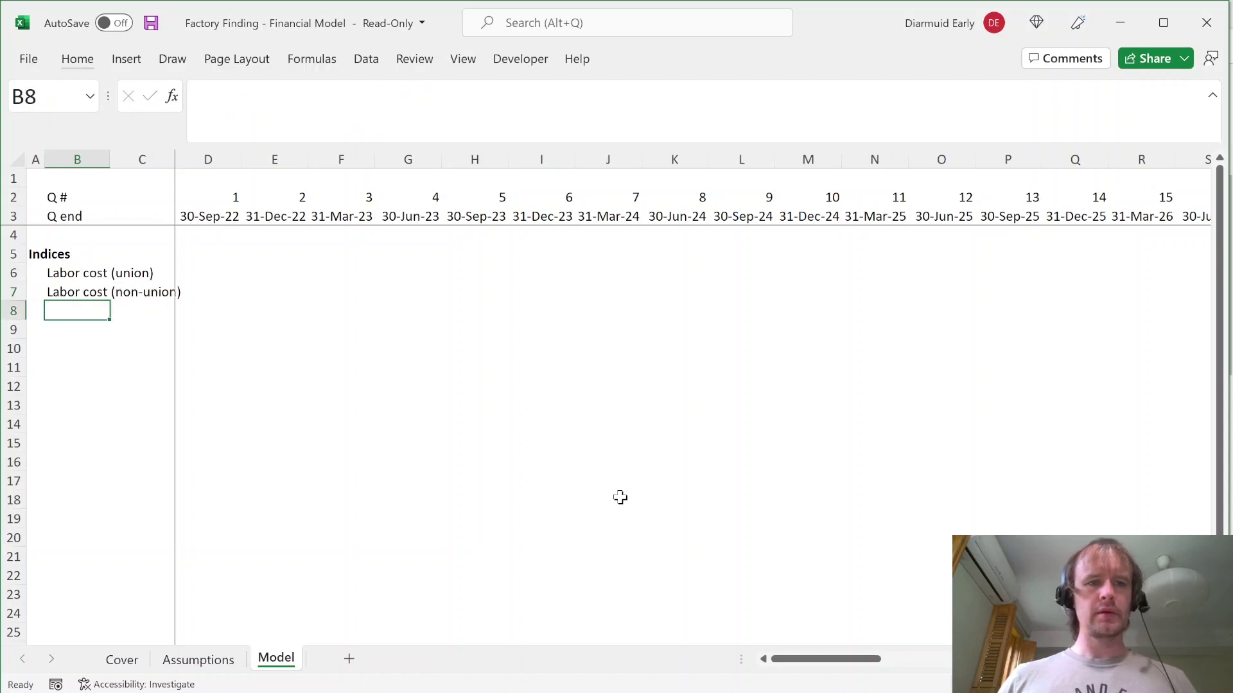
# Step: Label B8 as Inflation index and B9 as PV factor under the labor cost rows on the Model sheet
pyautogui.hotkey('ctrl', 'pageup')
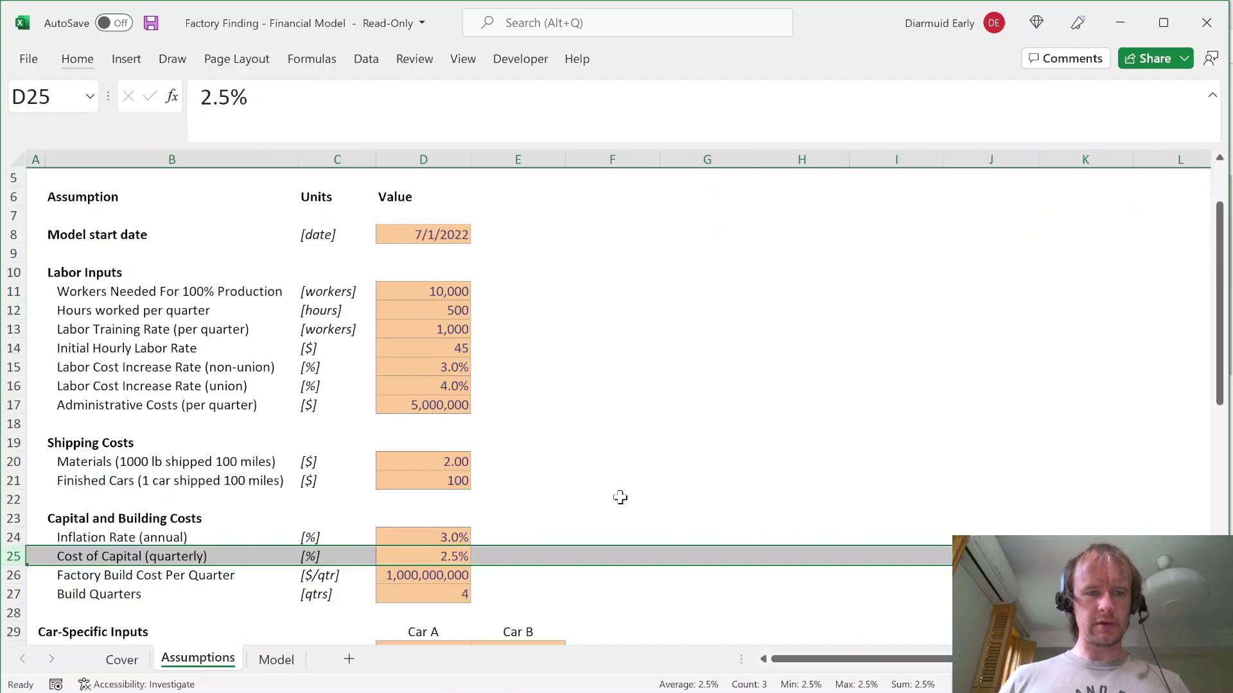
pyautogui.hotkey('ctrl', 'pagedown')
pyautogui.write('Inflation')
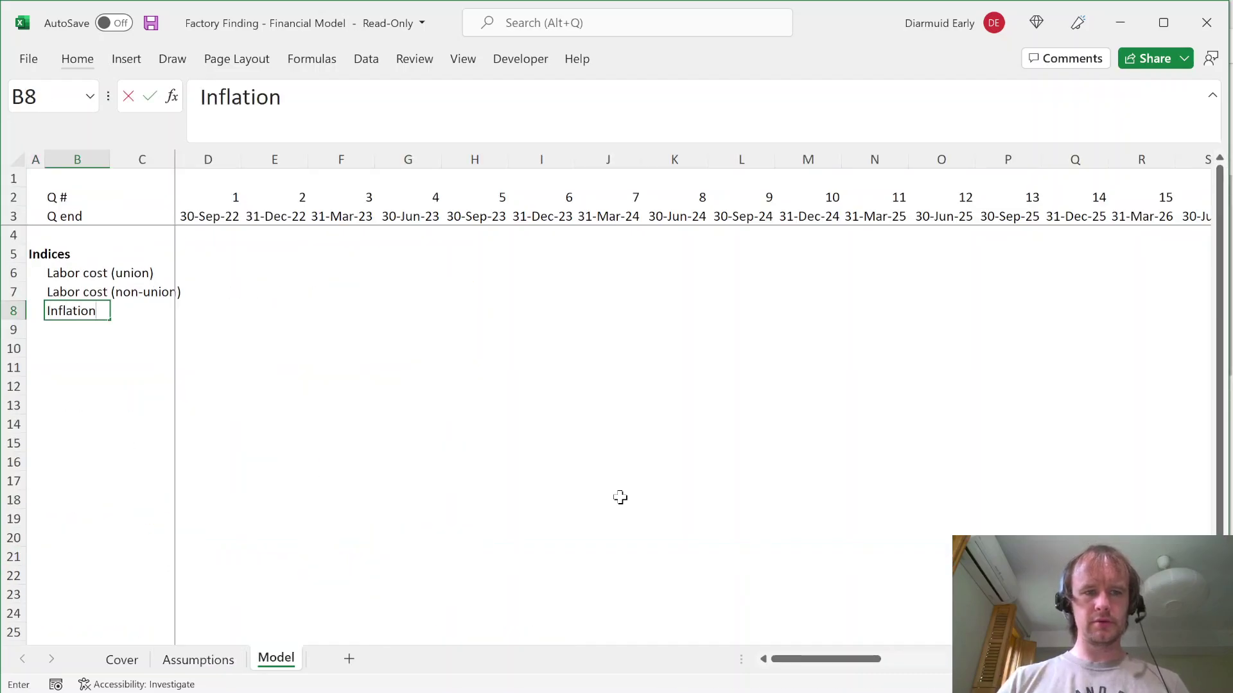
pyautogui.write(' index')
pyautogui.press('Return')
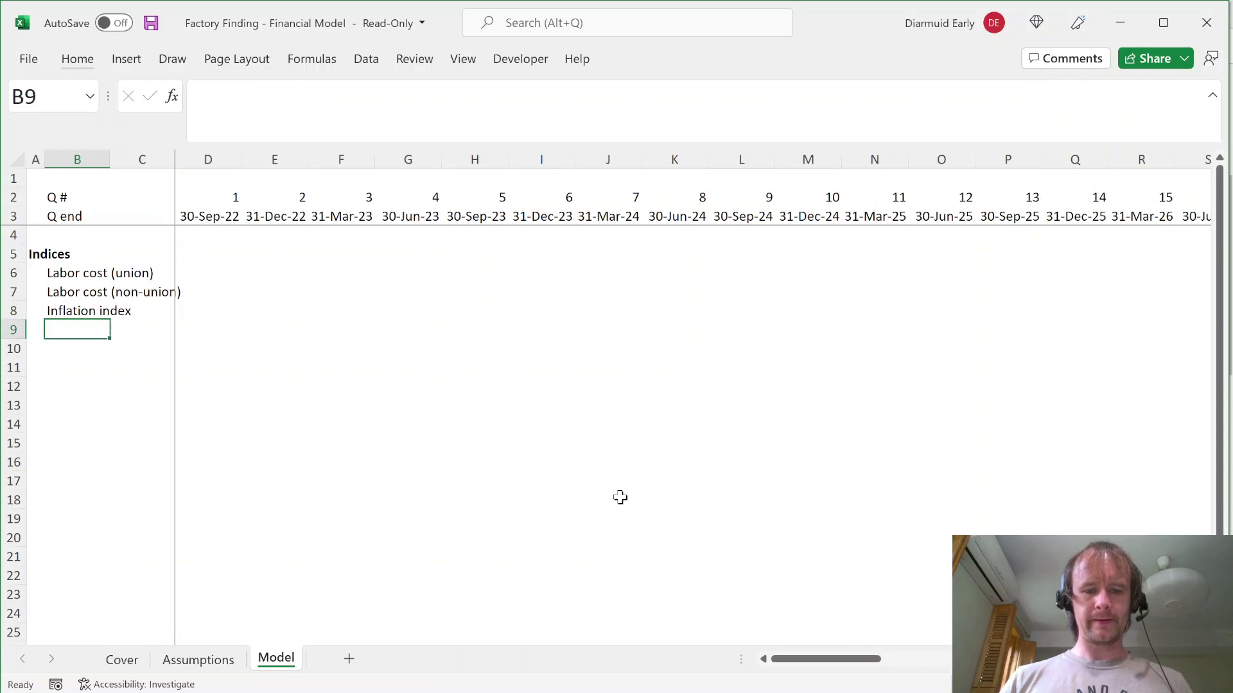
pyautogui.write('PV')
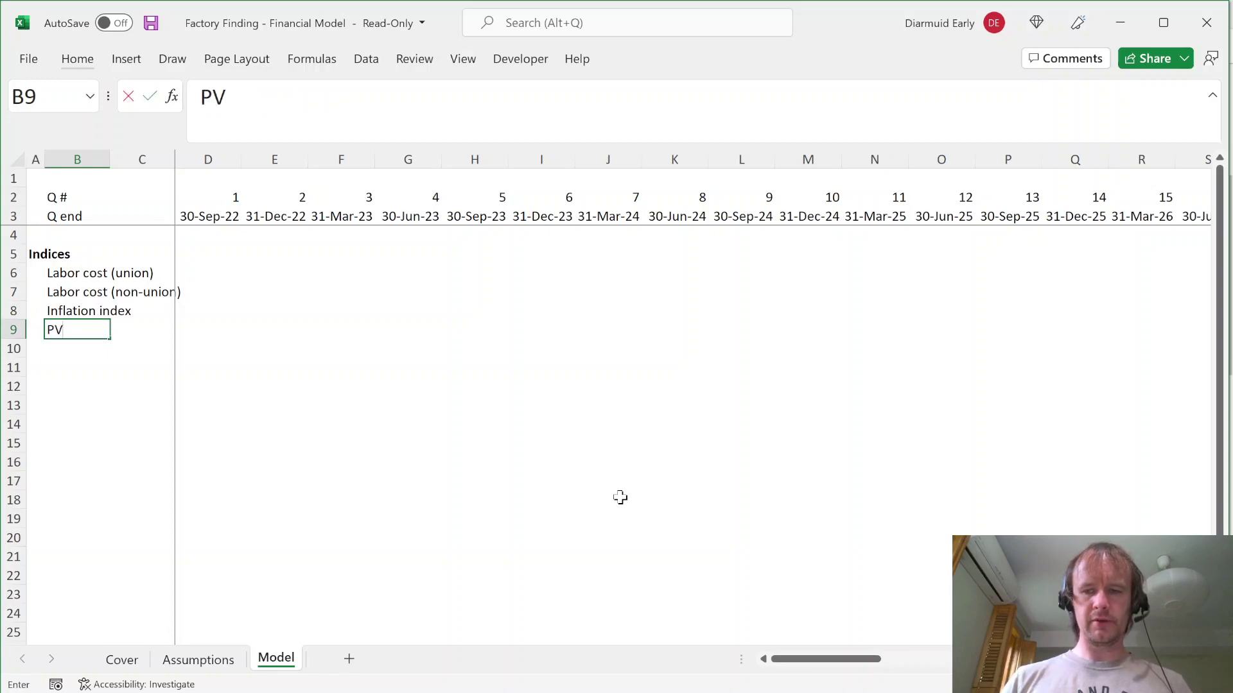
pyautogui.write(' factor')
pyautogui.press('Return')
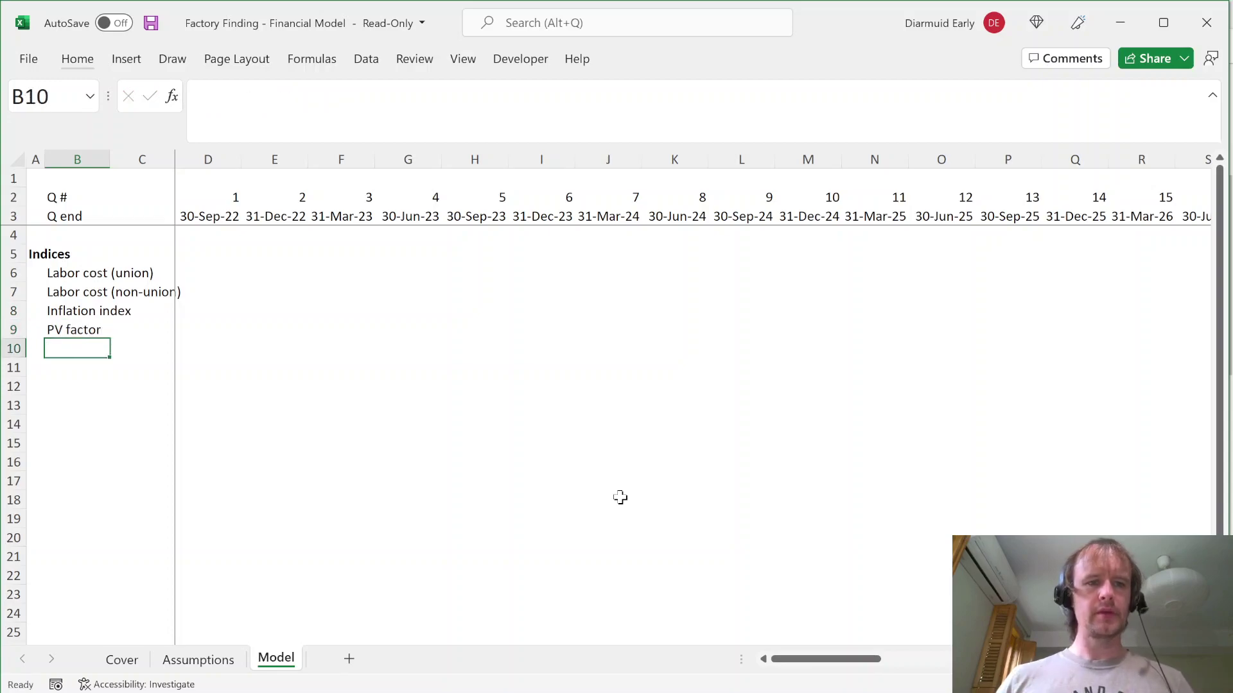
# Step: Insert a blank column at D, before the first quarter of the timeline
pyautogui.press('Up')
pyautogui.press('Right')
pyautogui.press('Up')
pyautogui.press('Right')
pyautogui.press('Left')
pyautogui.press('Right')
pyautogui.press('alt')
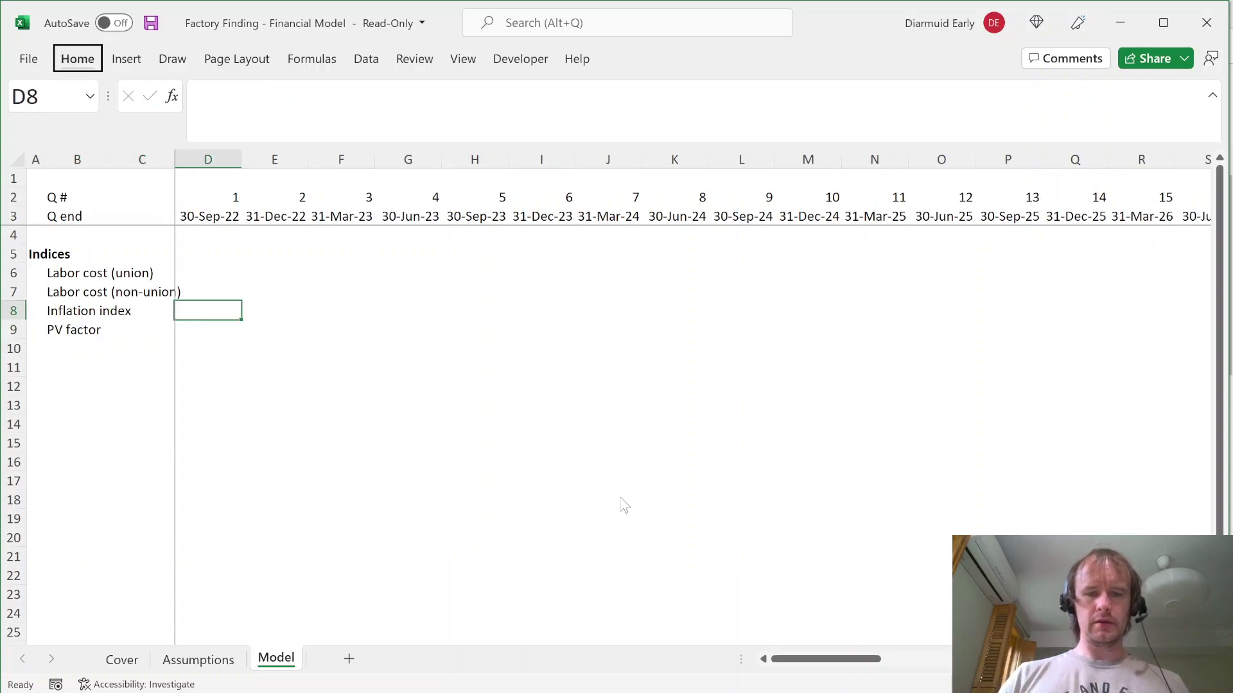
pyautogui.press('i')
pyautogui.press('c')
pyautogui.press('Up')
pyautogui.press('Up')
pyautogui.press('Up')
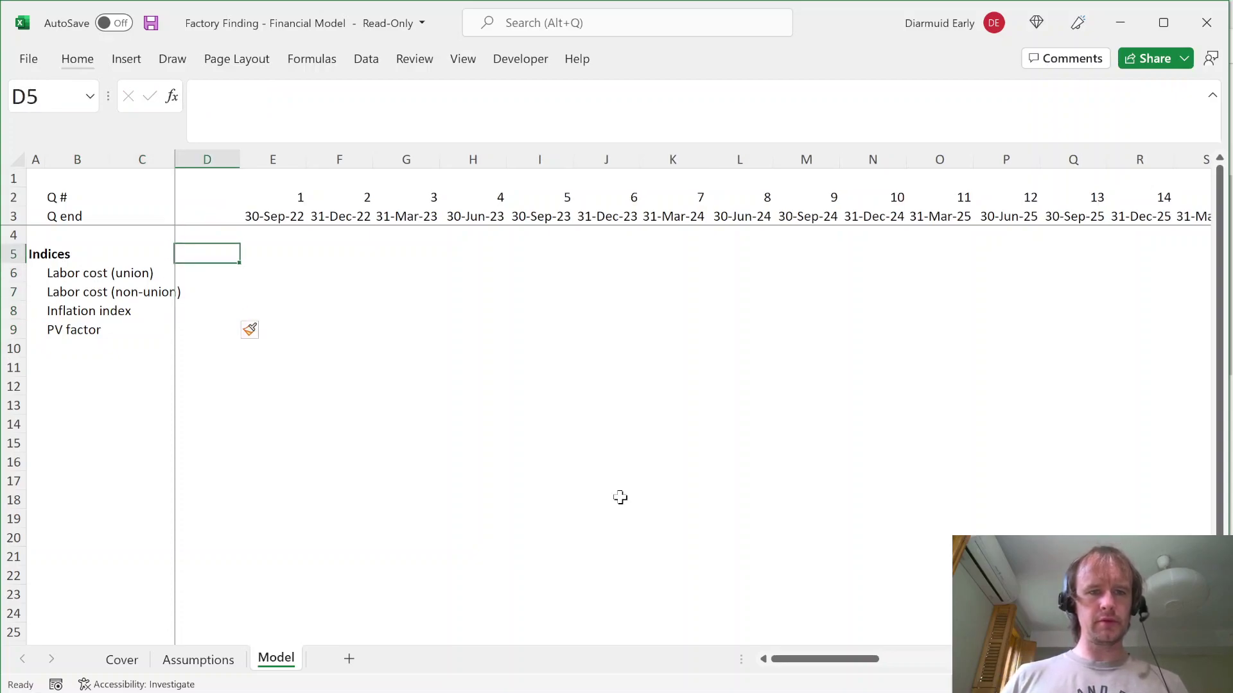
pyautogui.press('Down')
pyautogui.press('Right')
pyautogui.hotkey('shift', 'Down')
pyautogui.hotkey('shift', 'Down')
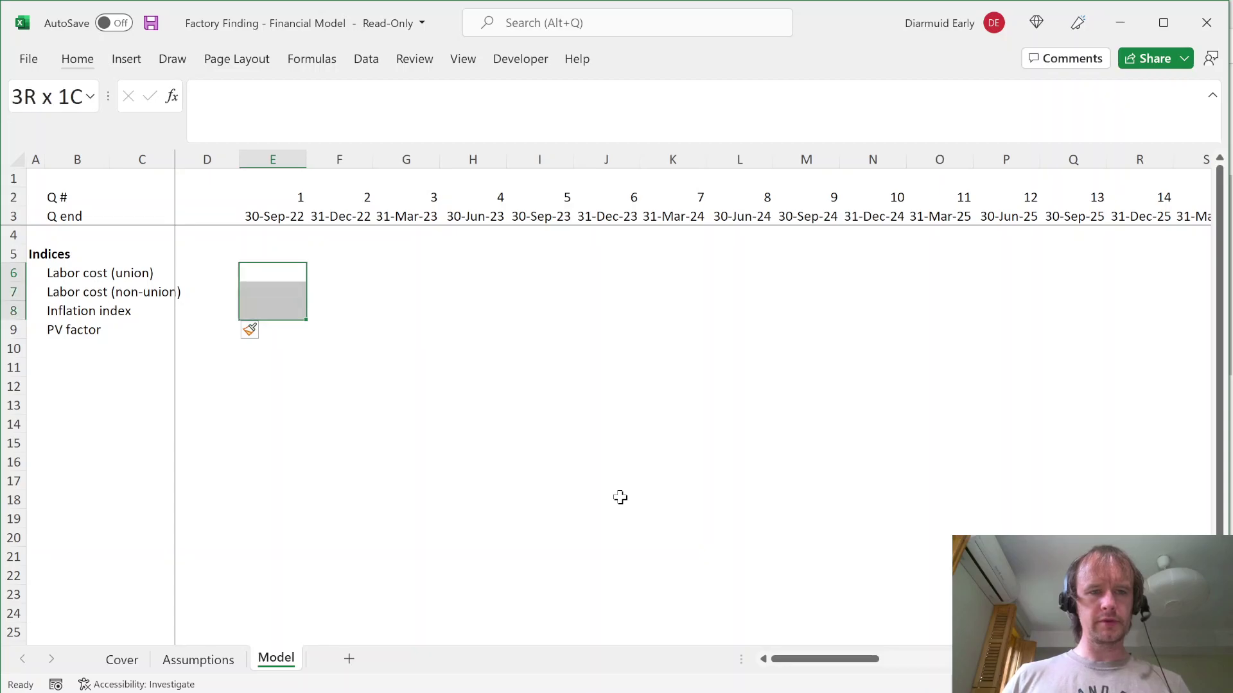
pyautogui.hotkey('shift', 'Down')
pyautogui.hotkey('ctrl', 'shift', 'Right')
pyautogui.press('Left')
pyautogui.press('Down')
pyautogui.press('Down')
pyautogui.press('Down')
pyautogui.press('Up')
pyautogui.press('Up')
# Step: Enter a starting value of 1 in E6 and fill it down through the inflation index row in E8
pyautogui.press('Right')
pyautogui.press('Up')
pyautogui.press('Left')
pyautogui.press('Right')
pyautogui.write('1')
pyautogui.hotkey('ctrl', 'Return')
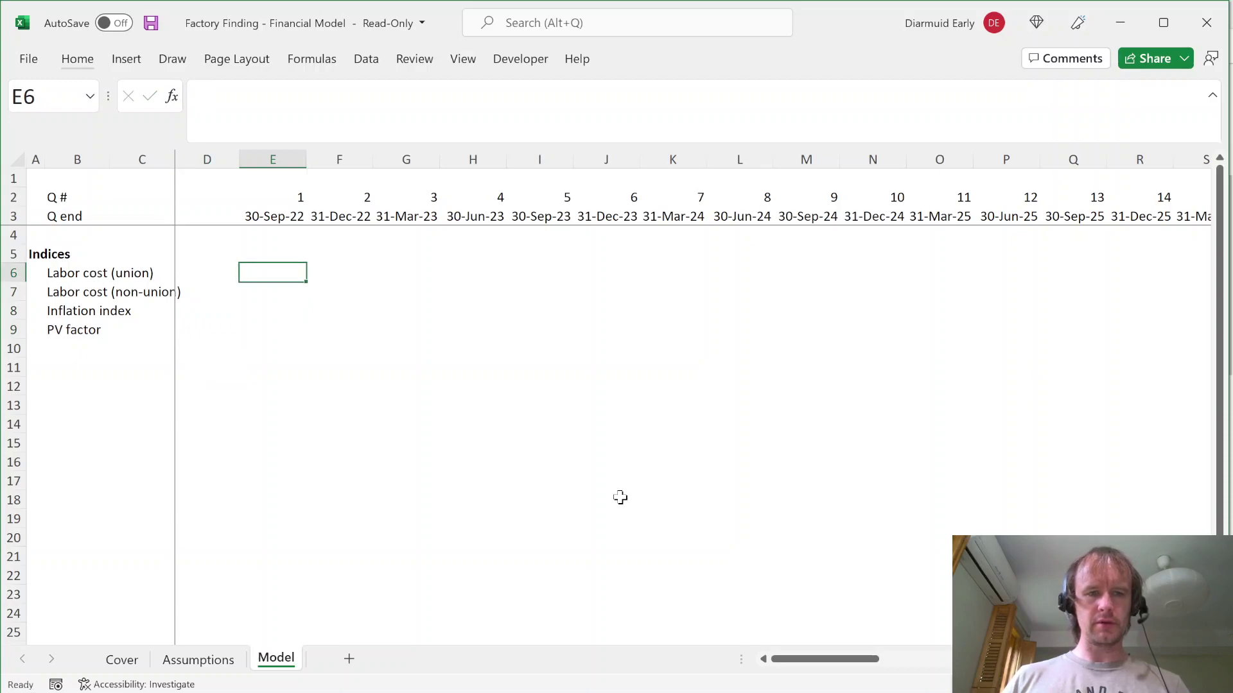
pyautogui.hotkey('shift', 'Down')
pyautogui.hotkey('shift', 'Down')
pyautogui.hotkey('ctrl', 'd')
# Step: Set the font color of the hard-coded starting index values in E6:E8 to red
pyautogui.hotkey('shift', 'Up')
pyautogui.hotkey('shift', 'Up')
pyautogui.hotkey('shift', 'Down')
pyautogui.hotkey('shift', 'Down')
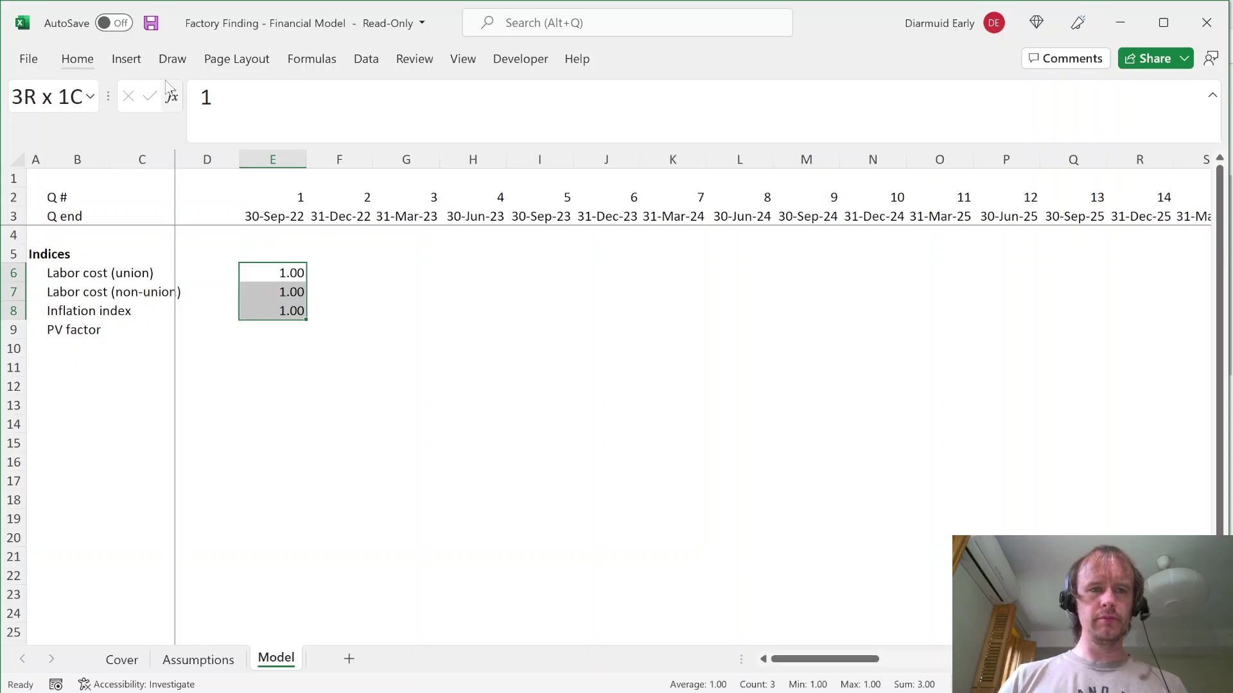
pyautogui.click(77, 58)
pyautogui.click(329, 122)
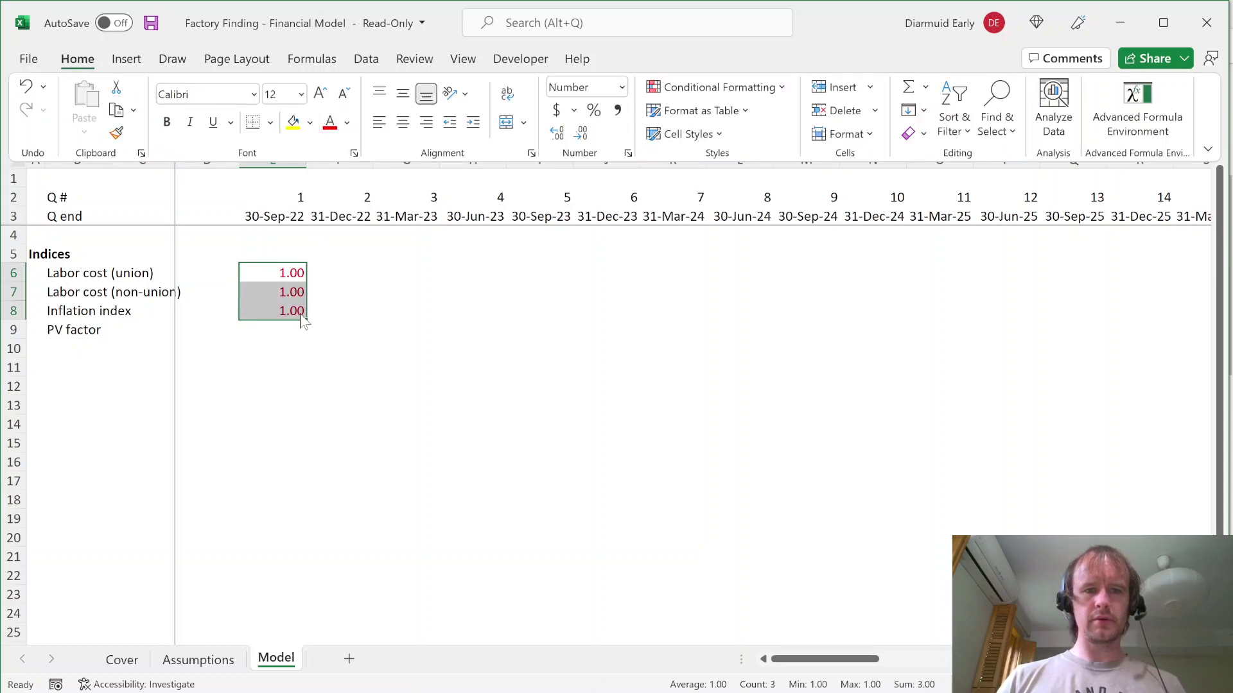
# Step: Copy the inflation index starting value from E8 to D9 as the PV factor's starting value
pyautogui.click(267, 276)
pyautogui.click(278, 311)
pyautogui.hotkey('ctrl', 'c')
pyautogui.press('Down')
pyautogui.press('Left')
pyautogui.hotkey('ctrl', 'v')
pyautogui.press('Escape')
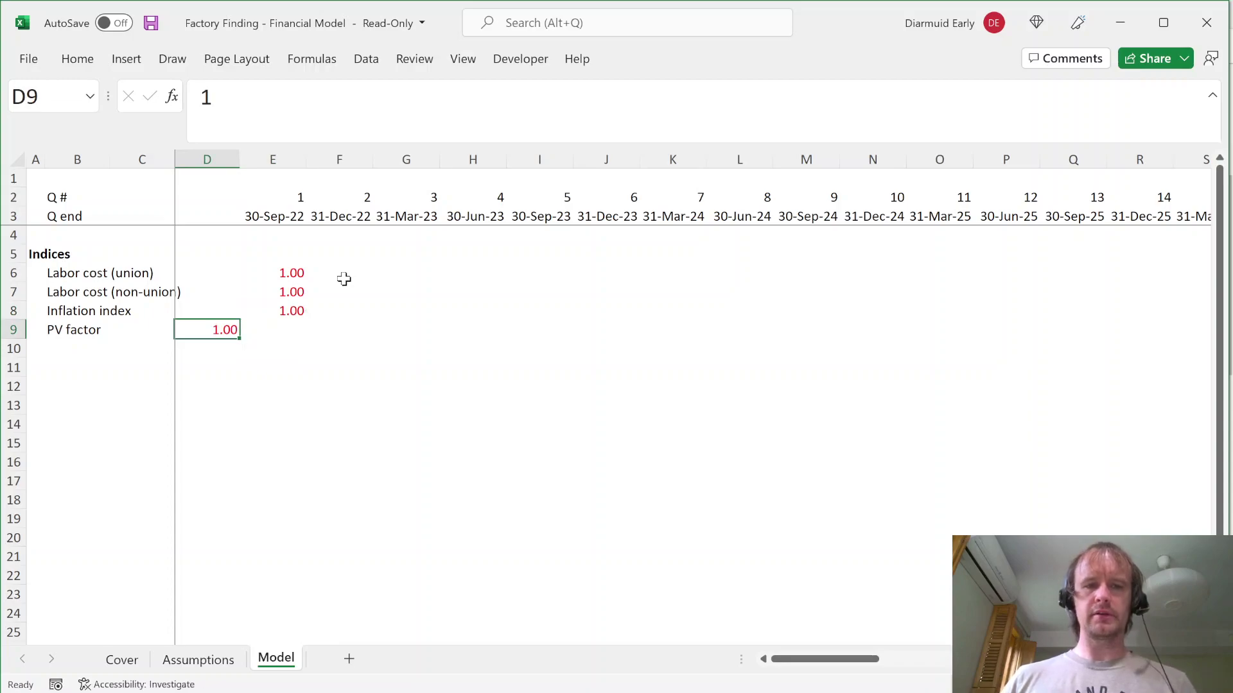
pyautogui.press('Right')
pyautogui.hotkey('ctrl', 'space')
pyautogui.hotkey('shift', 'BackSpace')
pyautogui.press('Left')
pyautogui.press('Right')
pyautogui.hotkey('ctrl', 'space')
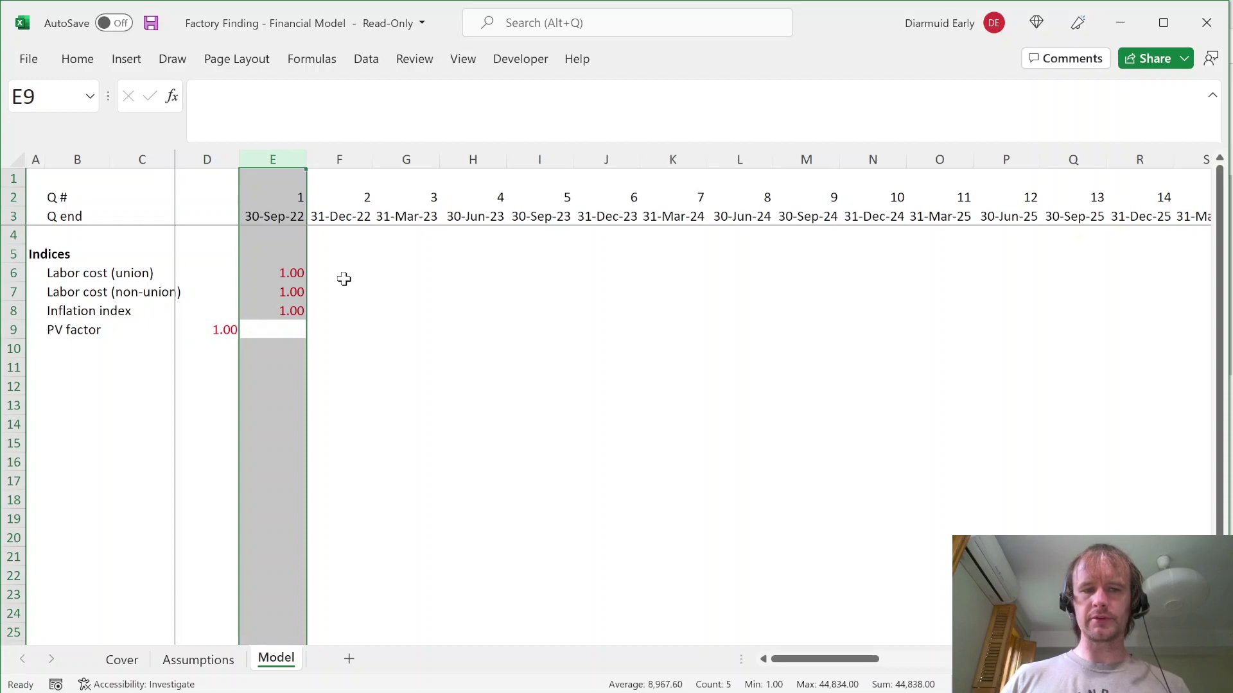
pyautogui.press('Right')
pyautogui.press('Left')
pyautogui.press('Left')
pyautogui.hotkey('ctrl', 'space')
pyautogui.hotkey('shift', 'BackSpace')
pyautogui.hotkey('ctrl', 'space')
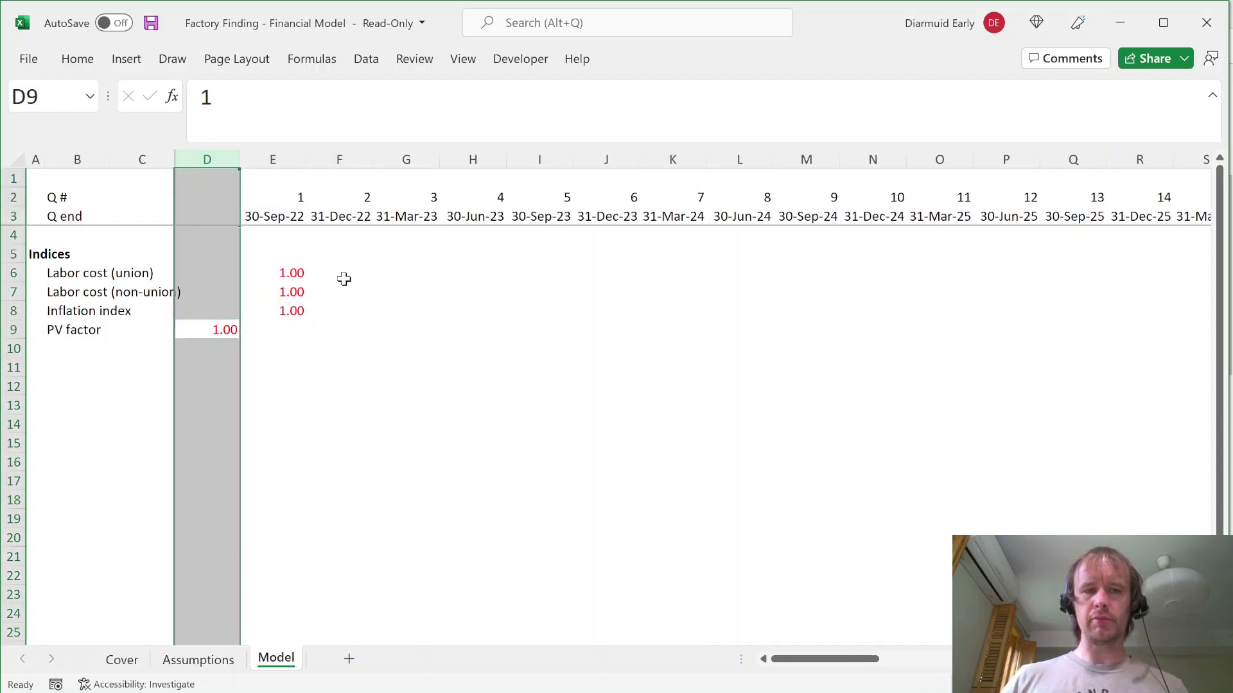
pyautogui.press('Up')
pyautogui.press('Up')
pyautogui.press('Up')
pyautogui.press('Up')
pyautogui.press('Up')
pyautogui.press('Up')
pyautogui.press('Up')
pyautogui.press('Right')
pyautogui.press('Down')
pyautogui.press('Down')
pyautogui.press('Down')
pyautogui.press('Down')
pyautogui.press('Right')
pyautogui.write('=')
pyautogui.press('Left')
pyautogui.press('Escape')
# Step: Switch to the case materials PDF in the browser and check when the first labor rate increase occurs
pyautogui.hotkey('alt', 'Tab')
pyautogui.scroll(-6, 609, 321)
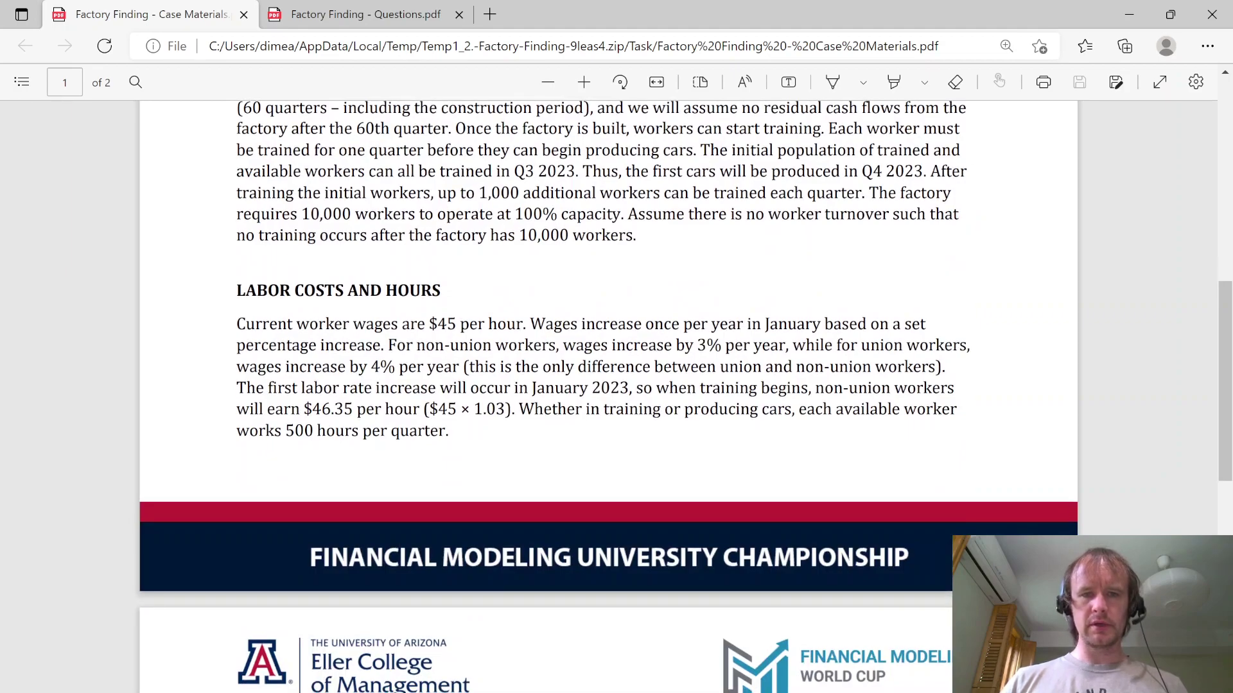
pyautogui.moveTo(533, 388); pyautogui.dragTo(630, 388)
pyautogui.click(543, 454)
pyautogui.hotkey('alt', 'Tab')
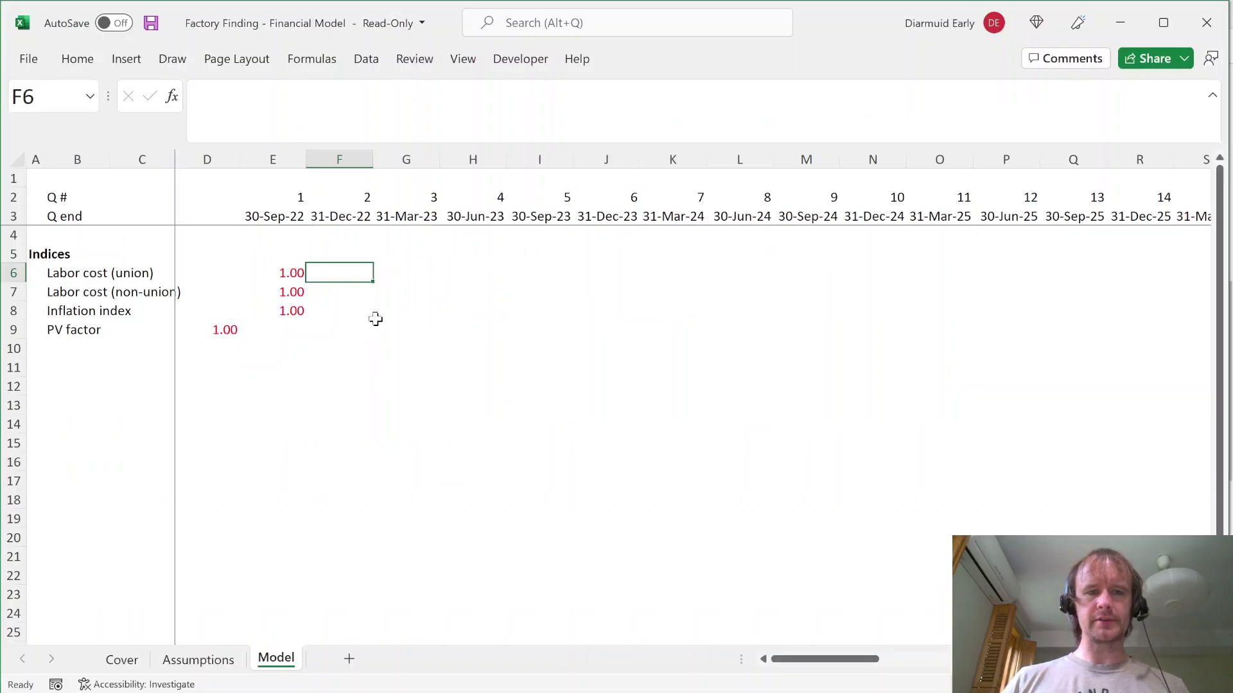
pyautogui.write('=IF(')
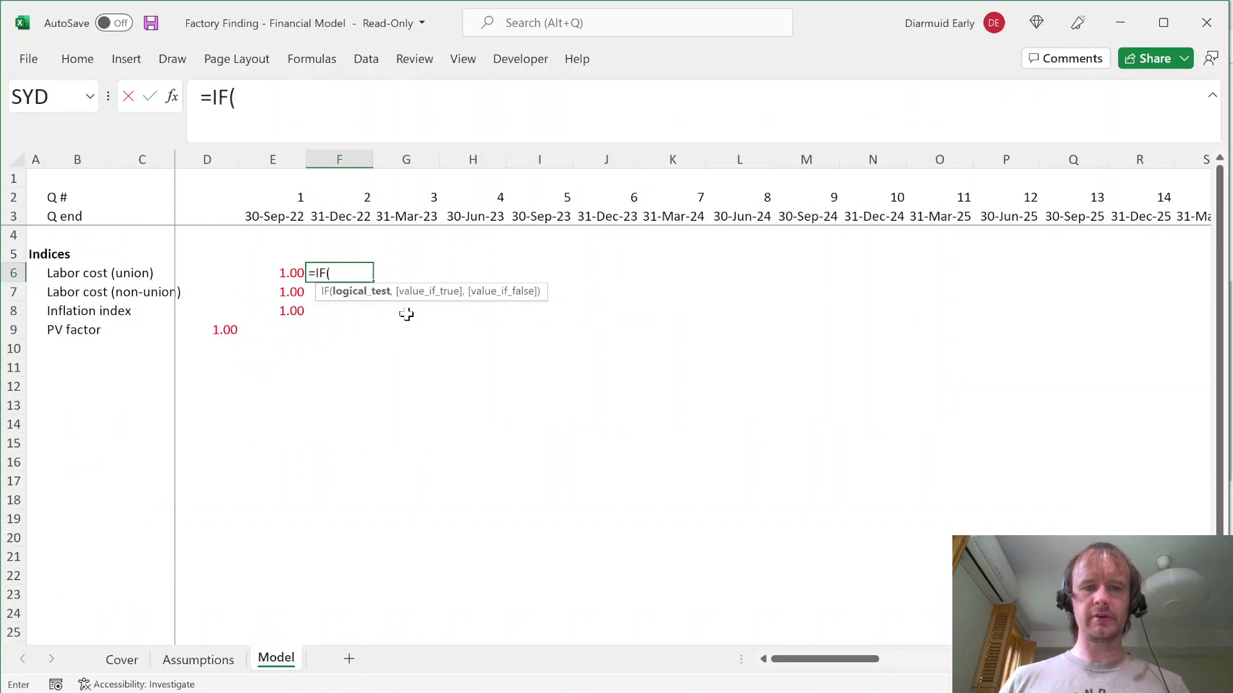
pyautogui.write('mon')
pyautogui.press('Tab')
pyautogui.press('Up')
pyautogui.press('Up')
pyautogui.press('Up')
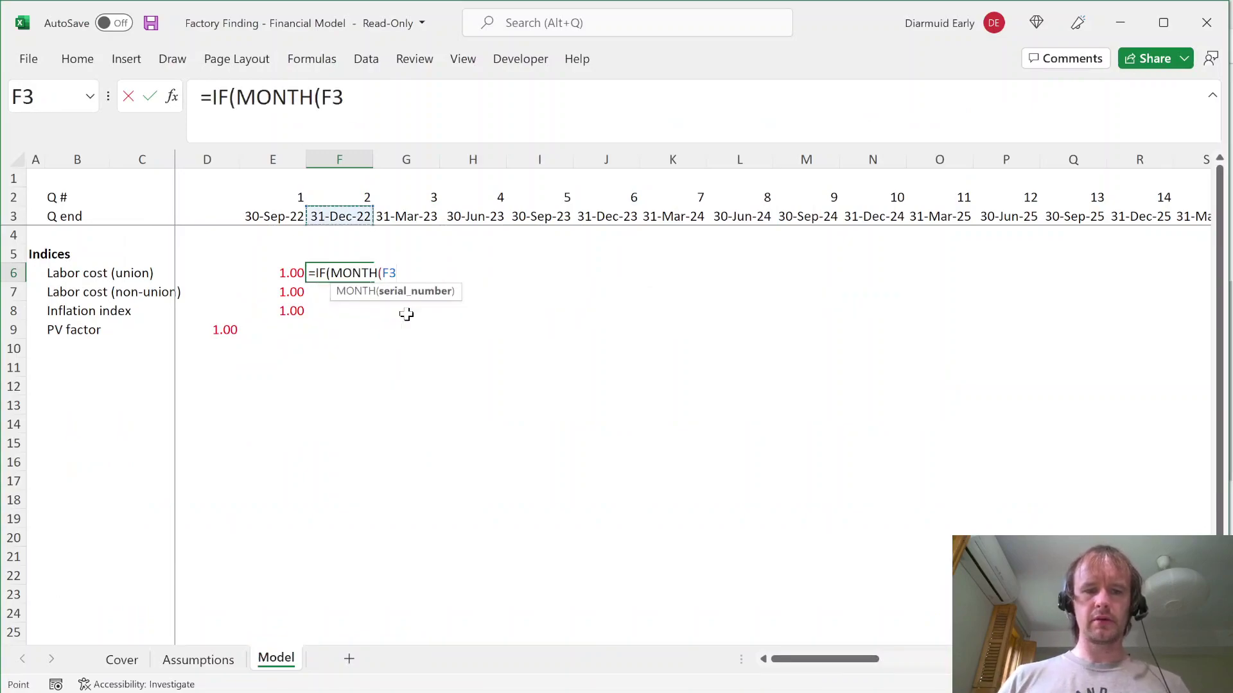
pyautogui.press('F4')
pyautogui.press('F4')
pyautogui.press('F4')
pyautogui.press('F4')
pyautogui.press('F4')
pyautogui.press('F4')
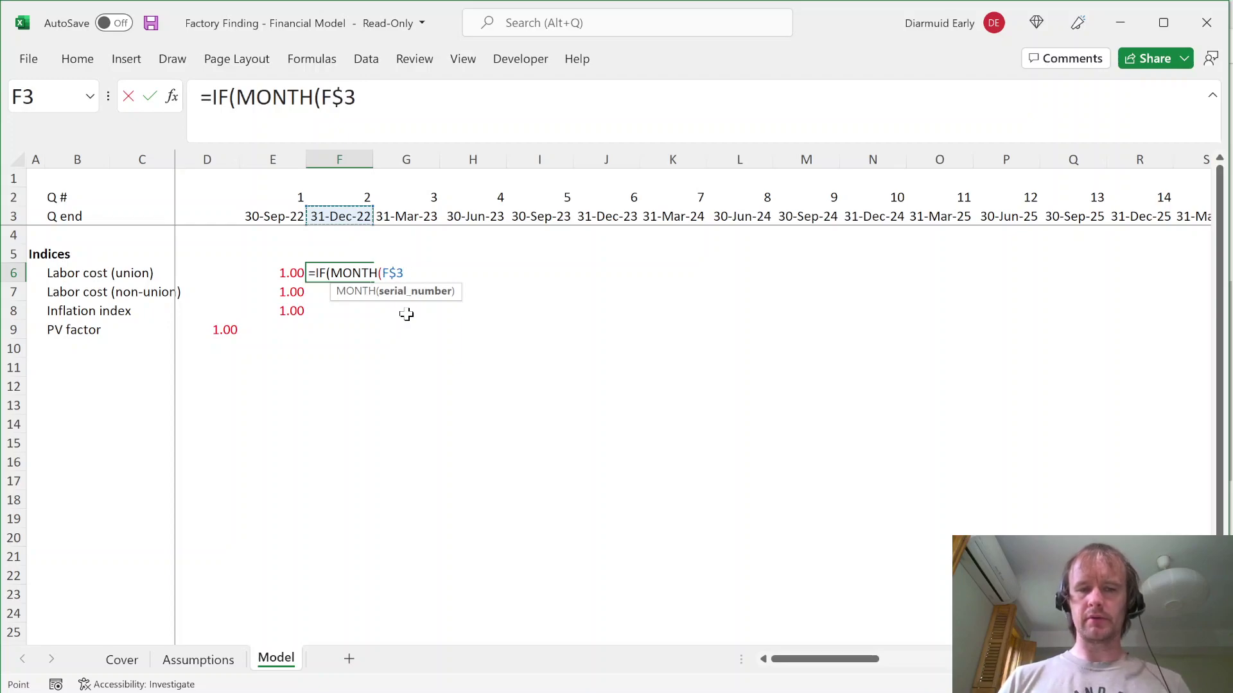
pyautogui.write(')=3,')
pyautogui.hotkey('ctrl', 'pageup')
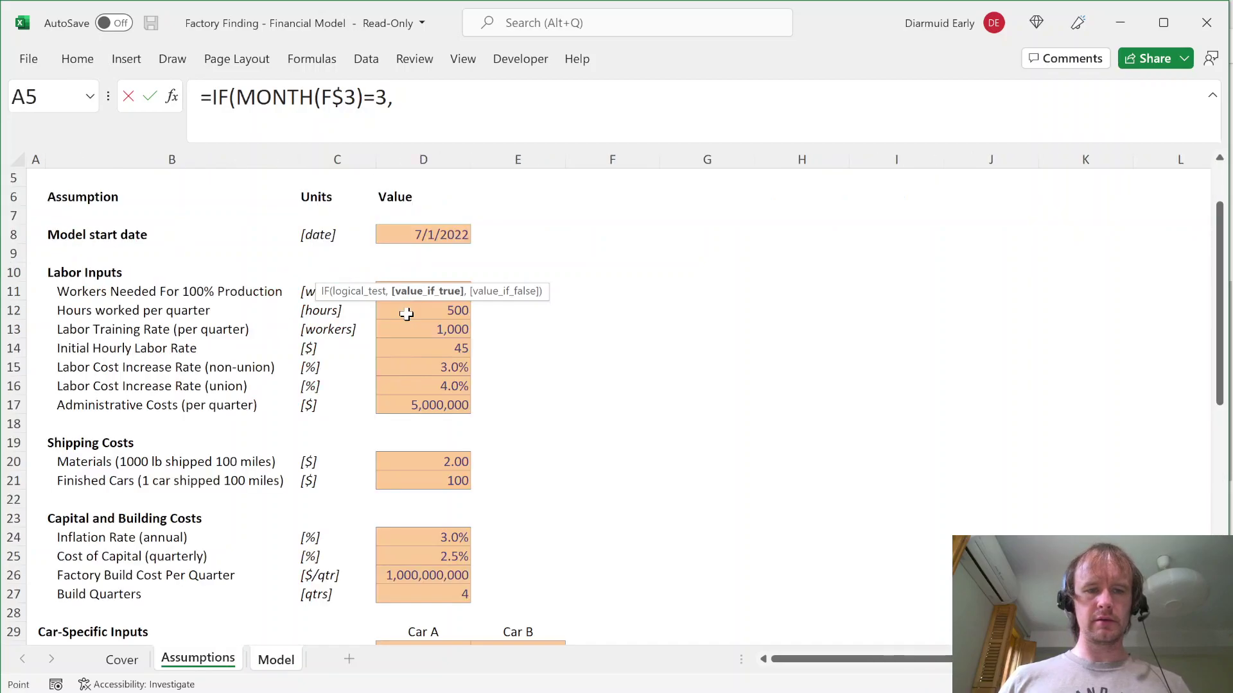
pyautogui.hotkey('ctrl', 'pagedown')
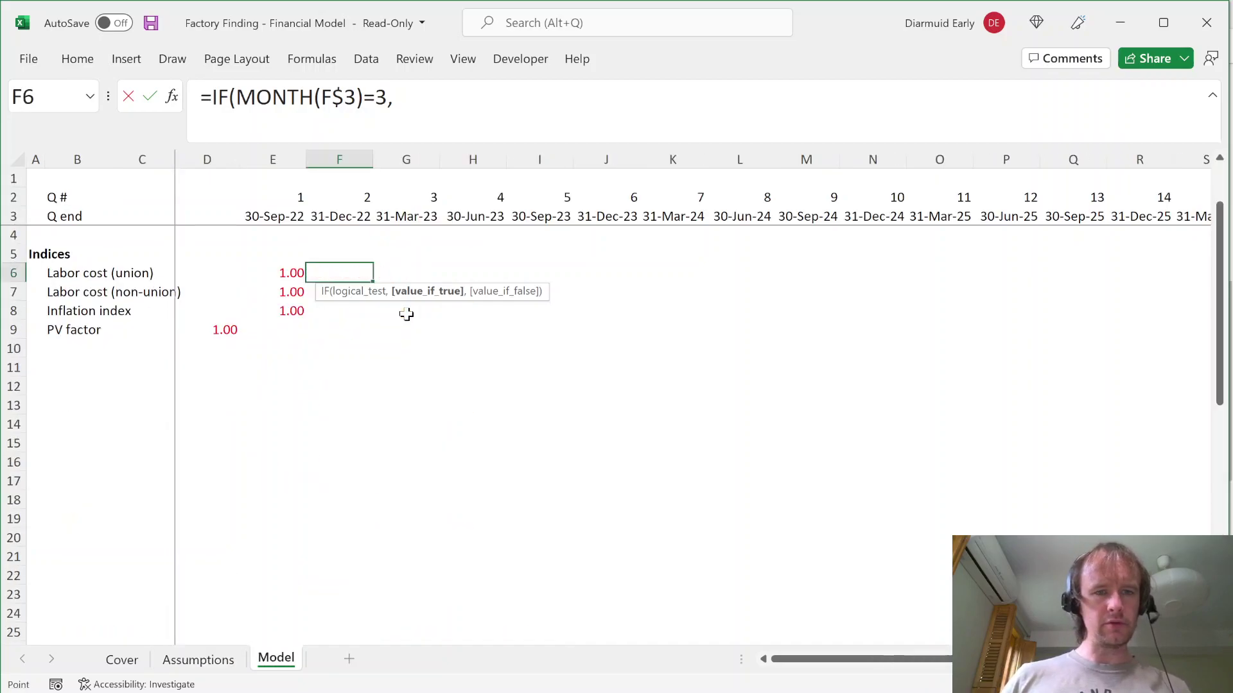
pyautogui.hotkey('ctrl', 'pageup')
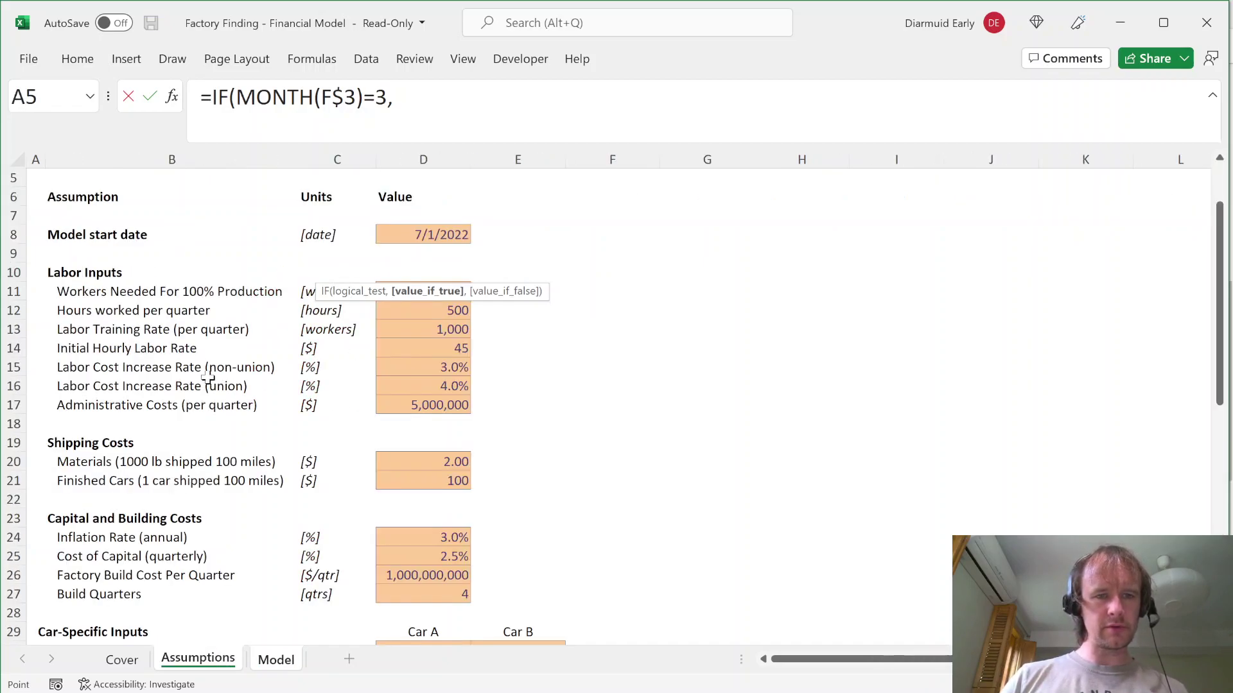
pyautogui.press('Escape')
# Step: Sort only the two labor cost labels in B6:B7 in ascending order, without expanding the selection
pyautogui.press('Left')
pyautogui.press('Left')
pyautogui.press('Left')
pyautogui.press('Left')
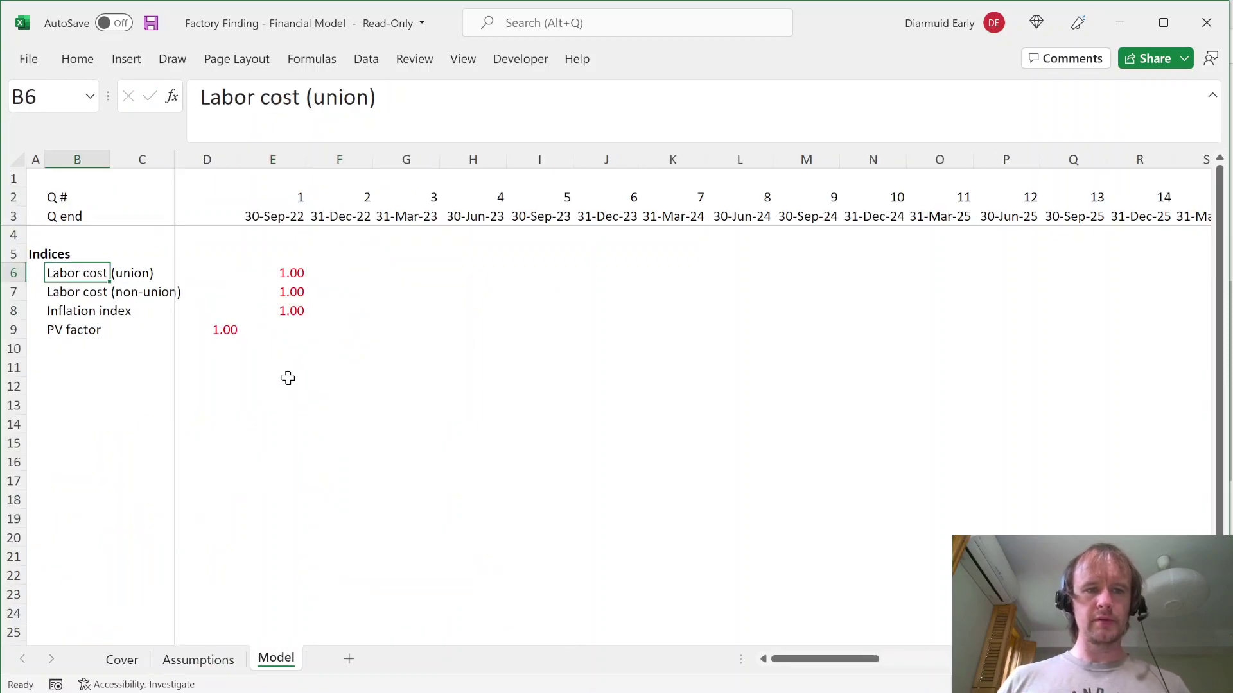
pyautogui.press('Escape')
pyautogui.hotkey('shift', 'Down')
pyautogui.press('alt')
pyautogui.press('a')
pyautogui.press('s')
pyautogui.press('a')
pyautogui.hotkey('alt', 'c')
pyautogui.press('Return')
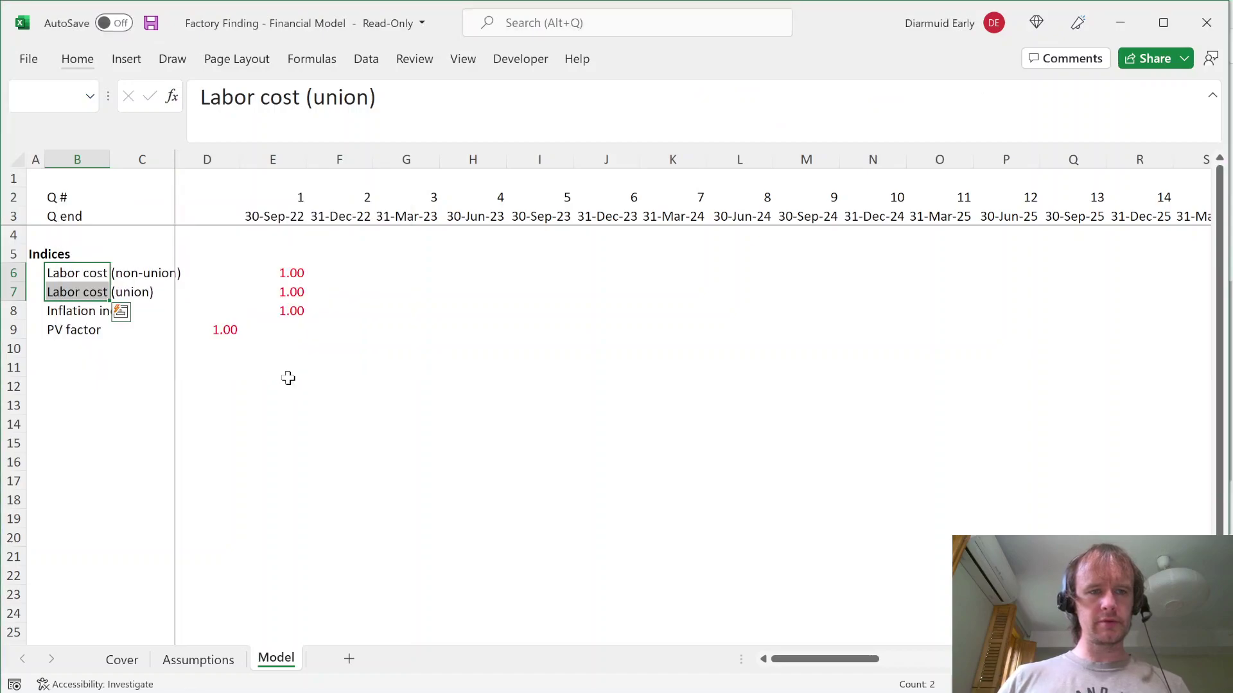
# Step: Enter the non-union labor cost index formula =E6*(1+IF(MONTH(F$3)=3,Assumptions!$D15,0)) in F6
pyautogui.press('Right')
pyautogui.press('Right')
pyautogui.press('Right')
pyautogui.press('Right')
pyautogui.write('=')
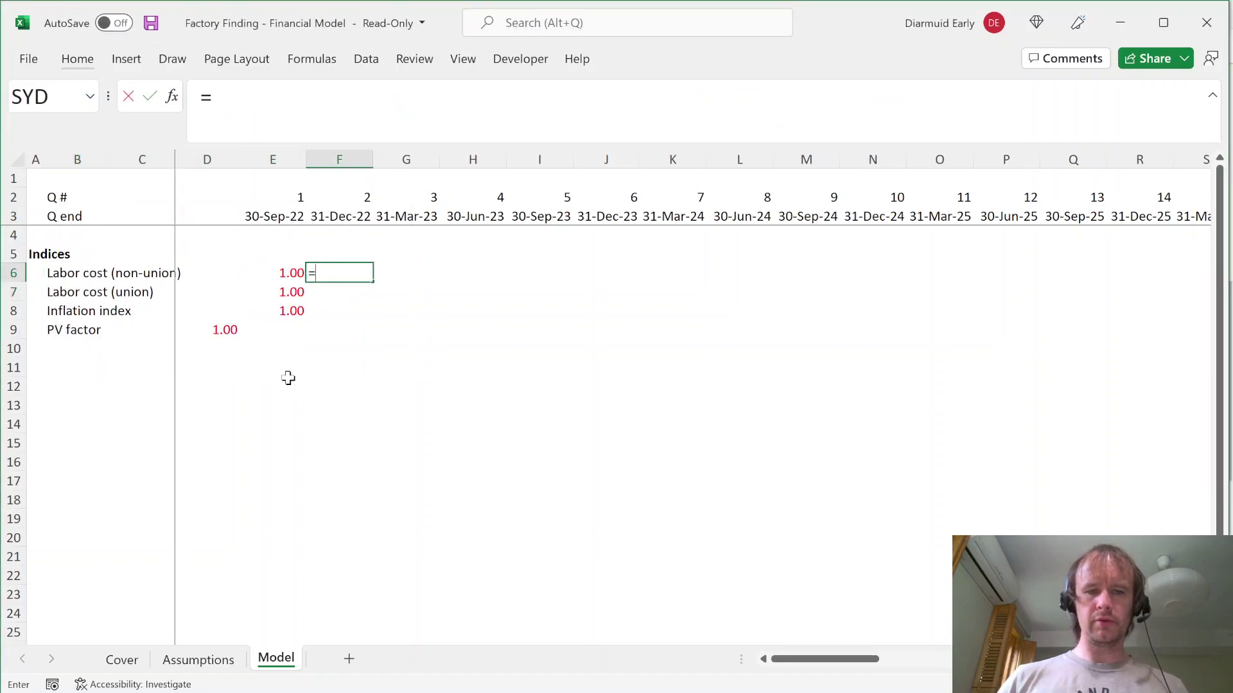
pyautogui.press('Left')
pyautogui.write('*')
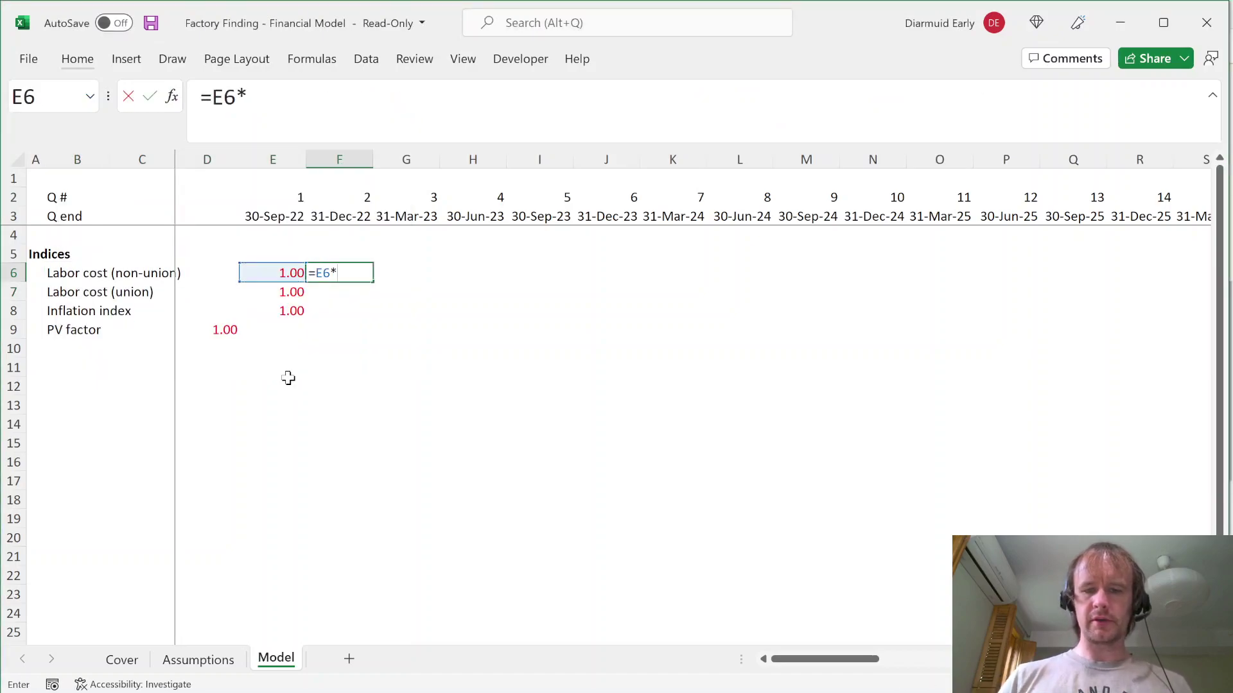
pyautogui.write('(1+IF(MONTH(')
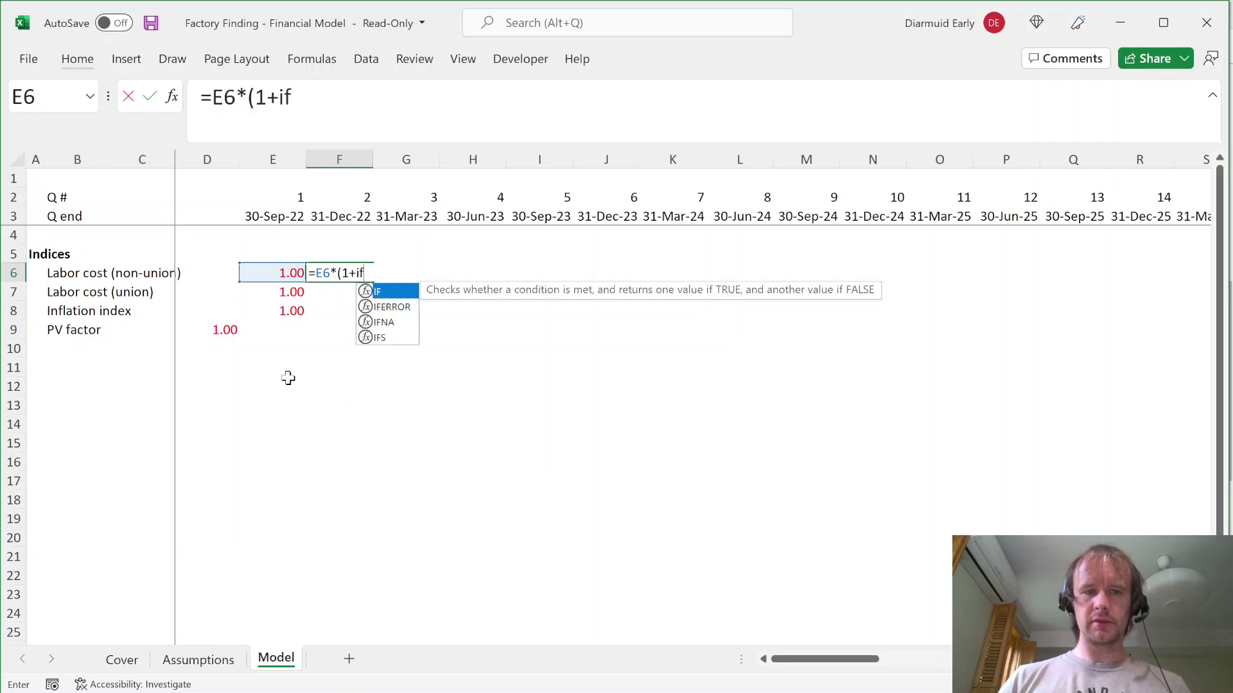
pyautogui.press('Up')
pyautogui.press('Up')
pyautogui.press('Up')
pyautogui.press('F4')
pyautogui.press('F4')
pyautogui.write(')=3,')
pyautogui.hotkey('ctrl', 'pageup')
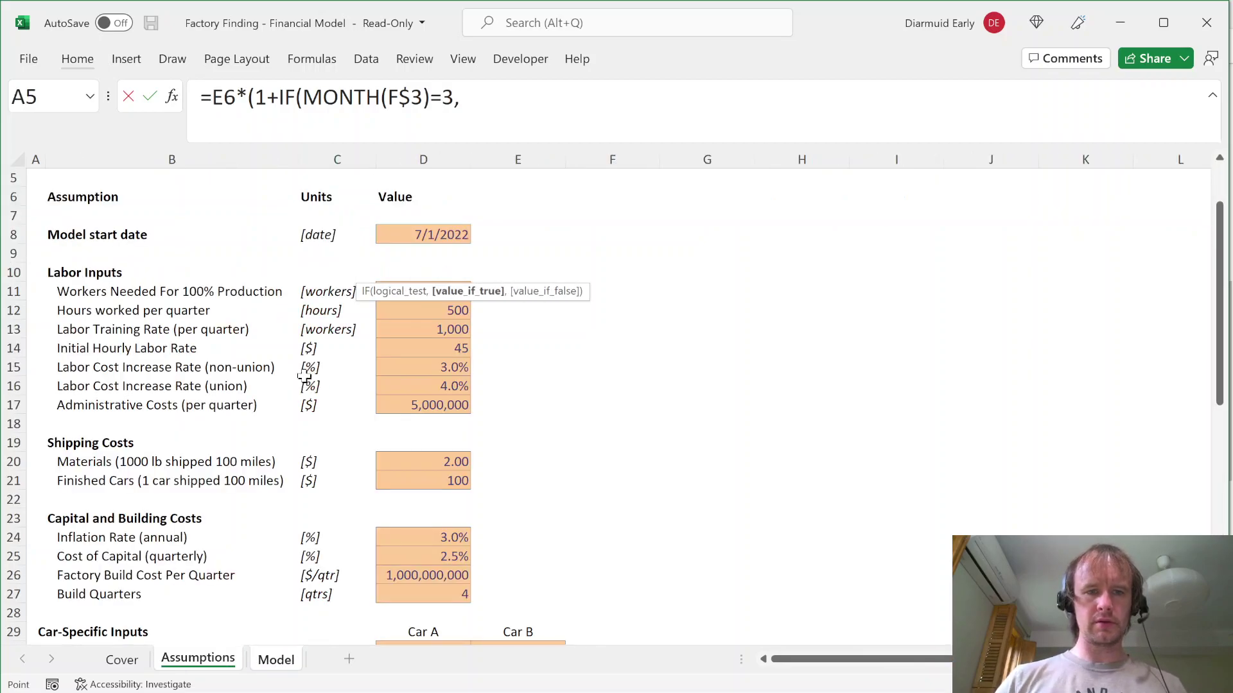
pyautogui.click(434, 366)
pyautogui.press('F4')
pyautogui.press('F4')
pyautogui.press('F4')
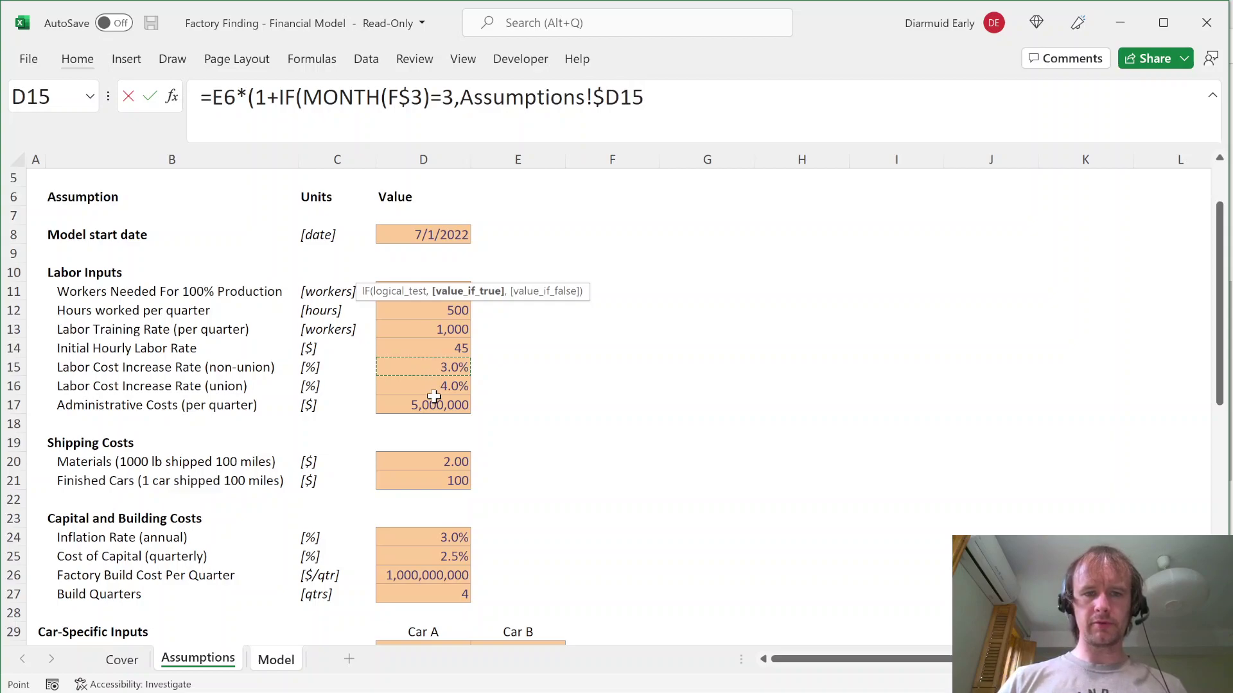
pyautogui.write(',0)')
pyautogui.press('Return')
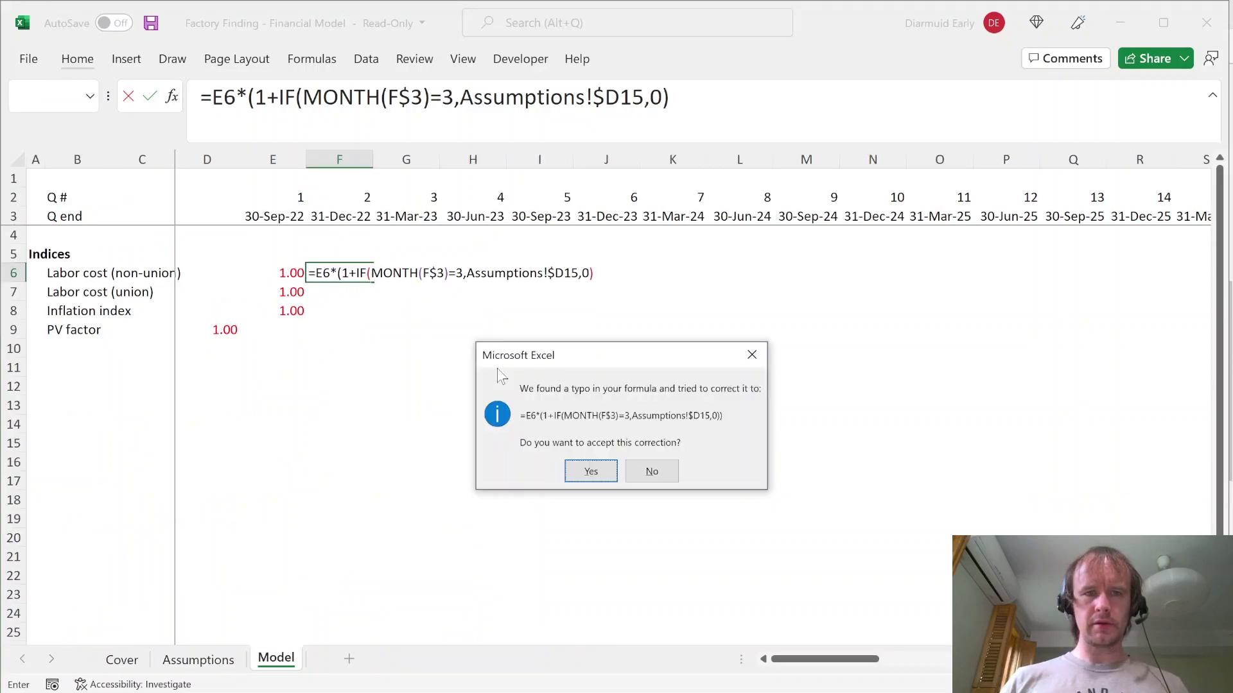
pyautogui.press('Return')
# Step: Fill the F6 formula down to F8, and clear the copy in the inflation index row
pyautogui.hotkey('shift', 'Down')
pyautogui.hotkey('shift', 'Down')
pyautogui.hotkey('ctrl', 'd')
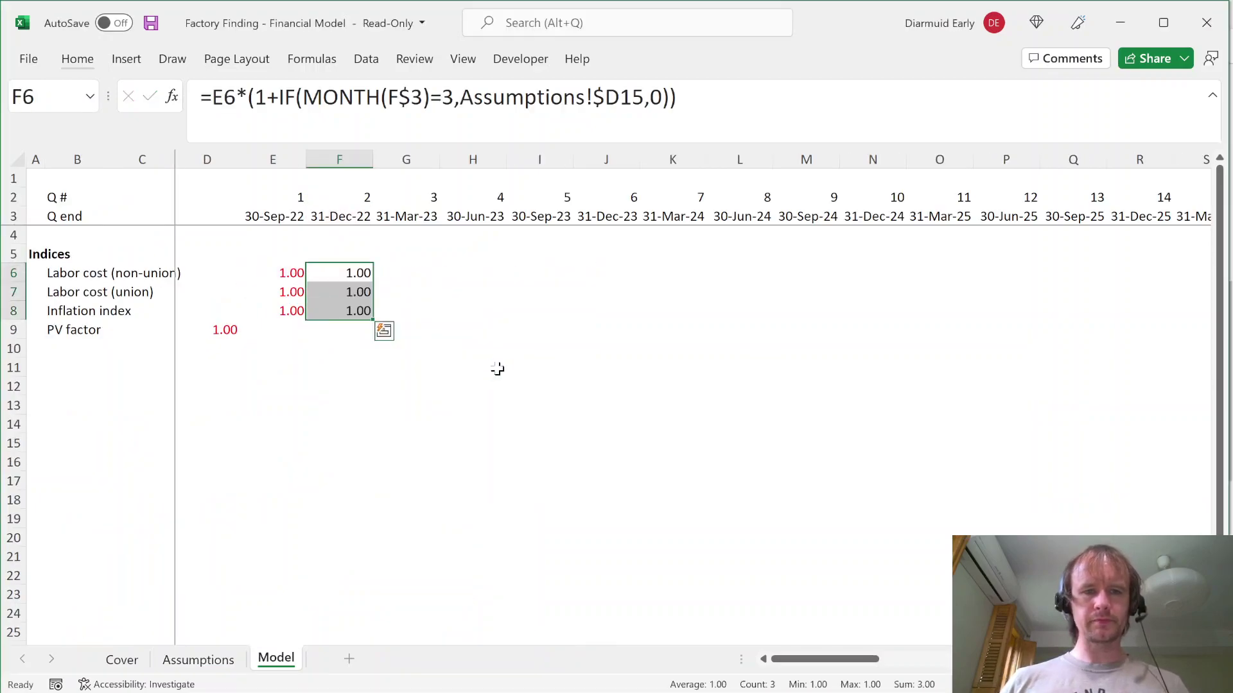
pyautogui.press('Down')
pyautogui.press('Down')
pyautogui.press('Delete')
# Step: Copy both labor cost index formulas in F6:F7 one quarter across into G6:G7
pyautogui.press('Up')
pyautogui.press('Up')
pyautogui.hotkey('shift', 'Down')
pyautogui.hotkey('shift', 'Right')
pyautogui.hotkey('ctrl', 'r')
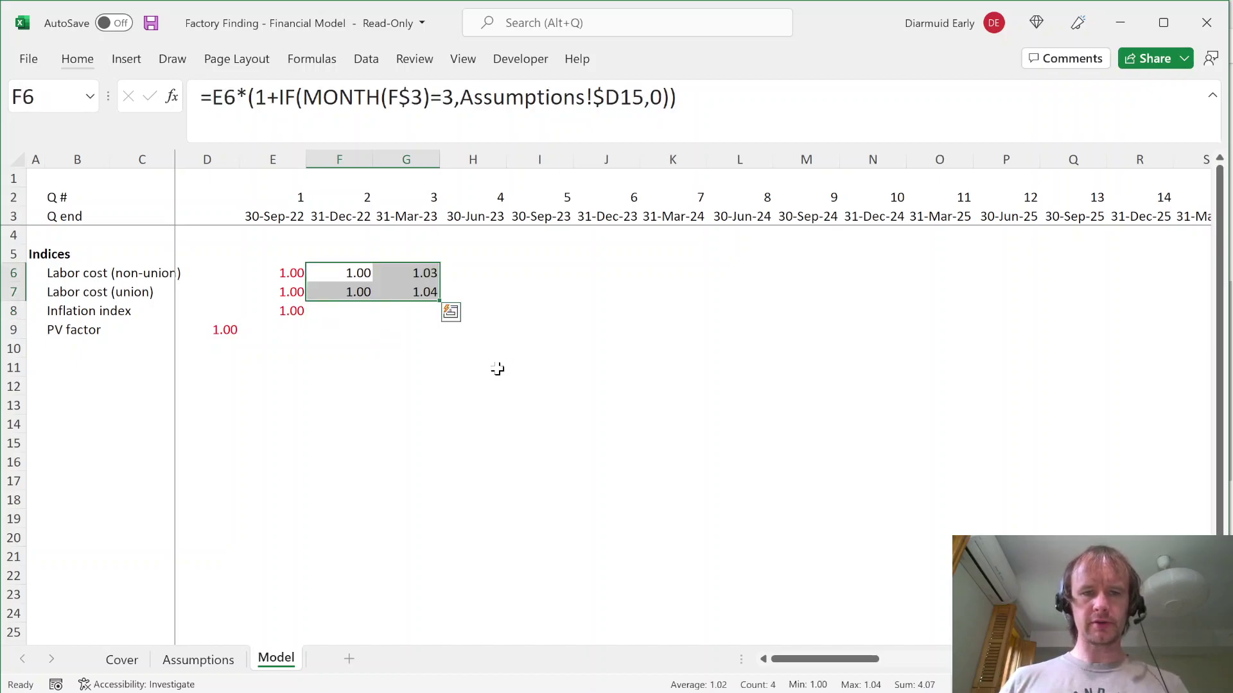
# Step: Fill the two labor cost index formulas from G6:G7 across the remaining quarters of the timeline
pyautogui.press('Right')
pyautogui.press('Down')
pyautogui.hotkey('shift', 'Down')
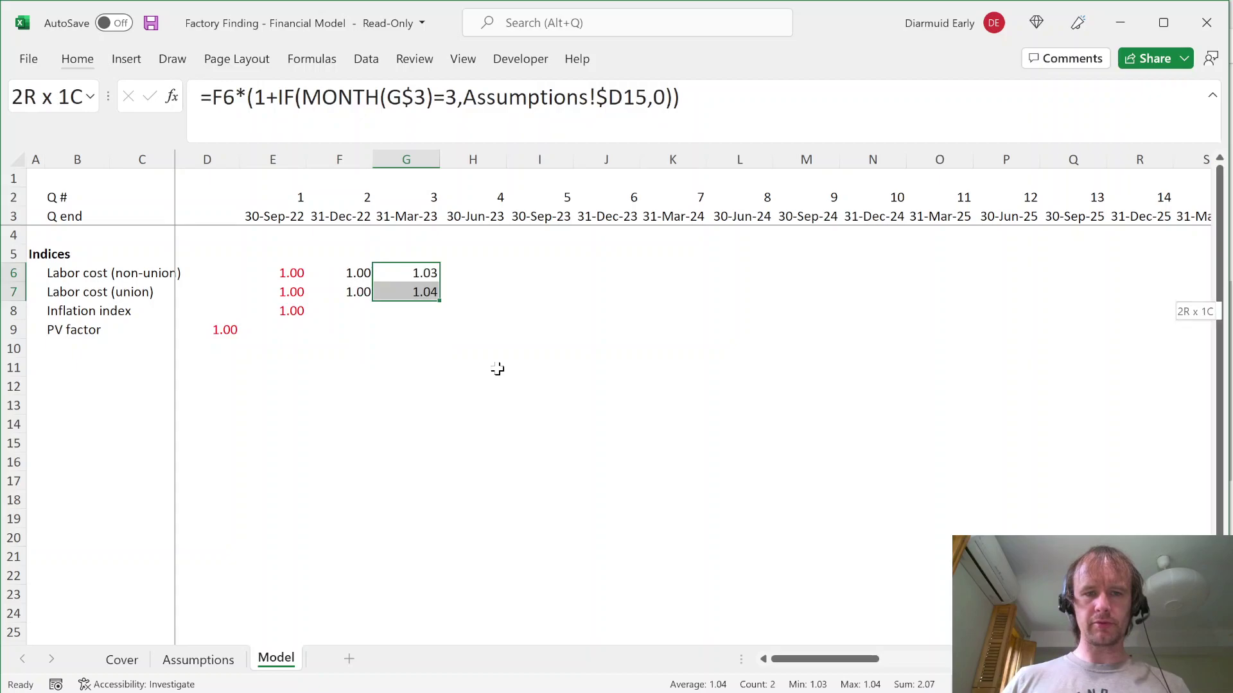
pyautogui.hotkey('ctrl', 'shift', 'Right')
pyautogui.press('Left')
pyautogui.press('Left')
pyautogui.press('Left')
pyautogui.press('Down')
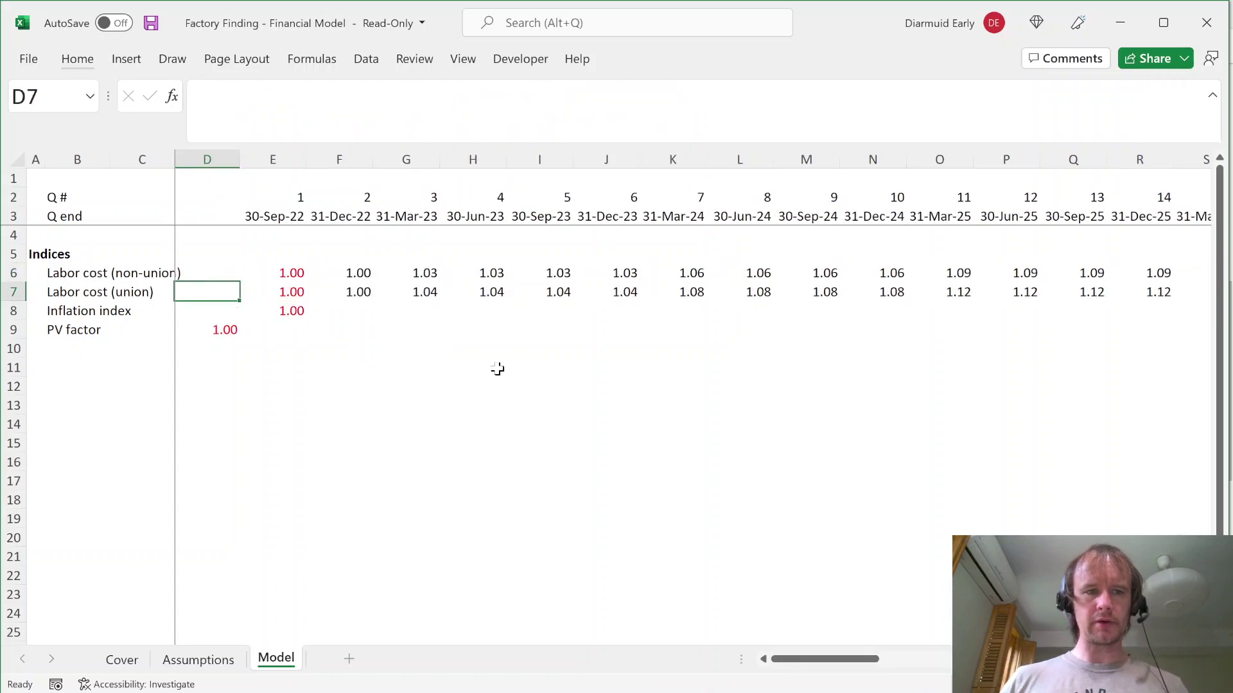
# Step: Switch to the Case Materials PDF, search for "infl", and read how the quarterly inflation rate should be set
pyautogui.press('Down')
pyautogui.press('Right')
pyautogui.press('Right')
pyautogui.hotkey('alt', 'Tab')
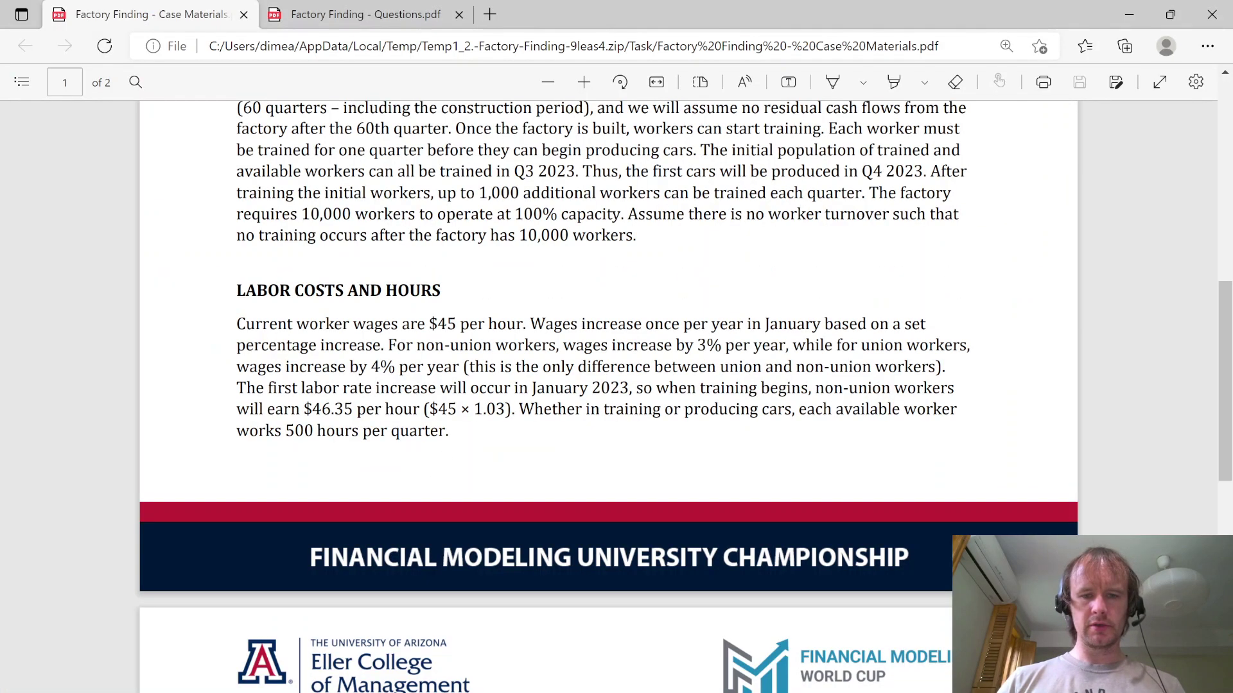
pyautogui.scroll(-2, 610, 385)
pyautogui.hotkey('ctrl', 'f')
pyautogui.write('infl')
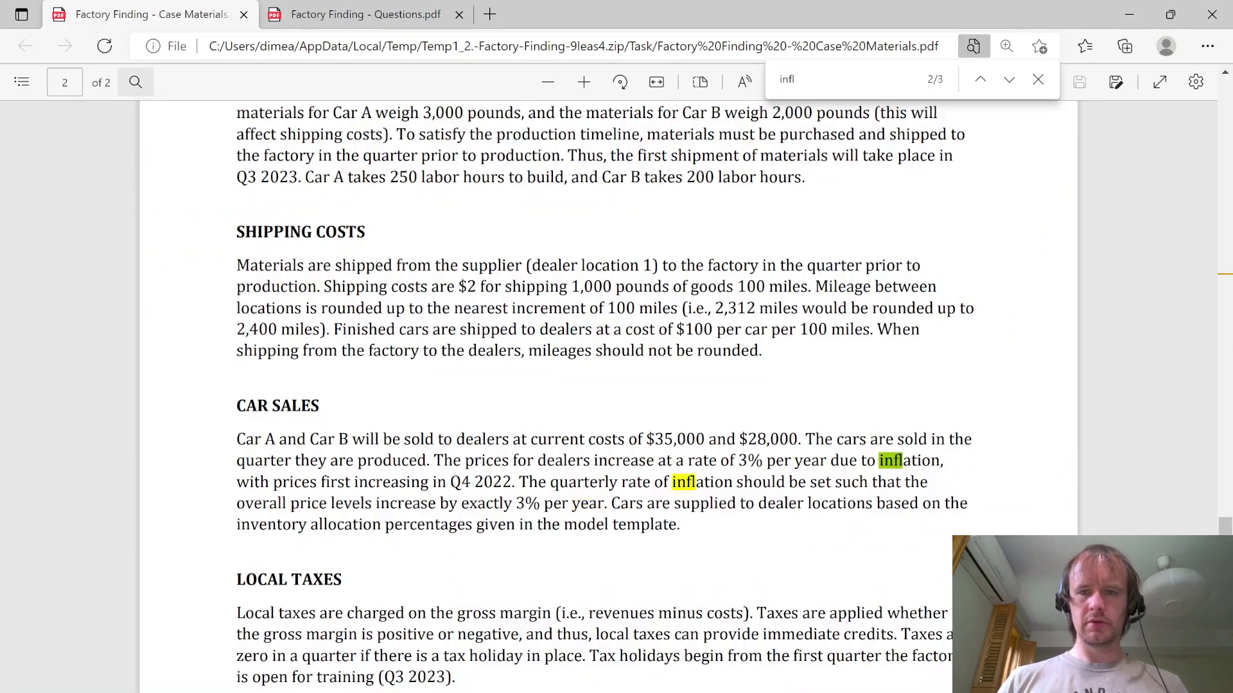
pyautogui.press('Escape')
pyautogui.moveTo(559, 482); pyautogui.dragTo(886, 482)
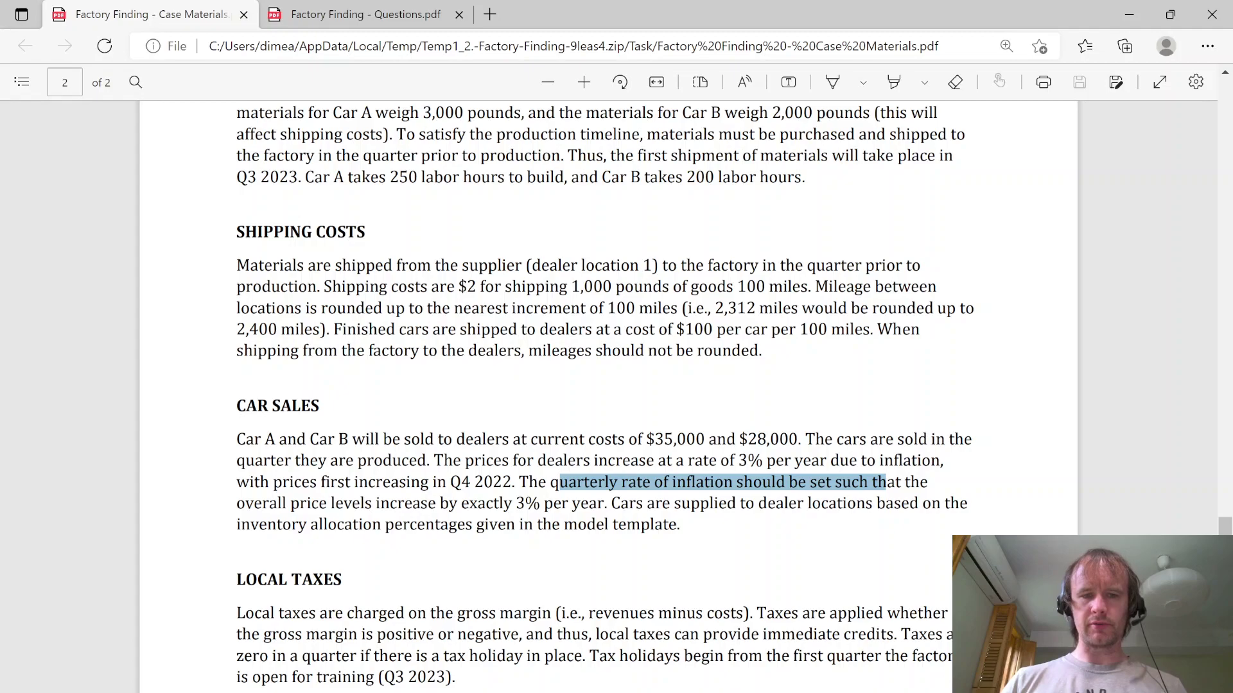
# Step: Return to Excel and enter the inflation index formula =E8*(1+Assumptions!$D$24)^(1/4) in F8
pyautogui.hotkey('alt', 'Tab')
pyautogui.write('=')
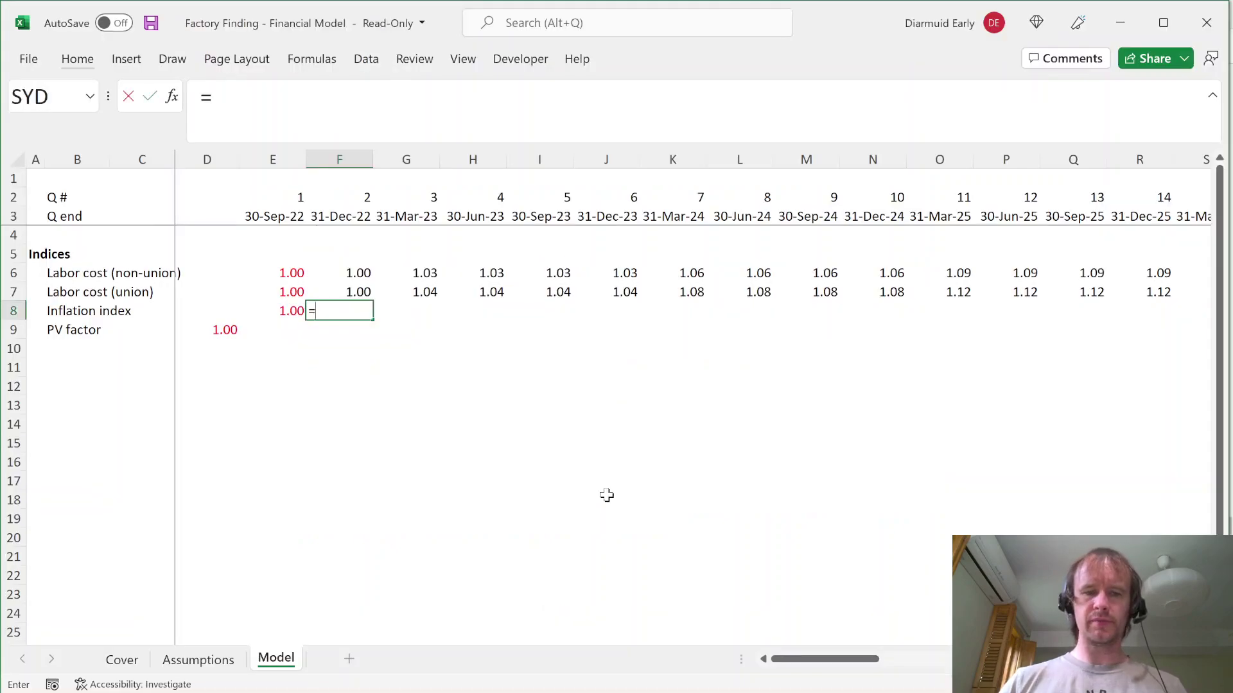
pyautogui.press('Left')
pyautogui.write('*')
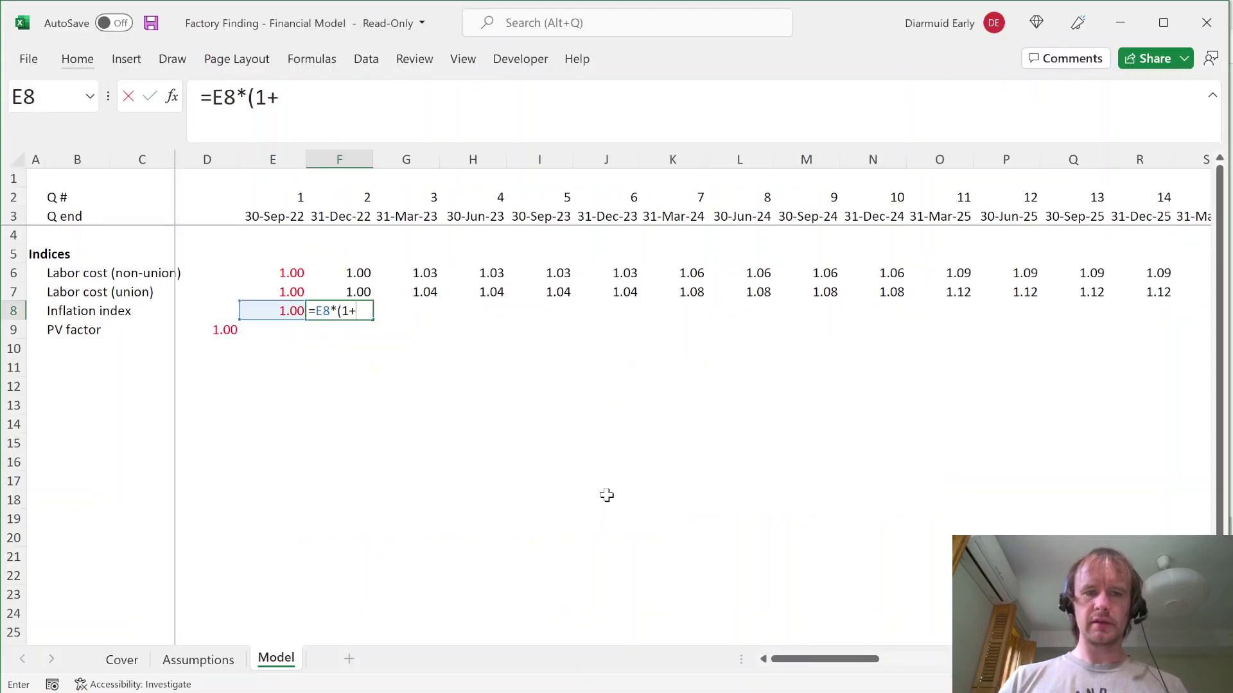
pyautogui.click(198, 660)
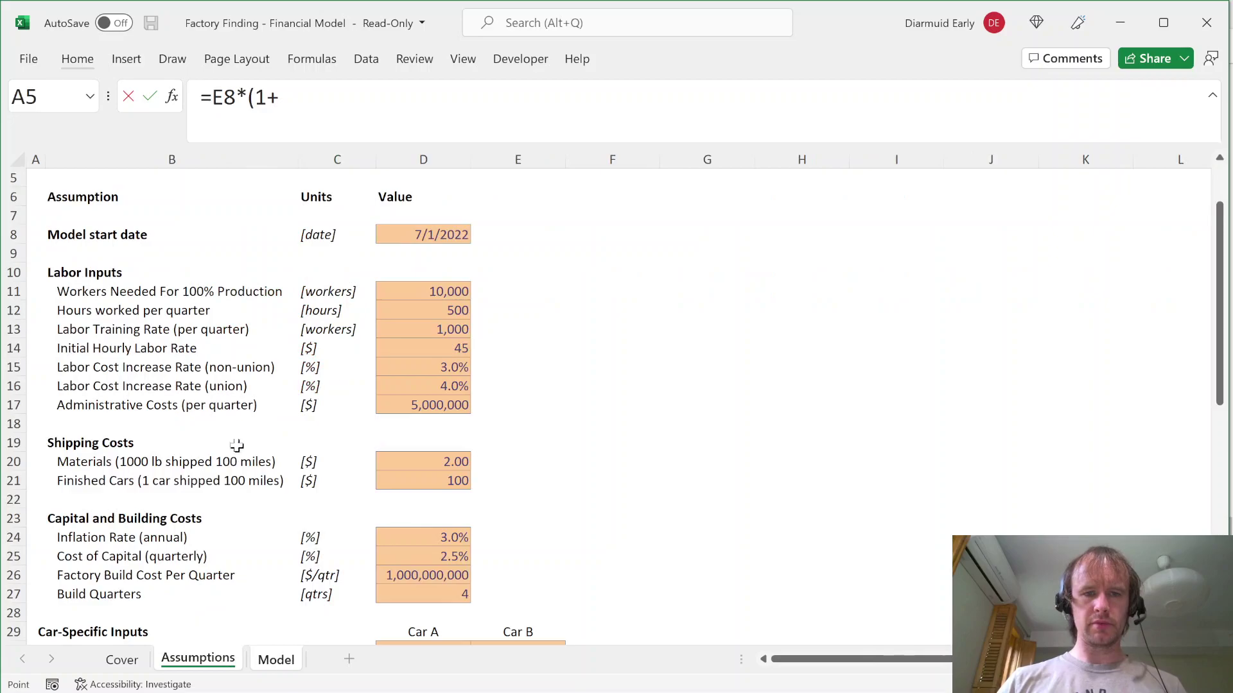
pyautogui.click(431, 541)
pyautogui.press('F4')
pyautogui.write(')^(1/4)')
pyautogui.hotkey('ctrl', 'Return')
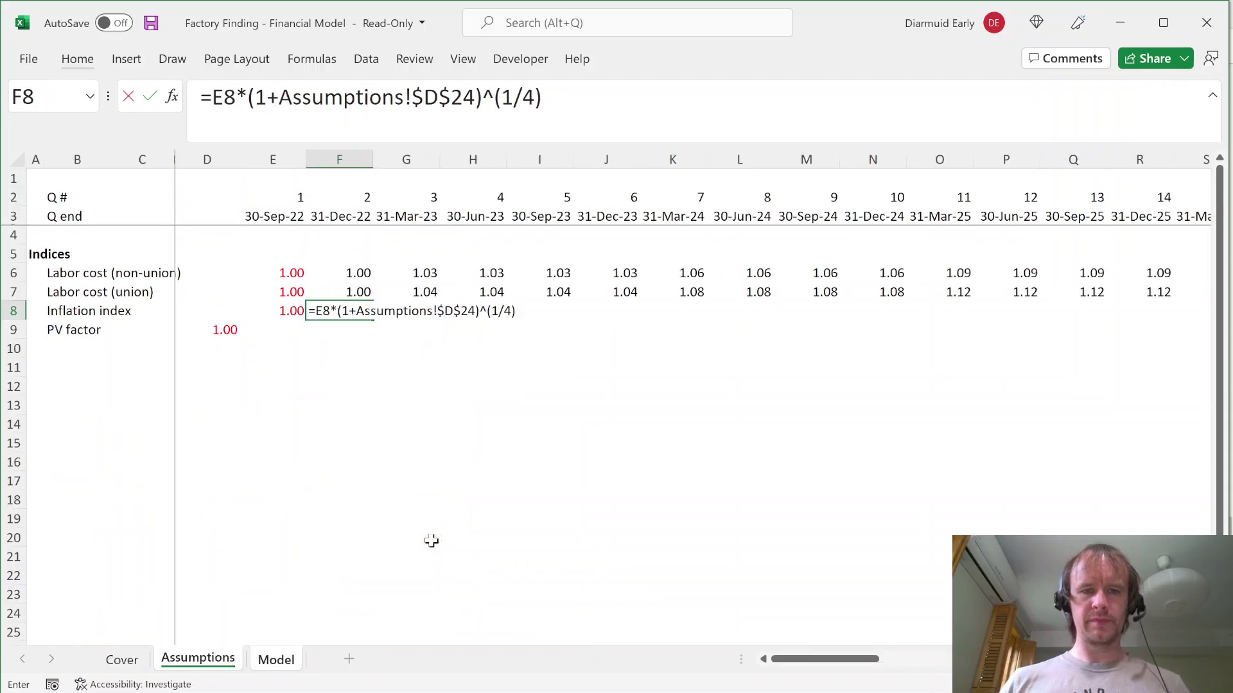
# Step: Copy the inflation index formula from F8 across to I8
pyautogui.hotkey('shift', 'Right')
pyautogui.hotkey('shift', 'Right')
pyautogui.hotkey('ctrl', 'r')
pyautogui.press('Right')
pyautogui.press('Right')
pyautogui.press('Right')
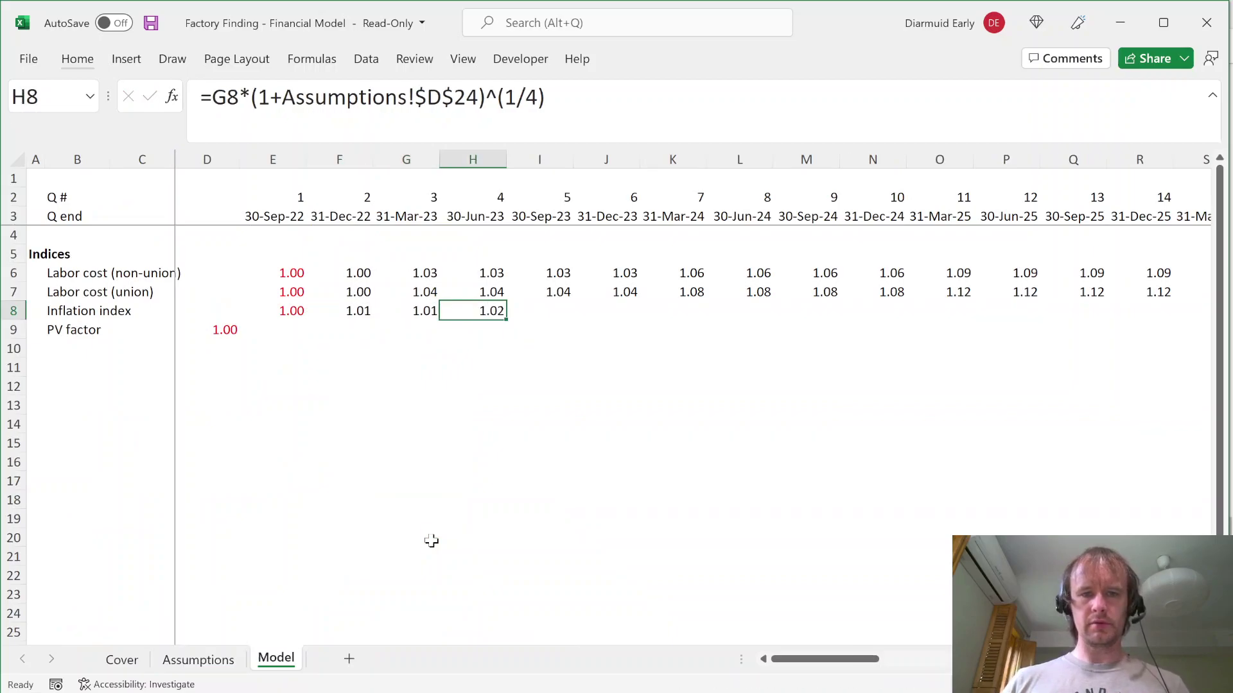
pyautogui.hotkey('ctrl', 'r')
# Step: Preview the I8 inflation index to seven decimal places without applying the number format
pyautogui.hotkey('ctrl', '1')
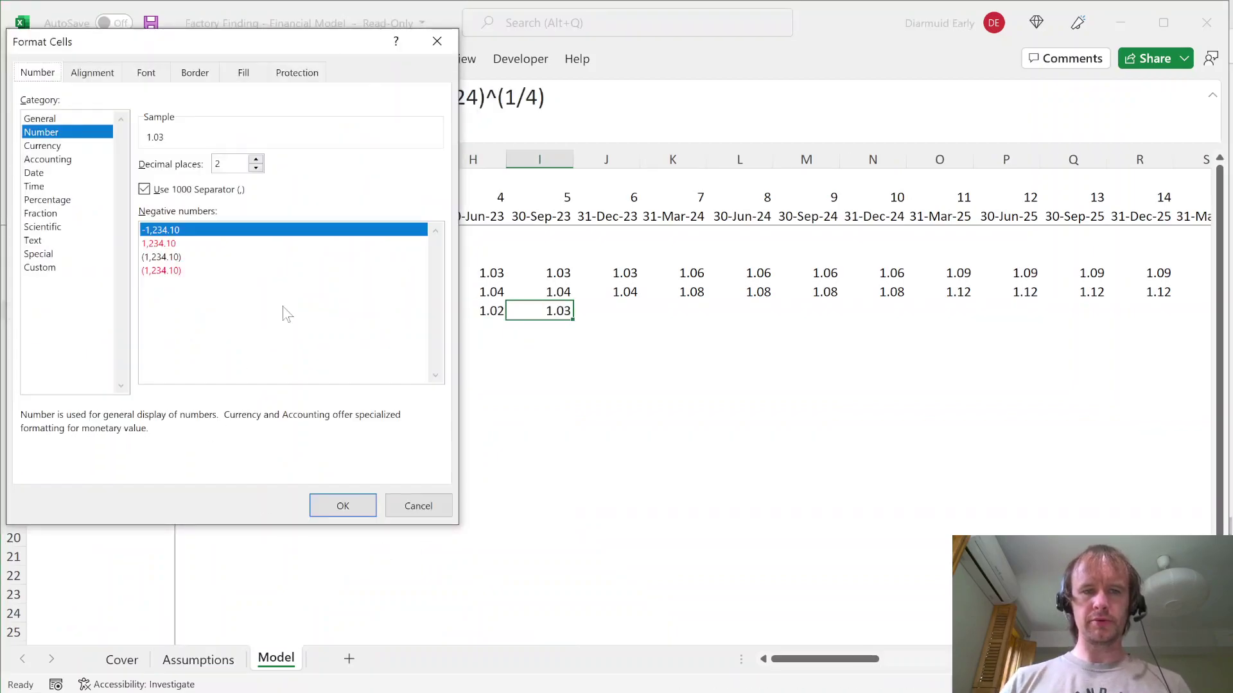
pyautogui.click(256, 161)
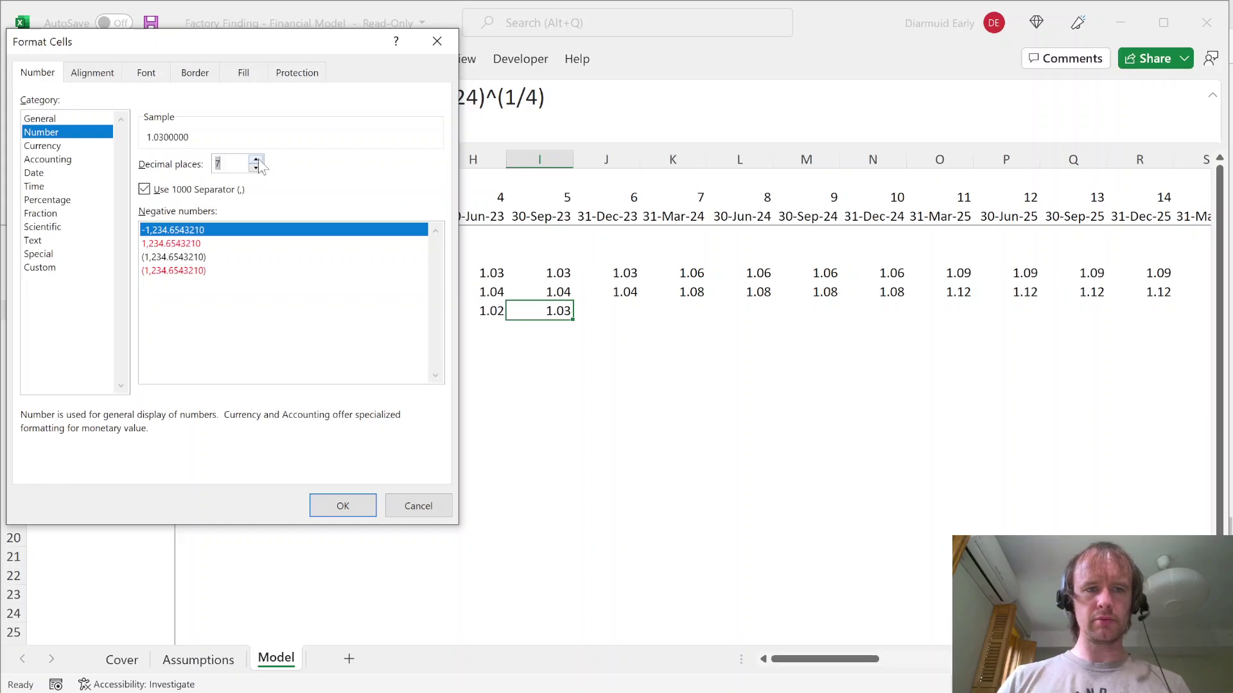
pyautogui.press('Escape')
# Step: Fill the inflation index formula from I8 across the remaining quarters of the timeline
pyautogui.hotkey('shift', 'Up')
pyautogui.hotkey('ctrl', 'shift', 'Right')
pyautogui.hotkey('shift', 'Down')
pyautogui.hotkey('ctrl', 'r')
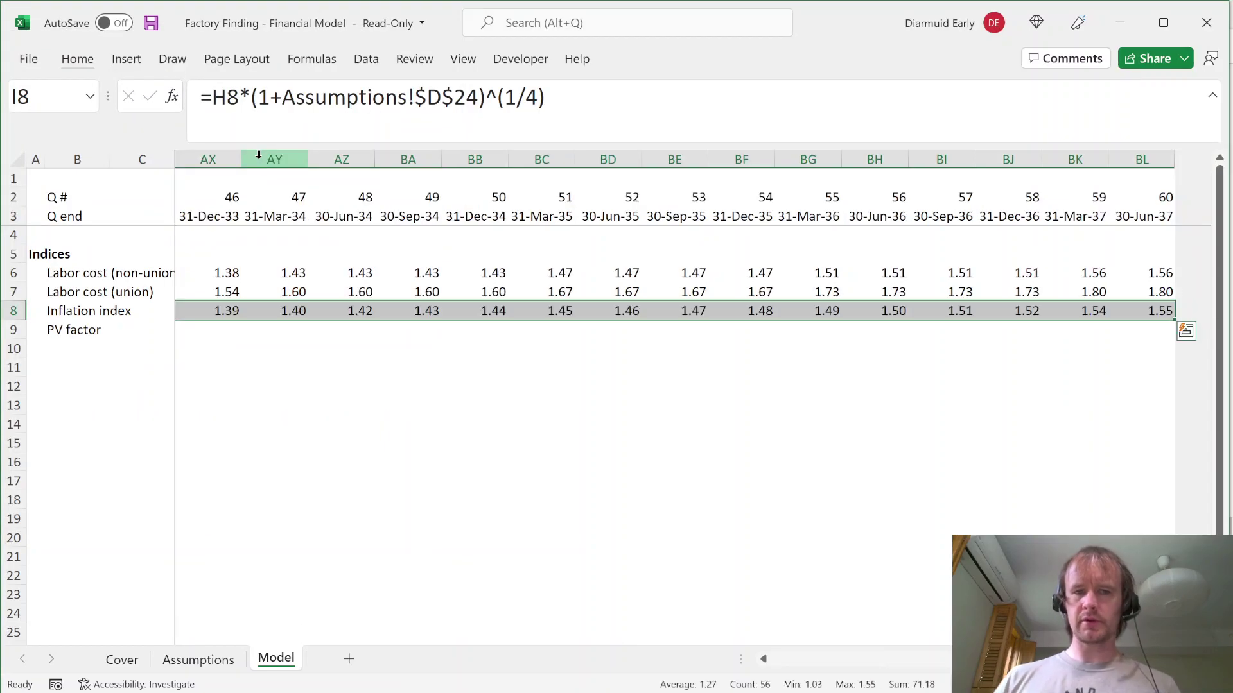
# Step: Enter the PV factor formula =D9/(1+Assumptions!$D$25) in E9
pyautogui.press('Left')
pyautogui.press('Left')
pyautogui.hotkey('ctrl', 'Left')
pyautogui.hotkey('ctrl', 'Left')
pyautogui.press('Down')
pyautogui.hotkey('ctrl', 'Right')
pyautogui.press('Right')
pyautogui.write('=')
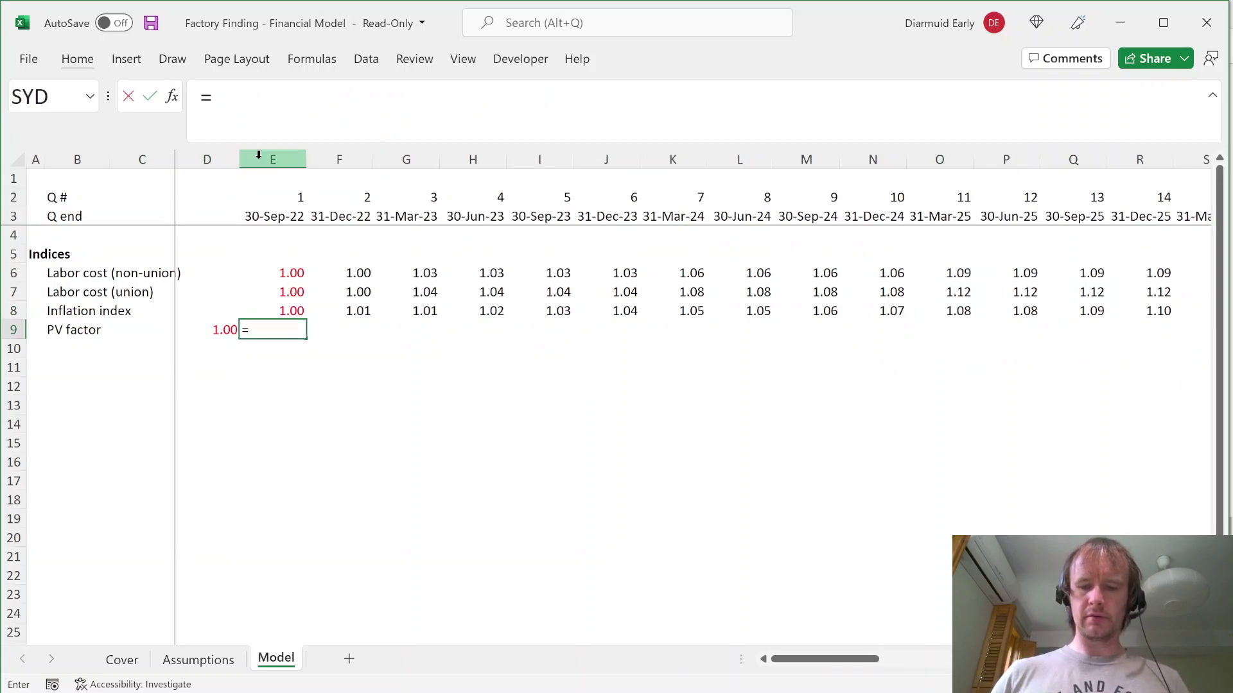
pyautogui.press('Left')
pyautogui.write('/(1+')
pyautogui.press('Left')
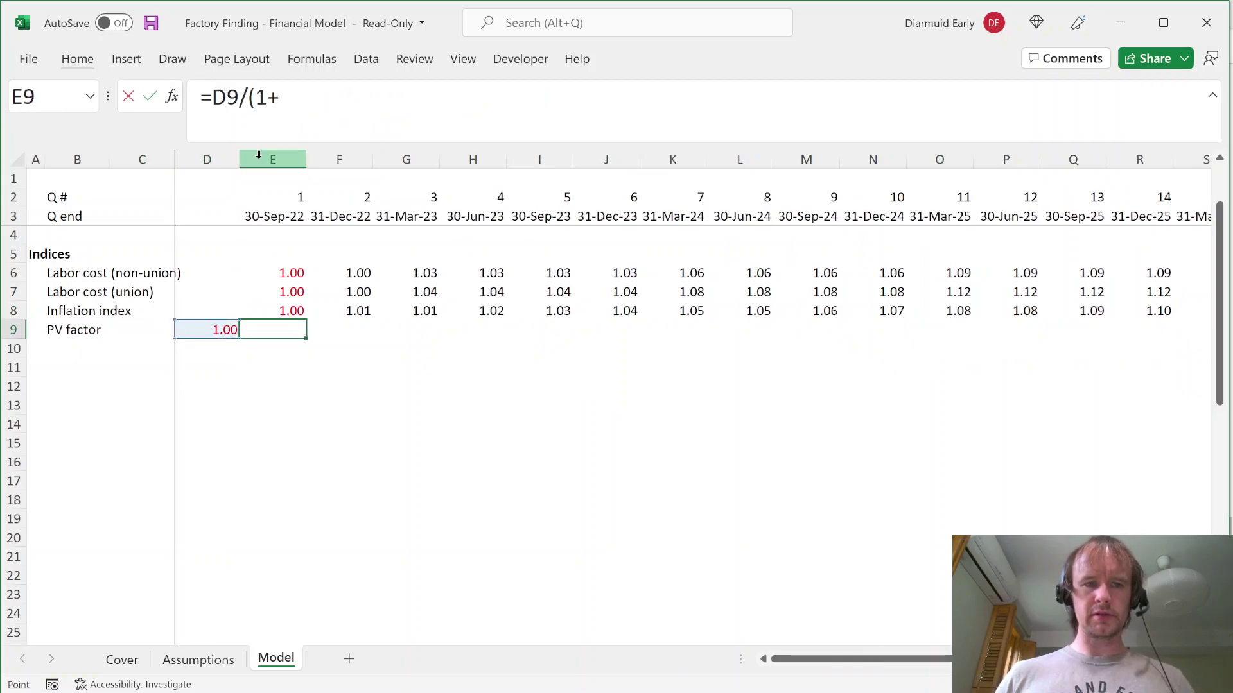
pyautogui.hotkey('ctrl', 'pageup')
pyautogui.click(437, 563)
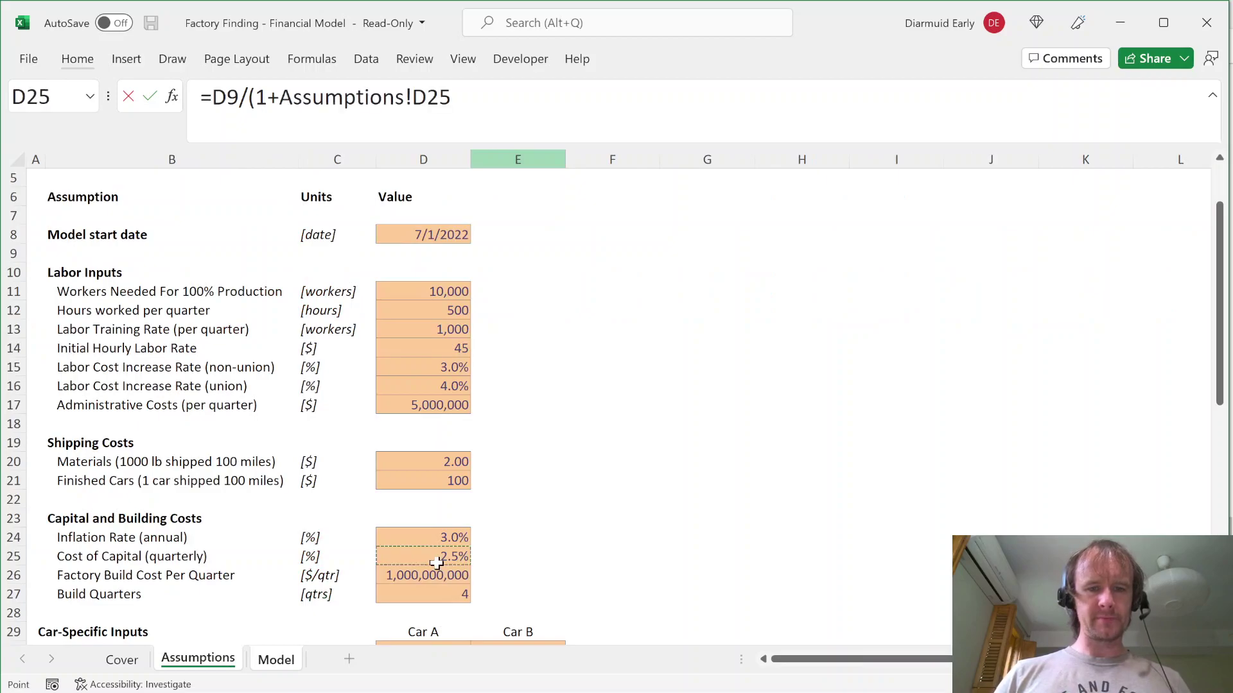
pyautogui.press('F4')
pyautogui.write(')')
pyautogui.press('Return')
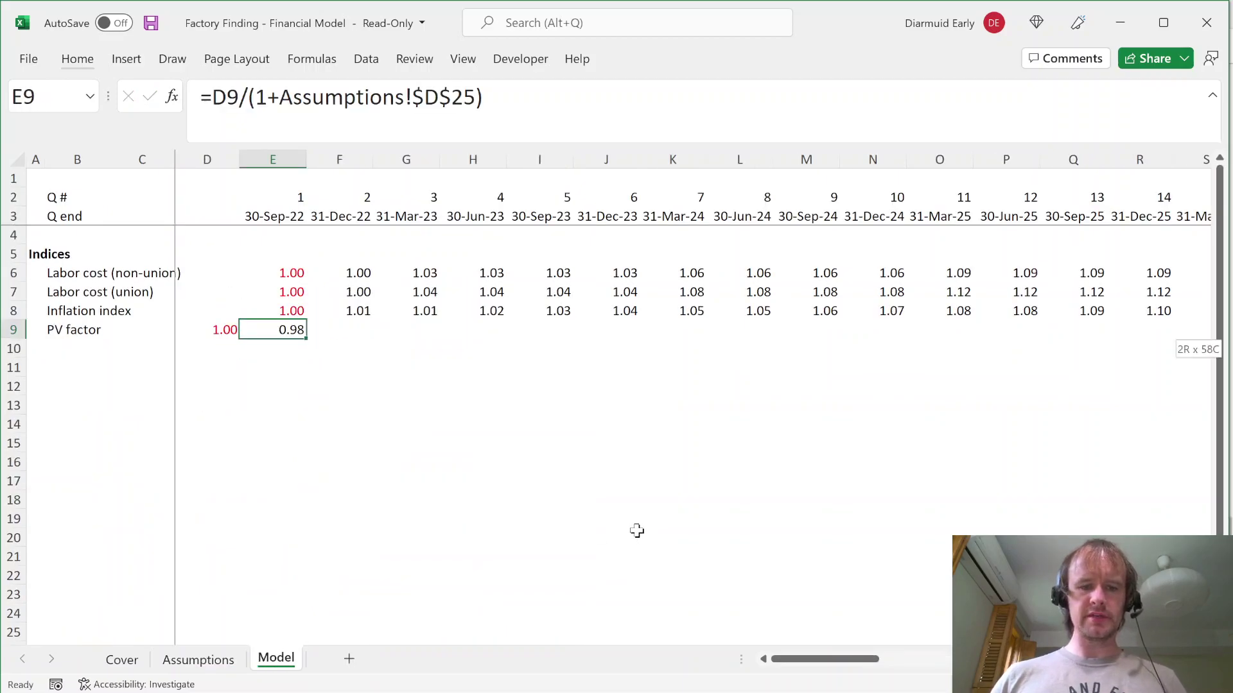
# Step: Fill the PV factor formula from E9 across to the last quarter in BL9 and check the row's extent
pyautogui.hotkey('shift', 'Up')
pyautogui.hotkey('ctrl', 'shift', 'Right')
pyautogui.hotkey('shift', 'Down')
pyautogui.hotkey('ctrl', 'r')
pyautogui.hotkey('ctrl', 'Left')
pyautogui.press('Right')
pyautogui.hotkey('ctrl', 'Right')
pyautogui.hotkey('ctrl', 'Left')
pyautogui.press('Left')
pyautogui.press('Left')
pyautogui.press('Right')
pyautogui.press('Right')
pyautogui.press('Right')
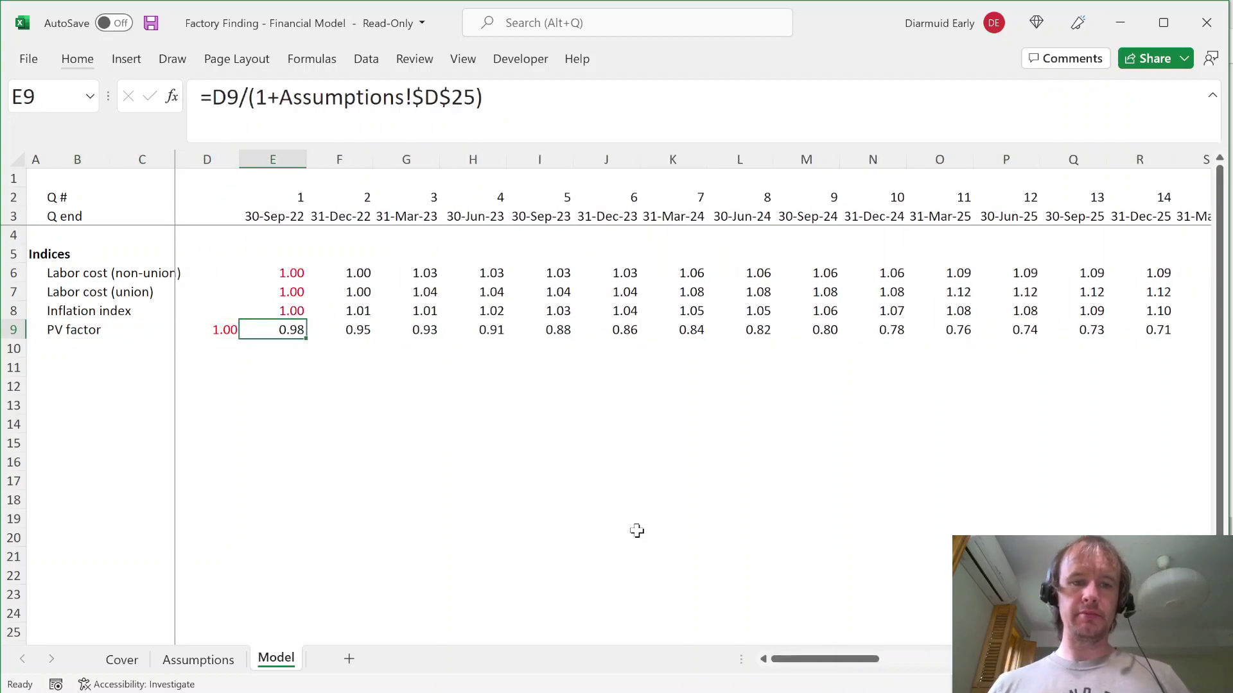
pyautogui.hotkey('ctrl', 'shift', 'Right')
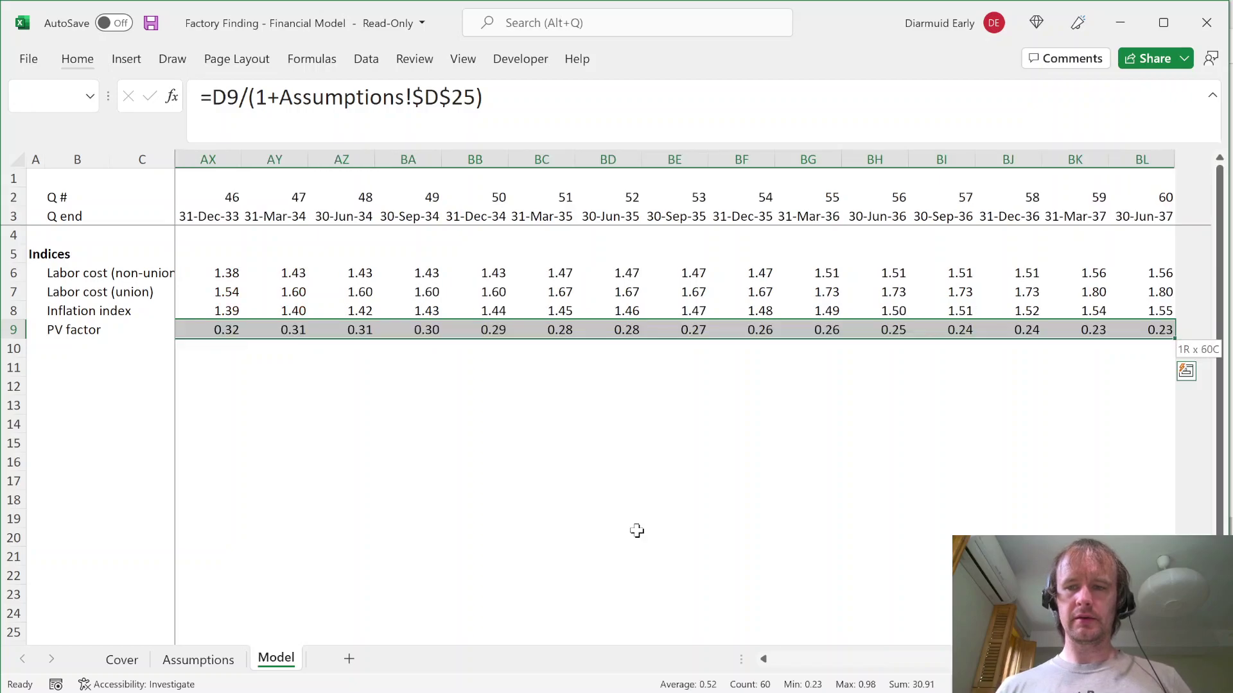
# Step: Review the labor, shipping and capital cost inputs on the Assumptions sheet, and return to the empty rows below the Model indices
pyautogui.press('Left')
pyautogui.press('Left')
pyautogui.press('Left')
pyautogui.press('Down')
pyautogui.press('Left')
pyautogui.press('Down')
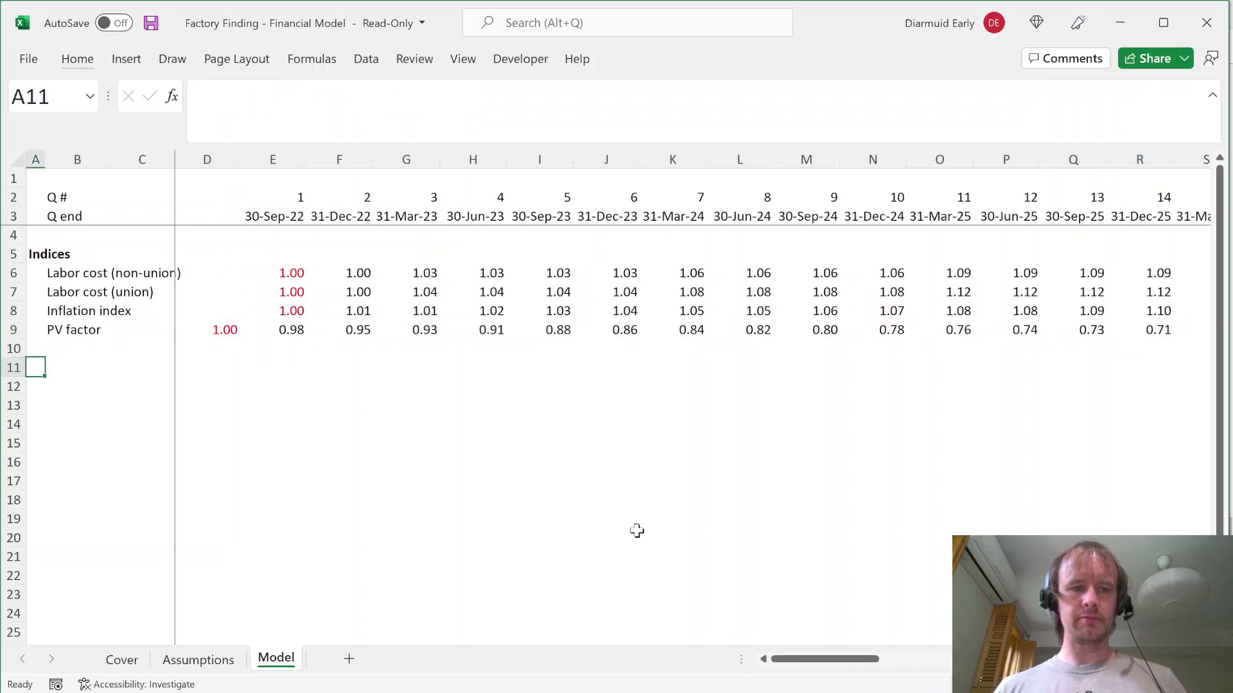
pyautogui.hotkey('ctrl', 'pageup')
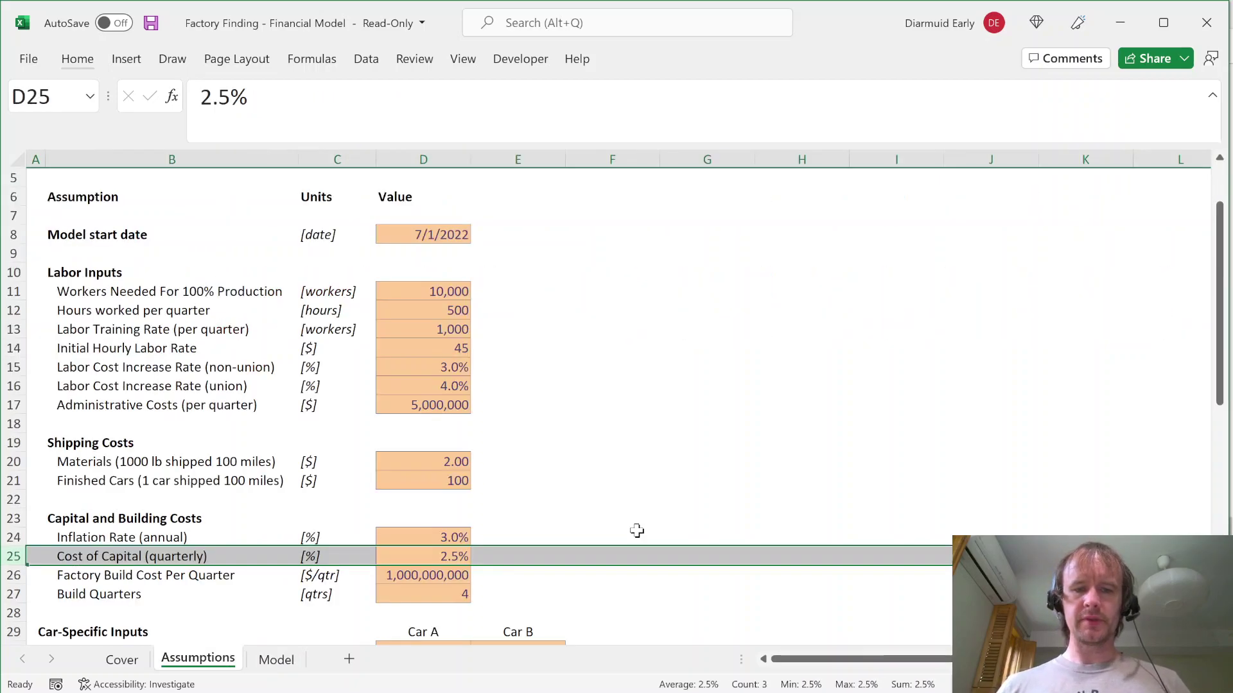
pyautogui.hotkey('ctrl', 'Home')
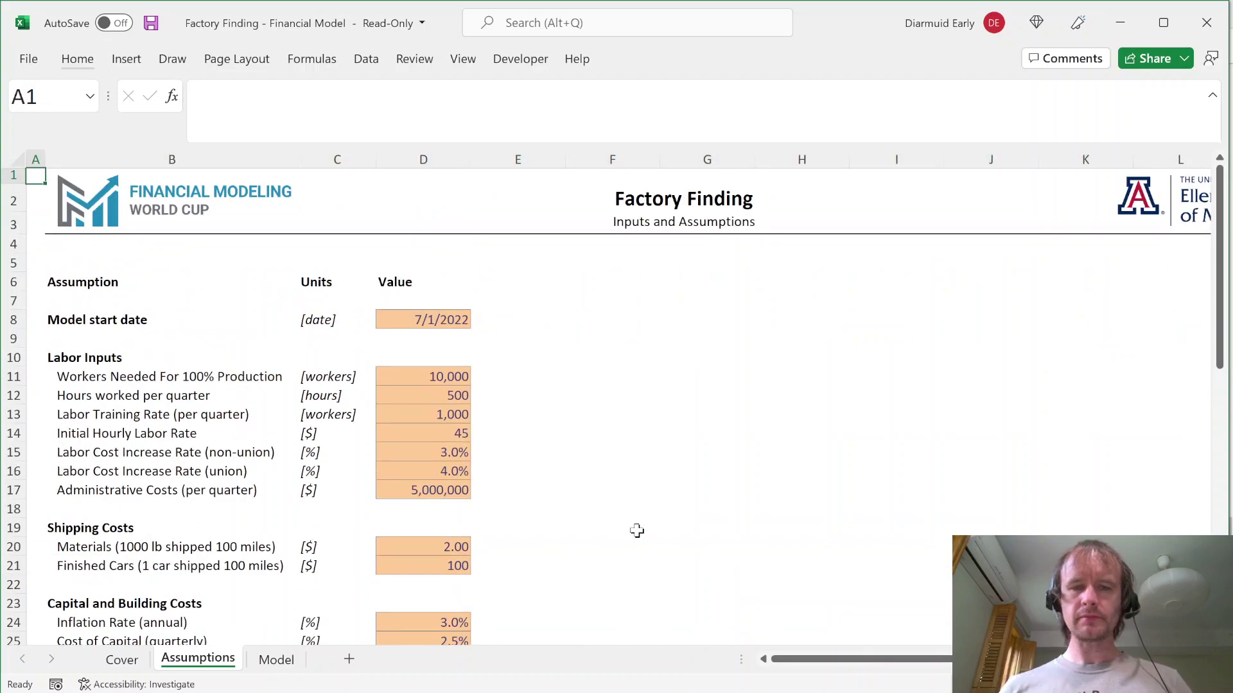
pyautogui.scroll(-6, 552, 499)
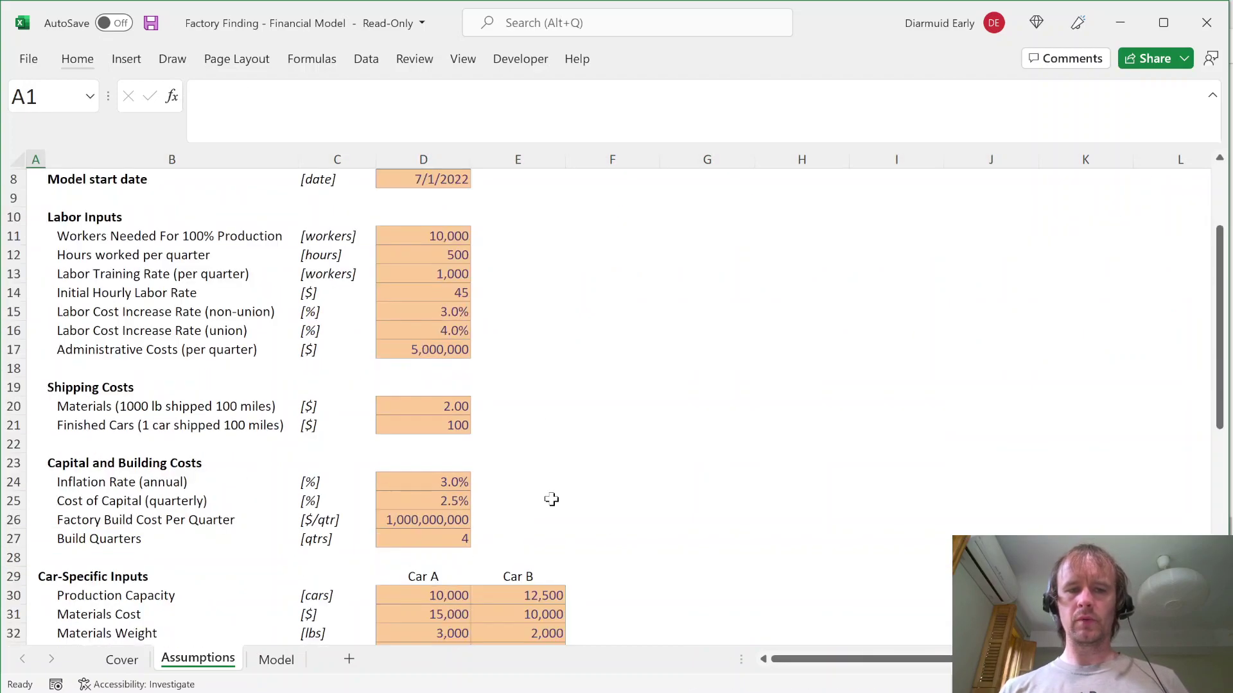
pyautogui.hotkey('ctrl', 'pagedown')
pyautogui.press('Down')
pyautogui.press('Down')
pyautogui.press('Right')
pyautogui.press('Left')
pyautogui.press('Down')
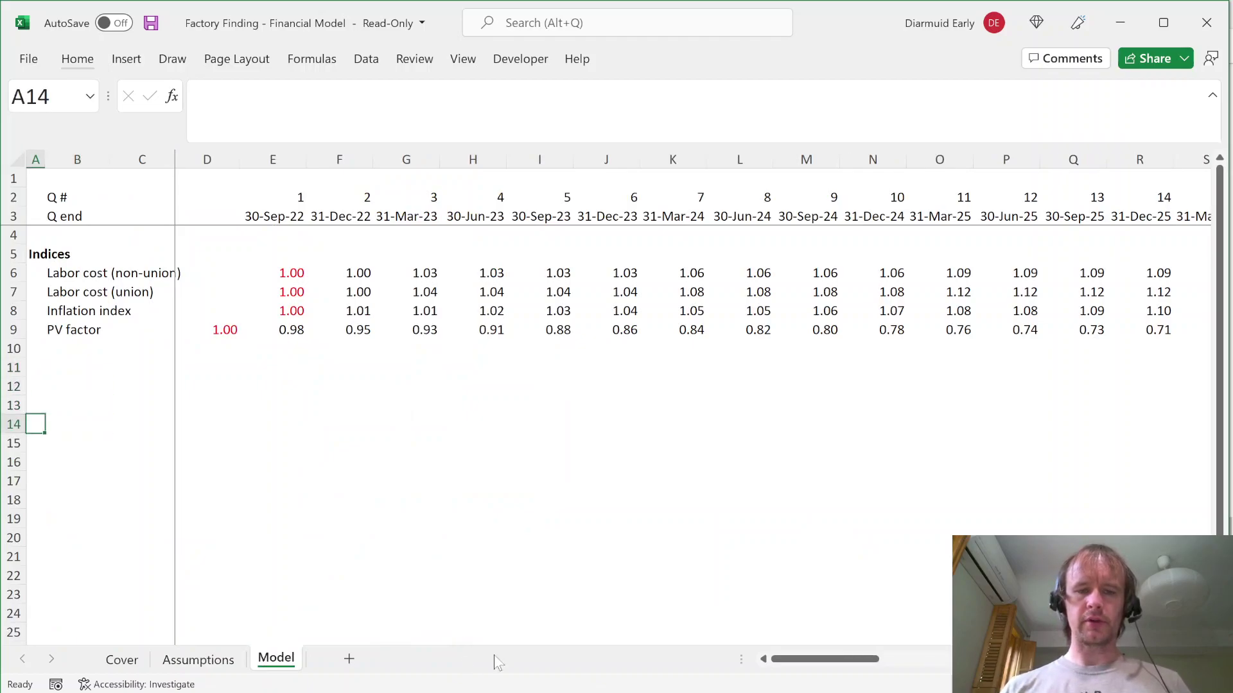
# Step: Examine the car-specific inputs, labor hours to build and each location's trained labor force on the Assumptions sheet
pyautogui.hotkey('ctrl', 'pageup')
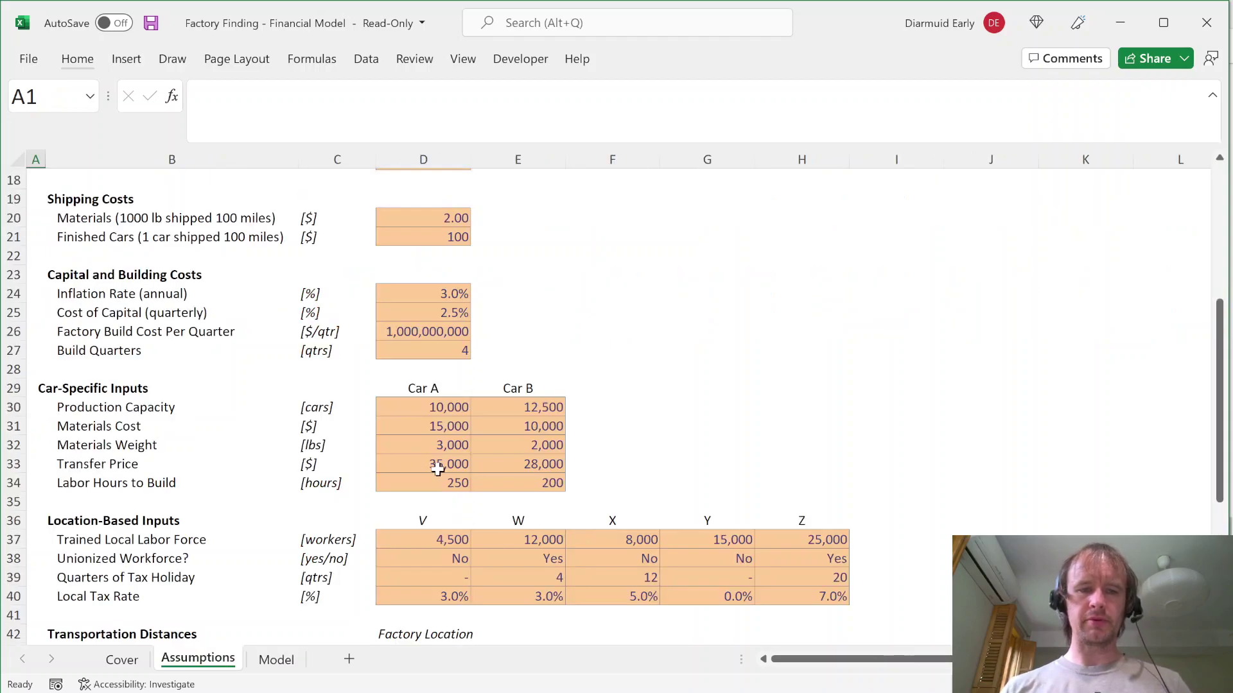
pyautogui.scroll(-3, 328, 418)
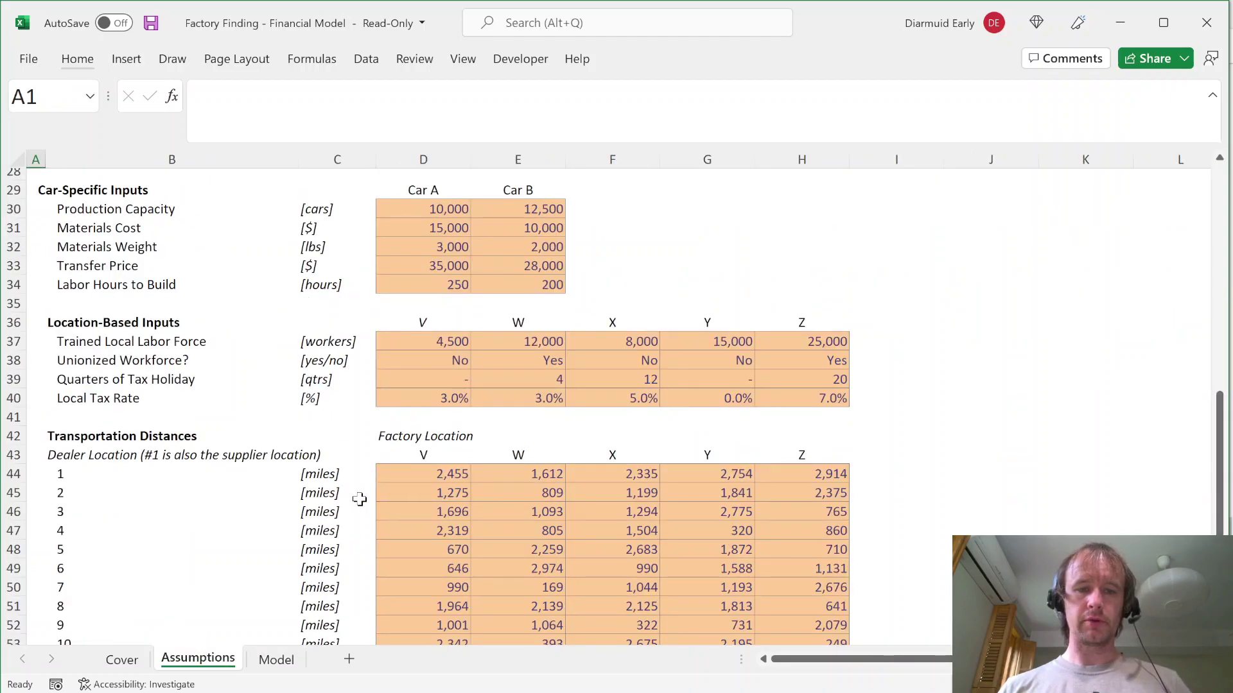
pyautogui.scroll(-4, 359, 500)
pyautogui.scroll(11, 358, 498)
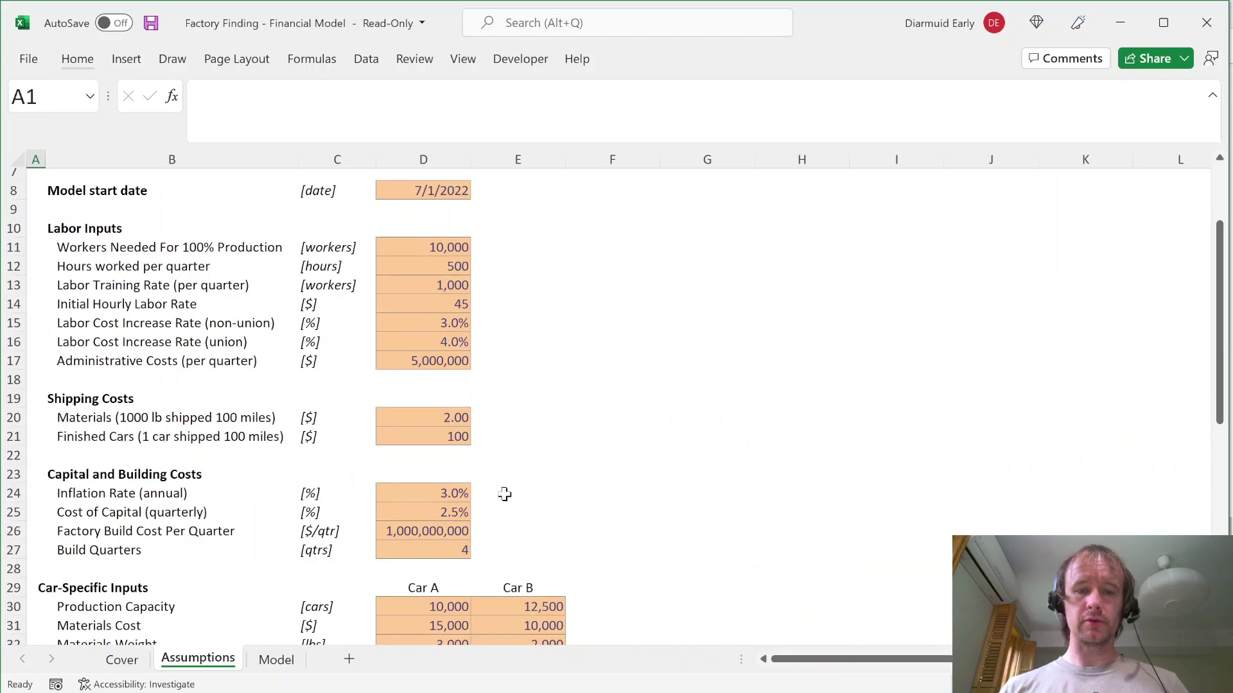
pyautogui.scroll(-3, 505, 494)
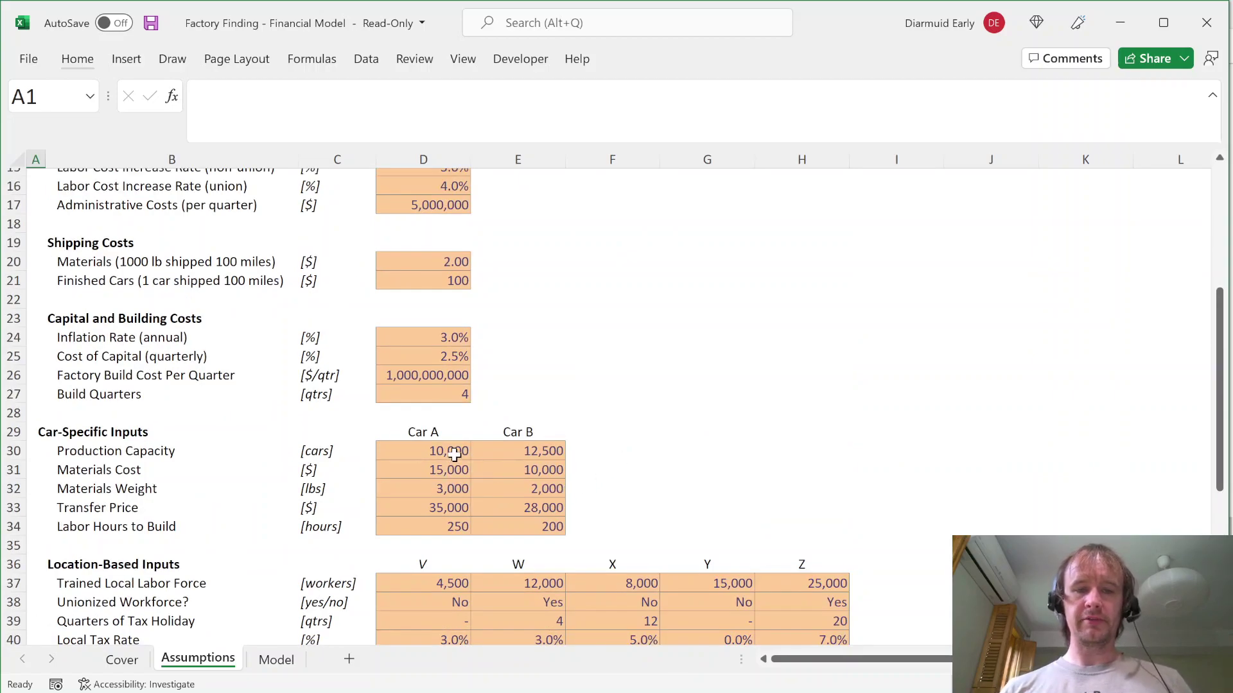
pyautogui.moveTo(441, 452); pyautogui.dragTo(526, 526)
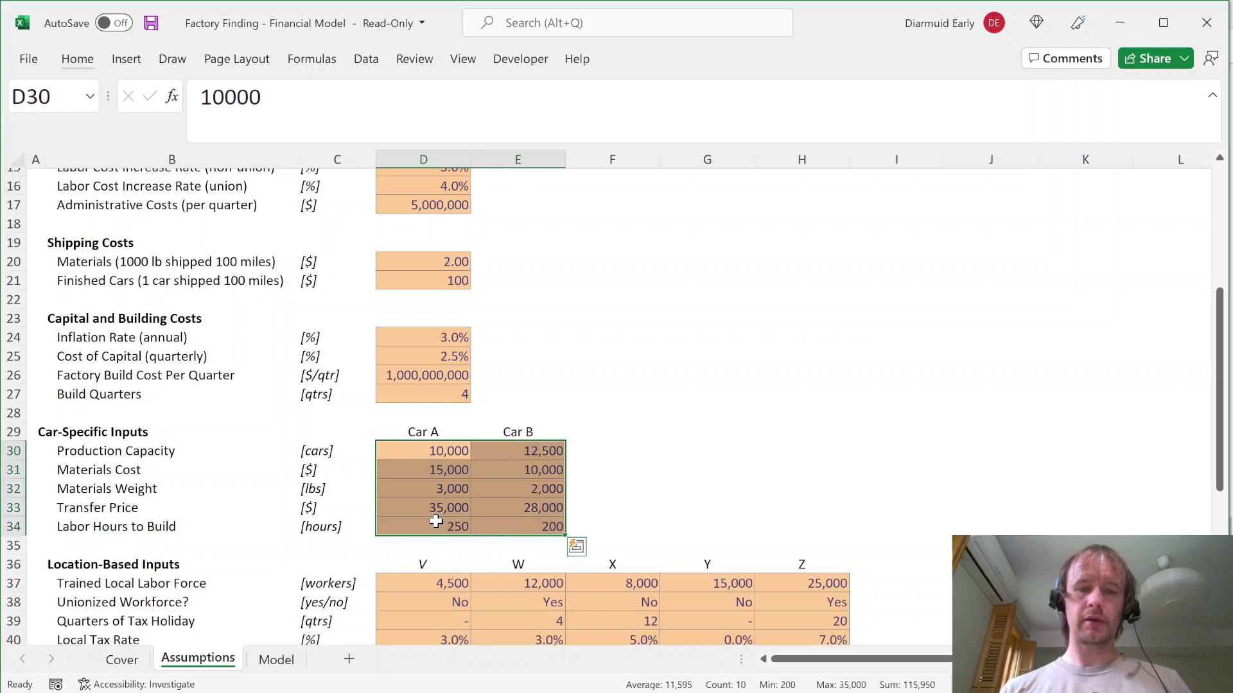
pyautogui.moveTo(437, 526); pyautogui.dragTo(523, 526)
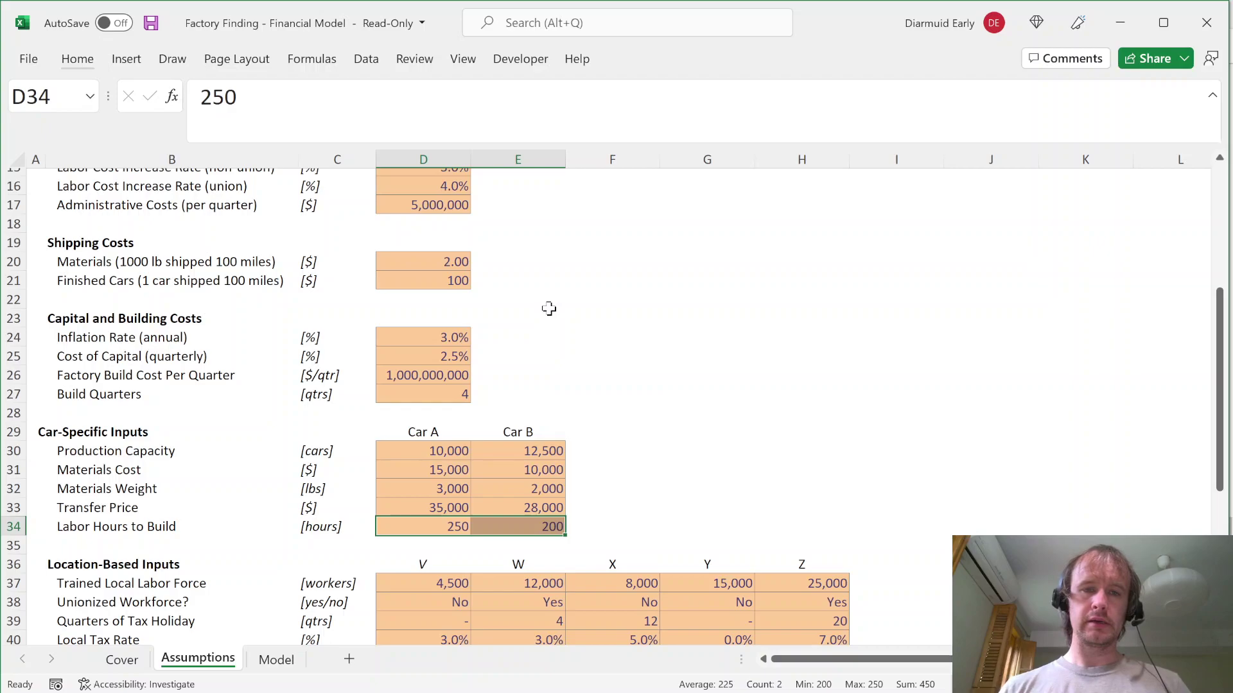
pyautogui.scroll(5, 549, 309)
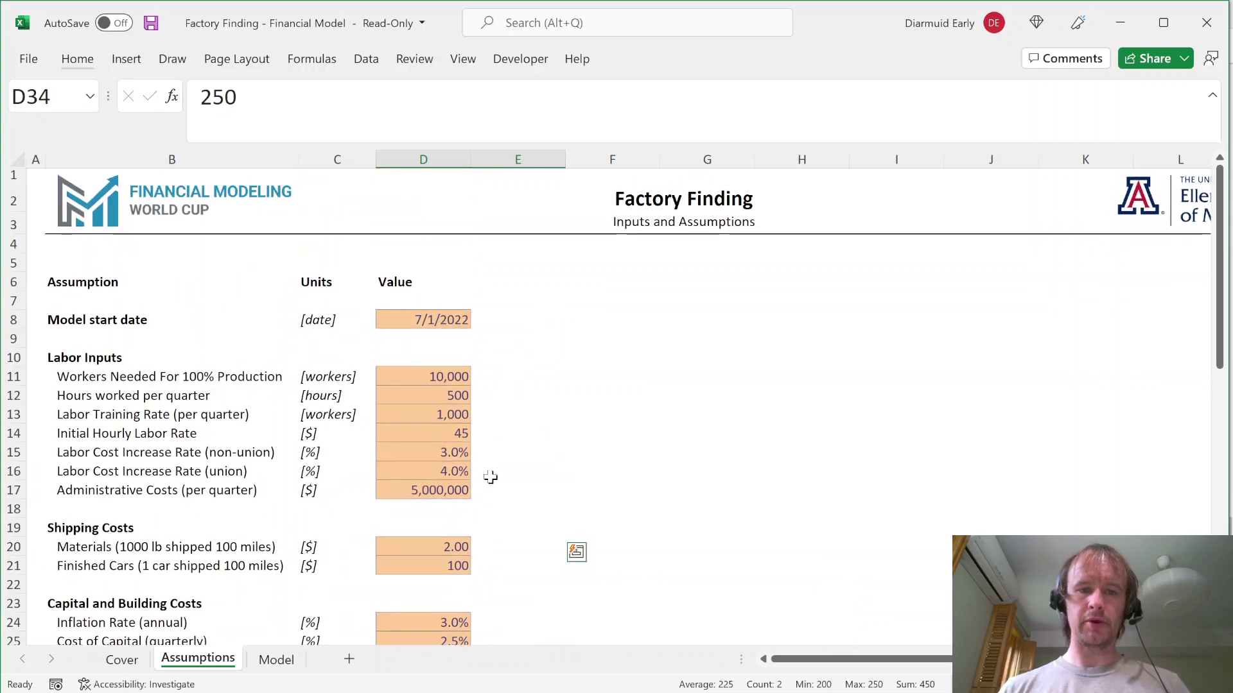
pyautogui.scroll(-5, 490, 472)
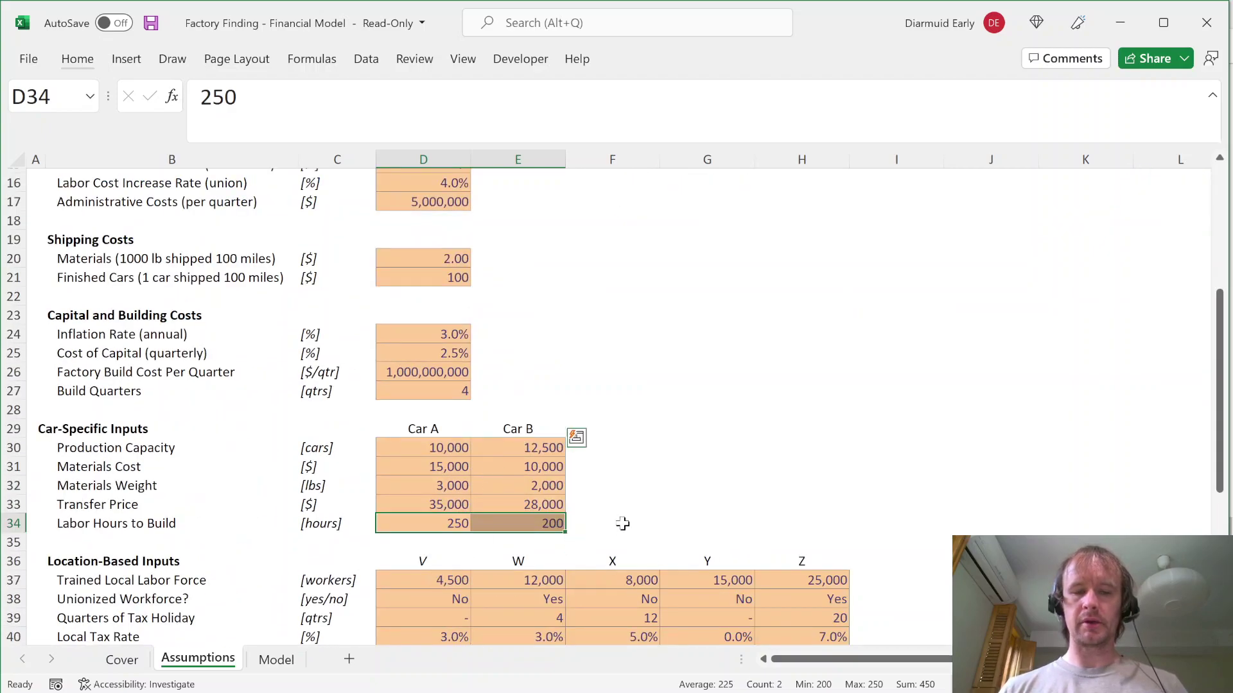
pyautogui.scroll(-3, 622, 523)
pyautogui.click(401, 429)
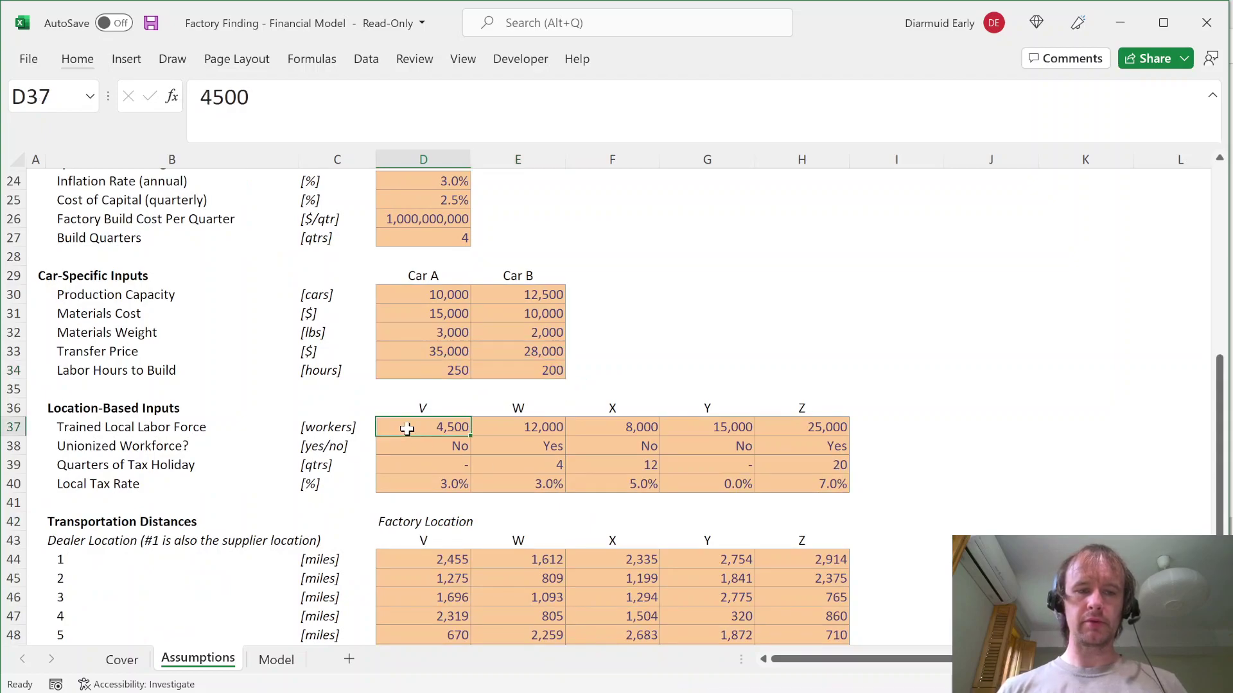
pyautogui.hotkey('ctrl', 'shift', 'Right')
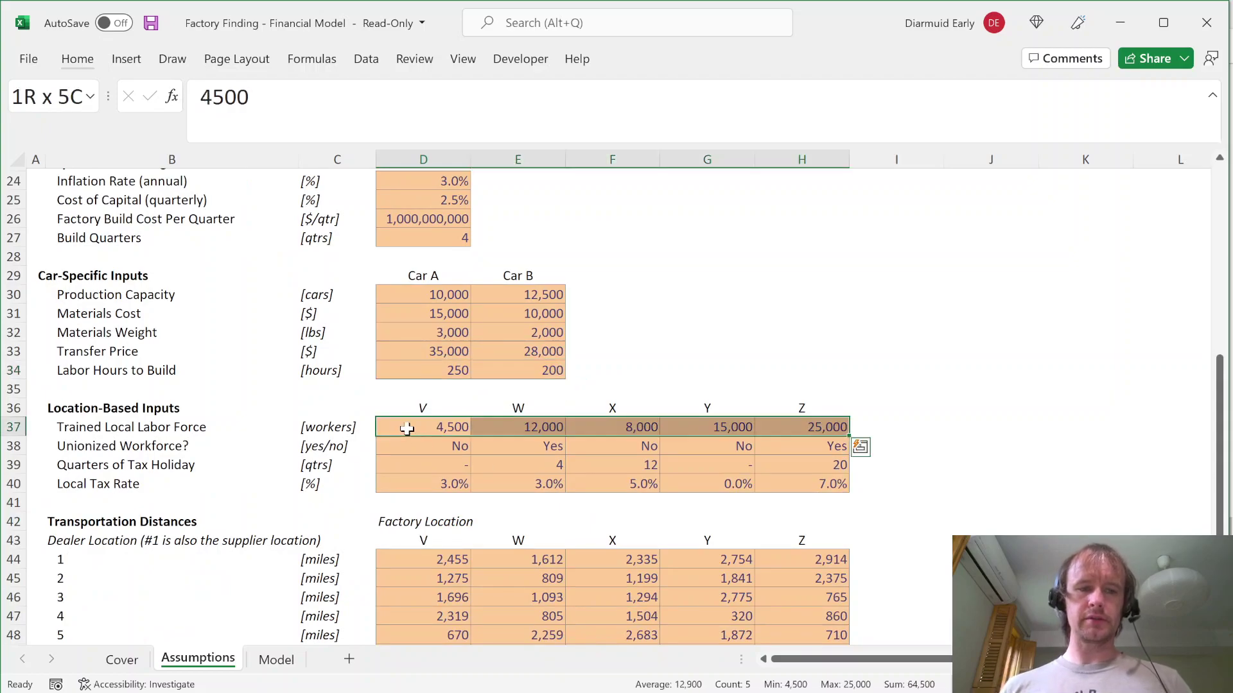
# Step: Insert two blank rows above the Location-Based Inputs heading on the Assumptions sheet
pyautogui.hotkey('ctrl', 'Right')
pyautogui.press('Up')
pyautogui.press('Left')
pyautogui.press('Left')
pyautogui.press('Left')
pyautogui.press('Left')
pyautogui.press('Left')
pyautogui.press('Left')
pyautogui.hotkey('shift', 'Down')
pyautogui.hotkey('alt', 'i')
pyautogui.press('r')
pyautogui.hotkey('shift', 'Up')
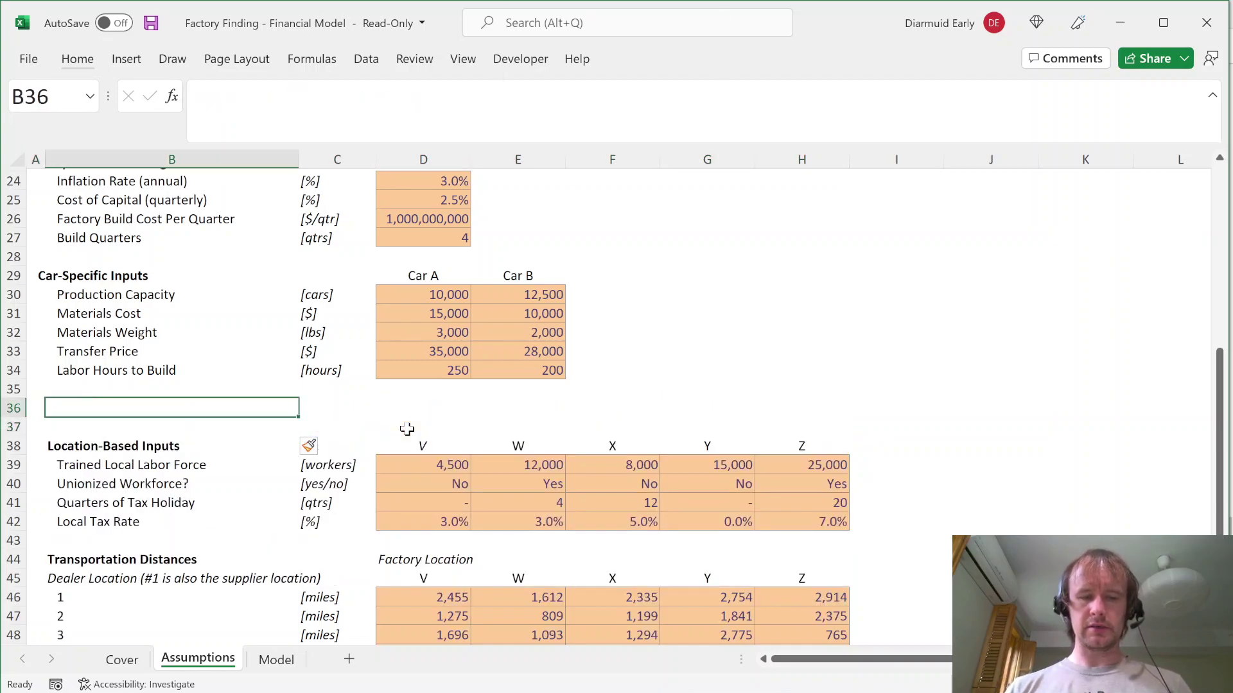
# Step: Enter the label "Location selection" in B36 and give it the format of the Location-Based Inputs heading
pyautogui.write('Location selection')
pyautogui.press('Return')
pyautogui.hotkey('ctrl', 'c')
pyautogui.press('Down')
pyautogui.hotkey('ctrl', 'c')
pyautogui.press('Up')
pyautogui.press('Up')
pyautogui.hotkey('ctrl', 'alt', 'v')
pyautogui.press('t')
pyautogui.press('Return')
# Step: Copy the Car A labor hours cell D34 into D36 to create an input cell for the location selection
pyautogui.press('Right')
pyautogui.press('Right')
pyautogui.press('Down')
pyautogui.press('Up')
pyautogui.press('Up')
pyautogui.press('Up')
pyautogui.hotkey('ctrl', 'c')
pyautogui.press('Down')
pyautogui.press('Down')
pyautogui.hotkey('ctrl', 'v')
# Step: Add list data validation to D36, using the location letters in D38:H38 as the source
pyautogui.hotkey('alt', 'd')
pyautogui.press('l')
pyautogui.hotkey('alt', 'Down')
pyautogui.press('Down')
pyautogui.press('Down')
pyautogui.press('Down')
pyautogui.press('Return')
pyautogui.click(428, 457)
pyautogui.press('Up')
pyautogui.hotkey('shift', 'Right')
pyautogui.hotkey('shift', 'Right')
pyautogui.hotkey('shift', 'Right')
pyautogui.hotkey('shift', 'Right')
pyautogui.press('Return')
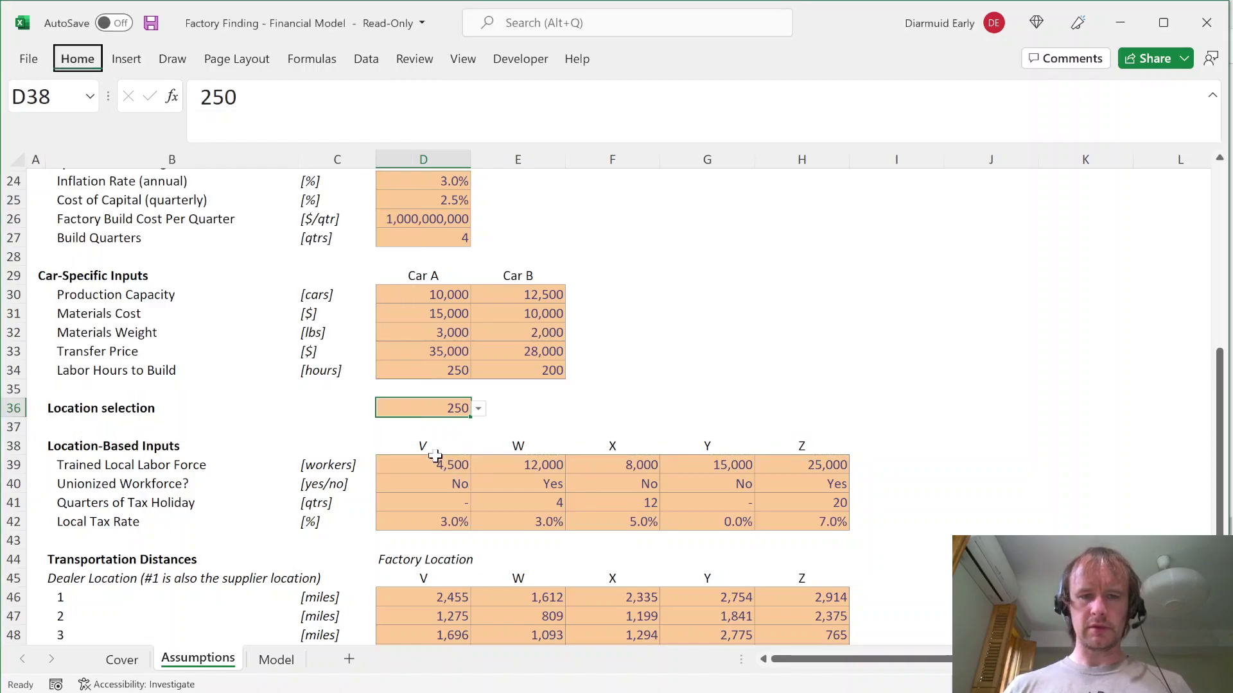
# Step: Choose location V for the location selection in D36
pyautogui.hotkey('alt', 'Down')
pyautogui.press('Up')
pyautogui.press('Up')
pyautogui.press('Up')
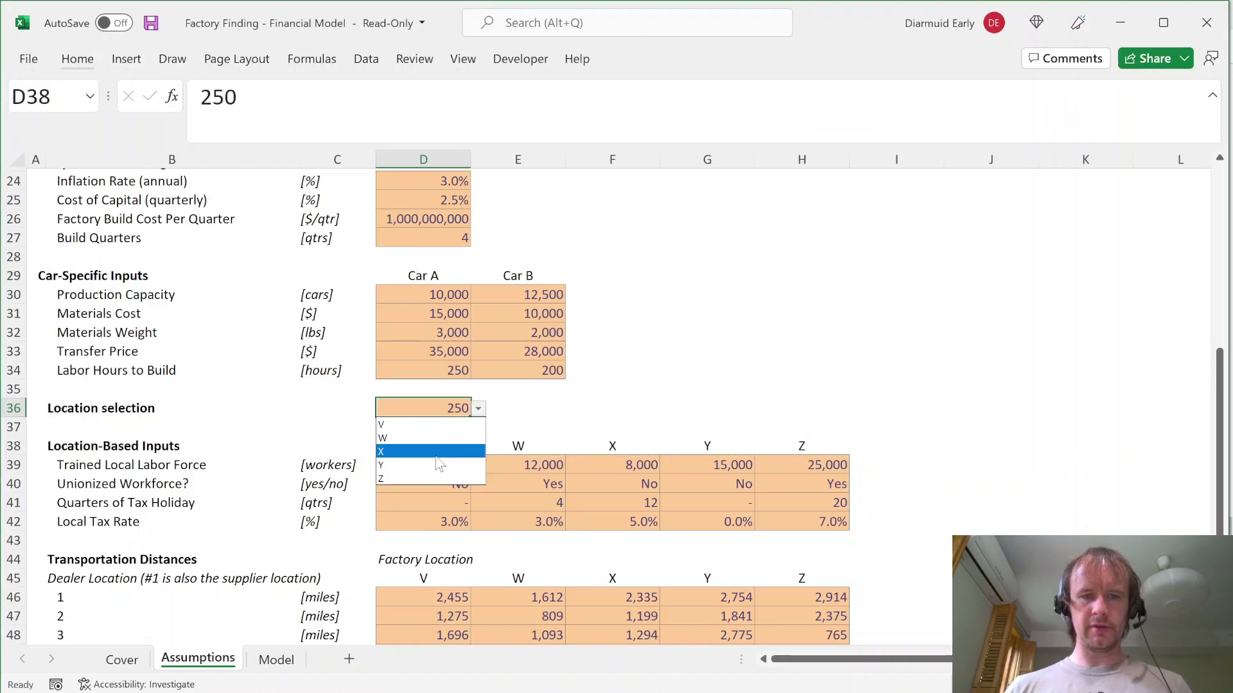
pyautogui.press('Return')
# Step: Add the column header "Active" in I38, beside location Z in the Location-Based Inputs table
pyautogui.press('Return')
pyautogui.press('Down')
pyautogui.press('Right')
pyautogui.hotkey('ctrl', 'Right')
pyautogui.press('Right')
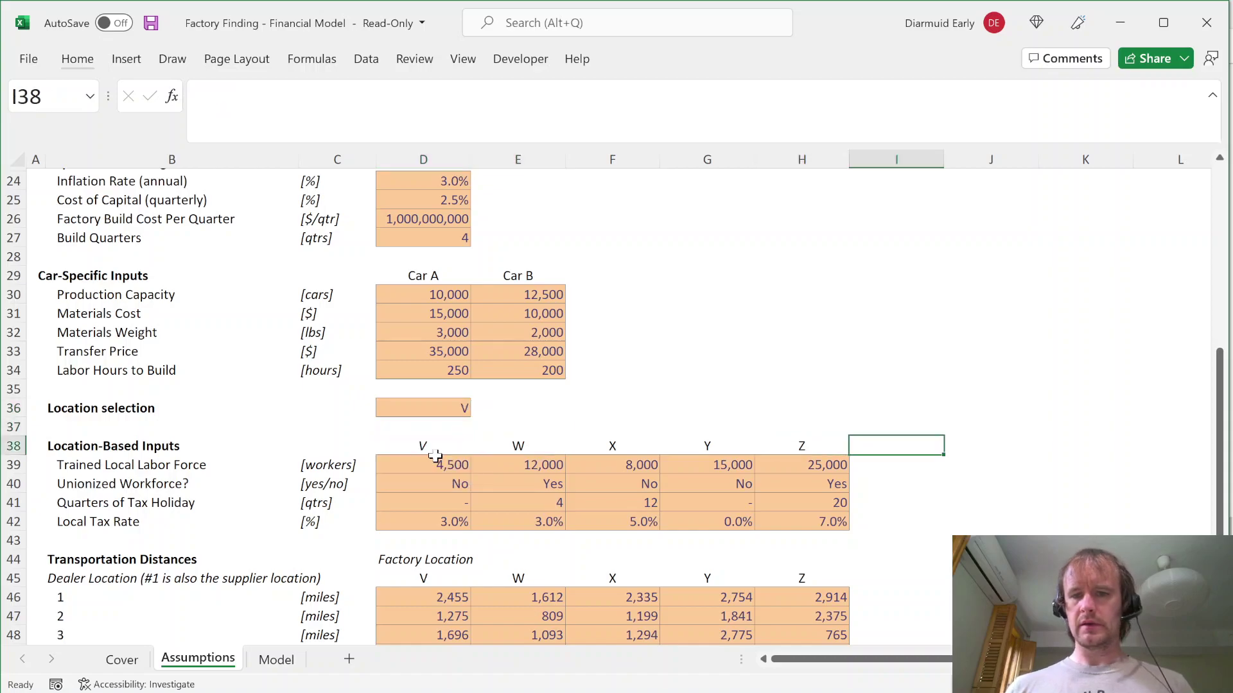
pyautogui.write('Active')
pyautogui.press('Return')
pyautogui.write('=xl')
pyautogui.press('Escape')
# Step: Give I39:I42 the number formats of the location Z inputs in H39:H42, clearing the copied values
pyautogui.press('Left')
pyautogui.hotkey('shift', 'Down')
pyautogui.hotkey('shift', 'Down')
pyautogui.hotkey('shift', 'Down')
pyautogui.hotkey('ctrl', 'c')
pyautogui.press('Right')
pyautogui.hotkey('ctrl', 'alt', 'v')
pyautogui.press('t')
pyautogui.press('u')
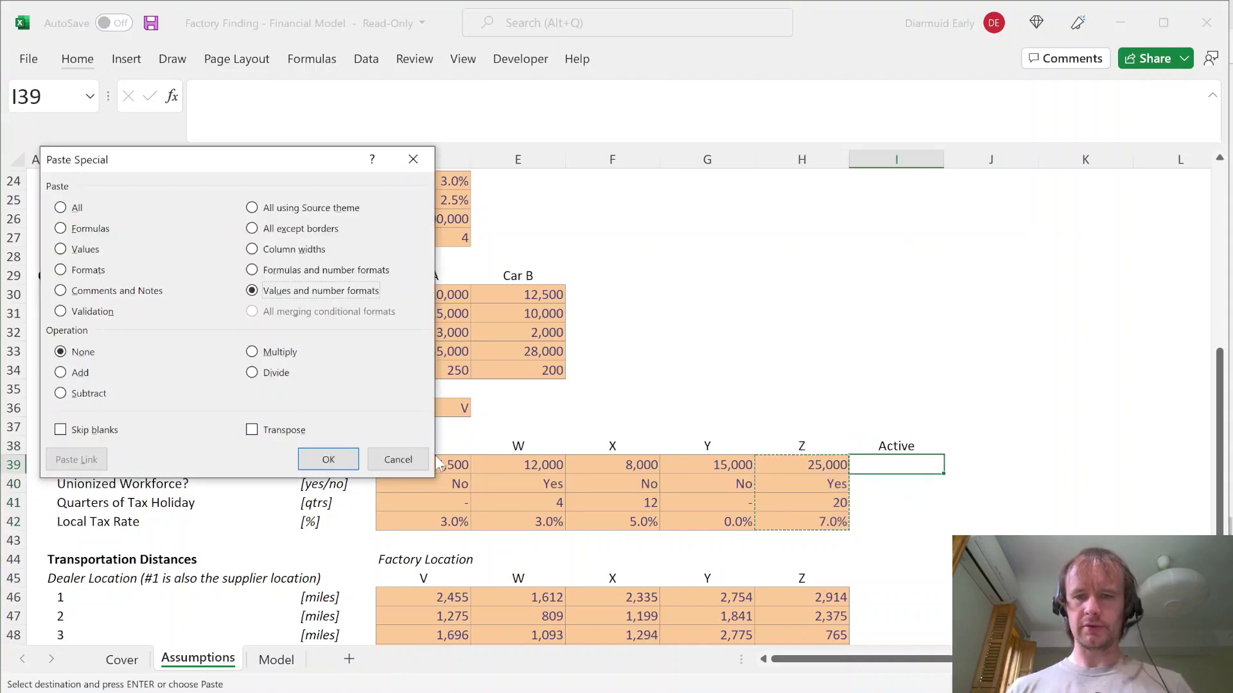
pyautogui.press('Return')
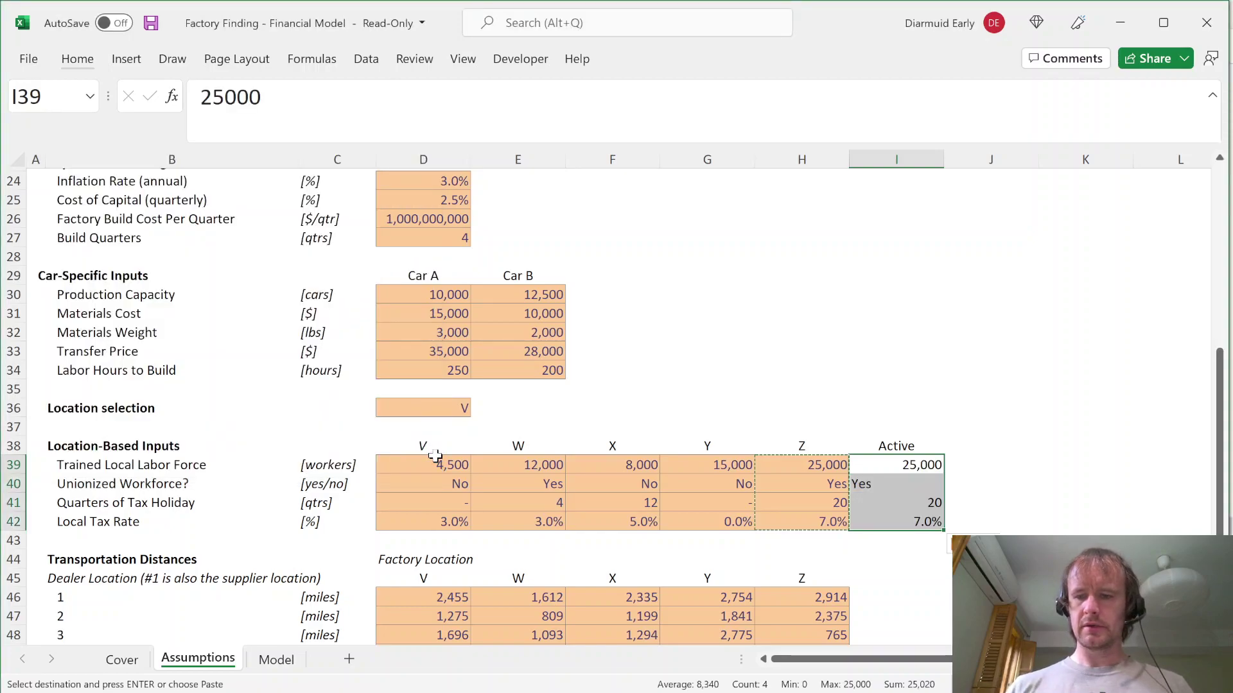
pyautogui.press('Delete')
# Step: Enter =XLOOKUP(D36,D38:H38,D39:H42) in I39 to return all four inputs for the selected location
pyautogui.write('=xl')
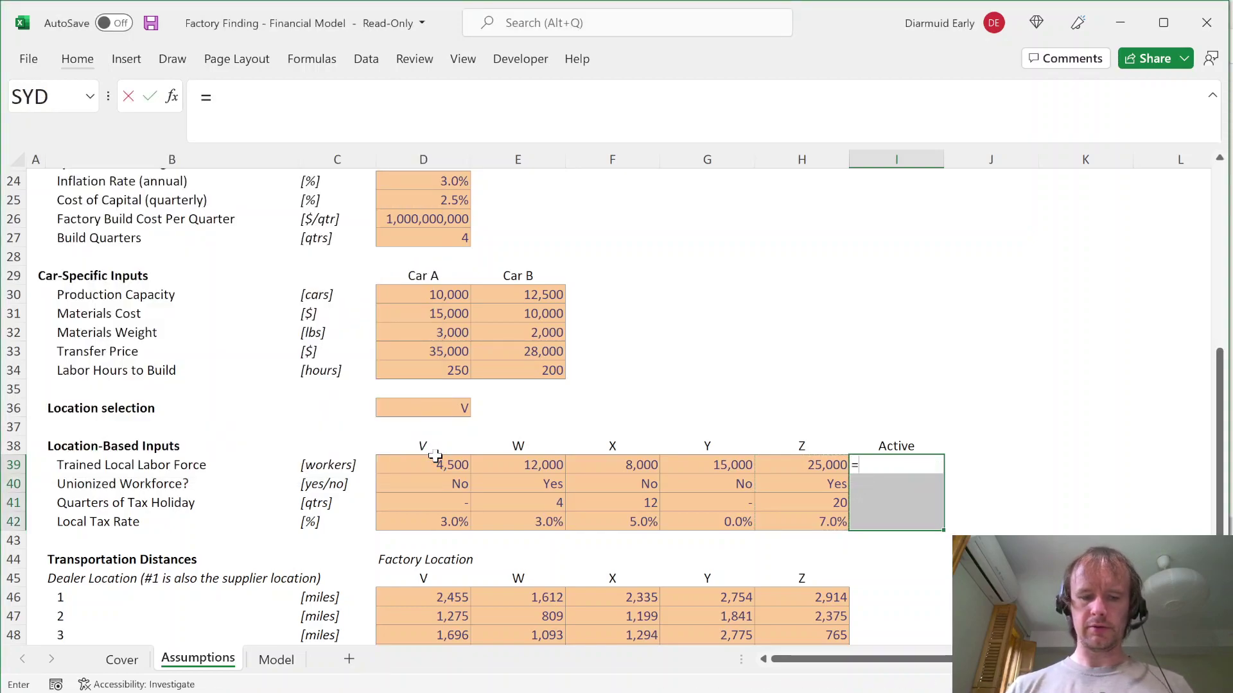
pyautogui.press('Tab')
pyautogui.press('Up')
pyautogui.press('Up')
pyautogui.press('Left')
pyautogui.press('Left')
pyautogui.press('Left')
pyautogui.press('Left')
pyautogui.press('Left')
pyautogui.press('Up')
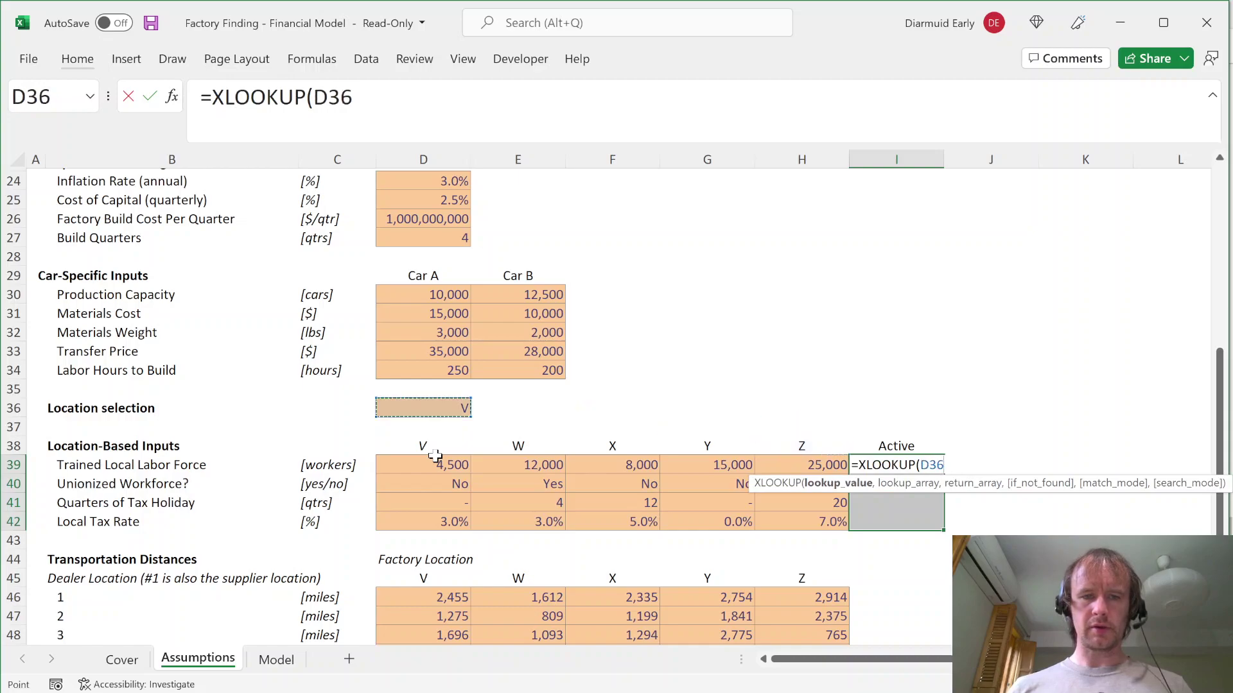
pyautogui.write(',')
pyautogui.press('Up')
pyautogui.press('Left')
pyautogui.keyDown('shift'); pyautogui.click(435, 454); pyautogui.keyUp('shift')
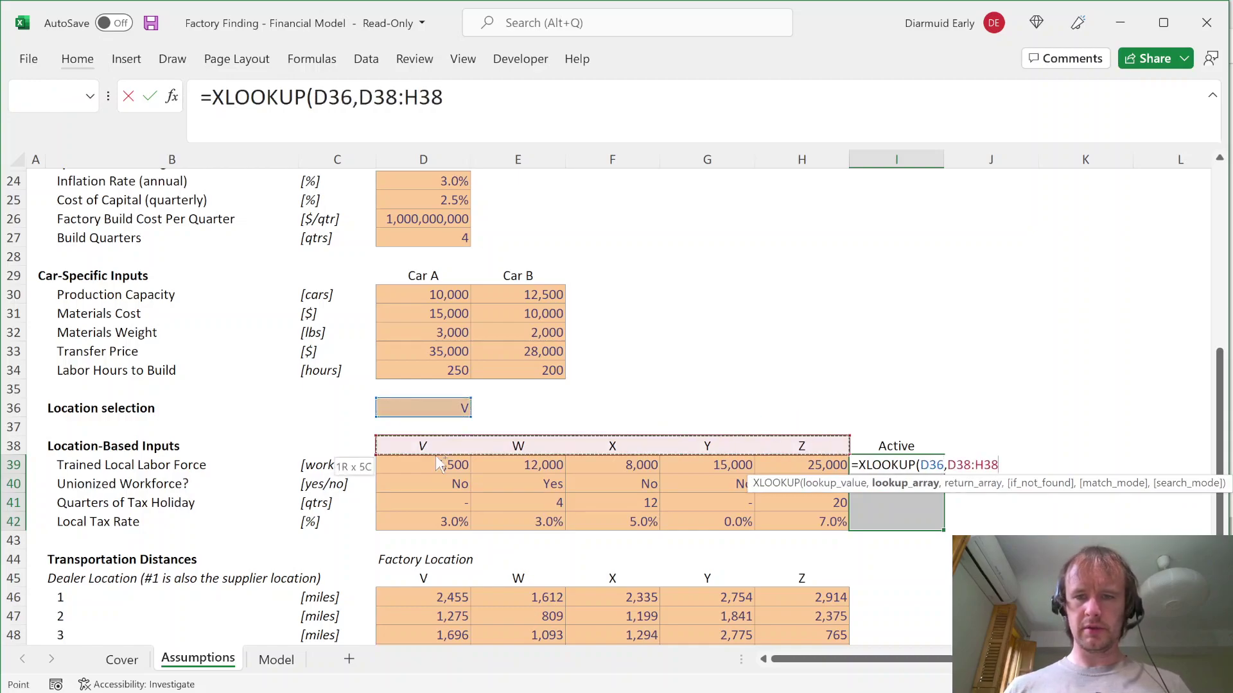
pyautogui.write(',')
pyautogui.press('Left')
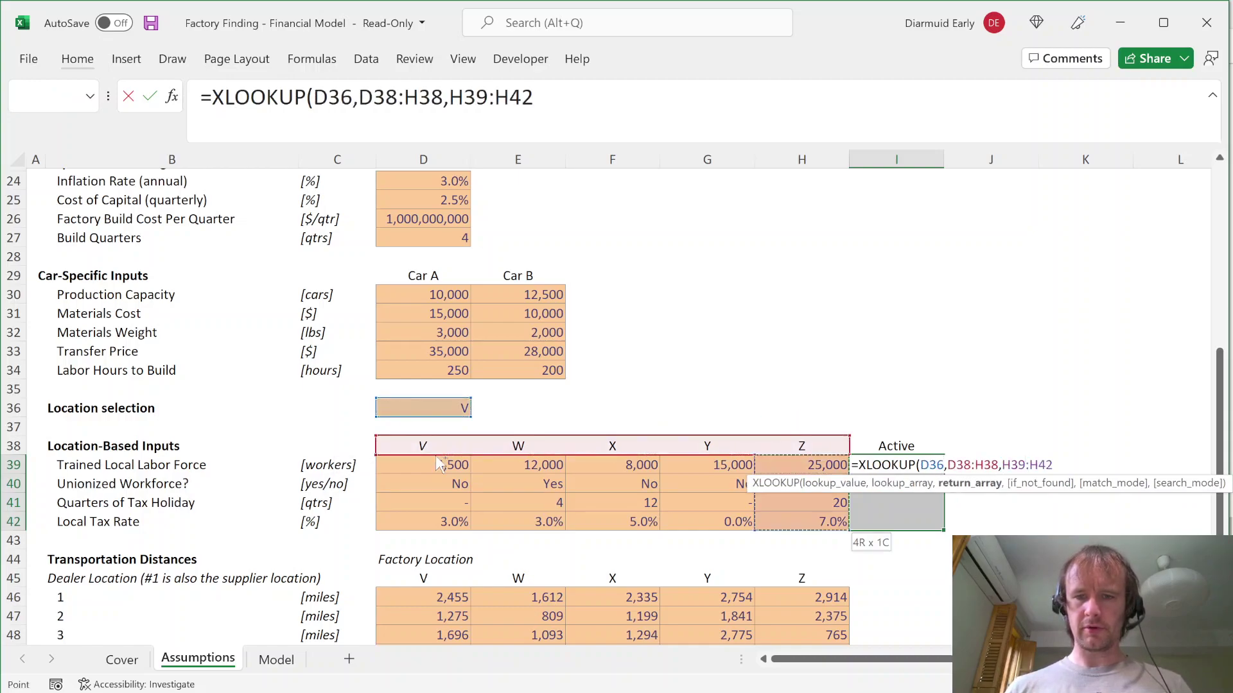
pyautogui.hotkey('ctrl', 'shift', 'Down')
pyautogui.hotkey('ctrl', 'shift', 'Left')
pyautogui.hotkey('shift', 'Right')
pyautogui.hotkey('shift', 'Right')
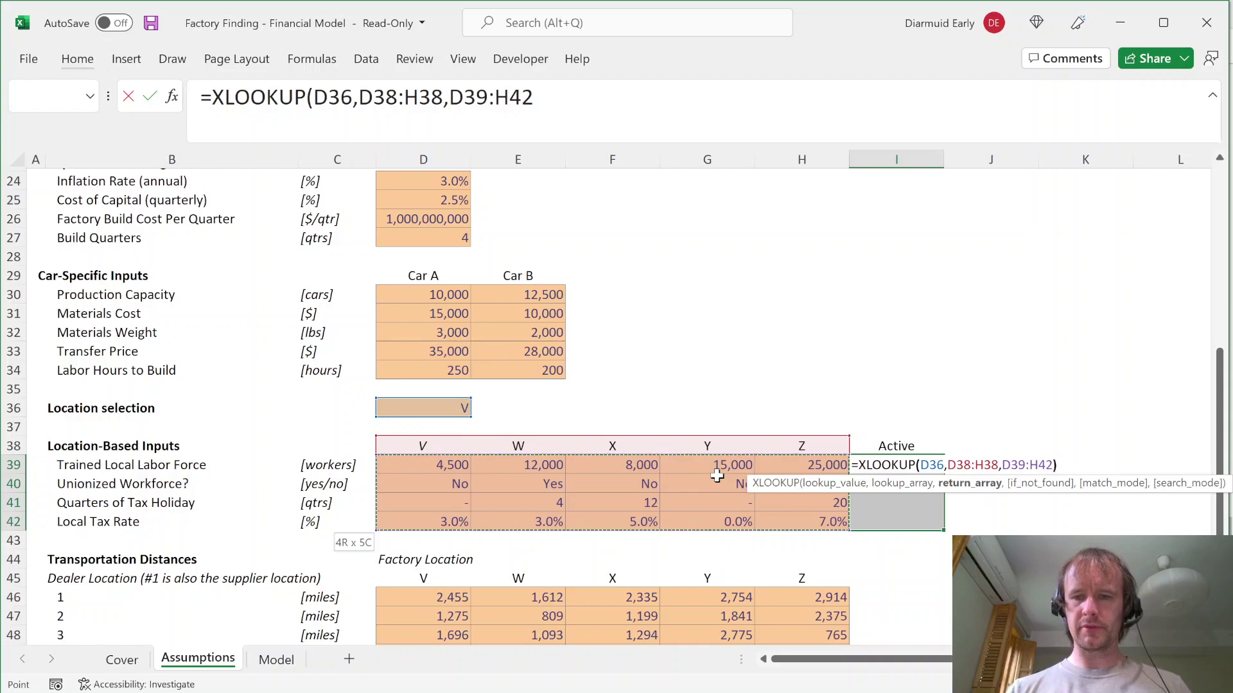
pyautogui.press('Return')
# Step: Right-align the Active results in I39:I42
pyautogui.press('Down')
pyautogui.press('Down')
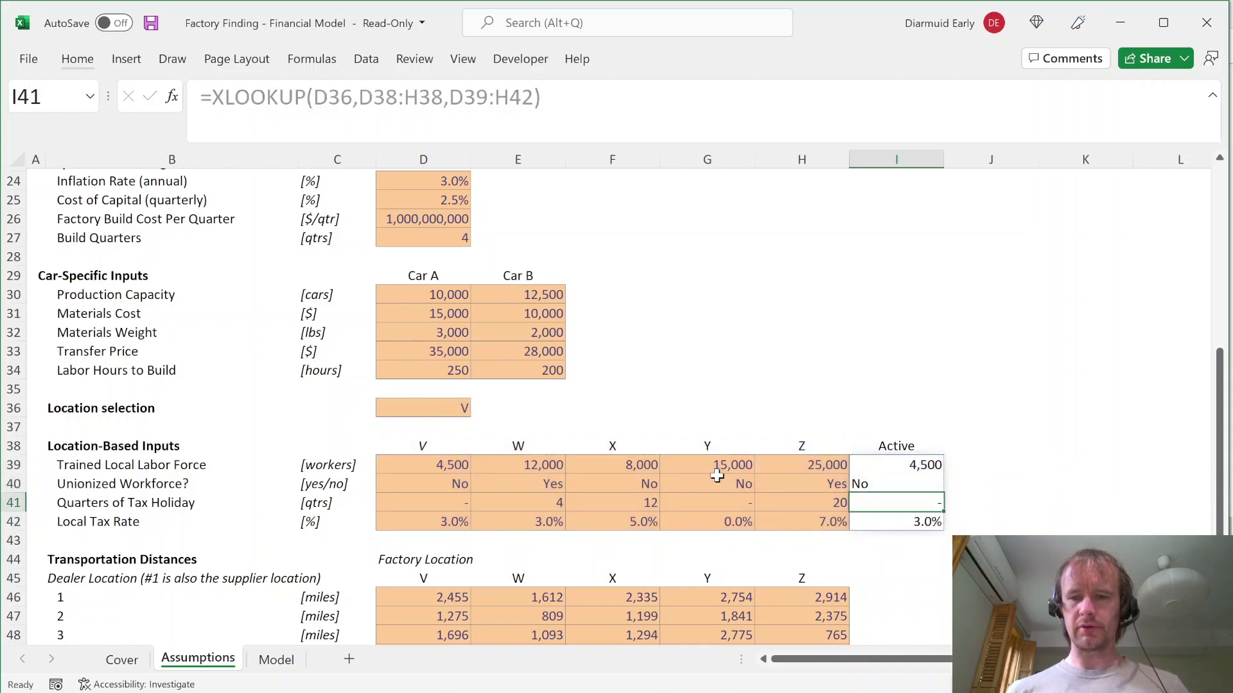
pyautogui.press('Up')
pyautogui.press('Up')
pyautogui.hotkey('ctrl', 'shift', 'Down')
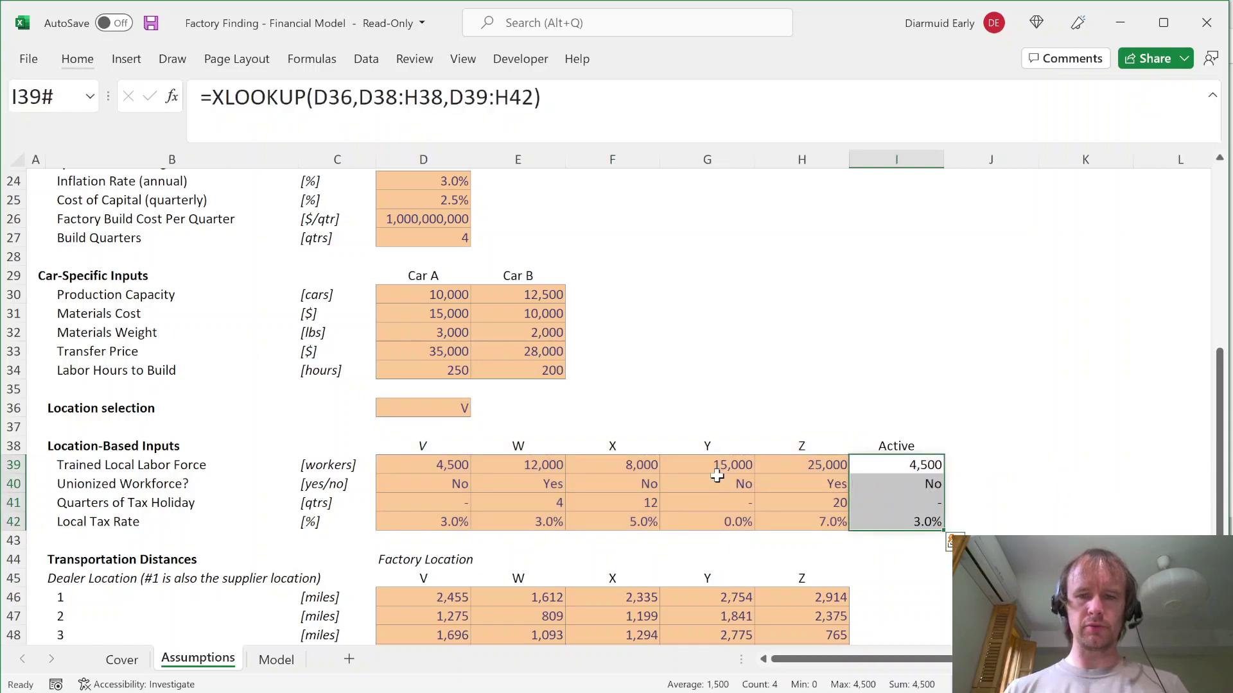
# Step: Add the column header "Active" in I45, beside location Z in the Transportation Distances table
pyautogui.press('Down')
pyautogui.press('Left')
pyautogui.press('Down')
pyautogui.press('Down')
pyautogui.hotkey('ctrl', 'Down')
pyautogui.hotkey('ctrl', 'Down')
pyautogui.hotkey('ctrl', 'Up')
pyautogui.press('Down')
pyautogui.press('Down')
pyautogui.press('Left')
pyautogui.press('Right')
pyautogui.press('Up')
pyautogui.press('Right')
pyautogui.press('Up')
pyautogui.write('Active')
pyautogui.press('Return')
# Step: Enter =XLOOKUP(D36,D45:H45,D46:H55) in I46 to return the selected location's distances to all ten dealers
pyautogui.write('=xl')
pyautogui.press('Tab')
pyautogui.click(451, 269)
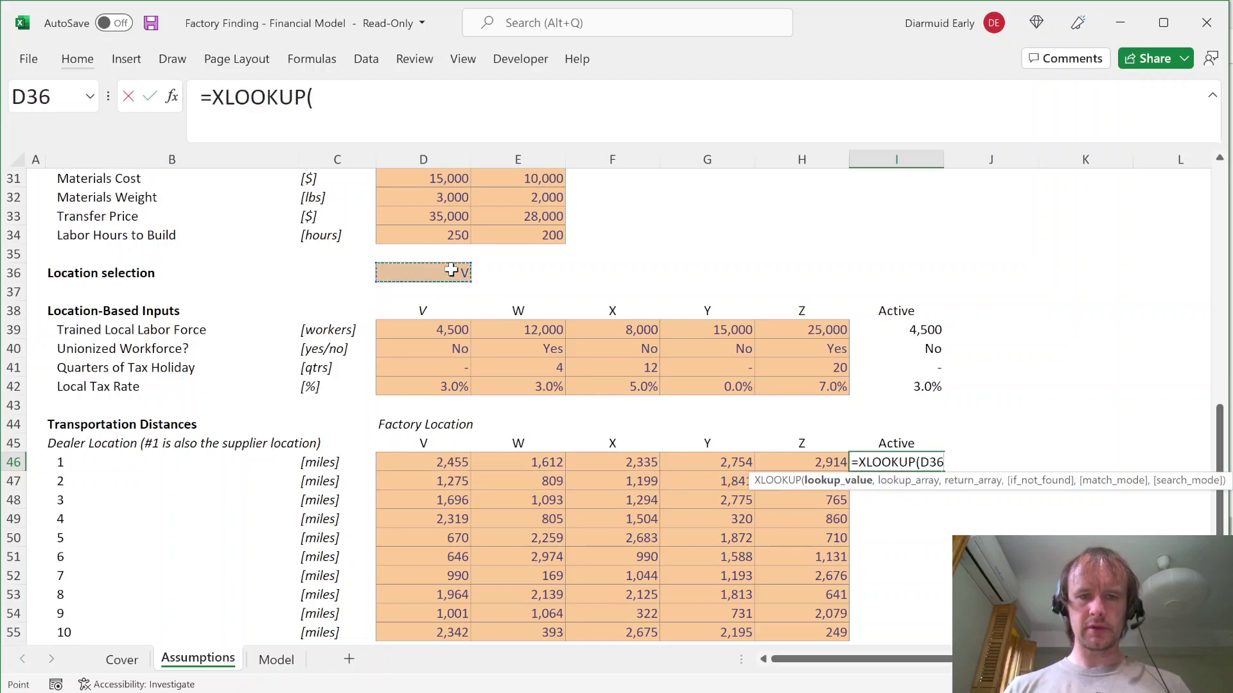
pyautogui.write(',')
pyautogui.press('Left')
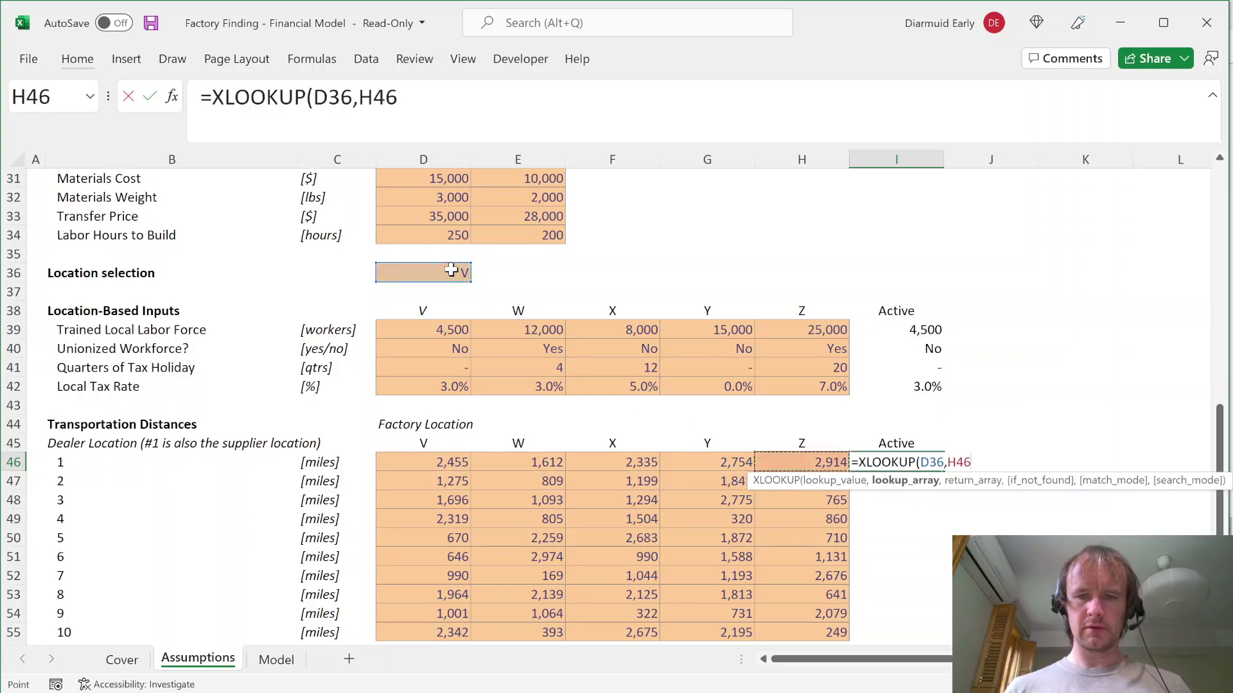
pyautogui.press('Up')
pyautogui.hotkey('ctrl', 'shift', 'Left')
pyautogui.write(',')
pyautogui.press('Left')
pyautogui.hotkey('ctrl', 'shift', 'Down')
pyautogui.hotkey('ctrl', 'shift', 'Left')
pyautogui.write(')')
pyautogui.press('Return')
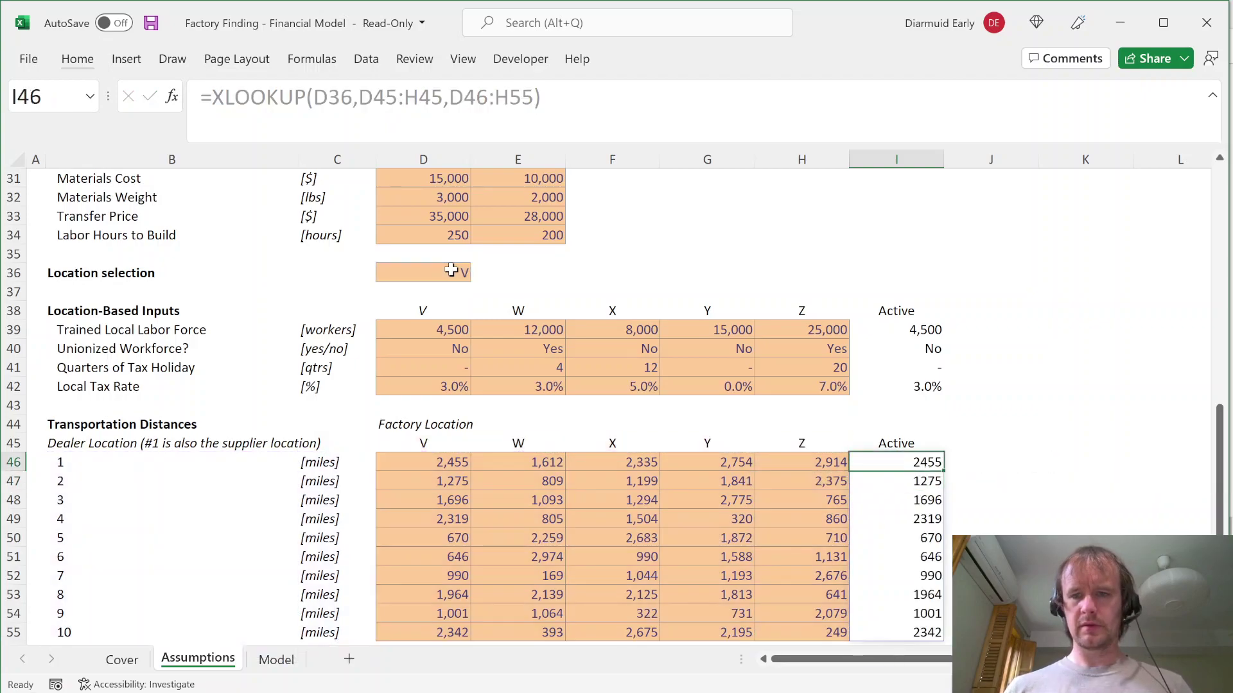
# Step: Copy the value and number format of H46 into the spare cell J46
pyautogui.press('Up')
pyautogui.press('Left')
pyautogui.hotkey('ctrl', 'c')
pyautogui.press('Right')
pyautogui.press('Right')
pyautogui.hotkey('ctrl', 'alt', 'v')
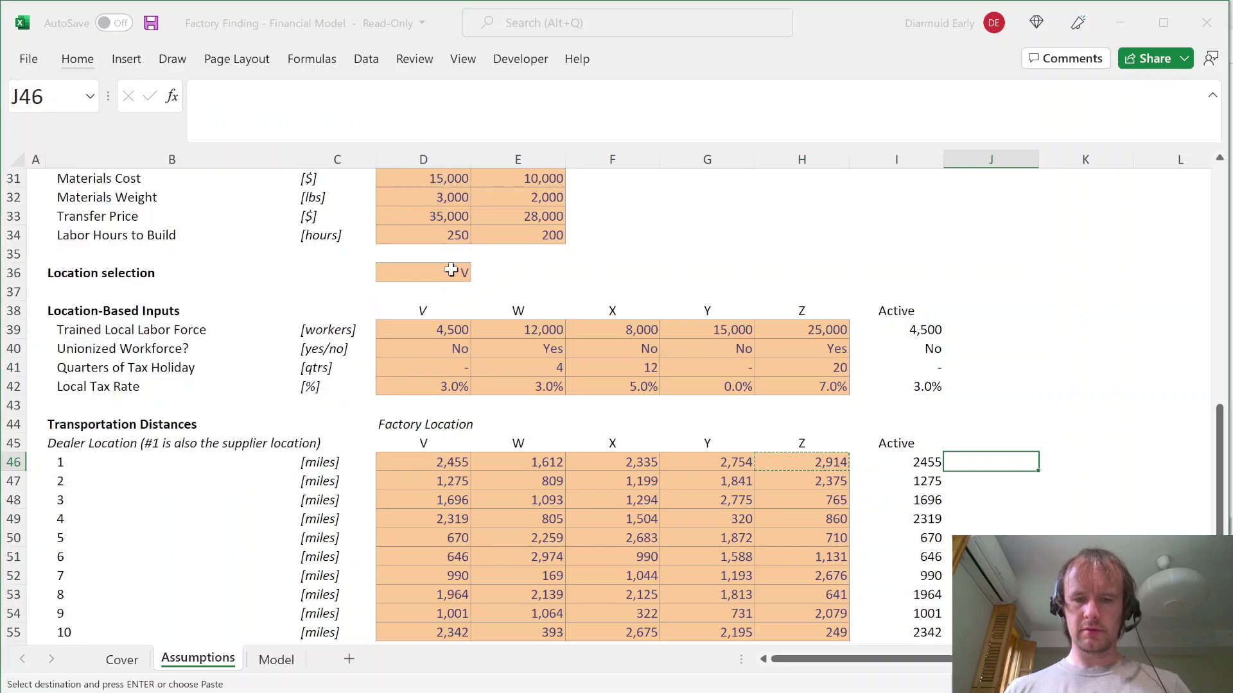
pyautogui.press('Return')
# Step: Apply J46's format to the active distances in I46:I55, then clear the helper cell J46
pyautogui.hotkey('ctrl', 'c')
pyautogui.press('Left')
pyautogui.hotkey('ctrl', 'shift', 'Down')
pyautogui.hotkey('ctrl', 'alt', 'v')
pyautogui.press('t')
pyautogui.press('Return')
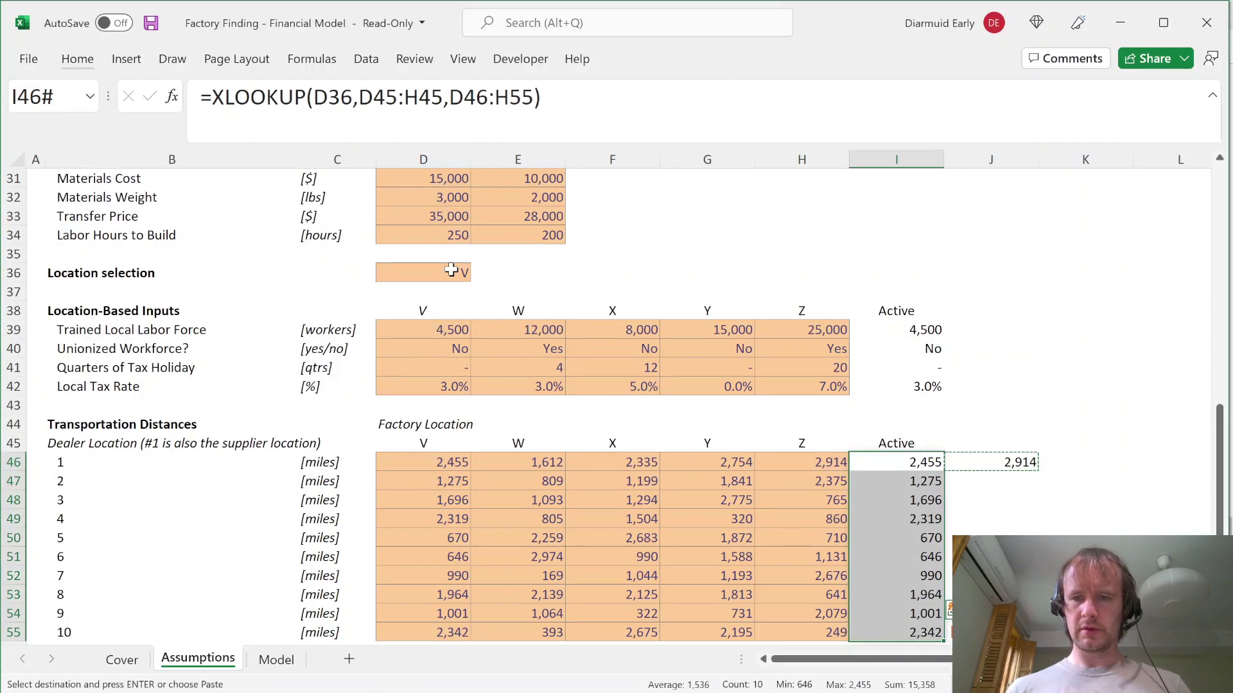
pyautogui.press('Right')
pyautogui.press('Escape')
pyautogui.press('Delete')
# Step: Compare the trained local labor force in D39:H39 with the workers needed for 100% production in D11
pyautogui.press('Left')
pyautogui.hotkey('ctrl', 'Down')
pyautogui.hotkey('ctrl', 'Up')
pyautogui.hotkey('ctrl', 'Up')
pyautogui.hotkey('ctrl', 'Up')
pyautogui.press('Down')
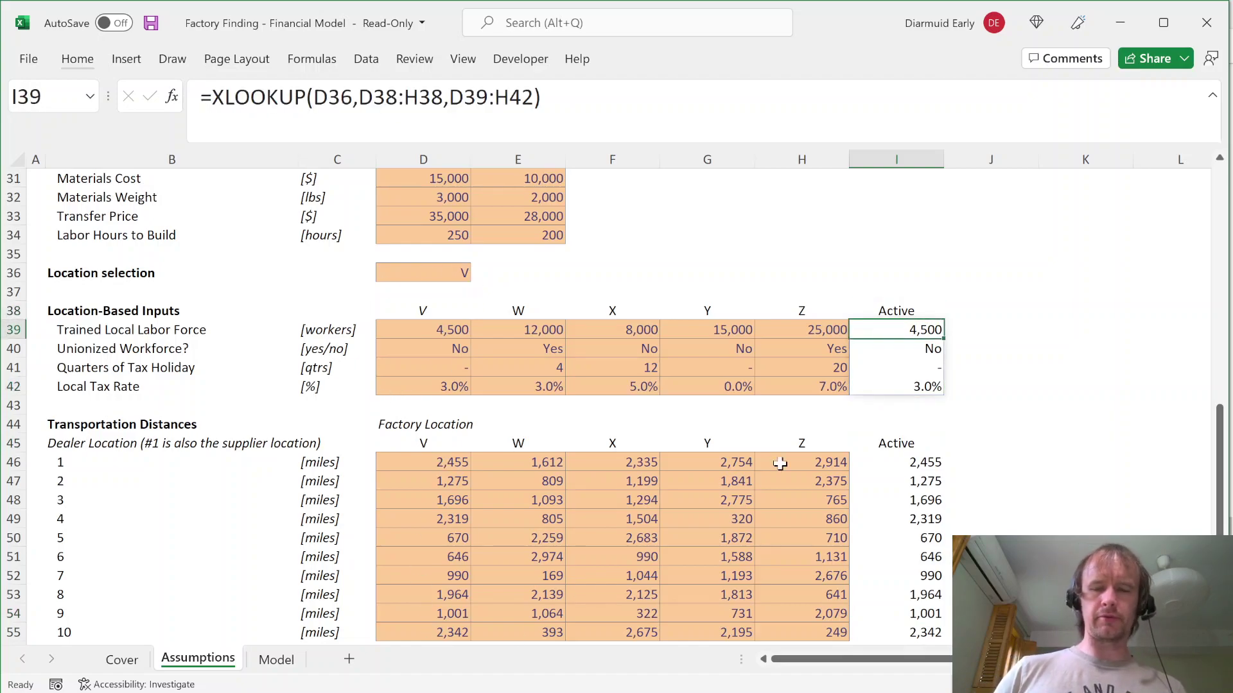
pyautogui.hotkey('shift', 'space')
pyautogui.click(426, 330)
pyautogui.hotkey('shift', 'Right')
pyautogui.hotkey('shift', 'Right')
pyautogui.hotkey('shift', 'Right')
pyautogui.hotkey('shift', 'Right')
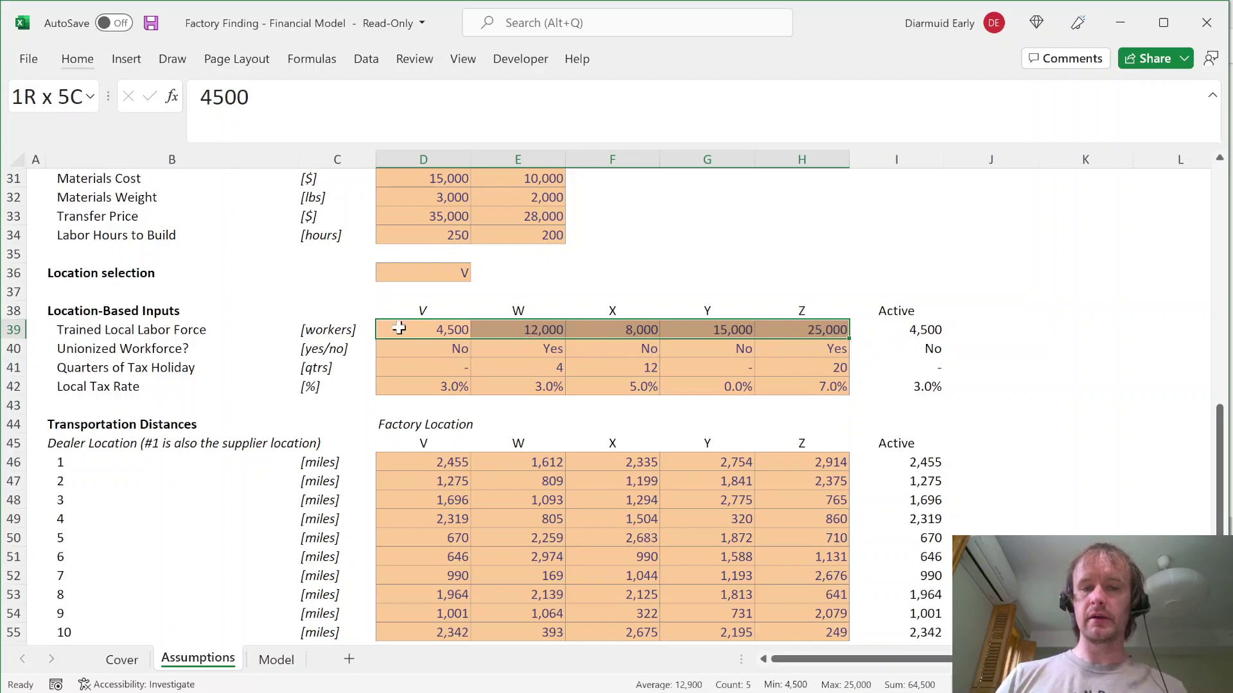
pyautogui.scroll(3, 688, 278)
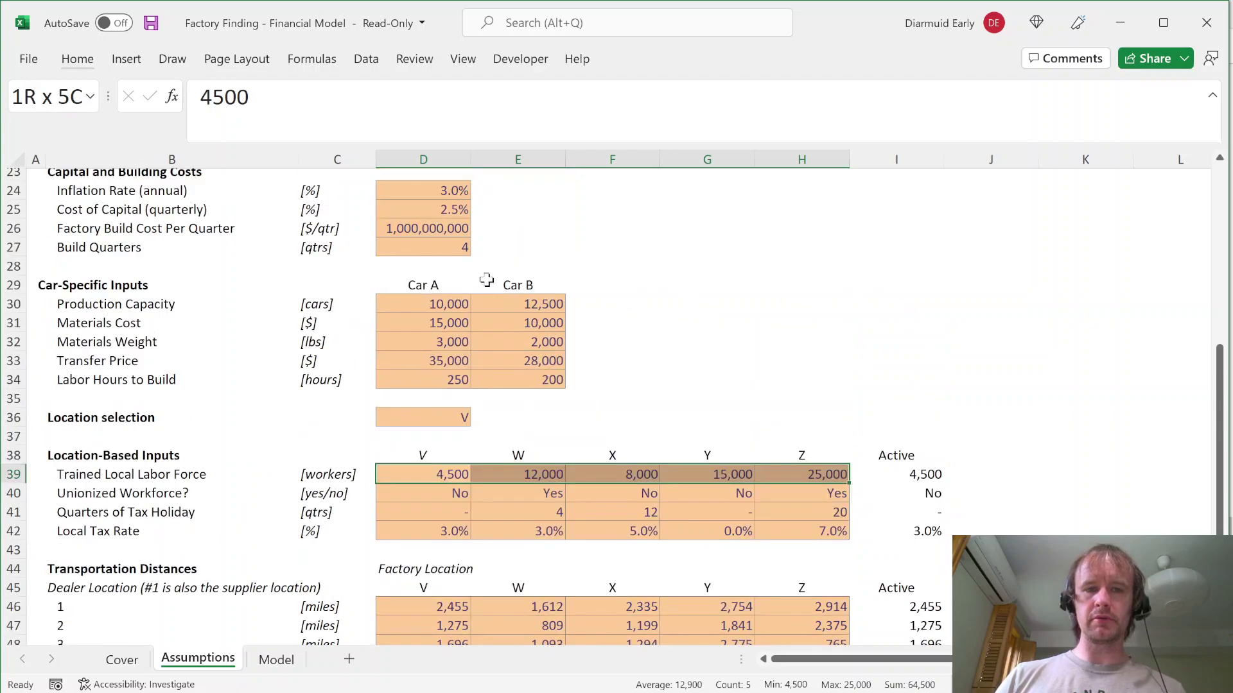
pyautogui.scroll(5, 487, 280)
pyautogui.click(429, 235)
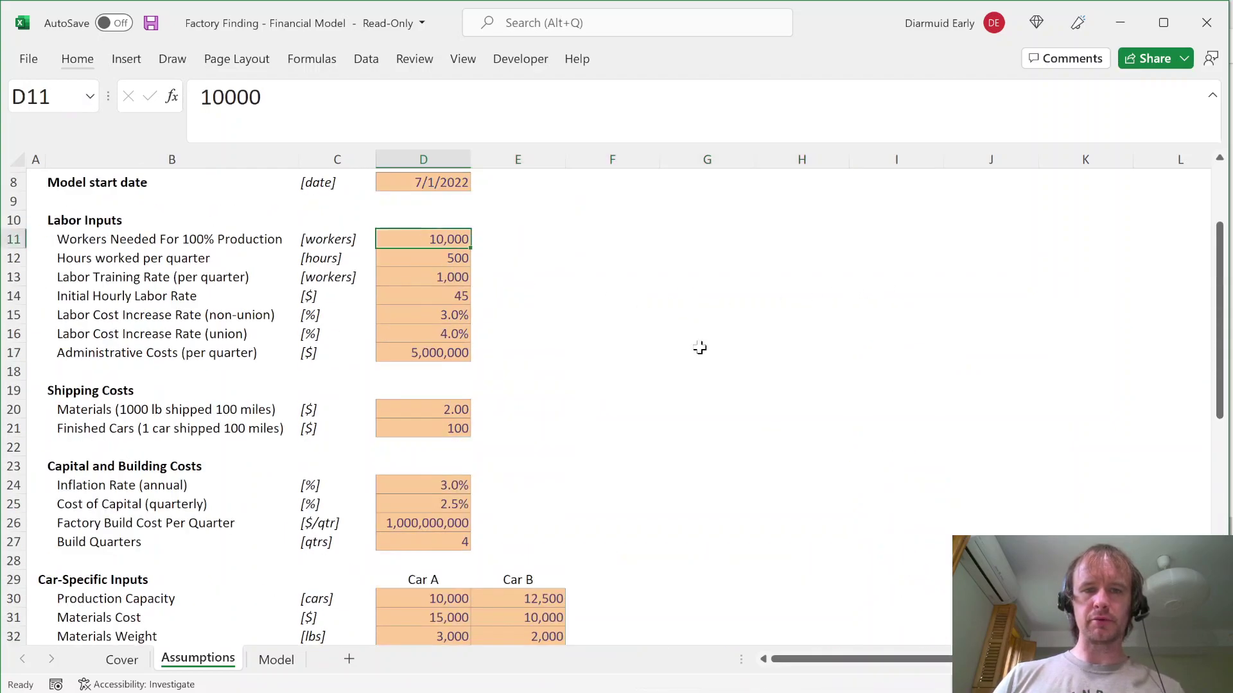
# Step: Review the trained local labor force of each location against the quarterly labor training rate in D13
pyautogui.scroll(-6, 712, 367)
pyautogui.click(448, 411)
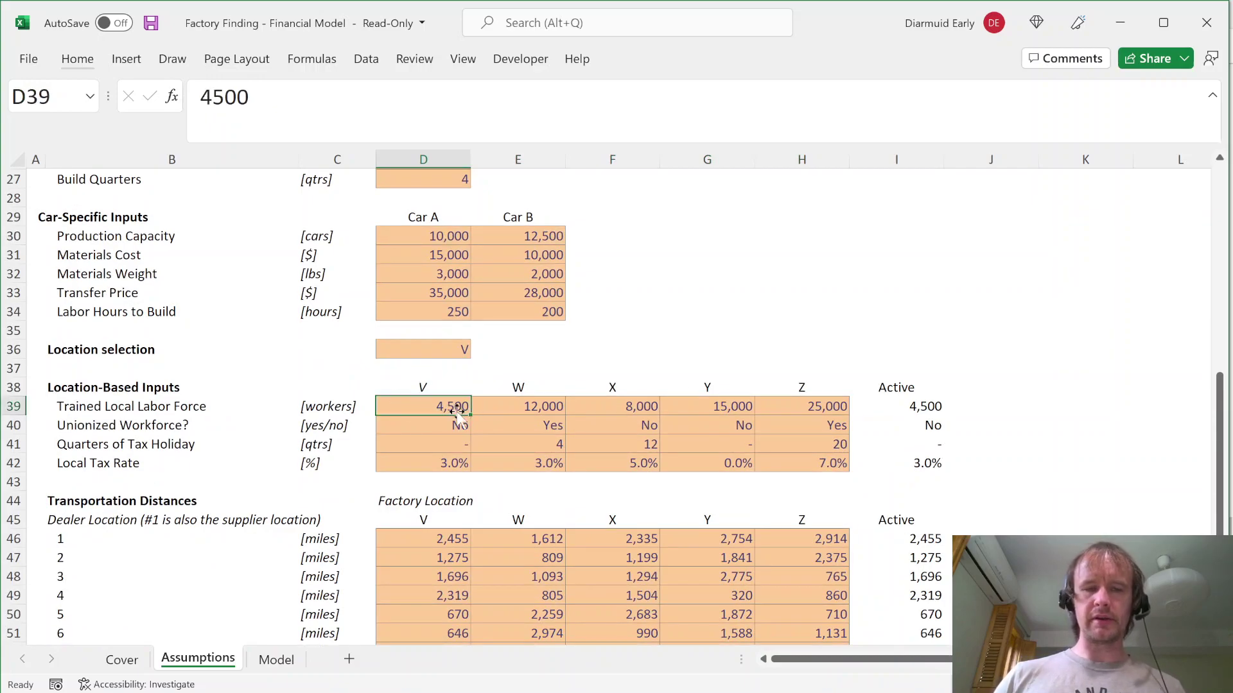
pyautogui.press('Right')
pyautogui.press('Left')
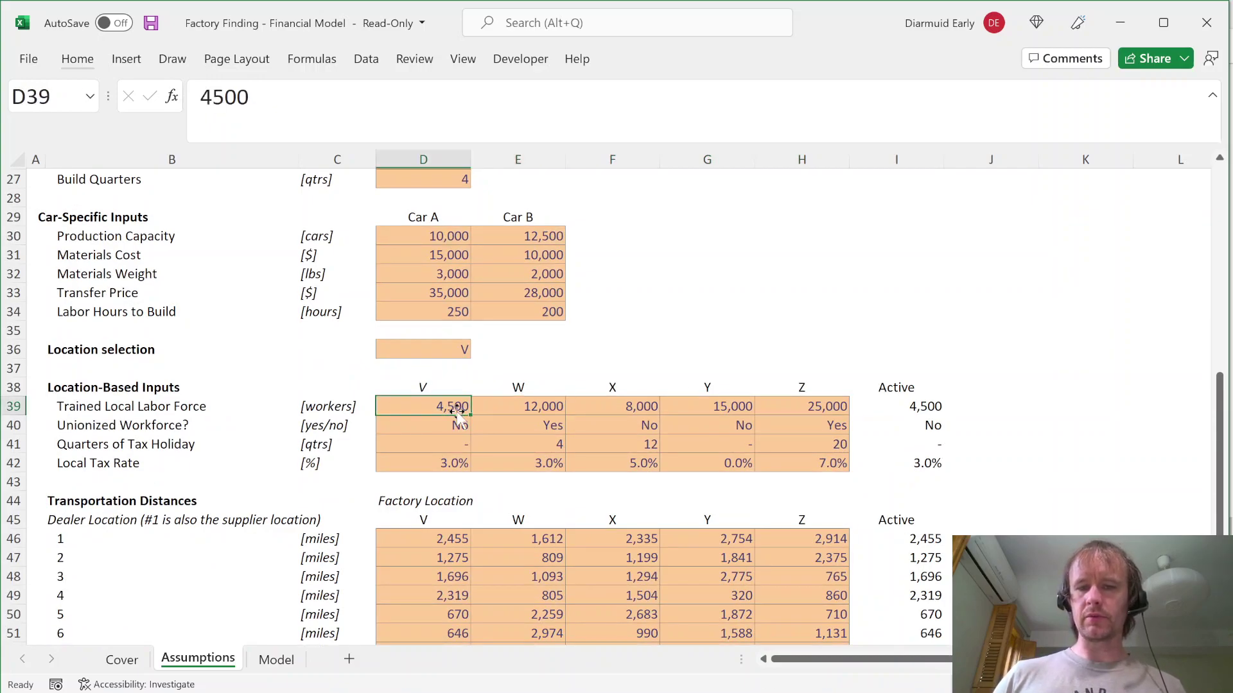
pyautogui.hotkey('shift', 'Right')
pyautogui.hotkey('shift', 'Right')
pyautogui.hotkey('shift', 'Right')
pyautogui.hotkey('shift', 'Right')
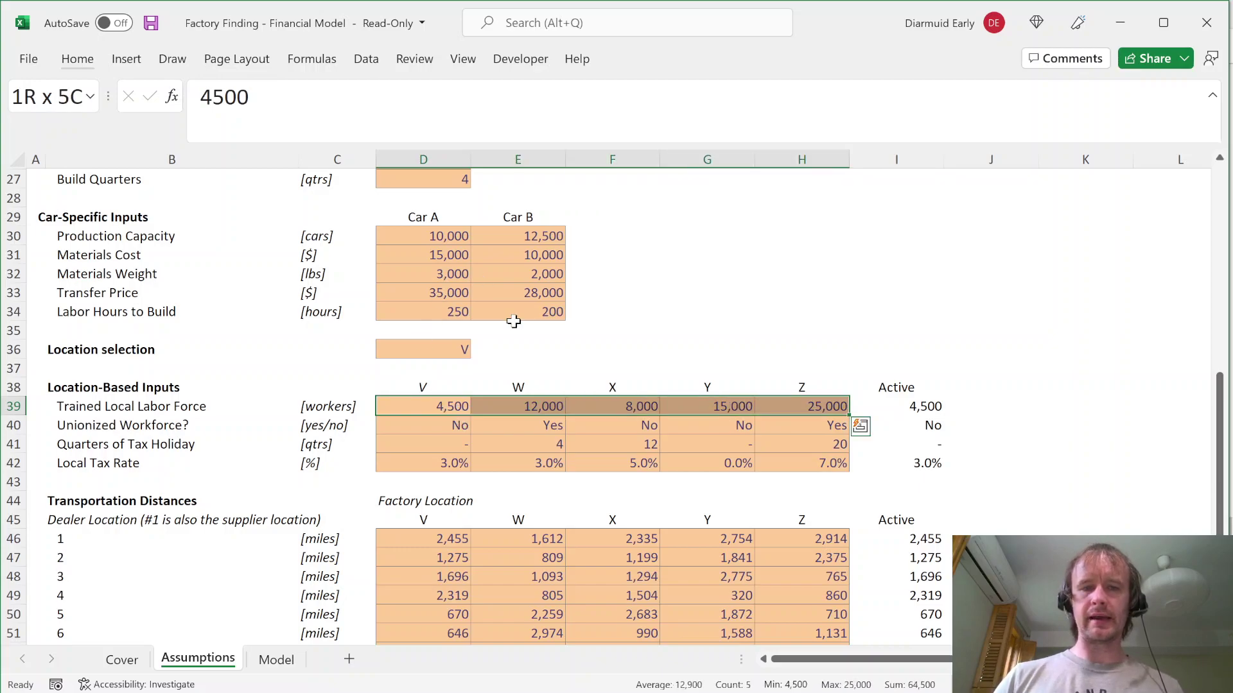
pyautogui.scroll(7, 511, 323)
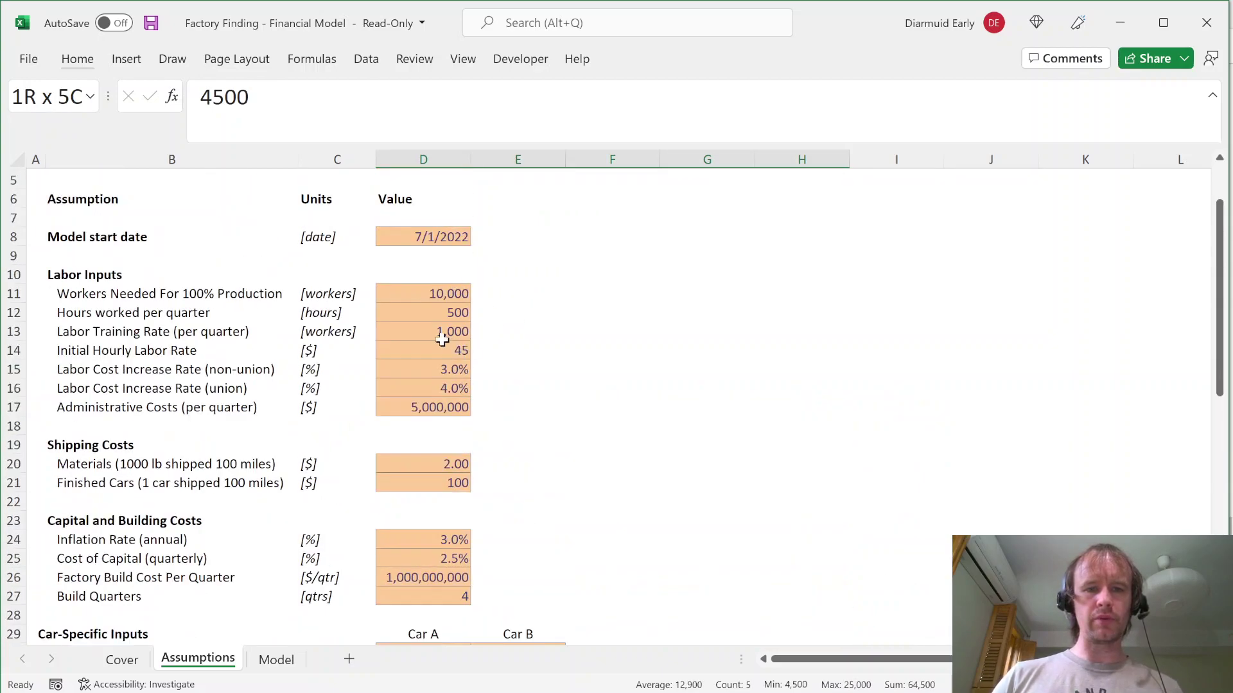
pyautogui.click(441, 332)
pyautogui.scroll(-7, 664, 519)
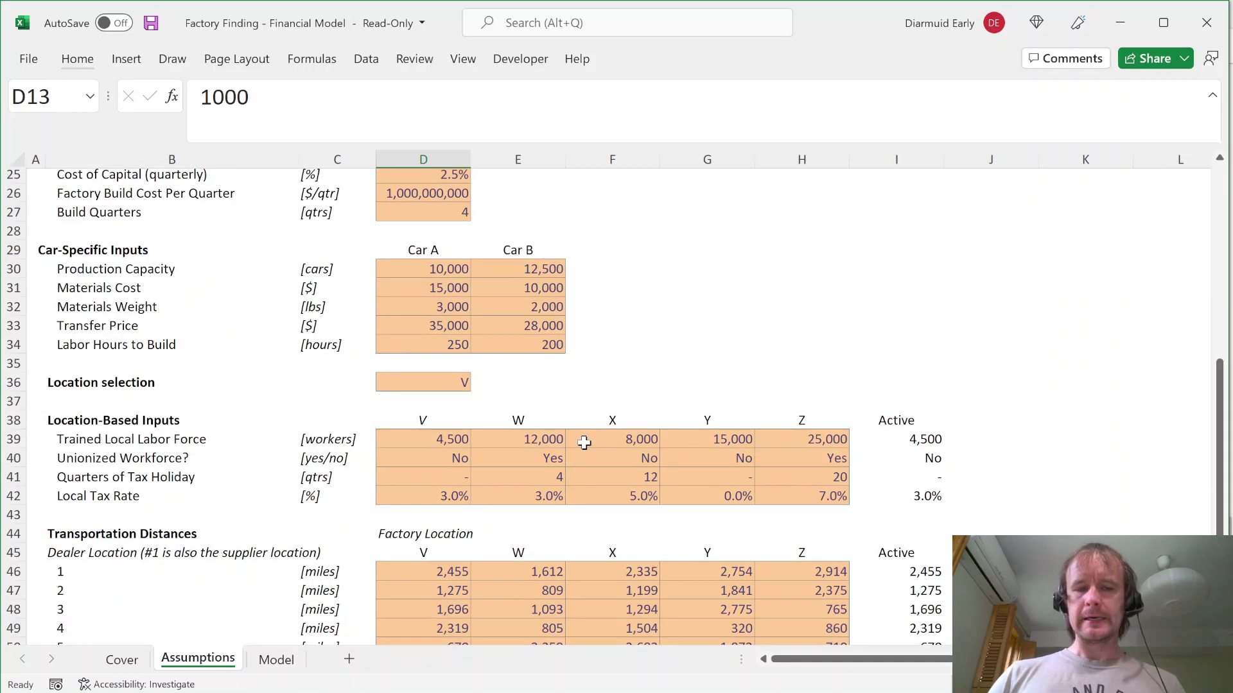
pyautogui.click(417, 442)
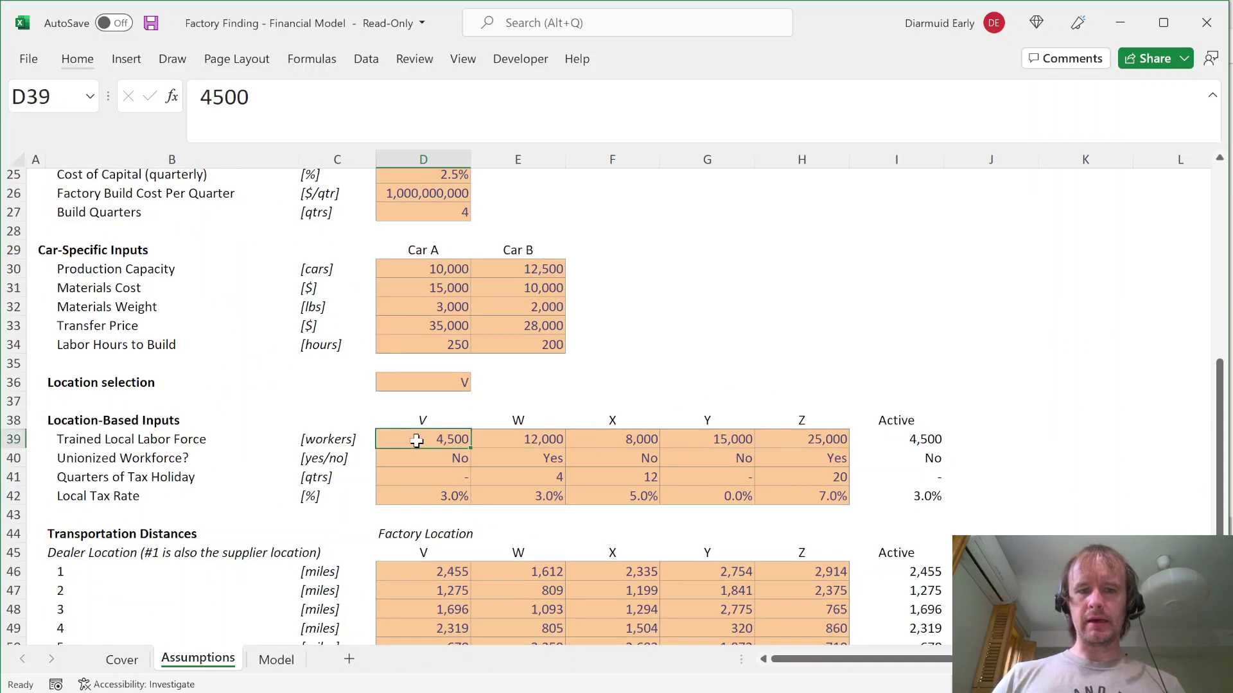
# Step: Switch to the Factory Finding case materials PDF in Edge and search it for "train"
pyautogui.hotkey('alt', 'Tab')
pyautogui.scroll(10, 609, 386)
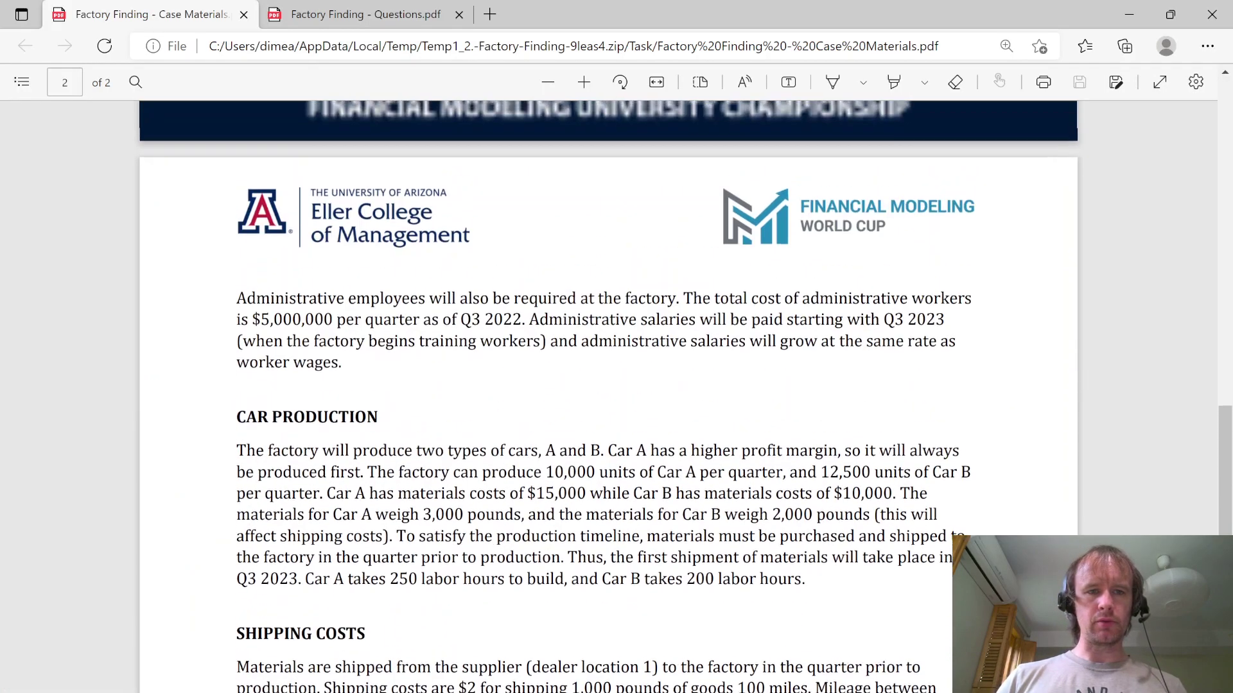
pyautogui.scroll(4, 609, 386)
pyautogui.scroll(-3, 609, 385)
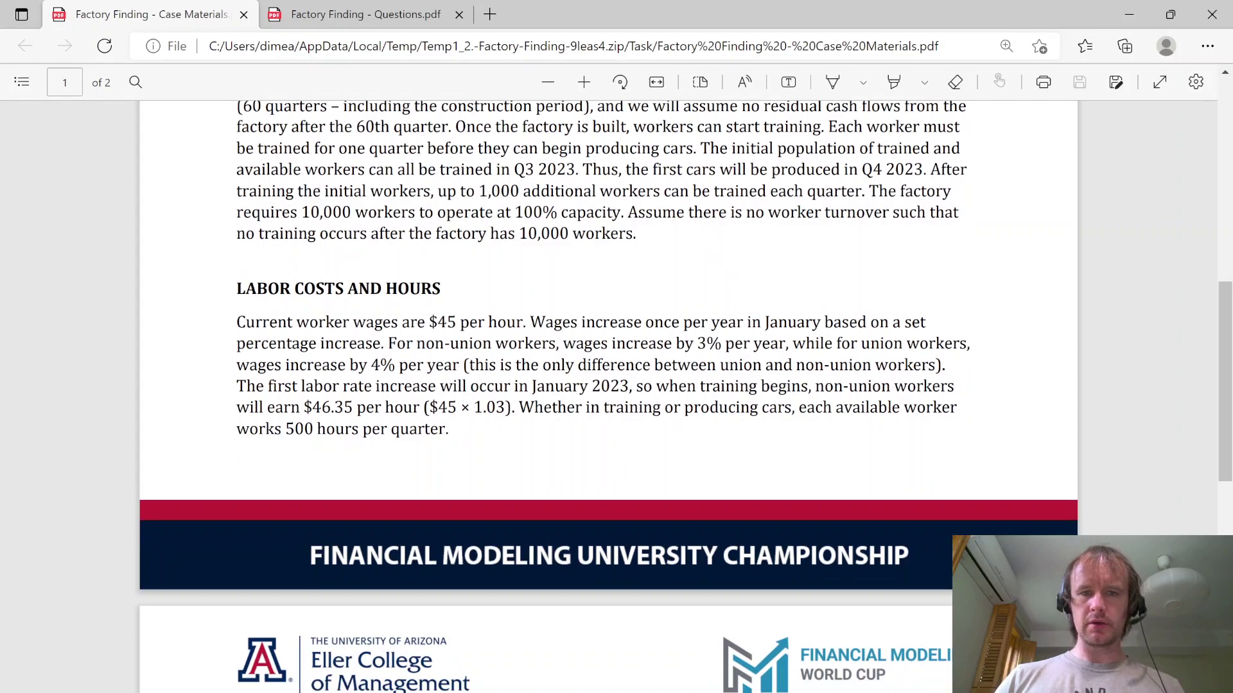
pyautogui.hotkey('ctrl', 'f')
pyautogui.write('train')
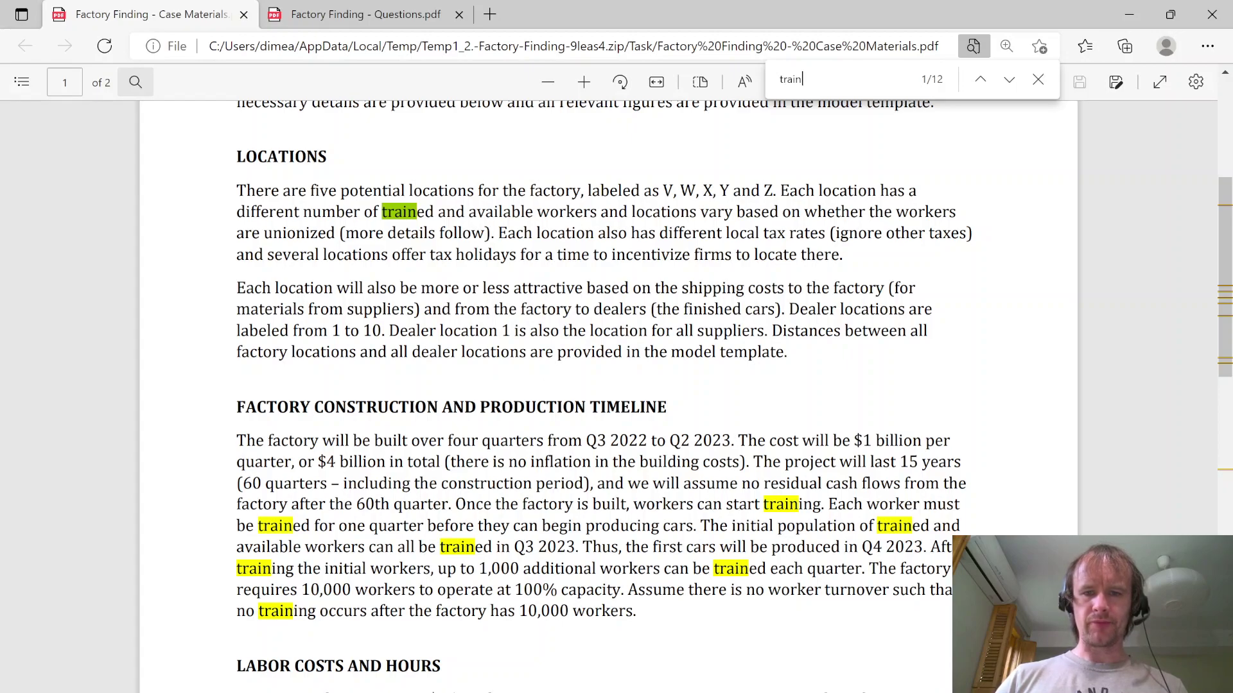
pyautogui.press('Escape')
# Step: Read the Factory Construction and Production Timeline section for the construction period, initial worker training quarter and first production quarter
pyautogui.moveTo(455, 504); pyautogui.dragTo(822, 511)
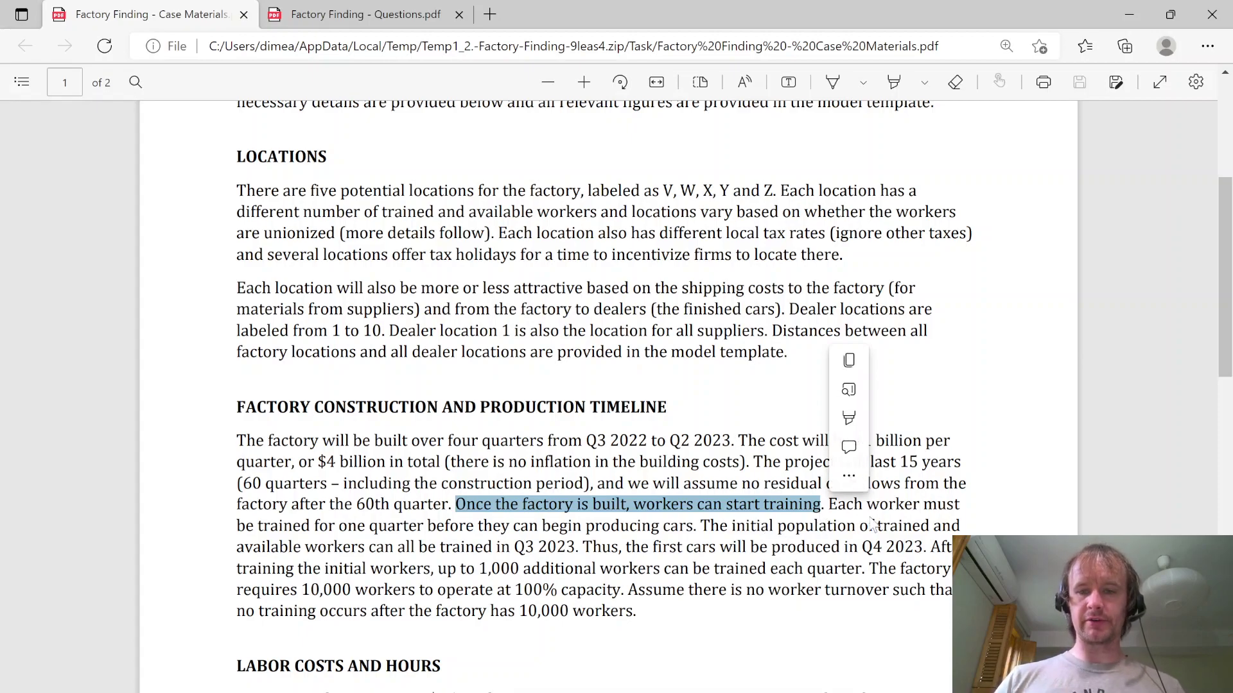
pyautogui.click(847, 539)
pyautogui.scroll(-1, 608, 386)
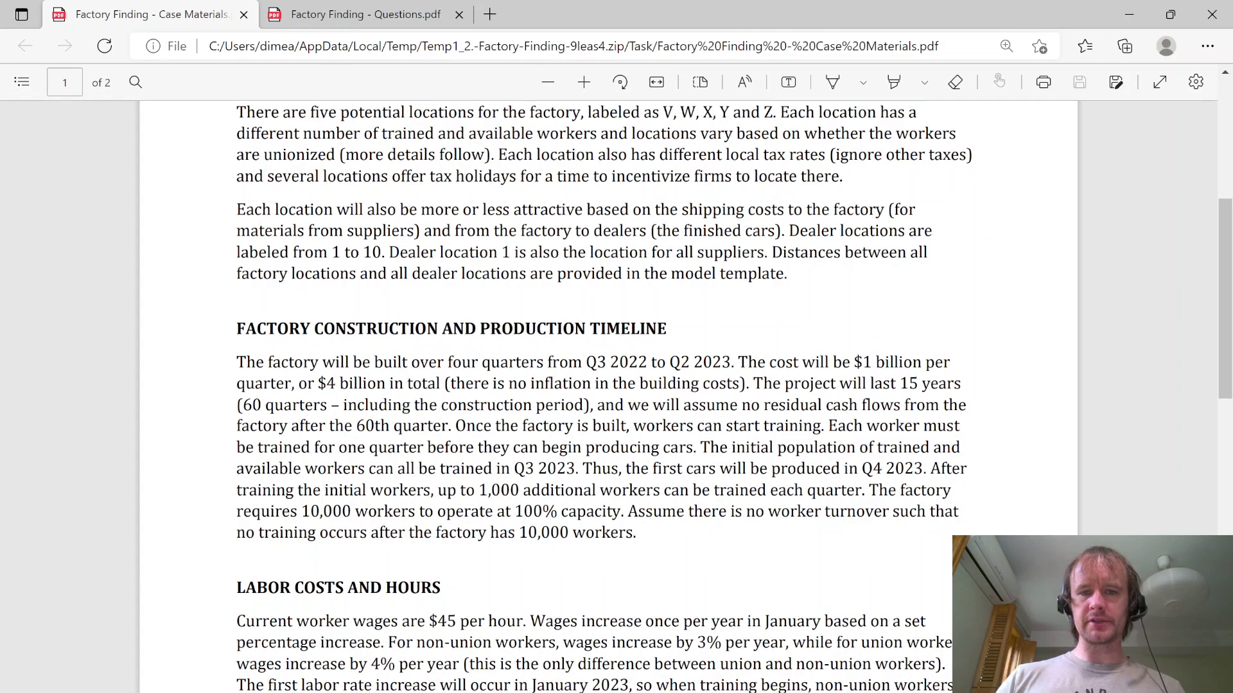
pyautogui.moveTo(586, 362); pyautogui.dragTo(734, 362)
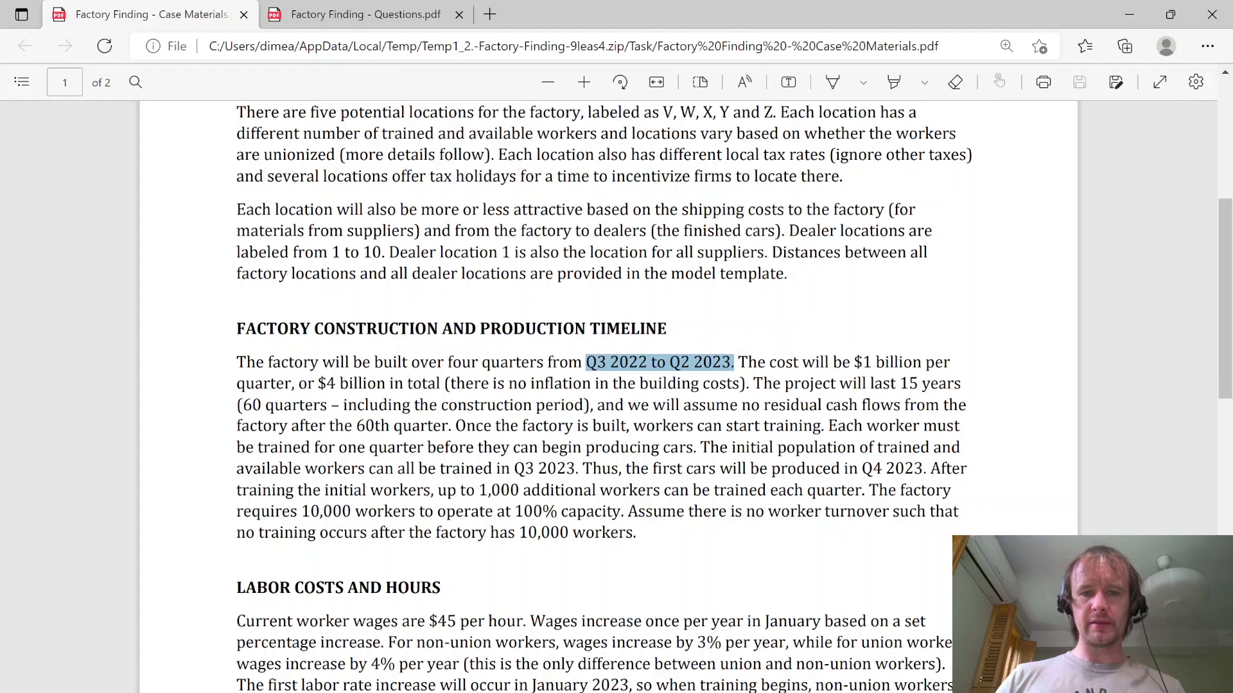
pyautogui.moveTo(514, 469); pyautogui.dragTo(578, 469)
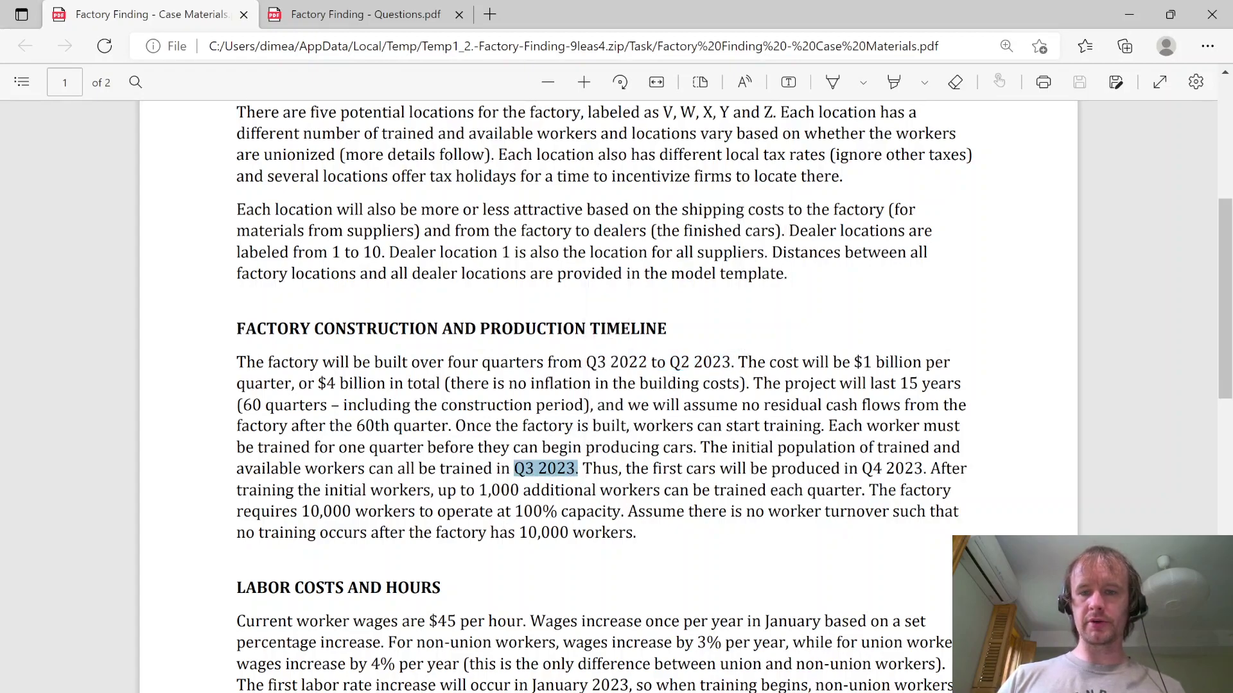
pyautogui.moveTo(861, 469); pyautogui.dragTo(923, 469)
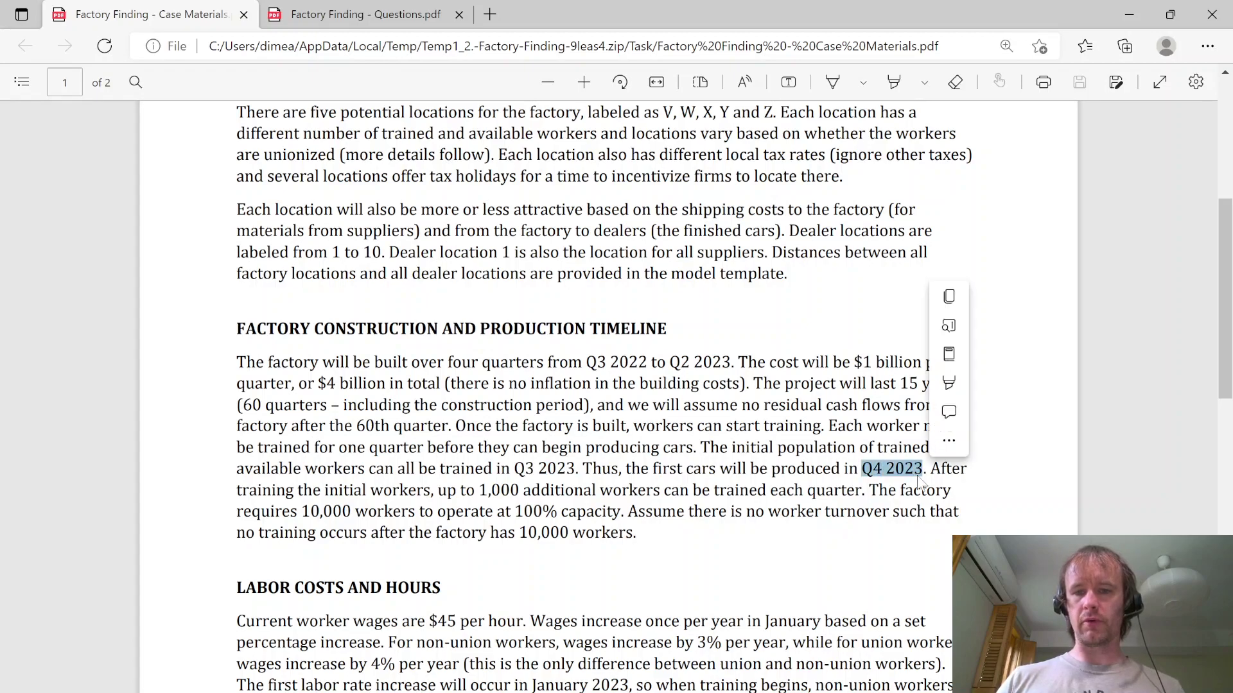
# Step: Switch back to Excel and copy the Indices section heading from A5 to A12 on the Model sheet
pyautogui.hotkey('alt', 'Tab')
pyautogui.hotkey('ctrl', 'pagedown')
pyautogui.press('Up')
pyautogui.press('Up')
pyautogui.hotkey('ctrl', 'Up')
pyautogui.hotkey('ctrl', 'c')
pyautogui.press('Down')
pyautogui.press('Down')
pyautogui.press('Down')
pyautogui.press('Down')
pyautogui.press('Down')
pyautogui.press('Down')
pyautogui.press('Down')
pyautogui.hotkey('ctrl', 'v')
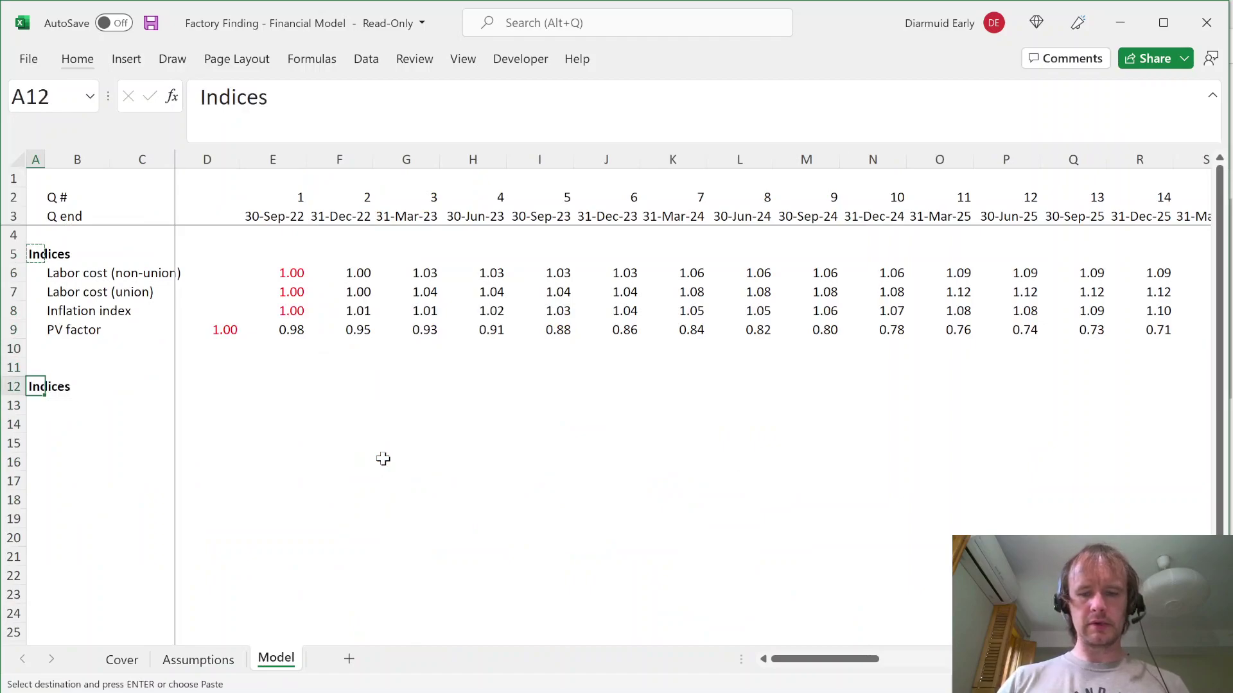
# Step: Rename the copied heading in A12 to Labor and enter the row labels Training, Building and Total from B14 down
pyautogui.write('Labor')
pyautogui.press('Return')
pyautogui.press('Right')
pyautogui.press('Down')
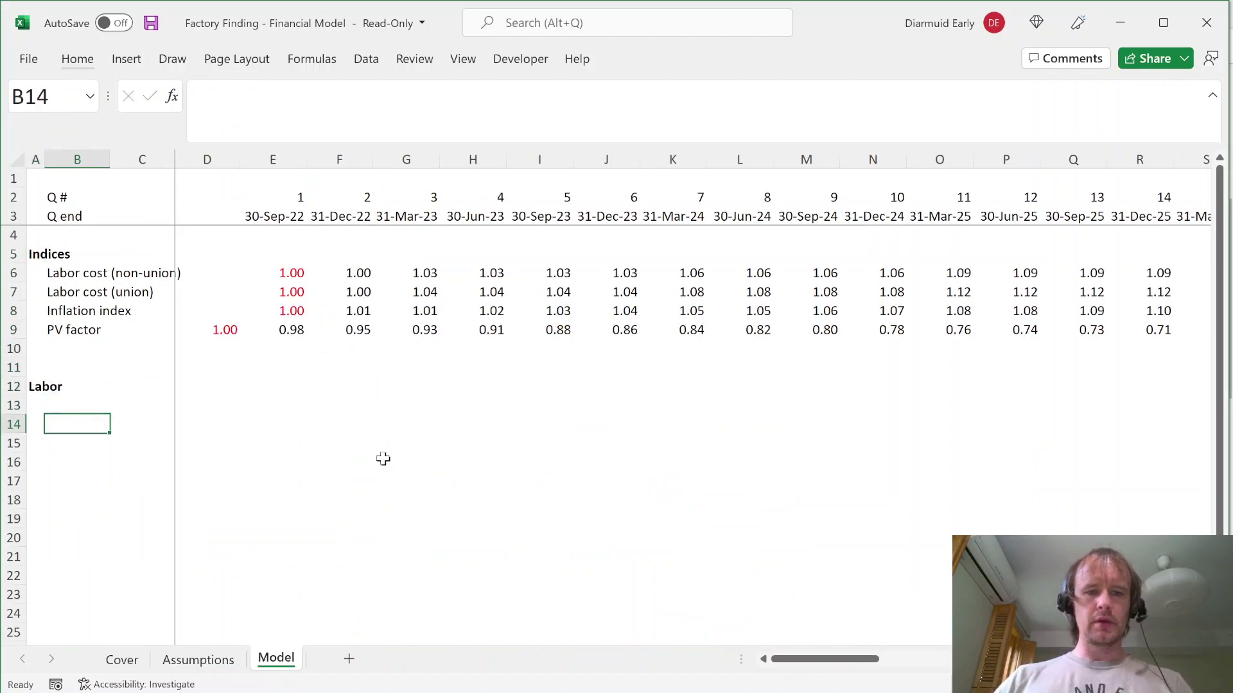
pyautogui.write('Training')
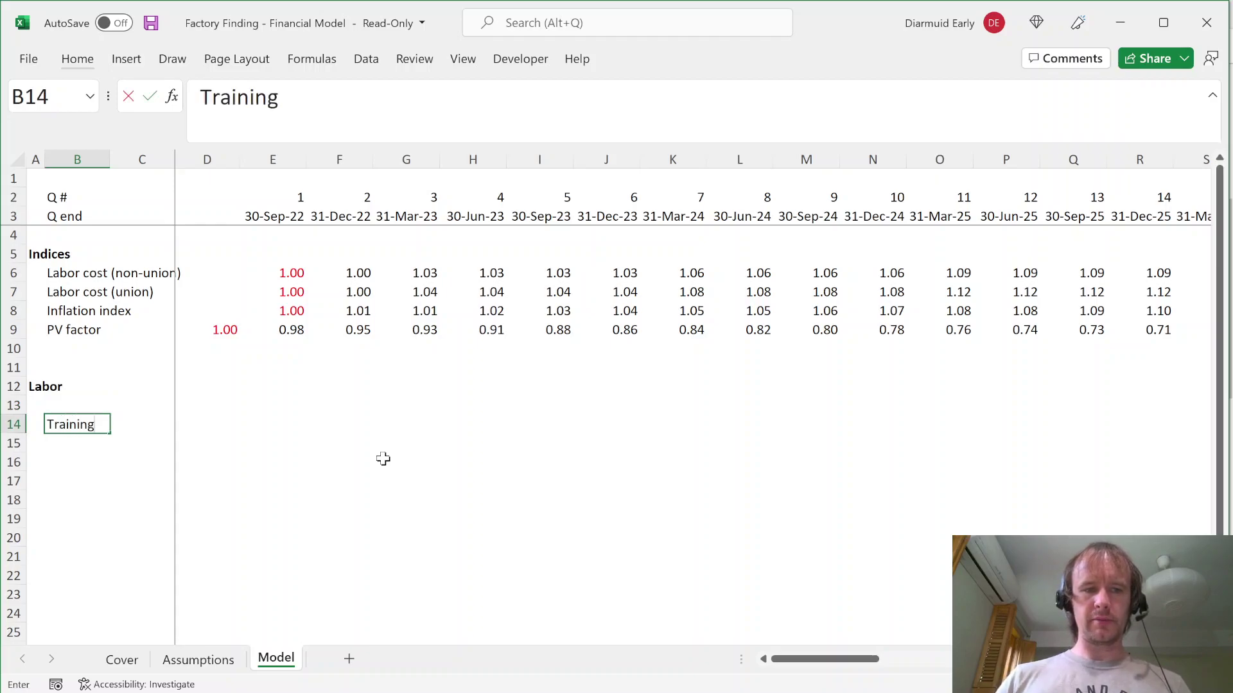
pyautogui.press('Return')
pyautogui.write('Building')
pyautogui.press('Return')
pyautogui.write('Total')
pyautogui.press('Up')
# Step: Insert a cell above the Training label and enter the bold subheading Employee count in B14
pyautogui.press('Up')
pyautogui.hotkey('ctrl', 'shift', '+')
pyautogui.write('Employ')
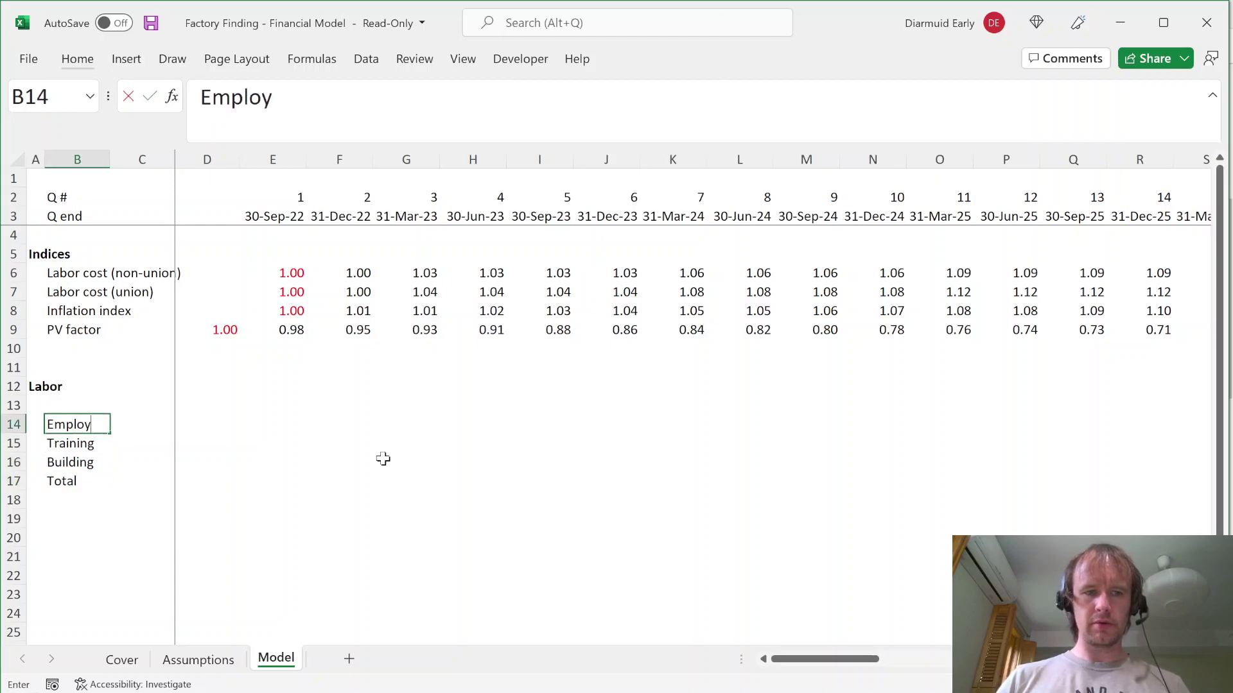
pyautogui.write('ee count')
pyautogui.hotkey('ctrl', 'Return')
pyautogui.hotkey('ctrl', 'b')
# Step: Make the Total row bold from B17 across the timeline
pyautogui.press('Down')
pyautogui.press('Down')
pyautogui.press('Down')
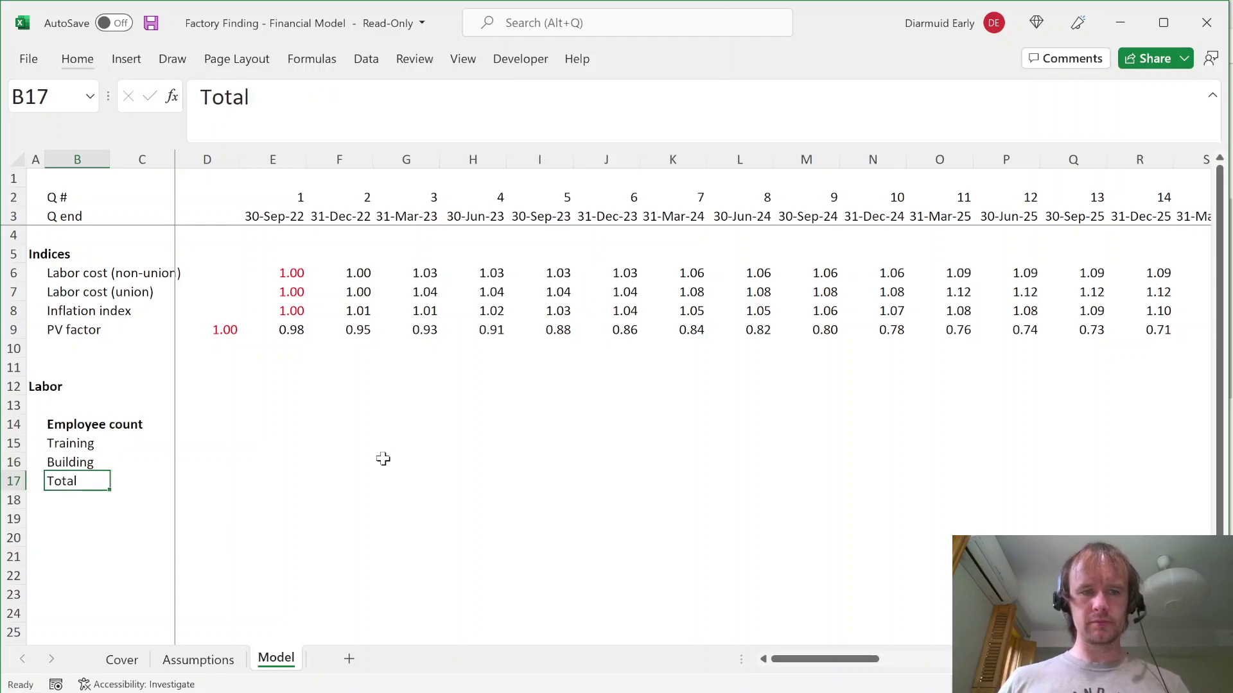
pyautogui.hotkey('ctrl', 'shift', 'Right')
pyautogui.hotkey('ctrl', 'b')
pyautogui.press('Up')
pyautogui.press('Up')
pyautogui.press('Right')
pyautogui.press('Right')
pyautogui.press('Right')
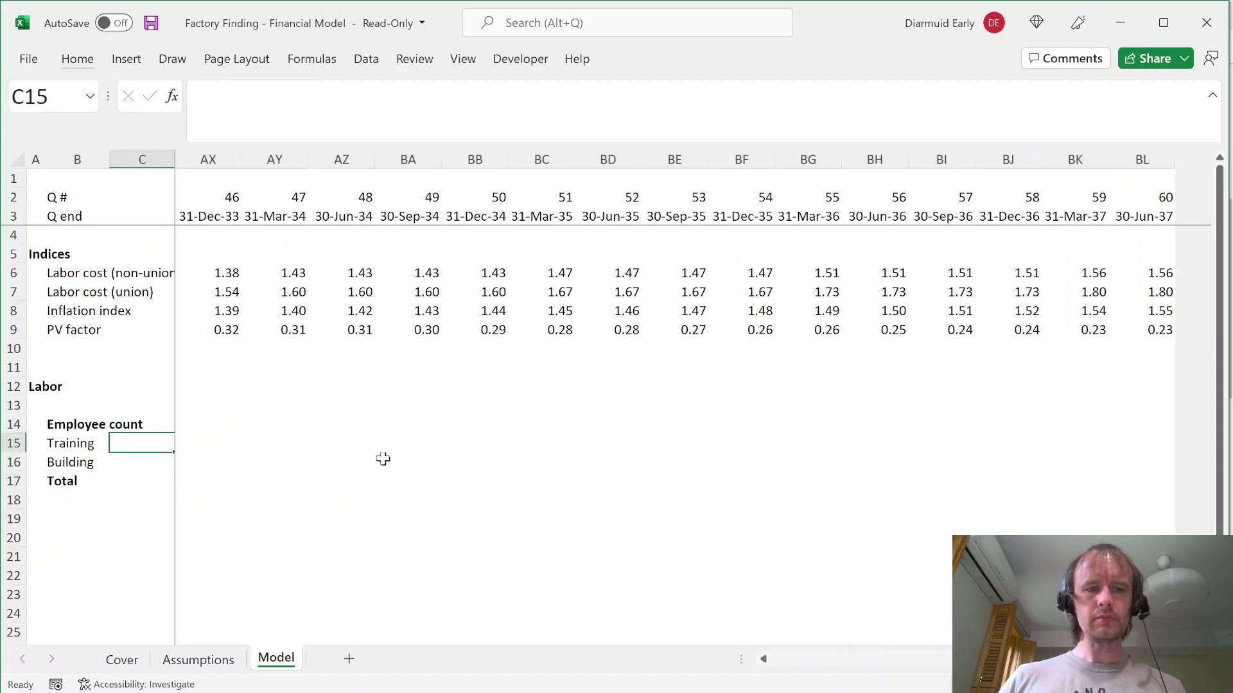
pyautogui.write('=')
pyautogui.press('Escape')
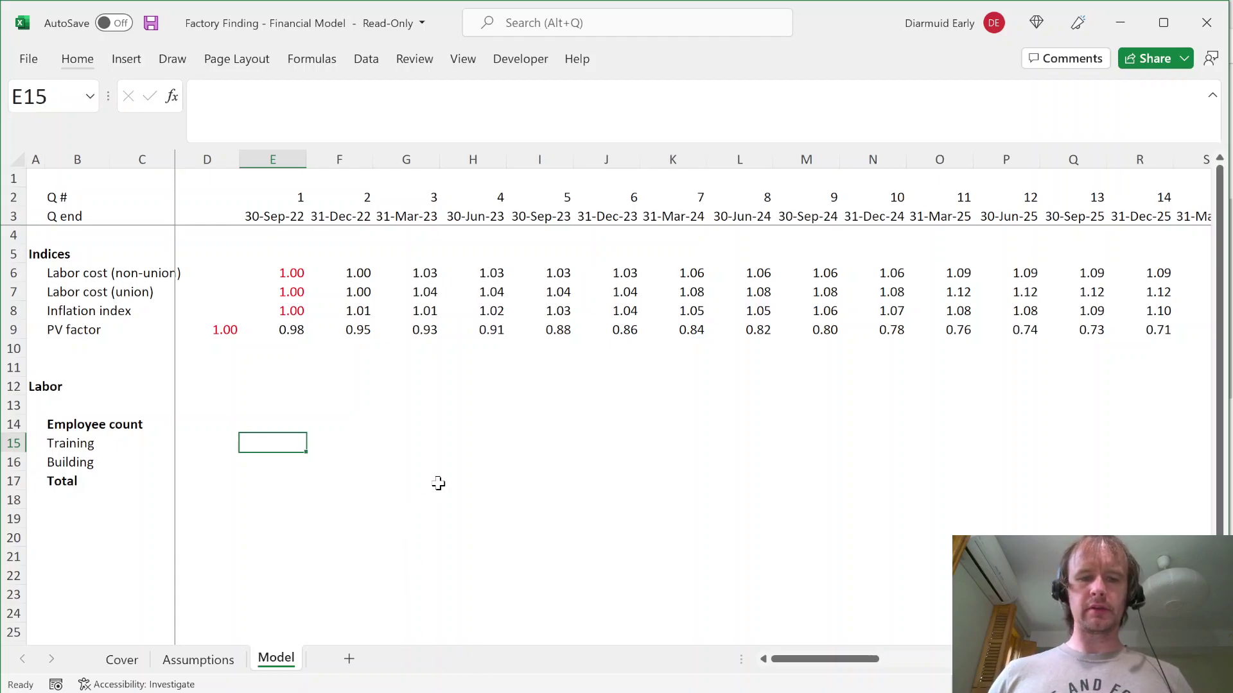
# Step: Examine the timeline along the Training row, comparing quarters 1 to 4 with the quarter 5 and quarter 6 columns
pyautogui.hotkey('ctrl', 'pageup')
pyautogui.hotkey('ctrl', 'pagedown')
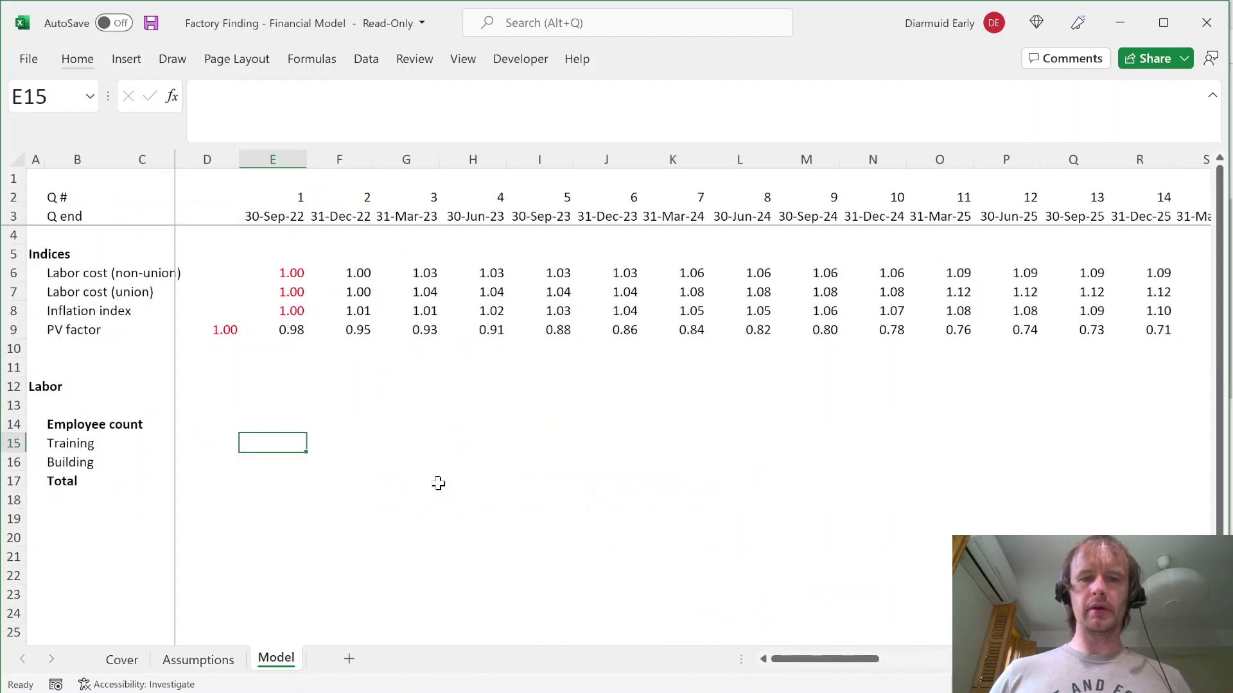
pyautogui.press('Right')
pyautogui.press('Right')
pyautogui.press('Right')
pyautogui.press('Right')
pyautogui.hotkey('ctrl', 'space')
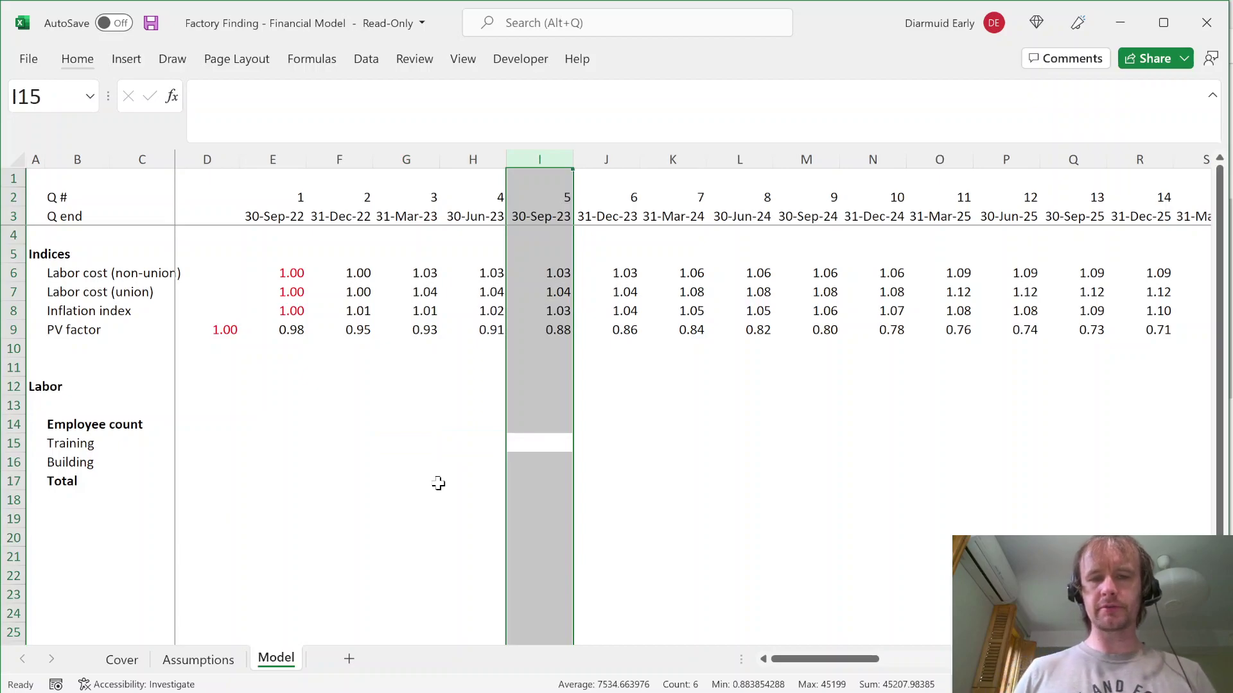
pyautogui.press('Right')
pyautogui.hotkey('ctrl', 'space')
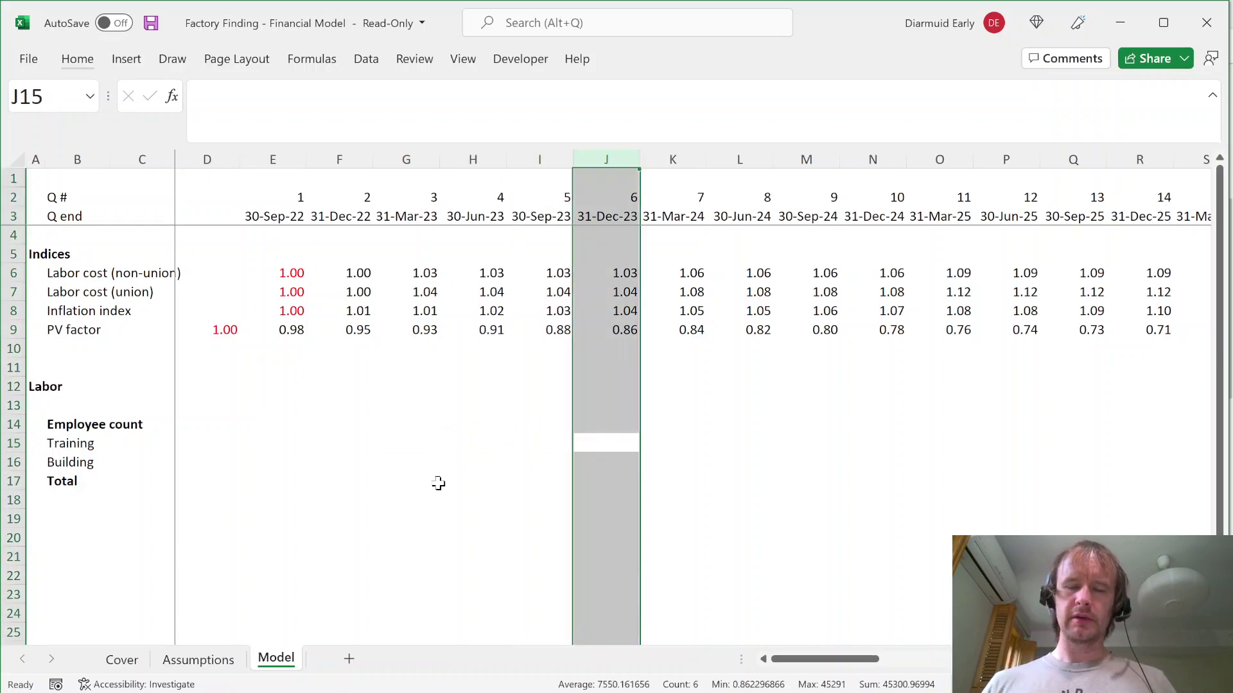
pyautogui.press('Left')
pyautogui.press('Right')
pyautogui.hotkey('shift', 'space')
pyautogui.press('Left')
pyautogui.press('Right')
pyautogui.hotkey('ctrl', 'shift', 'Left')
pyautogui.press('Right')
pyautogui.press('Left')
pyautogui.press('Right')
pyautogui.hotkey('ctrl', 'shift', 'Left')
pyautogui.hotkey('shift', 'Right')
pyautogui.hotkey('shift', 'Right')
pyautogui.press('Left')
pyautogui.hotkey('shift', 'Left')
pyautogui.hotkey('shift', 'Left')
pyautogui.hotkey('shift', 'Left')
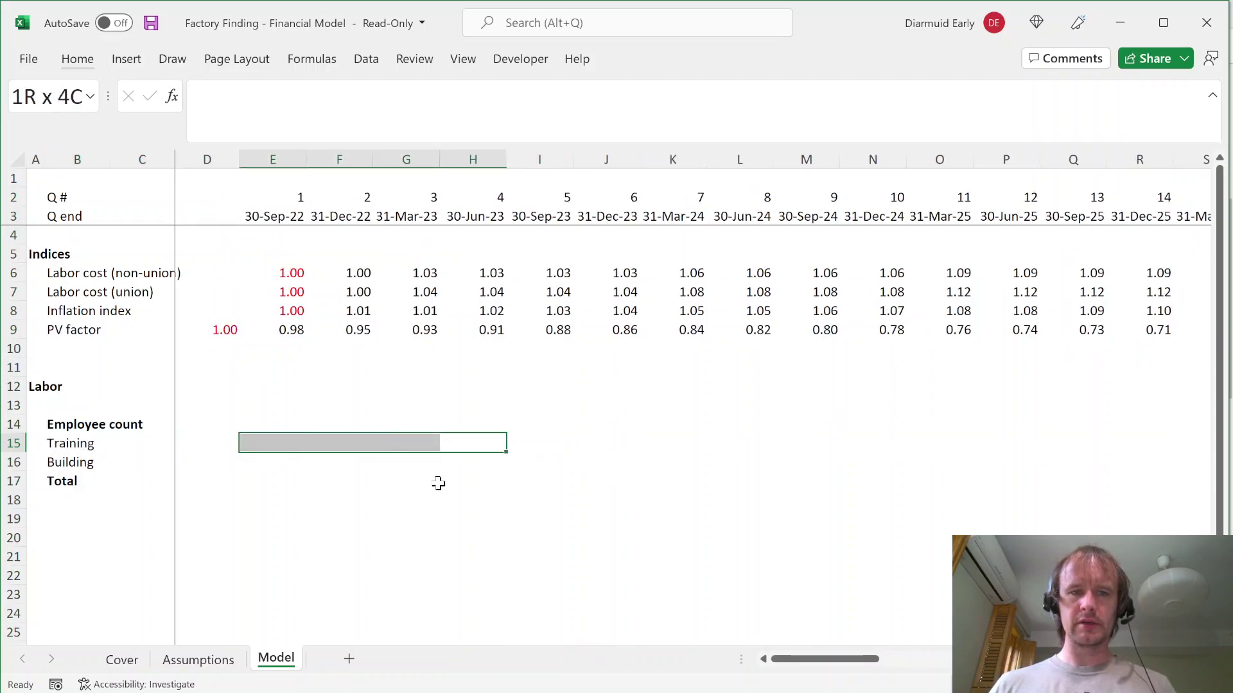
pyautogui.press('Right')
pyautogui.hotkey('ctrl', 'space')
pyautogui.press('Right')
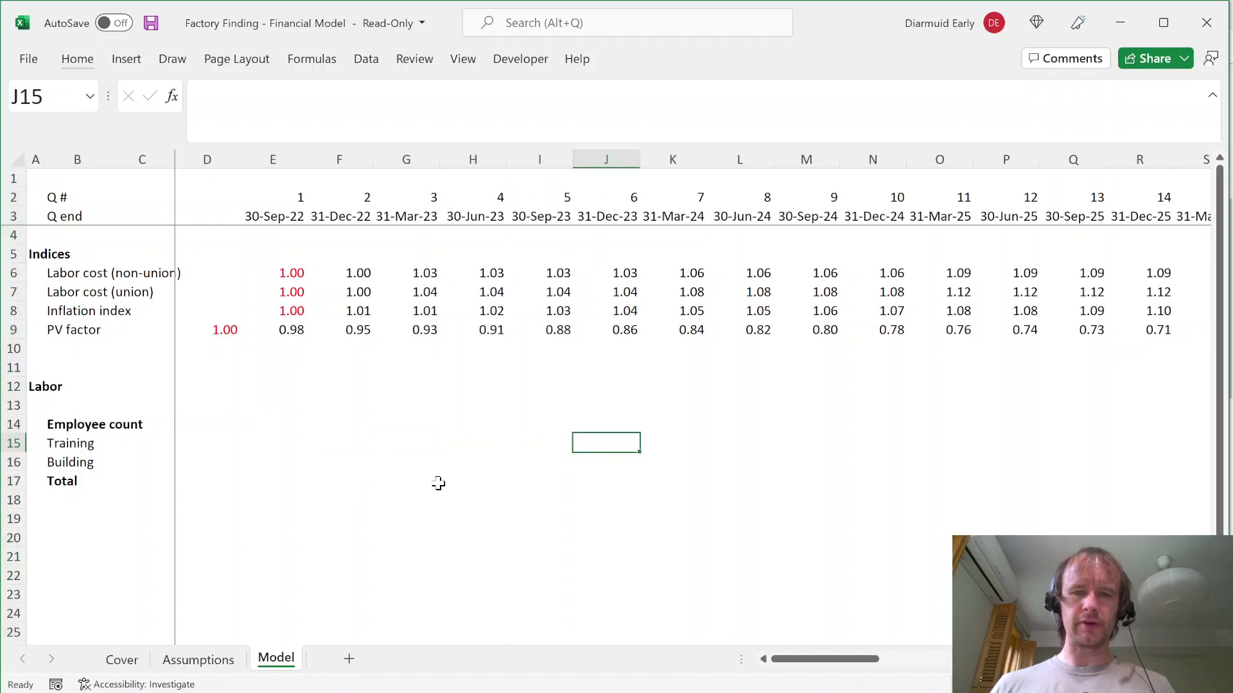
pyautogui.hotkey('ctrl', 'space')
pyautogui.press('Left')
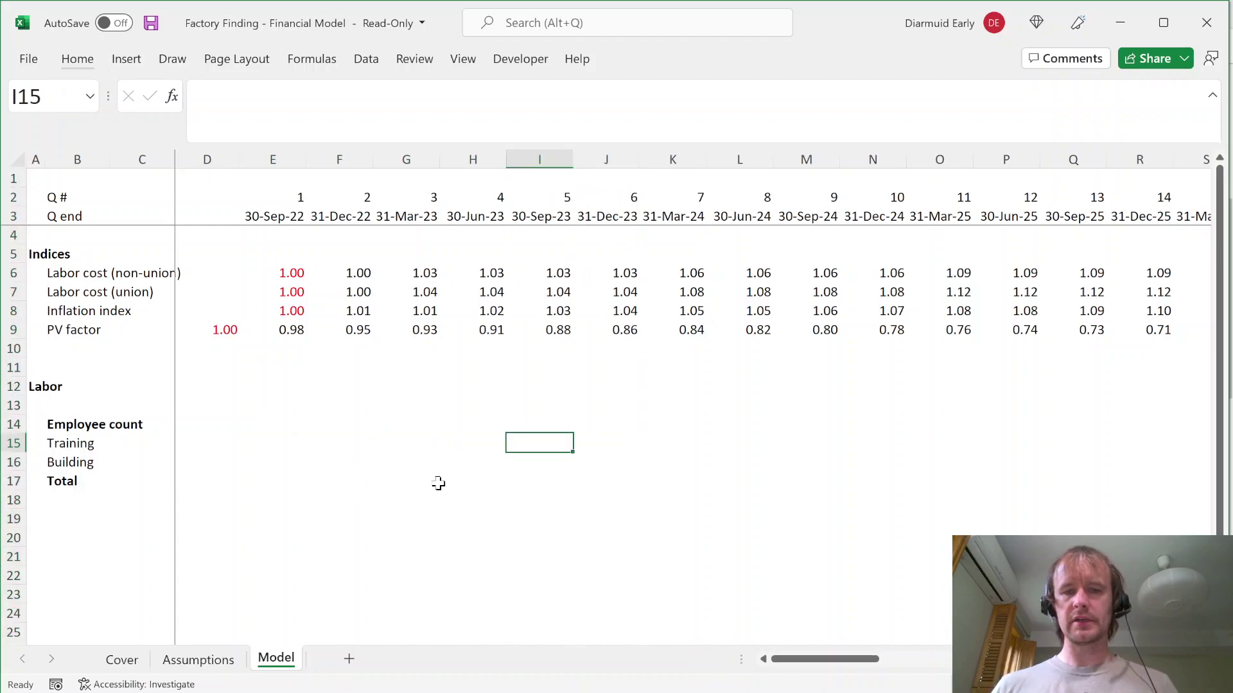
# Step: Enter =MIN(Assumptions!$I$39,Assumptions!$D$11) in I15 as the Training count for quarter 5
pyautogui.write('=')
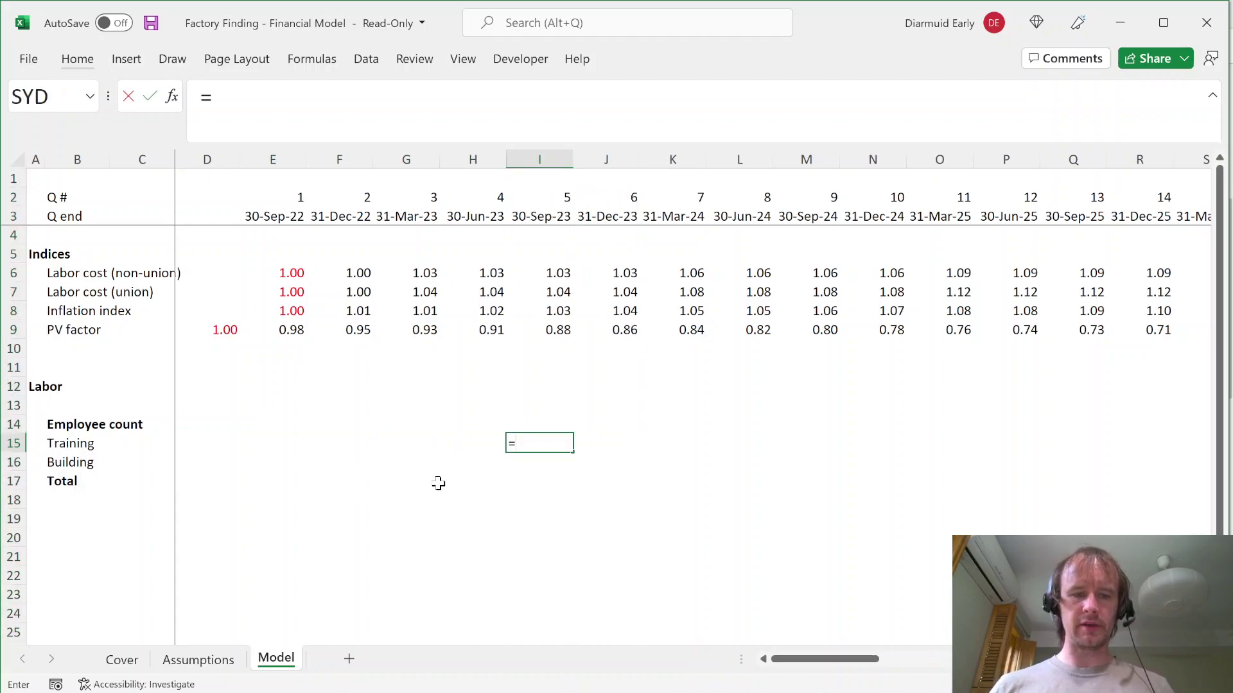
pyautogui.hotkey('ctrl', 'pageup')
pyautogui.write('min')
pyautogui.press('Tab')
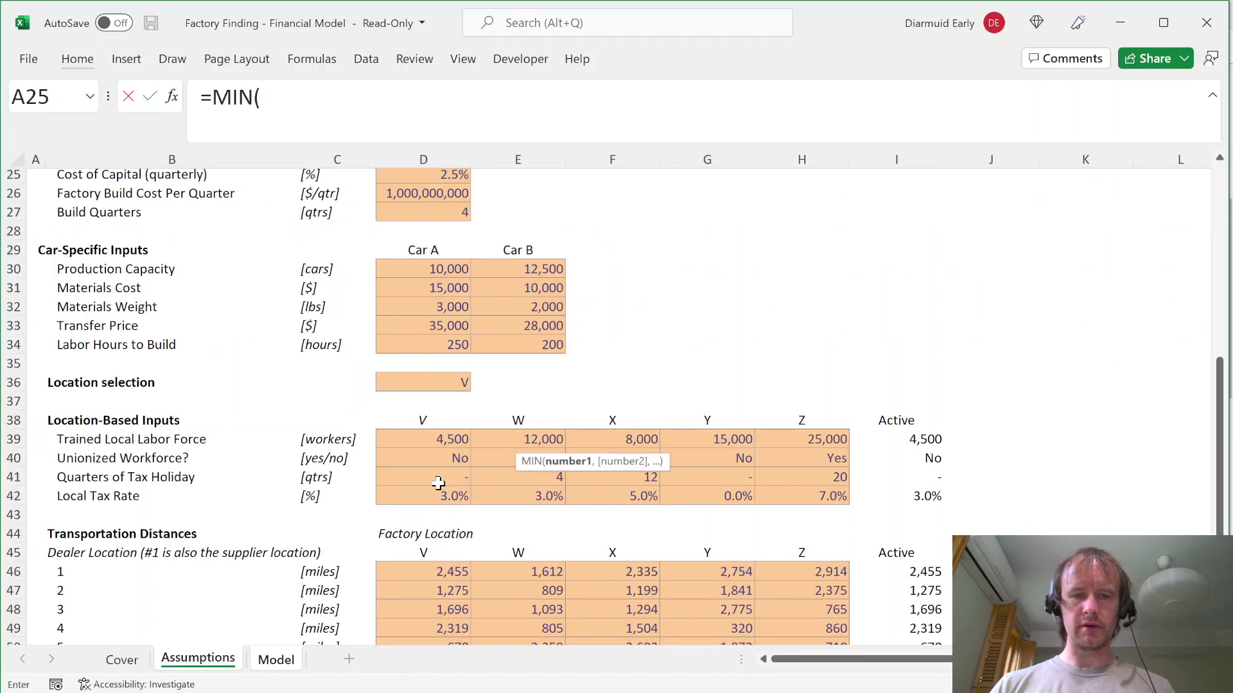
pyautogui.click(898, 437)
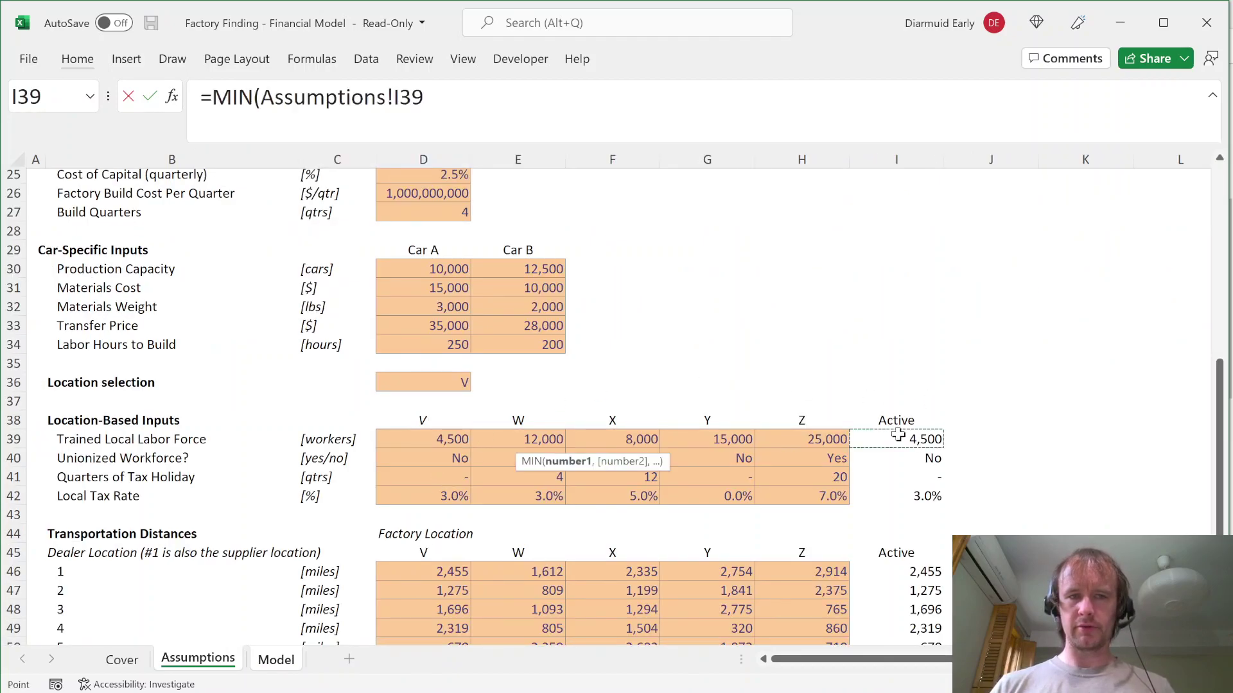
pyautogui.press('F4')
pyautogui.write(',')
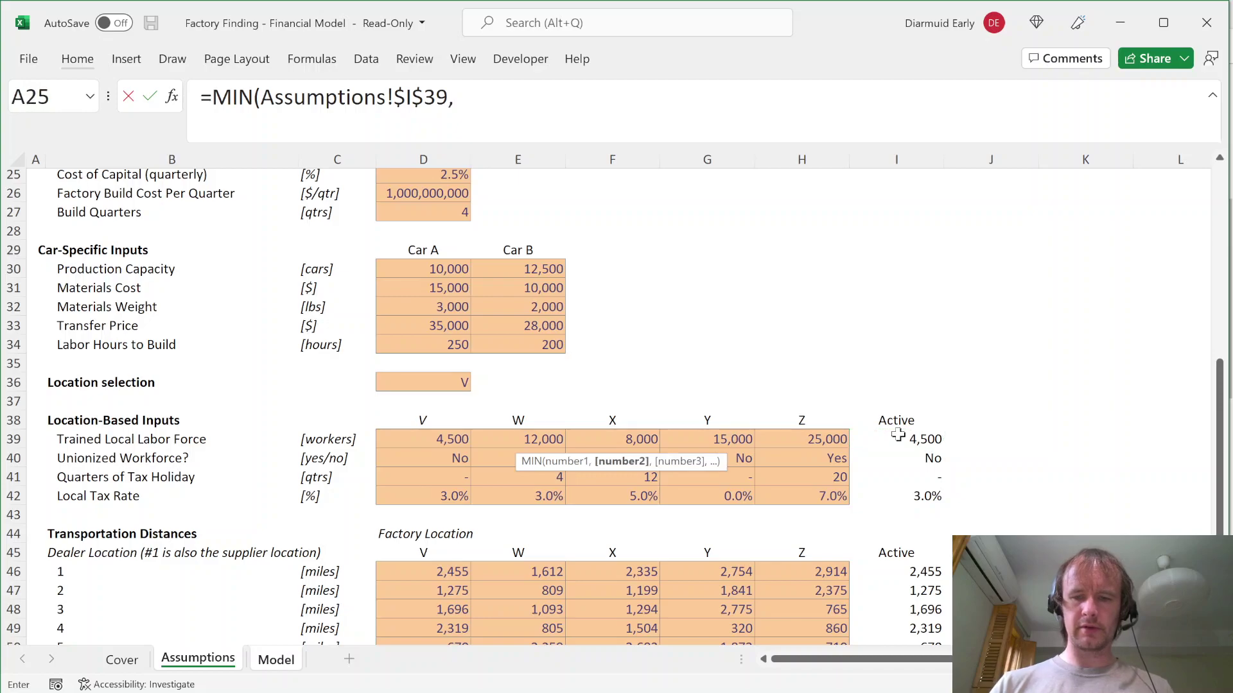
pyautogui.hotkey('ctrl', 'Home')
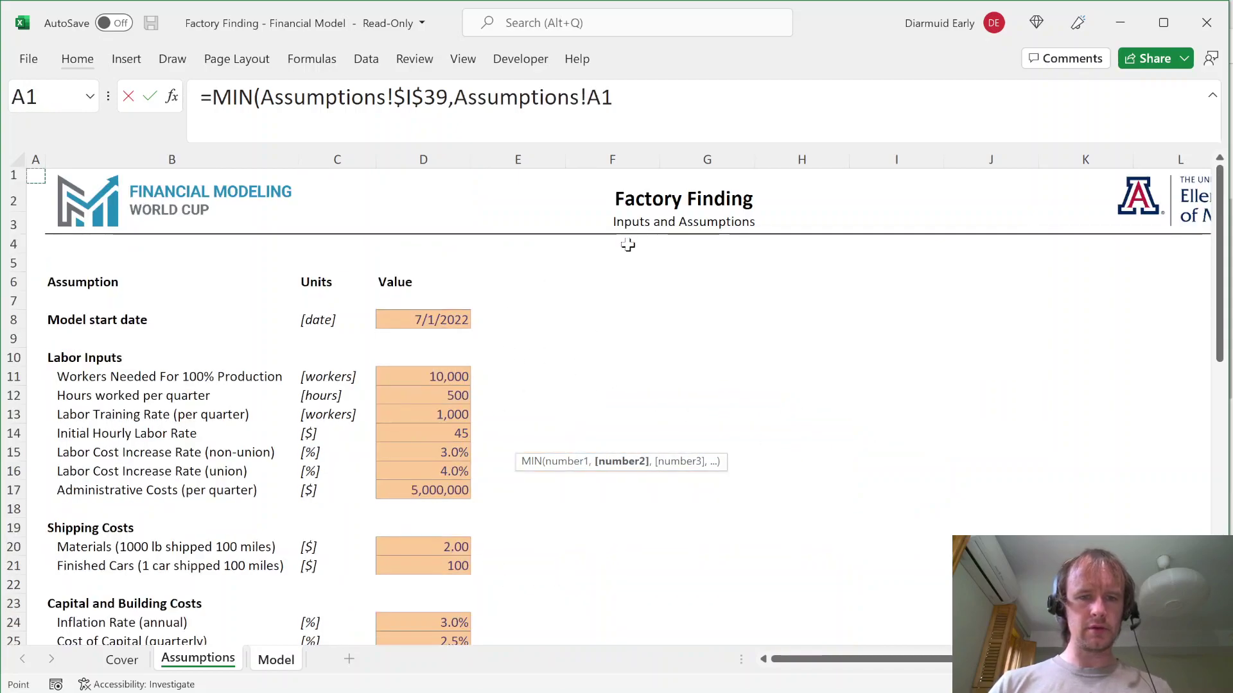
pyautogui.click(431, 377)
pyautogui.press('F4')
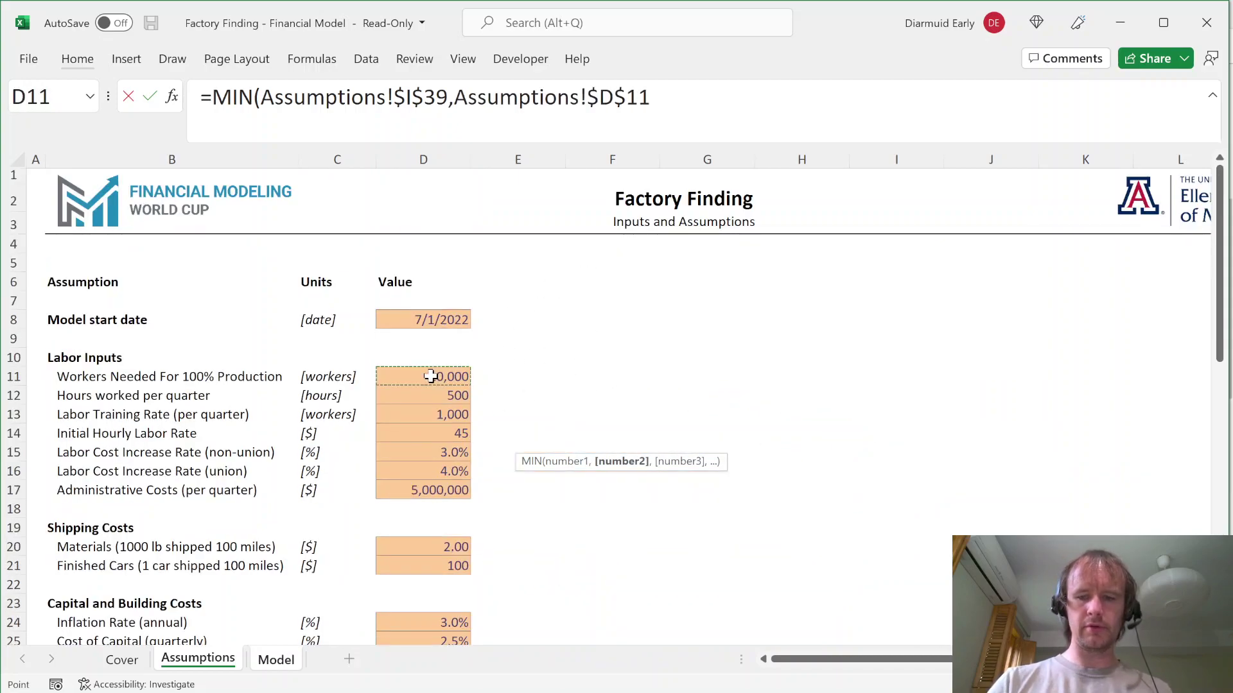
pyautogui.press('Return')
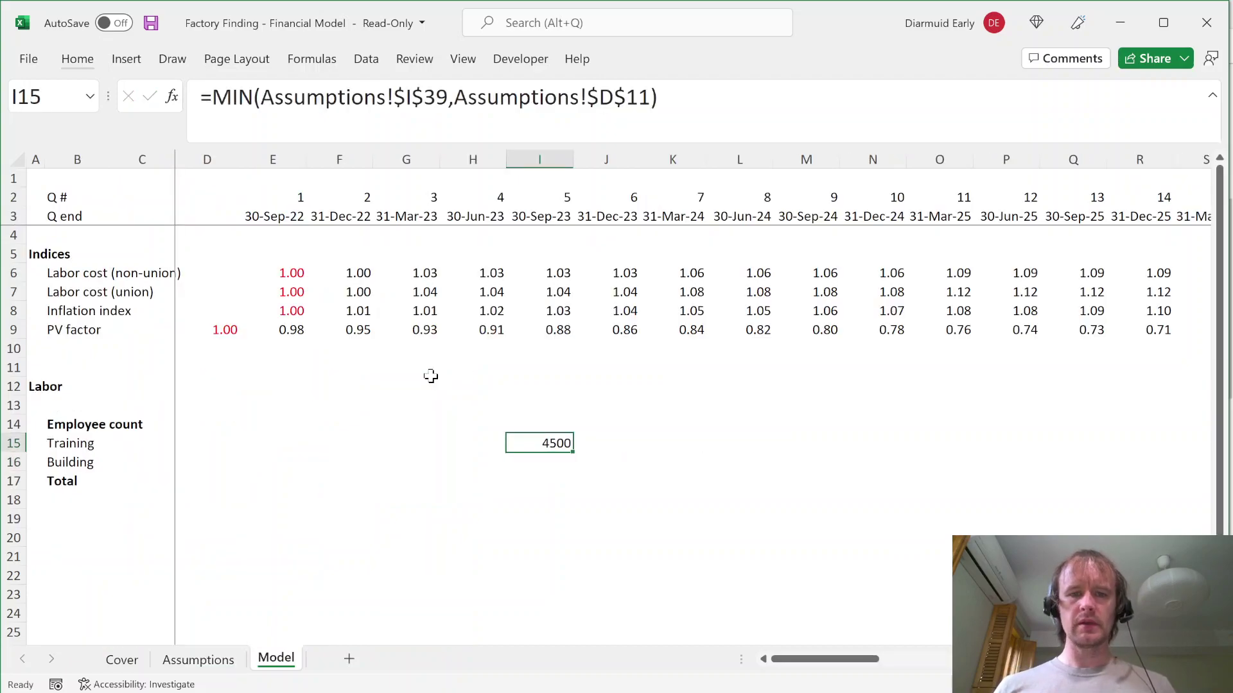
# Step: Examine the Training row's quarters after quarter 5 against the formula in I15
pyautogui.hotkey('ctrl', 'Up')
pyautogui.hotkey('ctrl', 'Down')
pyautogui.press('Right')
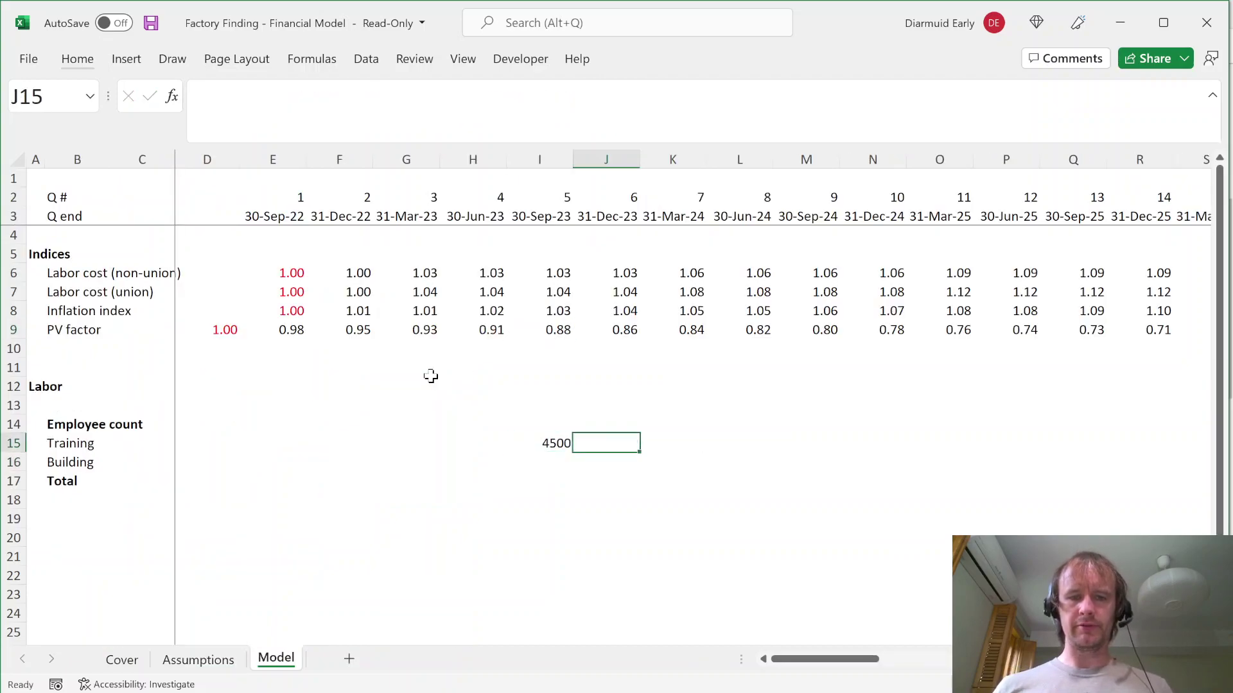
pyautogui.press('Right')
pyautogui.press('Right')
pyautogui.press('Right')
pyautogui.press('Right')
pyautogui.press('Left')
pyautogui.press('Left')
pyautogui.press('Left')
pyautogui.press('Left')
pyautogui.press('Left')
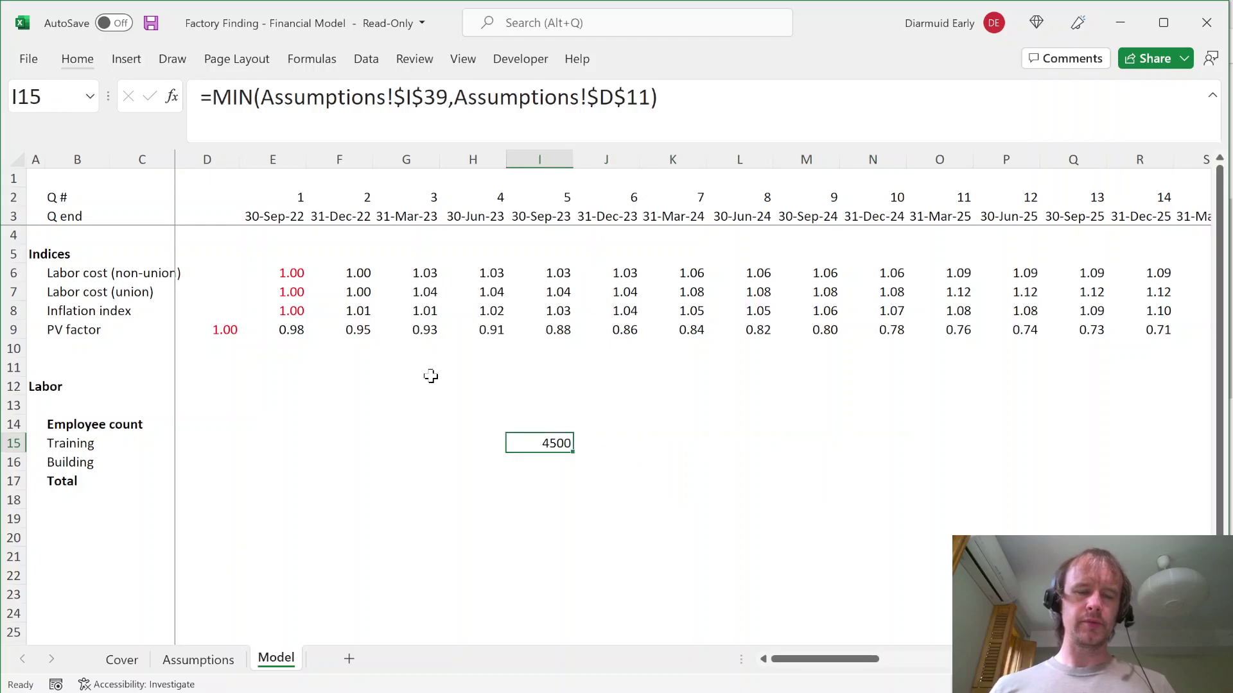
# Step: Check the Build Quarters input in D27 on the Assumptions sheet
pyautogui.hotkey('ctrl', 'pageup')
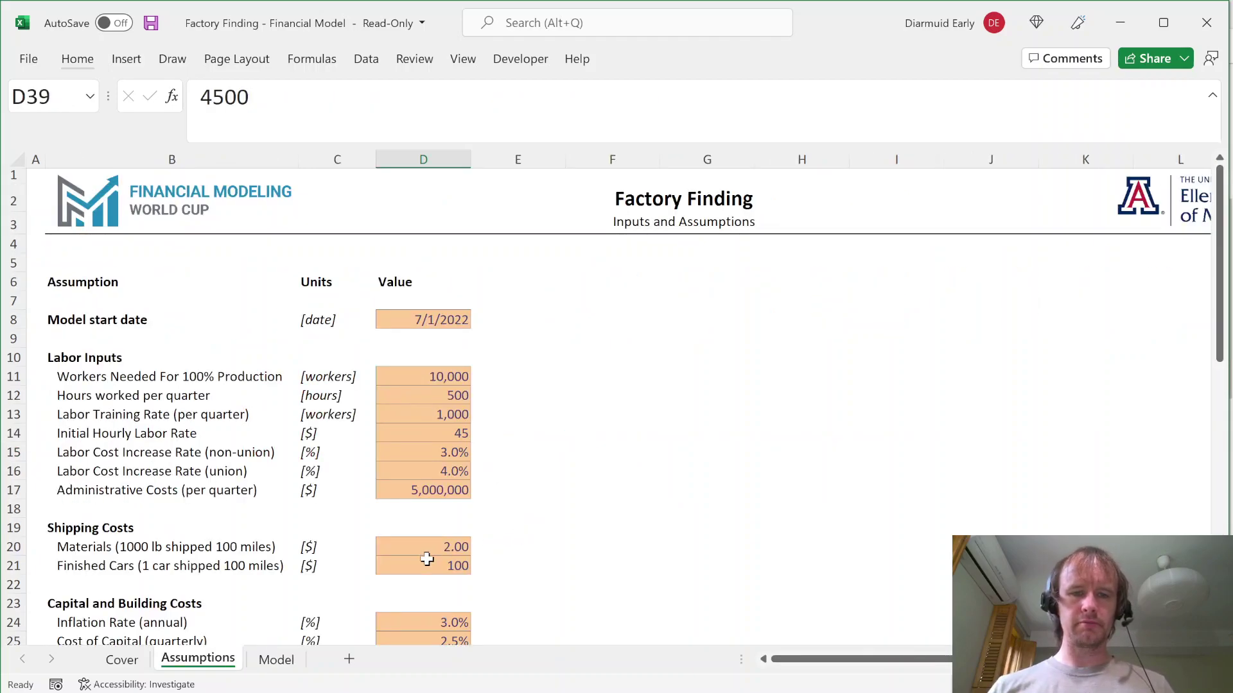
pyautogui.hotkey('ctrl', 'pagedown')
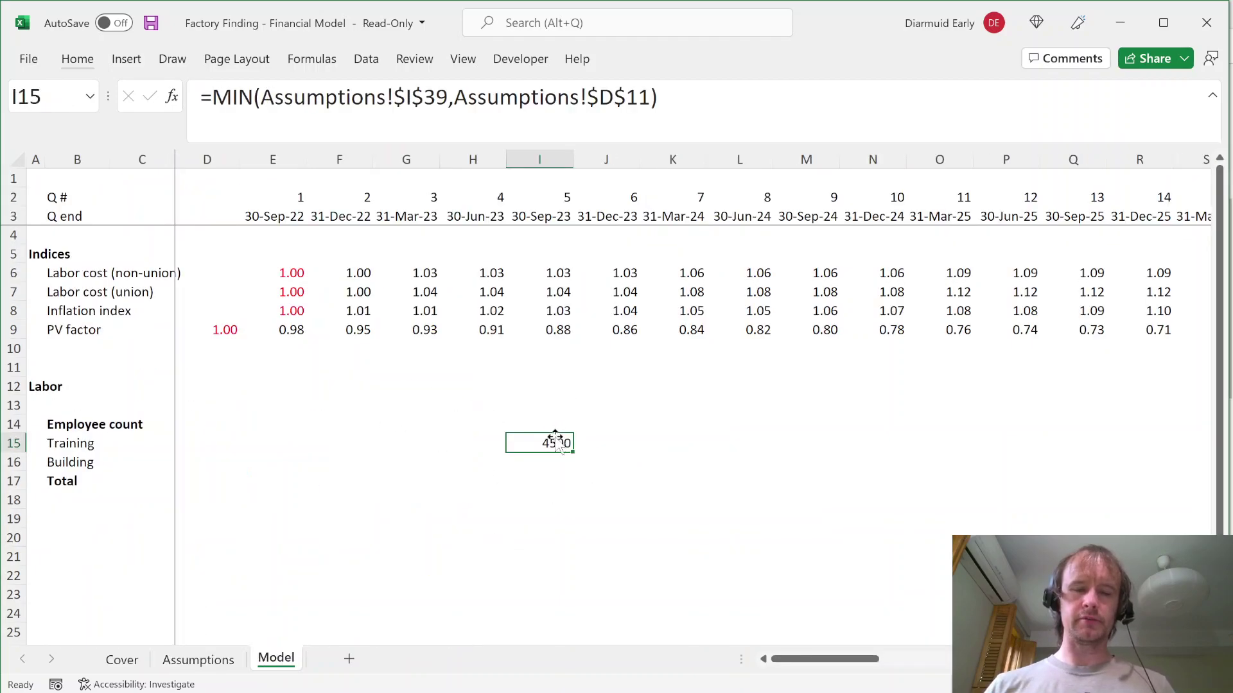
pyautogui.hotkey('ctrl', 'pageup')
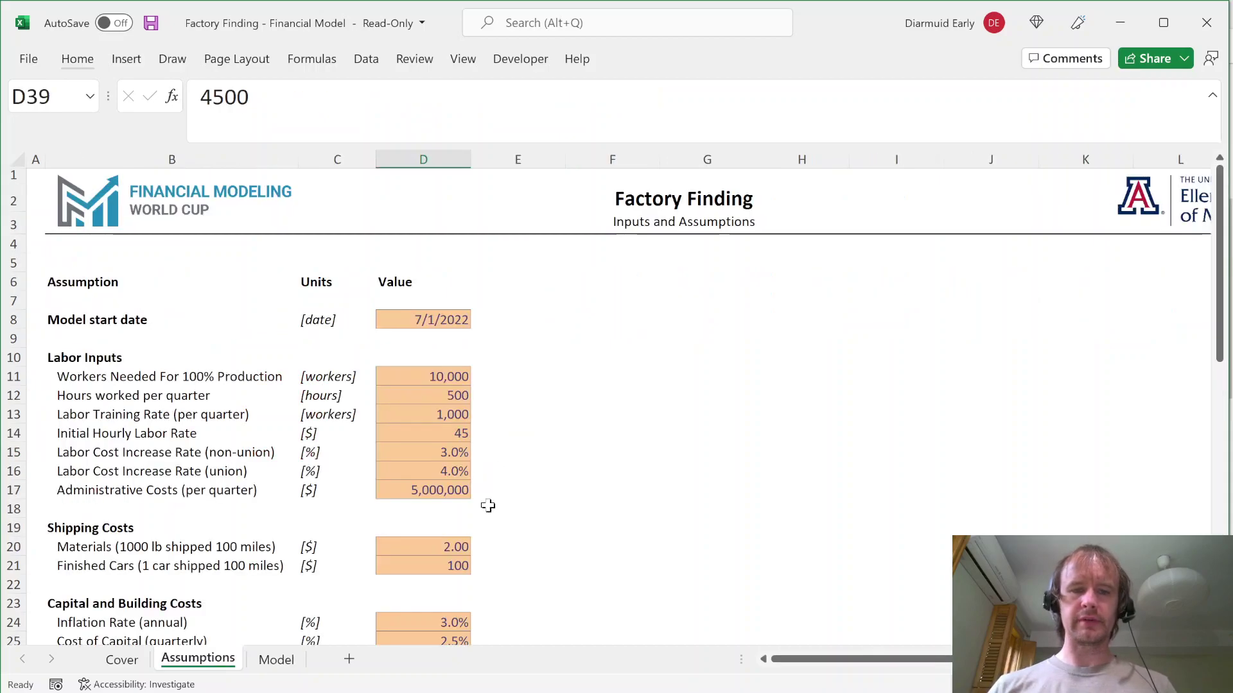
pyautogui.scroll(-2, 504, 537)
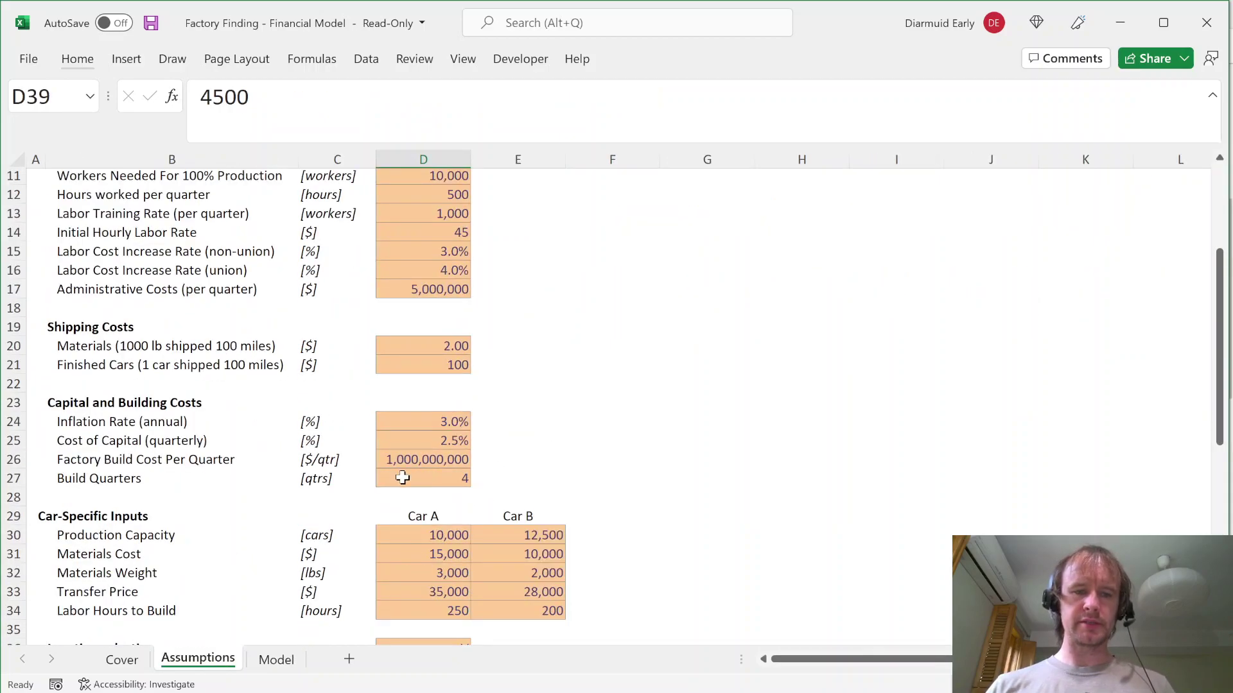
pyautogui.click(404, 479)
pyautogui.hotkey('shift', 'space')
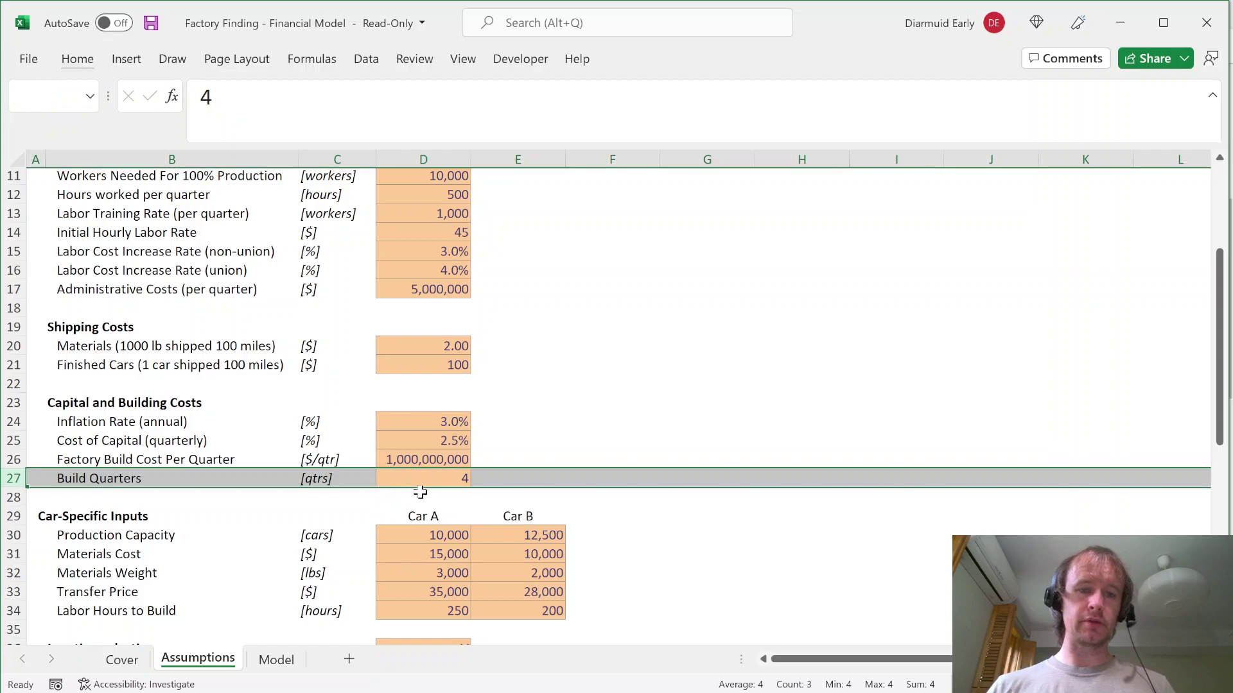
pyautogui.click(426, 478)
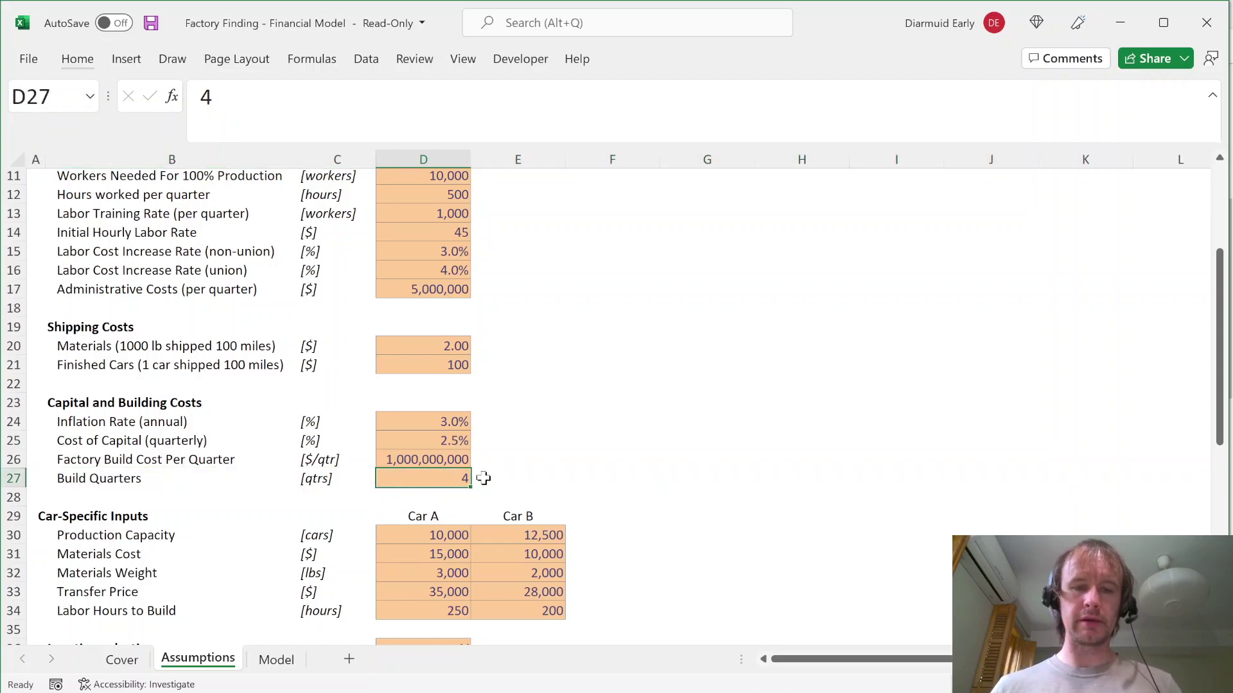
# Step: Clear the Training formula from I15 on the Model sheet
pyautogui.hotkey('ctrl', 'pagedown')
pyautogui.press('Right')
pyautogui.press('Left')
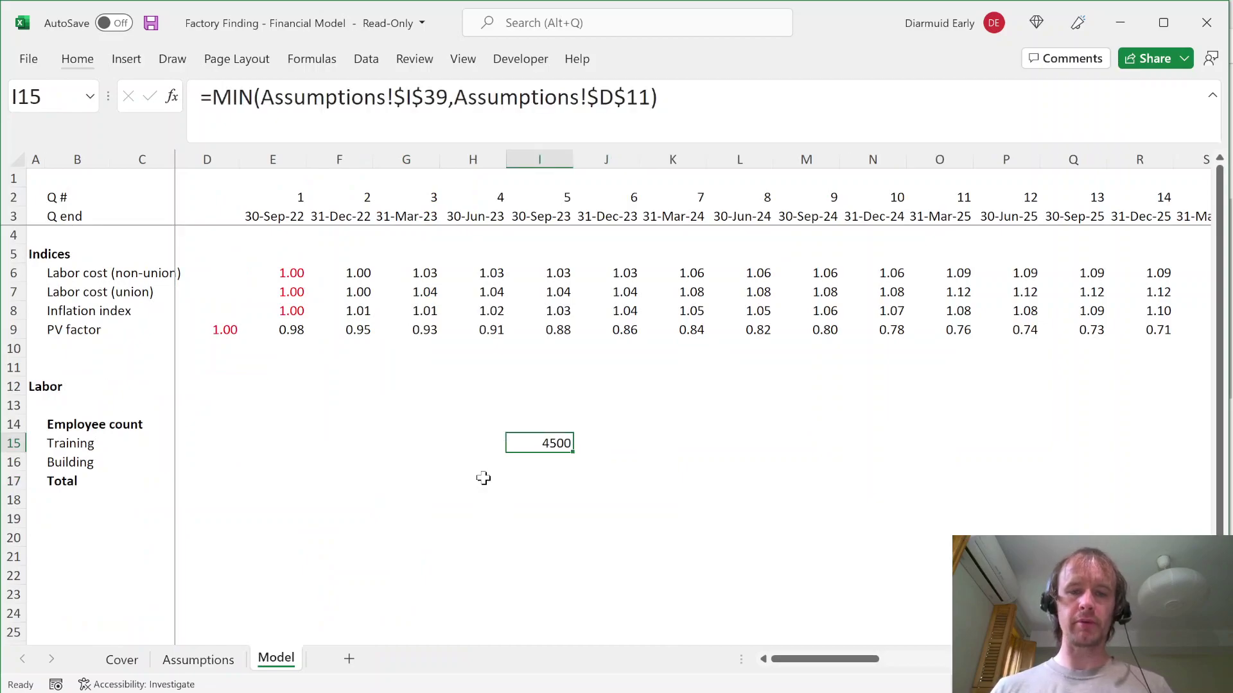
pyautogui.press('Delete')
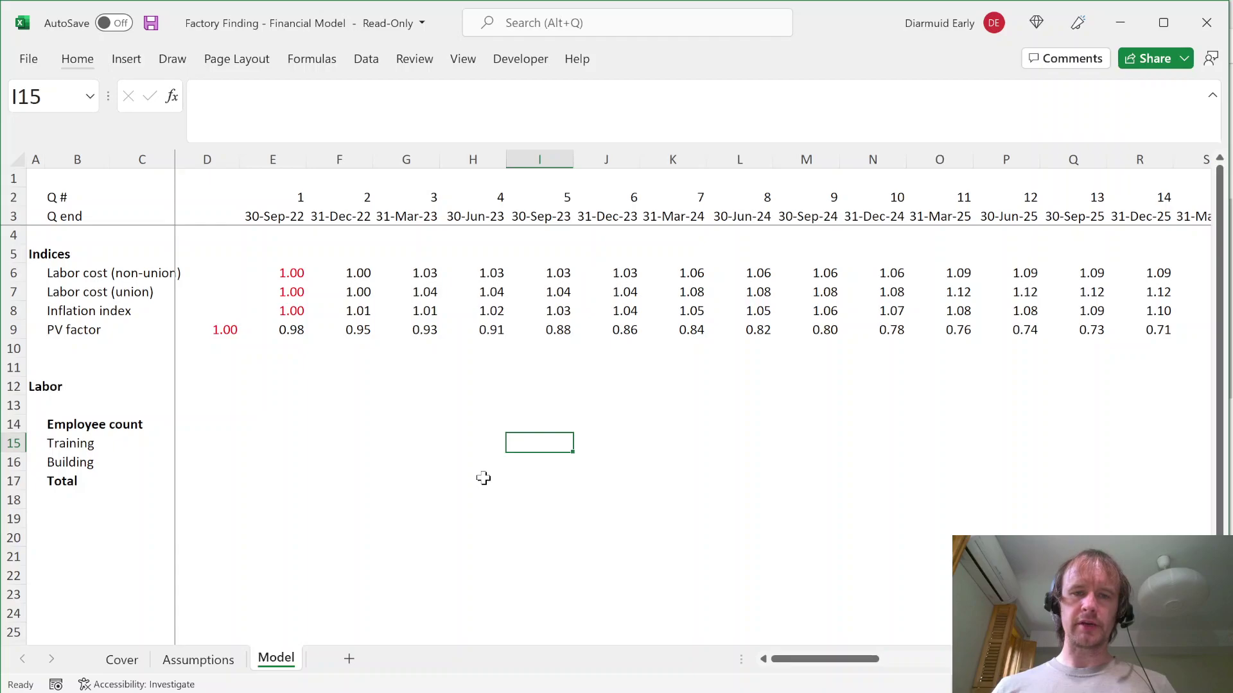
# Step: Examine the four build quarters in E15:H15 and the quarter 5 column that follows them
pyautogui.press('Left')
pyautogui.press('Left')
pyautogui.press('Left')
pyautogui.press('Left')
pyautogui.hotkey('shift', 'Right')
pyautogui.hotkey('shift', 'Right')
pyautogui.hotkey('shift', 'Right')
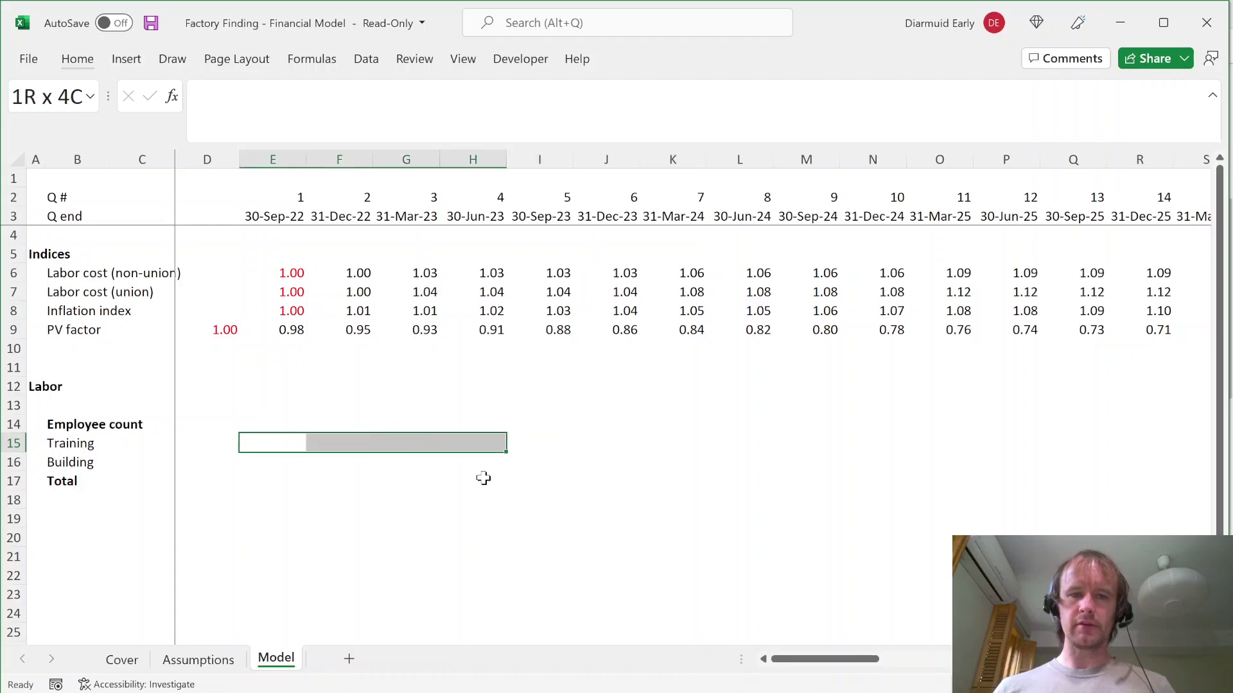
pyautogui.hotkey('ctrl', '.')
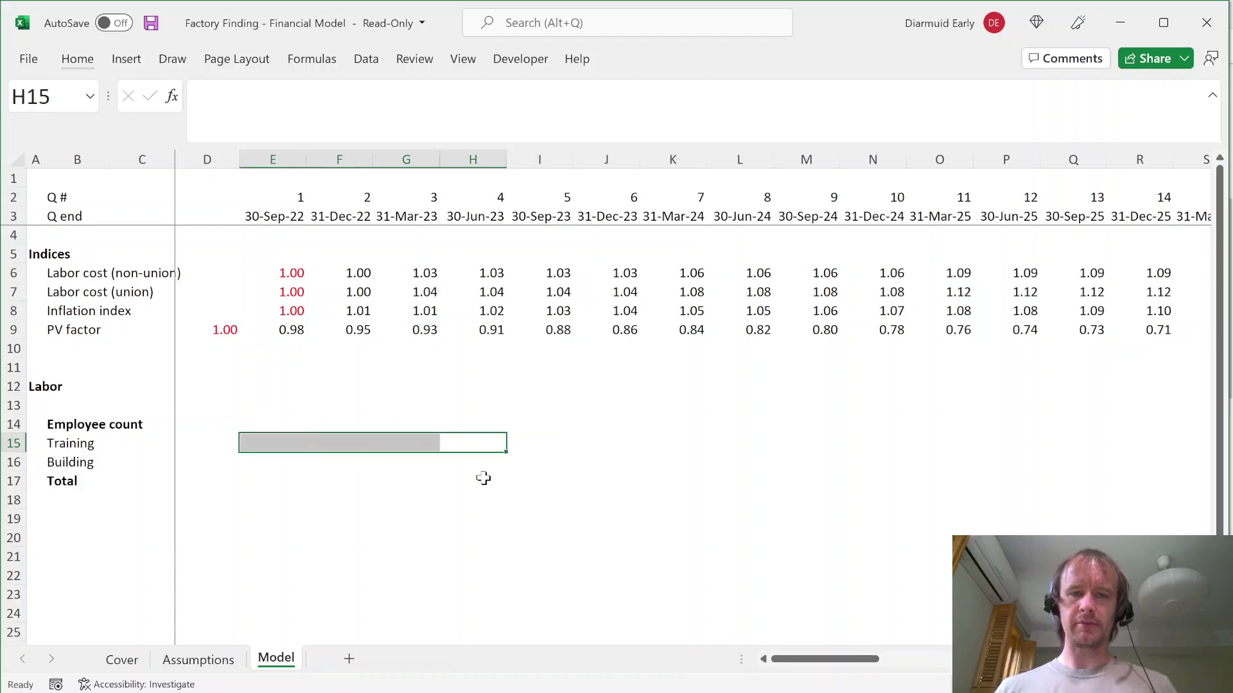
pyautogui.press('Right')
pyautogui.hotkey('ctrl', 'space')
# Step: Examine the Trained Local Labor Force values by location in row 39 of the Assumptions sheet
pyautogui.hotkey('ctrl', 'pageup')
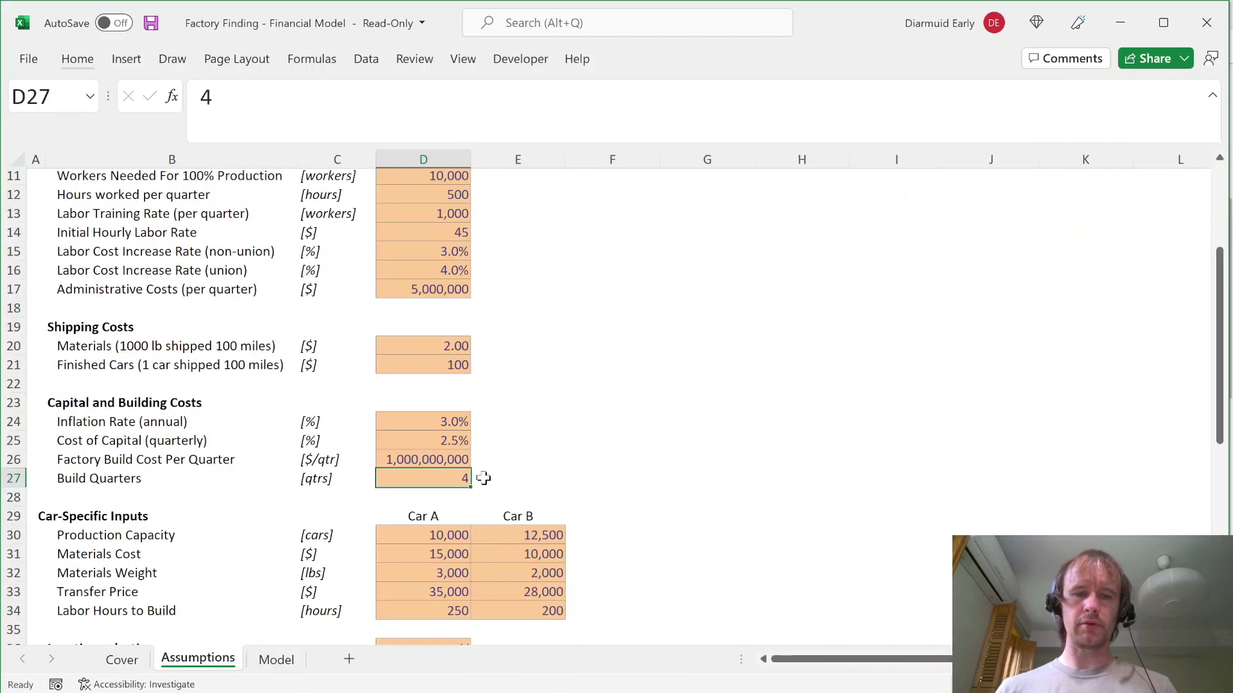
pyautogui.scroll(-6, 462, 534)
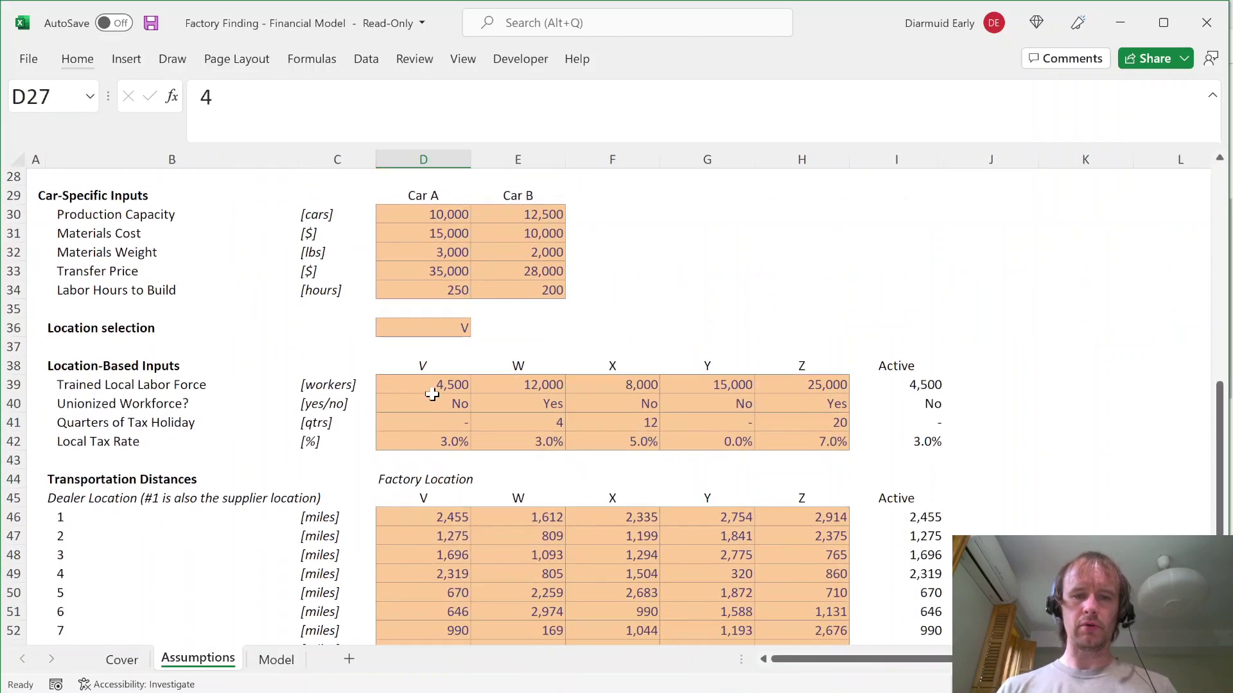
pyautogui.click(430, 391)
pyautogui.hotkey('ctrl', 'shift', 'Left')
pyautogui.hotkey('shift', 'Right')
pyautogui.hotkey('ctrl', 'shift', 'Right')
pyautogui.hotkey('shift', 'Left')
pyautogui.hotkey('shift', 'Left')
pyautogui.hotkey('shift', 'Left')
pyautogui.hotkey('shift', 'Left')
pyautogui.hotkey('shift', 'Left')
# Step: Examine the Training row on the Model sheet across quarters 6 to 11, J15:O15
pyautogui.hotkey('ctrl', 'pagedown')
pyautogui.press('Right')
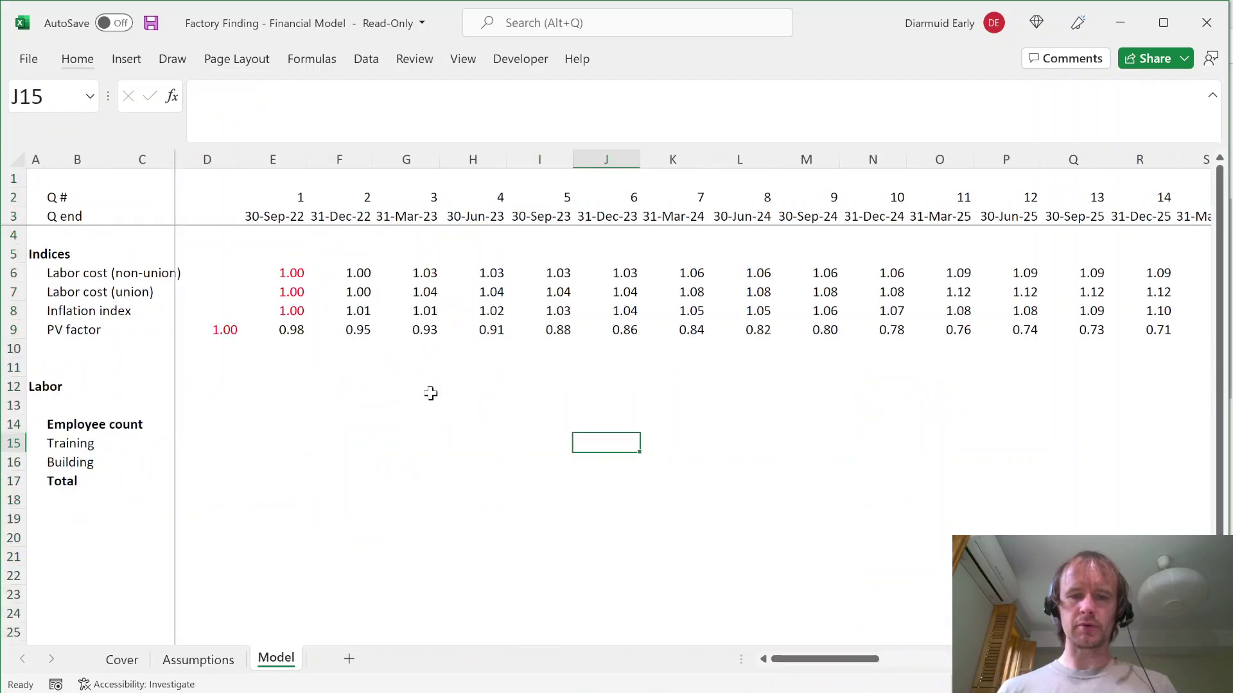
pyautogui.hotkey('shift', 'Right')
pyautogui.hotkey('shift', 'Right')
pyautogui.hotkey('shift', 'Right')
pyautogui.hotkey('shift', 'Right')
pyautogui.hotkey('shift', 'Right')
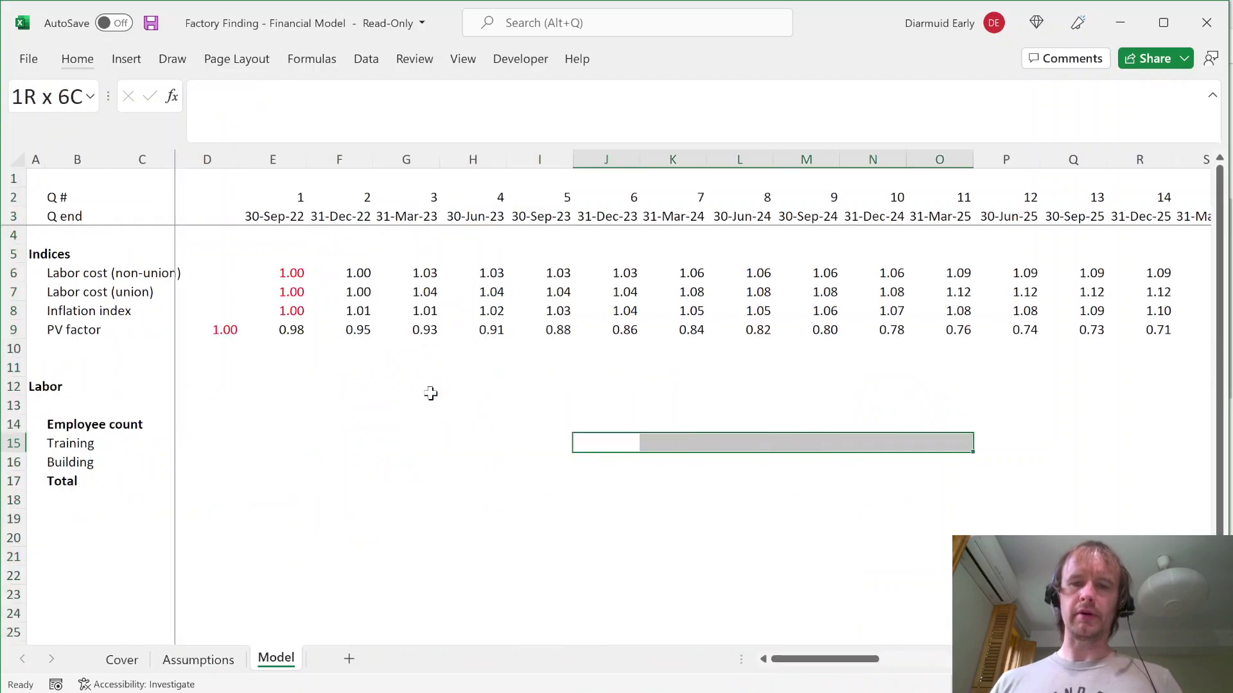
# Step: Start the Training formula in E15 with an IF returning 0 while E$2<=Assumptions!$D$27, followed by a nested IF
pyautogui.press('Left')
pyautogui.press('Left')
pyautogui.press('Left')
pyautogui.press('Left')
pyautogui.press('Left')
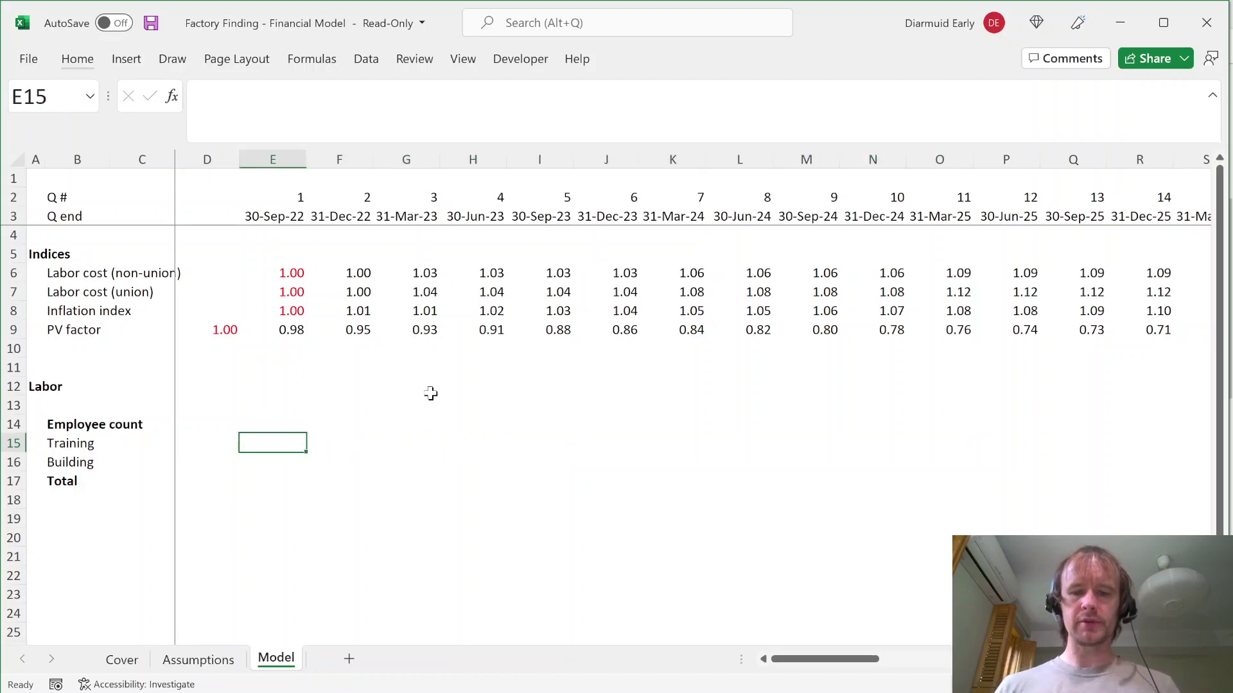
pyautogui.write('=if')
pyautogui.press('Tab')
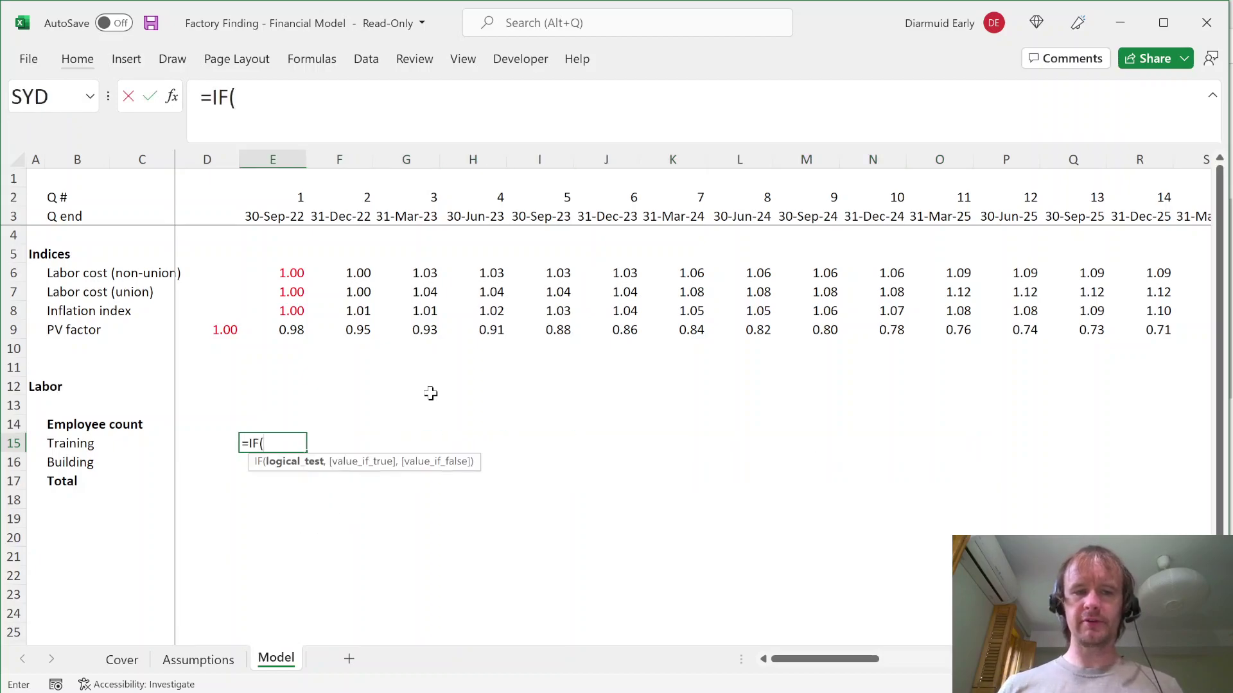
pyautogui.click(292, 197)
pyautogui.press('F4')
pyautogui.press('F4')
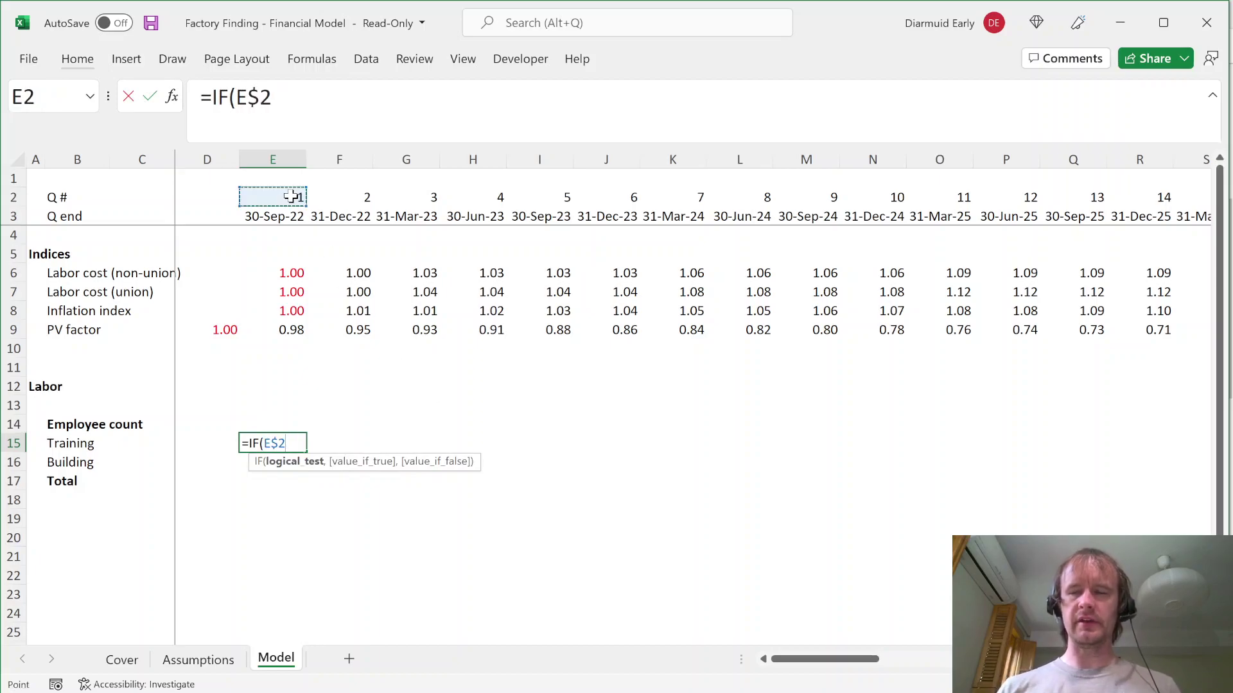
pyautogui.write('>')
pyautogui.press('BackSpace')
pyautogui.write('<=')
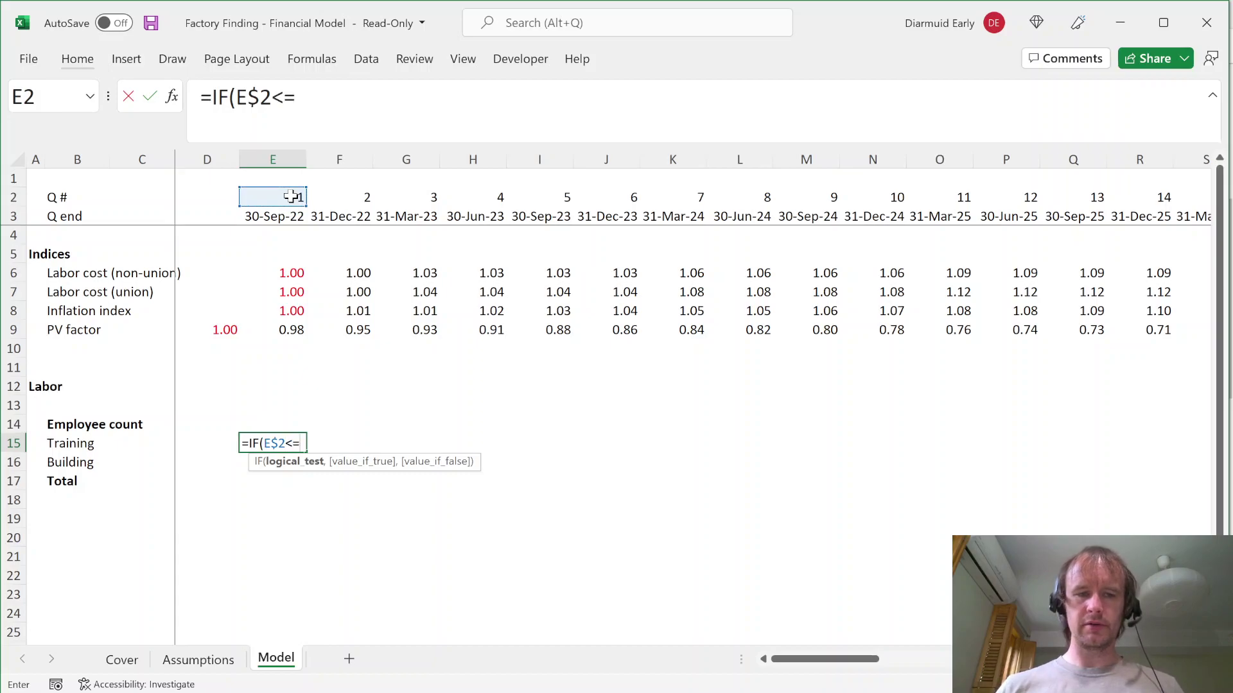
pyautogui.hotkey('ctrl', 'pageup')
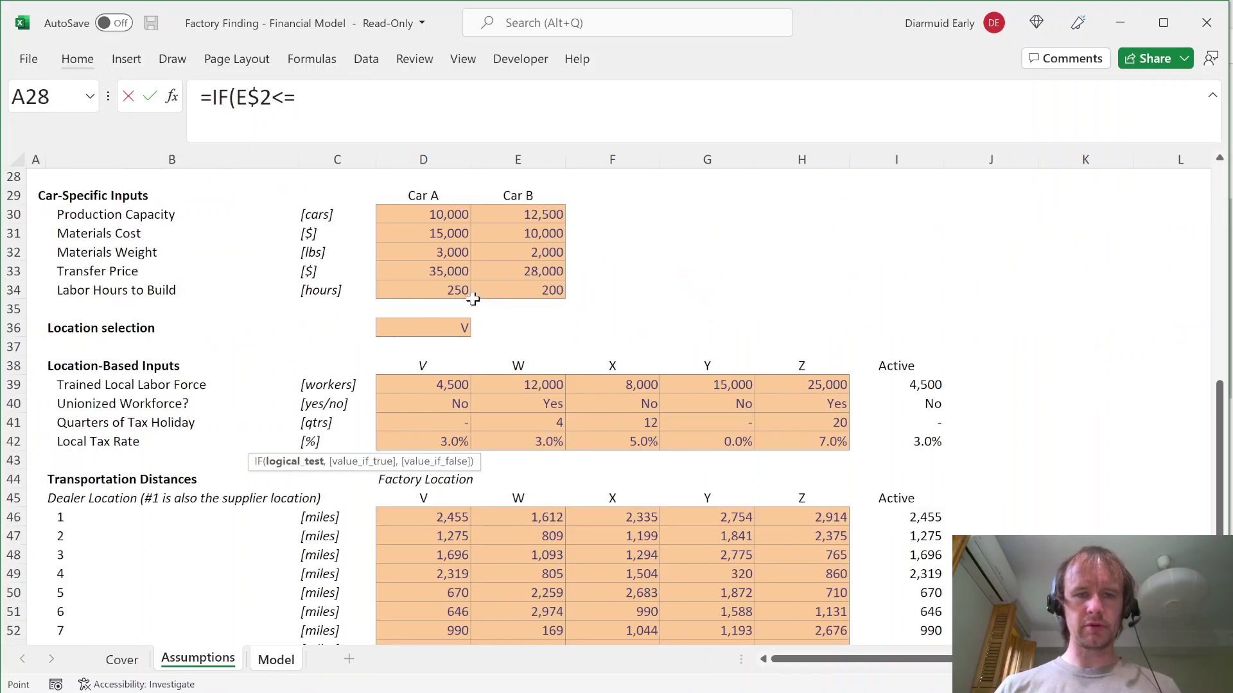
pyautogui.scroll(1, 473, 299)
pyautogui.click(436, 383)
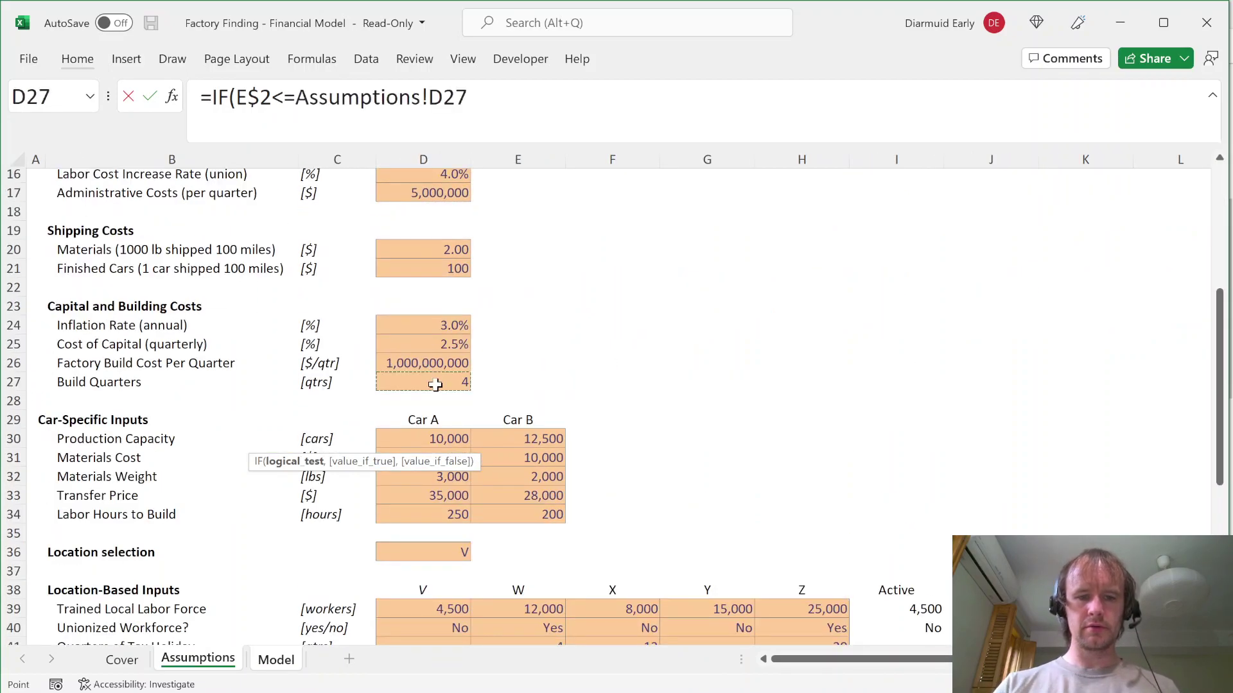
pyautogui.write(',0,IF(')
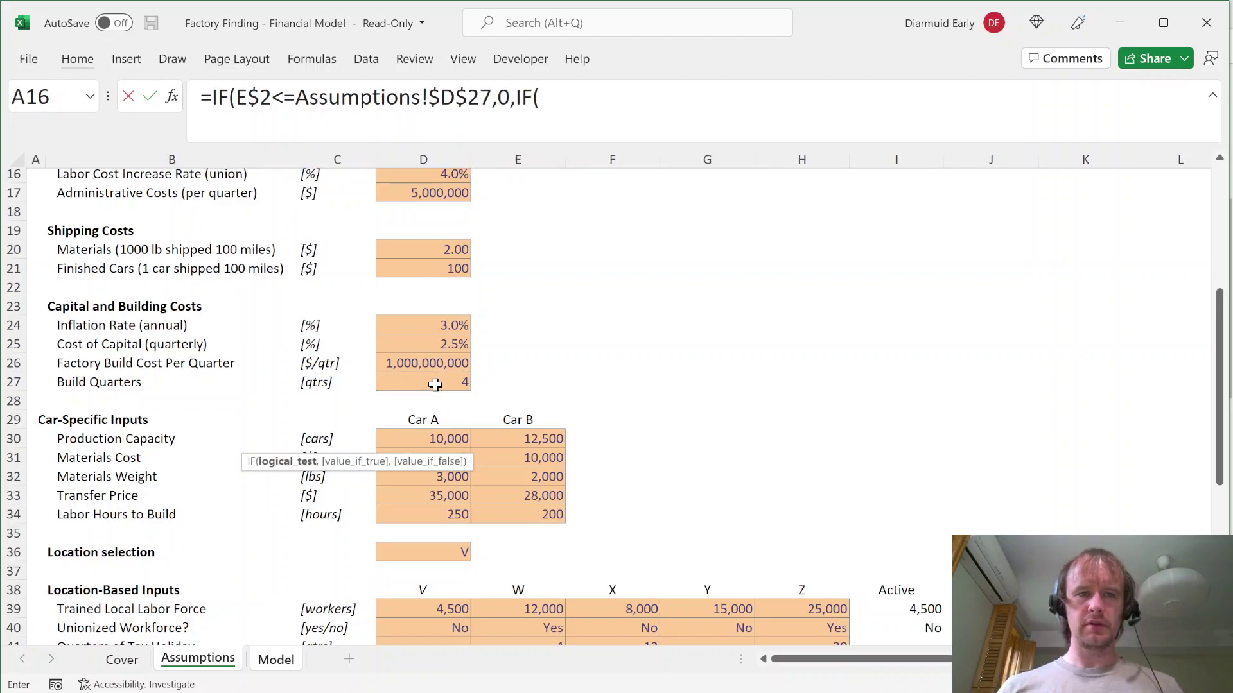
# Step: Set the nested IF's condition to E$2=Assumptions!$D$27+1 and begin its true value with a MIN function
pyautogui.moveTo(236, 97); pyautogui.dragTo(491, 96)
pyautogui.hotkey('ctrl', 'c')
pyautogui.press('End')
pyautogui.hotkey('ctrl', 'v')
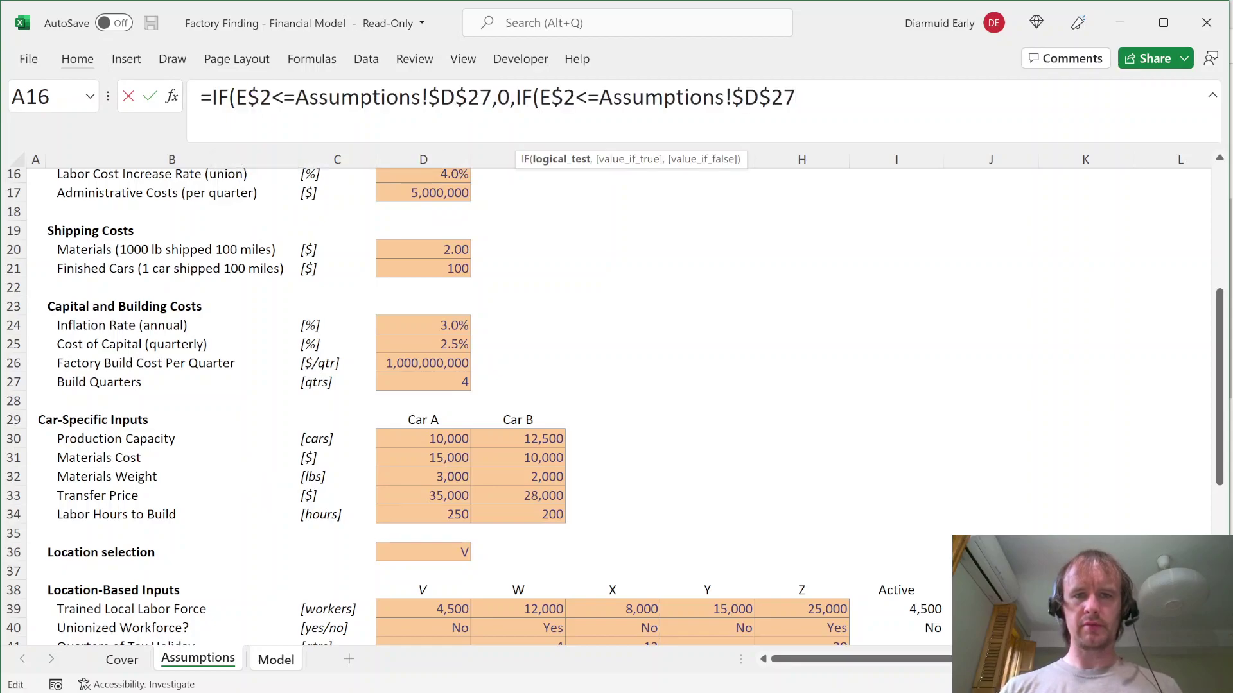
pyautogui.press('Left')
pyautogui.press('BackSpace')
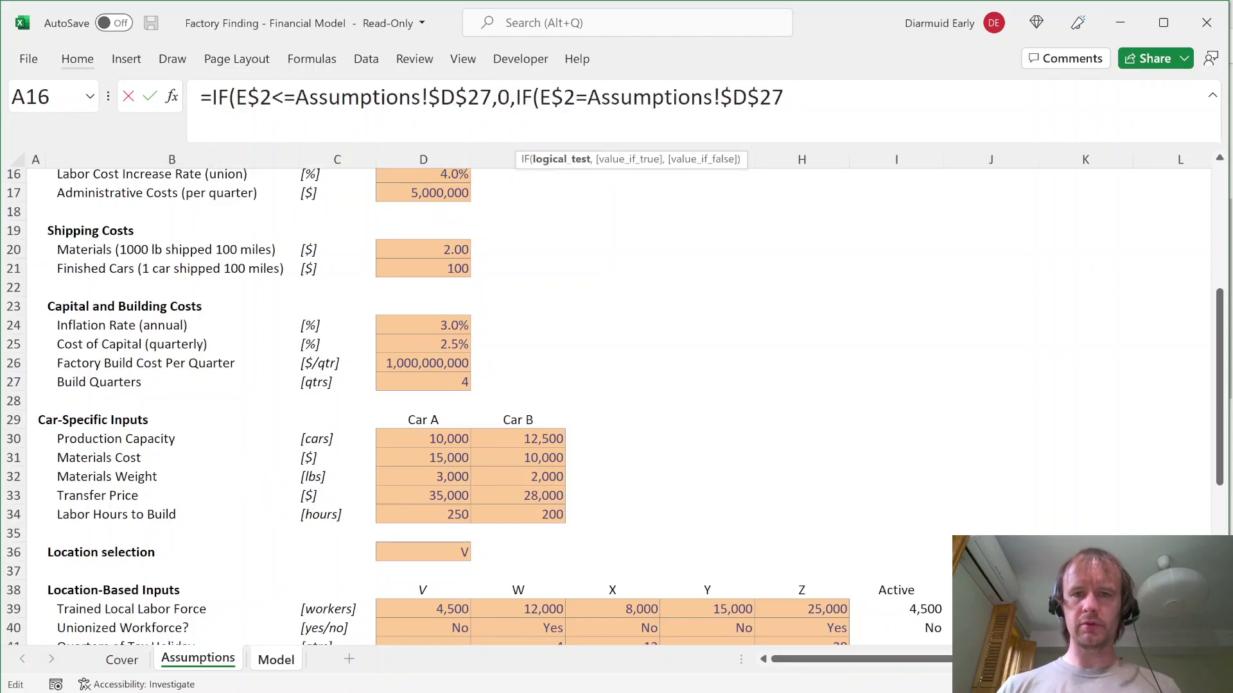
pyautogui.write('+1,MIN(')
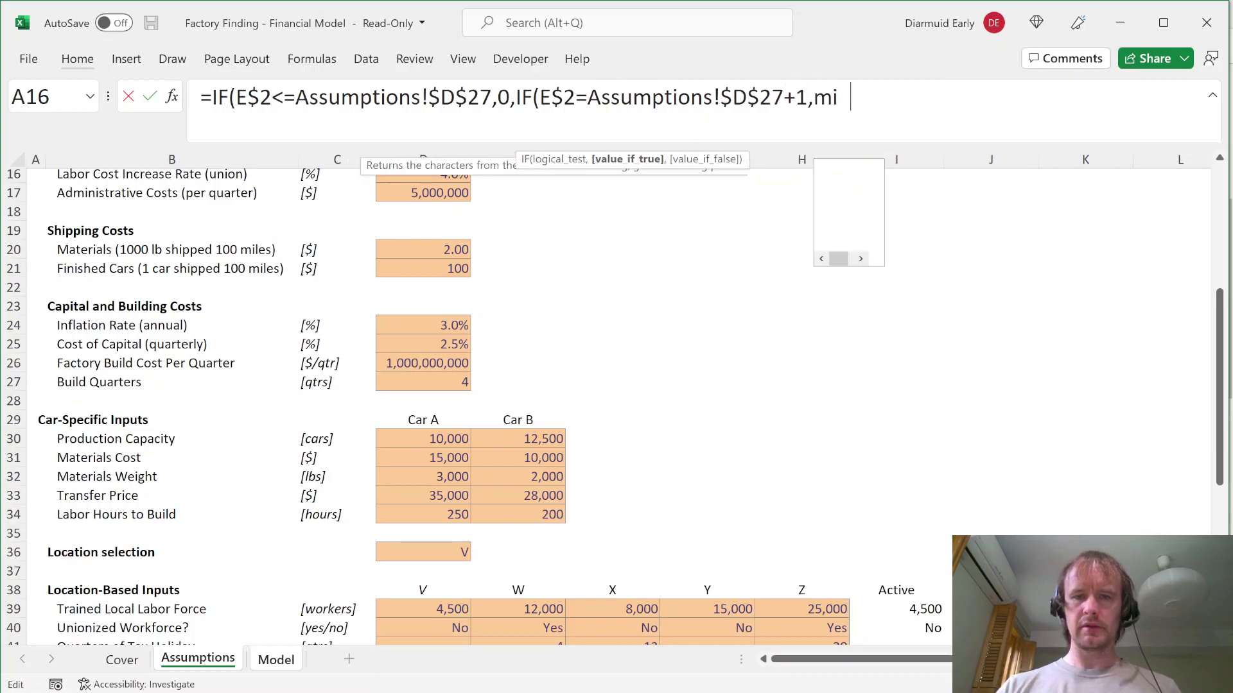
# Step: Complete the MIN as the lesser of the active local labor force, Assumptions!$I$39, and the workers needed, Assumptions!$D$11
pyautogui.click(902, 614)
pyautogui.press('F4')
pyautogui.write(',')
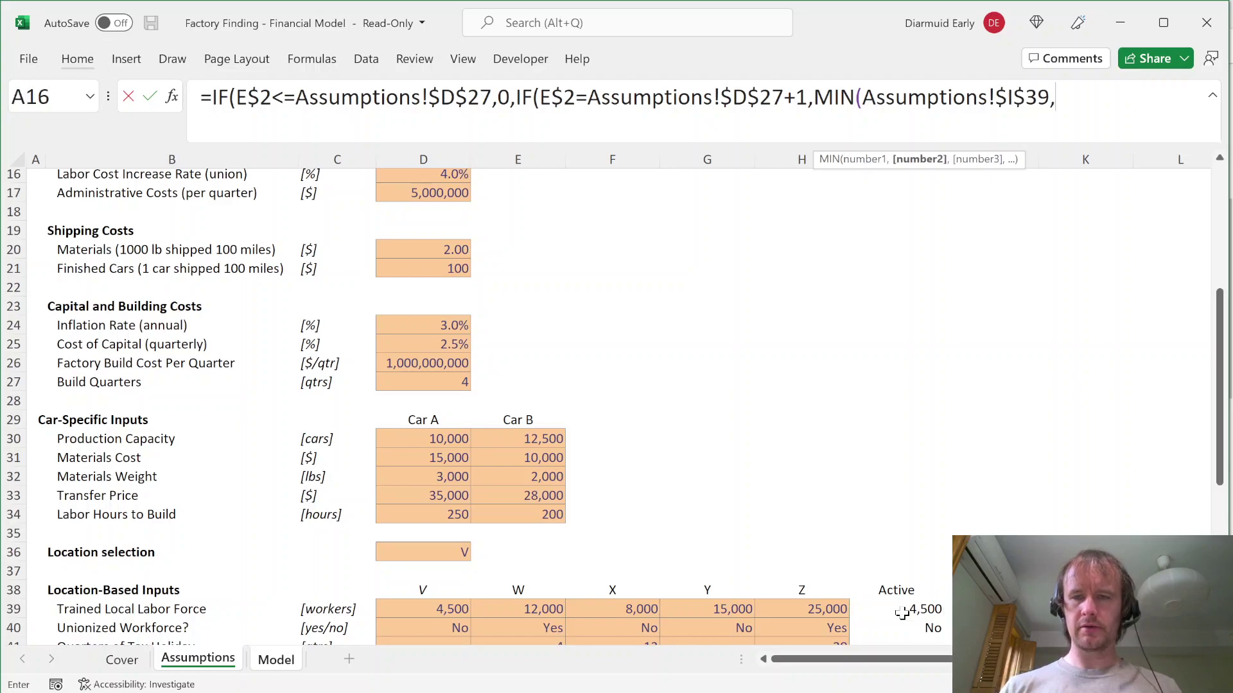
pyautogui.scroll(4, 721, 488)
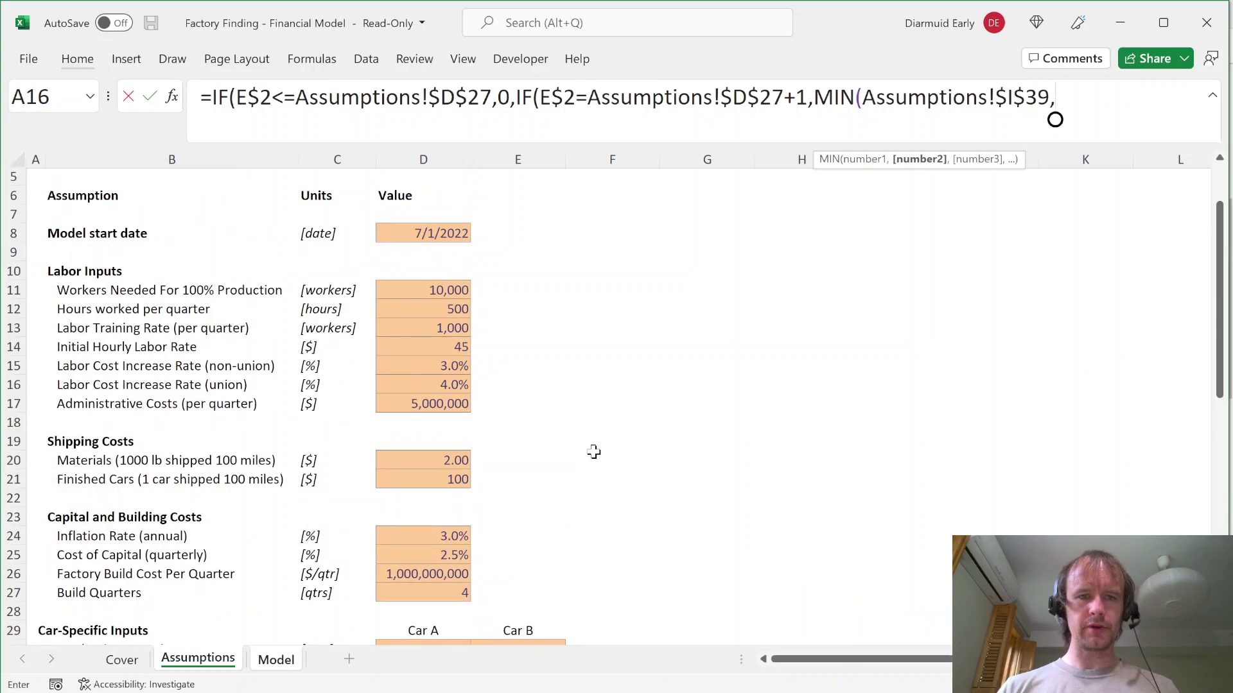
pyautogui.click(419, 289)
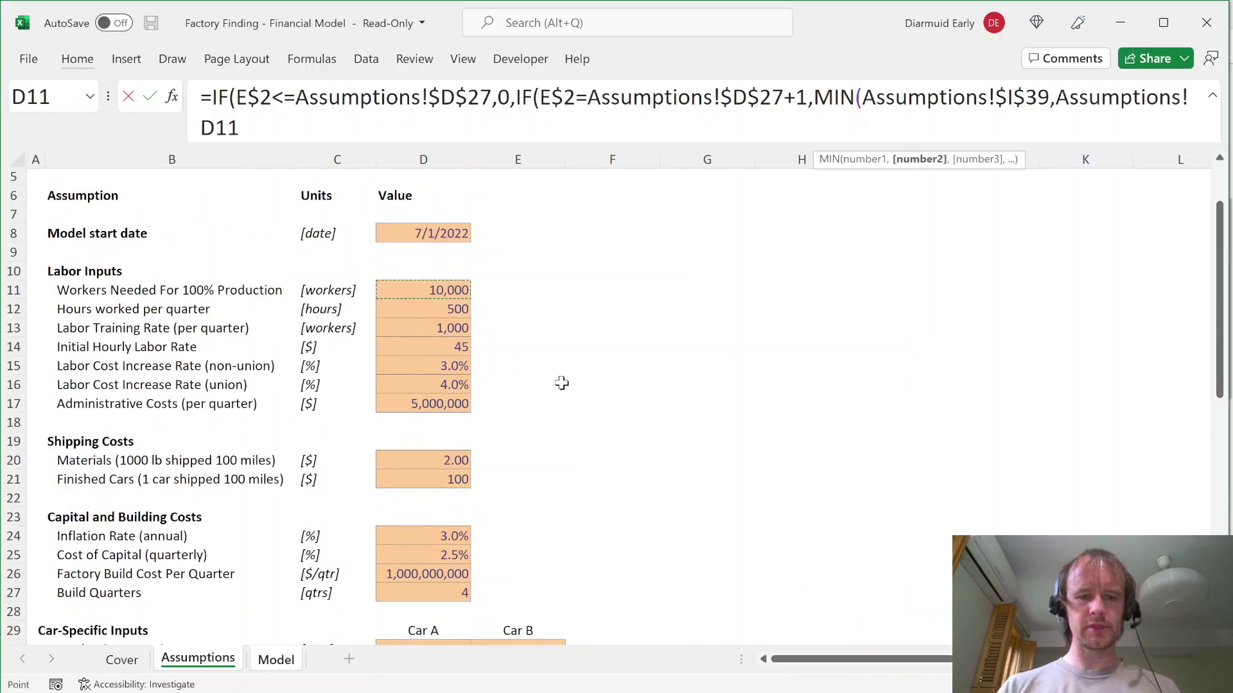
pyautogui.press('F4')
pyautogui.write('),')
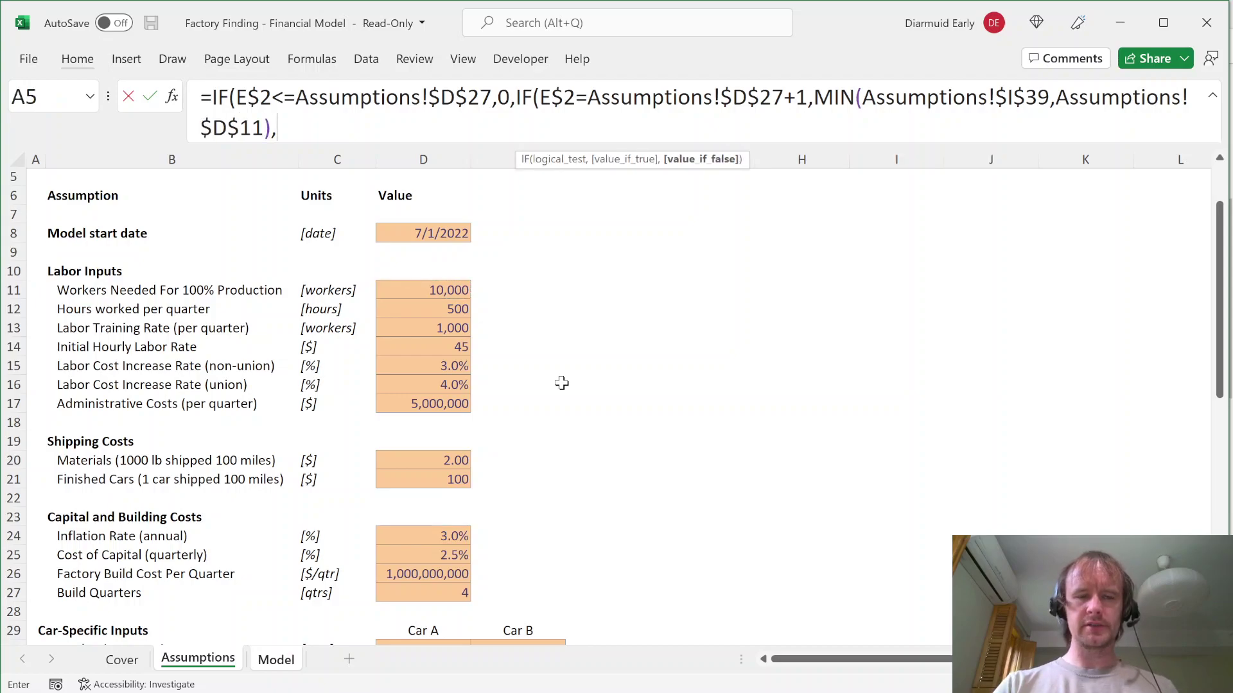
# Step: Enter the nested IF's false value as workers needed minus the previous quarter's total, Assumptions!$D$11-D17
pyautogui.hotkey('ctrl', 'pagedown')
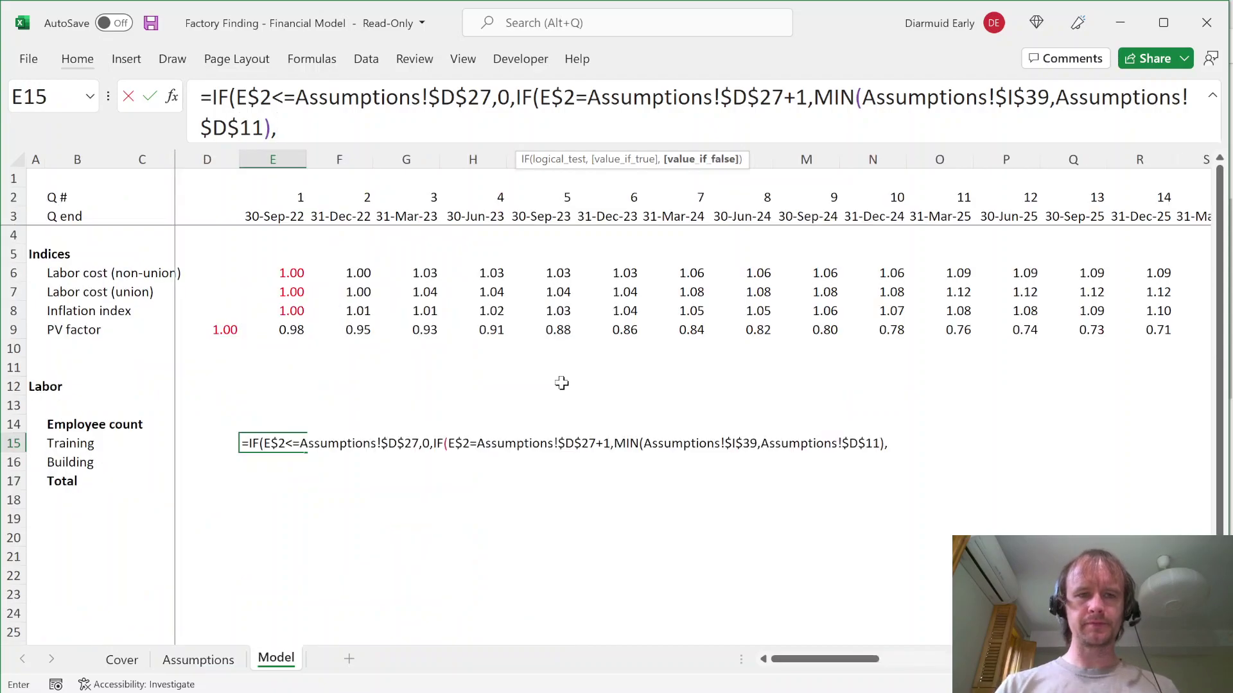
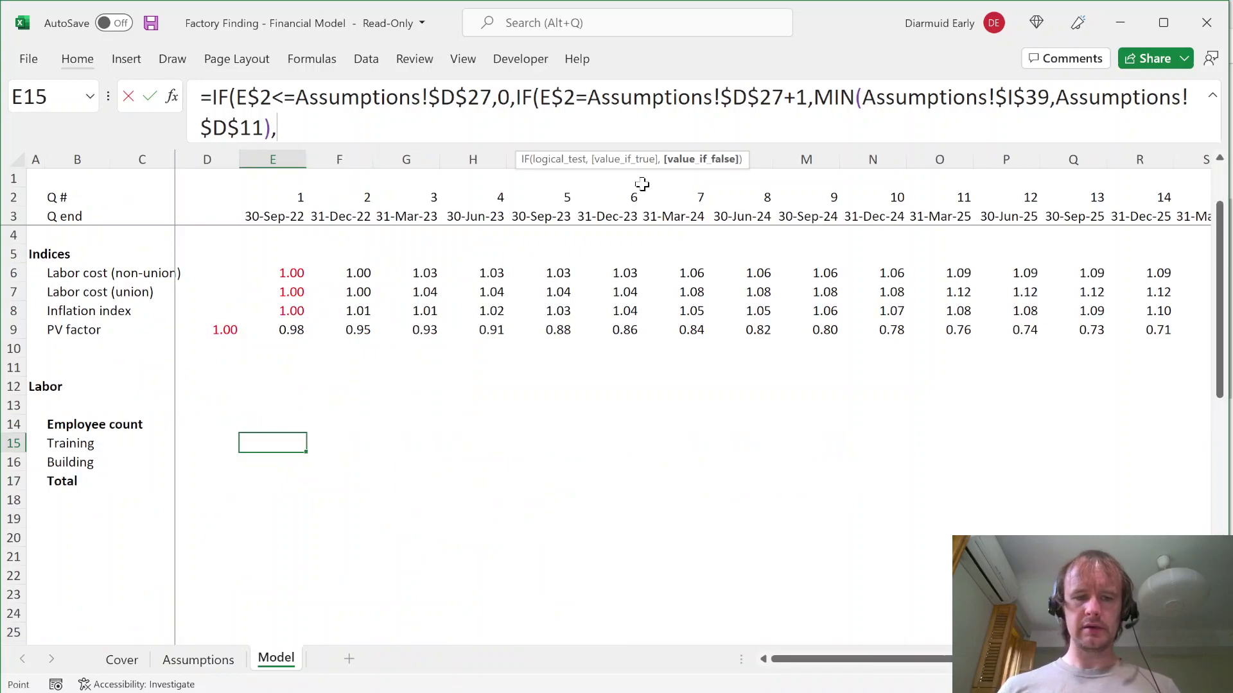
pyautogui.hotkey('ctrl', 'pageup')
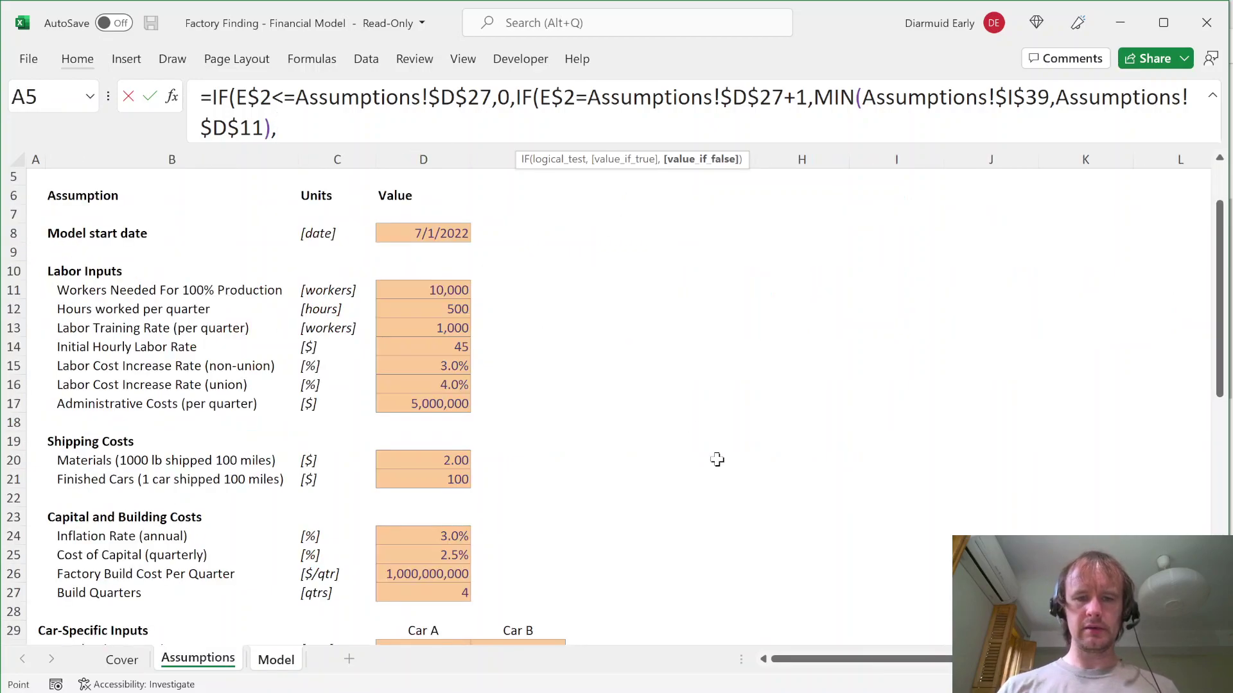
pyautogui.click(420, 289)
pyautogui.press('F4')
pyautogui.write('-')
pyautogui.hotkey('ctrl', 'pagedown')
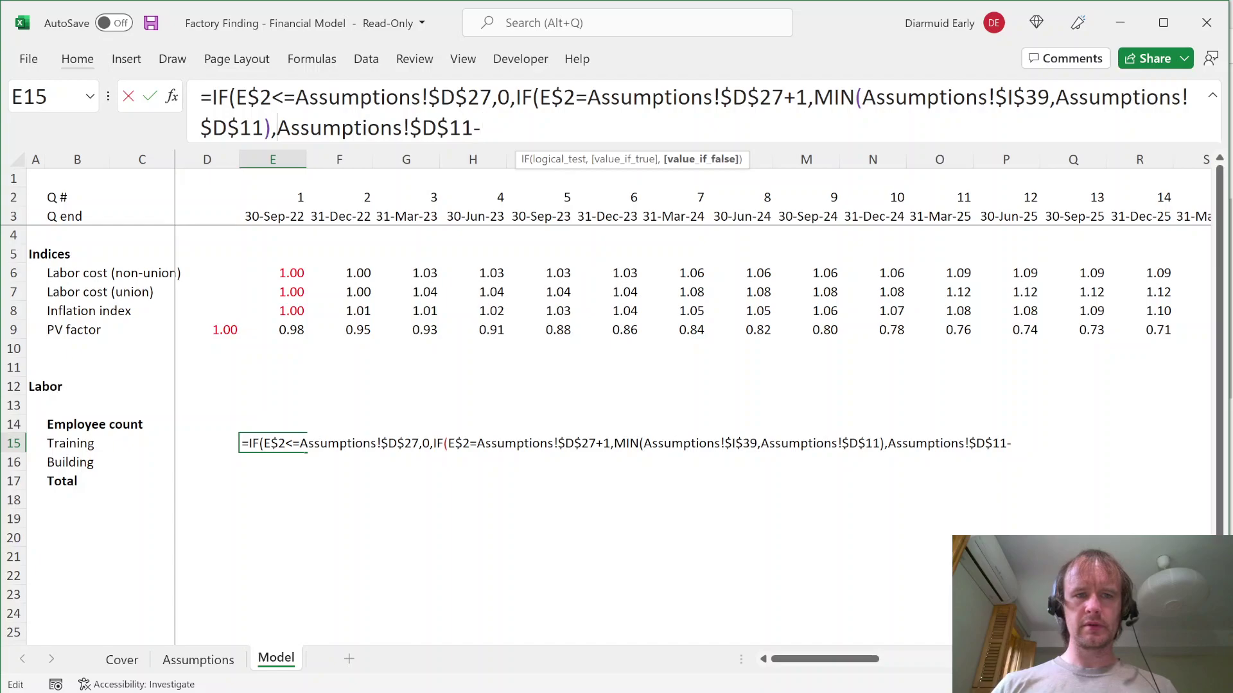
pyautogui.click(218, 481)
pyautogui.press('F2')
pyautogui.press('Left')
pyautogui.press('Left')
pyautogui.press('Left')
pyautogui.press('BackSpace')
pyautogui.press('BackSpace')
pyautogui.press('BackSpace')
pyautogui.press('BackSpace')
pyautogui.press('BackSpace')
pyautogui.press('BackSpace')
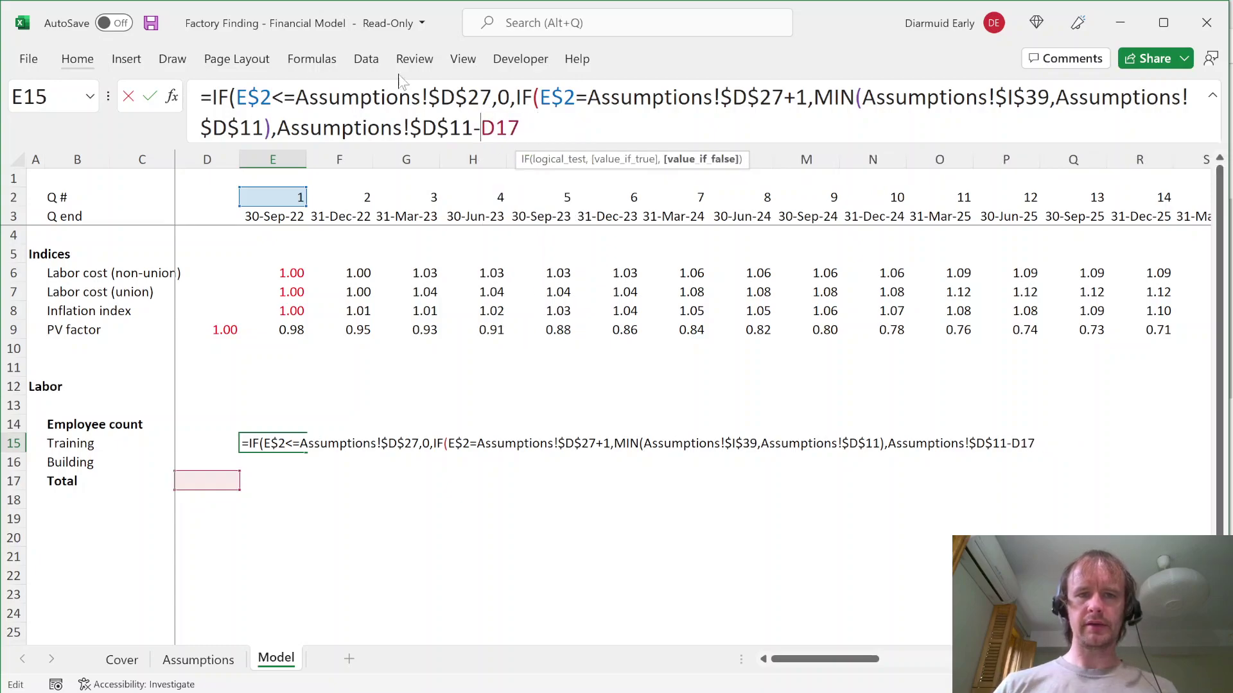
# Step: Wrap the difference in a MIN with the labor training rate, Assumptions!$D$13, and finish the Training formula in E15
pyautogui.hotkey('ctrl', 'Left')
pyautogui.hotkey('ctrl', 'Left')
pyautogui.hotkey('ctrl', 'Left')
pyautogui.hotkey('ctrl', 'Left')
pyautogui.write('min')
pyautogui.press('Tab')
pyautogui.write(',')
pyautogui.hotkey('ctrl', 'pageup')
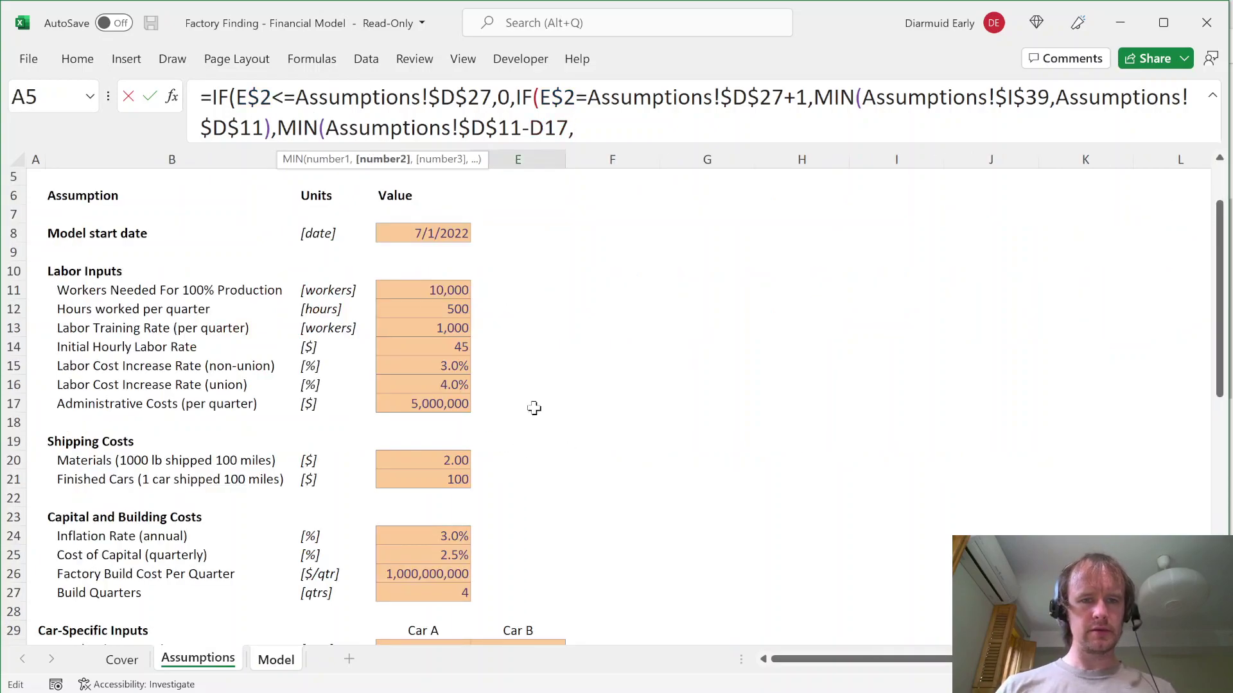
pyautogui.click(450, 327)
pyautogui.press('F4')
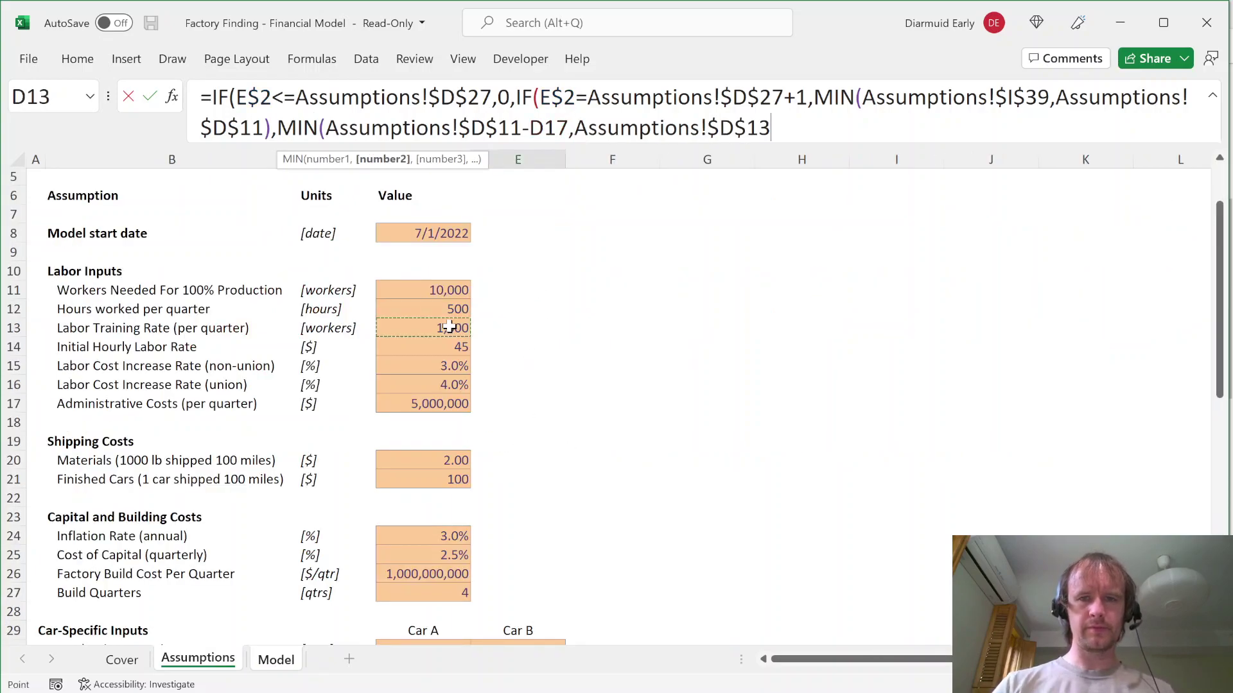
pyautogui.write(')))')
pyautogui.press('Return')
# Step: Fill the Training formula from E15 across to K15 and check it in quarter 5
pyautogui.click(272, 443)
pyautogui.moveTo(306, 452); pyautogui.dragTo(706, 452)
pyautogui.click(339, 443)
pyautogui.click(539, 443)
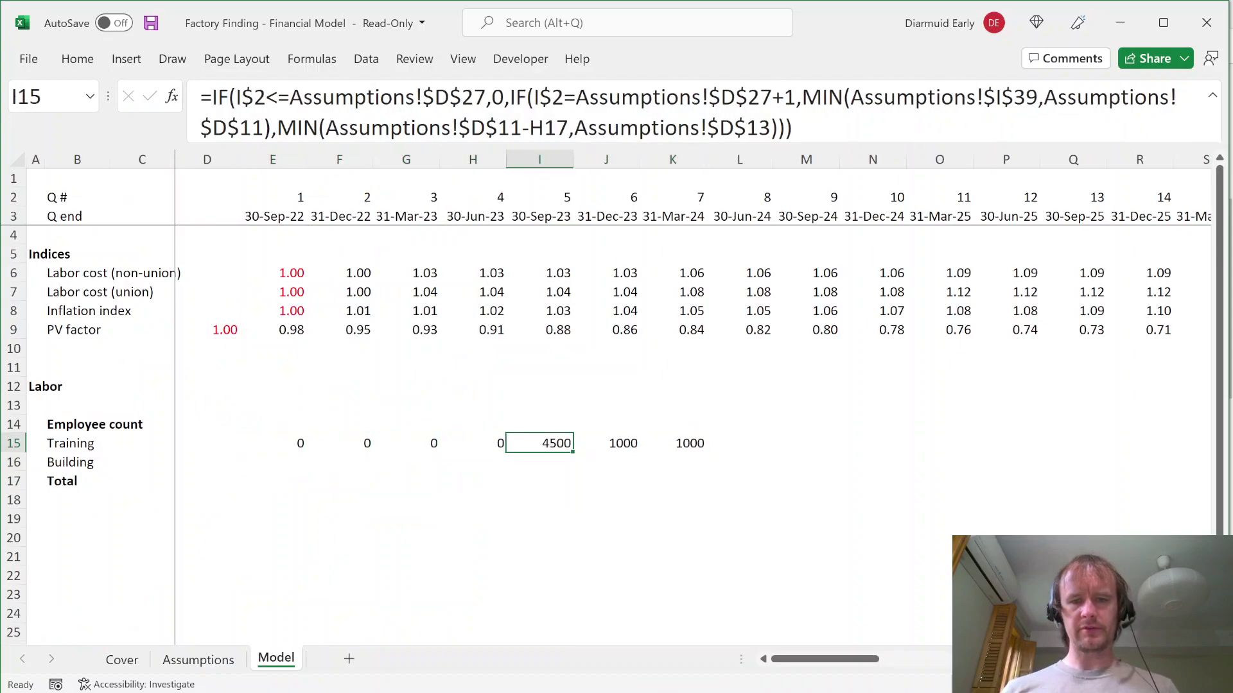
# Step: Enter the Building formula in E16 as the previous quarter's Training plus Building, =D15+D16
pyautogui.press('Down')
pyautogui.press('Left')
pyautogui.press('Left')
pyautogui.press('Left')
pyautogui.press('Left')
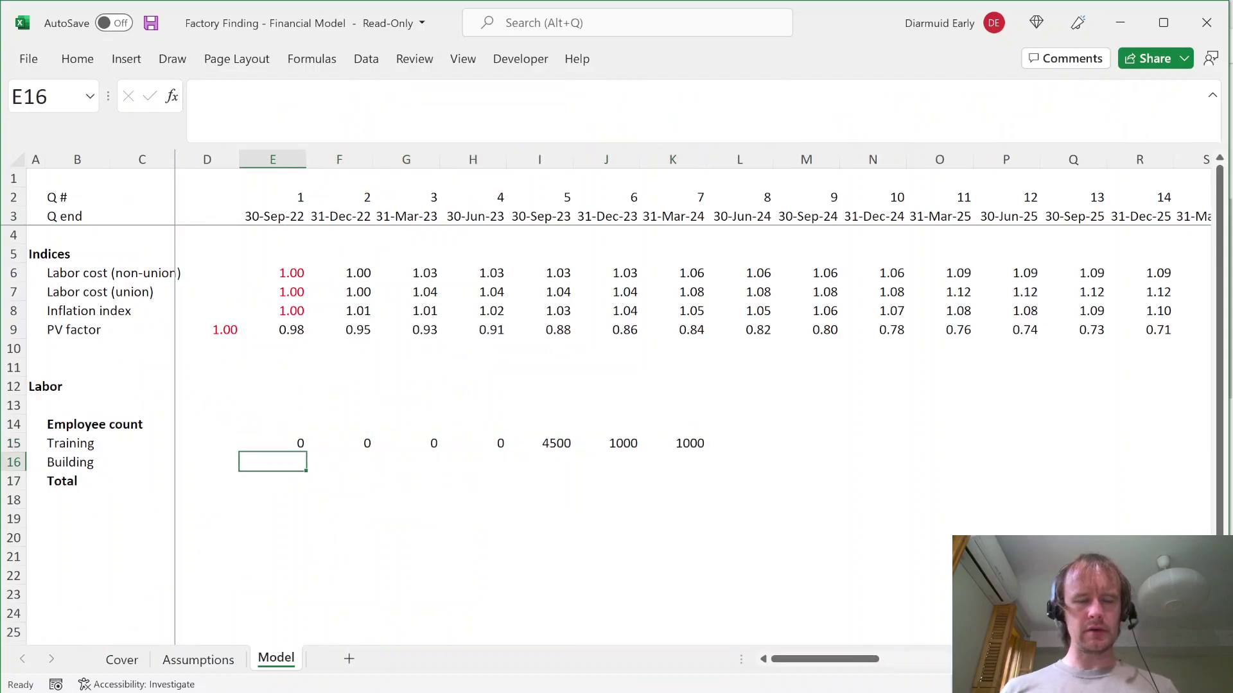
pyautogui.write('=')
pyautogui.press('Up')
pyautogui.press('Left')
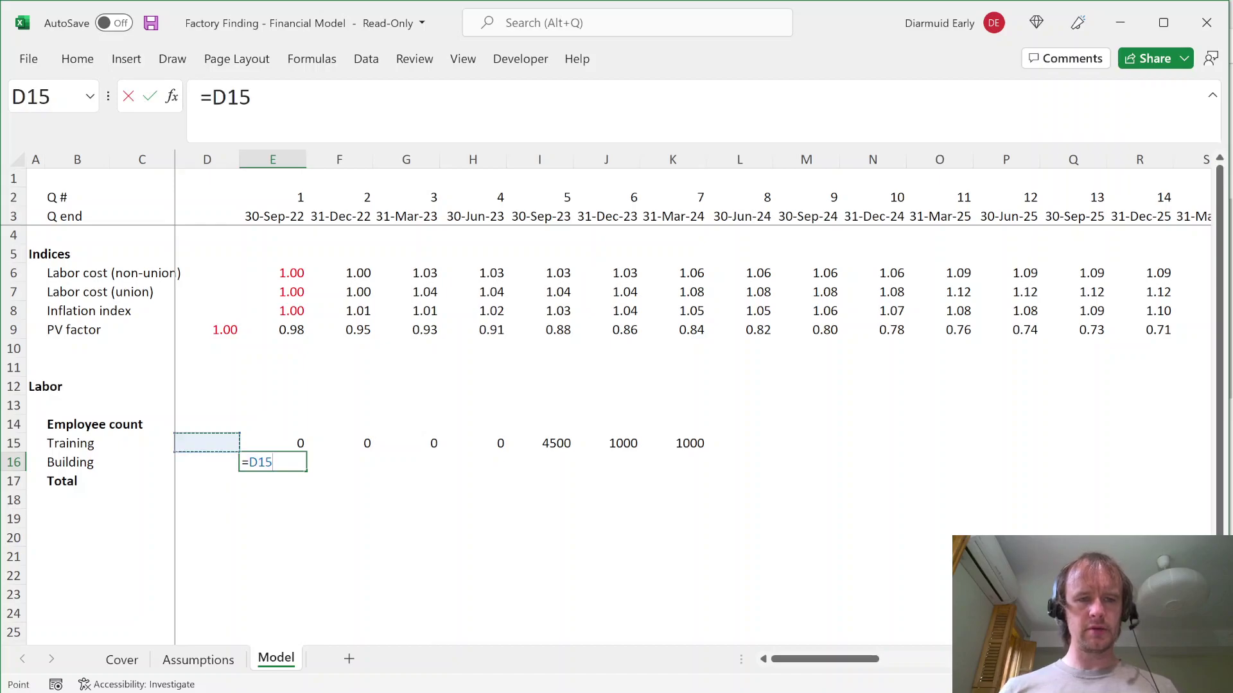
pyautogui.write('+')
pyautogui.press('Left')
pyautogui.hotkey('ctrl', 'Return')
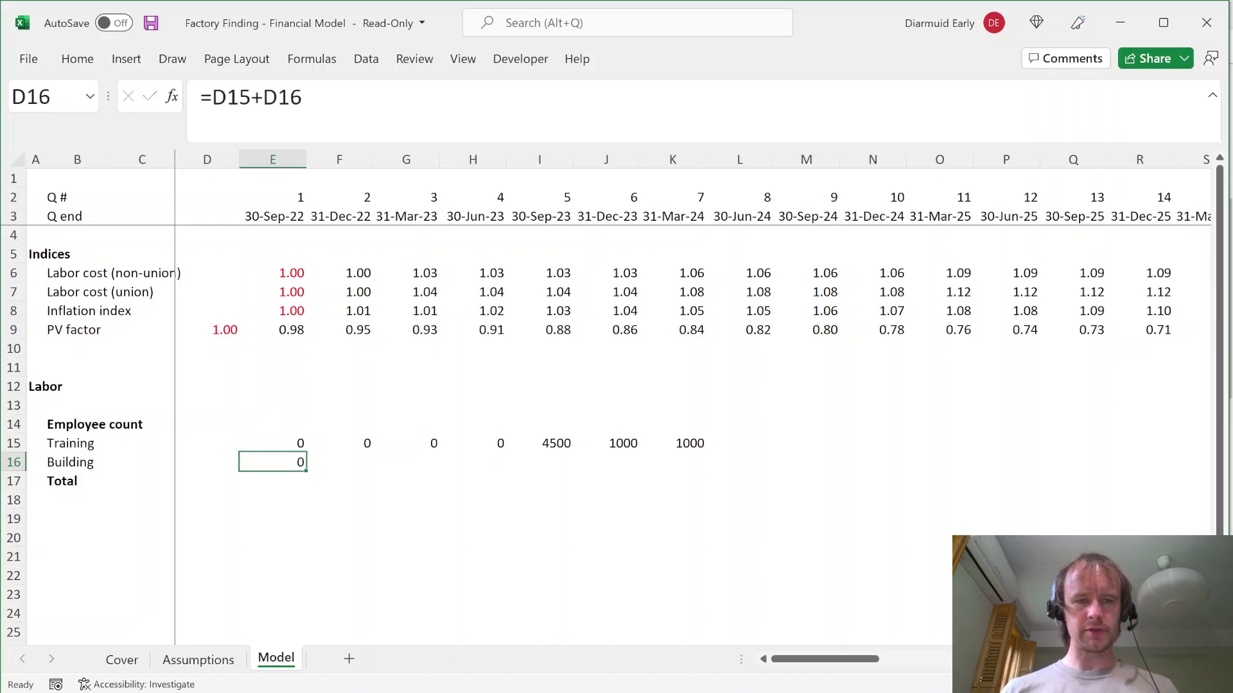
# Step: Fill the Building formula from E16 across to K16, checking its references in the last filled quarters
pyautogui.hotkey('shift', 'Right')
pyautogui.hotkey('shift', 'Right')
pyautogui.hotkey('shift', 'Right')
pyautogui.hotkey('shift', 'Right')
pyautogui.hotkey('ctrl', 'r')
pyautogui.hotkey('ctrl', 'Right')
pyautogui.press('Right')
pyautogui.hotkey('ctrl', 'r')
pyautogui.press('F2')
pyautogui.press('Escape')
pyautogui.press('Right')
pyautogui.hotkey('ctrl', 'r')
pyautogui.press('F2')
pyautogui.press('Escape')
# Step: Fill the Training and Building formulas from K15:K16 across to quarter 10 in column N
pyautogui.press('Right')
pyautogui.press('Up')
pyautogui.press('Left')
pyautogui.hotkey('shift', 'Down')
pyautogui.hotkey('shift', 'Right')
pyautogui.hotkey('shift', 'Right')
pyautogui.hotkey('shift', 'Right')
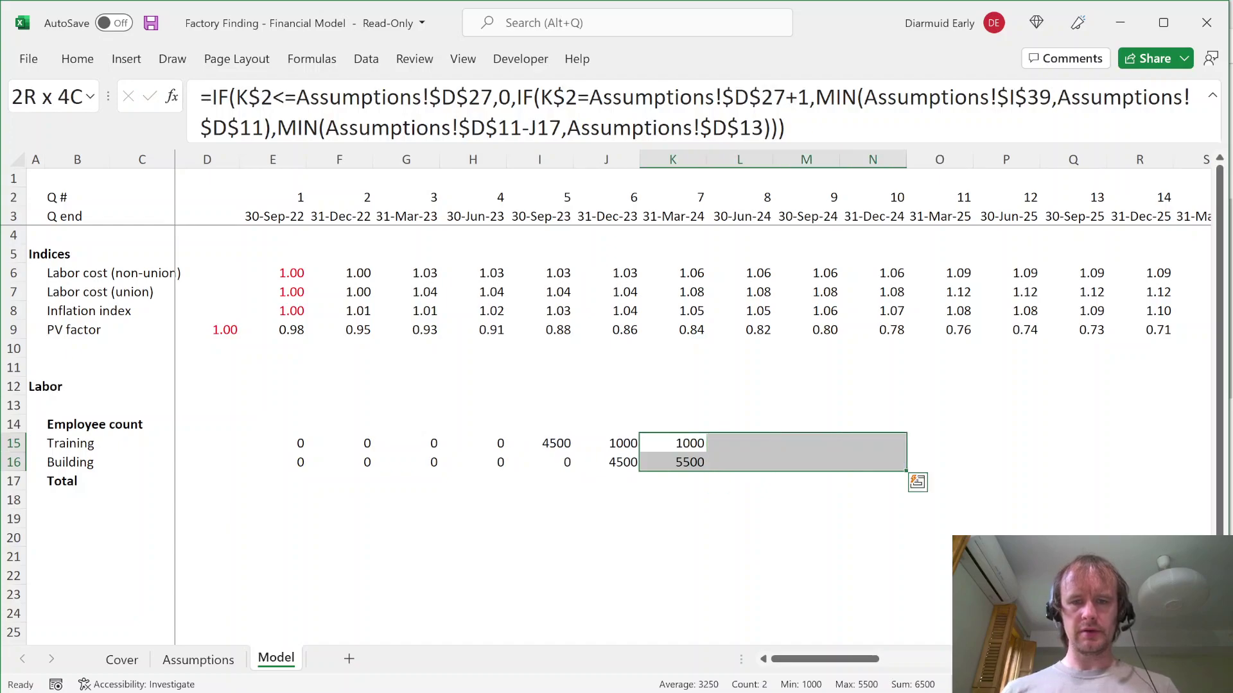
pyautogui.hotkey('ctrl', 'r')
# Step: Sum the Training and Building counts for quarter 1 in the Total row with =SUM(E15:E16) in E17
pyautogui.press('Left')
pyautogui.hotkey('ctrl', 'Left')
pyautogui.press('Down')
pyautogui.press('Left')
pyautogui.press('Down')
pyautogui.press('Right')
pyautogui.hotkey('alt', '=')
pyautogui.press('Return')
# Step: Fill the Total formula from E17 across to N17
pyautogui.press('Up')
pyautogui.hotkey('shift', 'Right')
pyautogui.hotkey('shift', 'Right')
pyautogui.hotkey('shift', 'Right')
pyautogui.hotkey('shift', 'Right')
pyautogui.hotkey('shift', 'Right')
pyautogui.hotkey('shift', 'Right')
pyautogui.hotkey('shift', 'Right')
pyautogui.hotkey('shift', 'Right')
pyautogui.hotkey('shift', 'Right')
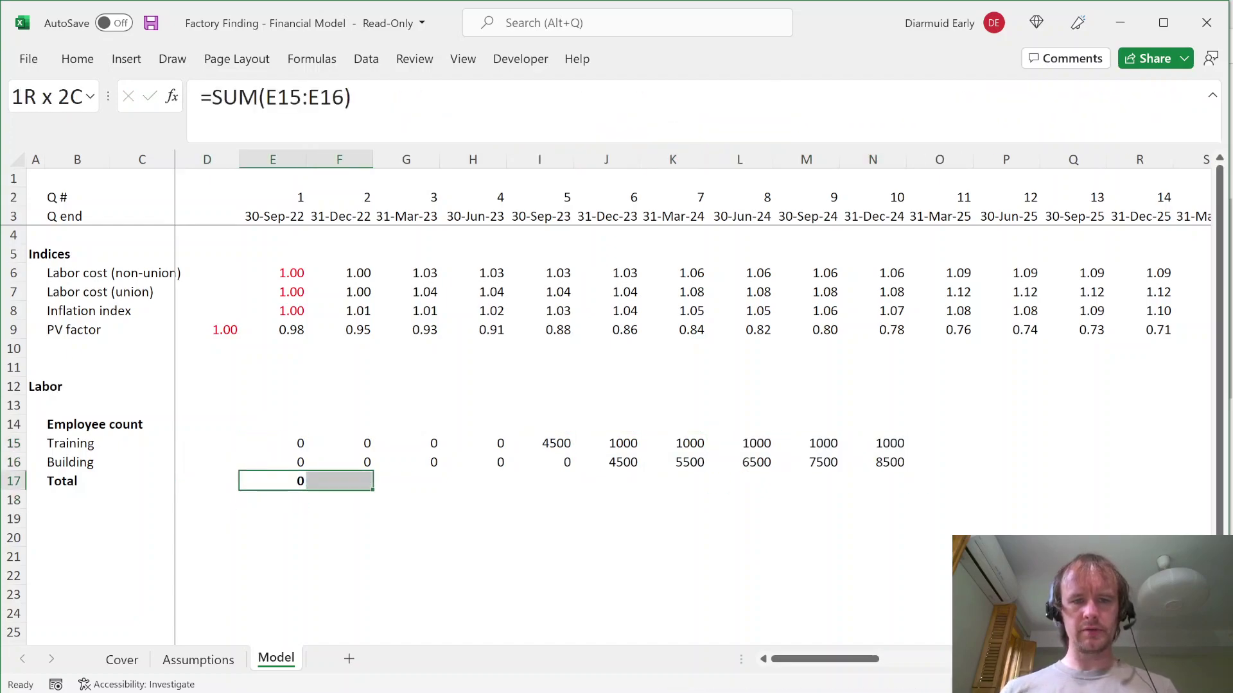
pyautogui.hotkey('ctrl', 'r')
pyautogui.hotkey('ctrl', 'Right')
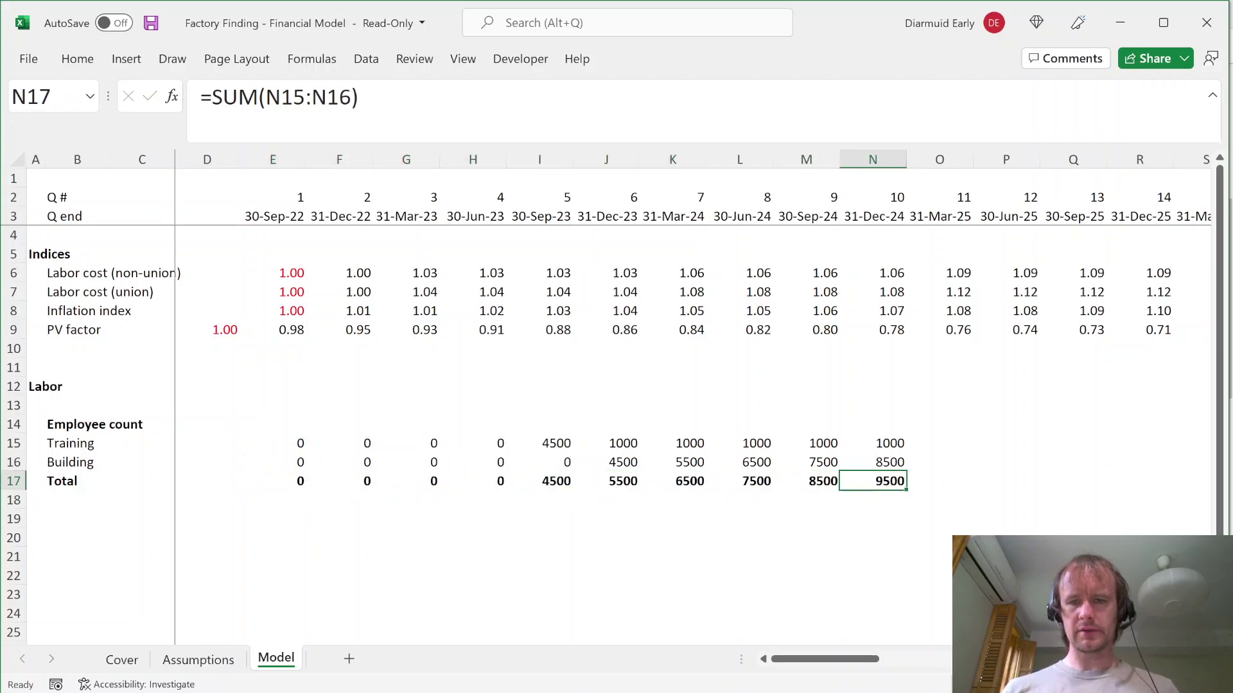
# Step: Fill the Training, Building and Total rows from N15:N17 across to quarter 13 in column Q
pyautogui.press('Up')
pyautogui.press('Up')
pyautogui.hotkey('shift', 'Down')
pyautogui.hotkey('shift', 'Down')
pyautogui.hotkey('shift', 'Right')
pyautogui.hotkey('shift', 'Right')
pyautogui.hotkey('shift', 'Right')
pyautogui.hotkey('ctrl', 'r')
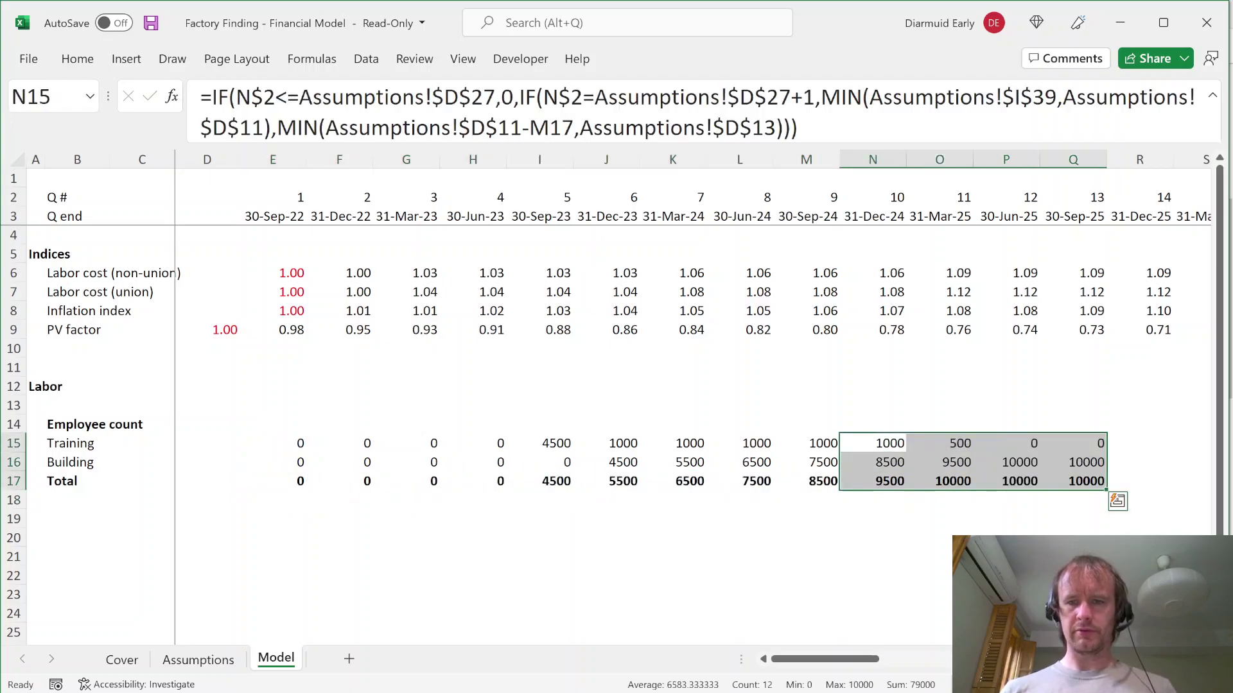
# Step: Examine the cell references of the Training formula in quarters 11 and 12, O15:P15
pyautogui.press('Right')
pyautogui.press('F2')
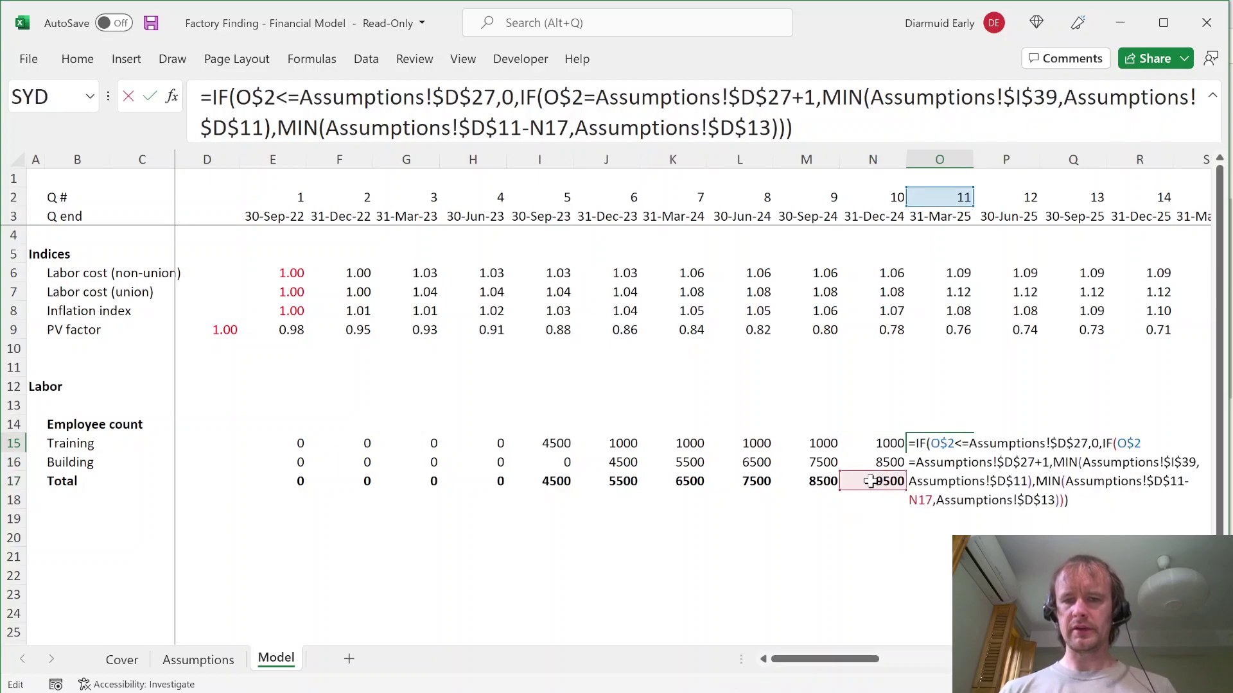
pyautogui.press('Return')
pyautogui.press('Up')
pyautogui.press('F2')
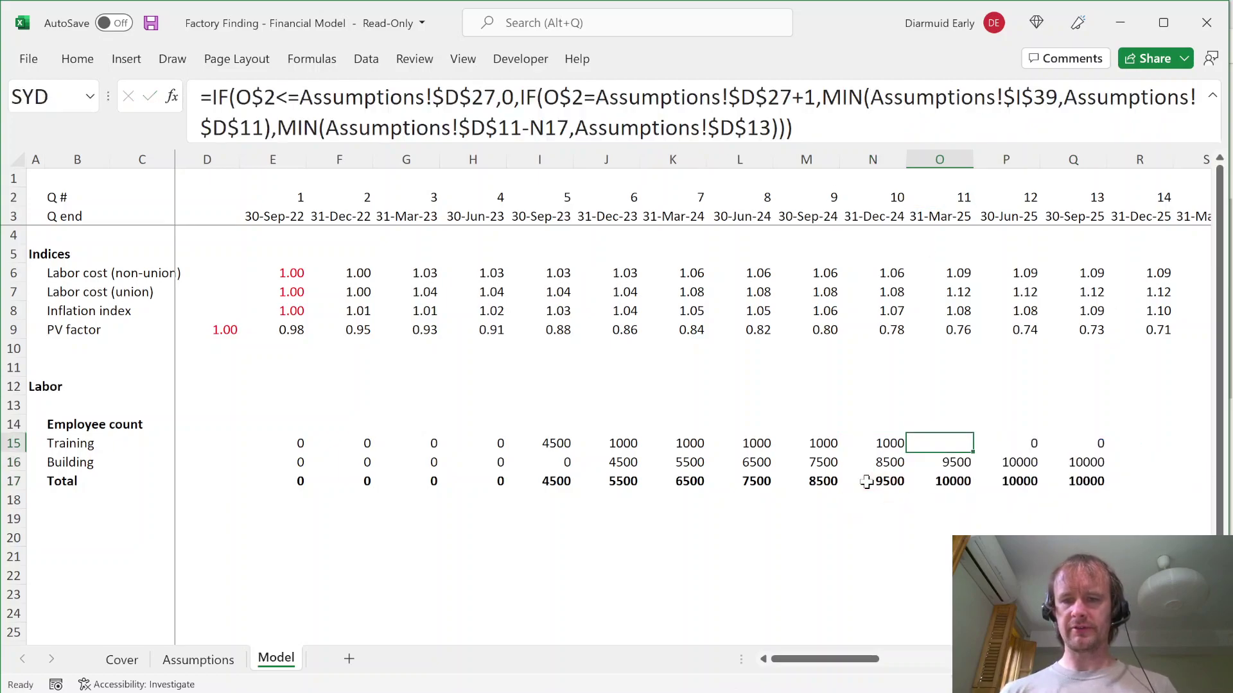
pyautogui.press('Tab')
pyautogui.press('F2')
pyautogui.hotkey('ctrl', 'Return')
pyautogui.press('Right')
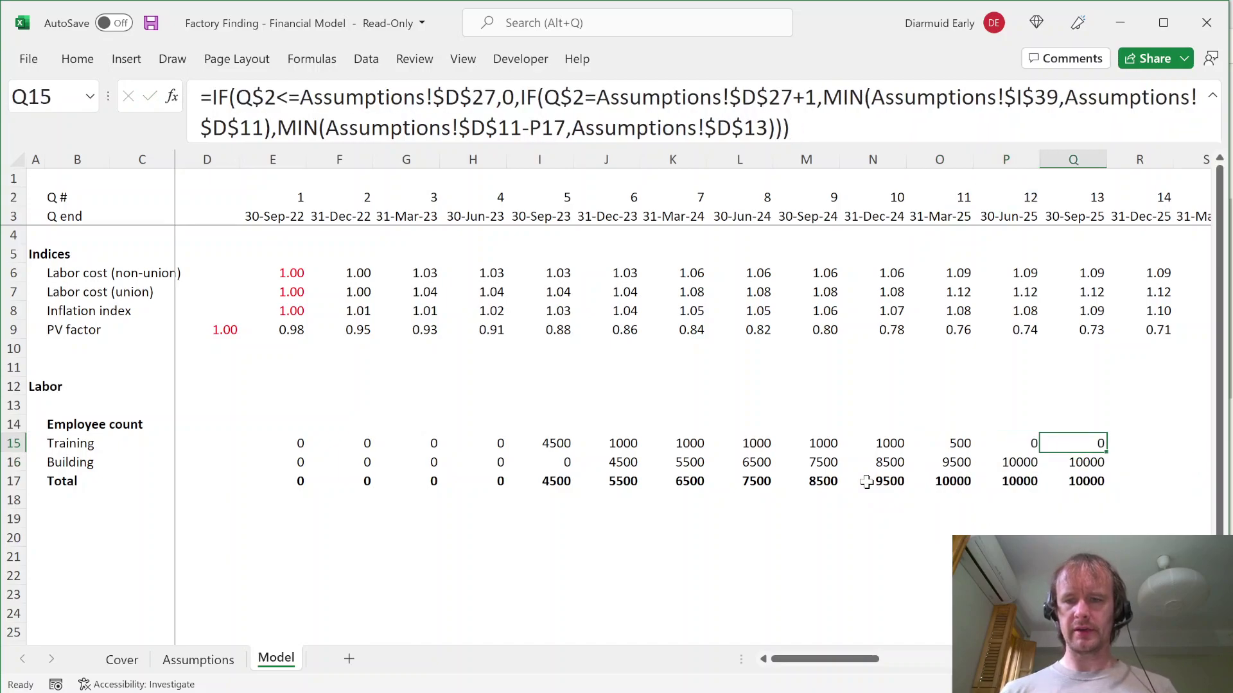
# Step: Fill the Training, Building and Total formulas from Q15:Q17 across to quarter 60 in column BL
pyautogui.press('Down')
pyautogui.press('Down')
pyautogui.hotkey('shift', 'Up')
pyautogui.hotkey('shift', 'Up')
pyautogui.hotkey('ctrl', 'shift', 'Right')
pyautogui.hotkey('ctrl', 'Left')
pyautogui.hotkey('ctrl', 'Left')
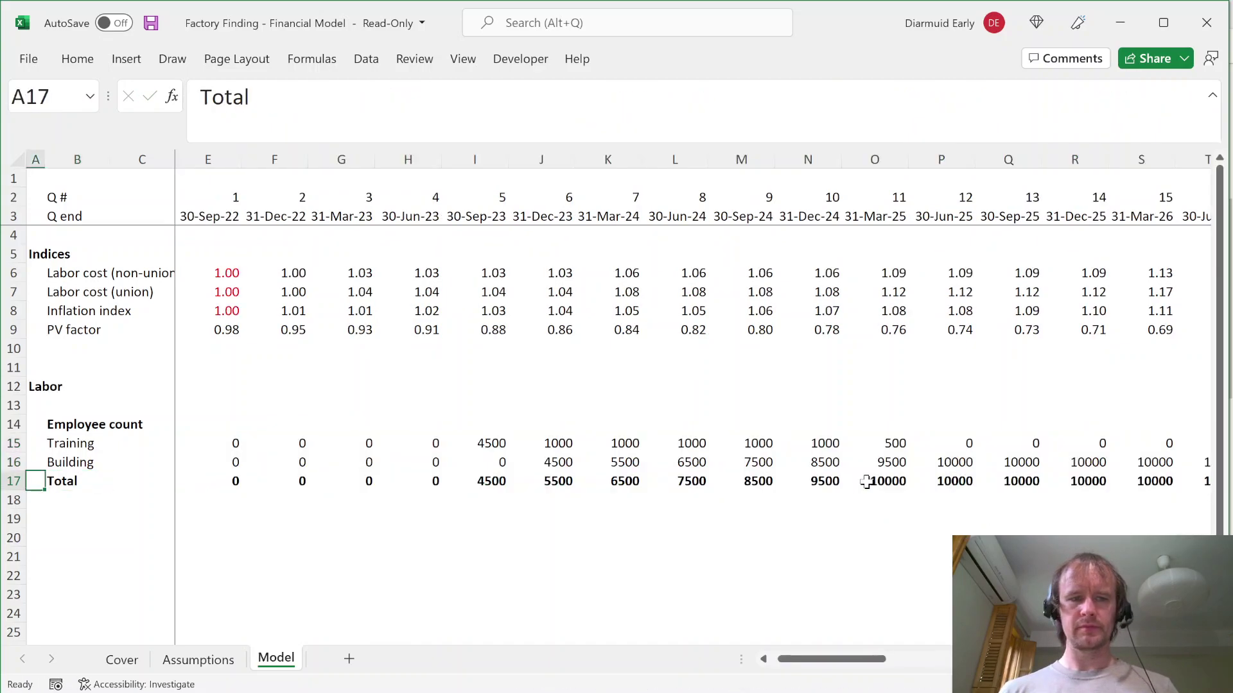
# Step: Format the Training, Building and Total values for all 60 quarters with the custom number format #,##0;-#,##0;-
pyautogui.hotkey('ctrl', 'Right')
pyautogui.press('Up')
pyautogui.press('Up')
pyautogui.hotkey('shift', 'Down')
pyautogui.hotkey('shift', 'Down')
pyautogui.hotkey('ctrl', 'shift', 'Right')
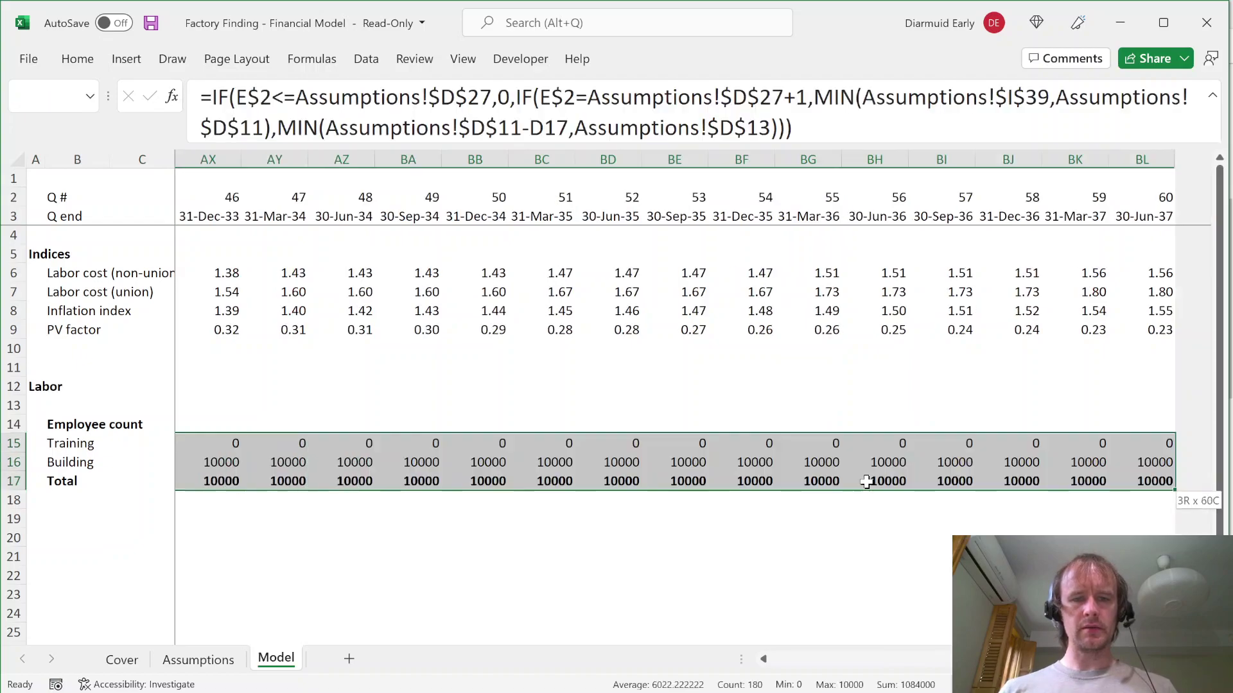
pyautogui.hotkey('ctrl', '1')
pyautogui.click(77, 133)
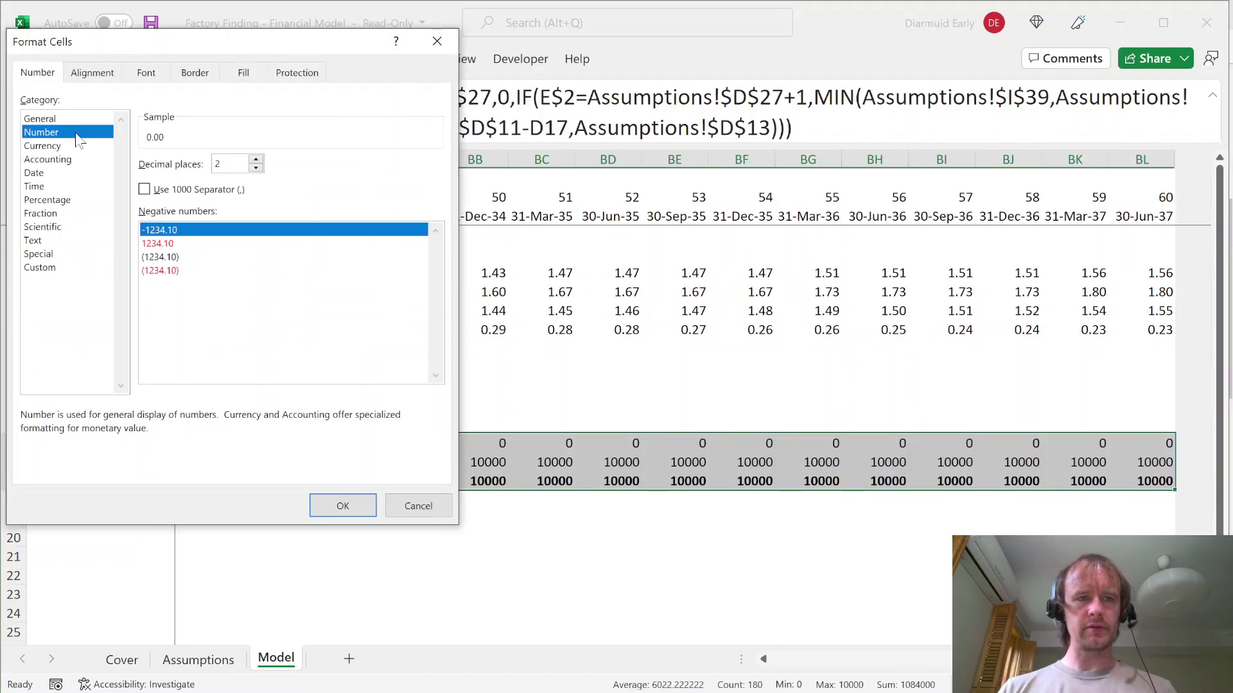
pyautogui.write('0')
pyautogui.hotkey('alt', 'u')
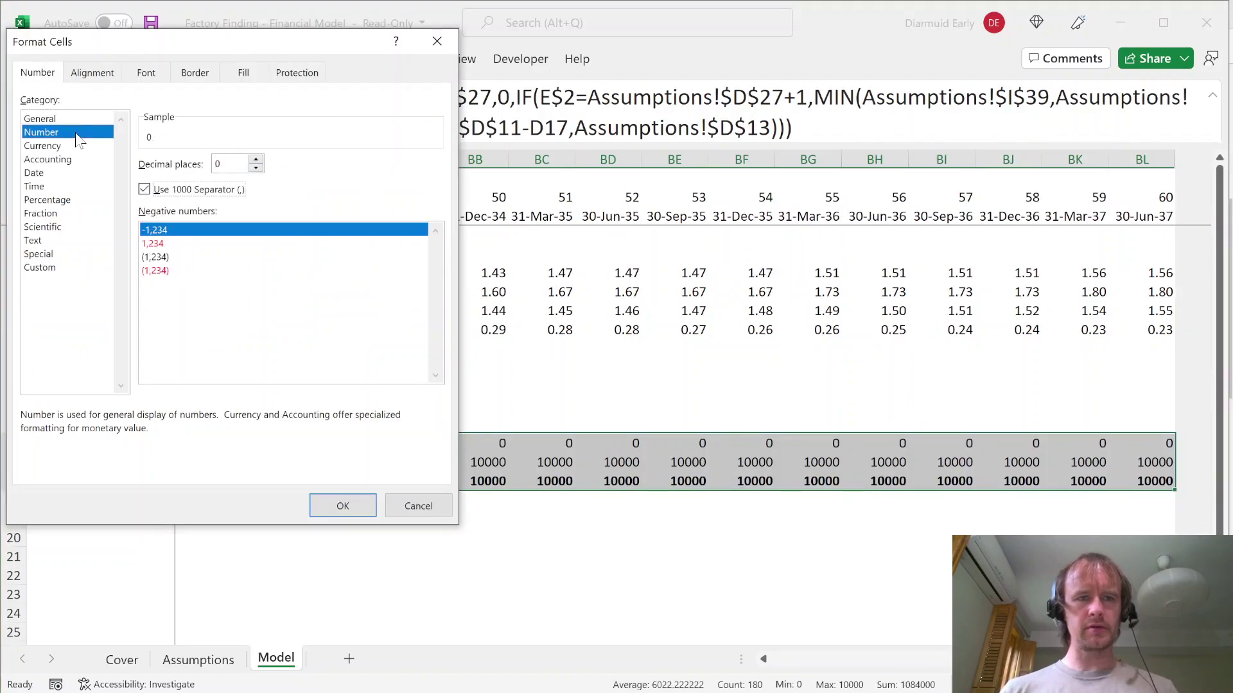
pyautogui.click(60, 268)
pyautogui.press('End')
pyautogui.write(';-')
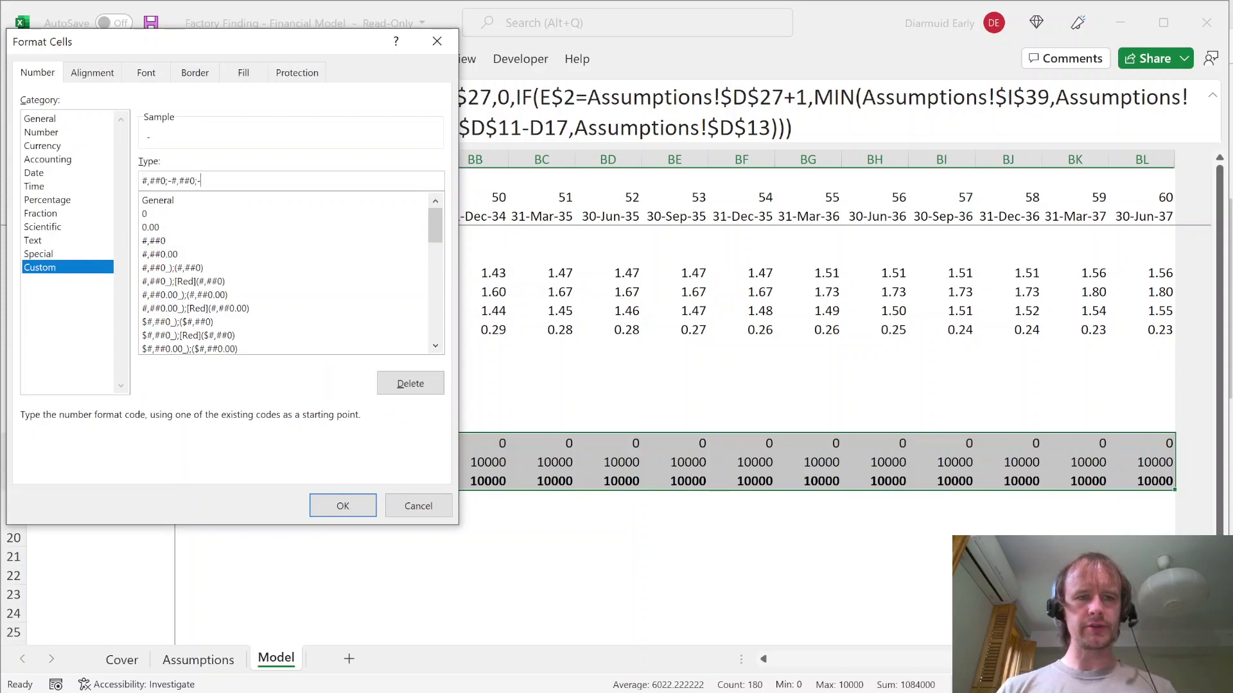
pyautogui.press('Return')
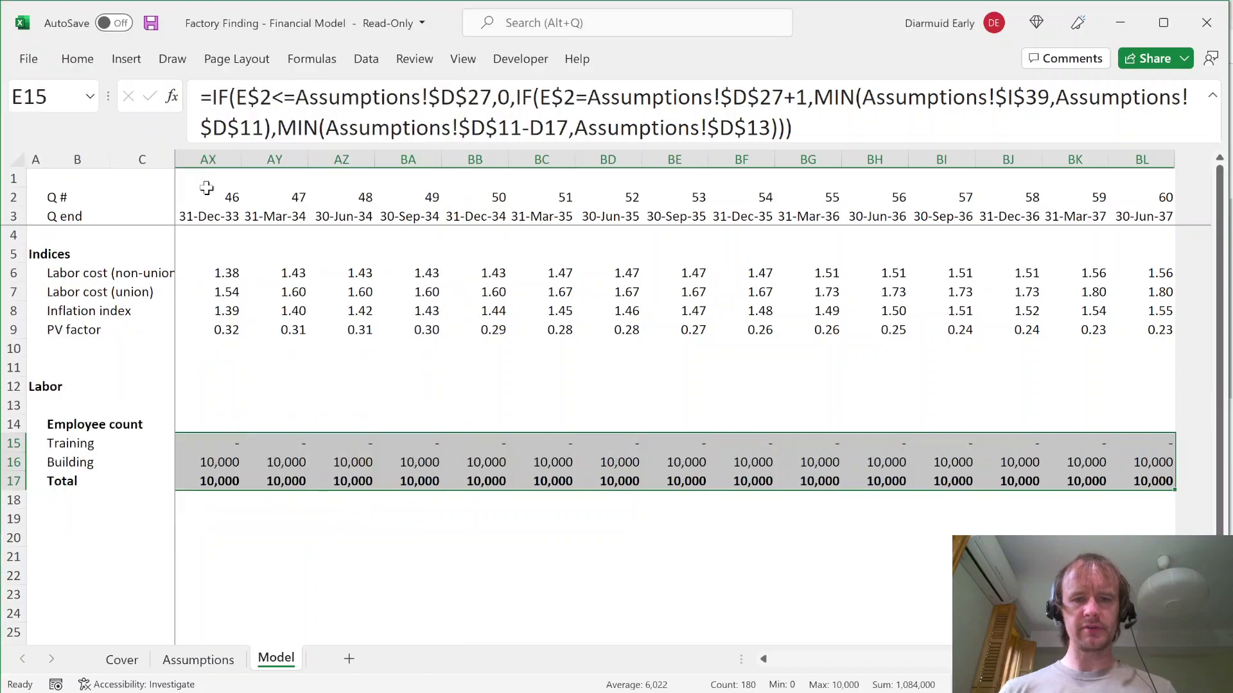
# Step: Examine the Training, Building and Total employee counts and their formulas from quarter 1 through quarter 11 and beyond
pyautogui.press('Left')
pyautogui.press('Left')
pyautogui.press('Right')
pyautogui.press('Right')
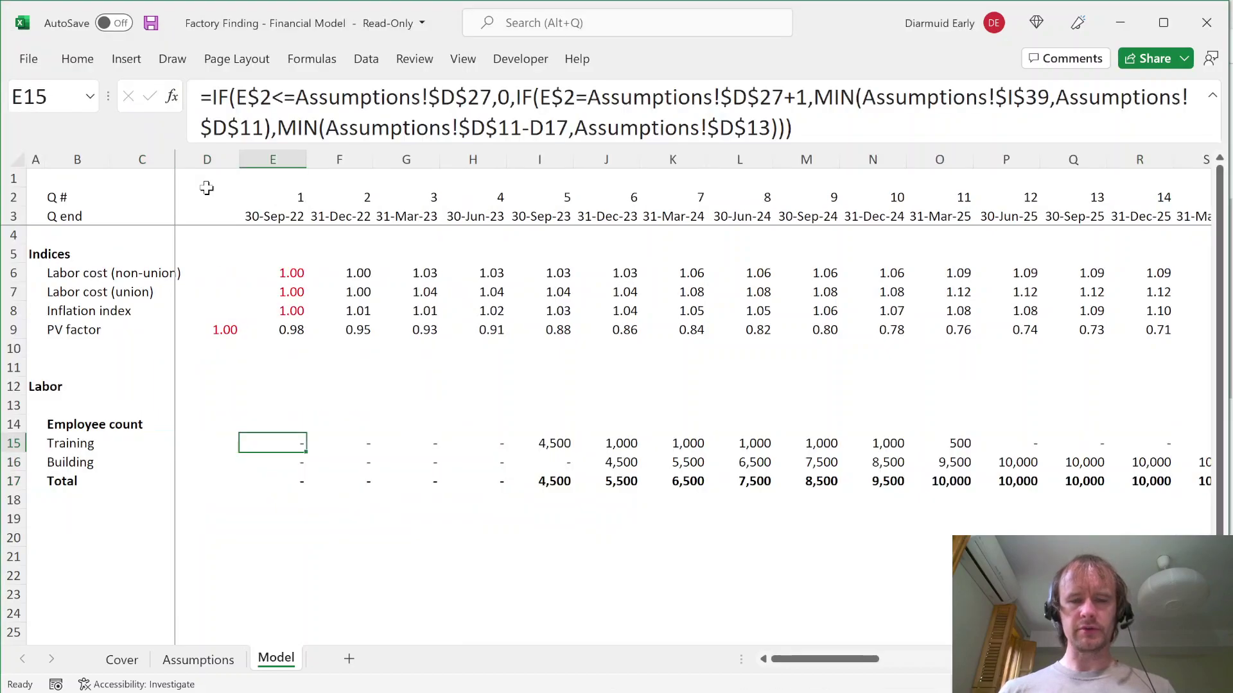
pyautogui.hotkey('shift', 'Down')
pyautogui.hotkey('shift', 'Down')
pyautogui.hotkey('shift', 'Right')
pyautogui.hotkey('shift', 'Right')
pyautogui.hotkey('shift', 'Right')
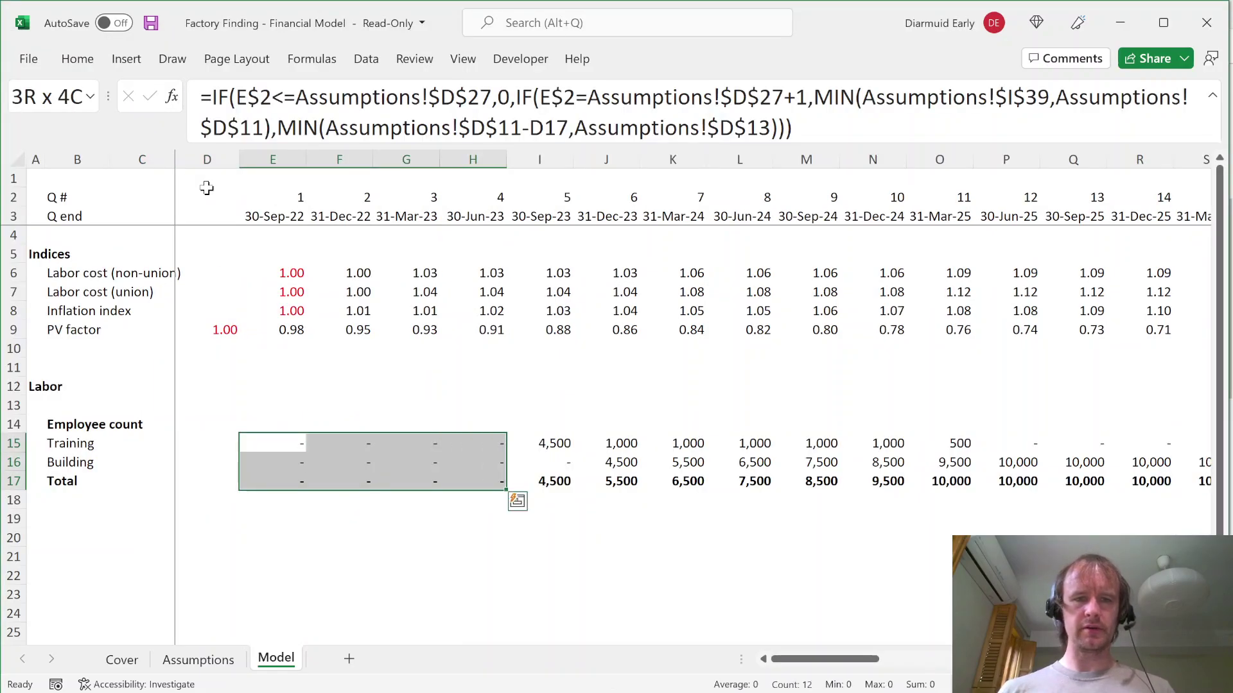
pyautogui.press('Down')
pyautogui.press('Right')
pyautogui.press('Right')
pyautogui.press('Right')
pyautogui.press('Right')
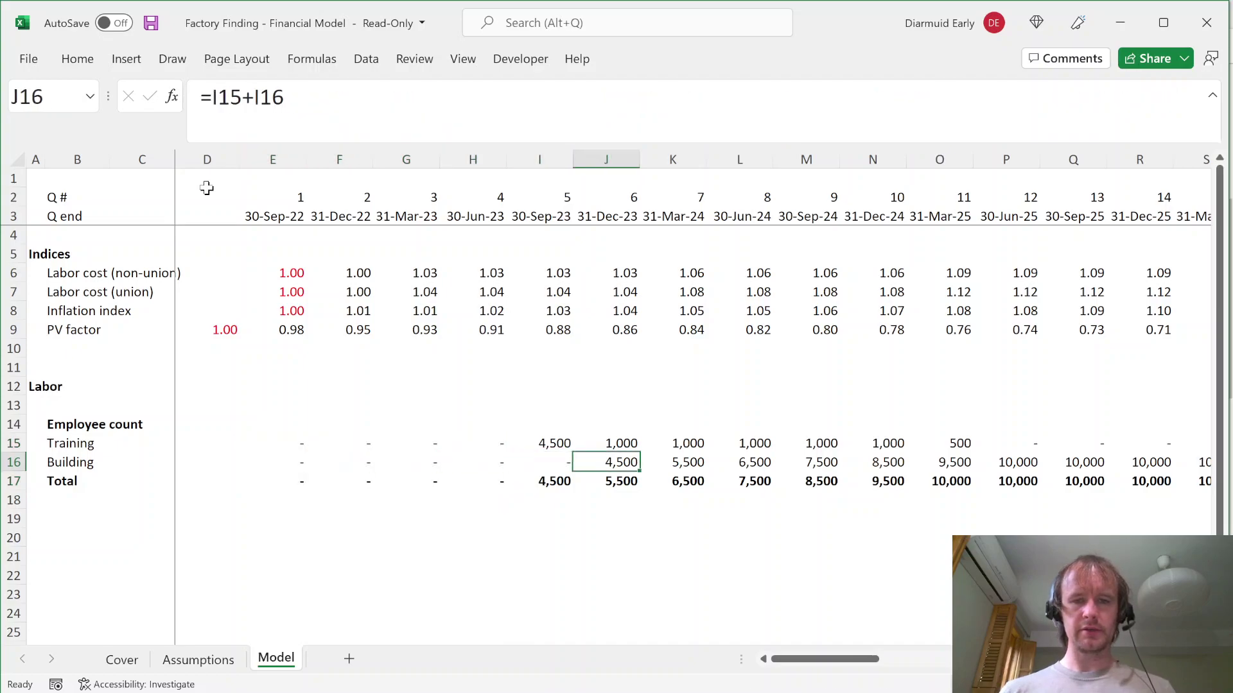
pyautogui.hotkey('ctrl', 'space')
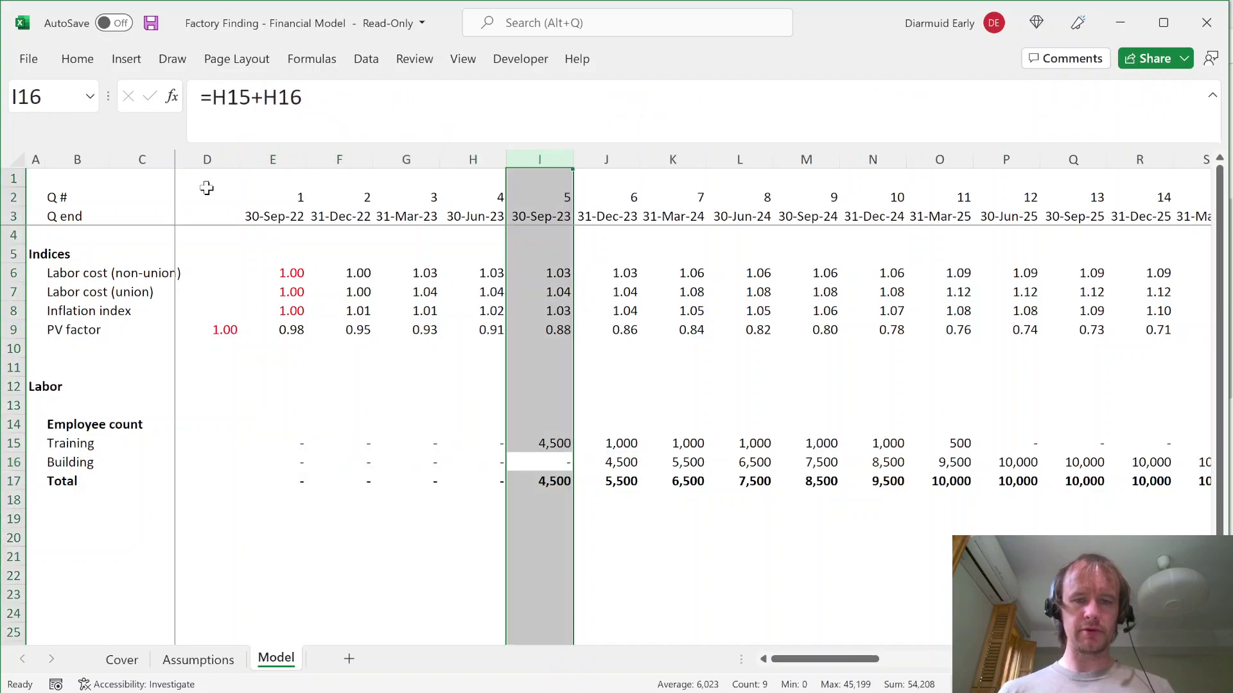
pyautogui.press('Up')
pyautogui.press('Right')
pyautogui.press('Right')
pyautogui.press('Right')
pyautogui.press('Right')
pyautogui.press('Right')
pyautogui.press('Right')
pyautogui.press('Right')
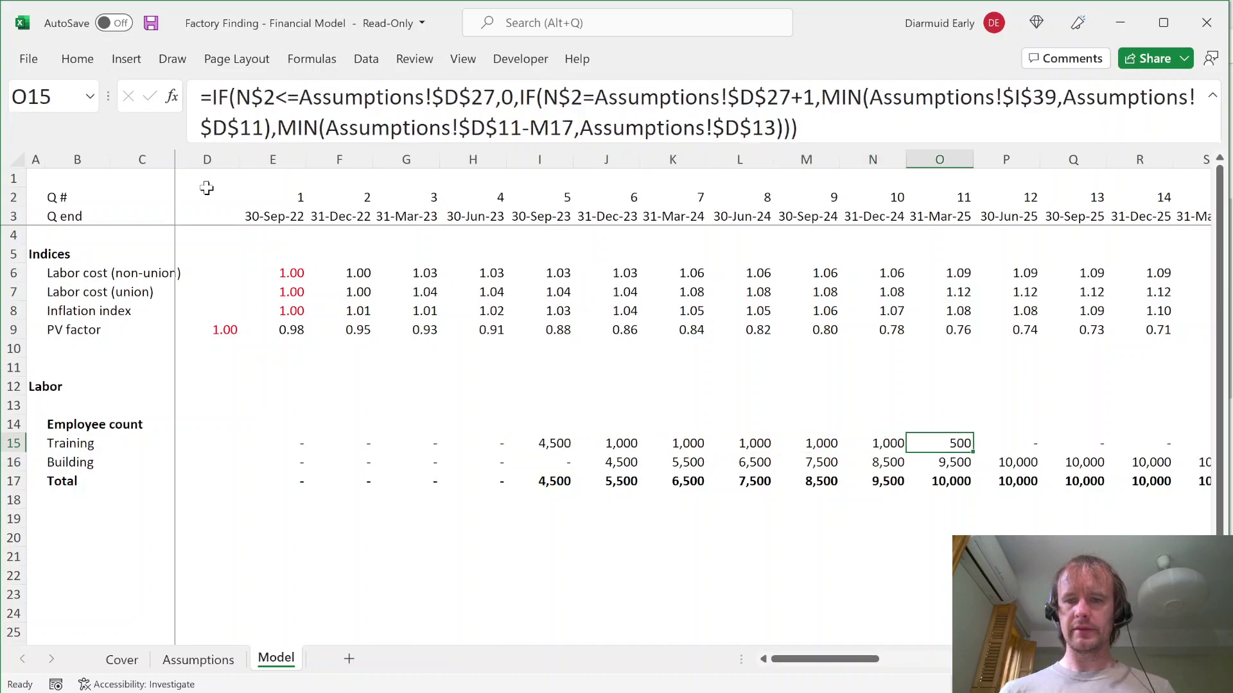
pyautogui.hotkey('ctrl', 'shift', 'Right')
pyautogui.press('Left')
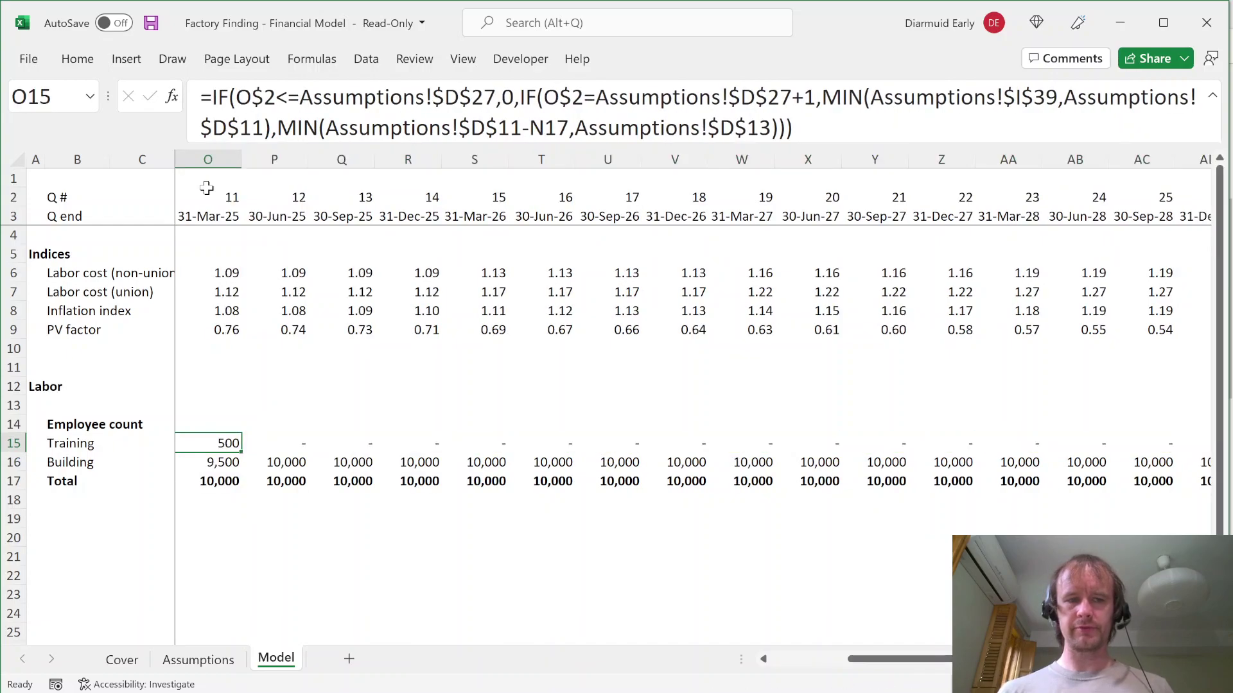
# Step: Add the bold row label Building hours in B19, below the employee count block
pyautogui.hotkey('ctrl', 'Left')
pyautogui.press('Left')
pyautogui.press('Left')
pyautogui.press('Down')
pyautogui.press('Left')
pyautogui.press('Down')
pyautogui.press('Down')
pyautogui.press('Left')
pyautogui.press('Right')
pyautogui.press('Up')
pyautogui.press('Down')
pyautogui.press('Down')
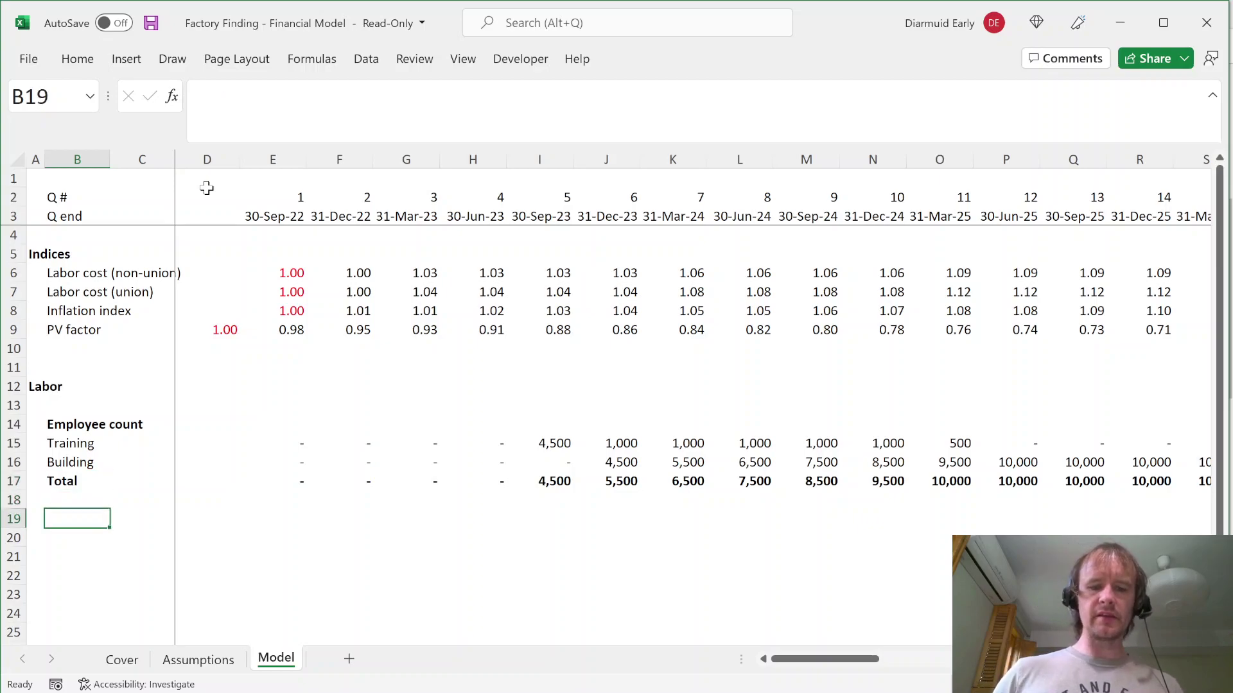
pyautogui.write('Hours')
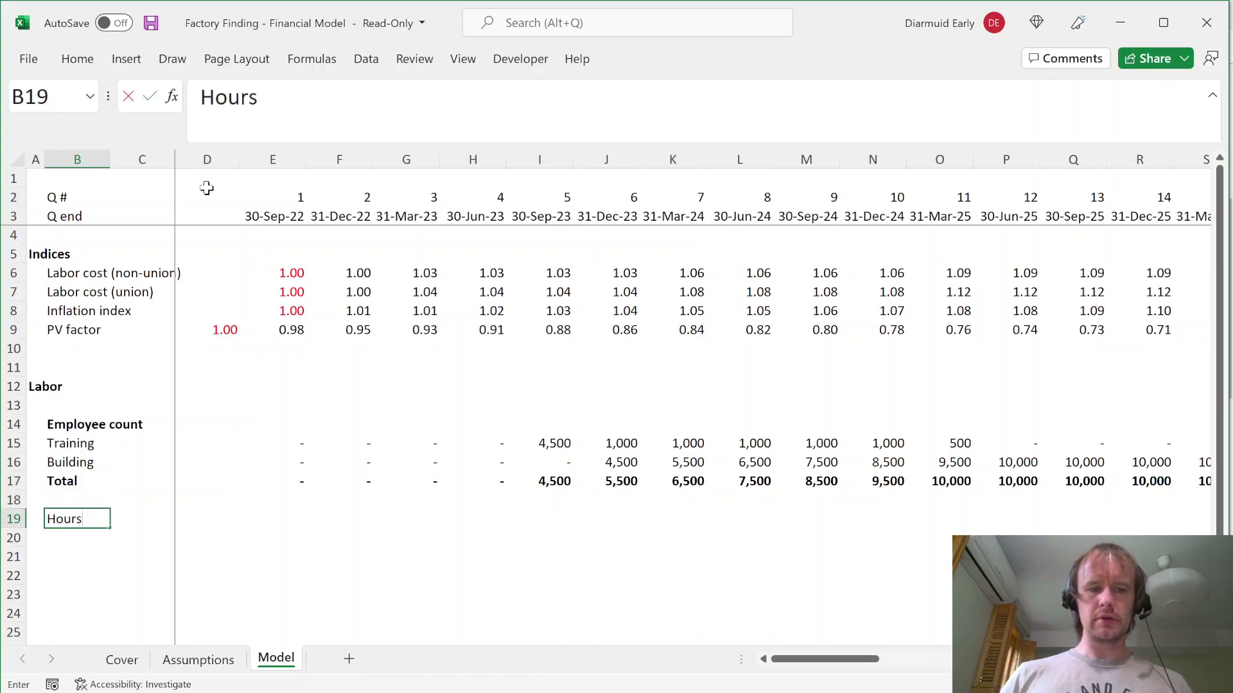
pyautogui.press('BackSpace')
pyautogui.press('BackSpace')
pyautogui.press('BackSpace')
pyautogui.press('BackSpace')
pyautogui.press('BackSpace')
pyautogui.write('Buil')
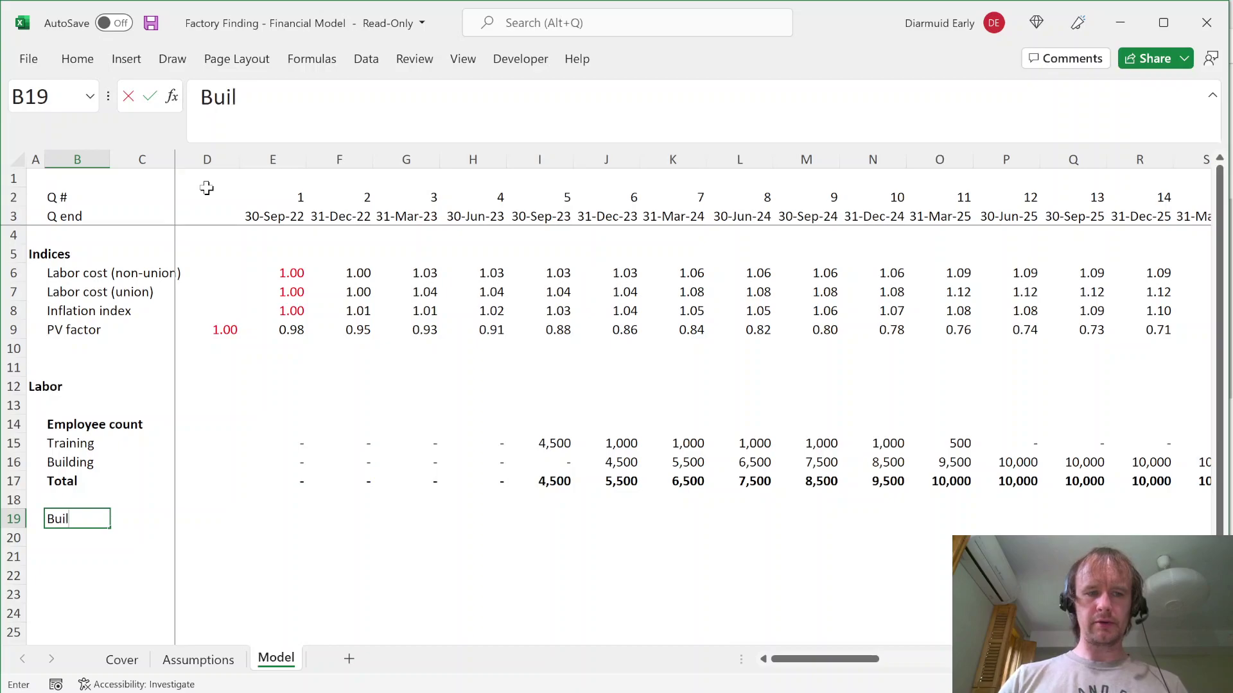
pyautogui.write('ding hours')
pyautogui.hotkey('ctrl', 'Return')
pyautogui.hotkey('ctrl', 'b')
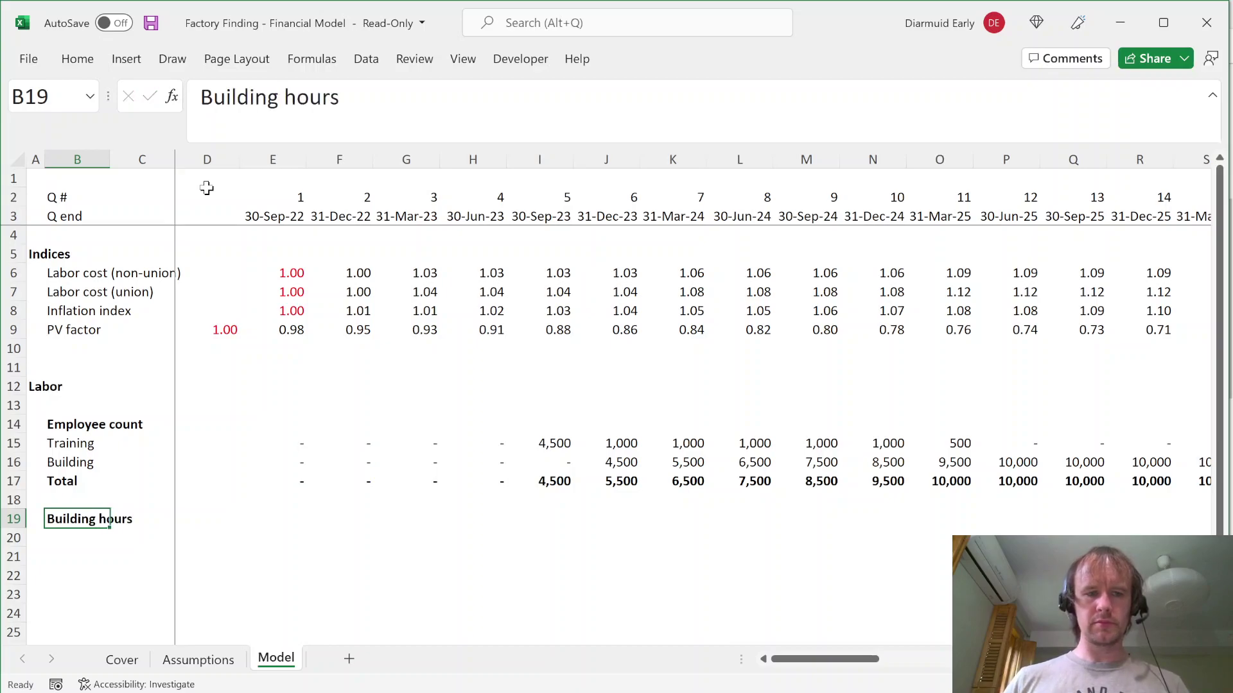
# Step: Calculate quarter 1 Building hours in E19 as =E16*Assumptions!$D$12, using building workers and hours worked per quarter
pyautogui.press('Right')
pyautogui.press('Right')
pyautogui.press('Right')
pyautogui.press('Right')
pyautogui.press('Left')
pyautogui.write('=')
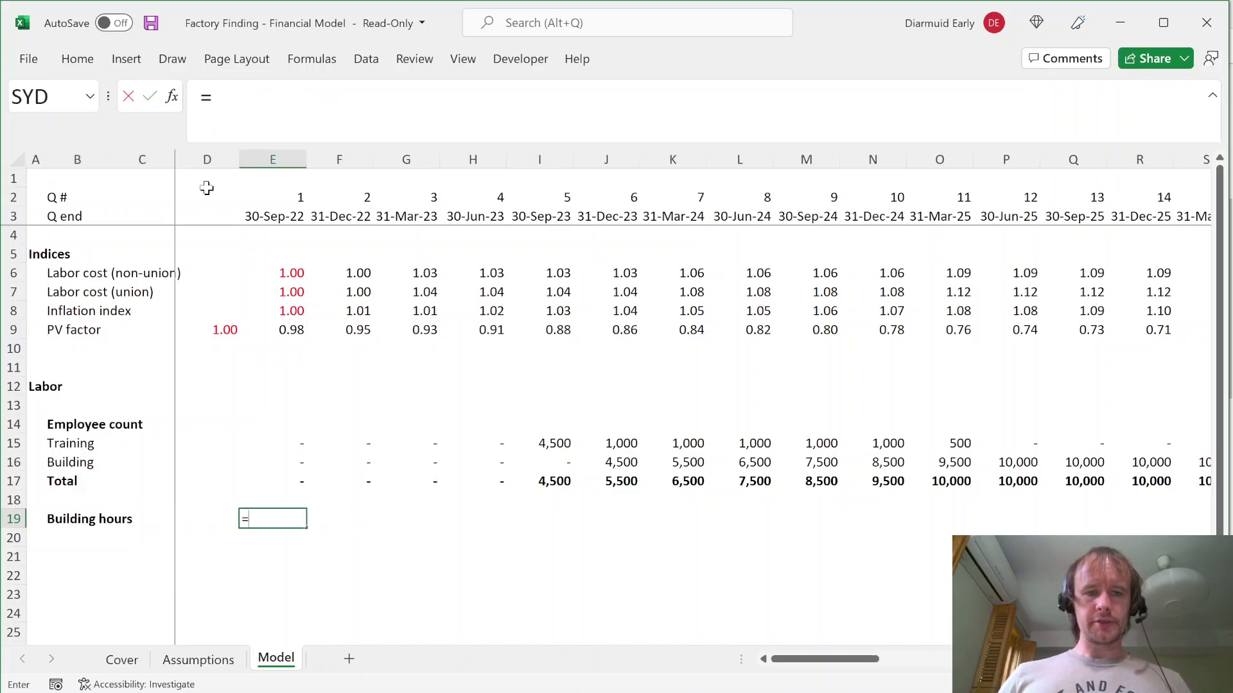
pyautogui.press('Up')
pyautogui.press('Up')
pyautogui.press('Up')
pyautogui.write('(')
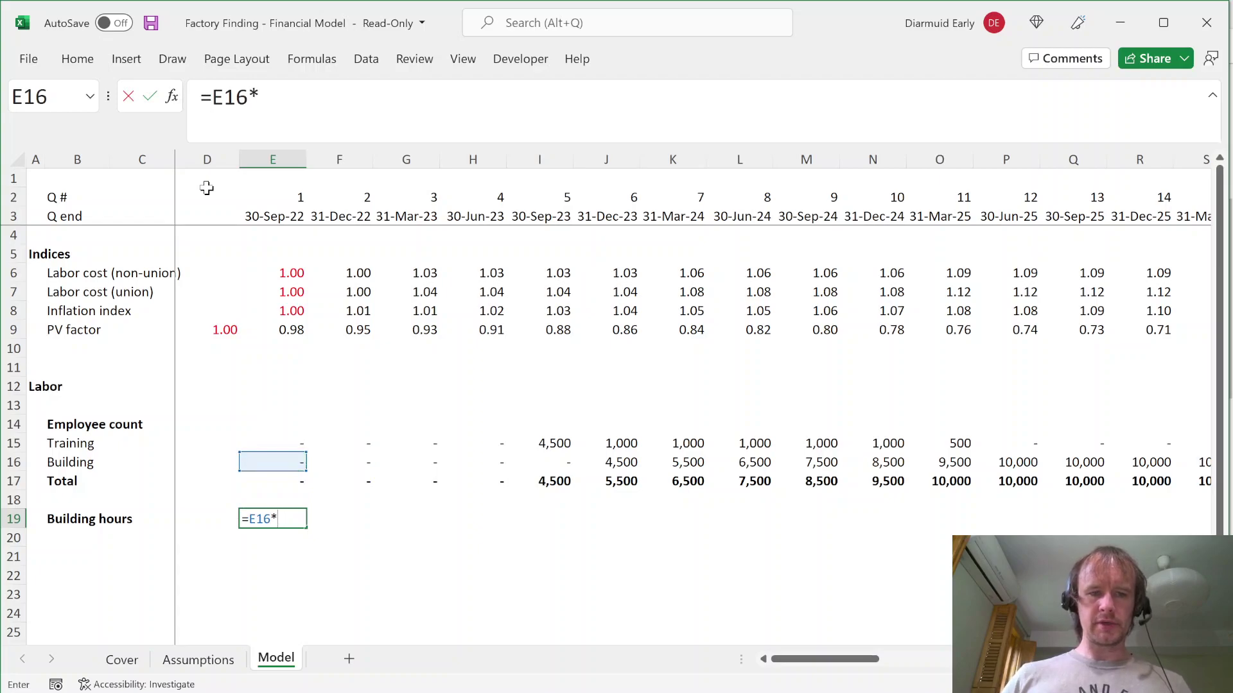
pyautogui.hotkey('ctrl', 'pageup')
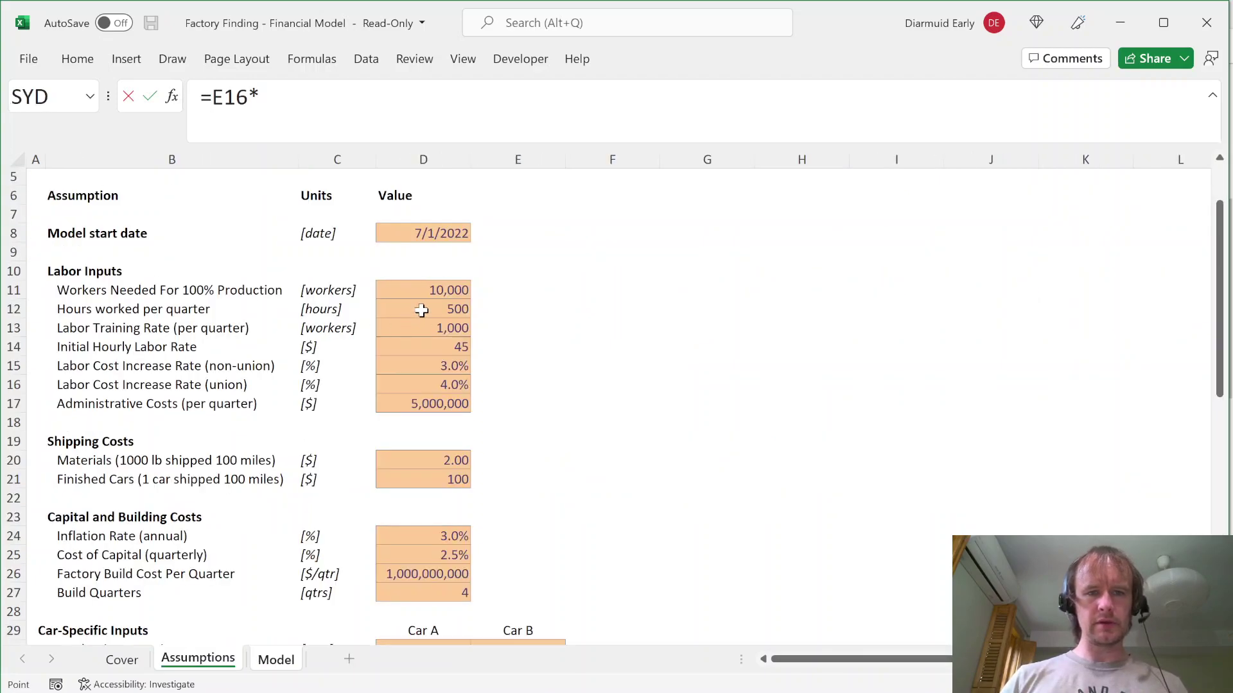
pyautogui.click(421, 310)
pyautogui.press('F4')
pyautogui.hotkey('ctrl', 'Return')
# Step: Copy the number format of the employee count cells onto the quarter 1 Building hours cell E19
pyautogui.press('Up')
pyautogui.press('Up')
pyautogui.hotkey('ctrl', 'c')
pyautogui.press('Up')
pyautogui.press('Up')
pyautogui.press('Down')
pyautogui.press('Down')
pyautogui.press('Down')
pyautogui.press('Down')
pyautogui.hotkey('alt', 'h')
pyautogui.press('v')
pyautogui.press('s')
pyautogui.press('Return')
# Step: Fill the Building hours formula from E19 across to quarter 60 in column BL
pyautogui.press('Up')
pyautogui.press('Up')
pyautogui.hotkey('ctrl', 'Right')
pyautogui.press('Down')
pyautogui.press('Down')
pyautogui.hotkey('ctrl', 'shift', 'Left')
pyautogui.hotkey('ctrl', 'r')
pyautogui.hotkey('shift', 'BackSpace')
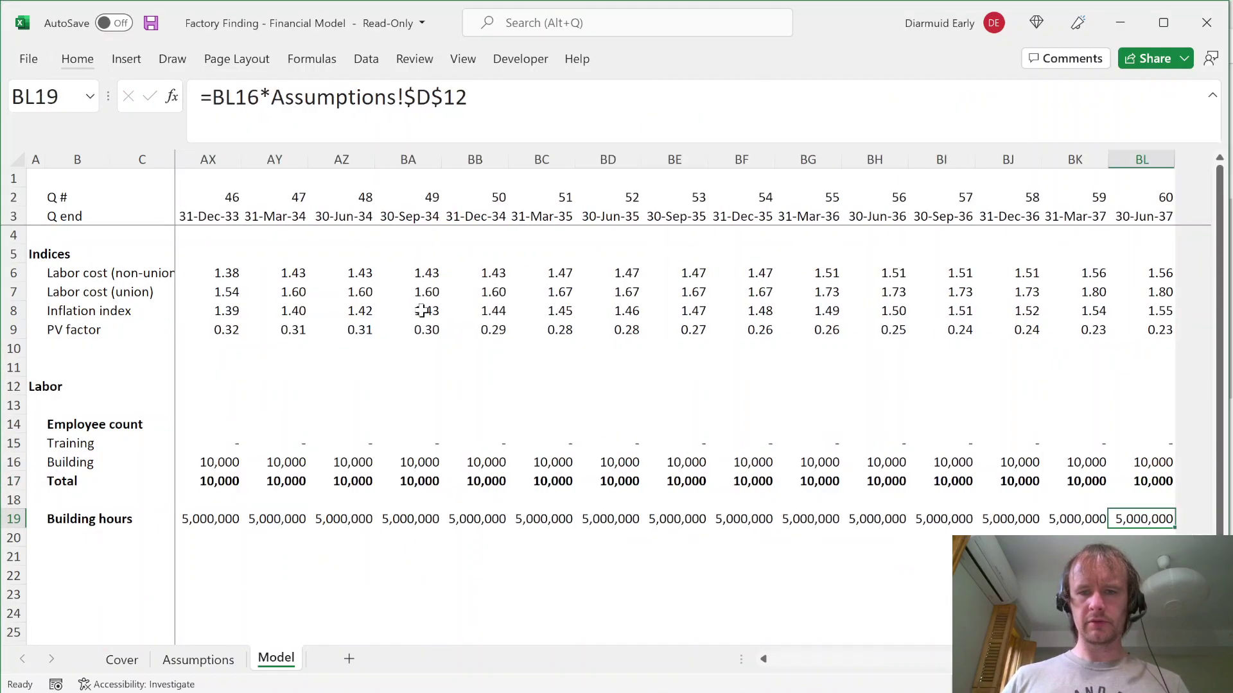
pyautogui.hotkey('ctrl', 'space')
pyautogui.hotkey('shift', 'BackSpace')
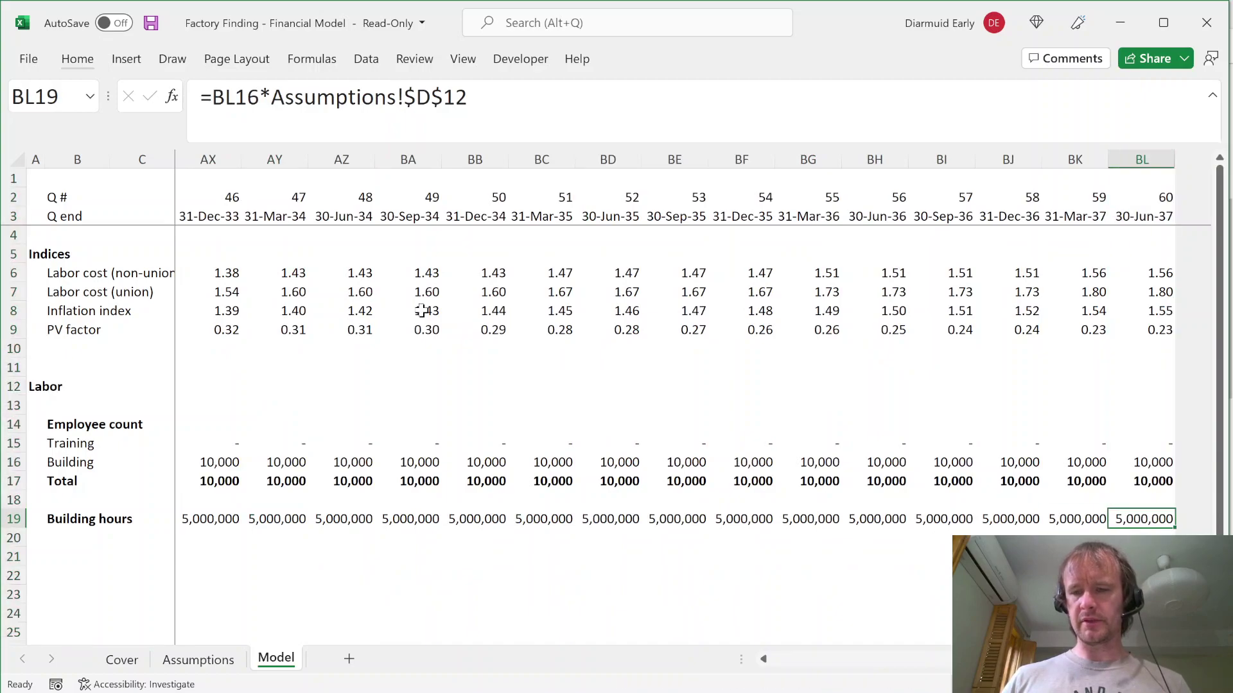
# Step: Examine the Building hours values across the first quarters of row 19
pyautogui.hotkey('ctrl', 'Left')
pyautogui.press('Right')
pyautogui.press('Right')
pyautogui.press('Right')
pyautogui.press('Right')
pyautogui.press('Right')
pyautogui.press('Right')
pyautogui.press('Right')
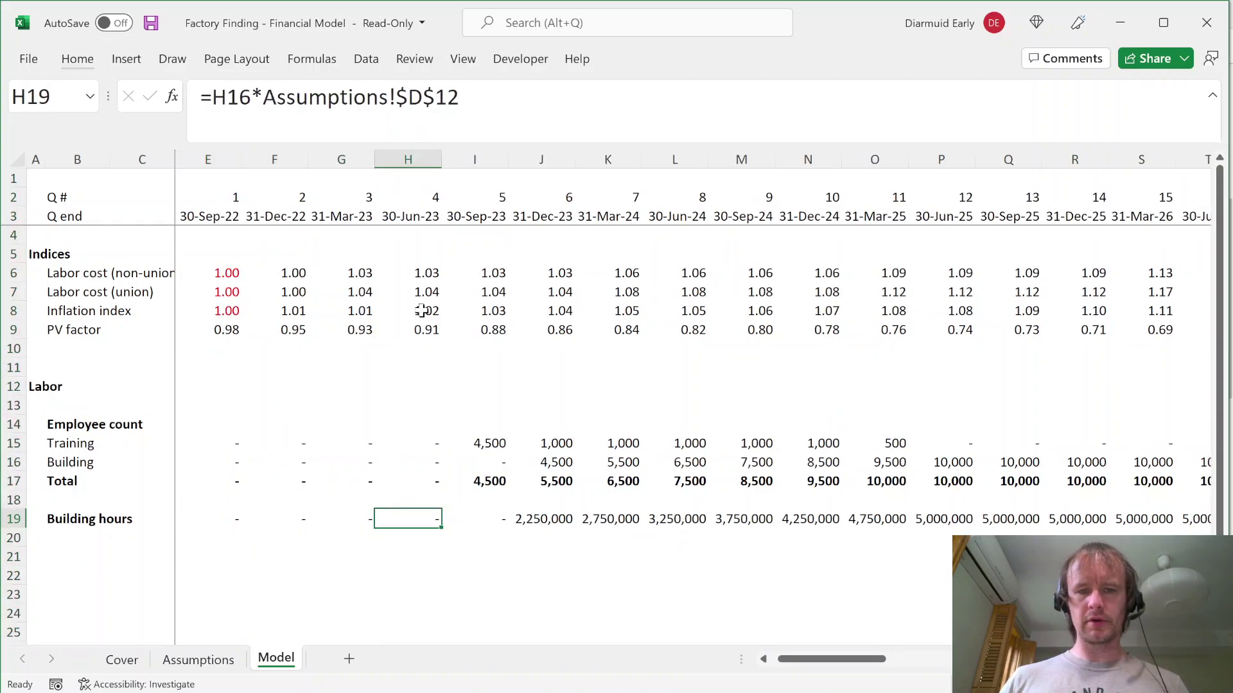
# Step: Add the row label Car A in B20, beneath Building hours
pyautogui.hotkey('ctrl', 'Left')
pyautogui.press('Left')
pyautogui.press('Left')
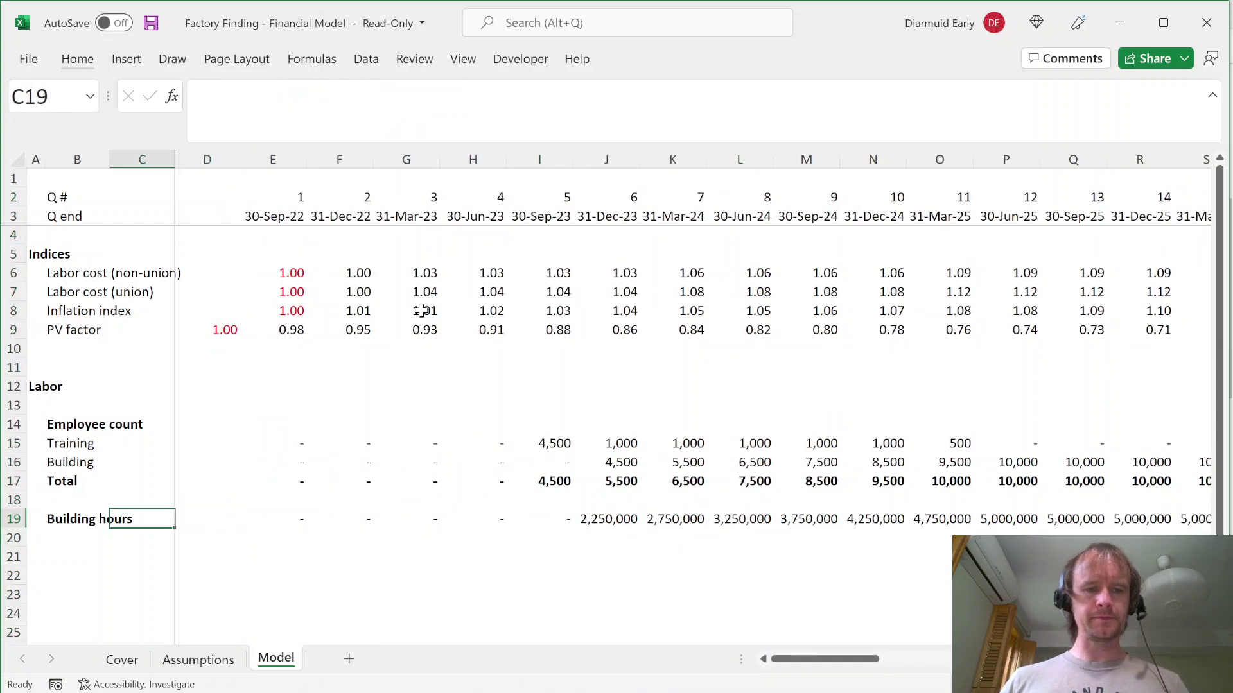
pyautogui.press('Left')
pyautogui.press('Down')
pyautogui.write('Car A')
pyautogui.hotkey('ctrl', 'Return')
# Step: Review the Car-Specific Inputs on the Assumptions sheet and look up Car A in the Case Materials PDF
pyautogui.hotkey('ctrl', 'pageup')
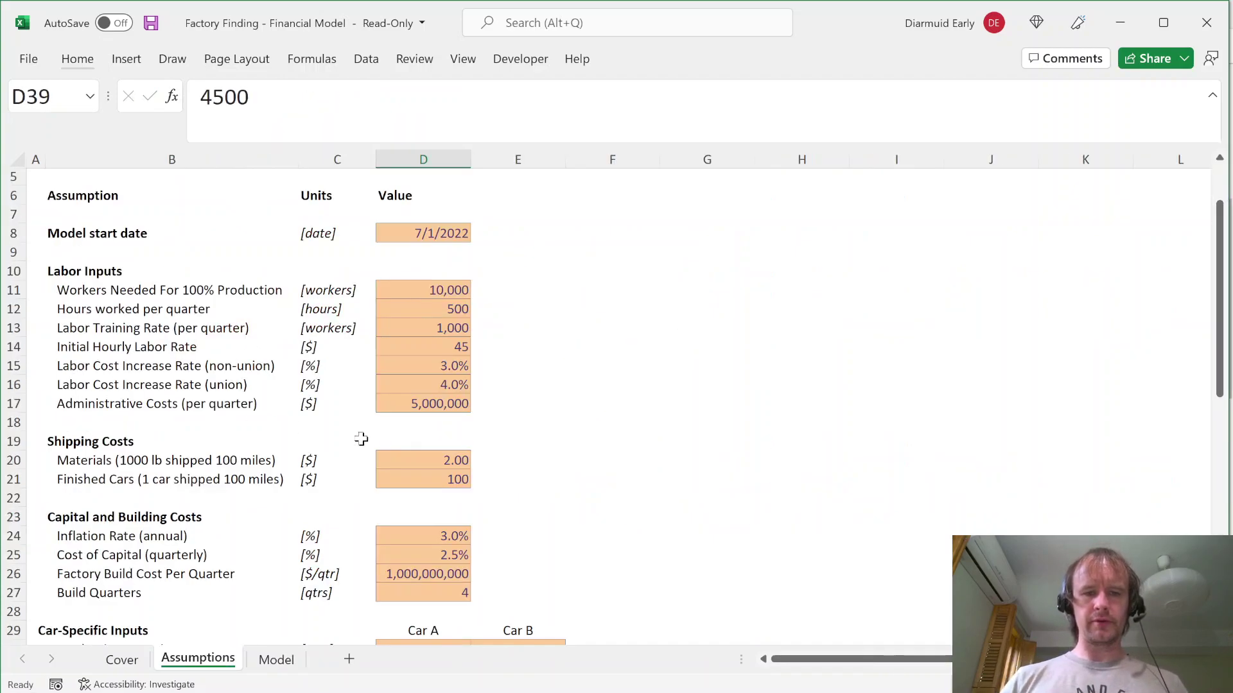
pyautogui.scroll(-3, 539, 487)
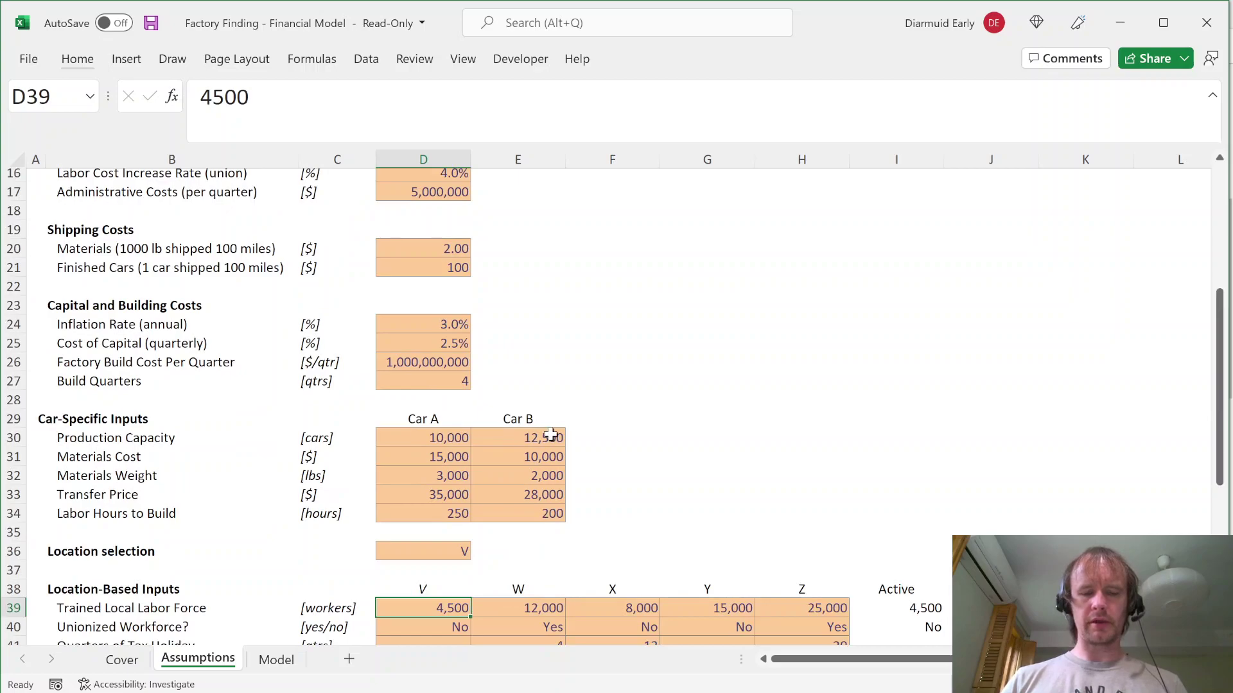
pyautogui.hotkey('alt', 'Tab')
pyautogui.hotkey('ctrl', 'f')
pyautogui.write('car a')
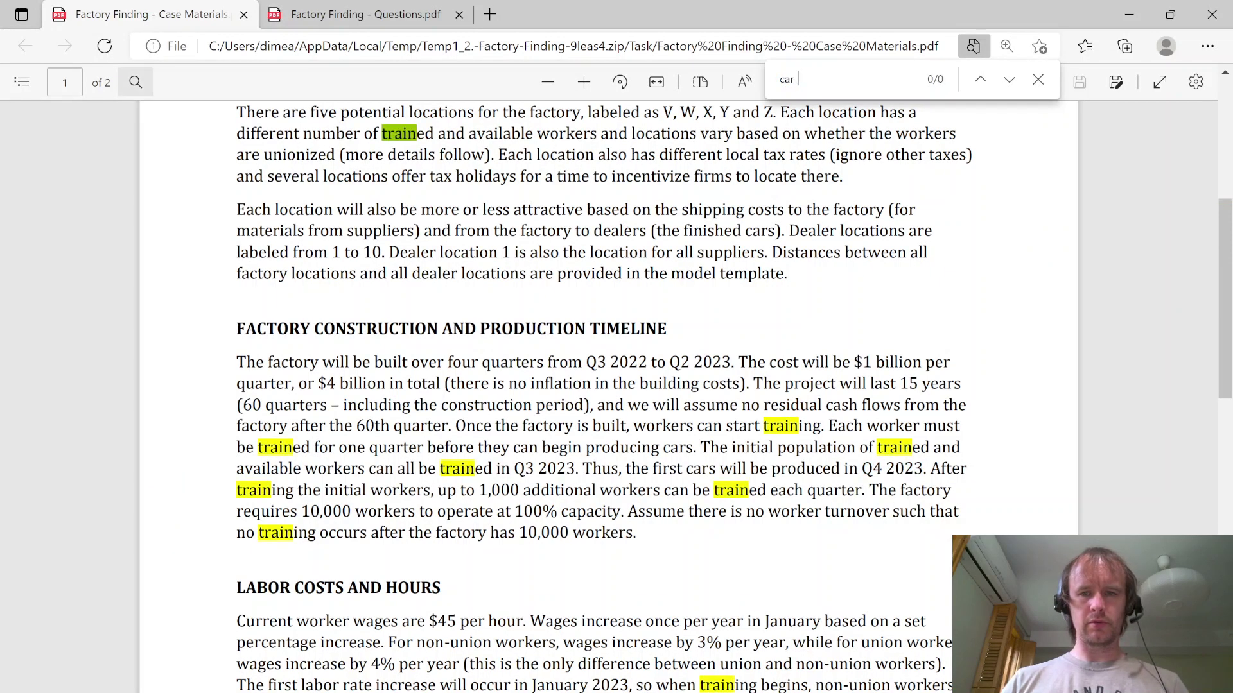
pyautogui.press('Escape')
pyautogui.moveTo(615, 461); pyautogui.dragTo(360, 482)
pyautogui.click(392, 341)
pyautogui.hotkey('alt', 'Tab')
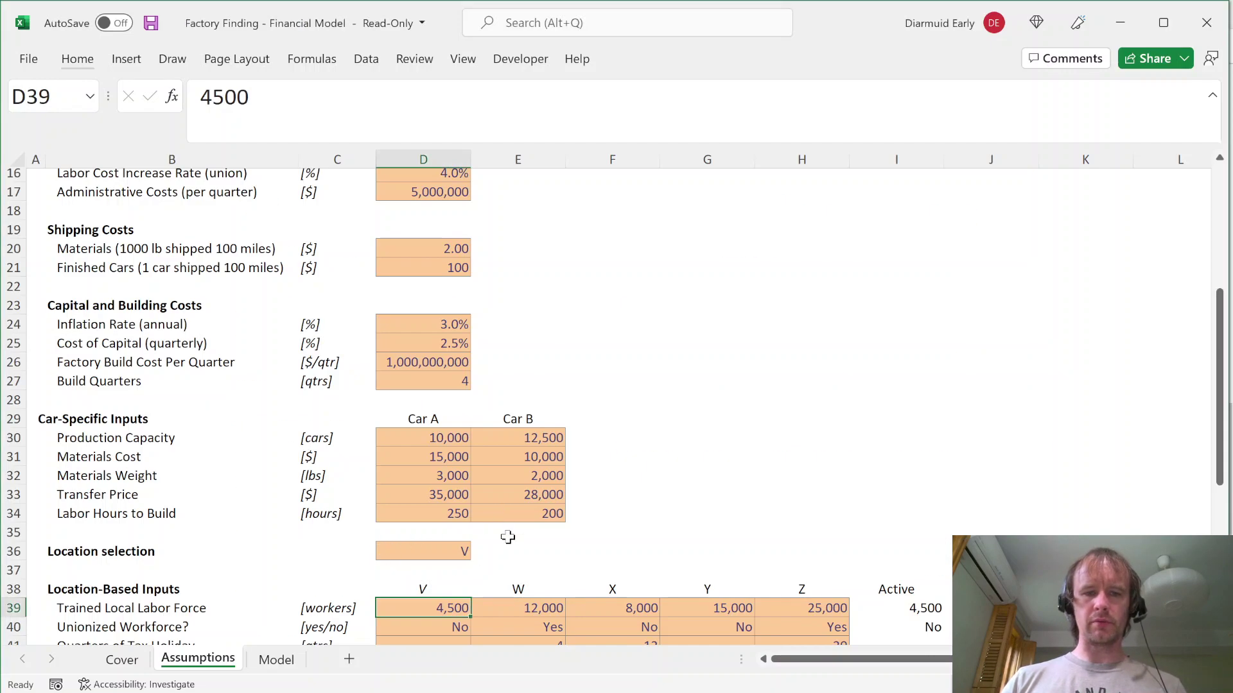
# Step: Calculate quarter 1 Car A hours in E20 of the Model sheet as =MIN(E19,Assumptions!$D$30*Assumptions!$D$34)
pyautogui.hotkey('ctrl', 'pagedown')
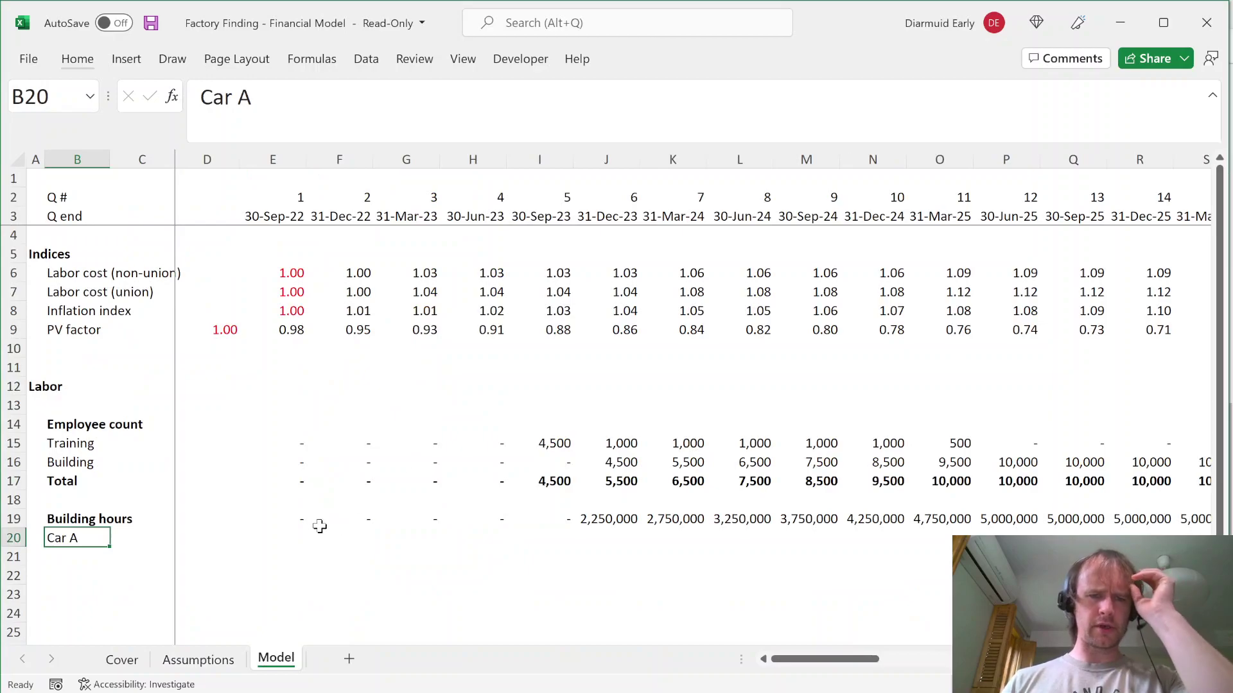
pyautogui.press('Right')
pyautogui.press('Right')
pyautogui.press('Right')
pyautogui.write('=')
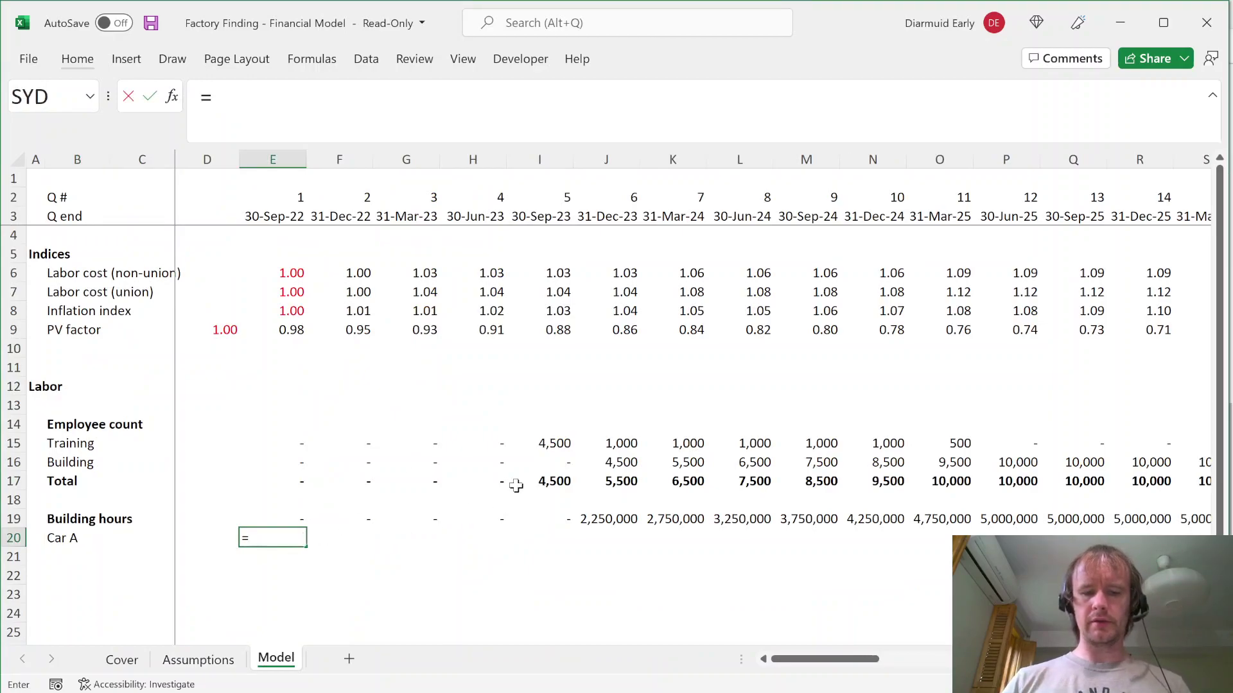
pyautogui.write('min')
pyautogui.press('Tab')
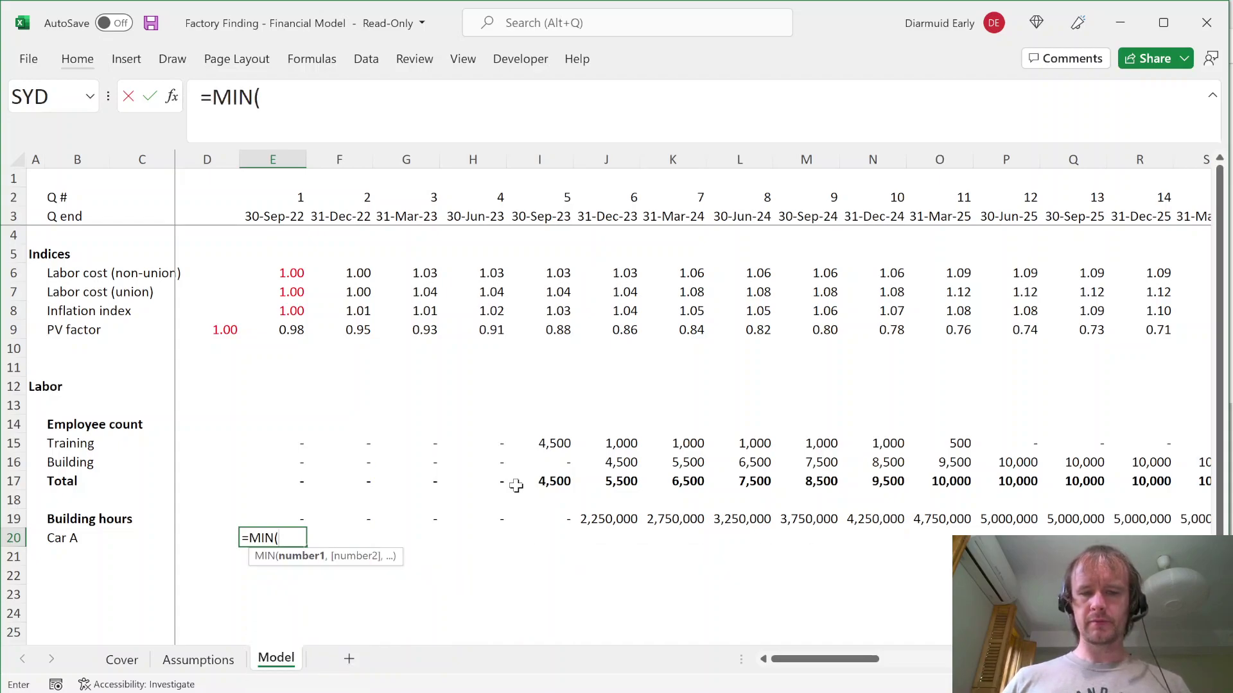
pyautogui.press('Up')
pyautogui.write(',')
pyautogui.hotkey('ctrl', 'pageup')
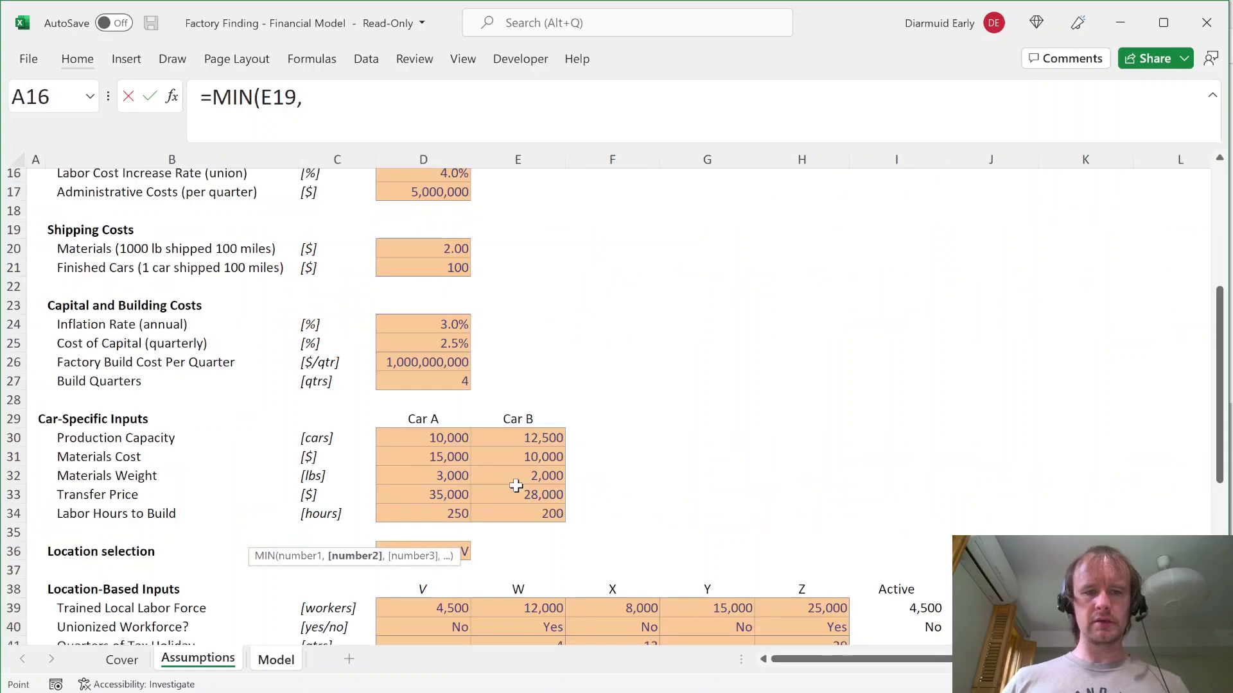
pyautogui.click(408, 432)
pyautogui.press('F4')
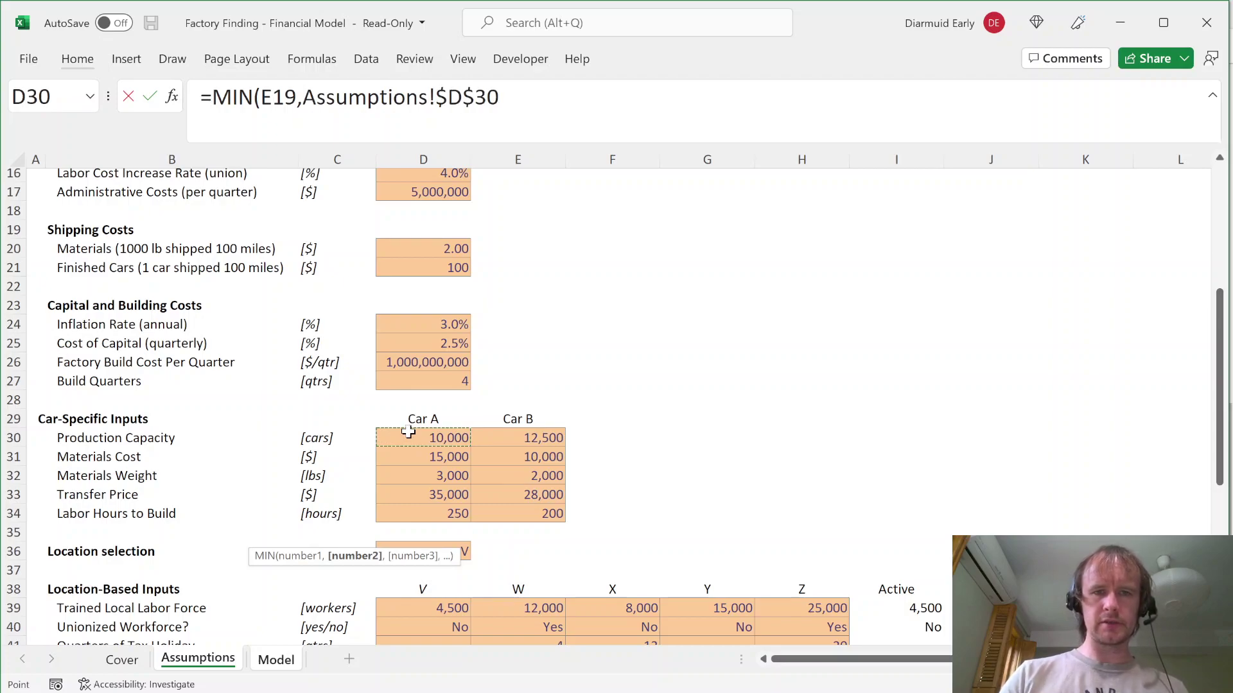
pyautogui.click(424, 514)
pyautogui.press('F4')
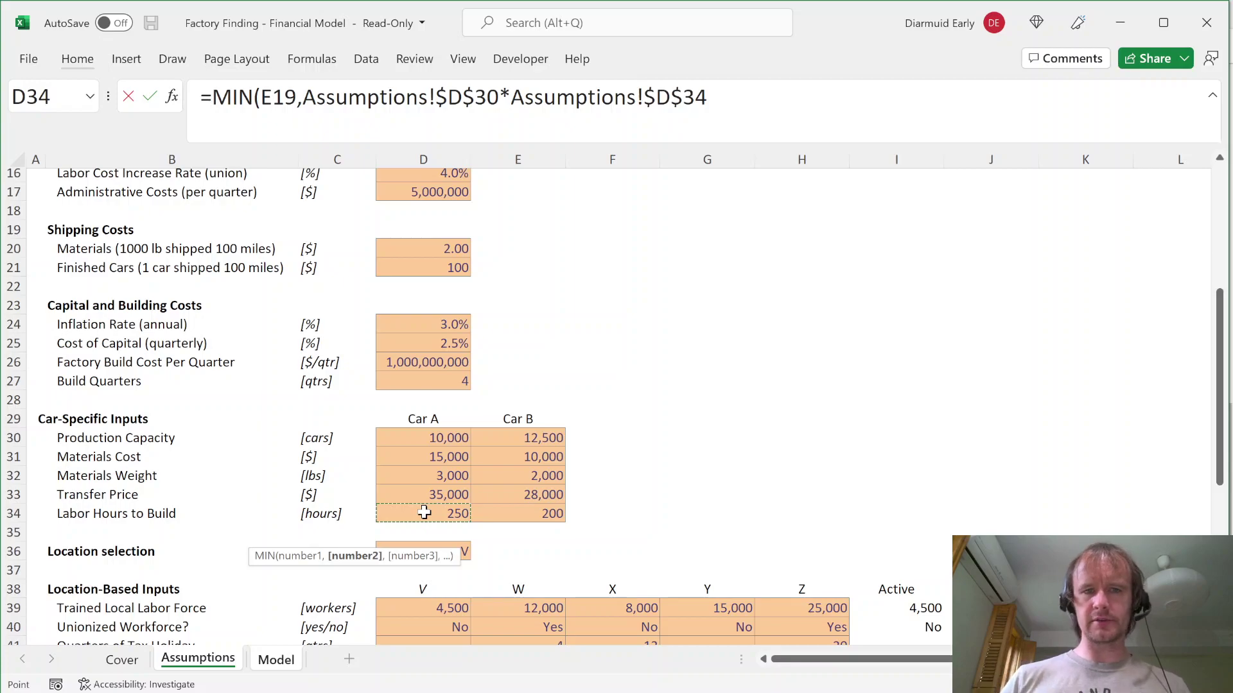
pyautogui.press('Return')
# Step: Copy the number format of Building hours cell E19 onto Car A cell E20
pyautogui.press('Up')
pyautogui.press('Up')
pyautogui.hotkey('ctrl', 'c')
pyautogui.press('Down')
pyautogui.hotkey('ctrl', 'alt', 'v')
pyautogui.press('Return')
# Step: Fill the Car A hours formula from E20 across to quarter 6 in J20
pyautogui.hotkey('shift', 'Right')
pyautogui.hotkey('shift', 'Right')
pyautogui.hotkey('shift', 'Right')
pyautogui.hotkey('shift', 'Right')
pyautogui.hotkey('shift', 'Right')
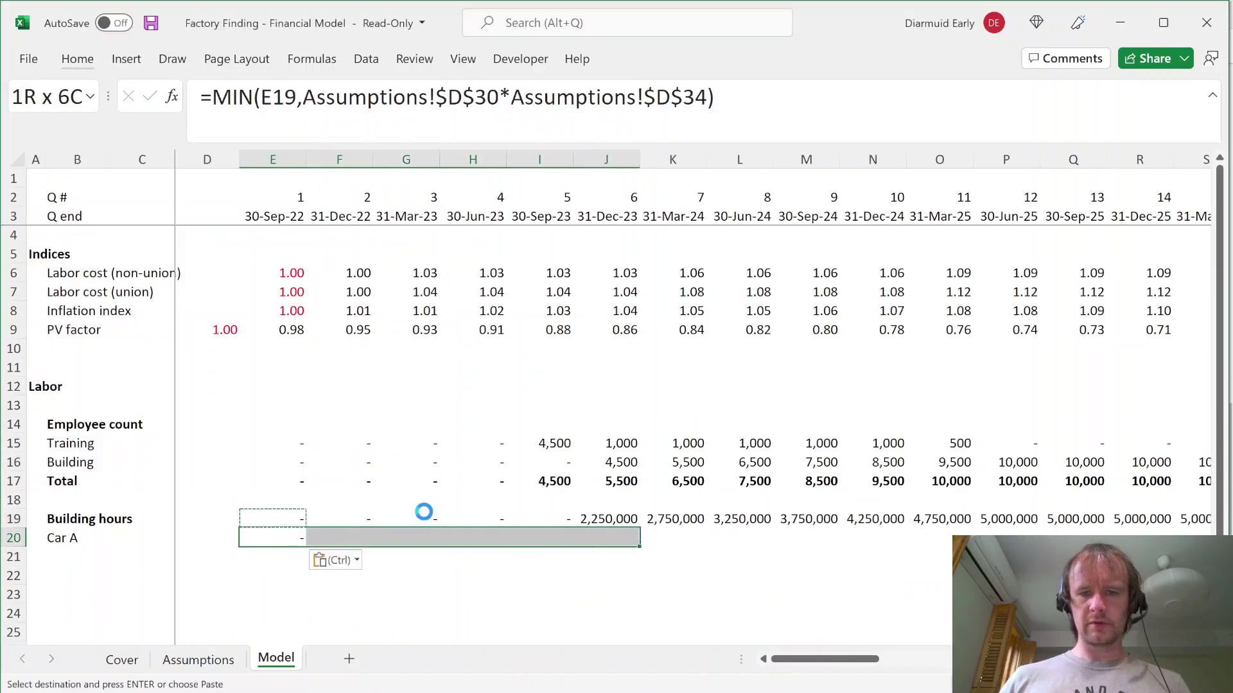
pyautogui.press('Return')
pyautogui.hotkey('ctrl', 'Right')
# Step: Extend the Car A hours formula from J20 across the remaining quarters of row 20
pyautogui.hotkey('shift', 'Right')
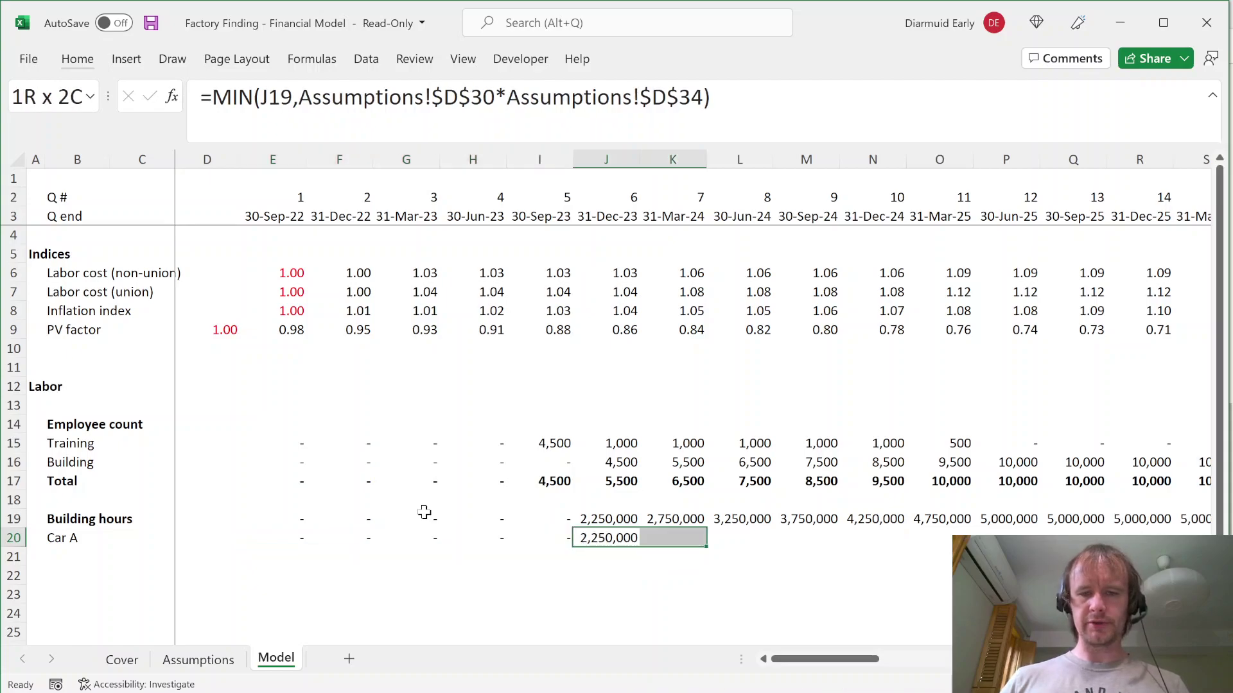
pyautogui.hotkey('ctrl', 'v')
pyautogui.hotkey('shift', 'Right')
pyautogui.hotkey('shift', 'Right')
pyautogui.hotkey('ctrl', 'shift', 'Right')
pyautogui.hotkey('ctrl', 'v')
pyautogui.press('Left')
pyautogui.press('Right')
pyautogui.press('Right')
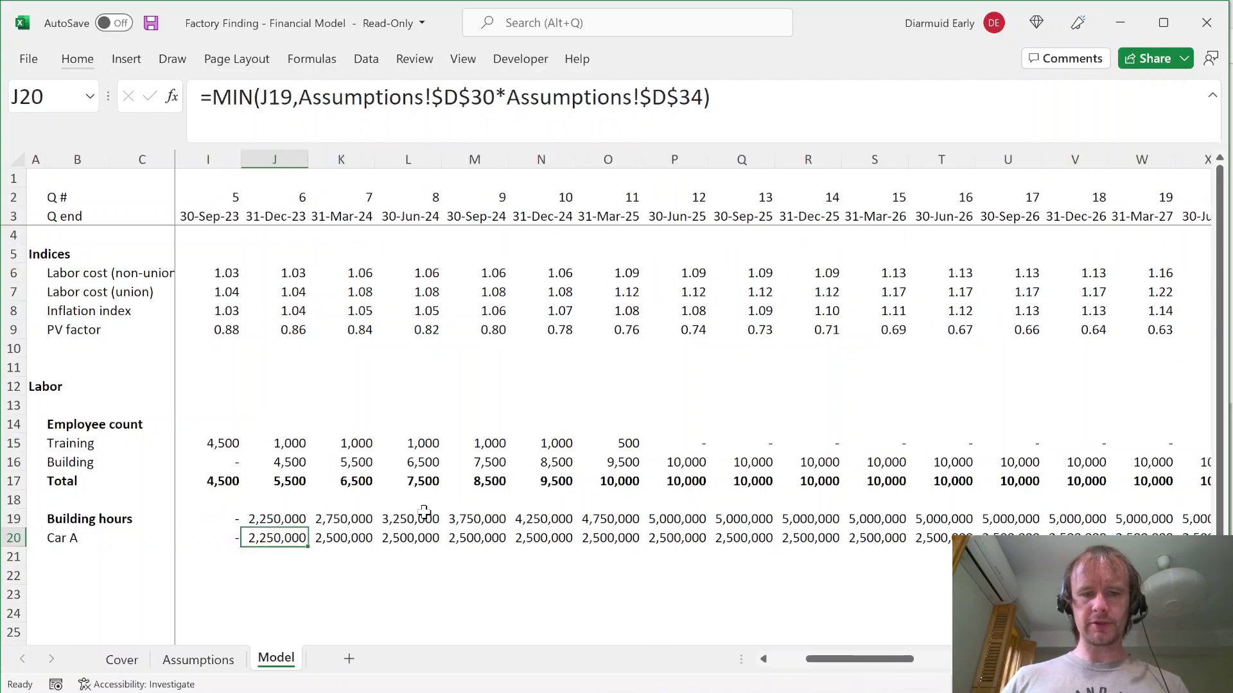
# Step: Compare Car A hours with total building hours across the quarters from quarter 6 onward
pyautogui.press('Left')
pyautogui.hotkey('shift', 'Up')
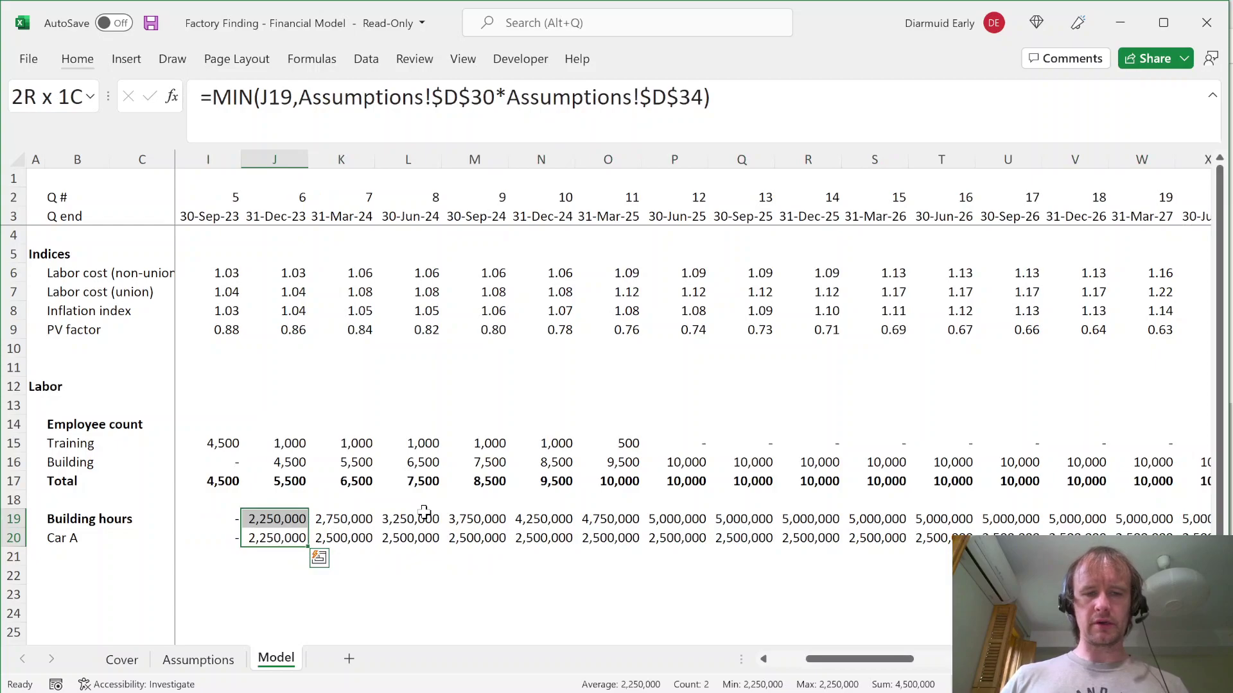
pyautogui.press('Right')
pyautogui.press('Right')
pyautogui.press('Right')
pyautogui.press('Right')
pyautogui.press('Right')
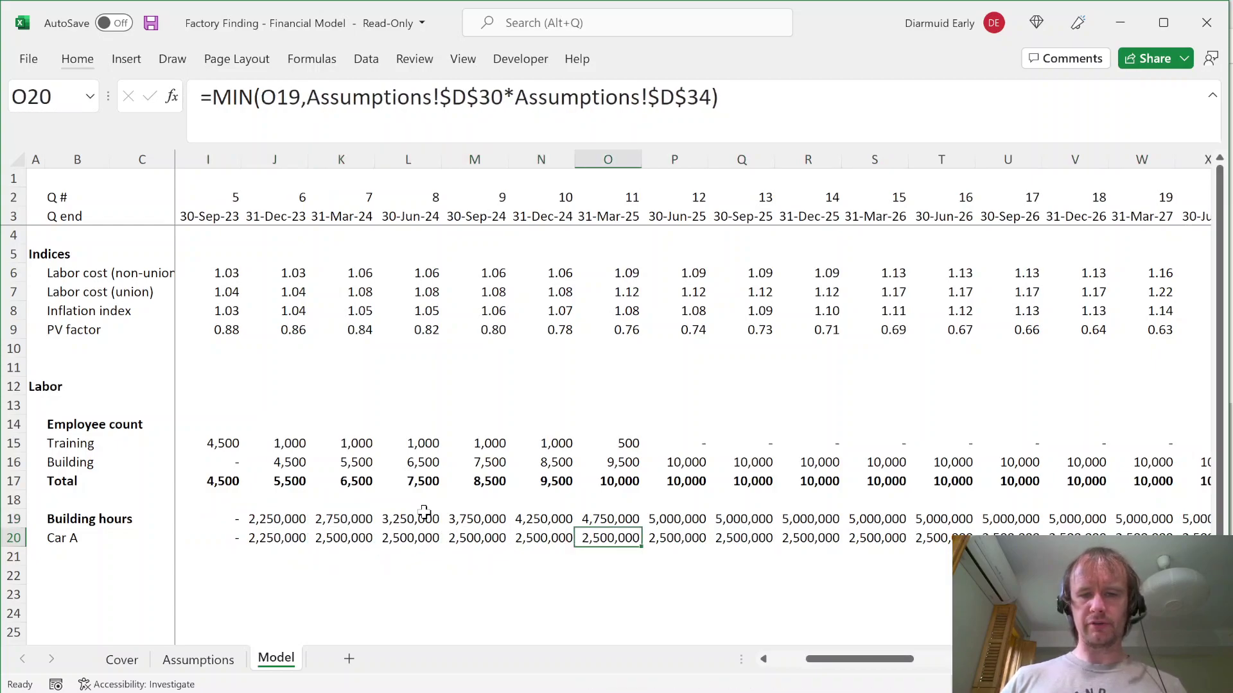
pyautogui.press('Right')
pyautogui.hotkey('ctrl', 'shift', 'Right')
# Step: Add the row label Car B in B21 beneath Car A in the Building hours block
pyautogui.hotkey('ctrl', 'Left')
pyautogui.hotkey('ctrl', 'Left')
pyautogui.press('Down')
pyautogui.write('Car B')
pyautogui.press('Right')
pyautogui.press('Right')
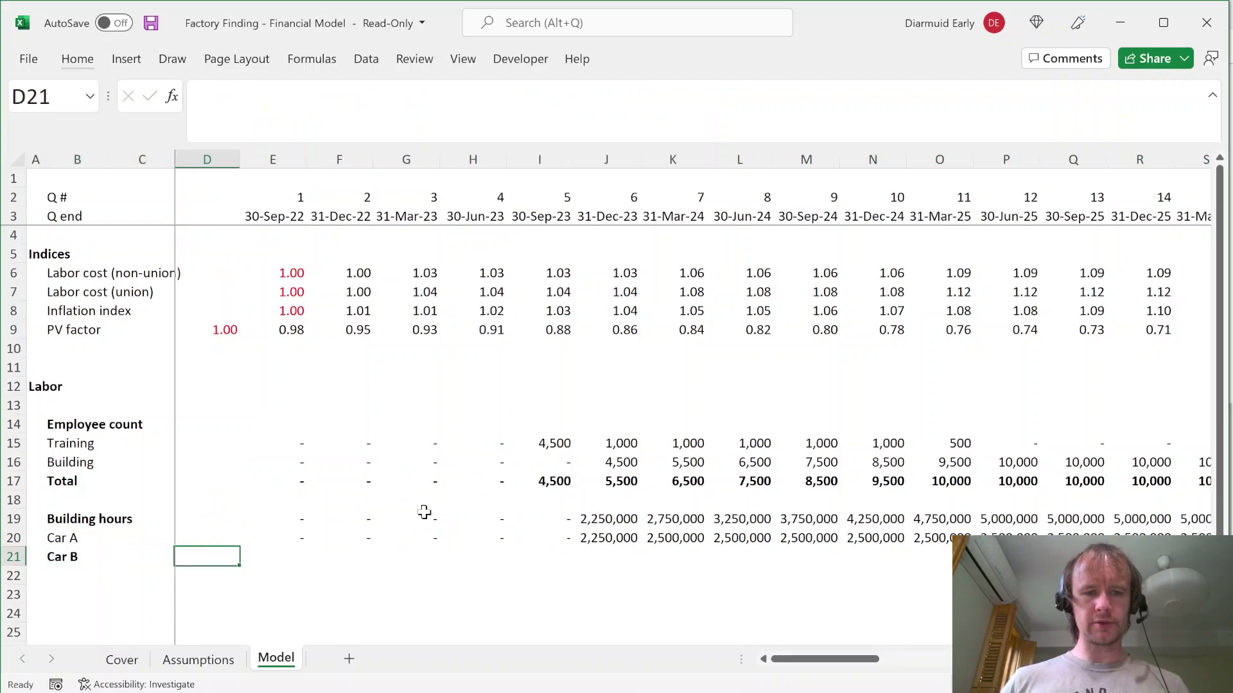
# Step: Calculate Car B hours in E21 as =E19-E20 and fill the formula across to quarter 60
pyautogui.press('Right')
pyautogui.write('=')
pyautogui.press('Up')
pyautogui.press('Up')
pyautogui.write('-')
pyautogui.press('Up')
pyautogui.hotkey('ctrl', 'Return')
pyautogui.hotkey('ctrl', 'shift', 'Right')
pyautogui.hotkey('ctrl', 'r')
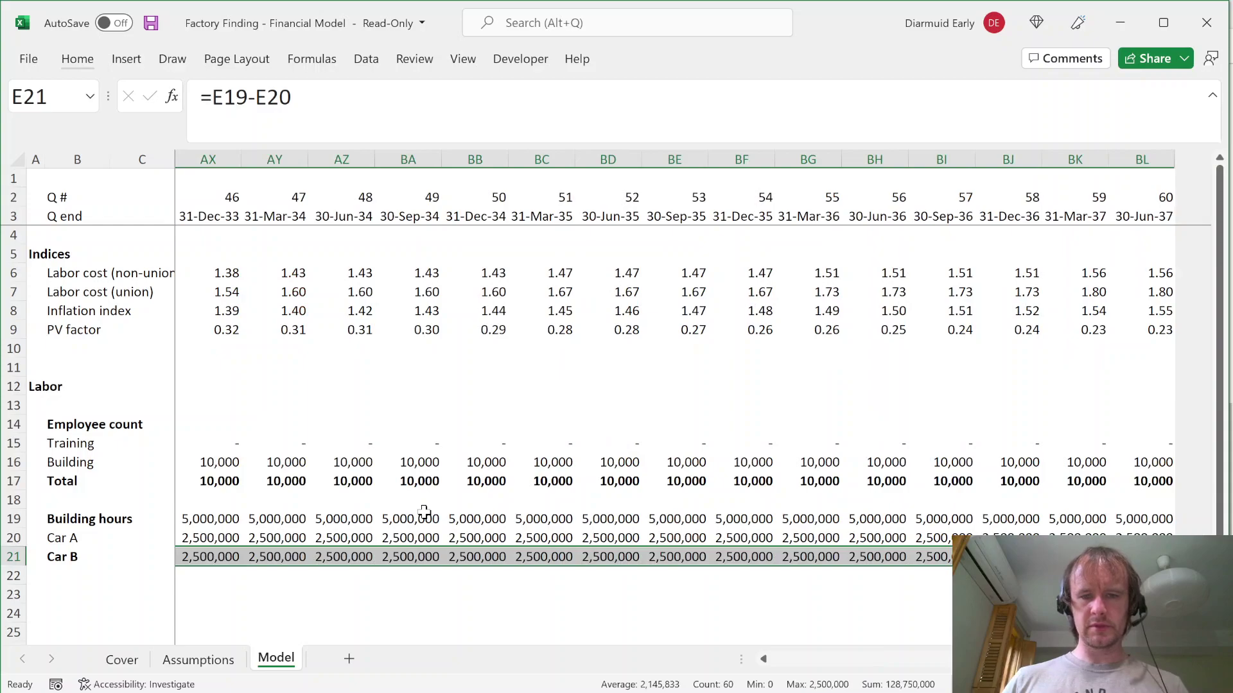
# Step: Remove the bold formatting from the Car B label in B21
pyautogui.hotkey('ctrl', 'shift', 'Left')
pyautogui.hotkey('ctrl', 'Right')
pyautogui.hotkey('ctrl', 'Left')
pyautogui.hotkey('ctrl', 'Left')
pyautogui.press('Right')
pyautogui.press('Left')
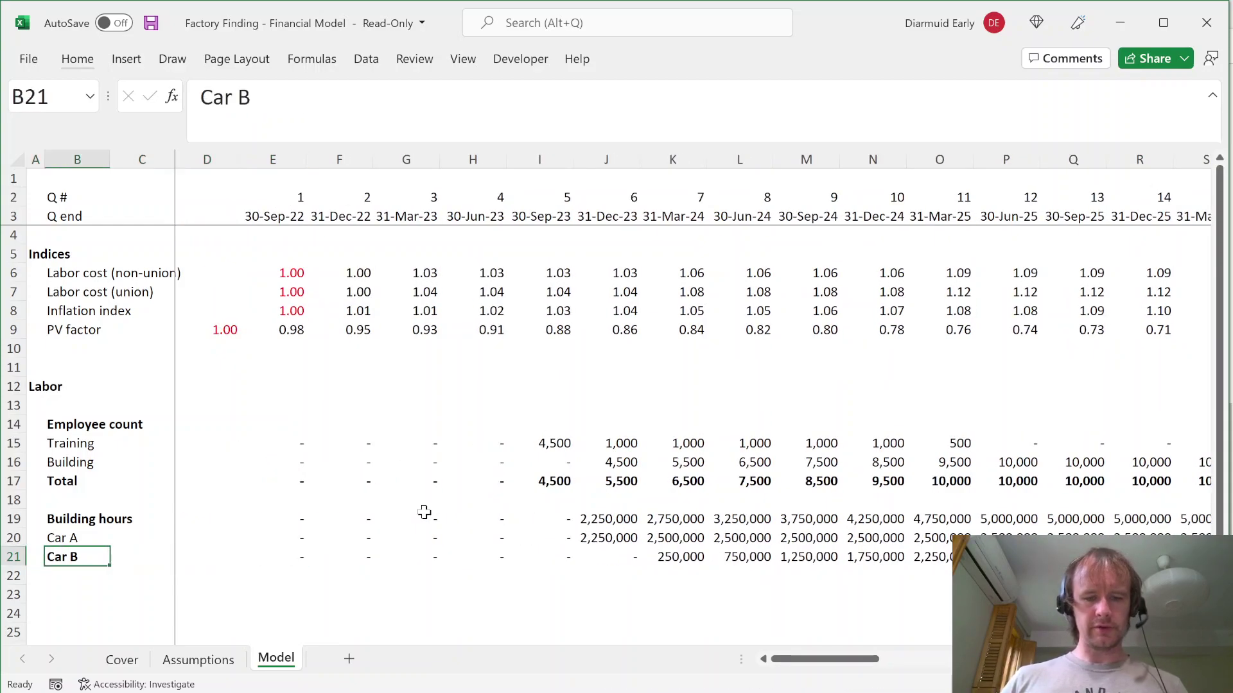
pyautogui.press('Down')
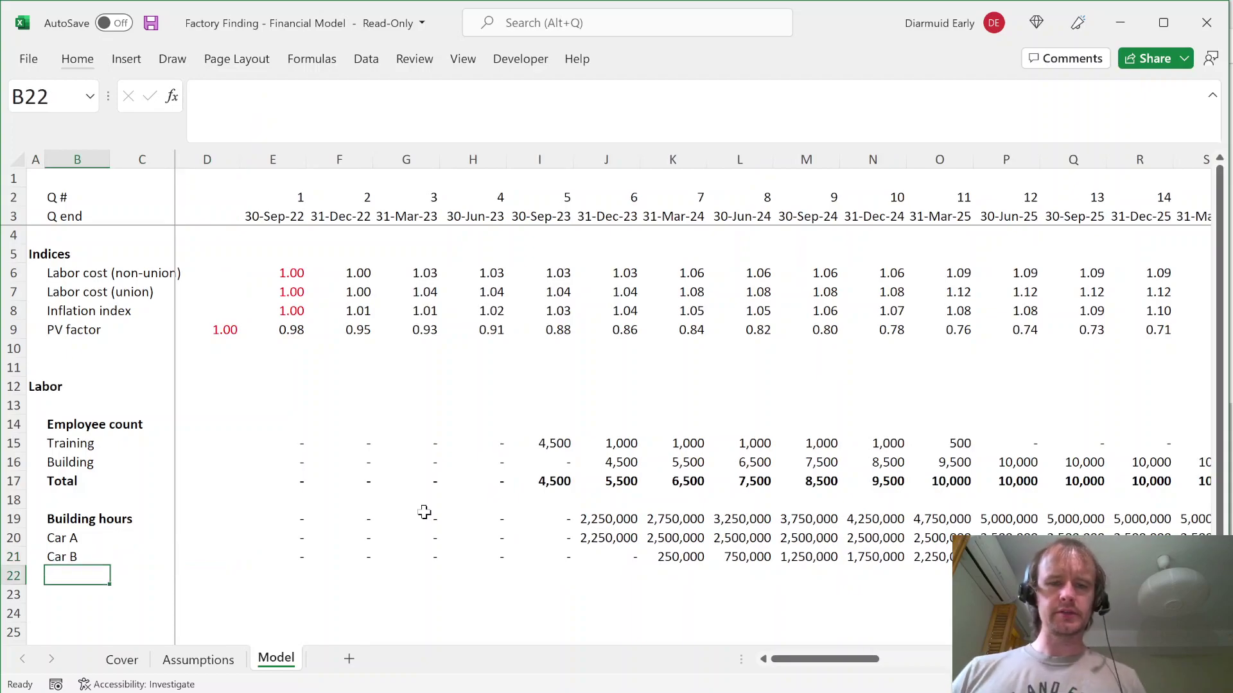
# Step: Enter the section heading Car economics in A23
pyautogui.press('Down')
pyautogui.press('Left')
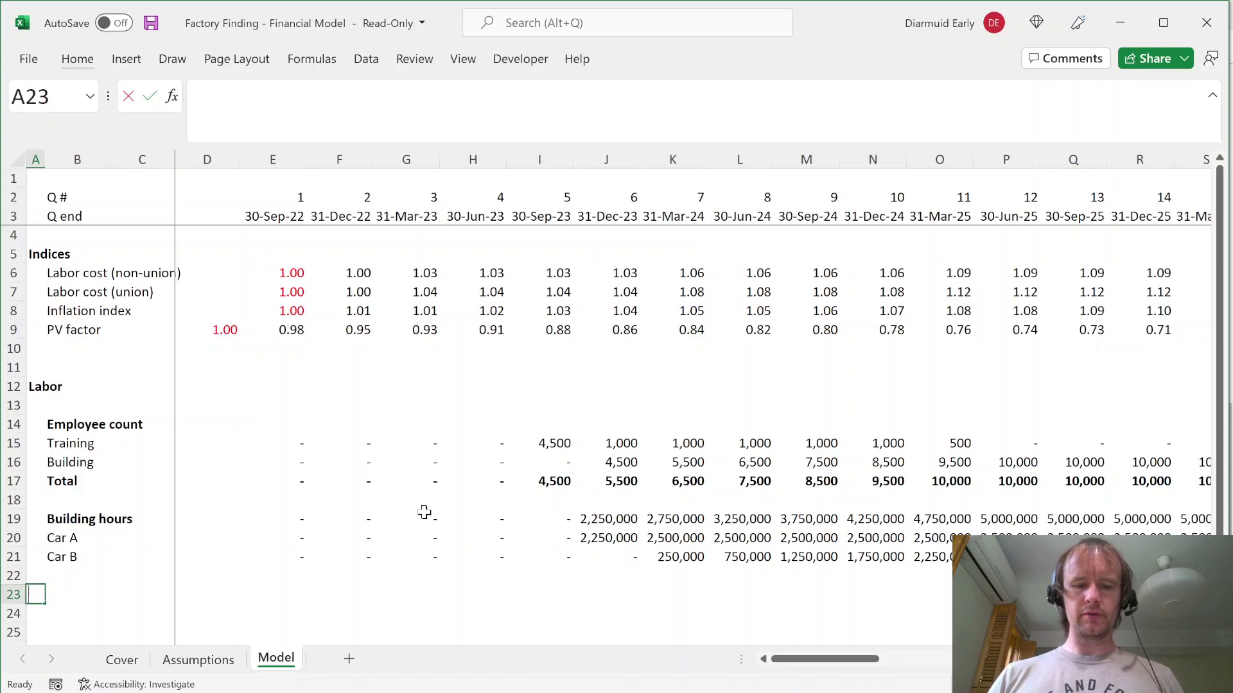
pyautogui.write('Car econmic')
pyautogui.press('BackSpace')
pyautogui.press('BackSpace')
pyautogui.press('BackSpace')
pyautogui.write('omics')
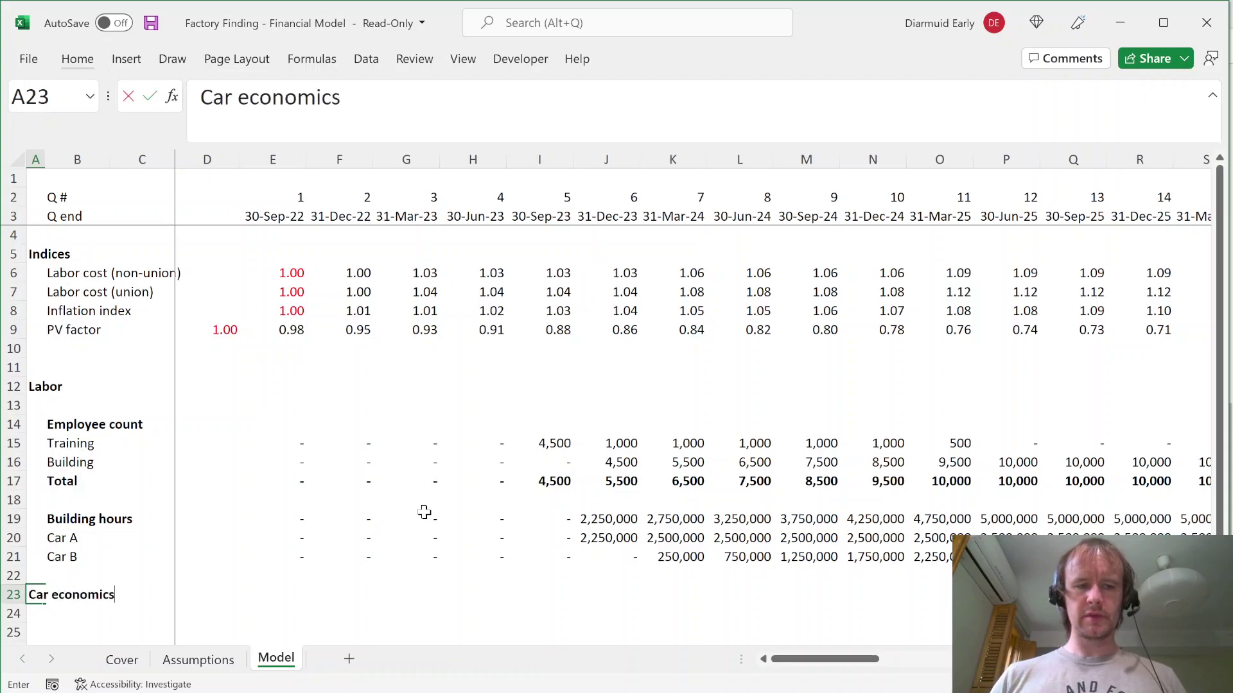
pyautogui.press('Return')
# Step: Enter the labels Units produced, Car A, Car B and Total in B25:B28
pyautogui.press('Down')
pyautogui.press('Right')
pyautogui.write('Units produc')
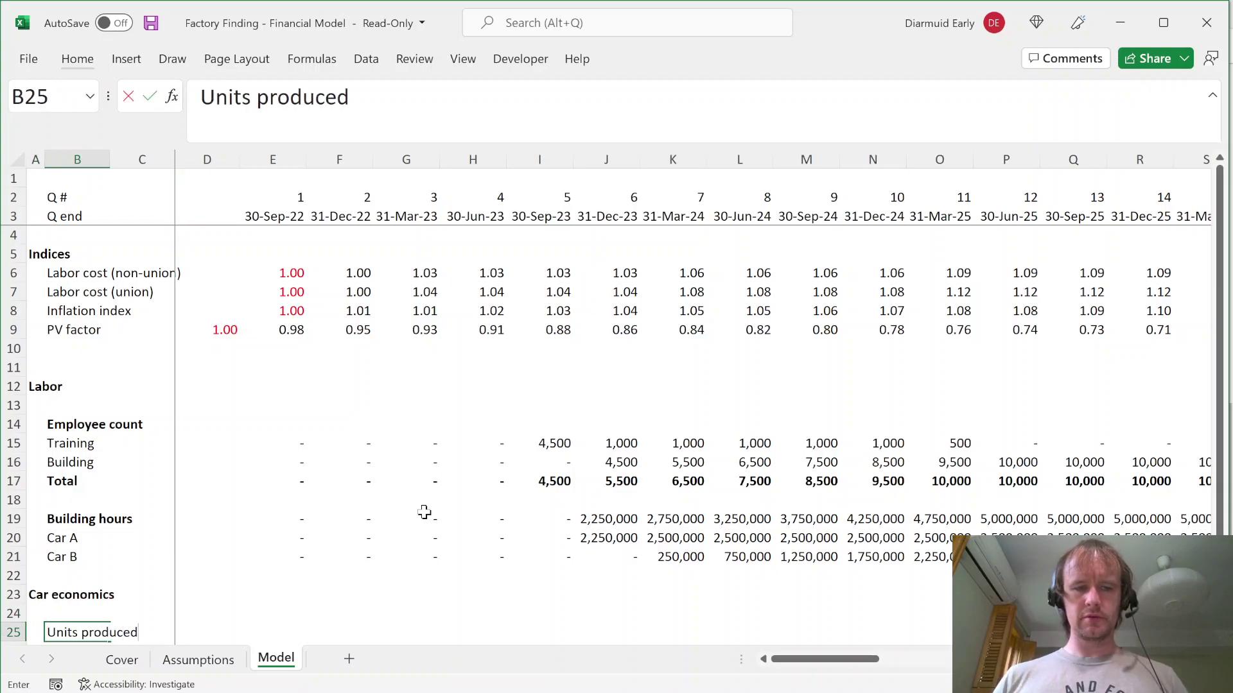
pyautogui.press('Return')
pyautogui.write('Car A')
pyautogui.press('Return')
pyautogui.write('Car A')
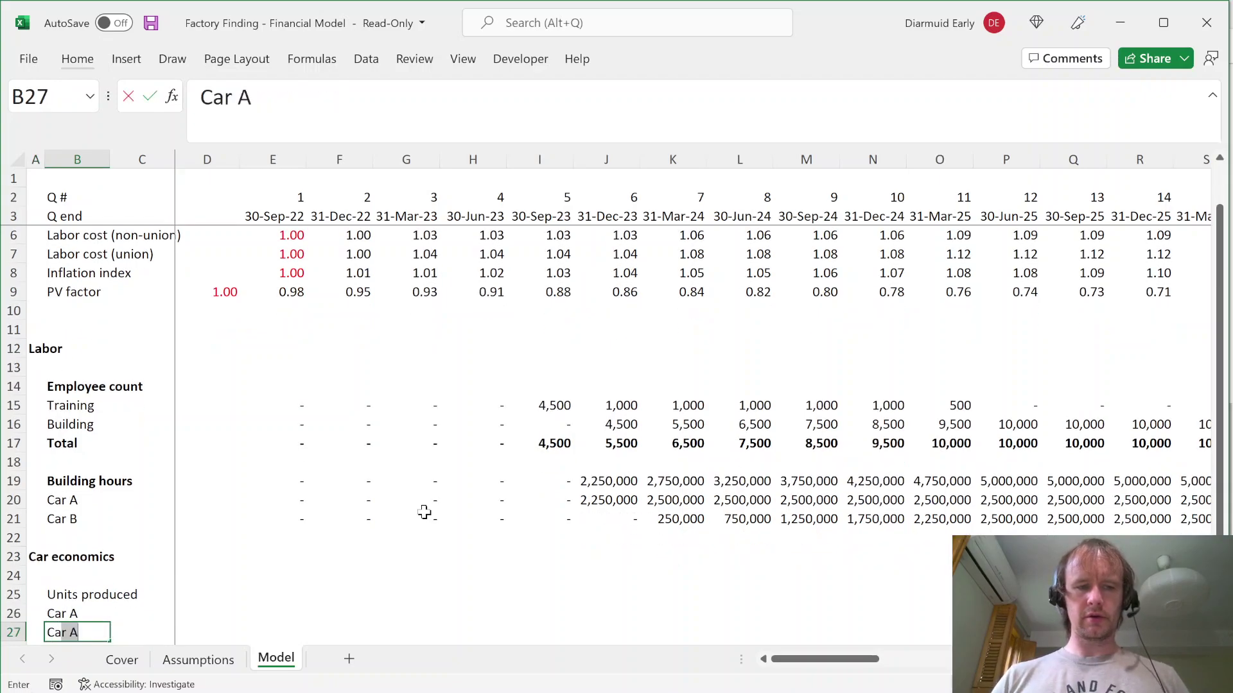
pyautogui.write('B')
pyautogui.press('Return')
pyautogui.write('Total')
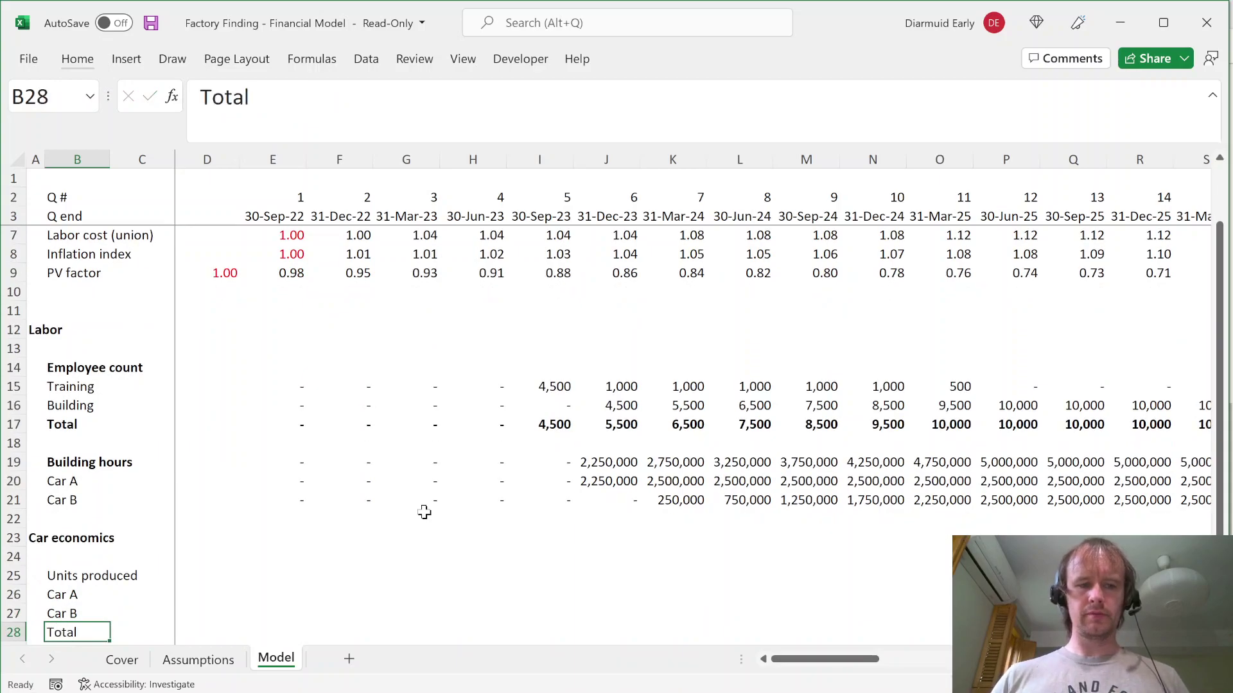
pyautogui.press('Return')
# Step: Bold the Total row in row 28 and the Units produced heading in B25
pyautogui.press('Up')
pyautogui.hotkey('ctrl', 'shift', 'Right')
pyautogui.hotkey('ctrl', 'b')
pyautogui.press('Up')
pyautogui.press('Up')
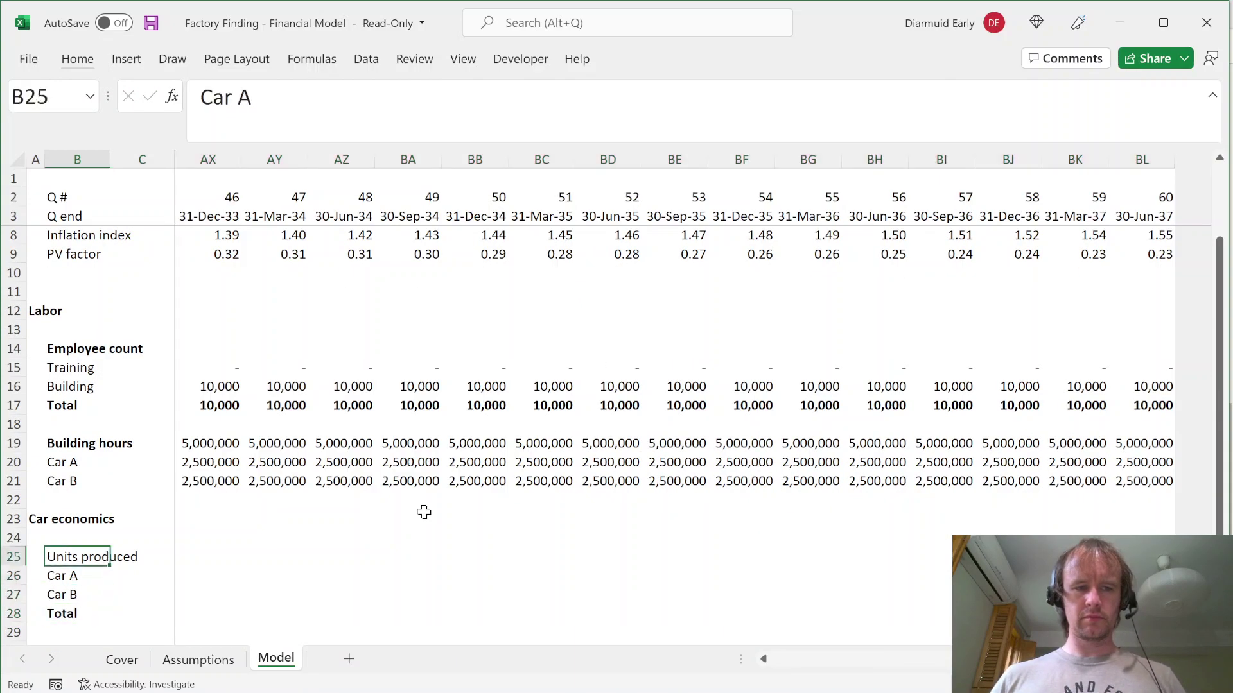
pyautogui.press('Up')
pyautogui.hotkey('ctrl', 'b')
# Step: Calculate quarter 1 Car A units produced in E26 as =E20/Assumptions!$D$34
pyautogui.press('Down')
pyautogui.press('Right')
pyautogui.press('Right')
pyautogui.press('Right')
pyautogui.write('=')
pyautogui.press('Up')
pyautogui.press('Up')
pyautogui.press('Up')
pyautogui.press('Up')
pyautogui.press('Up')
pyautogui.press('Up')
pyautogui.press('Up')
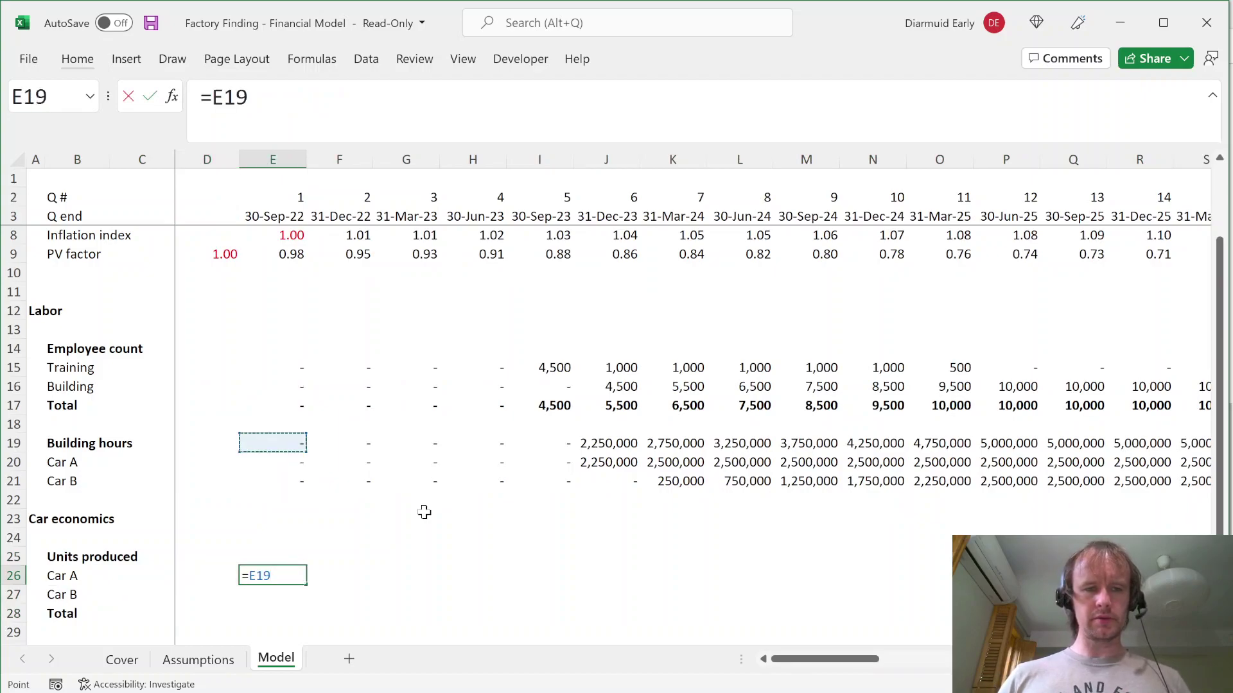
pyautogui.press('Down')
pyautogui.write('/')
pyautogui.hotkey('ctrl', 'pageup')
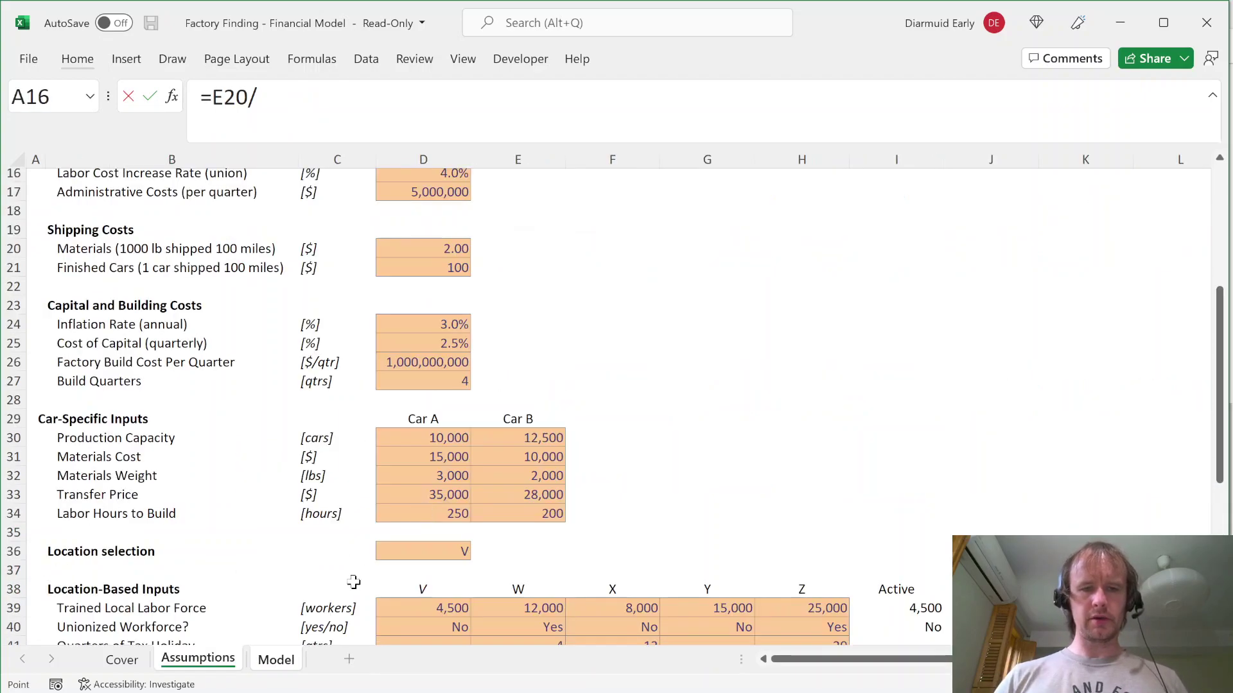
pyautogui.click(446, 509)
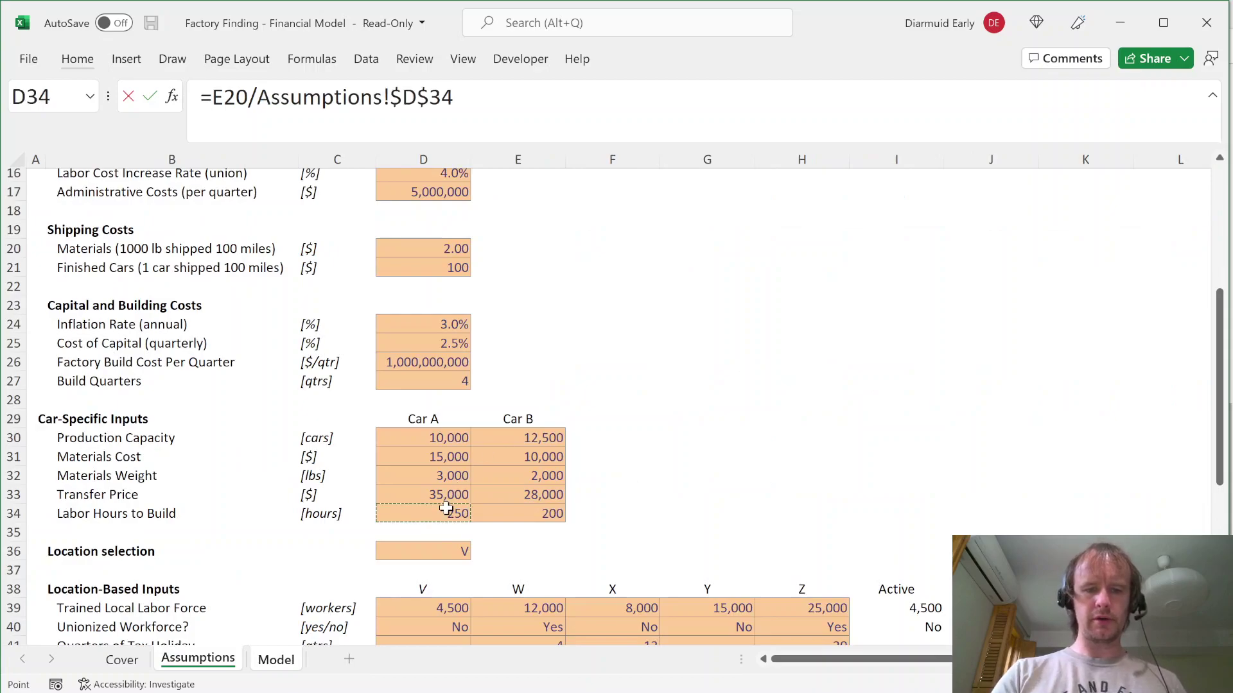
pyautogui.press('F4')
pyautogui.press('Return')
# Step: Copy the number format of Car A hours cell E20 onto the Units produced cells E26:E28
pyautogui.press('Up')
pyautogui.press('Up')
pyautogui.press('Up')
pyautogui.press('Up')
pyautogui.press('Up')
pyautogui.press('Up')
pyautogui.press('Up')
pyautogui.press('Up')
pyautogui.press('Down')
pyautogui.hotkey('shift', 'space')
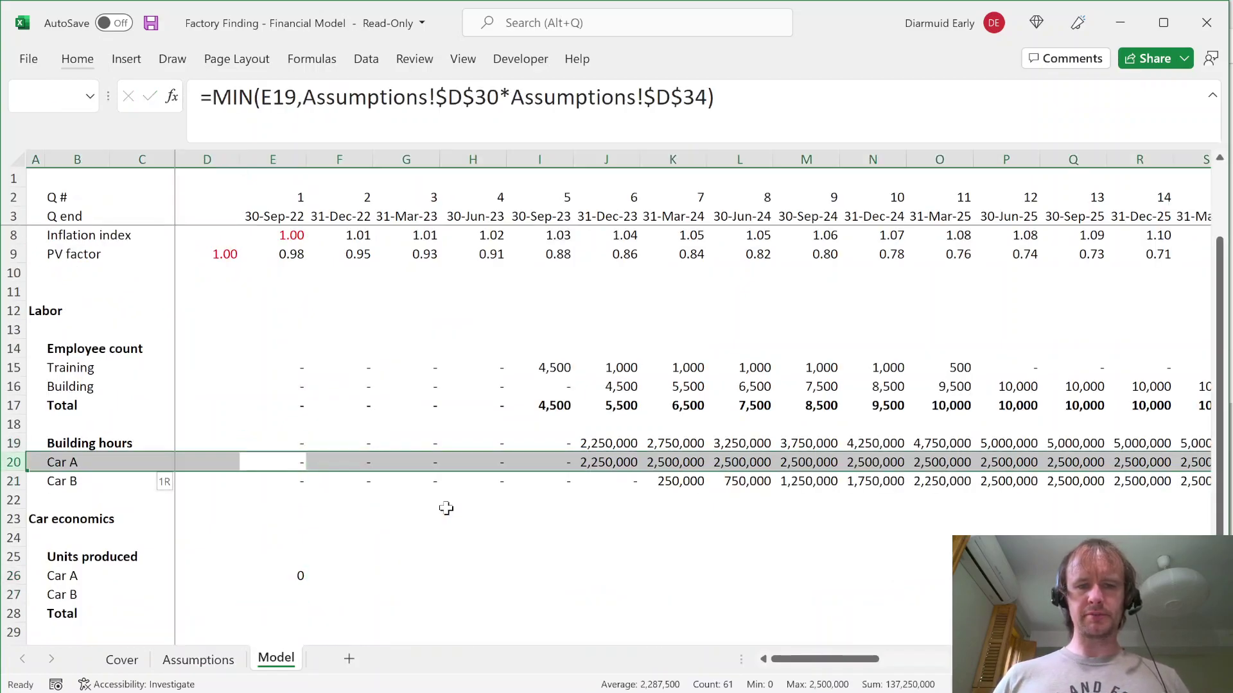
pyautogui.press('Down')
pyautogui.press('Down')
pyautogui.press('Down')
pyautogui.press('Down')
pyautogui.press('Down')
pyautogui.press('Down')
pyautogui.press('Up')
pyautogui.press('Up')
pyautogui.press('Up')
pyautogui.press('Up')
pyautogui.press('Up')
pyautogui.press('Up')
pyautogui.hotkey('ctrl', 'c')
pyautogui.press('Down')
pyautogui.press('Down')
pyautogui.press('Down')
pyautogui.press('Down')
pyautogui.press('Down')
pyautogui.press('Down')
pyautogui.hotkey('shift', 'Down')
pyautogui.hotkey('shift', 'Down')
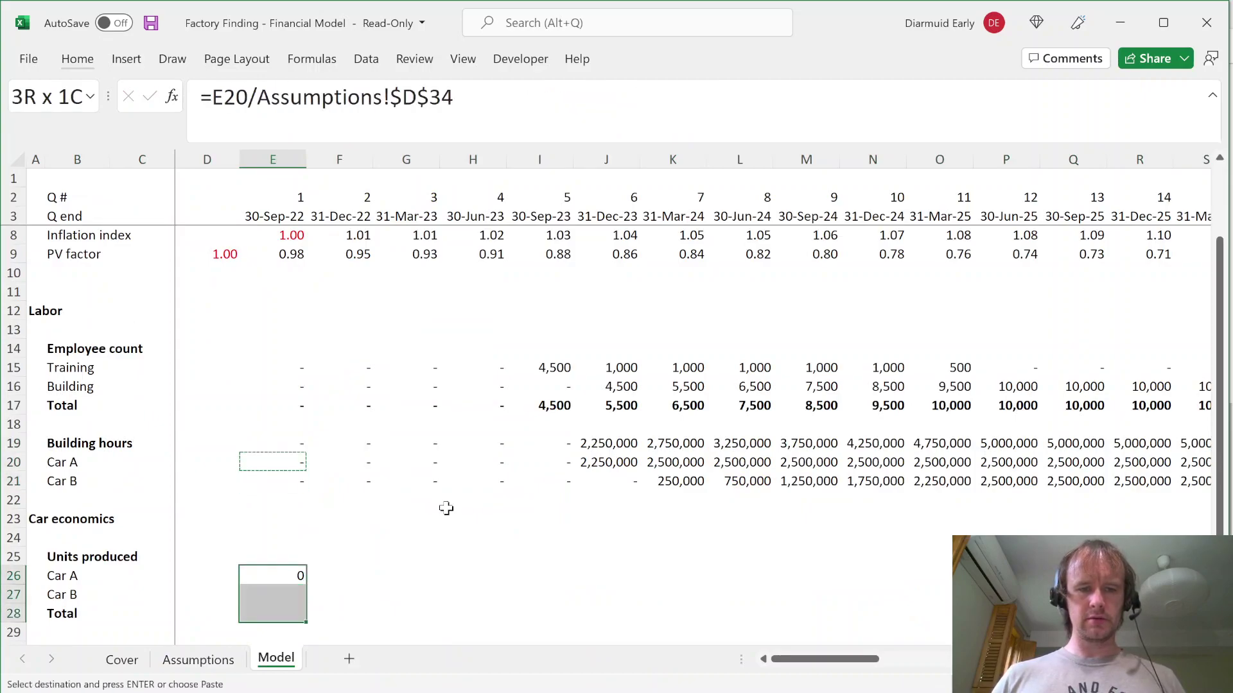
# Step: Fill the Car A units produced formula from E26 across the remaining quarters of row 26
pyautogui.hotkey('ctrl', 'shift', 'Right')
pyautogui.hotkey('shift', 'Up')
pyautogui.hotkey('shift', 'Up')
pyautogui.hotkey('ctrl', 'shift', 'Left')
pyautogui.hotkey('ctrl', 'shift', 'Right')
pyautogui.press('Return')
pyautogui.hotkey('ctrl', 'shift', 'Left')
# Step: Check the Car A units produced against the building hours from quarter 6 onward
pyautogui.press('Right')
pyautogui.press('Right')
pyautogui.press('Right')
pyautogui.press('Right')
pyautogui.press('Right')
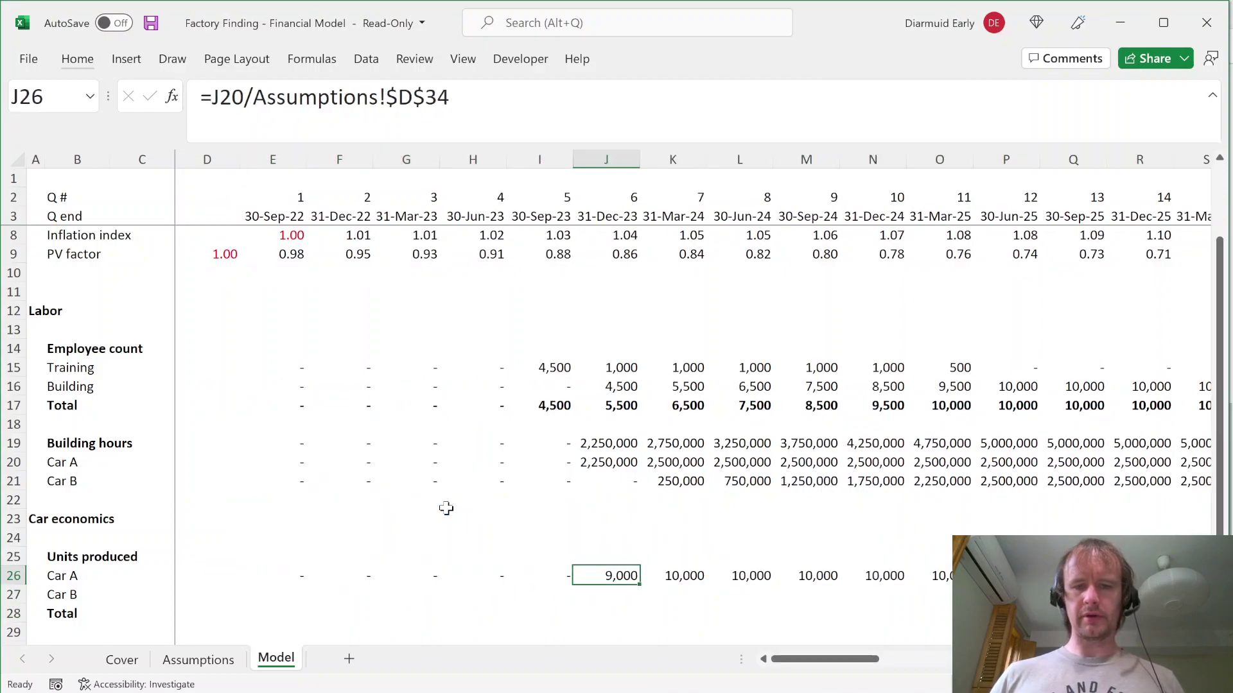
pyautogui.hotkey('ctrl', 'space')
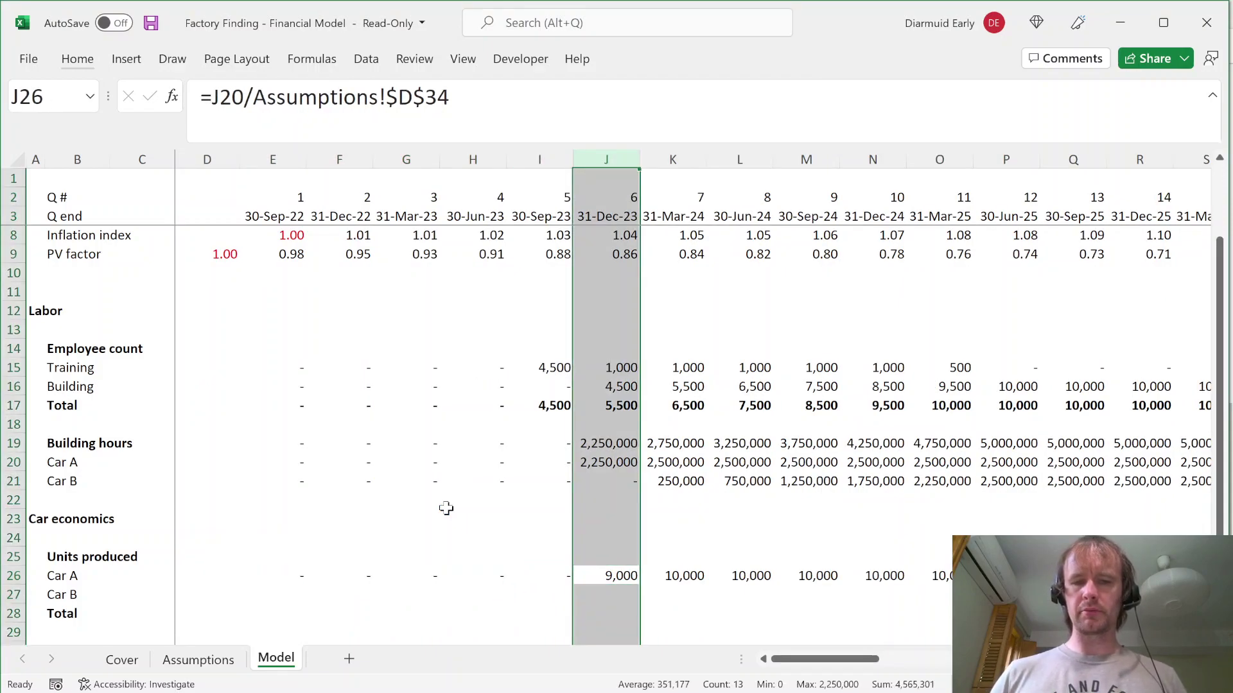
pyautogui.press('Right')
pyautogui.hotkey('ctrl', 'shift', 'Right')
pyautogui.press('Left')
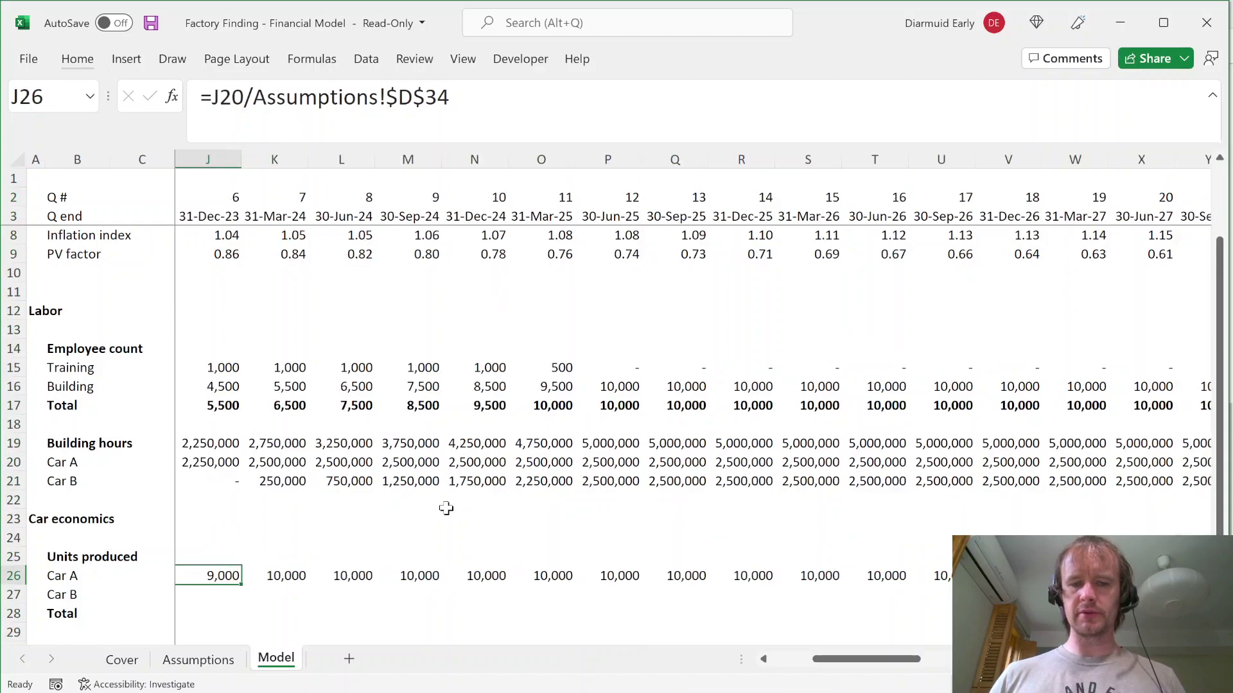
# Step: Try filling the Car A units-produced formula down into the Car B row for quarters 1 to 7 (E27:K27)
pyautogui.hotkey('ctrl', 'Left')
pyautogui.press('Down')
pyautogui.press('Down')
pyautogui.press('Up')
pyautogui.press('Up')
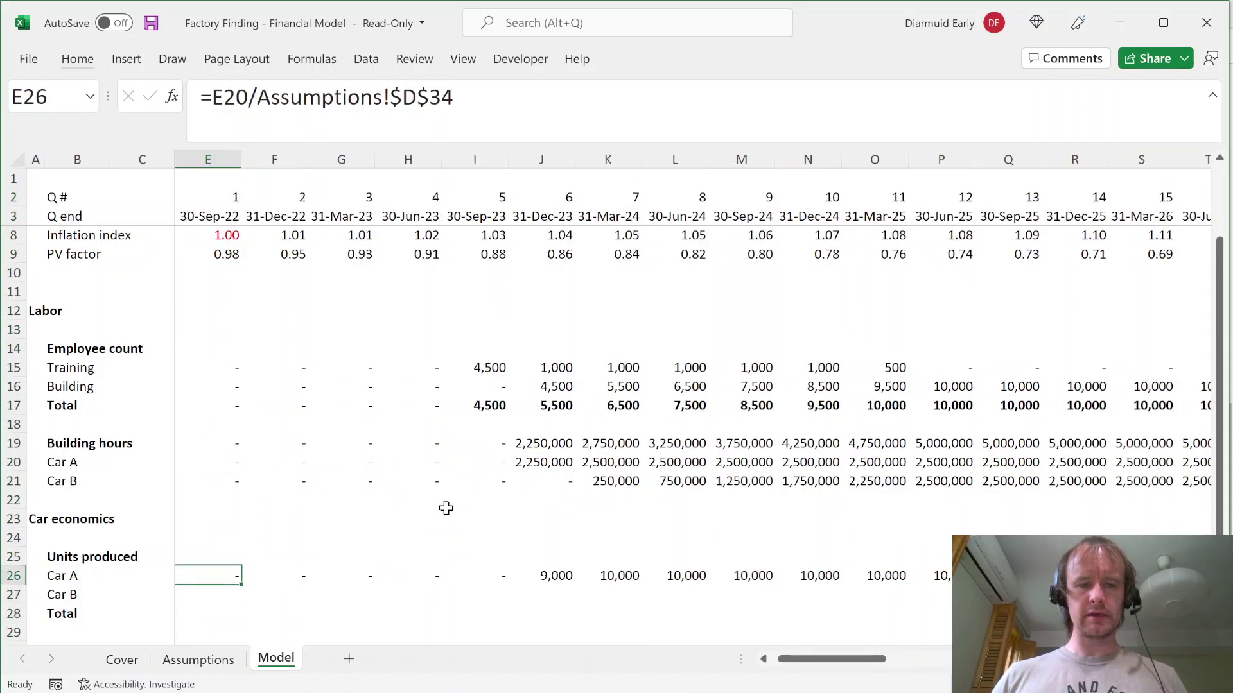
pyautogui.hotkey('shift', 'Down')
pyautogui.hotkey('shift', 'Right')
pyautogui.hotkey('shift', 'Right')
pyautogui.hotkey('shift', 'Right')
pyautogui.hotkey('shift', 'Right')
pyautogui.hotkey('shift', 'Right')
pyautogui.hotkey('shift', 'Right')
pyautogui.hotkey('shift', 'Left')
pyautogui.hotkey('ctrl', 'Right')
pyautogui.hotkey('ctrl', 'Left')
pyautogui.press('Down')
pyautogui.press('Right')
pyautogui.hotkey('ctrl', 'Right')
pyautogui.press('Up')
pyautogui.press('Right')
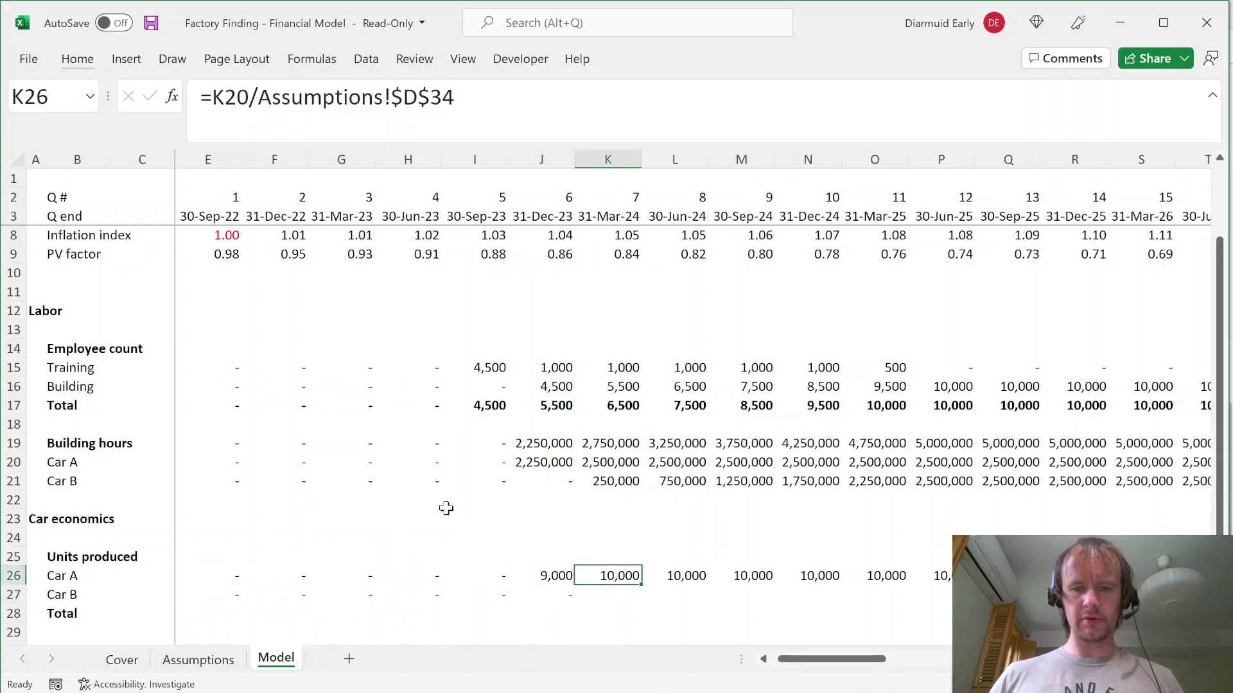
pyautogui.hotkey('shift', 'Down')
pyautogui.hotkey('ctrl', 'd')
pyautogui.press('Left')
pyautogui.press('Right')
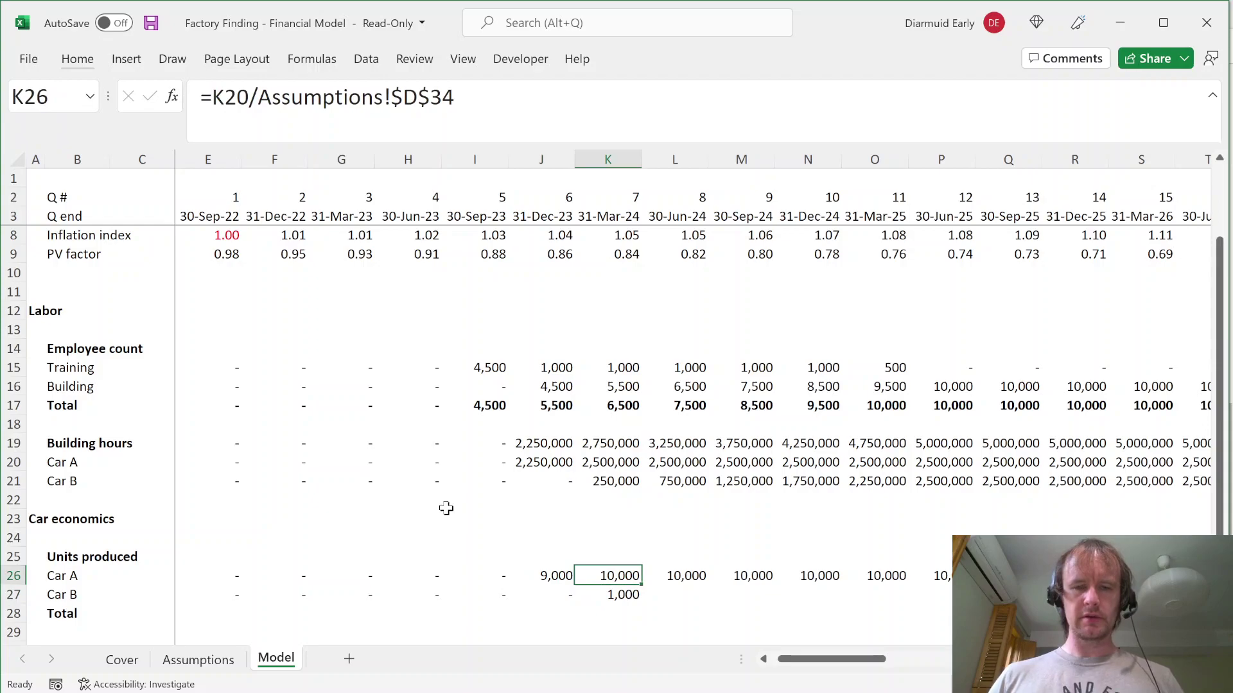
# Step: Examine the Car B units formula in K27 for its labor-hours reference
pyautogui.press('Down')
pyautogui.press('F2')
pyautogui.press('Escape')
pyautogui.press('F2')
pyautogui.hotkey('ctrl', 'shift', 'Left')
pyautogui.press('Escape')
# Step: Compare the layout of the labor hours in Assumptions D34:E34 with the building hours in Model E20:E21
pyautogui.hotkey('ctrl', 'pageup')
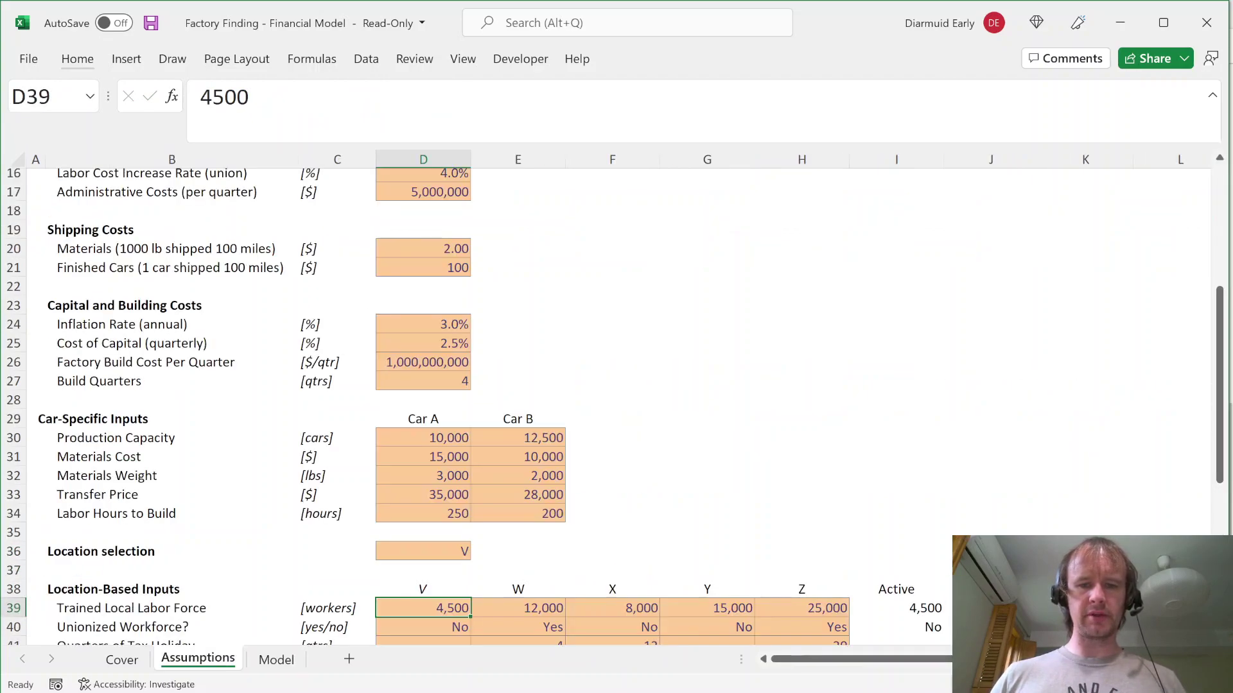
pyautogui.click(437, 515)
pyautogui.press('Right')
pyautogui.press('Left')
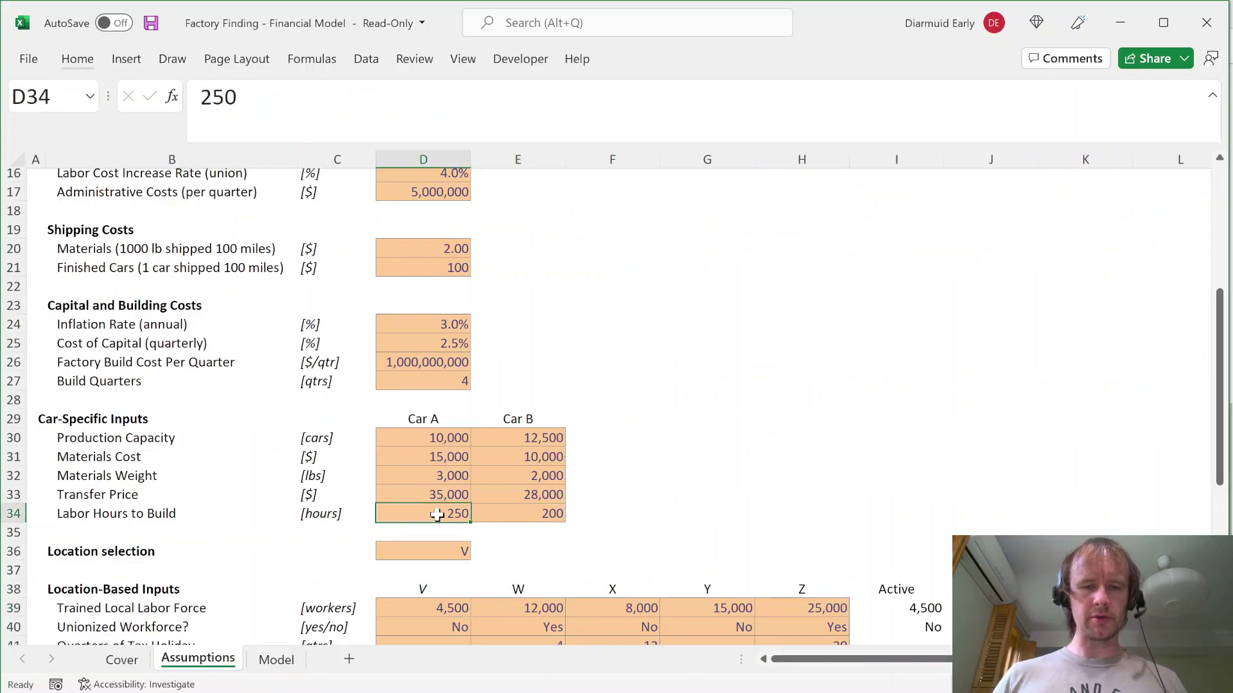
pyautogui.hotkey('shift', 'Right')
pyautogui.hotkey('ctrl', 'pageup')
pyautogui.hotkey('ctrl', 'pagedown')
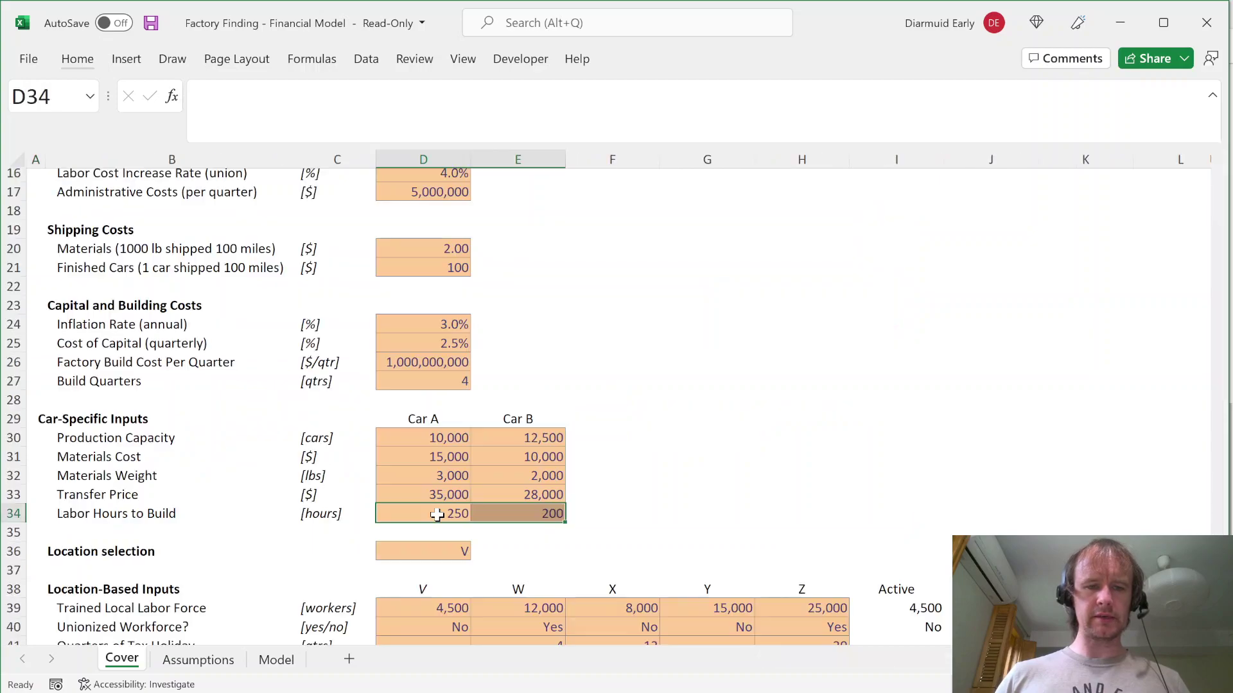
pyautogui.hotkey('ctrl', 'pagedown')
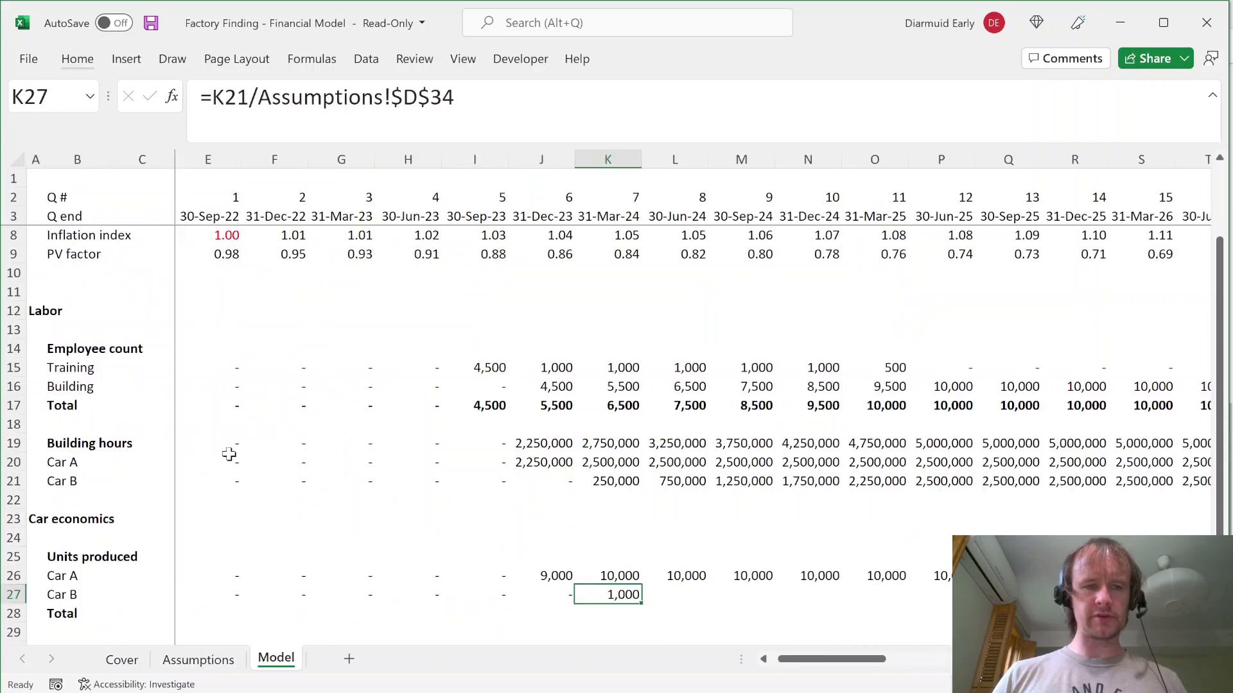
pyautogui.moveTo(239, 462); pyautogui.dragTo(230, 481)
pyautogui.hotkey('ctrl', 'pageup')
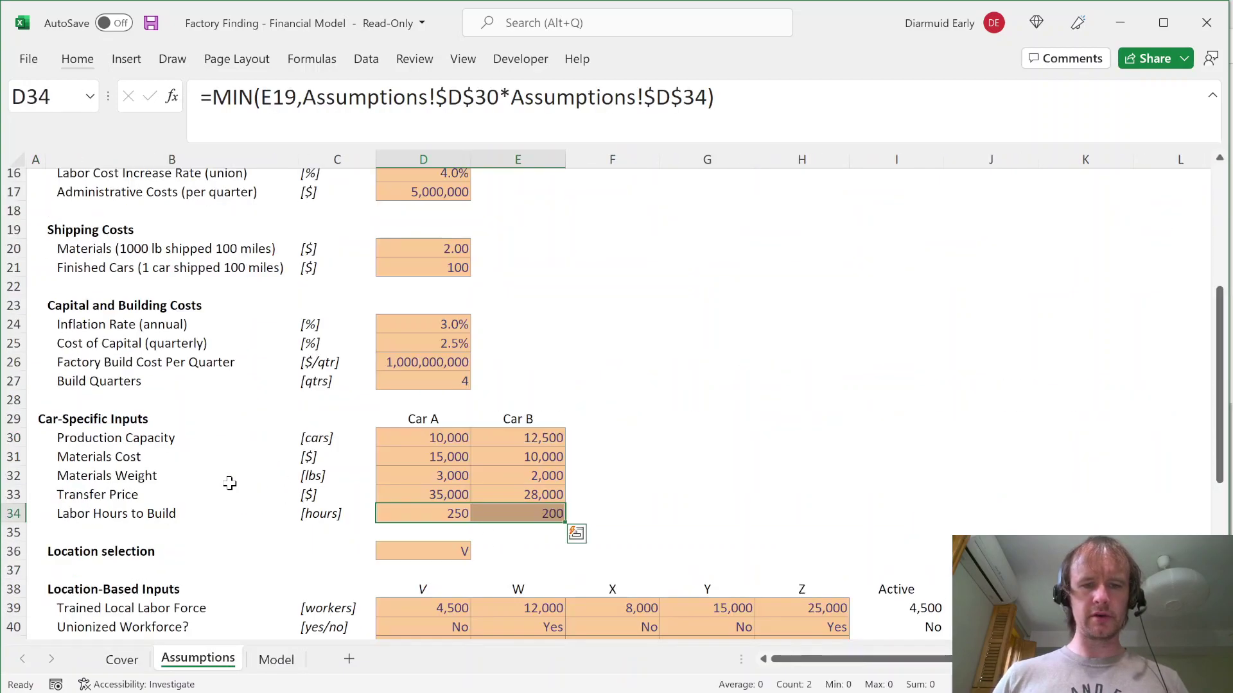
# Step: Clear the copied Car B units formulas from E27:K27 on the Model sheet
pyautogui.hotkey('ctrl', 'pagedown')
pyautogui.hotkey('ctrl', 'Left')
pyautogui.press('Right')
pyautogui.press('Right')
pyautogui.press('Right')
pyautogui.press('Right')
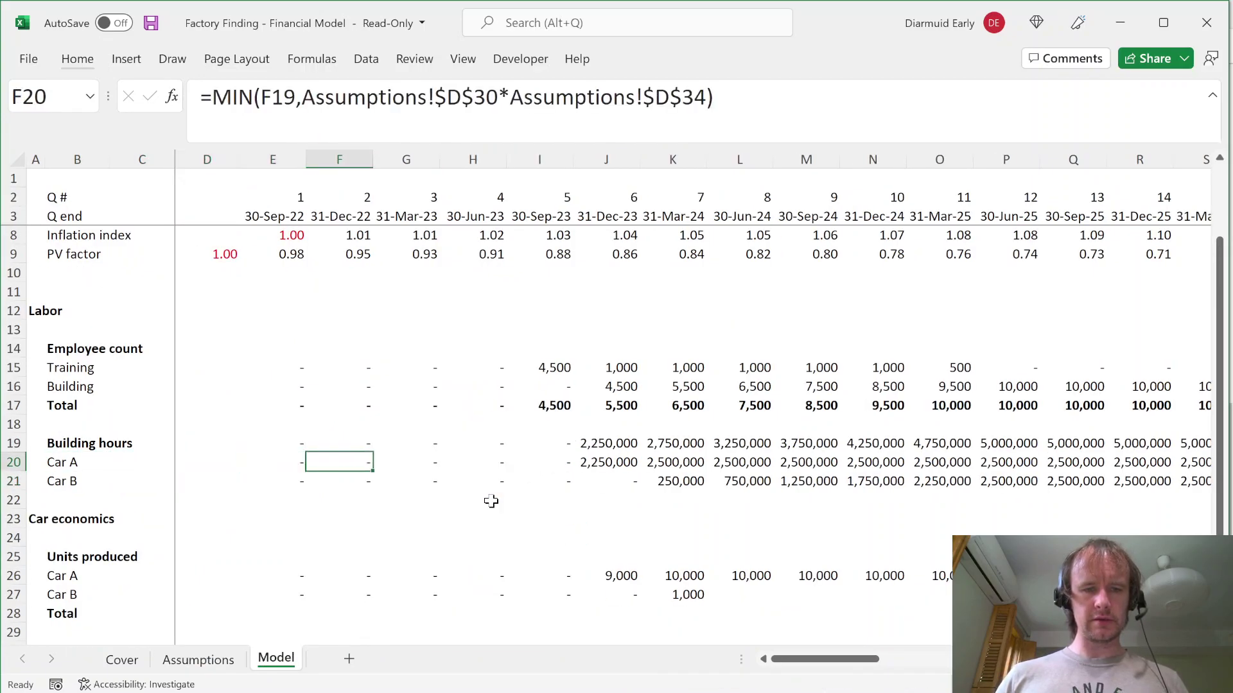
pyautogui.press('Down')
pyautogui.press('Left')
pyautogui.press('Down')
pyautogui.hotkey('ctrl', 'Down')
pyautogui.press('Down')
pyautogui.hotkey('ctrl', 'shift', 'Right')
pyautogui.press('Delete')
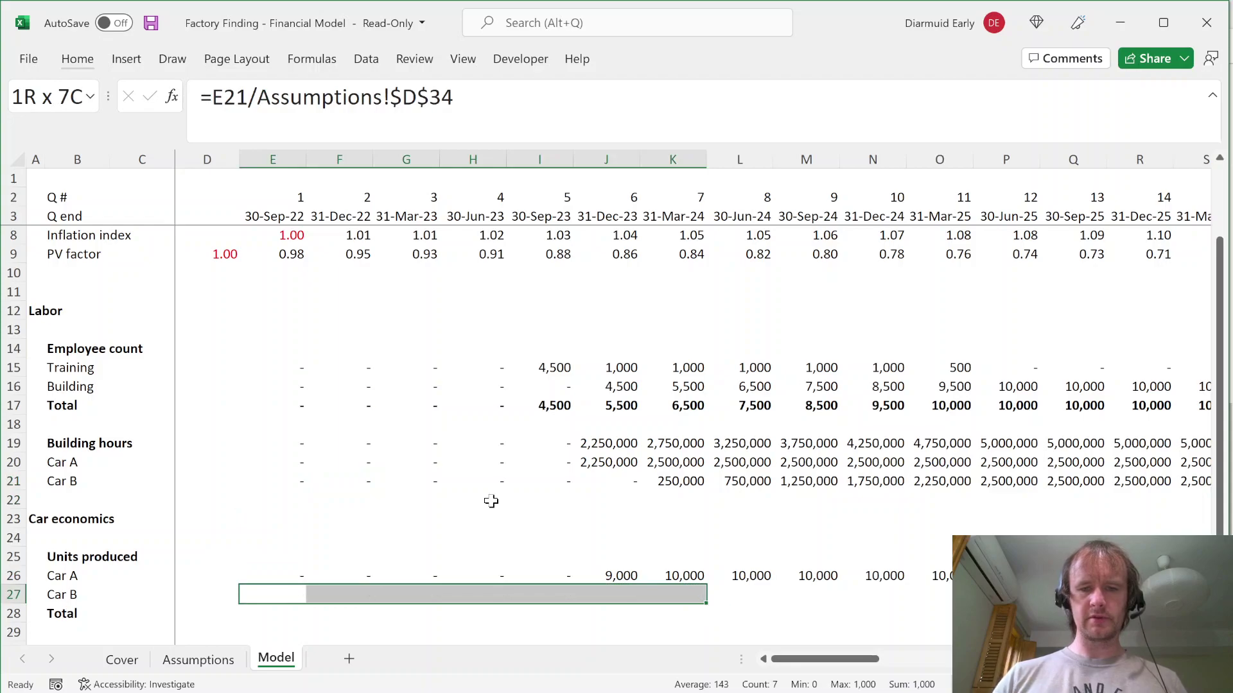
# Step: In the E26 units formula, extend the building-hours reference to E20:E21 and start a TRANSPOSE around the labor-hours reference
pyautogui.press('Up')
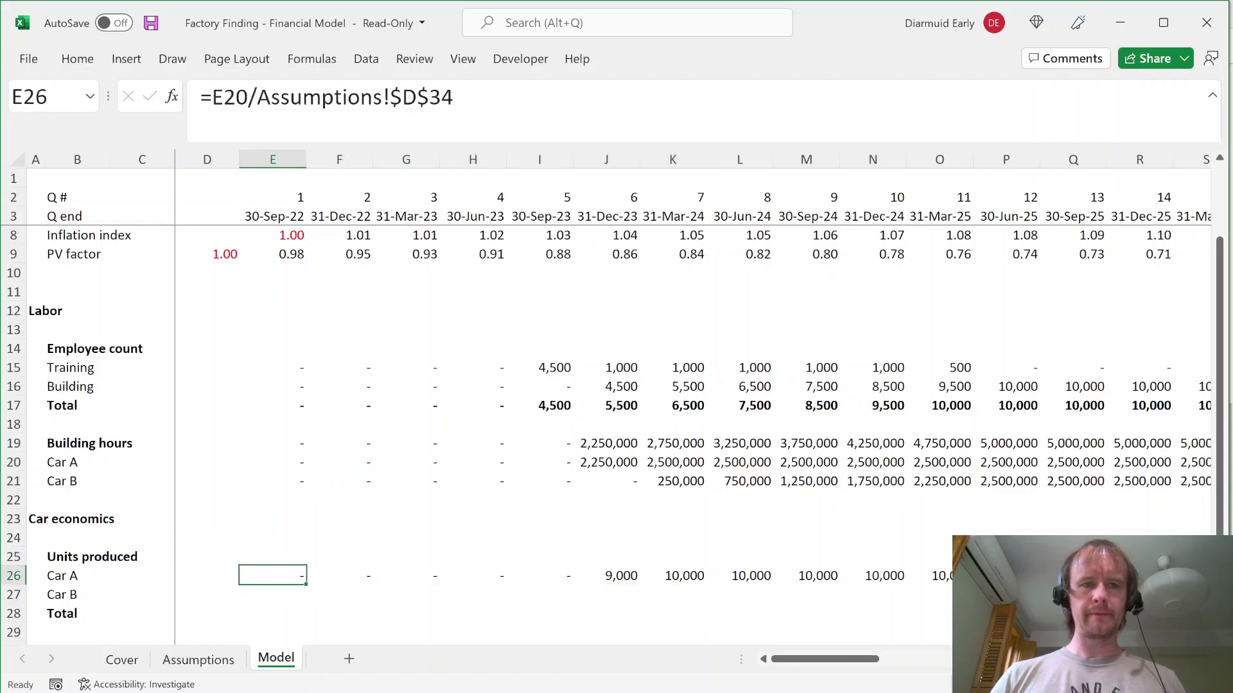
pyautogui.press('F2')
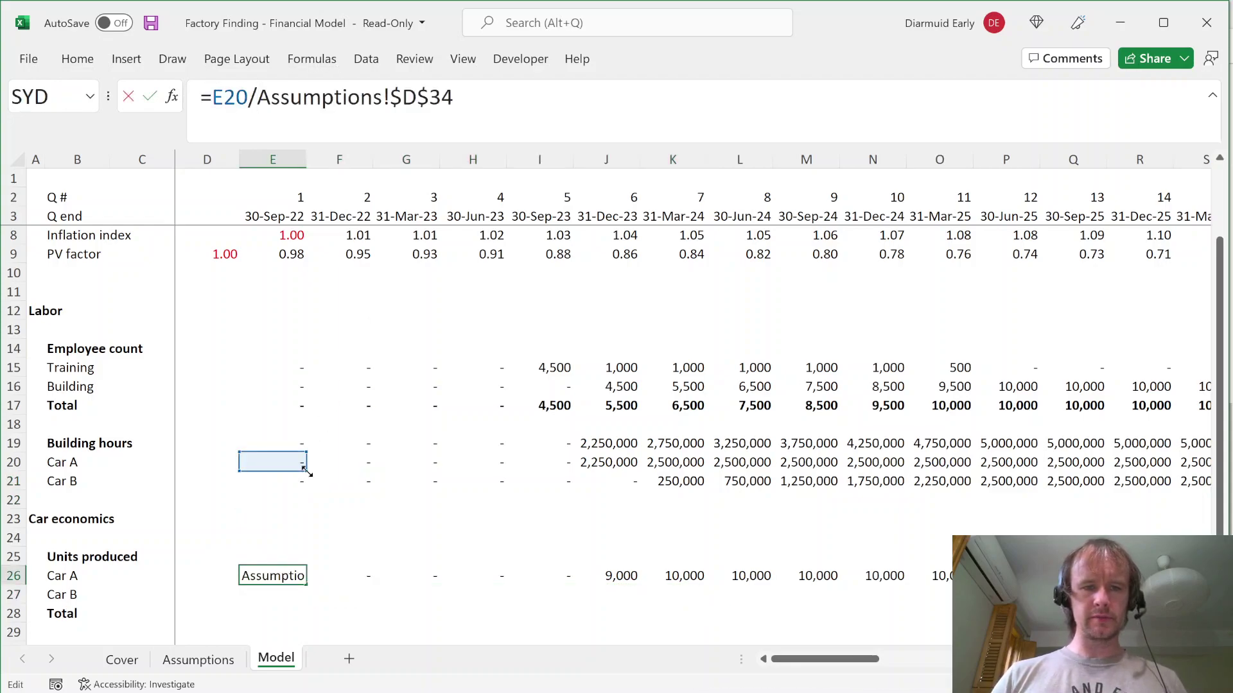
pyautogui.moveTo(307, 480); pyautogui.dragTo(307, 488)
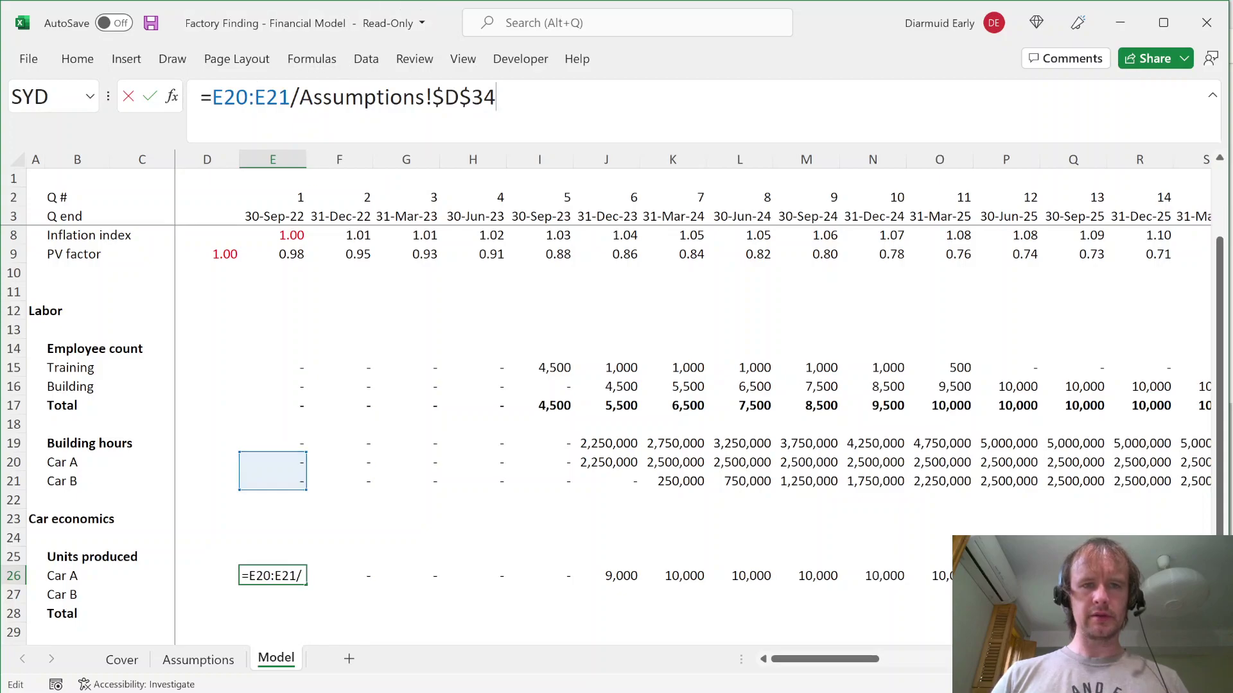
pyautogui.write('tra')
pyautogui.press('Tab')
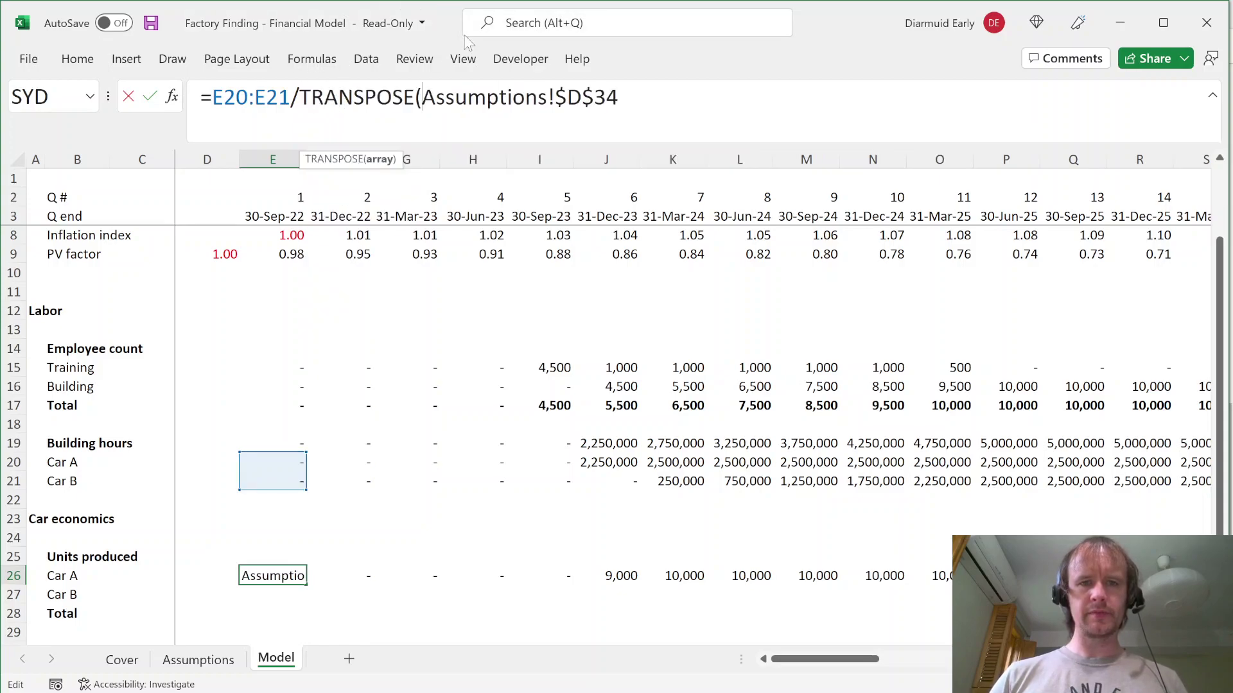
# Step: Complete the E26 formula as =E20:E21/TRANSPOSE(Assumptions!$D$34:$E$34)
pyautogui.hotkey('ctrl', 'shift', 'Right')
pyautogui.hotkey('ctrl', 'c')
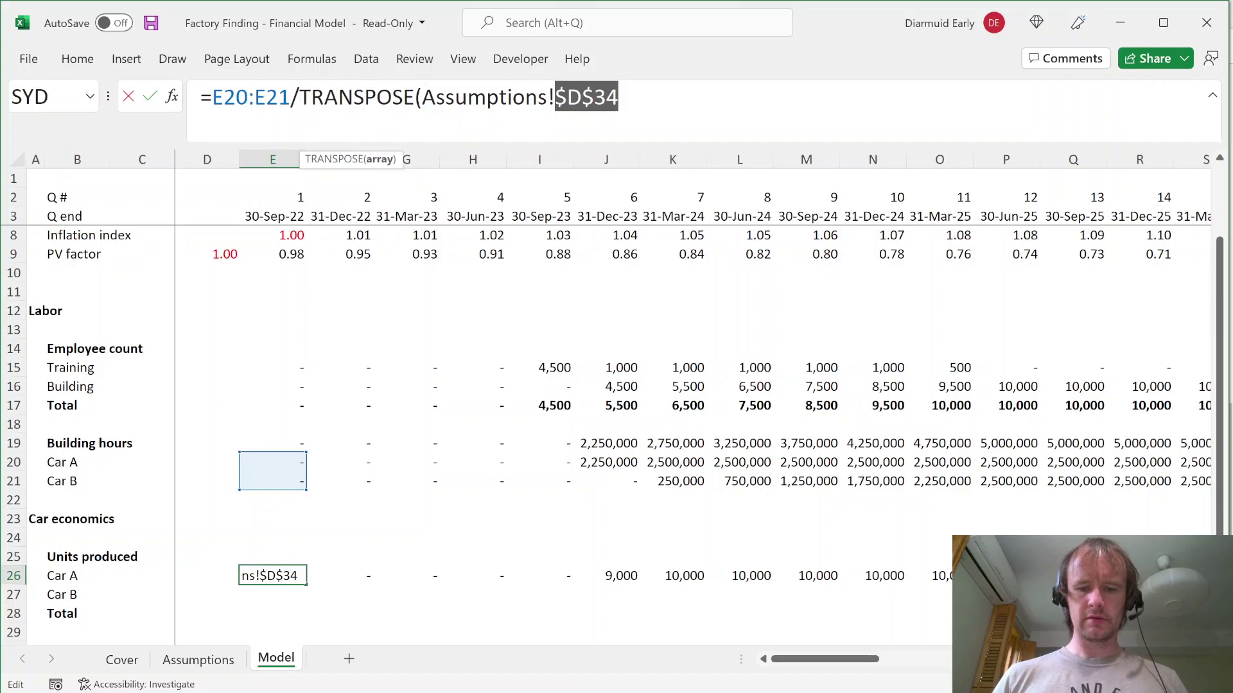
pyautogui.press('Right')
pyautogui.write(':')
pyautogui.hotkey('ctrl', 'v')
pyautogui.write(')')
pyautogui.press('Left')
pyautogui.press('Left')
pyautogui.press('Left')
pyautogui.press('Left')
pyautogui.press('BackSpace')
pyautogui.write('e')
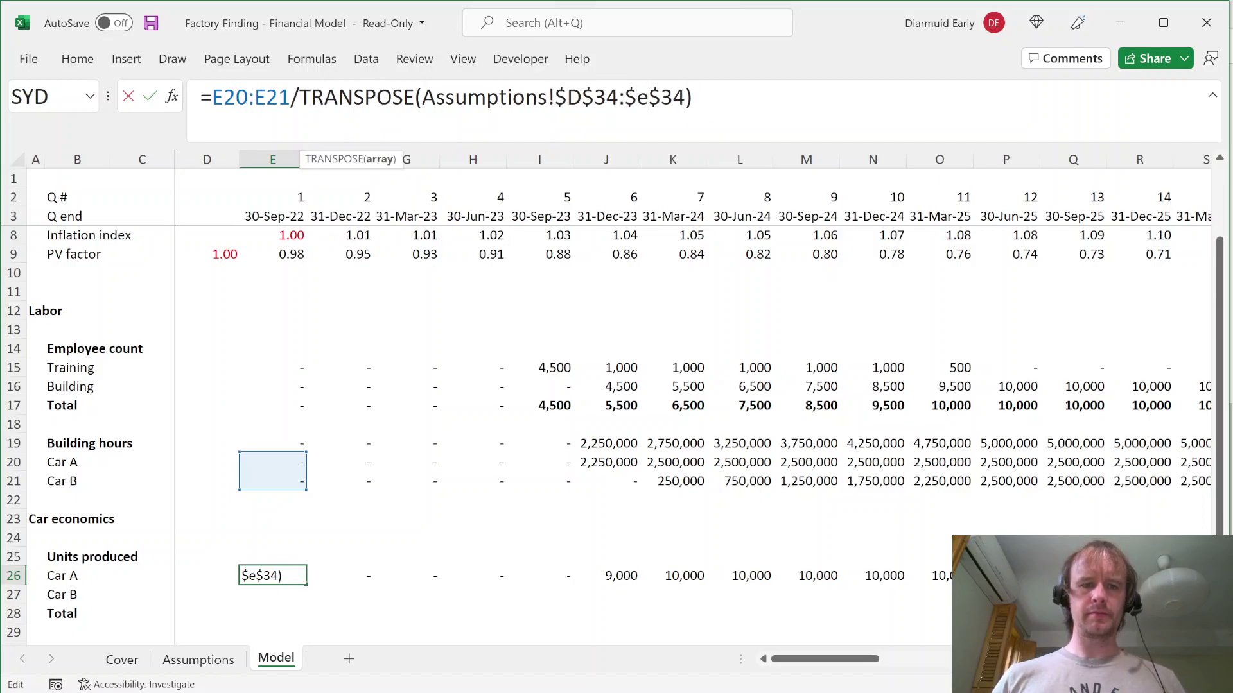
pyautogui.press('Return')
# Step: Fill the Car A and Car B units formula from column E rightward through the last quarter
pyautogui.press('Up')
pyautogui.hotkey('shift', 'Down')
pyautogui.hotkey('shift', 'Right')
pyautogui.hotkey('shift', 'Right')
pyautogui.hotkey('shift', 'Right')
pyautogui.hotkey('shift', 'Right')
pyautogui.hotkey('shift', 'Right')
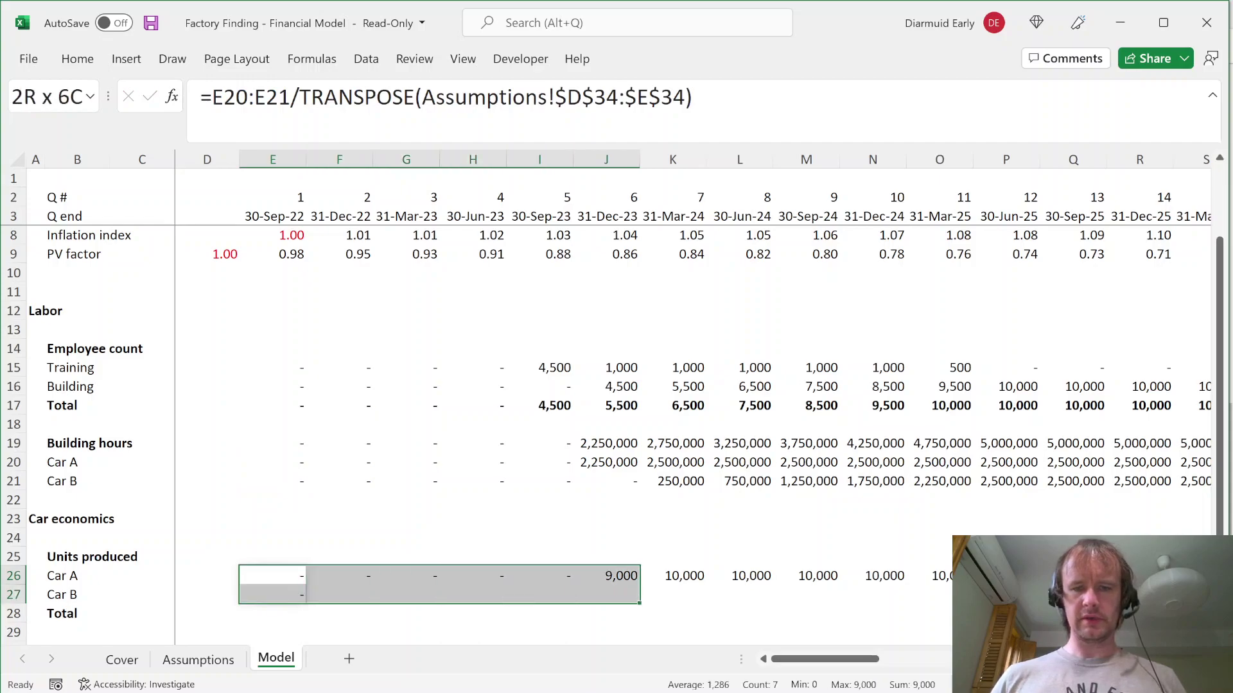
pyautogui.hotkey('shift', 'Right')
pyautogui.hotkey('shift', 'Right')
pyautogui.hotkey('shift', 'Right')
pyautogui.hotkey('shift', 'Right')
pyautogui.hotkey('ctrl', 'shift', 'Right')
pyautogui.hotkey('ctrl', 'r')
# Step: Check the spilled units formula for Cars A and B through K26:K27 against its building hours and labor hours inputs
pyautogui.hotkey('shift', 'BackSpace')
pyautogui.press('Right')
pyautogui.press('Right')
pyautogui.press('Right')
pyautogui.press('Right')
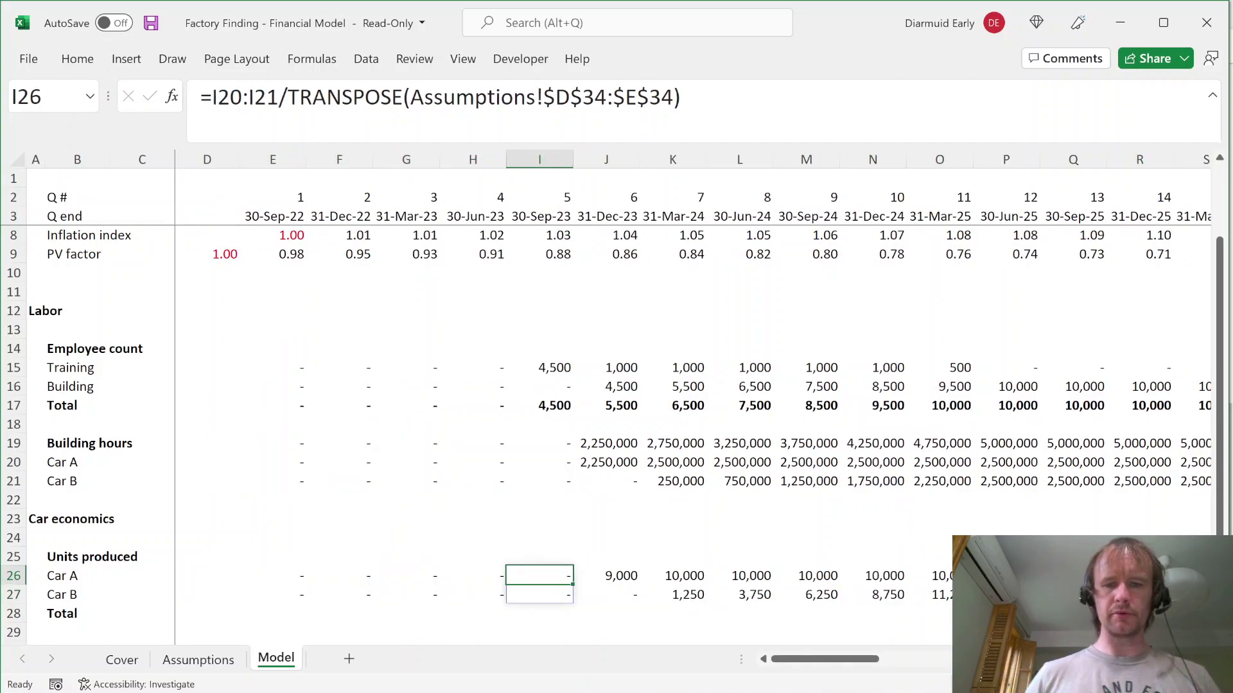
pyautogui.press('Right')
pyautogui.press('Right')
pyautogui.press('Right')
pyautogui.press('Left')
pyautogui.press('Down')
pyautogui.press('Up')
pyautogui.hotkey('ctrl', '[')
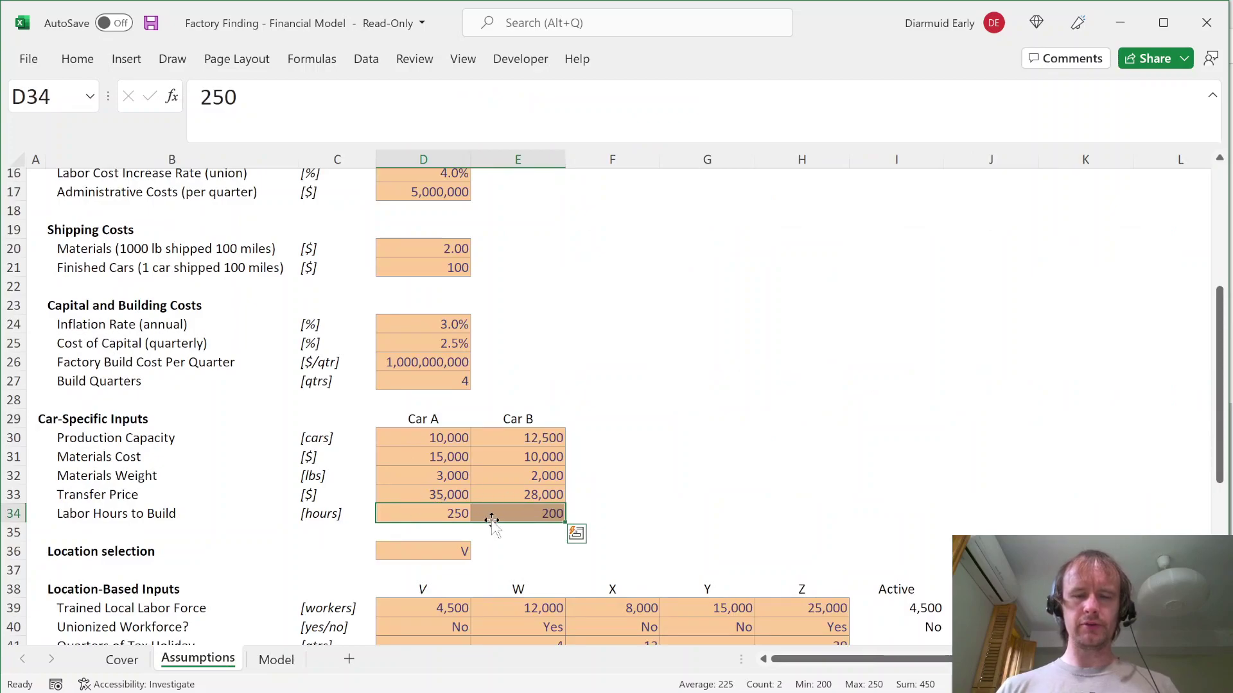
pyautogui.hotkey('ctrl', 'pagedown')
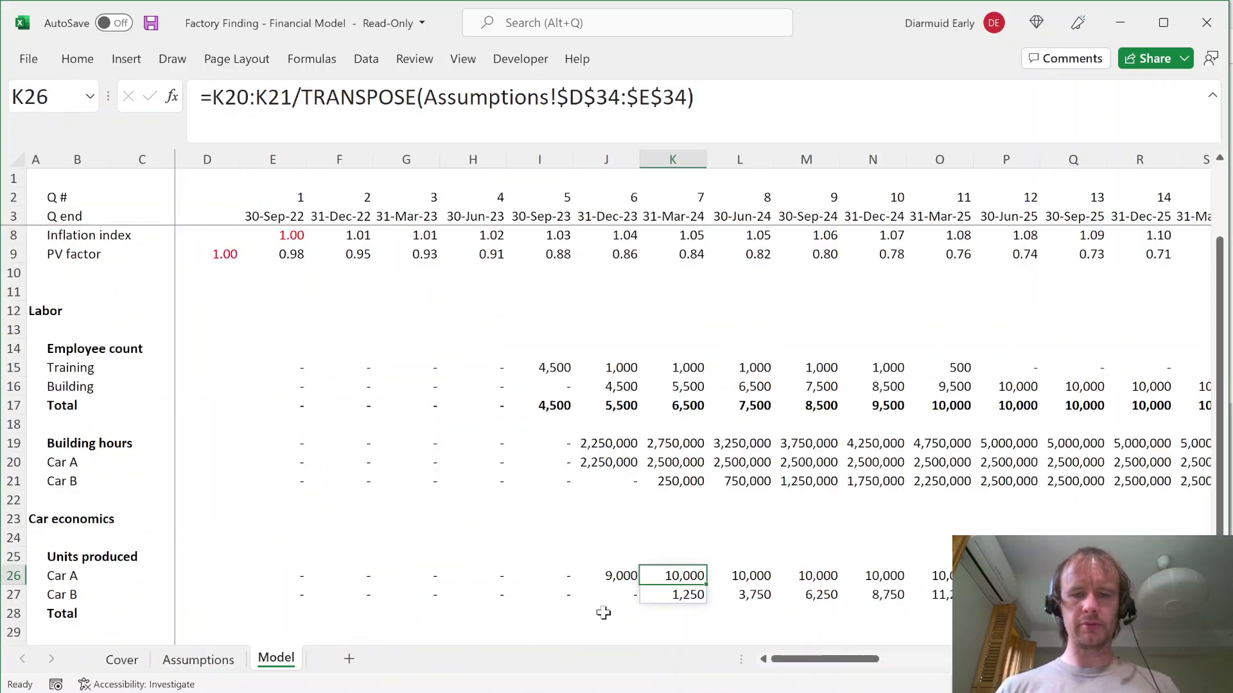
pyautogui.moveTo(670, 461); pyautogui.dragTo(669, 486)
pyautogui.click(671, 595)
# Step: Total the units produced in E28 with =SUM(E26#) and fill it across through quarter 60
pyautogui.hotkey('ctrl', 'Left')
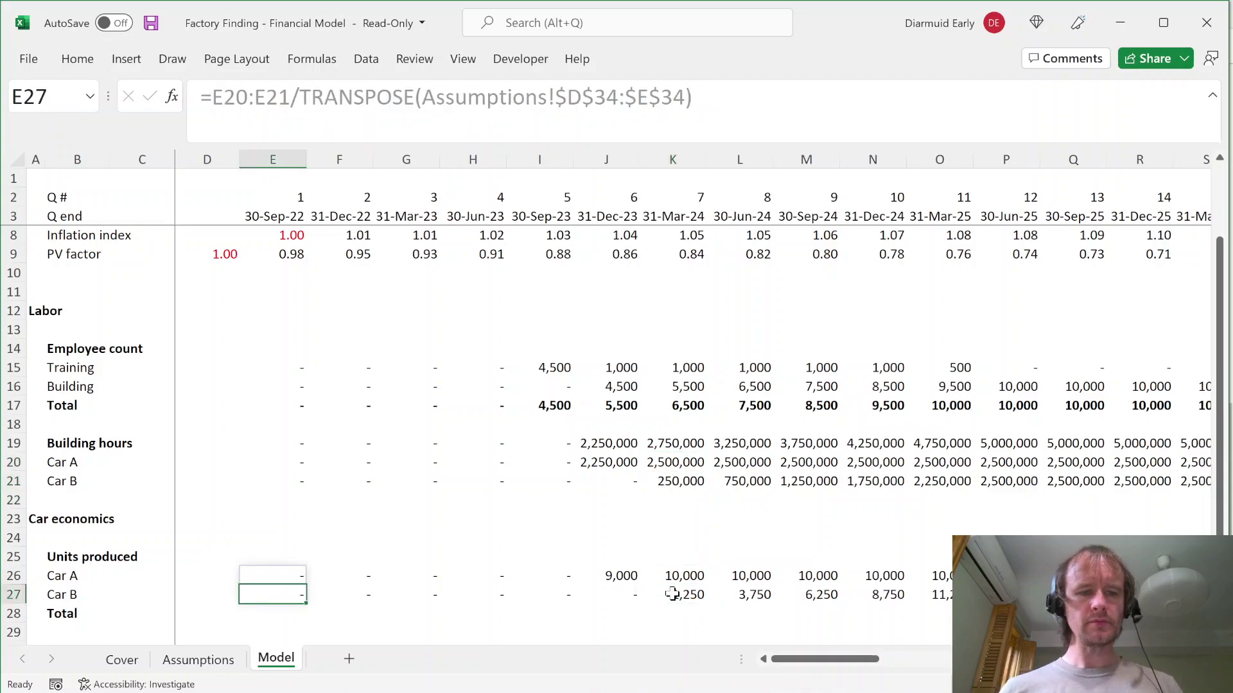
pyautogui.press('Down')
pyautogui.write('=SUM(')
pyautogui.press('Up')
pyautogui.press('Up')
pyautogui.write('#)')
pyautogui.hotkey('ctrl', 'Return')
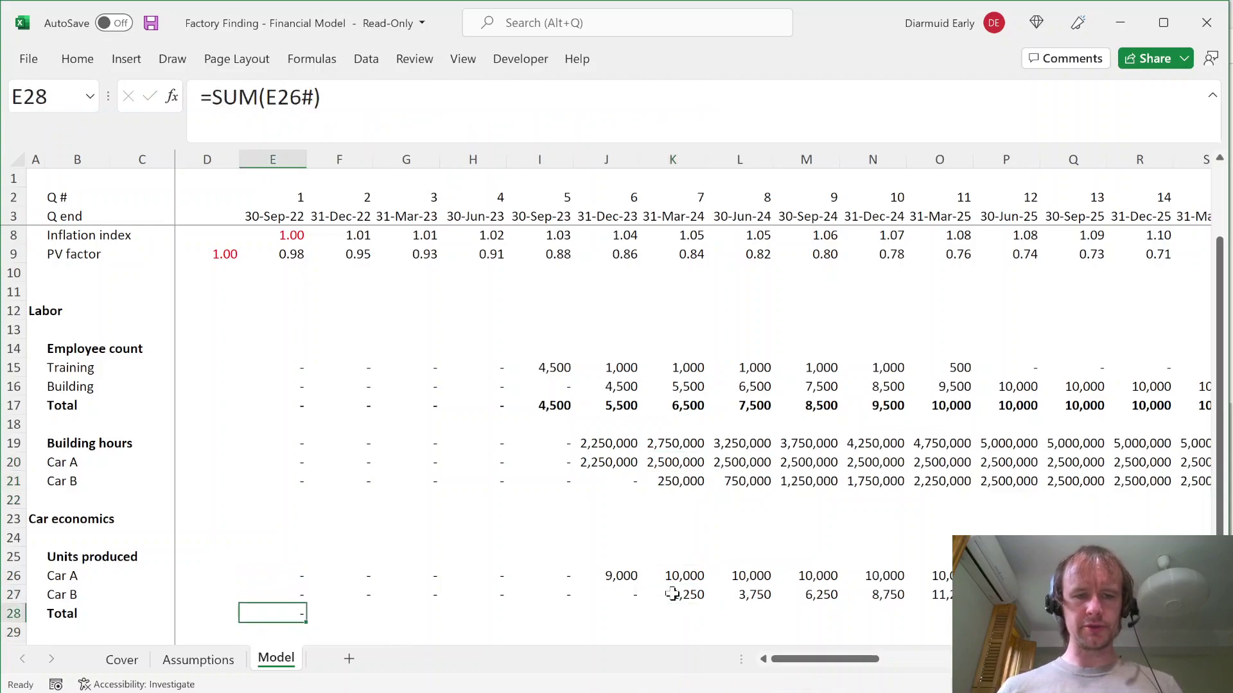
pyautogui.hotkey('ctrl', 'shift', 'Right')
pyautogui.hotkey('ctrl', 'r')
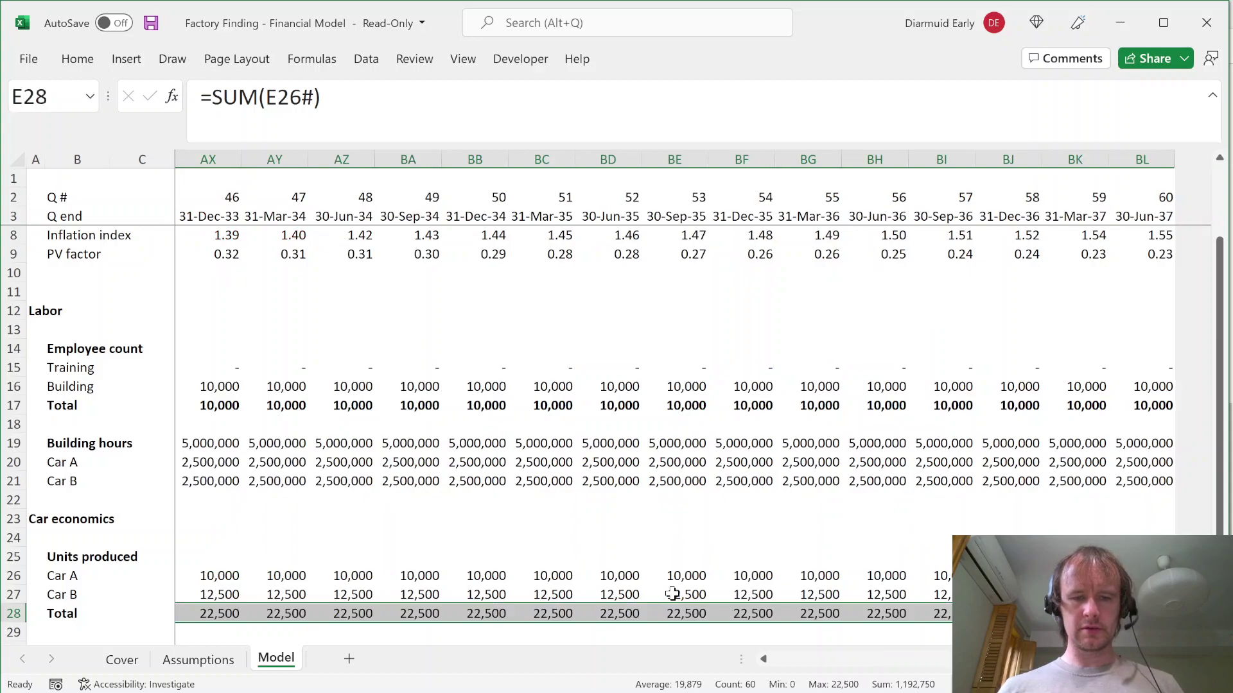
# Step: Check the units produced in the final quarters against the production capacities on the Assumptions sheet
pyautogui.hotkey('ctrl', 'Right')
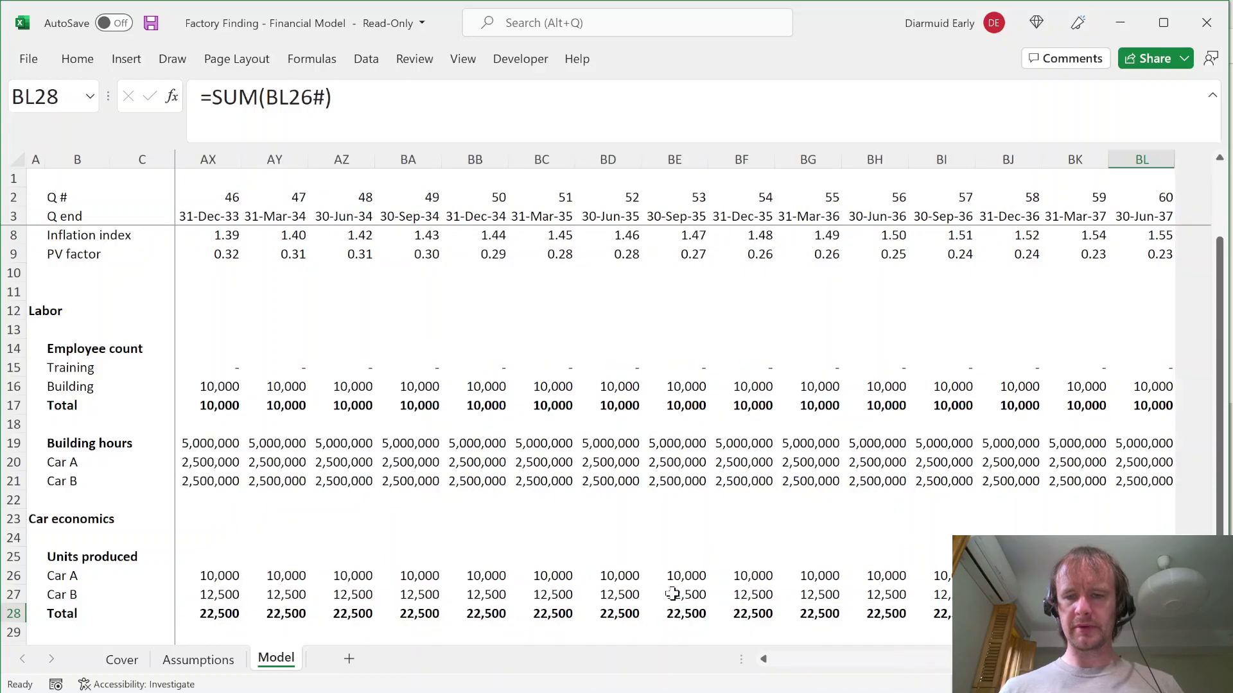
pyautogui.press('Left')
pyautogui.press('Left')
pyautogui.press('Left')
pyautogui.press('Left')
pyautogui.press('Left')
pyautogui.press('Right')
pyautogui.press('Up')
pyautogui.press('Up')
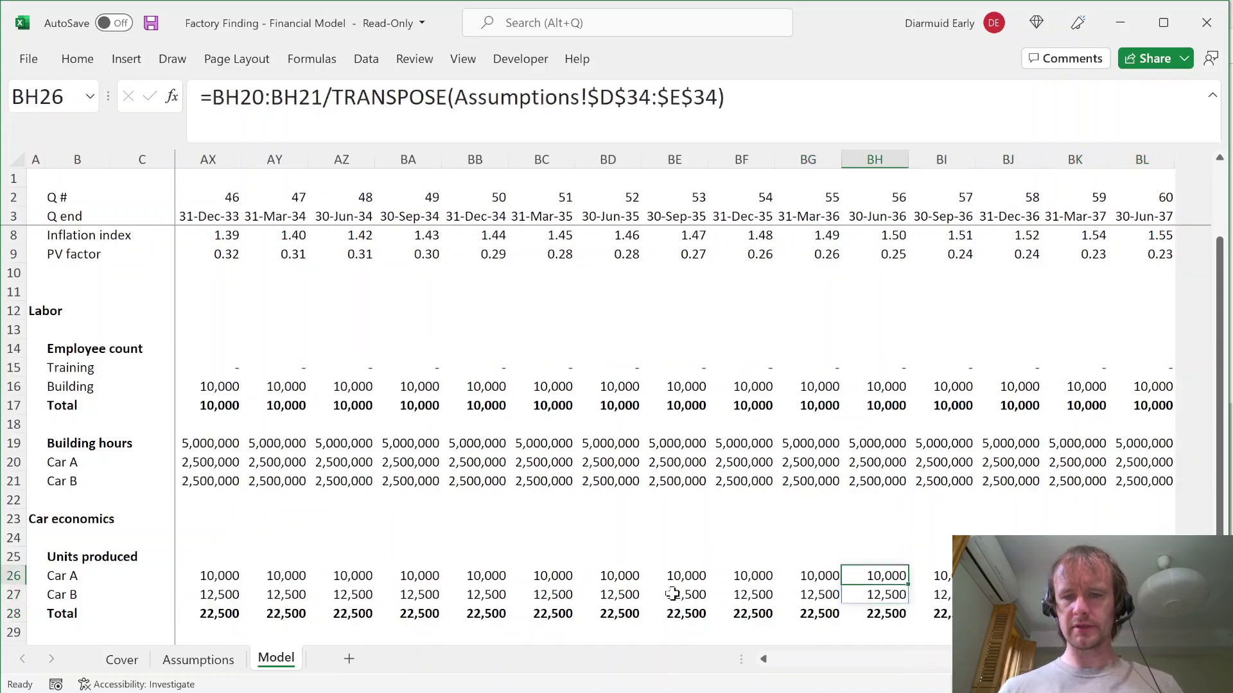
pyautogui.hotkey('ctrl', '[')
pyautogui.press('Up')
pyautogui.press('Up')
pyautogui.press('Up')
pyautogui.press('Up')
pyautogui.hotkey('shift', 'Right')
pyautogui.hotkey('shift', 'Left')
pyautogui.press('F5')
pyautogui.press('Return')
# Step: Review the quarter 56 formulas in column BH between the units-produced rows and the employee training row
pyautogui.press('Up')
pyautogui.press('Up')
pyautogui.press('Up')
pyautogui.press('Up')
pyautogui.press('Up')
pyautogui.press('Up')
pyautogui.press('Up')
pyautogui.press('Up')
pyautogui.press('Up')
pyautogui.press('Up')
pyautogui.press('Up')
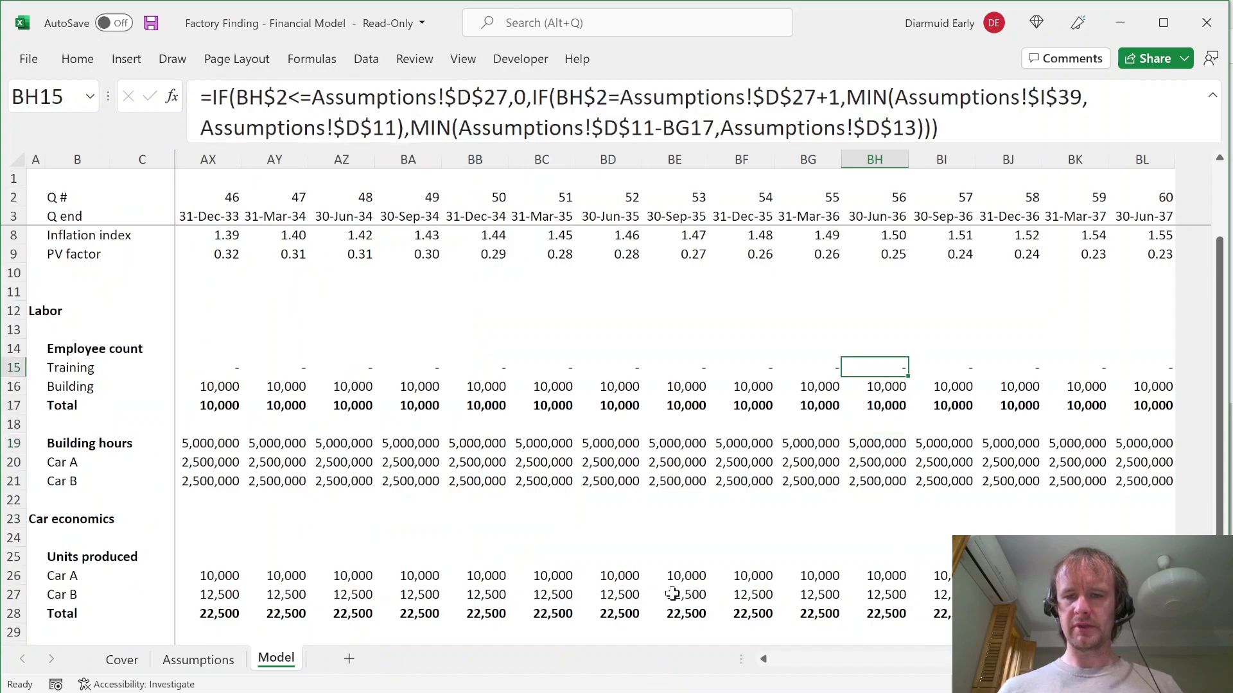
pyautogui.press('Down')
pyautogui.press('Down')
pyautogui.press('Down')
pyautogui.press('Down')
pyautogui.press('Down')
pyautogui.press('Down')
pyautogui.press('Down')
pyautogui.press('Down')
pyautogui.press('Down')
pyautogui.press('Down')
pyautogui.press('Down')
pyautogui.press('Down')
pyautogui.press('Down')
pyautogui.press('Down')
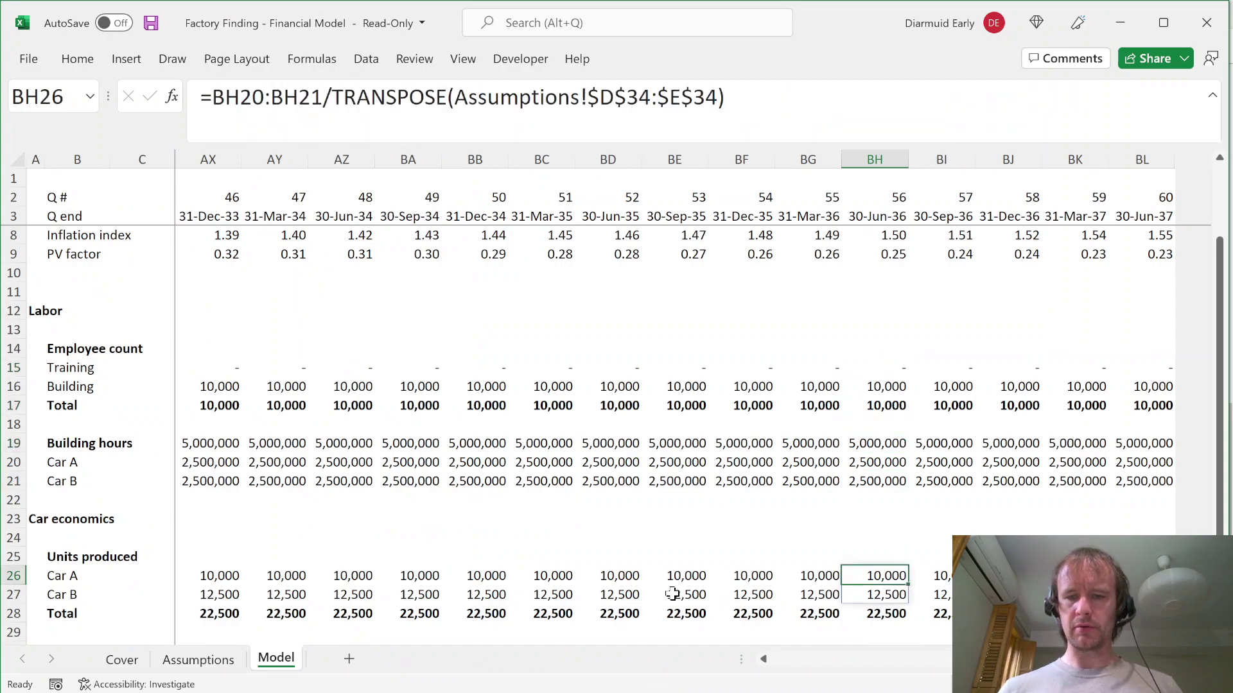
pyautogui.press('Down')
pyautogui.press('Down')
pyautogui.press('Down')
pyautogui.press('Up')
pyautogui.press('Up')
pyautogui.hotkey('ctrl', 'Left')
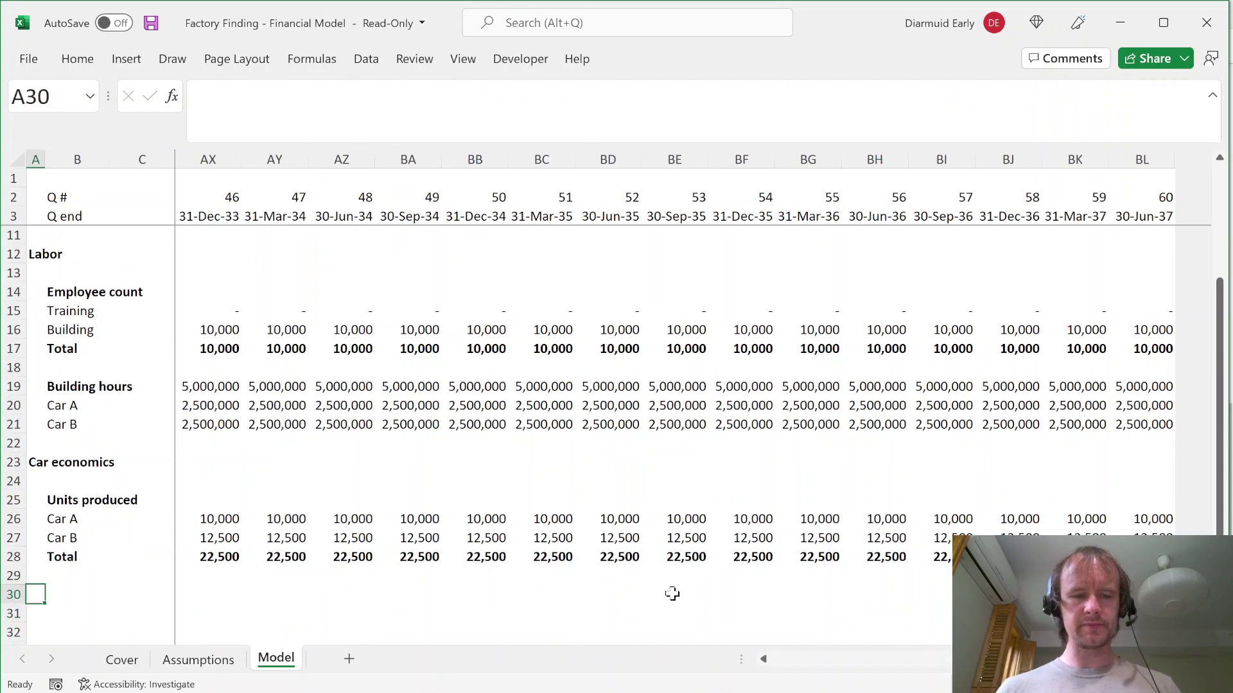
pyautogui.press('Right')
pyautogui.press('Right')
pyautogui.press('Right')
pyautogui.press('Right')
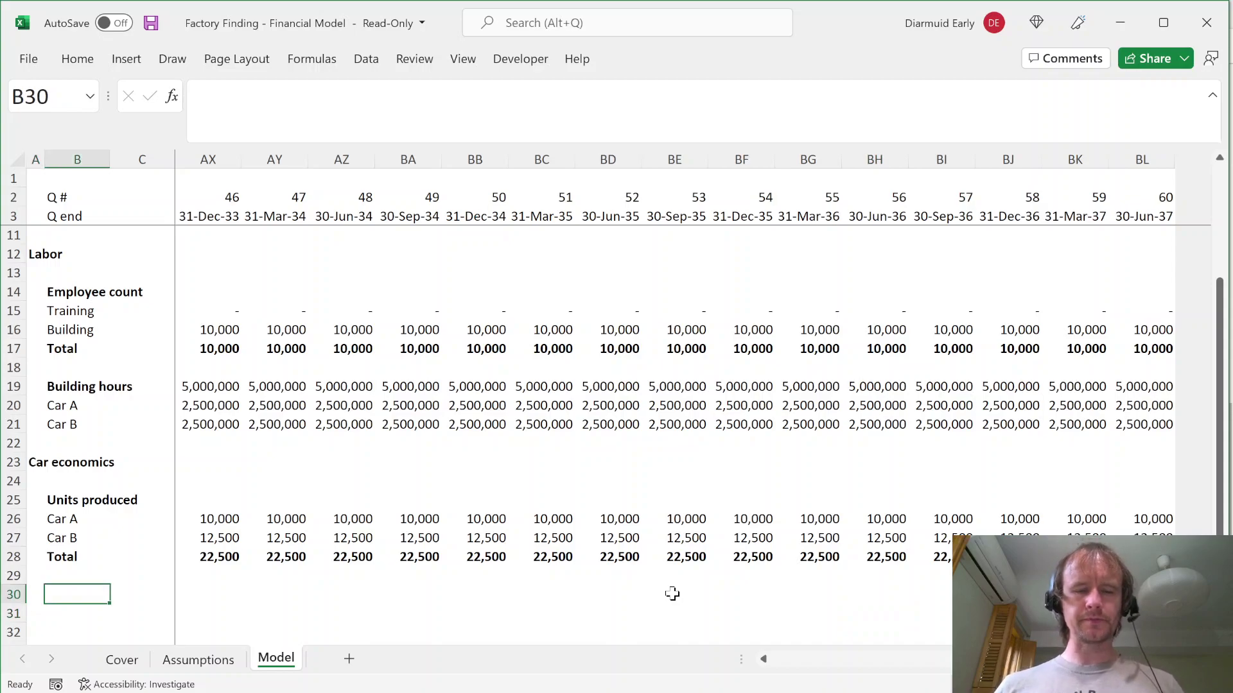
pyautogui.press('Left')
pyautogui.press('Left')
pyautogui.press('Left')
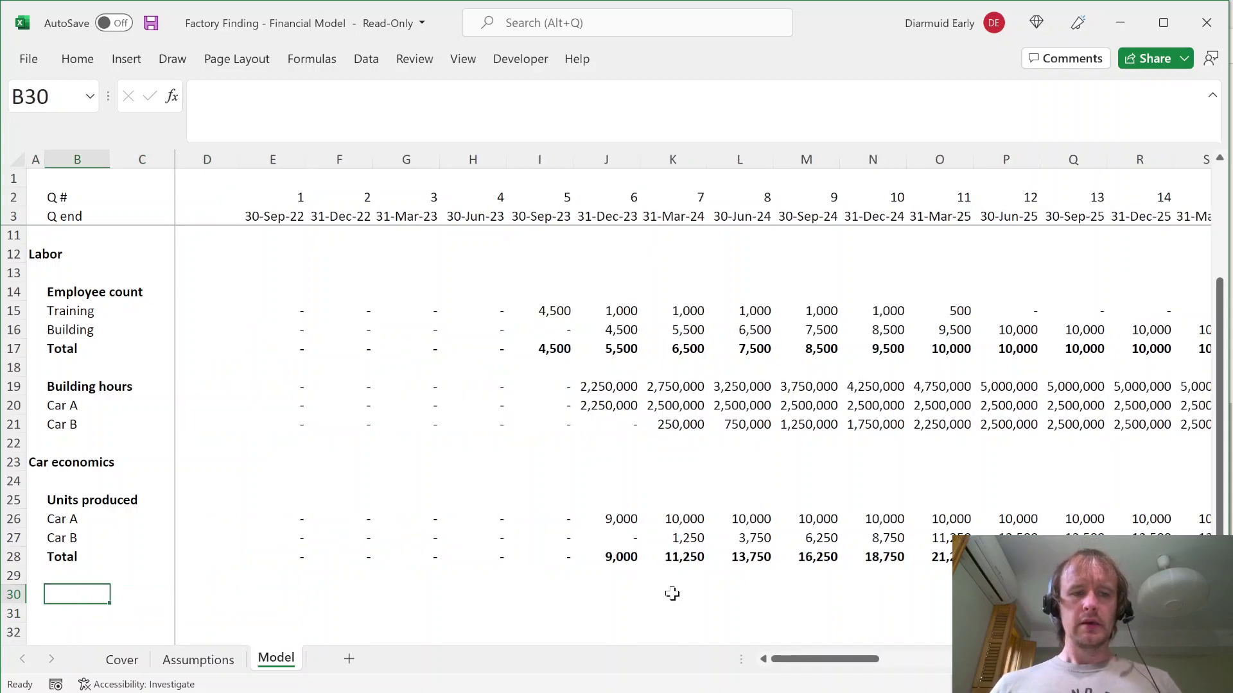
pyautogui.press('Up')
pyautogui.press('Up')
pyautogui.press('Up')
pyautogui.press('Up')
pyautogui.press('Up')
pyautogui.press('Up')
pyautogui.press('Up')
pyautogui.press('Up')
pyautogui.press('Up')
pyautogui.press('Up')
pyautogui.press('Up')
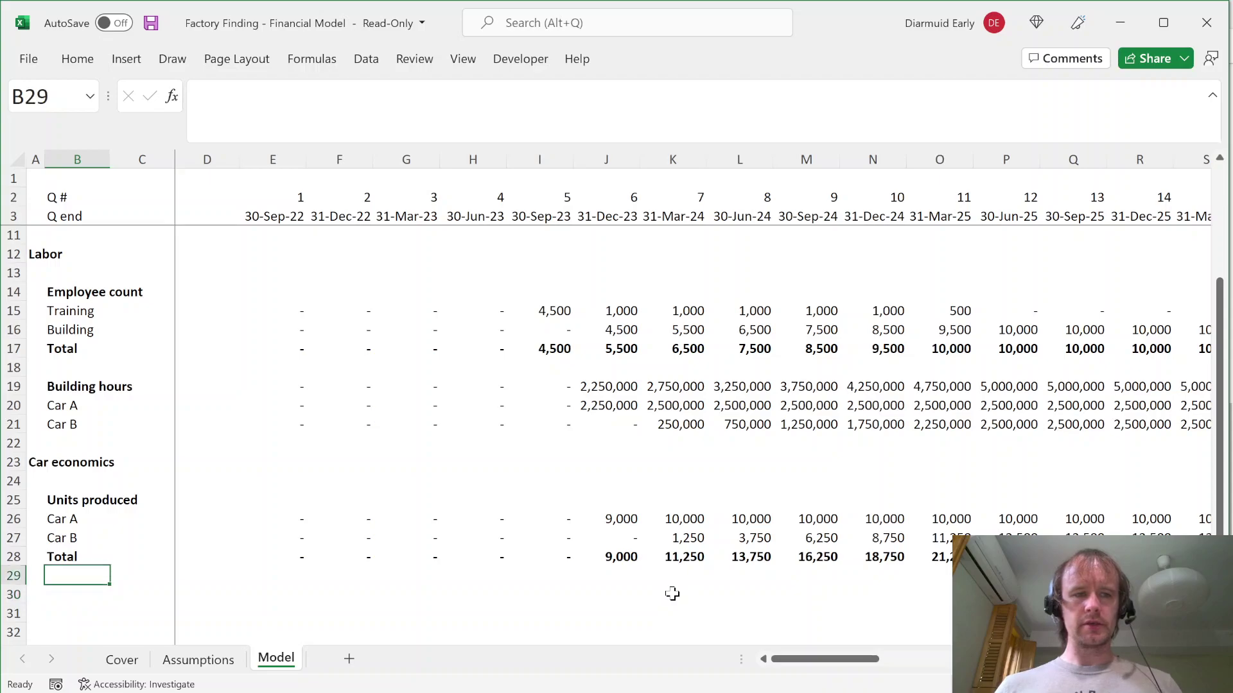
pyautogui.press('Down')
pyautogui.press('Down')
pyautogui.press('Down')
pyautogui.press('Down')
pyautogui.press('Down')
pyautogui.press('Down')
pyautogui.press('Down')
pyautogui.press('Down')
pyautogui.press('Down')
pyautogui.press('Down')
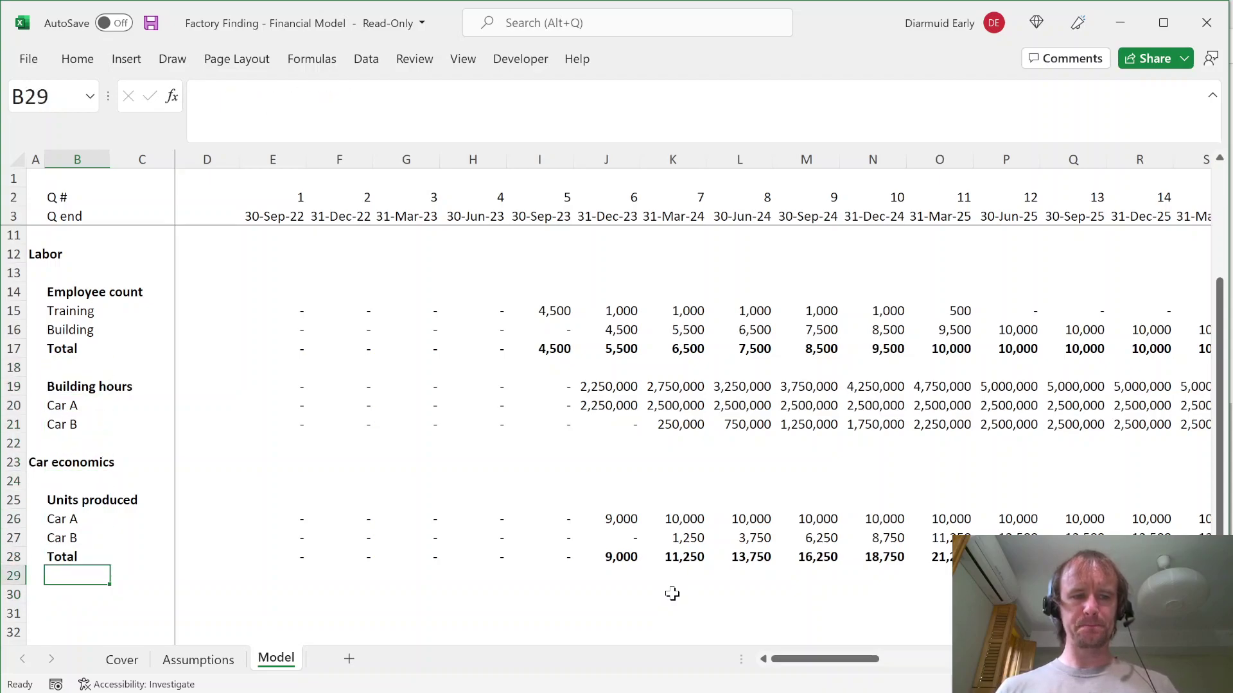
pyautogui.press('Down')
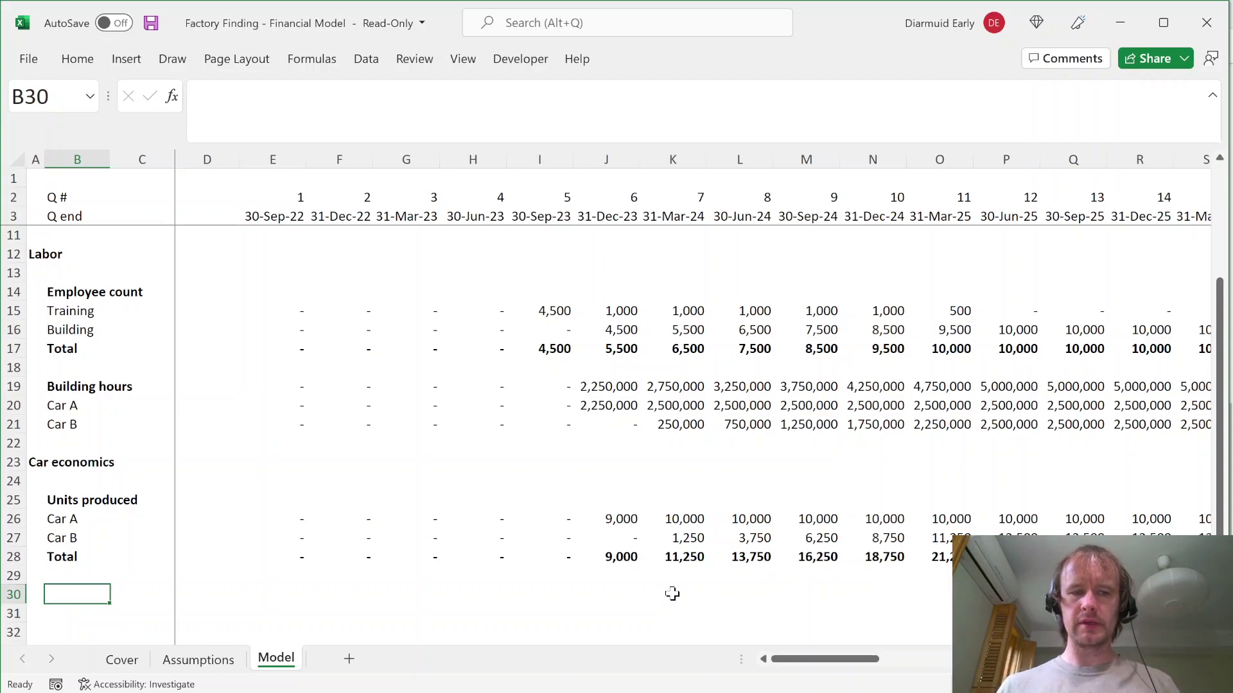
# Step: Rename the Car economics section heading in A23 as "Units"
pyautogui.press('Left')
pyautogui.hotkey('ctrl', 'Up')
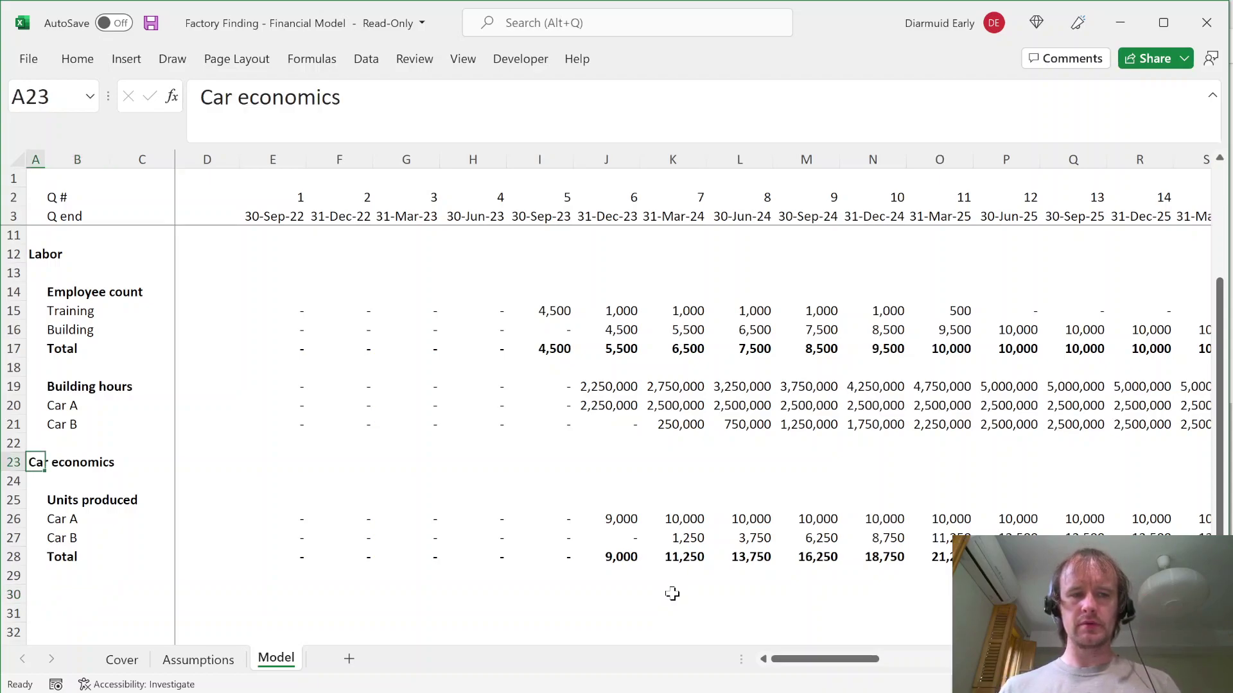
pyautogui.write('Units')
pyautogui.press('Return')
# Step: Add a bold section heading "Car A economics" in A30, below the units-produced total
pyautogui.press('Down')
pyautogui.press('Down')
pyautogui.press('Down')
pyautogui.press('Down')
pyautogui.press('Down')
pyautogui.press('Down')
pyautogui.write('Car A')
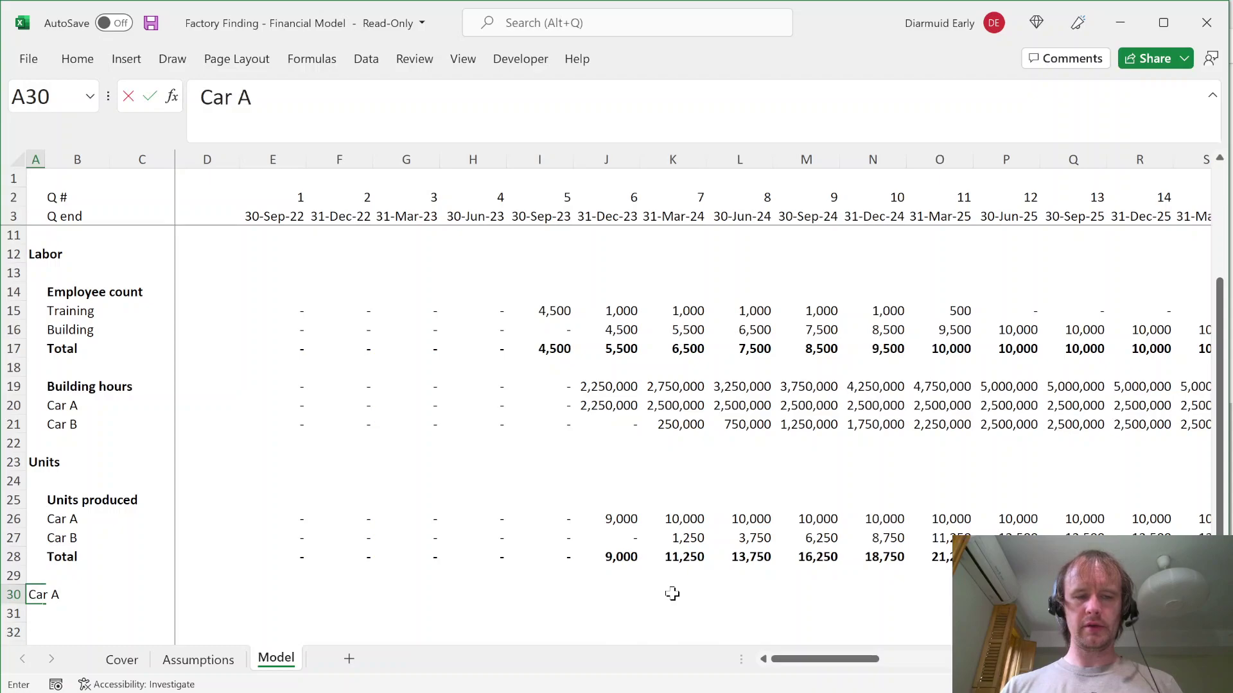
pyautogui.write(' economics')
pyautogui.hotkey('ctrl', 'Return')
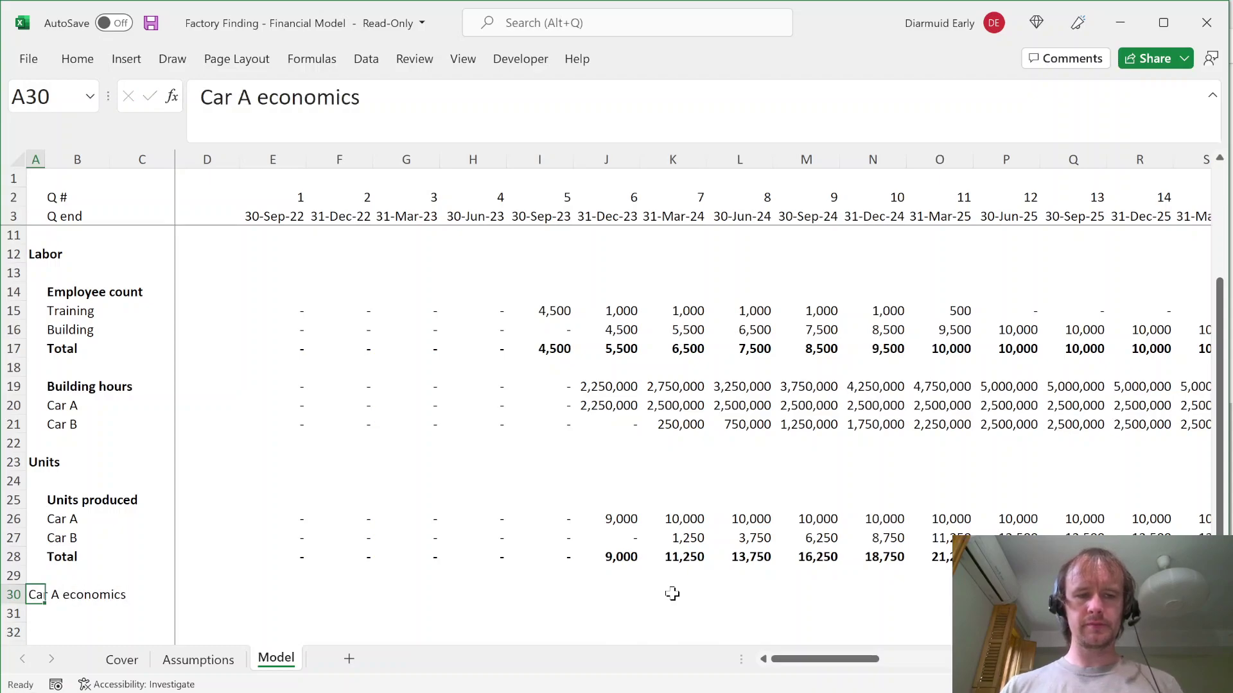
pyautogui.hotkey('ctrl', 'b')
# Step: Label the first Car A economics rows, B32 to B34, as Revenue, Labor cost and Materials cost
pyautogui.press('Down')
pyautogui.press('Right')
pyautogui.press('Down')
pyautogui.press('Down')
pyautogui.press('Down')
pyautogui.press('Up')
pyautogui.press('Up')
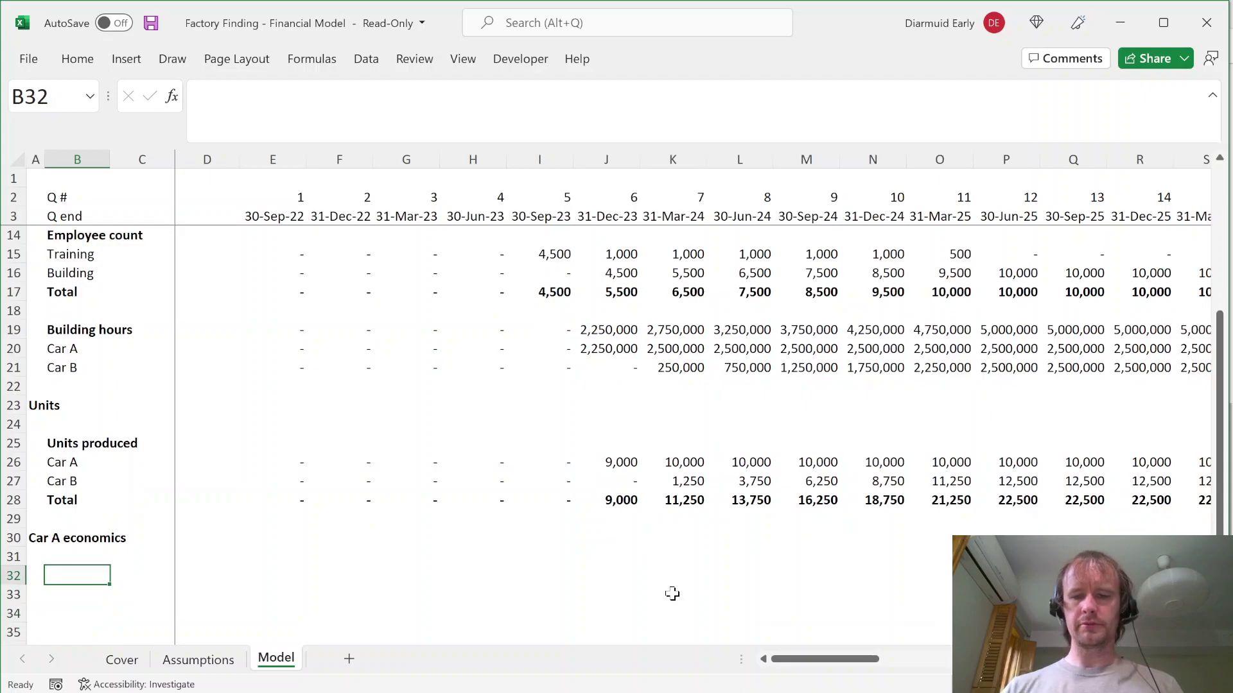
pyautogui.write('Revenue')
pyautogui.press('Return')
pyautogui.write('Labor cost')
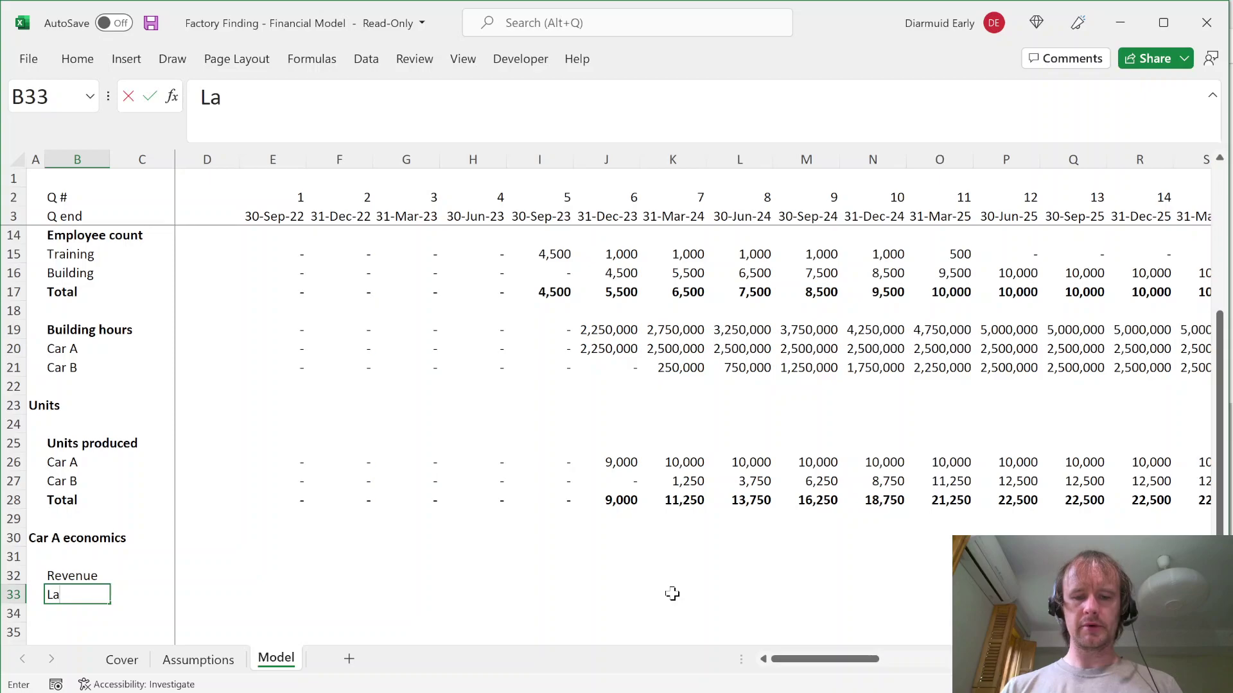
pyautogui.press('Return')
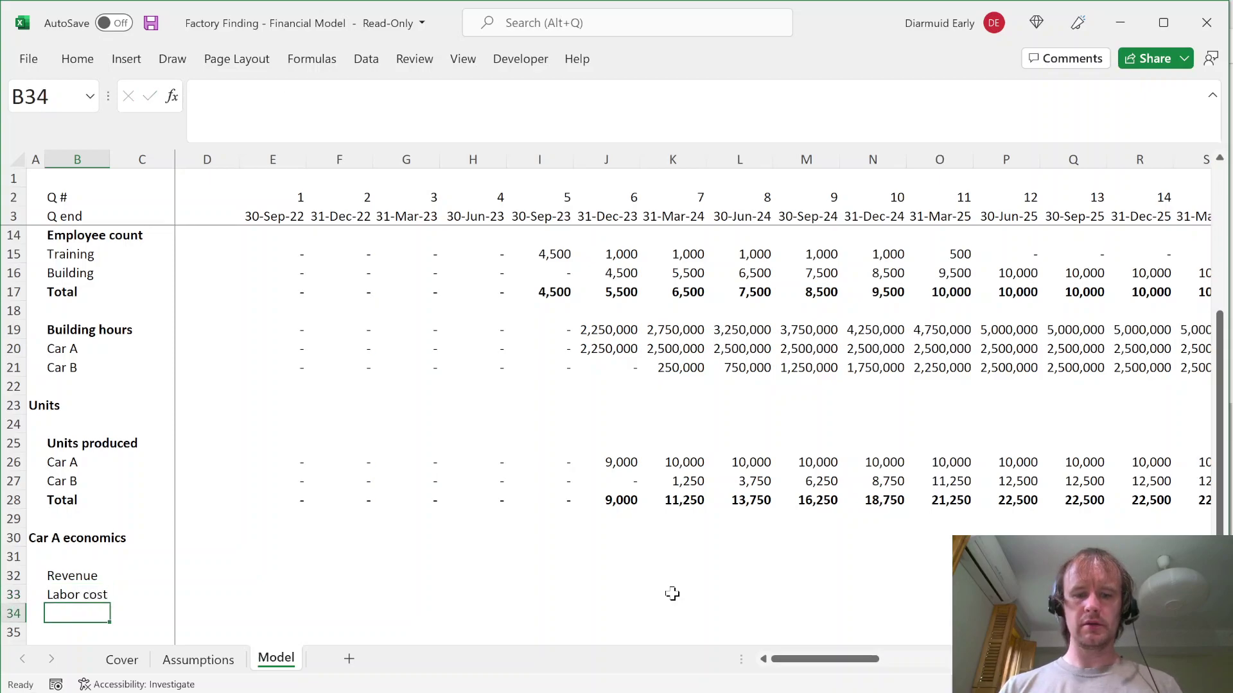
pyautogui.write('Materials cost')
pyautogui.press('Return')
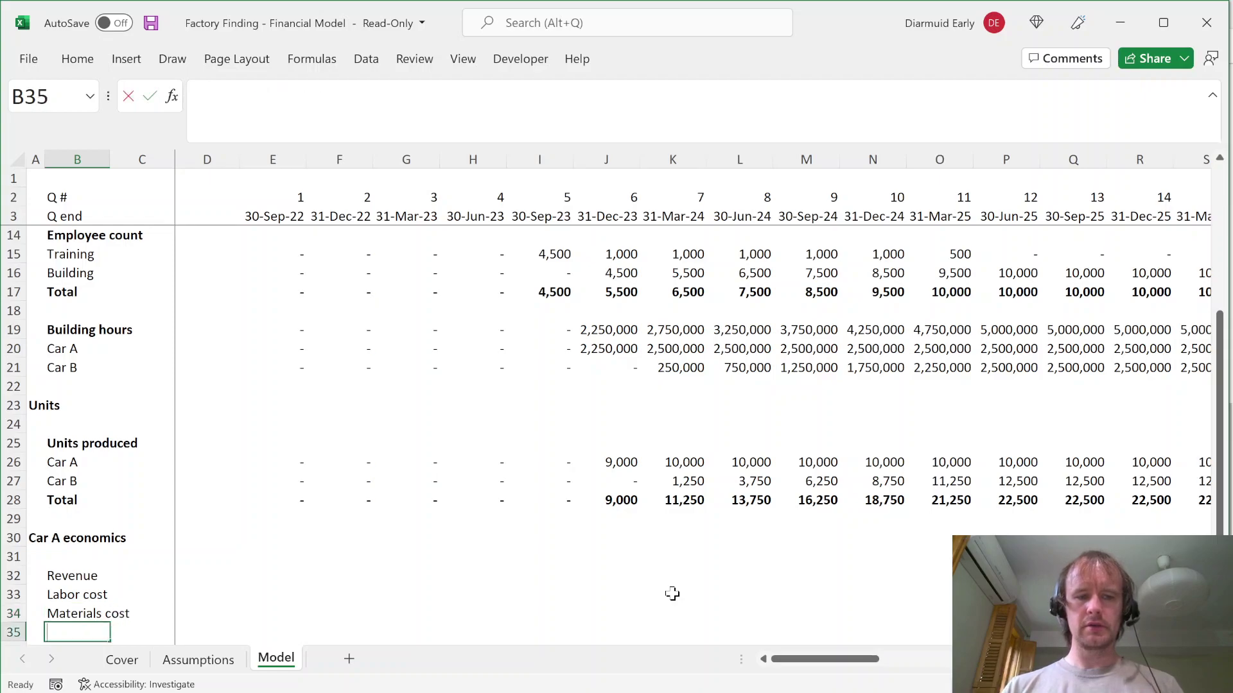
# Step: Label the remaining Car A economics rows, B35 to B37, as Materials shipping, Car shipping cost and Gross profit
pyautogui.write('Materials shiipping')
pyautogui.press('BackSpace')
pyautogui.press('BackSpace')
pyautogui.press('BackSpace')
pyautogui.press('BackSpace')
pyautogui.press('BackSpace')
pyautogui.press('BackSpace')
pyautogui.write('pping')
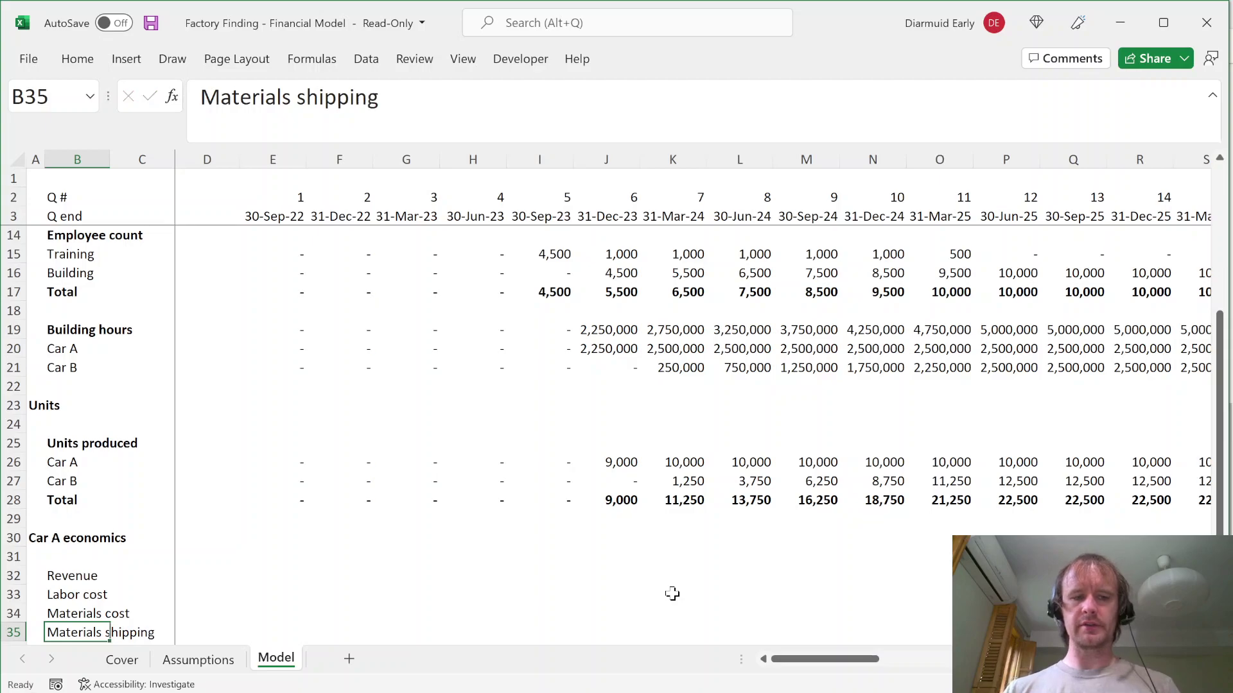
pyautogui.press('Return')
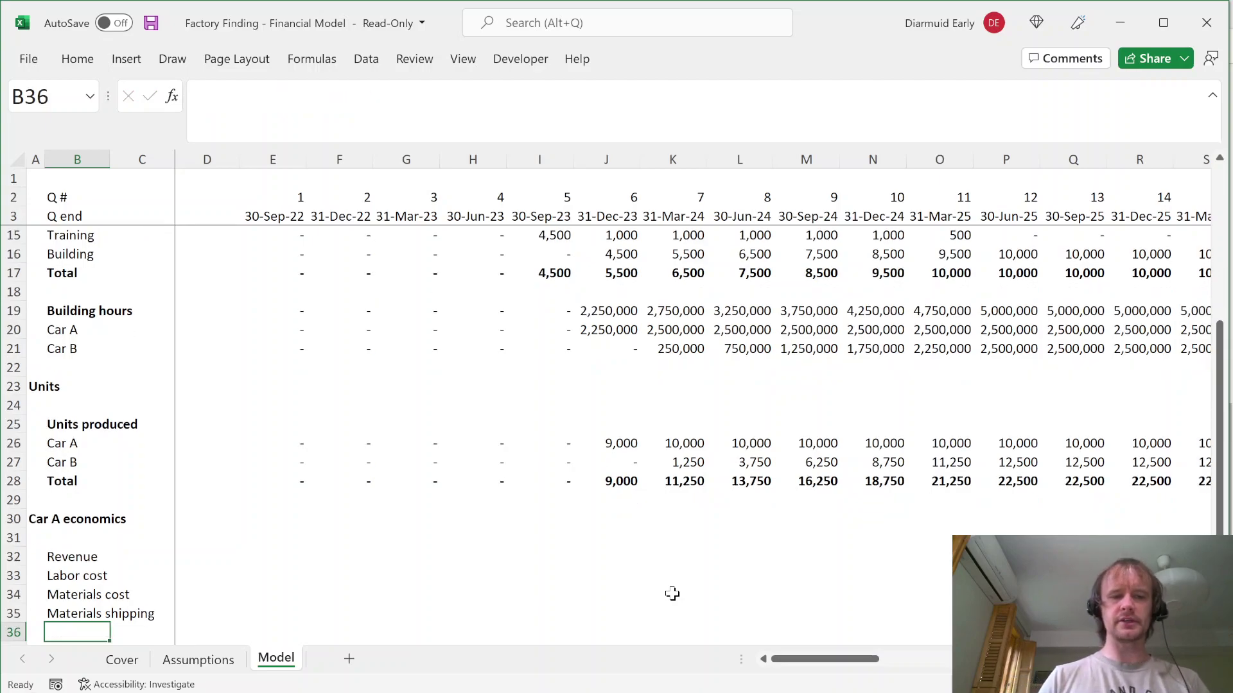
pyautogui.write('Car shipping c')
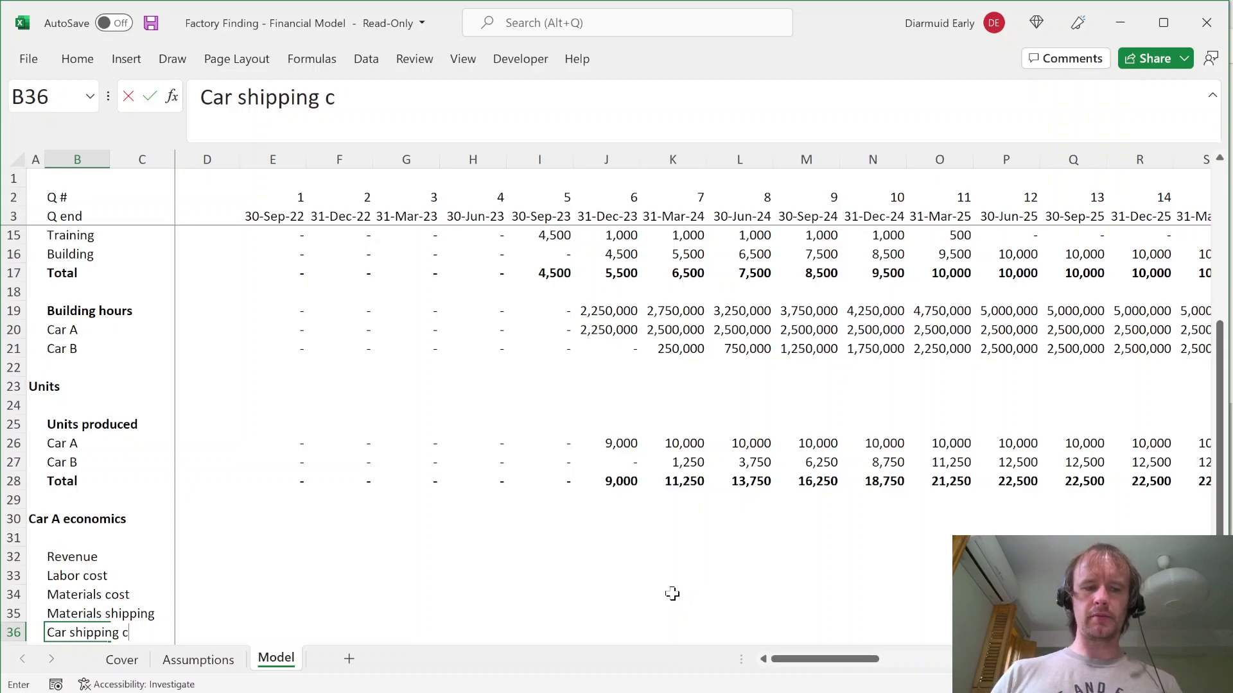
pyautogui.write('ost')
pyautogui.press('Return')
pyautogui.write('Gross profit')
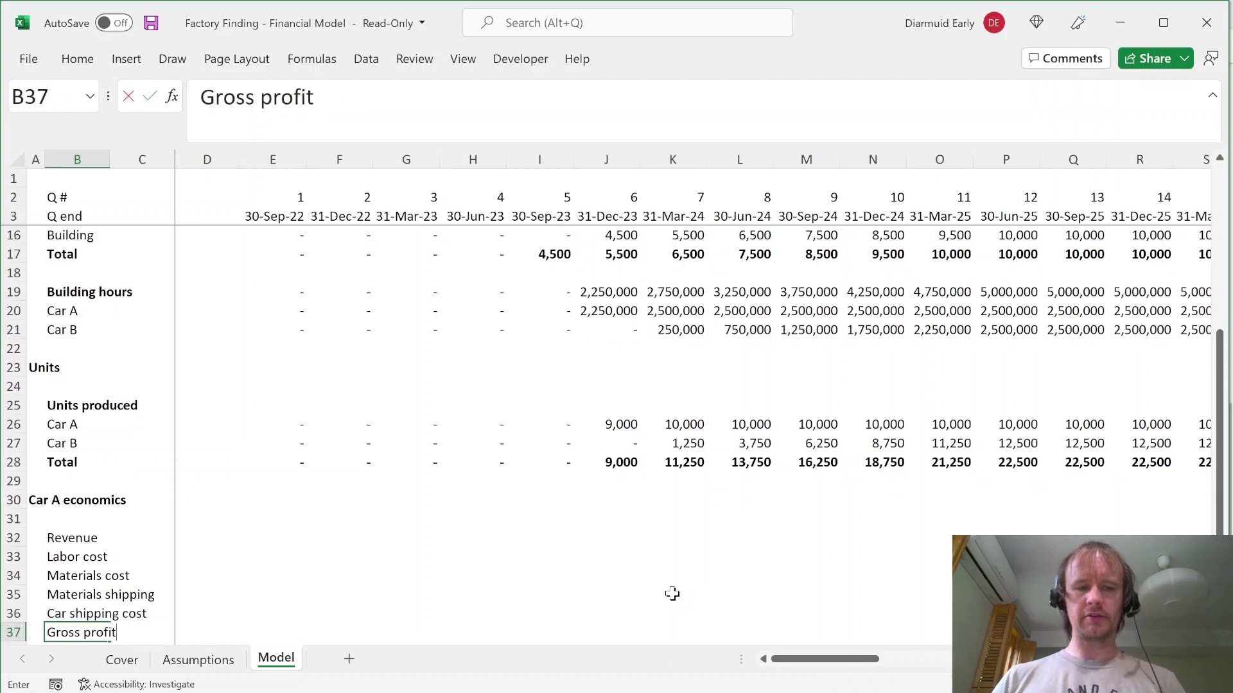
pyautogui.press('Return')
# Step: Go to the quarter 1 revenue cell E32 and look up the Transfer Price input on the Assumptions sheet
pyautogui.press('Up')
pyautogui.press('Up')
pyautogui.press('Up')
pyautogui.press('Up')
pyautogui.press('Up')
pyautogui.press('Up')
pyautogui.press('Right')
pyautogui.press('Right')
pyautogui.press('Right')
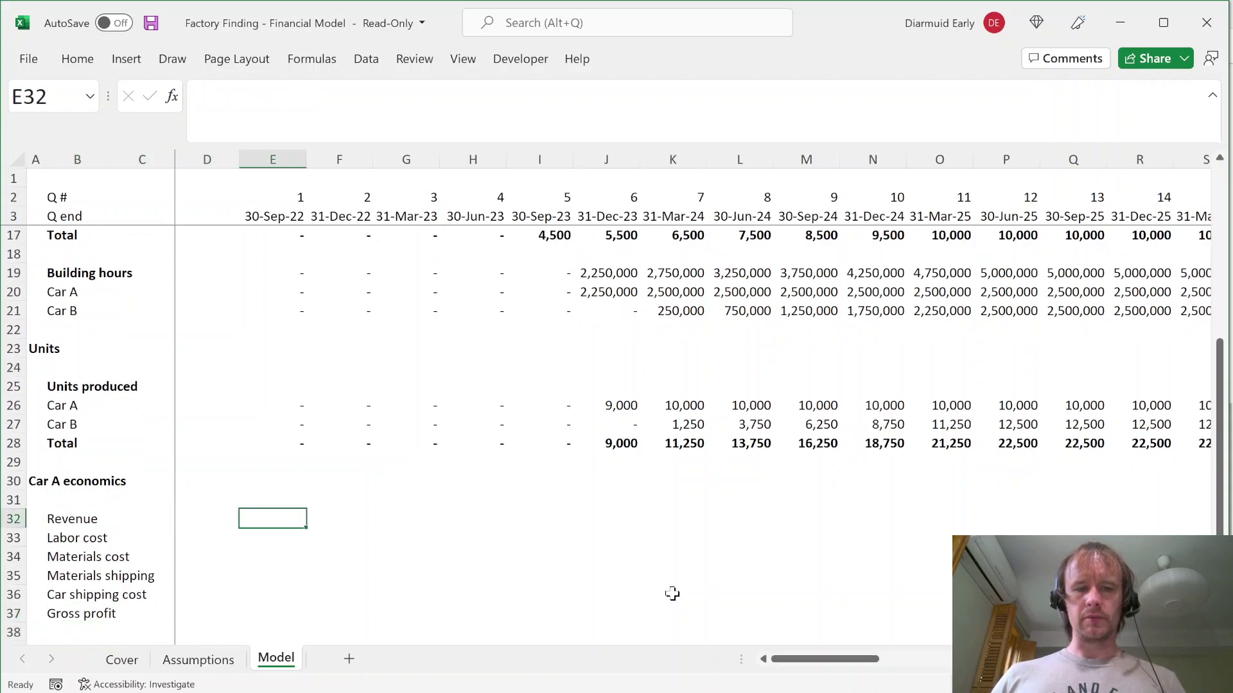
pyautogui.hotkey('ctrl', 'pageup')
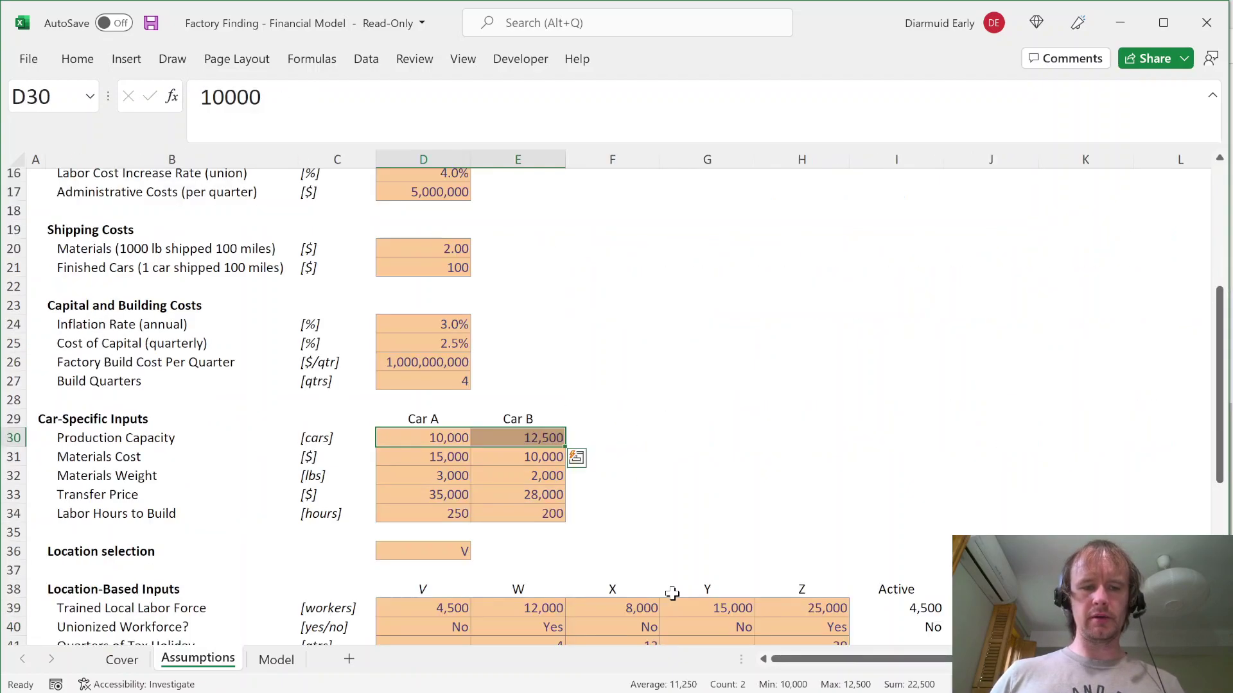
pyautogui.press('Down')
pyautogui.press('Down')
pyautogui.press('Down')
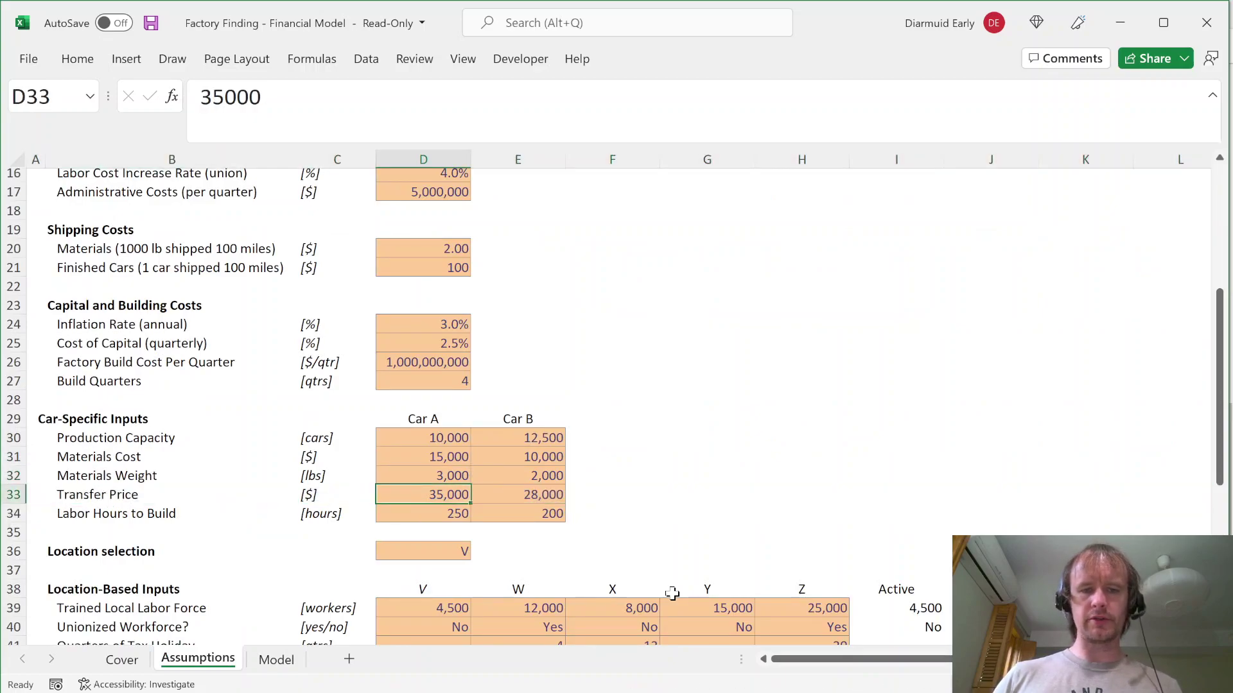
# Step: Start the revenue formula in E32 by multiplying units produced E26# by the transposed transfer prices Assumptions!$D$33:$E$33
pyautogui.hotkey('ctrl', 'pagedown')
pyautogui.write('=')
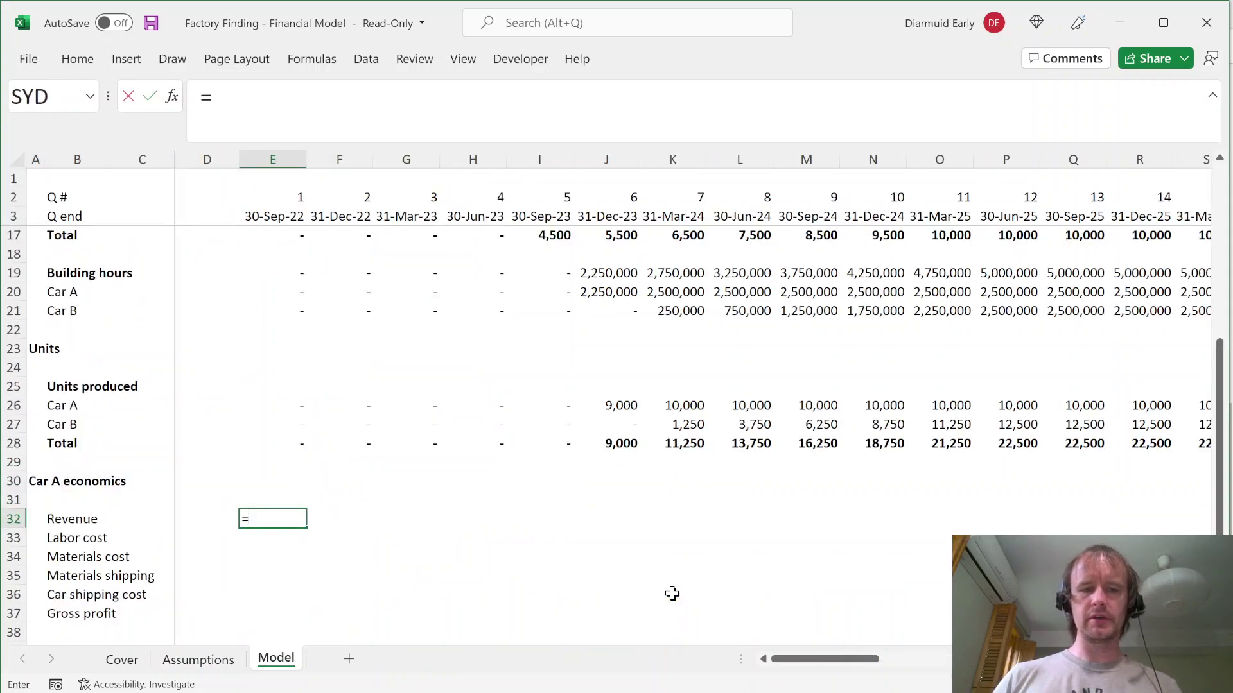
pyautogui.press('Up')
pyautogui.press('Up')
pyautogui.press('Up')
pyautogui.press('Up')
pyautogui.press('Up')
pyautogui.press('Up')
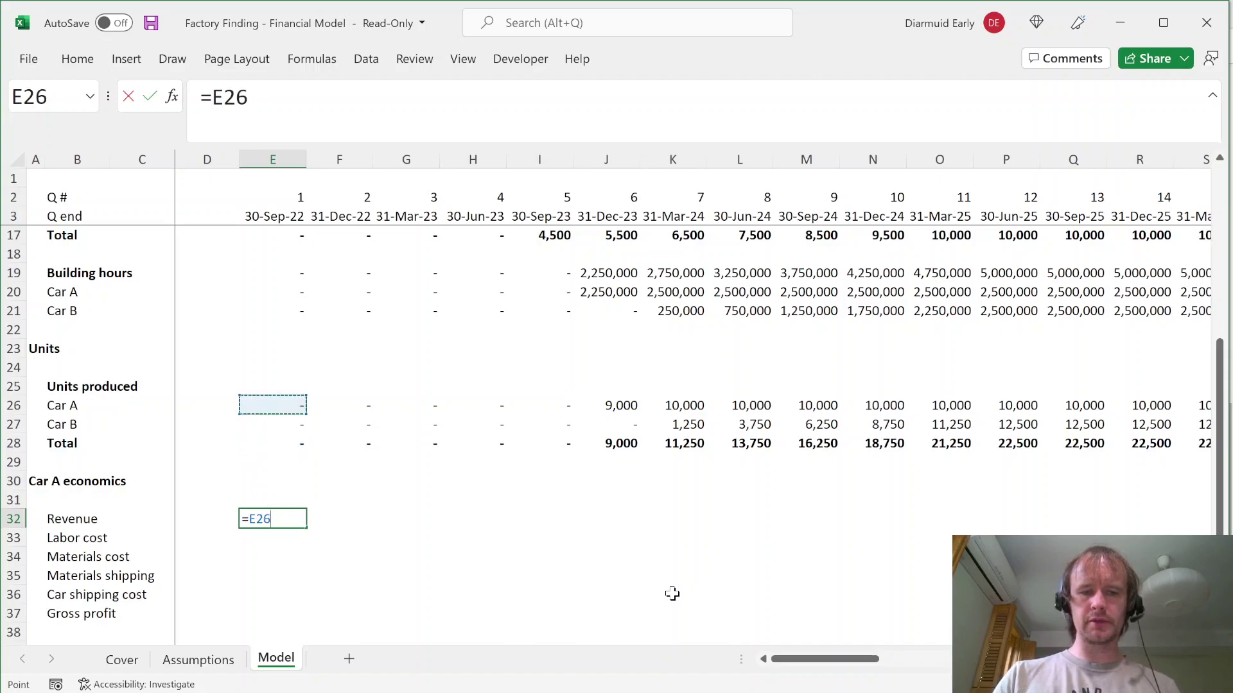
pyautogui.hotkey('shift', 'Down')
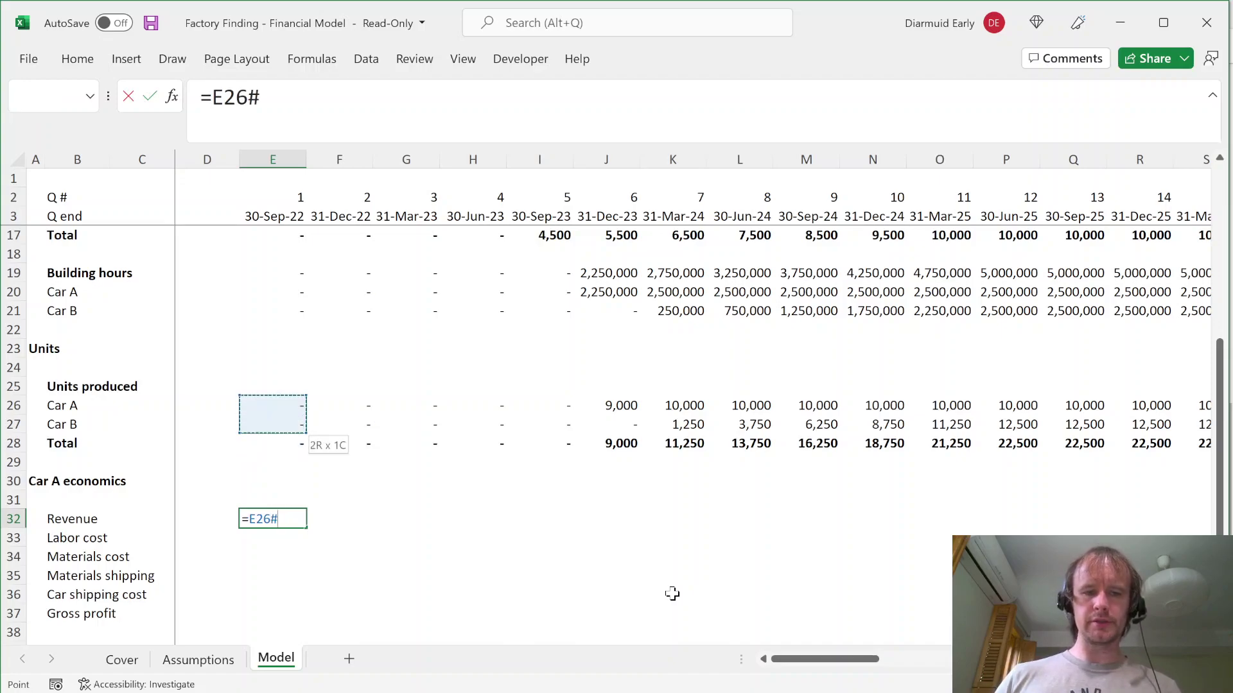
pyautogui.write('*TRANSPOSE(')
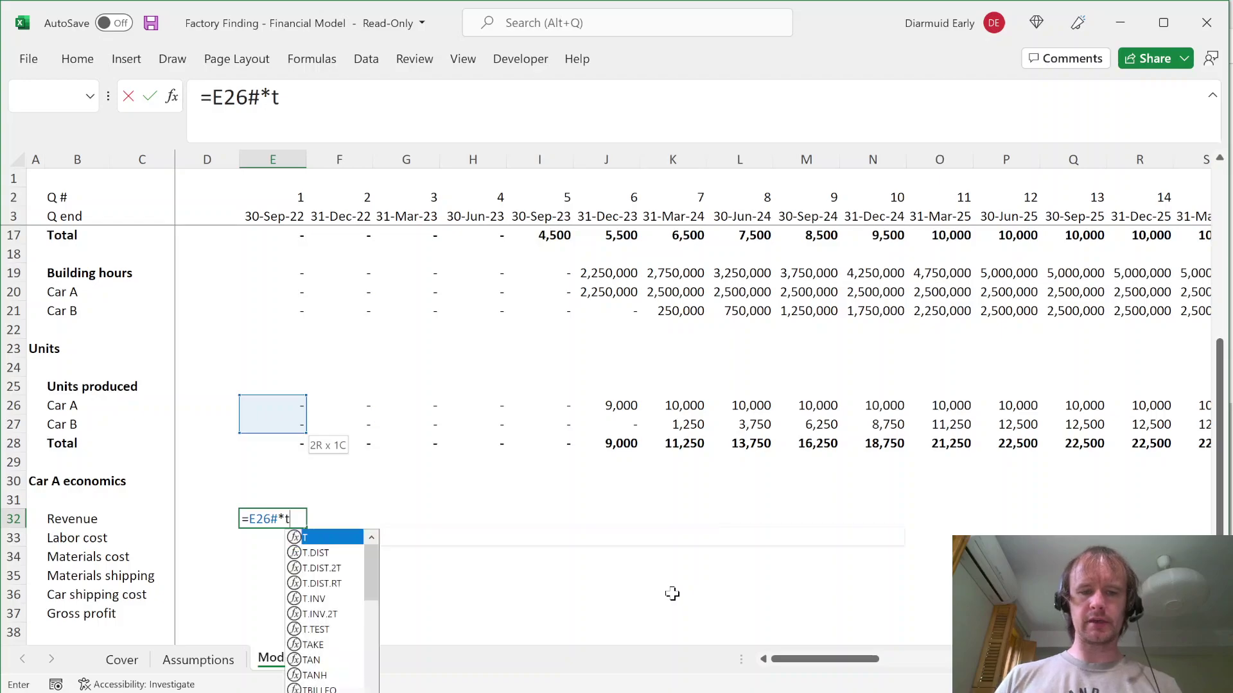
pyautogui.hotkey('ctrl', 'pageup')
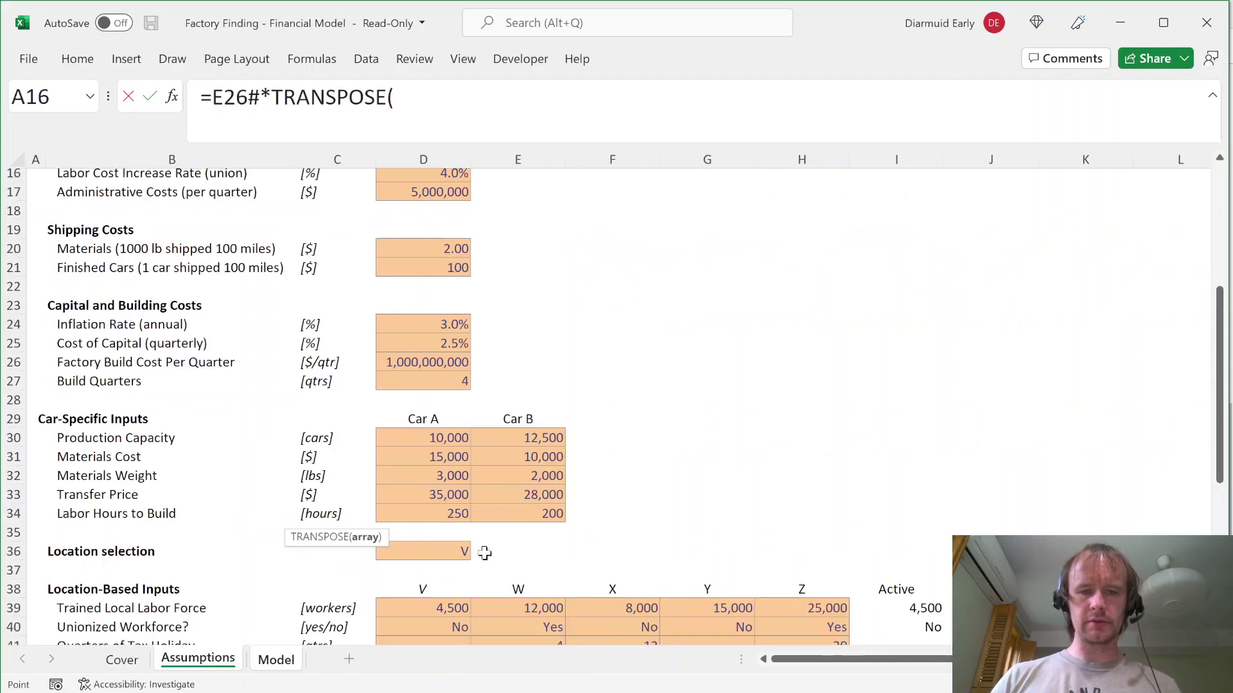
pyautogui.click(439, 497)
pyautogui.hotkey('shift', 'Right')
pyautogui.press('F4')
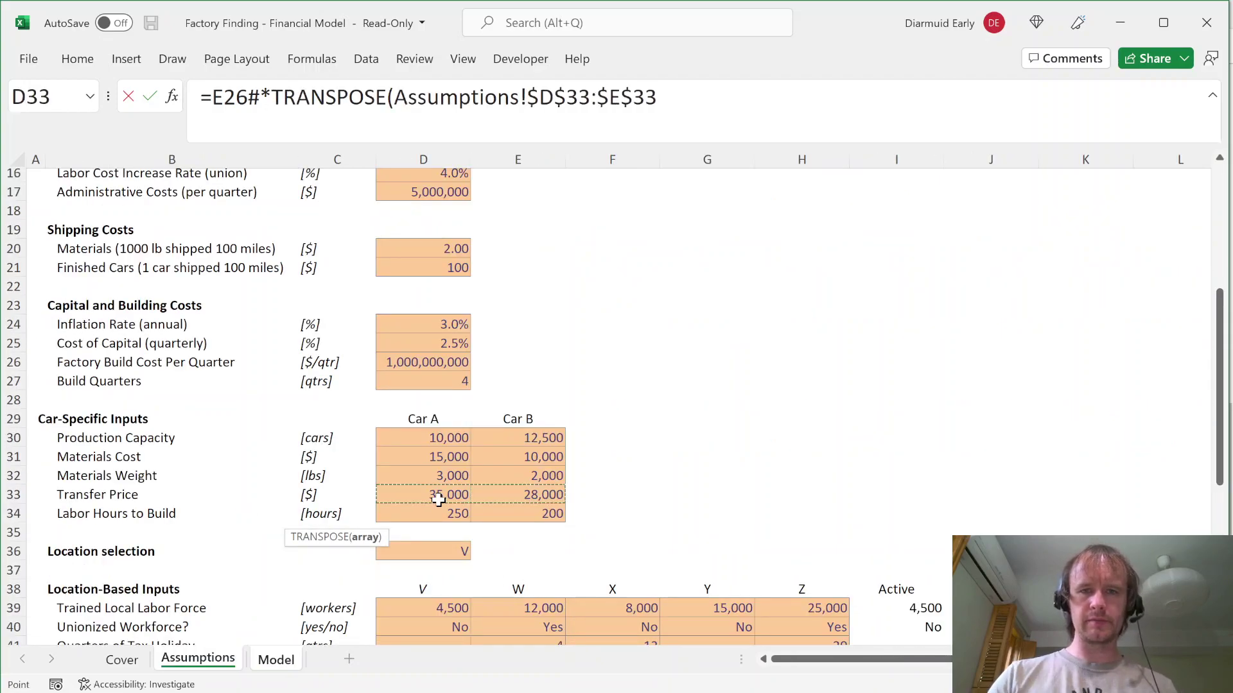
# Step: Complete the E32 revenue formula by multiplying it by the quarter's inflation index, E$8
pyautogui.write(')*')
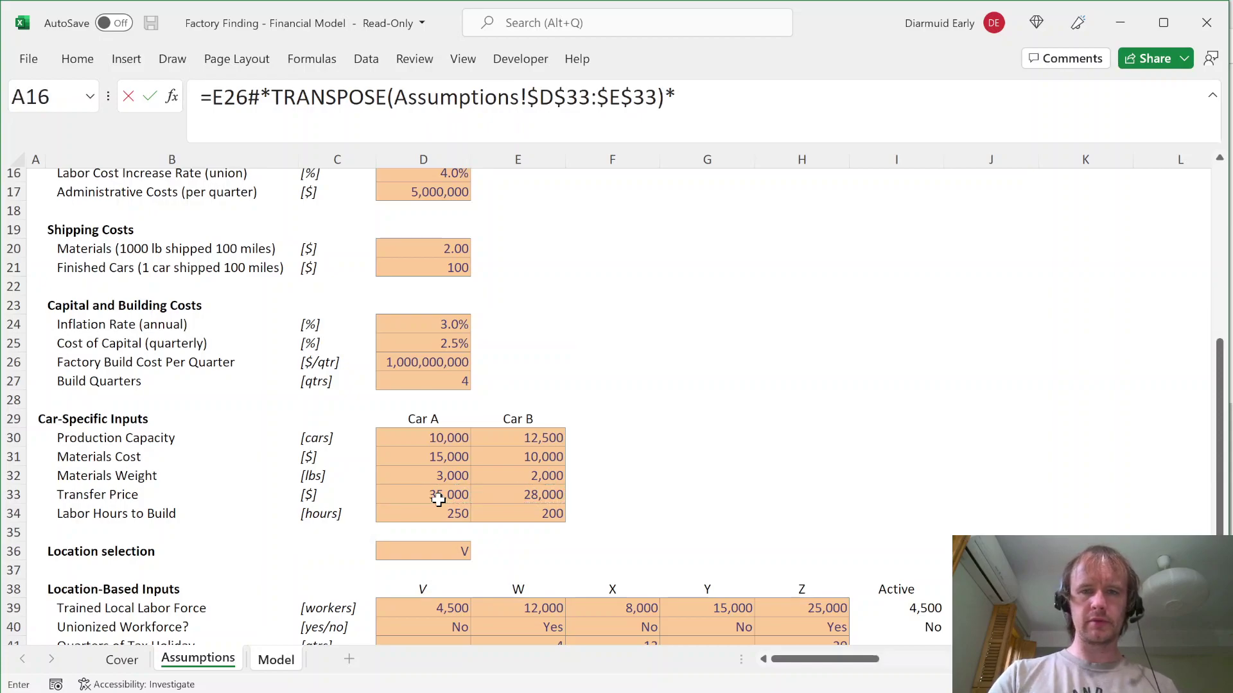
pyautogui.hotkey('ctrl', 'pagedown')
pyautogui.scroll(5, 334, 450)
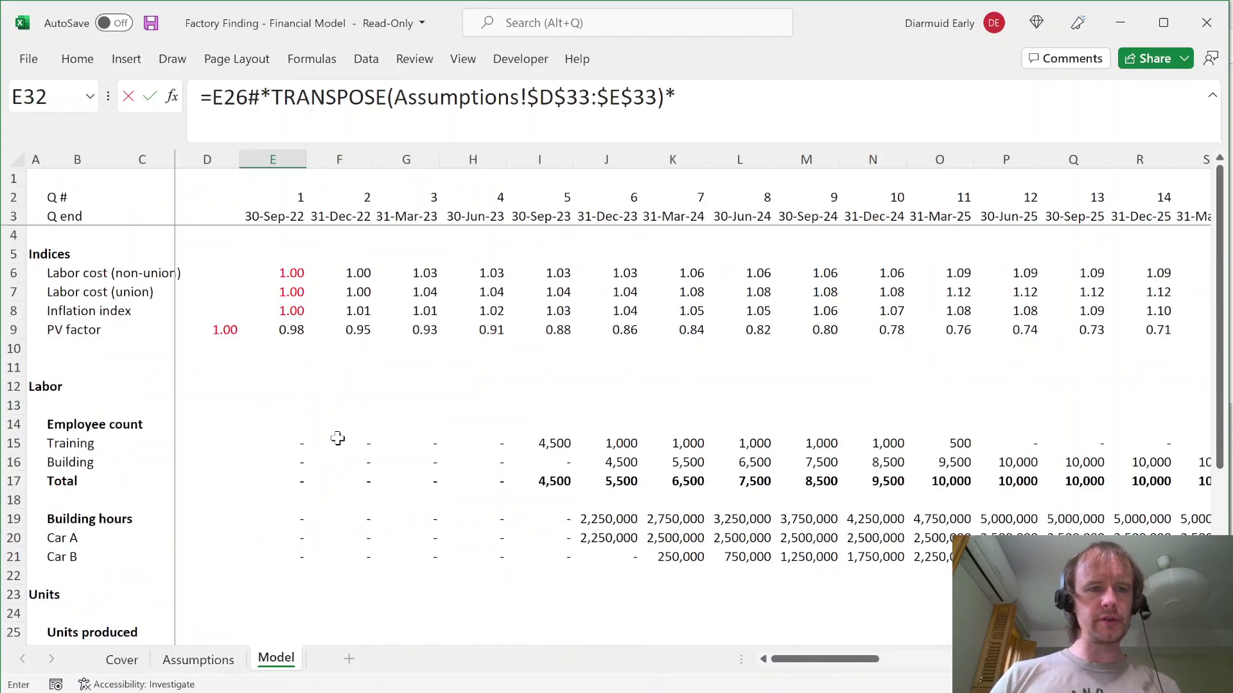
pyautogui.write('E$8')
pyautogui.press('Return')
# Step: Copy the cell formats of the quarter 1 units-produced rows onto the revenue cells starting at E32
pyautogui.press('Up')
pyautogui.hotkey('ctrl', '[')
pyautogui.hotkey('shift', 'Down')
pyautogui.hotkey('shift', 'Down')
pyautogui.hotkey('ctrl', 'c')
pyautogui.press('Down')
pyautogui.press('Down')
pyautogui.press('Down')
pyautogui.press('Down')
pyautogui.hotkey('ctrl', 'alt', 'v')
pyautogui.press('t')
pyautogui.press('Return')
# Step: Inspect the spilled revenue formula in E32 and the cell beneath it
pyautogui.press('Down')
pyautogui.press('Down')
pyautogui.press('Down')
pyautogui.press('Down')
pyautogui.press('Up')
pyautogui.press('Up')
pyautogui.press('Up')
pyautogui.press('Up')
pyautogui.press('Down')
pyautogui.press('F2')
pyautogui.press('Escape')
pyautogui.press('Up')
# Step: Rewrite the E32 revenue formula for Car A only as =E26*Assumptions!$D$33*E$8
pyautogui.press('F2')
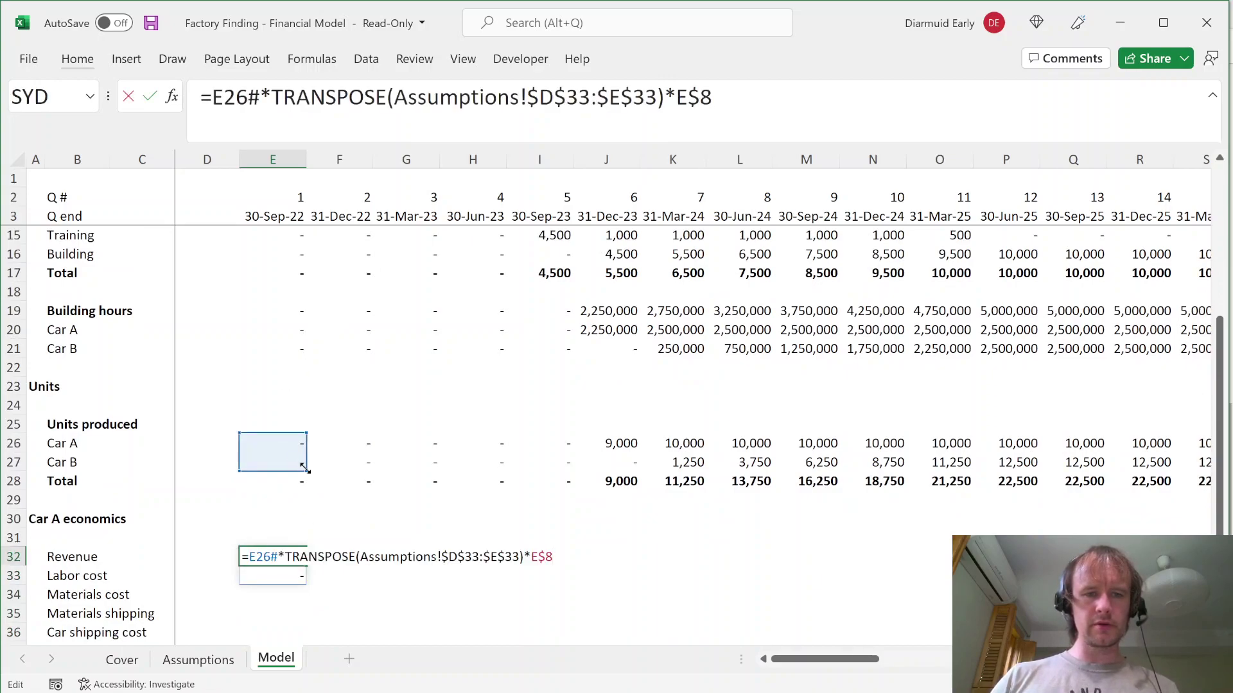
pyautogui.moveTo(305, 471); pyautogui.dragTo(306, 453)
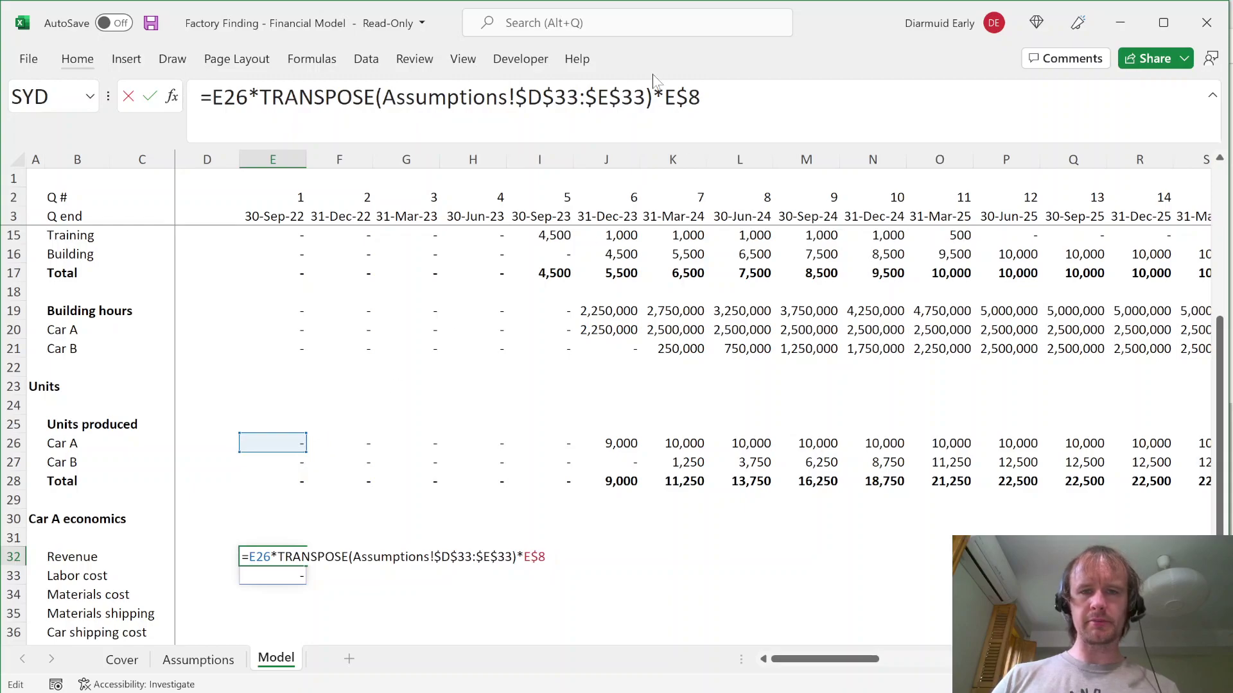
pyautogui.moveTo(379, 96); pyautogui.dragTo(260, 96)
pyautogui.press('BackSpace')
pyautogui.press('Right')
pyautogui.hotkey('shift', 'Left')
pyautogui.hotkey('shift', 'Left')
pyautogui.hotkey('shift', 'Left')
pyautogui.hotkey('shift', 'Left')
pyautogui.hotkey('shift', 'Left')
pyautogui.hotkey('shift', 'Left')
pyautogui.hotkey('shift', 'Left')
pyautogui.press('BackSpace')
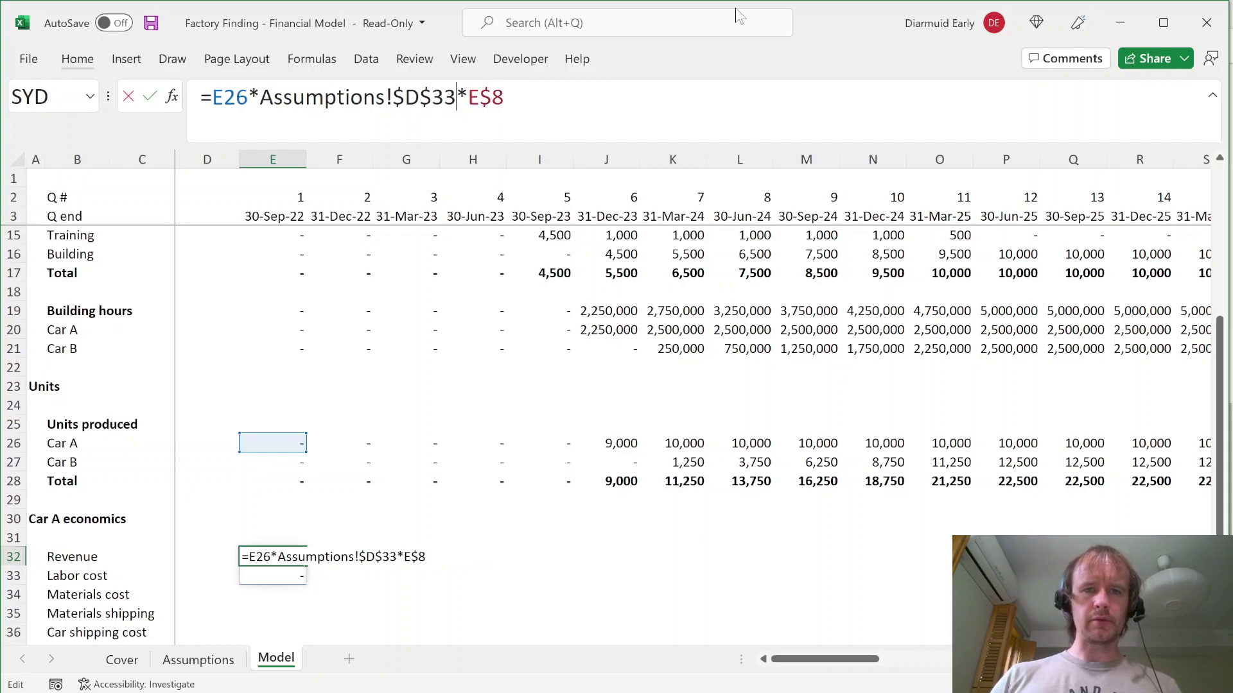
pyautogui.press('Return')
pyautogui.press('Up')
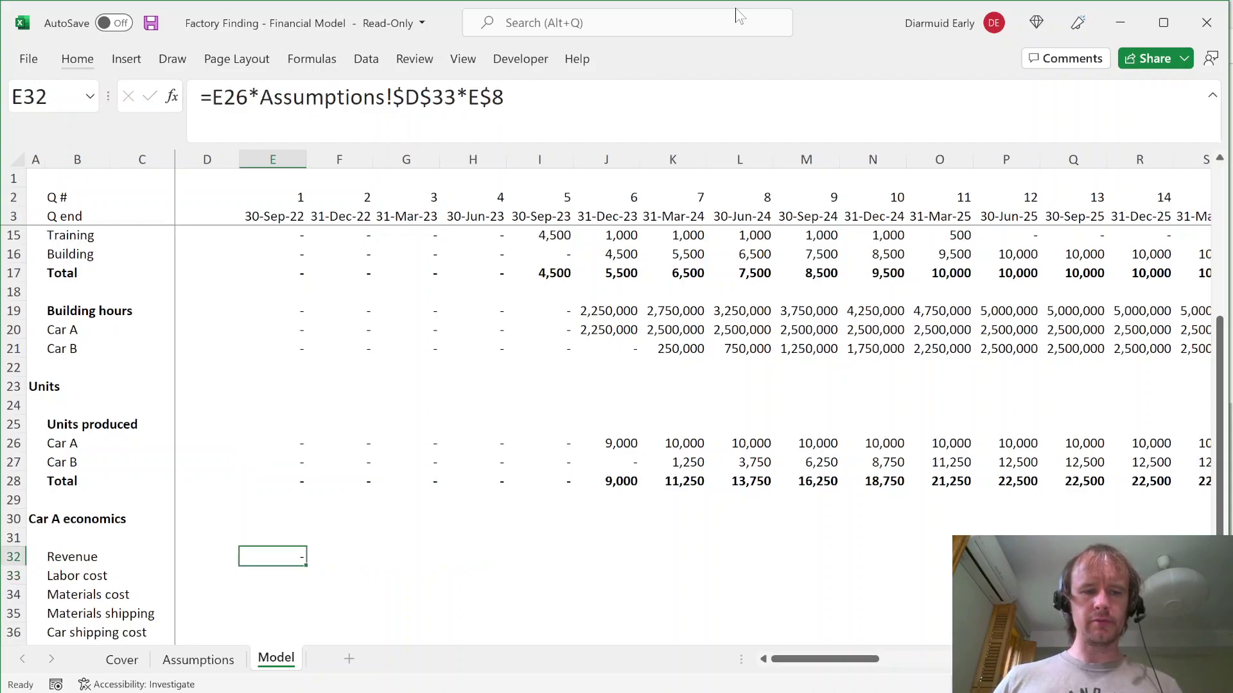
# Step: Fill the Car A revenue formula from E32 across the quarterly columns of row 32
pyautogui.hotkey('shift', 'space')
pyautogui.press('Down')
pyautogui.press('Down')
pyautogui.press('Down')
pyautogui.press('Down')
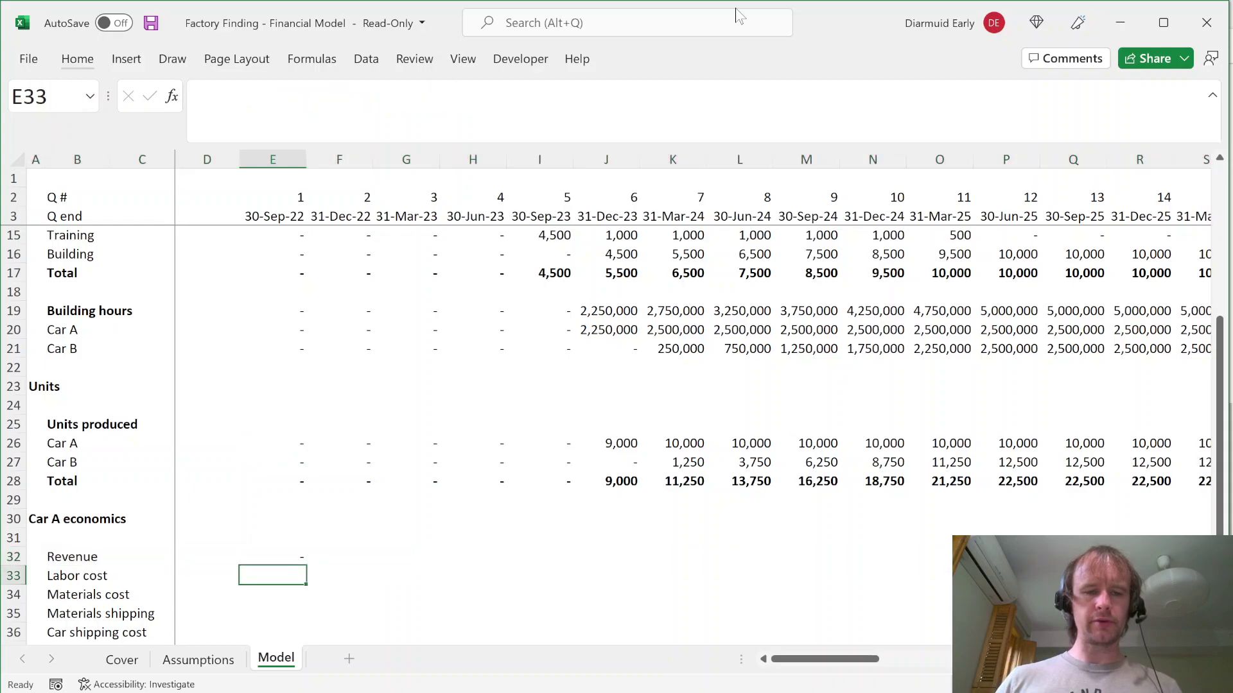
pyautogui.press('Up')
pyautogui.press('Up')
pyautogui.press('Up')
pyautogui.press('Up')
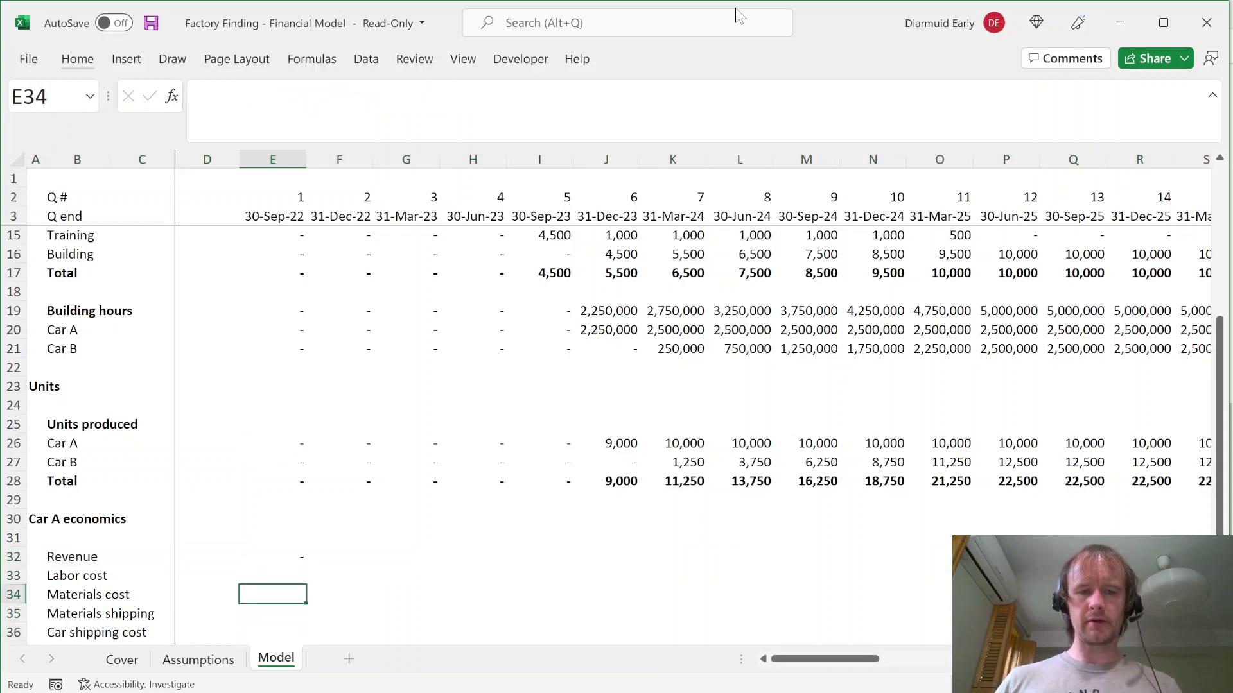
pyautogui.hotkey('ctrl', 'shift', 'Right')
pyautogui.hotkey('ctrl', 'shift', 'Left')
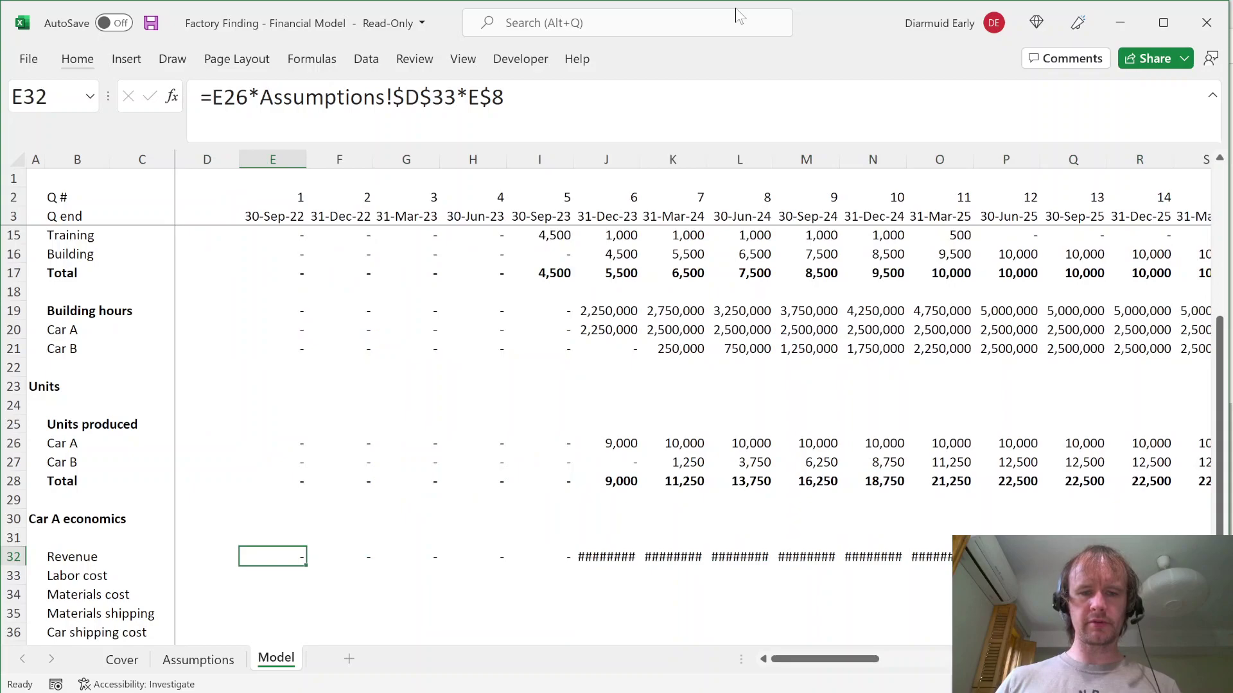
# Step: Autofit the column width to the Car A revenue in J32 and apply that width to all quarterly columns
pyautogui.press('Right')
pyautogui.press('Right')
pyautogui.press('Right')
pyautogui.press('Right')
pyautogui.press('Right')
pyautogui.press('alt')
pyautogui.press('h')
pyautogui.press('o')
pyautogui.press('i')
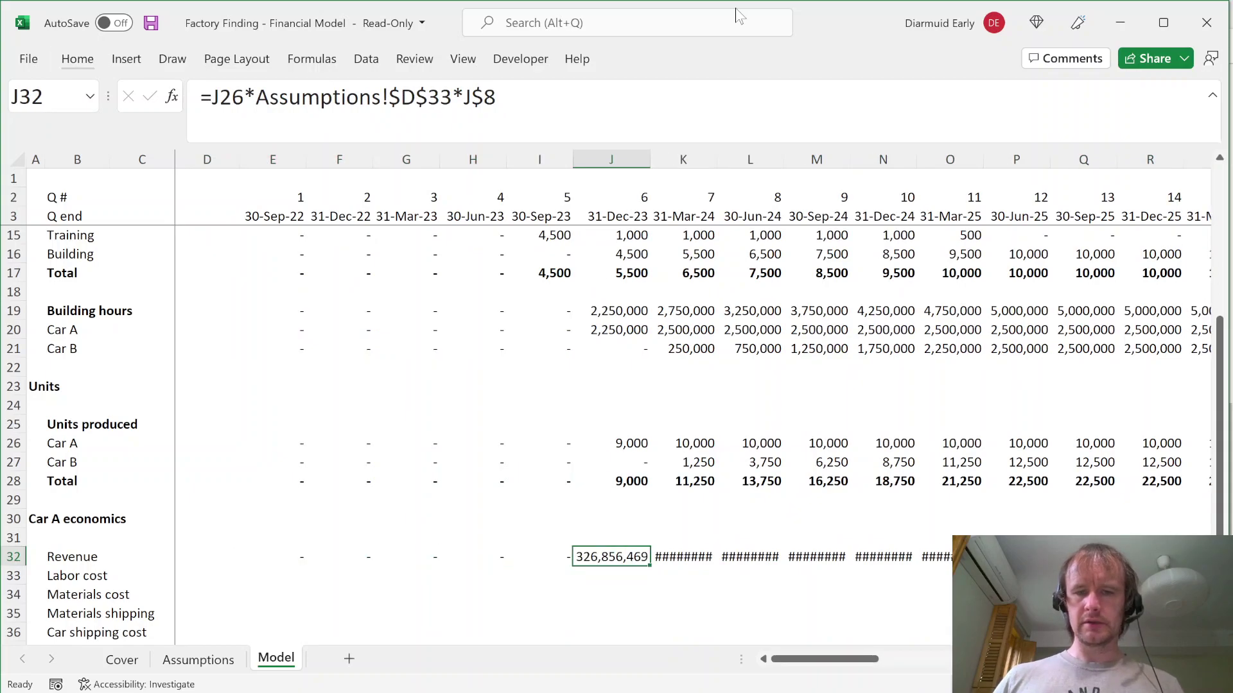
pyautogui.hotkey('ctrl', 'c')
pyautogui.hotkey('ctrl', 'Left')
pyautogui.hotkey('ctrl', 'shift', 'Right')
pyautogui.hotkey('ctrl', 'alt', 'v')
pyautogui.press('w')
pyautogui.press('Return')
pyautogui.hotkey('ctrl', 'Right')
pyautogui.press('Left')
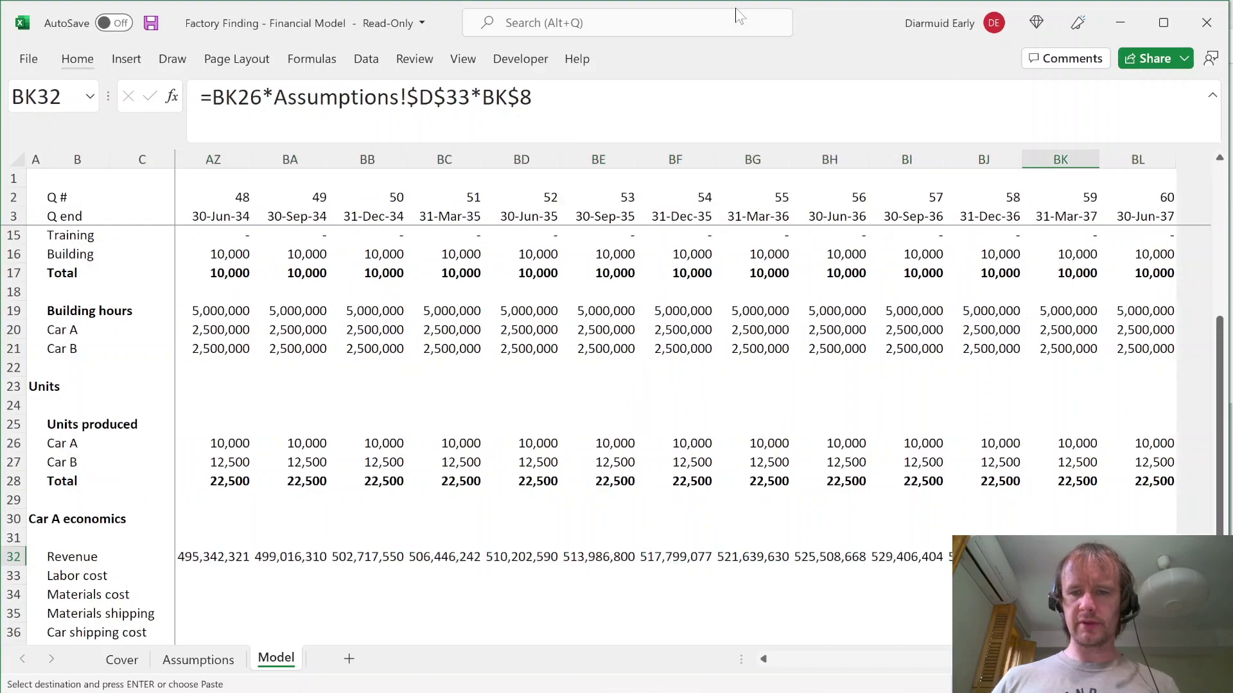
# Step: Insert two rows above the Units heading and label cell B23 "Cost per hour"
pyautogui.press('Down')
pyautogui.press('Down')
pyautogui.press('Down')
pyautogui.press('Down')
pyautogui.press('Down')
pyautogui.press('Down')
pyautogui.press('Down')
pyautogui.press('Down')
pyautogui.hotkey('ctrl', 'Up')
pyautogui.hotkey('ctrl', 'Left')
pyautogui.press('Left')
pyautogui.press('Down')
pyautogui.press('Right')
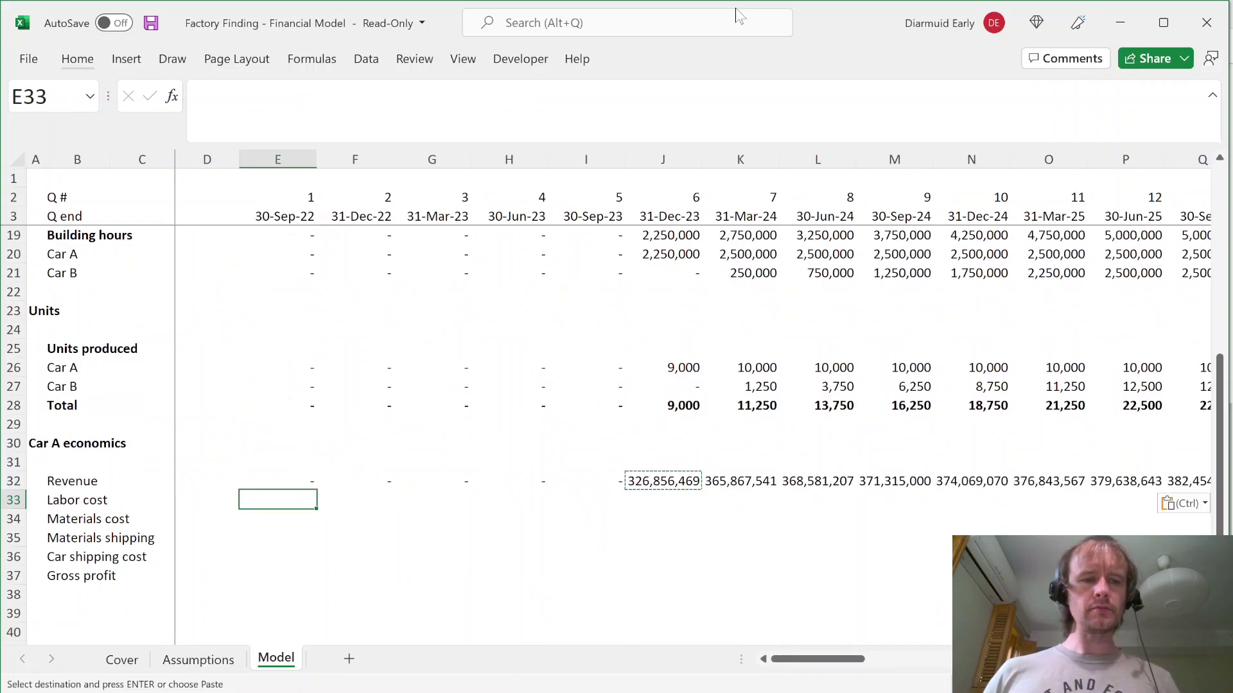
pyautogui.press('Up')
pyautogui.press('Up')
pyautogui.press('Up')
pyautogui.press('Up')
pyautogui.press('Up')
pyautogui.press('Up')
pyautogui.press('Up')
pyautogui.press('Up')
pyautogui.press('Up')
pyautogui.press('Up')
pyautogui.press('Up')
pyautogui.press('Up')
pyautogui.press('Up')
pyautogui.press('Up')
pyautogui.press('Up')
pyautogui.press('Down')
pyautogui.press('Left')
pyautogui.press('Down')
pyautogui.press('Left')
pyautogui.press('Left')
pyautogui.press('Down')
pyautogui.press('Left')
pyautogui.press('Down')
pyautogui.press('Right')
pyautogui.press('Down')
pyautogui.hotkey('shift', 'Down')
pyautogui.hotkey('alt', 'h')
pyautogui.press('i')
pyautogui.press('r')
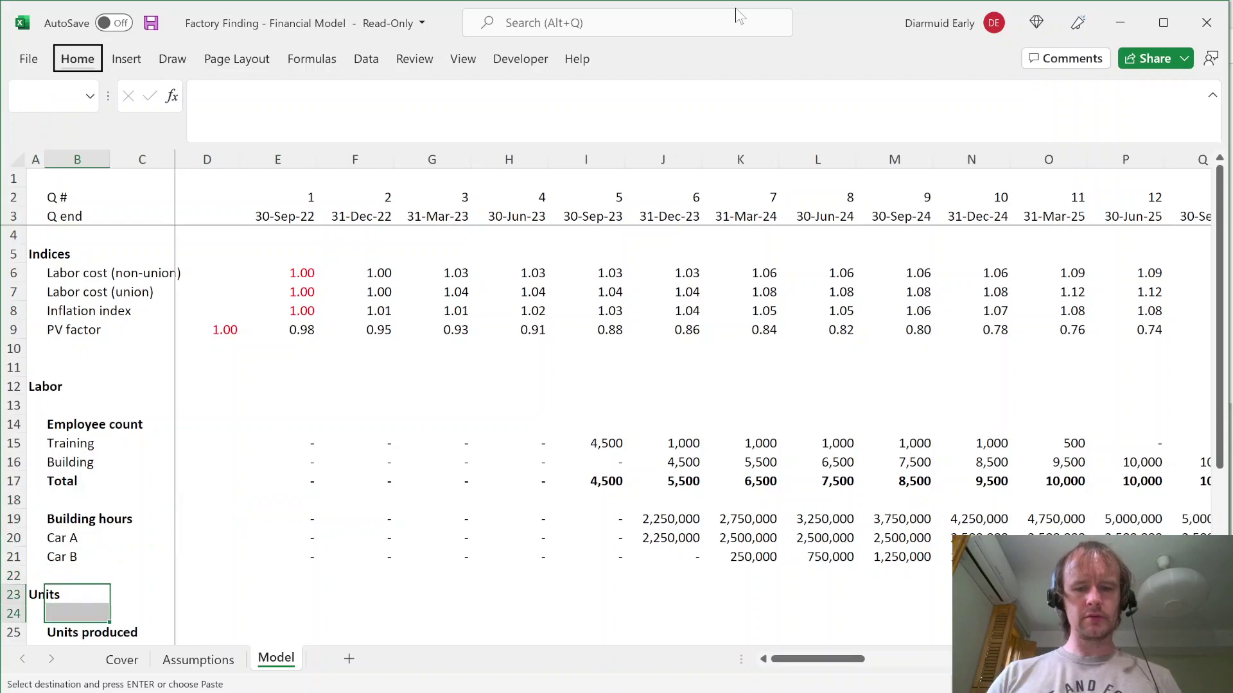
pyautogui.hotkey('shift', 'Up')
pyautogui.write('Cost per hour')
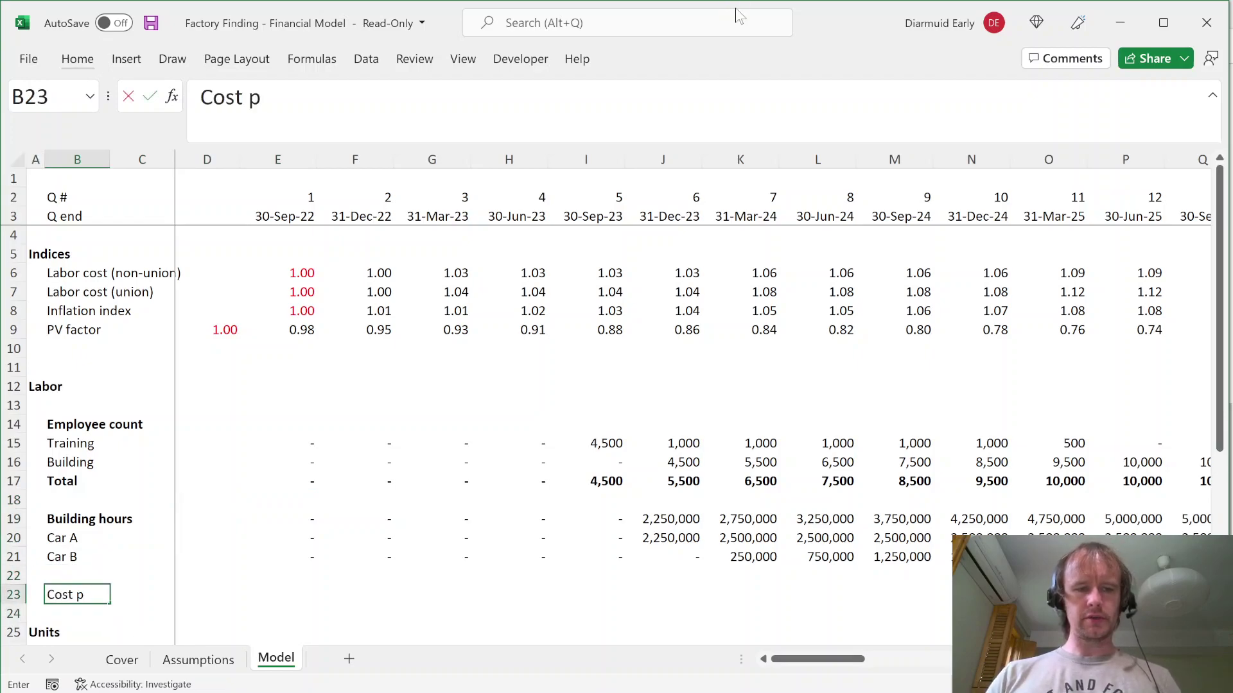
# Step: Enter =Assumptions!$D$14*IF(Assumptions!$I$40="Yes",E$7,E$6) in E23 and format it as a two-decimal number
pyautogui.press('Right')
pyautogui.press('Right')
pyautogui.press('Right')
pyautogui.write('=')
pyautogui.hotkey('ctrl', 'pageup')
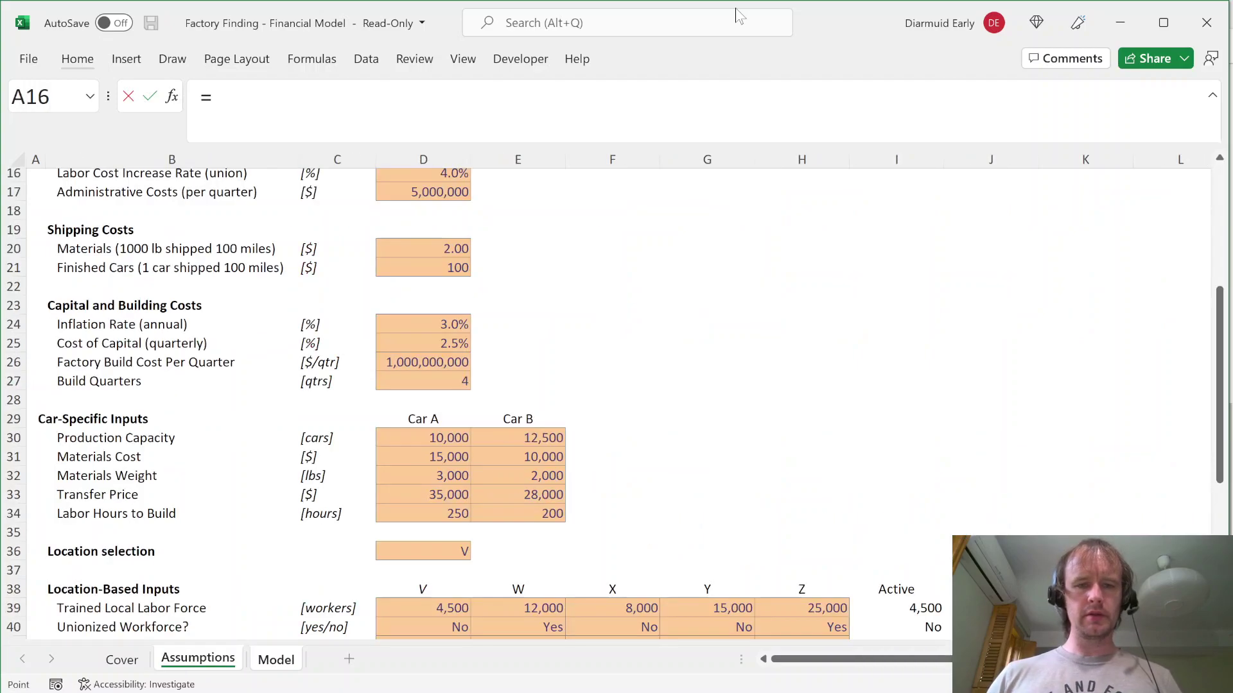
pyautogui.scroll(3, 538, 355)
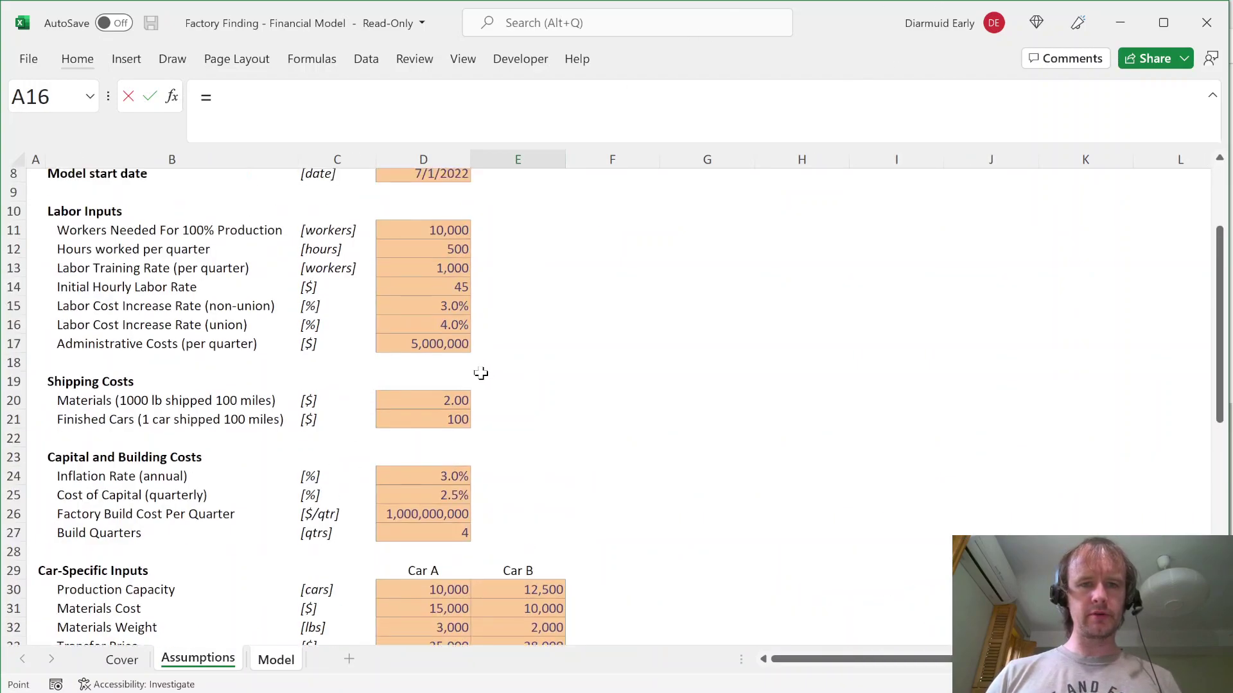
pyautogui.click(450, 291)
pyautogui.press('F4')
pyautogui.write('*IF(')
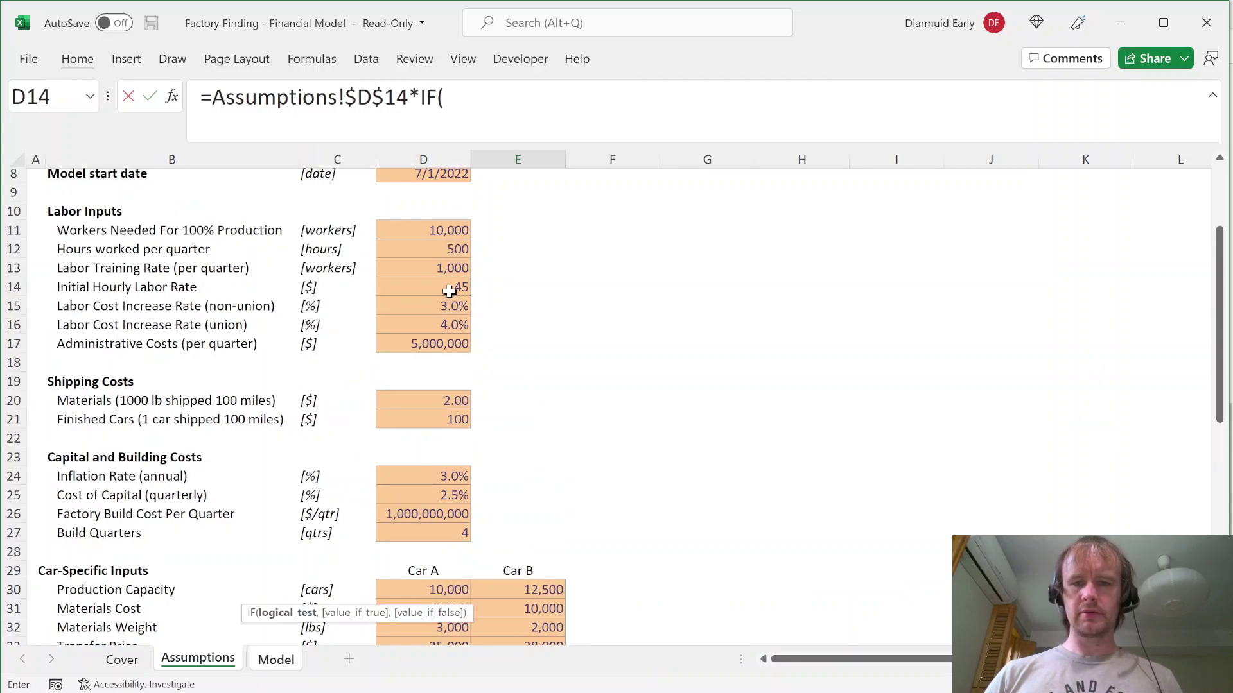
pyautogui.scroll(-6, 450, 291)
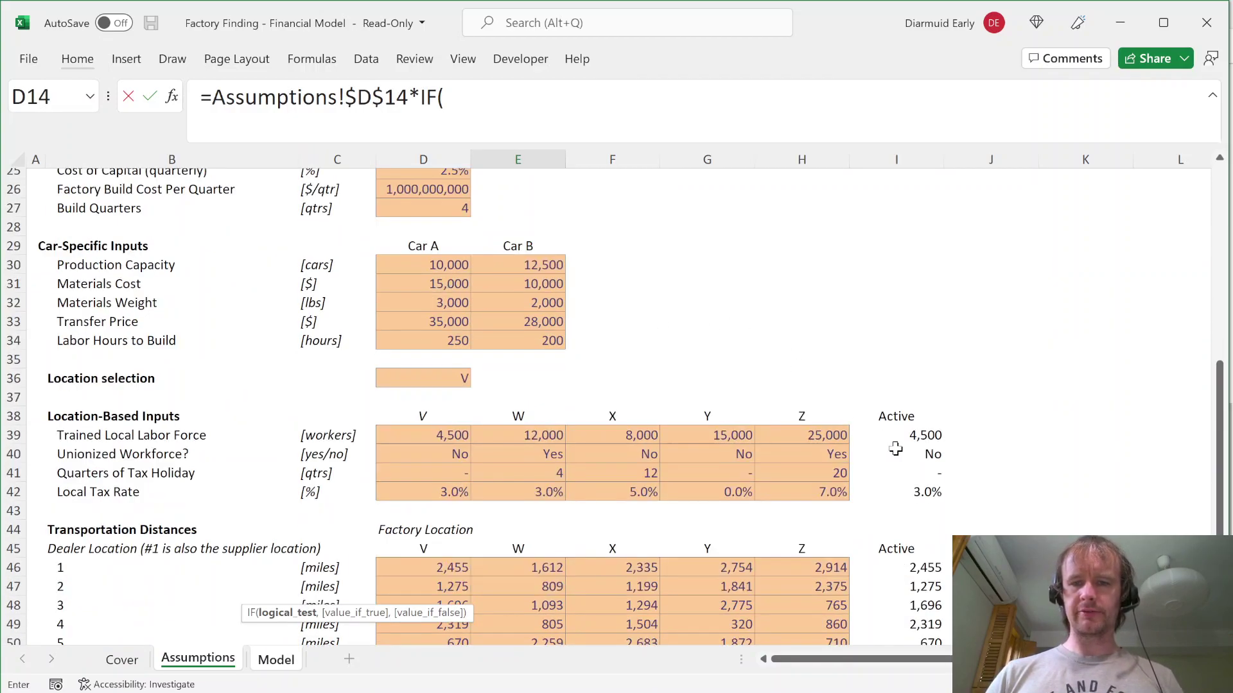
pyautogui.click(896, 451)
pyautogui.press('F4')
pyautogui.write('="Yes",')
pyautogui.hotkey('ctrl', 'pagedown')
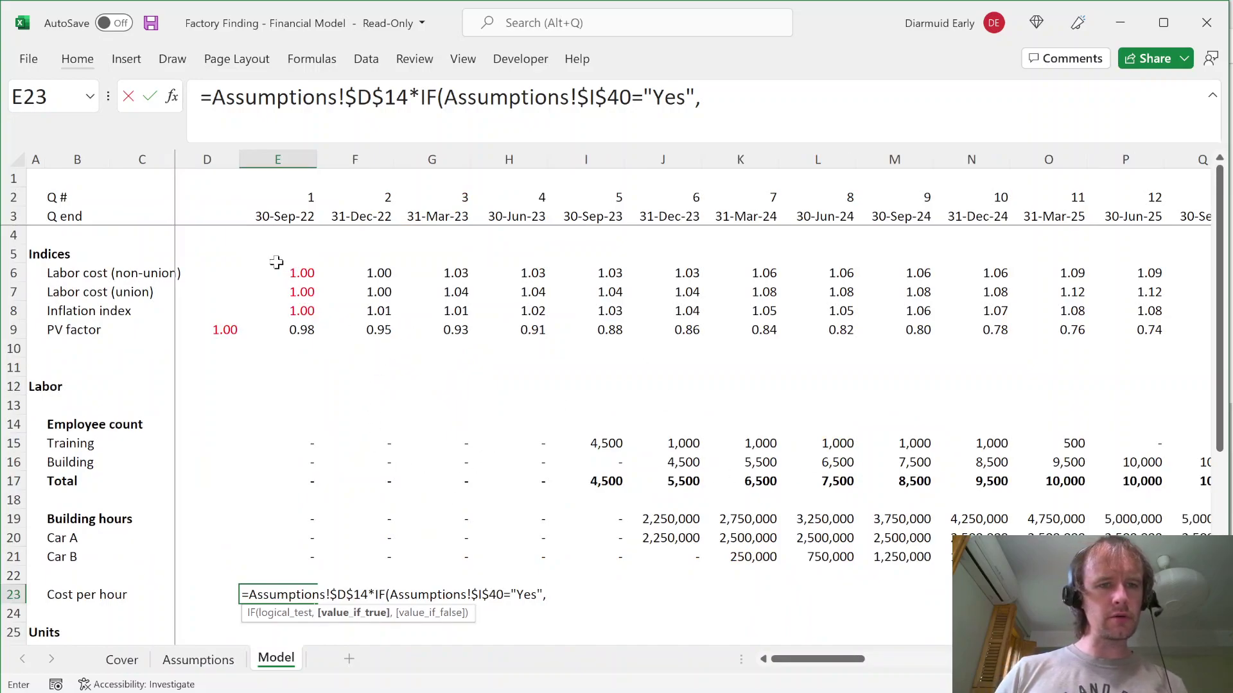
pyautogui.write('E$7,E$6)')
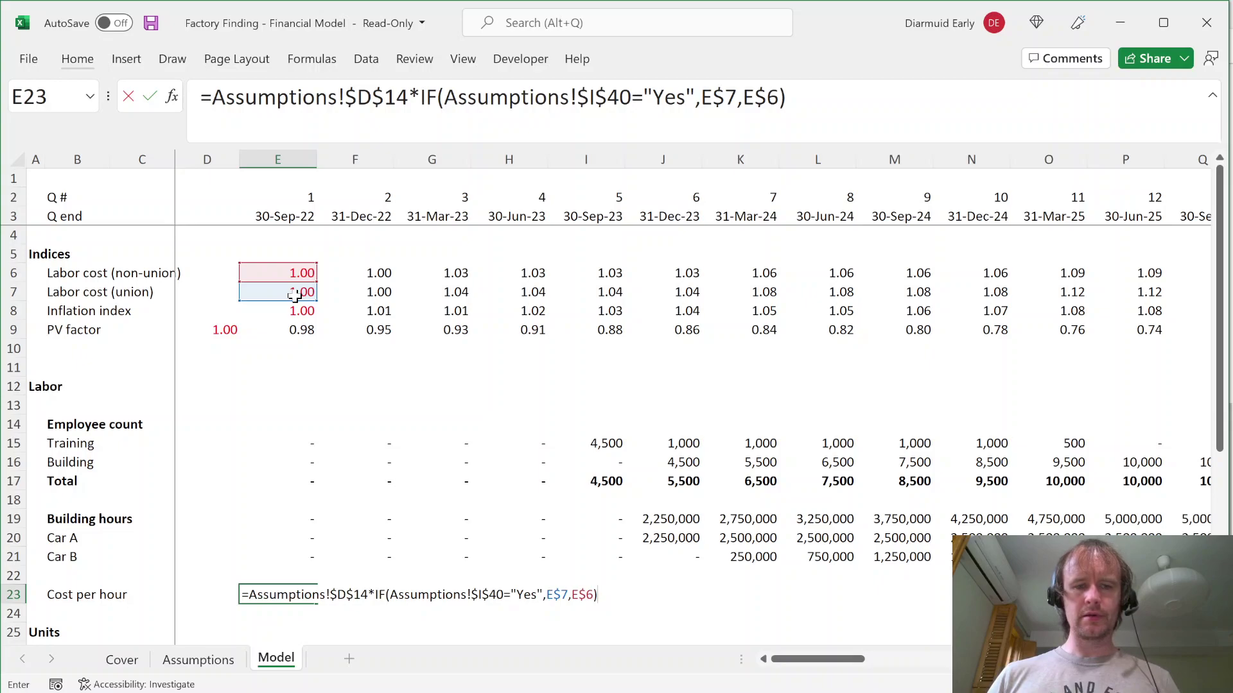
pyautogui.hotkey('ctrl', 'Return')
pyautogui.hotkey('ctrl', 'shift', '1')
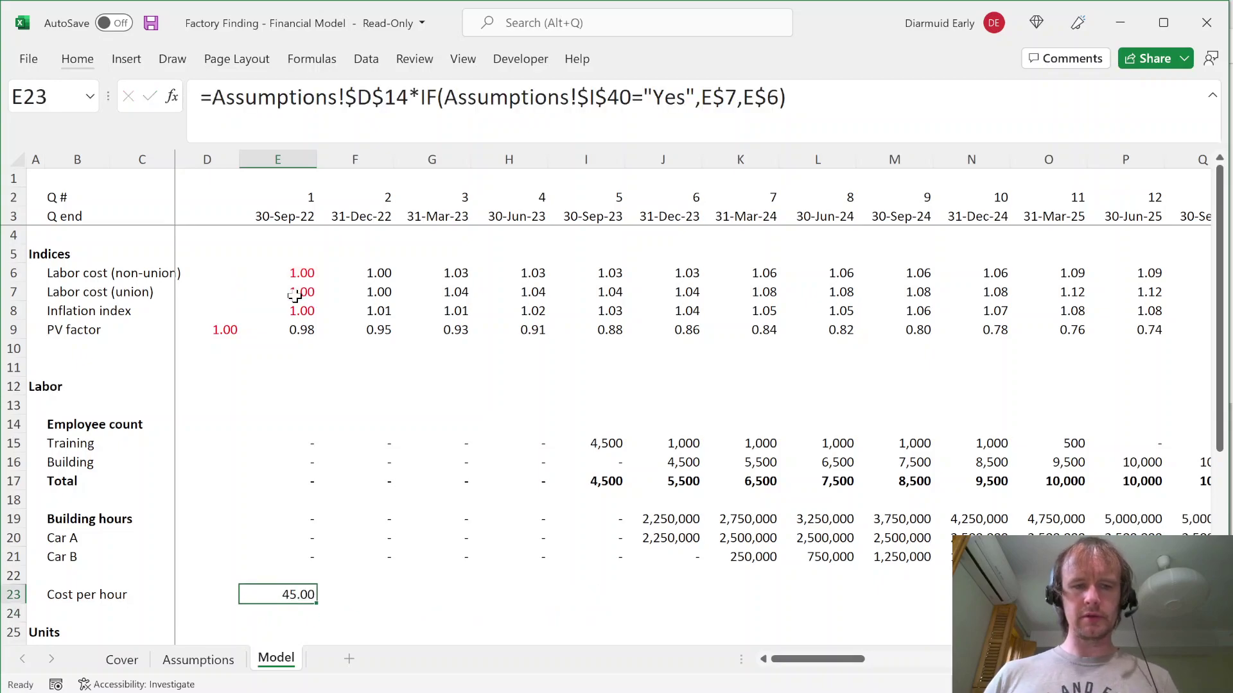
# Step: Fill the cost-per-hour formula across the quarterly columns of row 23 and check it in the last quarter
pyautogui.hotkey('ctrl', 'shift', 'Right')
pyautogui.hotkey('ctrl', 'r')
pyautogui.press('Down')
pyautogui.press('Down')
pyautogui.press('Down')
pyautogui.press('Down')
pyautogui.press('Down')
pyautogui.press('Down')
pyautogui.press('Down')
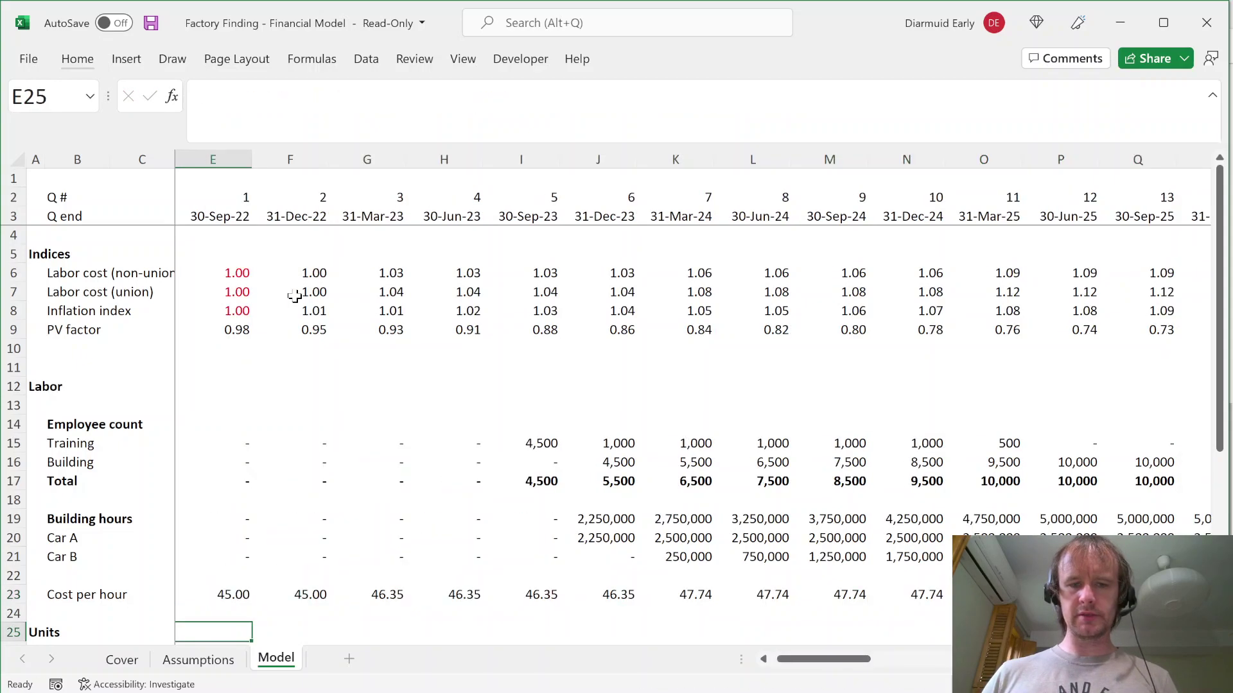
pyautogui.press('Up')
pyautogui.press('Up')
pyautogui.press('Up')
pyautogui.press('Up')
pyautogui.press('Up')
pyautogui.press('Up')
pyautogui.press('Up')
pyautogui.press('Up')
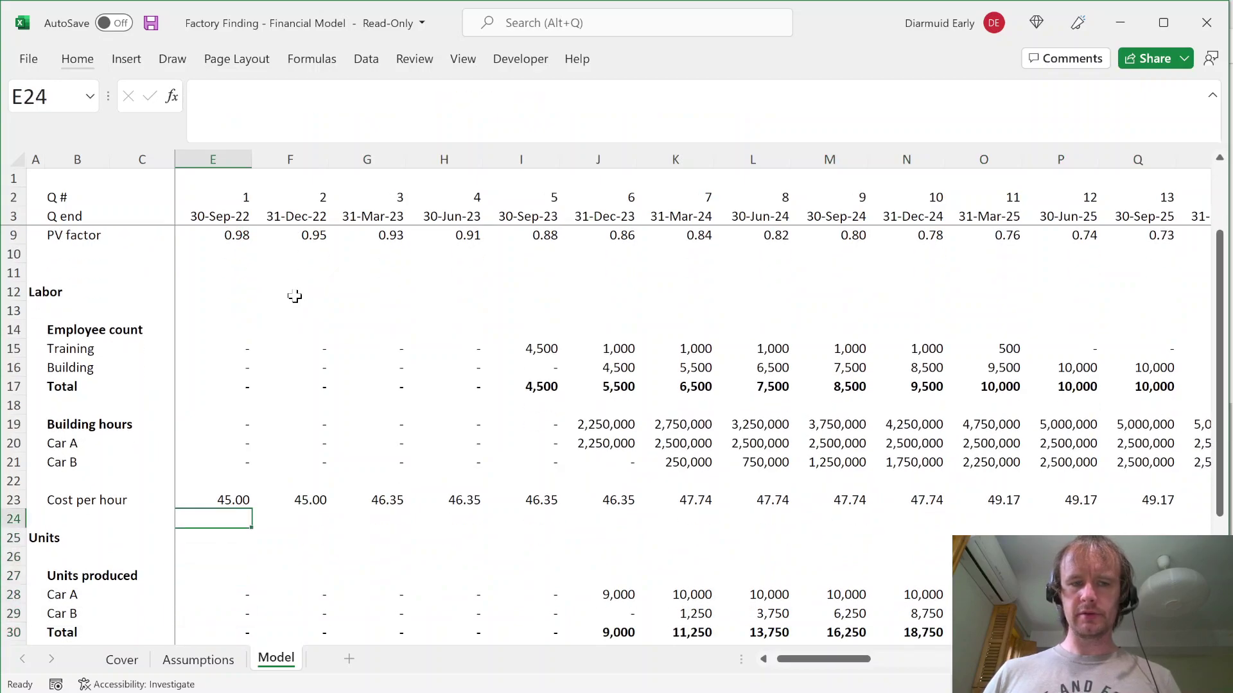
pyautogui.press('Down')
pyautogui.hotkey('ctrl', 'Right')
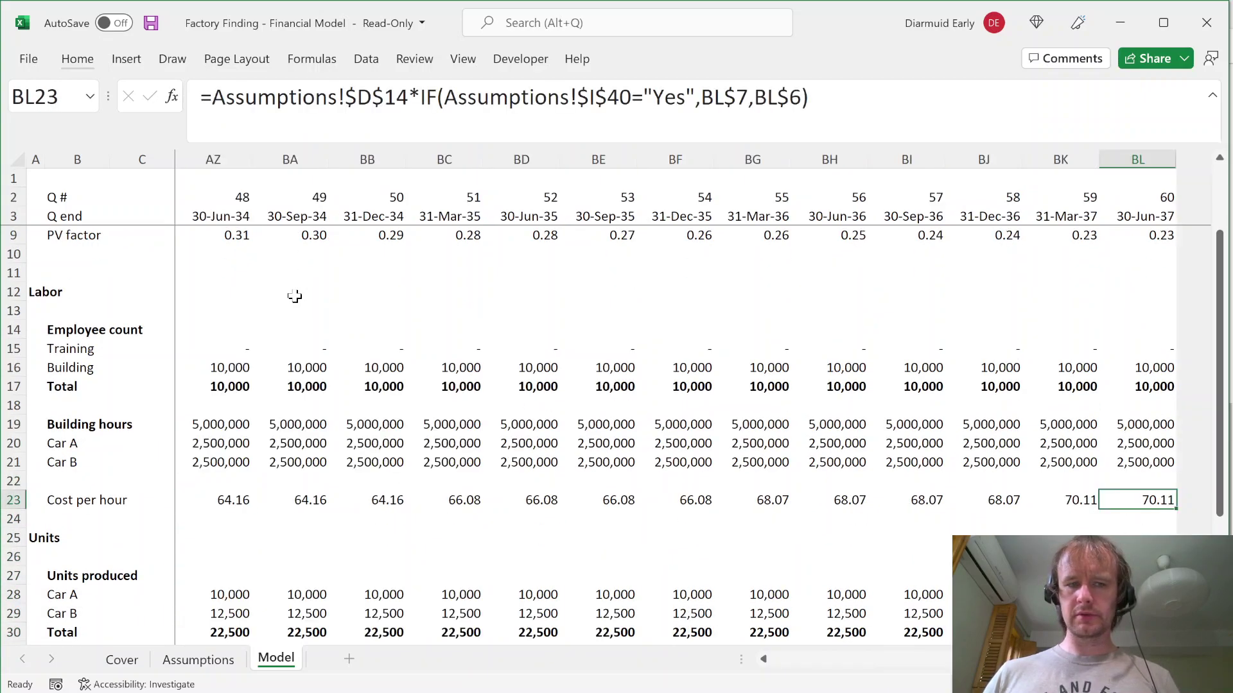
# Step: Enter the Car A labor cost formula =-E23*E20 in E35
pyautogui.press('Home')
pyautogui.press('Right')
pyautogui.press('Down')
pyautogui.press('pagedown')
pyautogui.hotkey('ctrl', 'Up')
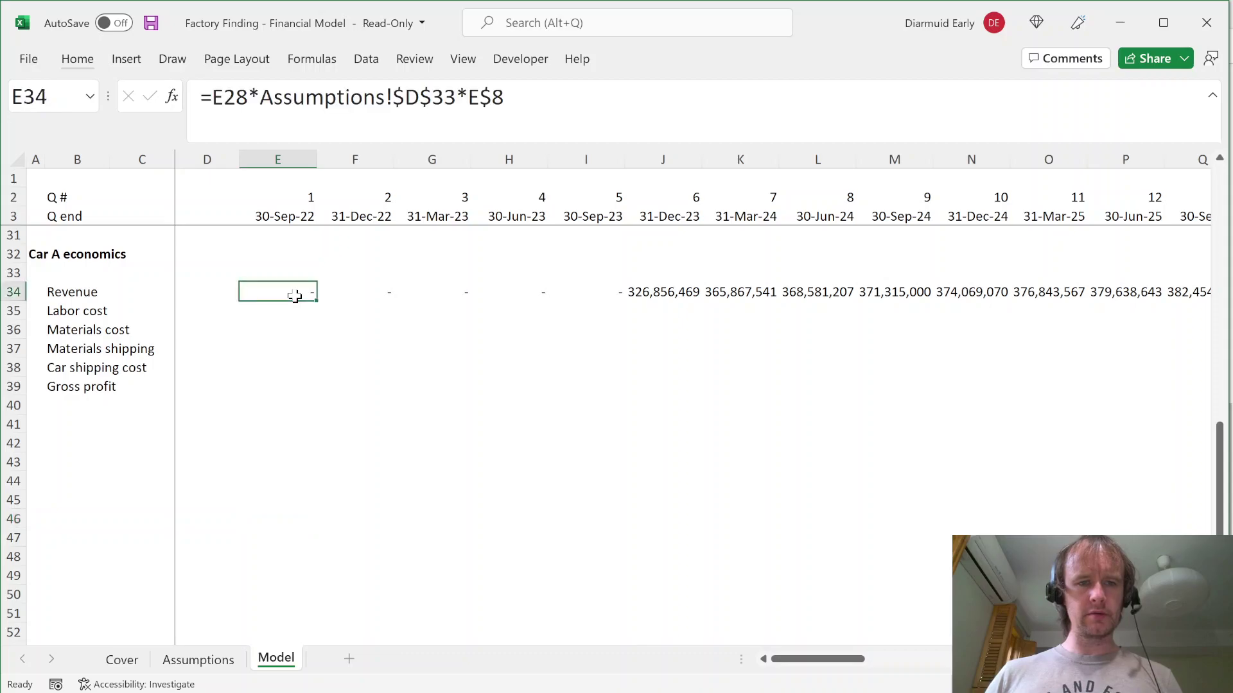
pyautogui.press('Down')
pyautogui.write('=')
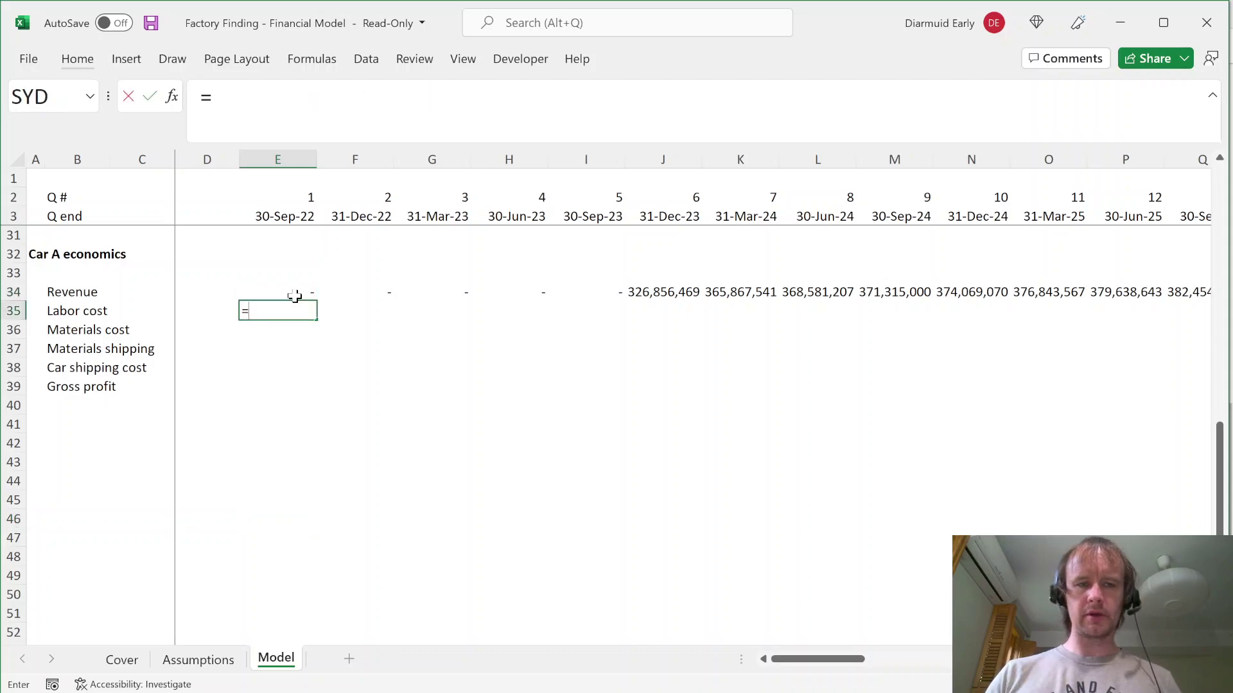
pyautogui.write('-')
pyautogui.press('pageup')
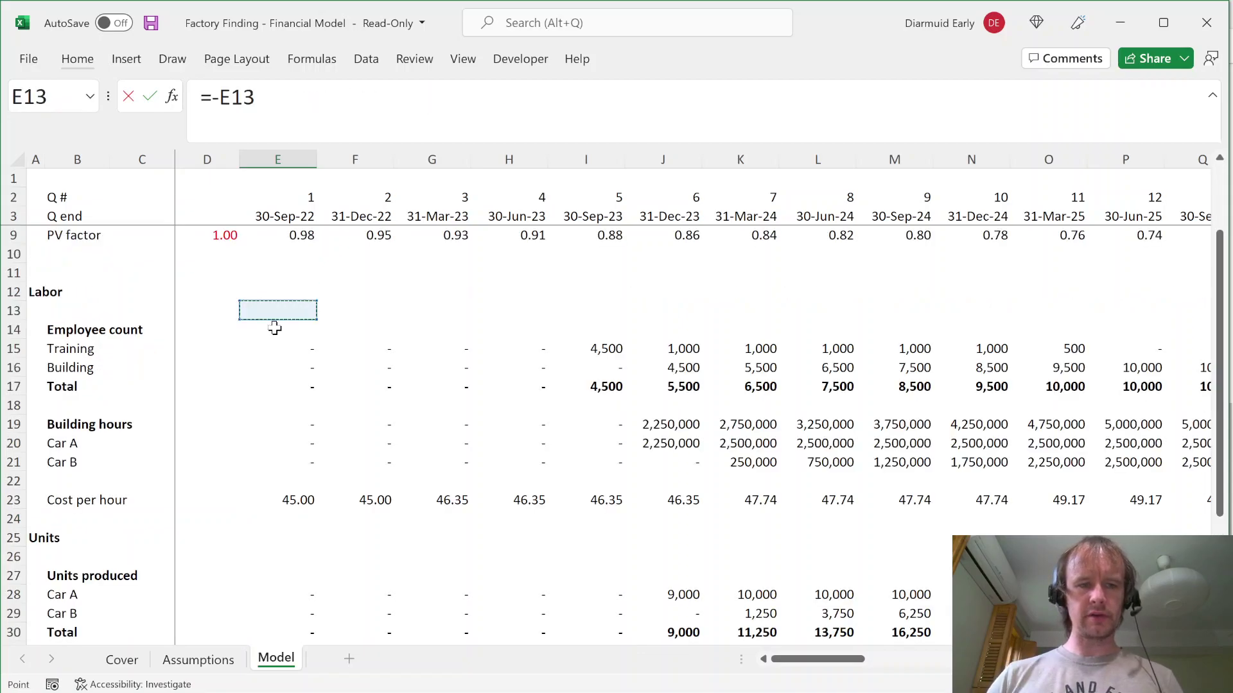
pyautogui.click(296, 498)
pyautogui.write('*')
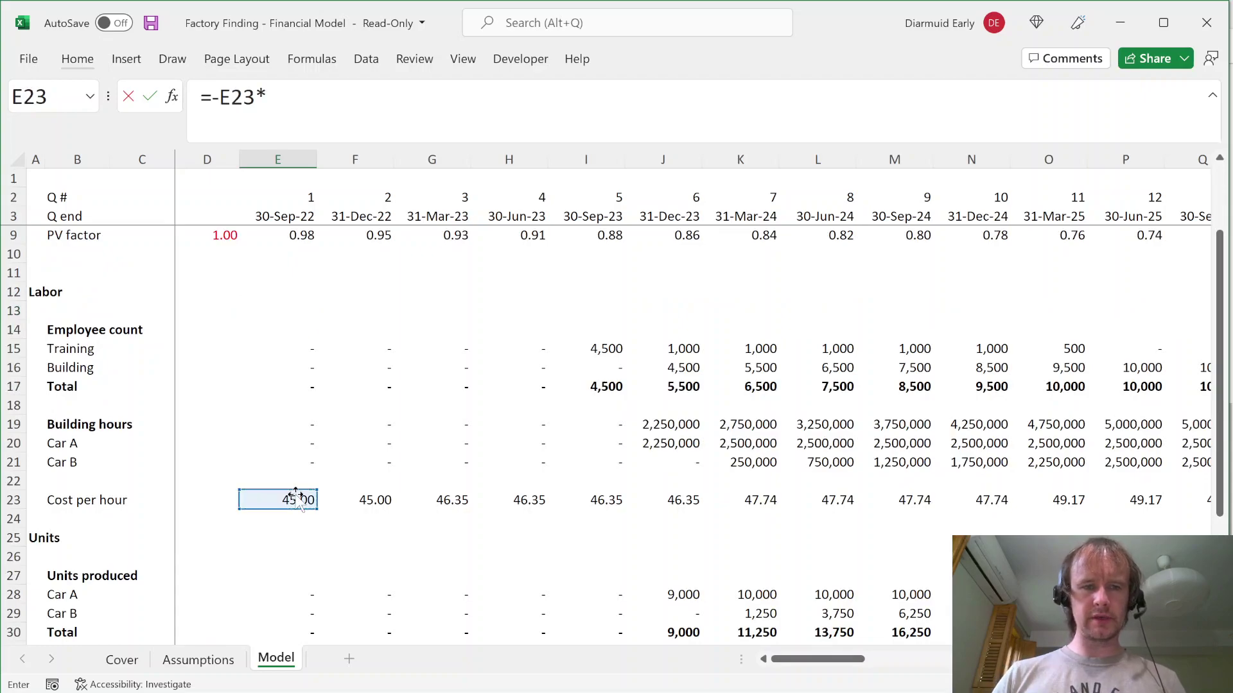
pyautogui.click(294, 445)
pyautogui.press('Return')
# Step: Fill the Car A labor cost formula from E35 across the quarterly columns of row 35
pyautogui.press('Up')
pyautogui.hotkey('ctrl', 'shift', 'Right')
pyautogui.hotkey('ctrl', 'r')
pyautogui.hotkey('ctrl', 'BackSpace')
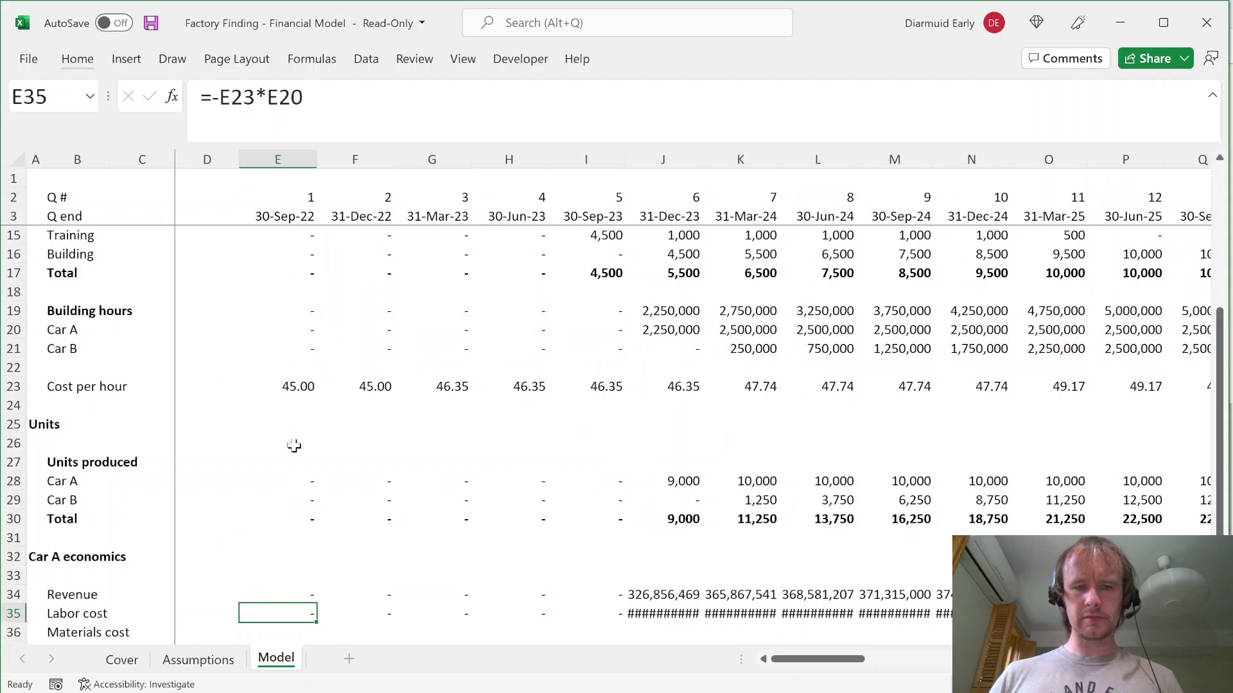
# Step: Autofit column BK to its labor cost value and paste that column width onto all quarterly columns
pyautogui.hotkey('ctrl', 'Right')
pyautogui.write('c')
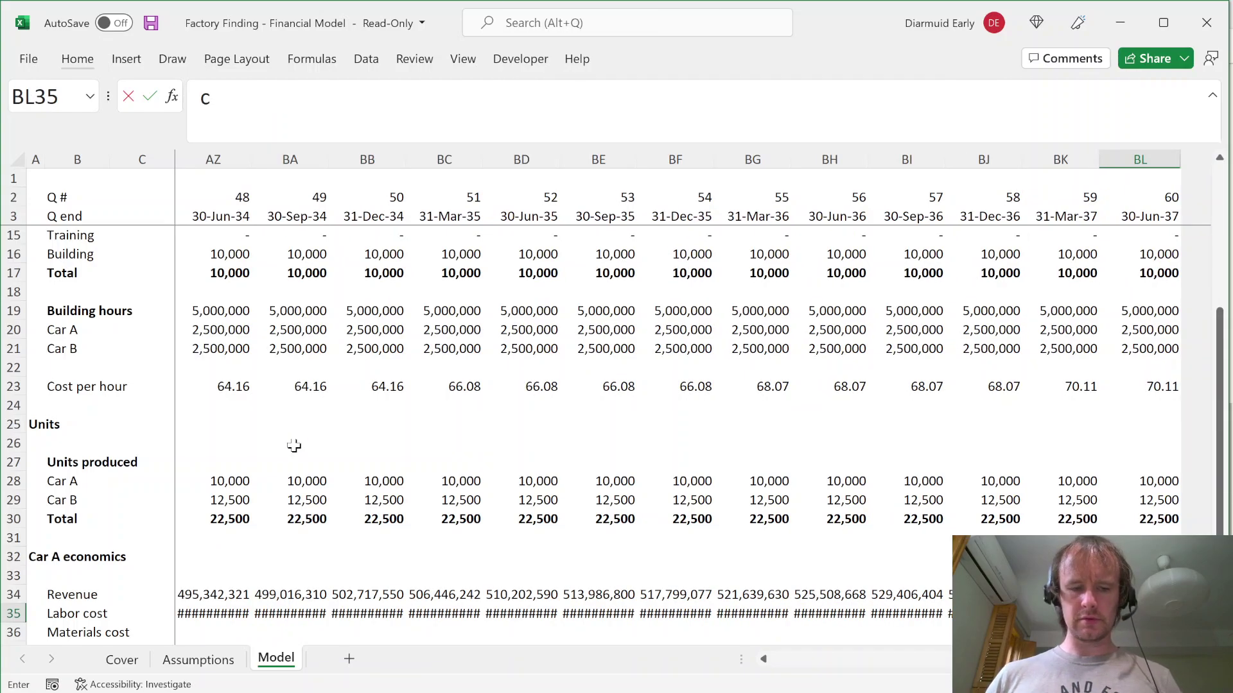
pyautogui.press('Escape')
pyautogui.hotkey('shift', 'Down')
pyautogui.hotkey('shift', 'Down')
pyautogui.hotkey('shift', 'Down')
pyautogui.hotkey('shift', 'Down')
pyautogui.hotkey('shift', 'Down')
pyautogui.hotkey('shift', 'Down')
pyautogui.hotkey('shift', 'Down')
pyautogui.hotkey('shift', 'Down')
pyautogui.hotkey('shift', 'Down')
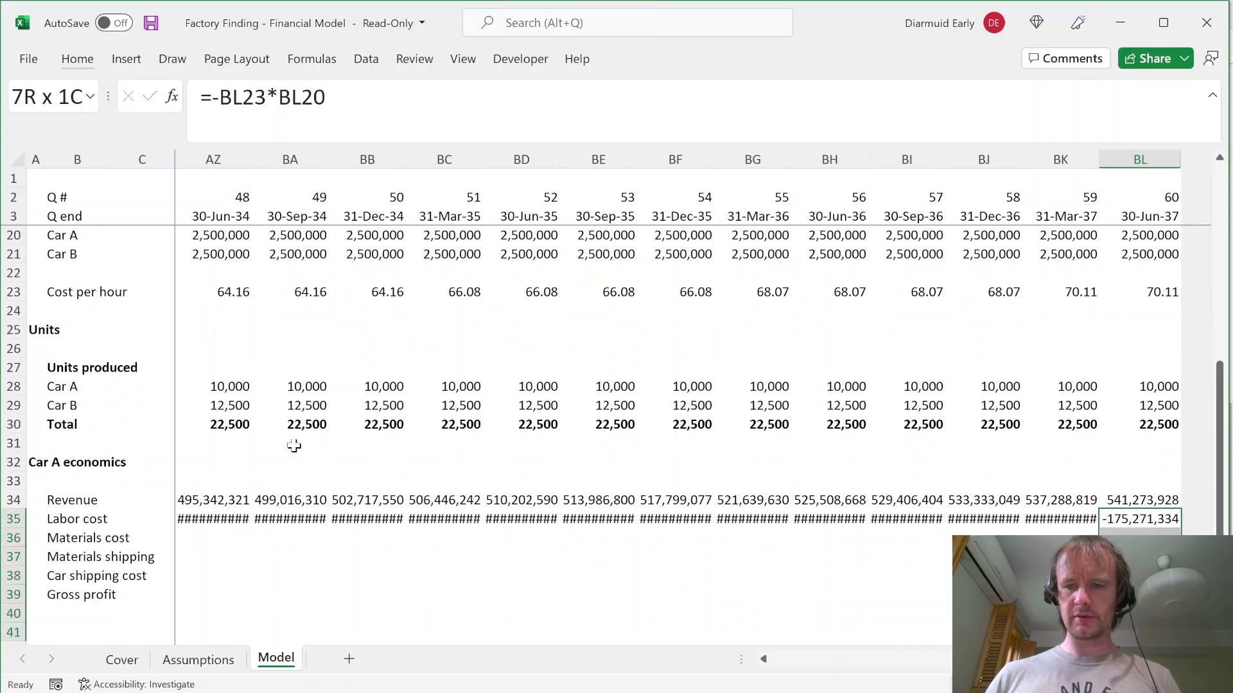
pyautogui.press('Left')
pyautogui.press('Up')
pyautogui.press('Down')
pyautogui.hotkey('alt', 'h')
pyautogui.press('o')
pyautogui.press('i')
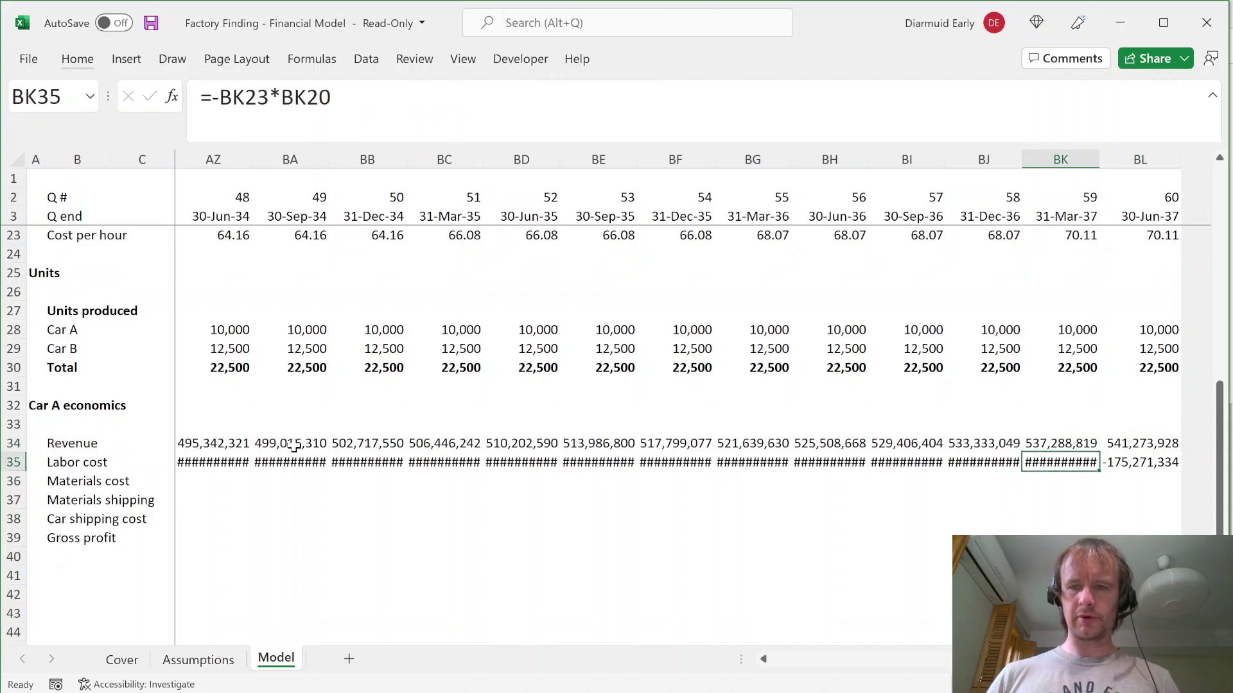
pyautogui.hotkey('ctrl', 'c')
pyautogui.press('Right')
pyautogui.hotkey('ctrl', 'shift', 'Left')
pyautogui.hotkey('ctrl', 'alt', 'v')
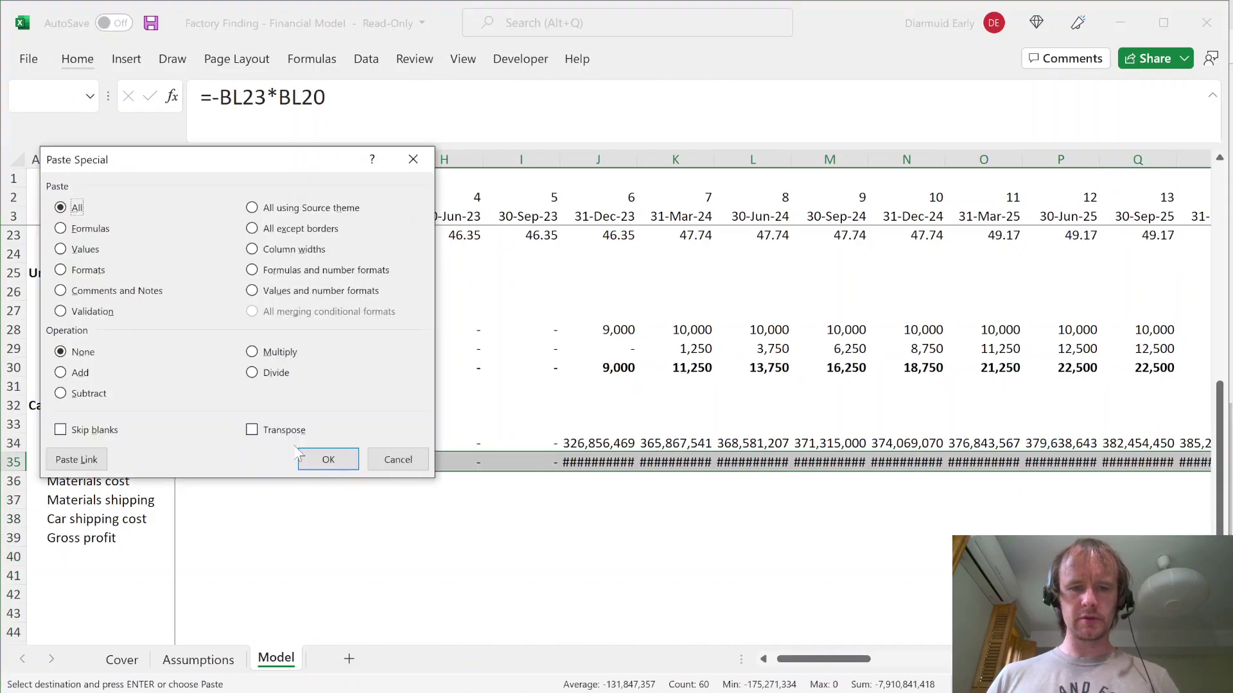
pyautogui.press('f')
pyautogui.press('Return')
pyautogui.hotkey('shift', 'BackSpace')
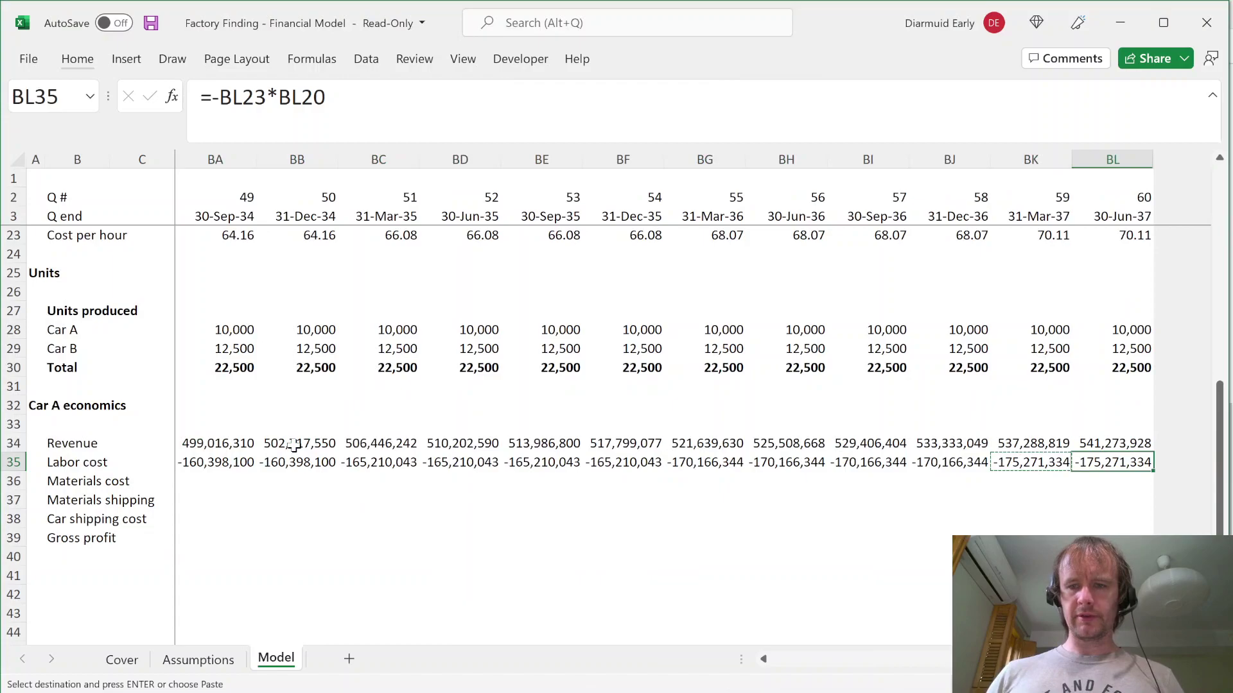
# Step: Switch to the Case Materials PDF and read the Car Production section on when materials are purchased and first shipped
pyautogui.hotkey('ctrl', 'Left')
pyautogui.press('Left')
pyautogui.press('Down')
pyautogui.press('Right')
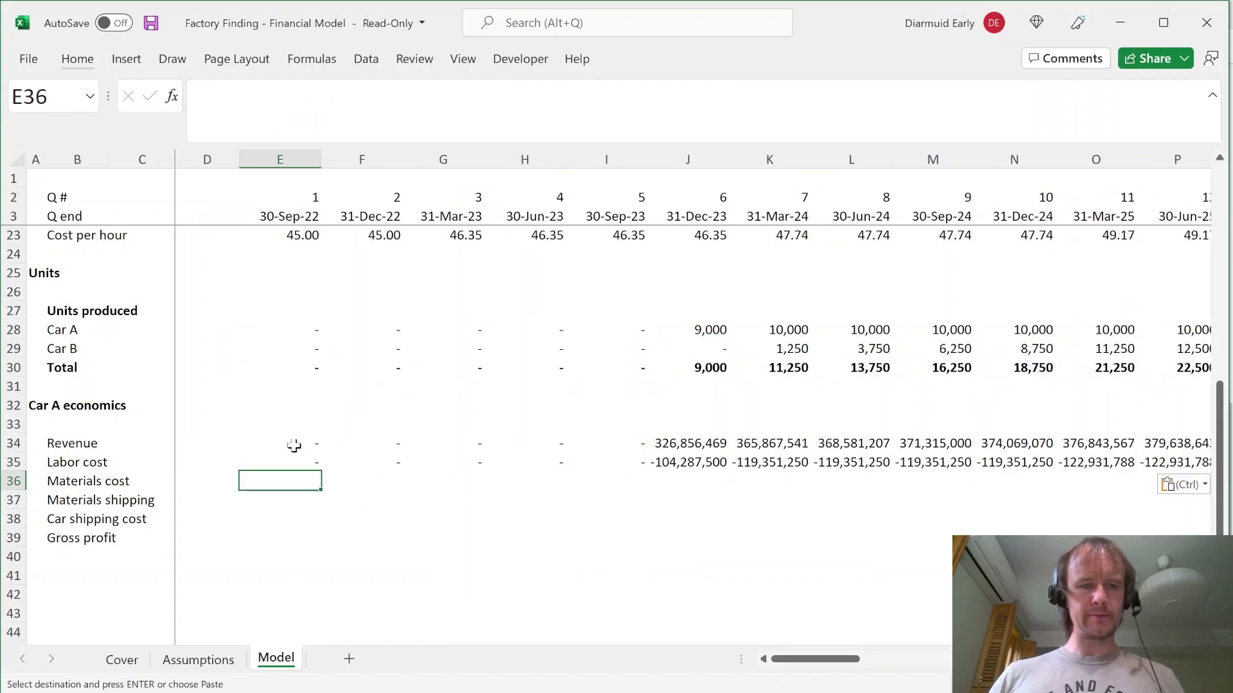
pyautogui.hotkey('alt', 'Tab')
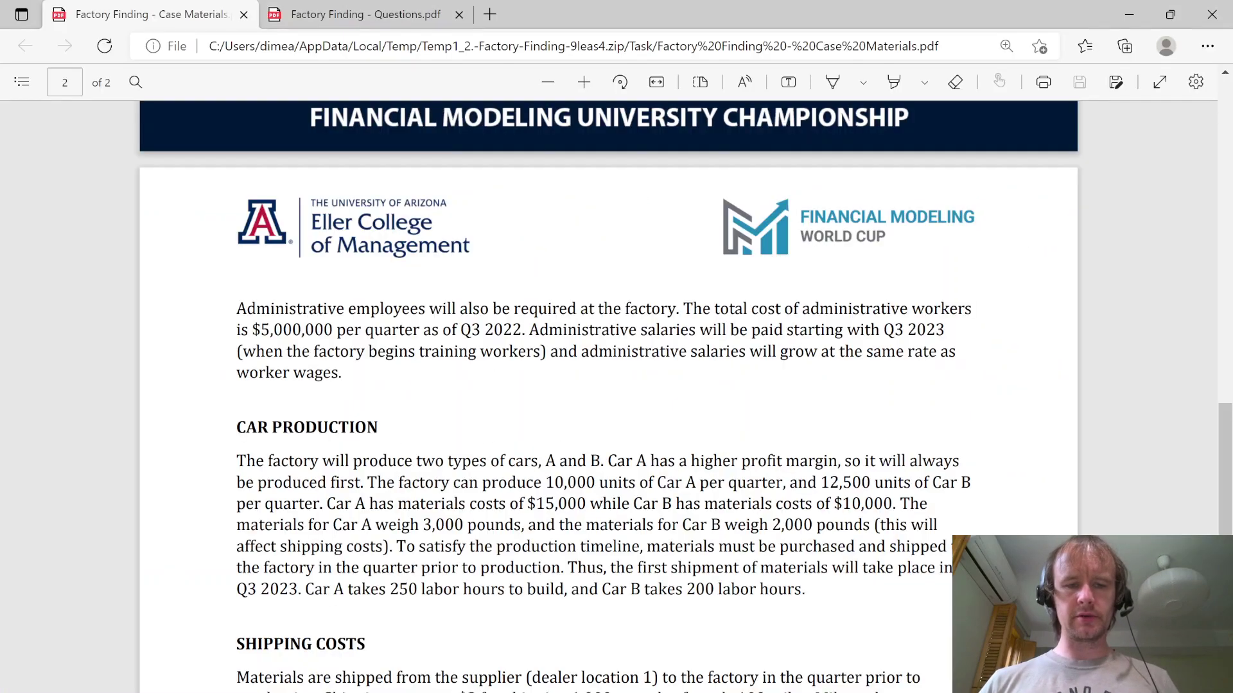
pyautogui.scroll(-1, 610, 398)
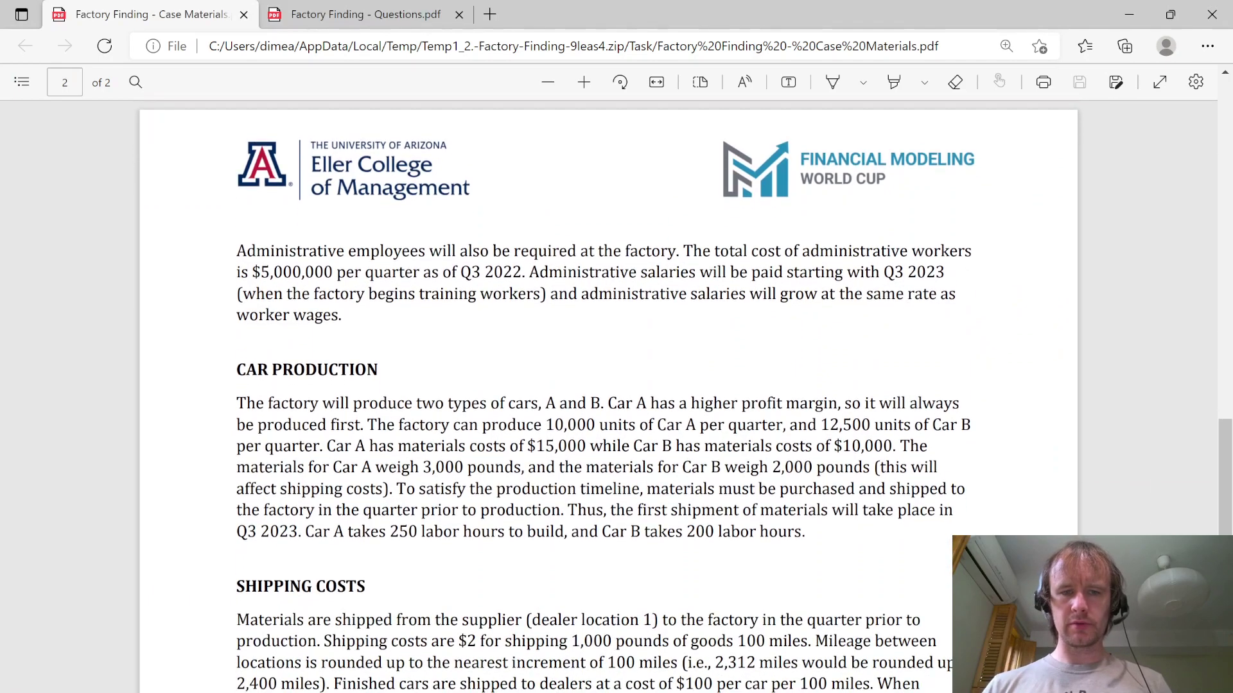
pyautogui.scroll(-1, 610, 398)
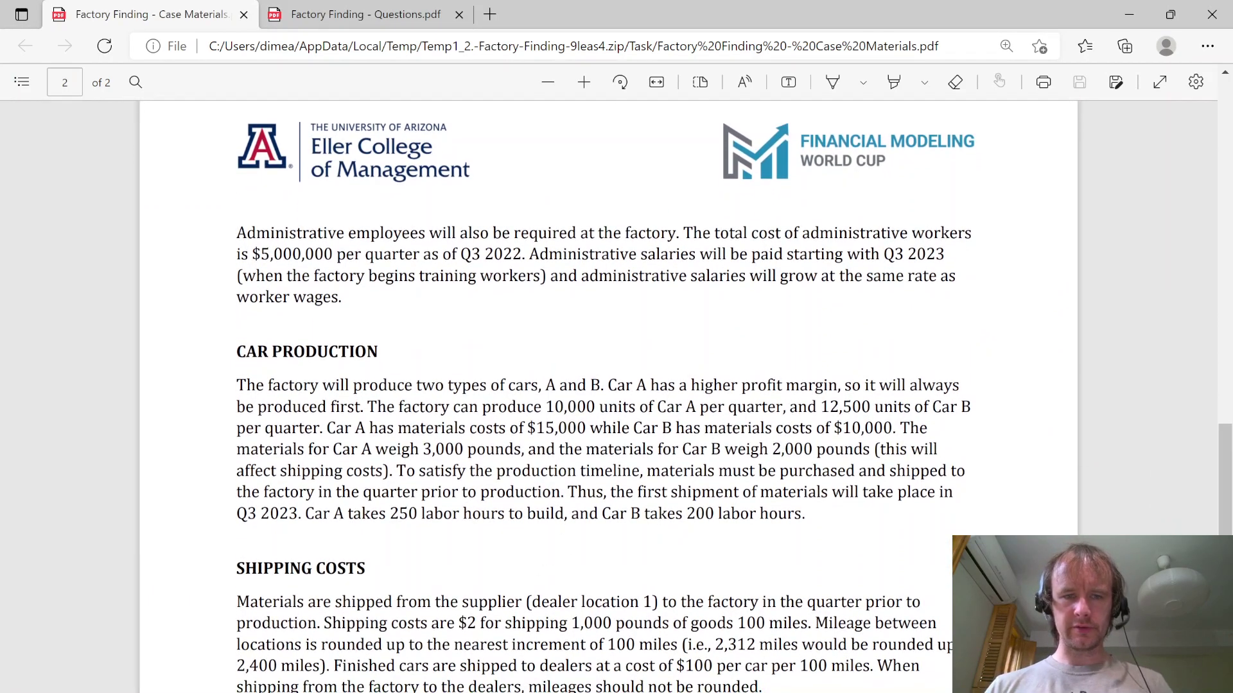
pyautogui.moveTo(416, 471); pyautogui.dragTo(551, 492)
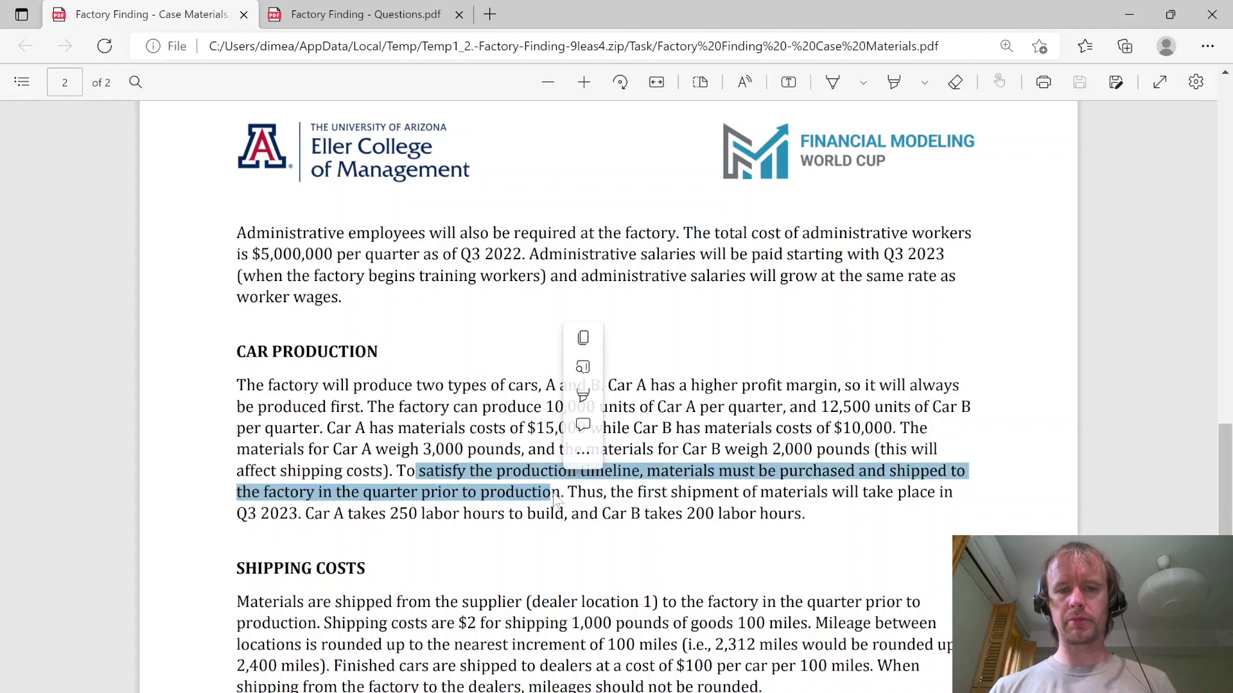
pyautogui.click(604, 573)
pyautogui.hotkey('alt', 'Tab')
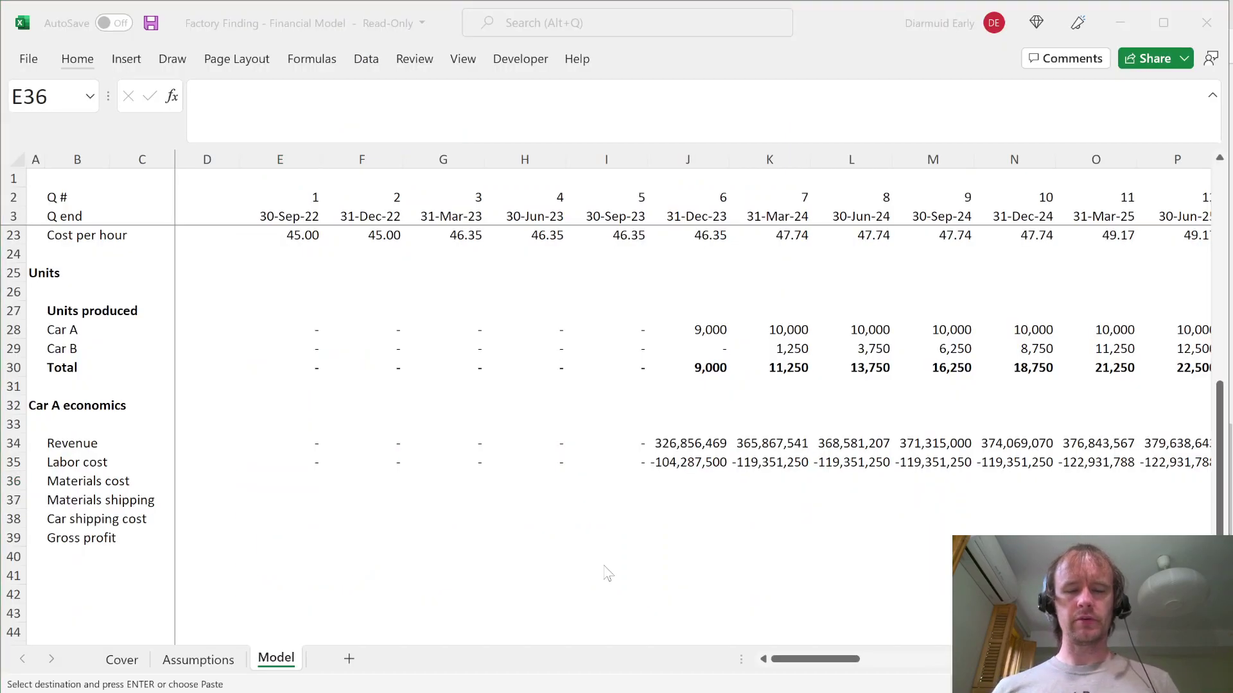
pyautogui.hotkey('alt', 'Tab')
pyautogui.moveTo(236, 513); pyautogui.dragTo(298, 514)
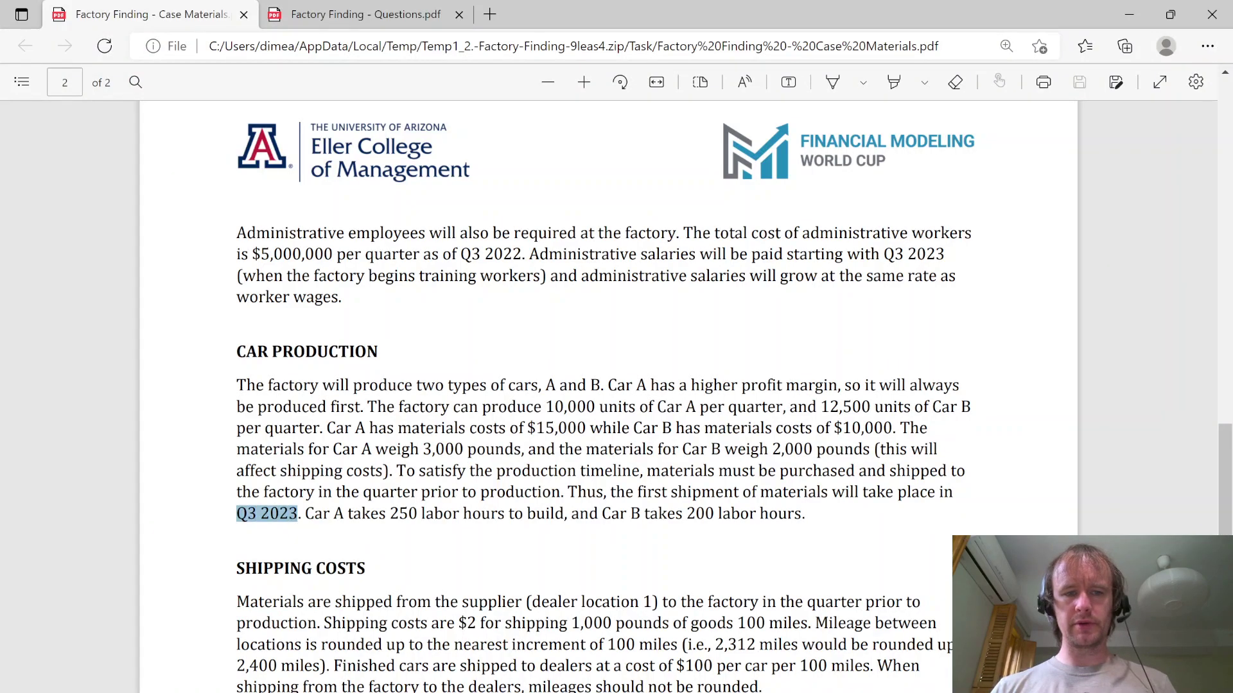
pyautogui.hotkey('alt', 'Tab')
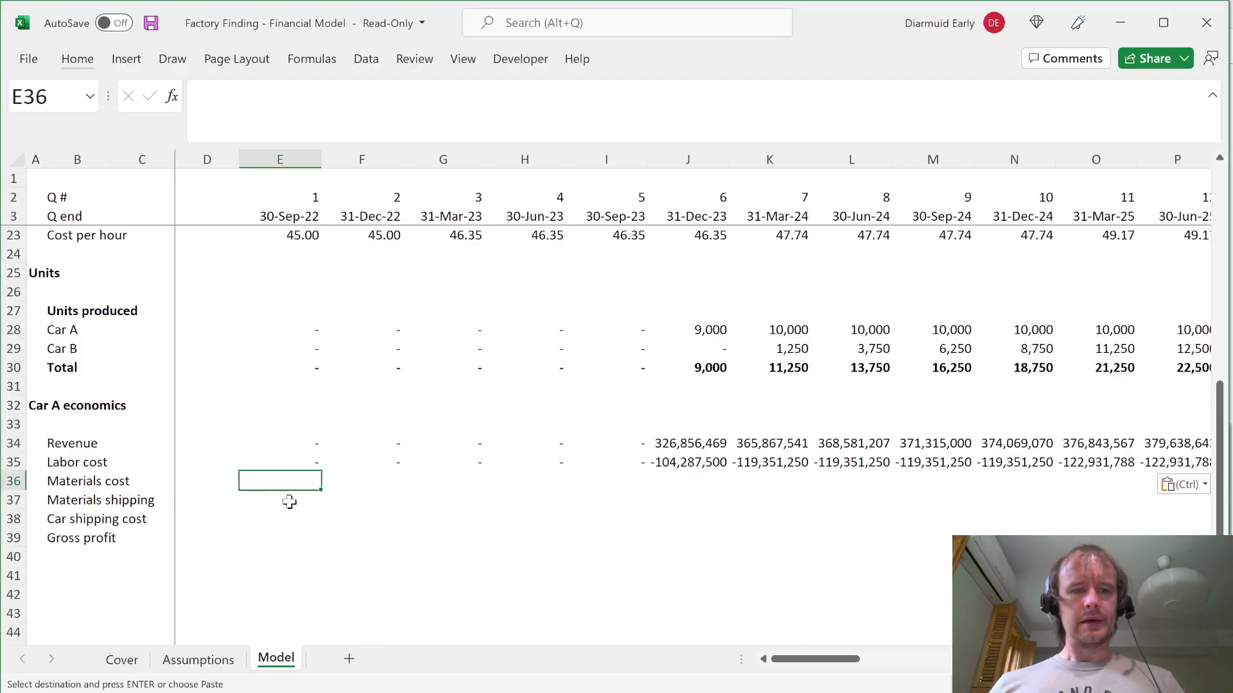
# Step: Enter the Car A materials cost formula =E28*Assumptions!$D$31 in E36
pyautogui.write('=')
pyautogui.press('Escape')
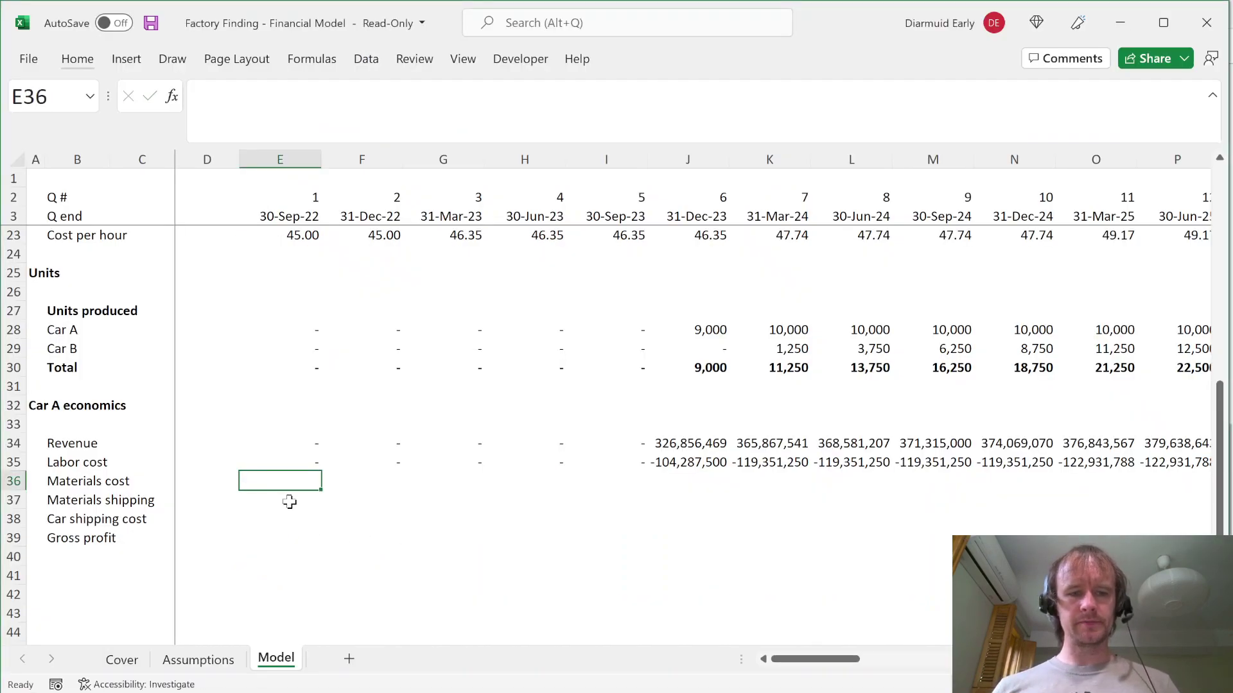
pyautogui.hotkey('ctrl', 'pageup')
pyautogui.press('Up')
pyautogui.press('Up')
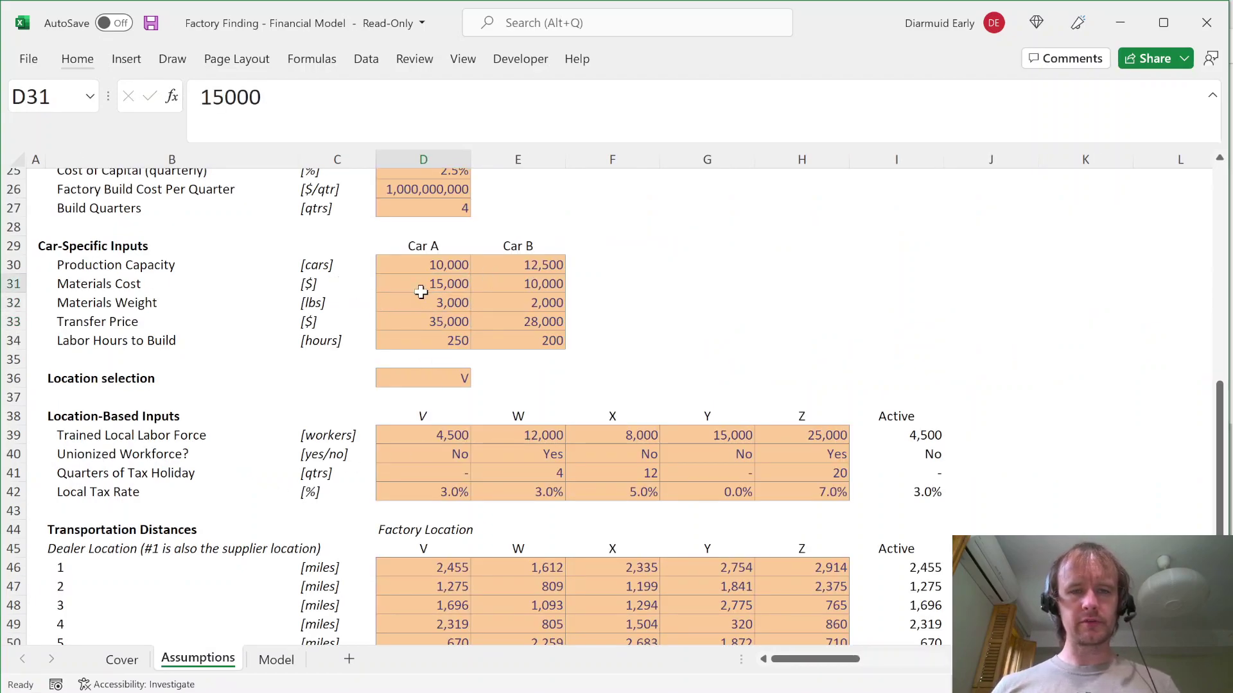
pyautogui.hotkey('ctrl', 'pagedown')
pyautogui.write('=')
pyautogui.press('Up')
pyautogui.press('Up')
pyautogui.press('Up')
pyautogui.press('Up')
pyautogui.press('Up')
pyautogui.press('Up')
pyautogui.press('Up')
pyautogui.press('Up')
pyautogui.write('*')
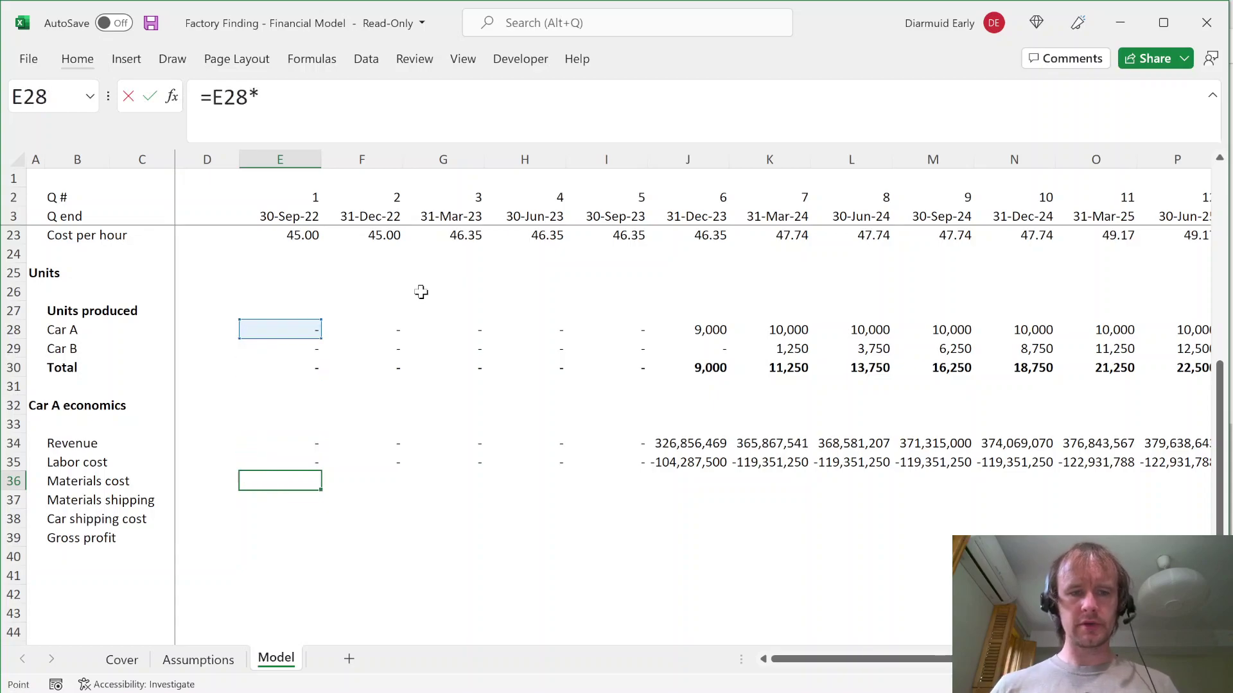
pyautogui.hotkey('ctrl', 'pageup')
pyautogui.click(436, 283)
pyautogui.press('F4')
pyautogui.hotkey('ctrl', 'Return')
# Step: Fill the Car A materials cost formula across the quarterly columns of row 36 and paste the number formatting onto them
pyautogui.hotkey('ctrl', 'shift', 'Right')
pyautogui.hotkey('ctrl', 'r')
pyautogui.hotkey('ctrl', 'c')
pyautogui.hotkey('ctrl', 'alt', 'v')
pyautogui.press('t')
pyautogui.press('Return')
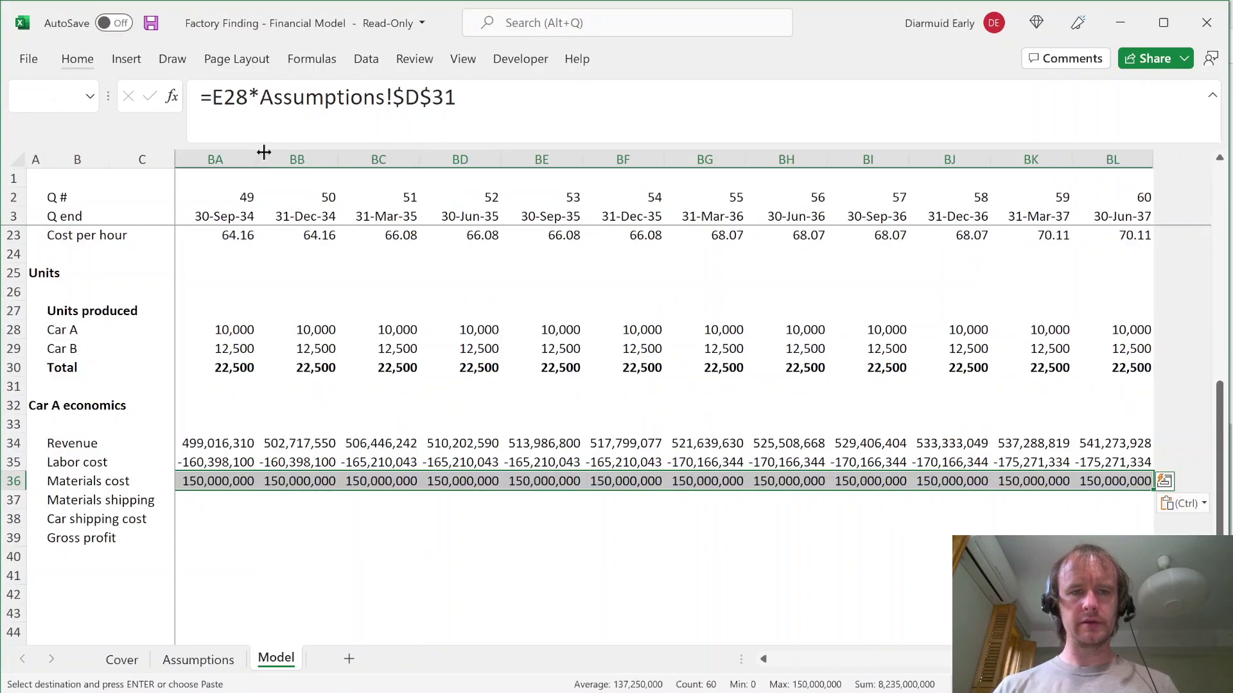
pyautogui.press('Escape')
# Step: Make the materials cost negative by changing the formula to =-E28*Assumptions!$D$31 across all quarterly columns of row 36
pyautogui.click(207, 117)
pyautogui.write('-')
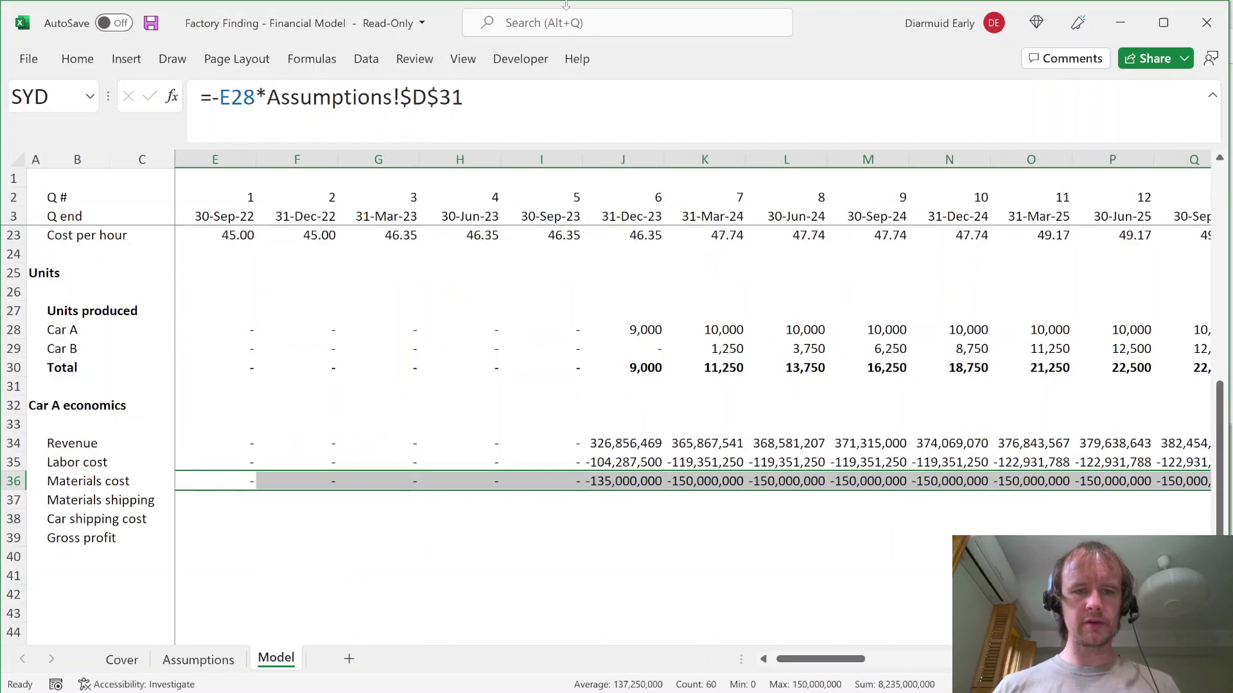
pyautogui.hotkey('ctrl', 'Return')
pyautogui.press('Right')
pyautogui.hotkey('ctrl', 'Right')
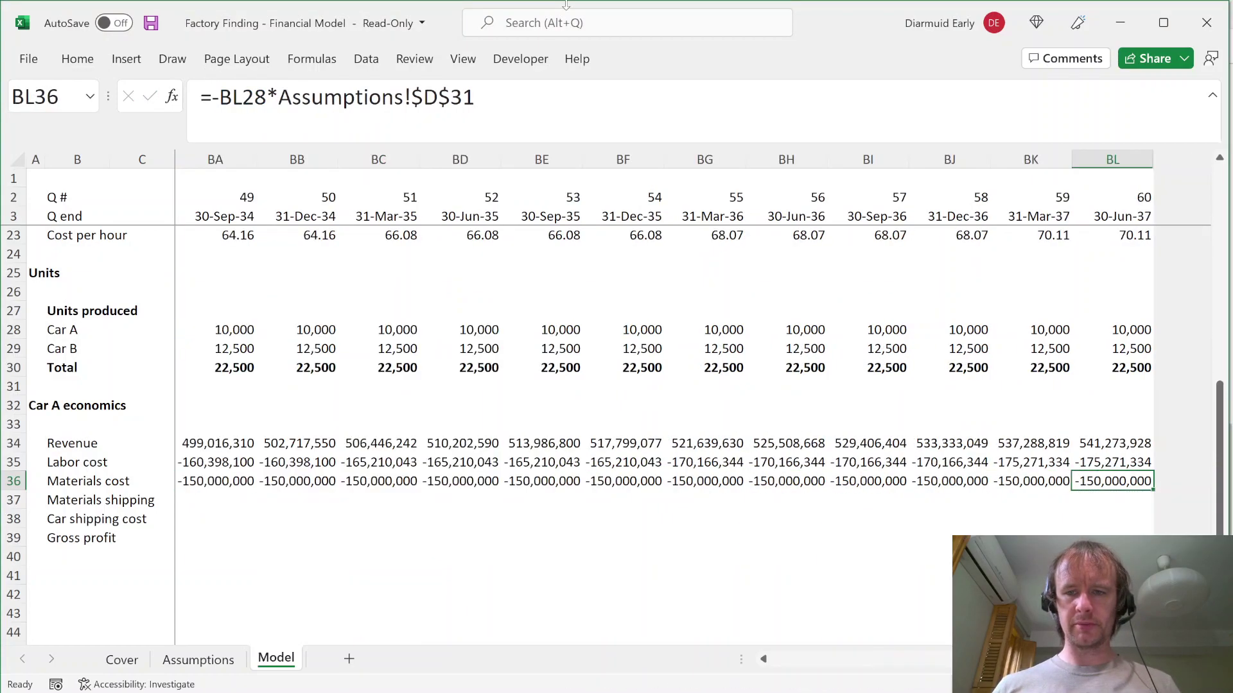
pyautogui.press('Left')
pyautogui.hotkey('ctrl', 'Left')
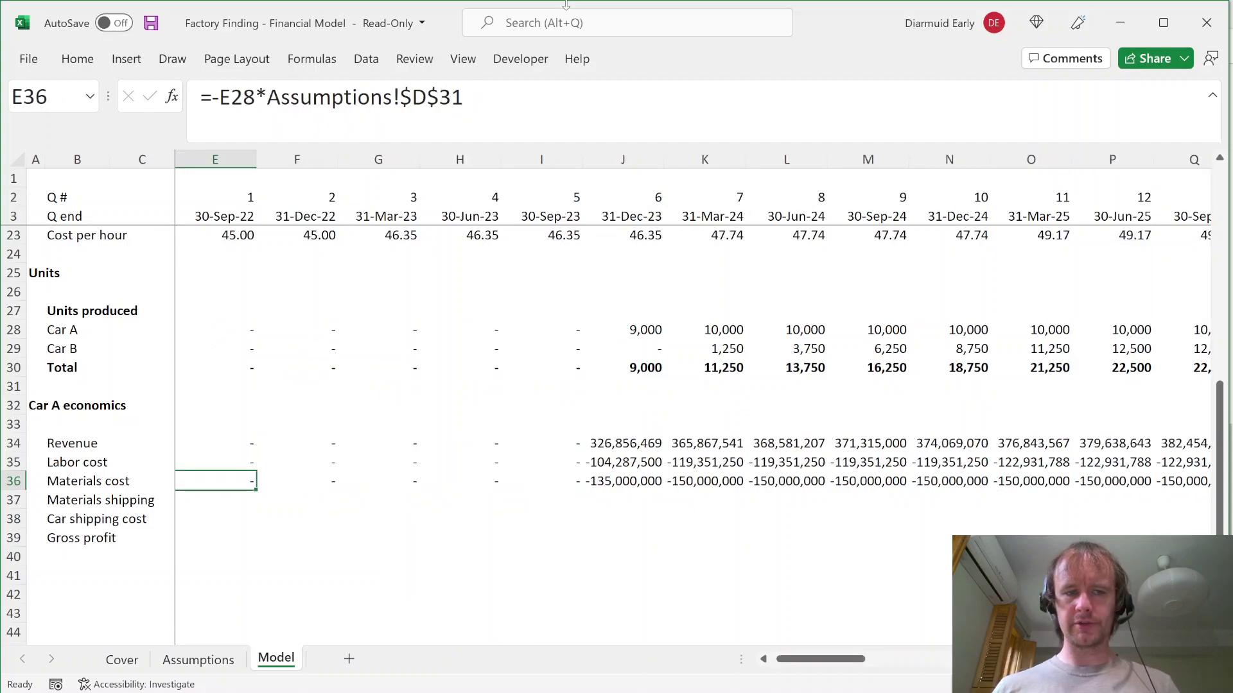
pyautogui.hotkey('shift', 'space')
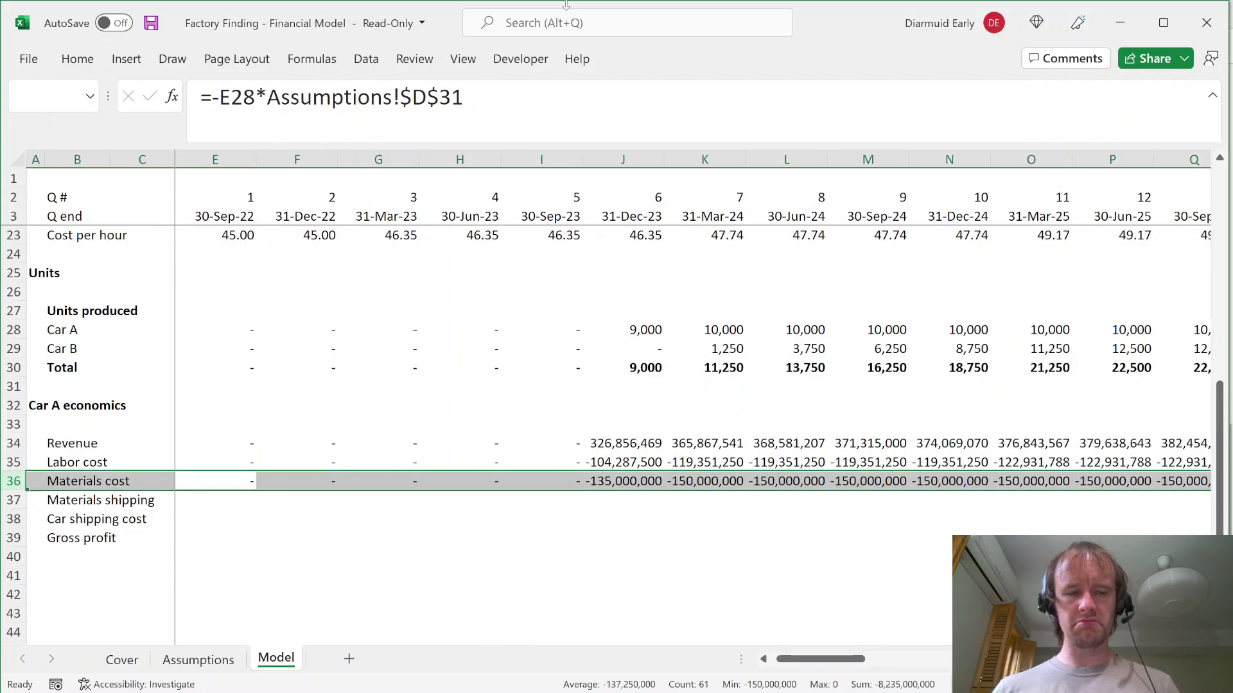
pyautogui.press('Down')
pyautogui.hotkey('shift', 'space')
pyautogui.press('Down')
pyautogui.press('Up')
pyautogui.press('Up')
pyautogui.press('Right')
pyautogui.press('Right')
pyautogui.press('Left')
pyautogui.press('Left')
# Step: Widen column E slightly and paste its column width onto all quarterly columns
pyautogui.hotkey('alt', 'h')
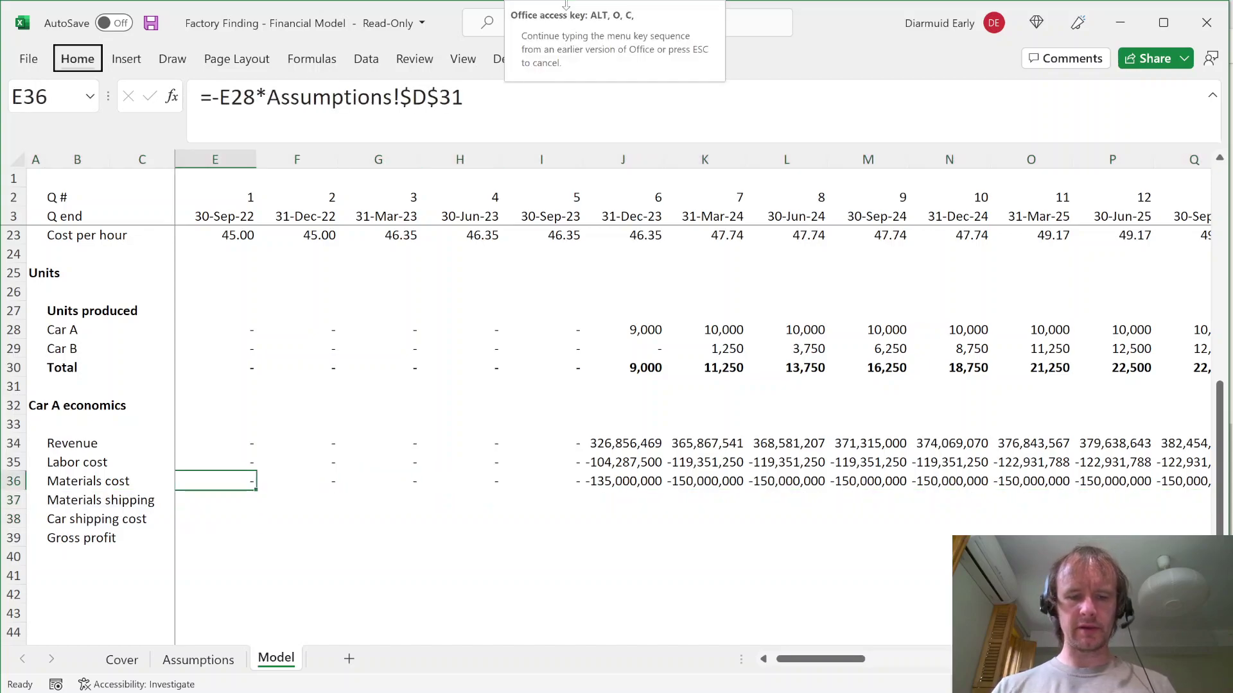
pyautogui.press('o')
pyautogui.press('w')
pyautogui.press('Escape')
pyautogui.hotkey('ctrl', 'c')
pyautogui.hotkey('ctrl', 'shift', 'Right')
pyautogui.hotkey('ctrl', 'alt', 'v')
pyautogui.press('Return')
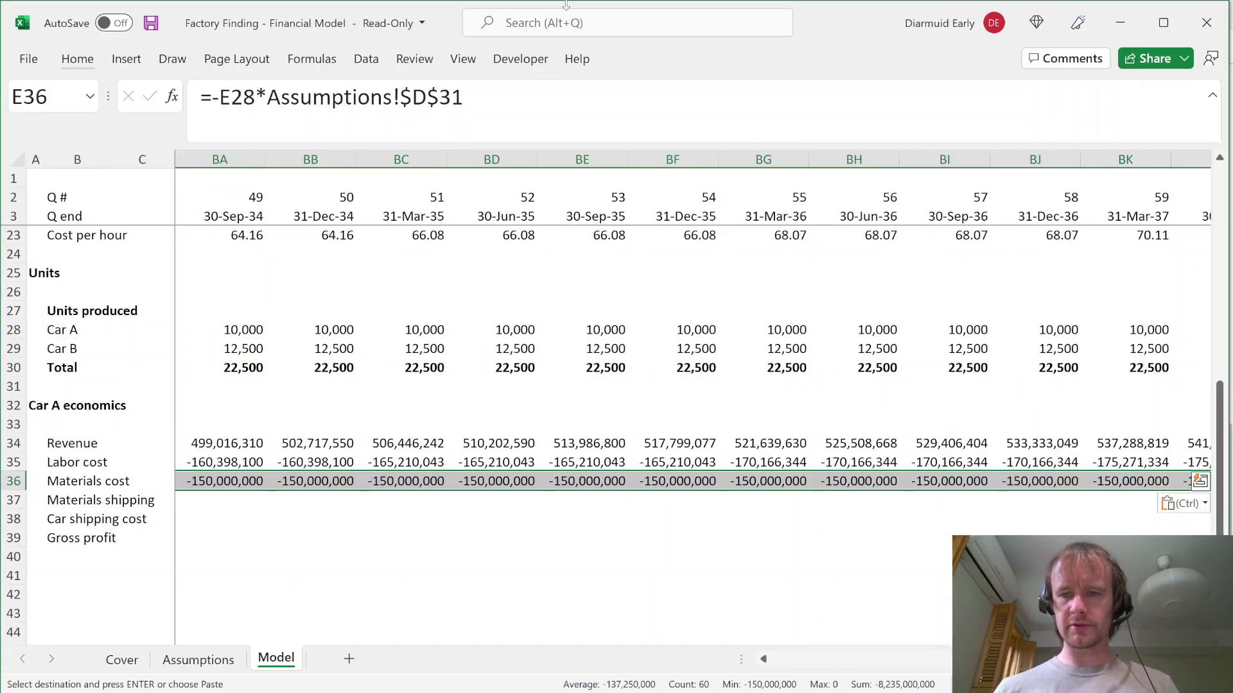
pyautogui.press('Left')
pyautogui.press('Right')
pyautogui.press('Down')
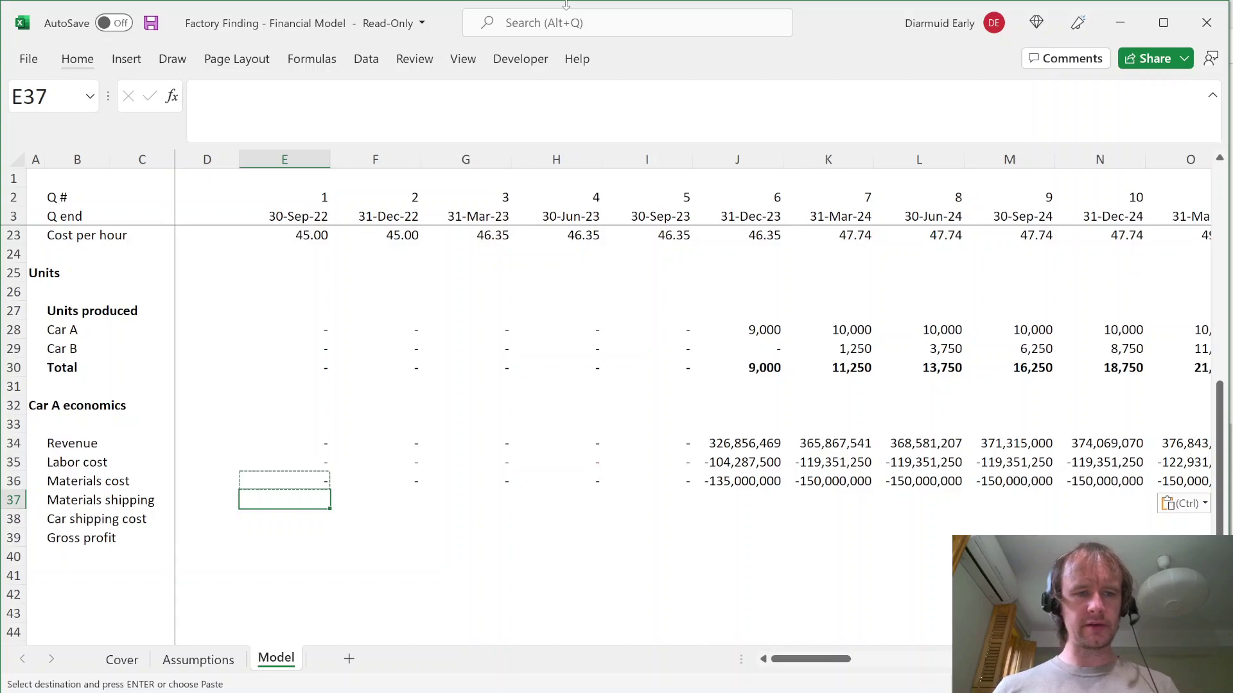
# Step: Examine the Car A materials weight and the active distance for dealer location 1 on the Assumptions sheet
pyautogui.hotkey('ctrl', 'pageup')
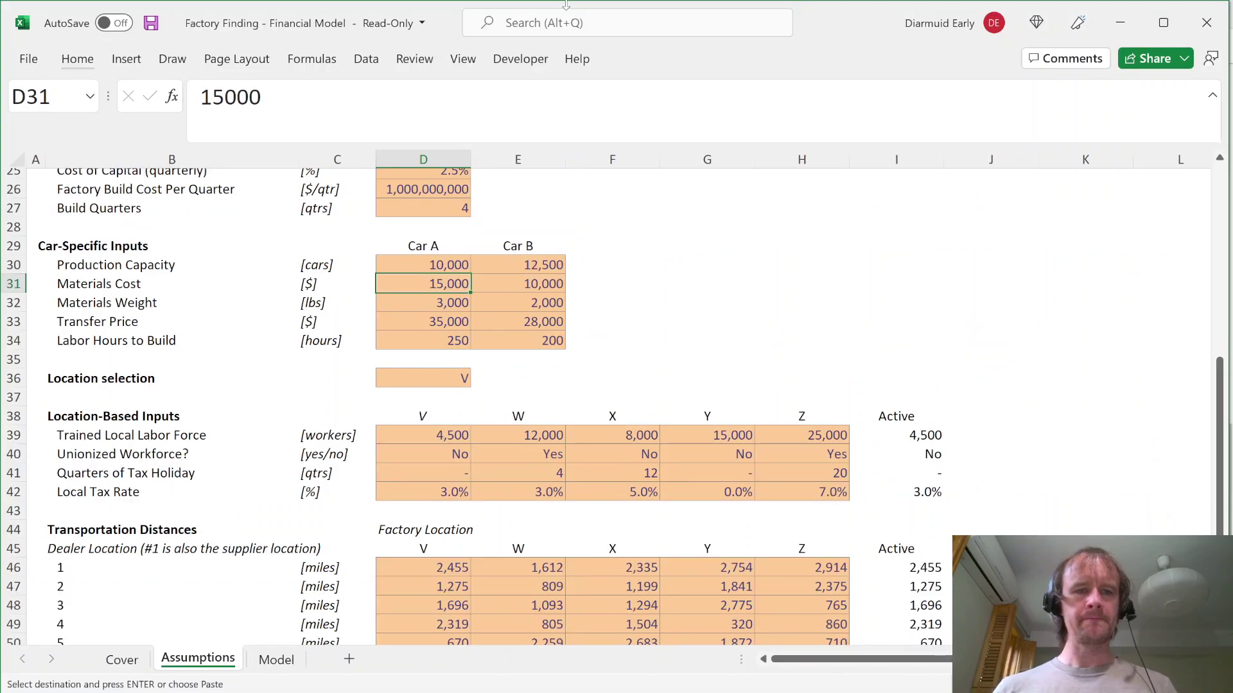
pyautogui.press('Down')
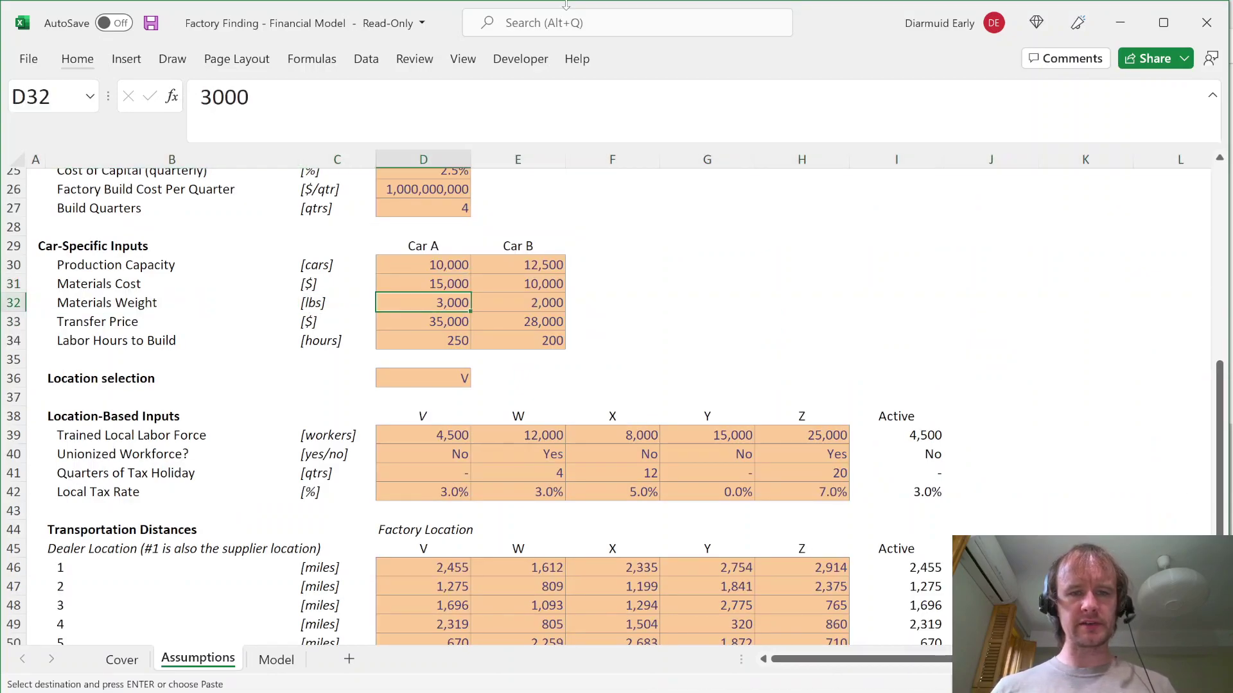
pyautogui.hotkey('ctrl', 'shift', 'Home')
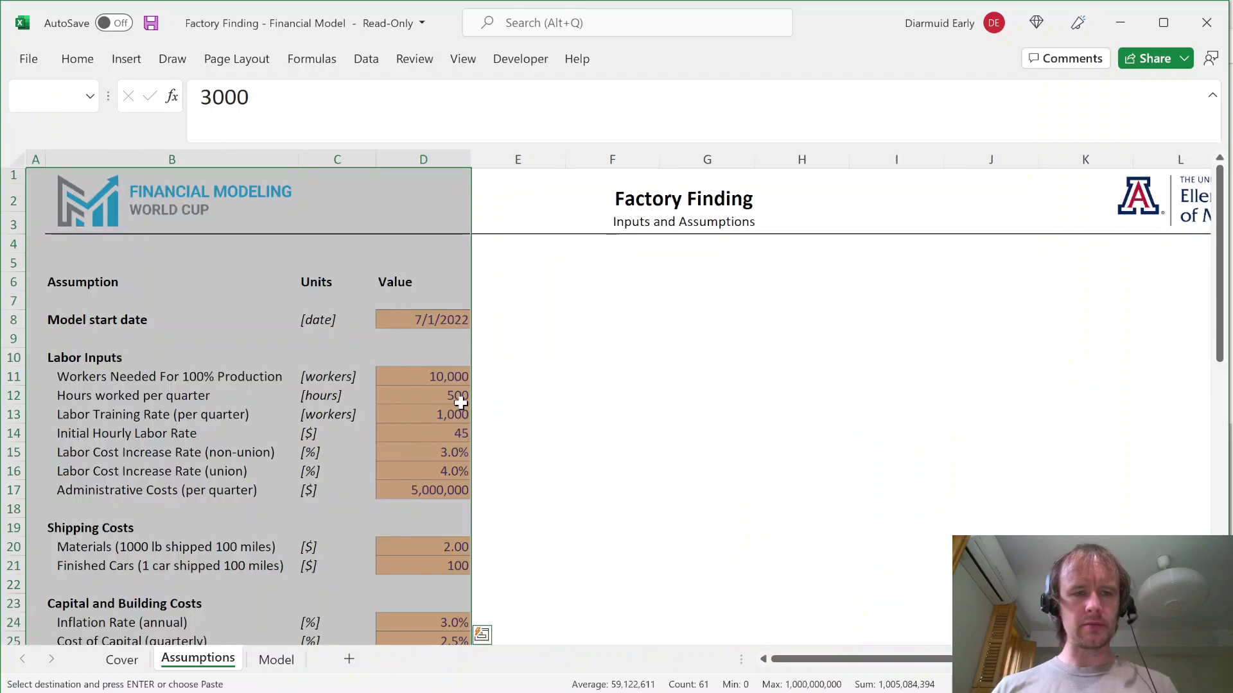
pyautogui.scroll(-6, 481, 516)
pyautogui.scroll(-1, 480, 516)
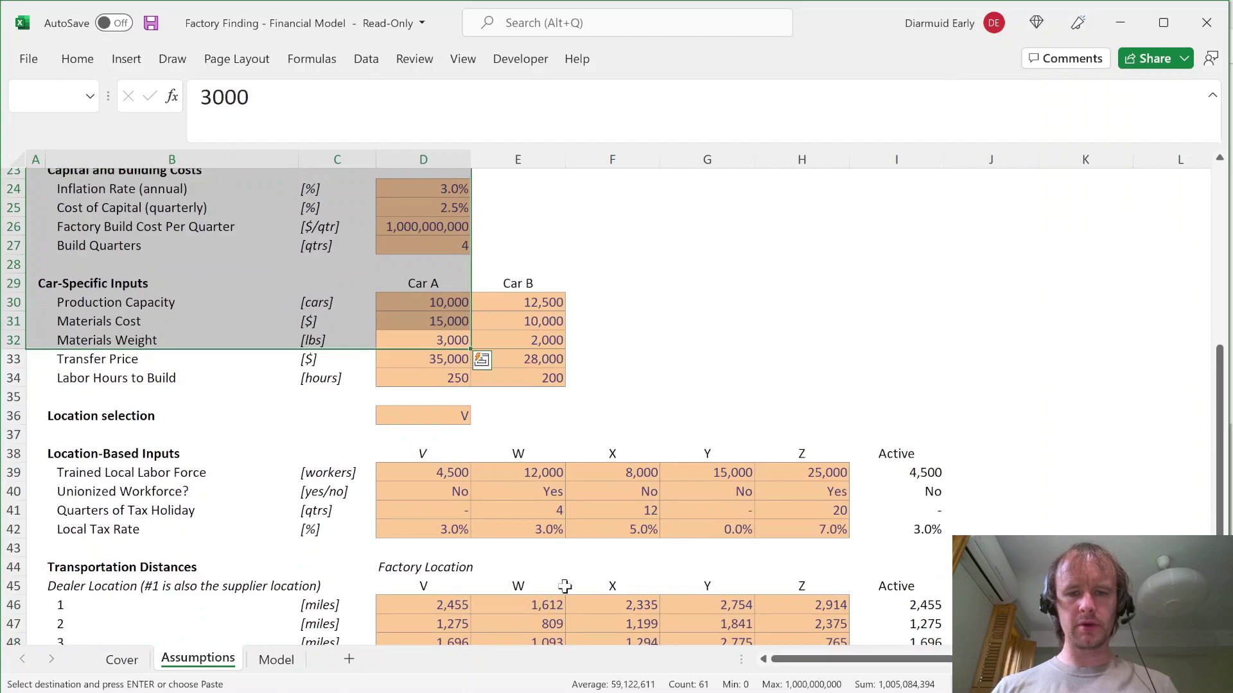
pyautogui.click(421, 607)
pyautogui.hotkey('ctrl', 'Right')
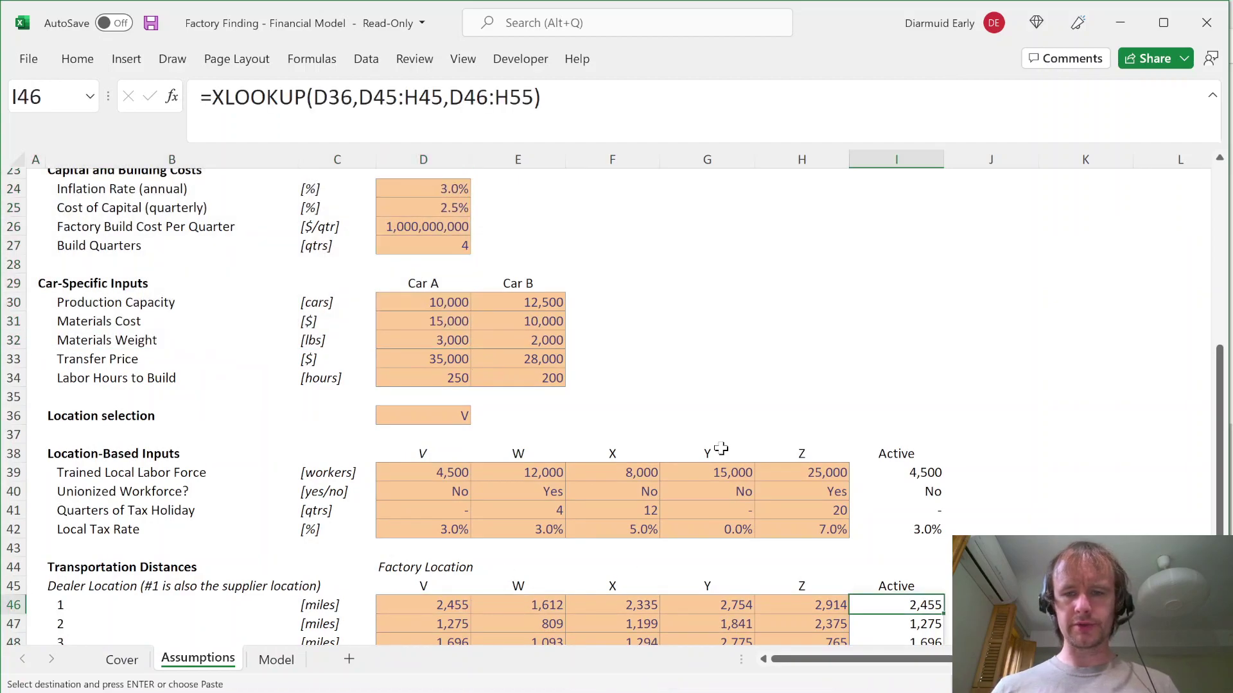
# Step: Switch to the Case Materials PDF, search for "shipp" and read the Shipping Costs section on mileage rounding
pyautogui.hotkey('alt', 'Tab')
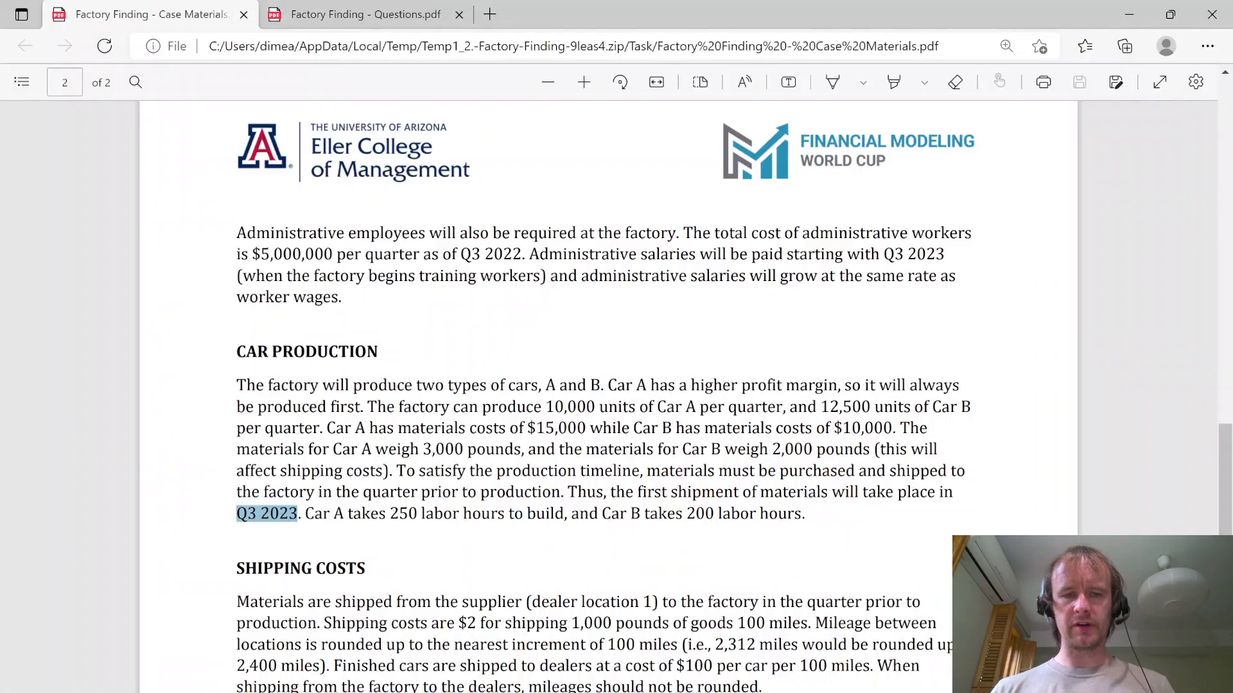
pyautogui.hotkey('ctrl', 'f')
pyautogui.write('shipp')
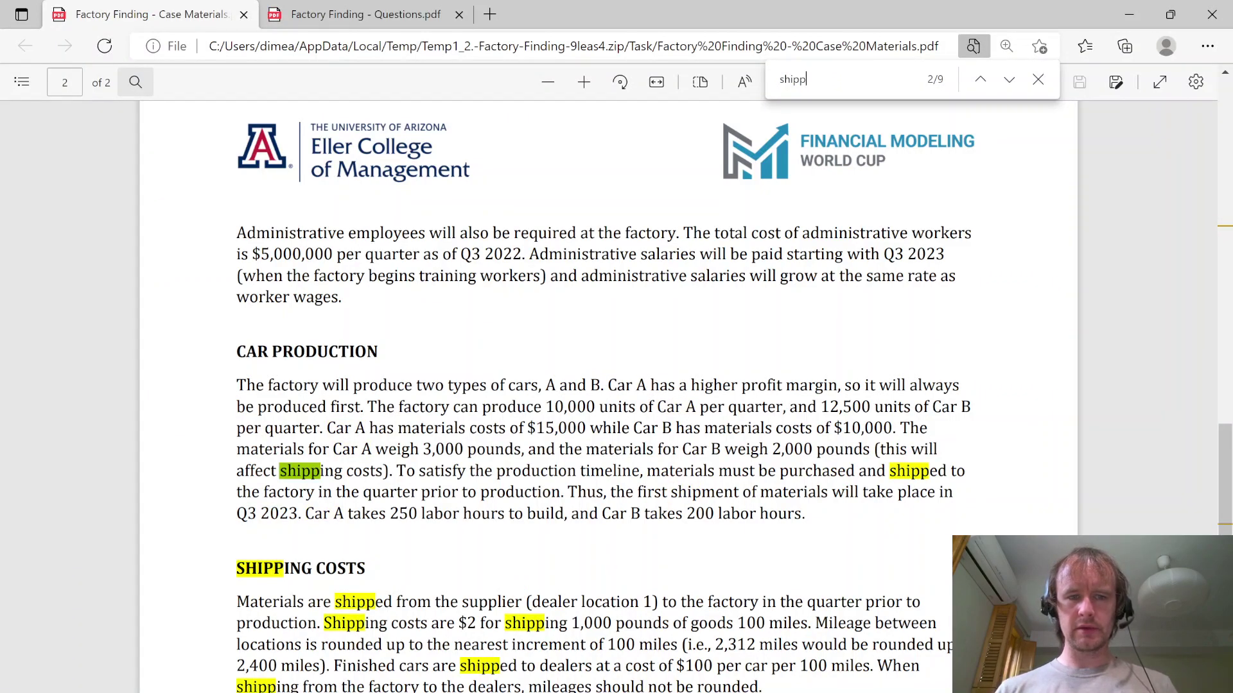
pyautogui.press('Return')
pyautogui.press('Return')
pyautogui.press('Escape')
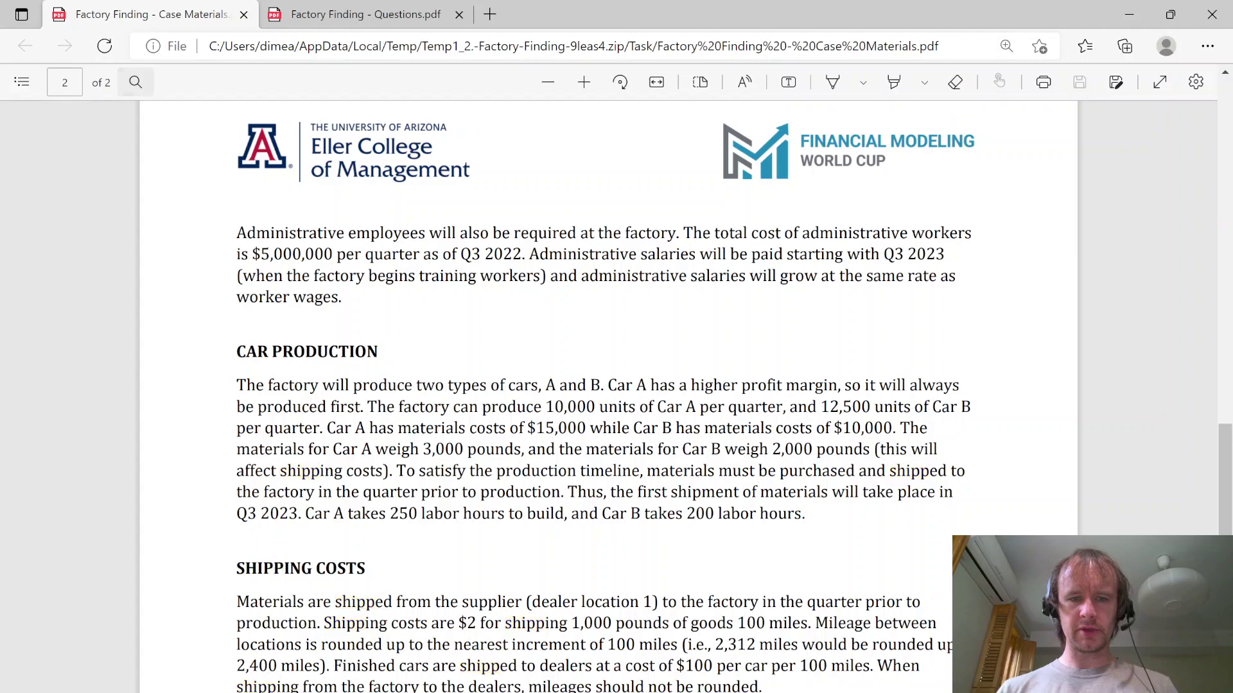
pyautogui.scroll(-4, 603, 385)
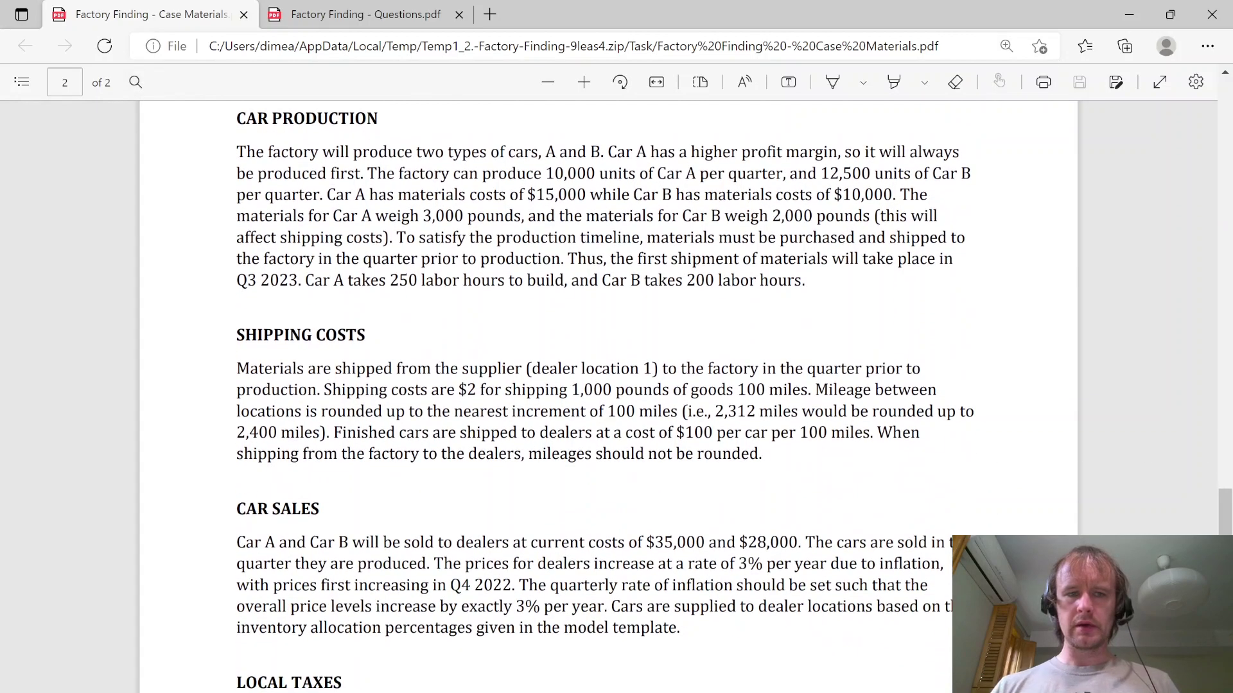
pyautogui.moveTo(814, 390); pyautogui.dragTo(690, 411)
pyautogui.click(562, 403)
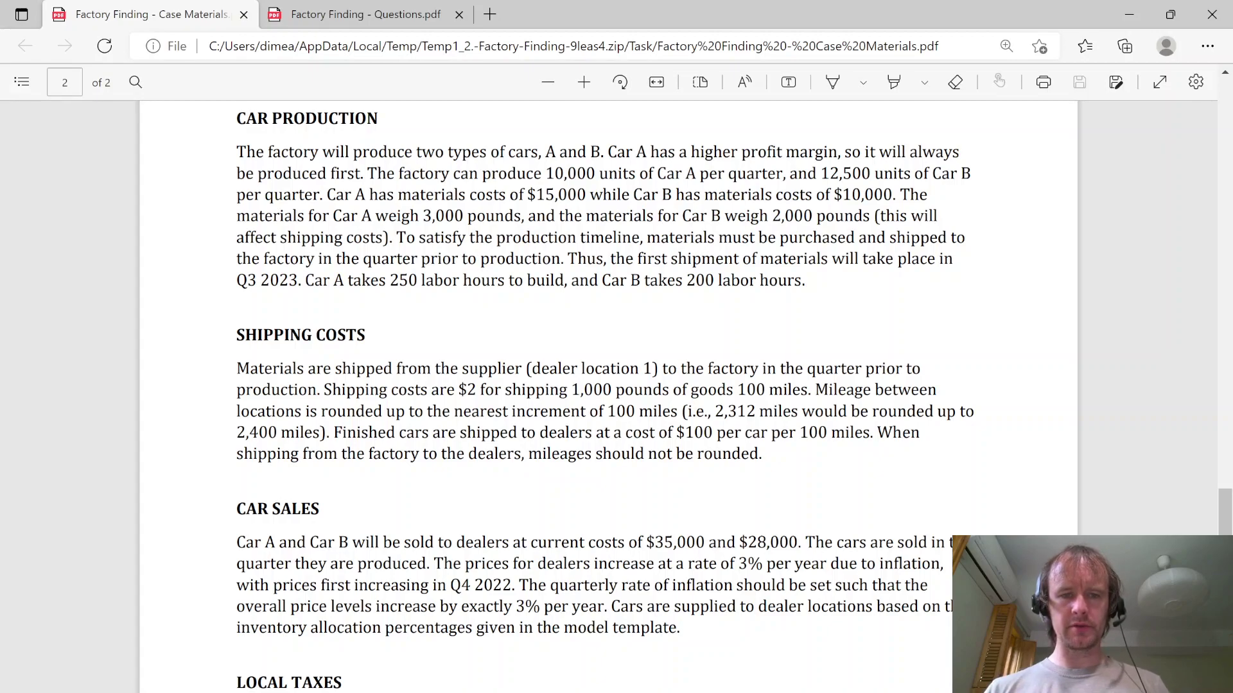
# Step: Return to the Excel workbook and review the active distances and the materials shipping rate on the Assumptions sheet
pyautogui.hotkey('alt', 'Tab')
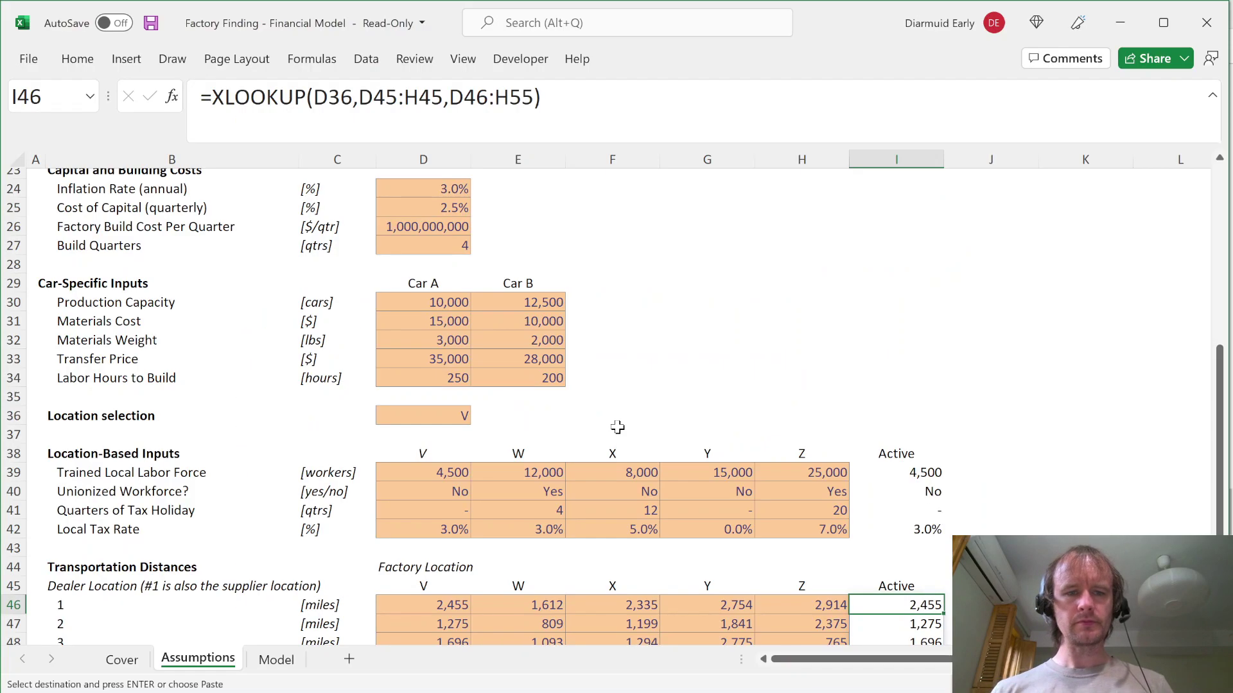
pyautogui.press('Down')
pyautogui.press('Down')
pyautogui.press('Down')
pyautogui.press('Down')
pyautogui.press('Down')
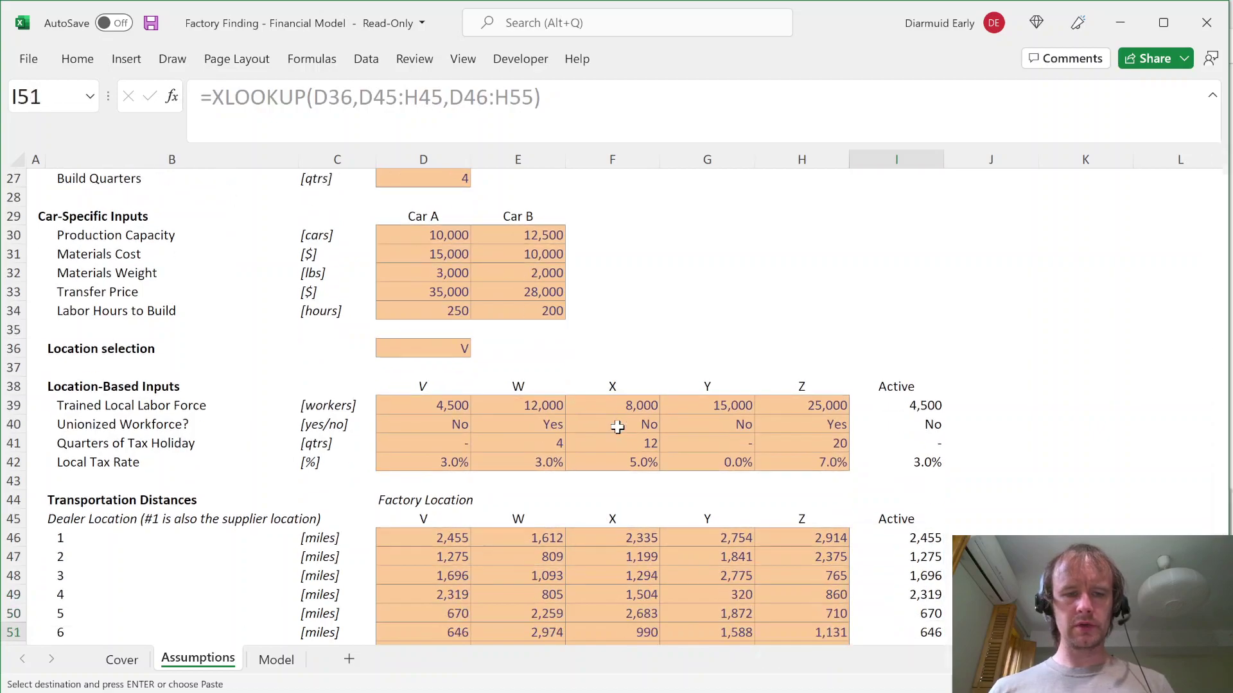
pyautogui.hotkey('ctrl', 'pagedown')
pyautogui.press('Left')
pyautogui.press('Left')
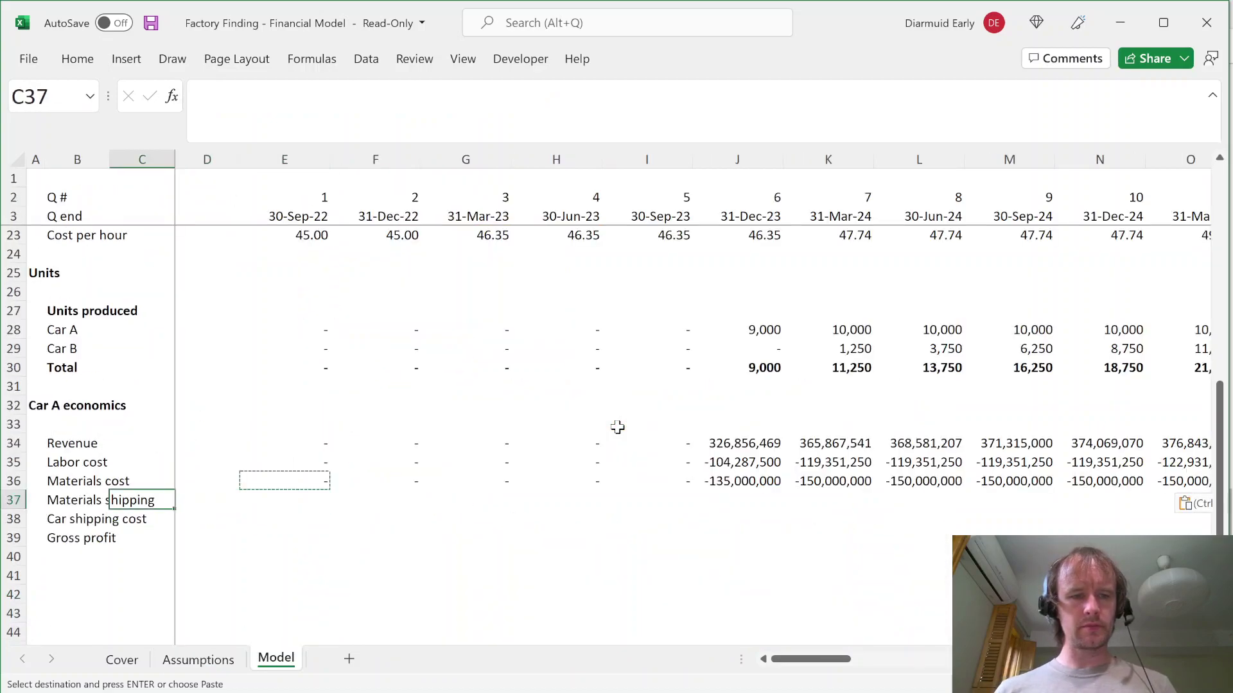
pyautogui.press('Right')
pyautogui.press('Right')
pyautogui.hotkey('ctrl', 'pageup')
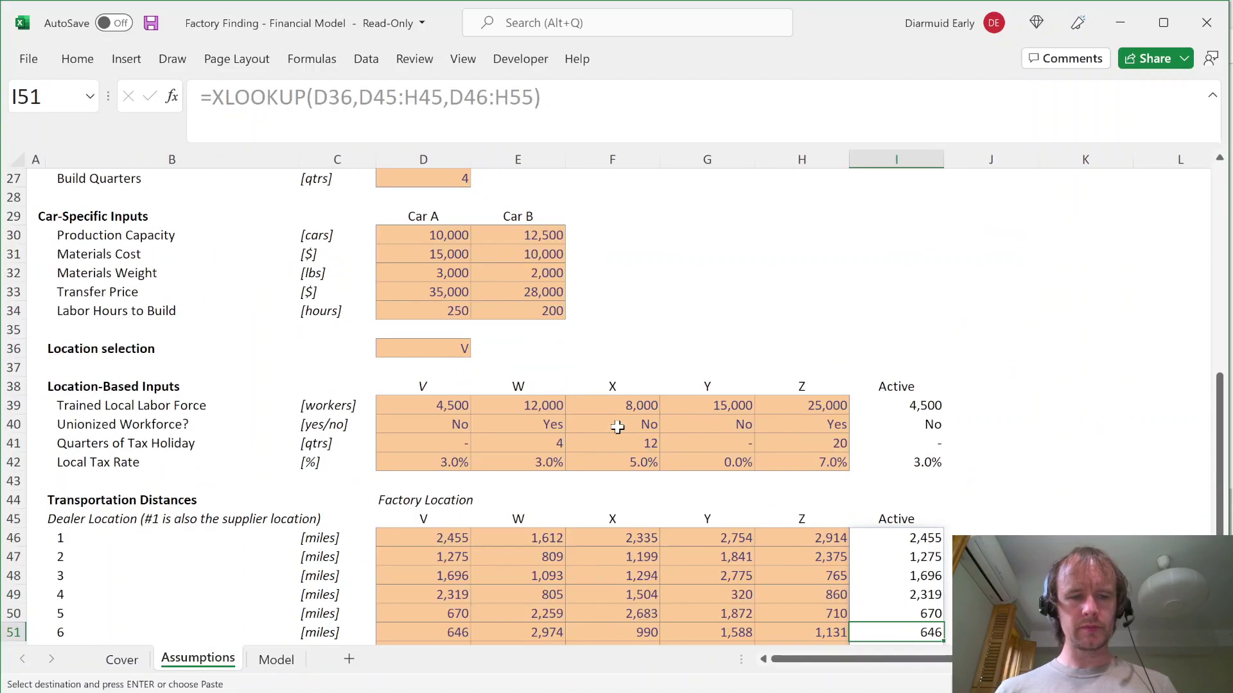
pyautogui.scroll(8, 283, 314)
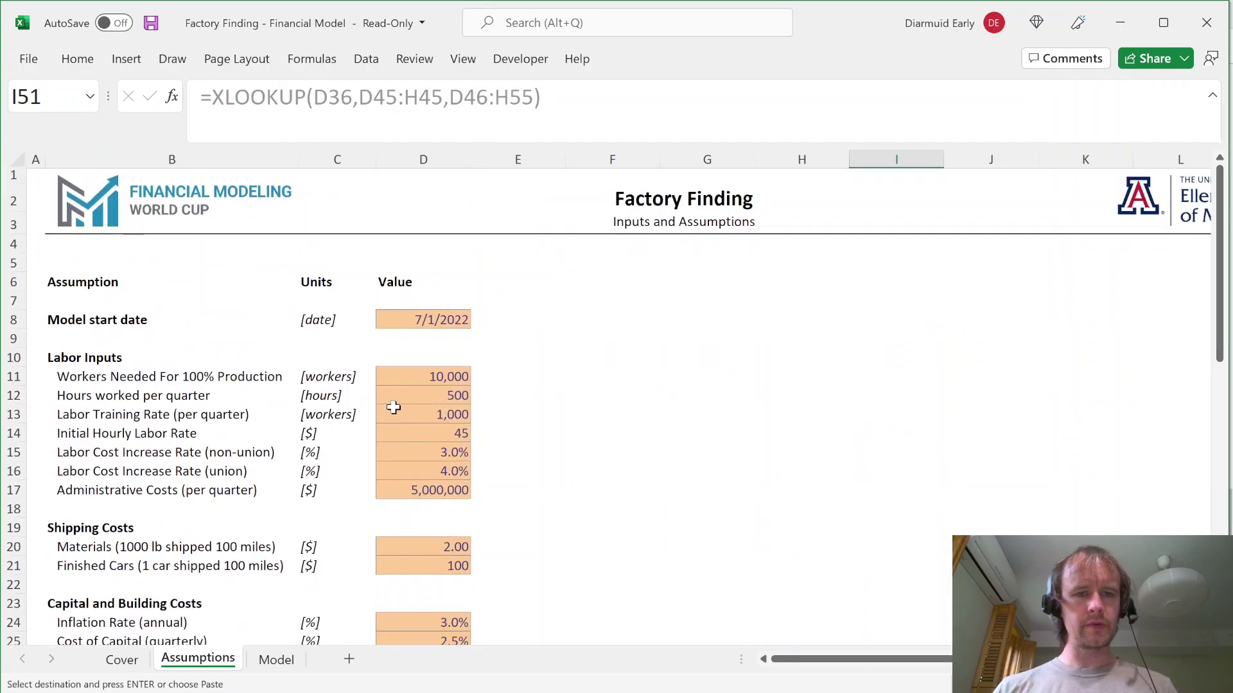
pyautogui.click(421, 546)
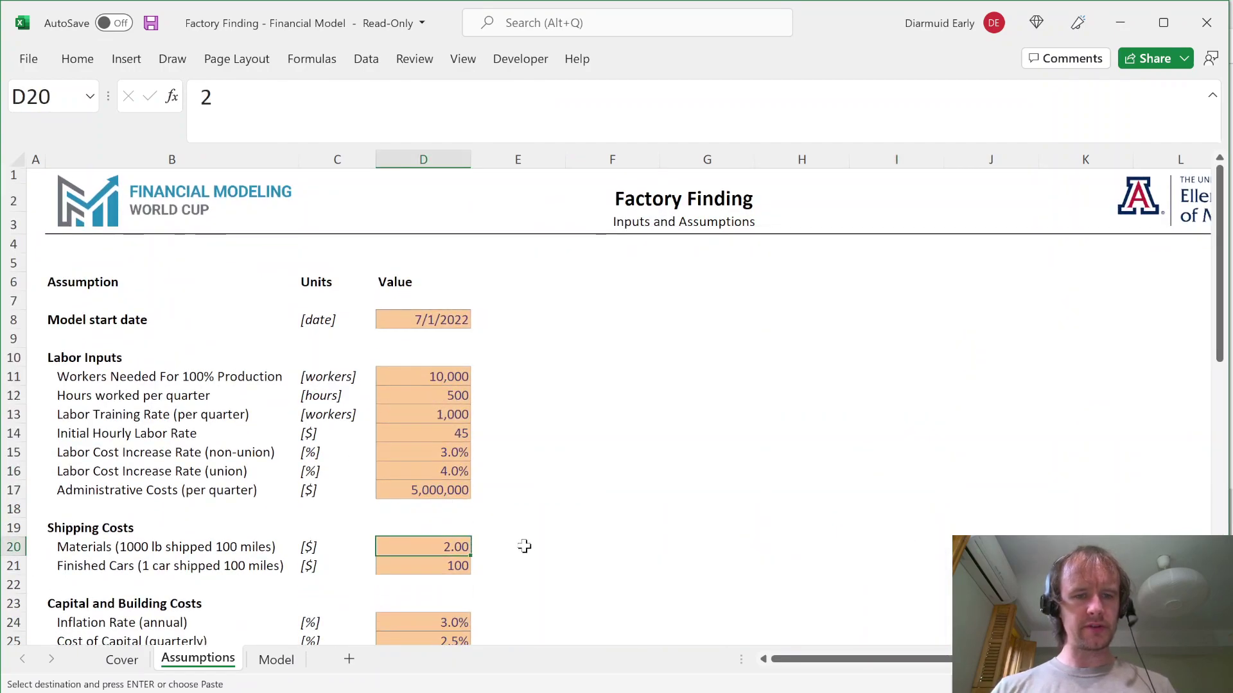
pyautogui.scroll(-3, 533, 547)
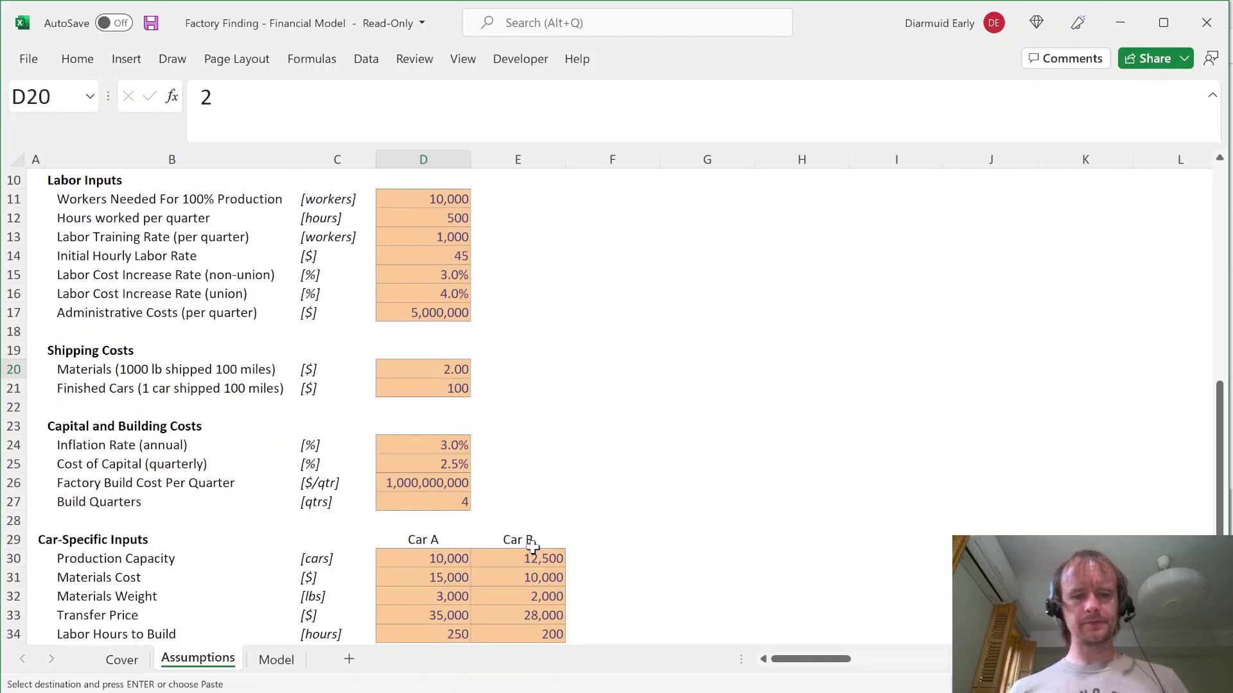
pyautogui.hotkey('ctrl', 'pagedown')
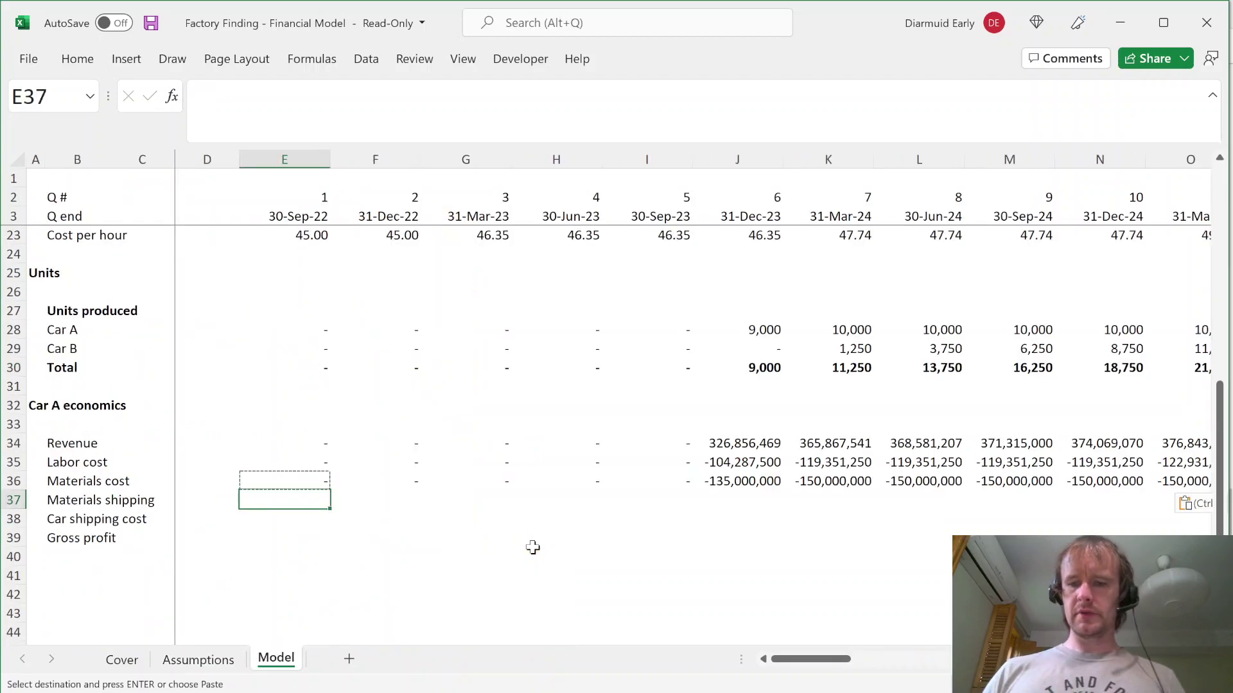
# Step: Start a LET formula in E37 for materials shipping, defining DistToShip as the absolute reference Assumptions!$I$46, the active distance for location 1
pyautogui.write('=')
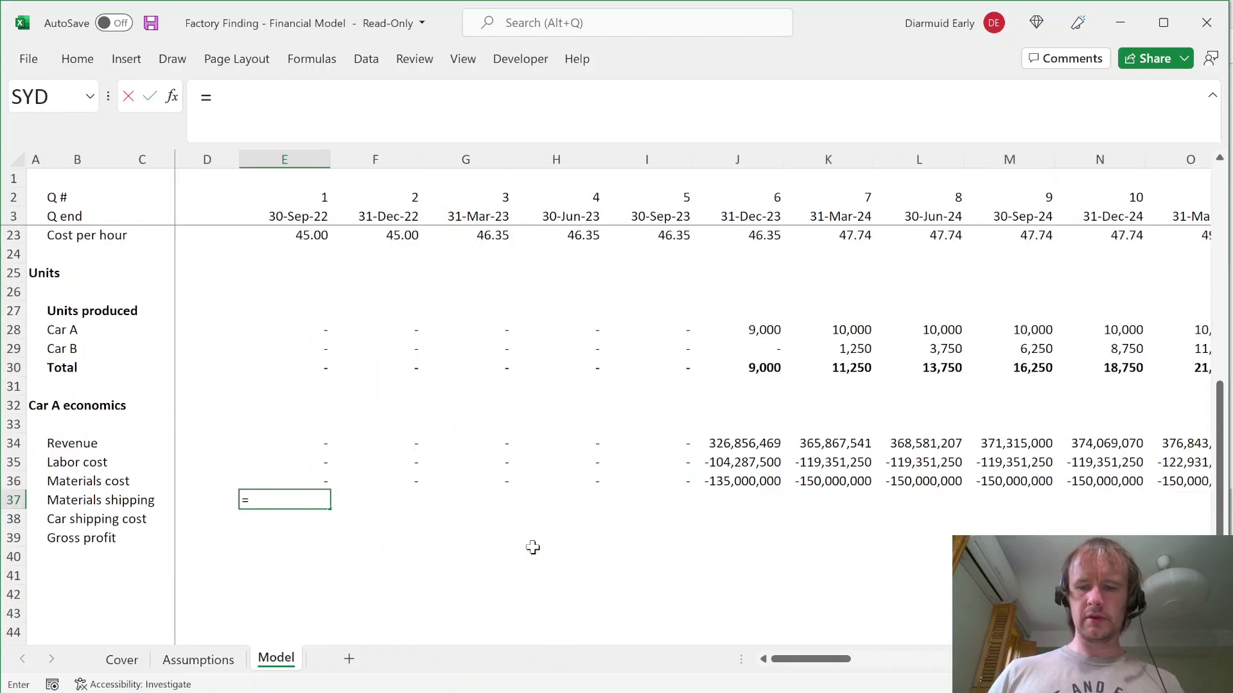
pyautogui.write('let')
pyautogui.press('Tab')
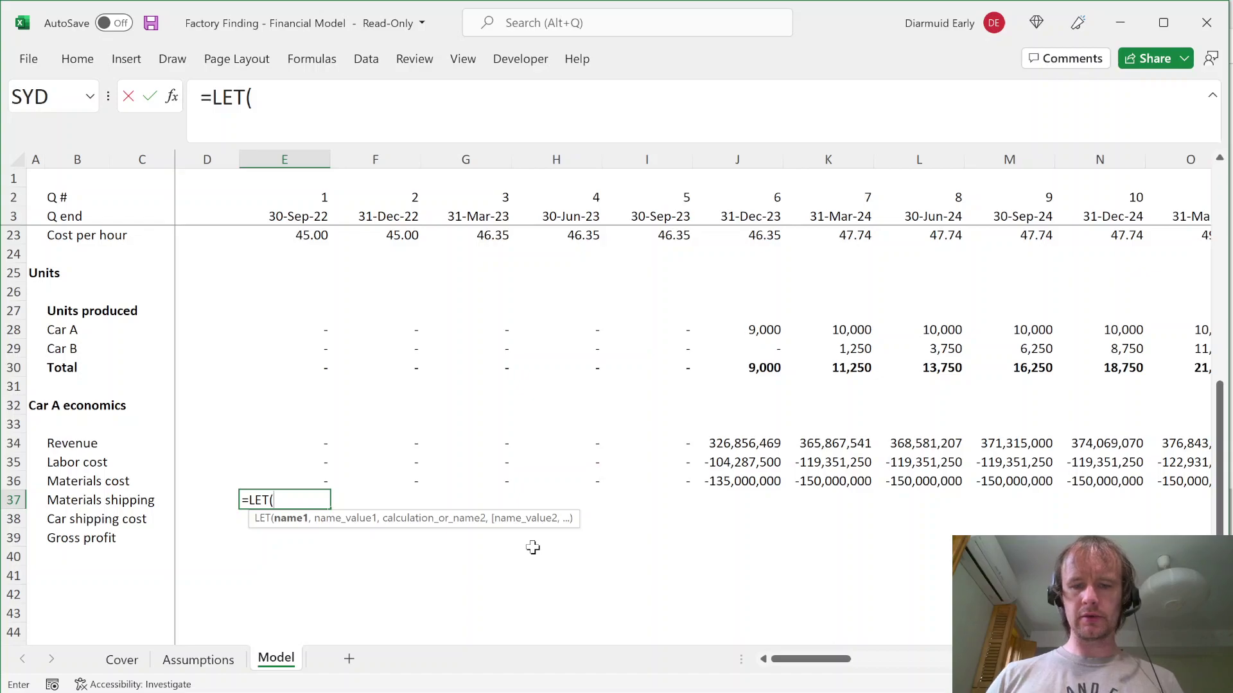
pyautogui.write('Dist')
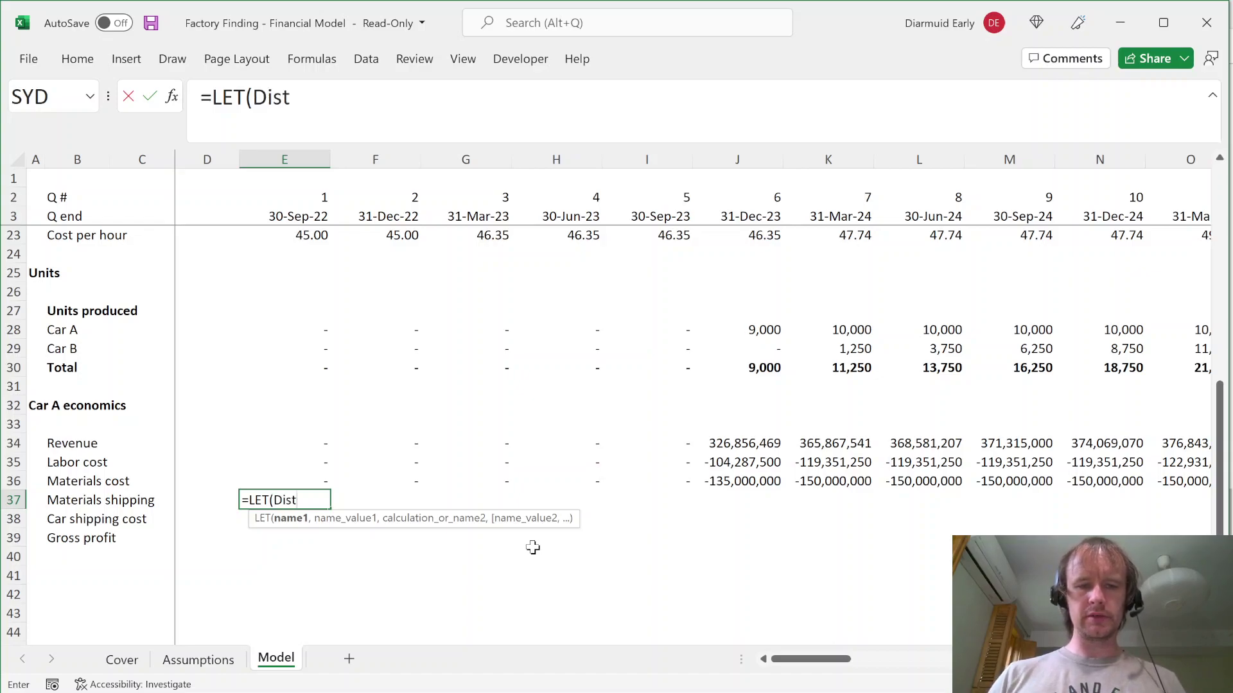
pyautogui.write('ToShip,')
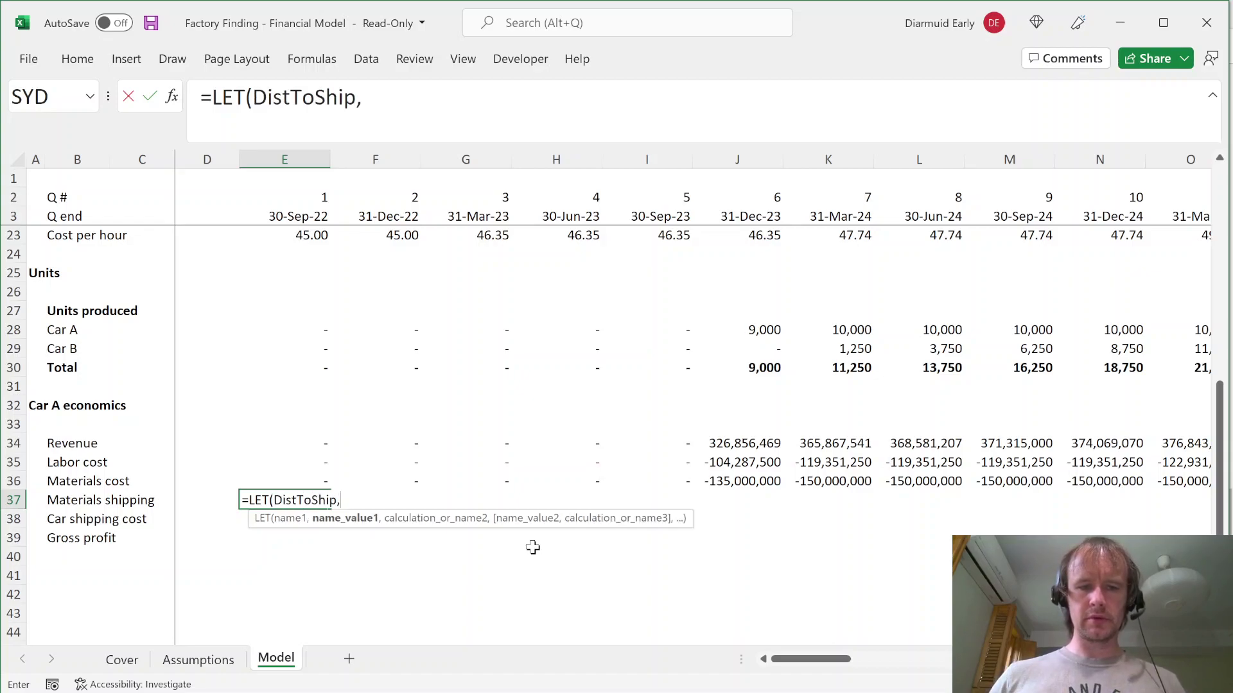
pyautogui.hotkey('ctrl', 'pageup')
pyautogui.scroll(-5, 743, 445)
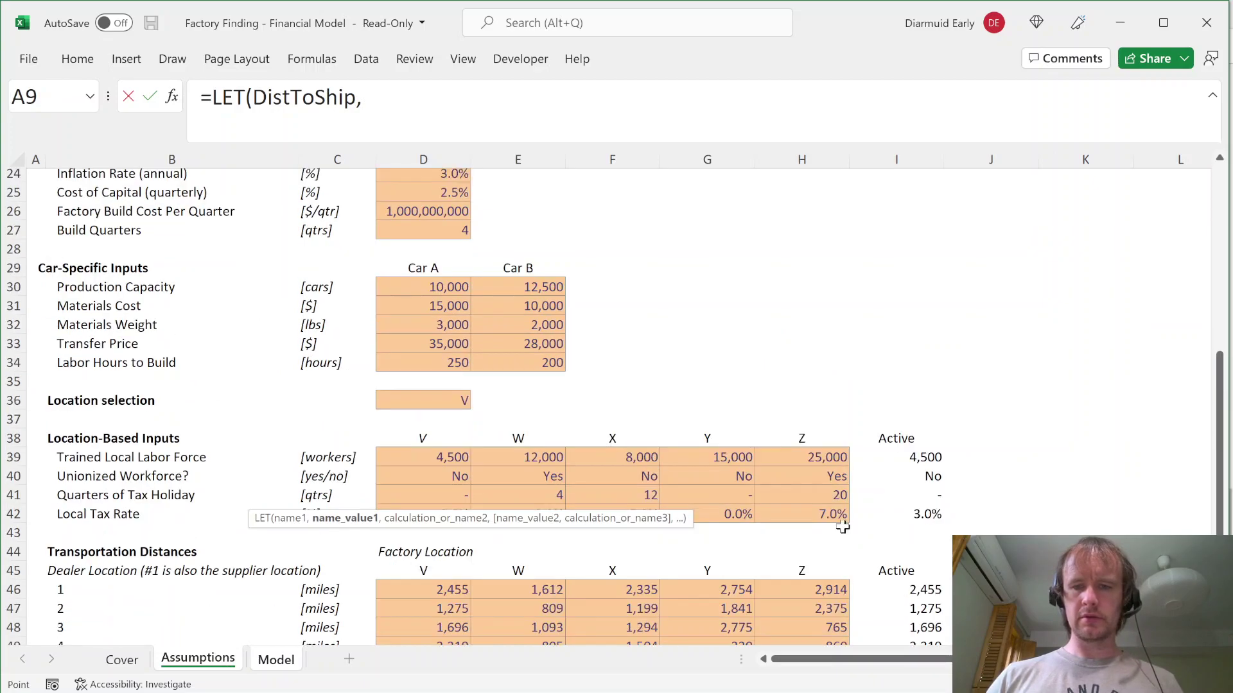
pyautogui.click(887, 597)
pyautogui.press('F4')
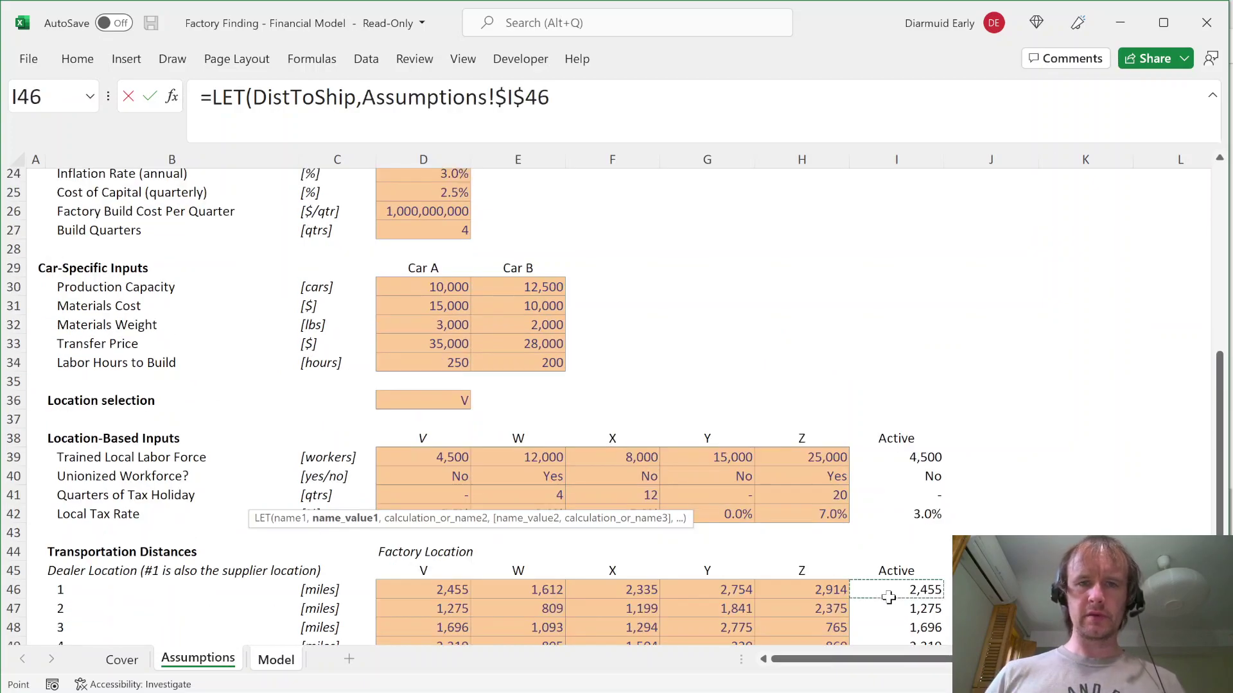
# Step: Add the LET variable RoundDist as ROUNDUP(DistToShip/100,0)*100
pyautogui.write(',RoundDist,round')
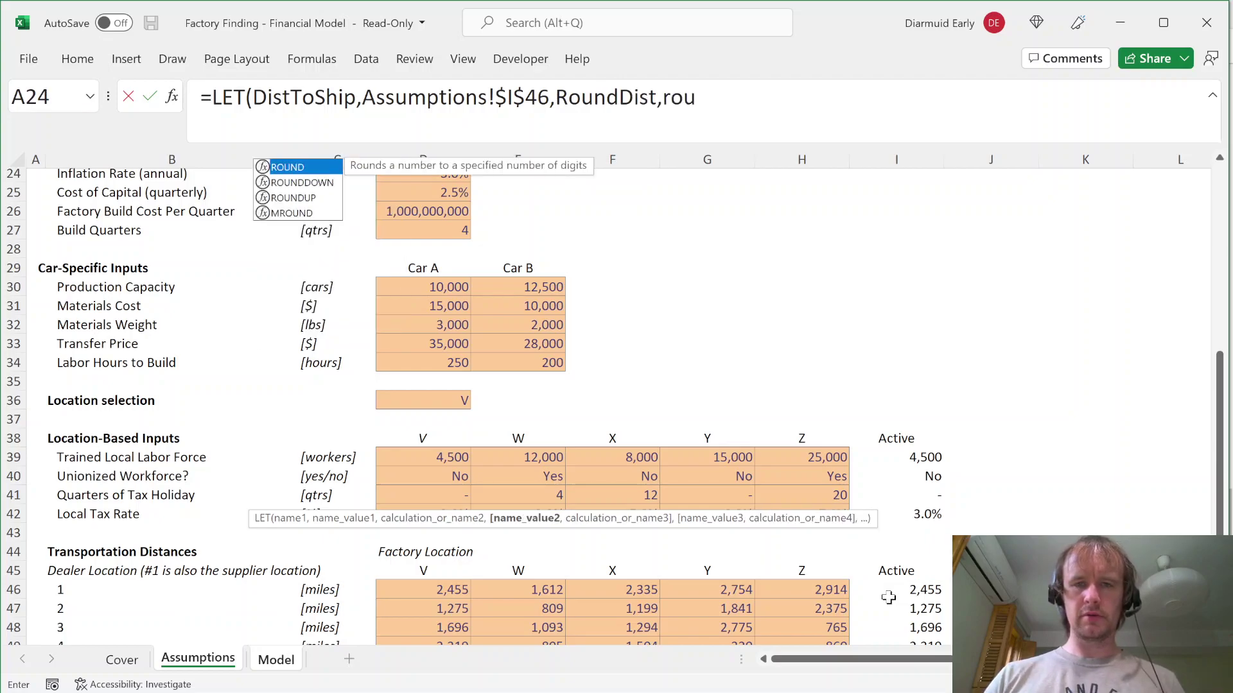
pyautogui.press('BackSpace')
pyautogui.press('BackSpace')
pyautogui.press('BackSpace')
pyautogui.press('BackSpace')
pyautogui.press('BackSpace')
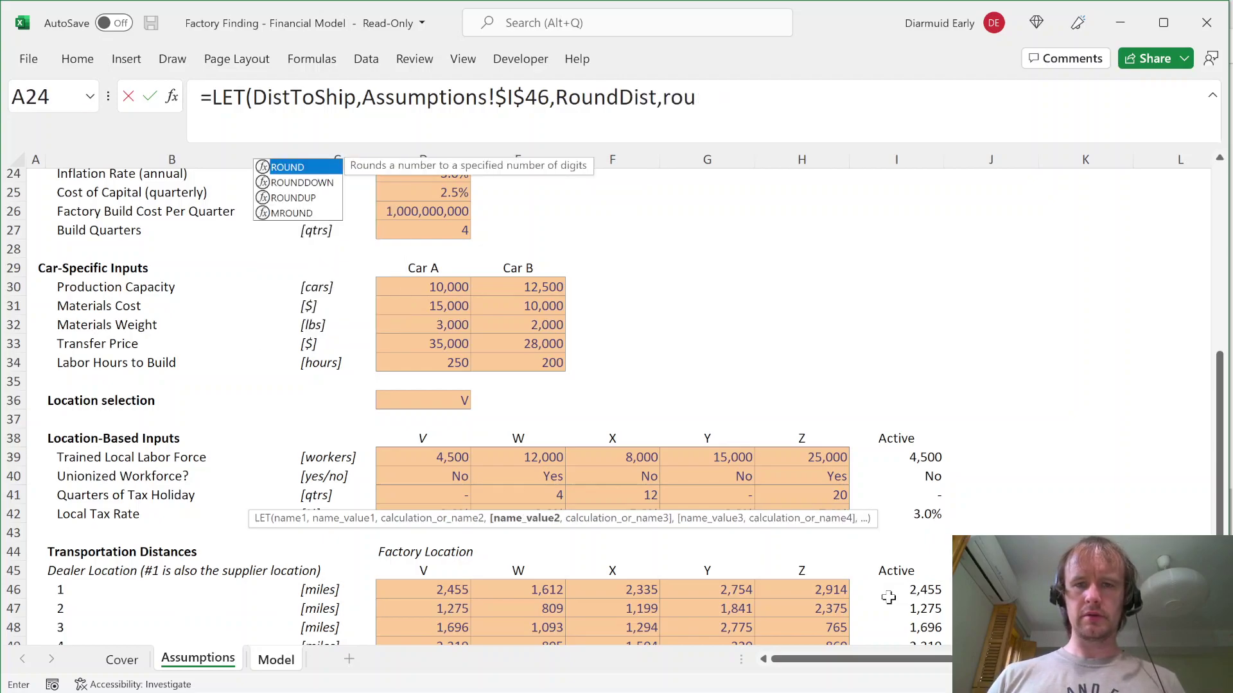
pyautogui.write('mr')
pyautogui.press('BackSpace')
pyautogui.press('BackSpace')
pyautogui.write('round')
pyautogui.press('Down')
pyautogui.press('Down')
pyautogui.press('Tab')
pyautogui.write('dist')
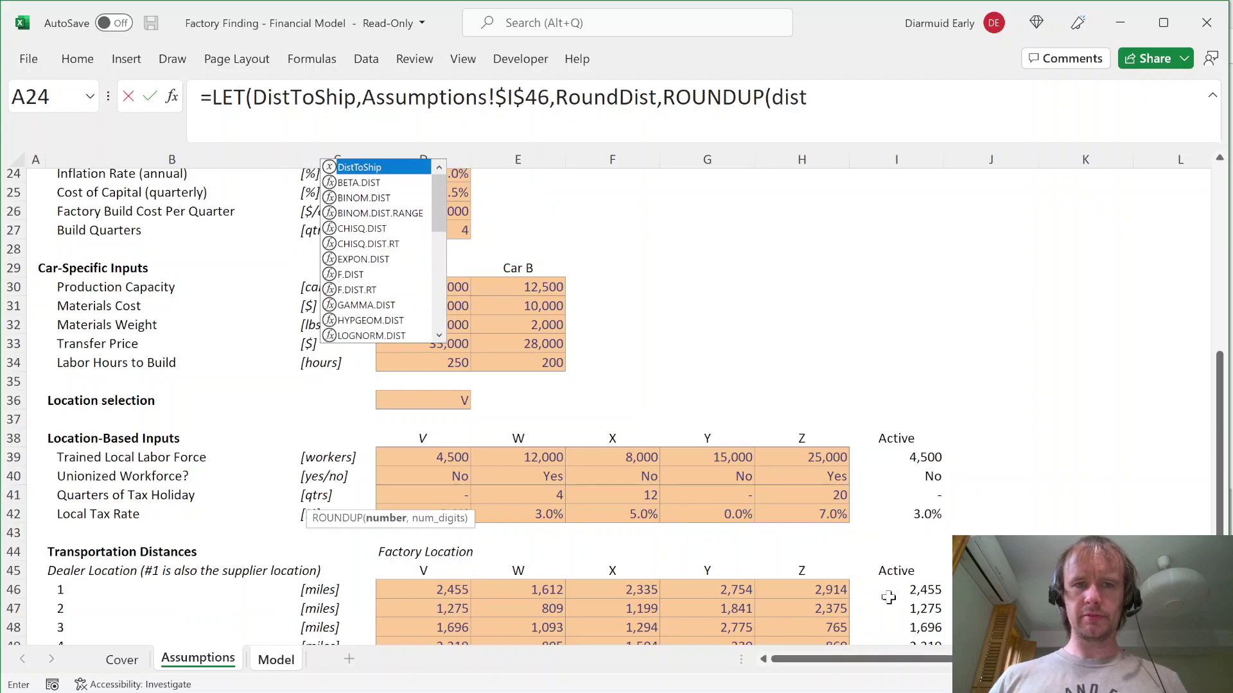
pyautogui.press('Tab')
pyautogui.write('/100,')
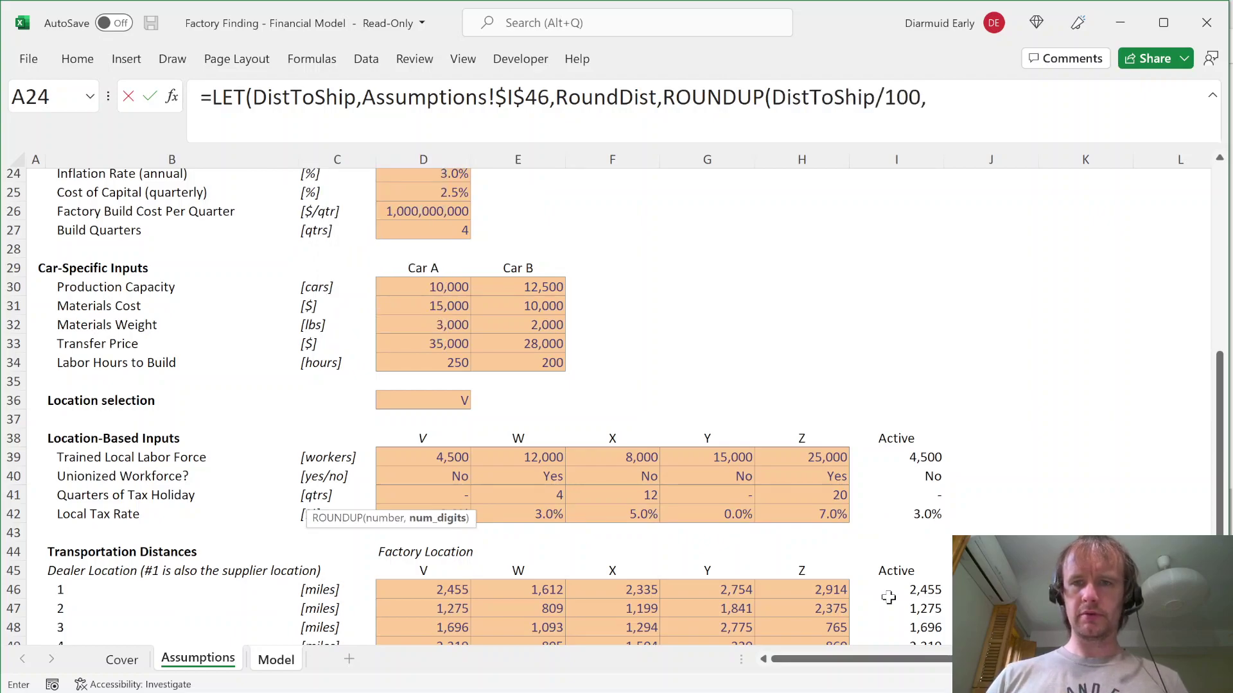
pyautogui.write('0)*100')
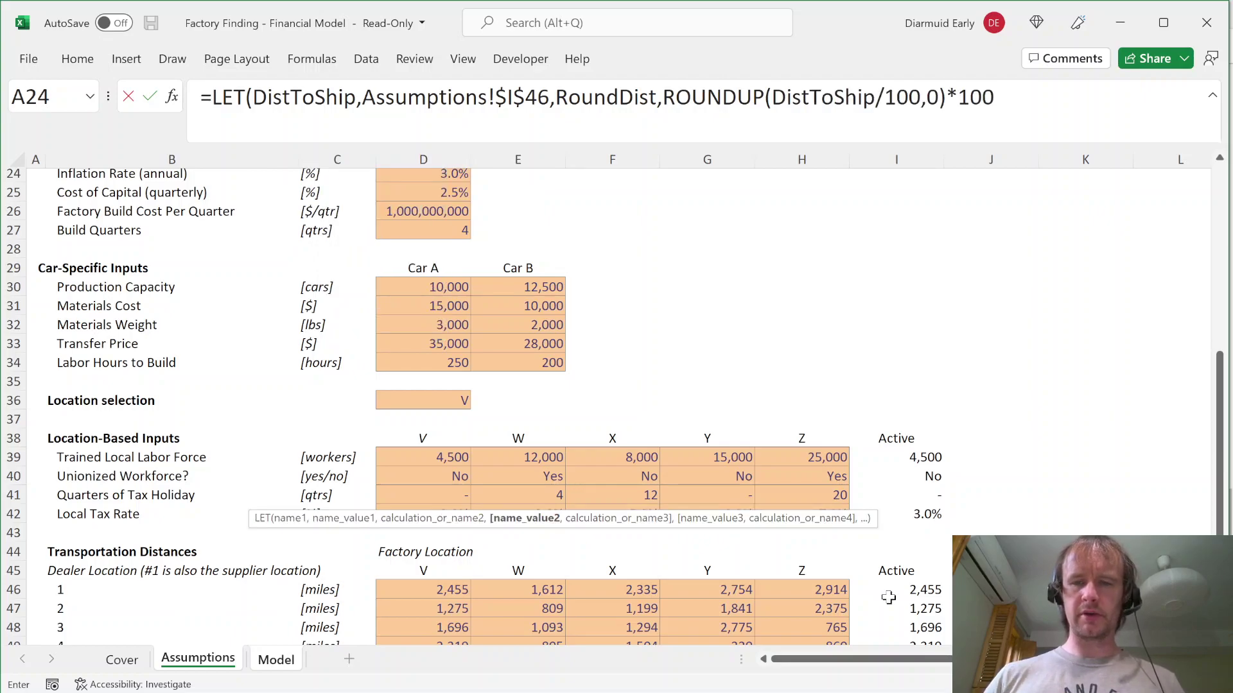
pyautogui.write(',')
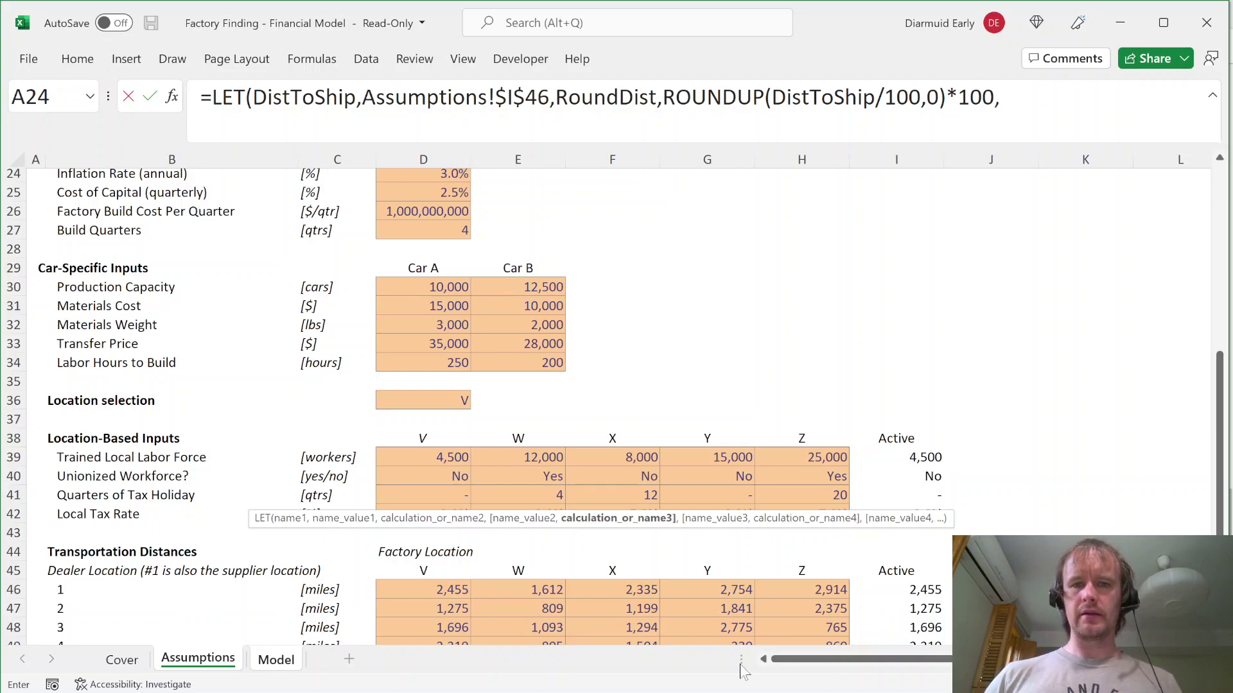
# Step: Add the LET variable MatVol, pointing absolutely to Car A's materials weight in Assumptions!$D$32
pyautogui.scroll(8, 521, 387)
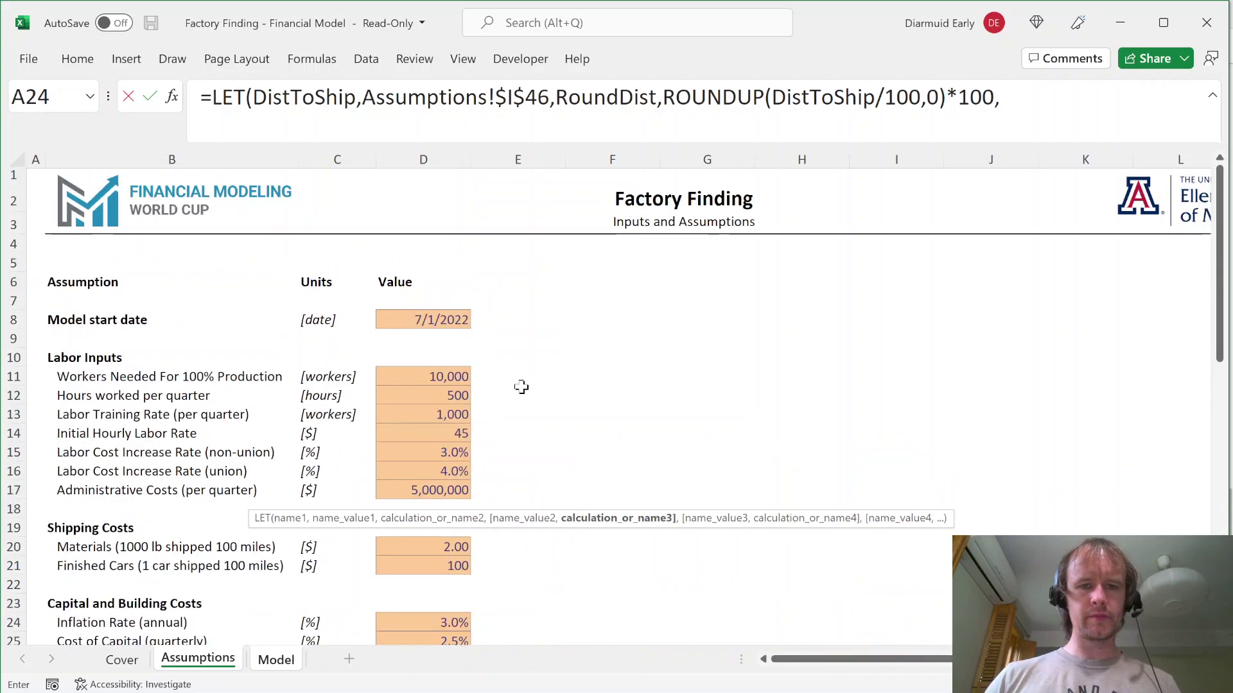
pyautogui.scroll(-2, 521, 387)
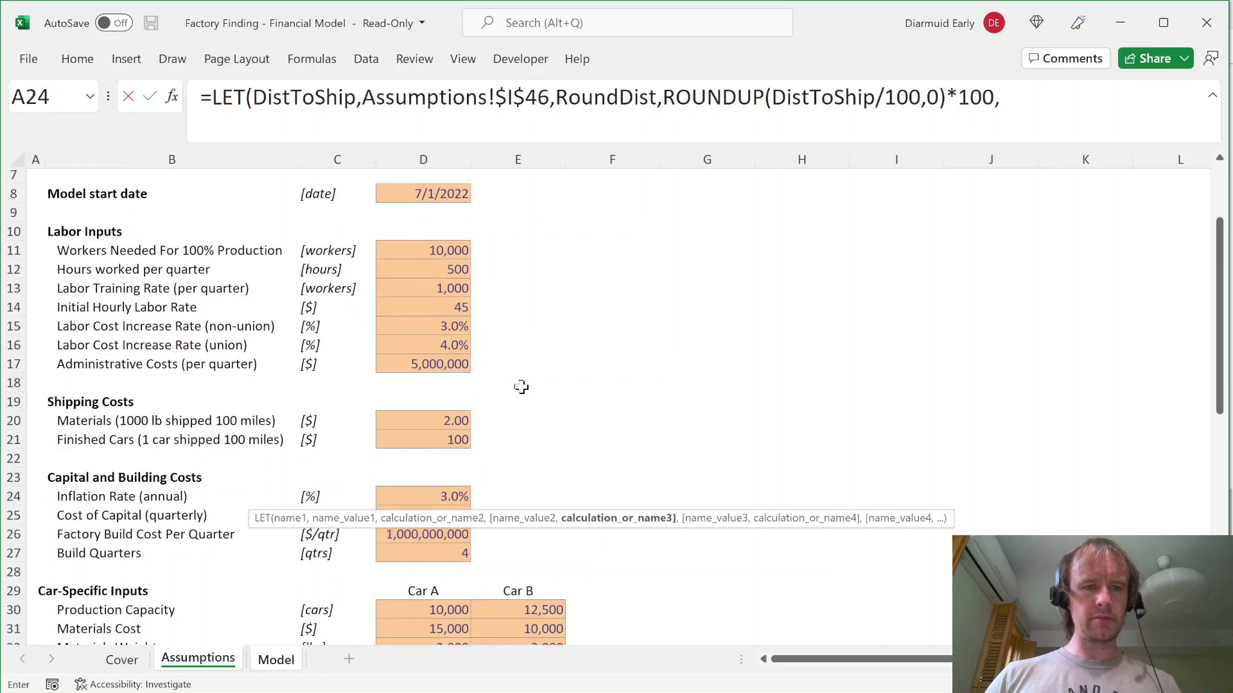
pyautogui.scroll(-1, 520, 387)
pyautogui.scroll(-3, 521, 387)
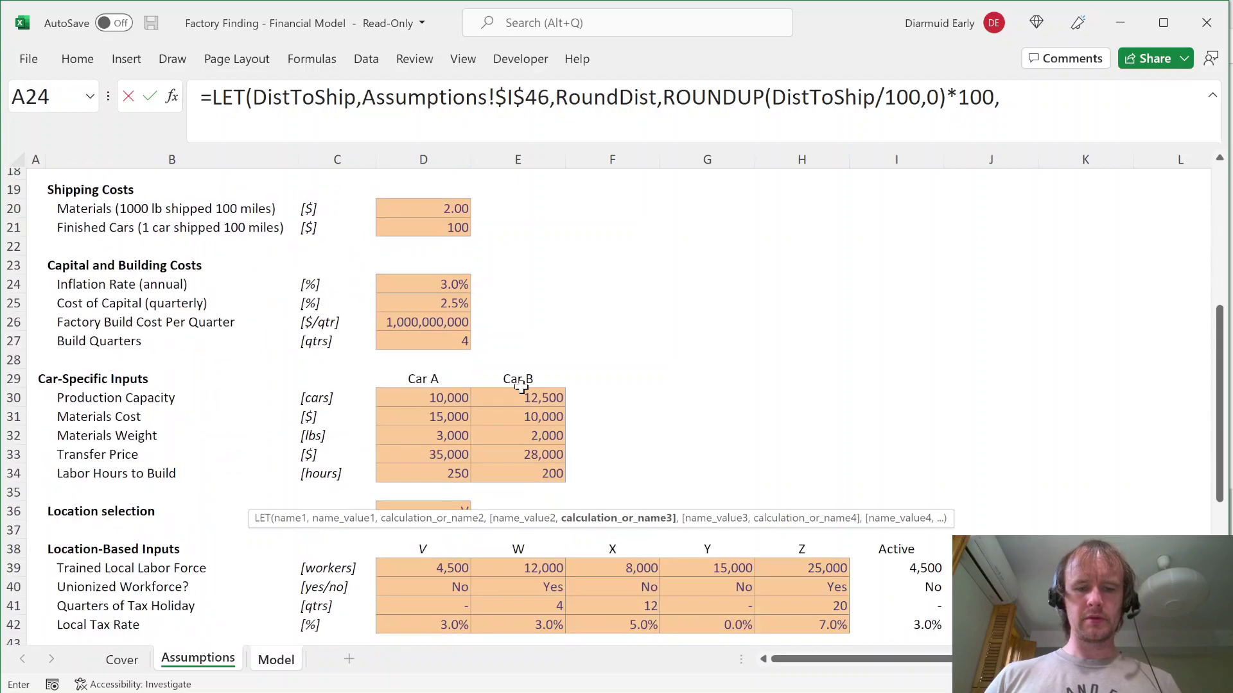
pyautogui.write('MatVol')
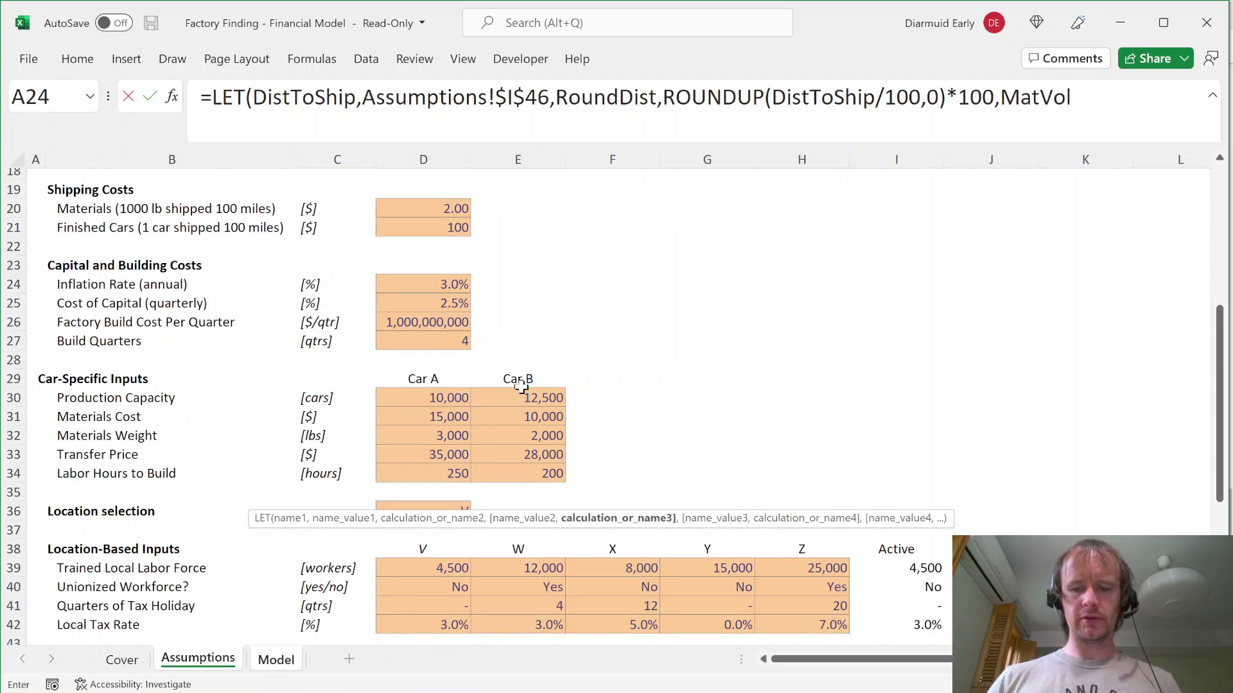
pyautogui.write(',')
pyautogui.click(442, 434)
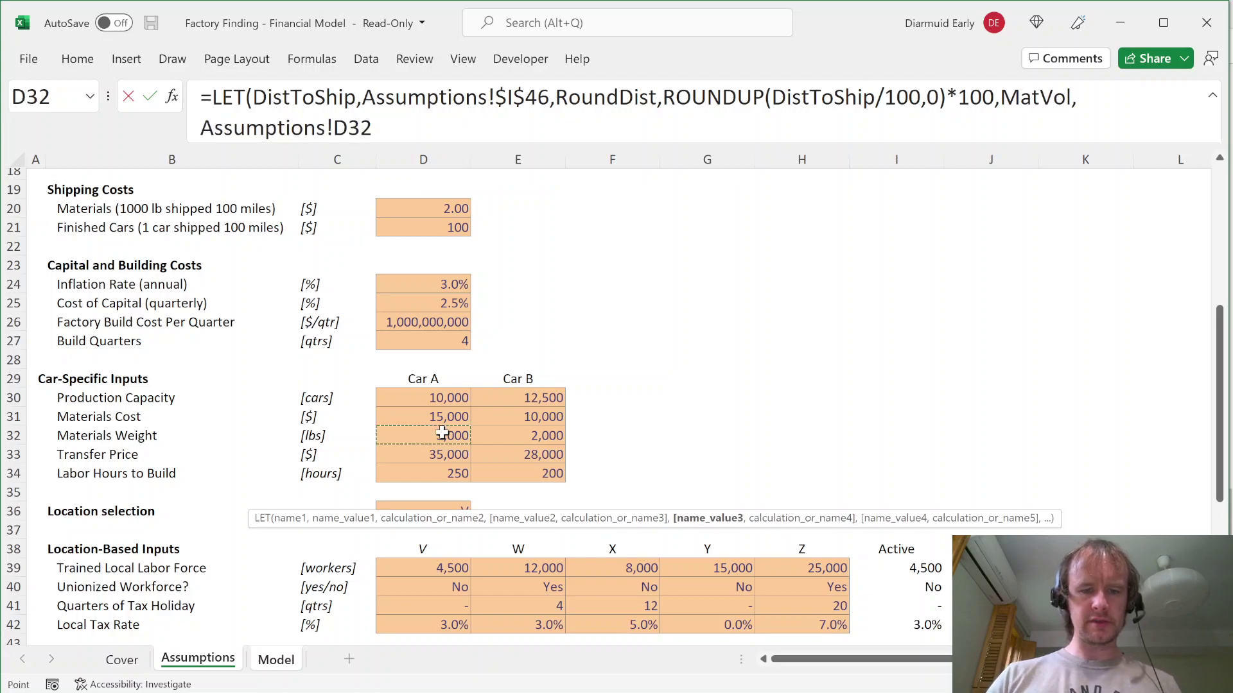
pyautogui.press('F4')
pyautogui.write(',')
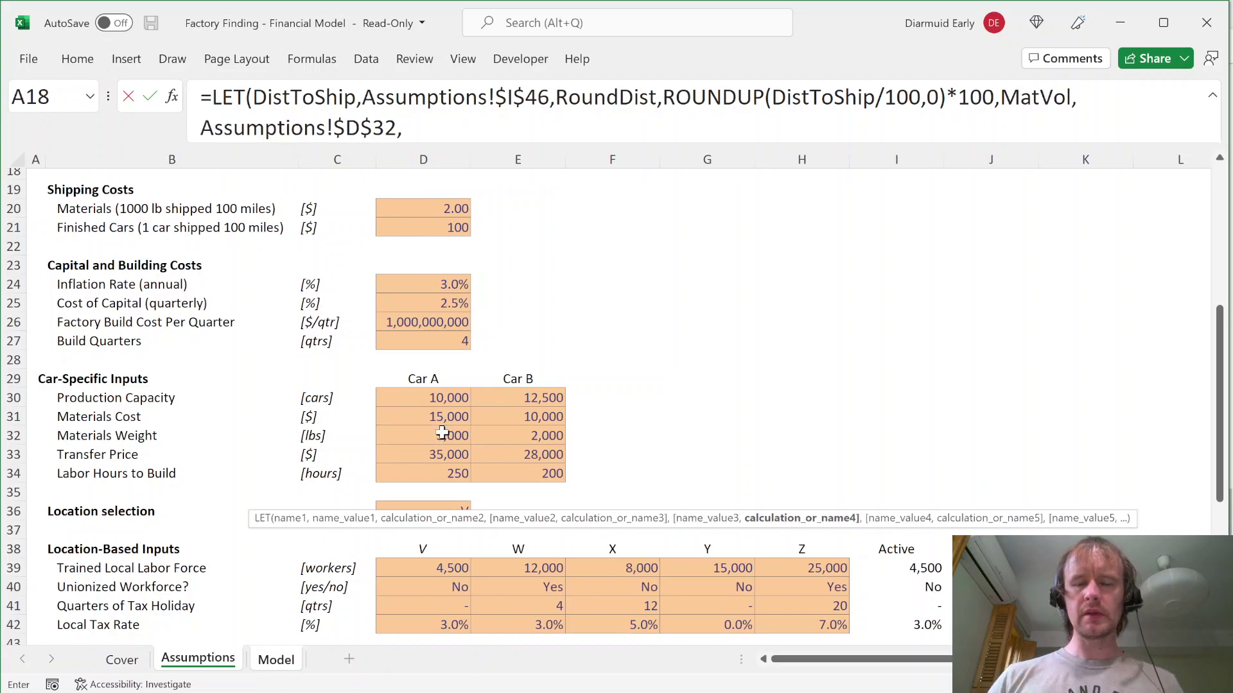
# Step: Add the LET variable Units referring to F28 in the Car A units produced row, without the Model sheet prefix
pyautogui.scroll(4, 641, 343)
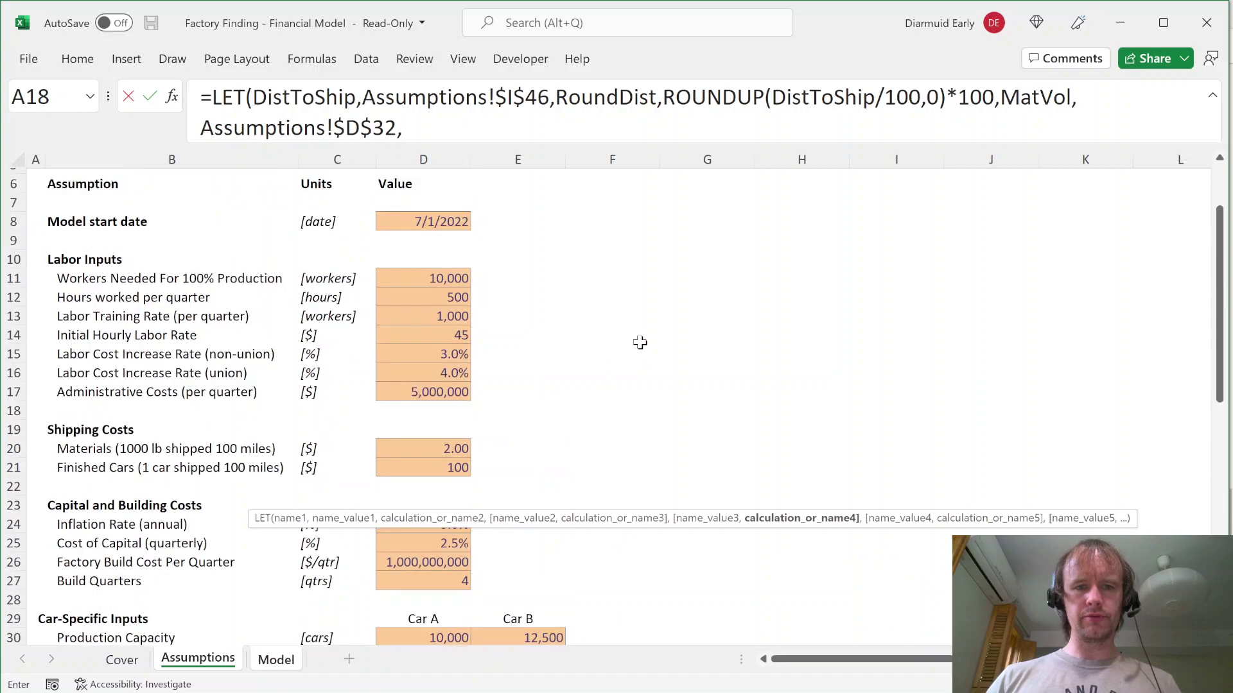
pyautogui.scroll(1, 641, 343)
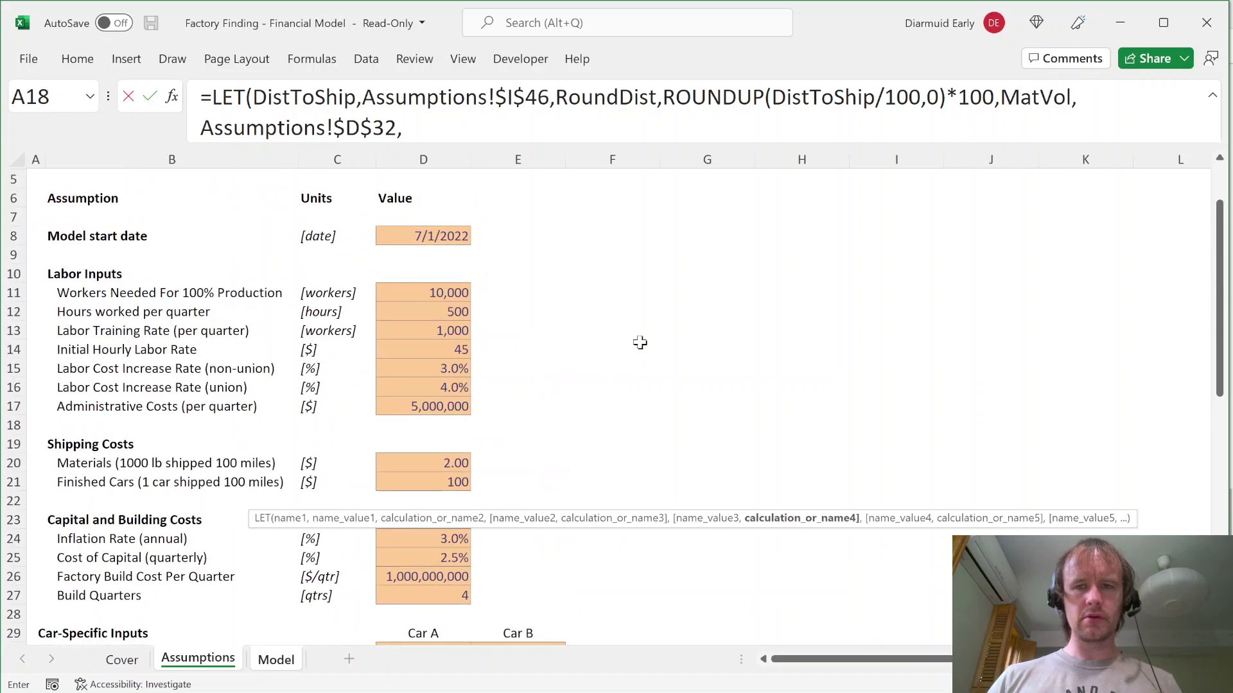
pyautogui.write('Ship')
pyautogui.press('BackSpace')
pyautogui.press('BackSpace')
pyautogui.press('BackSpace')
pyautogui.press('BackSpace')
pyautogui.write('Units')
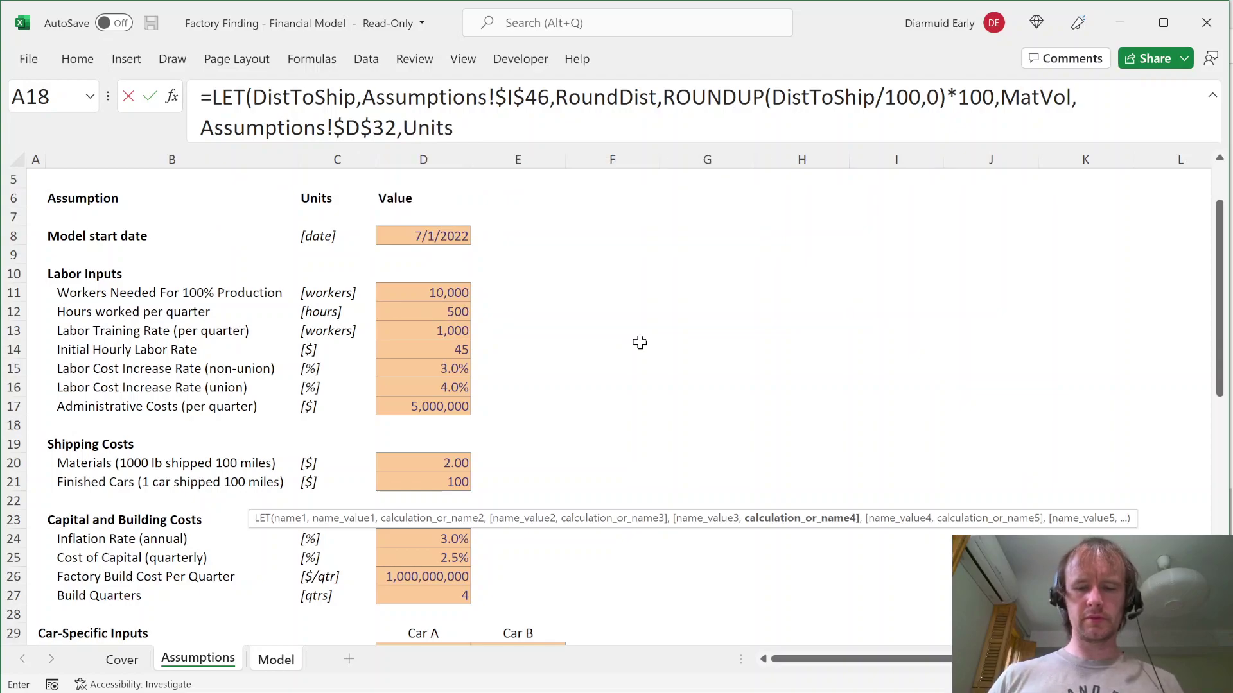
pyautogui.write(',')
pyautogui.hotkey('ctrl', 'pagedown')
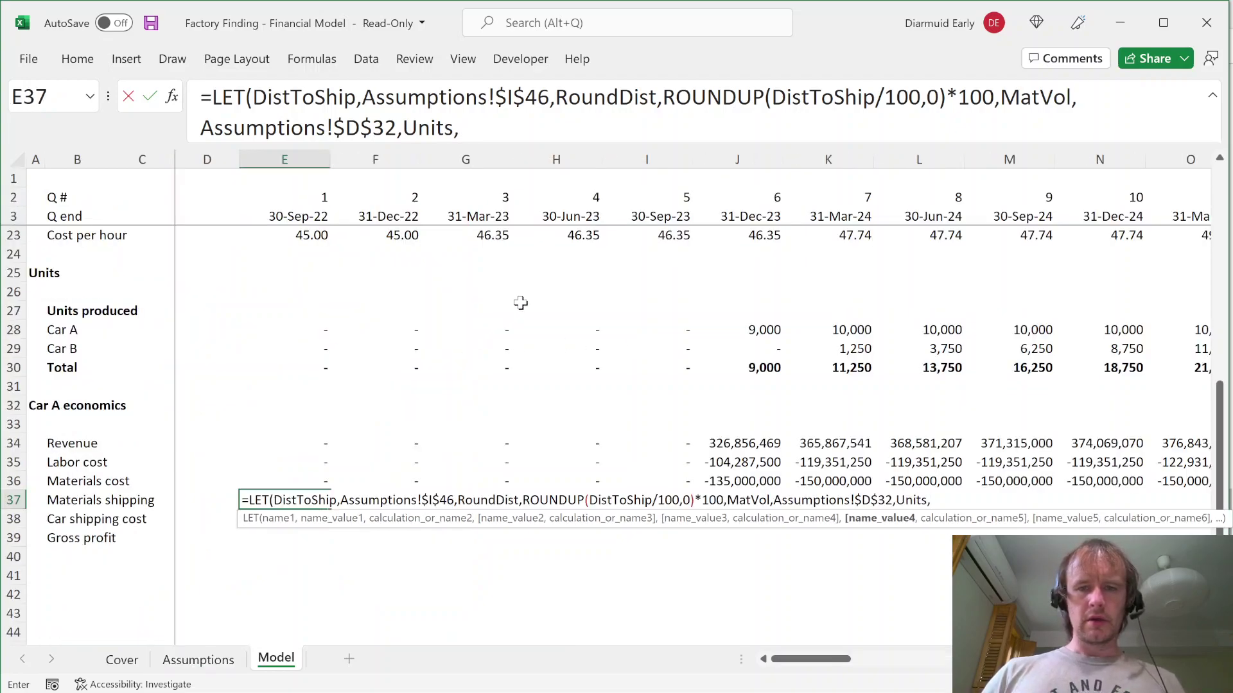
pyautogui.click(380, 330)
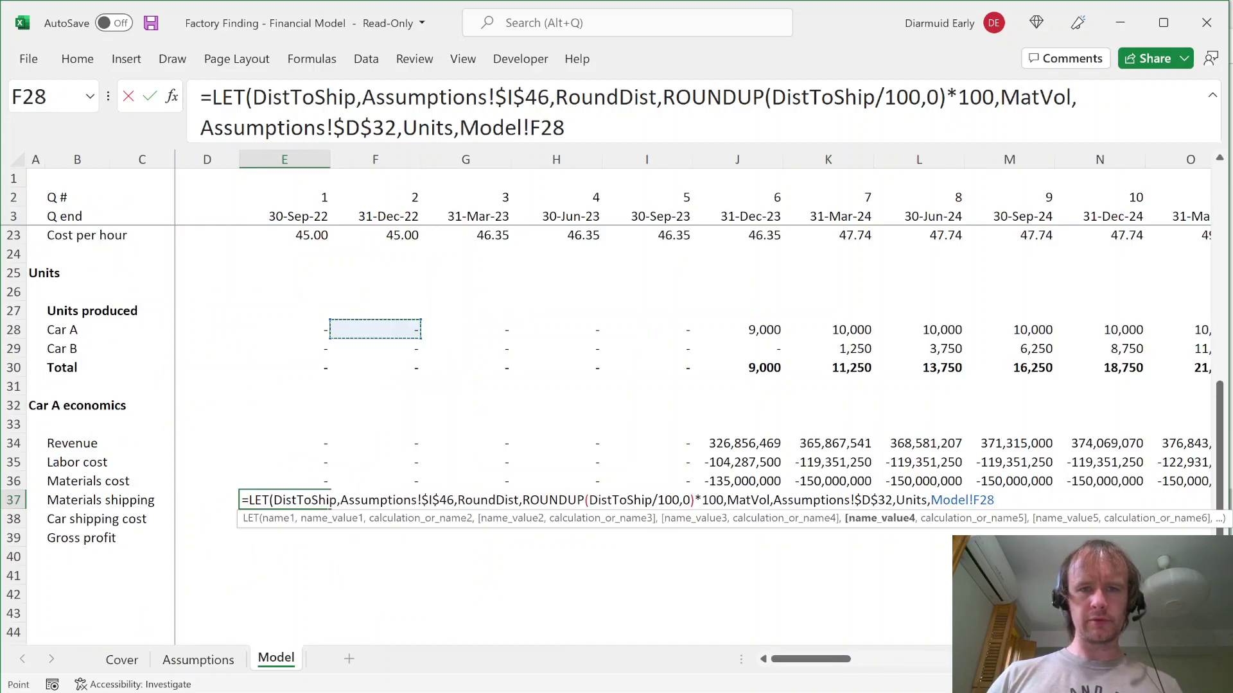
pyautogui.click(529, 128)
pyautogui.press('BackSpace')
pyautogui.press('BackSpace')
pyautogui.press('BackSpace')
pyautogui.press('BackSpace')
pyautogui.press('BackSpace')
pyautogui.press('BackSpace')
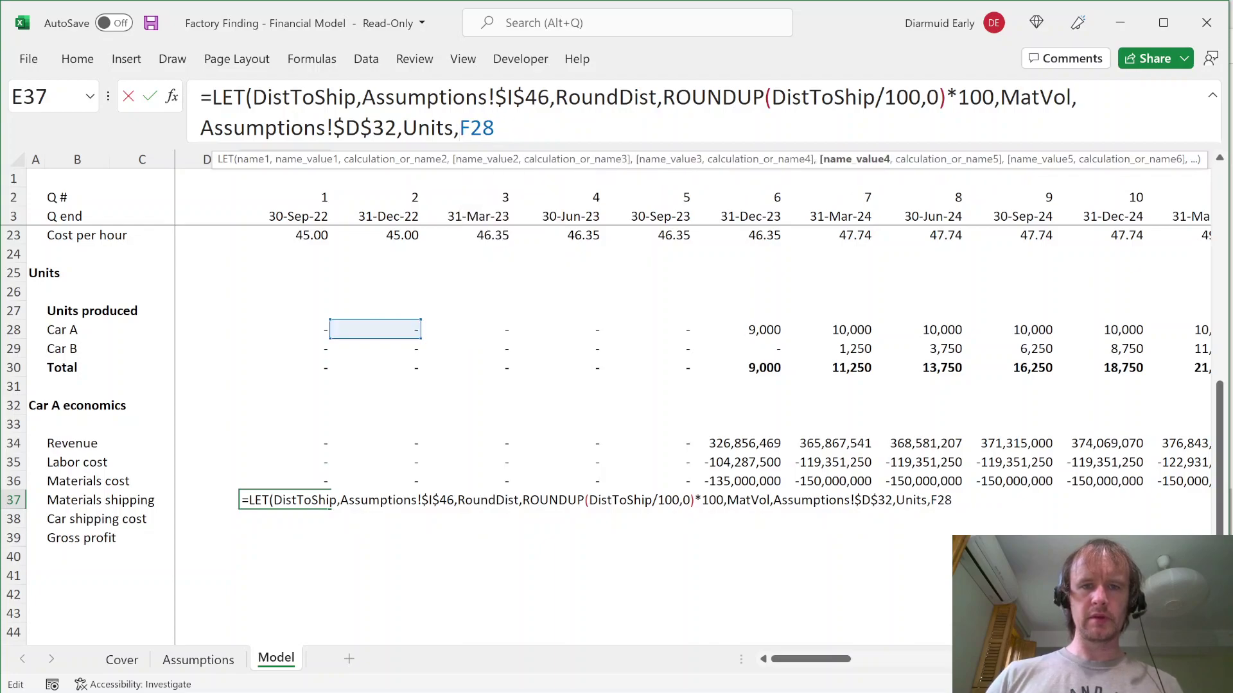
pyautogui.write(',')
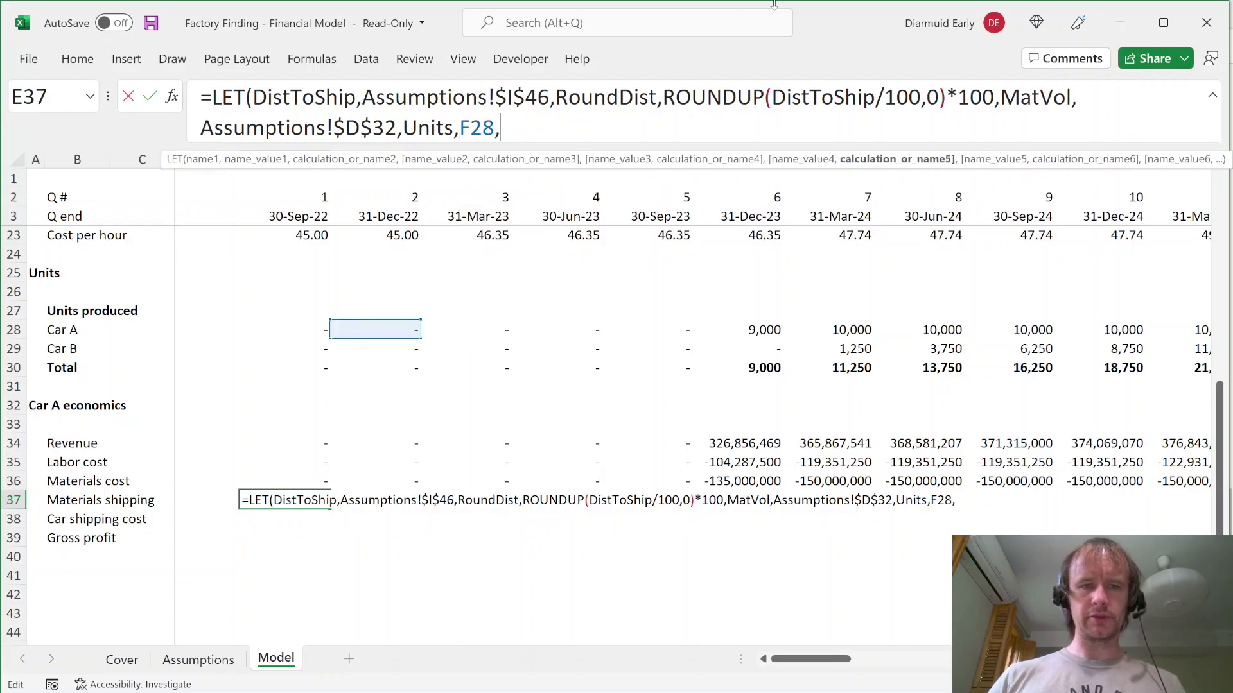
# Step: Enter the LET formula's final calculation as Units*(MatVol/1000)*(RoundDist/100)*, ready for the shipping rate
pyautogui.write('uni')
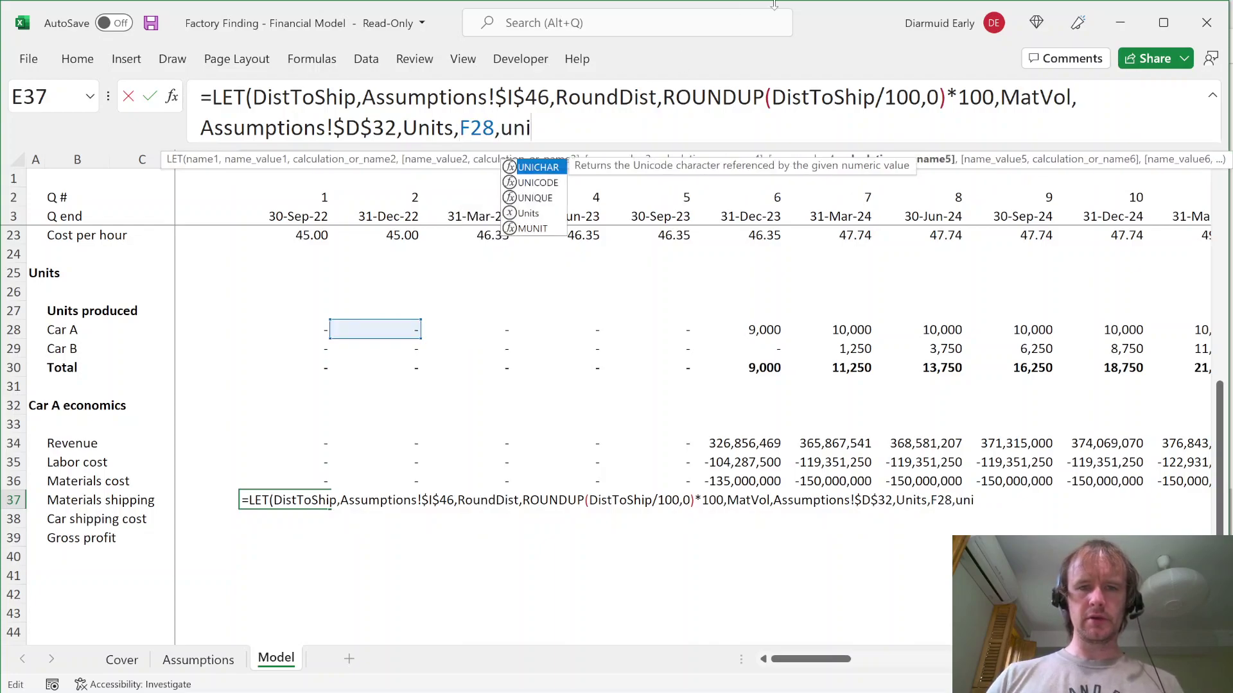
pyautogui.press('Down')
pyautogui.press('Down')
pyautogui.press('Down')
pyautogui.press('Tab')
pyautogui.write('*')
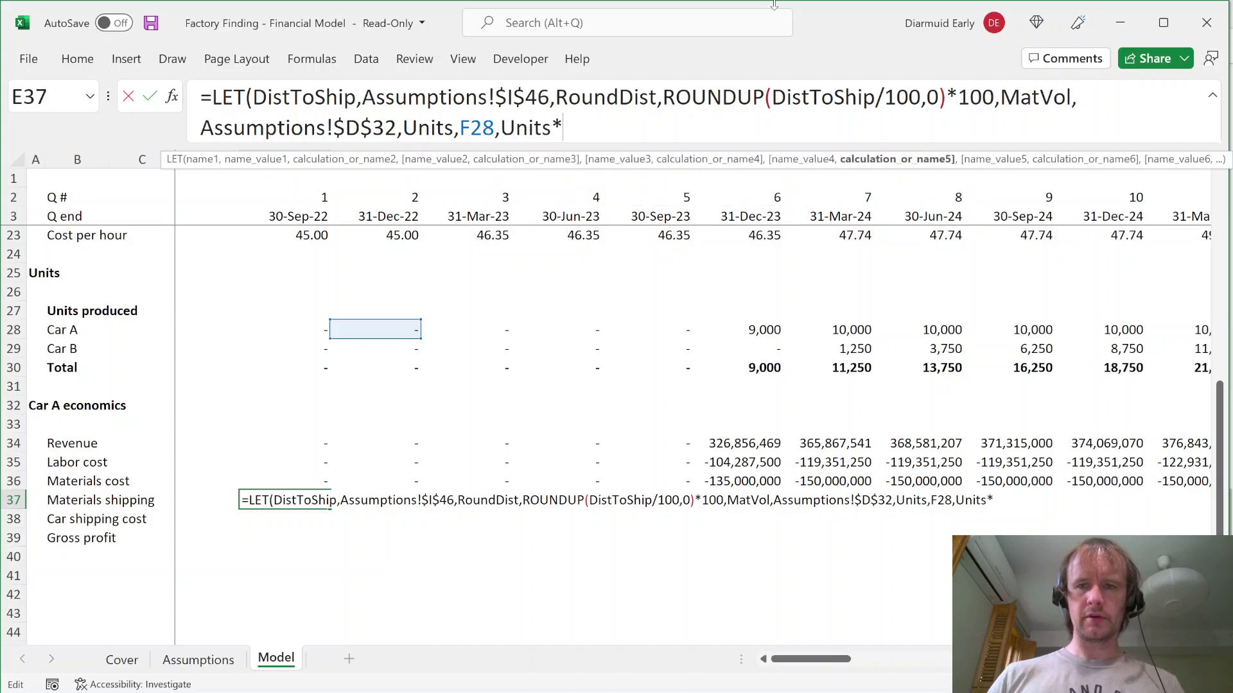
pyautogui.write('mat')
pyautogui.press('Down')
pyautogui.press('Tab')
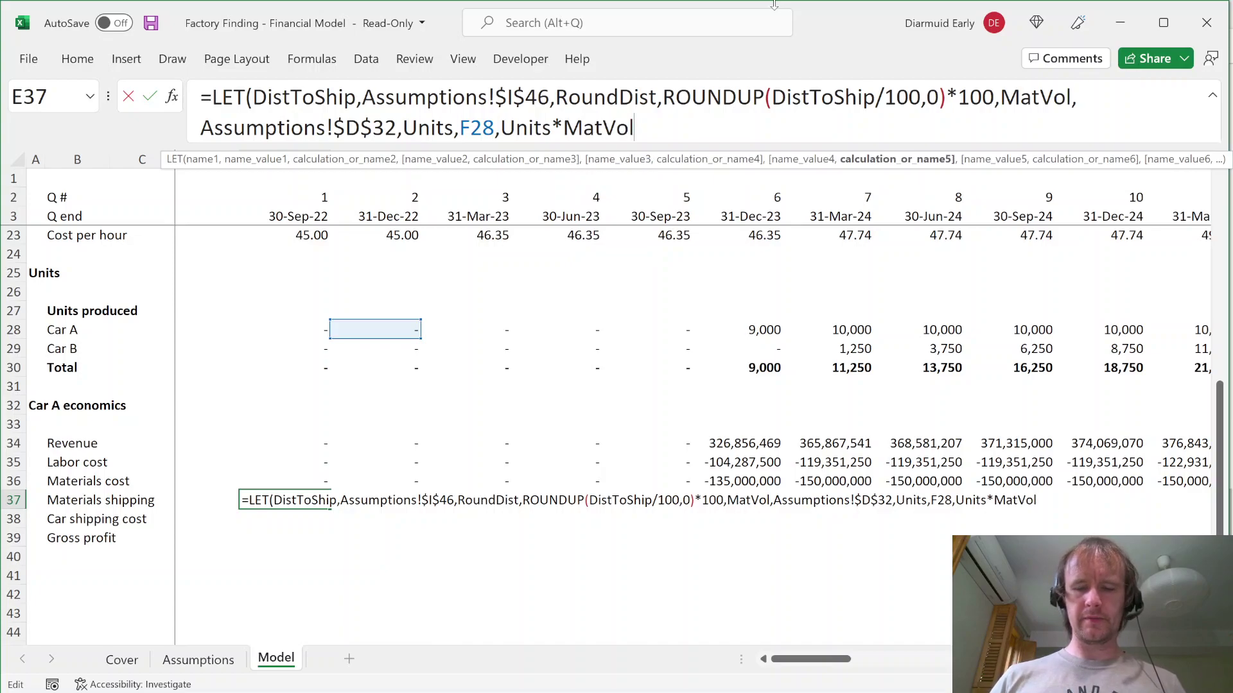
pyautogui.write('(')
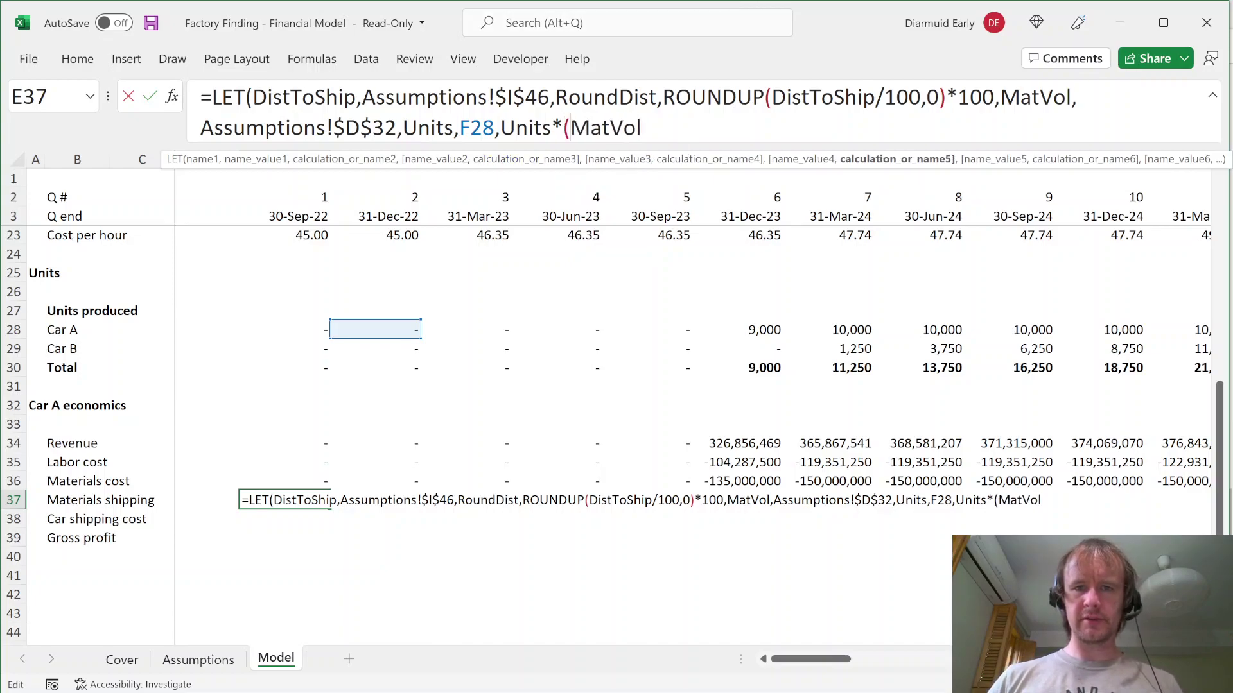
pyautogui.write('/1000)')
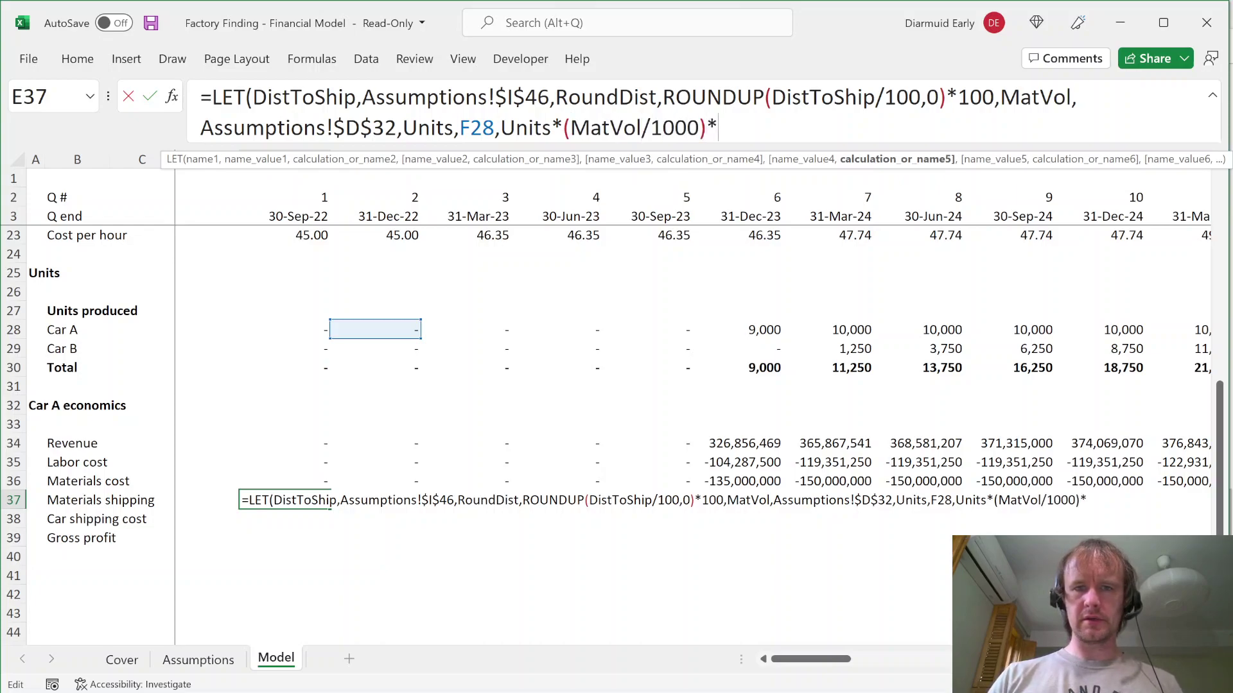
pyautogui.write('*(round')
pyautogui.press('Tab')
pyautogui.write('/100)')
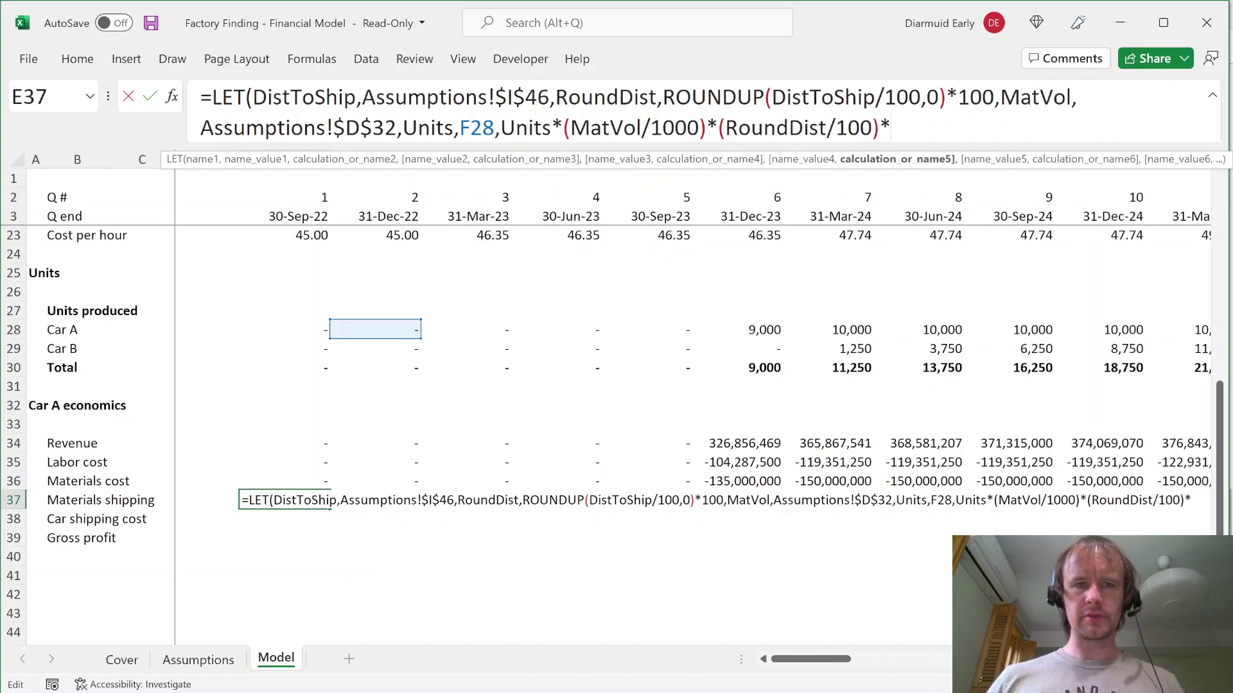
# Step: Multiply by the absolute materials shipping rate Assumptions!$D$20 and complete the formula
pyautogui.click(198, 660)
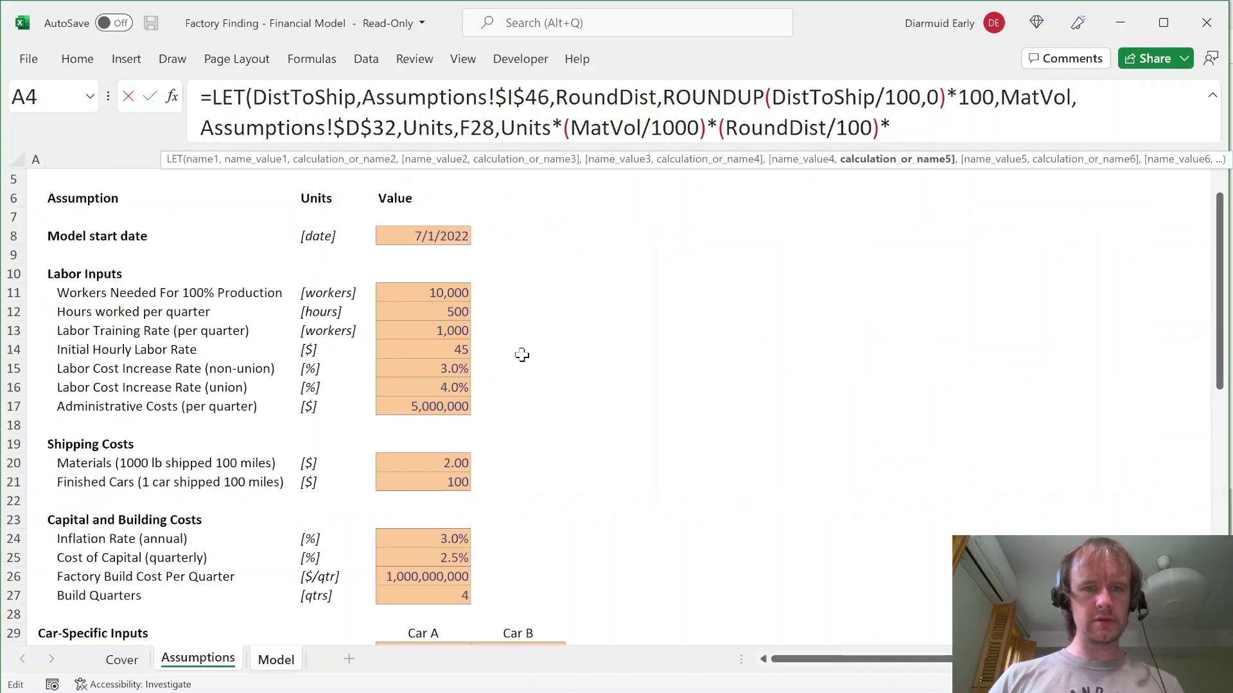
pyautogui.click(462, 462)
pyautogui.press('F4')
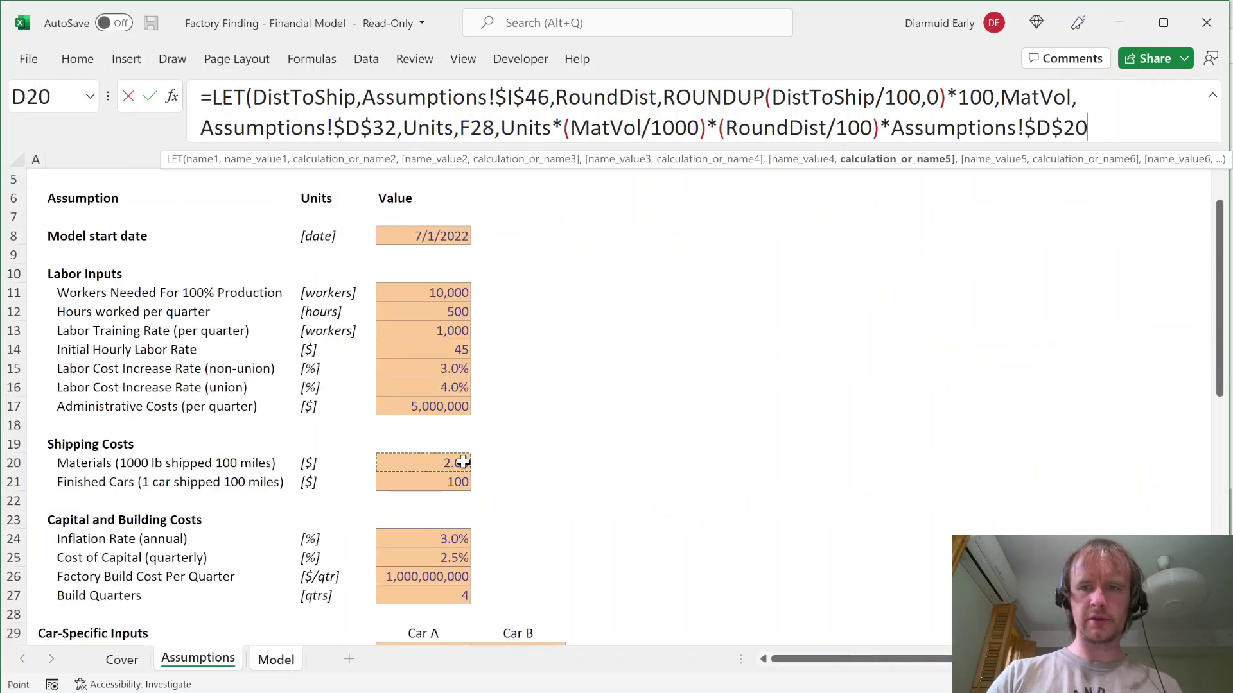
pyautogui.press('Return')
# Step: Copy the formatting of the Materials cost cell E36 onto the Materials shipping cell E37
pyautogui.press('Up')
pyautogui.hotkey('ctrl', 'c')
pyautogui.press('Down')
pyautogui.hotkey('ctrl', 'alt', 'v')
pyautogui.press('t')
pyautogui.press('Return')
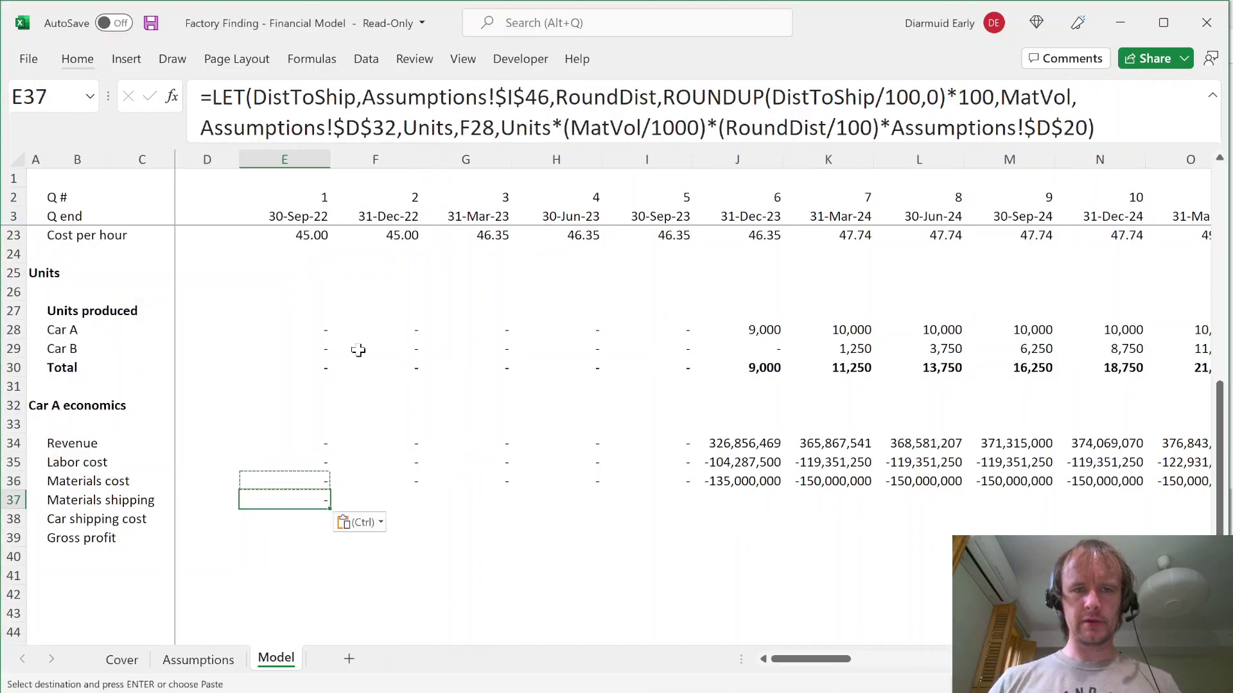
# Step: Make the Materials shipping formula in E37 a negative cost by putting a minus sign before Units in the final calculation
pyautogui.click(500, 128)
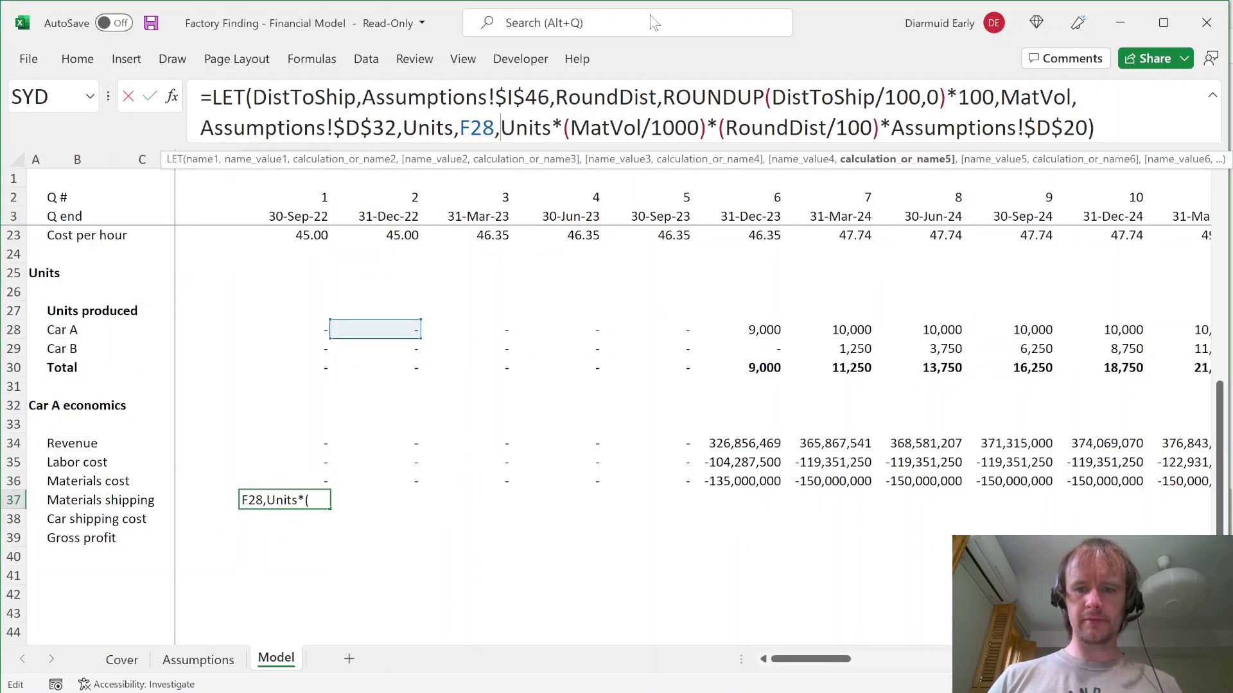
pyautogui.write('-')
pyautogui.hotkey('ctrl', 'Return')
# Step: Fill the Materials shipping formula from E37 across all the model's quarters
pyautogui.hotkey('shift', 'Right')
pyautogui.hotkey('shift', 'Right')
pyautogui.hotkey('shift', 'Right')
pyautogui.hotkey('shift', 'Right')
pyautogui.hotkey('shift', 'Right')
pyautogui.hotkey('shift', 'Right')
pyautogui.hotkey('ctrl', 'r')
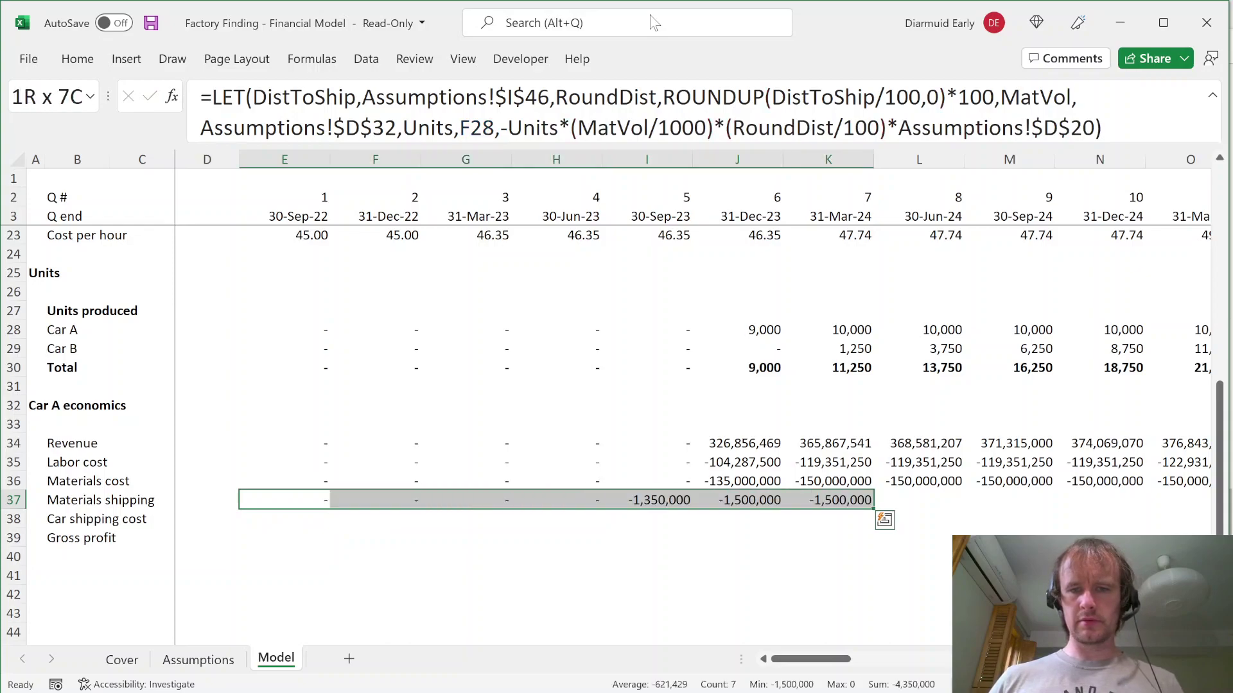
pyautogui.hotkey('ctrl', 'shift', 'Right')
pyautogui.press('Left')
pyautogui.press('Right')
pyautogui.press('Right')
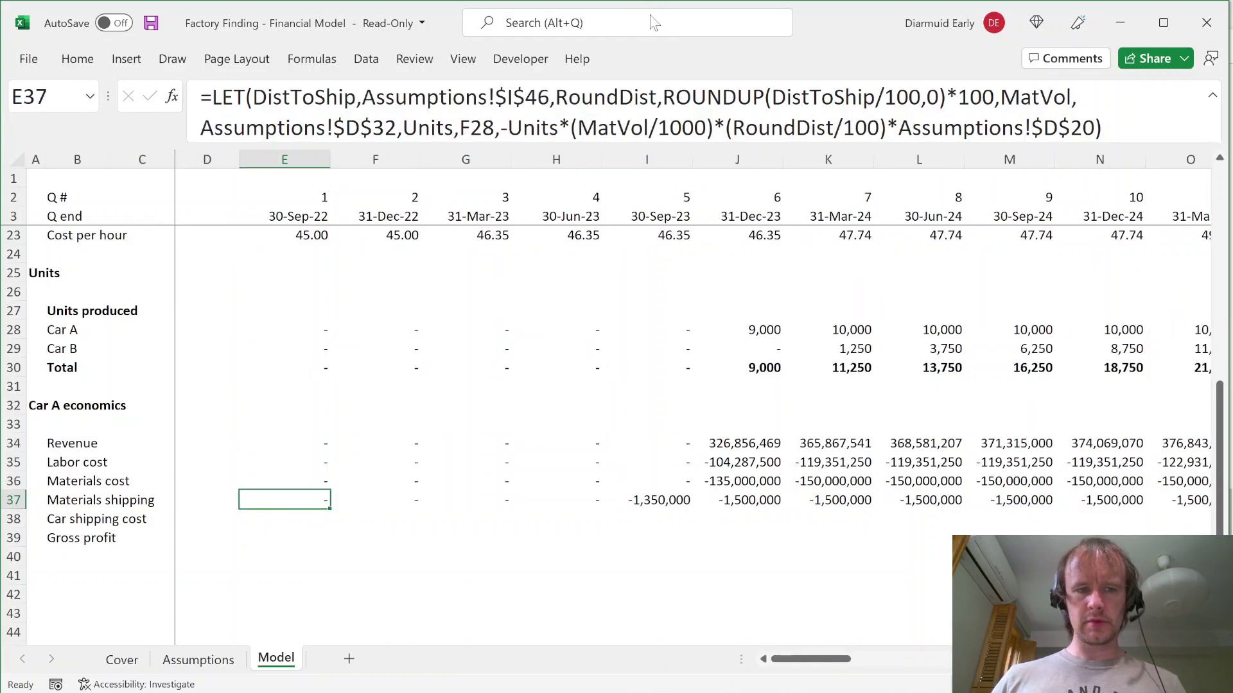
# Step: Compare the Materials cost and Materials shipping entries in column I, the quarter before production starts
pyautogui.press('Right')
pyautogui.press('Right')
pyautogui.press('Right')
pyautogui.press('Right')
pyautogui.press('Left')
pyautogui.hotkey('ctrl', 'space')
pyautogui.hotkey('shift', 'BackSpace')
pyautogui.press('Up')
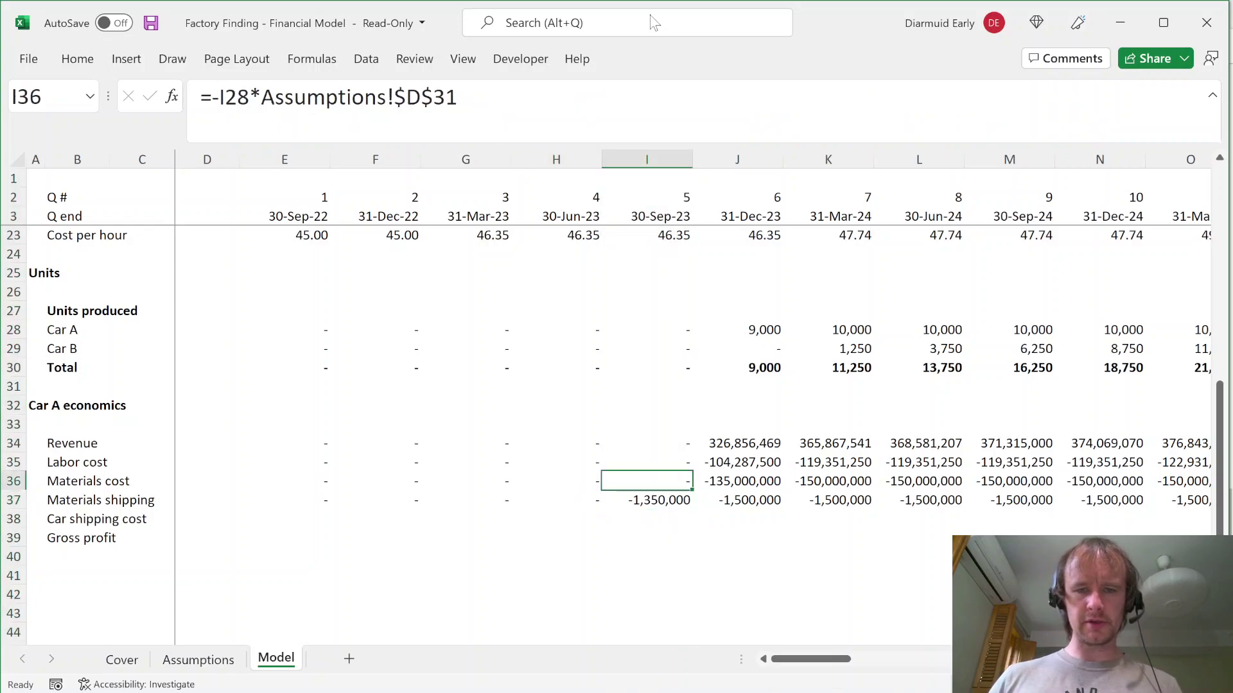
pyautogui.press('Down')
pyautogui.press('Up')
# Step: Base the Materials cost formula in E36 on next quarter's Car A units, =-F28*Assumptions!$D$31, and fill it across all quarters
pyautogui.hotkey('ctrl', 'Left')
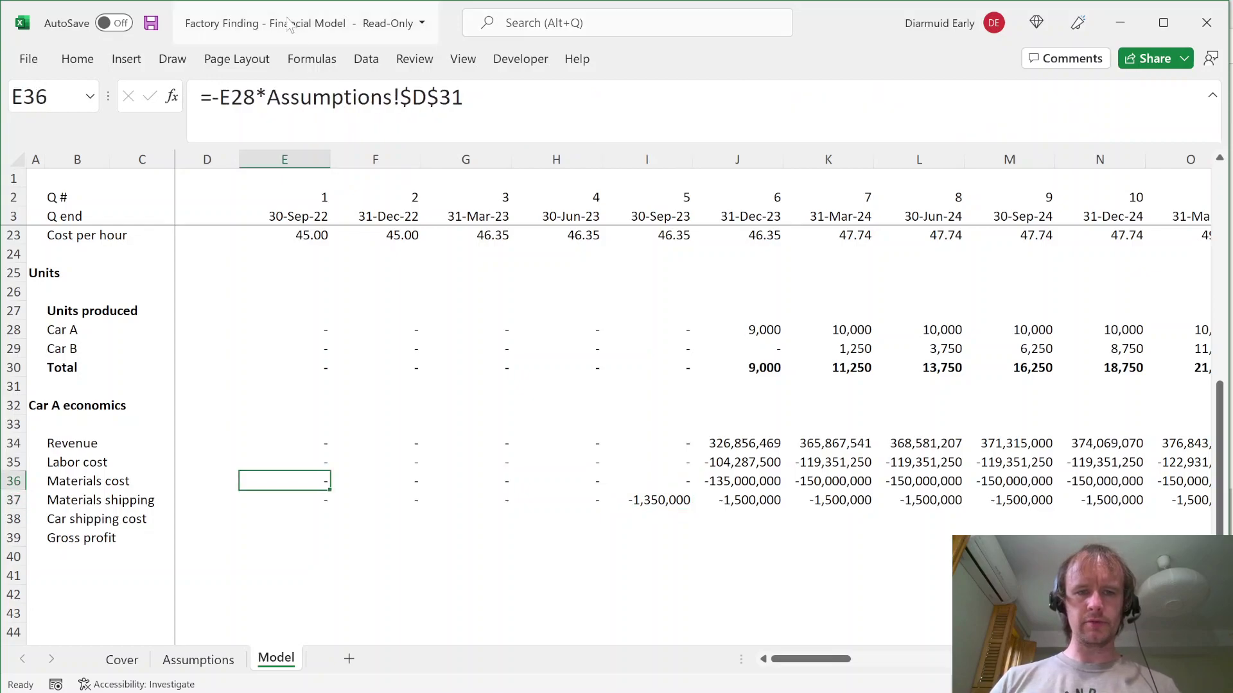
pyautogui.press('F2')
pyautogui.click(345, 318)
pyautogui.click(347, 328)
pyautogui.hotkey('ctrl', 'Return')
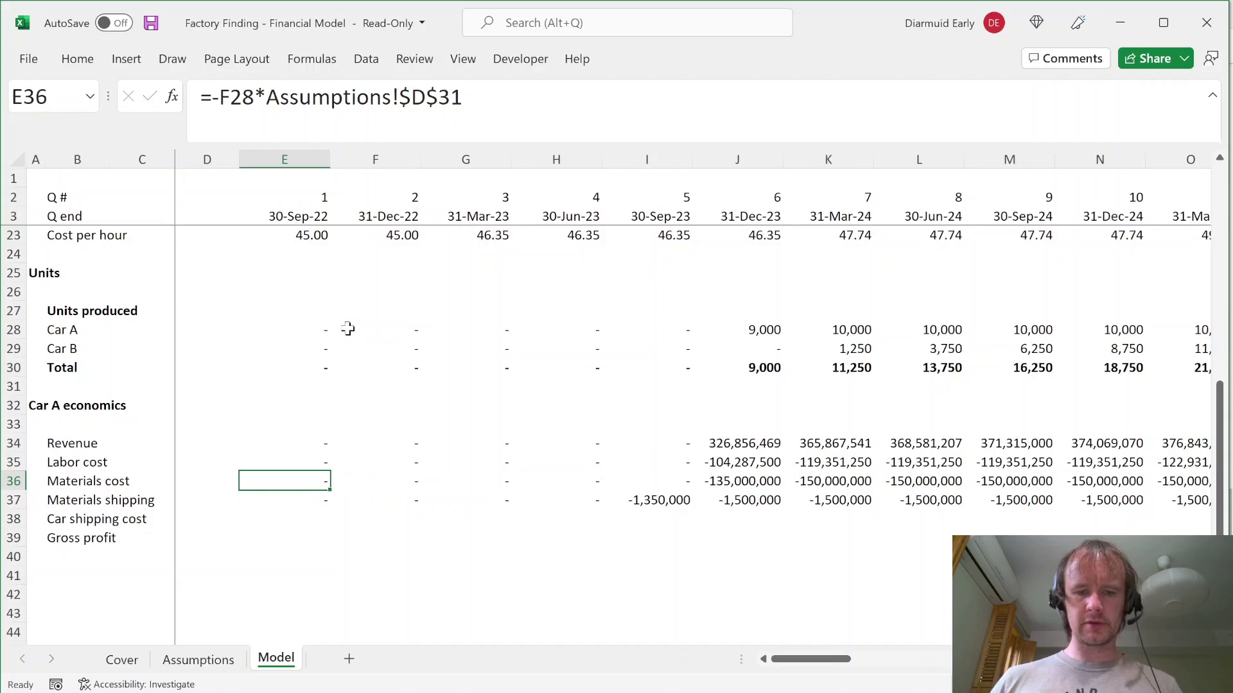
pyautogui.hotkey('ctrl', 'shift', 'Right')
pyautogui.hotkey('ctrl', 'r')
pyautogui.press('Left')
pyautogui.press('Left')
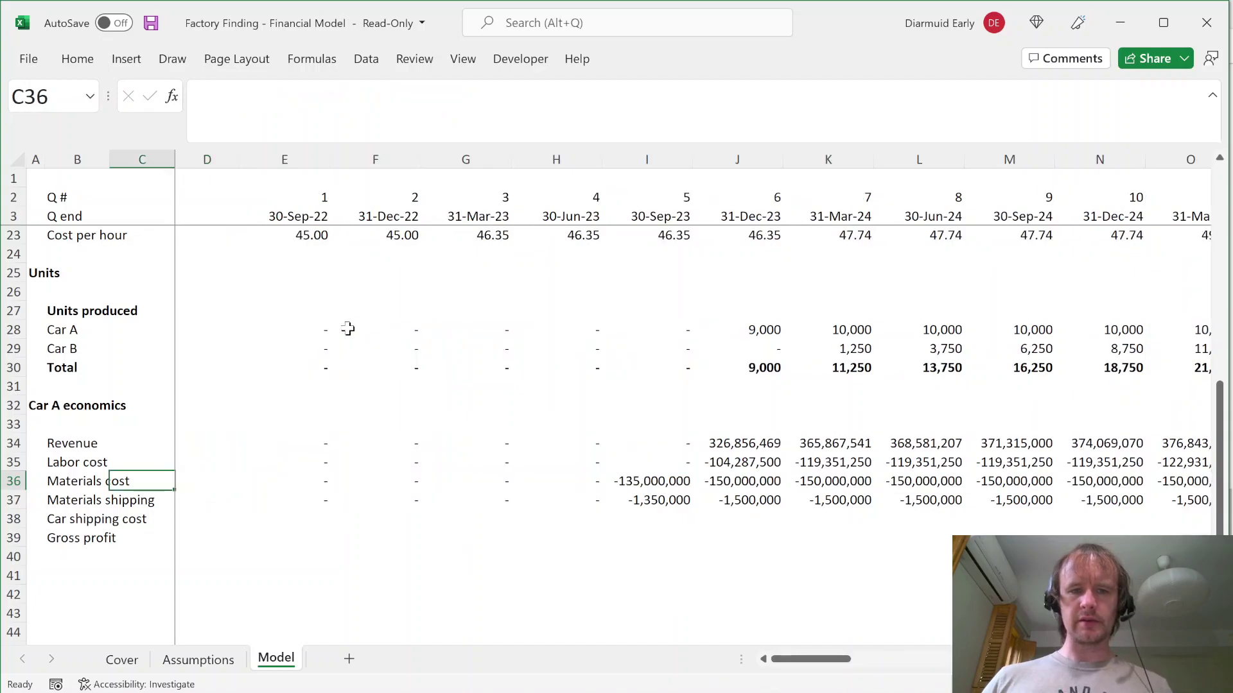
# Step: Examine the last quarter's materials cells, and check the factory construction and production timeline in the Case Materials PDF
pyautogui.press('Right')
pyautogui.press('Right')
pyautogui.hotkey('ctrl', 'Right')
pyautogui.hotkey('shift', 'Down')
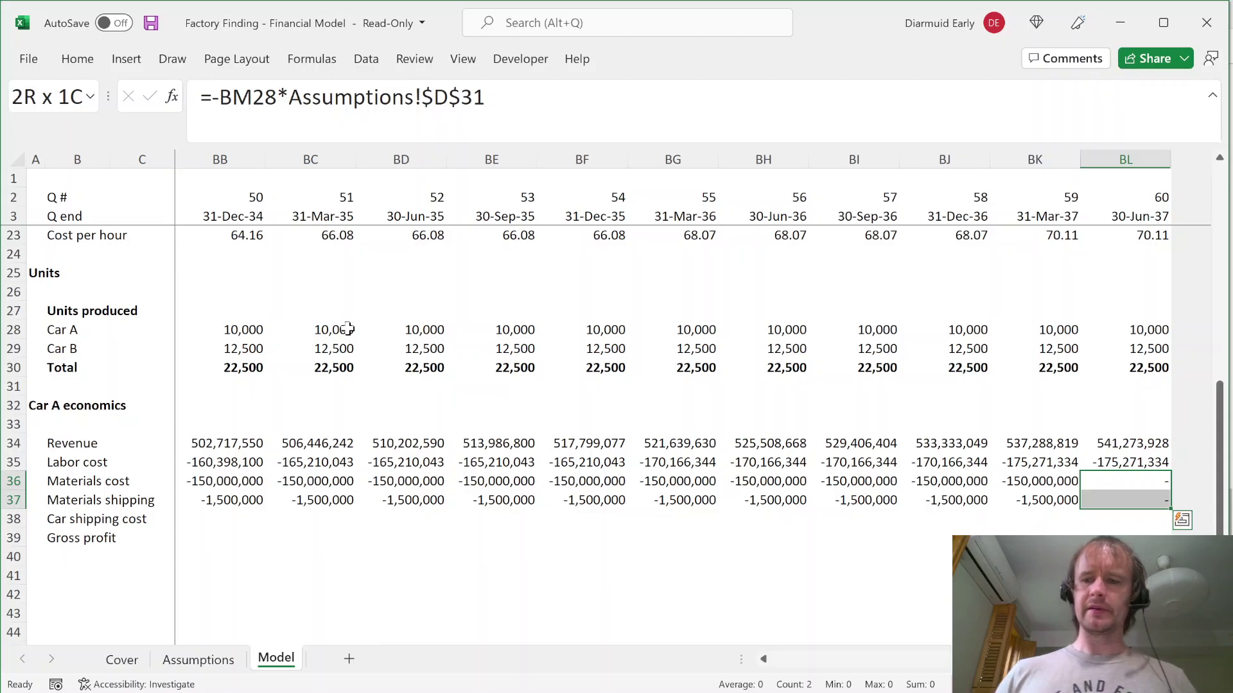
pyautogui.hotkey('alt', 'Tab')
pyautogui.scroll(3, 556, 493)
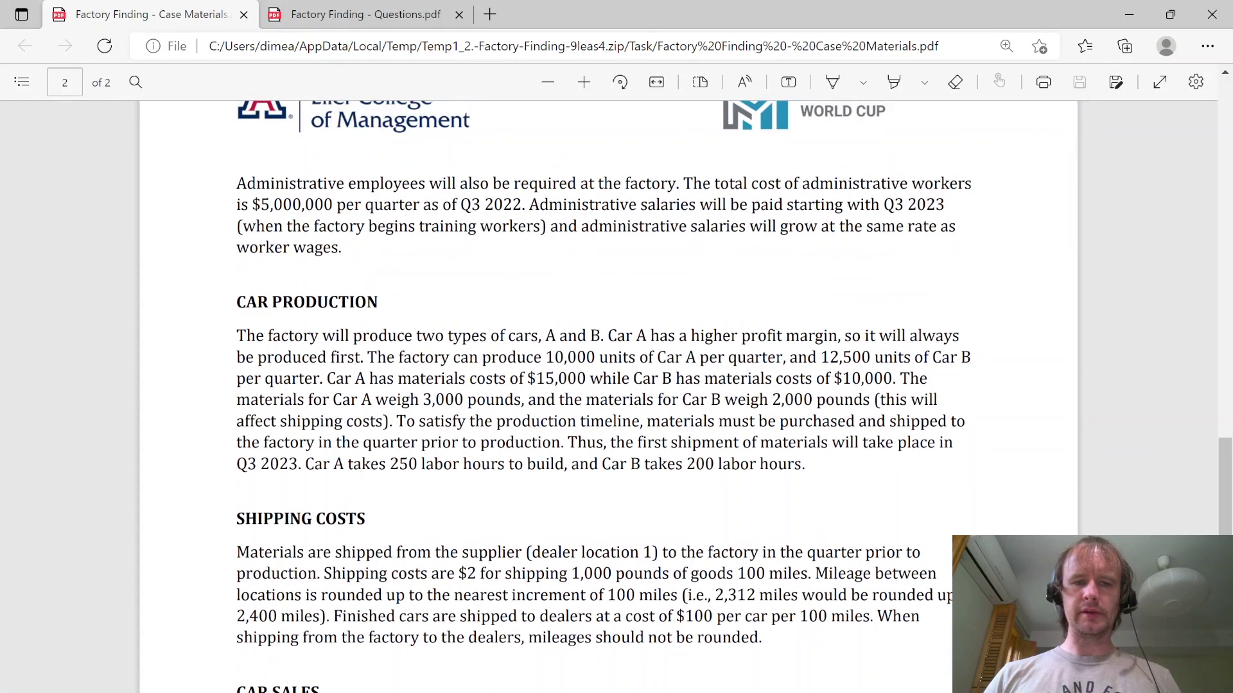
pyautogui.scroll(15, 556, 493)
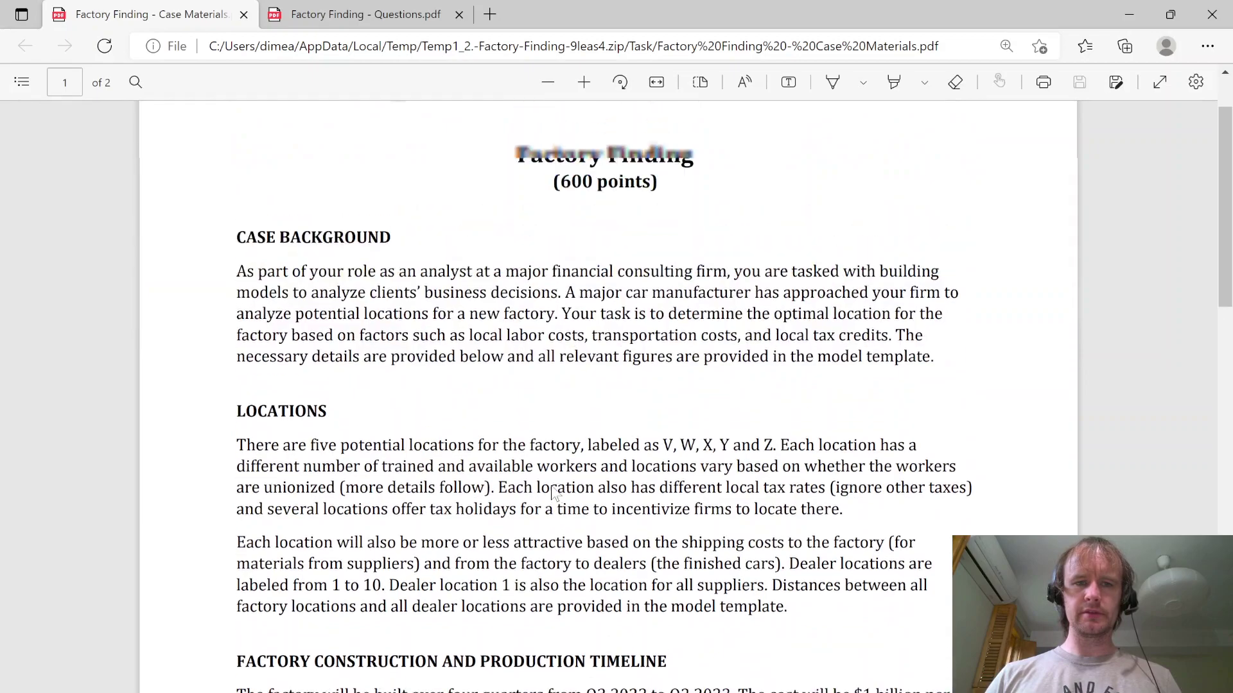
pyautogui.scroll(-5, 552, 493)
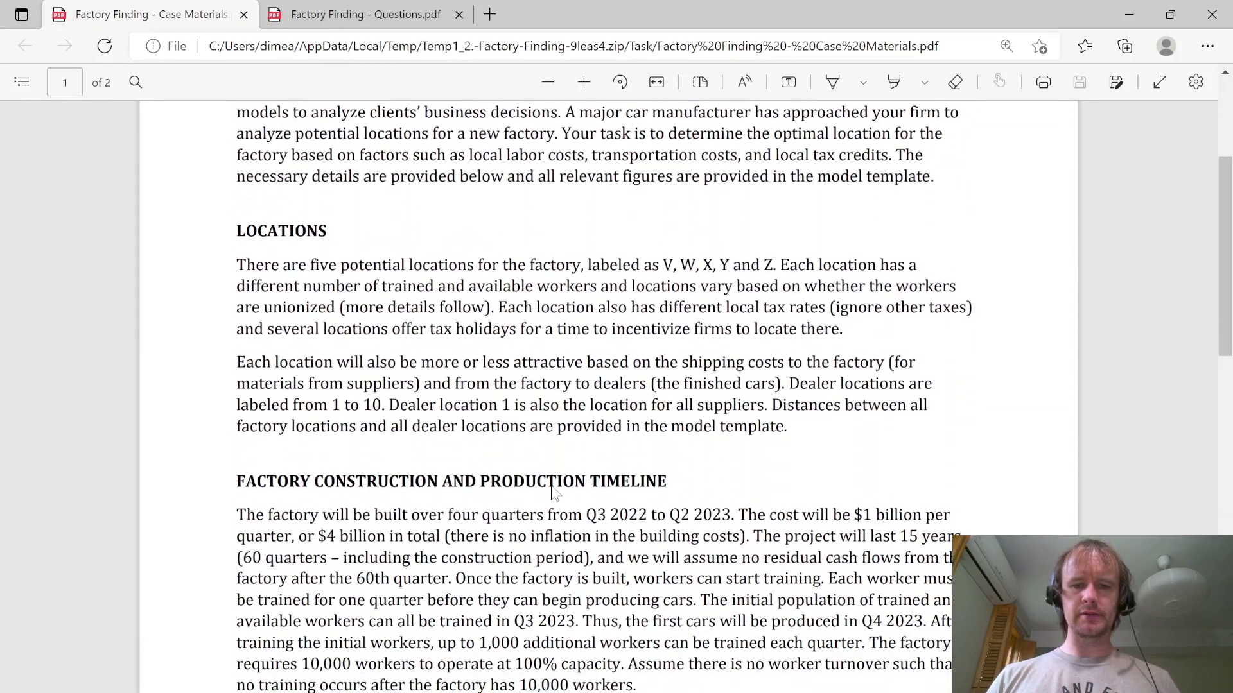
pyautogui.scroll(2, 554, 491)
pyautogui.scroll(-2, 553, 491)
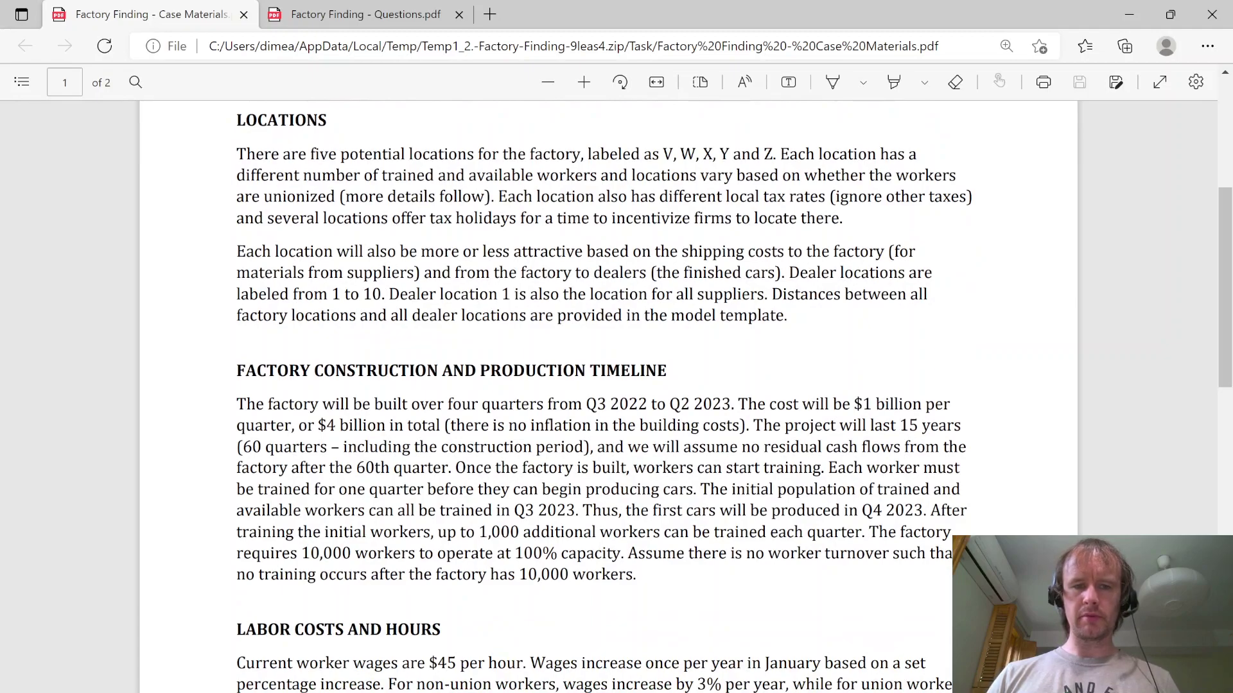
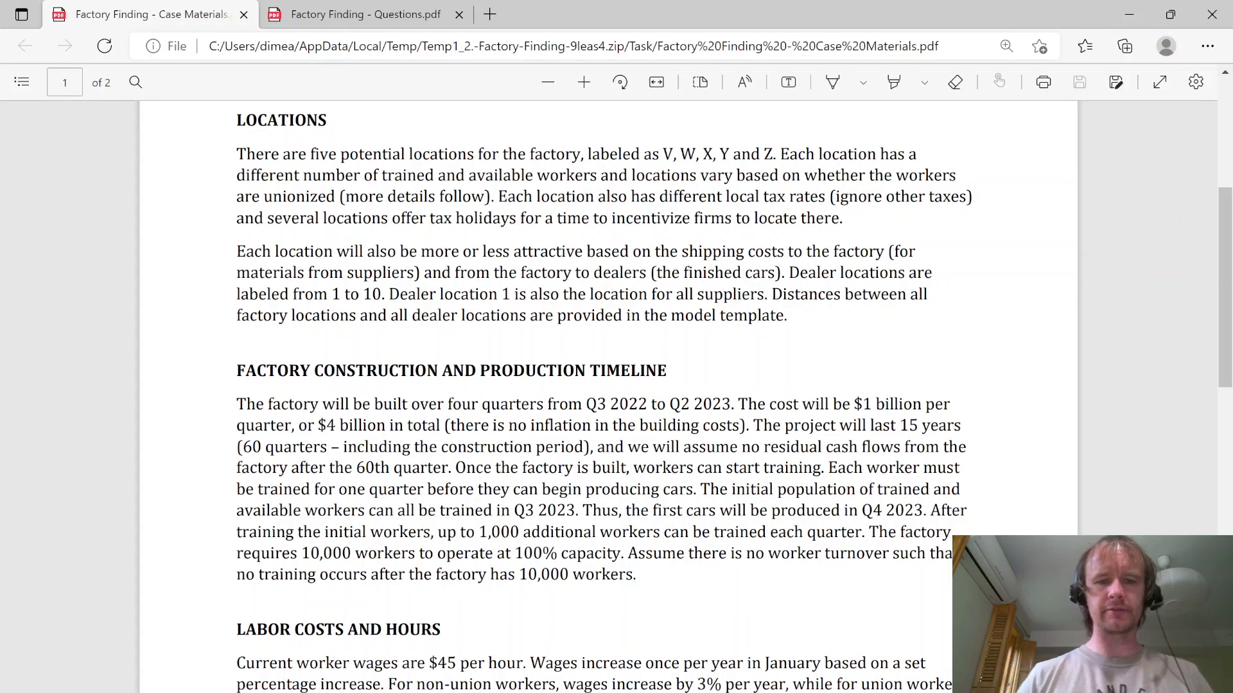
# Step: Switch back to the Excel model and review the Materials cost row between the last quarter and the first
pyautogui.hotkey('alt', 'Tab')
pyautogui.hotkey('shift', 'Down')
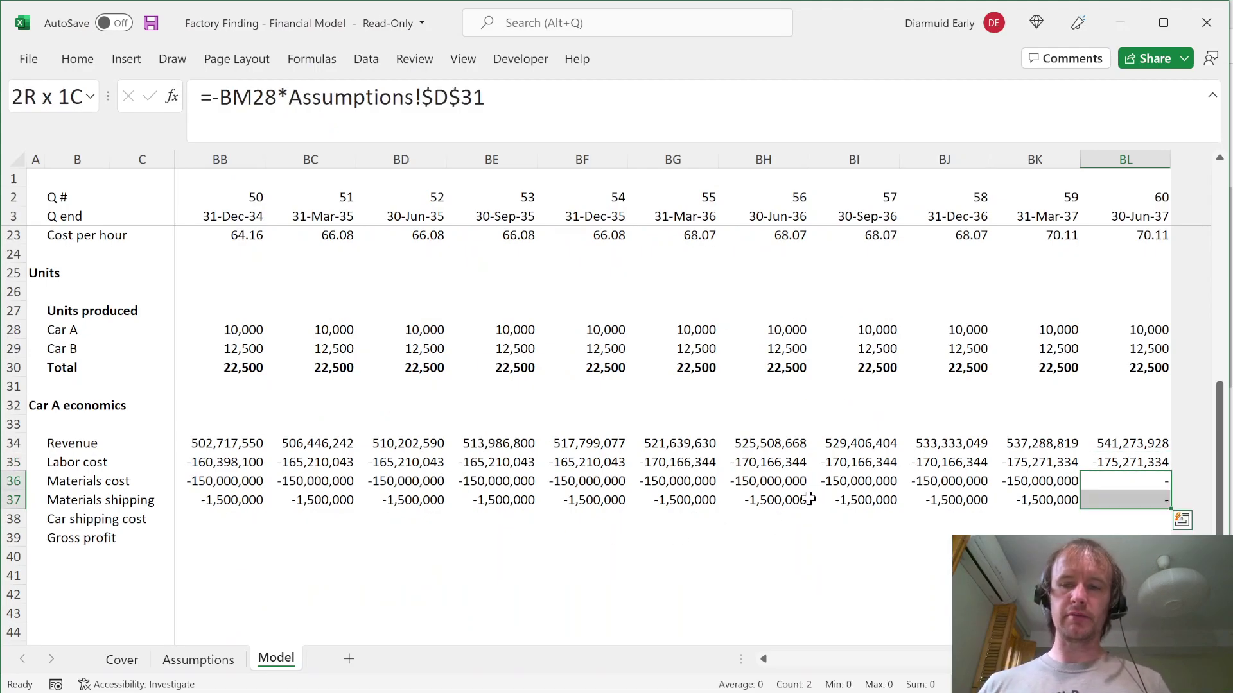
pyautogui.hotkey('shift', 'Up')
pyautogui.press('Left')
pyautogui.press('Right')
pyautogui.hotkey('ctrl', 'Left')
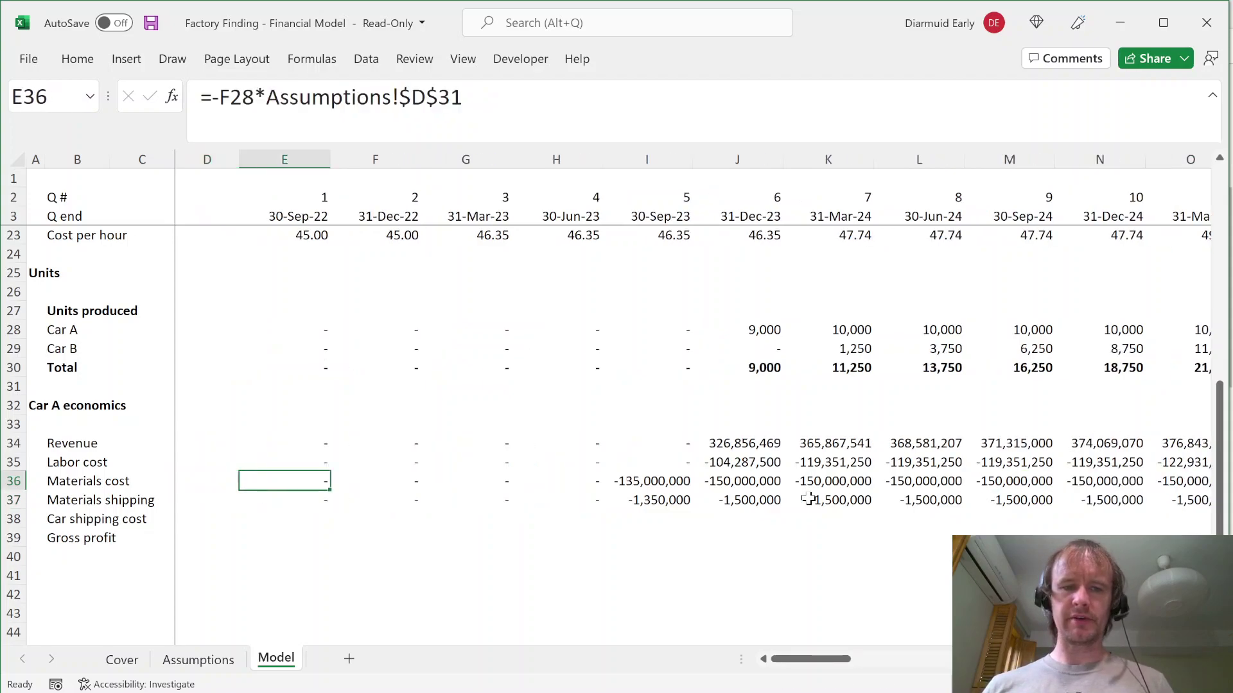
pyautogui.hotkey('ctrl', 'shift', 'Right')
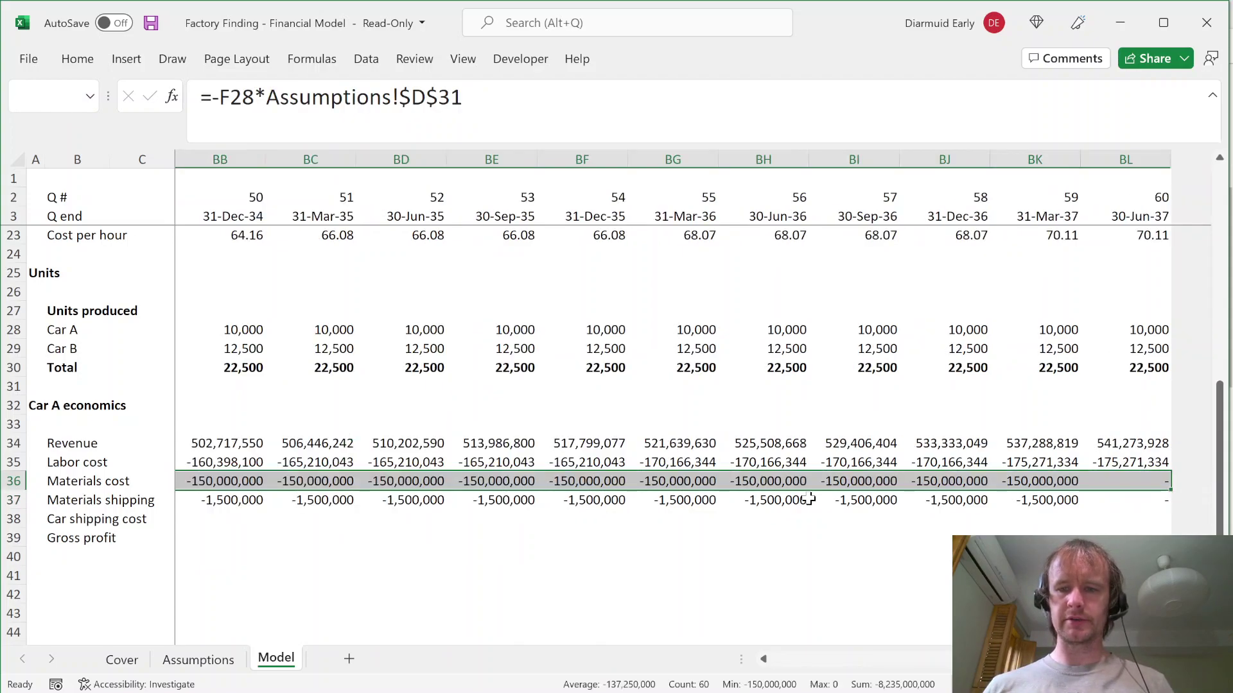
pyautogui.press('Left')
pyautogui.press('Left')
pyautogui.press('Right')
pyautogui.press('Right')
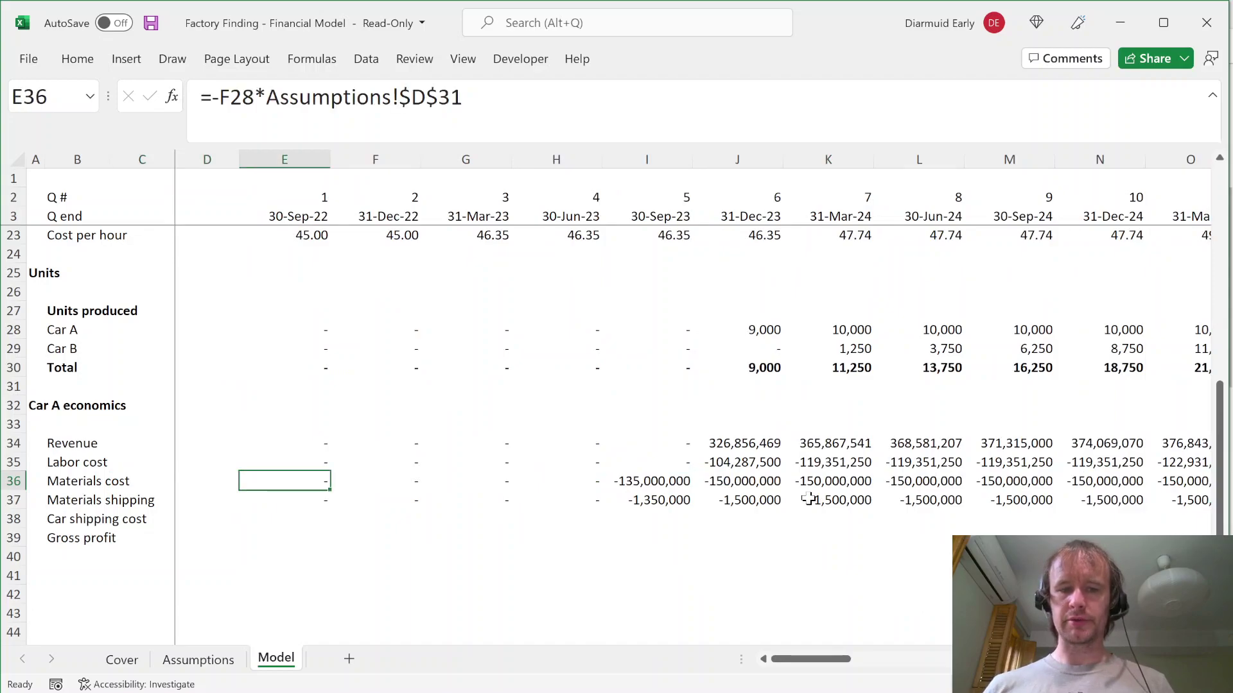
# Step: From the Car shipping cost row, review the Assumptions sheet's finished-car shipping rate, transportation distances and inventory allocation
pyautogui.press('Down')
pyautogui.press('Down')
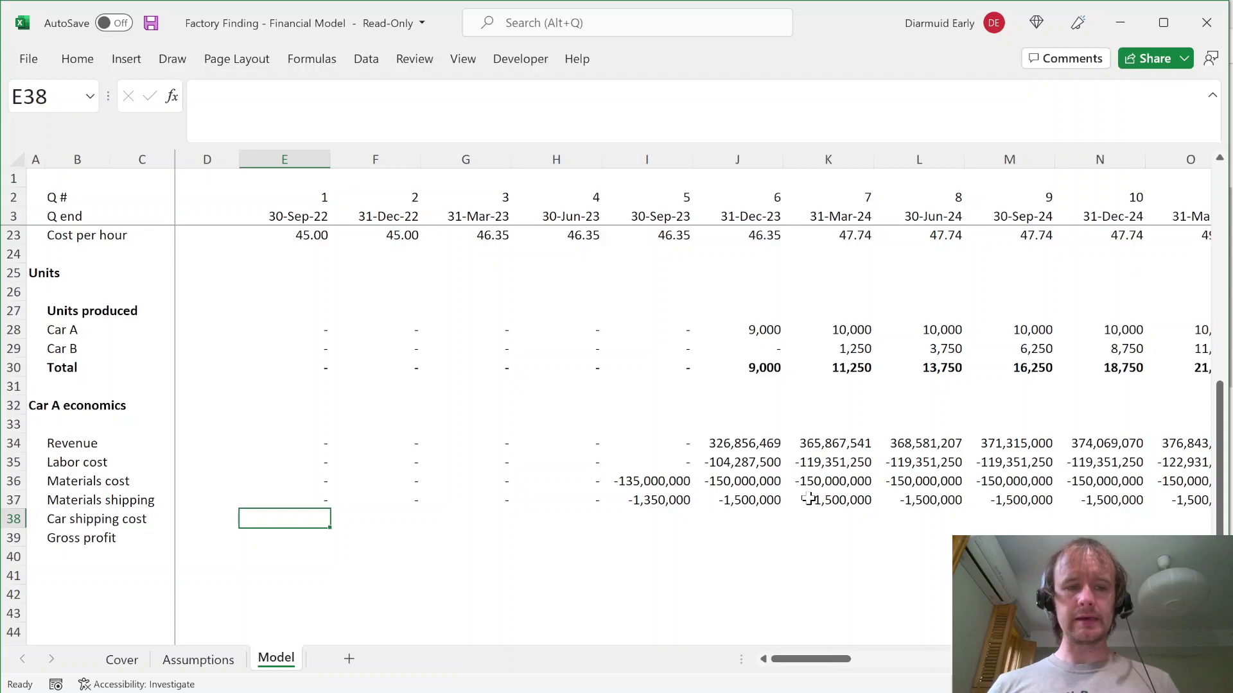
pyautogui.hotkey('ctrl', 'pageup')
pyautogui.press('Down')
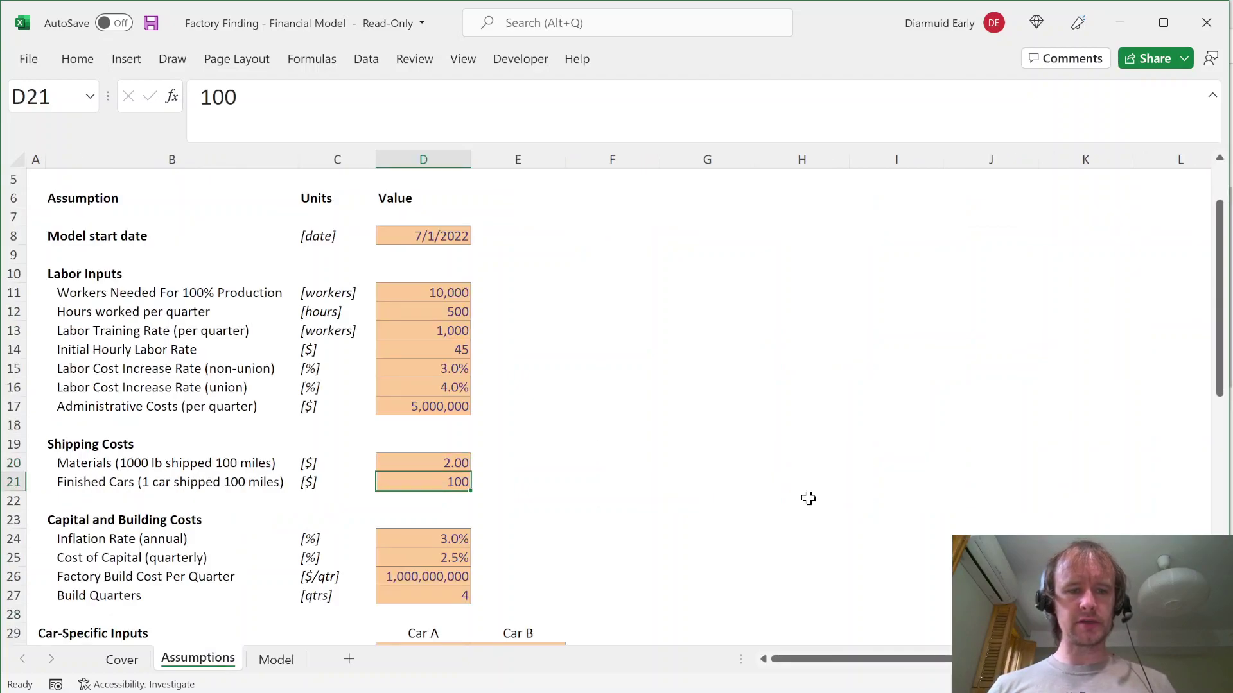
pyautogui.press('pagedown')
pyautogui.press('Down')
pyautogui.press('Down')
pyautogui.press('Down')
pyautogui.press('Down')
pyautogui.press('Down')
pyautogui.press('Down')
pyautogui.press('Down')
pyautogui.press('Down')
pyautogui.press('Down')
pyautogui.press('Down')
pyautogui.press('Down')
pyautogui.press('Down')
pyautogui.press('Down')
pyautogui.press('Down')
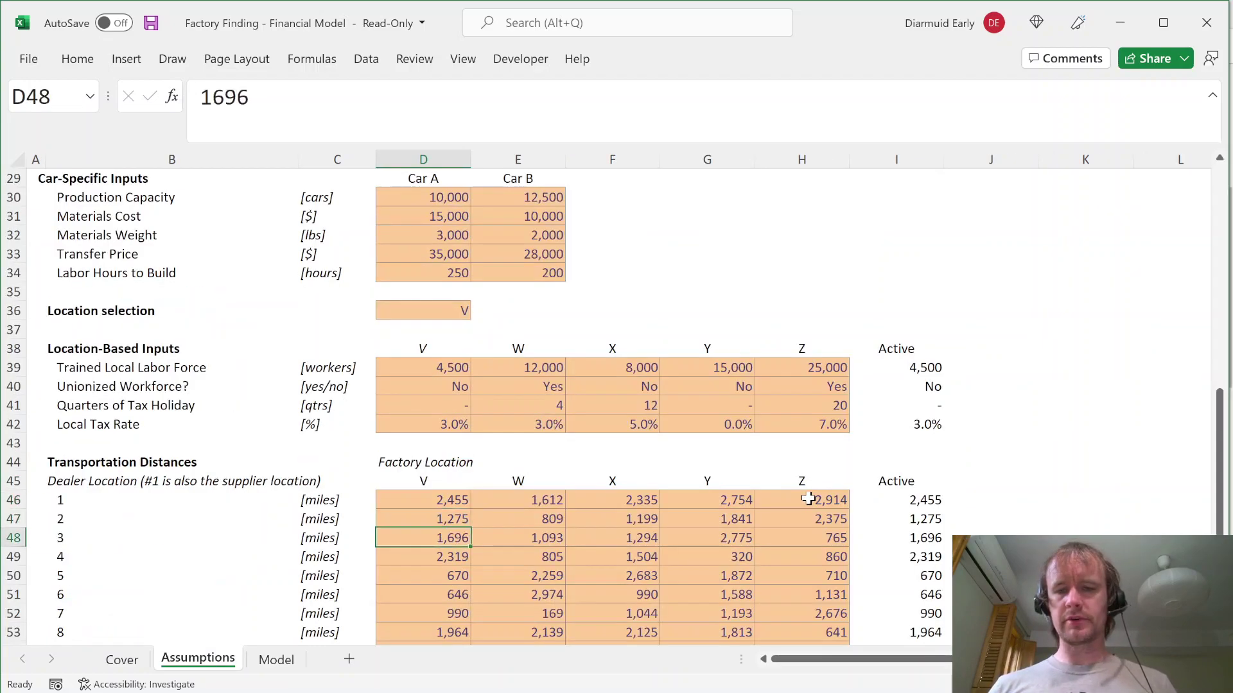
pyautogui.press('Down')
pyautogui.press('Down')
pyautogui.press('Down')
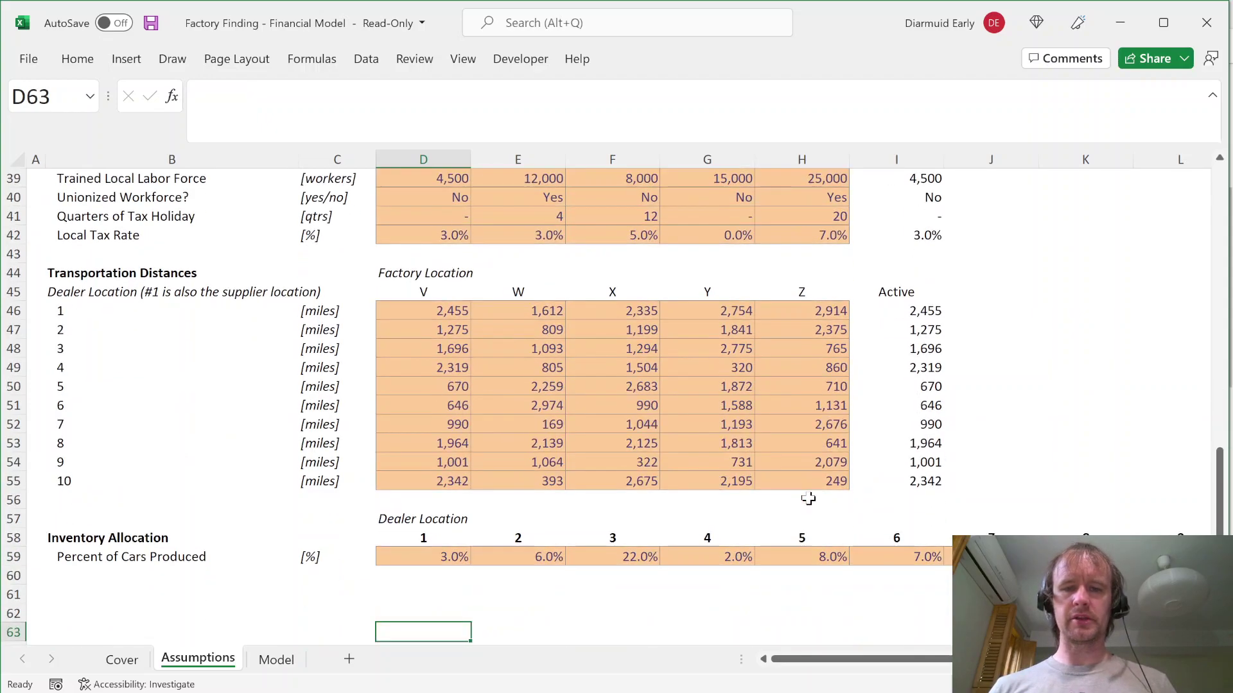
# Step: Insert a blank row above the Dealer Location heading of the Inventory Allocation table
pyautogui.click(397, 521)
pyautogui.hotkey('alt', 'h')
pyautogui.press('i')
pyautogui.press('r')
# Step: Compare the dealer allocation percentages in row 60 with the active transportation distances in column I
pyautogui.press('Up')
pyautogui.press('Left')
pyautogui.press('Right')
pyautogui.press('Down')
pyautogui.press('Down')
pyautogui.press('Down')
pyautogui.press('Down')
pyautogui.hotkey('shift', 'Down')
pyautogui.hotkey('shift', 'Down')
pyautogui.hotkey('shift', 'Down')
pyautogui.hotkey('shift', 'Down')
pyautogui.hotkey('shift', 'Down')
pyautogui.hotkey('shift', 'Down')
pyautogui.hotkey('shift', 'Down')
pyautogui.hotkey('shift', 'Down')
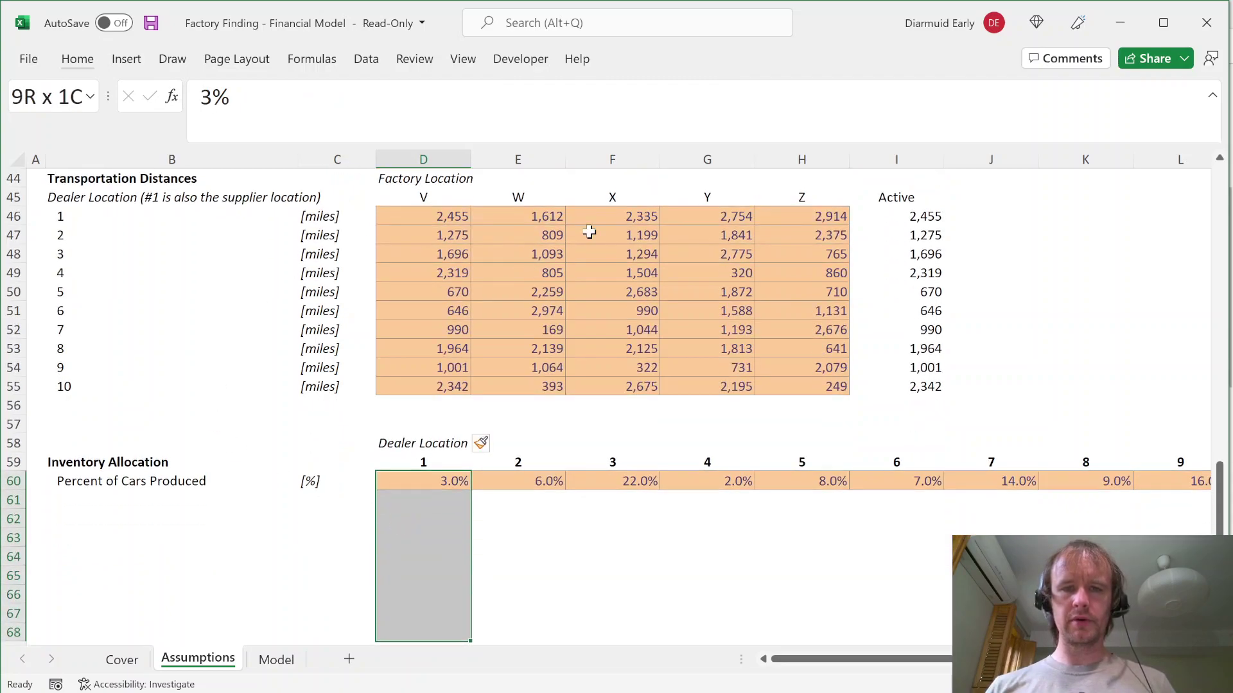
pyautogui.click(922, 218)
pyautogui.click(522, 495)
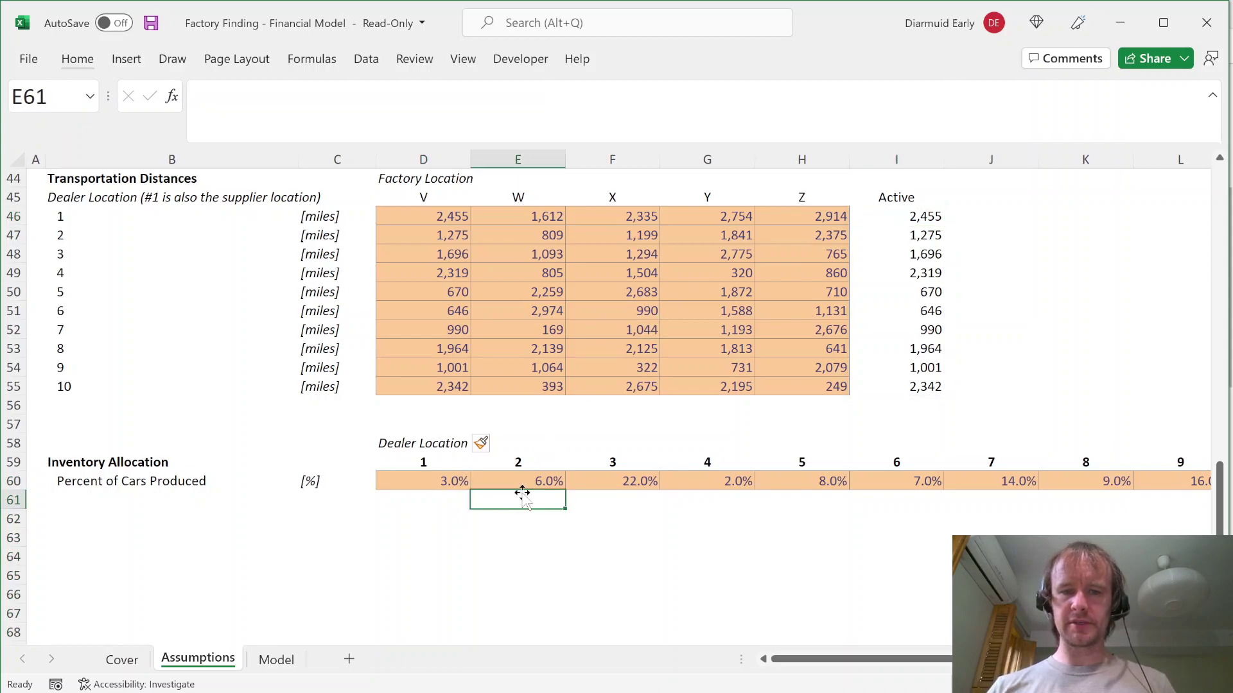
pyautogui.click(537, 482)
pyautogui.click(907, 235)
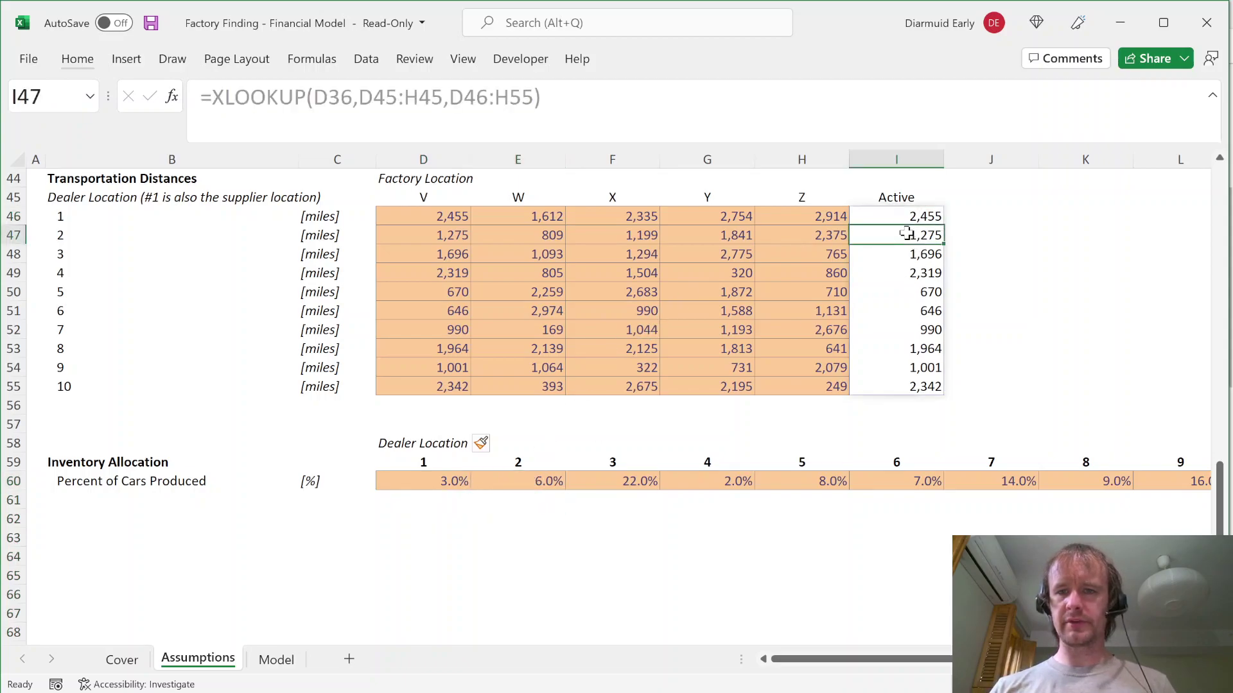
# Step: Insert another blank row at row 57, between the transportation distances and the Inventory Allocation table
pyautogui.click(311, 403)
pyautogui.press('Down')
pyautogui.hotkey('alt', 'h')
pyautogui.press('i')
pyautogui.press('r')
# Step: Label B56 below the transportation distances Average, and copy the [miles] unit from the row above into C56
pyautogui.press('Up')
pyautogui.press('Left')
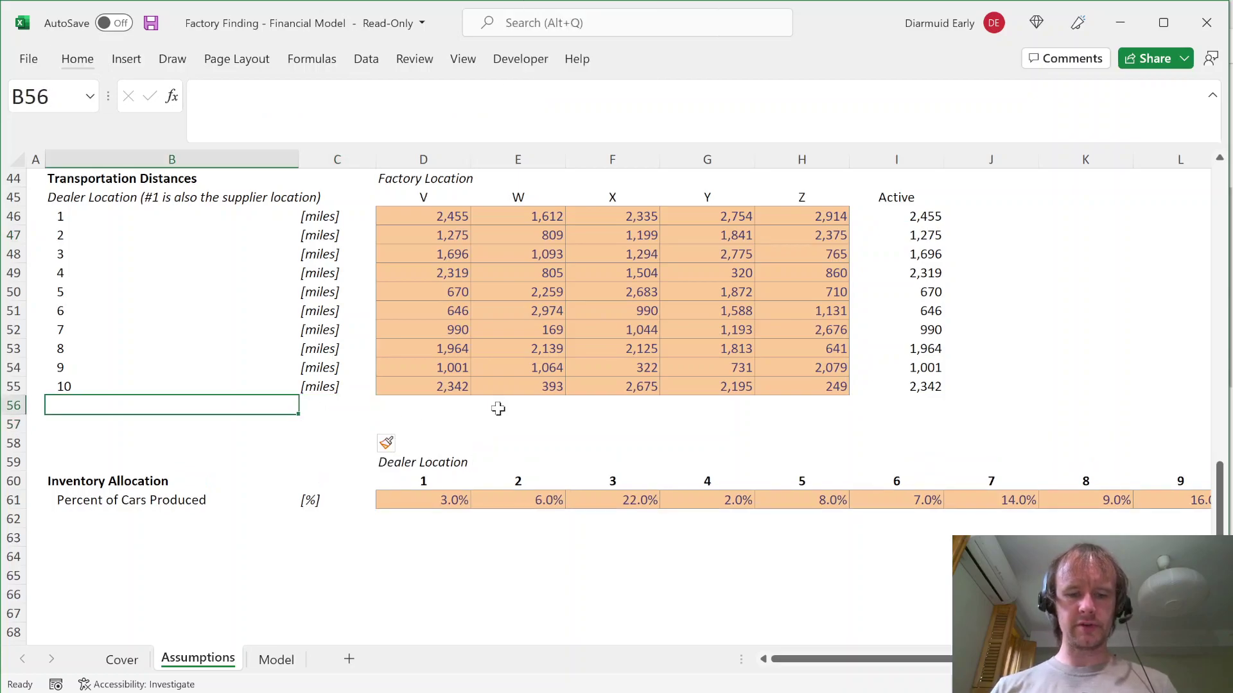
pyautogui.write('Average')
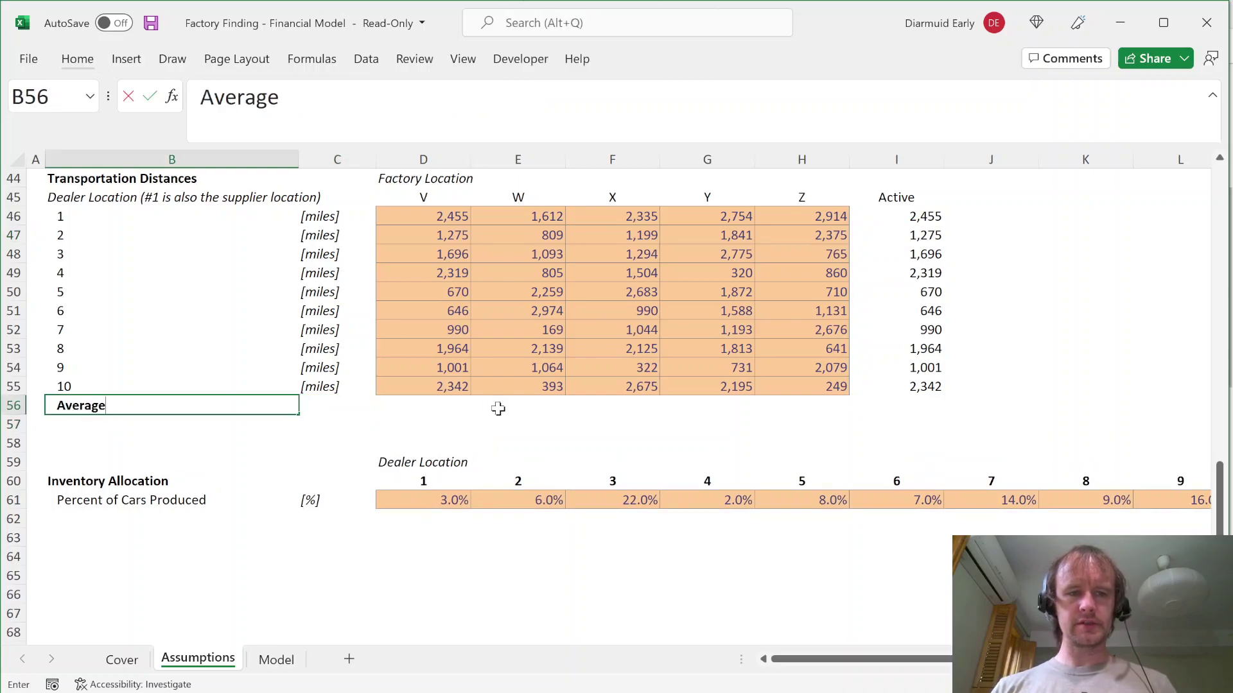
pyautogui.press('Tab')
pyautogui.hotkey('ctrl', 'd')
# Step: Start a SUMPRODUCT formula in D56 with location V's distances D46:D55 as the first array
pyautogui.press('Tab')
pyautogui.write('=sump')
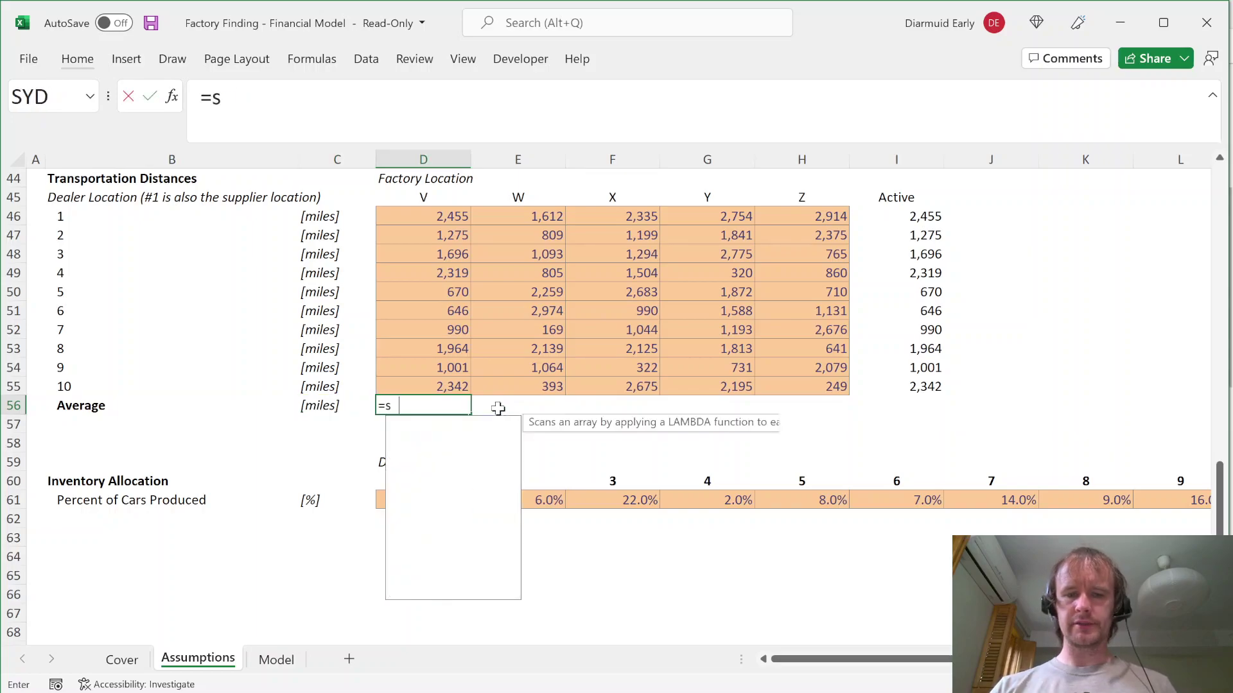
pyautogui.press('Tab')
pyautogui.press('Up')
pyautogui.hotkey('ctrl', 'shift', 'Up')
pyautogui.hotkey('shift', 'Down')
pyautogui.hotkey('shift', 'Down')
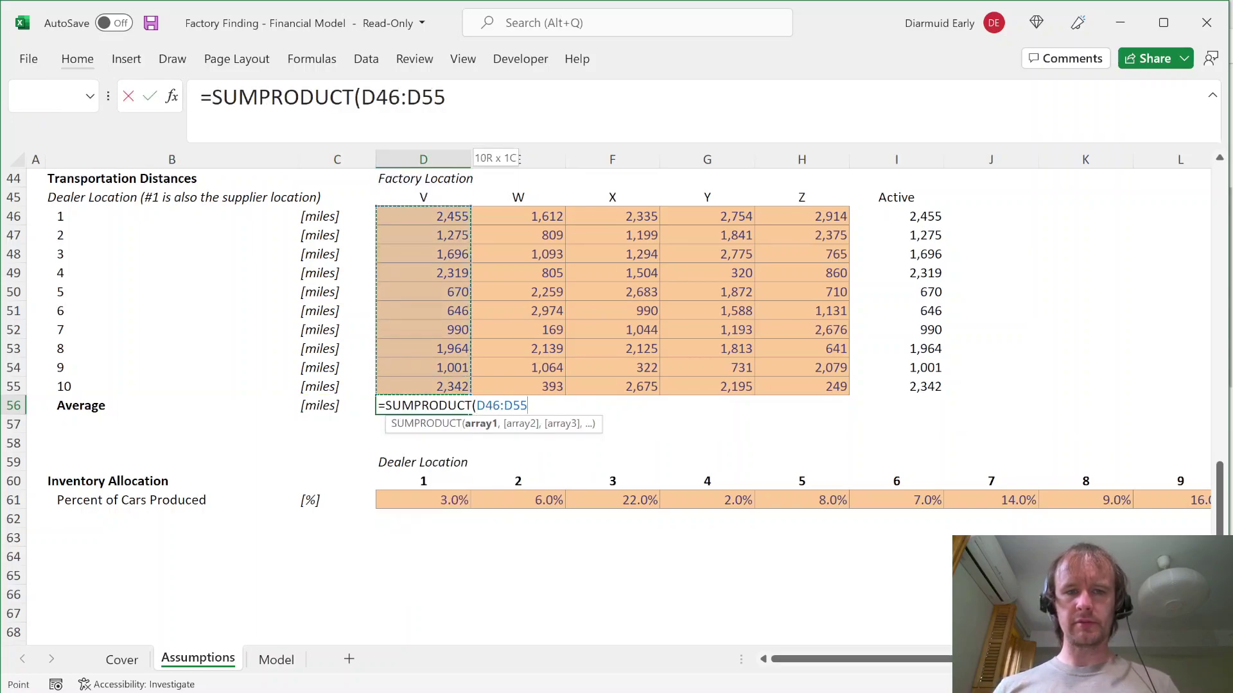
# Step: Add TRANSPOSE of the dealer allocation percentages D61:M61 as the SUMPRODUCT formula's second array
pyautogui.write(',tran')
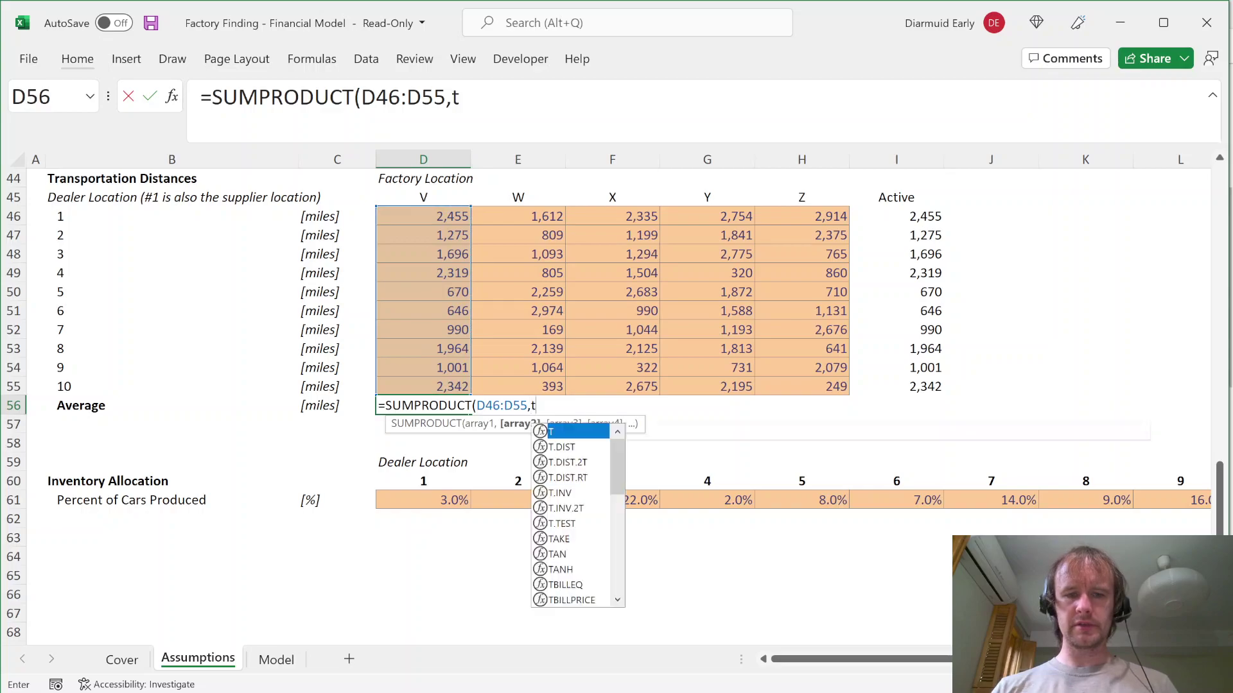
pyautogui.press('Tab')
pyautogui.press('Down')
pyautogui.press('Down')
pyautogui.press('Down')
pyautogui.press('Down')
pyautogui.press('Down')
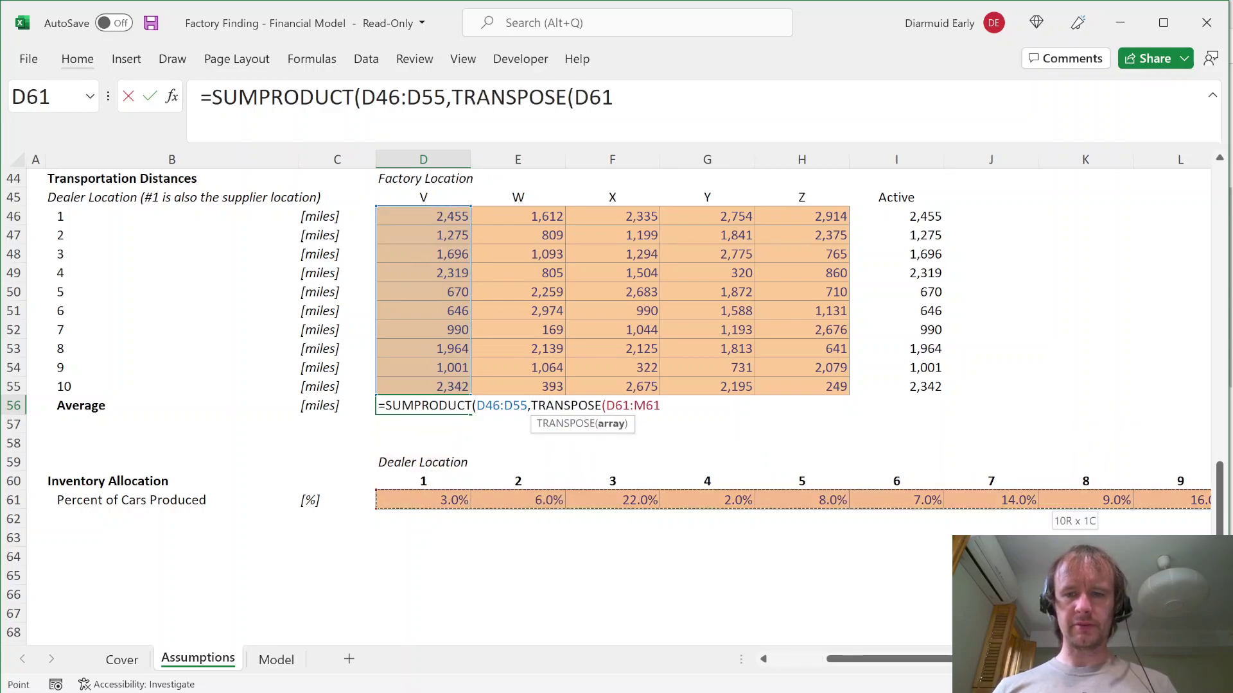
pyautogui.hotkey('ctrl', 'shift', 'Right')
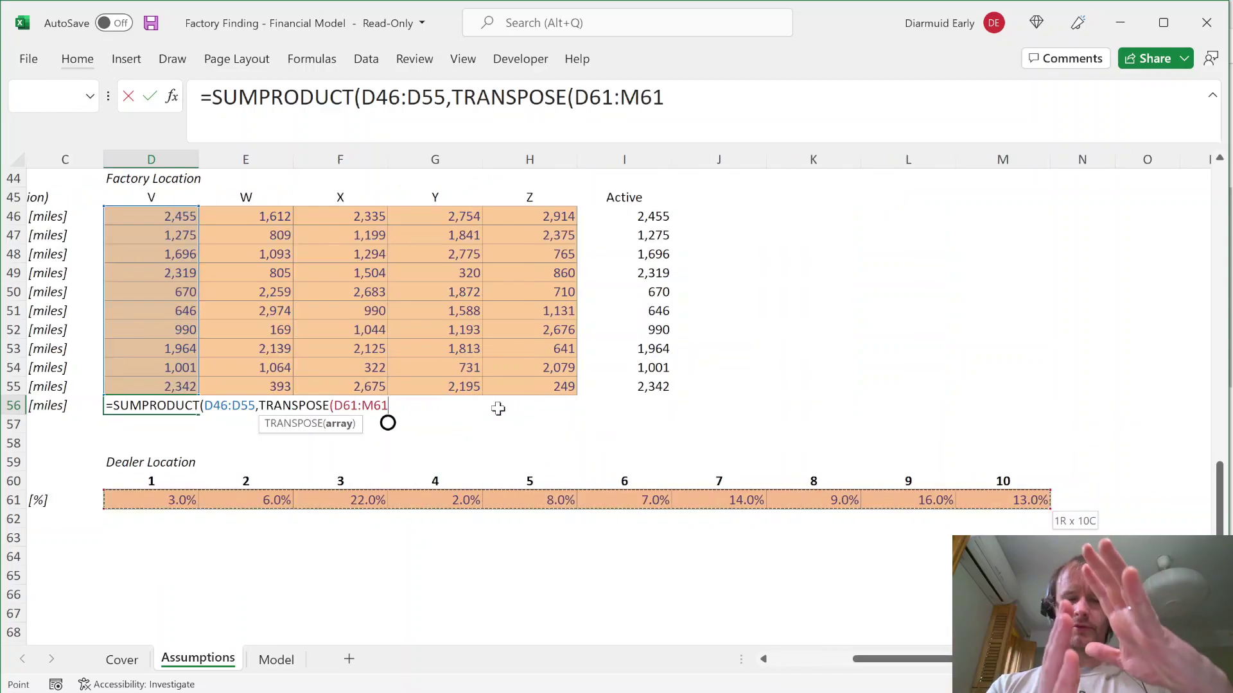
# Step: Make the allocation range absolute as $D$61:$M$61 and complete the weighted average distance formula in D56
pyautogui.write(')')
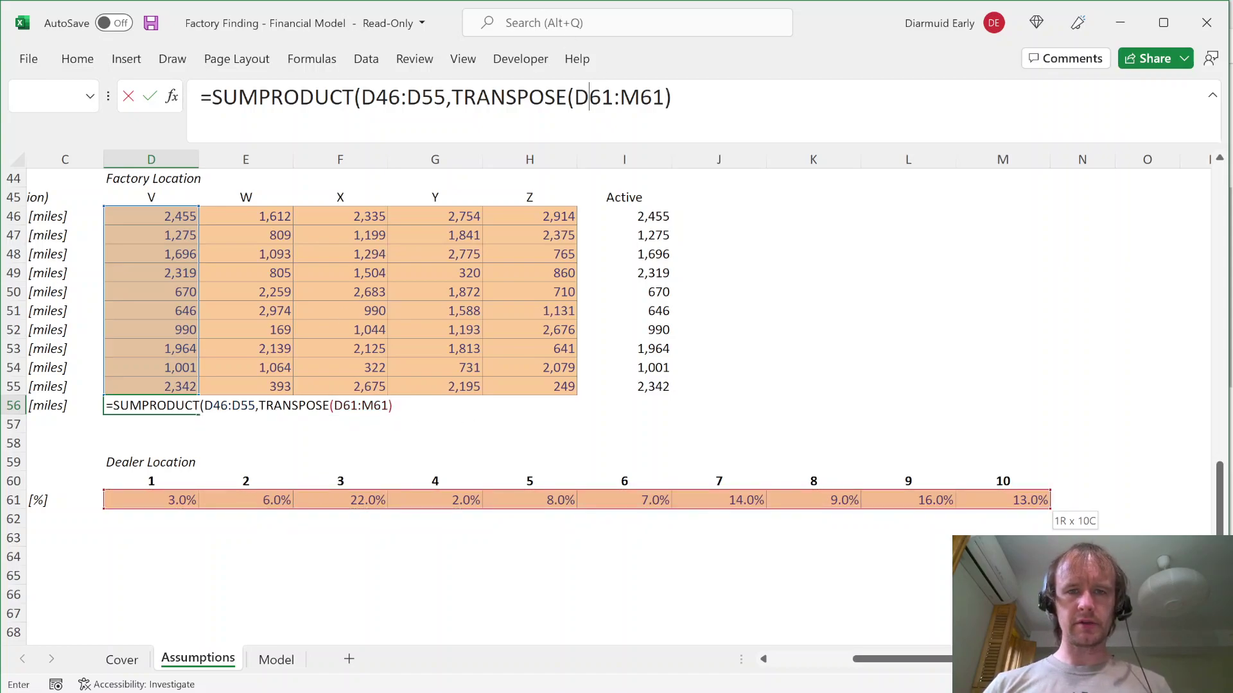
pyautogui.moveTo(590, 96); pyautogui.dragTo(640, 96)
pyautogui.press('F4')
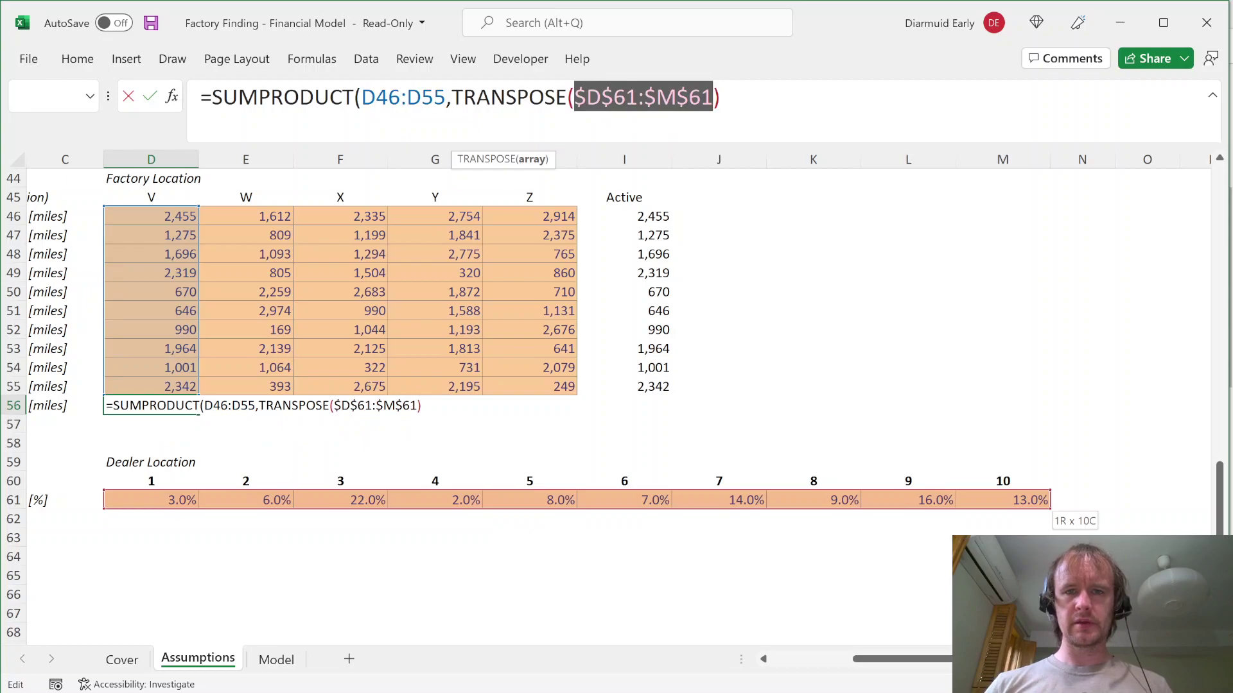
pyautogui.press('Right')
pyautogui.write(')')
pyautogui.press('Return')
pyautogui.press('Up')
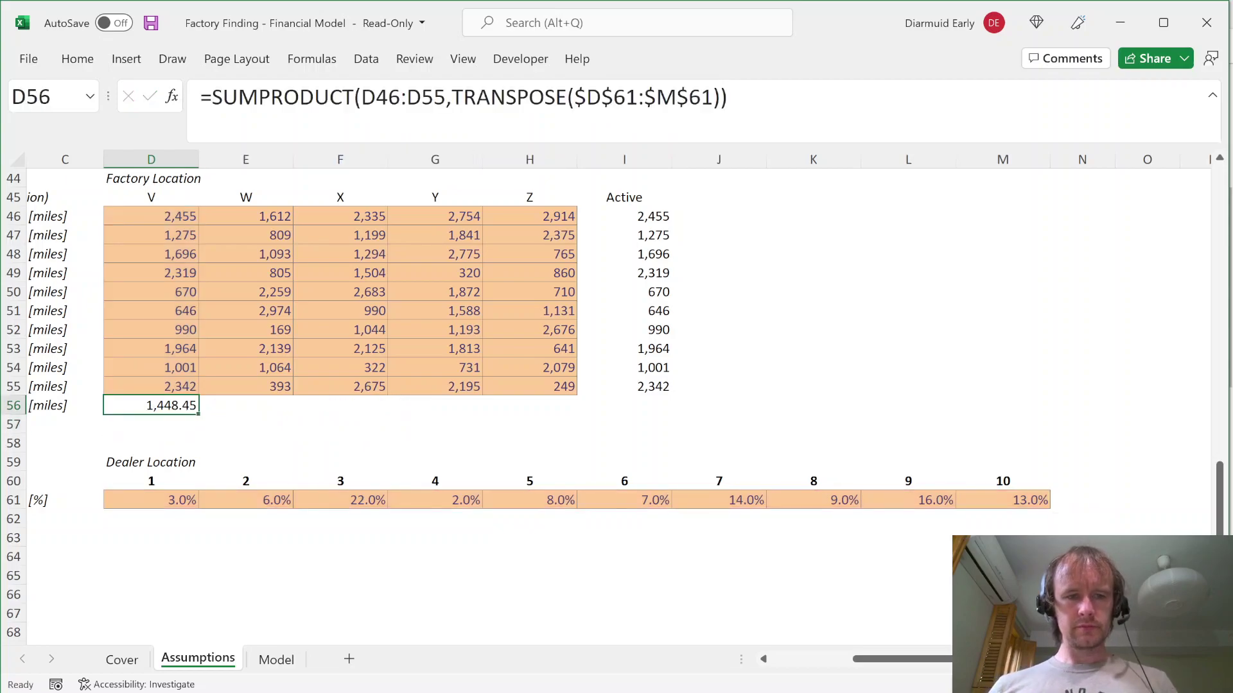
# Step: Format the weighted average distance in D56 with no decimal places
pyautogui.hotkey('alt', 'h')
pyautogui.press('9')
pyautogui.press('9')
# Step: Fill the weighted average distance formula from D56 across to H56 for factory locations W to Z
pyautogui.hotkey('shift', 'Right')
pyautogui.hotkey('shift', 'Right')
pyautogui.hotkey('shift', 'Right')
pyautogui.hotkey('shift', 'Right')
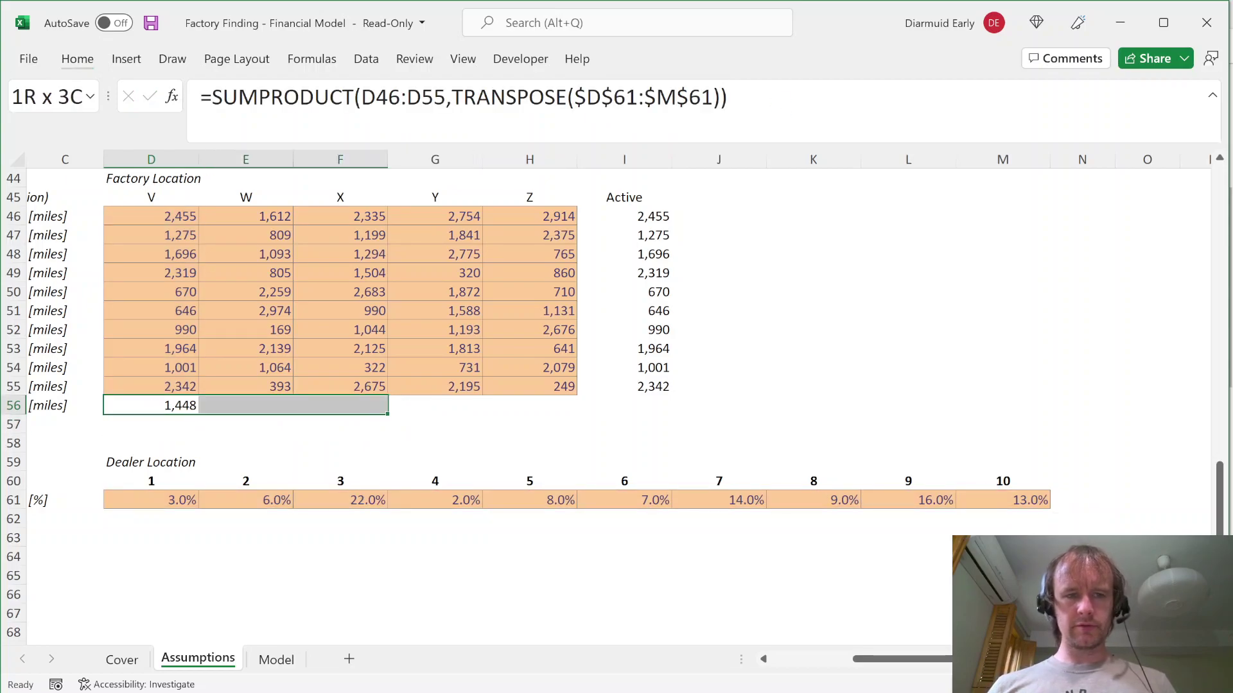
pyautogui.hotkey('ctrl', 'r')
pyautogui.hotkey('ctrl', 'Right')
pyautogui.hotkey('ctrl', 'c')
pyautogui.press('Right')
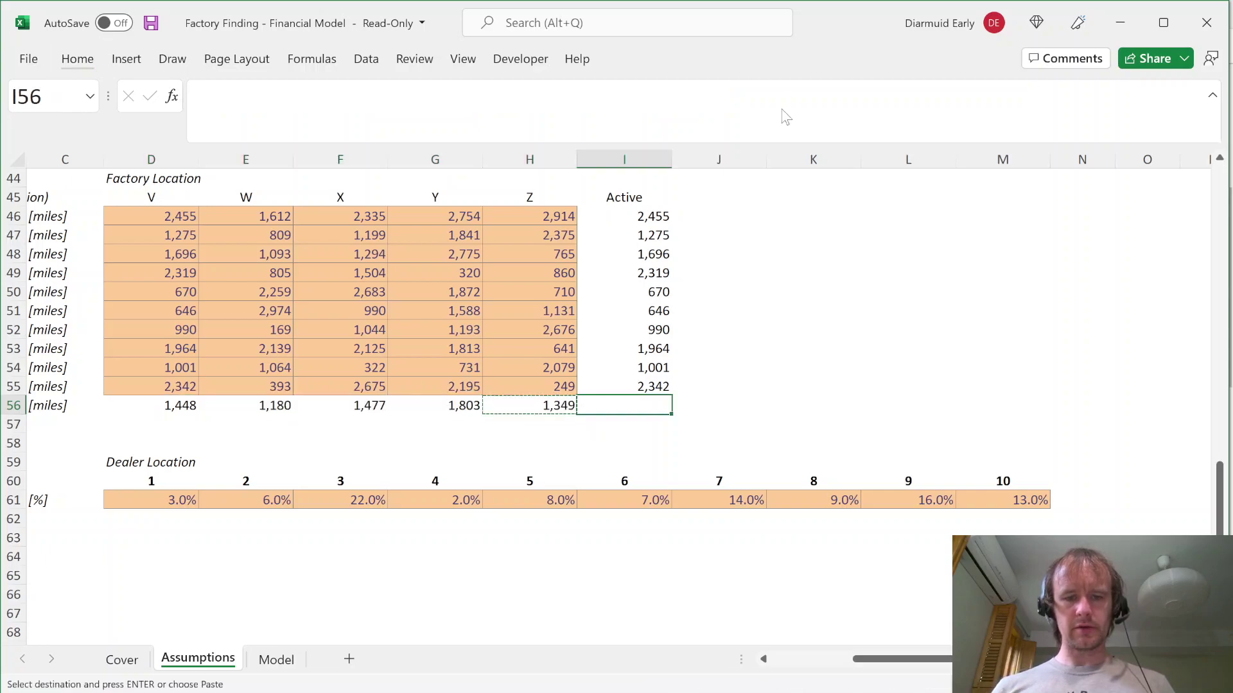
pyautogui.hotkey('ctrl', 'v')
# Step: Extend the Active column's XLOOKUP return range in I46 to D46:H56 to include the average row
pyautogui.press('Up')
pyautogui.press('Down')
pyautogui.press('Up')
pyautogui.hotkey('ctrl', 'Up')
pyautogui.press('Down')
pyautogui.press('F2')
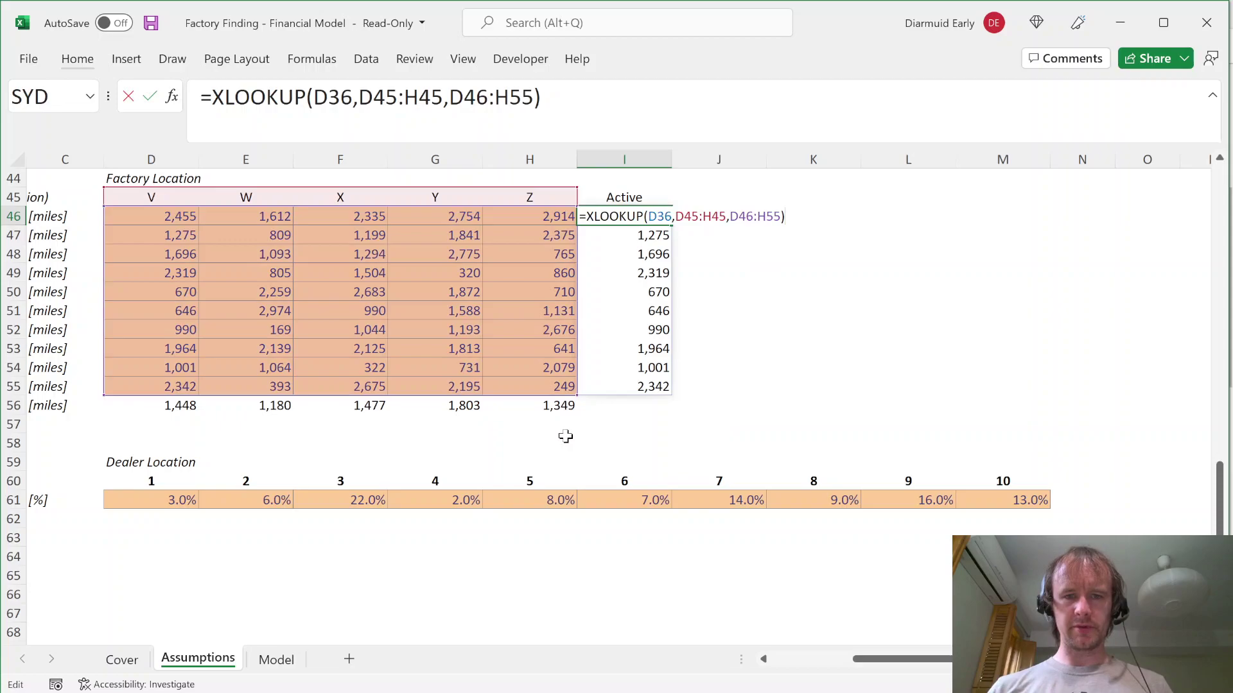
pyautogui.moveTo(578, 401); pyautogui.dragTo(578, 416)
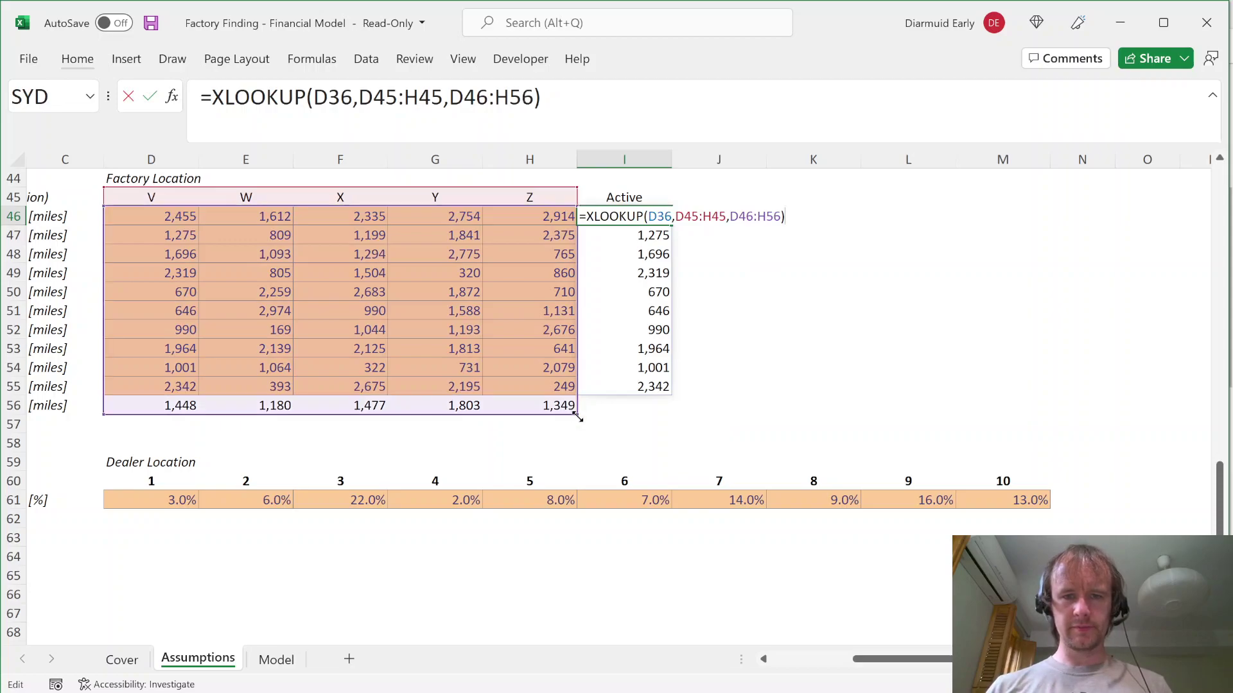
pyautogui.press('Return')
pyautogui.hotkey('ctrl', 'Down')
pyautogui.hotkey('shift', 'space')
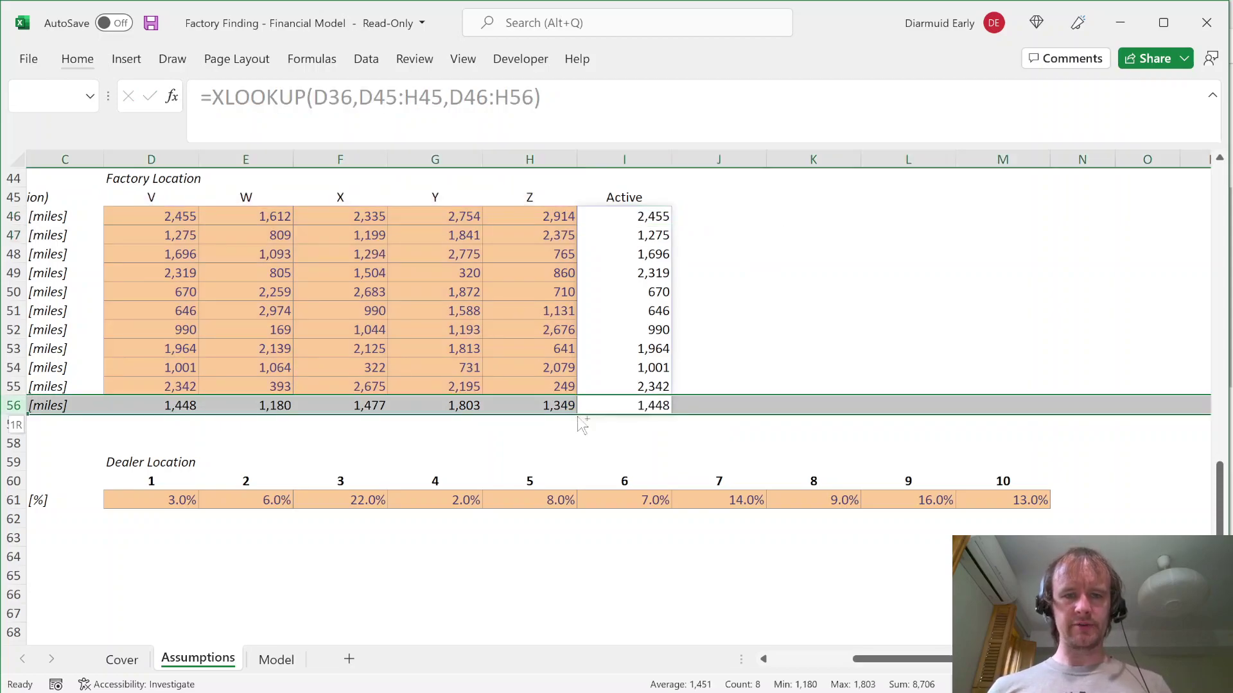
# Step: Start the Car shipping cost formula in E38 of the Model sheet with Car A units E28 as the first factor
pyautogui.press('Home')
pyautogui.hotkey('ctrl', 'pagedown')
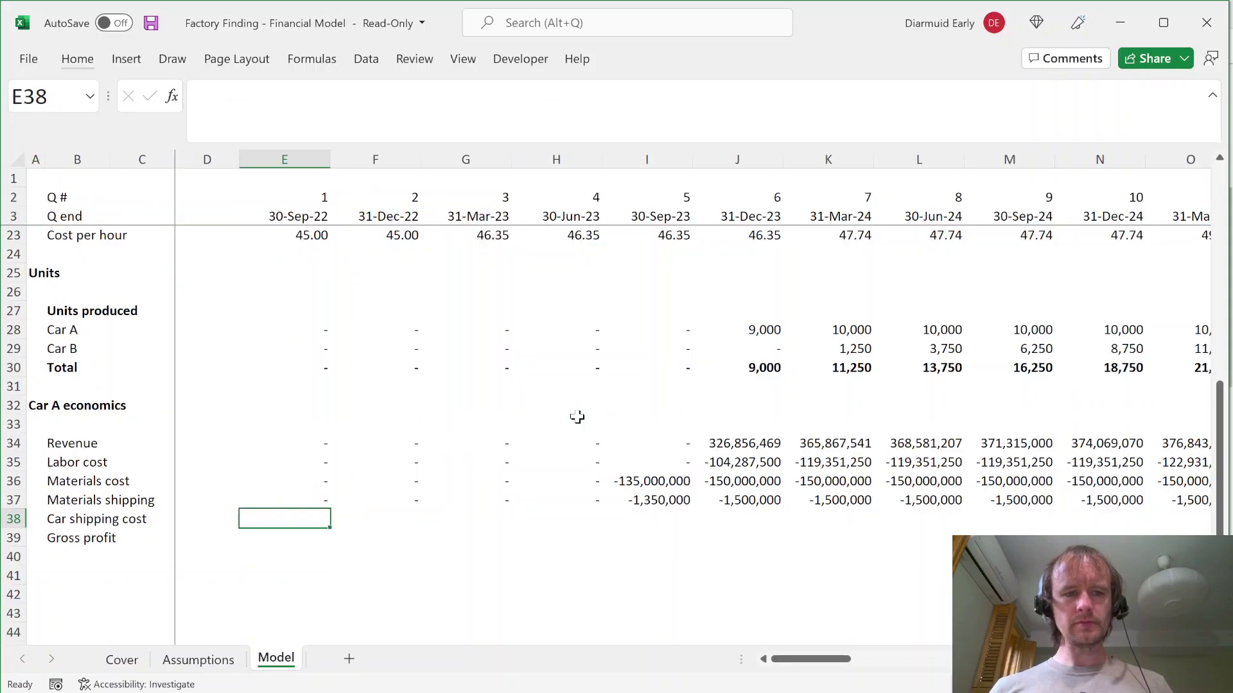
pyautogui.write('=')
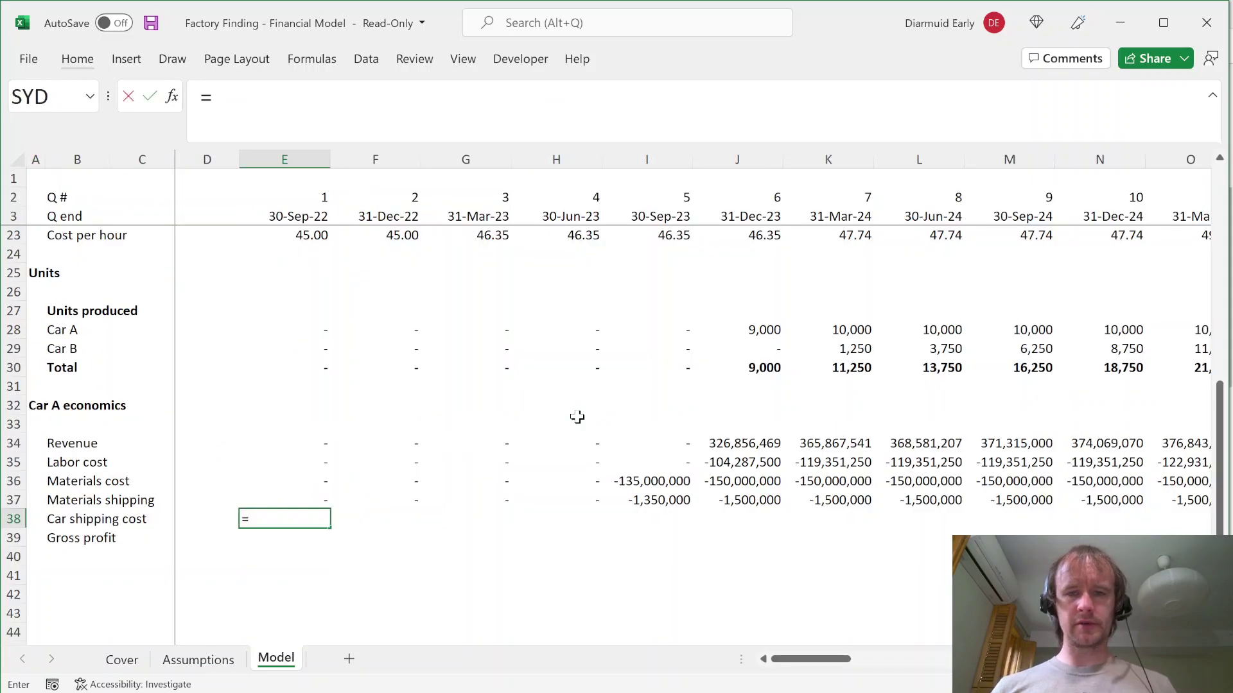
pyautogui.press('Up')
pyautogui.press('Up')
pyautogui.press('Up')
pyautogui.press('Up')
pyautogui.press('Up')
pyautogui.press('Up')
pyautogui.press('Up')
pyautogui.press('Up')
pyautogui.press('Up')
pyautogui.press('Up')
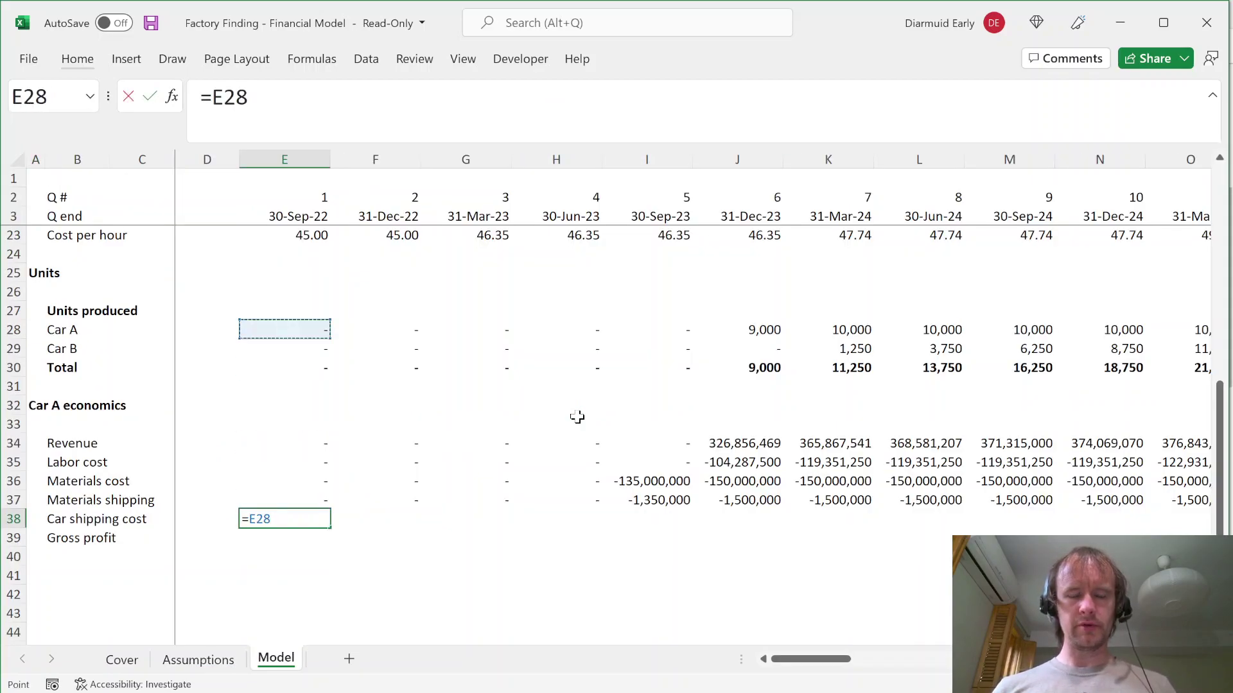
pyautogui.write('*')
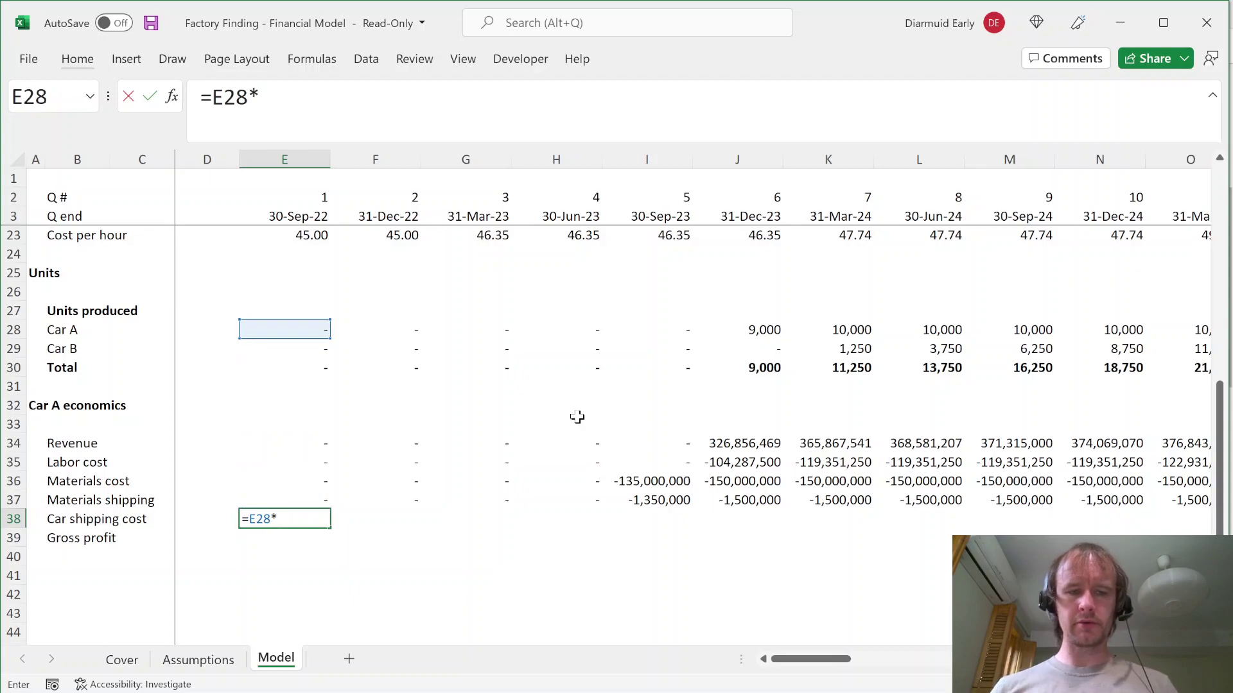
# Step: Multiply by the active average distance Assumptions!$I$56 and the finished car shipping rate Assumptions!$D$21, both as absolute references
pyautogui.hotkey('ctrl', 'pageup')
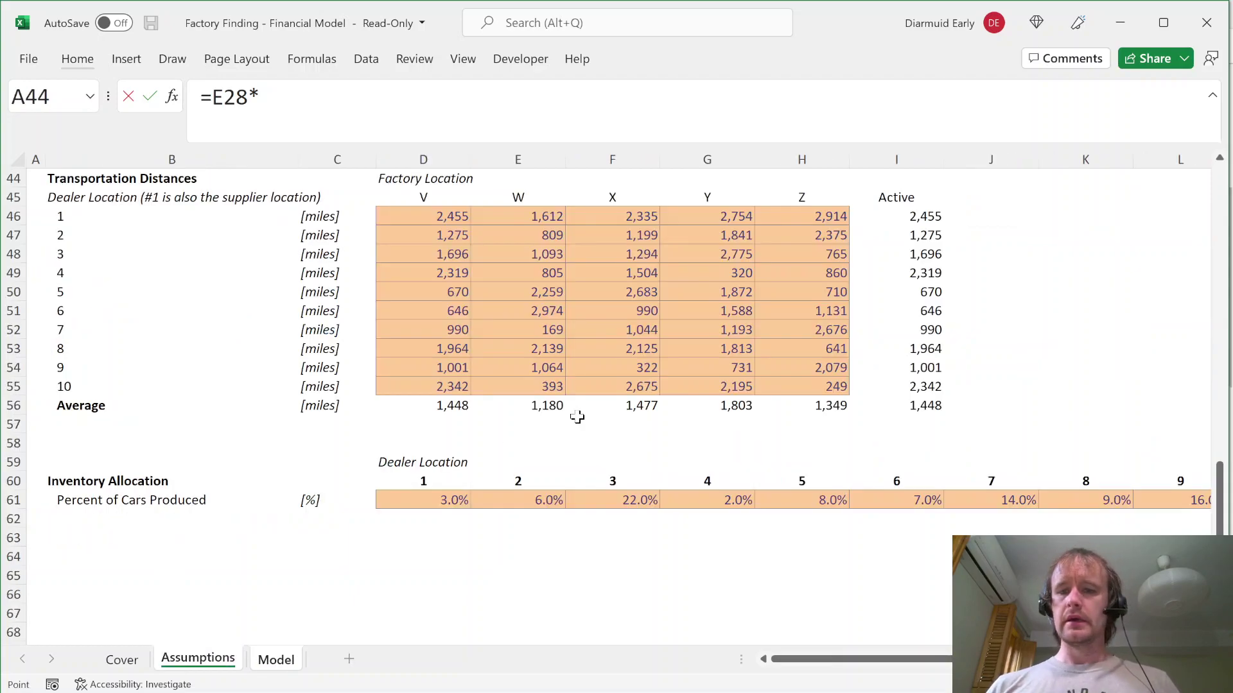
pyautogui.click(901, 410)
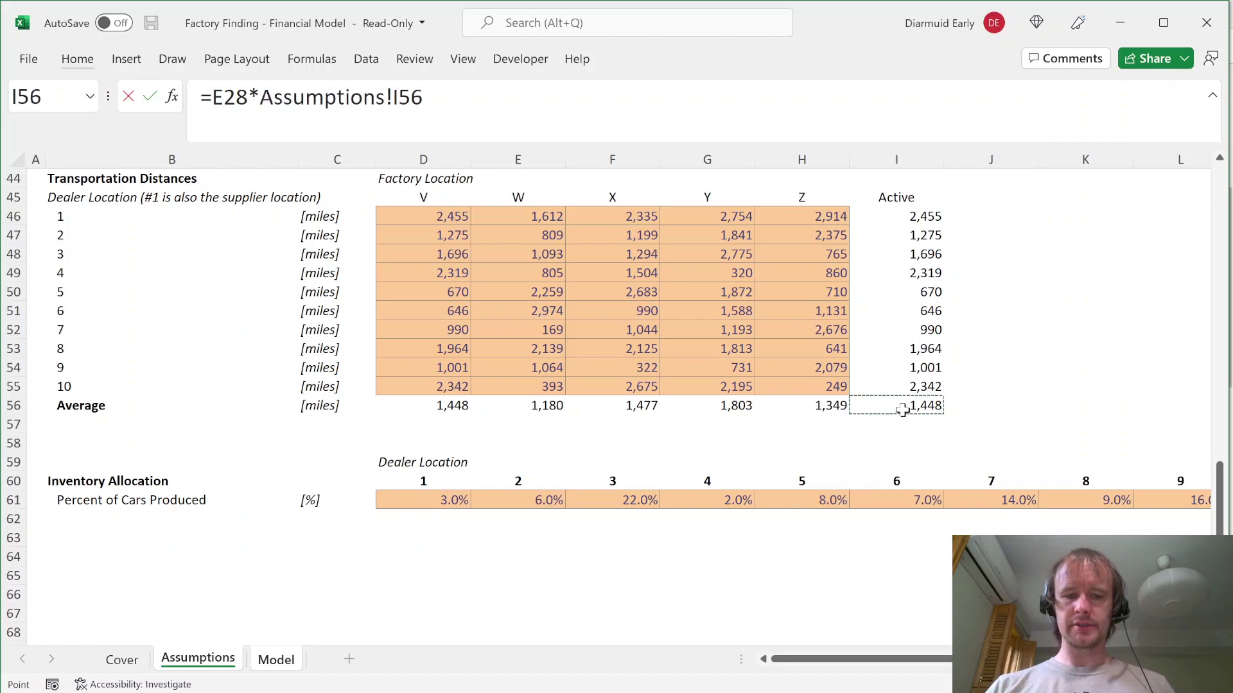
pyautogui.press('F4')
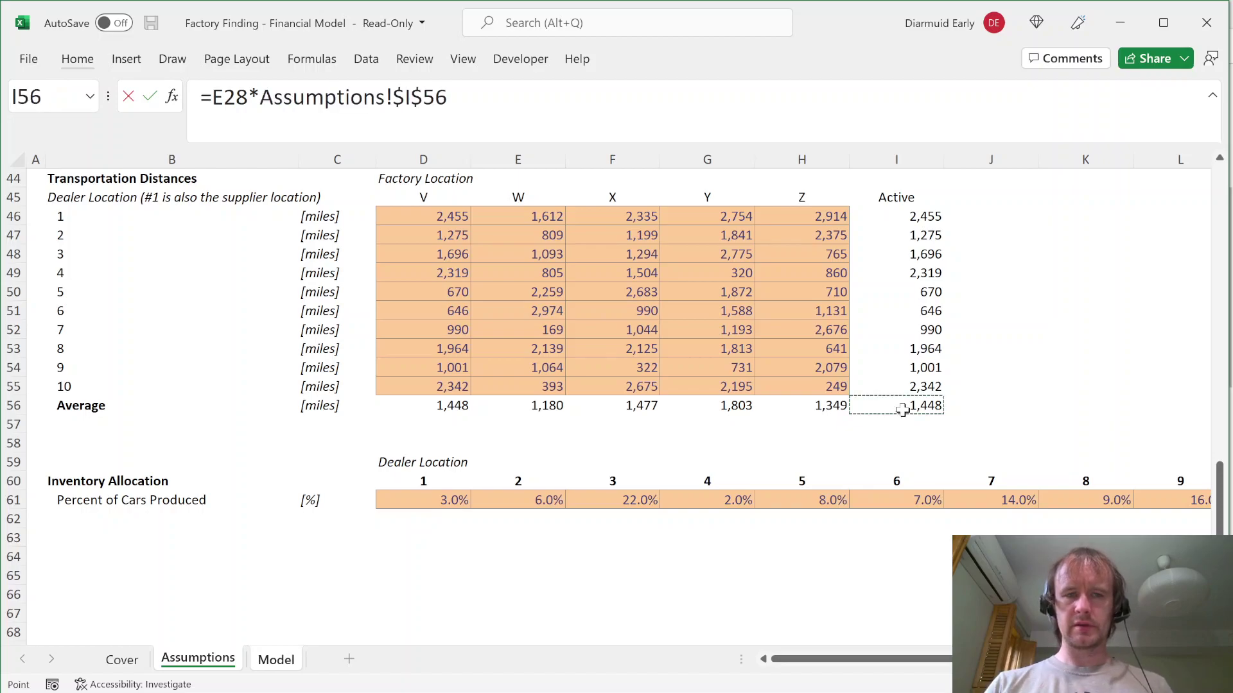
pyautogui.scroll(6, 371, 461)
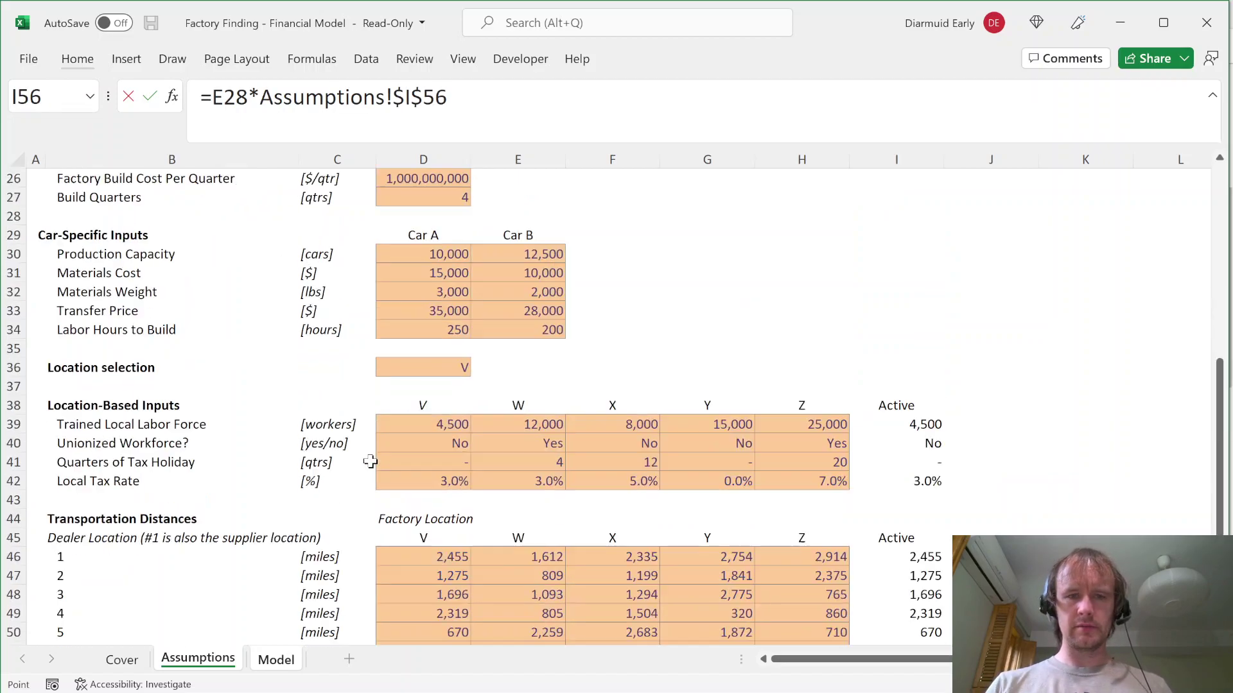
pyautogui.scroll(5, 372, 486)
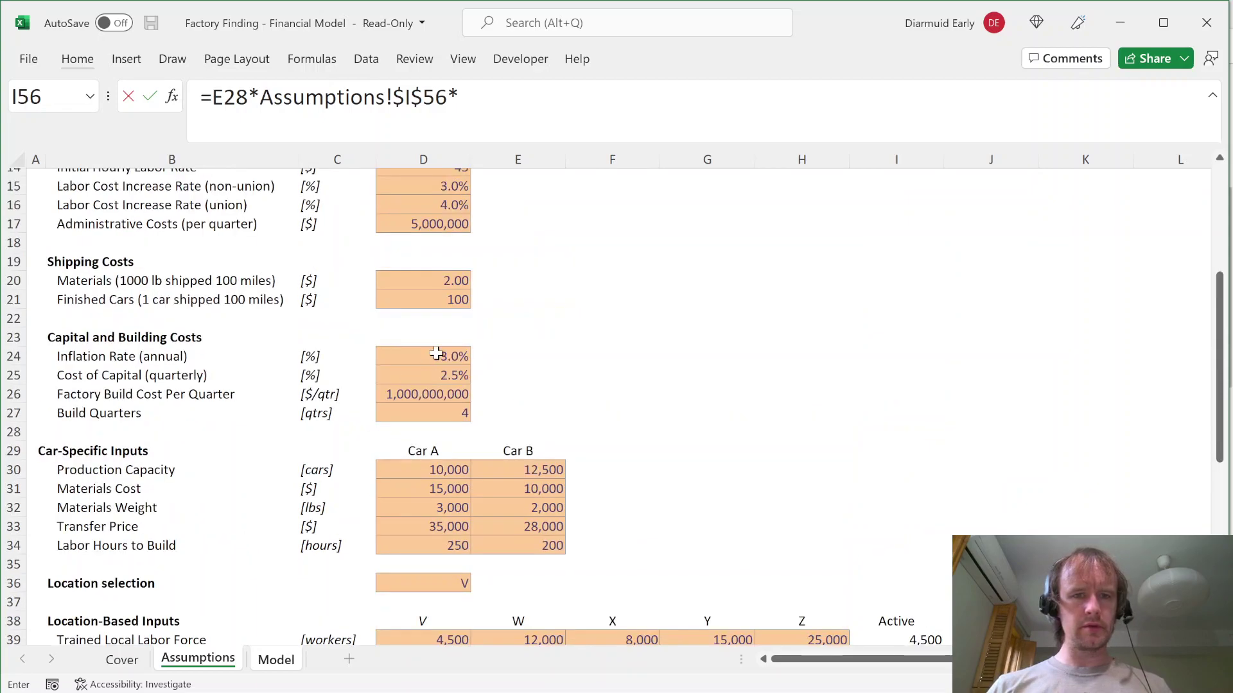
pyautogui.click(422, 338)
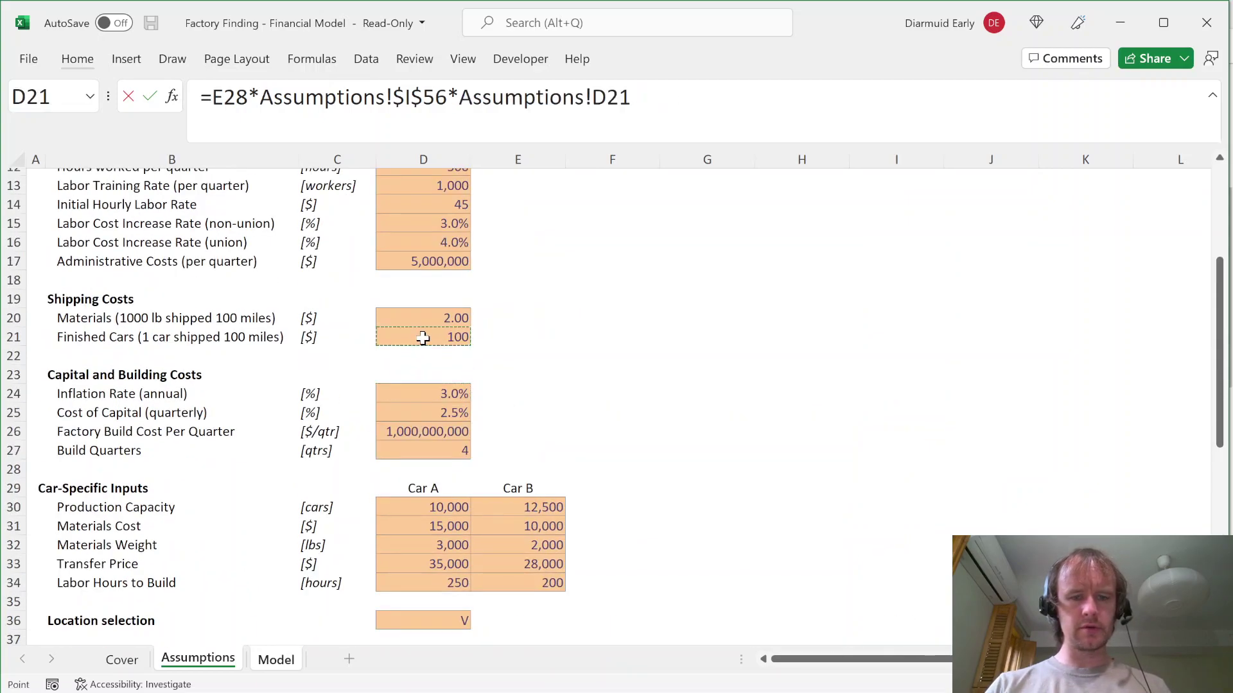
pyautogui.press('F4')
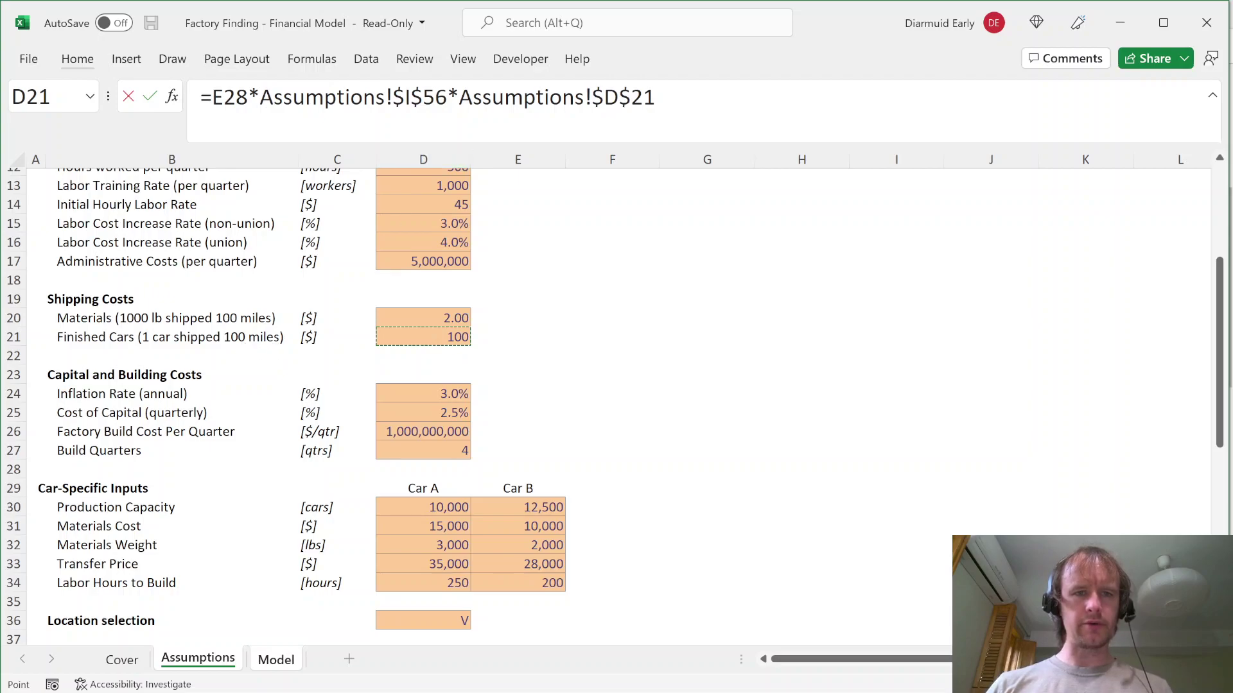
# Step: Divide the average distance by 100 in parentheses, negate the formula, and enter it in E38
pyautogui.click(260, 97)
pyautogui.write('(')
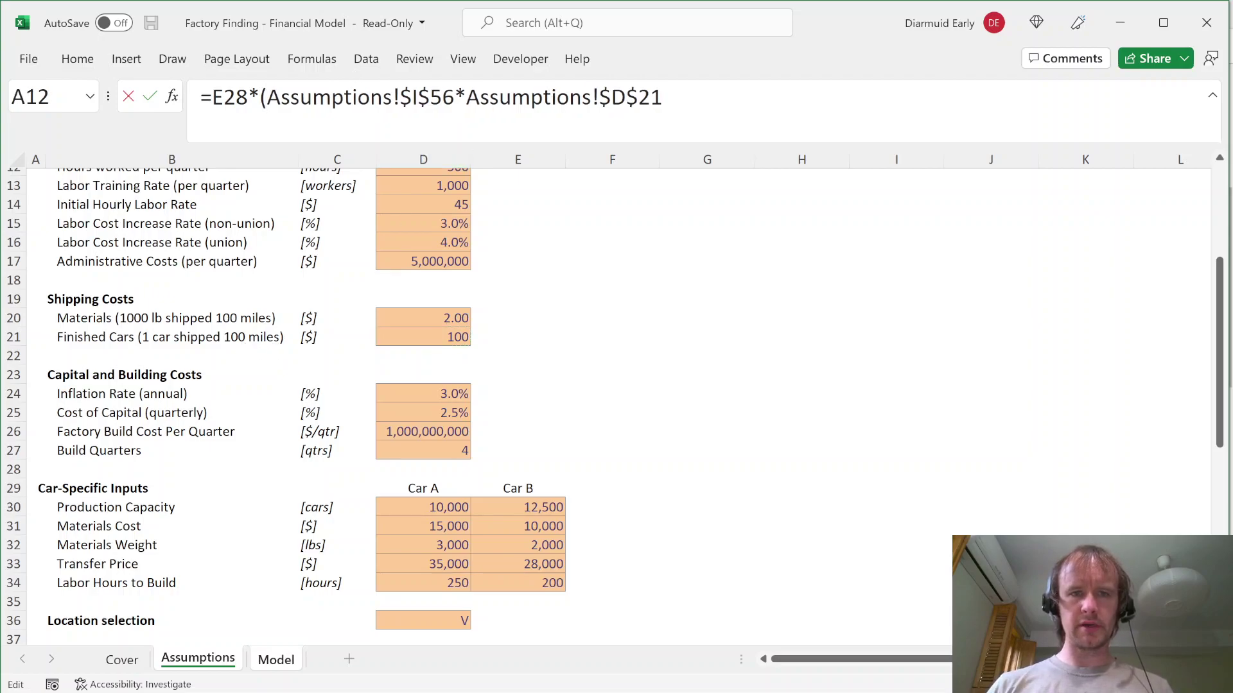
pyautogui.write('/100)')
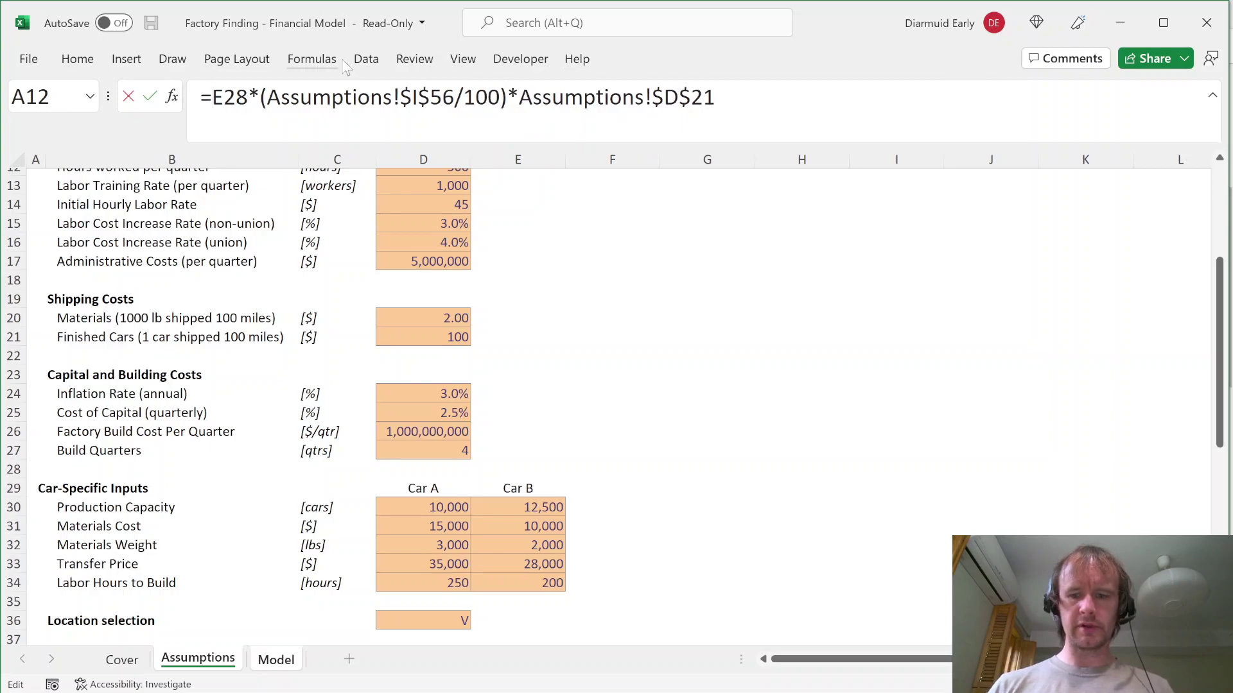
pyautogui.write('-')
pyautogui.press('Return')
# Step: Apply the Materials shipping number format to E38 and copy the Car shipping cost formula across all quarters to BL38
pyautogui.press('Up')
pyautogui.press('Down')
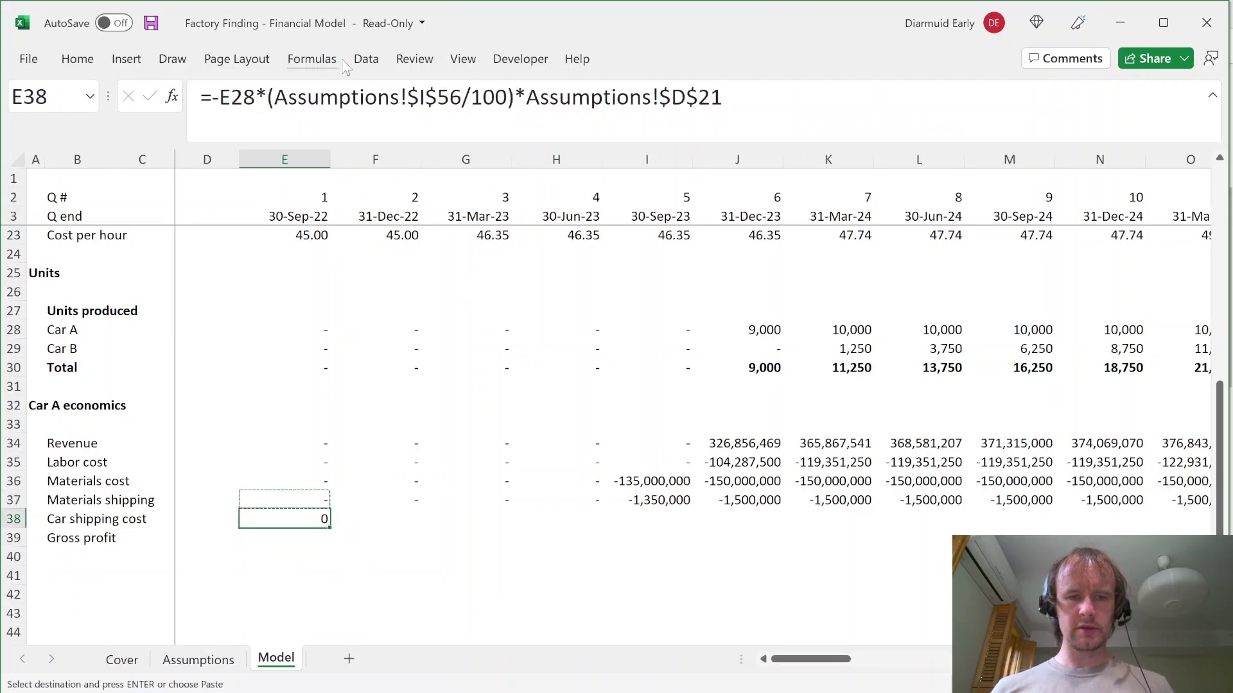
pyautogui.hotkey('ctrl', 'c')
pyautogui.hotkey('ctrl', 'shift', 'Right')
pyautogui.hotkey('ctrl', 'v')
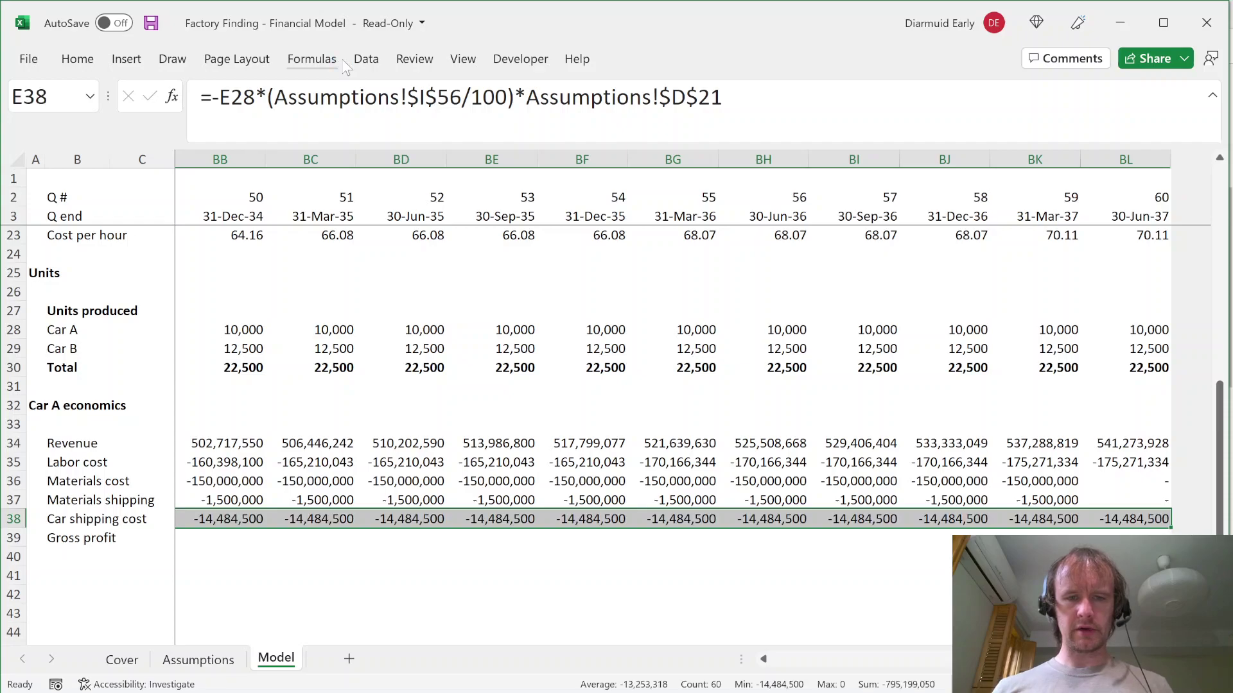
pyautogui.hotkey('ctrl', 'BackSpace')
pyautogui.press('Right')
pyautogui.press('Right')
pyautogui.press('Right')
pyautogui.press('Right')
pyautogui.press('Right')
pyautogui.press('Right')
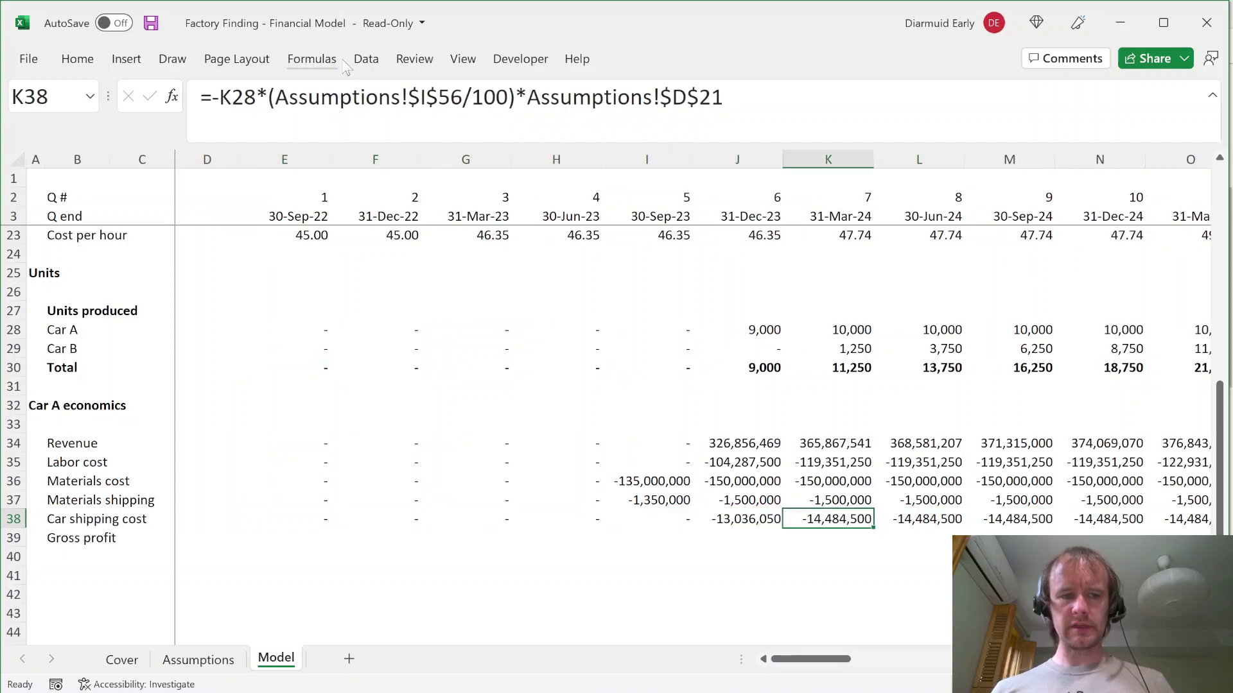
# Step: Calculate Gross profit in E39 as =SUM(E34:E38) and fill it across to the last quarter in BL39
pyautogui.press('Left')
pyautogui.press('Left')
pyautogui.press('Left')
pyautogui.press('Left')
pyautogui.press('Left')
pyautogui.press('Left')
pyautogui.press('Down')
pyautogui.hotkey('alt', '=')
pyautogui.hotkey('ctrl', 'Return')
pyautogui.hotkey('ctrl', 'shift', 'Right')
pyautogui.hotkey('ctrl', 'r')
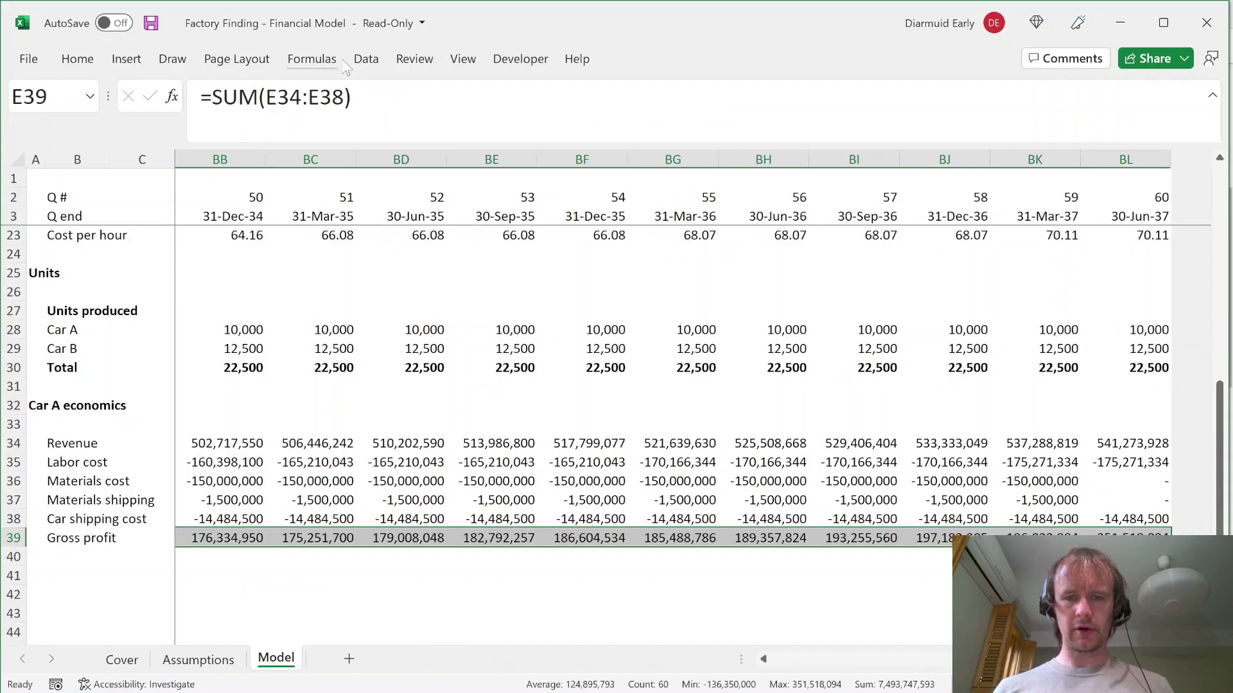
# Step: Make the Gross profit row bold and add a top border to its values from E39 onwards
pyautogui.hotkey('ctrl', 'shift', 'Left')
pyautogui.hotkey('ctrl', 'Right')
pyautogui.hotkey('ctrl', 'Left')
pyautogui.hotkey('ctrl', 'Left')
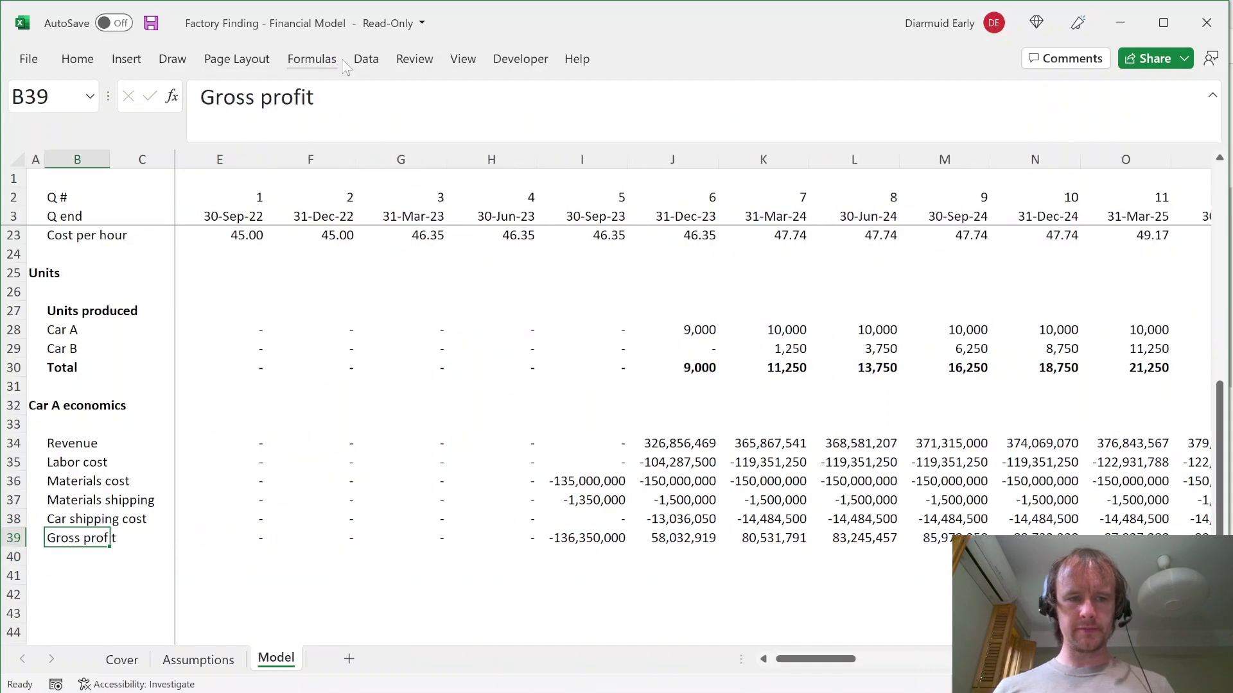
pyautogui.hotkey('ctrl', 'shift', 'Right')
pyautogui.hotkey('ctrl', 'shift', 'Right')
pyautogui.hotkey('ctrl', 'Right')
pyautogui.hotkey('ctrl', 'shift', 'Right')
pyautogui.hotkey('alt', 'h')
pyautogui.press('b')
pyautogui.press('p')
pyautogui.press('Left')
pyautogui.press('Left')
pyautogui.press('Left')
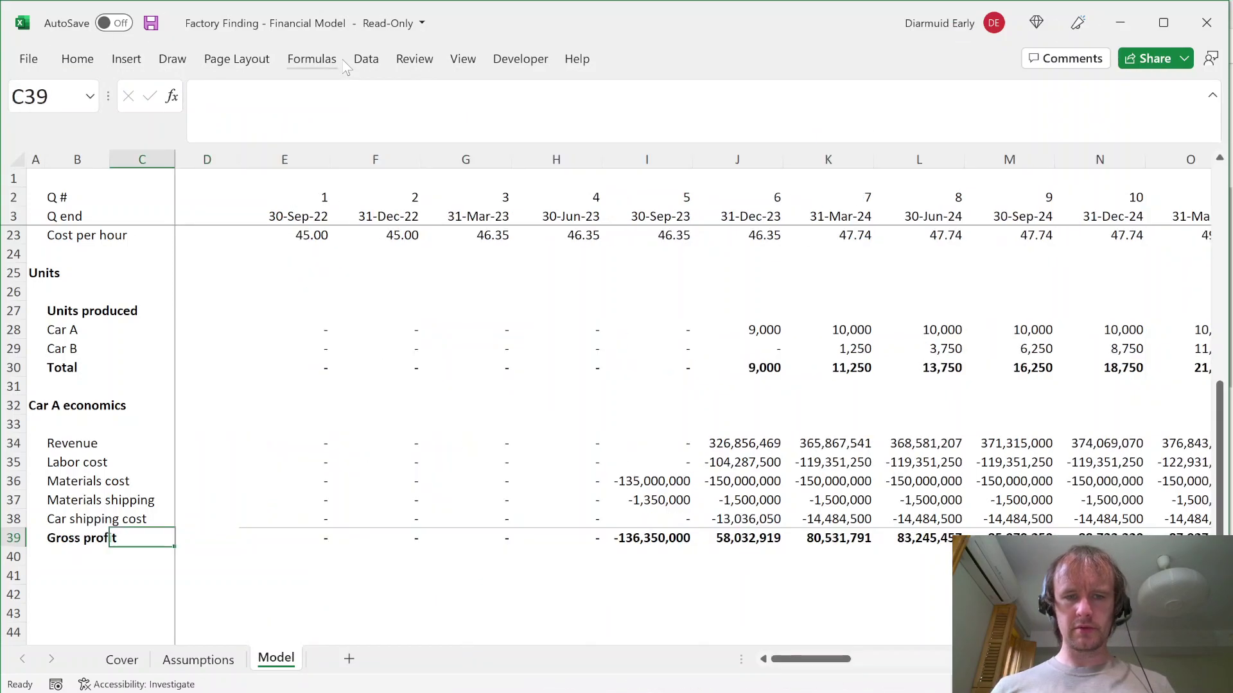
# Step: Duplicate the Car A economics block in rows 32 to 39, placing the copy from row 41
pyautogui.press('Down')
pyautogui.hotkey('ctrl', 'Up')
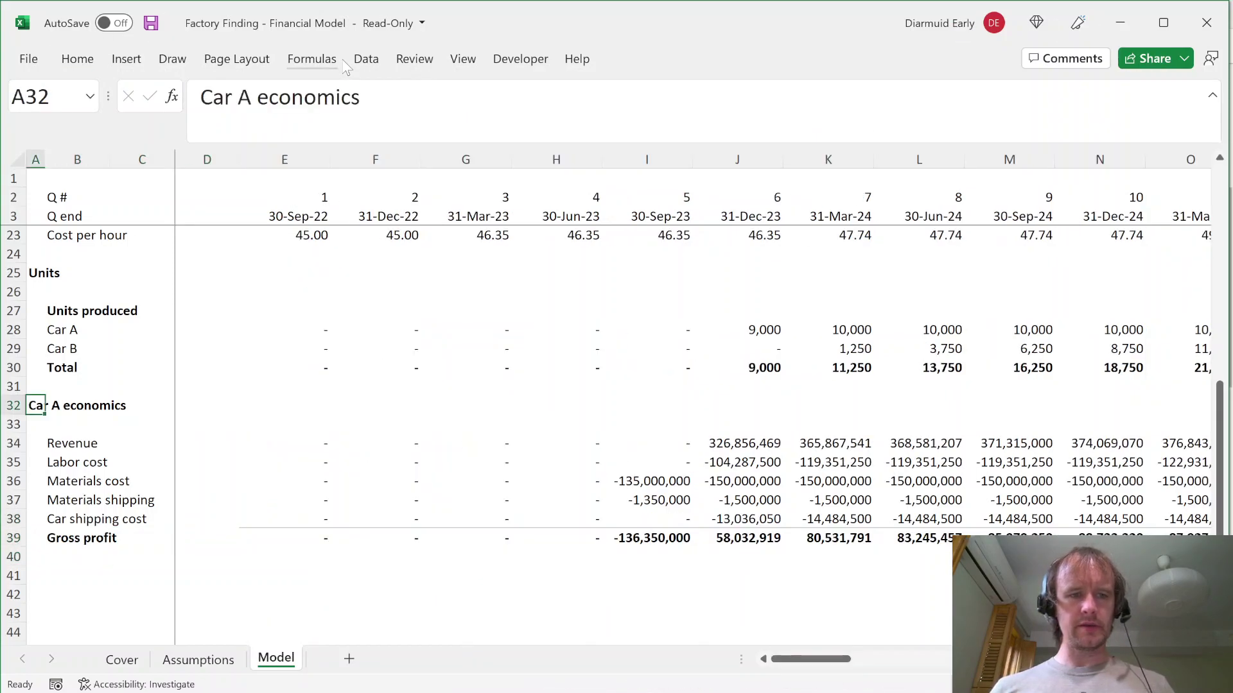
pyautogui.hotkey('shift', 'Down')
pyautogui.hotkey('shift', 'space')
pyautogui.hotkey('shift', 'Down')
pyautogui.hotkey('shift', 'Down')
pyautogui.hotkey('shift', 'Down')
pyautogui.hotkey('shift', 'Down')
pyautogui.hotkey('shift', 'Down')
pyautogui.hotkey('shift', 'Down')
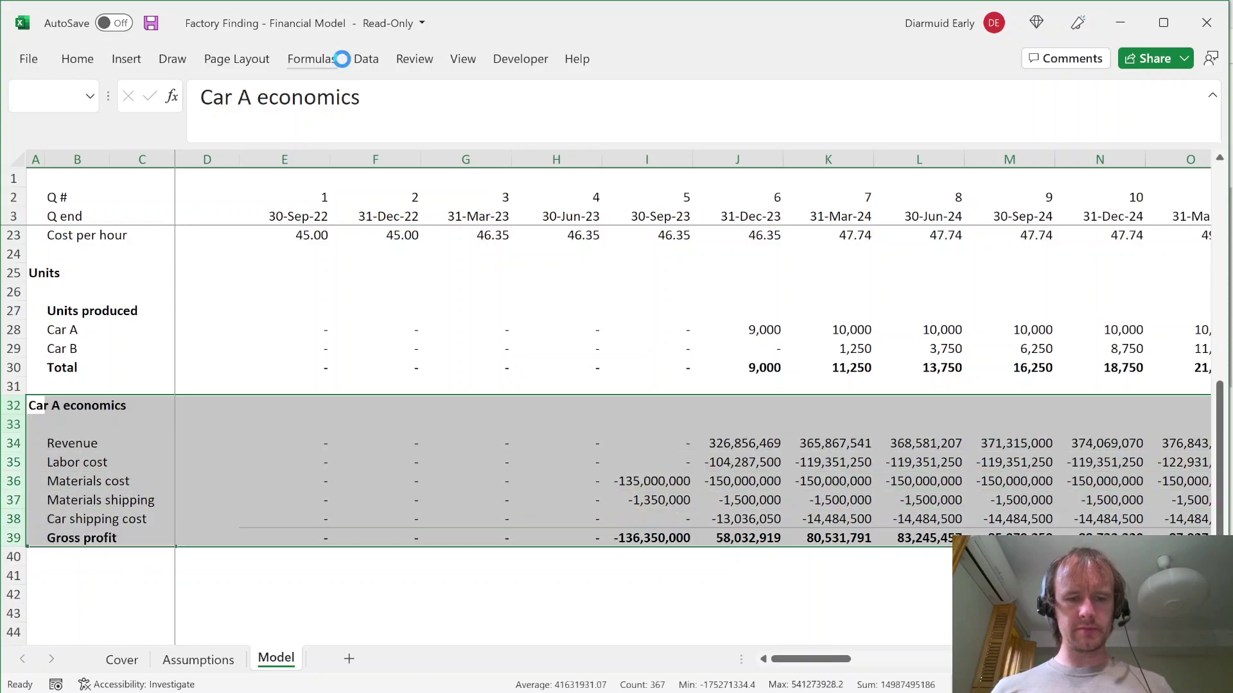
pyautogui.hotkey('ctrl', 'c')
pyautogui.press('Down')
pyautogui.press('Down')
pyautogui.press('Down')
pyautogui.press('Down')
pyautogui.press('Down')
pyautogui.press('Down')
pyautogui.press('Down')
pyautogui.press('Down')
pyautogui.press('Down')
pyautogui.hotkey('ctrl', 'v')
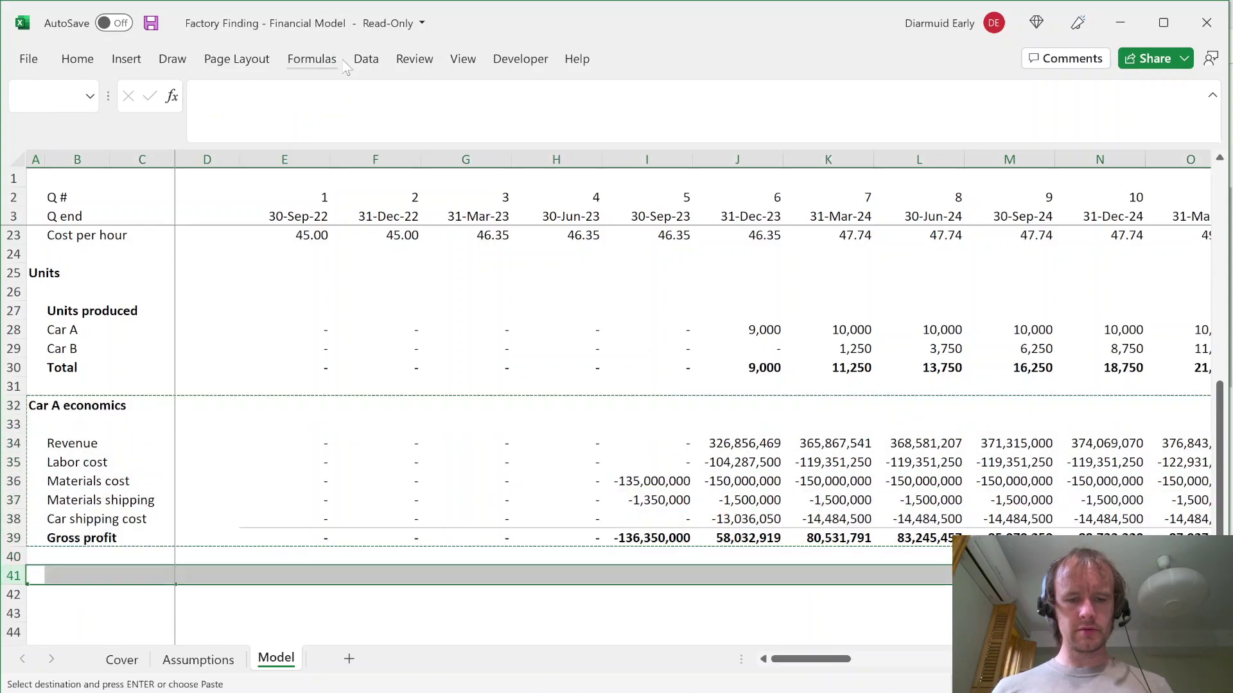
# Step: Rename the copied block's heading in A41 to "Car B economics"
pyautogui.press('F2')
pyautogui.press('Delete')
pyautogui.write('B')
pyautogui.press('Return')
# Step: Replace the Car B revenue formula in E43 with E34's exact formula text, =E28*Assumptions!$D$33*E$8
pyautogui.press('Down')
pyautogui.press('Down')
pyautogui.press('Right')
pyautogui.press('Right')
pyautogui.press('Up')
pyautogui.press('Right')
pyautogui.press('Right')
pyautogui.press('F2')
pyautogui.press('Escape')
pyautogui.hotkey('ctrl', 'Up')
pyautogui.hotkey('ctrl', 'Up')
pyautogui.press('F2')
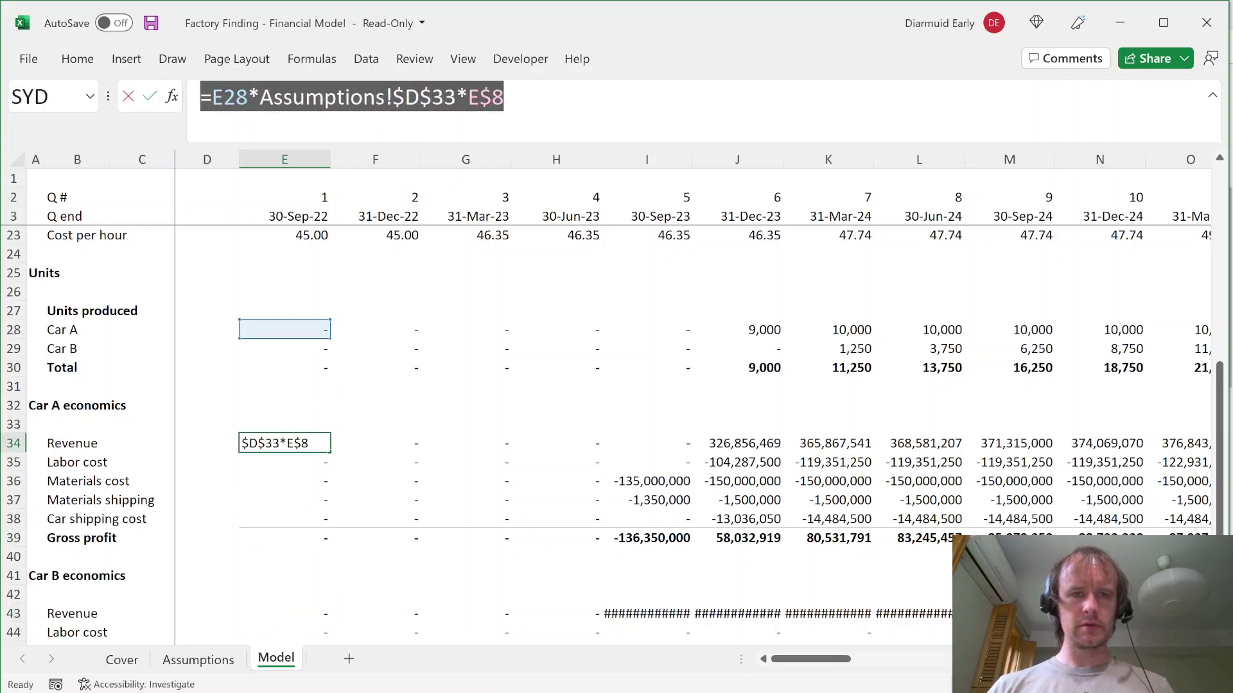
pyautogui.press('Escape')
pyautogui.click(319, 613)
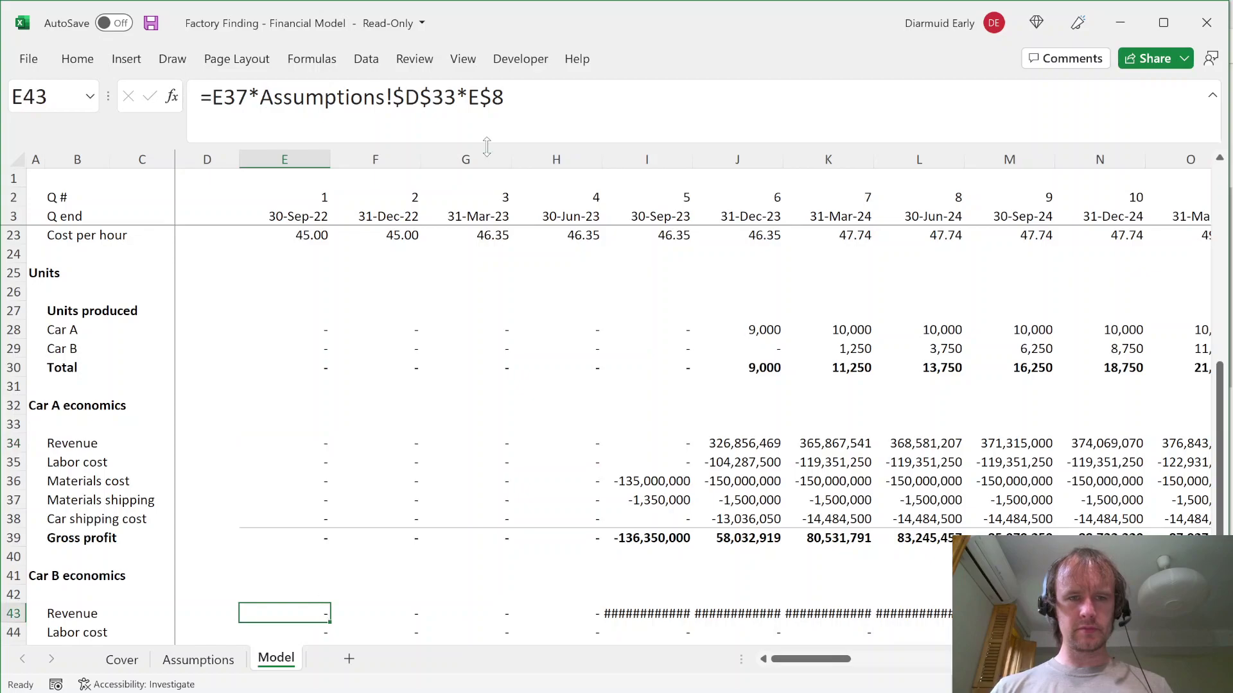
pyautogui.press('F2')
pyautogui.press('Return')
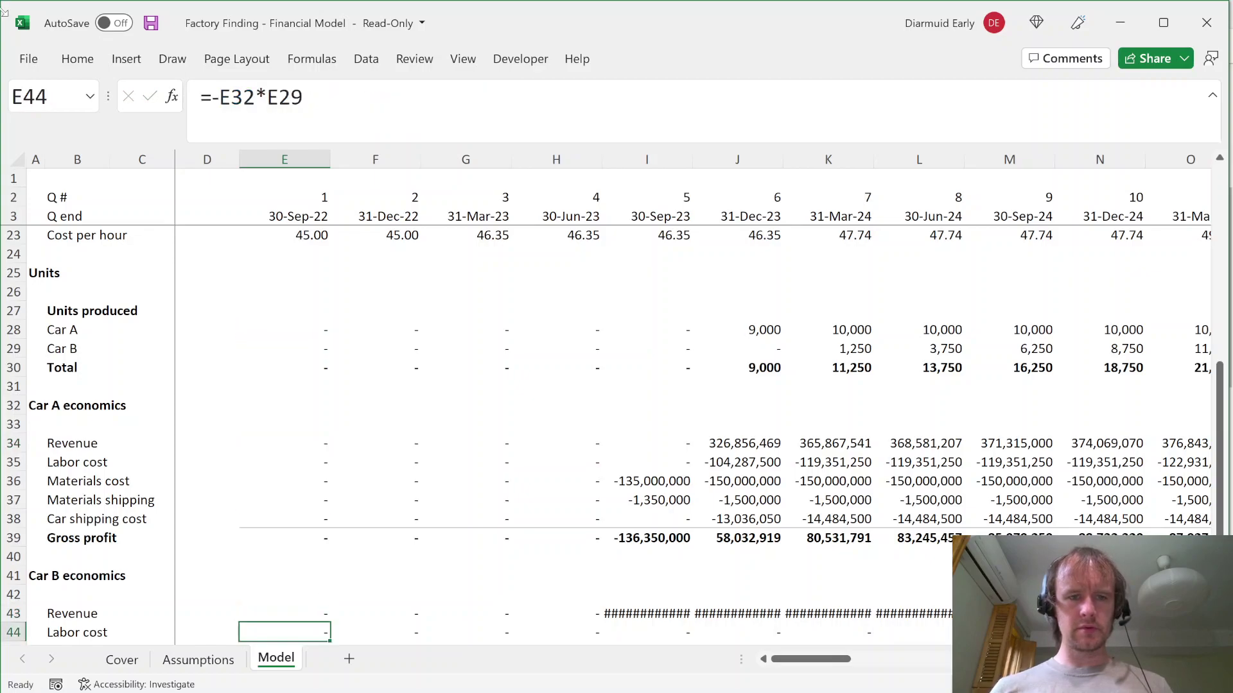
pyautogui.press('Up')
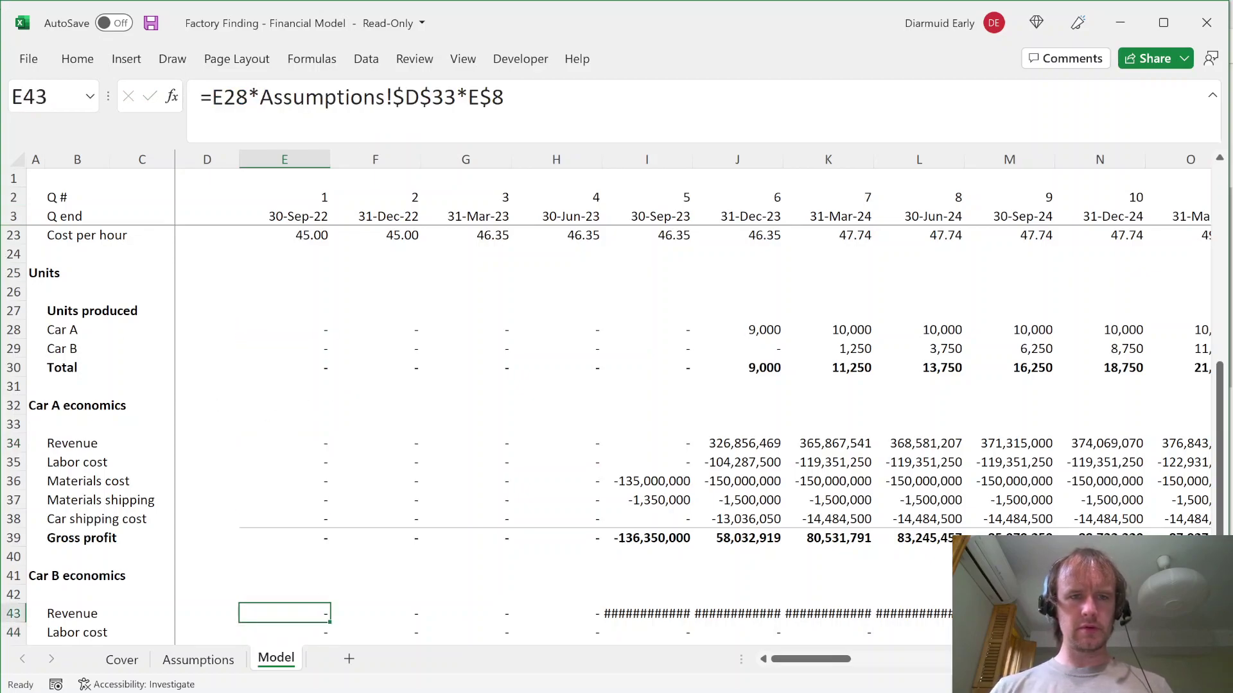
# Step: Change the units reference in E43's revenue formula to Car B units E29 and go to the Assumptions sheet
pyautogui.press('F2')
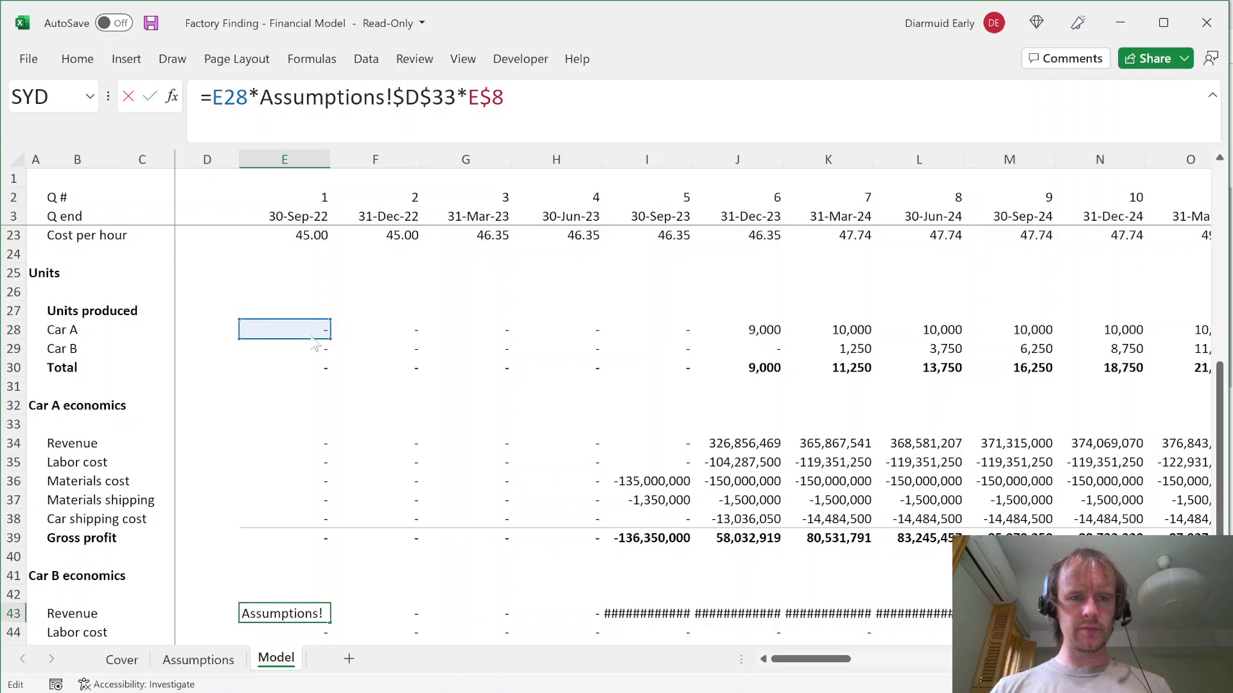
pyautogui.moveTo(314, 339); pyautogui.dragTo(316, 351)
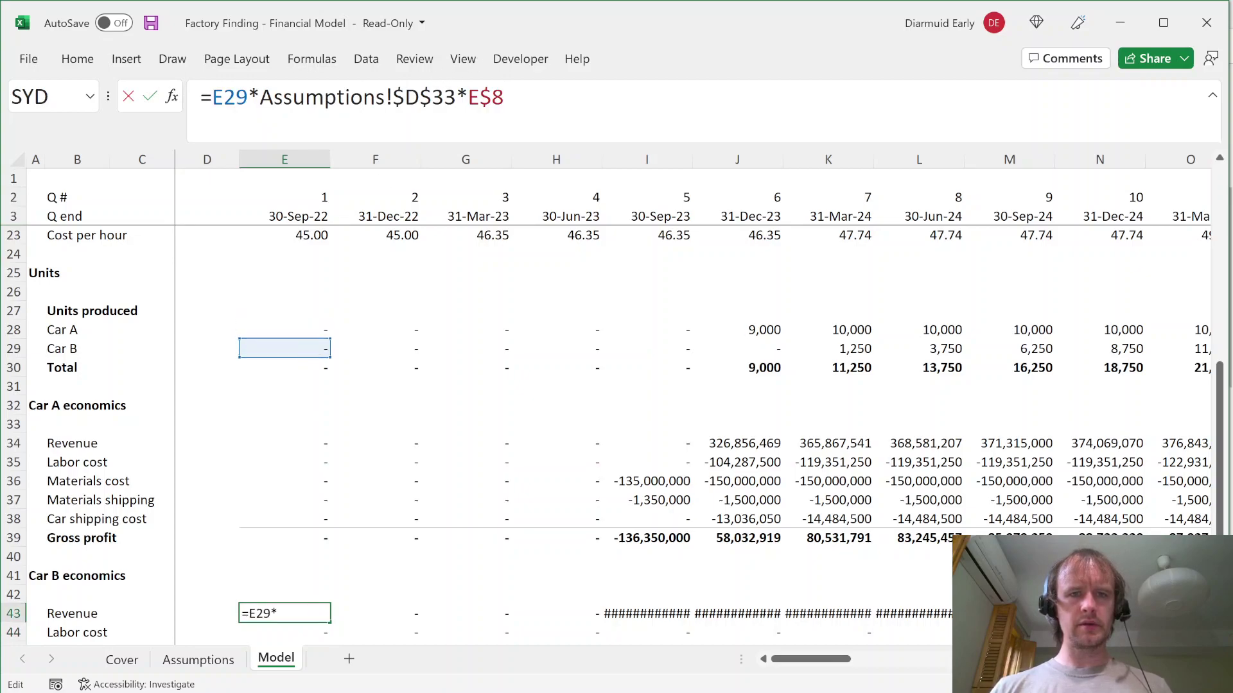
pyautogui.hotkey('ctrl', 'Return')
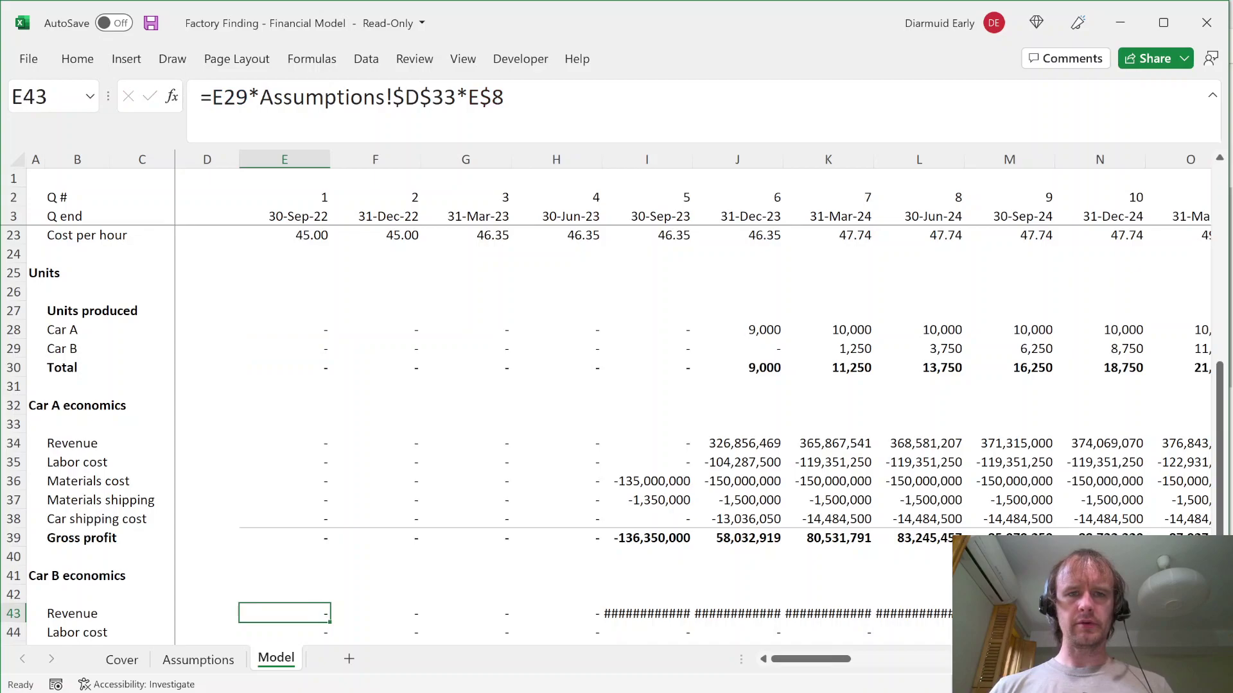
pyautogui.hotkey('ctrl', 'pageup')
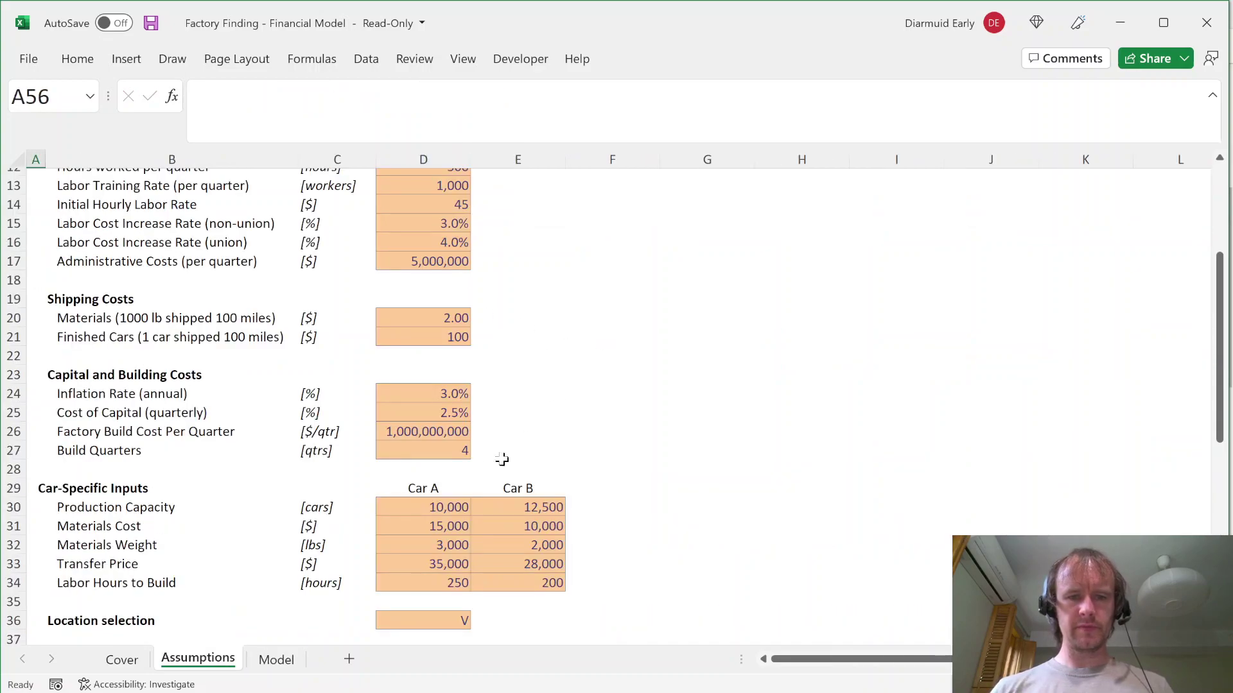
# Step: Review the Car A inputs D30:D34 and the Car B inputs E30:E34 on the Assumptions sheet
pyautogui.click(436, 504)
pyautogui.hotkey('ctrl', 'shift', 'Down')
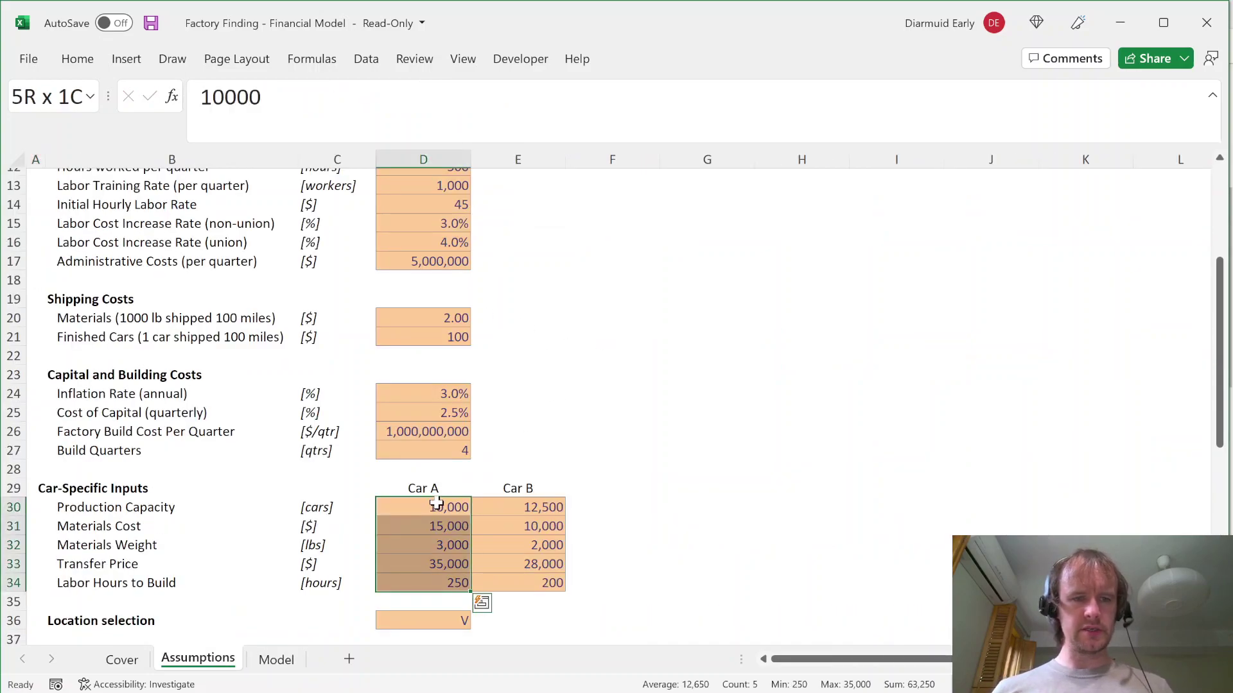
pyautogui.press('Right')
pyautogui.hotkey('ctrl', 'shift', 'Down')
pyautogui.hotkey('ctrl', 'shift', 'Up')
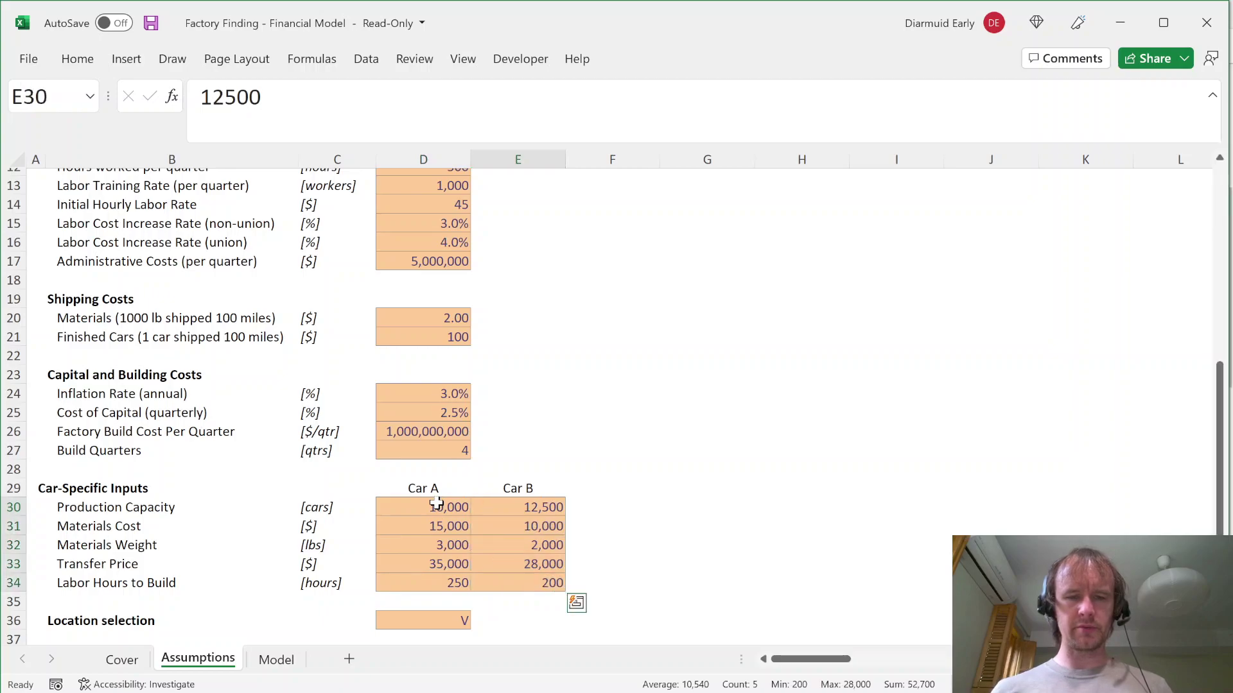
# Step: Return to the Model sheet and change the transfer price reference in E43's revenue formula to Assumptions!$E$33
pyautogui.hotkey('ctrl', 'pagedown')
pyautogui.press('F2')
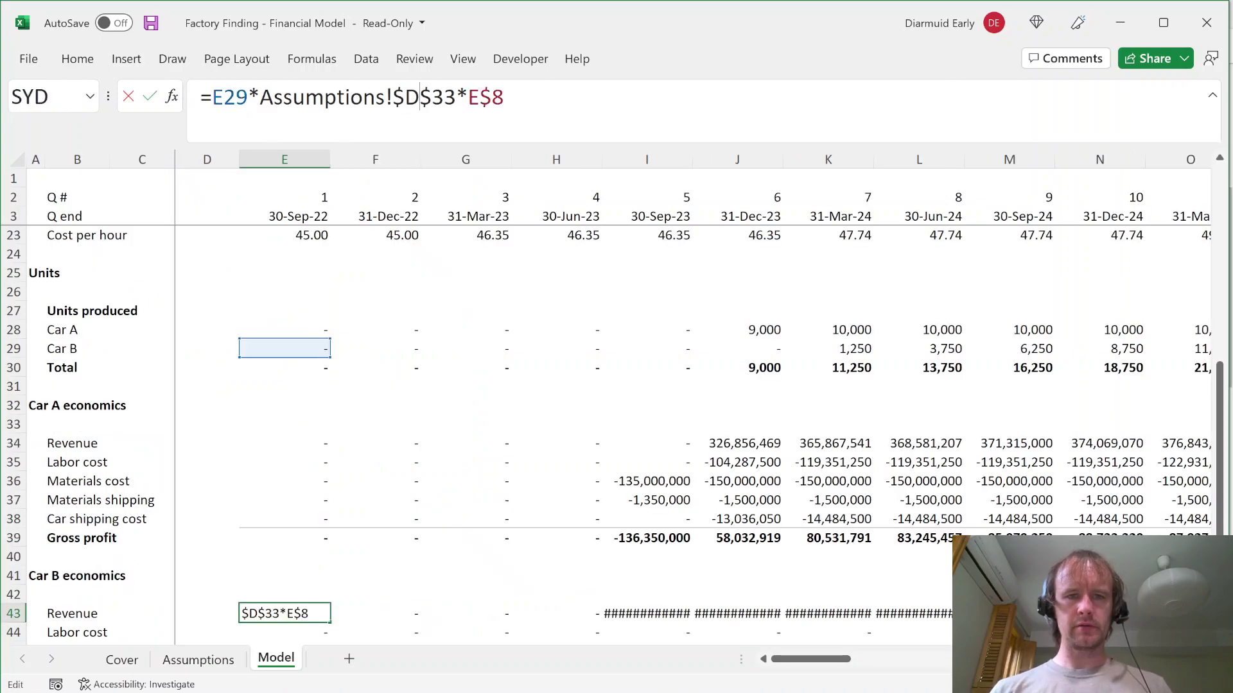
pyautogui.press('Left')
pyautogui.press('Left')
pyautogui.press('Left')
pyautogui.press('Left')
pyautogui.press('Left')
pyautogui.press('Left')
pyautogui.press('Left')
pyautogui.press('BackSpace')
pyautogui.write('E')
pyautogui.hotkey('ctrl', 'Return')
# Step: Check which cells E43's revenue formula references and fill it across the row to BL43
pyautogui.press('F2')
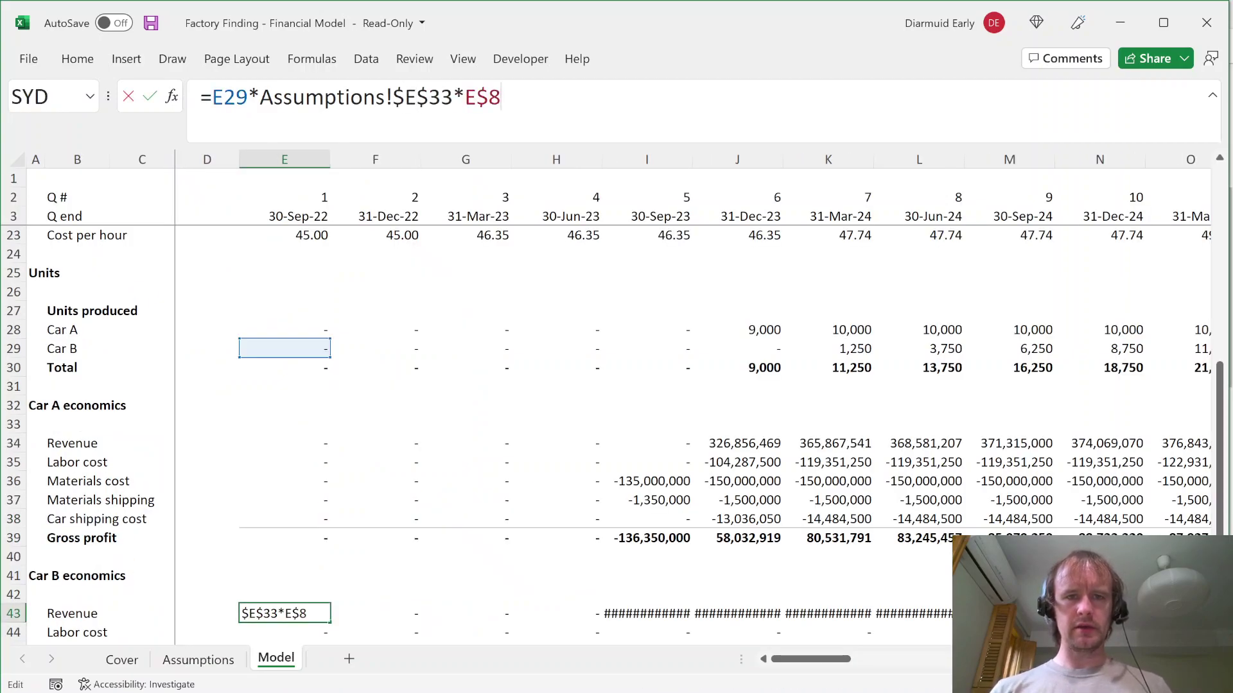
pyautogui.scroll(6, 404, 339)
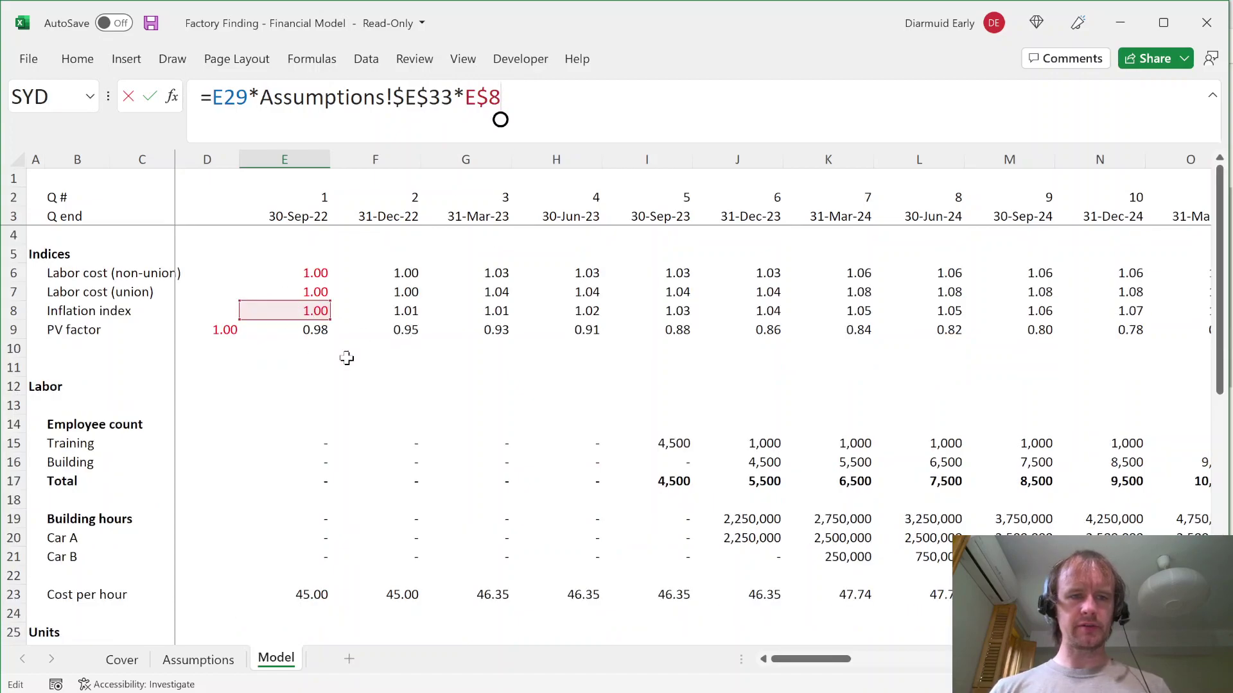
pyautogui.press('Escape')
pyautogui.hotkey('ctrl', 'shift', 'Right')
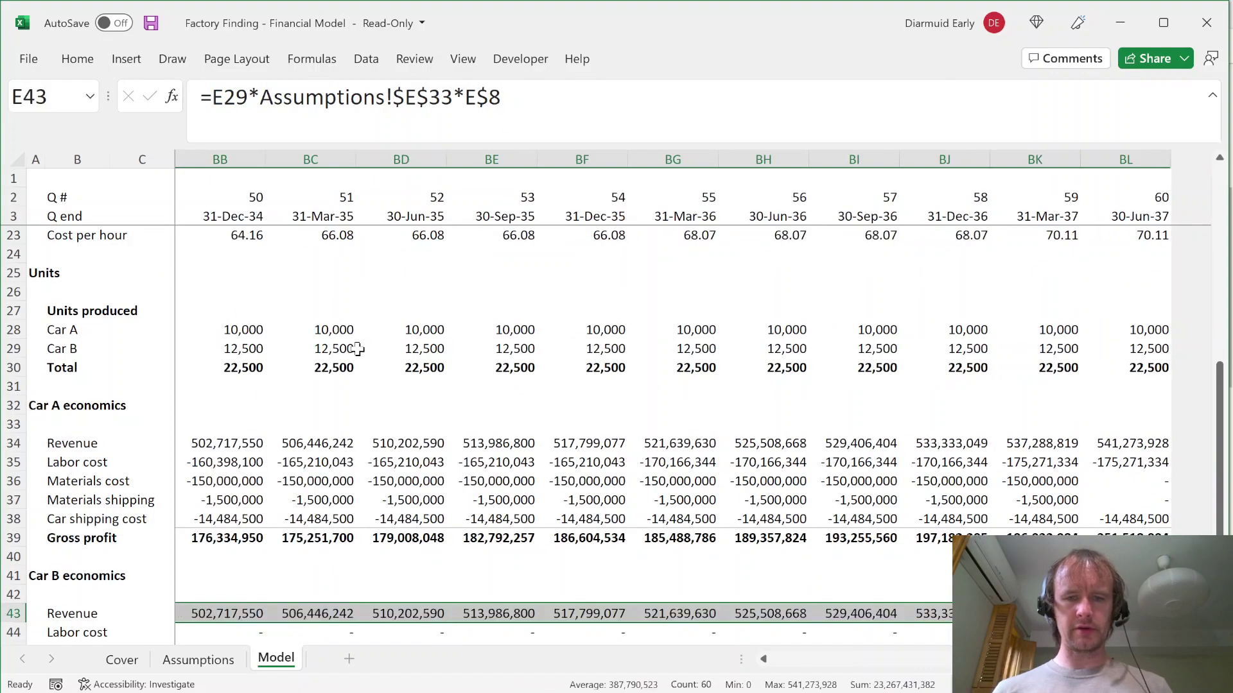
pyautogui.press('Left')
pyautogui.press('Right')
# Step: Replace the Car B labor cost formula in E44 with E35's exact formula text, =-E23*E20
pyautogui.hotkey('ctrl', 'Up')
pyautogui.hotkey('ctrl', 'Up')
pyautogui.press('Down')
pyautogui.press('F2')
pyautogui.hotkey('shift', 'Home')
pyautogui.hotkey('ctrl', 'c')
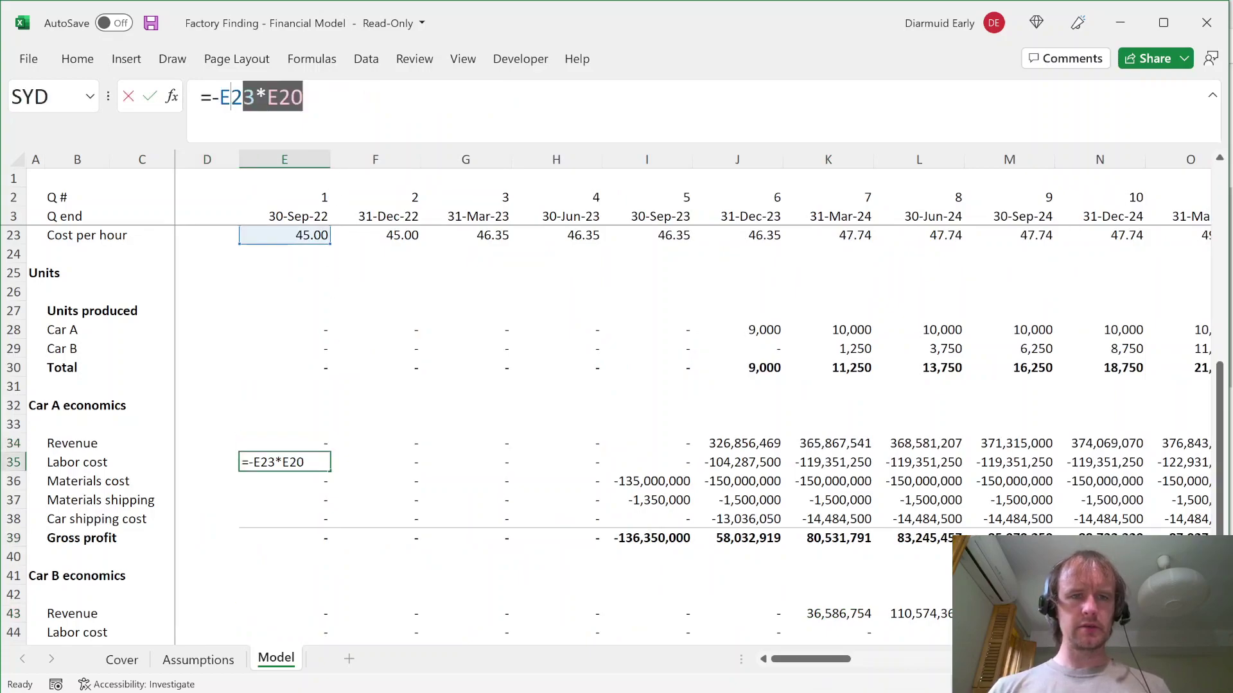
pyautogui.press('Escape')
pyautogui.click(312, 629)
pyautogui.press('F2')
pyautogui.hotkey('shift', 'Home')
pyautogui.hotkey('ctrl', 'v')
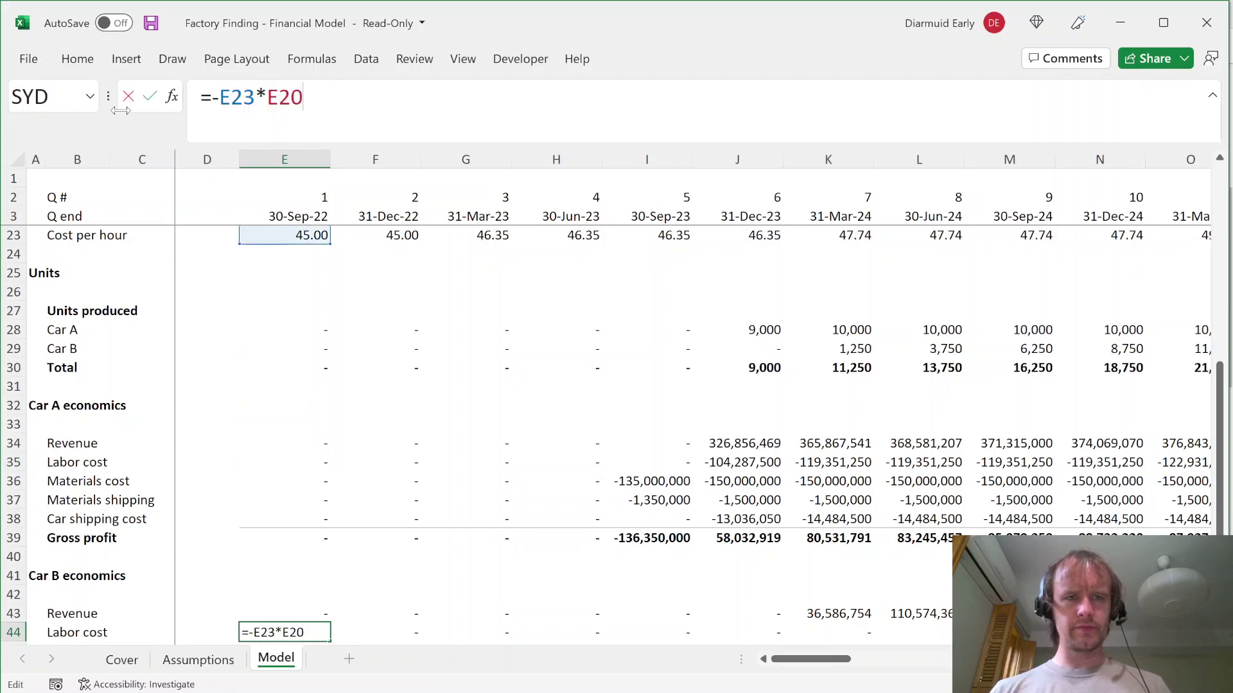
# Step: Change the hours reference in E44's labor cost formula to Car B building hours E21 and fill it across to BL44
pyautogui.scroll(1, 363, 345)
pyautogui.scroll(2, 362, 346)
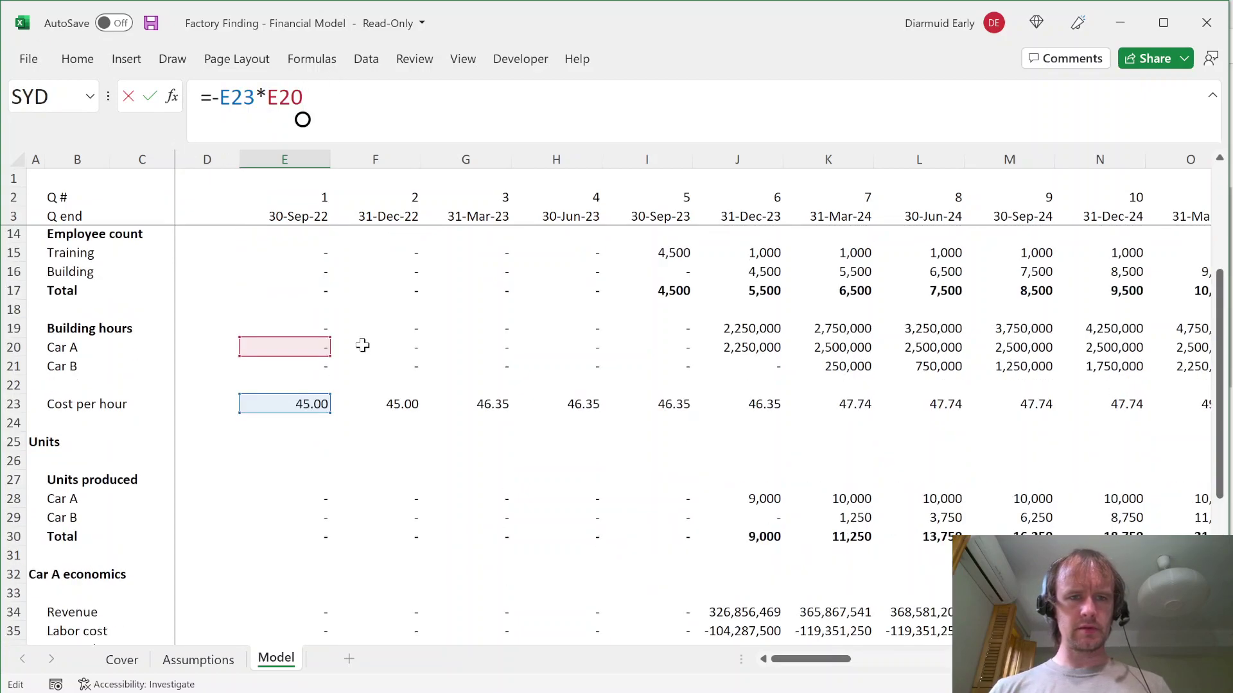
pyautogui.click(316, 375)
pyautogui.hotkey('ctrl', 'Return')
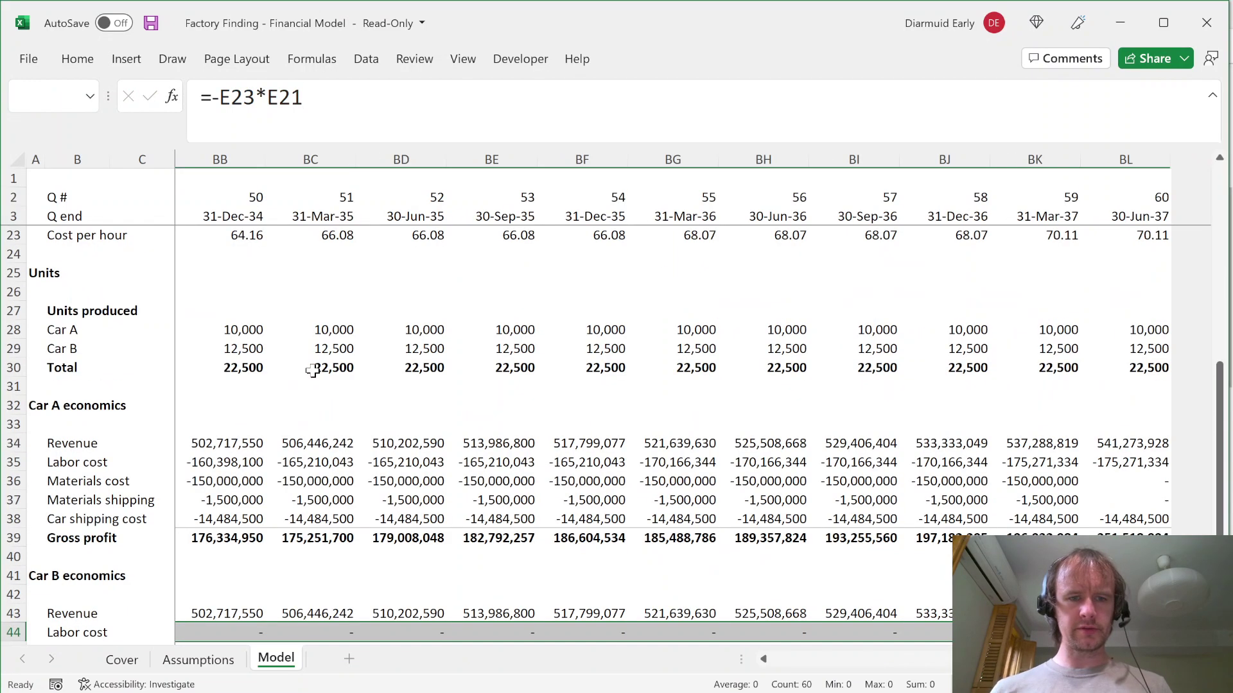
pyautogui.press('Left')
pyautogui.press('Left')
pyautogui.press('Right')
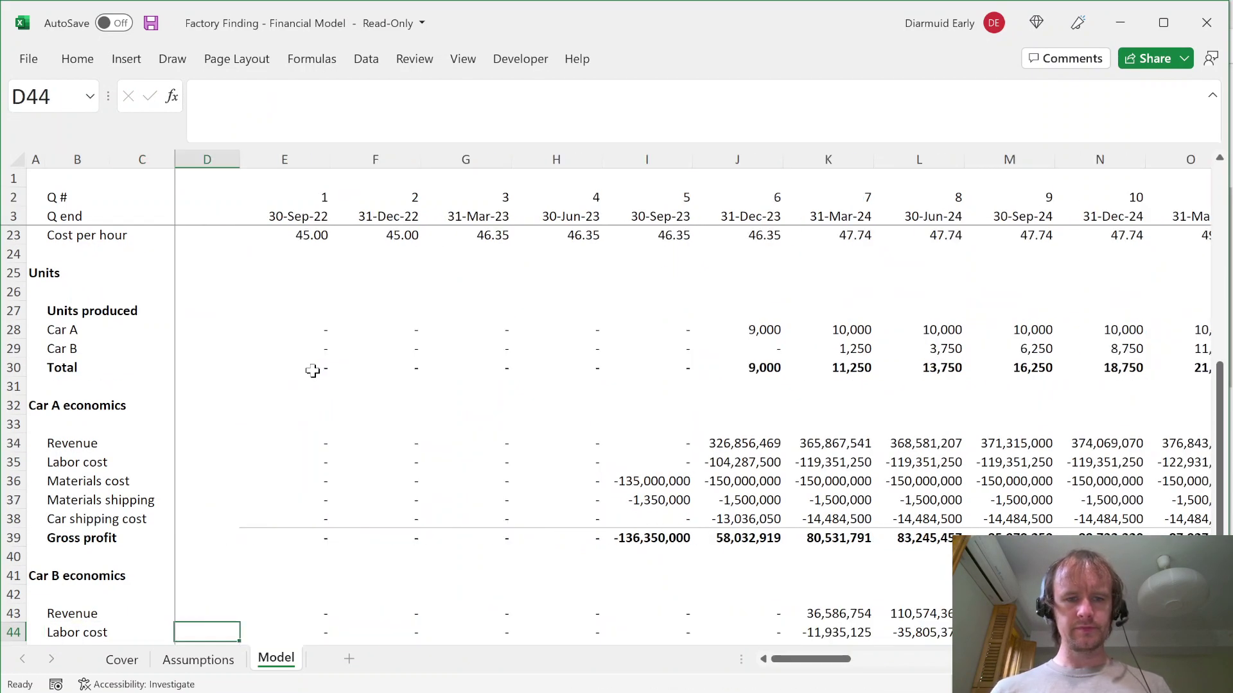
# Step: Replace the Car B materials cost formula in E45 with E36's exact formula text, =-F28*Assumptions!$D$31
pyautogui.click(310, 483)
pyautogui.press('F2')
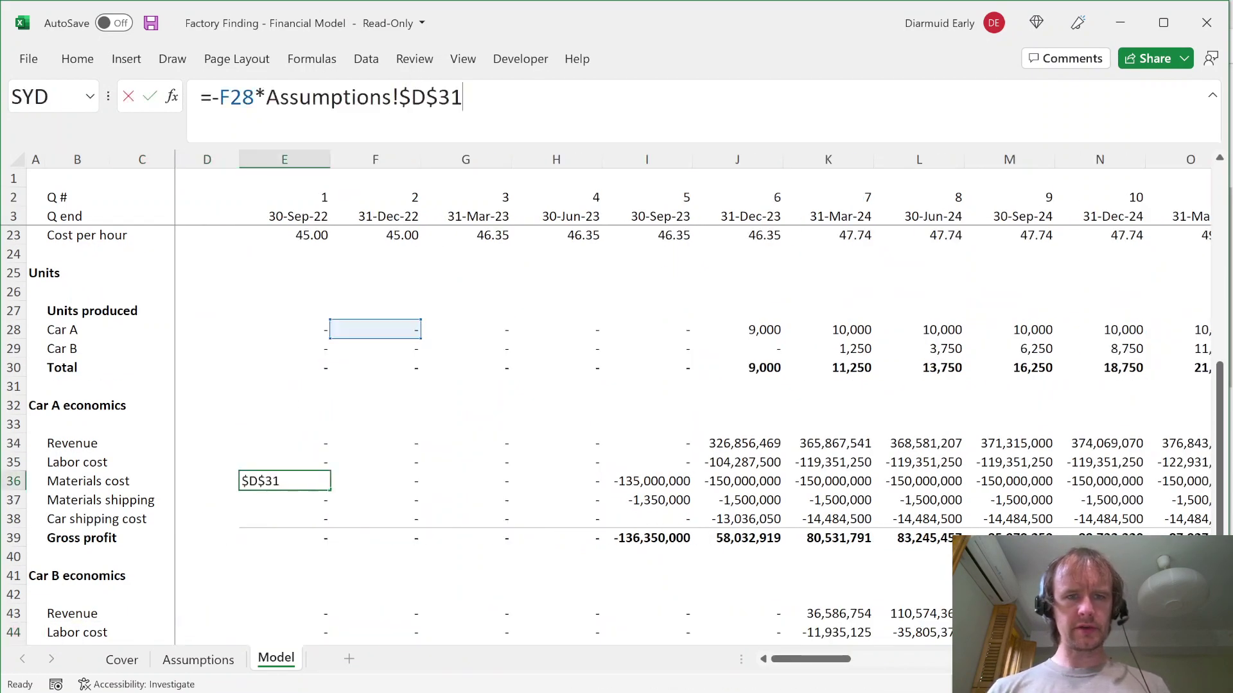
pyautogui.hotkey('ctrl', 'a')
pyautogui.press('Escape')
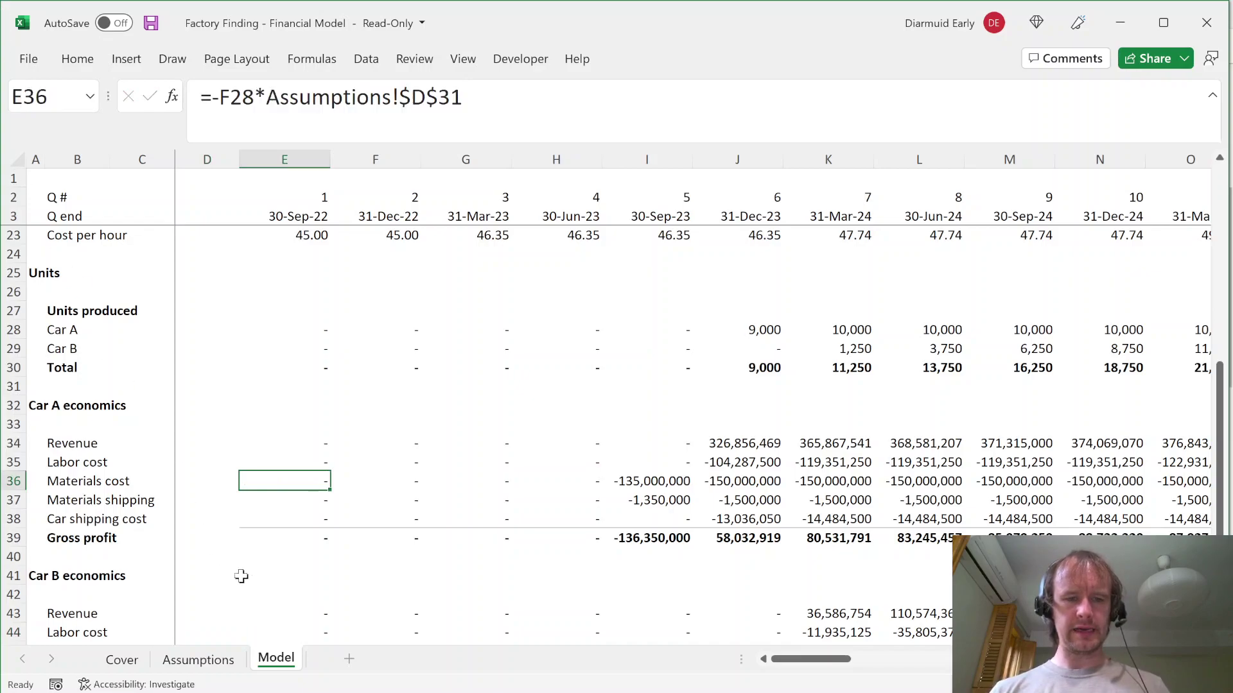
pyautogui.click(312, 631)
pyautogui.press('Down')
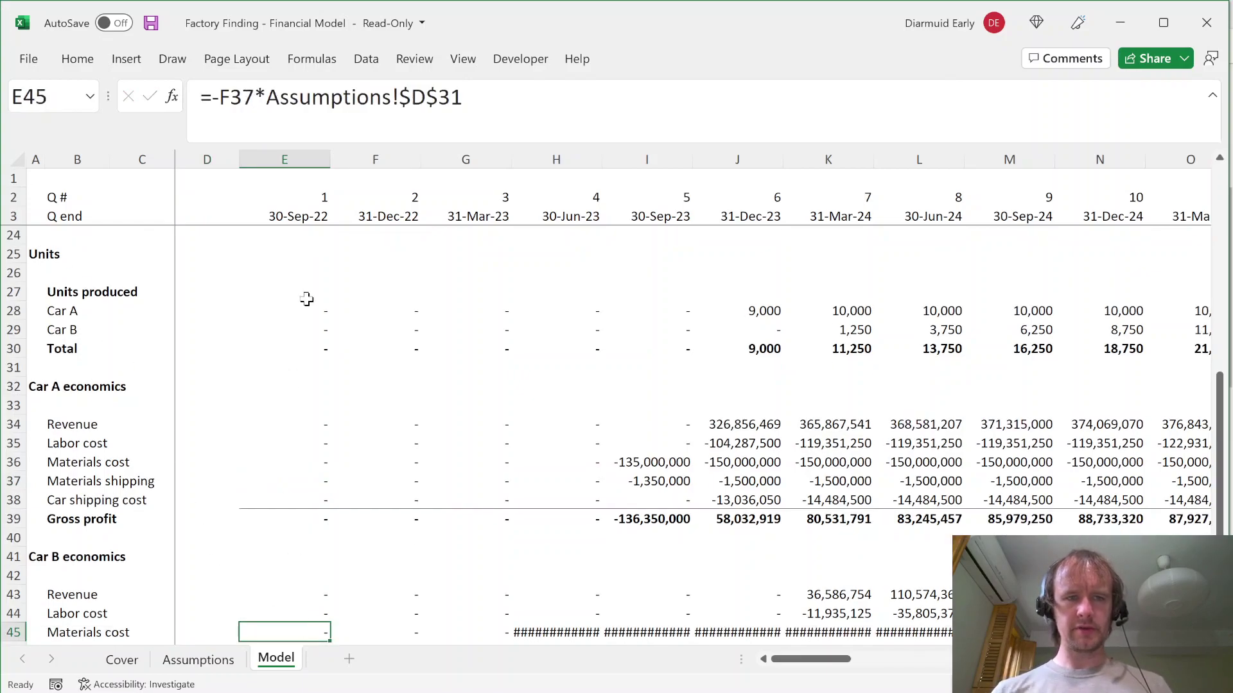
pyautogui.click(357, 97)
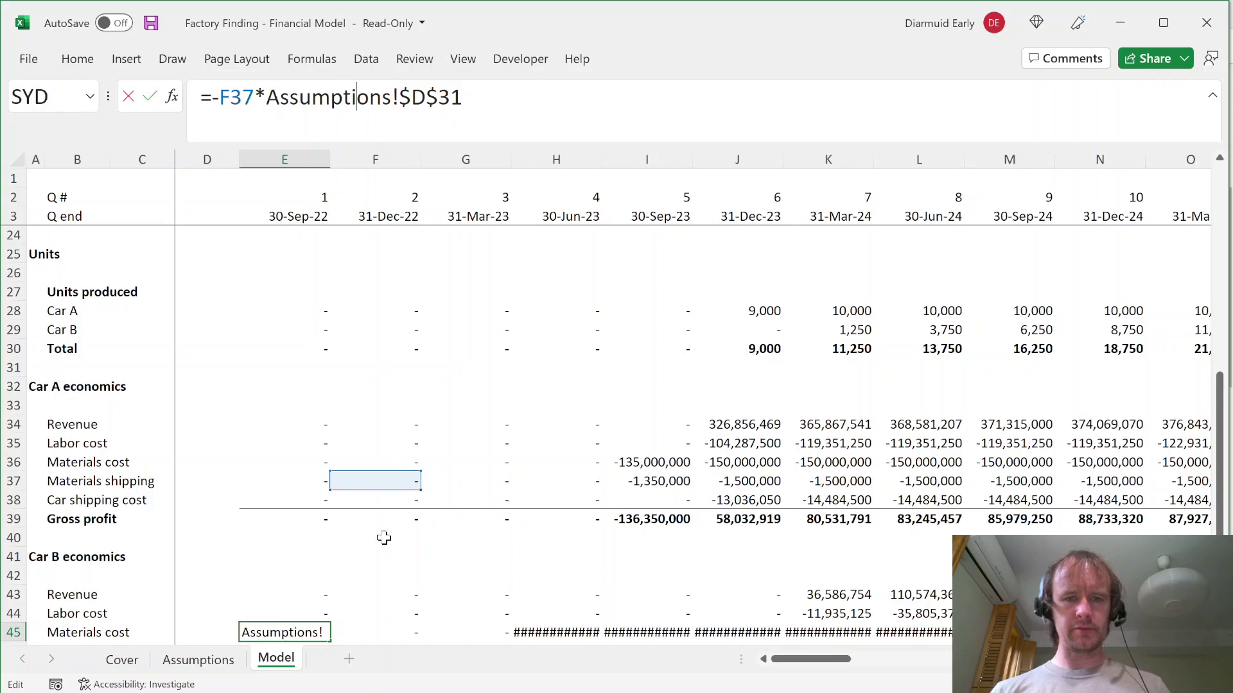
pyautogui.hotkey('ctrl', 'a')
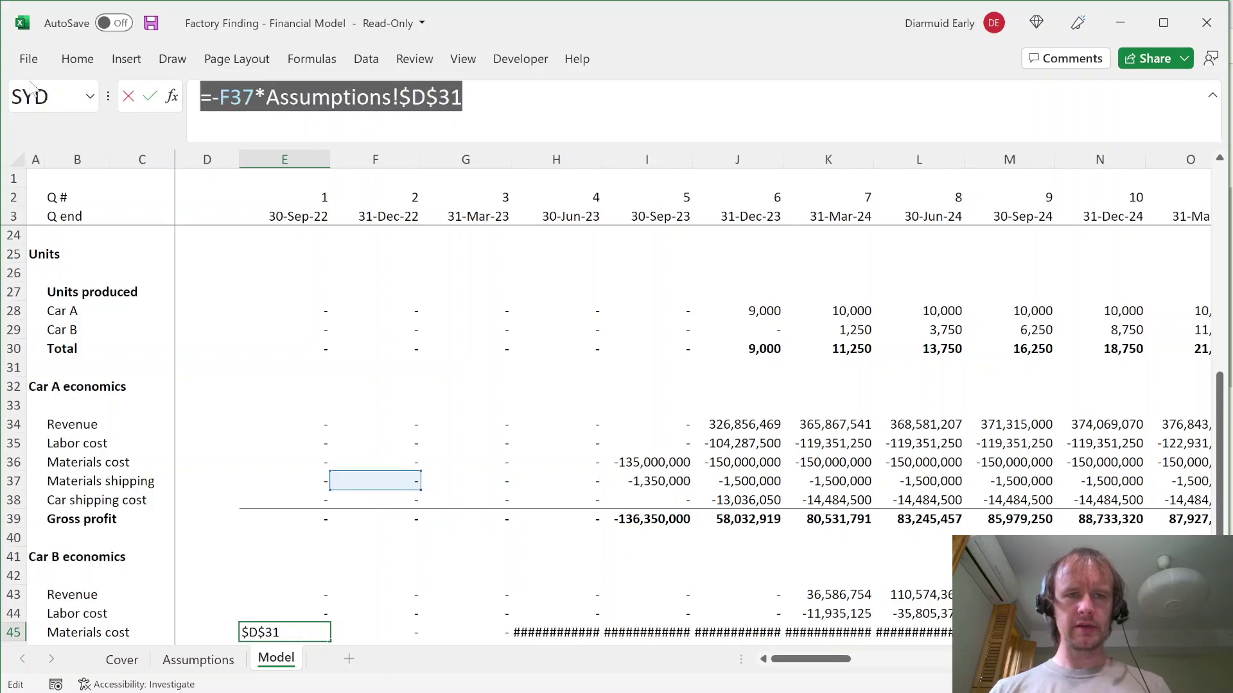
pyautogui.moveTo(376, 473); pyautogui.dragTo(374, 300)
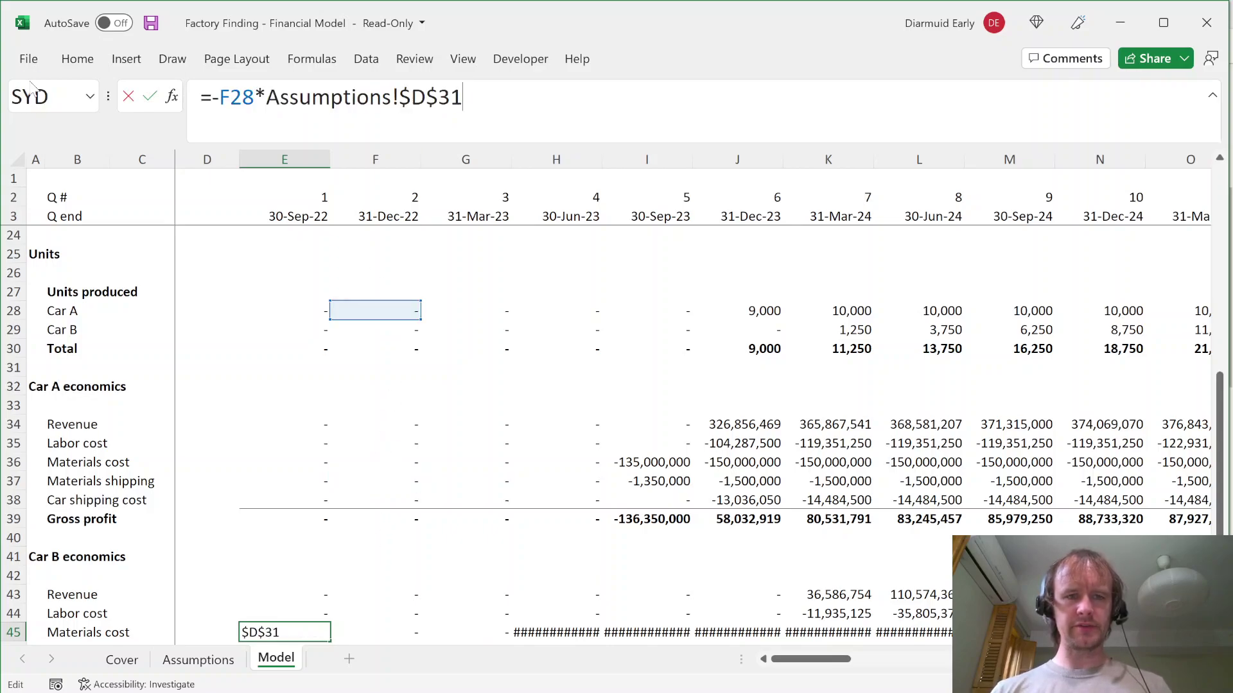
# Step: Adapt E45's materials cost formula to Car B units F29 and the Car B materials cost Assumptions!$E$31
pyautogui.click(384, 328)
pyautogui.press('Left')
pyautogui.press('Left')
pyautogui.press('Left')
pyautogui.press('BackSpace')
pyautogui.write('e')
pyautogui.hotkey('ctrl', 'Return')
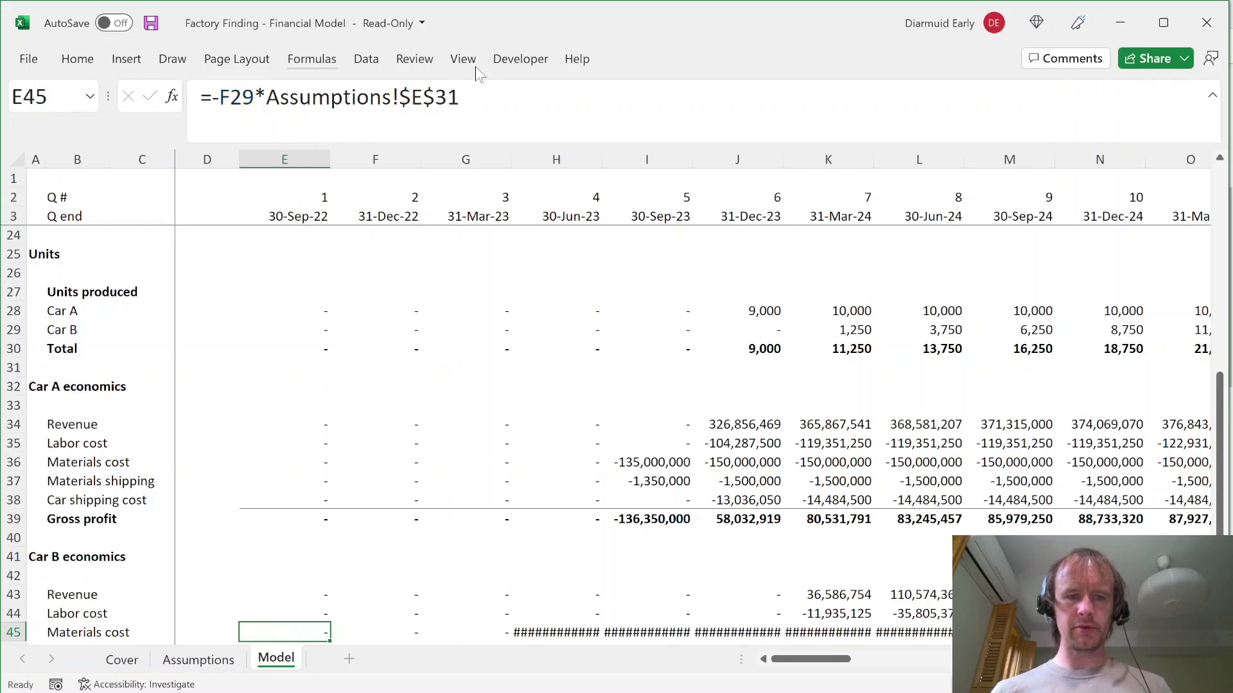
# Step: Fill the Car B materials cost formula from E45 across the row through the last quarter
pyautogui.hotkey('ctrl', 'shift', 'Right')
pyautogui.hotkey('ctrl', 'r')
pyautogui.press('Left')
pyautogui.press('Right')
# Step: Adapt E46's materials shipping formula to the Car B materials weight Assumptions!$E$32 and Car B units F29
pyautogui.press('Down')
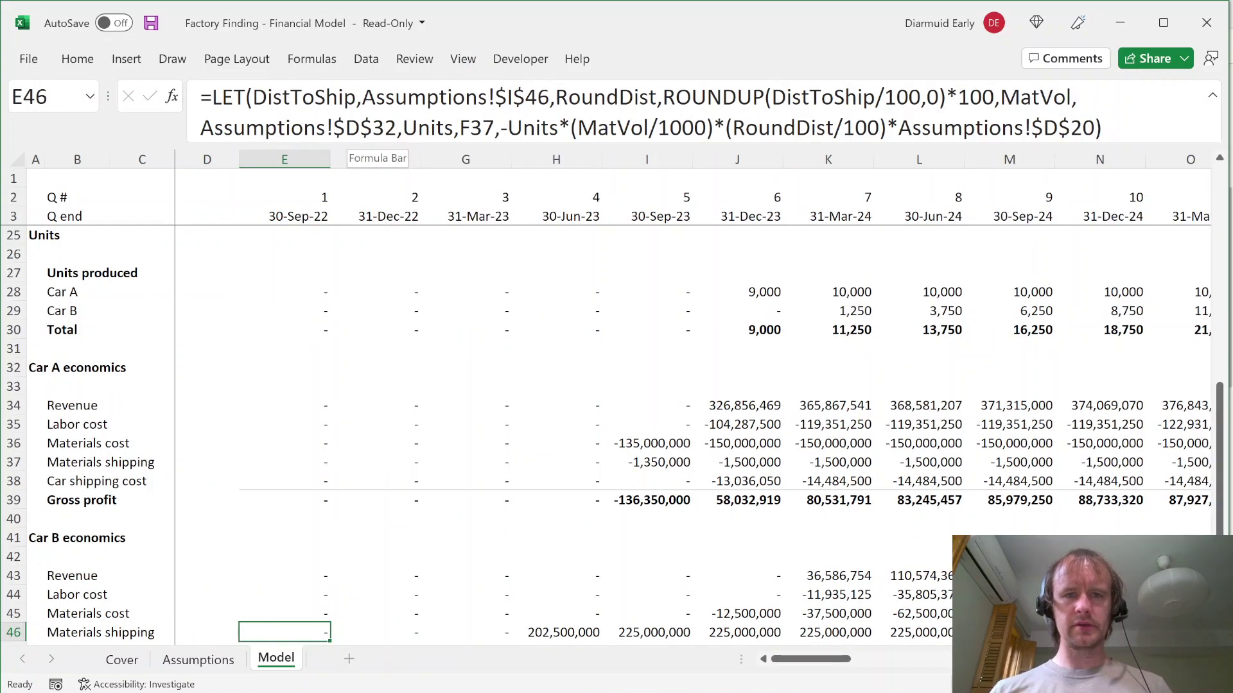
pyautogui.click(494, 97)
pyautogui.moveTo(494, 97); pyautogui.dragTo(549, 97)
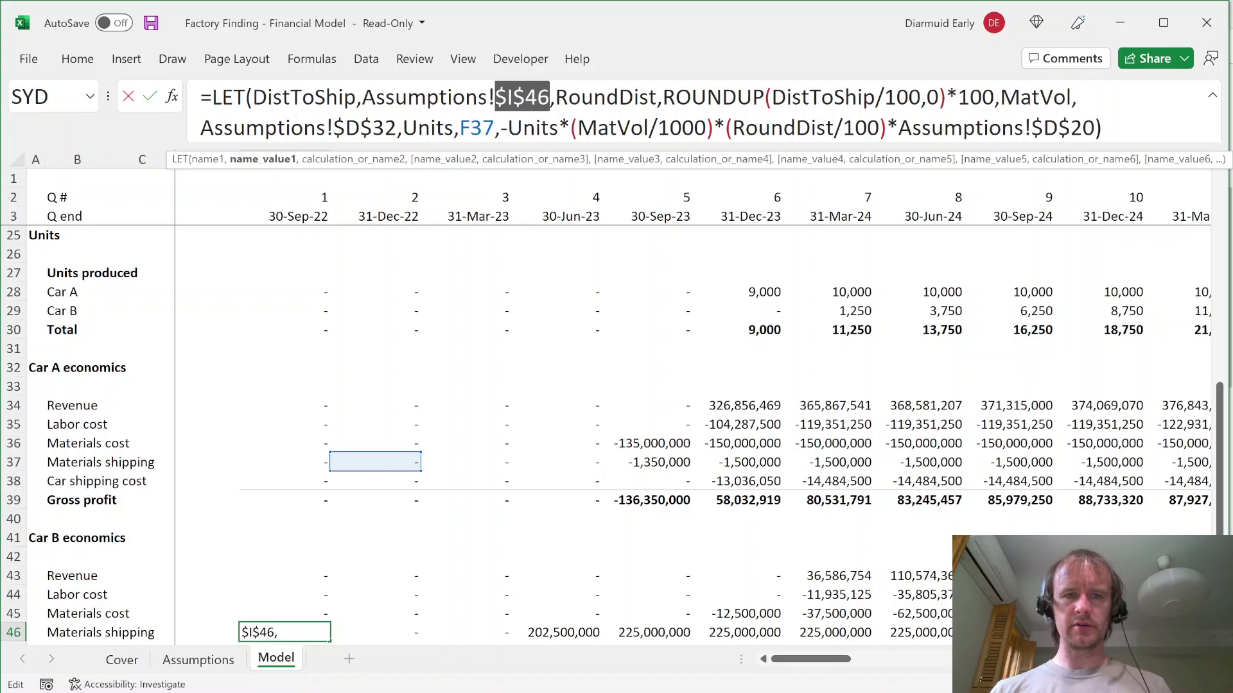
pyautogui.moveTo(331, 128); pyautogui.dragTo(396, 128)
pyautogui.click(346, 128)
pyautogui.press('Delete')
pyautogui.write('E')
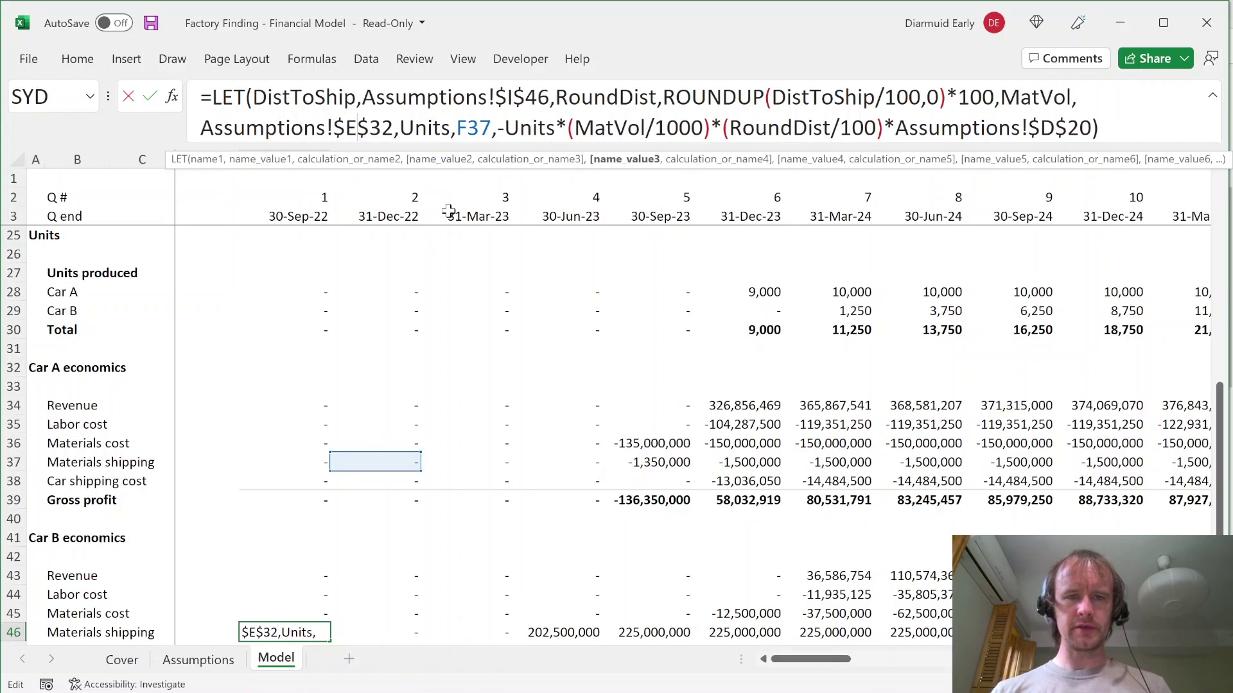
pyautogui.moveTo(375, 465); pyautogui.dragTo(404, 315)
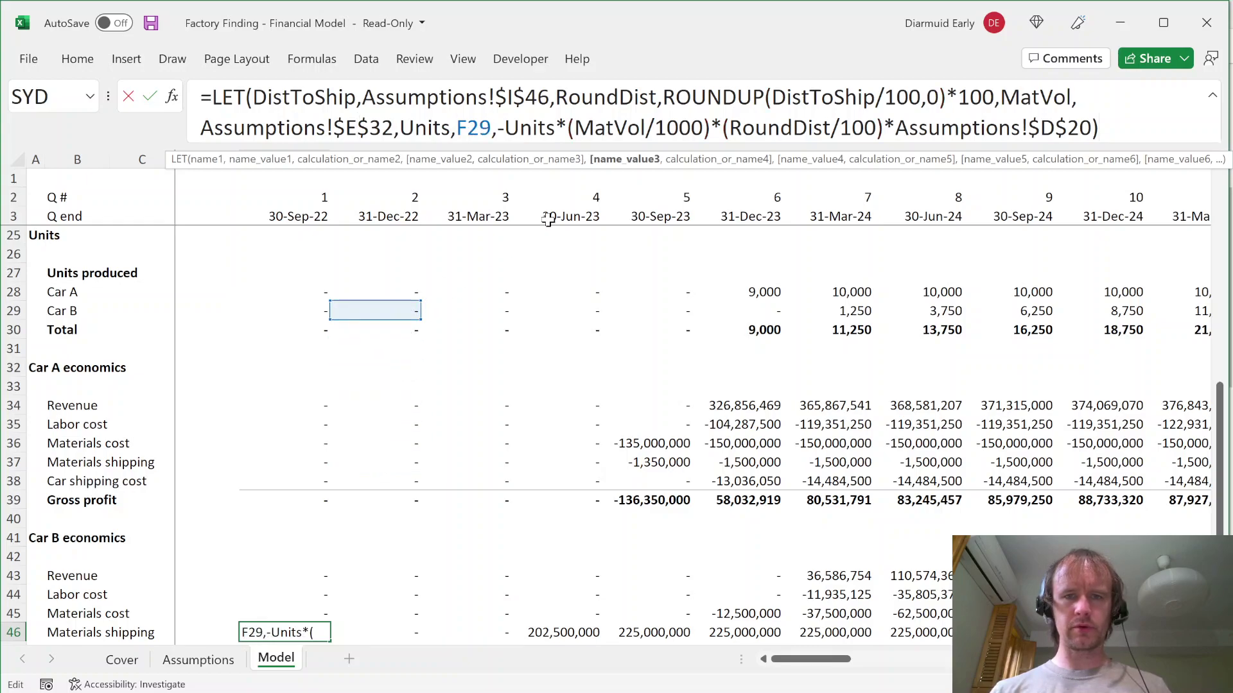
pyautogui.press('End')
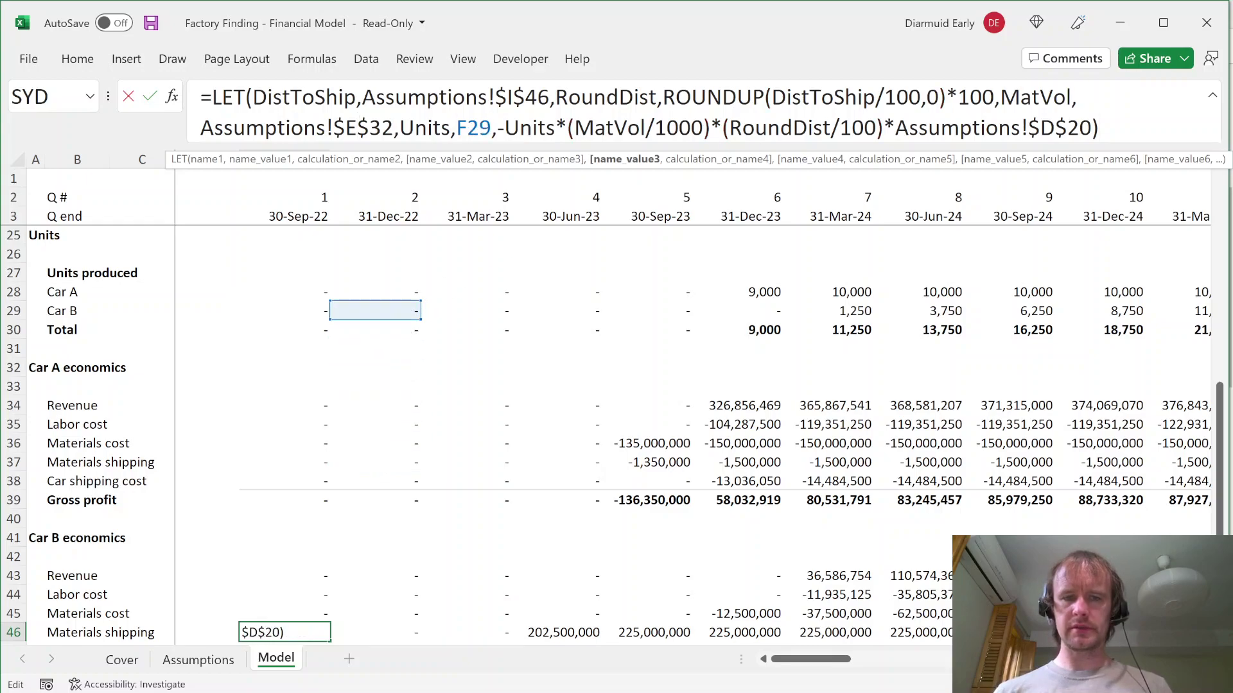
pyautogui.hotkey('ctrl', 'Return')
# Step: Fill the Car B materials shipping formula from E46 across the row to BL46
pyautogui.hscroll(3, 725, 398)
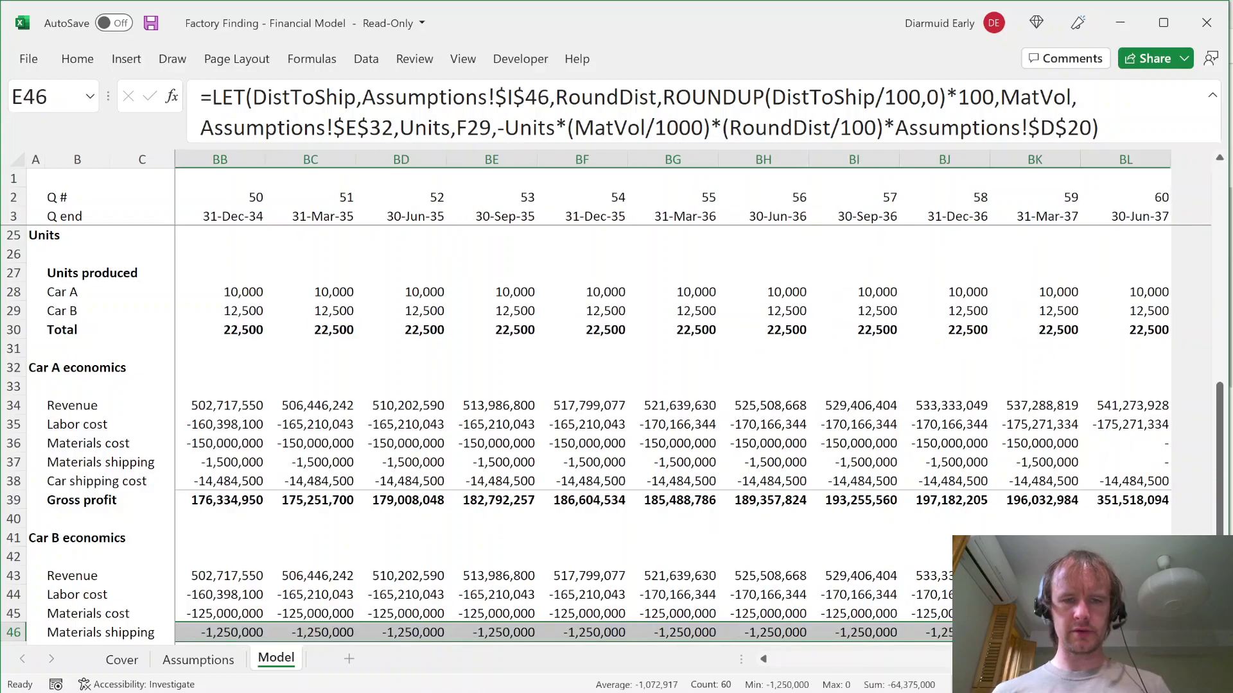
pyautogui.press('Left')
pyautogui.press('Right')
# Step: Replace the Car B car shipping formula in E47 with E38's exact formula text, =-E28*(Assumptions!$I$56/100)*Assumptions!$D$21
pyautogui.press('Down')
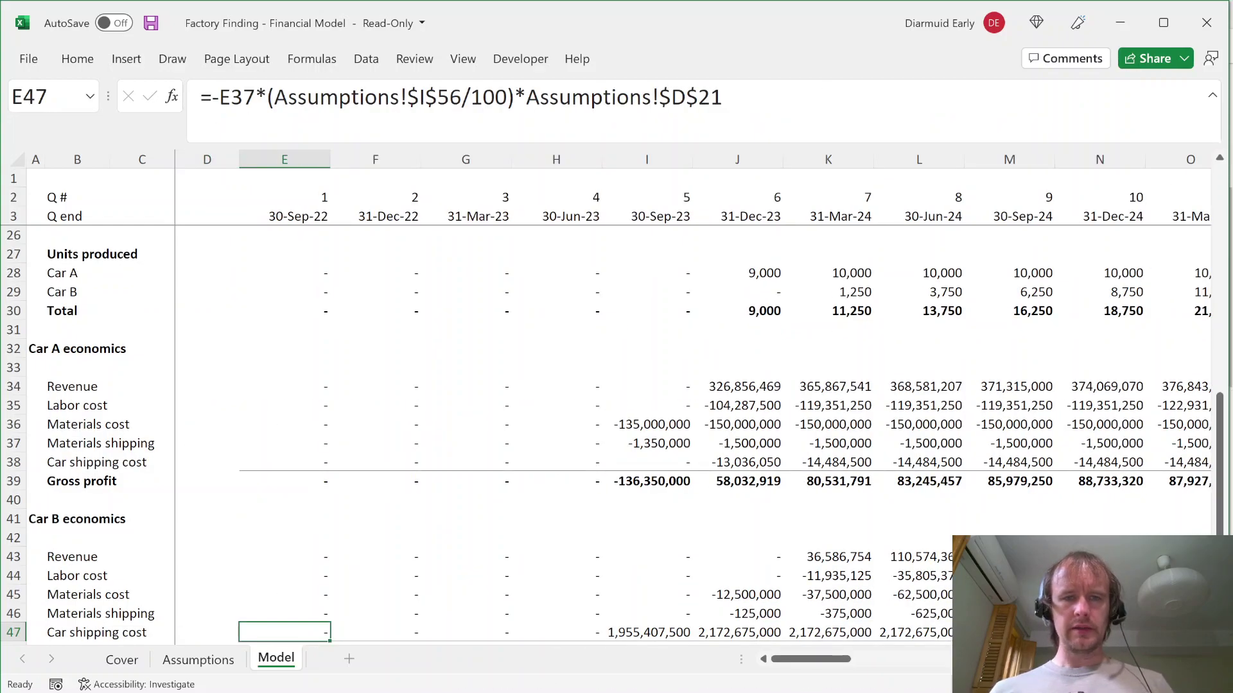
pyautogui.press('F2')
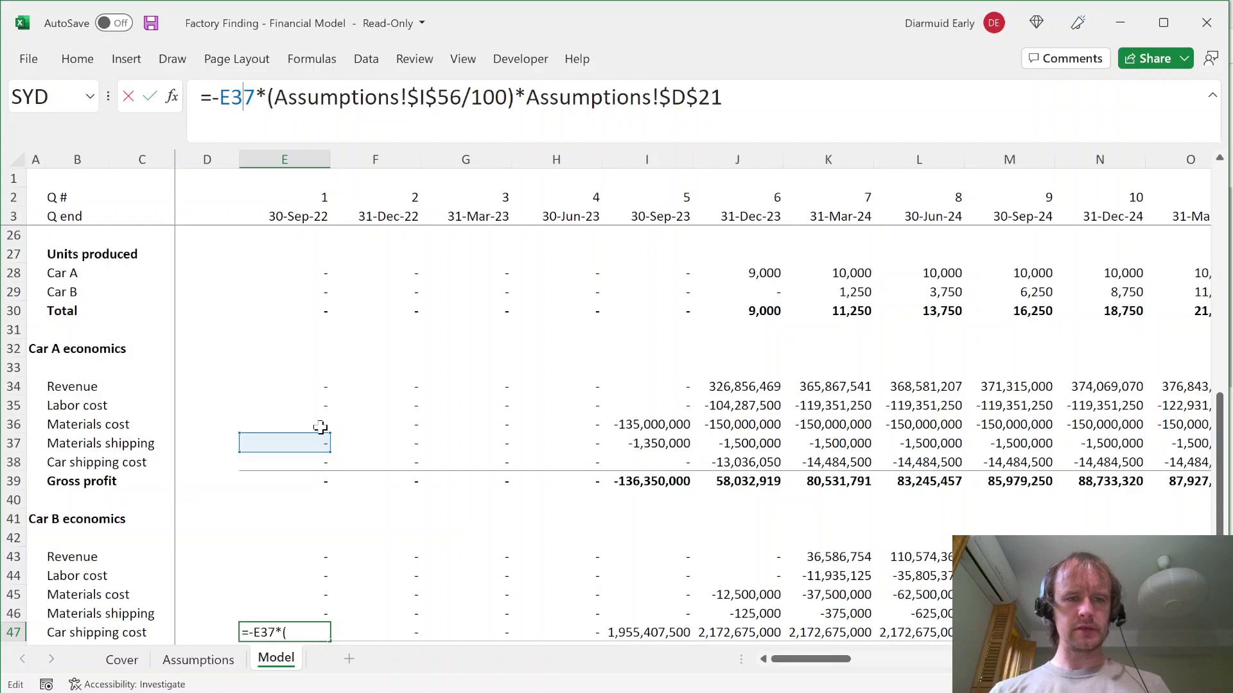
pyautogui.press('Escape')
pyautogui.click(311, 467)
pyautogui.press('F2')
pyautogui.hotkey('ctrl', 'a')
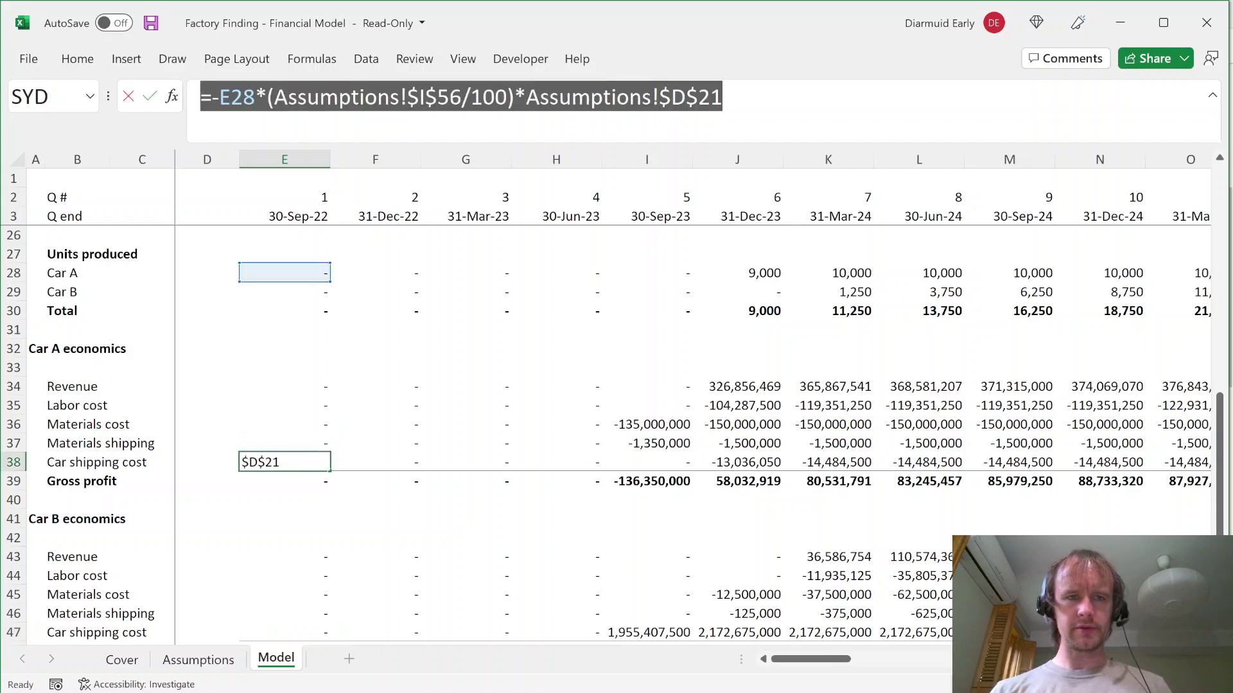
pyautogui.press('Escape')
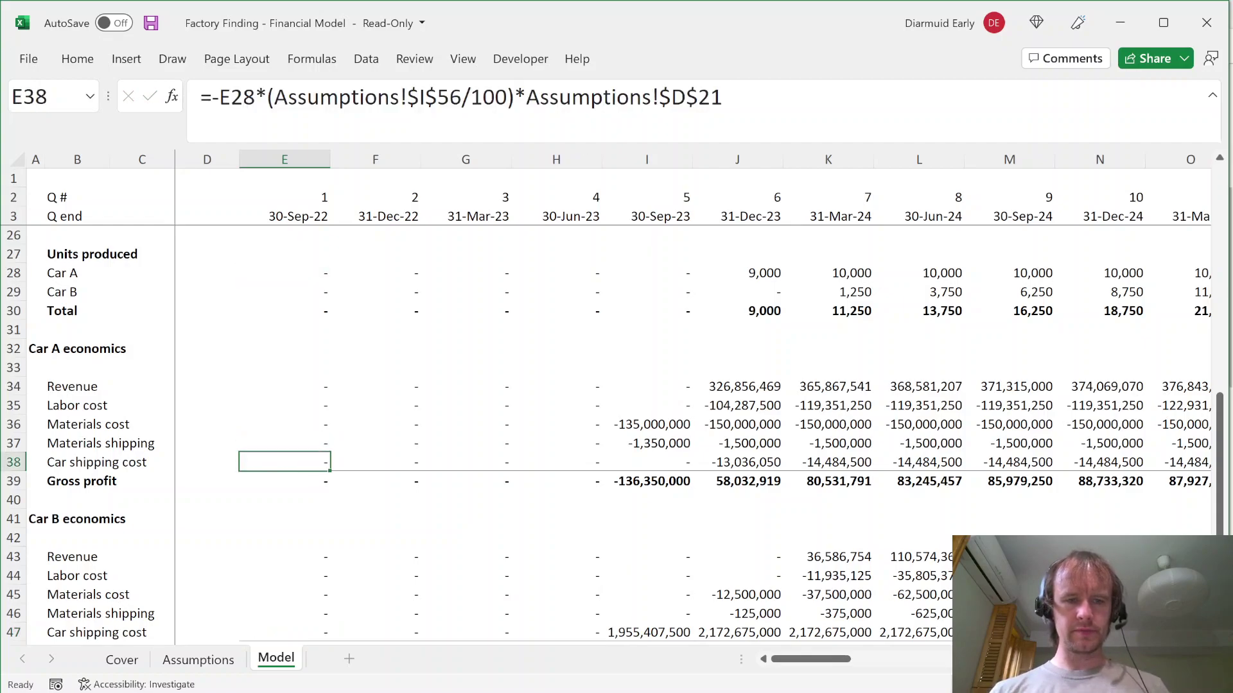
pyautogui.click(312, 634)
pyautogui.doubleClick(238, 97)
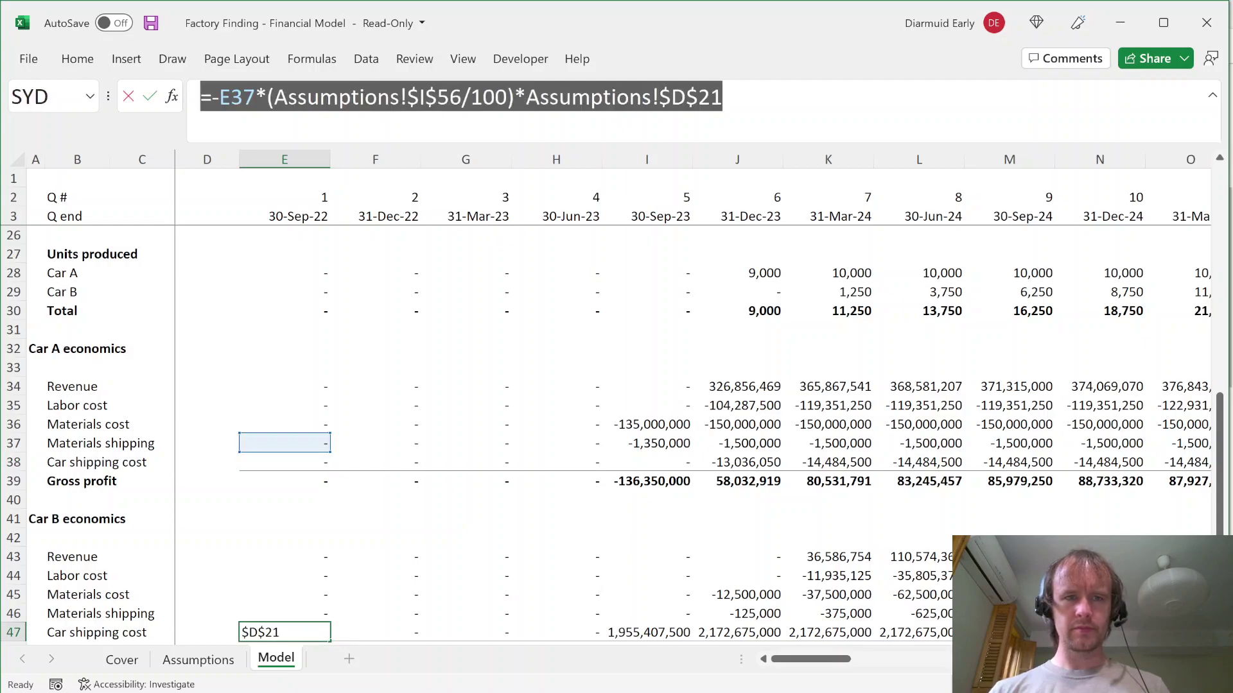
pyautogui.click(321, 275)
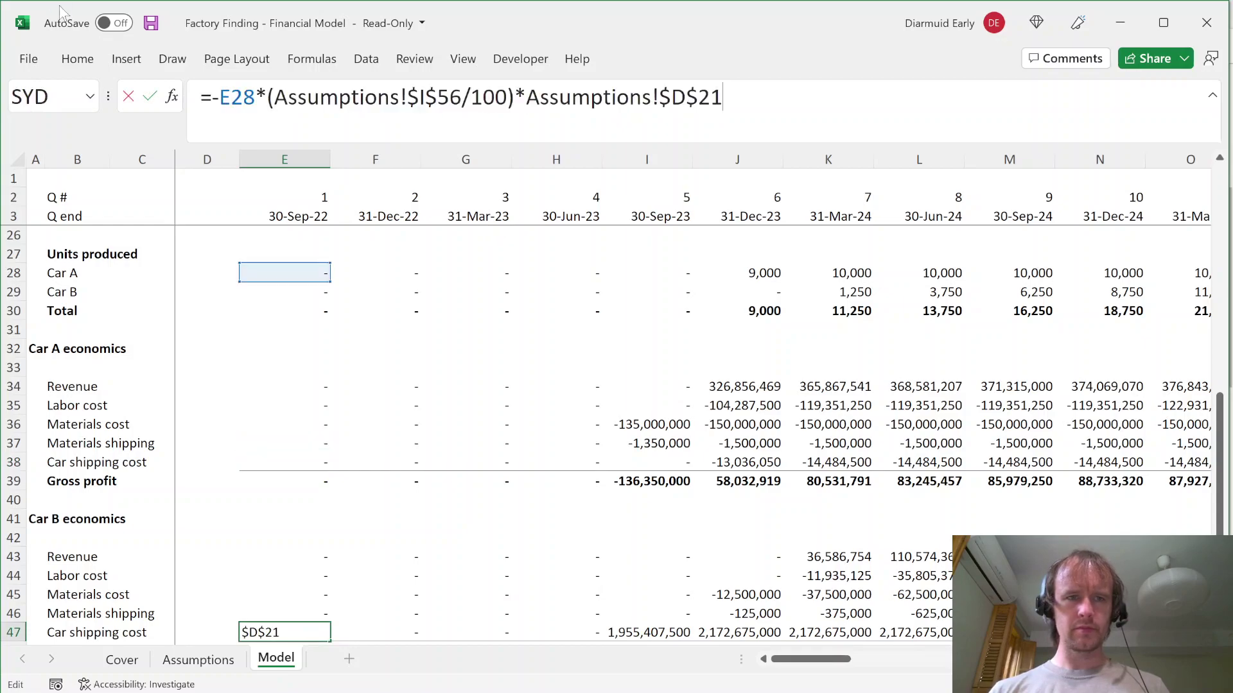
# Step: Change the units reference in E47's car shipping formula to Car B units E29 and fill it across to BL47
pyautogui.click(313, 293)
pyautogui.click(425, 97)
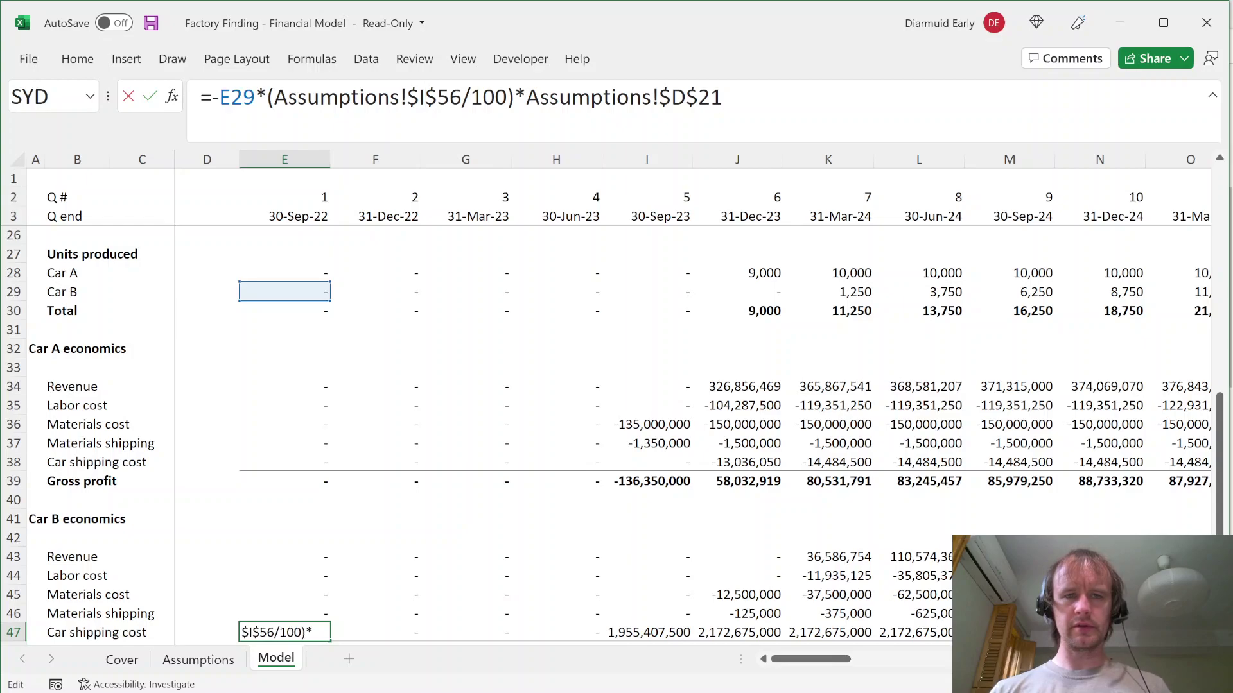
pyautogui.click(629, 97)
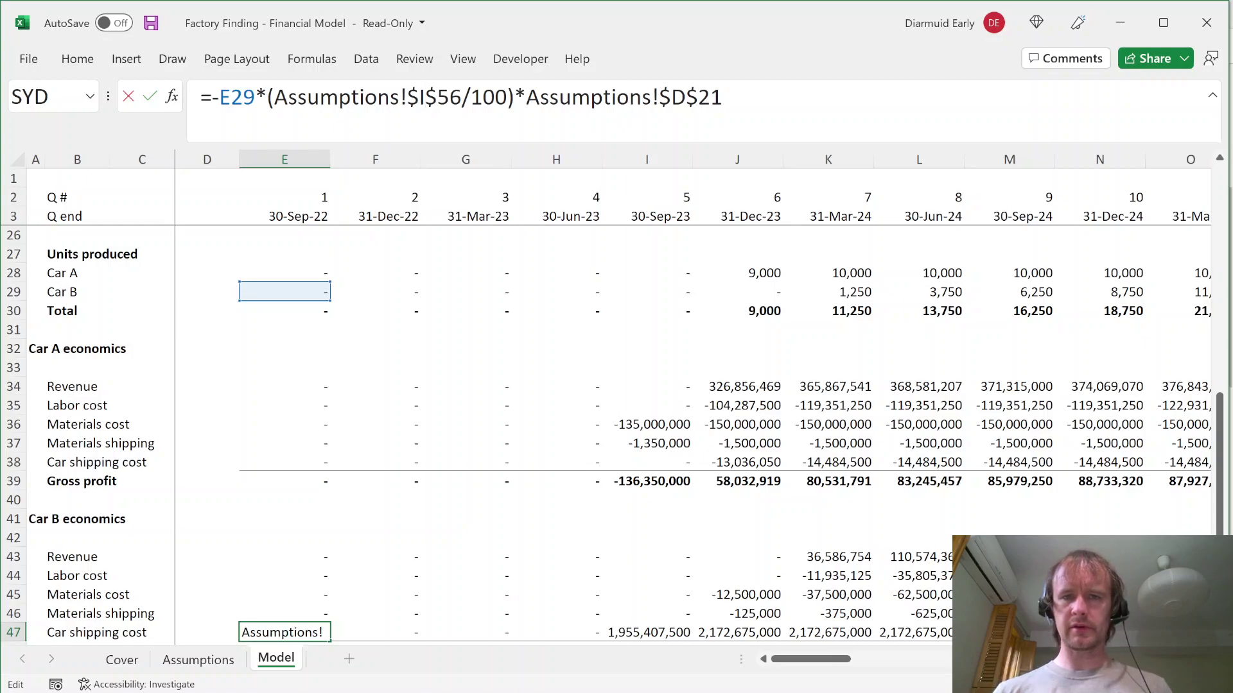
pyautogui.press('Return')
pyautogui.press('Up')
pyautogui.hotkey('ctrl', 'shift', 'Right')
pyautogui.hotkey('ctrl', 'r')
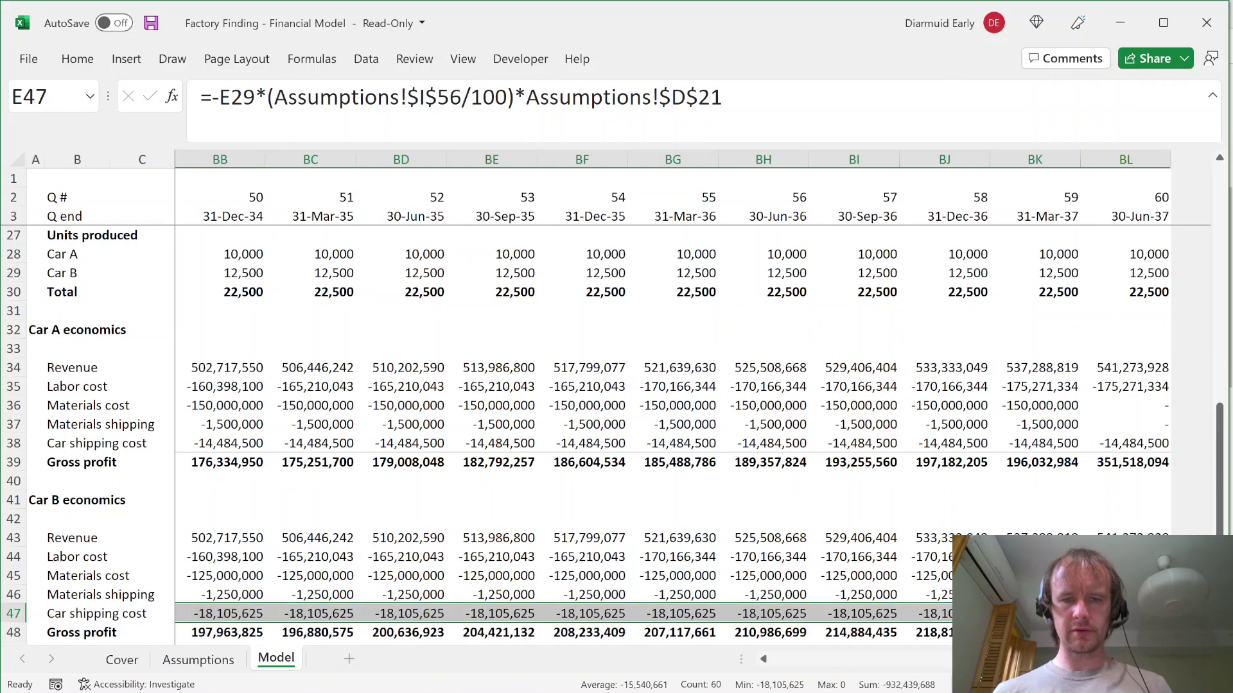
# Step: Add the section heading "Indirect costs" in A50 below the Car B economics block
pyautogui.press('Down')
pyautogui.press('Down')
pyautogui.press('Down')
pyautogui.press('Left')
pyautogui.press('Left')
pyautogui.press('Left')
pyautogui.press('Left')
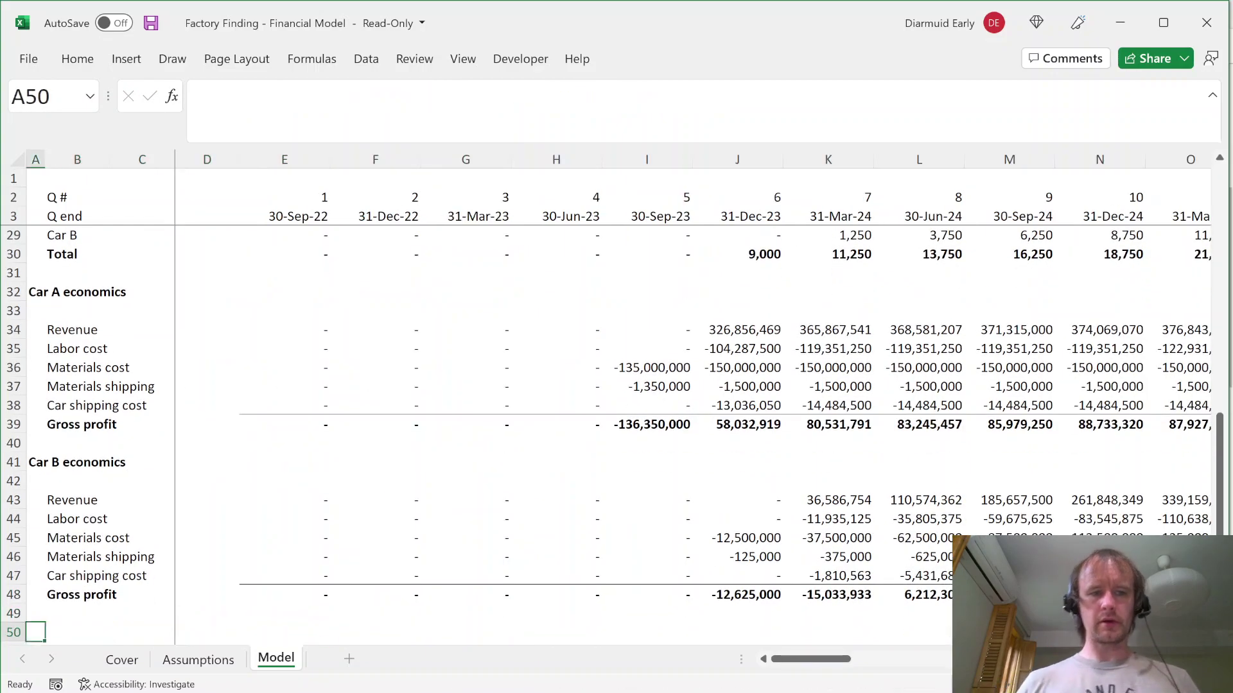
pyautogui.write('Indirect c')
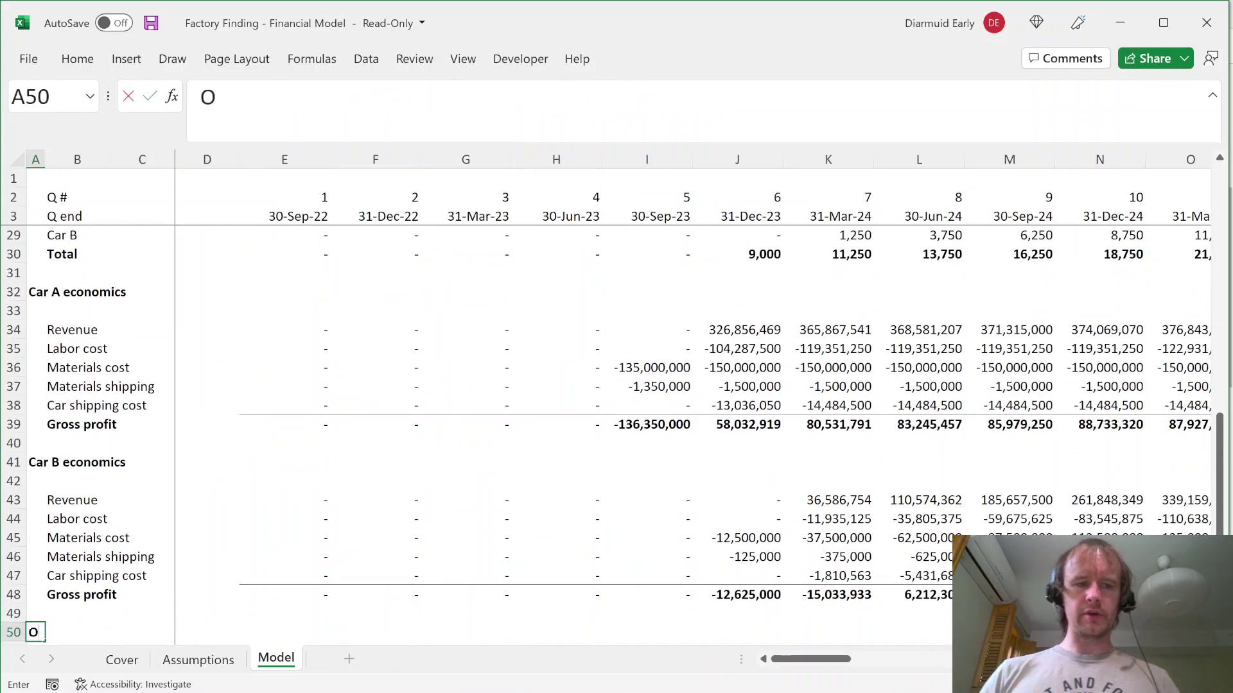
pyautogui.write('osts')
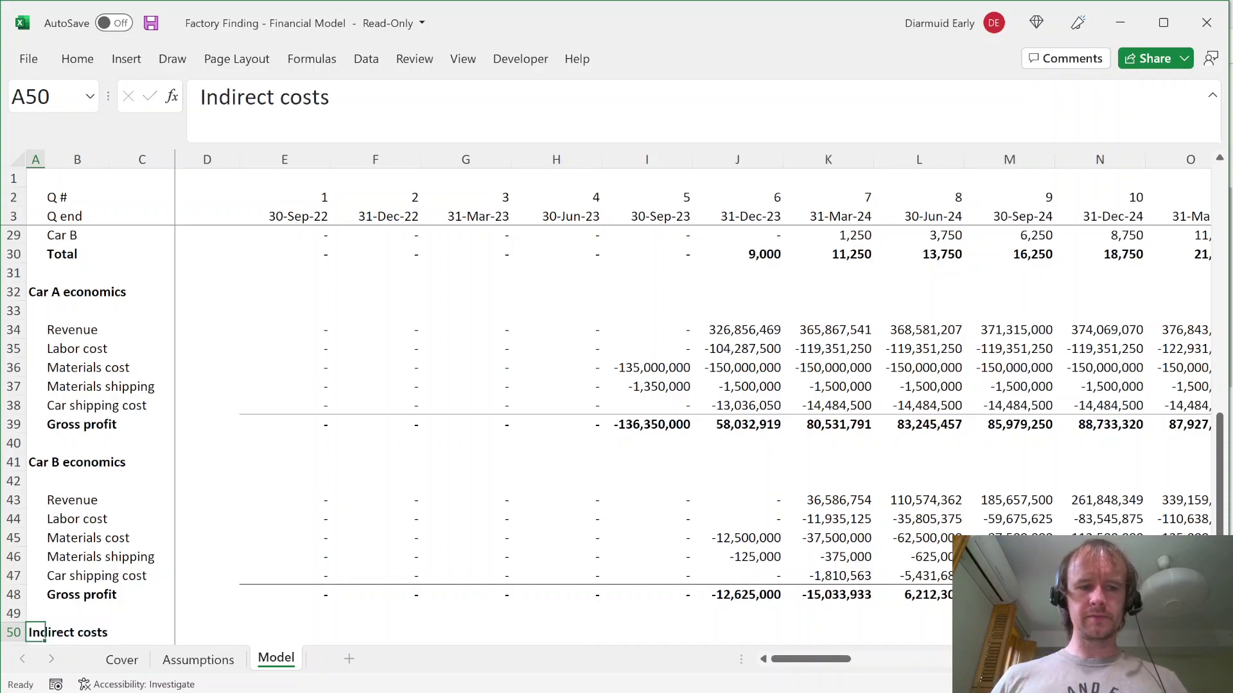
pyautogui.press('Return')
# Step: Label the indirect cost rows Training, Admin and Factory build in B52:B54
pyautogui.press('Right')
pyautogui.press('Down')
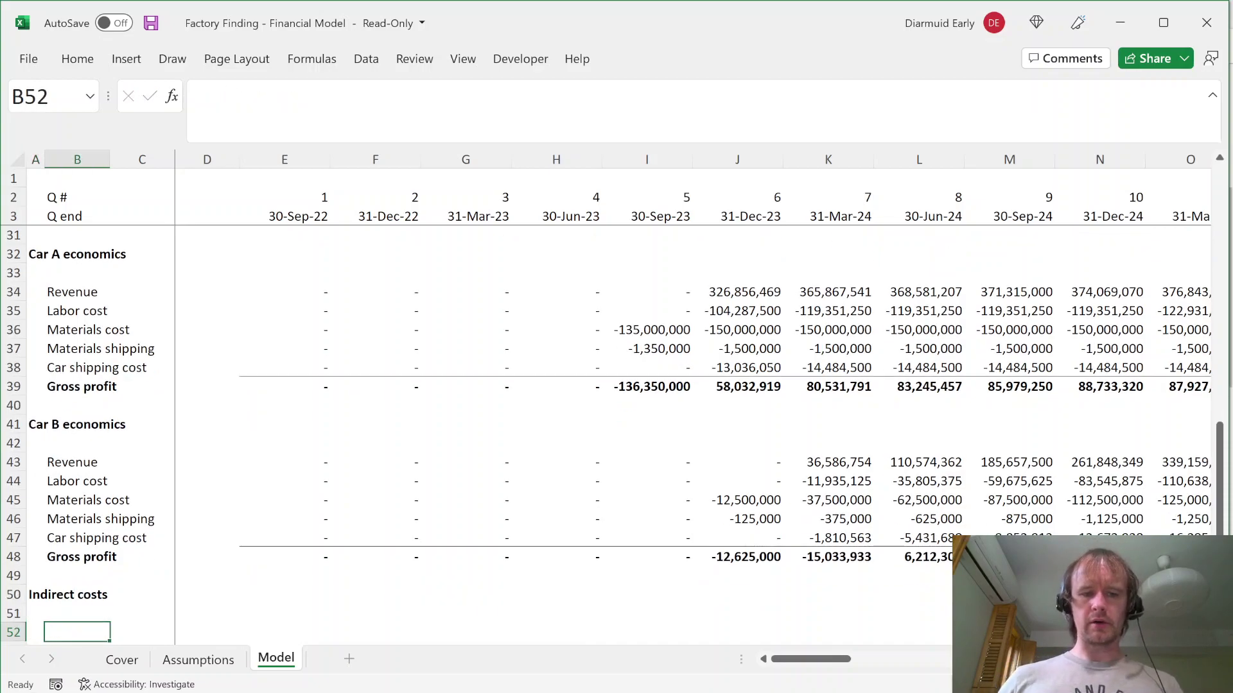
pyautogui.write('Training')
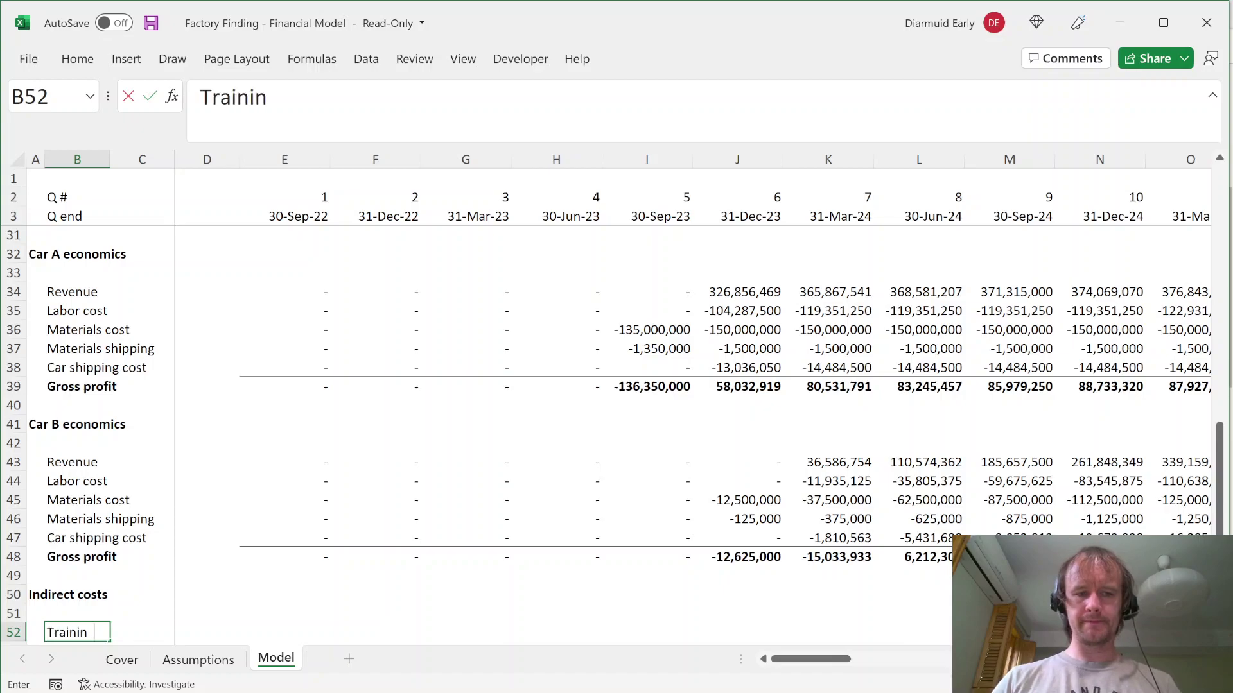
pyautogui.press('Return')
pyautogui.write('Admin')
pyautogui.press('Return')
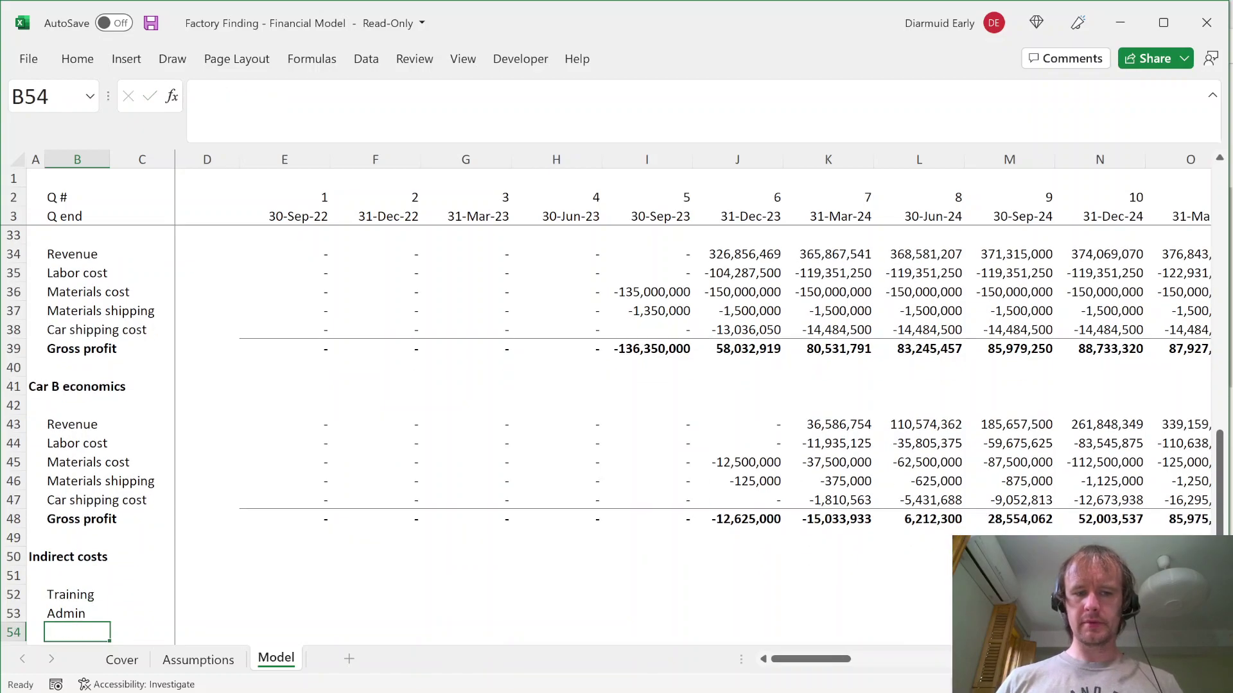
pyautogui.write('Factory ')
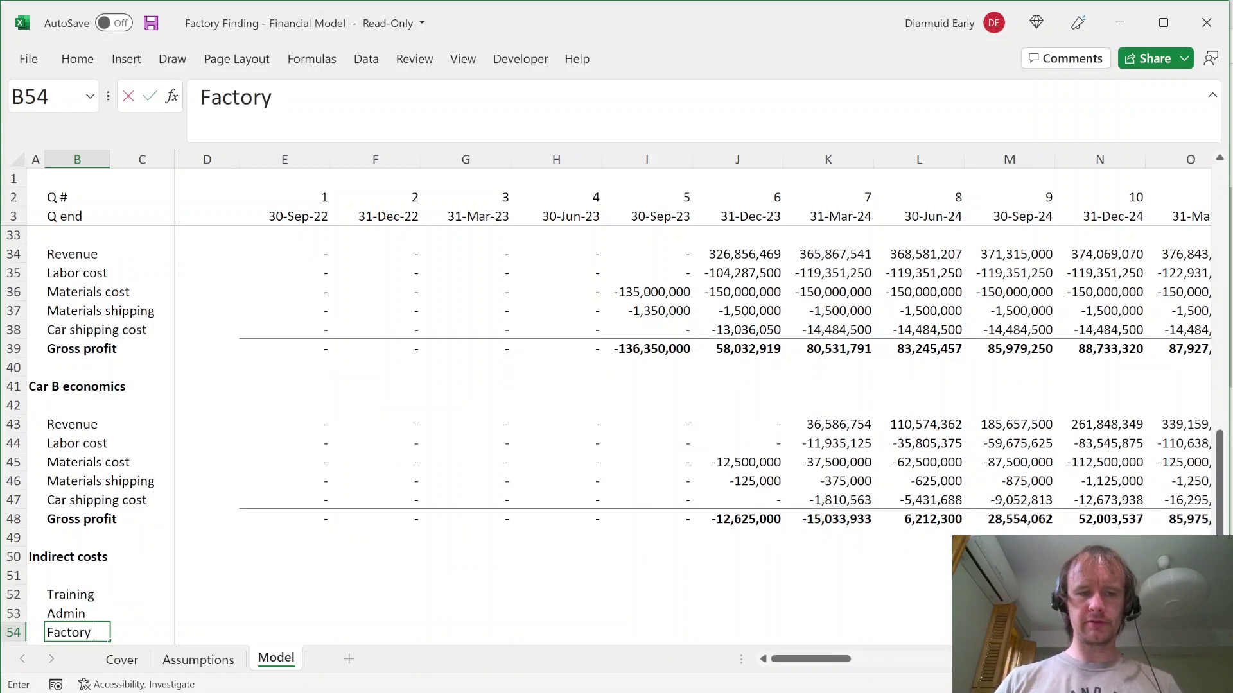
pyautogui.write('build')
pyautogui.press('Return')
# Step: Enter the training cost formula in E52 as training employees times cost per hour times hours per quarter: =E15*E23*Assumptions!$D$12
pyautogui.press('Up')
pyautogui.press('Up')
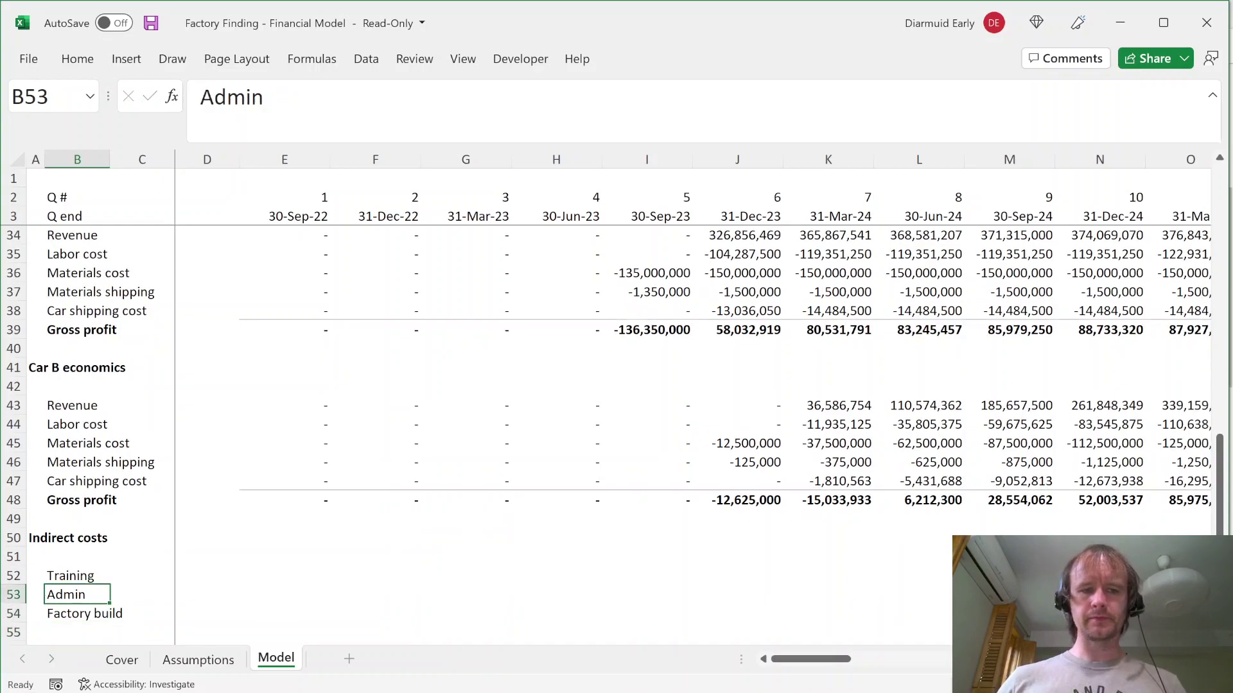
pyautogui.press('Up')
pyautogui.press('Right')
pyautogui.press('Right')
pyautogui.press('Right')
pyautogui.write('=')
pyautogui.press('pageup')
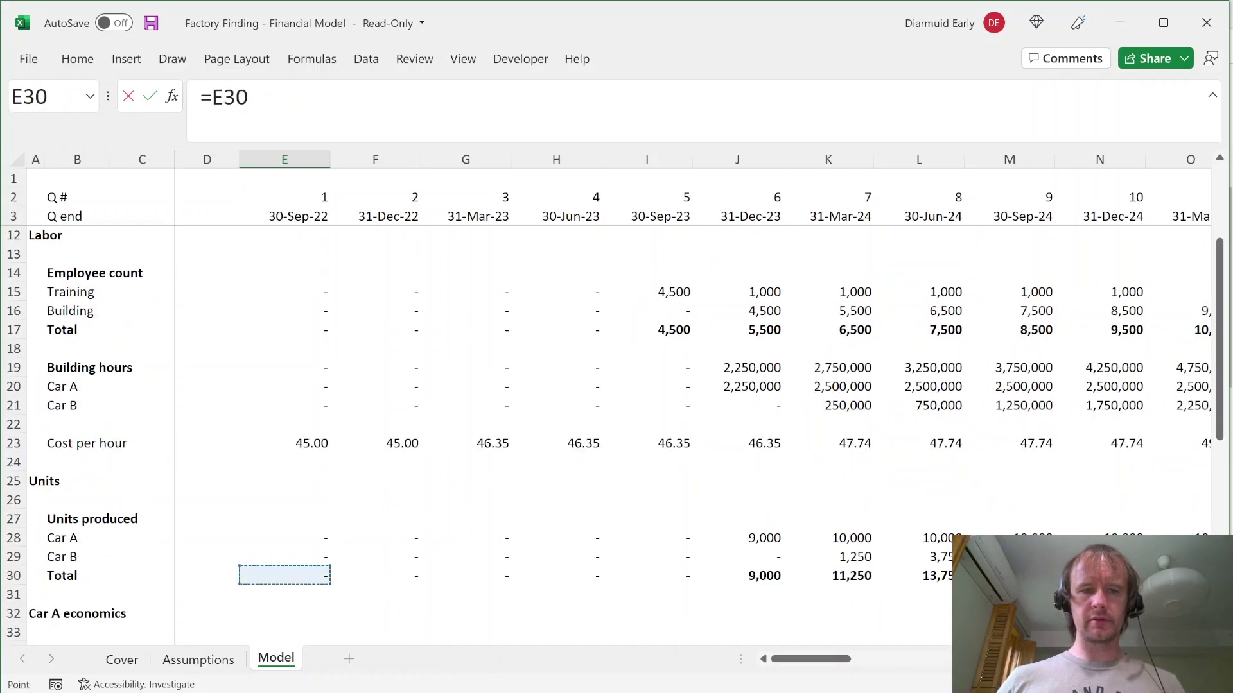
pyautogui.click(309, 287)
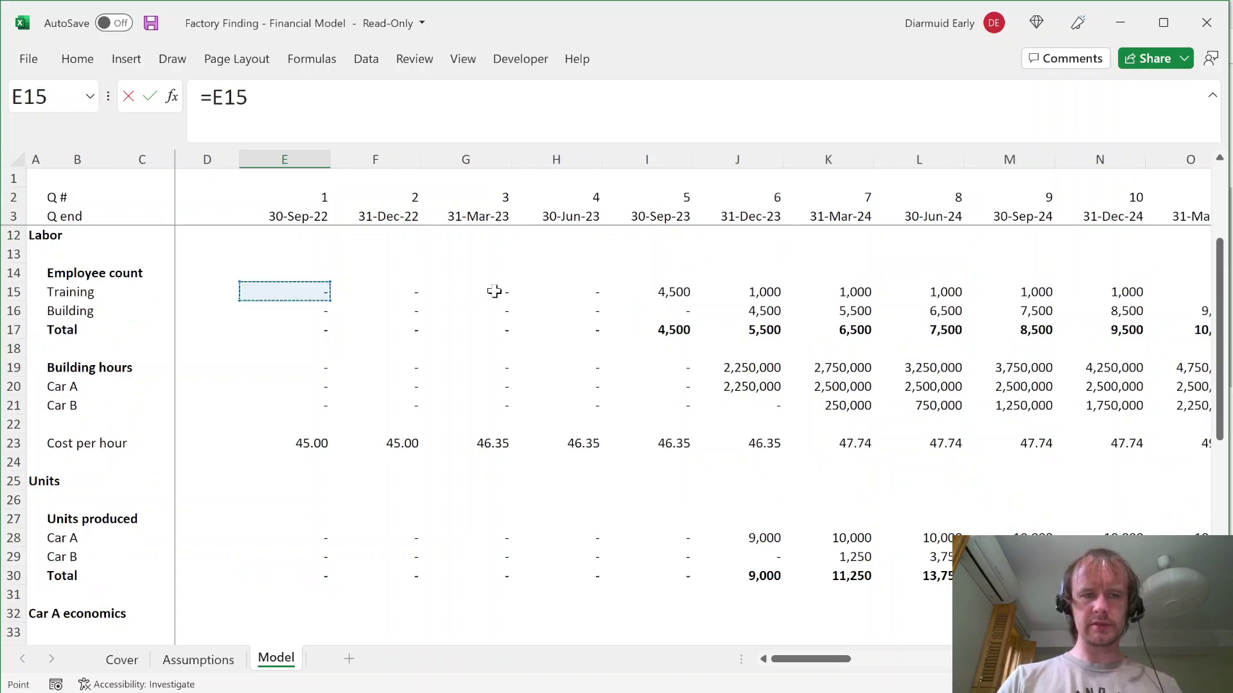
pyautogui.write('*')
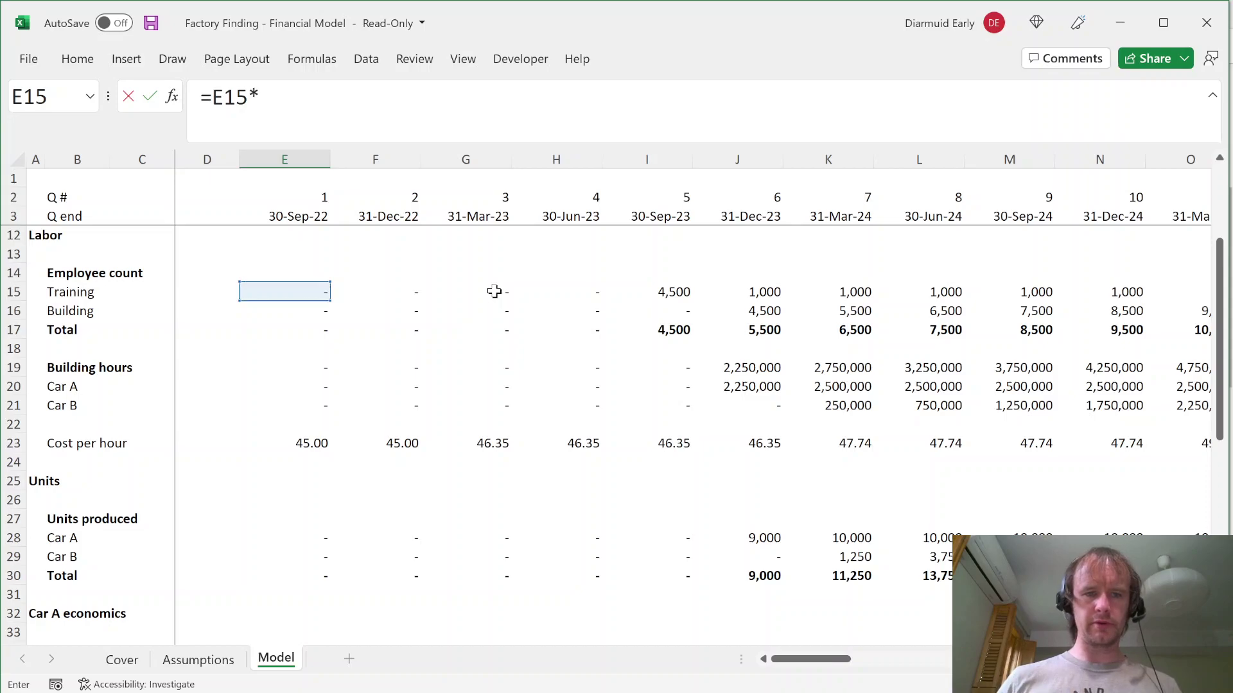
pyautogui.click(314, 442)
pyautogui.write('*')
pyautogui.hotkey('ctrl', 'pageup')
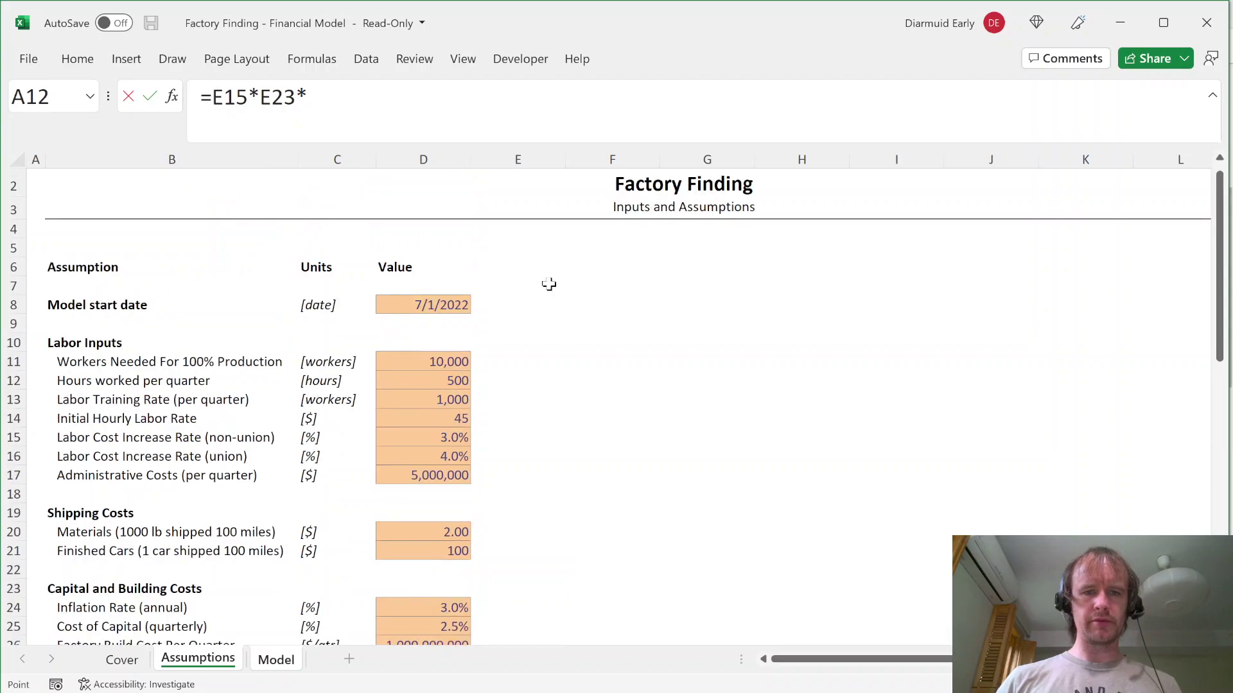
pyautogui.click(454, 397)
pyautogui.press('F4')
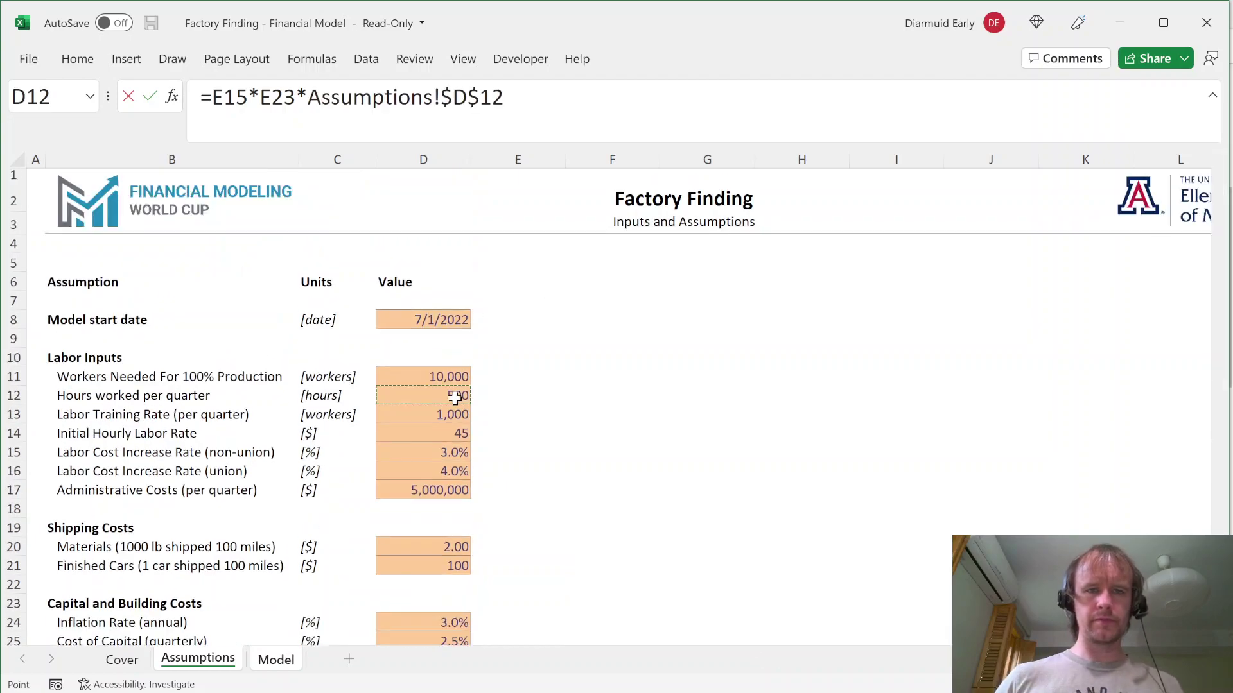
pyautogui.press('Return')
# Step: Copy the number format of the Car B materials cost cell E45 to the indirect cost rows E52:BL54
pyautogui.press('Up')
pyautogui.press('Up')
pyautogui.press('Up')
pyautogui.press('Up')
pyautogui.press('Up')
pyautogui.press('Up')
pyautogui.press('Up')
pyautogui.press('Up')
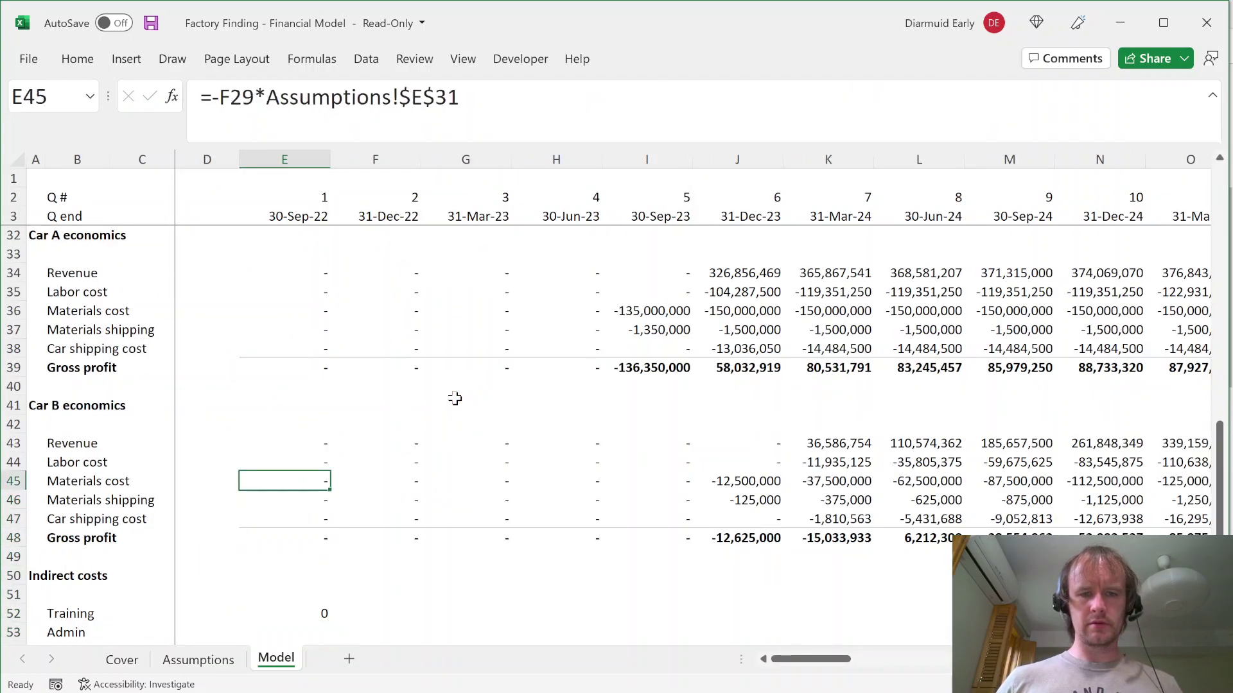
pyautogui.hotkey('ctrl', 'c')
pyautogui.press('Down')
pyautogui.press('Down')
pyautogui.press('Down')
pyautogui.press('Down')
pyautogui.press('Down')
pyautogui.press('Down')
pyautogui.press('Down')
pyautogui.hotkey('shift', 'Down')
pyautogui.hotkey('shift', 'Down')
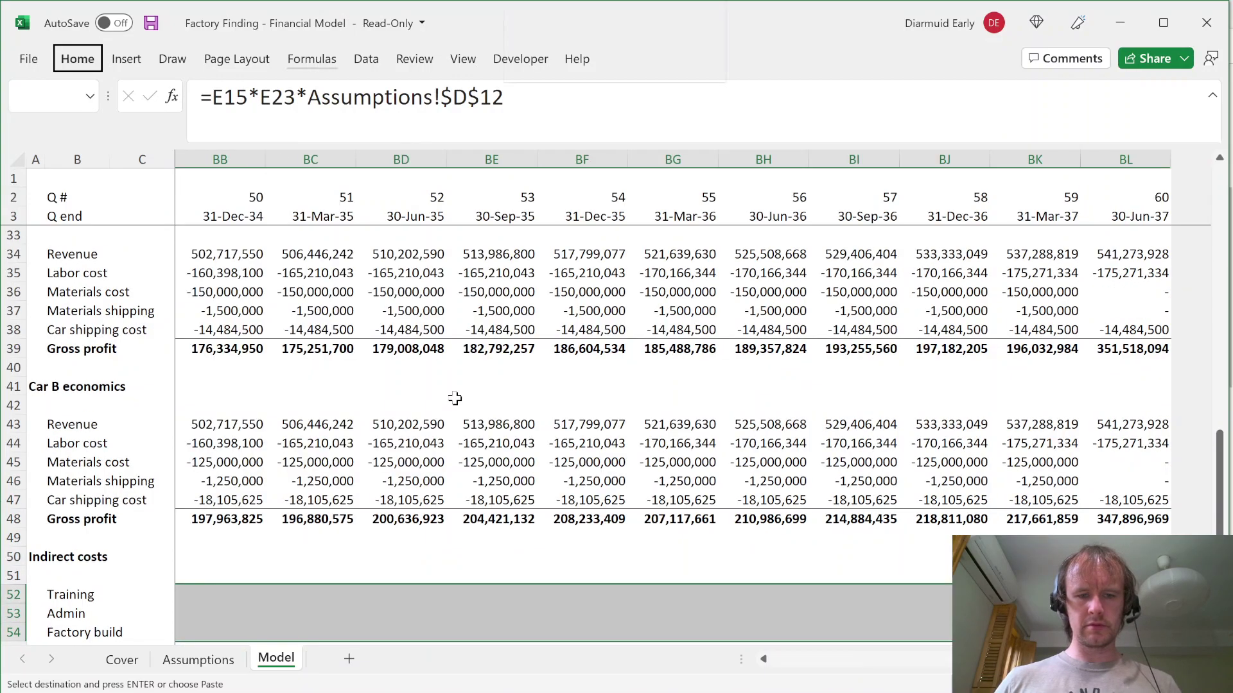
pyautogui.hotkey('ctrl', 'v')
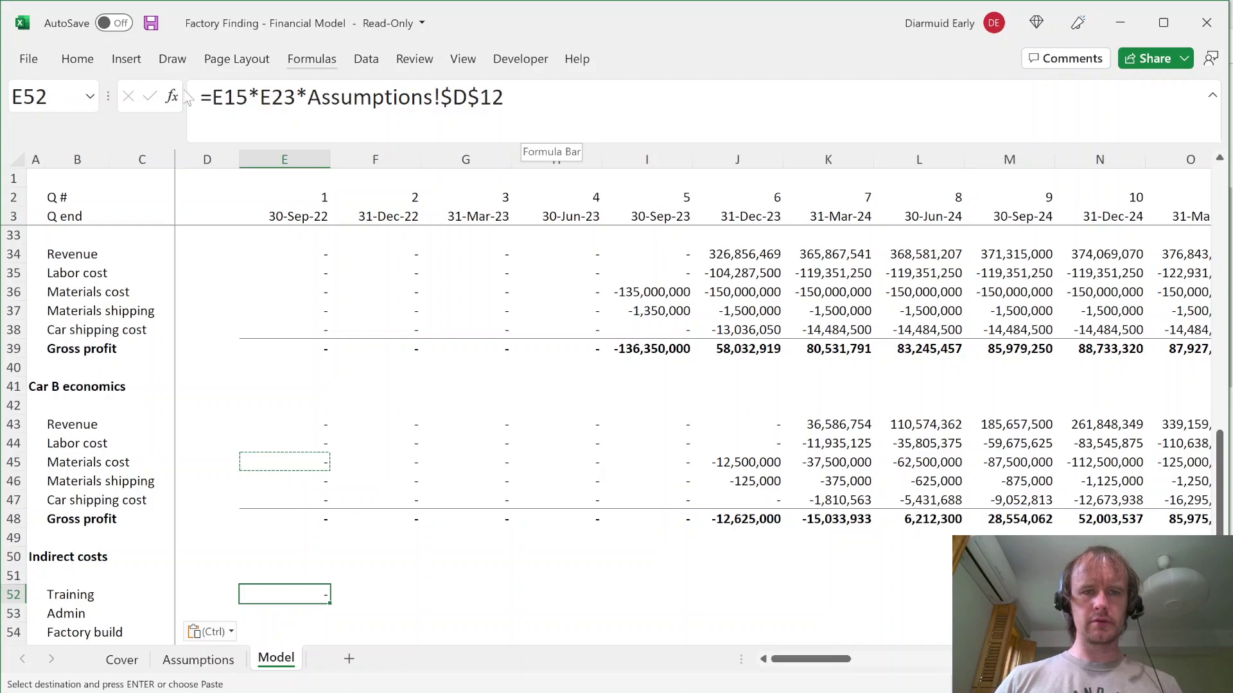
# Step: Negate the training cost formula in E52 to =-E15*E23*Assumptions!$D$12 and fill it across to BL52
pyautogui.click(211, 97)
pyautogui.write('-')
pyautogui.hotkey('ctrl', 'Return')
pyautogui.hotkey('ctrl', 'shift', 'Right')
pyautogui.hotkey('ctrl', 'r')
pyautogui.hotkey('shift', 'BackSpace')
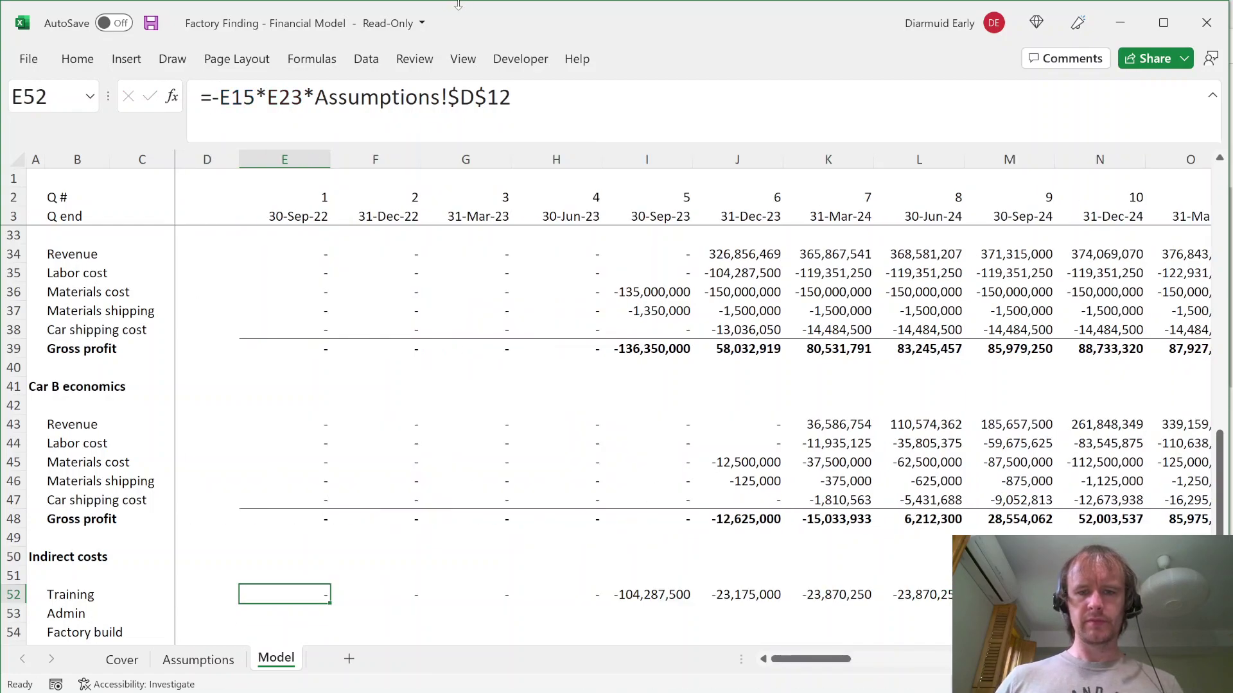
# Step: Examine the administrative cost assumption in D17 and the case materials PDF for when admin salaries start and how they grow
pyautogui.press('Down')
pyautogui.hotkey('ctrl', 'pageup')
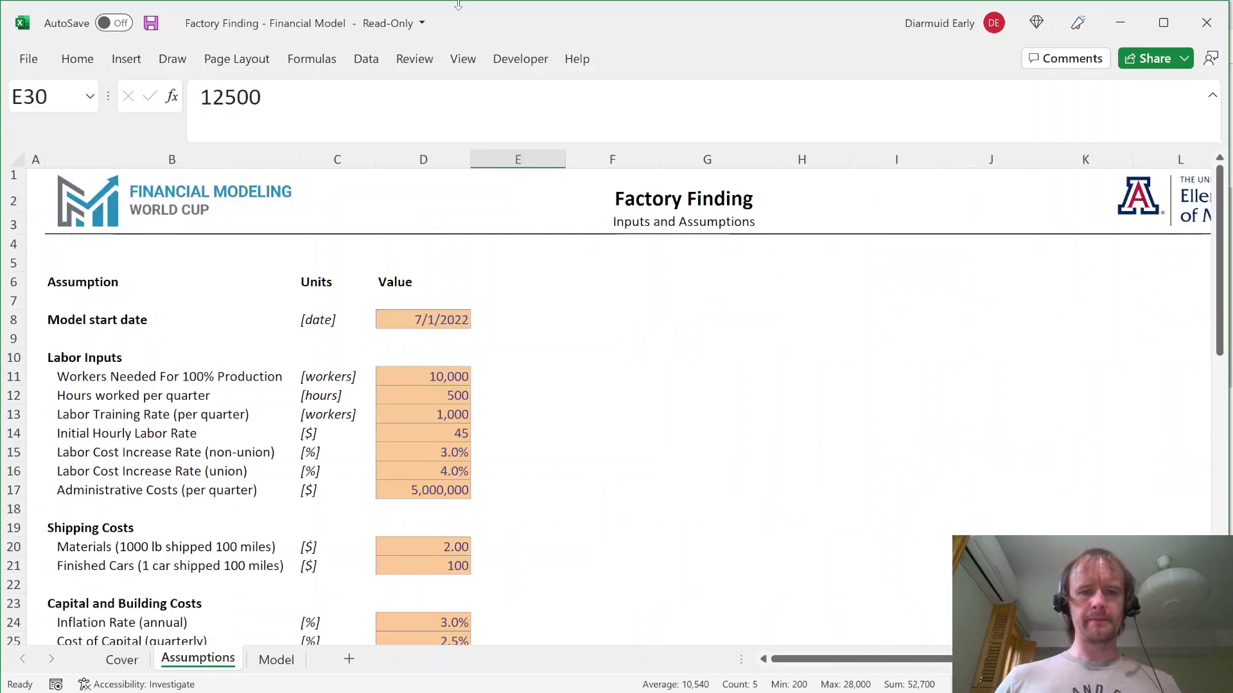
pyautogui.click(430, 488)
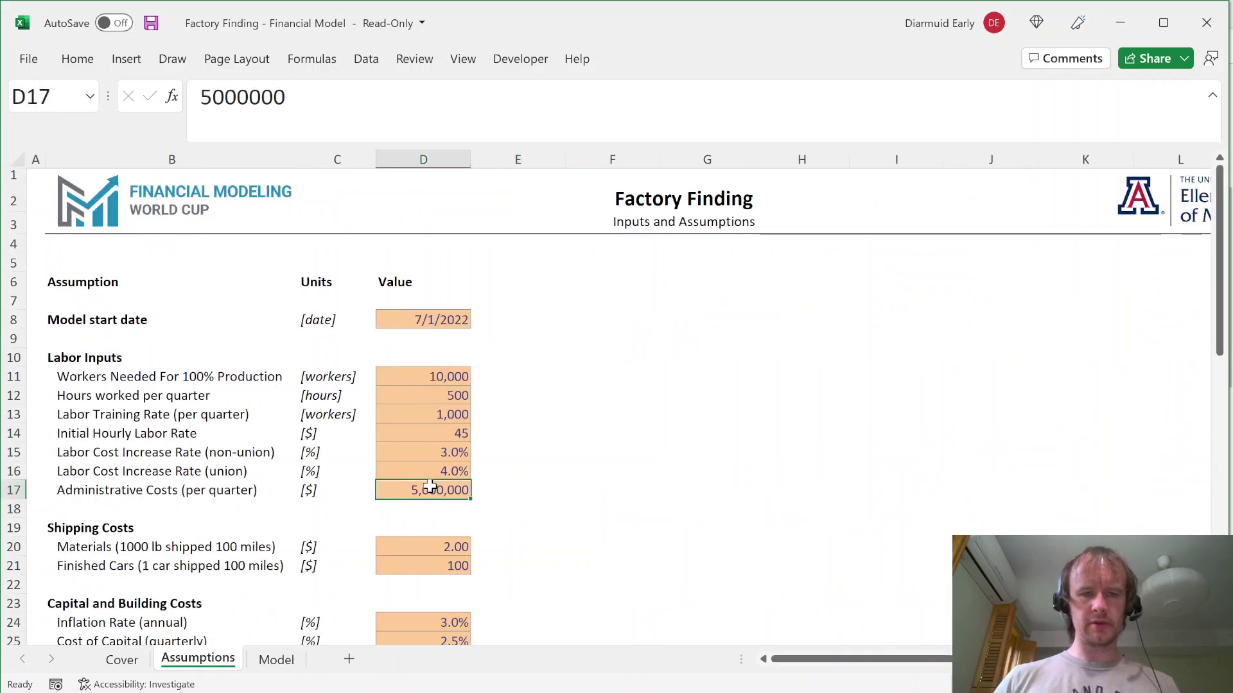
pyautogui.hotkey('alt', 'Tab')
pyautogui.scroll(-10, 610, 398)
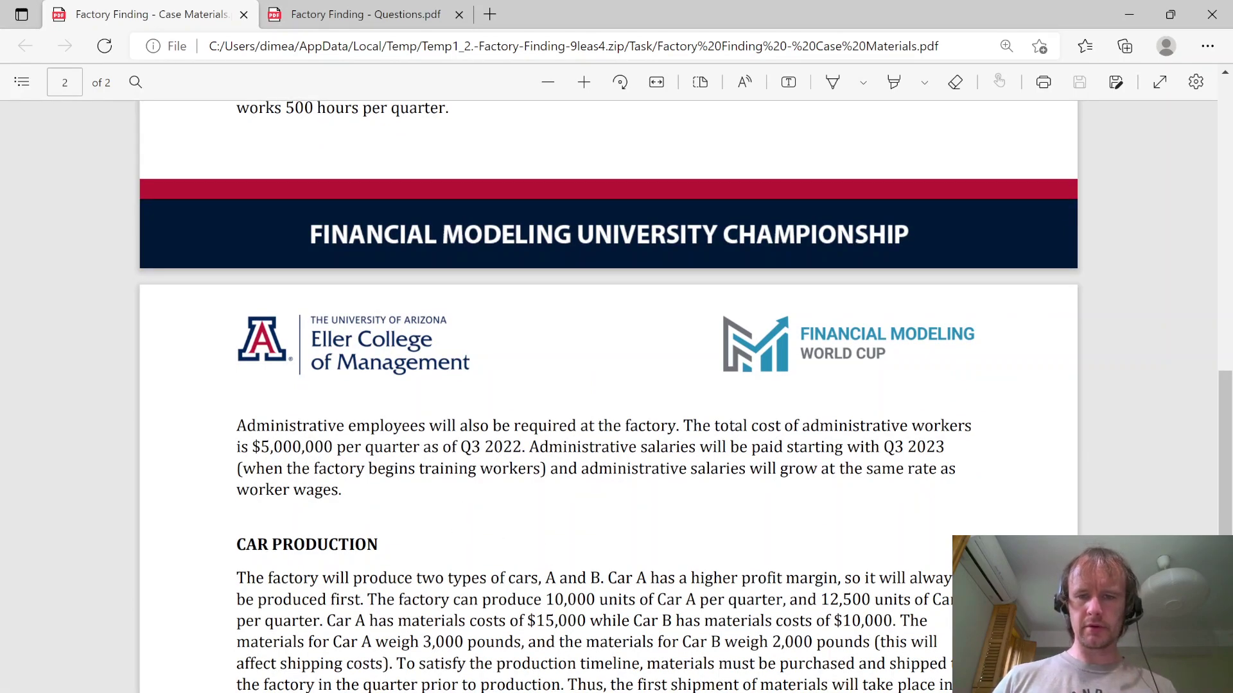
pyautogui.moveTo(780, 469); pyautogui.dragTo(796, 469)
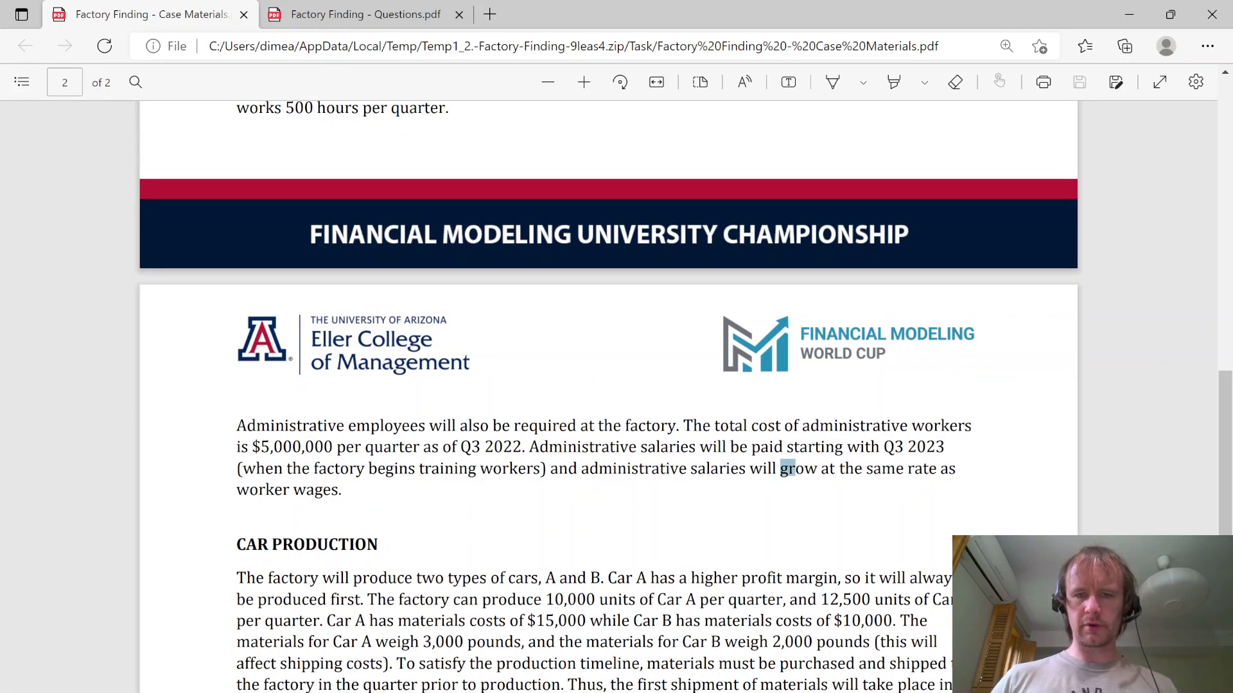
pyautogui.click(745, 464)
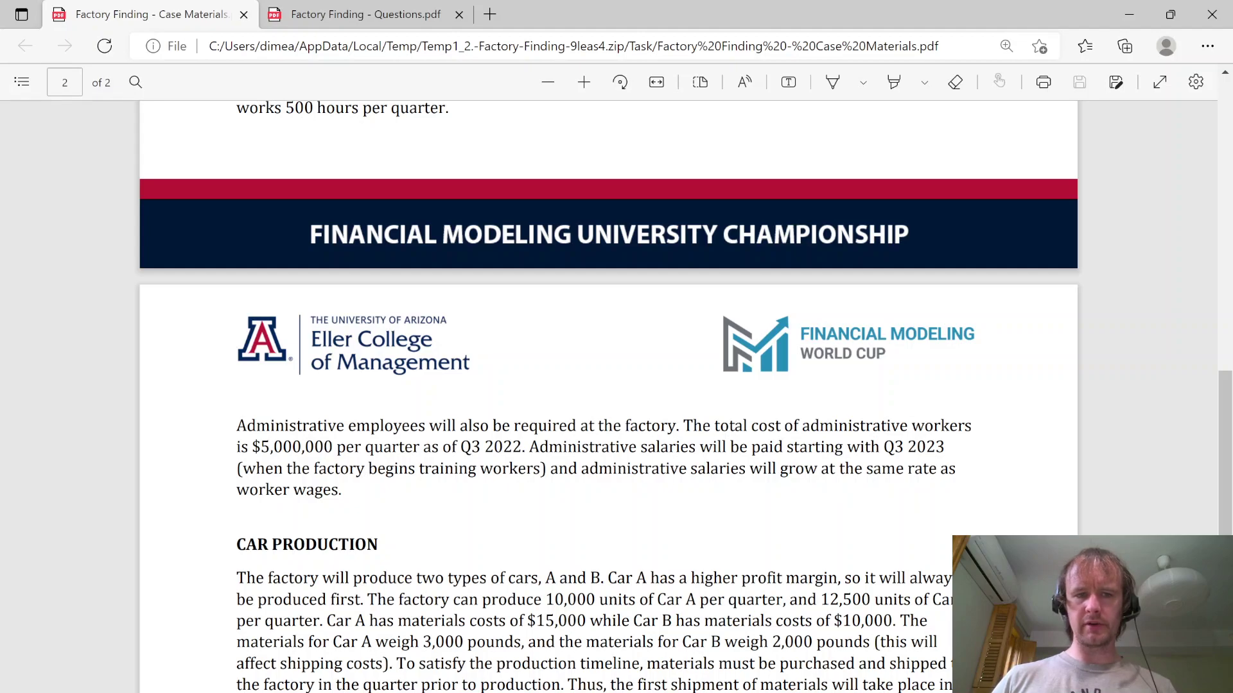
pyautogui.hotkey('alt', 'Tab')
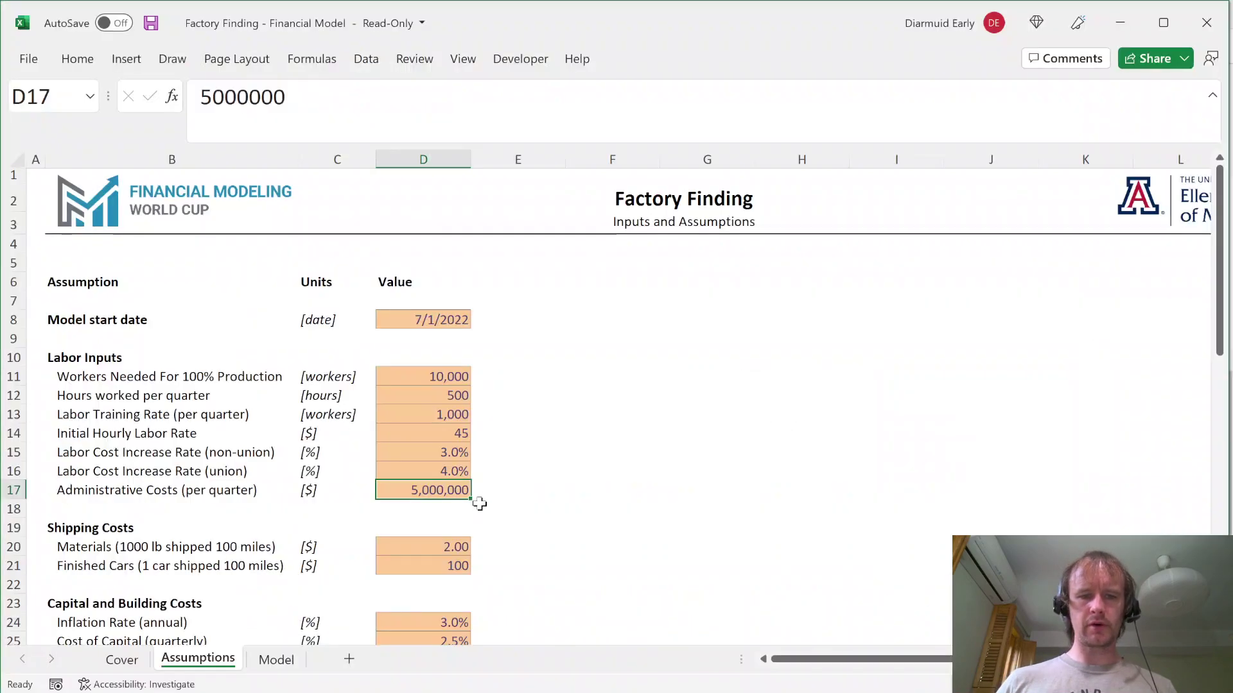
pyautogui.hotkey('ctrl', 'pagedown')
pyautogui.write('=if')
pyautogui.press('Tab')
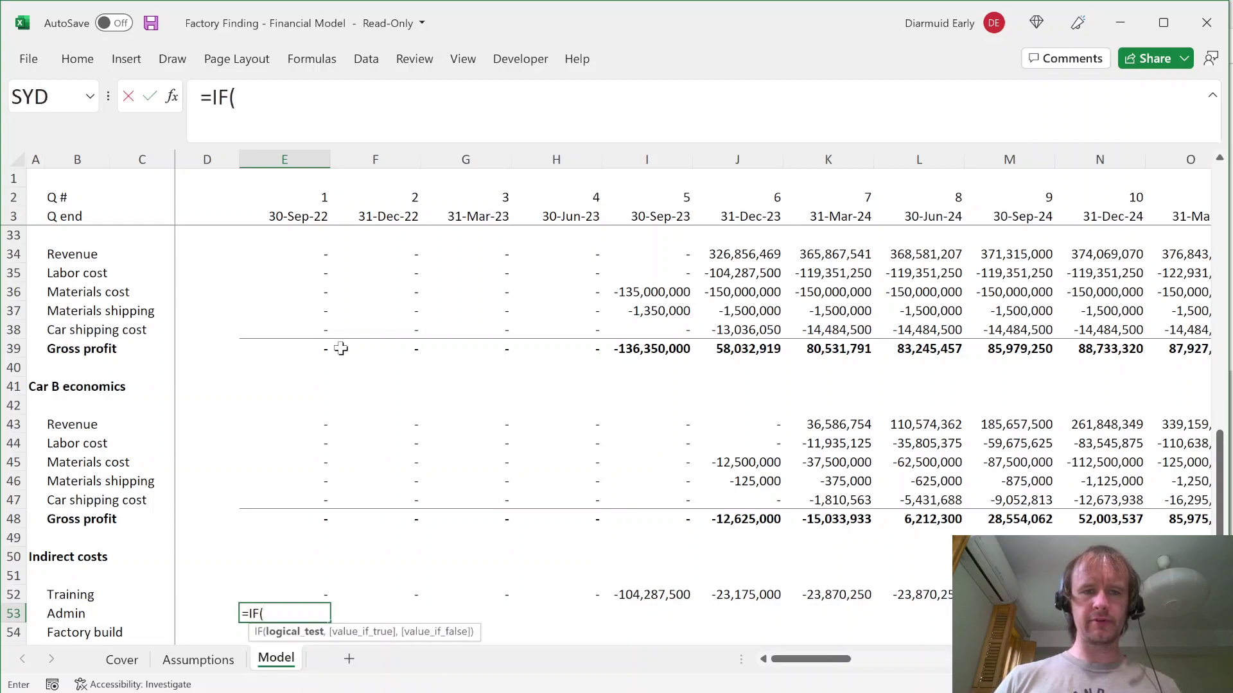
pyautogui.click(316, 195)
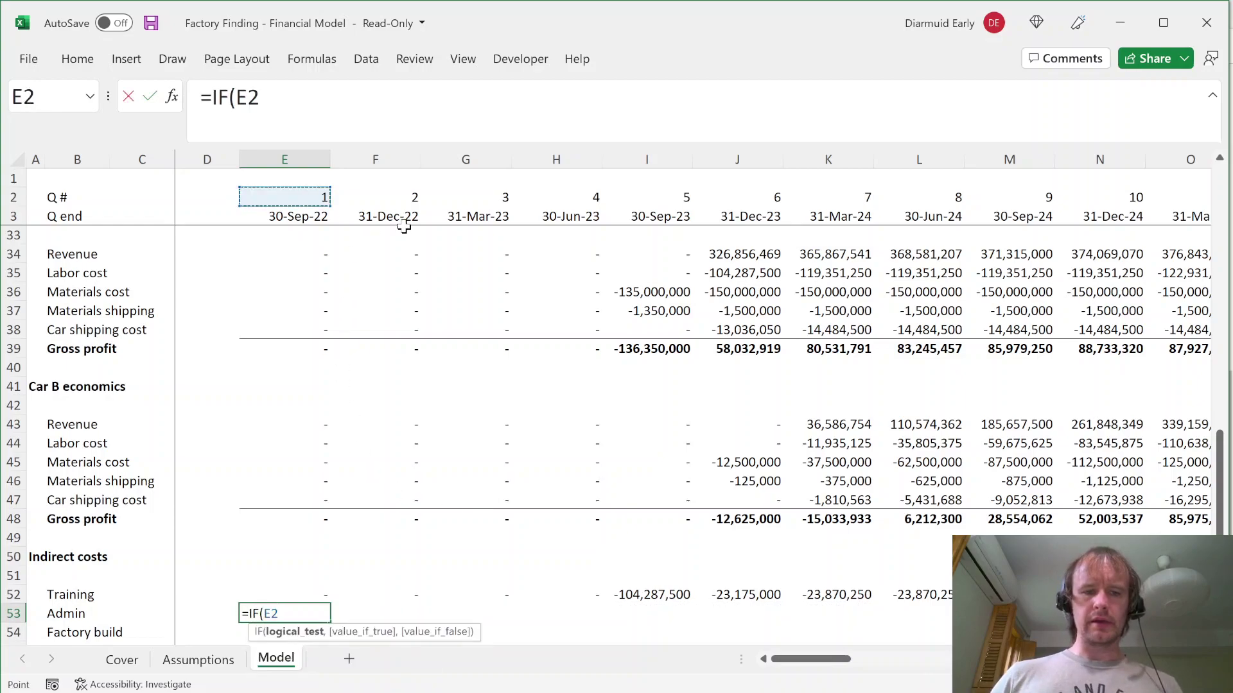
pyautogui.press('Escape')
pyautogui.press('Right')
pyautogui.press('Right')
pyautogui.press('Right')
pyautogui.press('Right')
pyautogui.write('=')
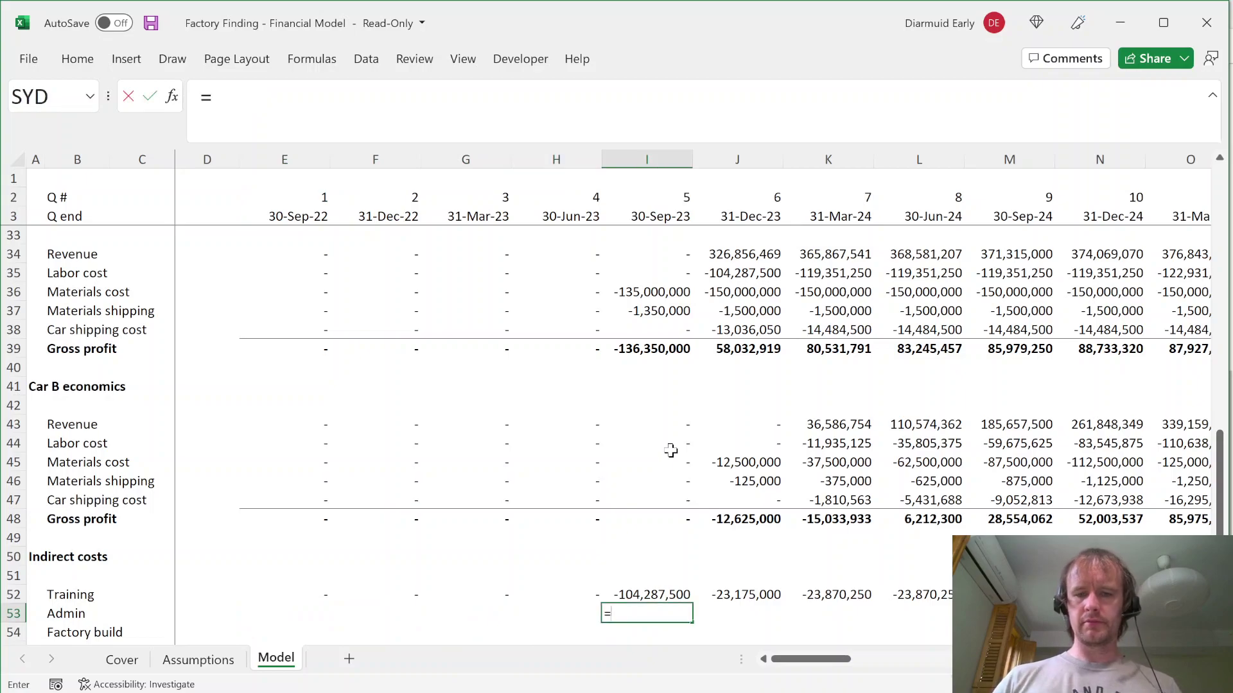
pyautogui.hotkey('ctrl', 'pageup')
pyautogui.click(459, 485)
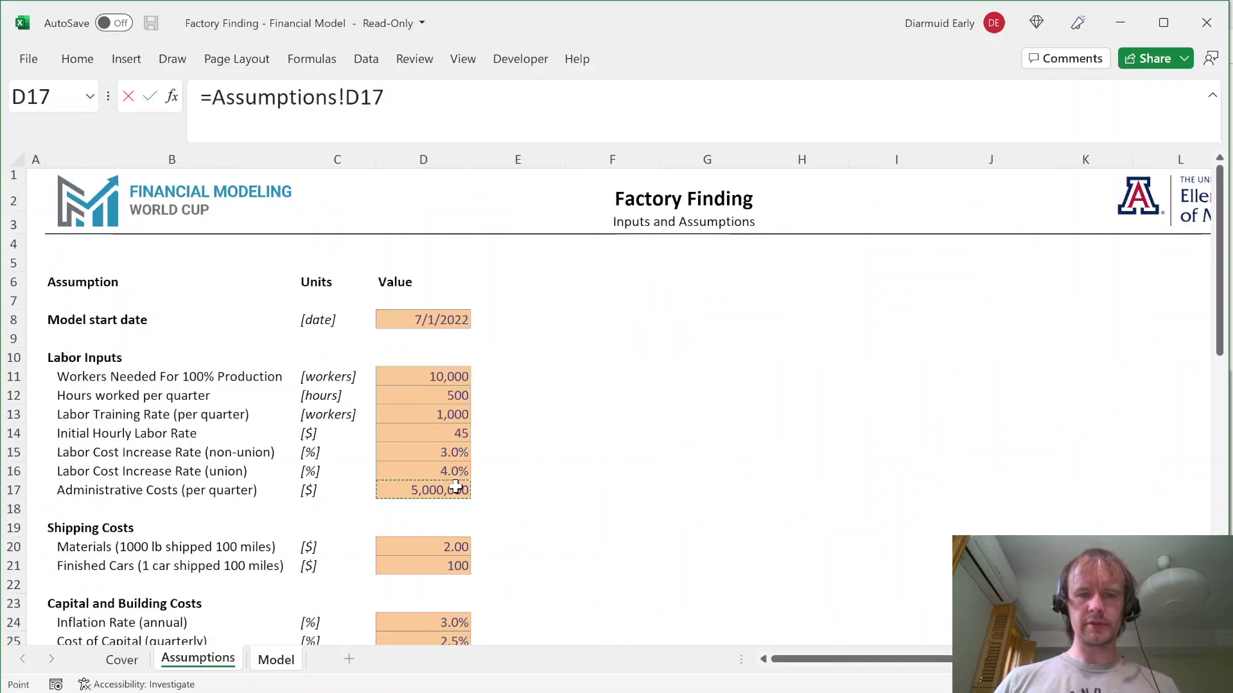
pyautogui.hotkey('ctrl', 'Return')
pyautogui.press('Escape')
pyautogui.hotkey('shift', 'Left')
pyautogui.hotkey('shift', 'Left')
pyautogui.hotkey('shift', 'Left')
pyautogui.hotkey('shift', 'Left')
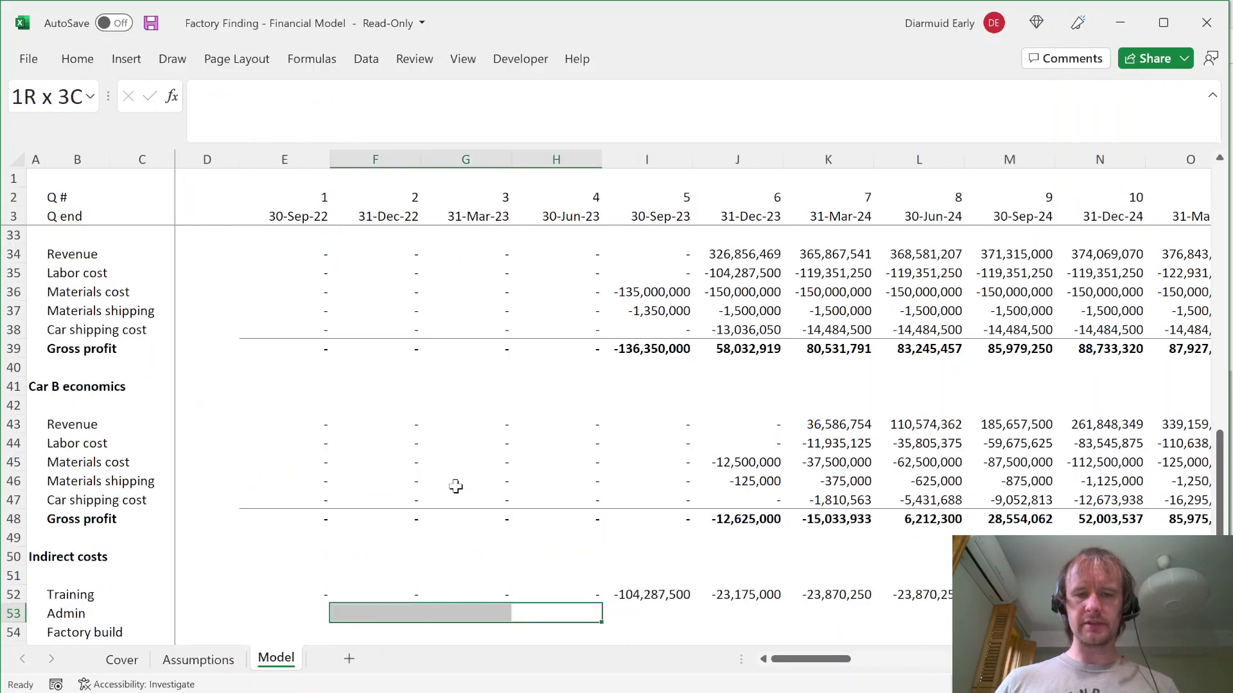
pyautogui.press('Left')
pyautogui.press('Left')
pyautogui.press('Left')
pyautogui.press('Left')
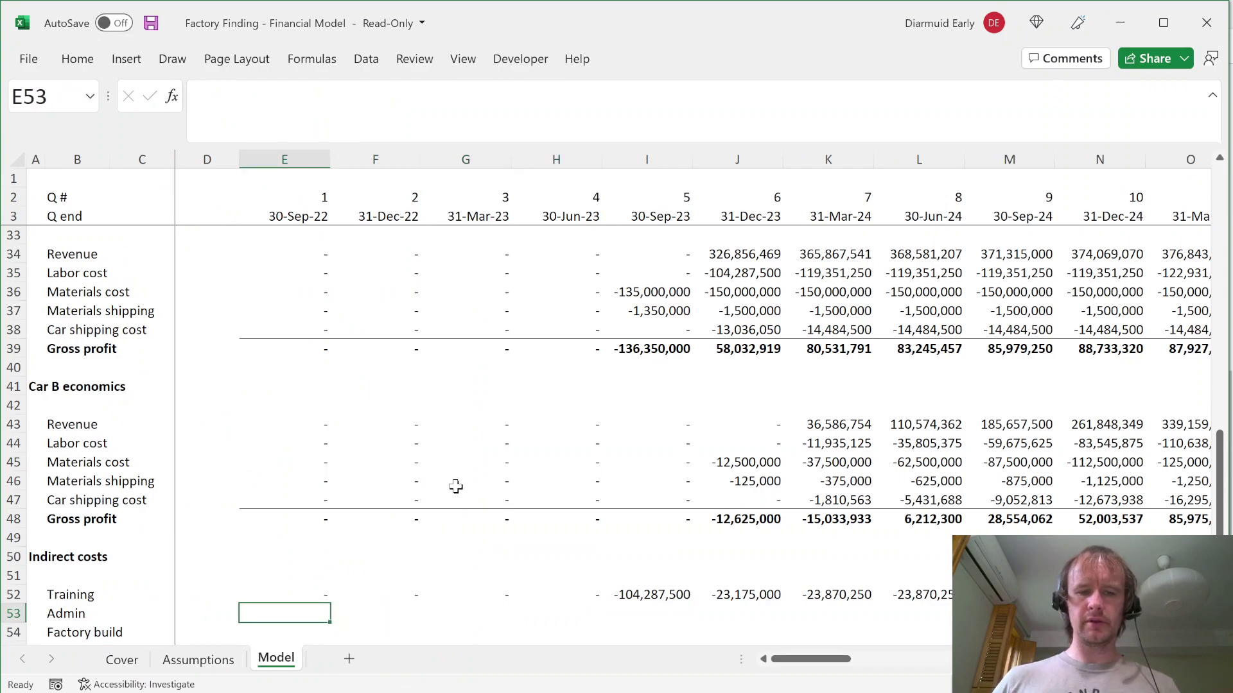
# Step: Examine the Build Quarters assumption in D27 against the quarter timeline of the Admin row to determine when admin costs start
pyautogui.press('Right')
pyautogui.hotkey('ctrl', 'pageup')
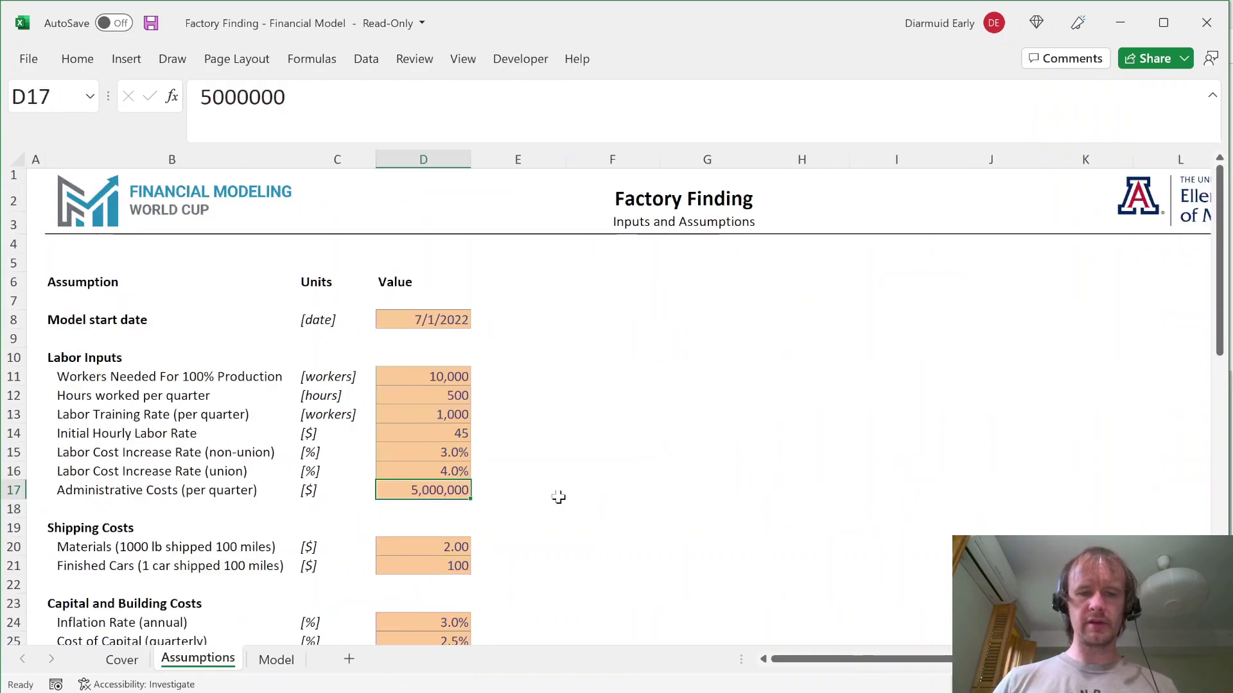
pyautogui.scroll(-2, 552, 488)
pyautogui.click(450, 553)
pyautogui.hotkey('shift', 'space')
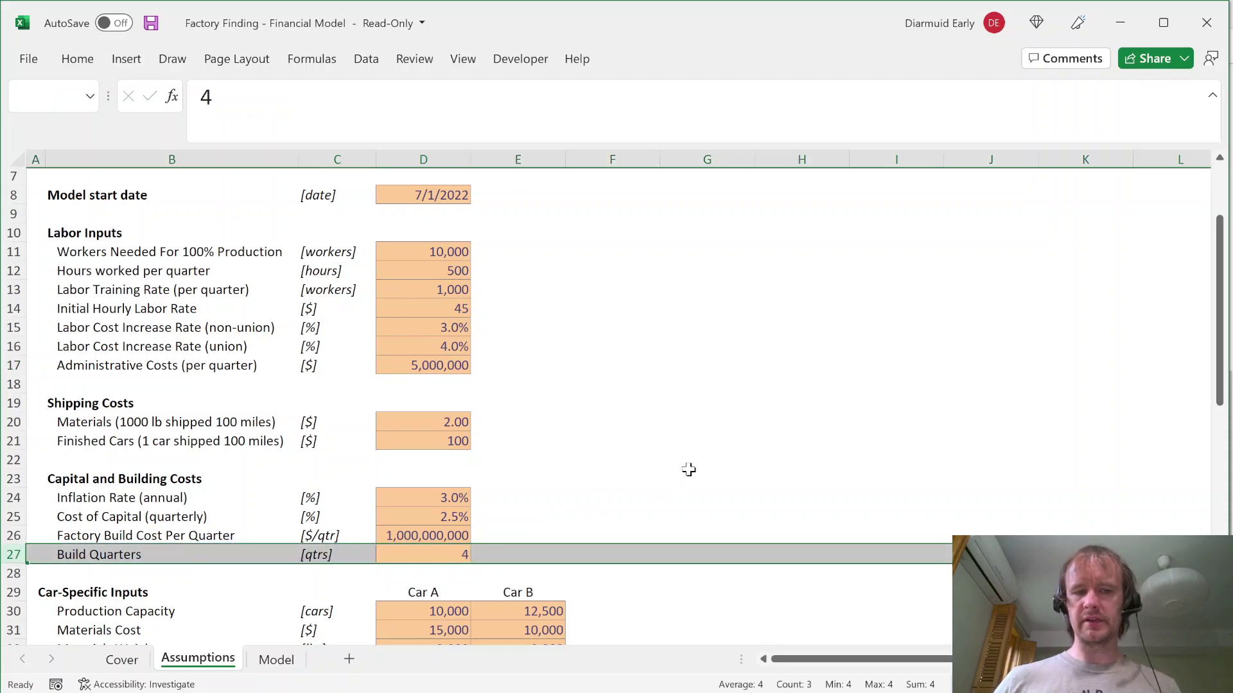
pyautogui.hotkey('shift', 'BackSpace')
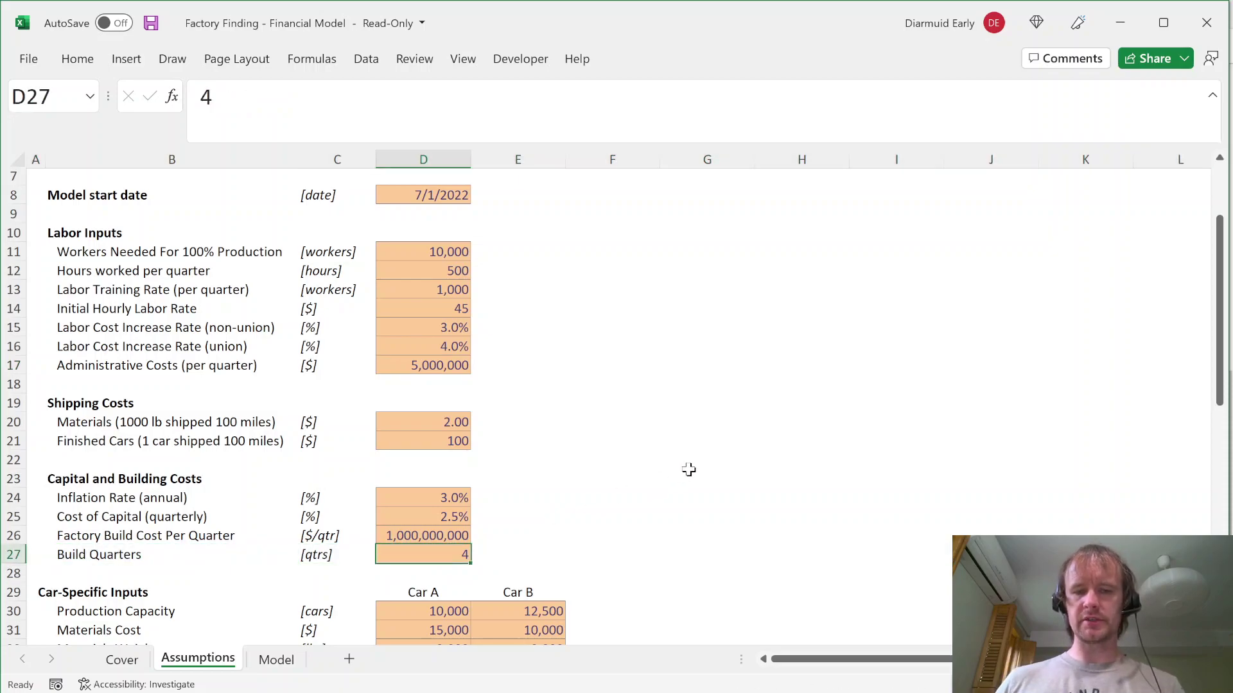
pyautogui.write('3')
pyautogui.press('Escape')
pyautogui.hotkey('ctrl', 'pagedown')
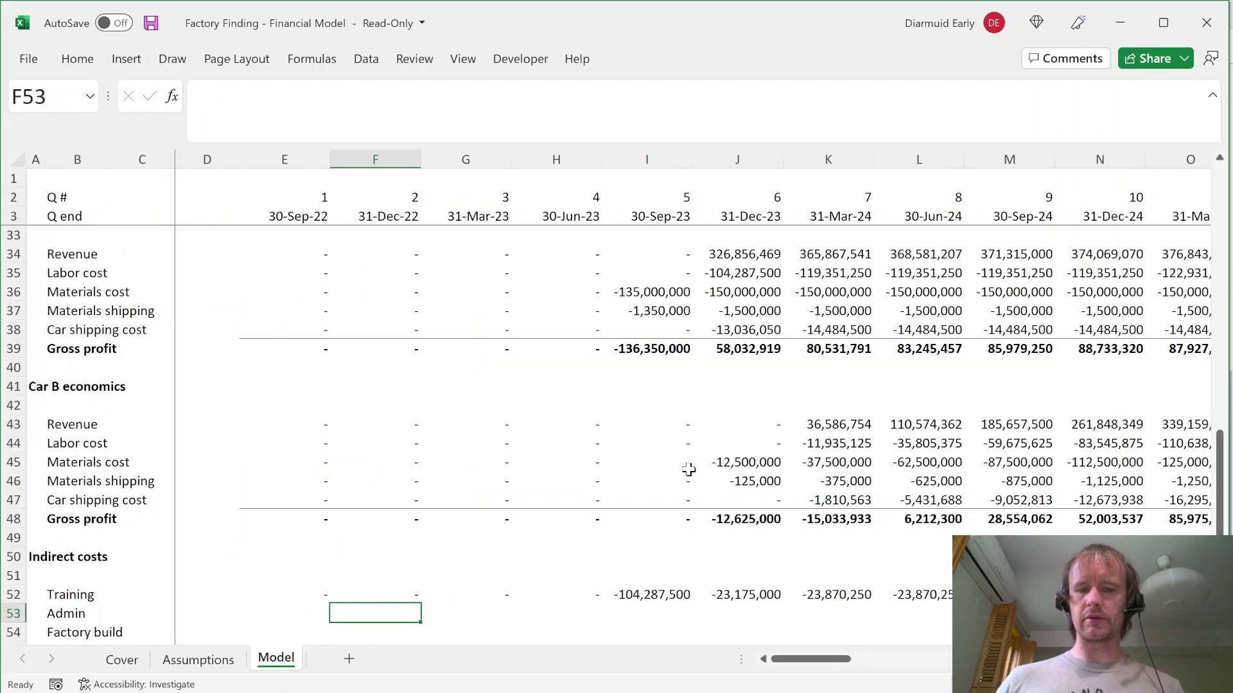
pyautogui.press('Right')
pyautogui.press('Right')
pyautogui.press('Right')
pyautogui.press('Left')
pyautogui.press('Left')
pyautogui.press('Left')
pyautogui.press('Left')
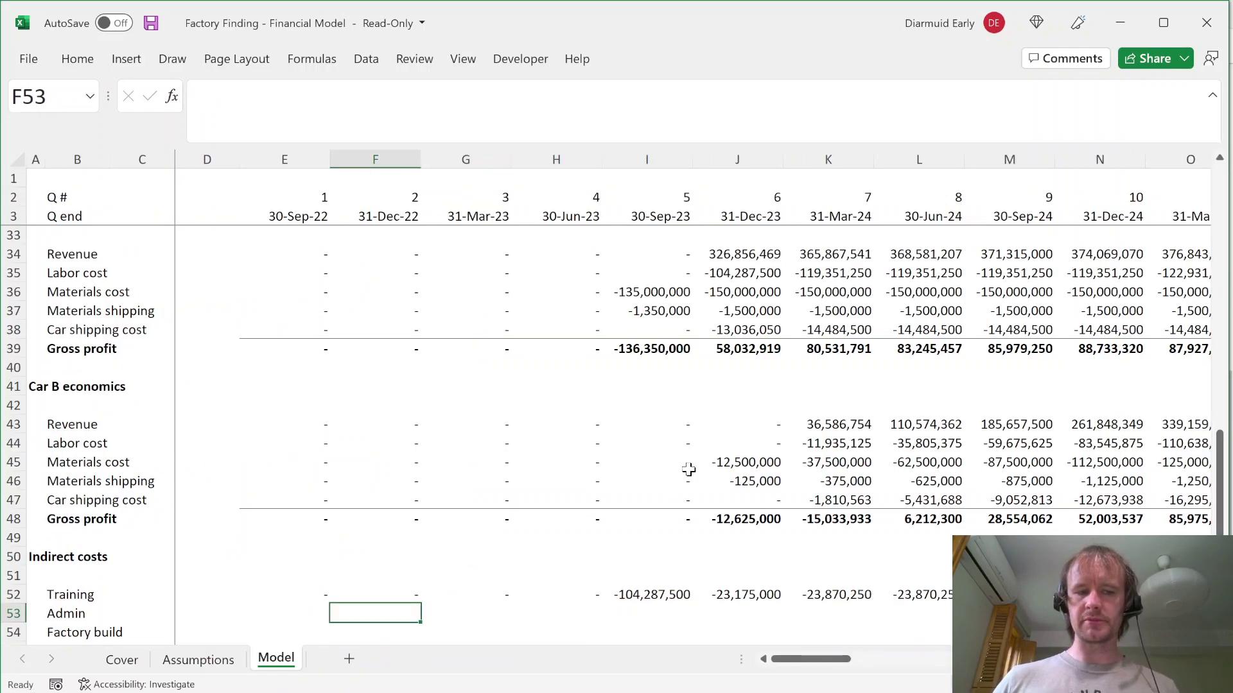
pyautogui.hotkey('ctrl', 'pageup')
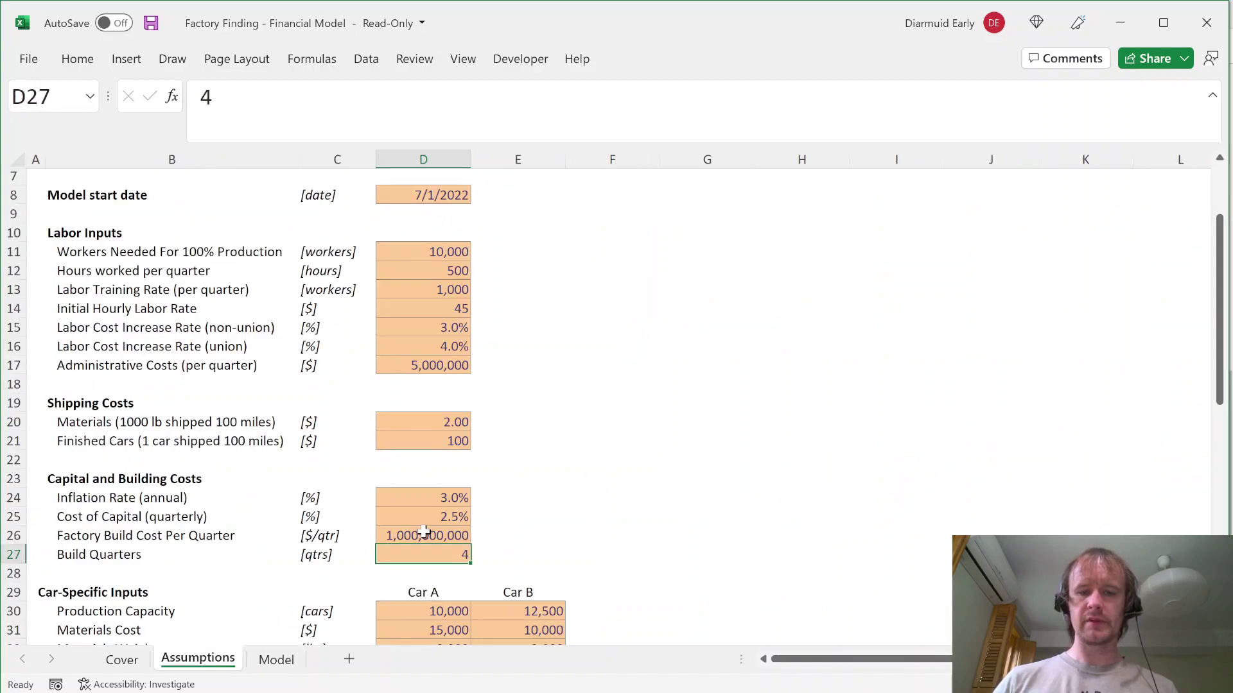
pyautogui.hotkey('shift', 'space')
pyautogui.hotkey('shift', 'BackSpace')
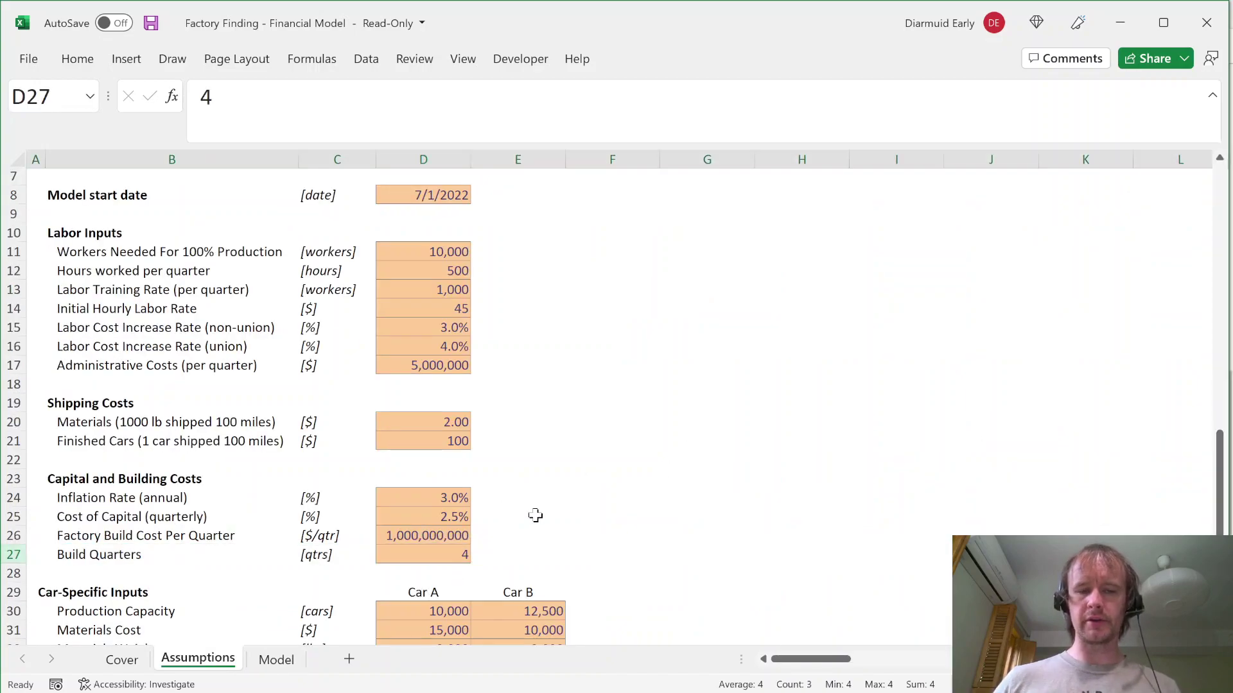
pyautogui.hotkey('ctrl', 'pagedown')
pyautogui.hotkey('ctrl', 'shift', 'Right')
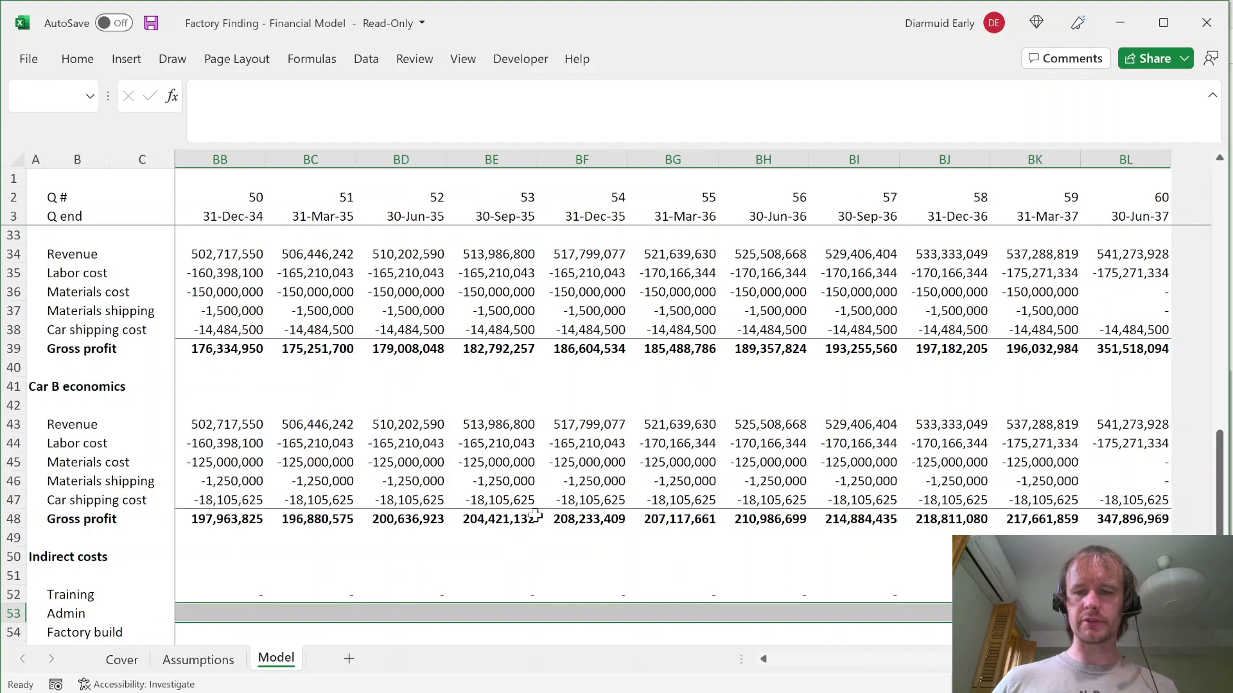
pyautogui.hotkey('shift', 'BackSpace')
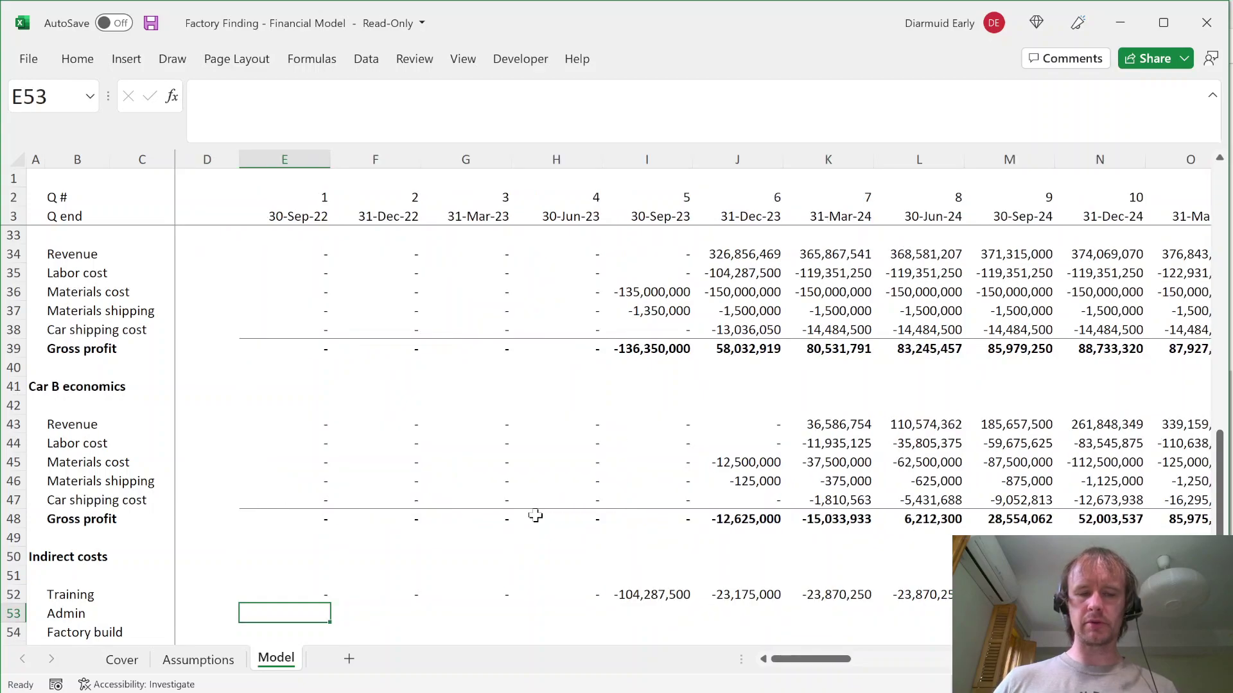
pyautogui.press('Up')
pyautogui.press('Down')
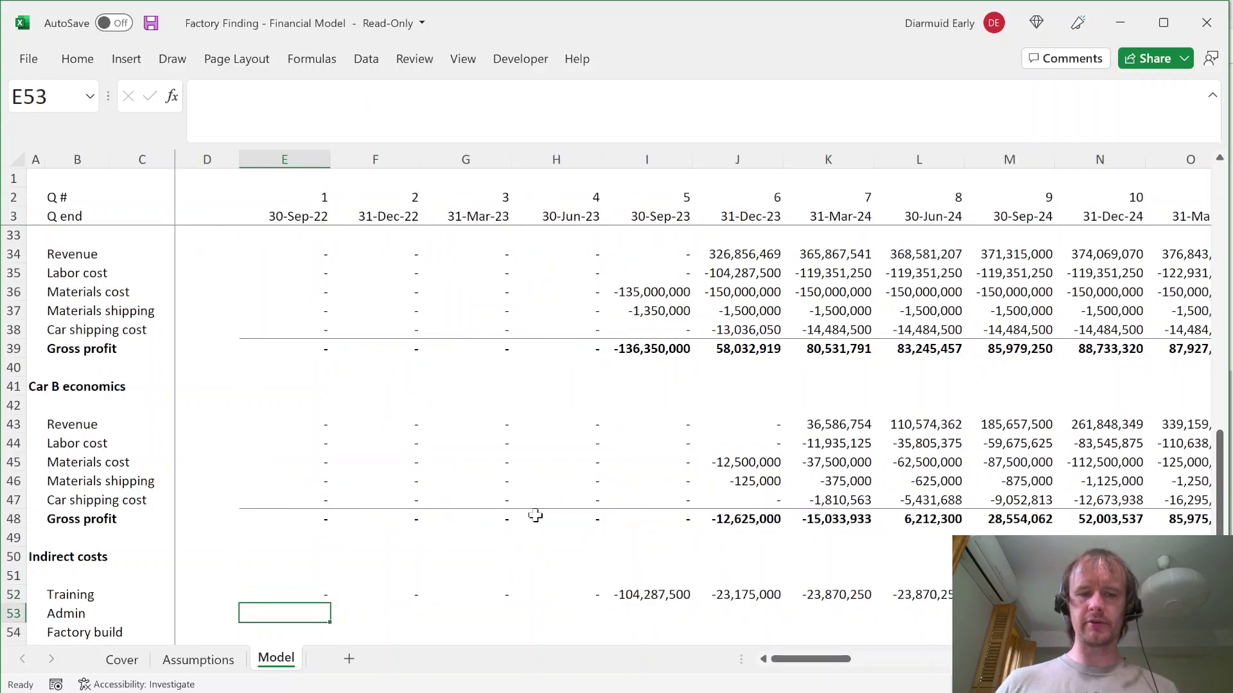
# Step: Start the admin cost formula in E53 with zero cost through the build quarters: =IF(E$2<=Assumptions!$D$27,0,
pyautogui.write('=if')
pyautogui.press('Tab')
pyautogui.click(294, 200)
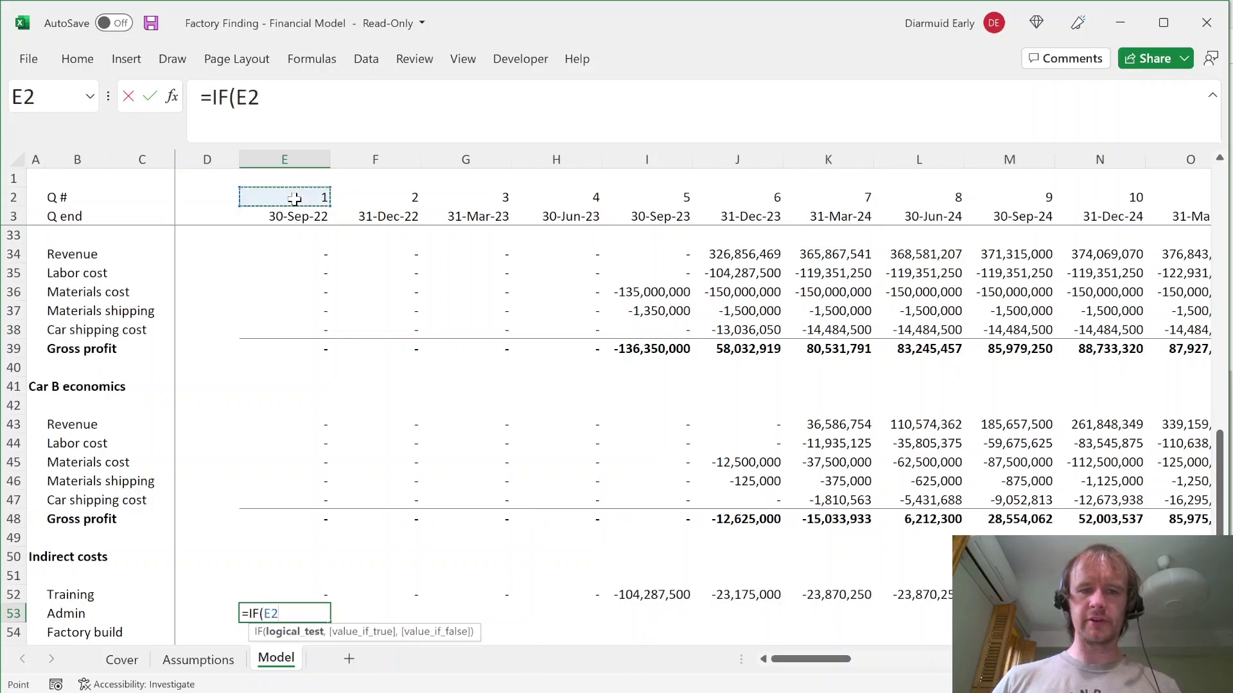
pyautogui.press('F4')
pyautogui.press('F4')
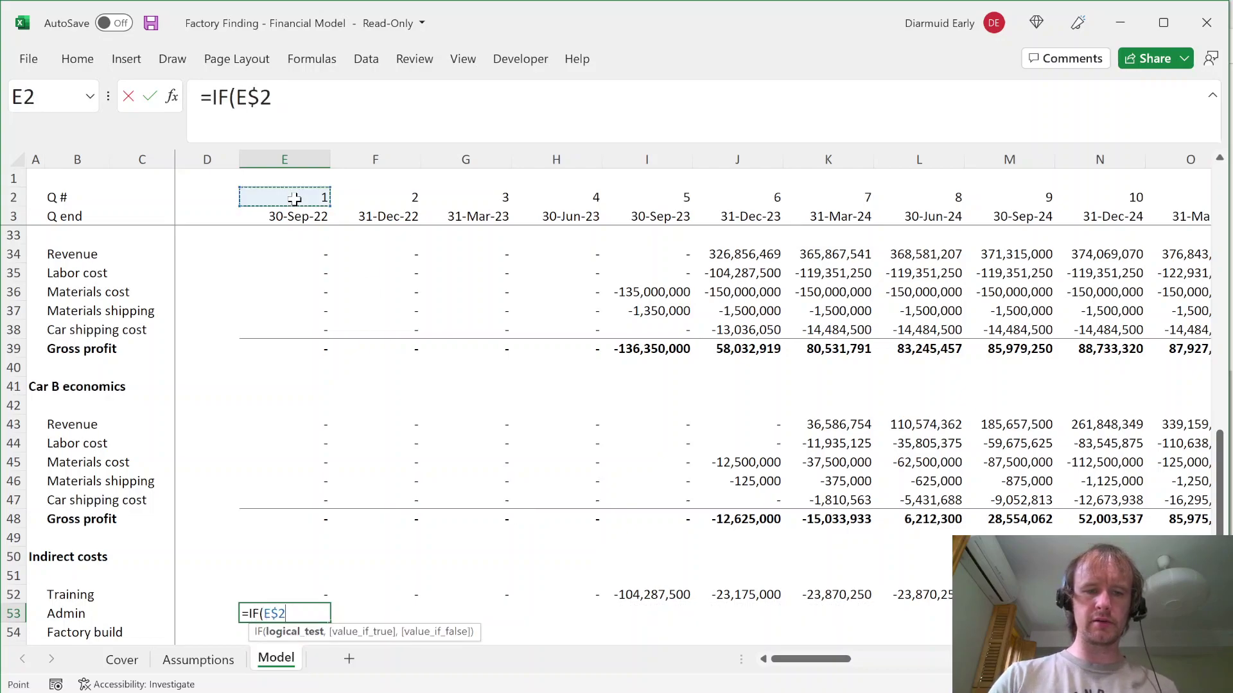
pyautogui.write('<')
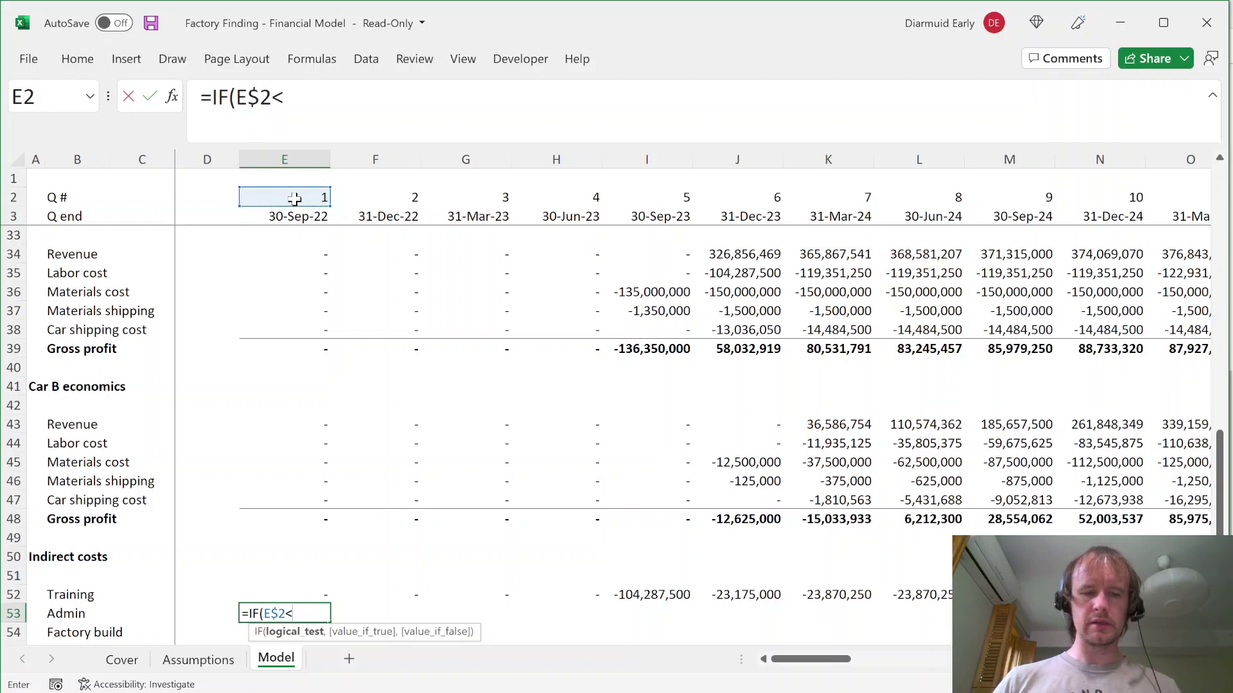
pyautogui.hotkey('ctrl', 'pageup')
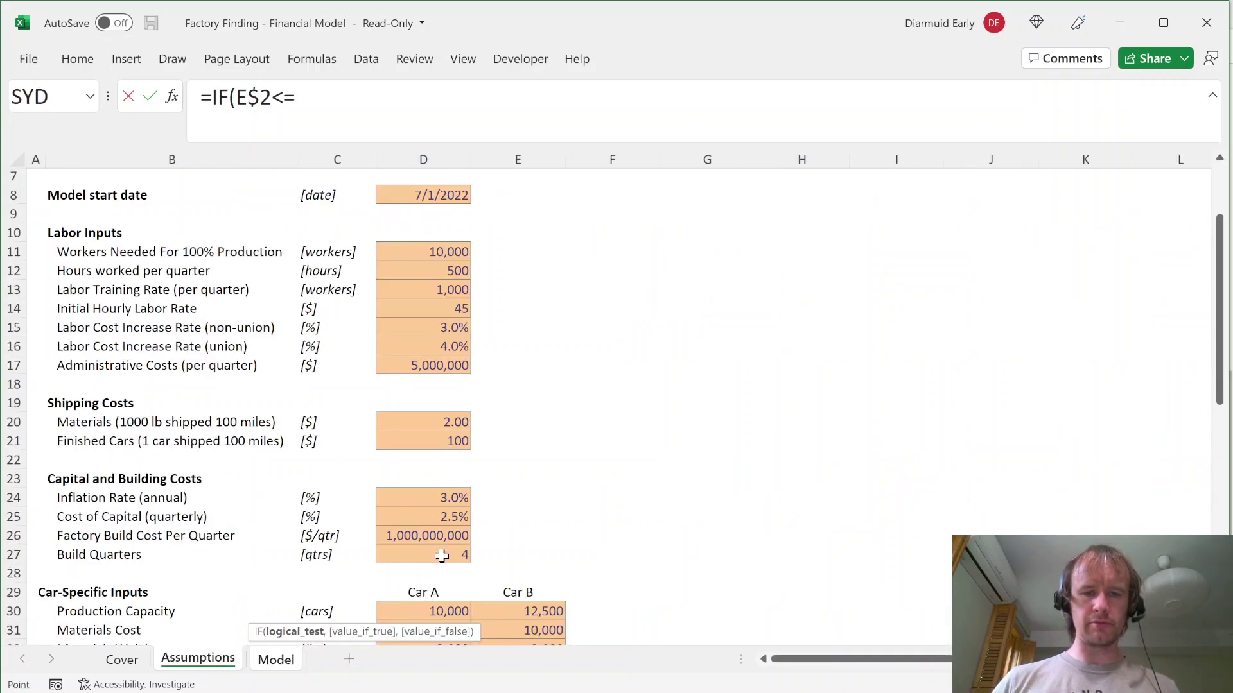
pyautogui.click(442, 556)
pyautogui.press('F4')
pyautogui.write(',0,')
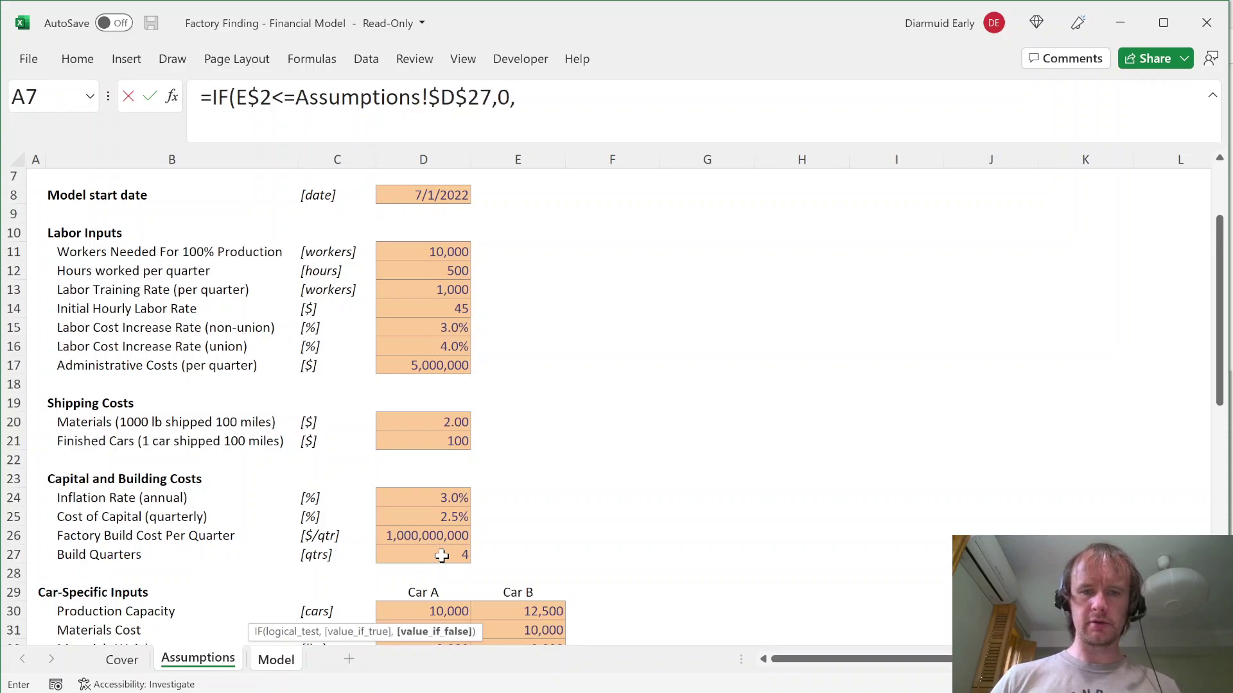
# Step: Complete the E53 formula with administrative costs times the union or non-union labor index: Assumptions!$D$17*IF(Assumptions!$I$40="Yes",E$7,E$6))
pyautogui.click(399, 366)
pyautogui.press('F4')
pyautogui.write('*')
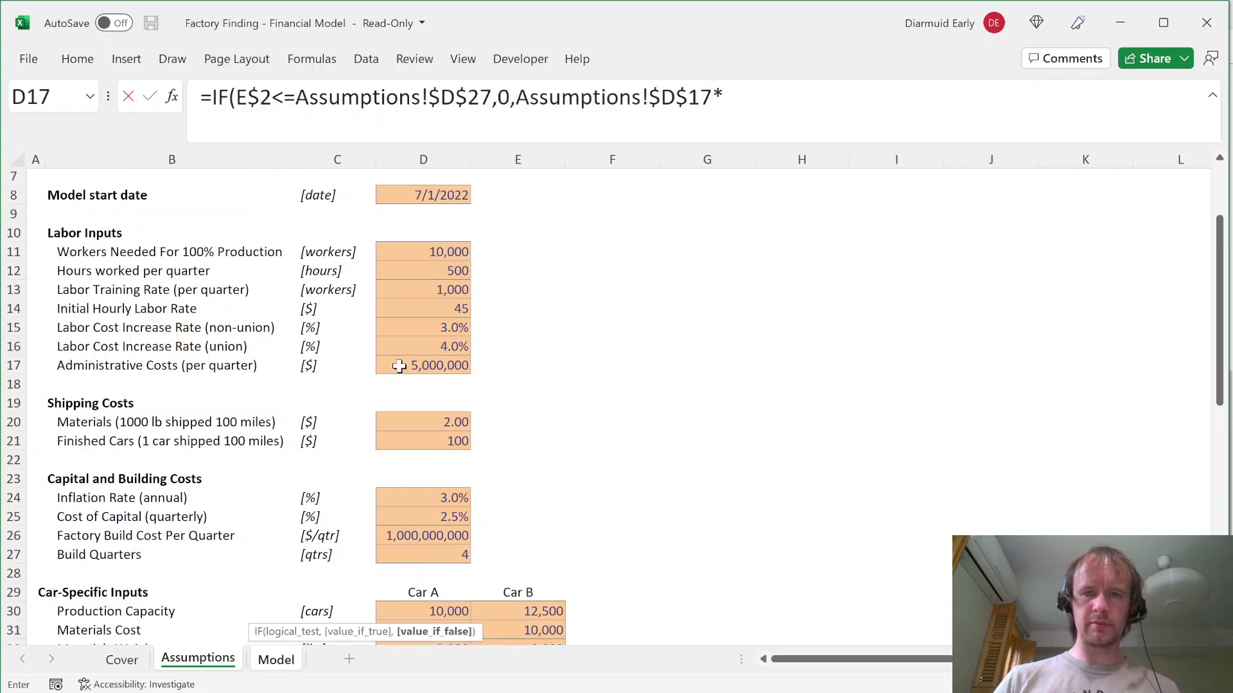
pyautogui.write('if(')
pyautogui.scroll(-4, 604, 450)
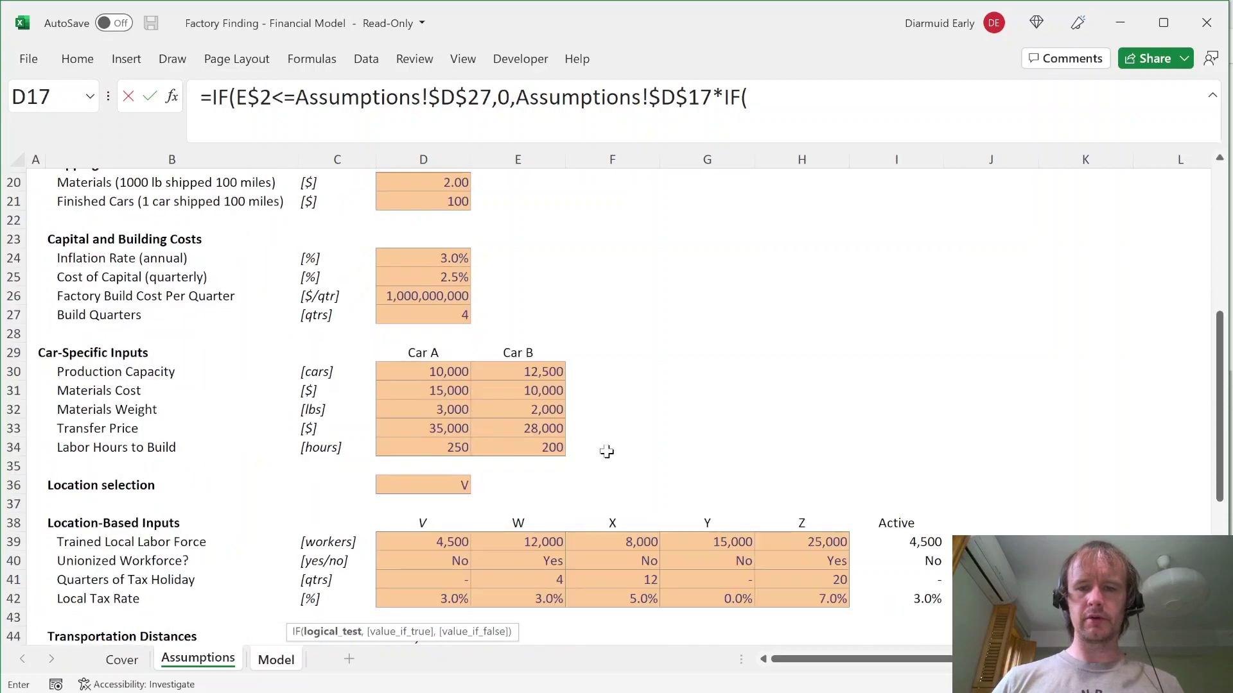
pyautogui.click(886, 556)
pyautogui.press('F4')
pyautogui.write('="Yes,')
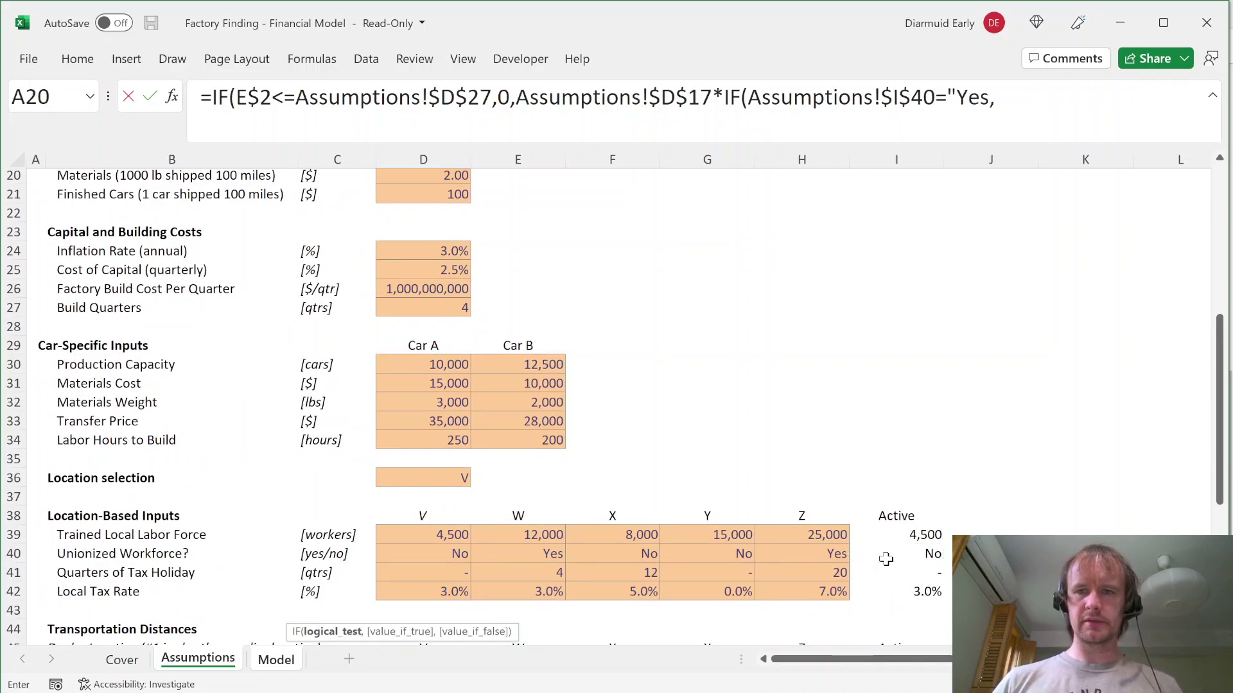
pyautogui.press('BackSpace')
pyautogui.write('",')
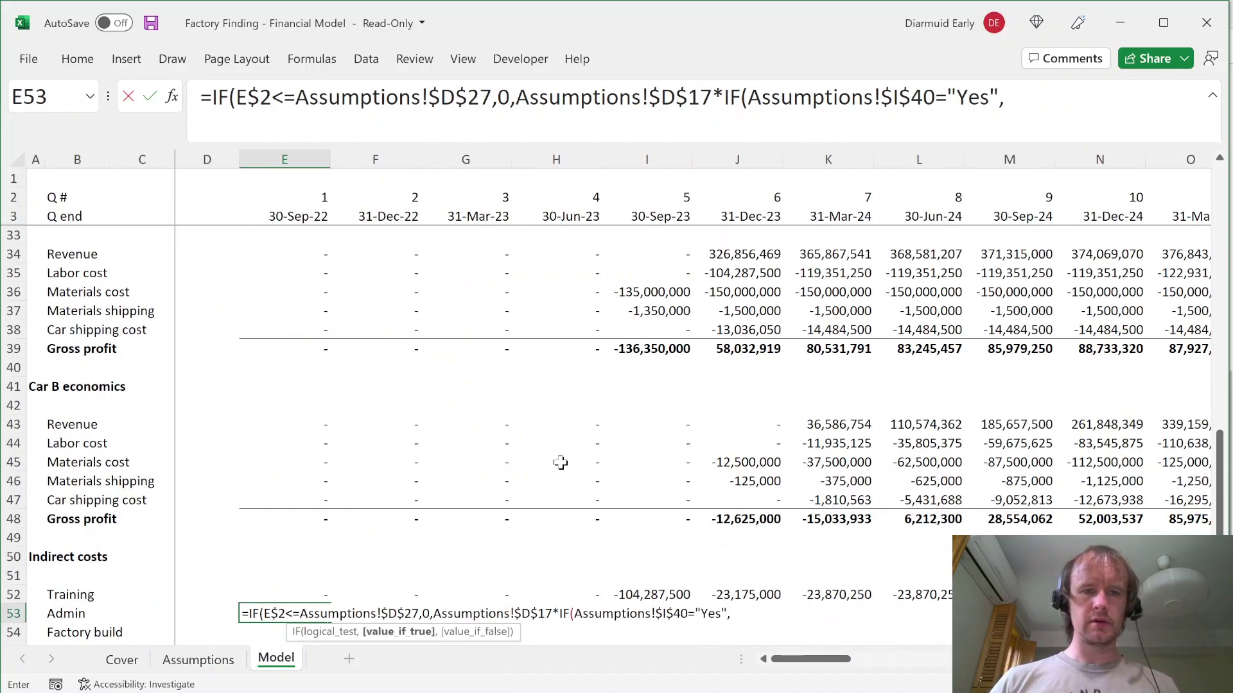
pyautogui.scroll(10, 561, 462)
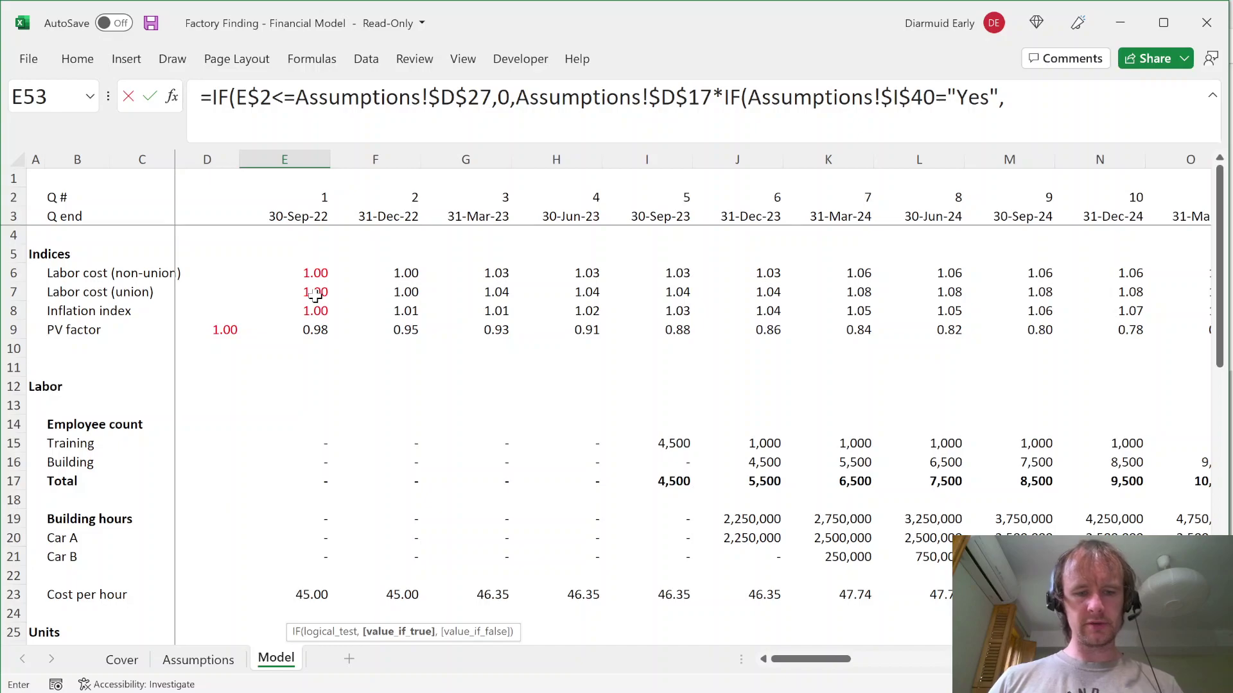
pyautogui.write('E$7,E$6)')
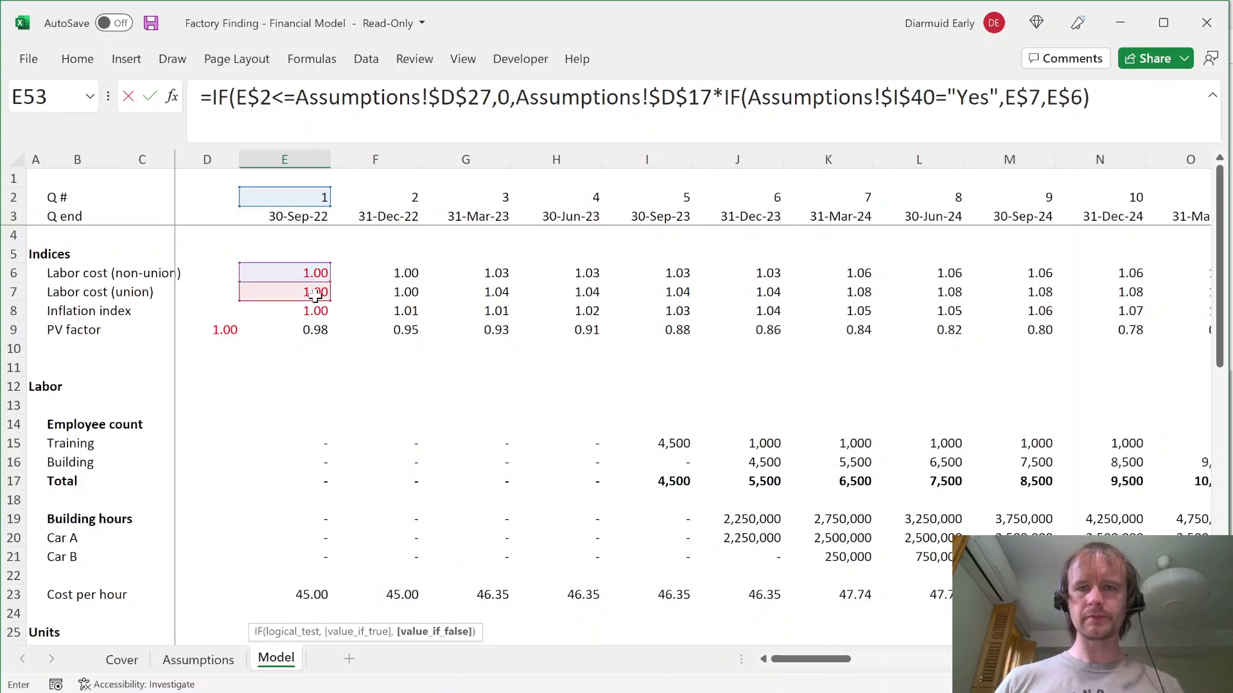
pyautogui.write(')')
pyautogui.press('Return')
pyautogui.press('Up')
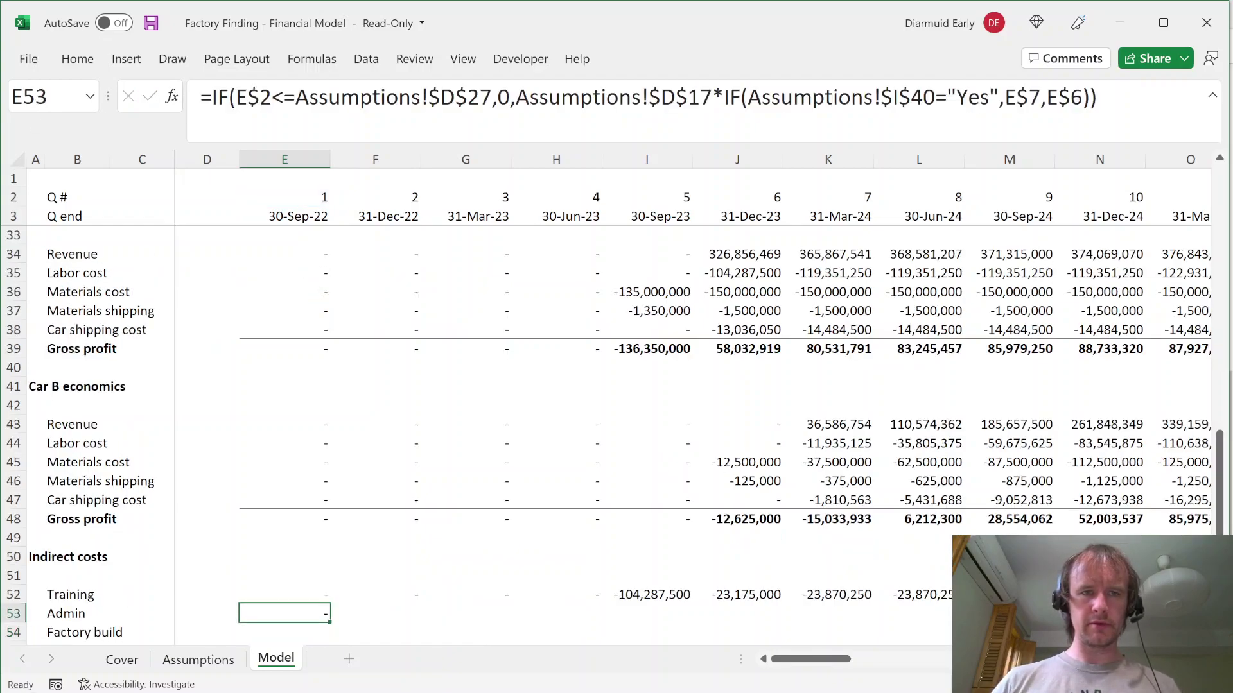
# Step: Negate the administrative cost term in E53 to -Assumptions!$D$17 and fill the formula across to BL53
pyautogui.click(212, 97)
pyautogui.press('BackSpace')
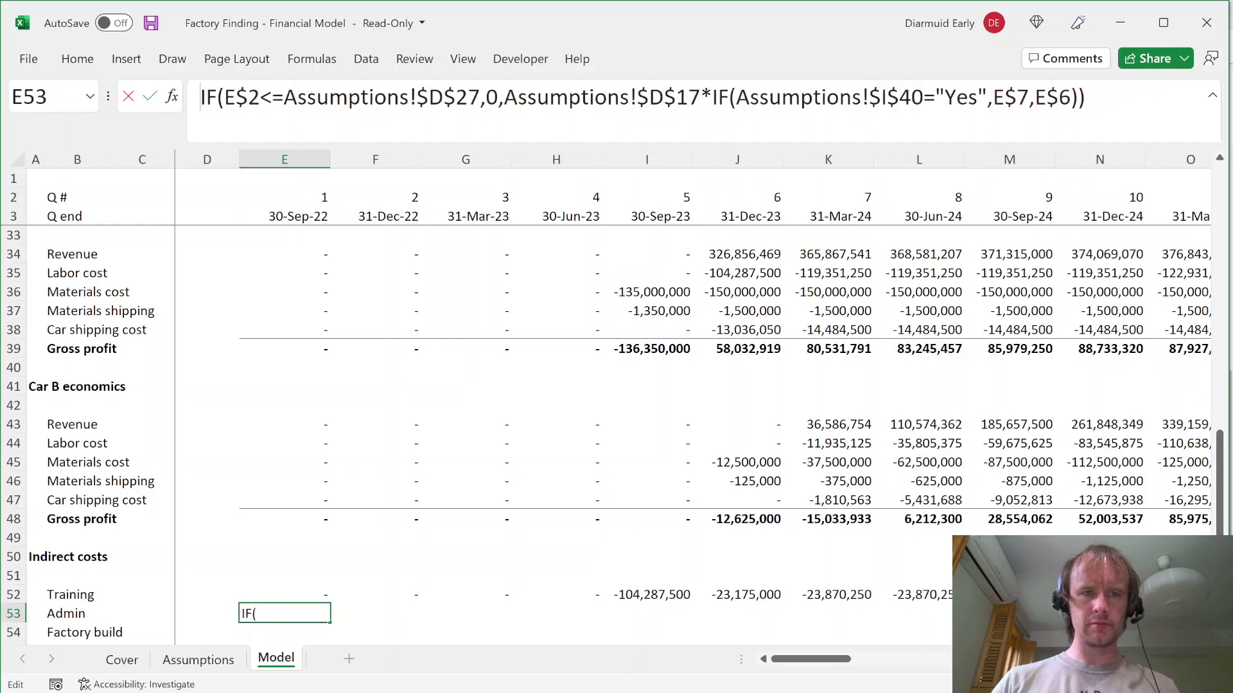
pyautogui.write('=')
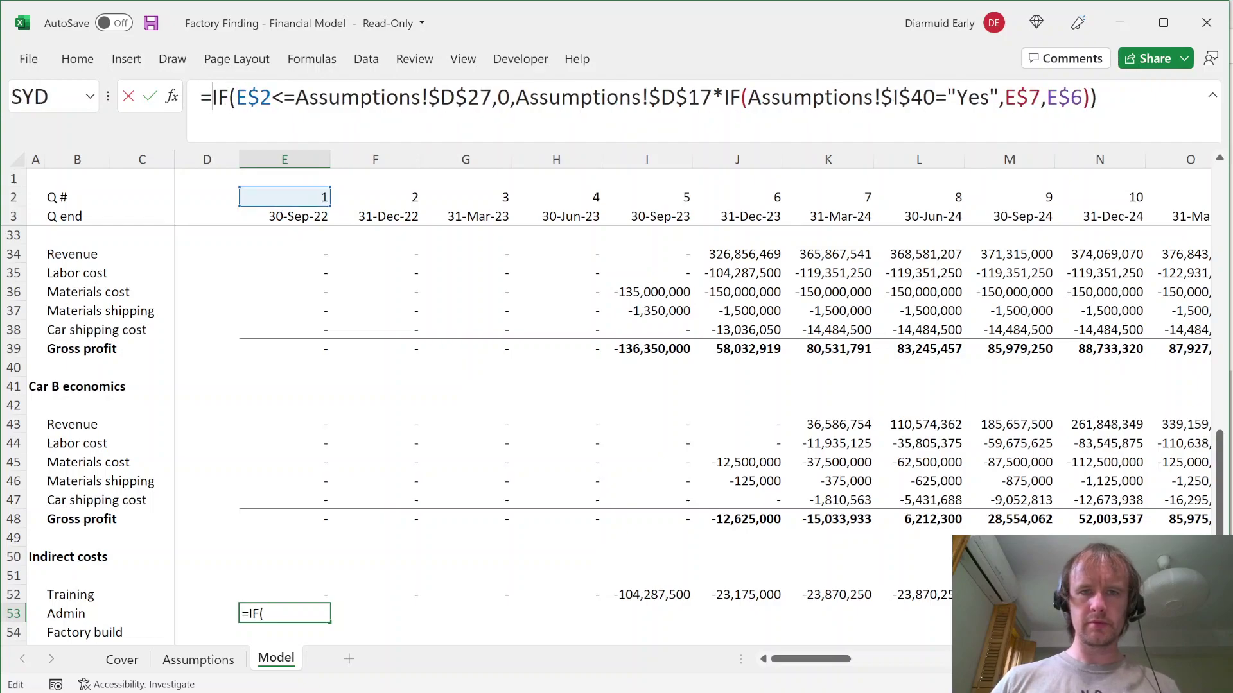
pyautogui.click(515, 97)
pyautogui.write('-')
pyautogui.press('Return')
pyautogui.press('Up')
pyautogui.hotkey('shift', 'Right')
pyautogui.hotkey('shift', 'Right')
pyautogui.hotkey('shift', 'Right')
pyautogui.hotkey('shift', 'Right')
pyautogui.hotkey('shift', 'Right')
pyautogui.hotkey('ctrl', 'shift', 'Right')
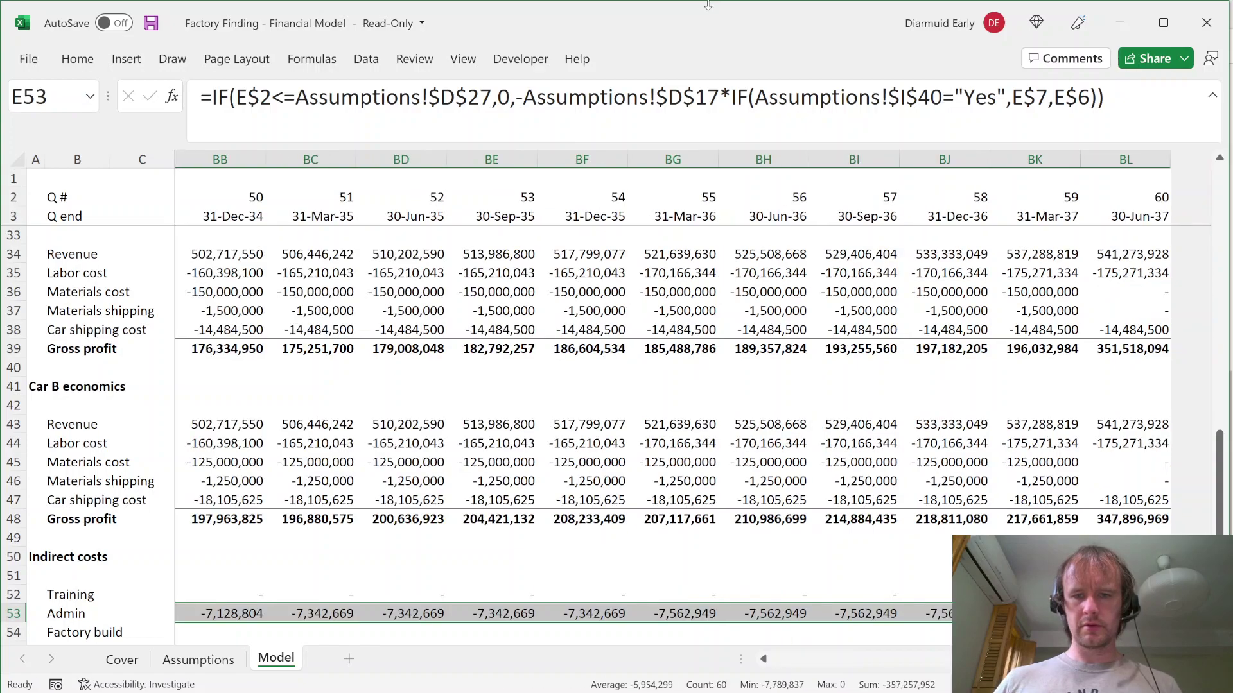
# Step: Check the Admin row across the quarters, from the first quarter after the build period to the last
pyautogui.press('Right')
pyautogui.press('Right')
pyautogui.press('Right')
pyautogui.press('Right')
pyautogui.hotkey('ctrl', 'space')
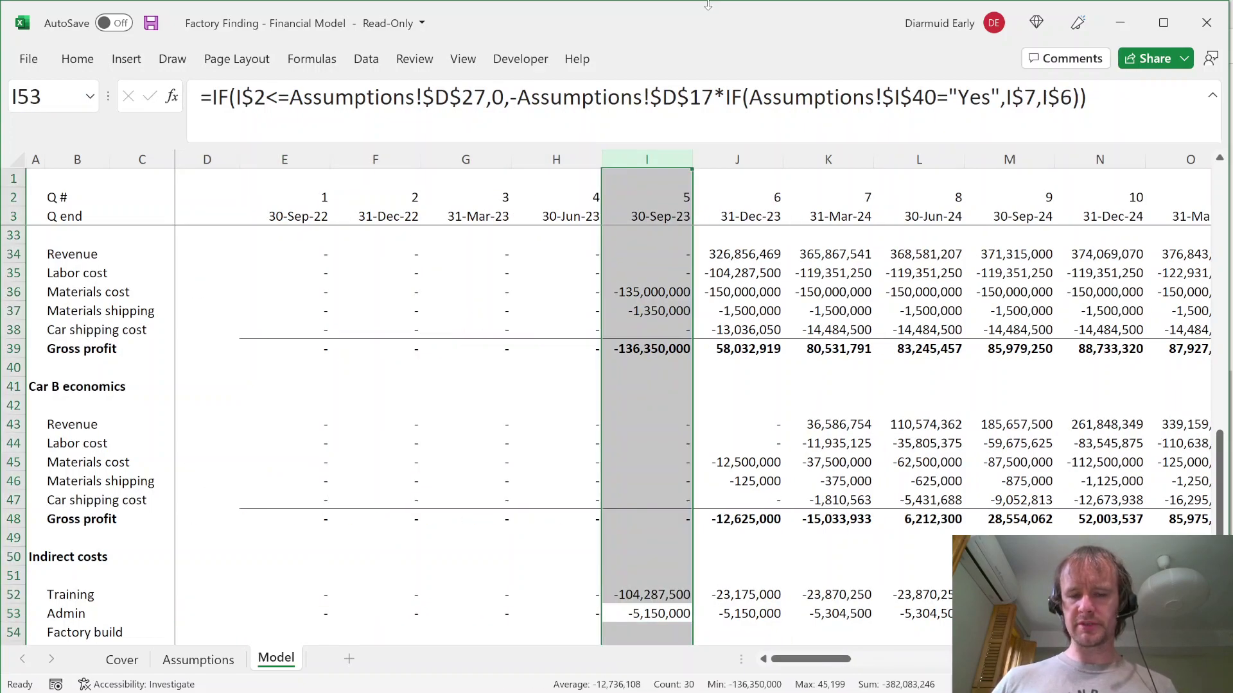
pyautogui.press('Right')
pyautogui.hotkey('ctrl', 'shift', 'Right')
pyautogui.hotkey('shift', 'Down')
pyautogui.hotkey('shift', 'Down')
pyautogui.hotkey('shift', 'Down')
pyautogui.hotkey('shift', 'Down')
pyautogui.hotkey('shift', 'Down')
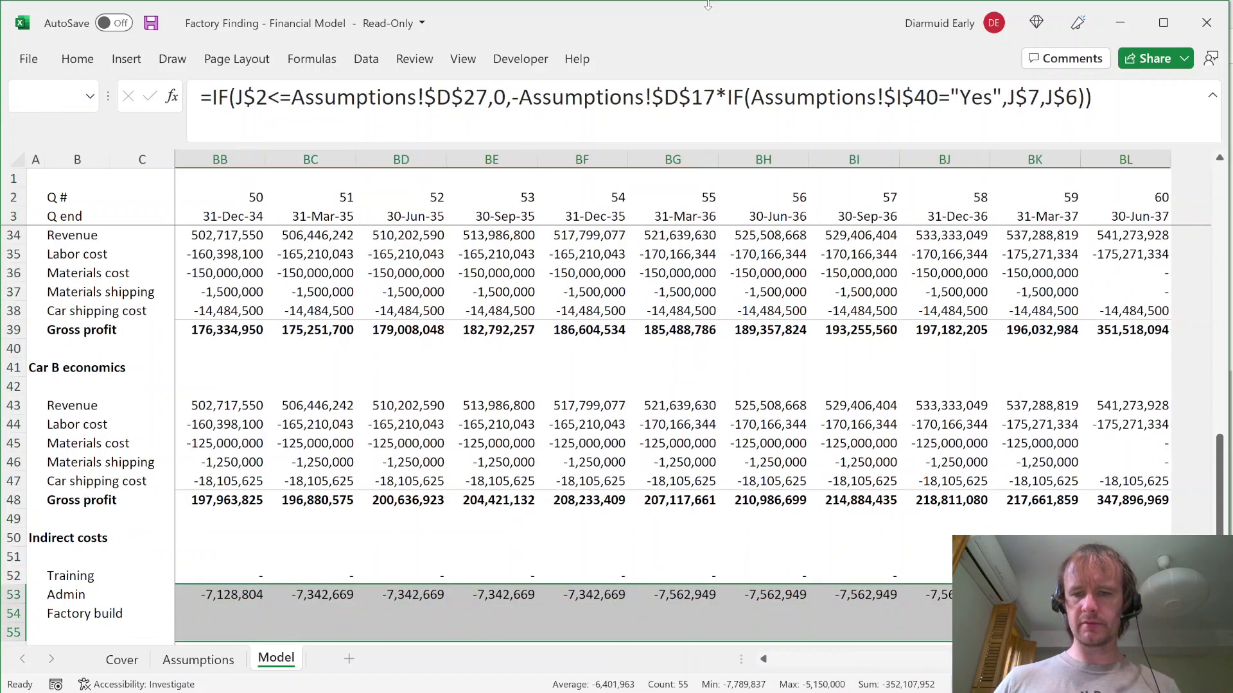
pyautogui.hotkey('shift', 'Up')
pyautogui.hotkey('shift', 'Up')
pyautogui.hotkey('shift', 'Up')
pyautogui.hotkey('shift', 'Up')
pyautogui.hotkey('shift', 'Up')
pyautogui.press('Left')
pyautogui.press('Left')
pyautogui.press('Left')
pyautogui.press('Left')
pyautogui.press('Left')
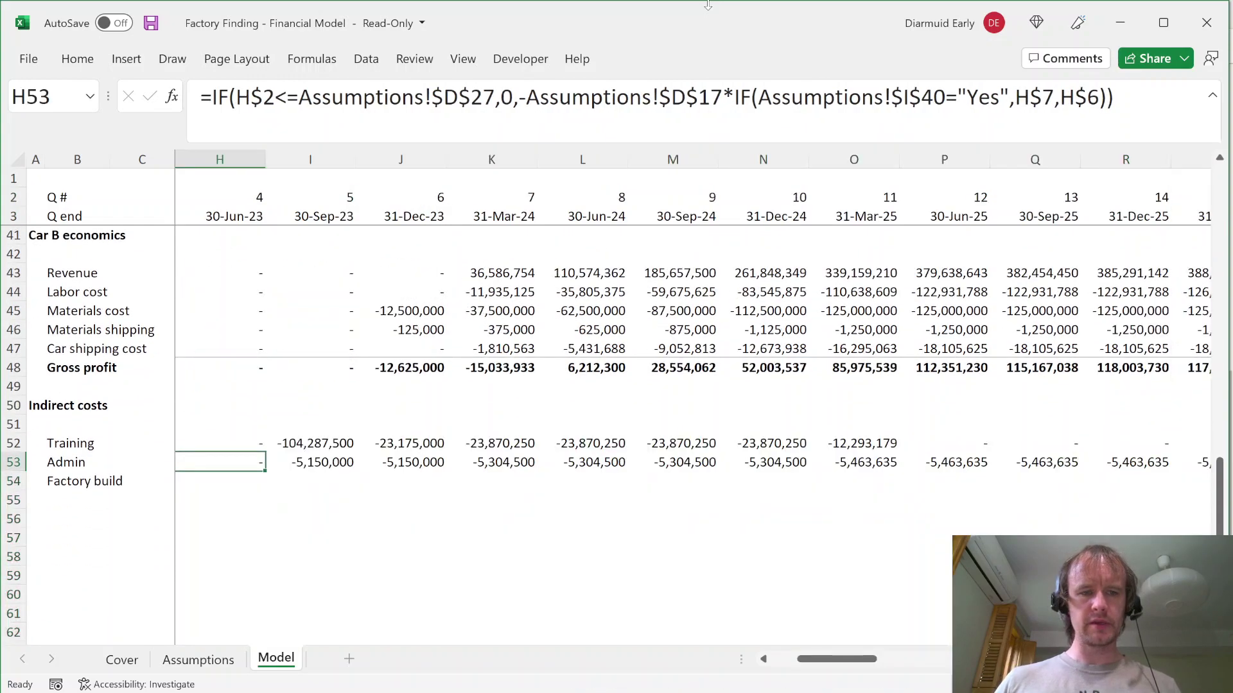
# Step: Begin the factory build formula in E54, using the quarterly build cost during the build quarters: =IF(E$2<=Assumptions!$D$27,Assumptions!D26
pyautogui.press('Down')
pyautogui.write('=')
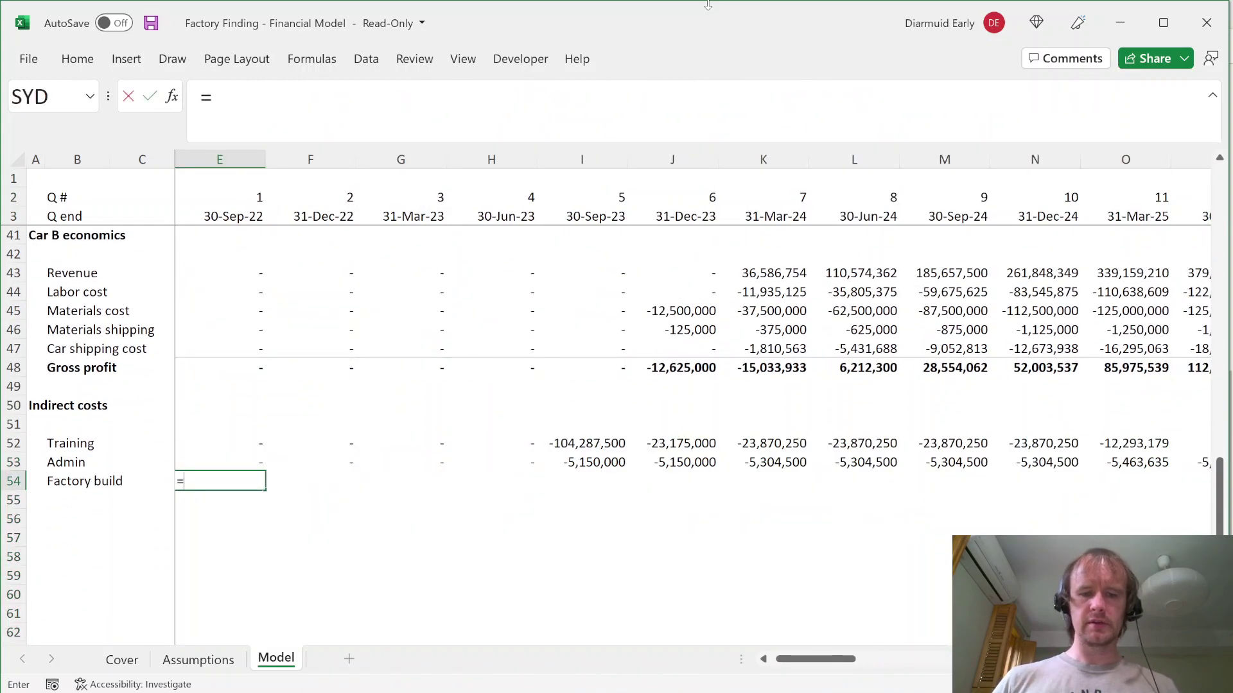
pyautogui.write('if')
pyautogui.press('Tab')
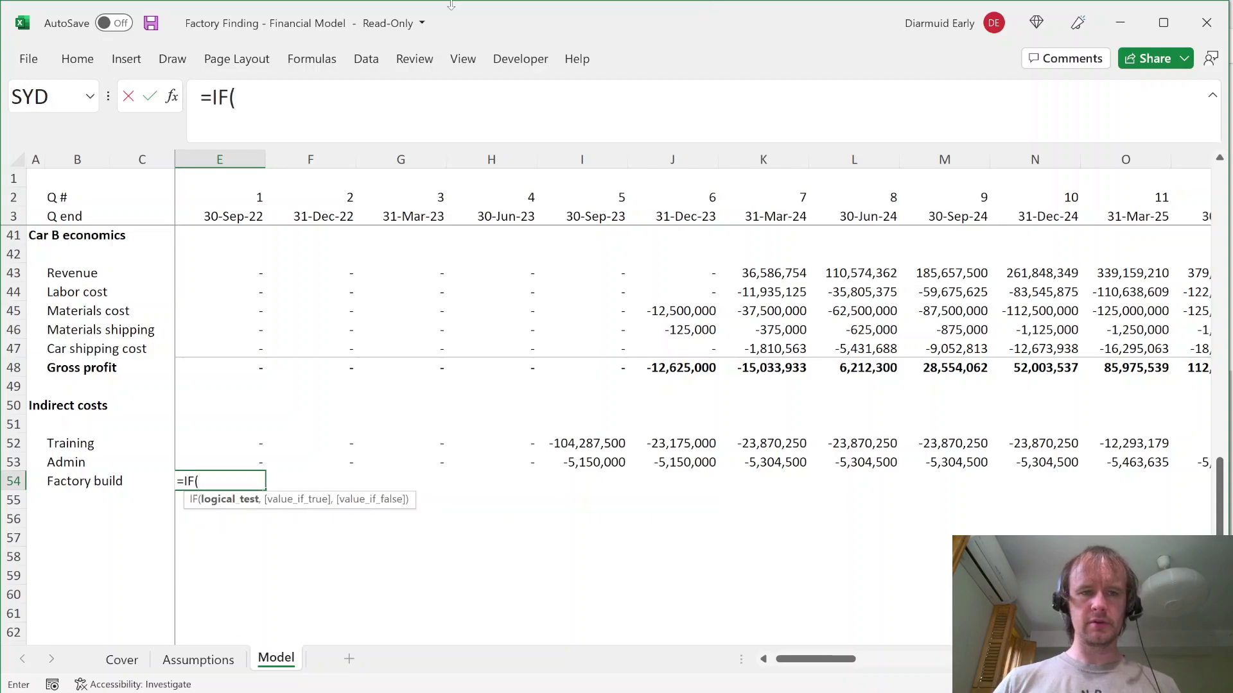
pyautogui.click(233, 193)
pyautogui.press('F4')
pyautogui.press('F4')
pyautogui.write('<')
pyautogui.hotkey('ctrl', 'pageup')
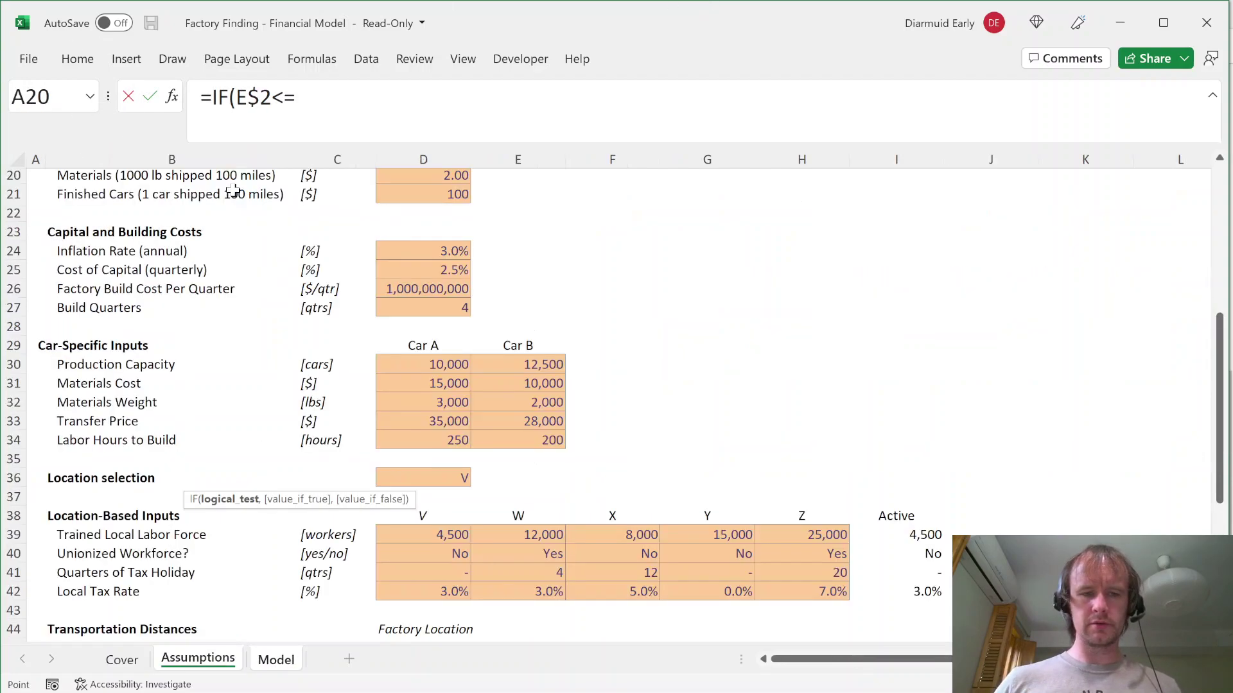
pyautogui.write('=')
pyautogui.click(456, 307)
pyautogui.press('F4')
pyautogui.write(',')
pyautogui.click(439, 290)
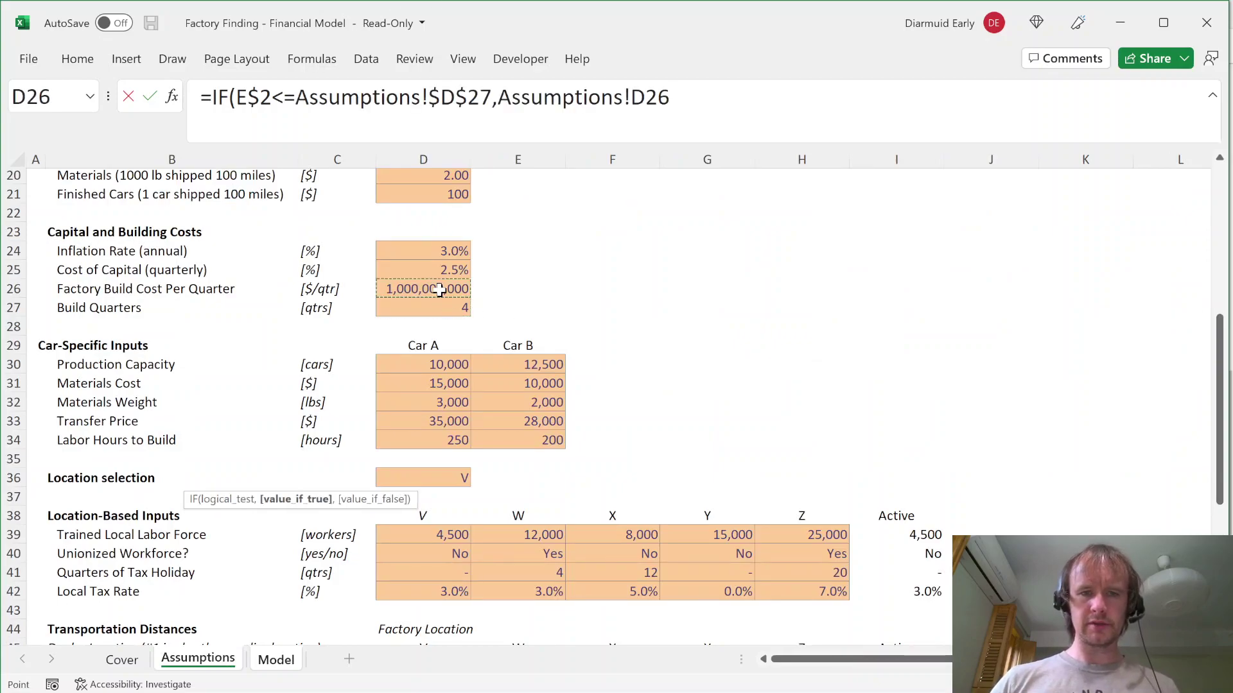
pyautogui.press('XF86AudioLowerVolume')
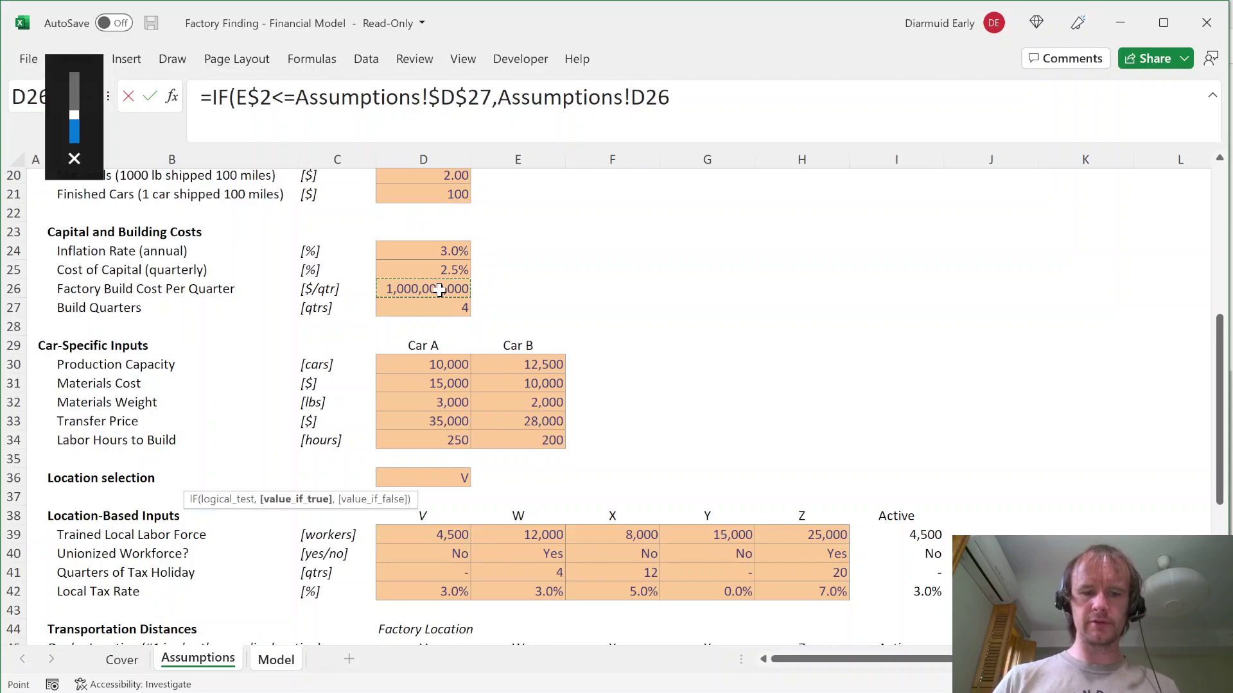
# Step: Complete the Factory build formula in E54 so it returns Assumptions!$D$26 during the build quarters and 0 otherwise
pyautogui.press('F4')
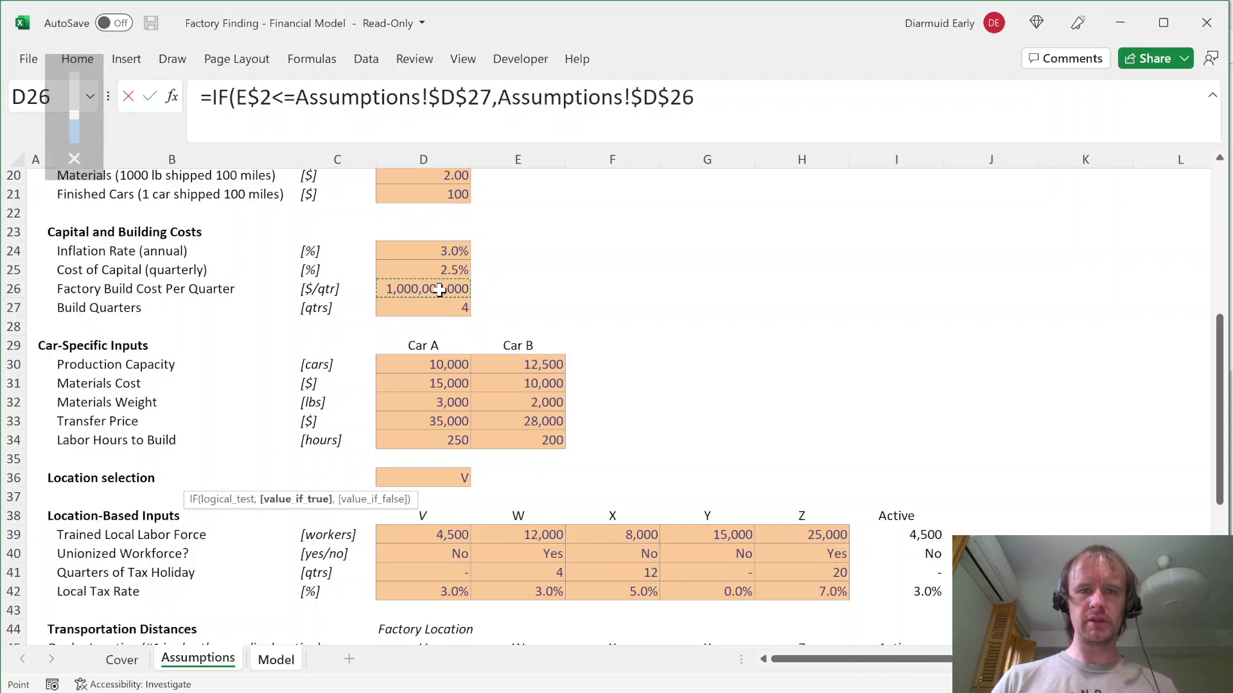
pyautogui.write(',0')
pyautogui.press('Return')
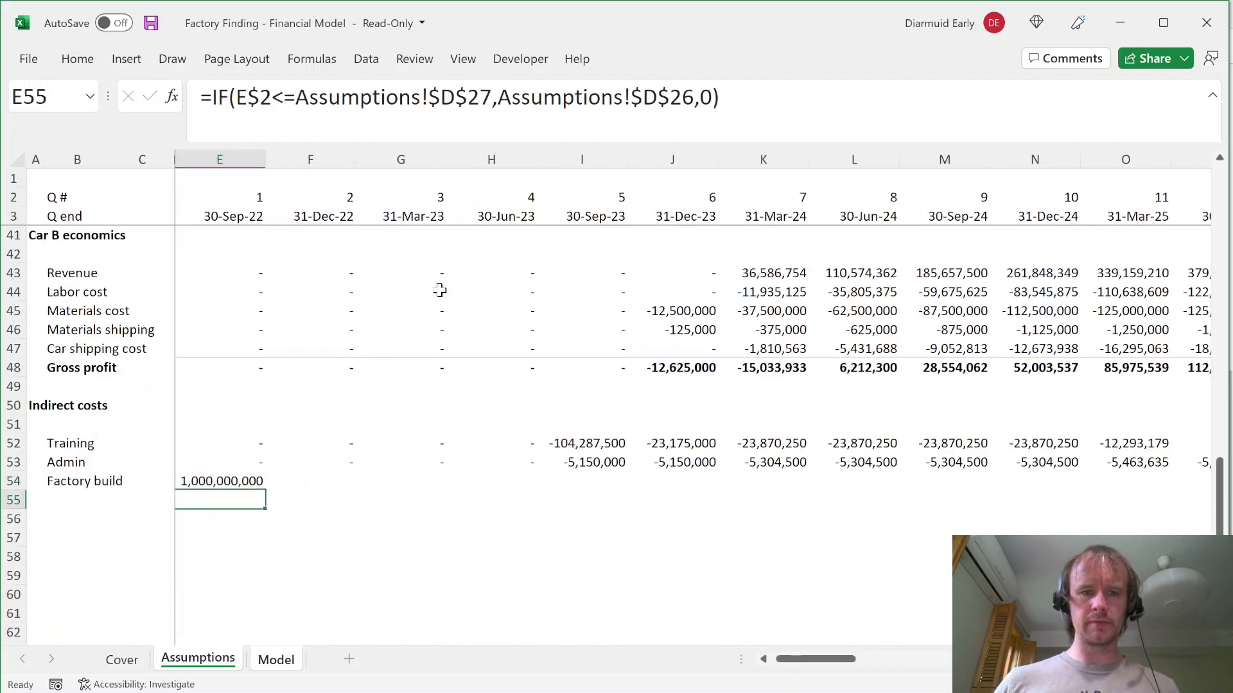
pyautogui.press('Up')
pyautogui.press('Up')
pyautogui.press('Down')
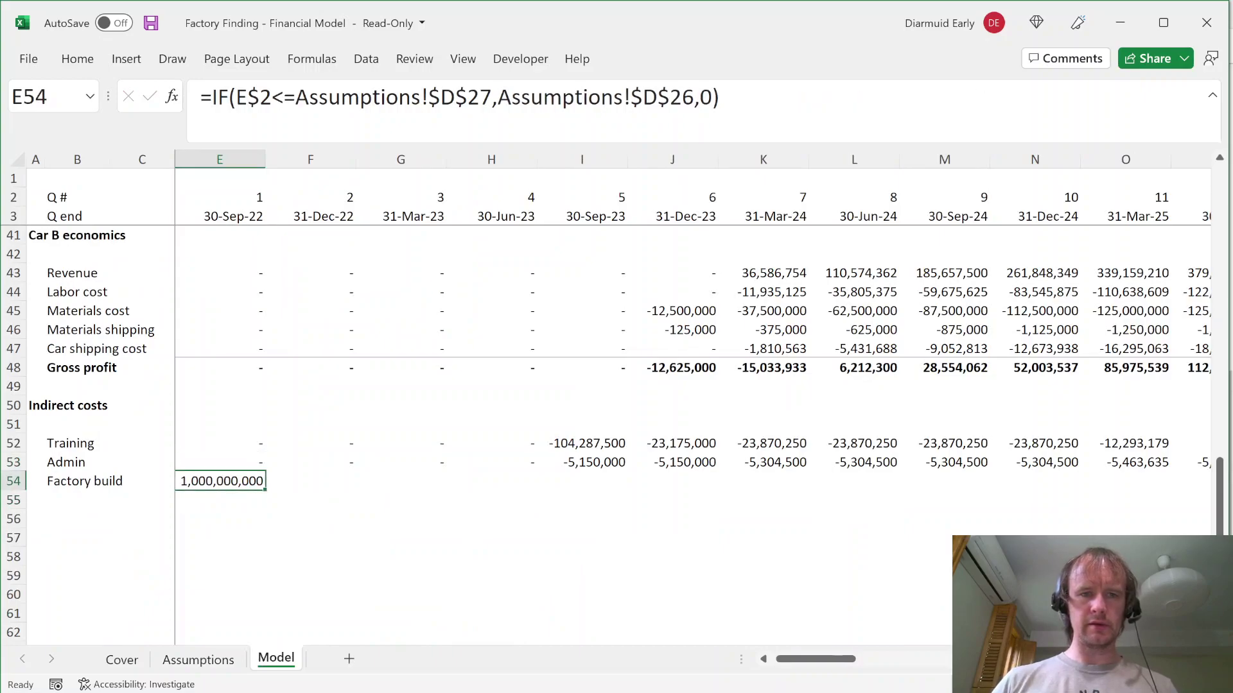
# Step: Make the build cost negative in the Factory build formula, using -Assumptions!$D$26 as the true value
pyautogui.press('F2')
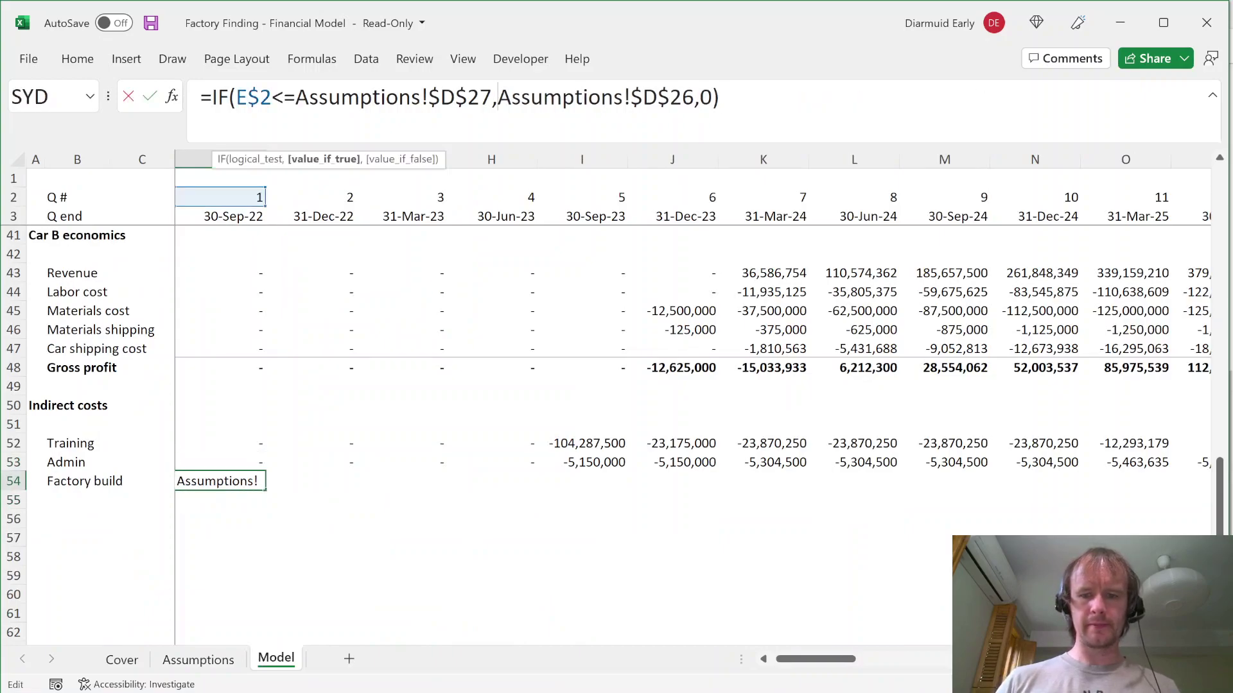
pyautogui.write('-')
pyautogui.press('Return')
# Step: Widen the quarter columns to fit the build cost and copy the Factory build formula across all quarters
pyautogui.press('Up')
pyautogui.hotkey('alt', 'o')
pyautogui.press('c')
pyautogui.press('a')
pyautogui.hotkey('ctrl', 'c')
pyautogui.hotkey('ctrl', 'shift', 'Right')
pyautogui.hotkey('ctrl', 'alt', 'v')
pyautogui.press('w')
pyautogui.press('Return')
pyautogui.press('Escape')
pyautogui.hotkey('shift', 'BackSpace')
pyautogui.hotkey('shift', 'Right')
pyautogui.hotkey('shift', 'Right')
pyautogui.hotkey('shift', 'Right')
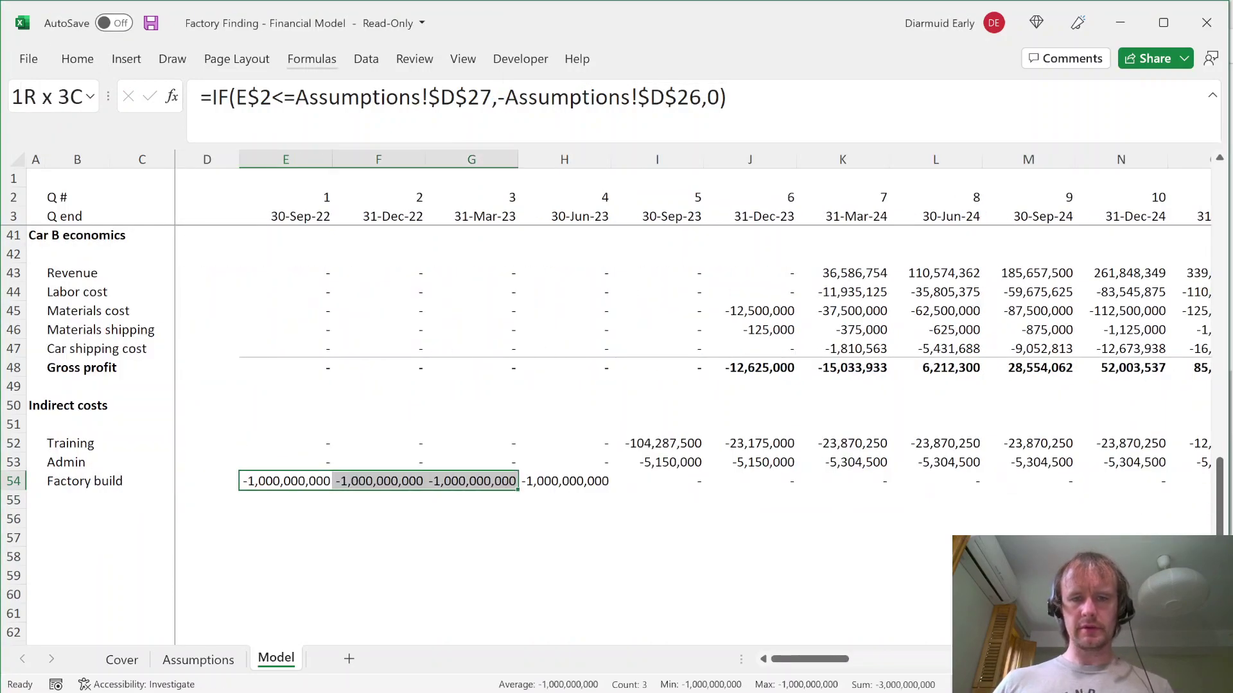
pyautogui.hotkey('shift', 'space')
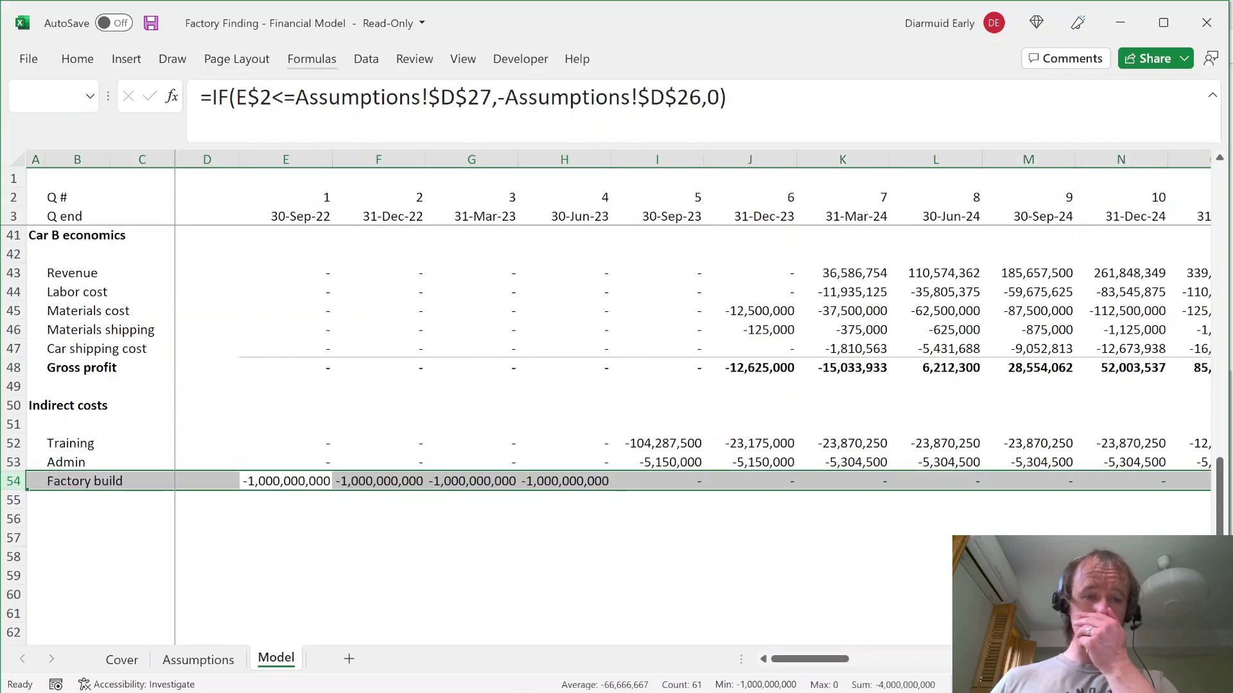
# Step: Add the row label "EBITDA" in cell A56, below the indirect costs
pyautogui.press('Down')
pyautogui.press('Down')
pyautogui.press('Left')
pyautogui.press('Left')
pyautogui.press('Left')
pyautogui.press('Left')
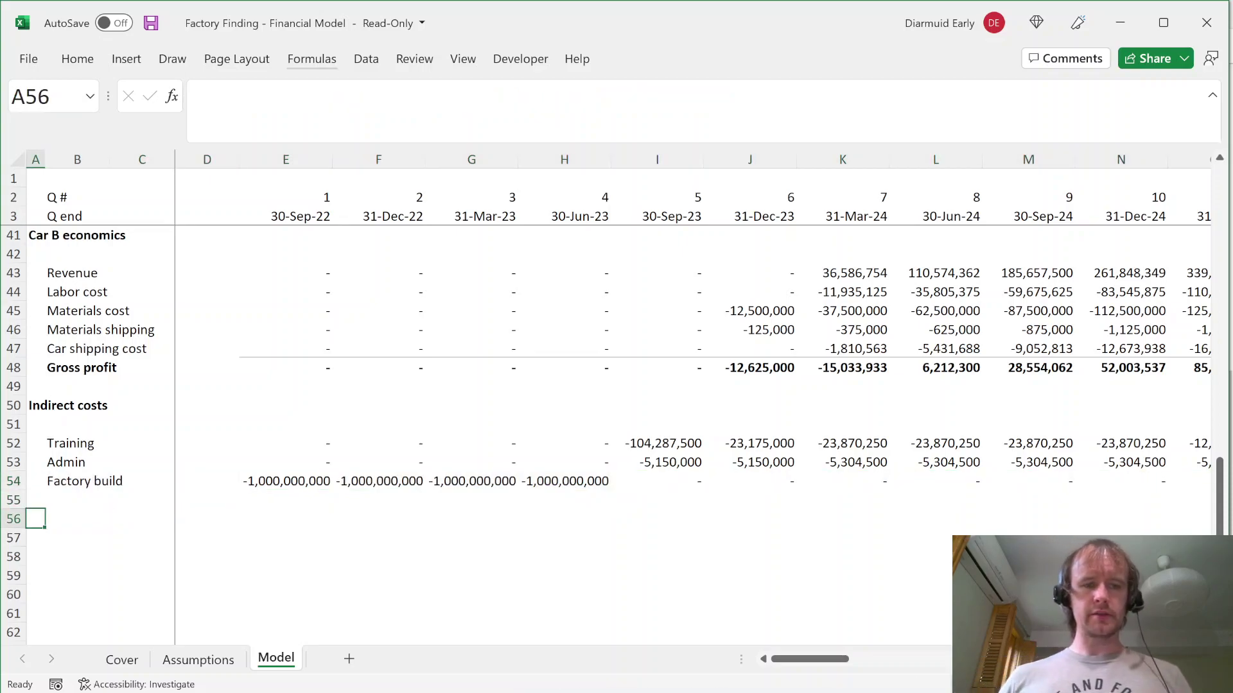
pyautogui.write('EBITDA')
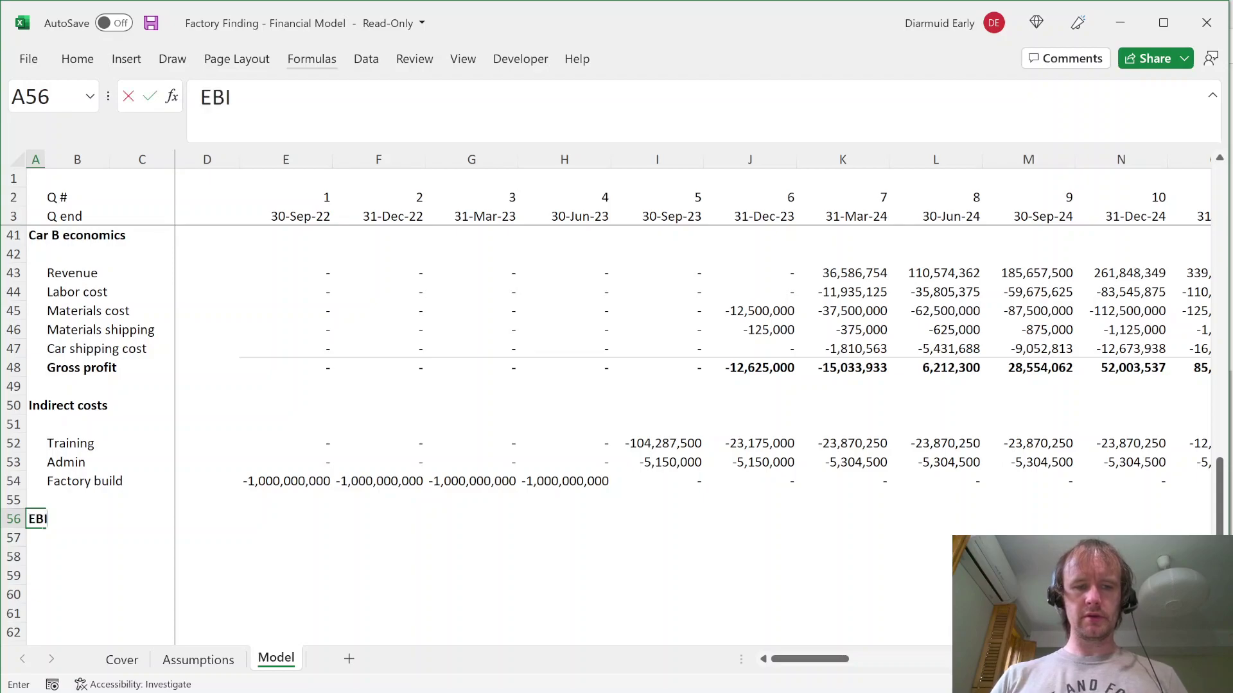
pyautogui.press('Tab')
# Step: Enter the EBITDA formula =E39+E48+E52+E53 in E56, adding both gross profits, training and admin
pyautogui.press('Right')
pyautogui.press('Right')
pyautogui.press('Right')
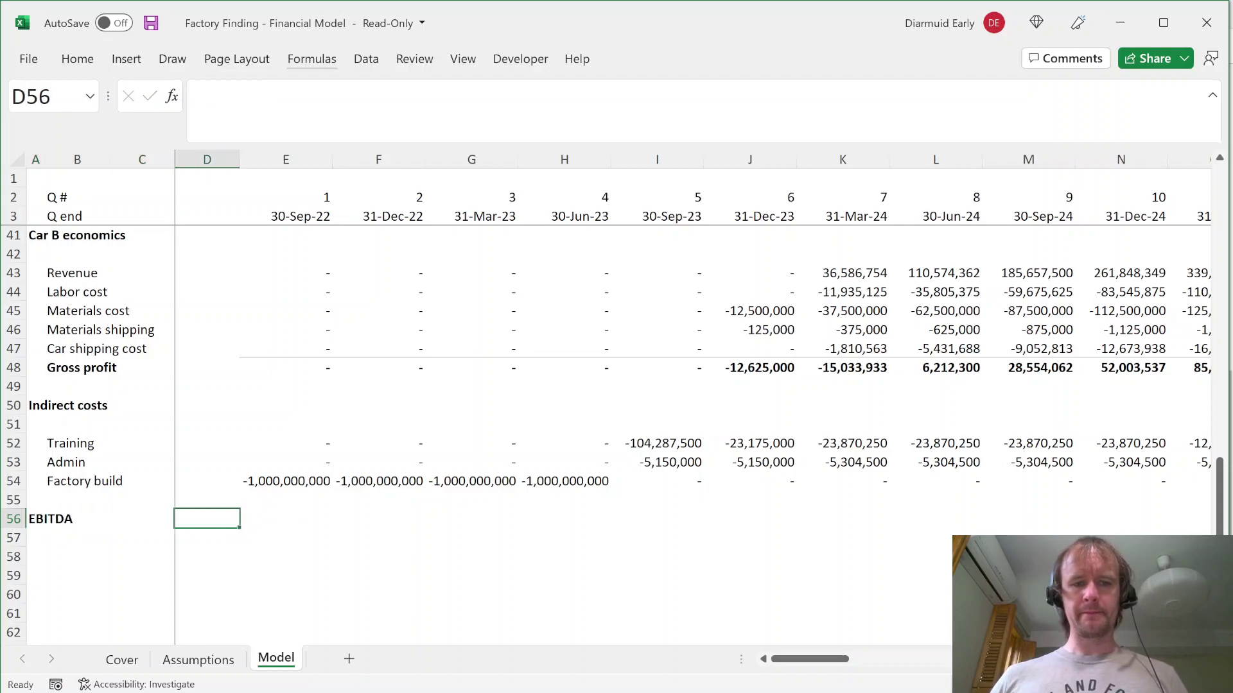
pyautogui.write('=')
pyautogui.hotkey('ctrl', 'Up')
pyautogui.hotkey('ctrl', 'Up')
pyautogui.hotkey('ctrl', 'Up')
pyautogui.hotkey('ctrl', 'Up')
pyautogui.hotkey('ctrl', 'Up')
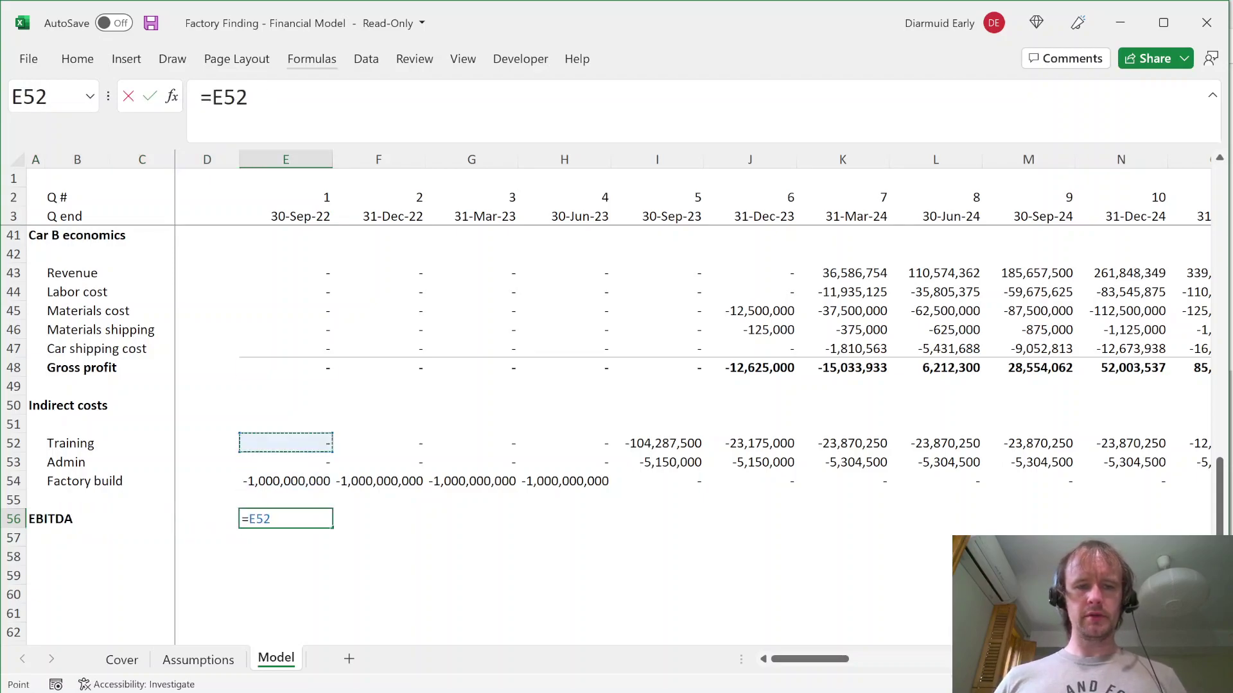
pyautogui.write('+')
pyautogui.hotkey('ctrl', 'Up')
pyautogui.hotkey('ctrl', 'Up')
pyautogui.hotkey('ctrl', 'Up')
pyautogui.hotkey('ctrl', 'Up')
pyautogui.hotkey('ctrl', 'Down')
pyautogui.write('+')
pyautogui.hotkey('ctrl', 'Down')
pyautogui.hotkey('ctrl', 'Down')
pyautogui.hotkey('ctrl', 'Up')
pyautogui.write('+')
pyautogui.hotkey('ctrl', 'Down')
pyautogui.press('Up')
pyautogui.press('Return')
# Step: Fill the EBITDA formula across row 56 to the last quarter
pyautogui.press('Up')
pyautogui.press('Down')
pyautogui.press('F2')
pyautogui.press('Escape')
pyautogui.hotkey('ctrl', 'shift', 'Right')
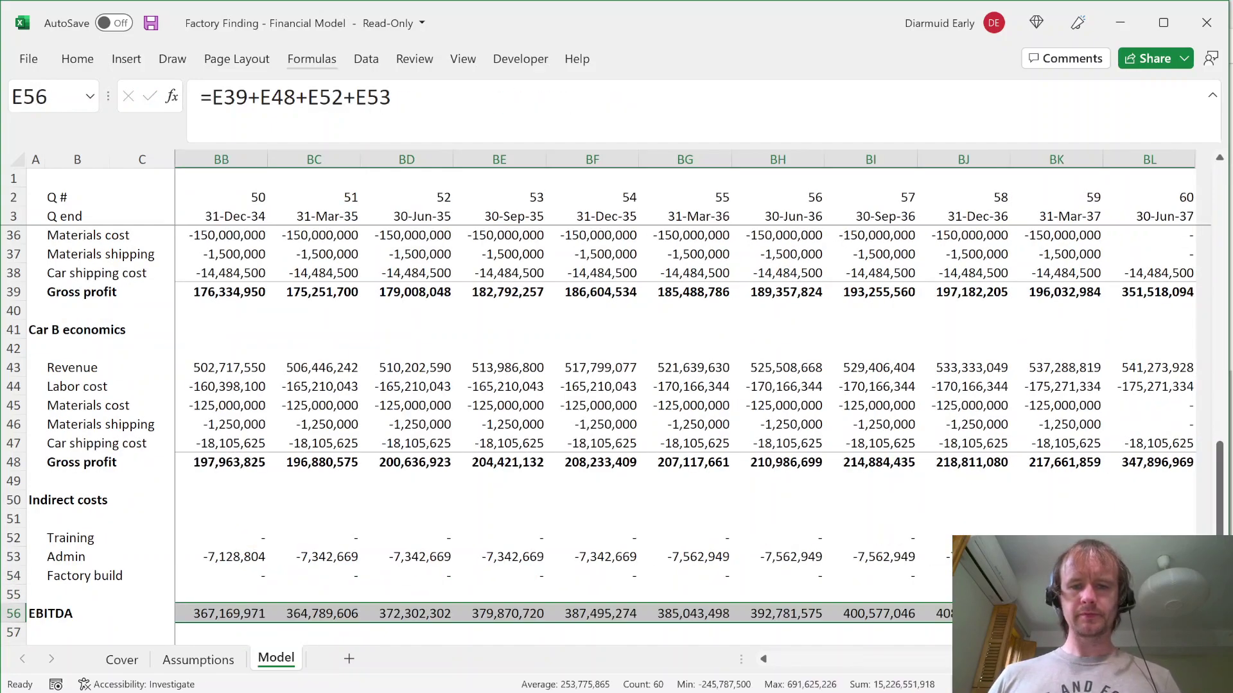
pyautogui.hotkey('ctrl', 'shift', 'Left')
# Step: Enter the label "Local taxes" in cell B58, below the EBITDA row
pyautogui.press('Down')
pyautogui.press('Home')
pyautogui.press('Down')
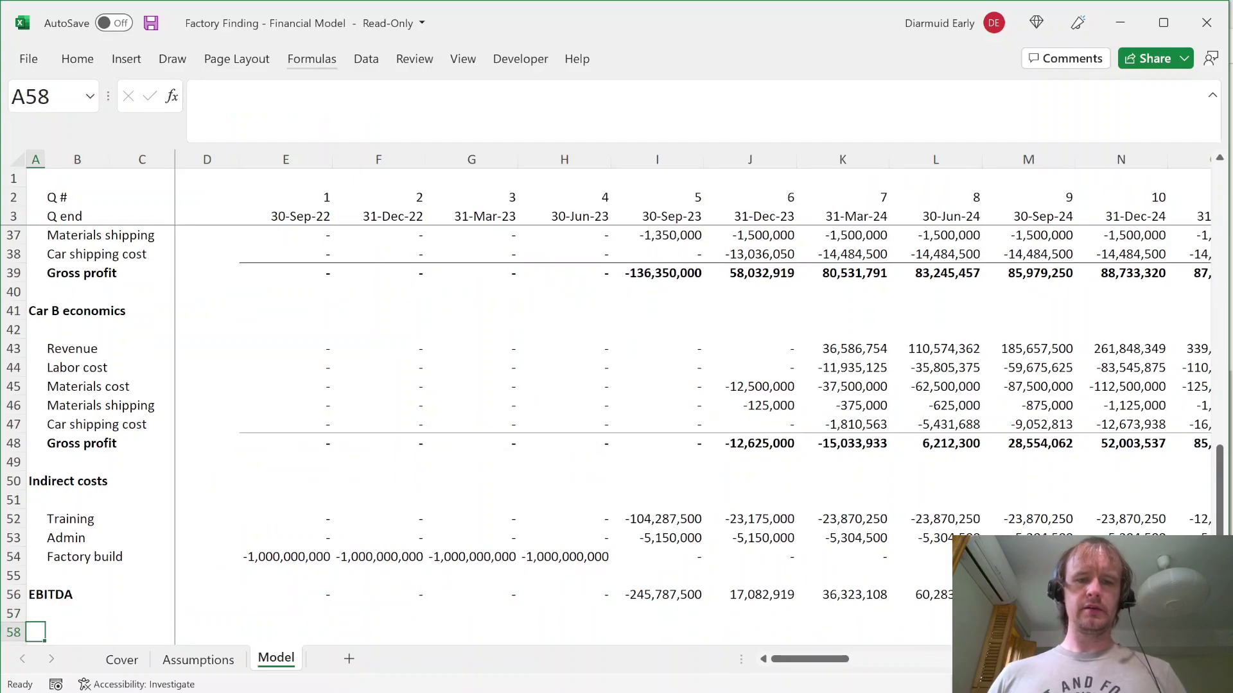
pyautogui.press('Up')
pyautogui.press('Up')
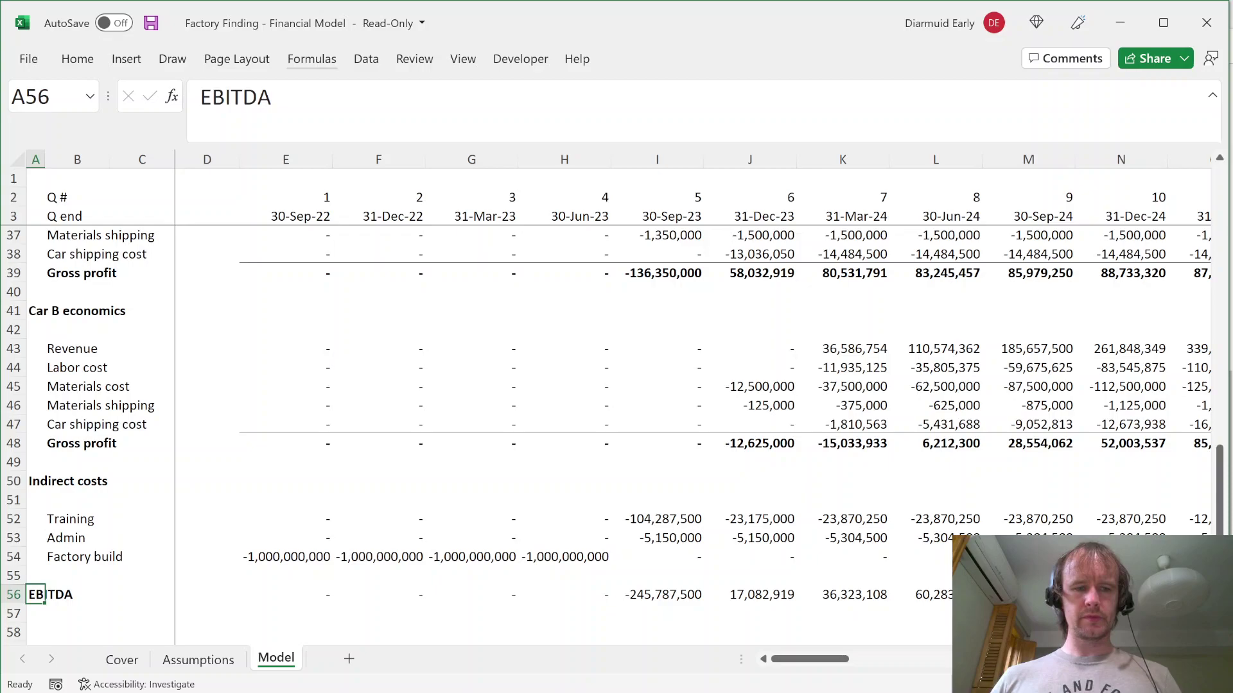
pyautogui.press('Right')
pyautogui.press('Right')
pyautogui.press('Right')
pyautogui.press('Right')
pyautogui.press('Left')
pyautogui.press('Left')
pyautogui.press('Down')
pyautogui.press('Left')
pyautogui.press('Down')
pyautogui.press('Left')
pyautogui.press('Up')
pyautogui.press('Right')
pyautogui.press('Down')
pyautogui.write('Local taxes')
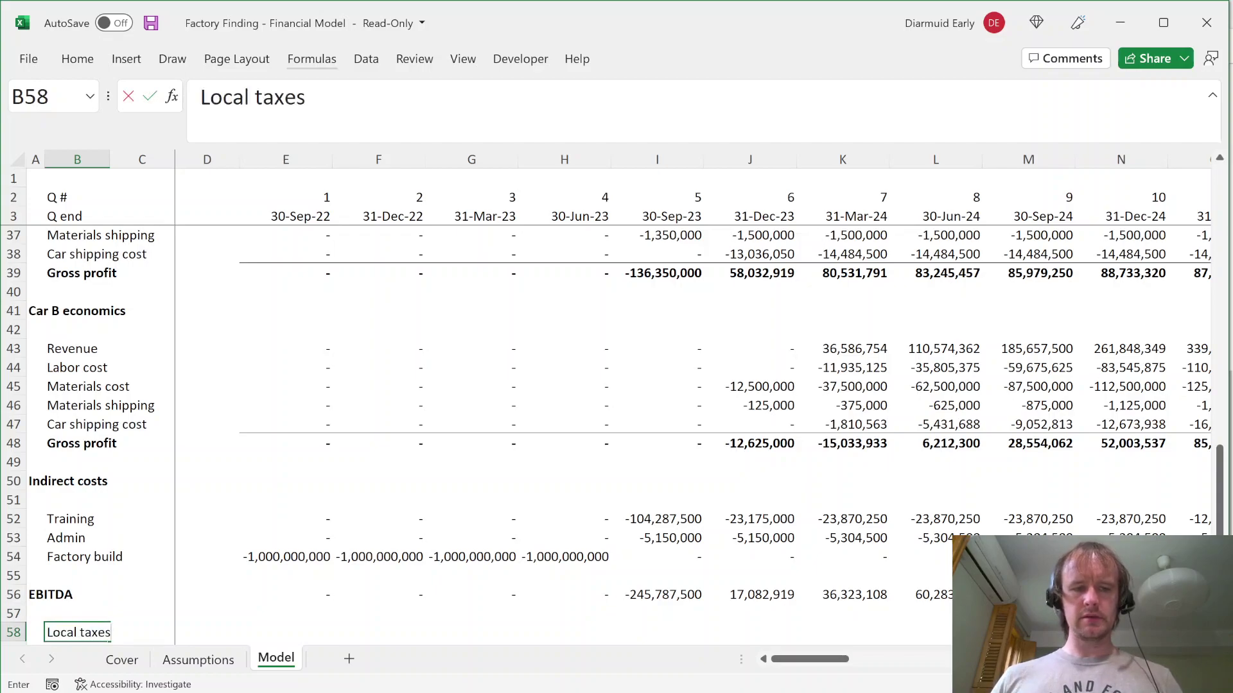
# Step: Insert a blank row above the "Local taxes" label
pyautogui.press('Right')
pyautogui.press('Left')
pyautogui.press('alt')
pyautogui.press('i')
pyautogui.press('r')
pyautogui.press('r')
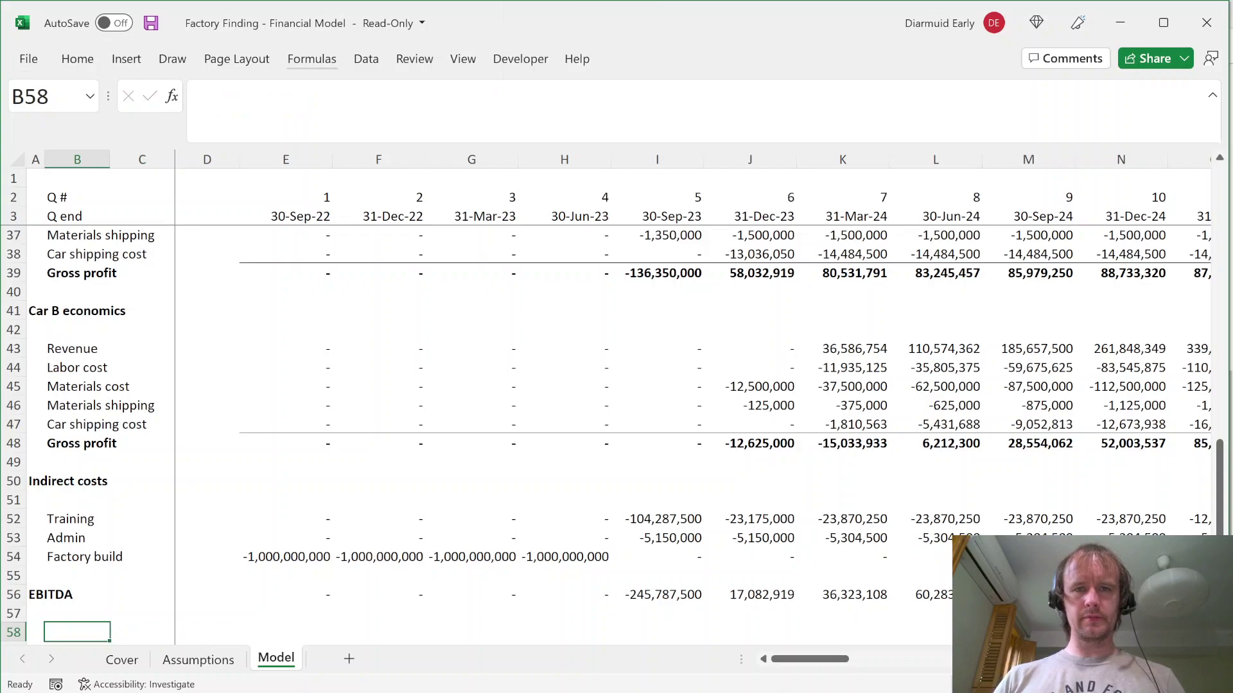
# Step: Review the Quarters of Tax Holiday inputs for all five locations on the Assumptions sheet
pyautogui.hotkey('ctrl', 'pageup')
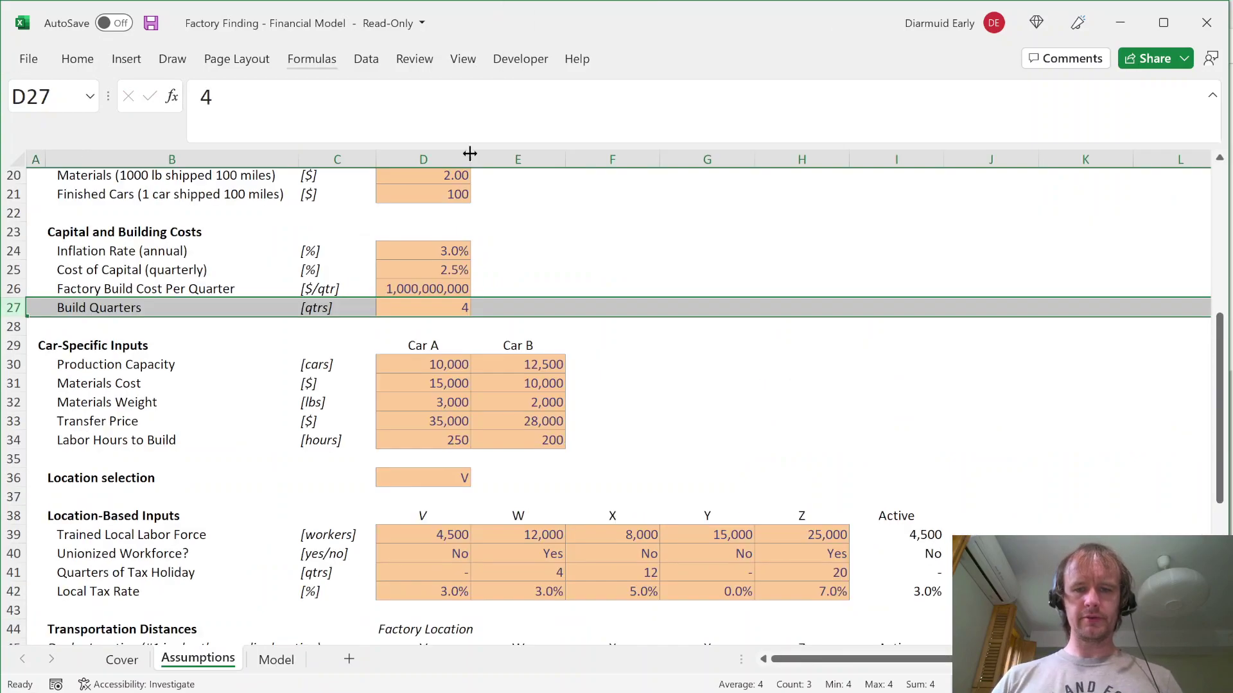
pyautogui.click(433, 580)
pyautogui.hotkey('ctrl', 'shift', 'Right')
pyautogui.hotkey('shift', 'Left')
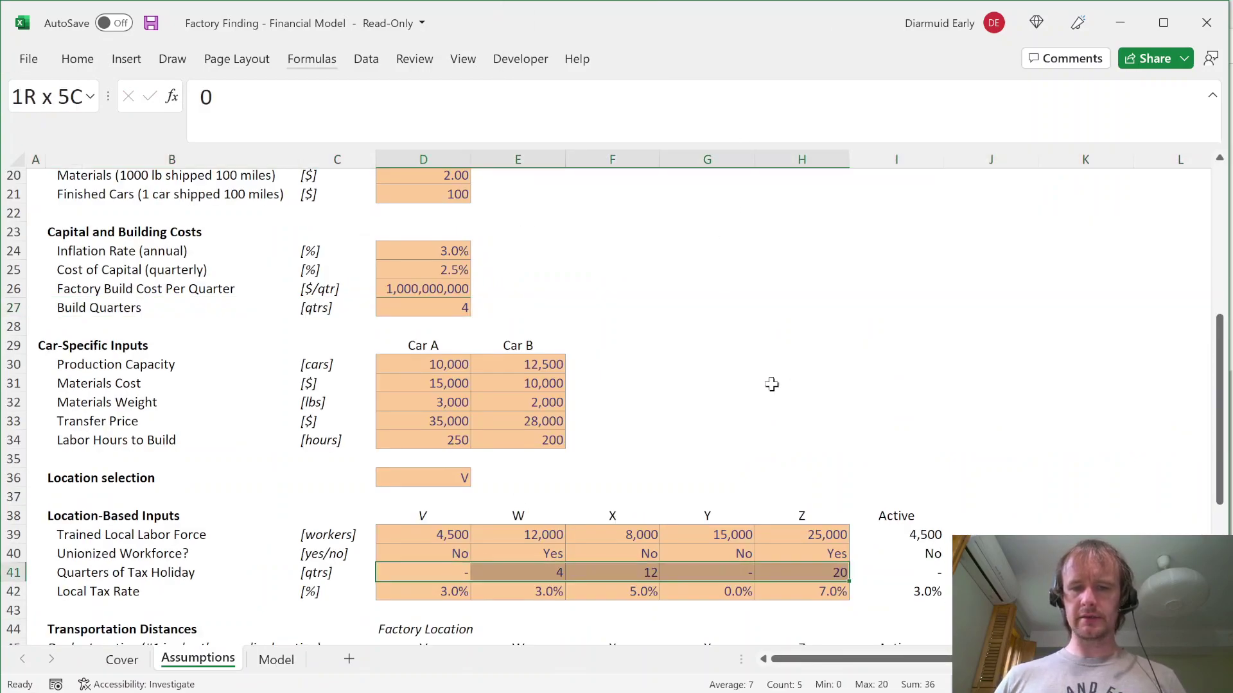
# Step: Insert another row below EBITDA on the Model sheet and enter the section heading "Tax" in A58
pyautogui.hotkey('ctrl', 'pagedown')
pyautogui.press('Down')
pyautogui.press('Down')
pyautogui.press('Up')
pyautogui.press('Up')
pyautogui.hotkey('alt', 'i')
pyautogui.press('r')
pyautogui.press('Home')
pyautogui.write('Tax')
pyautogui.press('Return')
# Step: Enter the row label "Tax holiday?" in cell B60 of the Tax section
pyautogui.press('Down')
pyautogui.press('Right')
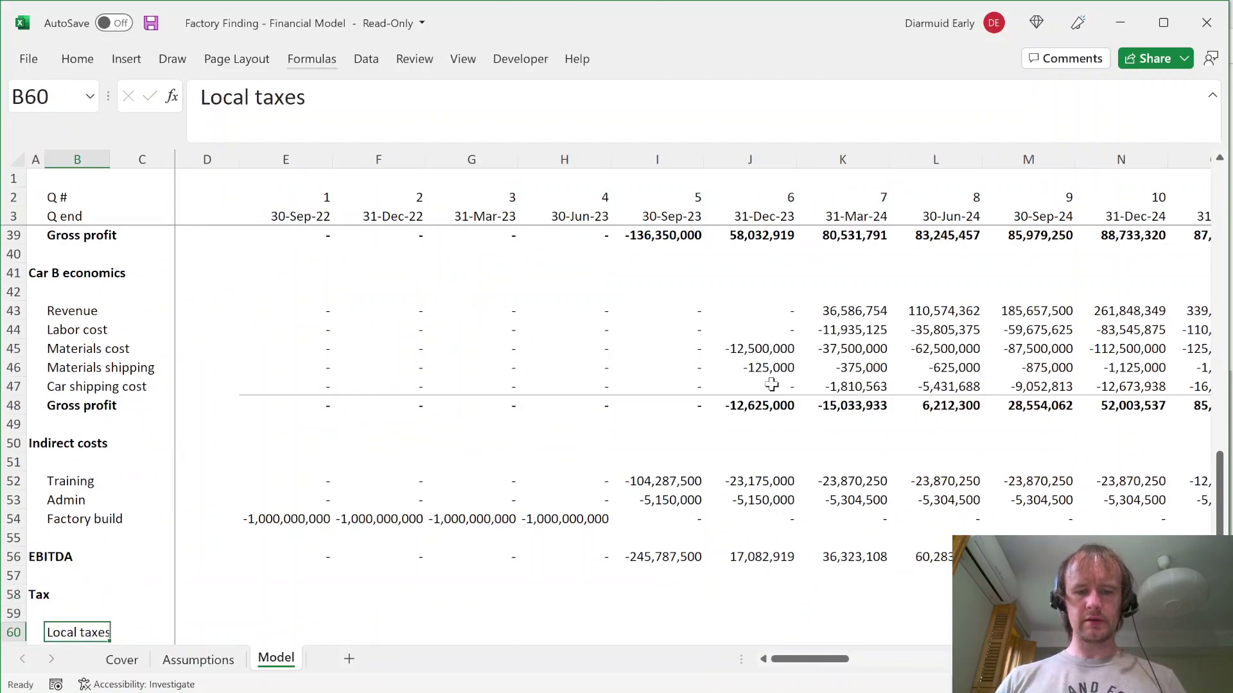
pyautogui.write('Tax holiday?')
pyautogui.press('Return')
# Step: Switch to the case materials PDF in the browser and search for "holid" to read the local tax holiday rules
pyautogui.hotkey('alt', 'Tab')
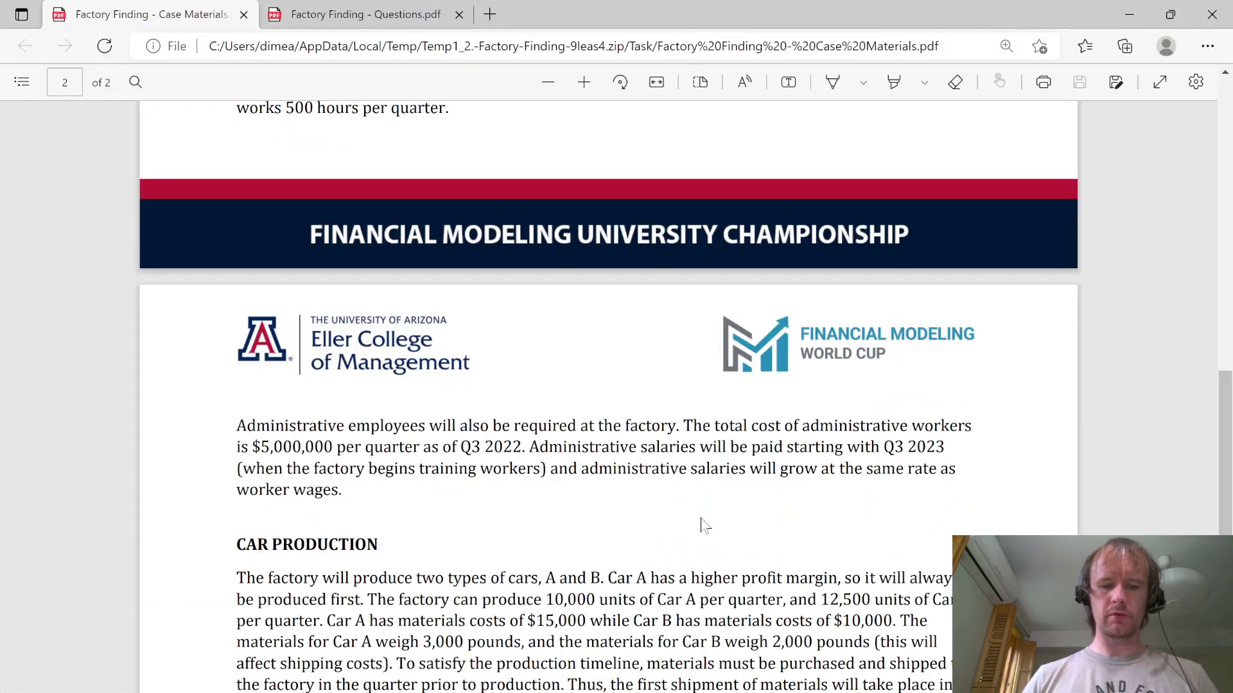
pyautogui.hotkey('ctrl', 'f')
pyautogui.write('holid')
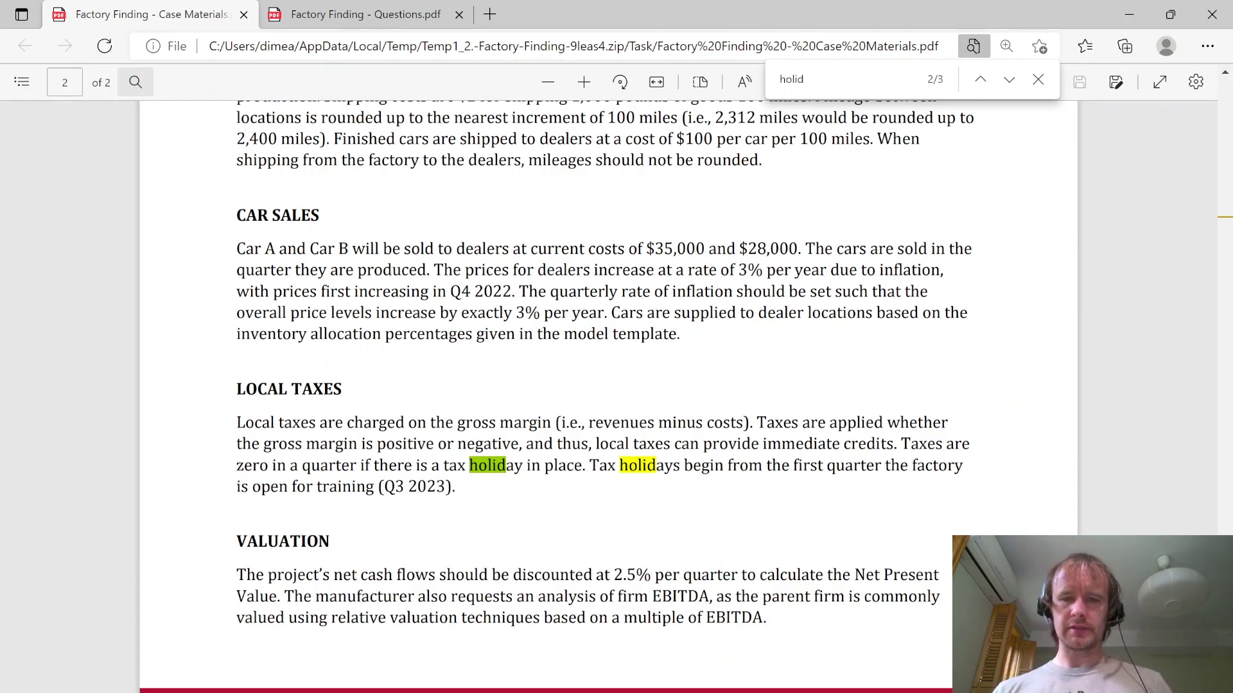
pyautogui.moveTo(467, 466); pyautogui.dragTo(387, 465)
pyautogui.click(475, 379)
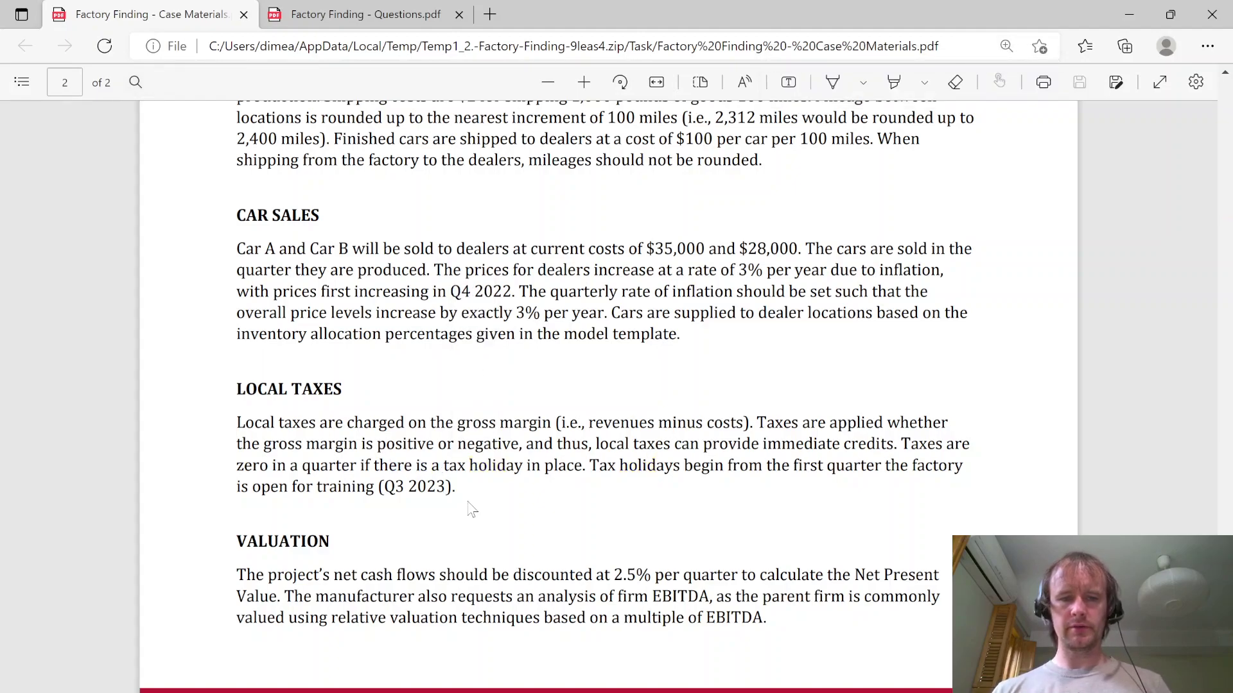
# Step: Return to the Excel model and start the tax holiday formula in E60 with =IF(E$2<=Assumptions!$D$27,0
pyautogui.hotkey('alt', 'Tab')
pyautogui.press('Right')
pyautogui.press('Right')
pyautogui.press('Right')
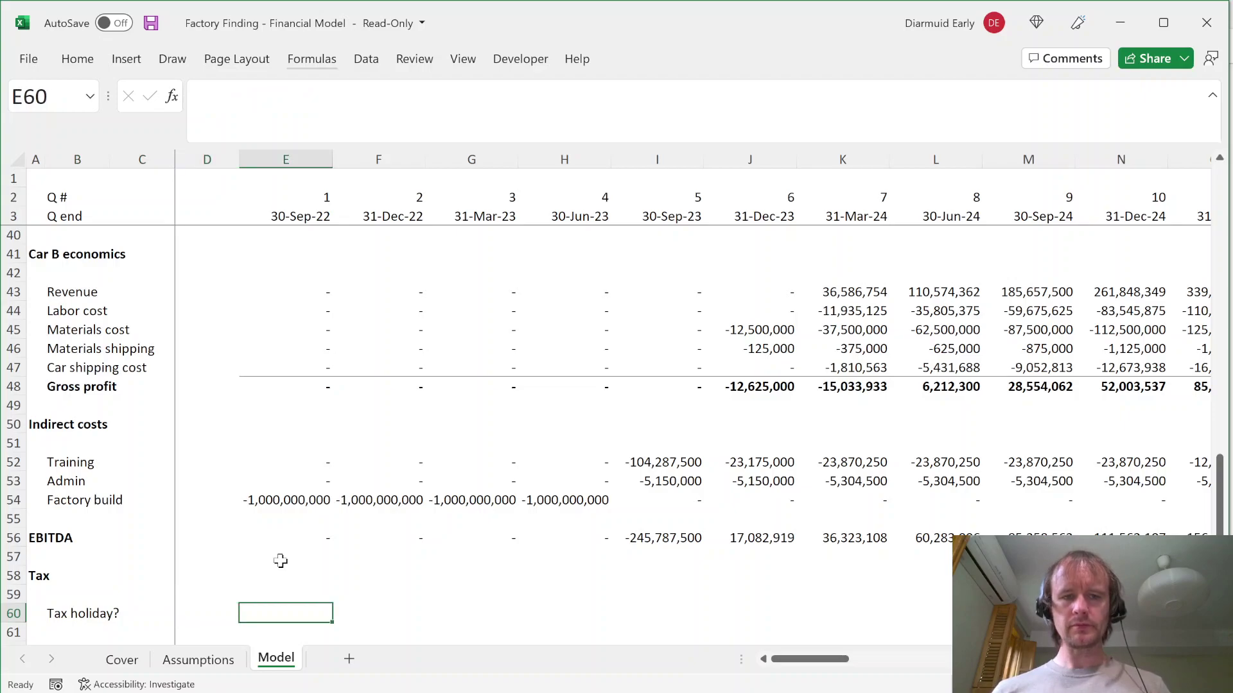
pyautogui.write('=IF(')
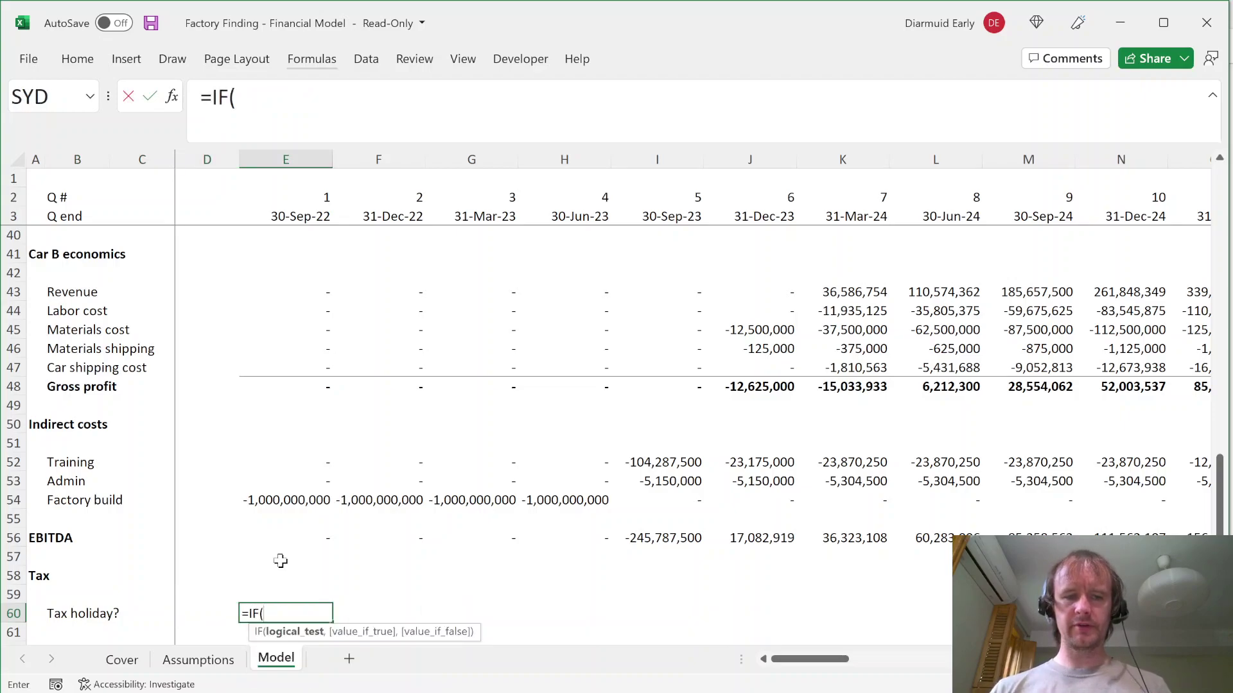
pyautogui.click(315, 200)
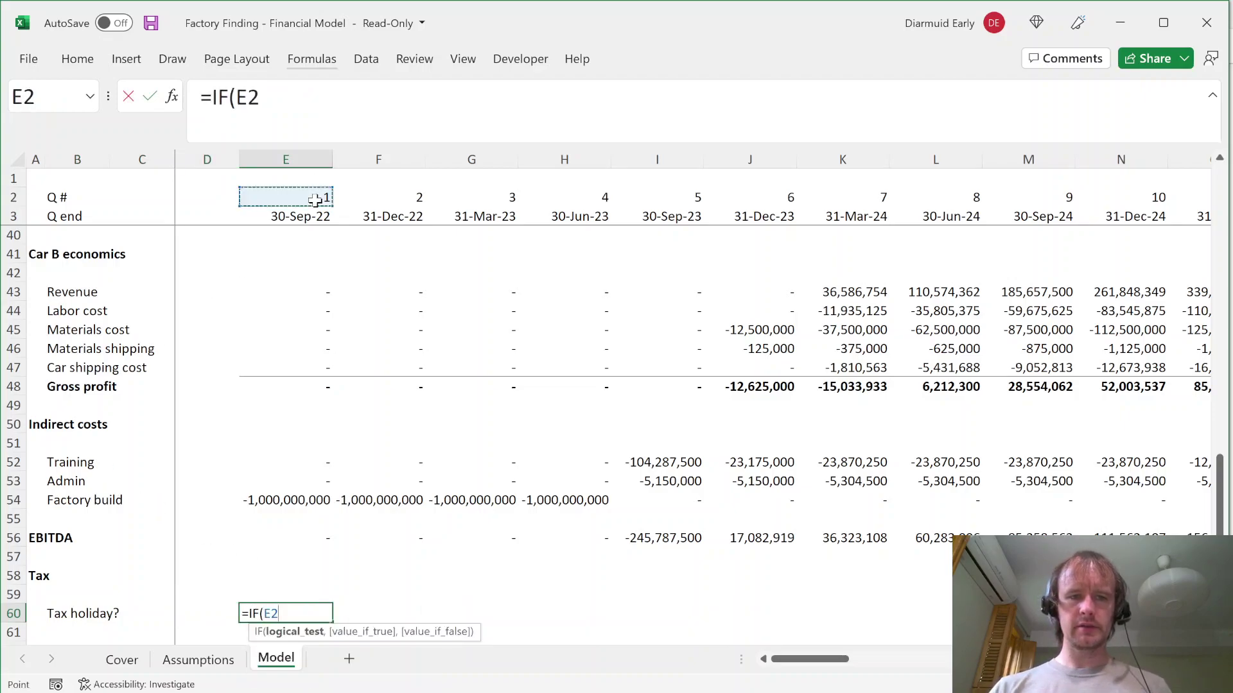
pyautogui.press('F4')
pyautogui.press('F4')
pyautogui.write('<')
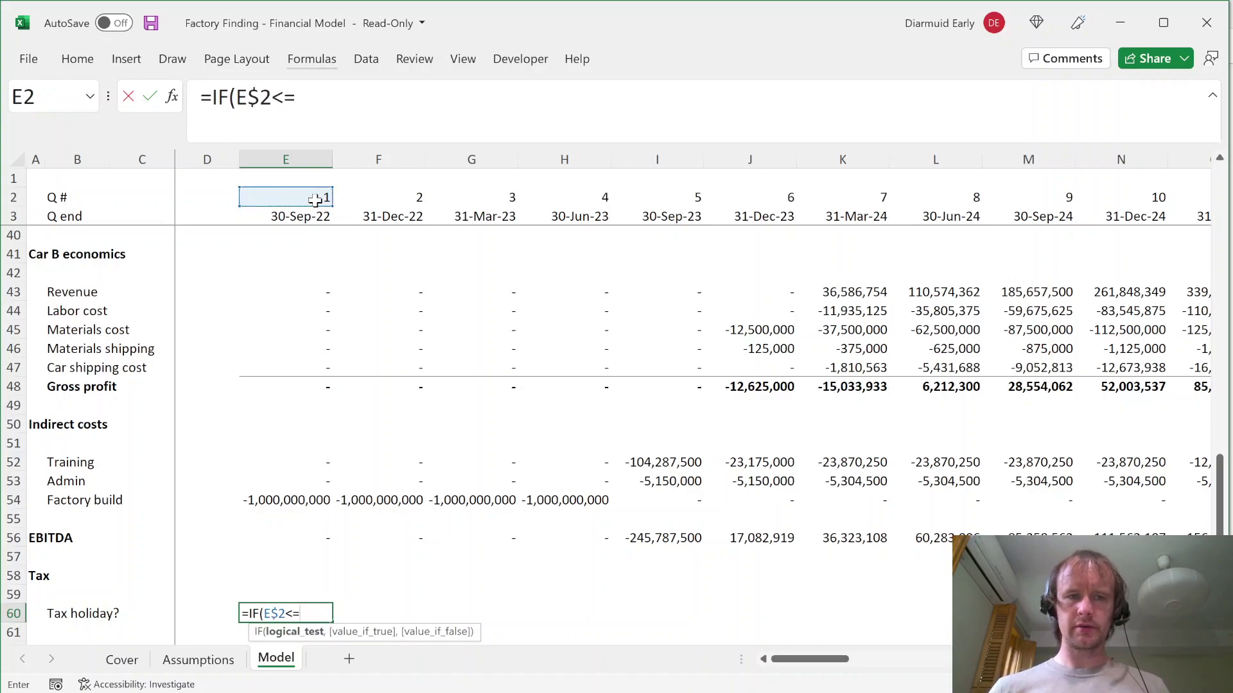
pyautogui.write('=')
pyautogui.click(197, 660)
pyautogui.click(440, 307)
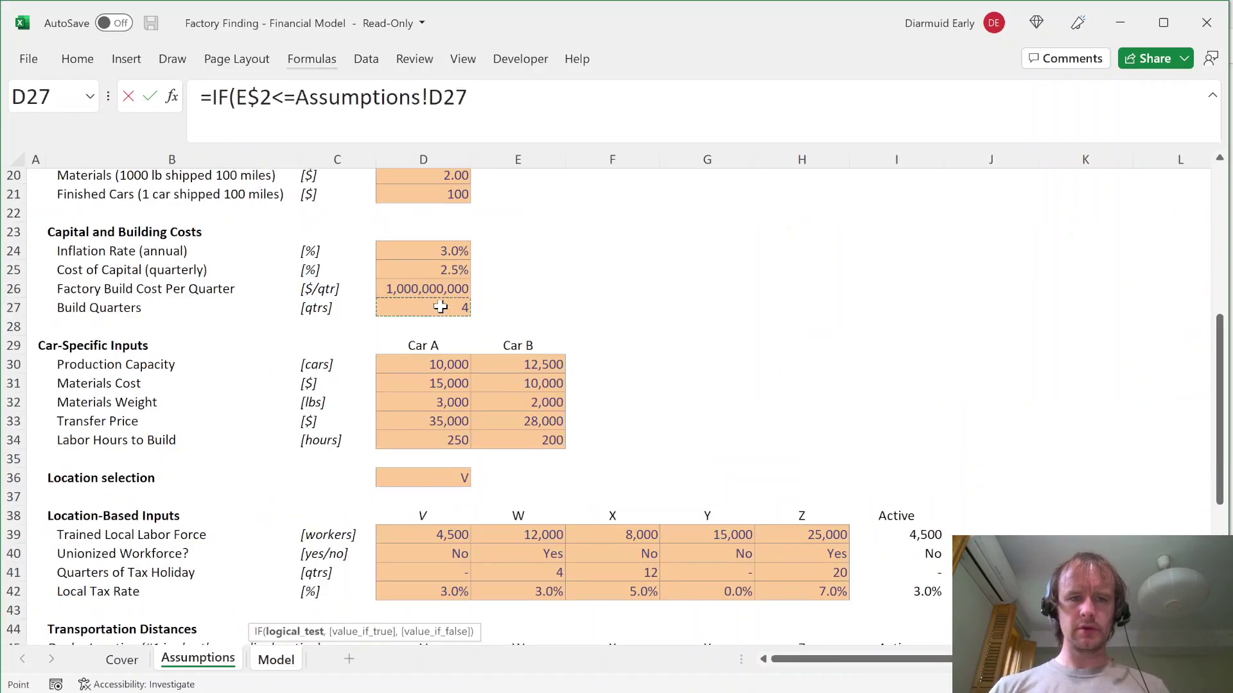
pyautogui.press('F4')
pyautogui.write(',0')
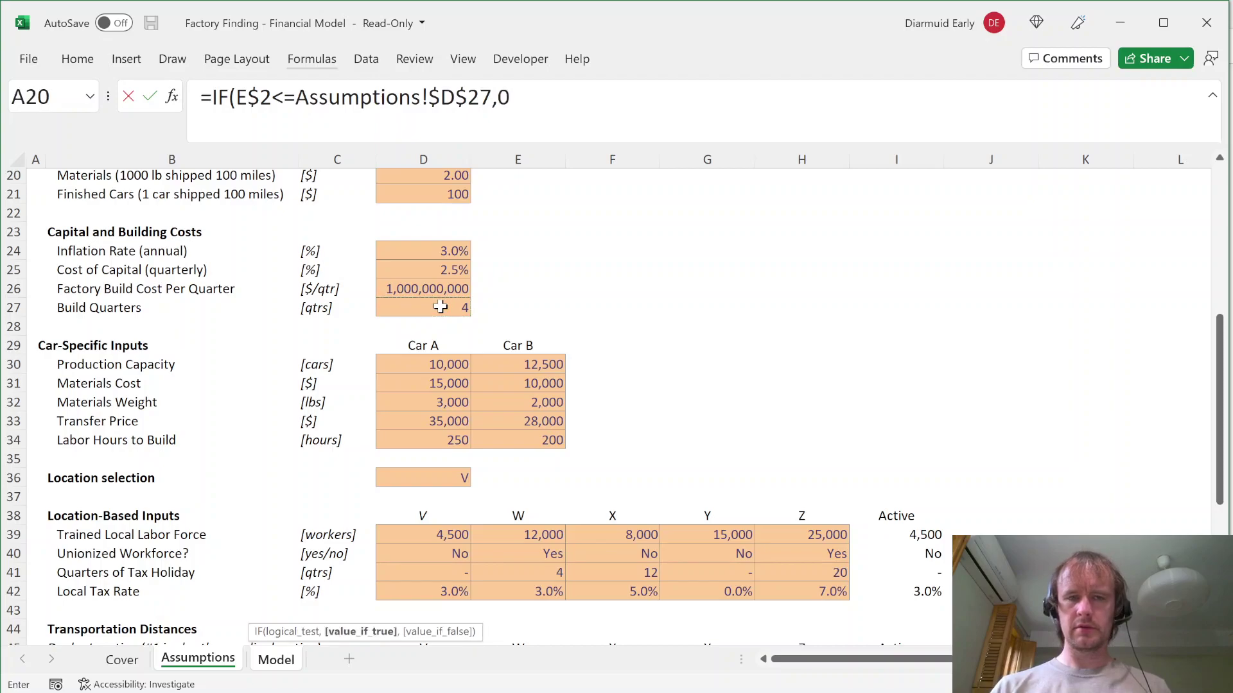
# Step: Complete the tax holiday formula with the nested test IF(E$2<=Assumptions!$D$27+Assumptions!$I$41,1,0)
pyautogui.write(',IF(')
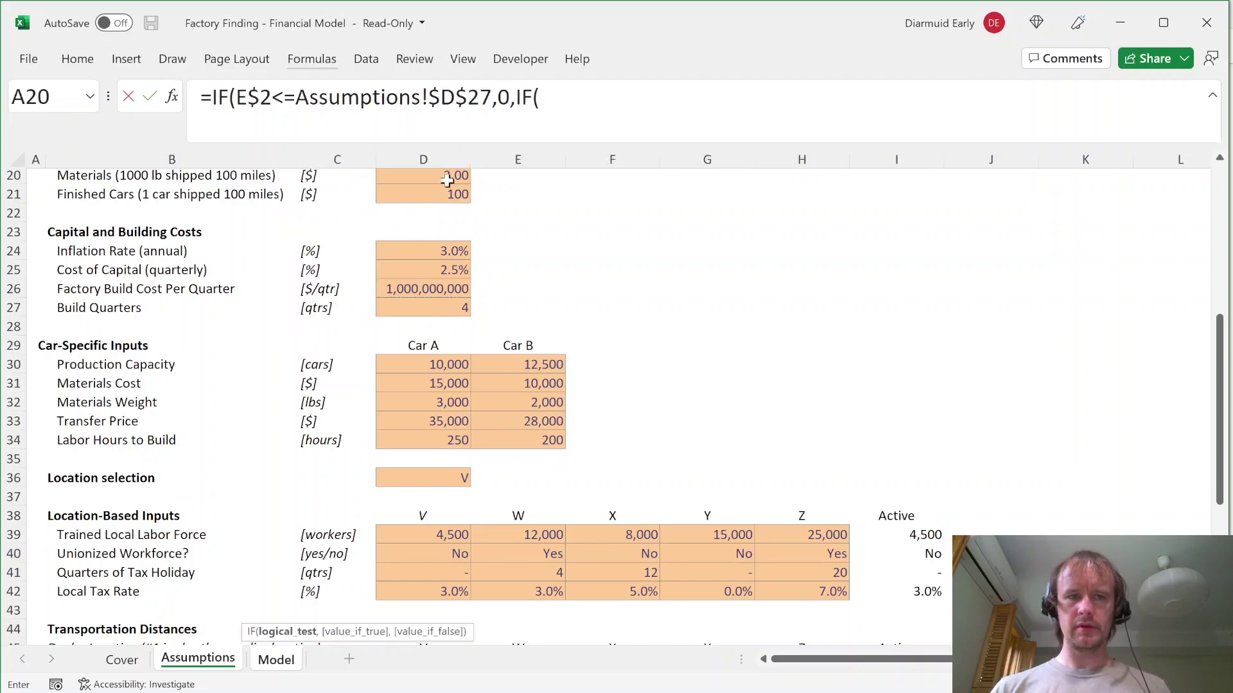
pyautogui.moveTo(236, 97); pyautogui.dragTo(492, 97)
pyautogui.hotkey('ctrl', 'c')
pyautogui.press('End')
pyautogui.hotkey('ctrl', 'v')
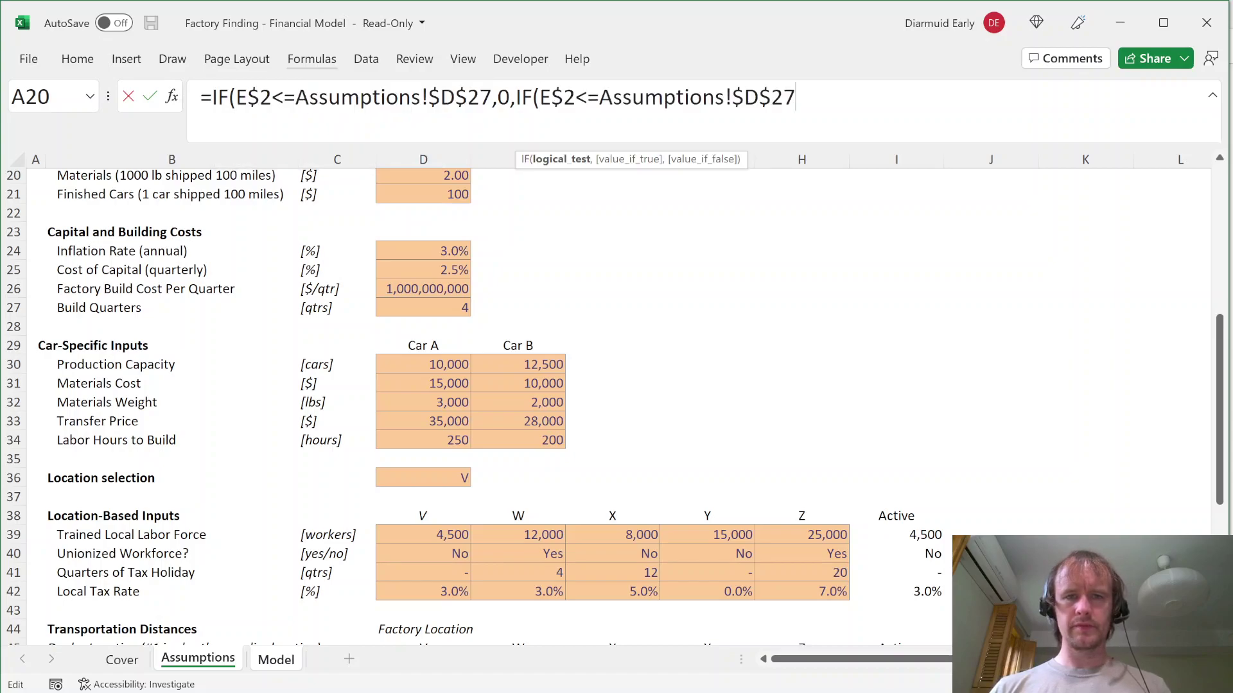
pyautogui.write('+')
pyautogui.click(916, 575)
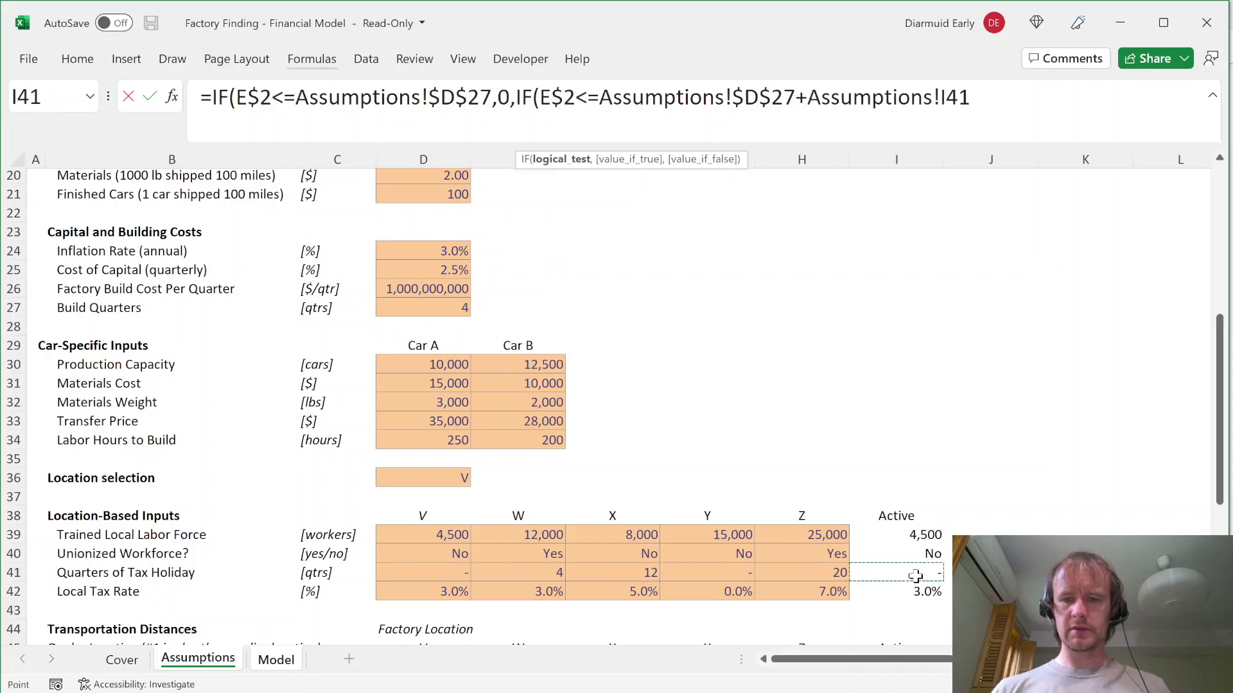
pyautogui.press('F4')
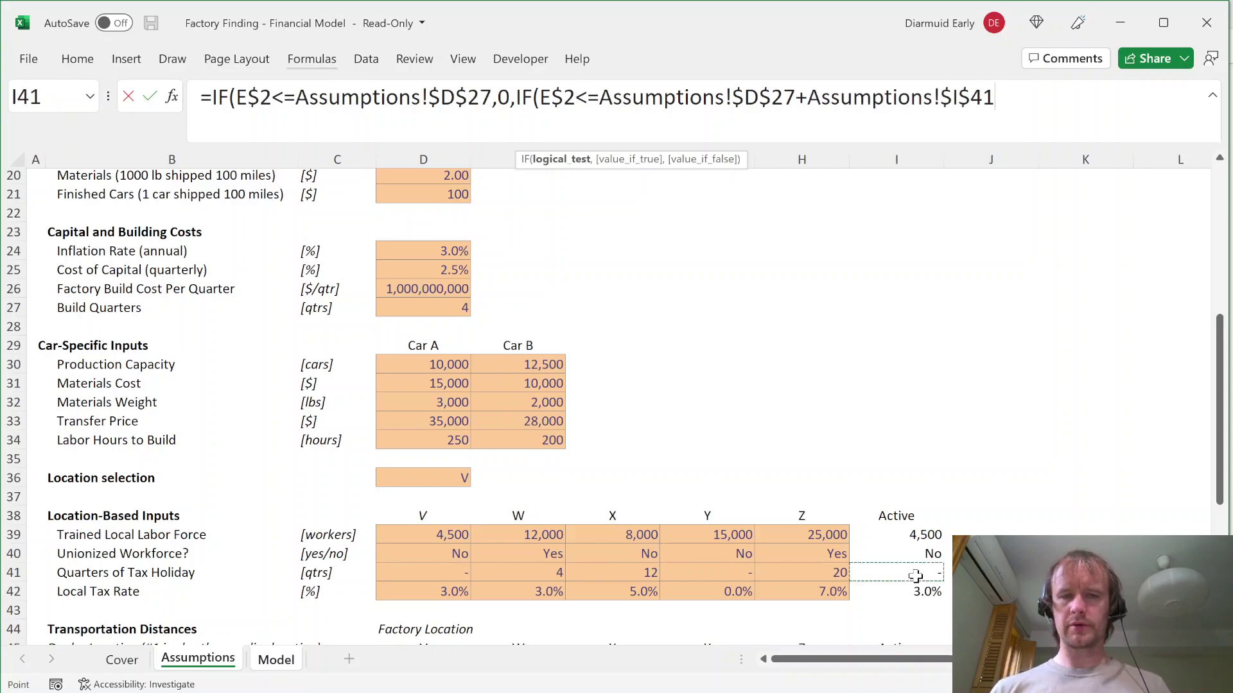
pyautogui.write(',1')
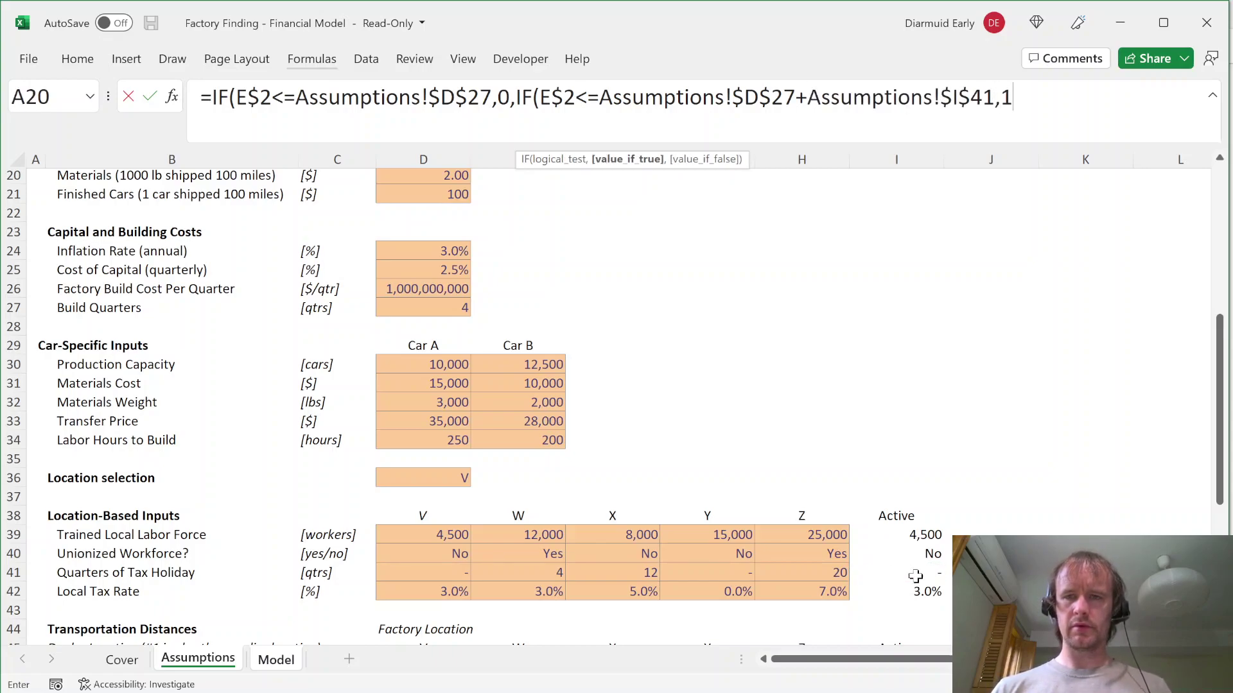
pyautogui.write(',0))')
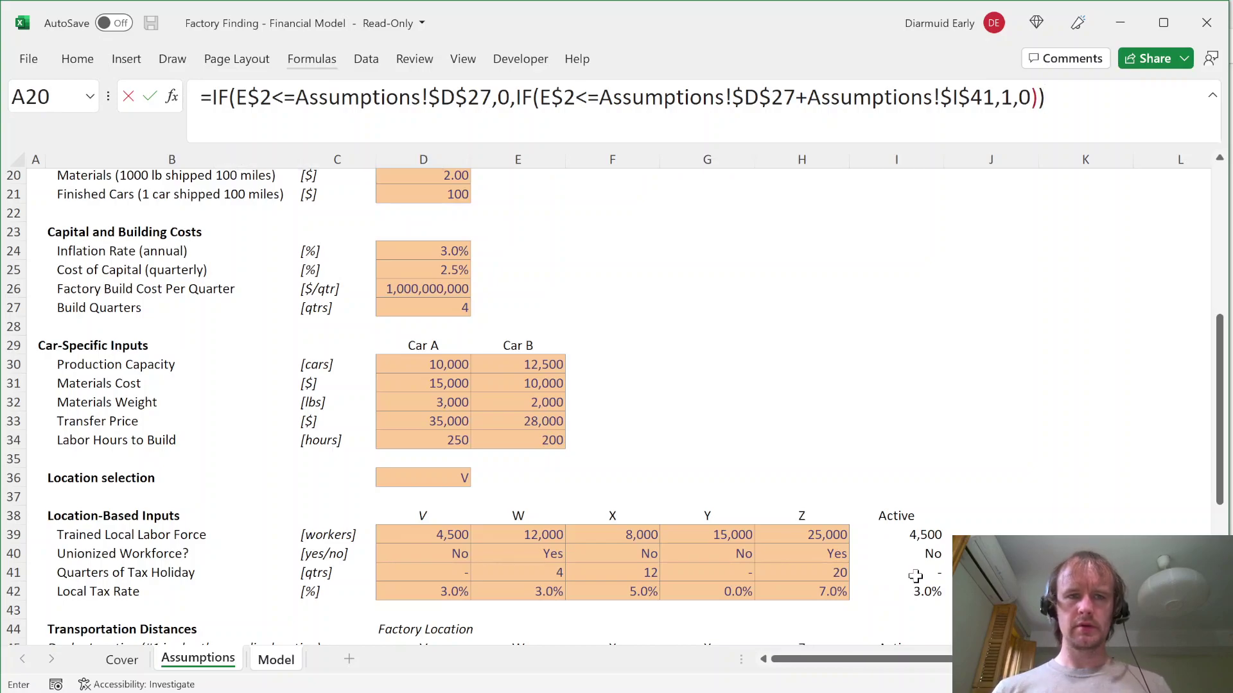
pyautogui.press('Return')
# Step: Apply the EBITDA cell's formatting to E60 and fill the tax holiday formula across all quarters
pyautogui.press('Up')
pyautogui.press('Up')
pyautogui.press('Up')
pyautogui.press('Up')
pyautogui.press('Up')
pyautogui.hotkey('ctrl', 'c')
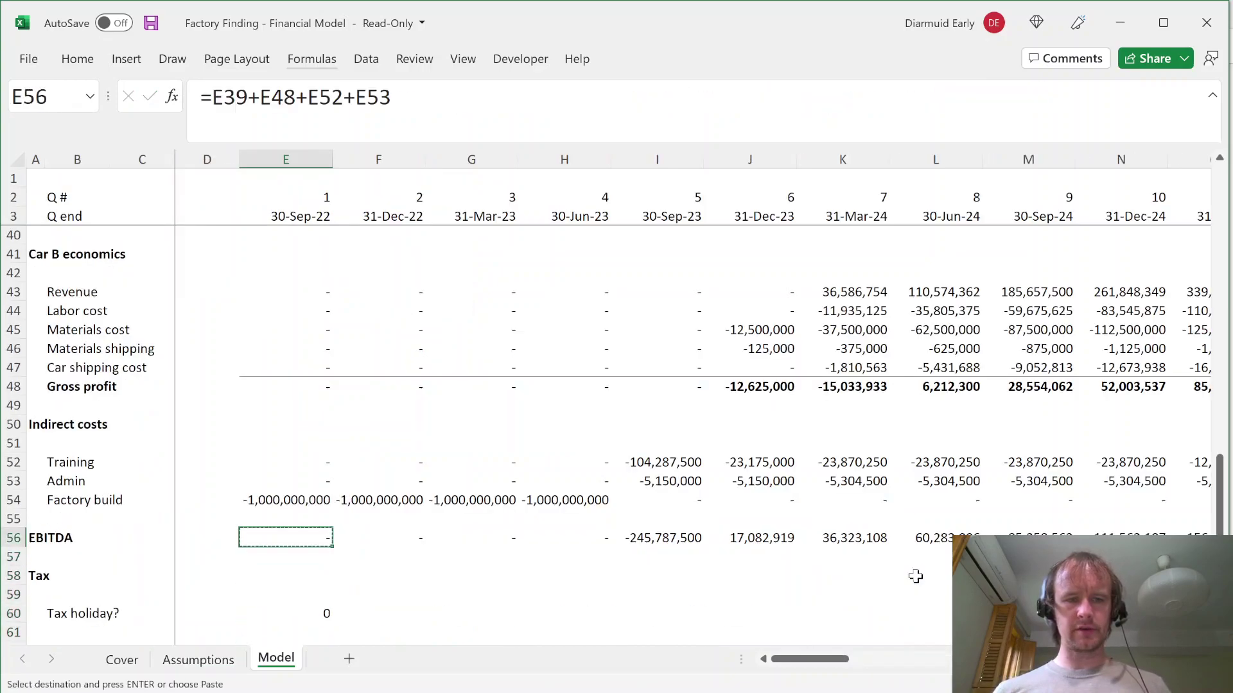
pyautogui.hotkey('ctrl', 'Down')
pyautogui.hotkey('alt', 'h')
pyautogui.press('v')
pyautogui.press('s')
pyautogui.press('t')
pyautogui.press('Return')
pyautogui.hotkey('ctrl', 'shift', 'Right')
pyautogui.hotkey('ctrl', 'r')
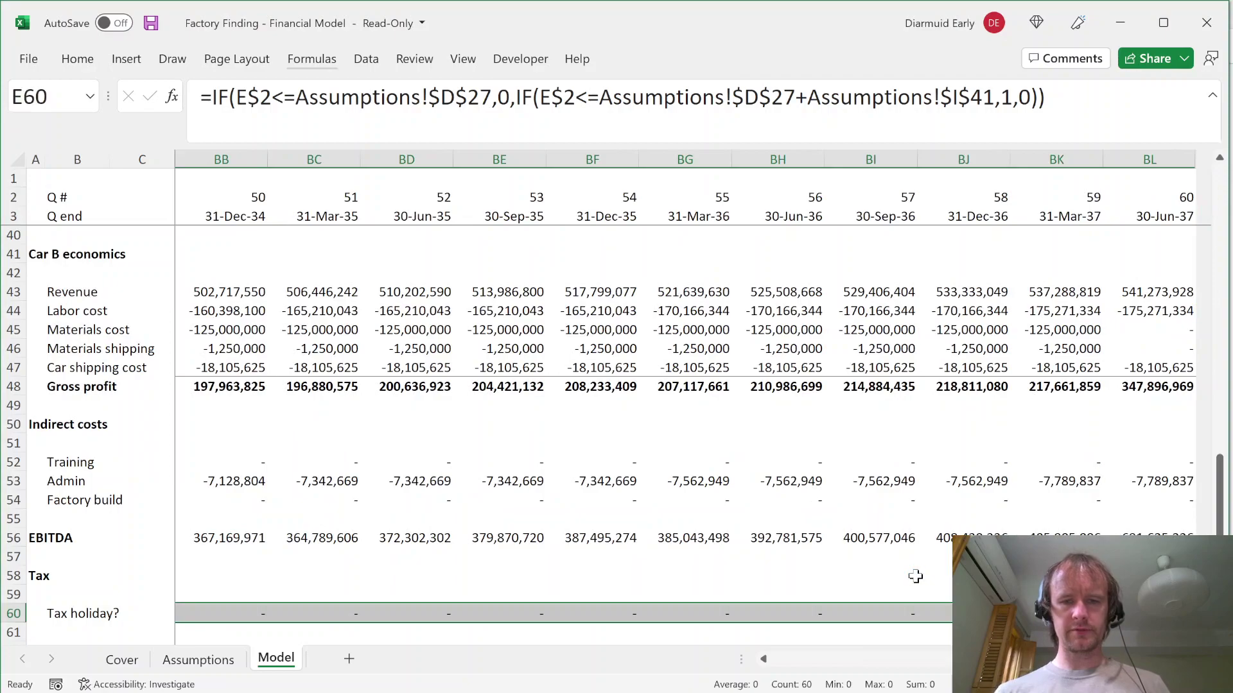
# Step: Go to the Assumptions sheet and examine the Quarters of Tax Holiday inputs for the factory locations
pyautogui.hotkey('shift', 'Down')
pyautogui.hotkey('shift', 'Down')
pyautogui.hotkey('shift', 'Down')
pyautogui.hotkey('shift', 'Down')
pyautogui.hotkey('shift', 'BackSpace')
pyautogui.hotkey('ctrl', 'pageup')
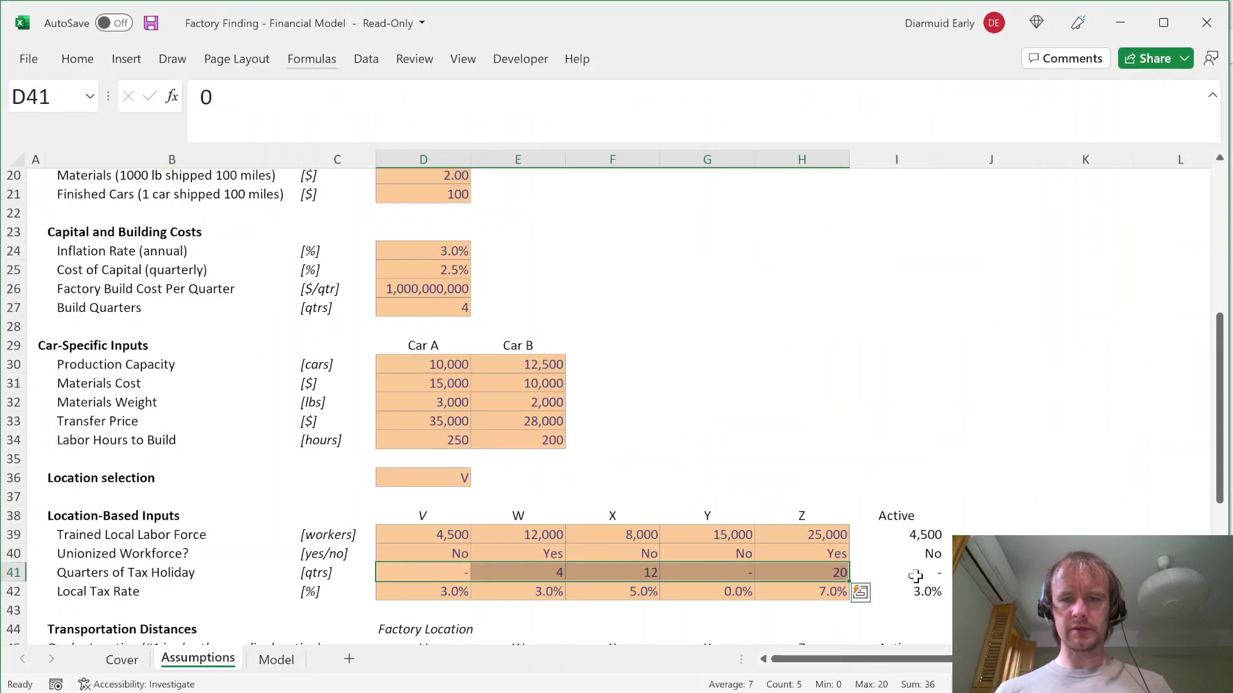
pyautogui.click(874, 576)
pyautogui.hotkey('shift', 'space')
pyautogui.press('Left')
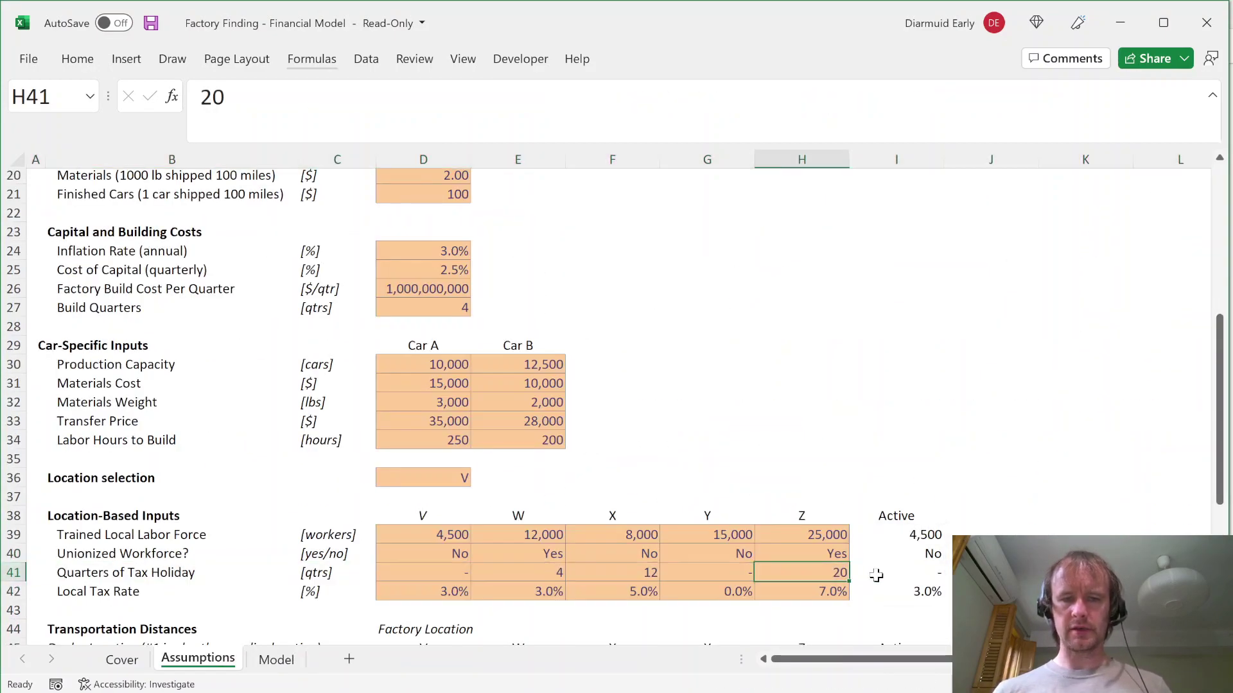
# Step: Set the location selection in D36 of the Assumptions sheet to W
pyautogui.press('Right')
pyautogui.press('Left')
pyautogui.press('Left')
pyautogui.press('Up')
pyautogui.press('Up')
pyautogui.press('Left')
pyautogui.press('Left')
pyautogui.press('Left')
pyautogui.press('Up')
pyautogui.press('Up')
pyautogui.press('Up')
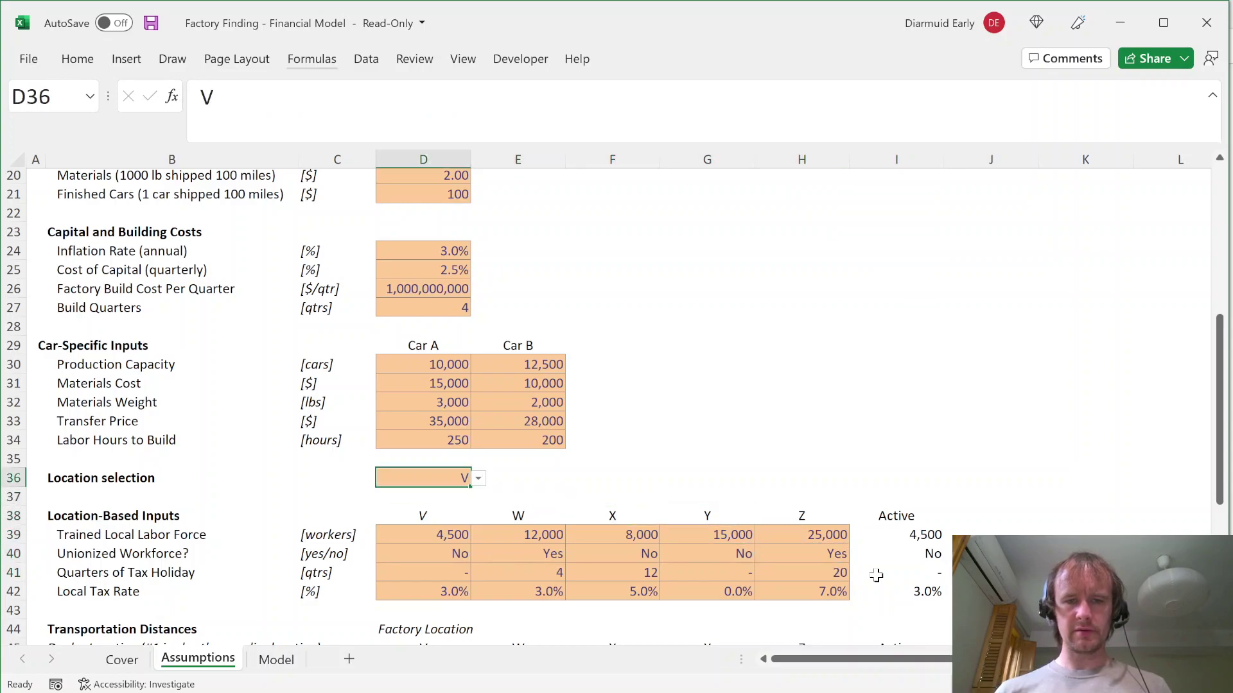
pyautogui.hotkey('alt', 'Down')
pyautogui.press('Down')
pyautogui.press('Return')
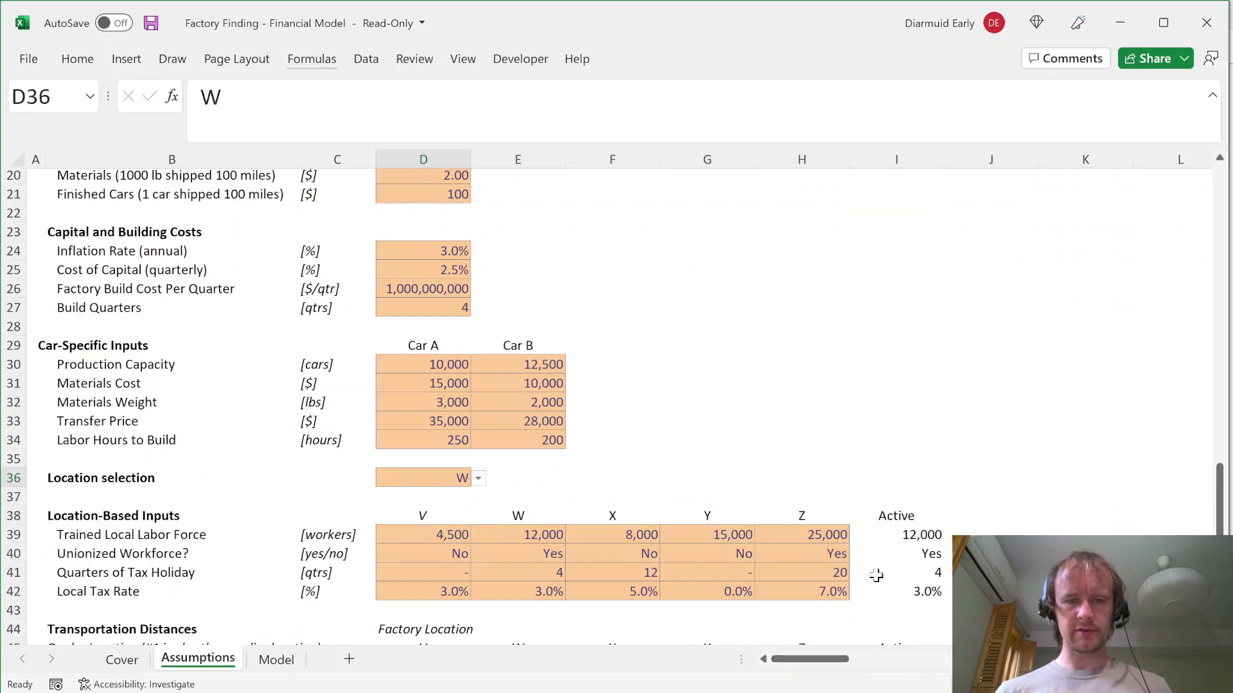
# Step: On the Model sheet, examine the tax holiday flags in row 60 from quarter 5 onward for location W
pyautogui.hotkey('ctrl', 'pagedown')
pyautogui.press('Right')
pyautogui.press('Right')
pyautogui.press('Right')
pyautogui.press('Right')
pyautogui.hotkey('ctrl', 'space')
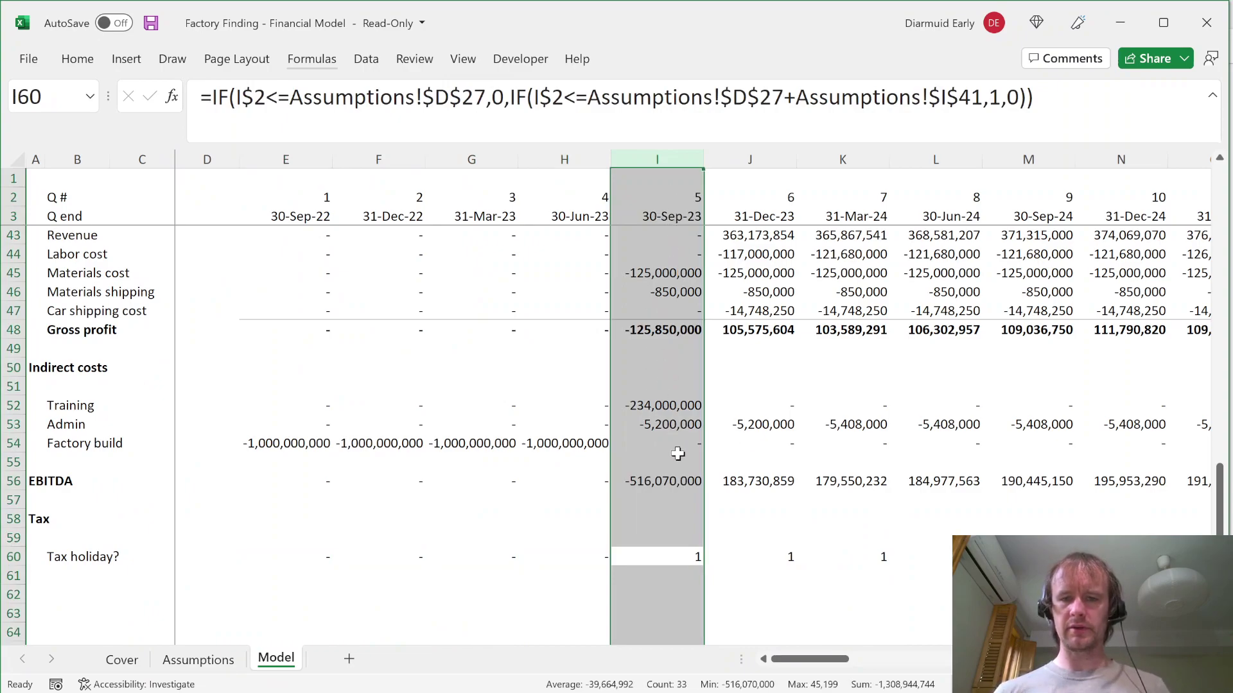
pyautogui.press('Right')
pyautogui.press('Right')
pyautogui.press('Right')
pyautogui.press('Right')
pyautogui.press('Right')
pyautogui.press('Right')
pyautogui.press('Right')
pyautogui.press('Right')
pyautogui.press('Left')
pyautogui.press('Left')
pyautogui.press('Left')
pyautogui.press('Left')
pyautogui.press('Left')
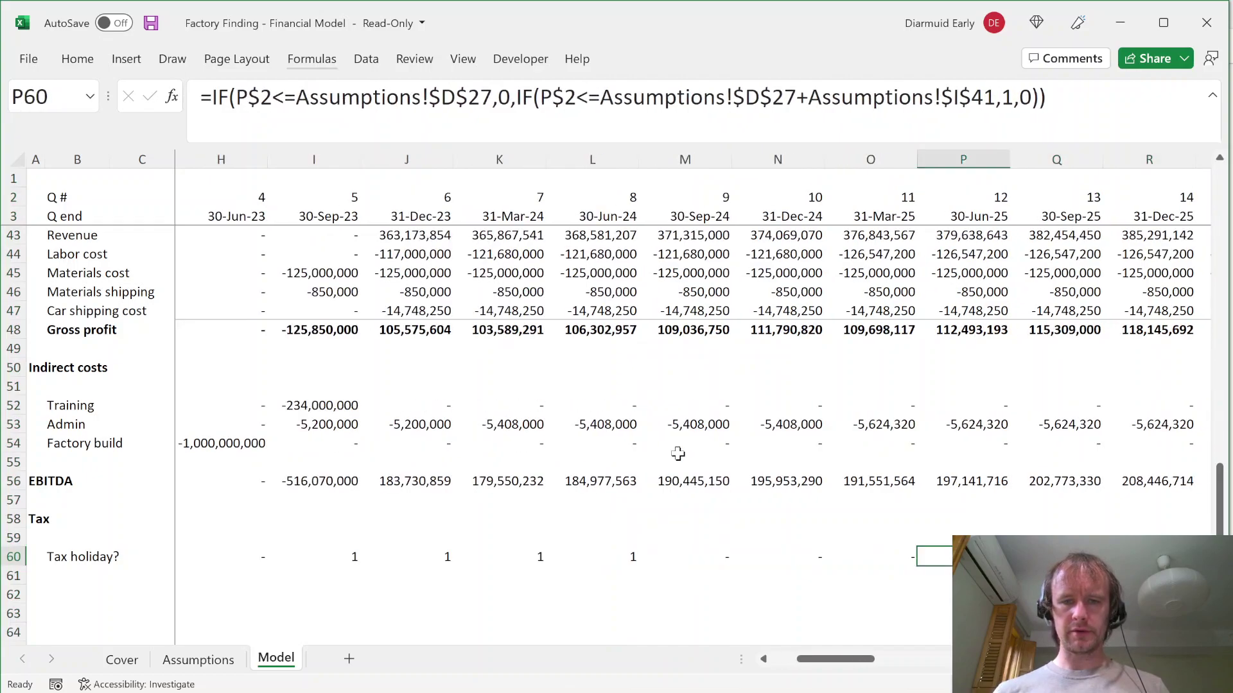
pyautogui.hotkey('shift', 'Left')
pyautogui.hotkey('shift', 'Left')
pyautogui.hotkey('shift', 'Left')
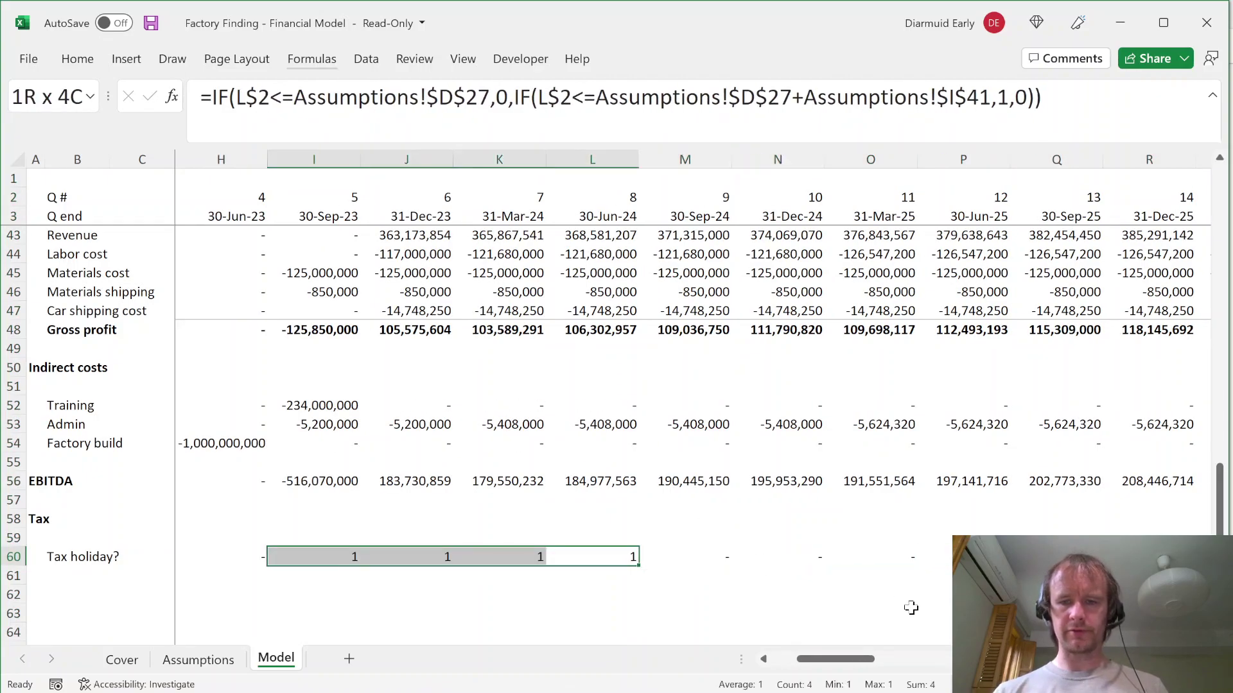
# Step: Return to the Assumptions sheet and set the location selection in D36 back to V
pyautogui.hotkey('ctrl', 'pageup')
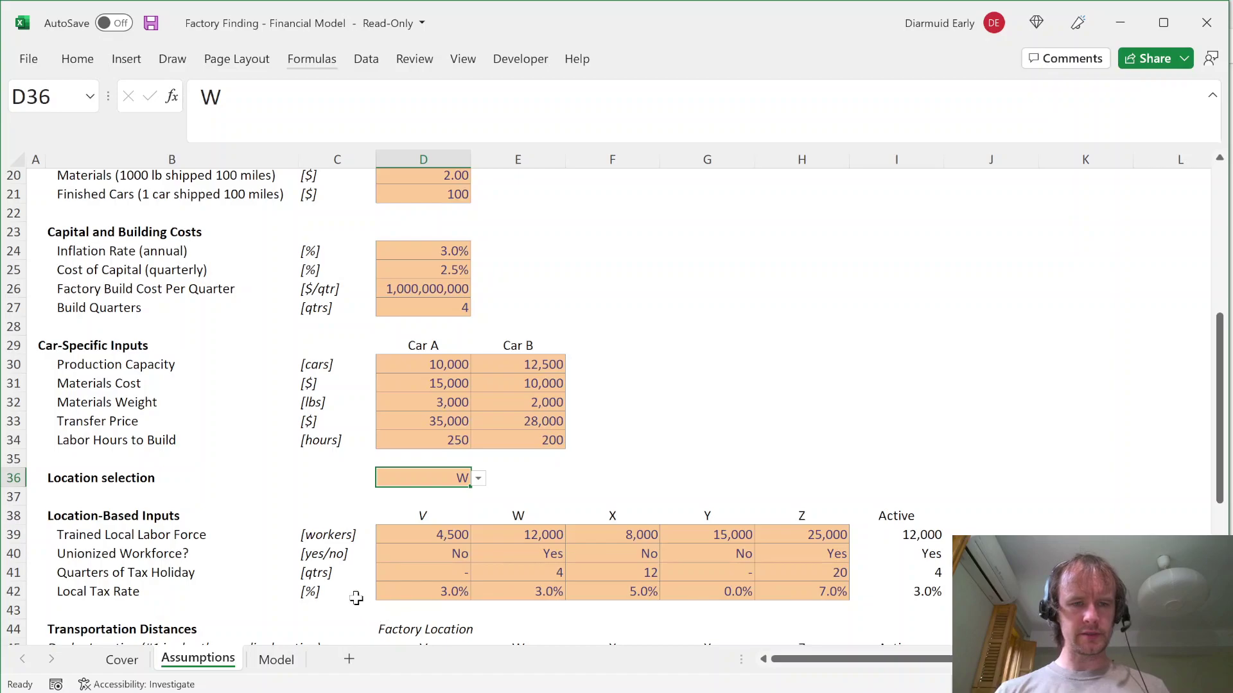
pyautogui.click(343, 574)
pyautogui.hotkey('shift', 'space')
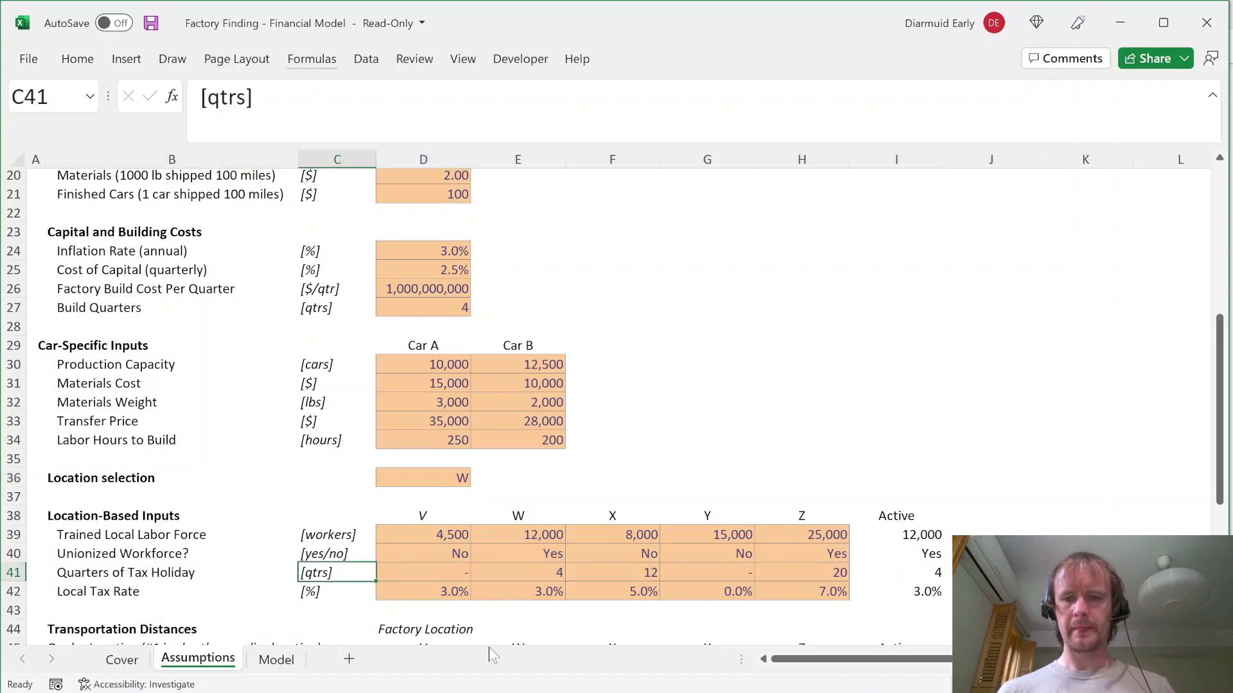
pyautogui.press('Up')
pyautogui.press('Up')
pyautogui.press('Up')
pyautogui.press('Up')
pyautogui.press('Up')
pyautogui.press('Right')
pyautogui.press('Right')
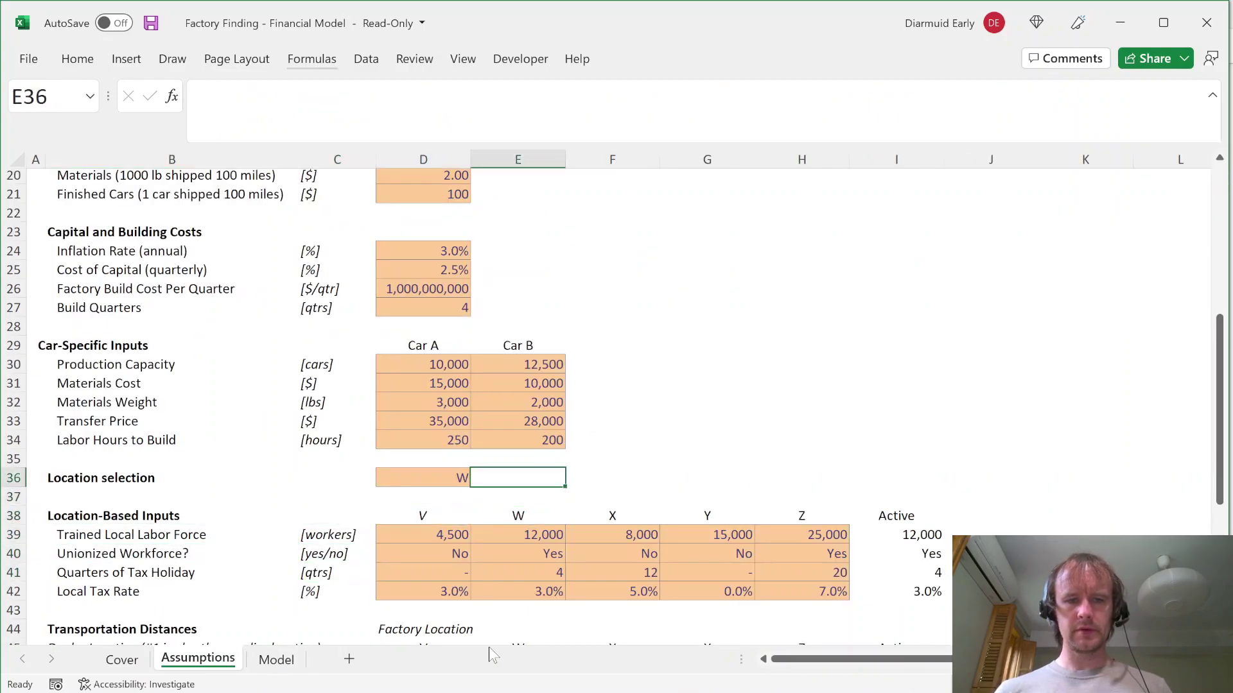
pyautogui.press('Left')
pyautogui.press('Up')
pyautogui.press('Down')
pyautogui.hotkey('alt', 'Down')
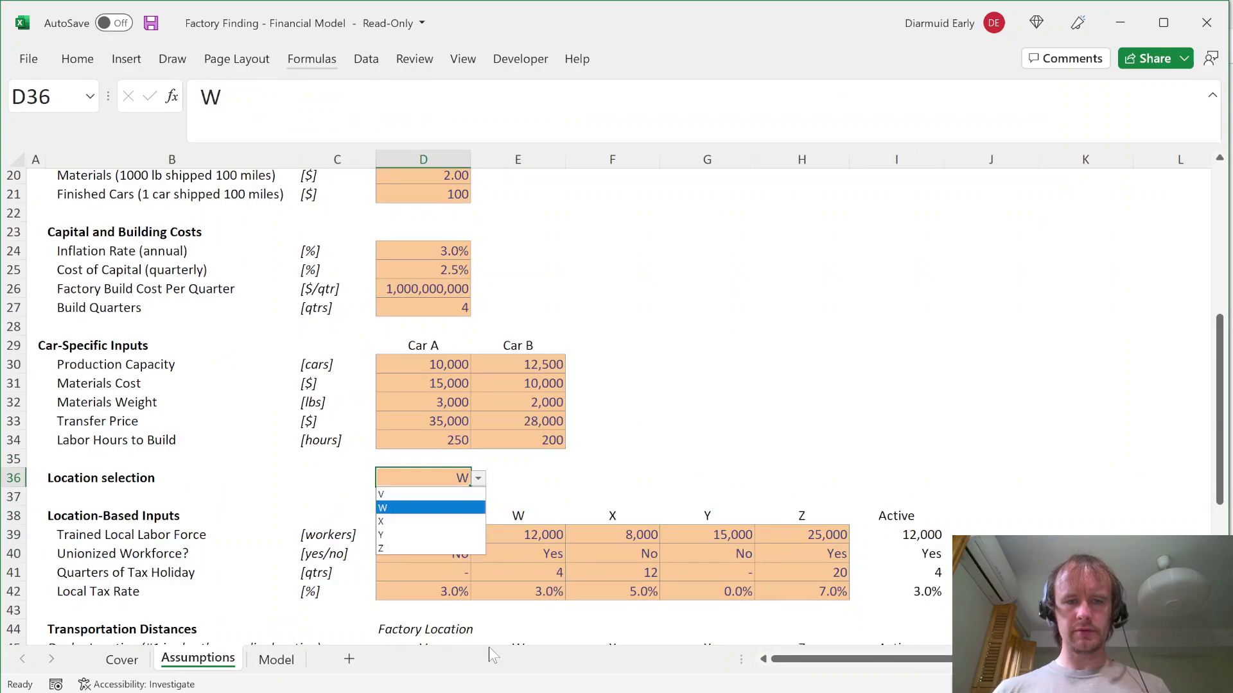
pyautogui.press('Up')
pyautogui.press('Return')
# Step: On the Model sheet, enter the row label "Local taxes" in B62 below the tax holiday row
pyautogui.hotkey('ctrl', 'pagedown')
pyautogui.hotkey('ctrl', 'Left')
pyautogui.hotkey('ctrl', 'Left')
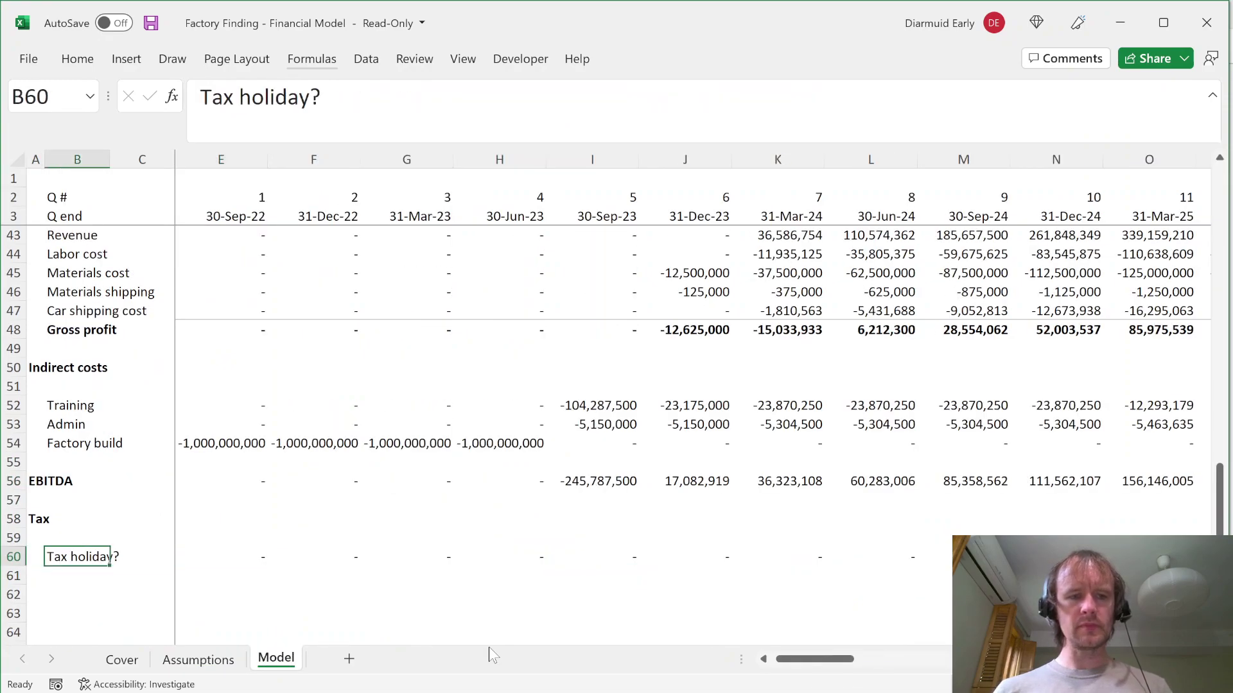
pyautogui.press('Right')
pyautogui.press('Right')
pyautogui.press('Down')
pyautogui.press('Left')
pyautogui.press('Left')
pyautogui.press('Down')
pyautogui.write('Local taxes')
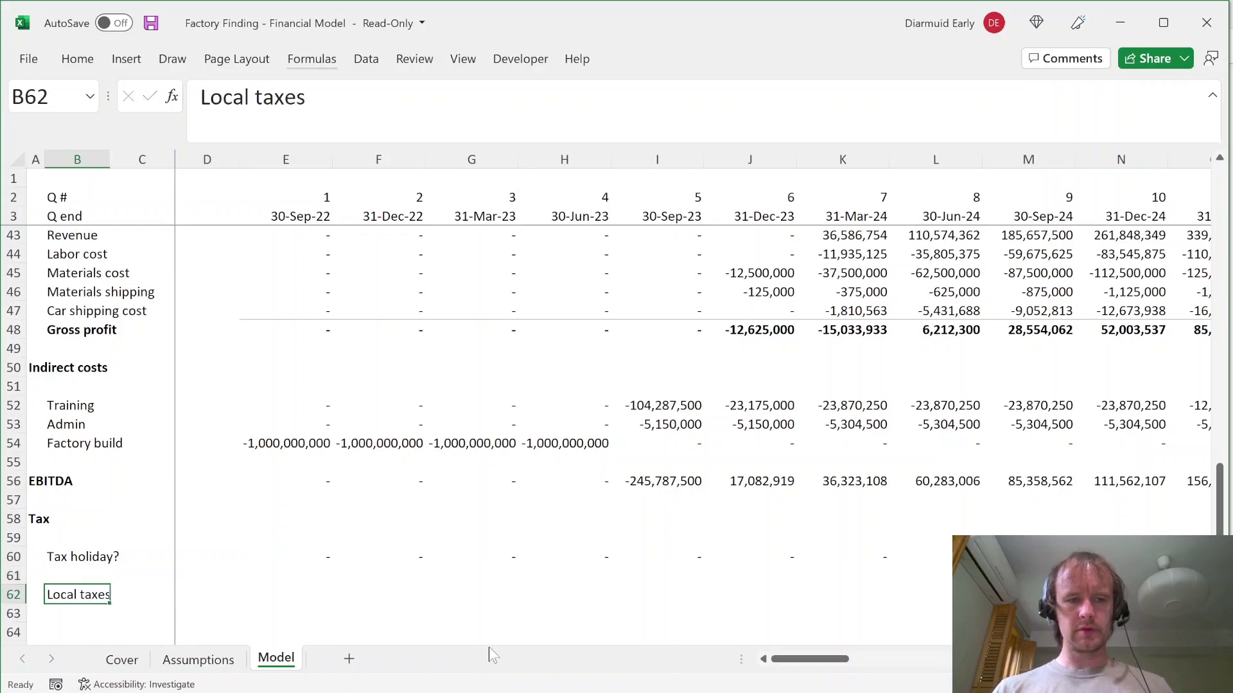
# Step: Read the Local Taxes section of the case materials PDF in the browser and compare it with the model's profit rows
pyautogui.press('Right')
pyautogui.press('Right')
pyautogui.press('Right')
pyautogui.hotkey('alt', 'Tab')
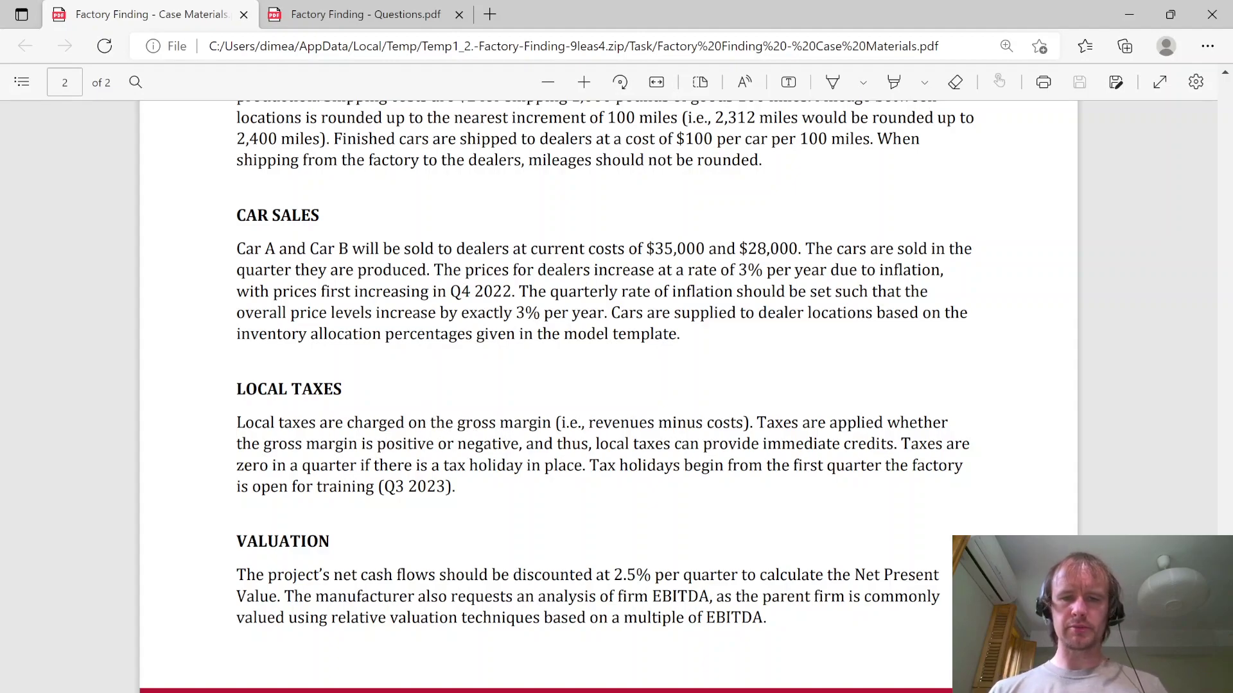
pyautogui.hotkey('alt', 'Tab')
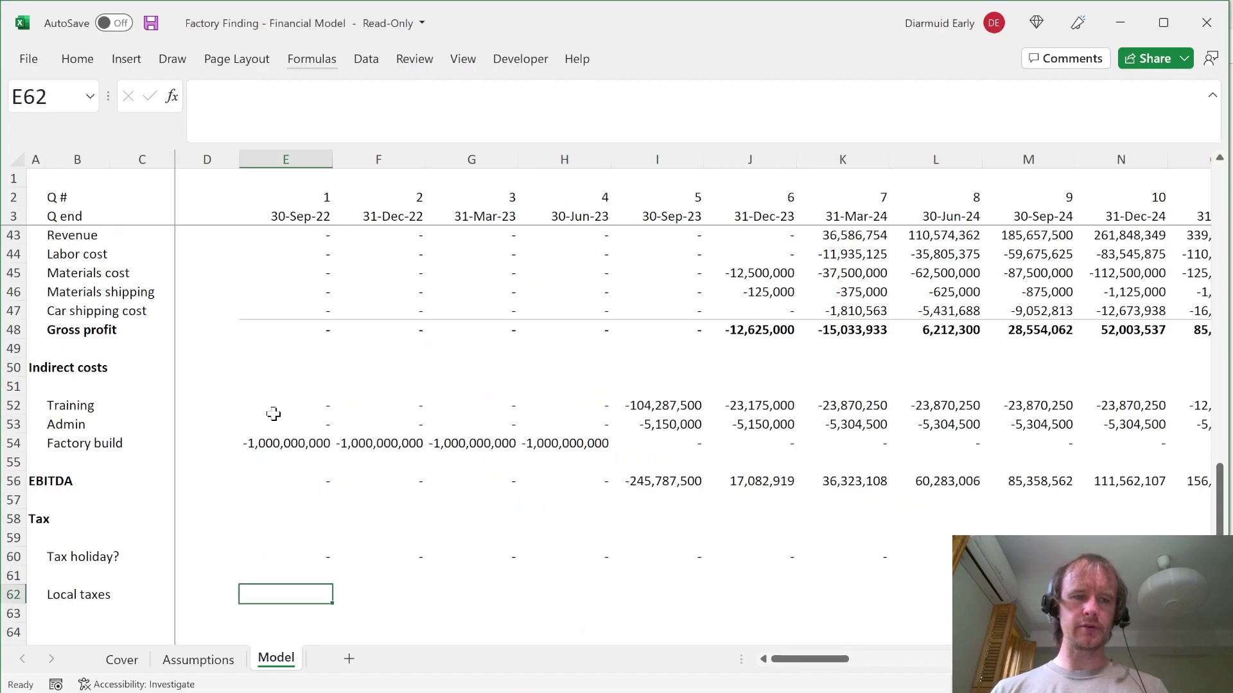
pyautogui.scroll(2, 273, 414)
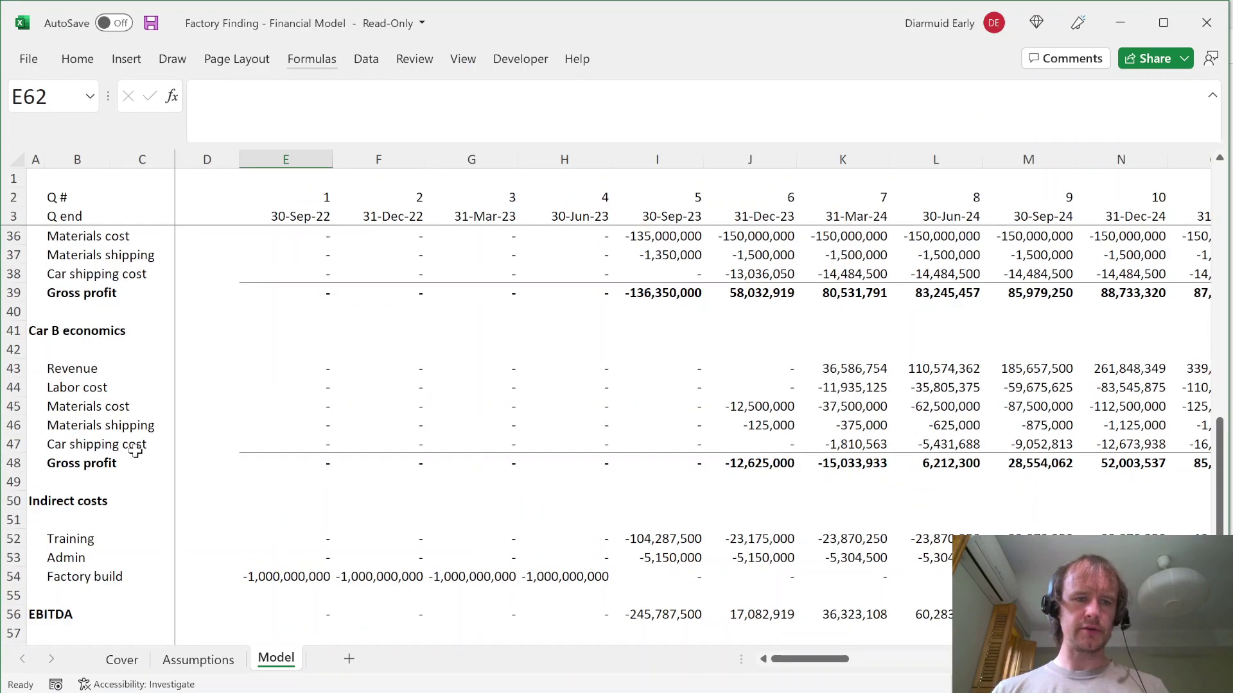
pyautogui.scroll(-3, 289, 542)
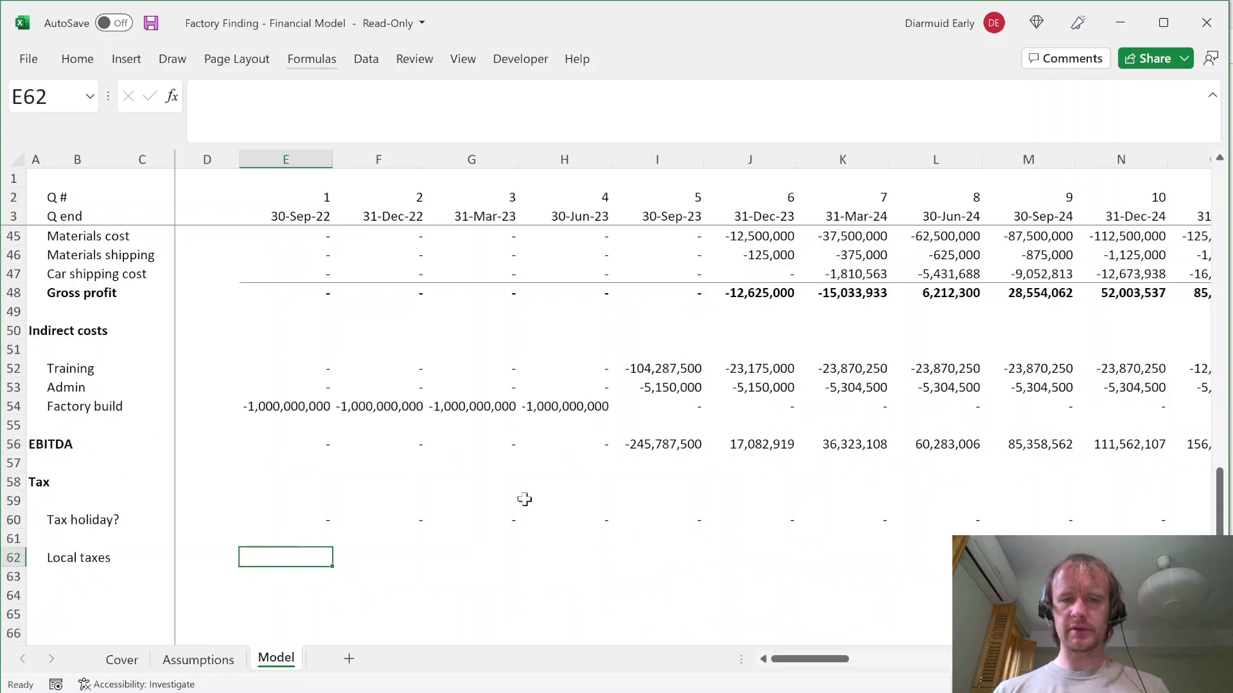
pyautogui.hotkey('alt', 'Tab')
pyautogui.moveTo(473, 422); pyautogui.dragTo(468, 495)
pyautogui.click(460, 517)
pyautogui.hotkey('alt', 'Tab')
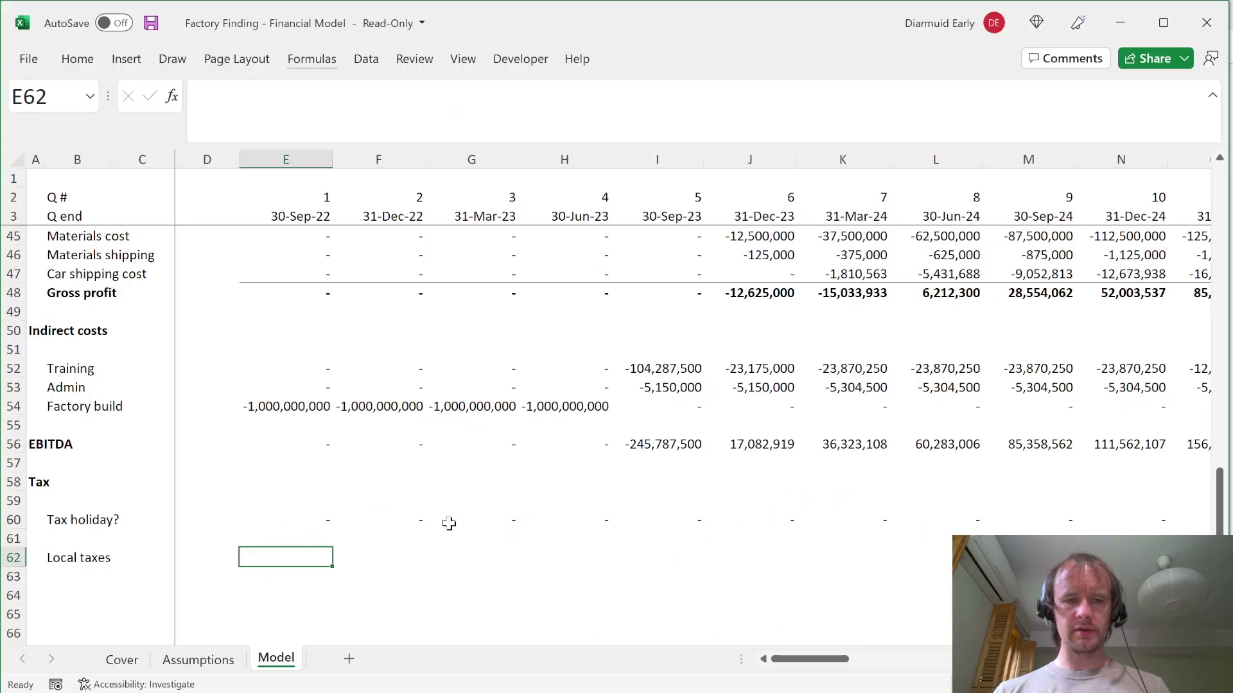
pyautogui.write('=')
pyautogui.press('Up')
pyautogui.press('Up')
pyautogui.press('Up')
pyautogui.press('Up')
pyautogui.press('Up')
pyautogui.press('Up')
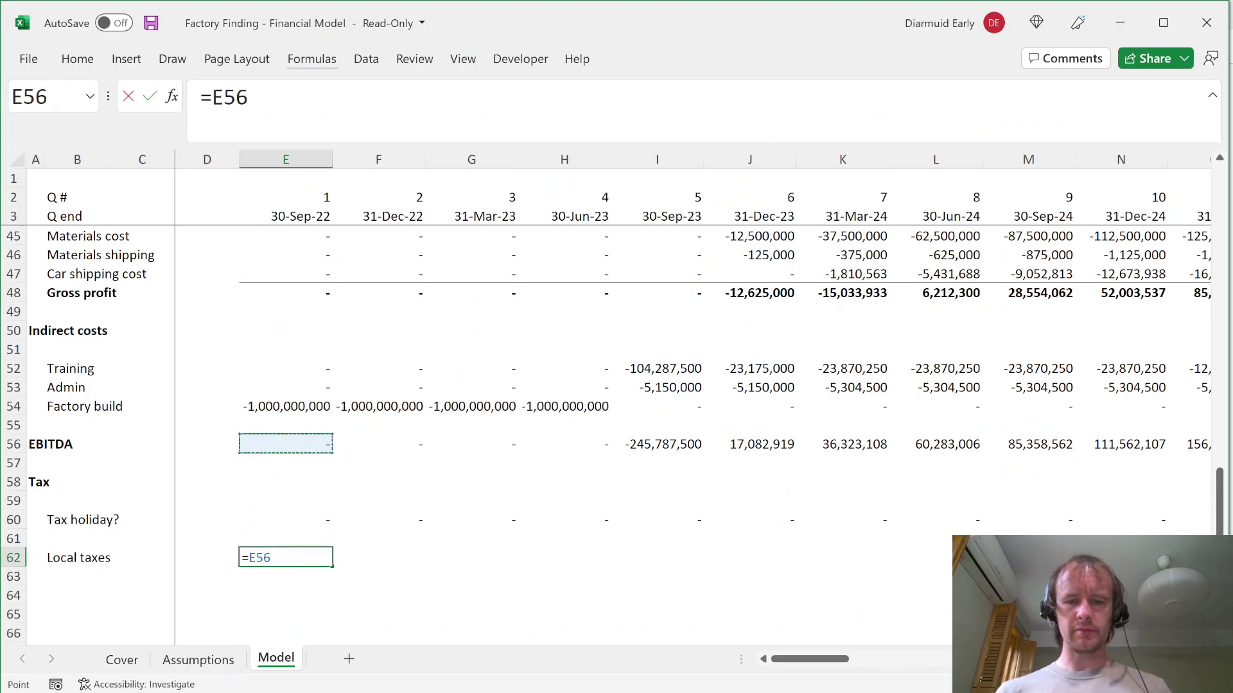
pyautogui.press('Escape')
# Step: Switch to the case materials PDF to recheck the "revenues minus costs" tax base, then return to the Excel model
pyautogui.hotkey('alt', 'Tab')
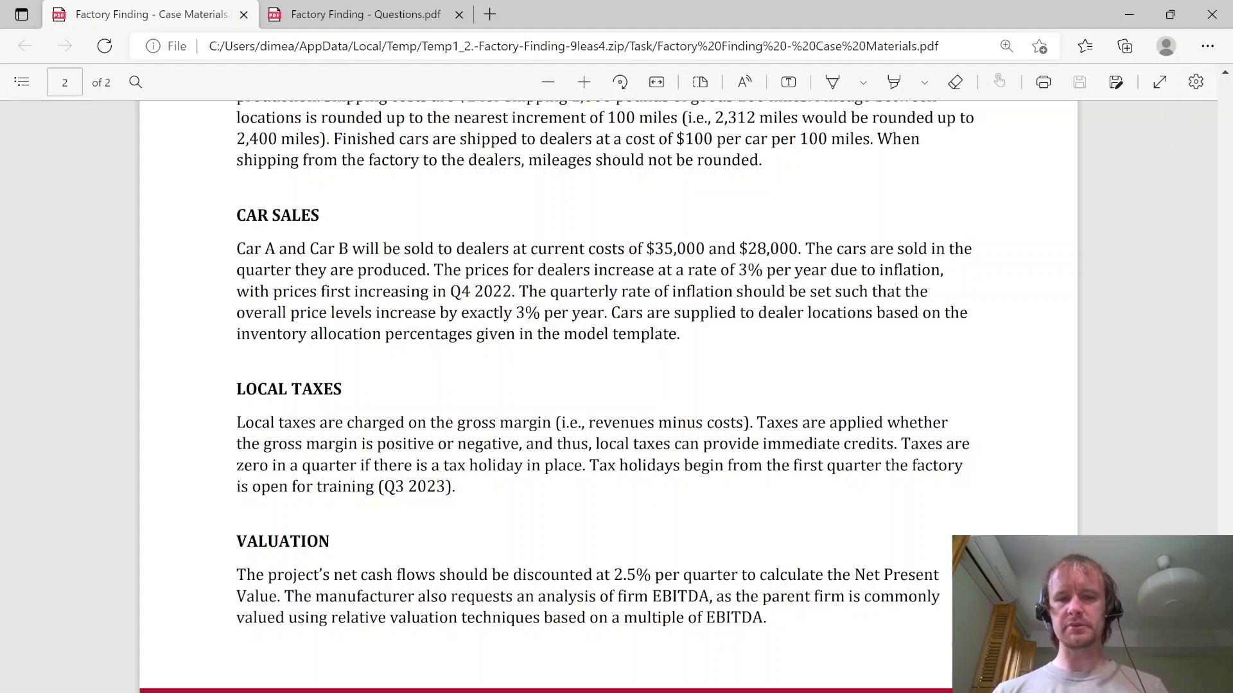
pyautogui.moveTo(756, 423); pyautogui.dragTo(861, 422)
pyautogui.hotkey('alt', 'Tab')
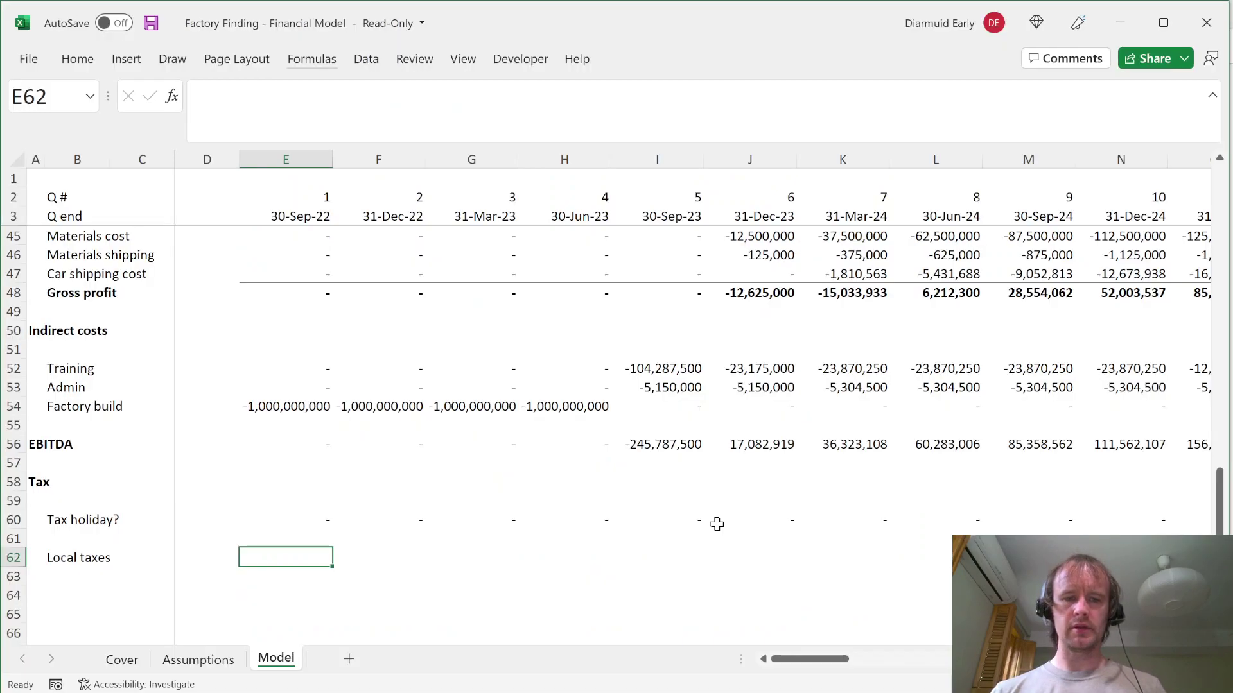
# Step: Enter the local taxes formula =-E56*Assumptions!$I$42 in E62, charging the active local tax rate on EBITDA
pyautogui.write('=')
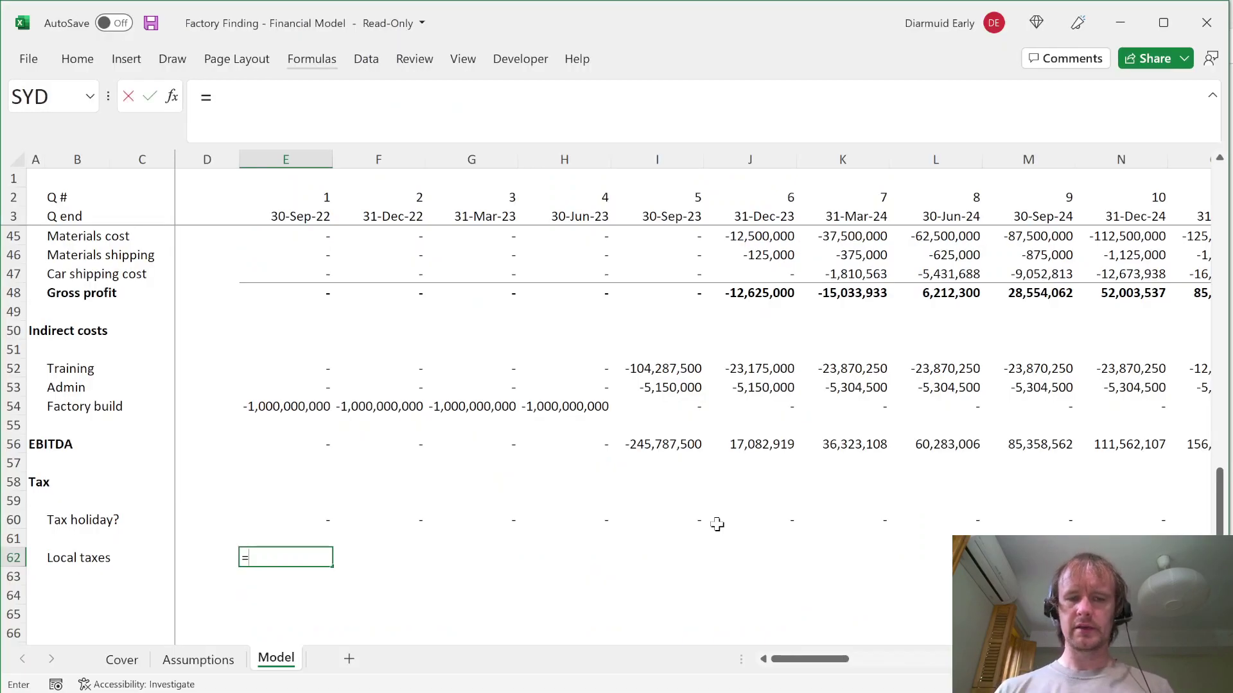
pyautogui.write('-')
pyautogui.press('Up')
pyautogui.press('Up')
pyautogui.press('Up')
pyautogui.press('Up')
pyautogui.press('Up')
pyautogui.press('Up')
pyautogui.press('Up')
pyautogui.press('Up')
pyautogui.press('Down')
pyautogui.press('Down')
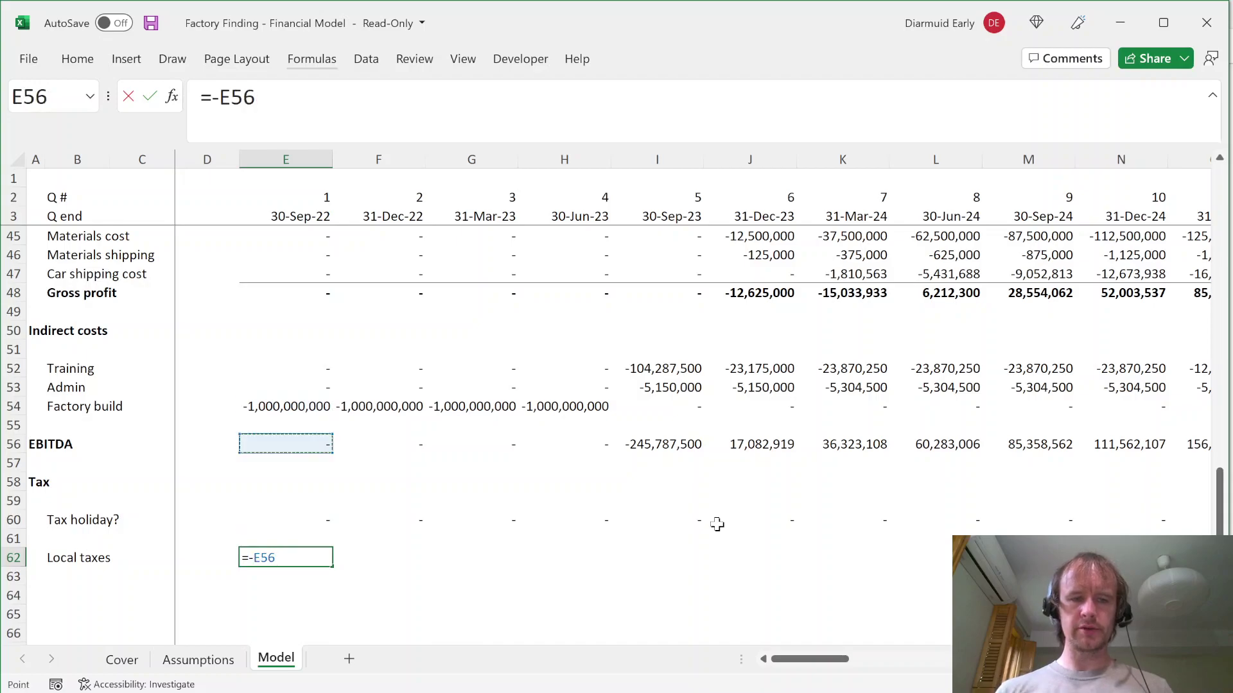
pyautogui.write('*')
pyautogui.hotkey('ctrl', 'pageup')
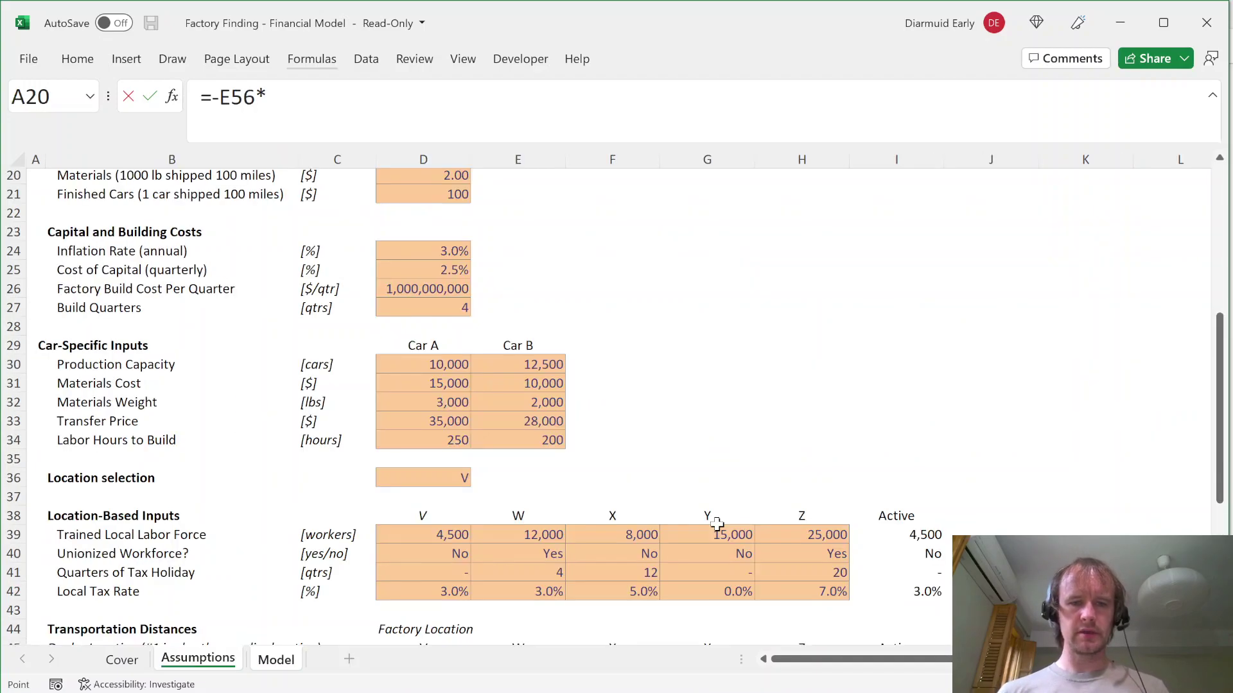
pyautogui.scroll(-1, 706, 552)
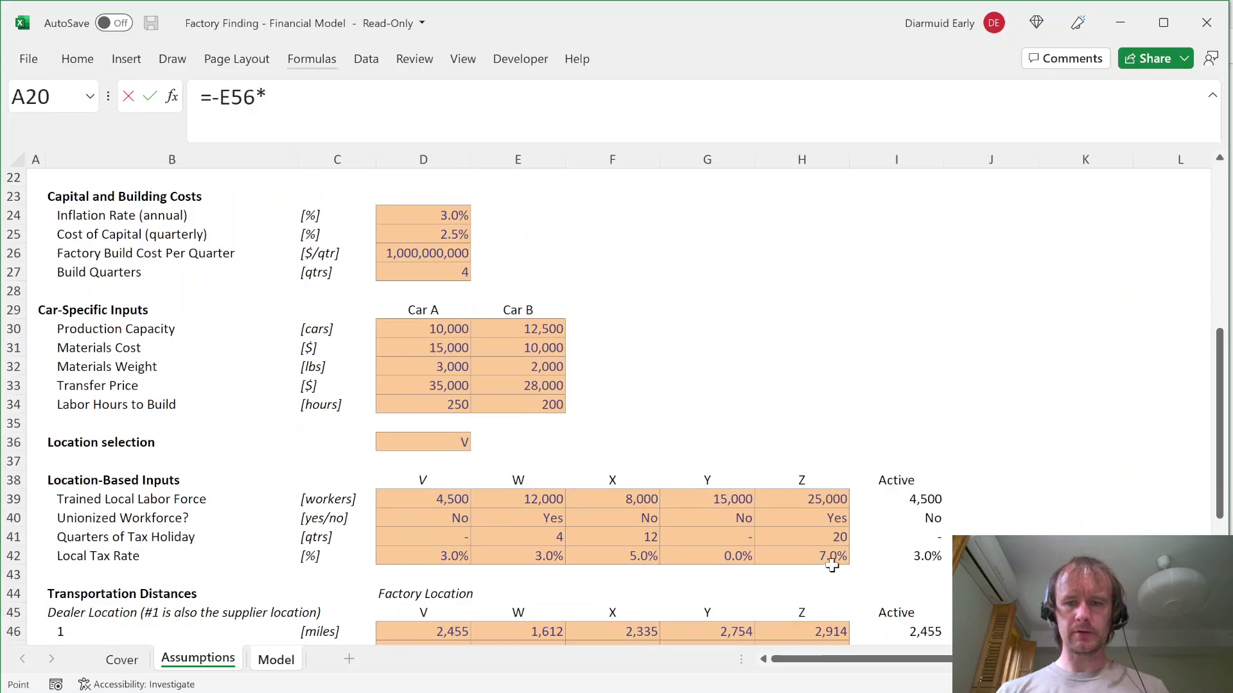
pyautogui.click(895, 555)
pyautogui.press('F4')
pyautogui.press('Return')
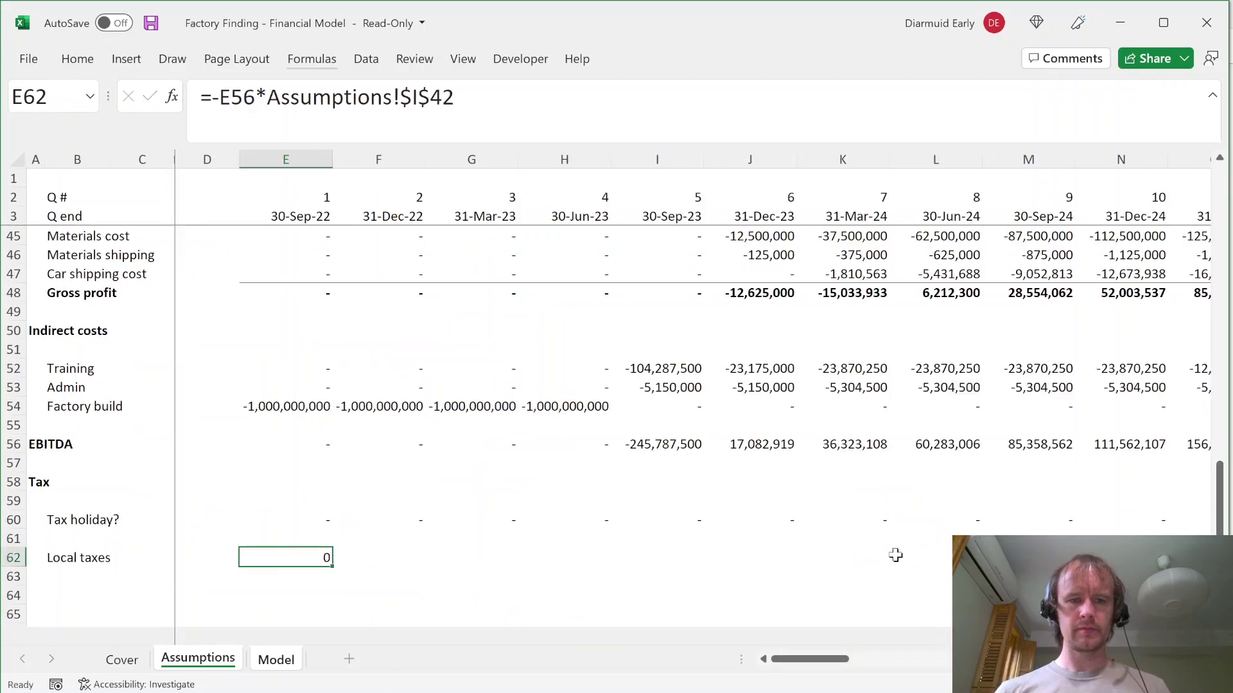
# Step: Apply the tax holiday cell's formatting to E62 and fill the local taxes formula across all quarters
pyautogui.press('Up')
pyautogui.press('Up')
pyautogui.hotkey('ctrl', 'c')
pyautogui.press('Down')
pyautogui.press('Down')
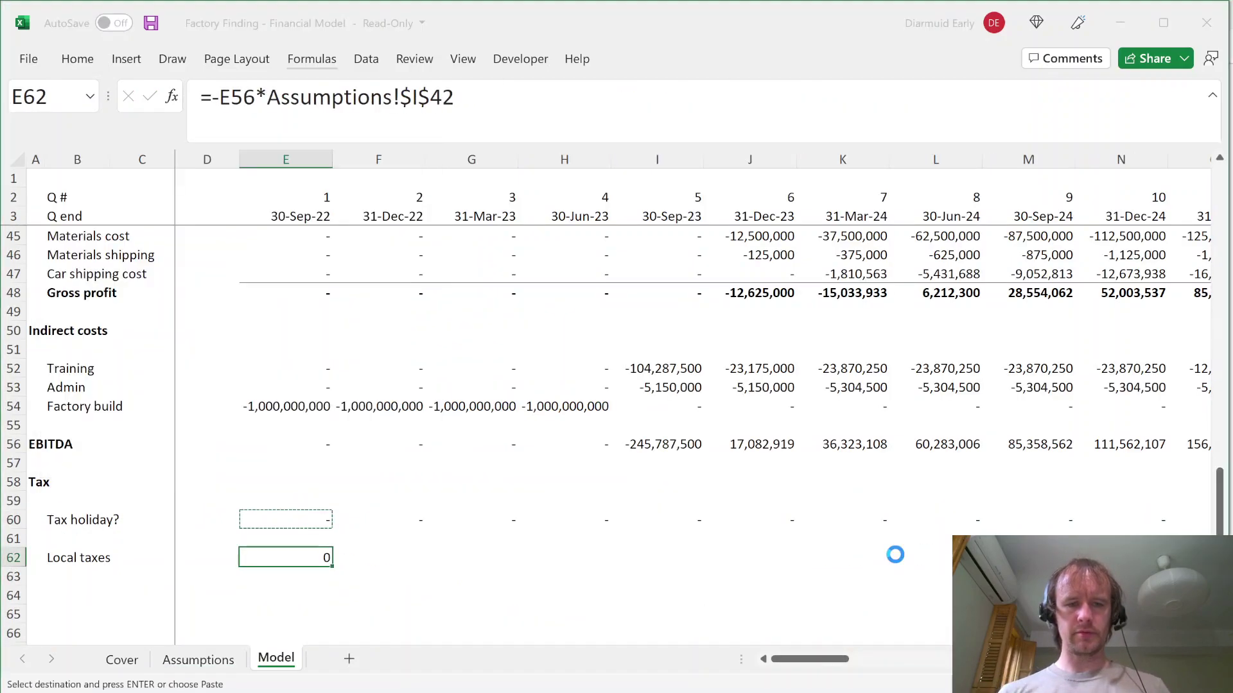
pyautogui.hotkey('ctrl', 'shift', 'Right')
pyautogui.hotkey('ctrl', 'r')
pyautogui.hotkey('ctrl', 'BackSpace')
# Step: Examine the quarter 5 local taxes in I62 and trace the column up through EBITDA and the indirect costs
pyautogui.press('Right')
pyautogui.press('Right')
pyautogui.press('Right')
pyautogui.press('Right')
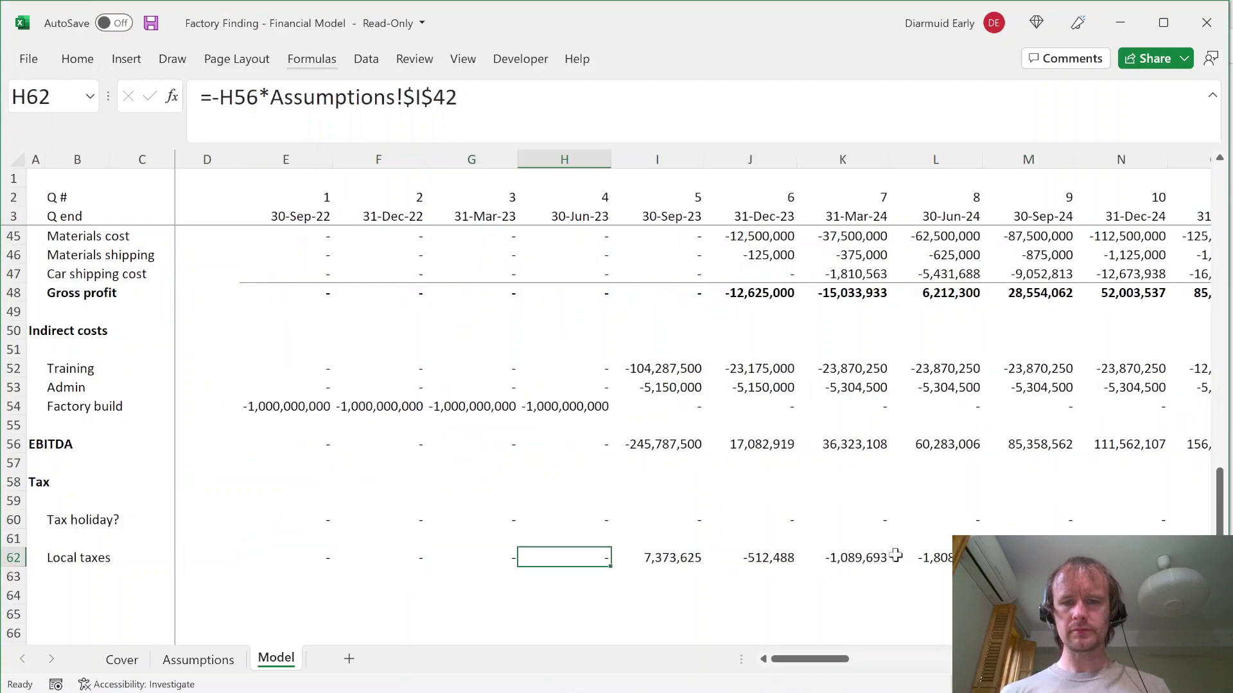
pyautogui.hotkey('ctrl', 'space')
pyautogui.press('Left')
pyautogui.press('Right')
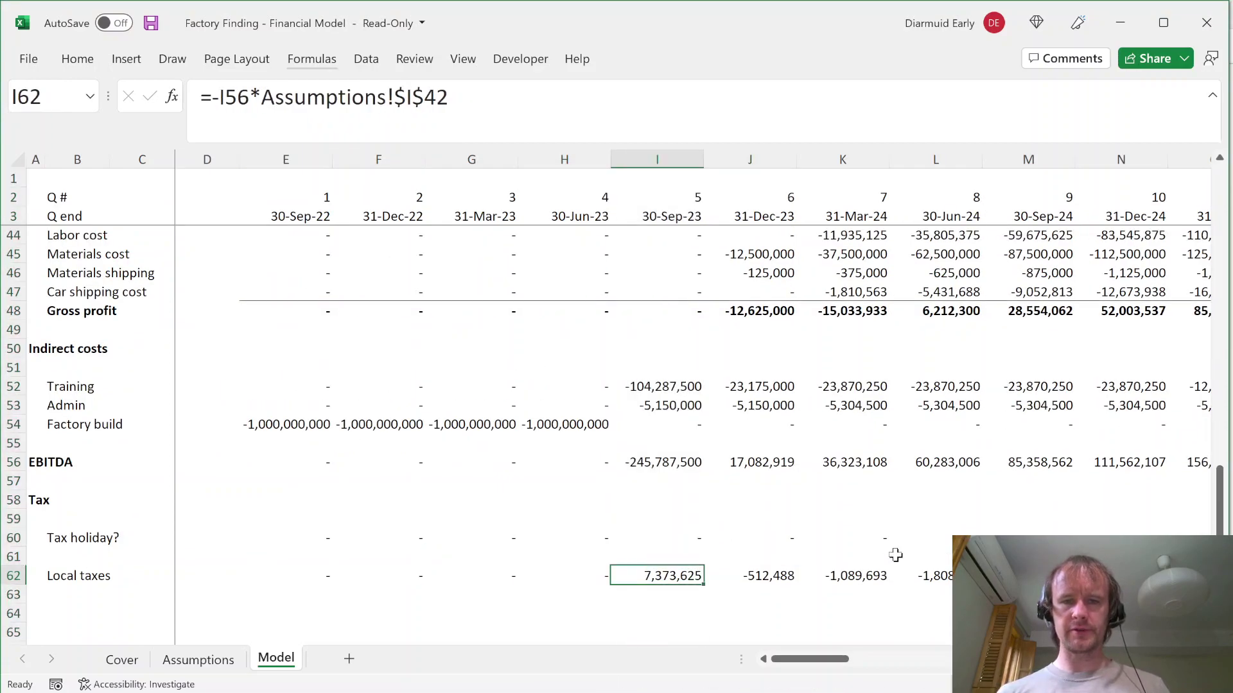
pyautogui.press('Up')
pyautogui.press('Up')
pyautogui.press('Up')
pyautogui.press('Up')
pyautogui.press('Up')
pyautogui.press('Up')
pyautogui.press('Up')
pyautogui.press('Up')
pyautogui.press('Up')
pyautogui.press('Up')
pyautogui.press('Up')
pyautogui.press('Up')
pyautogui.press('Up')
pyautogui.press('Up')
pyautogui.hotkey('ctrl', 'Up')
pyautogui.hotkey('ctrl', 'Down')
pyautogui.hotkey('ctrl', 'Down')
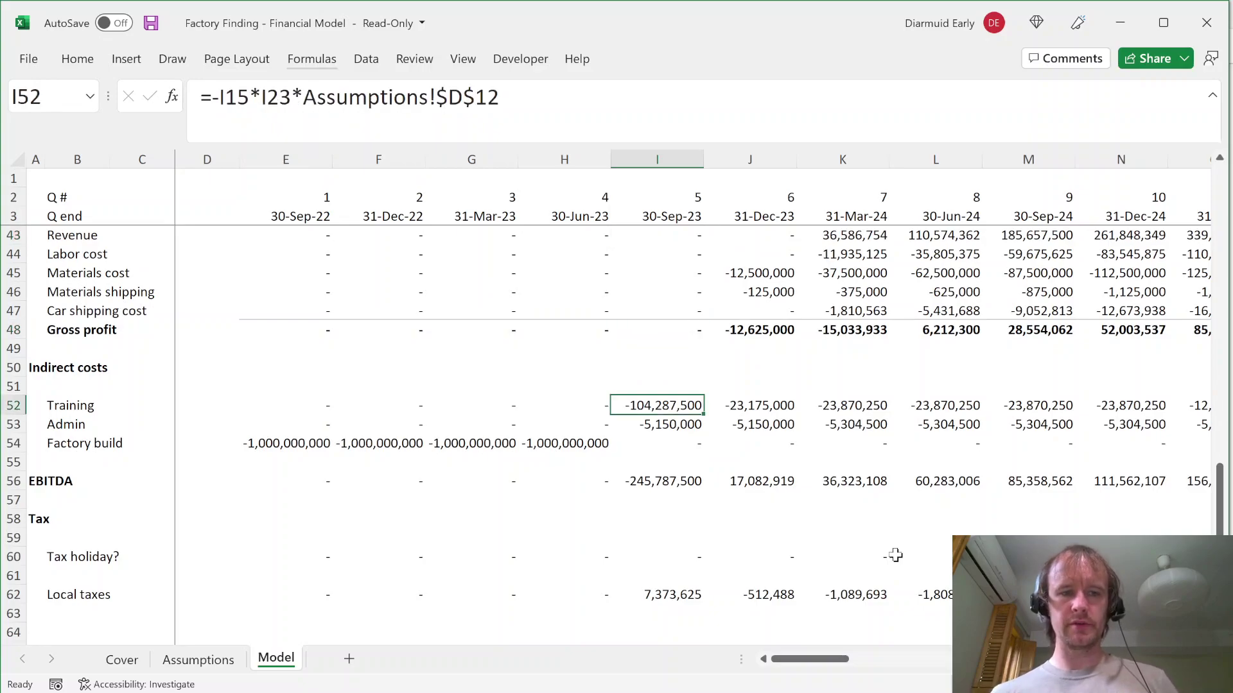
# Step: Examine quarter 5's Car A gross profit, materials cost and materials shipping, then return to the training cost in I52
pyautogui.hotkey('ctrl', 'Up')
pyautogui.hotkey('ctrl', 'Up')
pyautogui.hotkey('ctrl', 'Up')
pyautogui.hotkey('ctrl', 'Up')
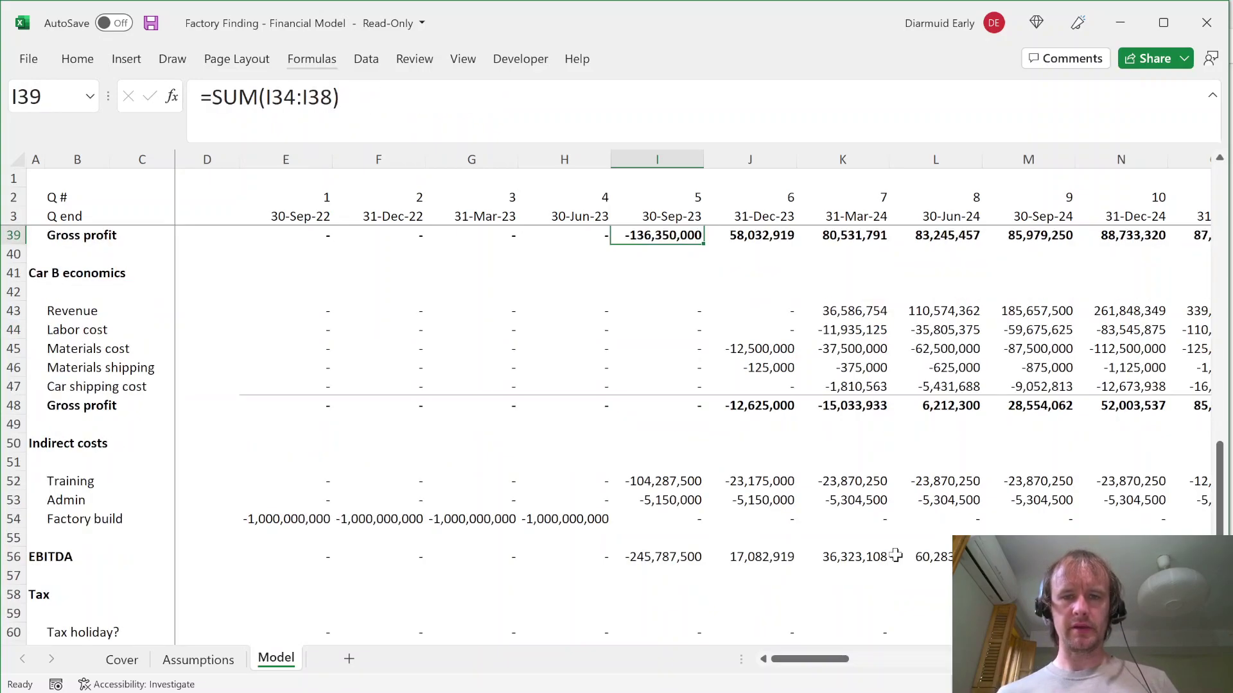
pyautogui.hotkey('ctrl', 'Down')
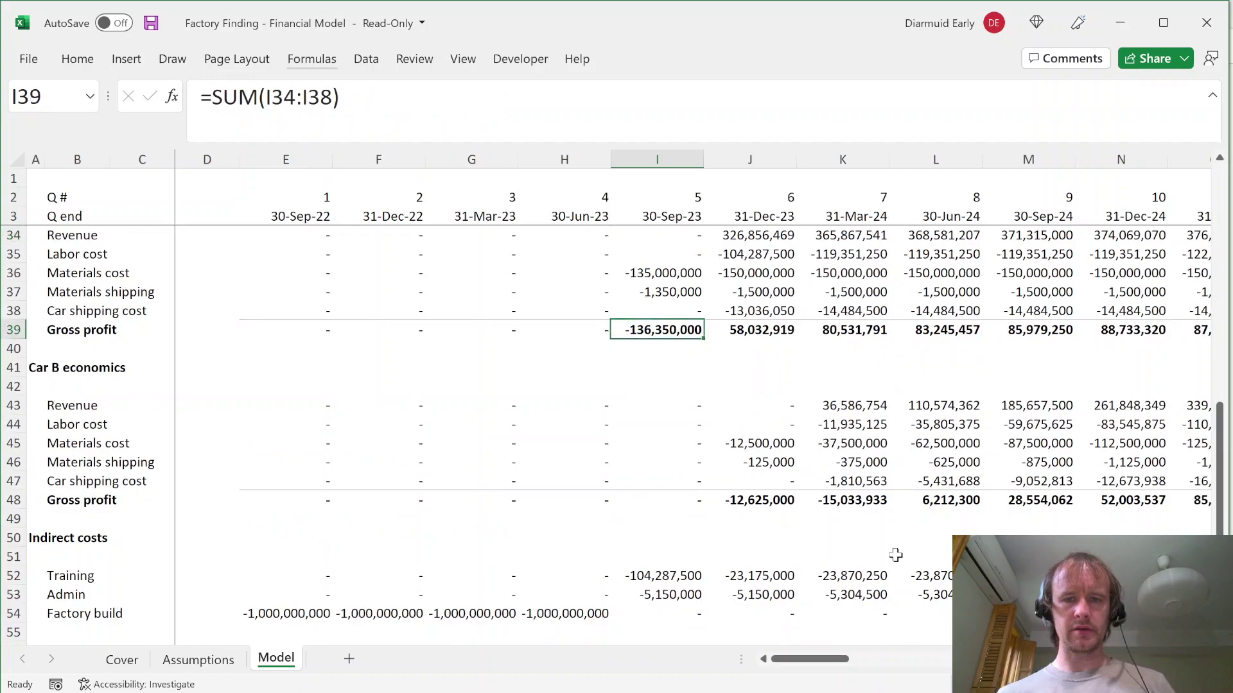
pyautogui.hotkey('ctrl', 'Up')
pyautogui.press('Down')
pyautogui.press('Down')
pyautogui.hotkey('shift', 'Down')
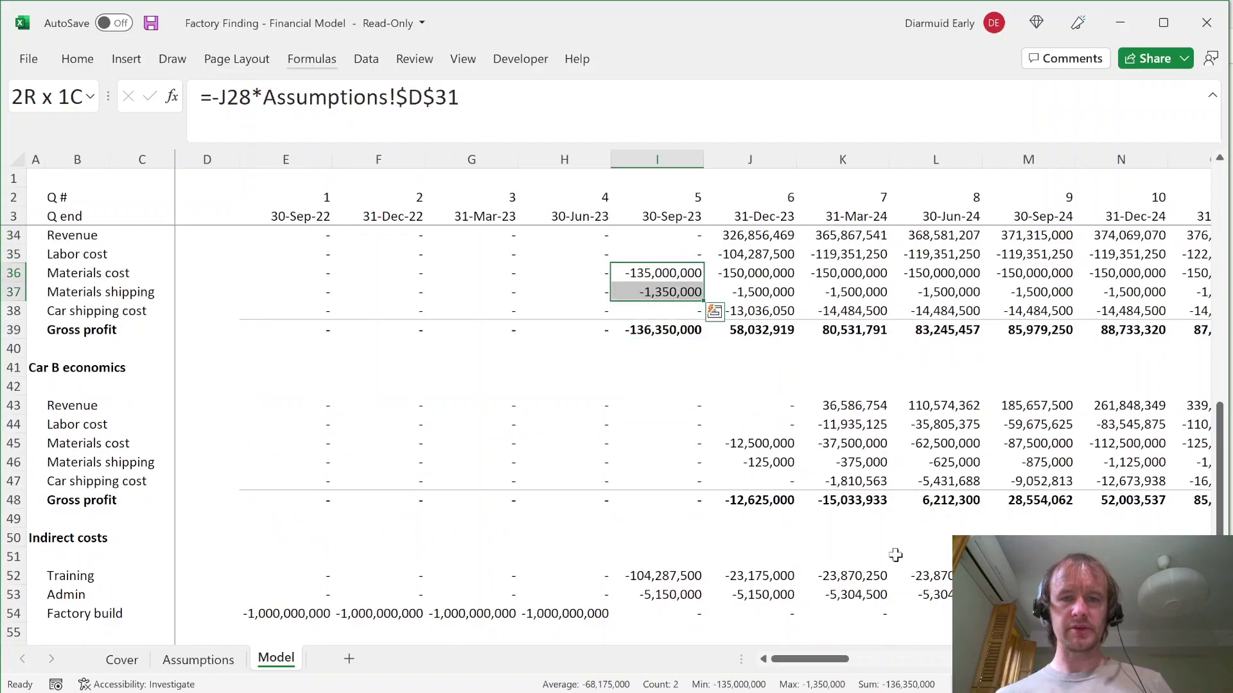
pyautogui.hotkey('ctrl', 'Down')
pyautogui.hotkey('ctrl', 'Down')
pyautogui.hotkey('ctrl', 'Down')
pyautogui.hotkey('ctrl', 'Down')
pyautogui.hotkey('ctrl', 'Down')
pyautogui.hotkey('ctrl', 'Down')
pyautogui.hotkey('ctrl', 'Down')
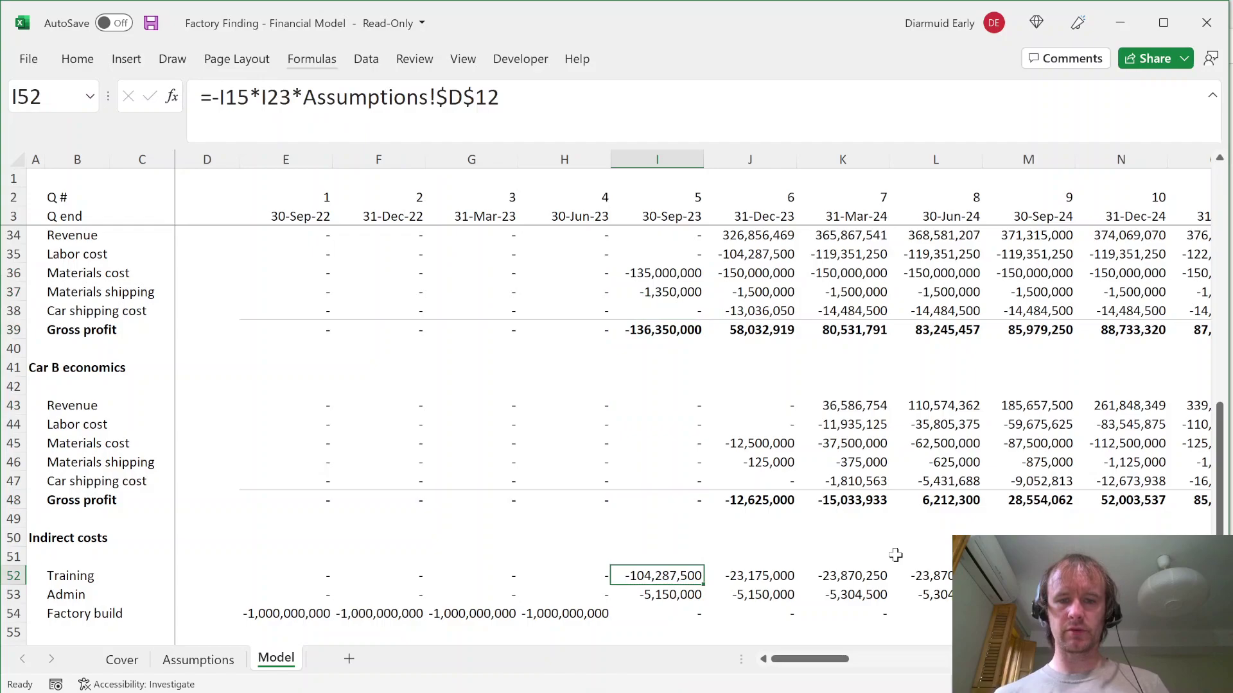
# Step: Examine quarter 5's column from the training cost through the tax holiday flag to local taxes
pyautogui.press('Up')
pyautogui.press('Up')
pyautogui.press('Down')
pyautogui.press('Down')
pyautogui.press('Down')
pyautogui.press('Down')
pyautogui.press('Down')
pyautogui.press('Down')
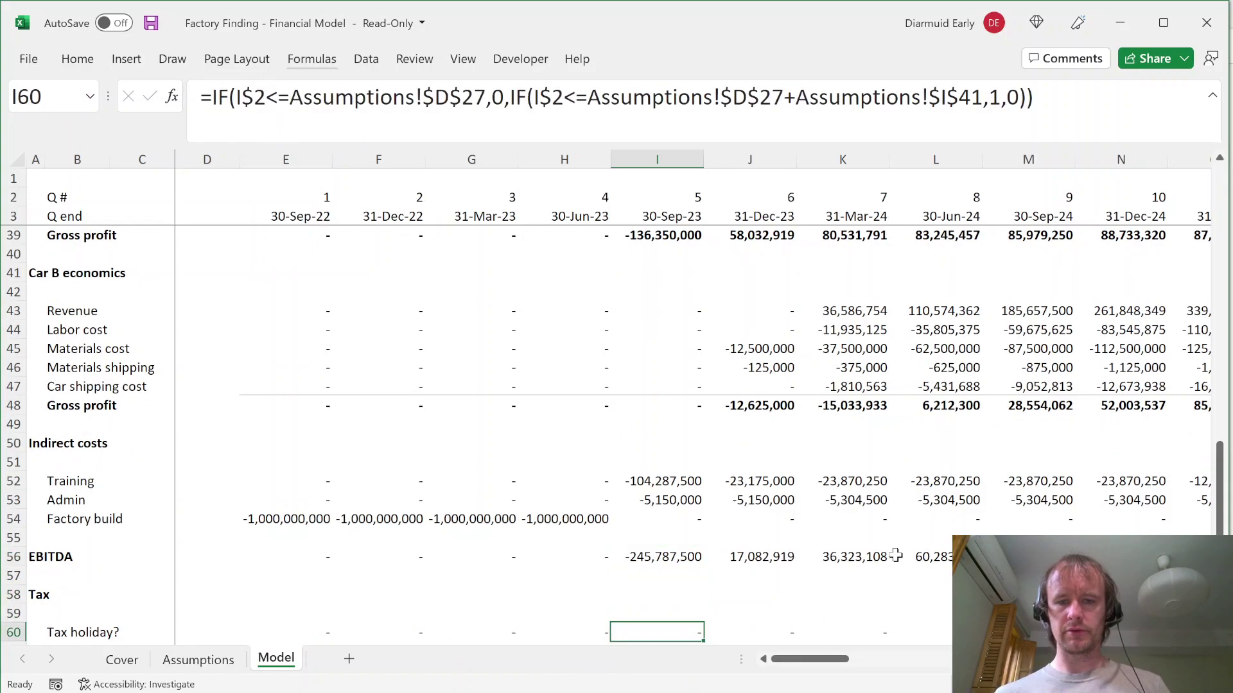
pyautogui.press('Up')
pyautogui.press('Up')
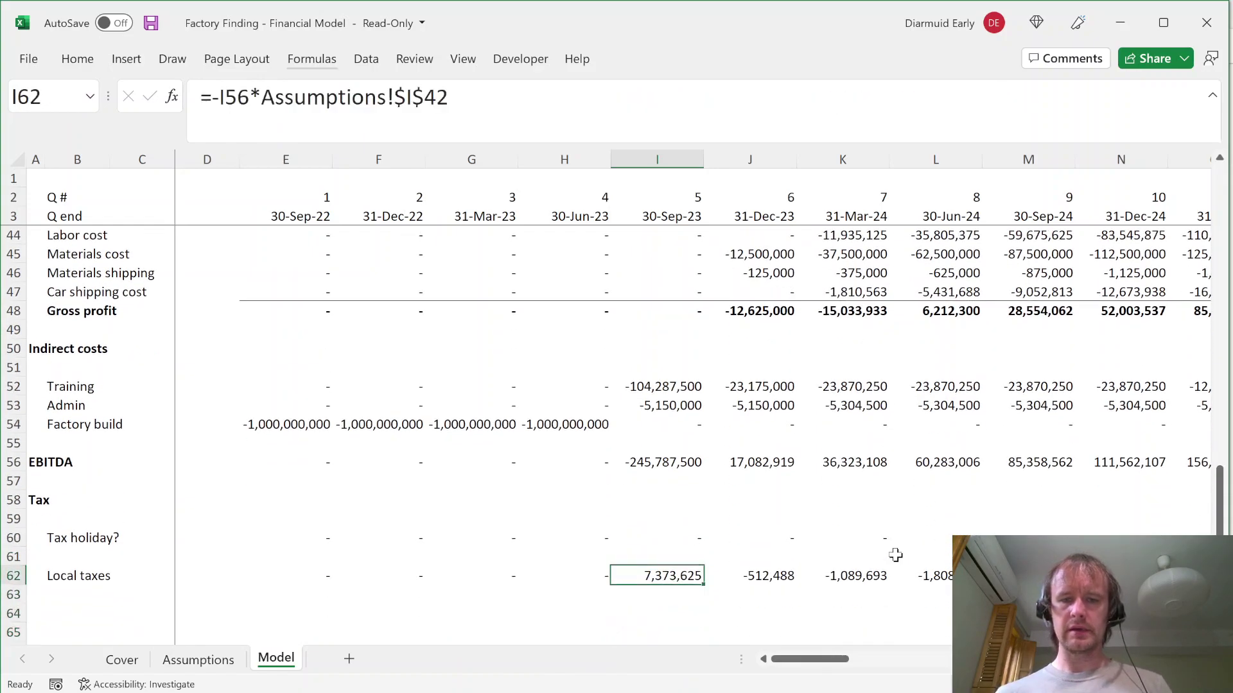
# Step: Check the local taxes row from quarter 6 onward through the last forecast quarter
pyautogui.press('Right')
pyautogui.hotkey('shift', 'Right')
pyautogui.hotkey('shift', 'Down')
pyautogui.hotkey('shift', 'Down')
pyautogui.hotkey('shift', 'Down')
pyautogui.hotkey('shift', 'Down')
pyautogui.hotkey('shift', 'Down')
pyautogui.hotkey('shift', 'Down')
pyautogui.hotkey('shift', 'Down')
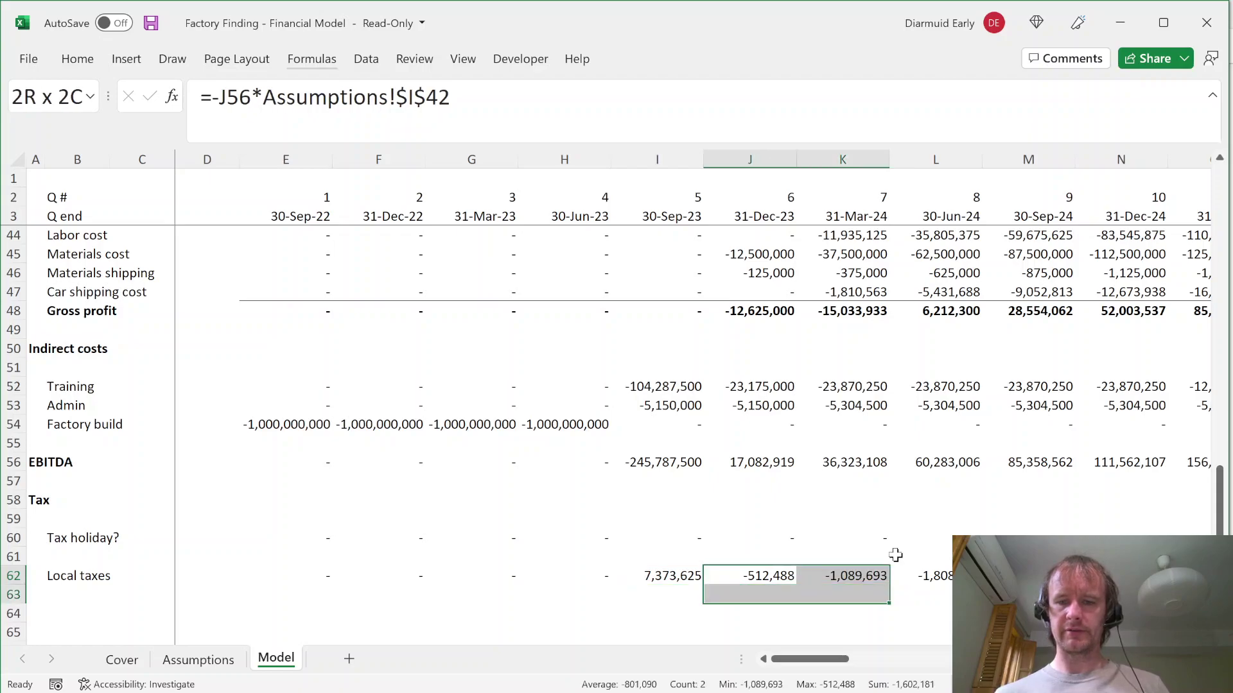
pyautogui.hotkey('shift', 'Down')
pyautogui.press('Right')
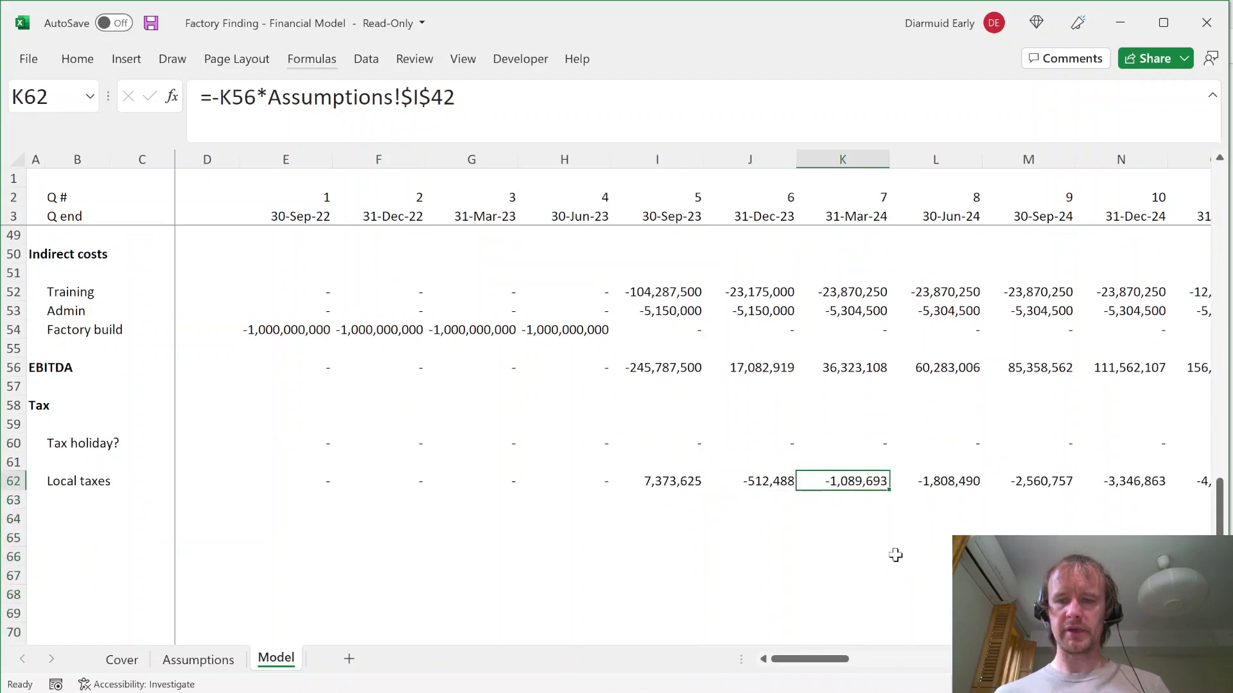
pyautogui.press('Right')
pyautogui.press('Right')
pyautogui.press('Right')
pyautogui.press('Right')
pyautogui.press('Right')
pyautogui.hotkey('ctrl', 'Right')
# Step: Add the section heading Net cash flow in A64, below the local taxes row
pyautogui.hotkey('ctrl', 'Left')
pyautogui.hotkey('ctrl', 'Left')
pyautogui.press('Left')
pyautogui.press('Down')
pyautogui.press('Down')
pyautogui.write('Net cash flow')
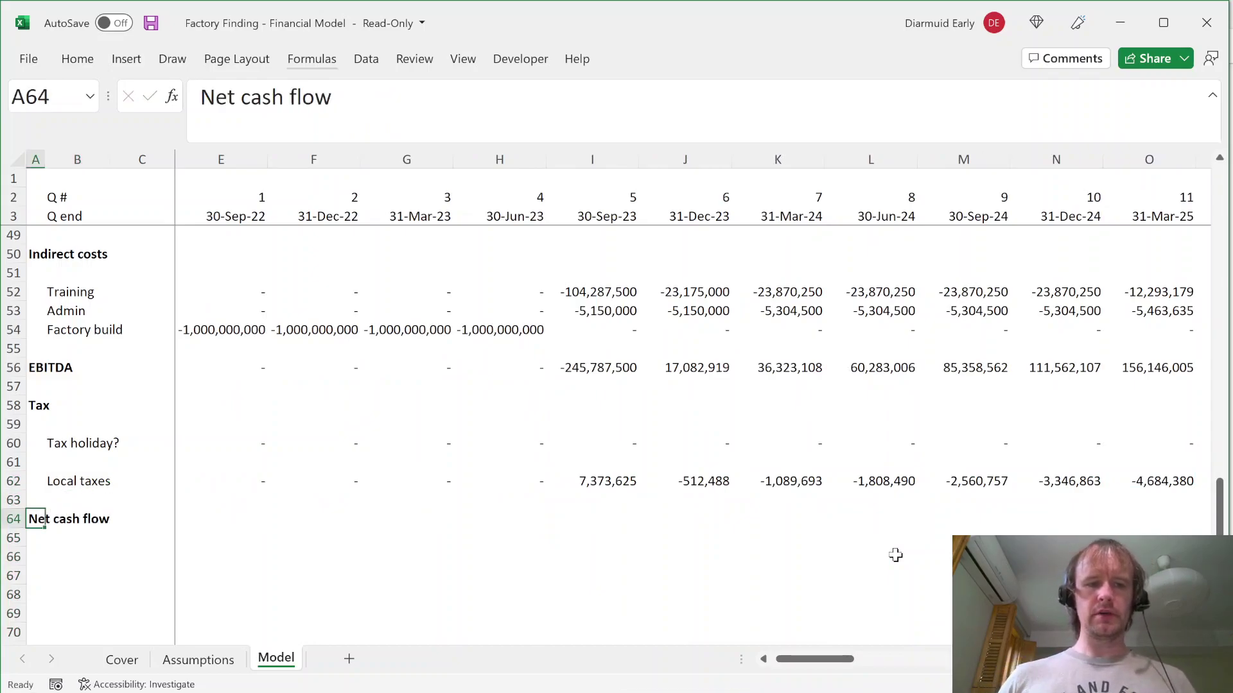
pyautogui.press('Return')
# Step: Label the first net cash flow line Ex construction in B66
pyautogui.press('Right')
pyautogui.press('Down')
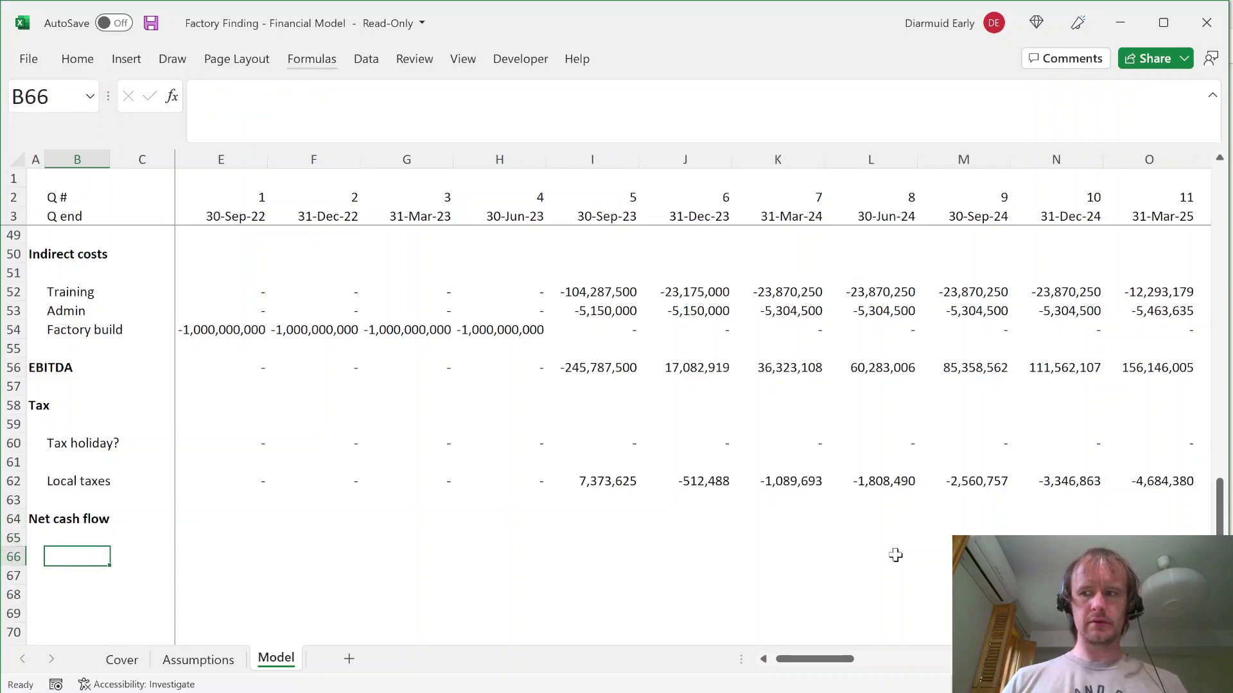
pyautogui.write('Ex ')
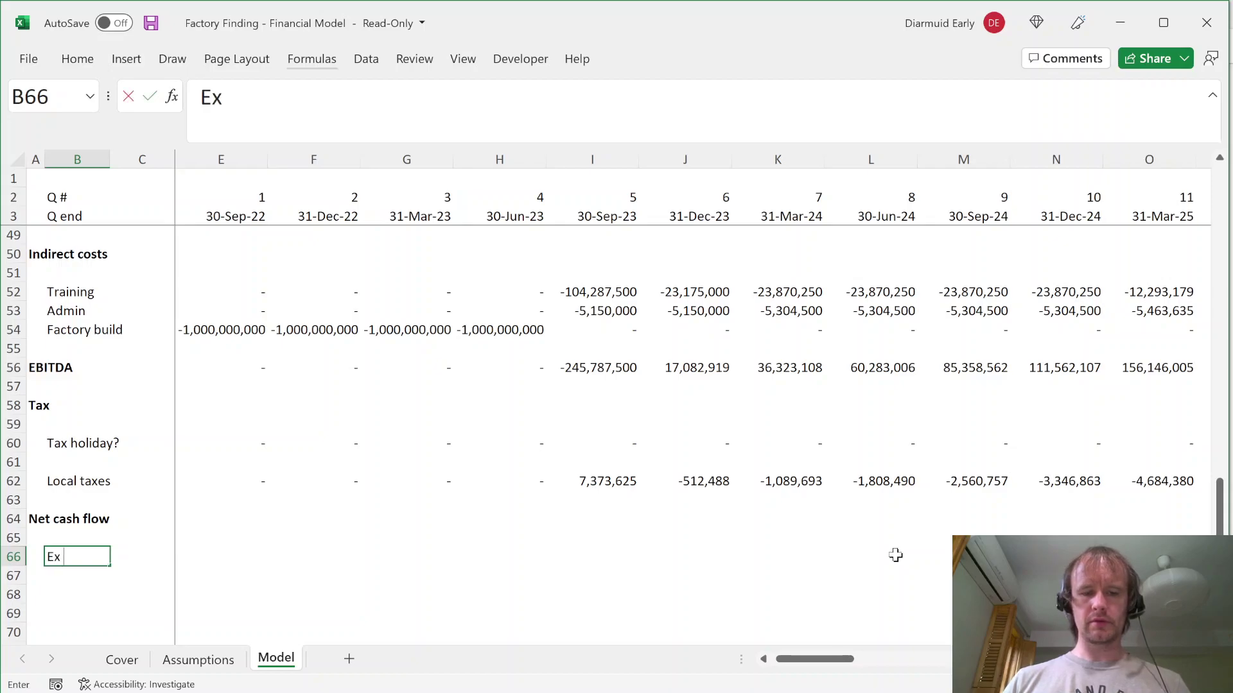
pyautogui.write('construction')
pyautogui.press('Right')
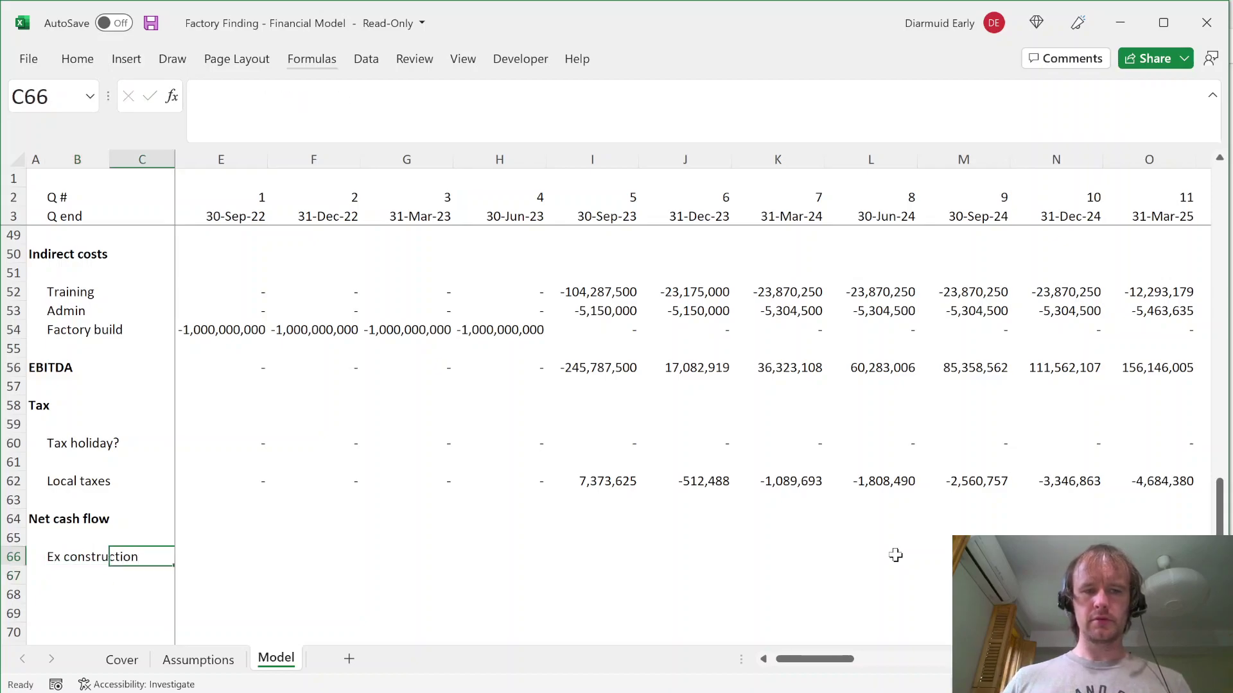
# Step: Enter the formula =E56+E62 in E66 to add local taxes to EBITDA for quarter 1
pyautogui.press('Right')
pyautogui.press('Right')
pyautogui.write('=')
pyautogui.press('Up')
pyautogui.press('Up')
pyautogui.press('Up')
pyautogui.press('Up')
pyautogui.press('Up')
pyautogui.press('Up')
pyautogui.press('Up')
pyautogui.press('Up')
pyautogui.press('Up')
pyautogui.press('Up')
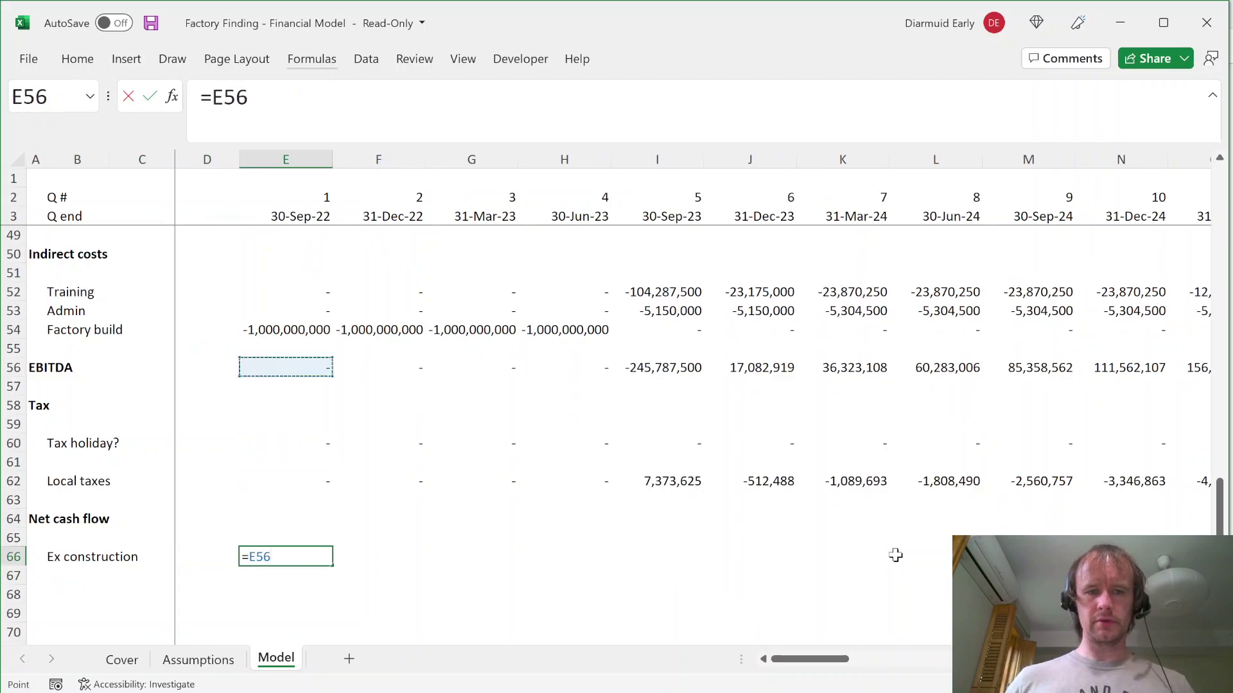
pyautogui.write('+')
pyautogui.press('Up')
pyautogui.press('Up')
pyautogui.press('Up')
pyautogui.press('Up')
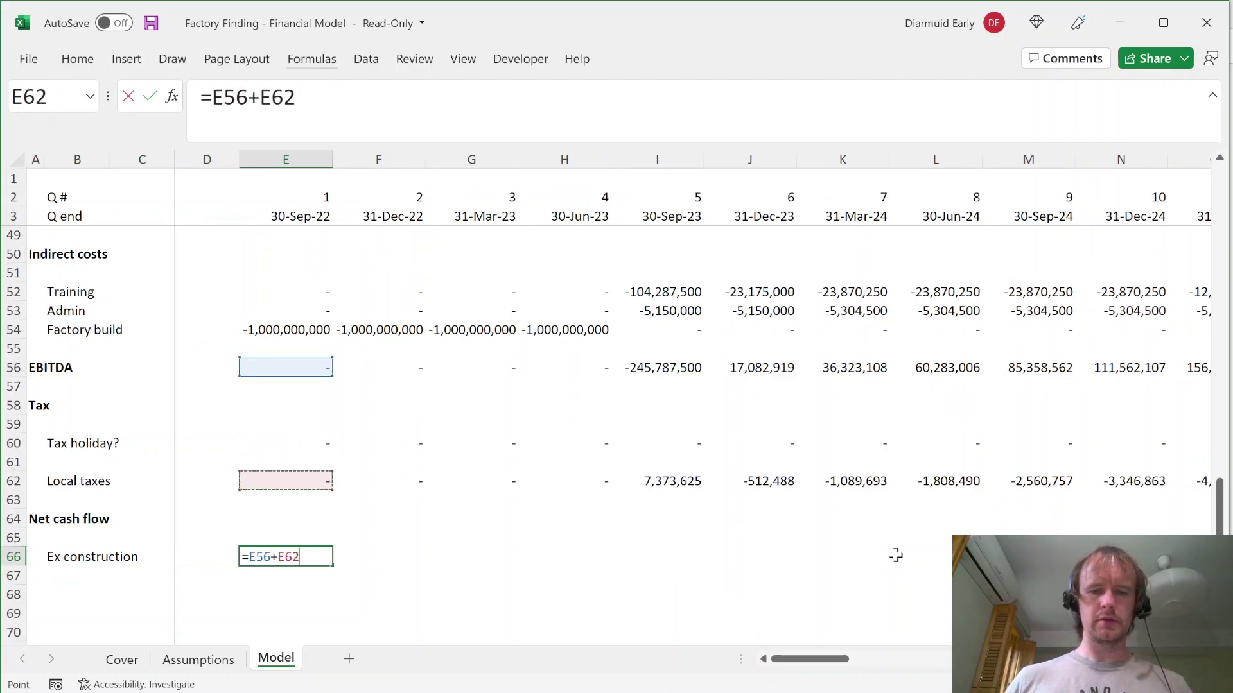
pyautogui.press('Return')
# Step: Check which rows the quarter 1 EBITDA formula in E56 adds together
pyautogui.press('Up')
pyautogui.press('Up')
pyautogui.press('Up')
pyautogui.press('Up')
pyautogui.press('Up')
pyautogui.press('Up')
pyautogui.press('Up')
pyautogui.press('Up')
pyautogui.press('Up')
pyautogui.press('Up')
pyautogui.press('Up')
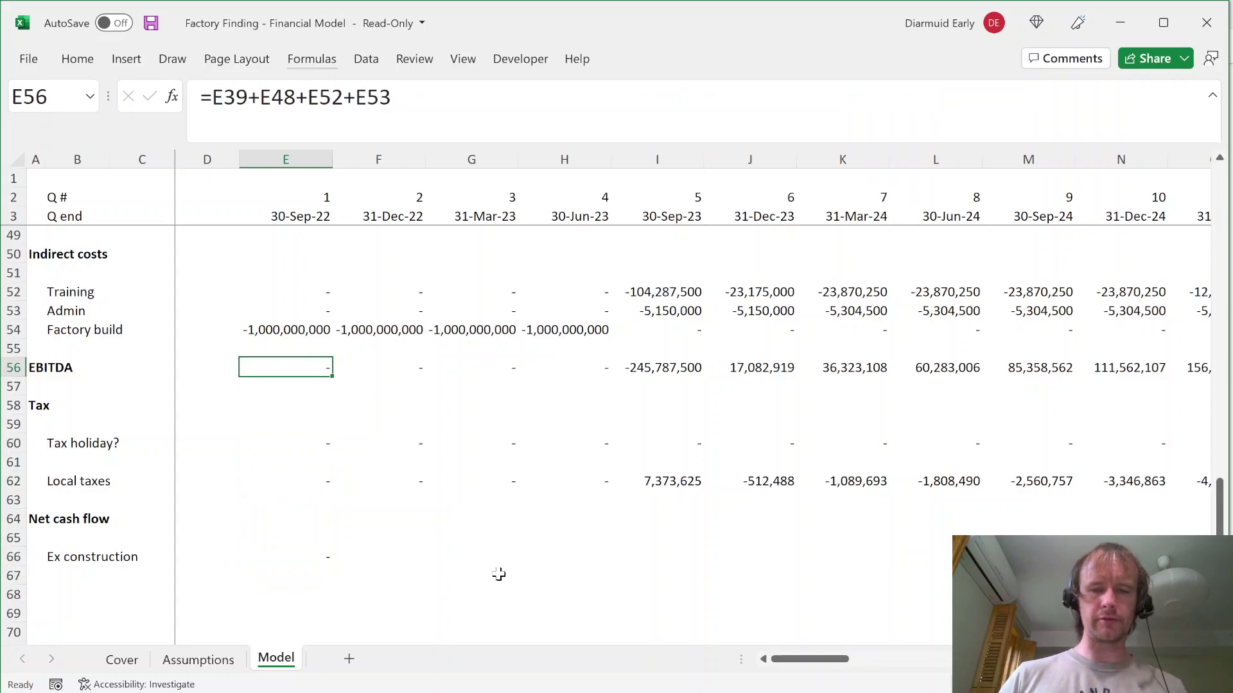
# Step: Switch to the browser and search the Factory Finding questions PDF for "ebit"
pyautogui.hotkey('alt', 'Tab')
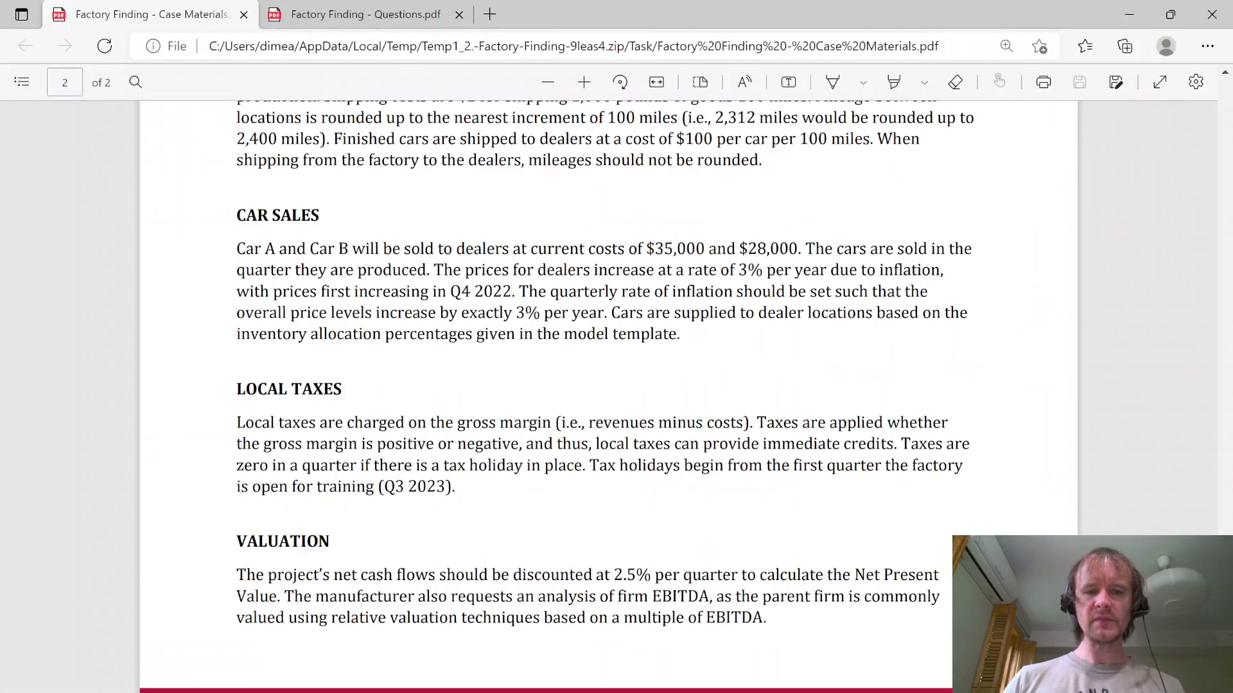
pyautogui.scroll(3, 528, 539)
pyautogui.hotkey('ctrl', 'Tab')
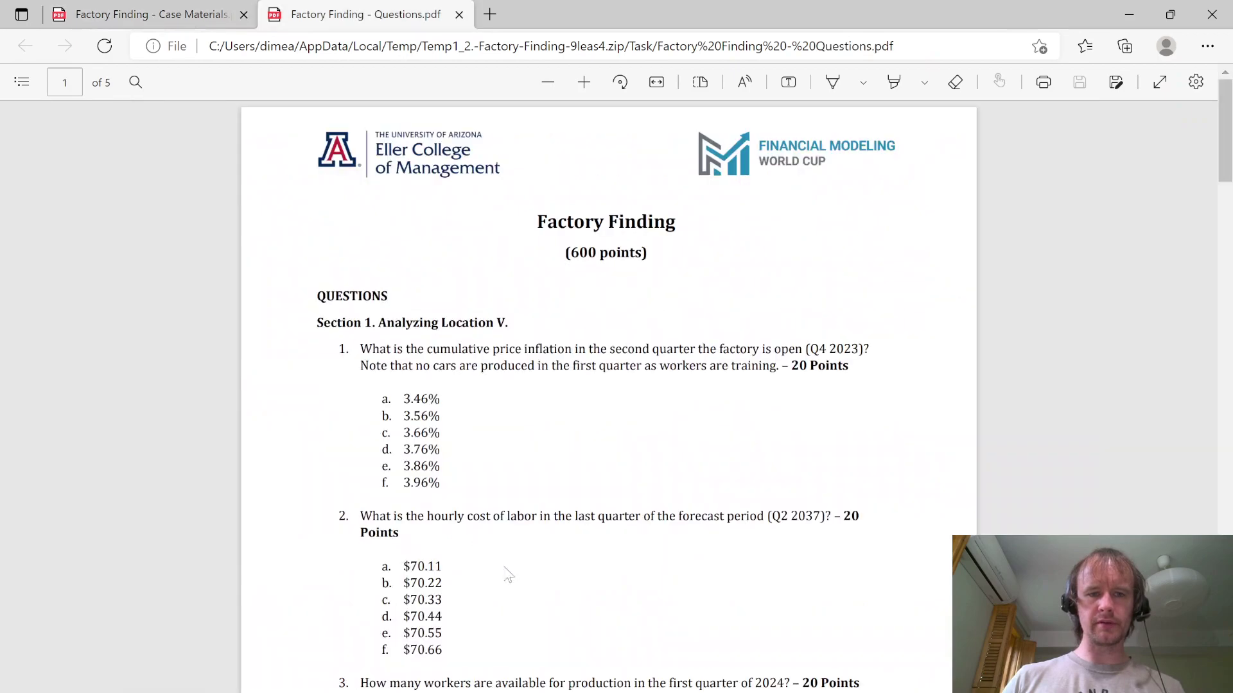
pyautogui.scroll(-5, 575, 583)
pyautogui.hotkey('ctrl', '-')
pyautogui.hotkey('ctrl', 'f')
pyautogui.write('ebit')
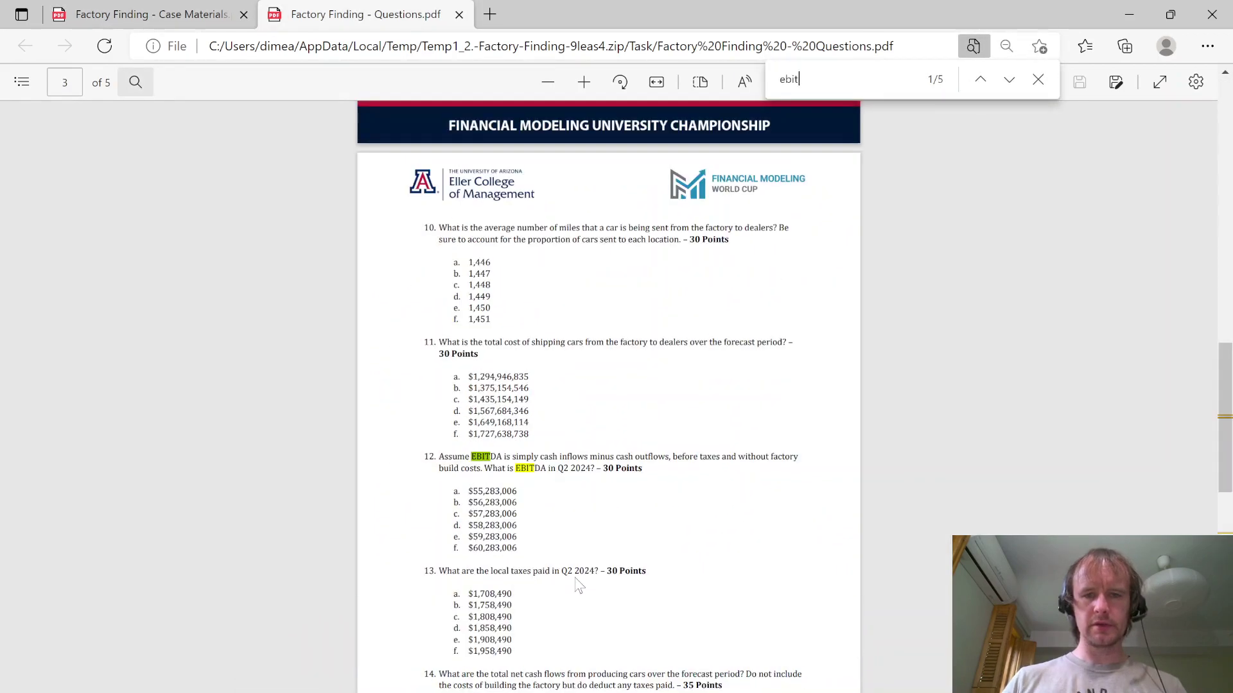
# Step: Read the EBITDA definition in question 12, then return to the financial model in Excel
pyautogui.press('Escape')
pyautogui.hotkey('ctrl', '+')
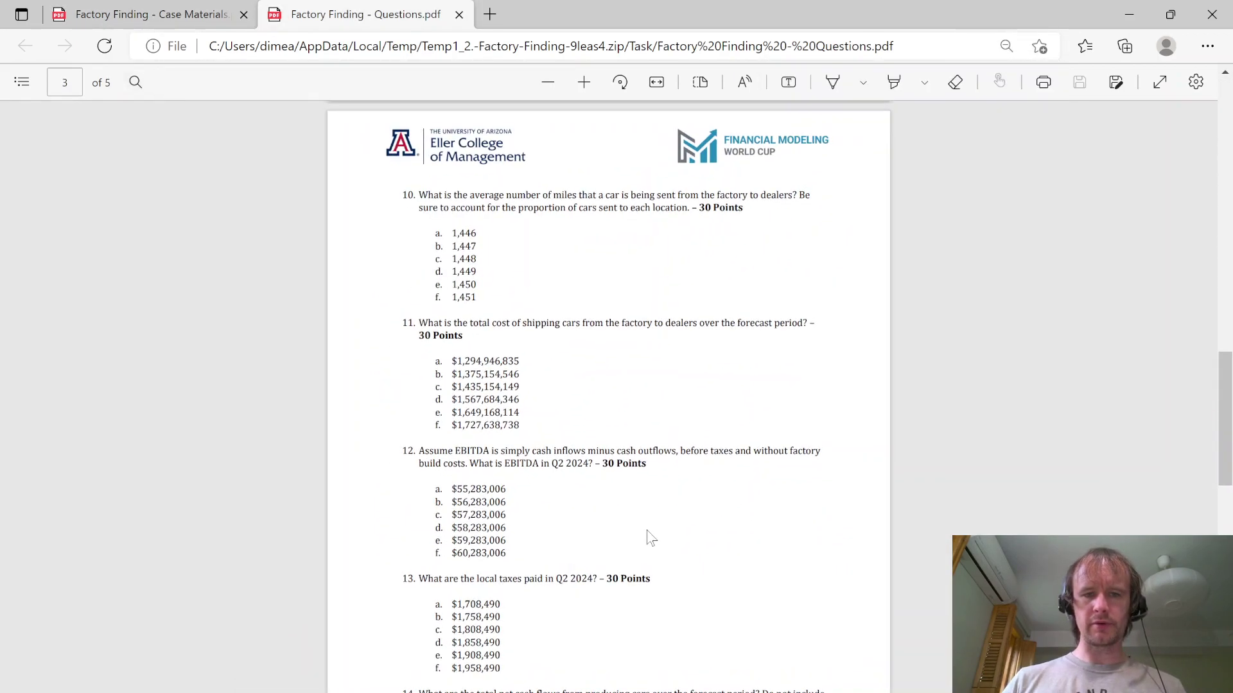
pyautogui.scroll(1, 649, 538)
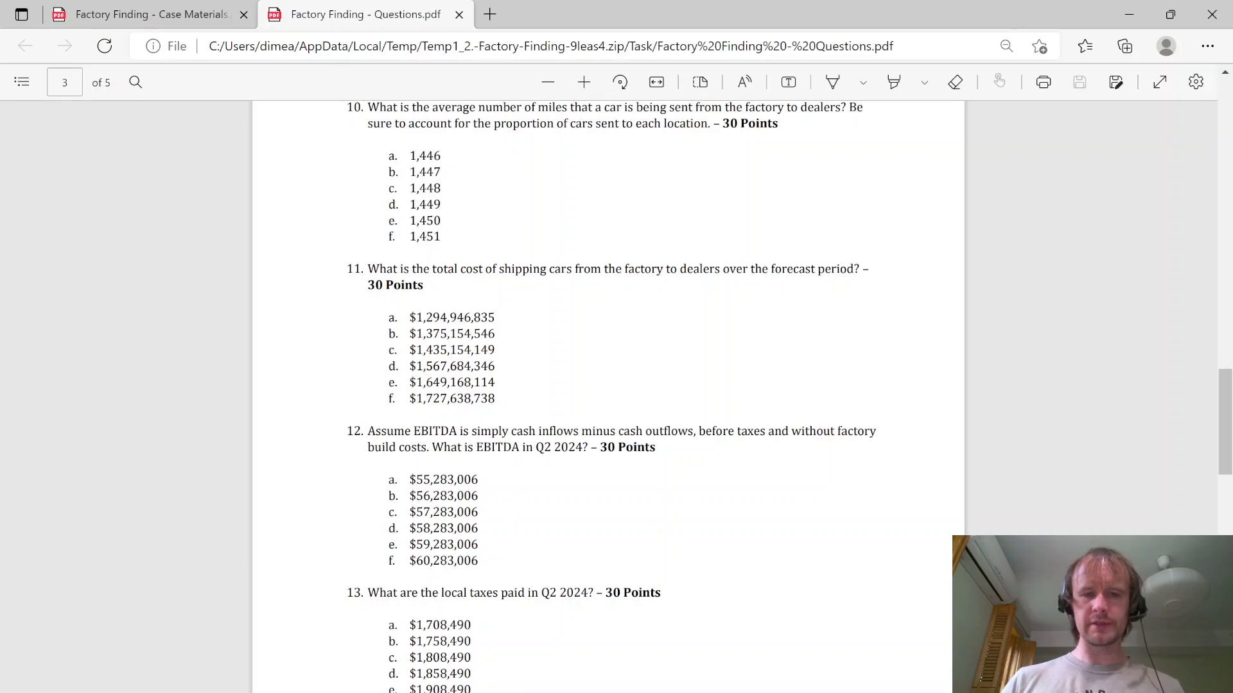
pyautogui.moveTo(368, 431); pyautogui.dragTo(687, 431)
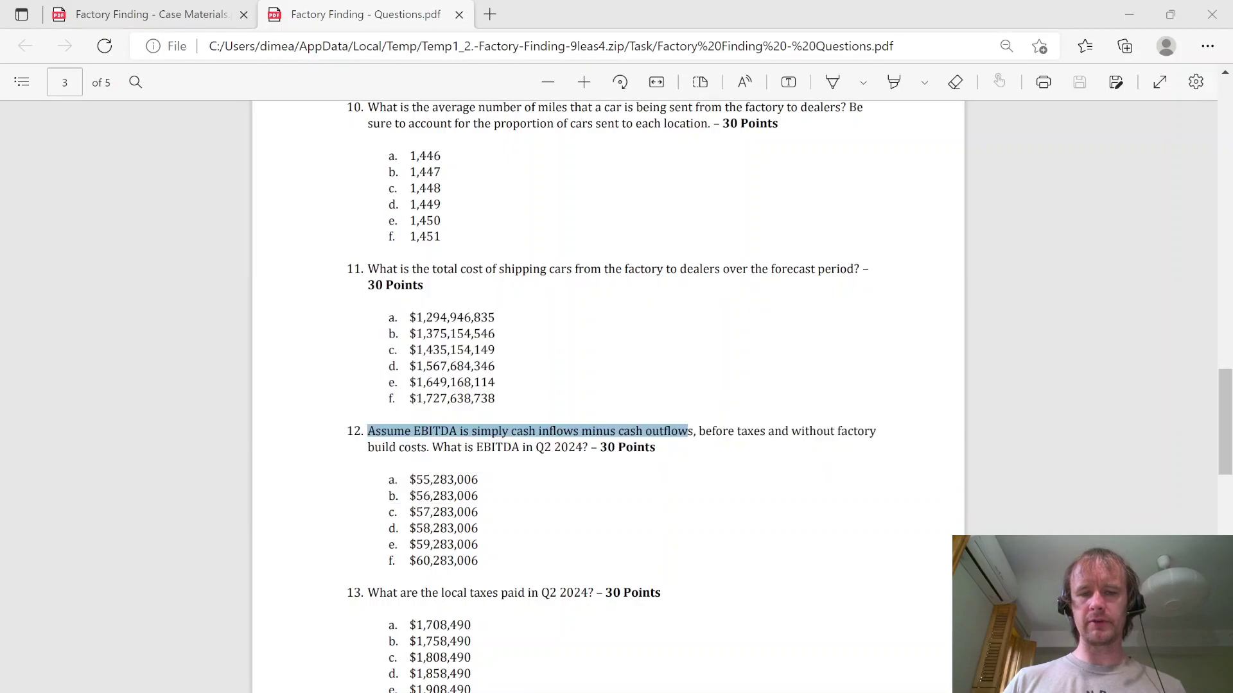
pyautogui.hotkey('ctrl', 'Tab')
pyautogui.hotkey('alt', 'Tab')
pyautogui.hotkey('alt', 'Tab')
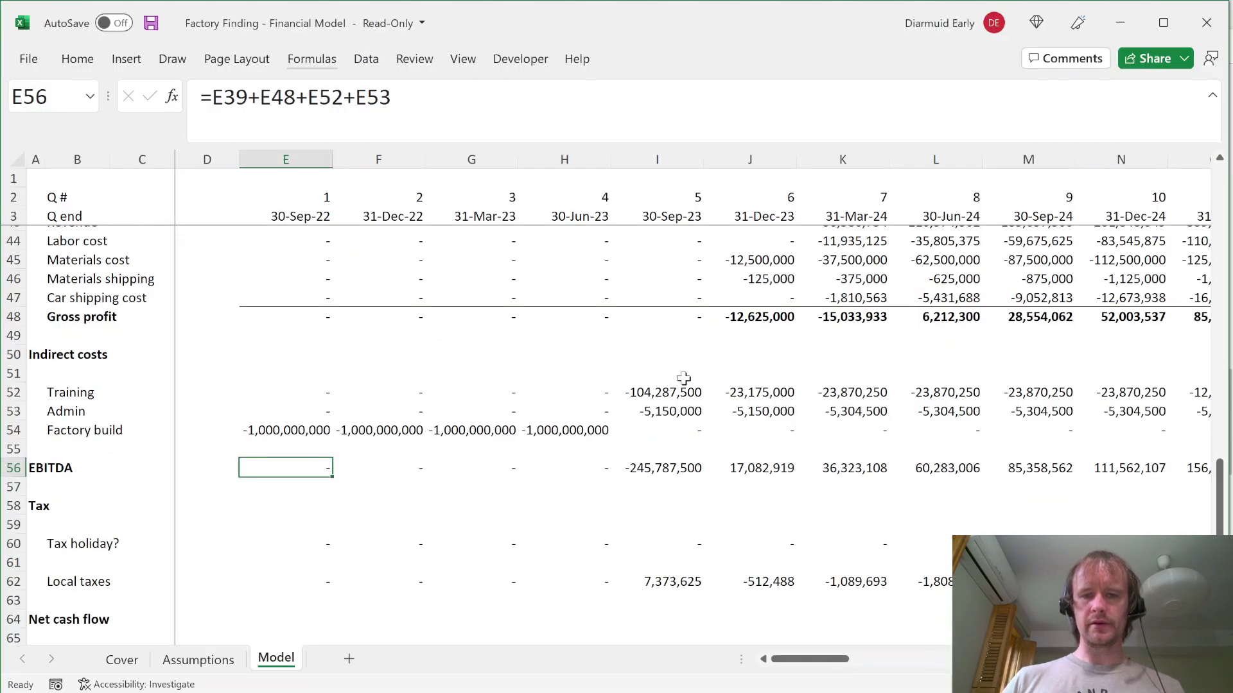
# Step: Examine quarter 5's Car A materials cost and materials shipping in I36:I37 and the cells feeding EBITDA in I56
pyautogui.scroll(4, 701, 366)
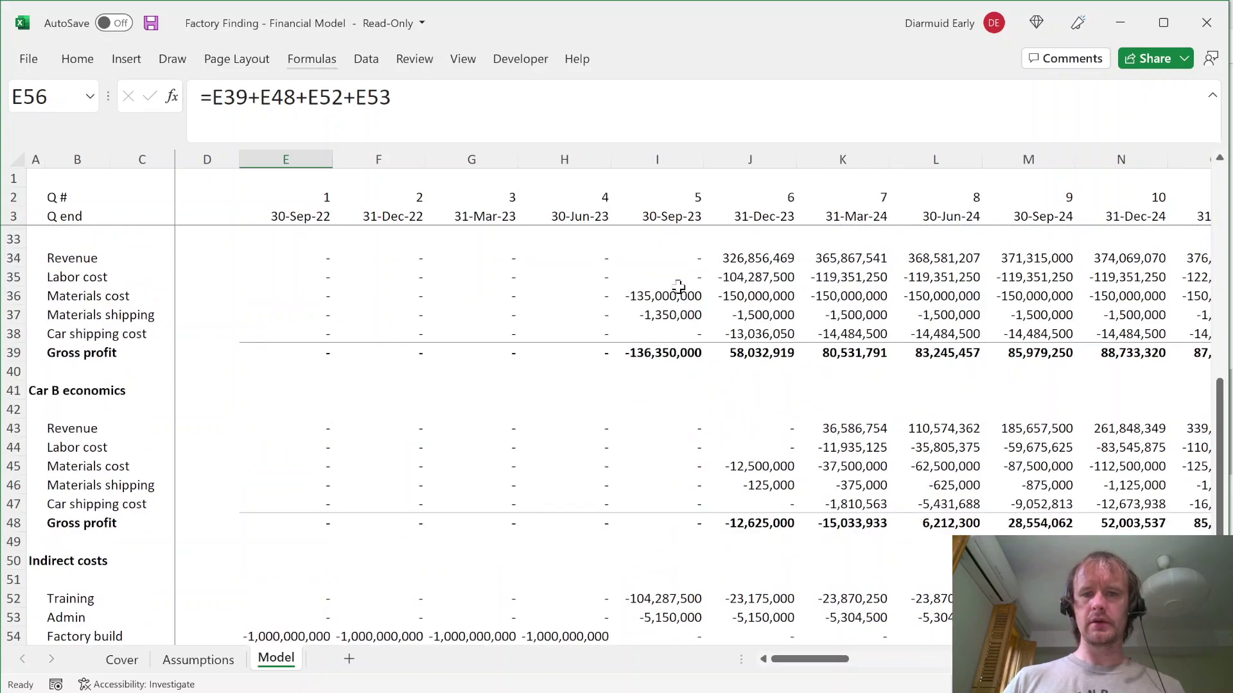
pyautogui.moveTo(670, 295); pyautogui.dragTo(669, 317)
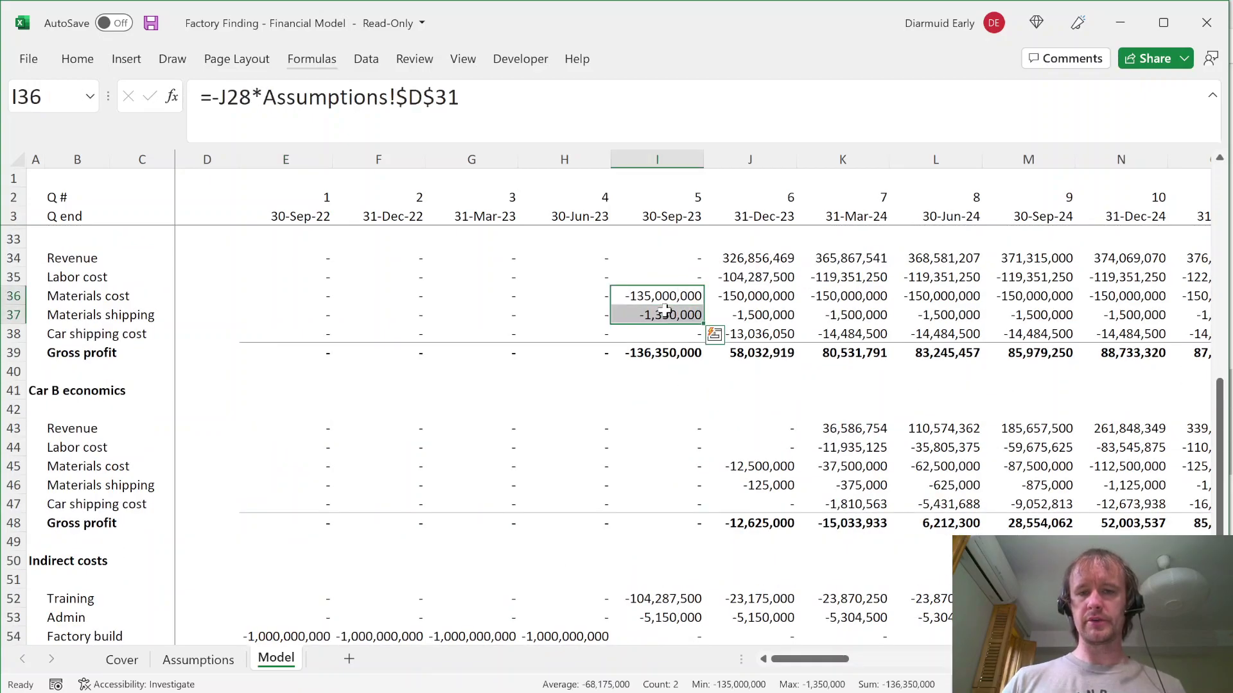
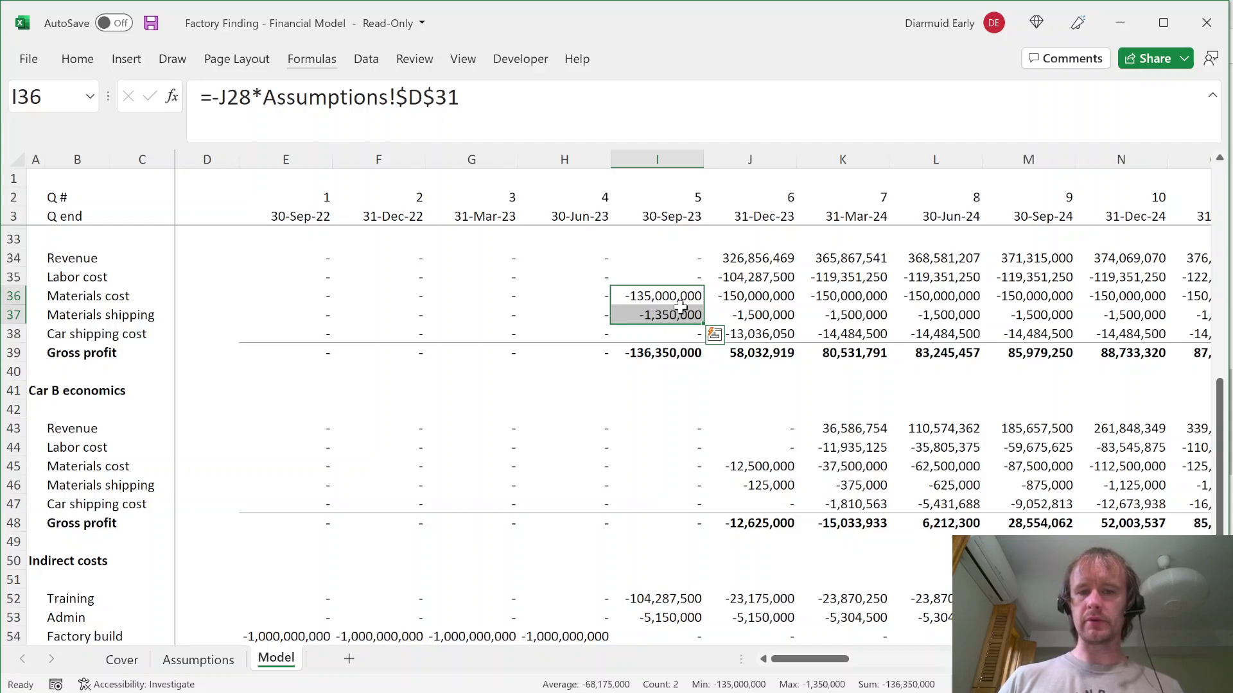
pyautogui.scroll(-4, 693, 431)
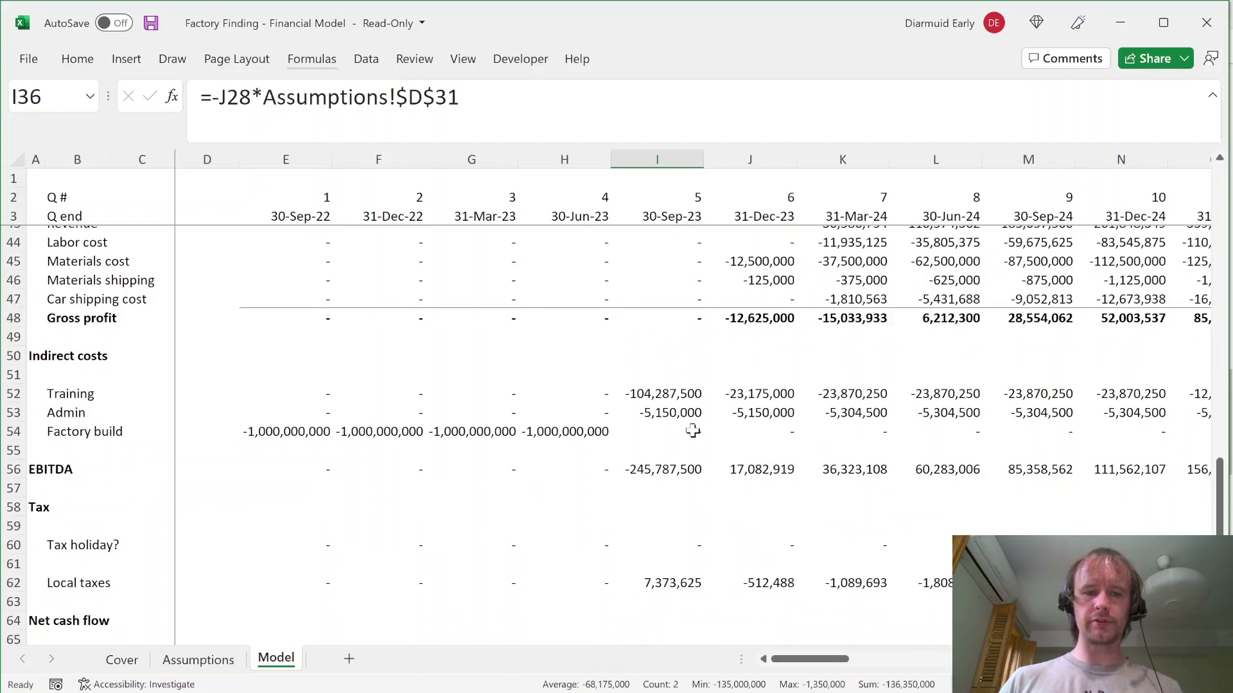
pyautogui.click(667, 470)
pyautogui.press('F2')
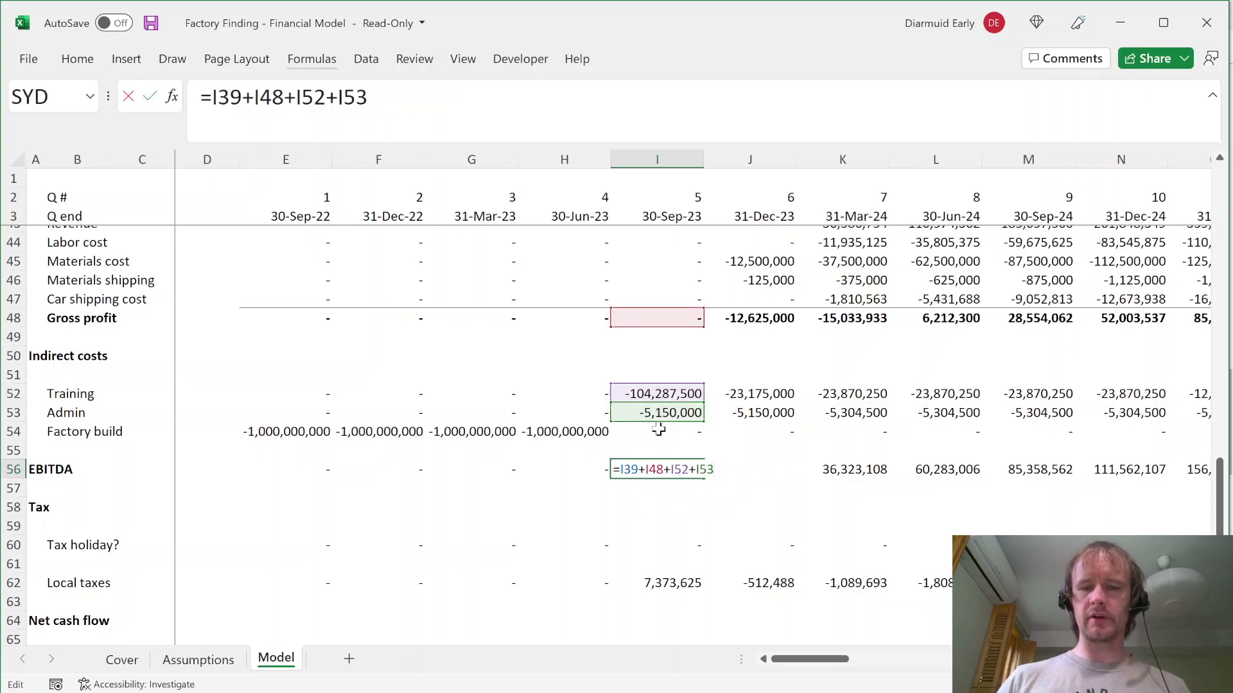
pyautogui.press('Escape')
# Step: Make the EBITDA values in row 56 bold across all quarters
pyautogui.hotkey('ctrl', 'Left')
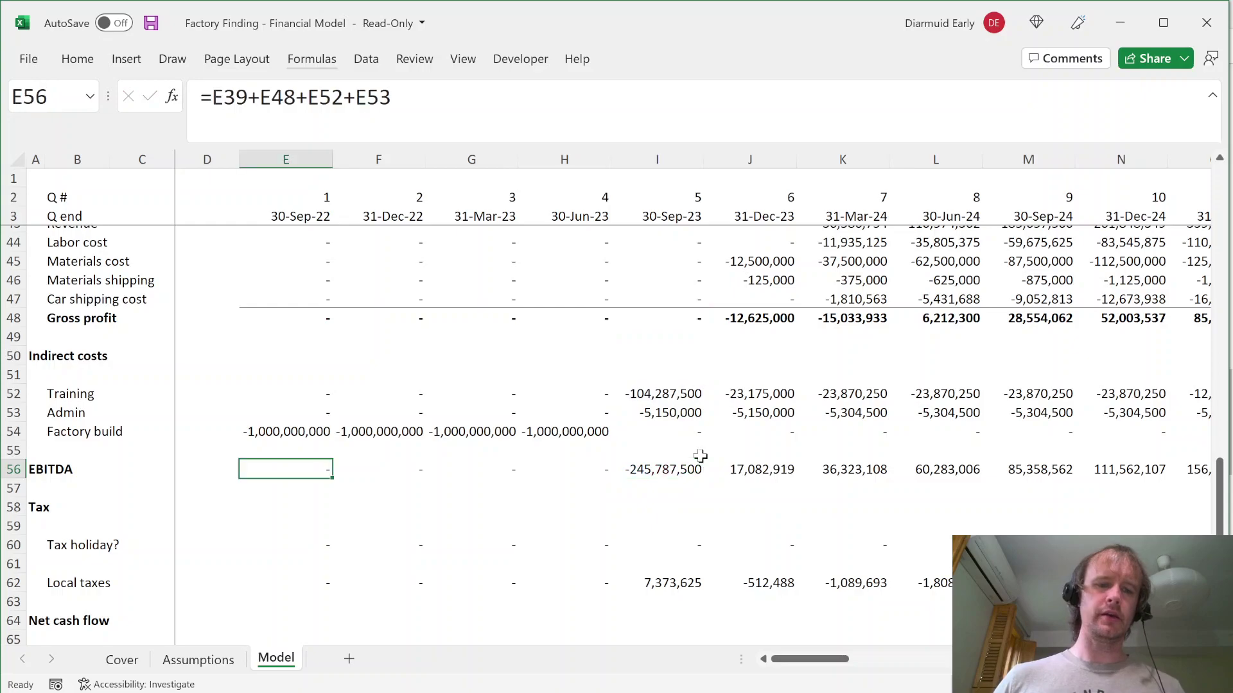
pyautogui.hotkey('ctrl', 'shift', 'Right')
pyautogui.hotkey('ctrl', 'b')
pyautogui.hotkey('ctrl', 'shift', 'Left')
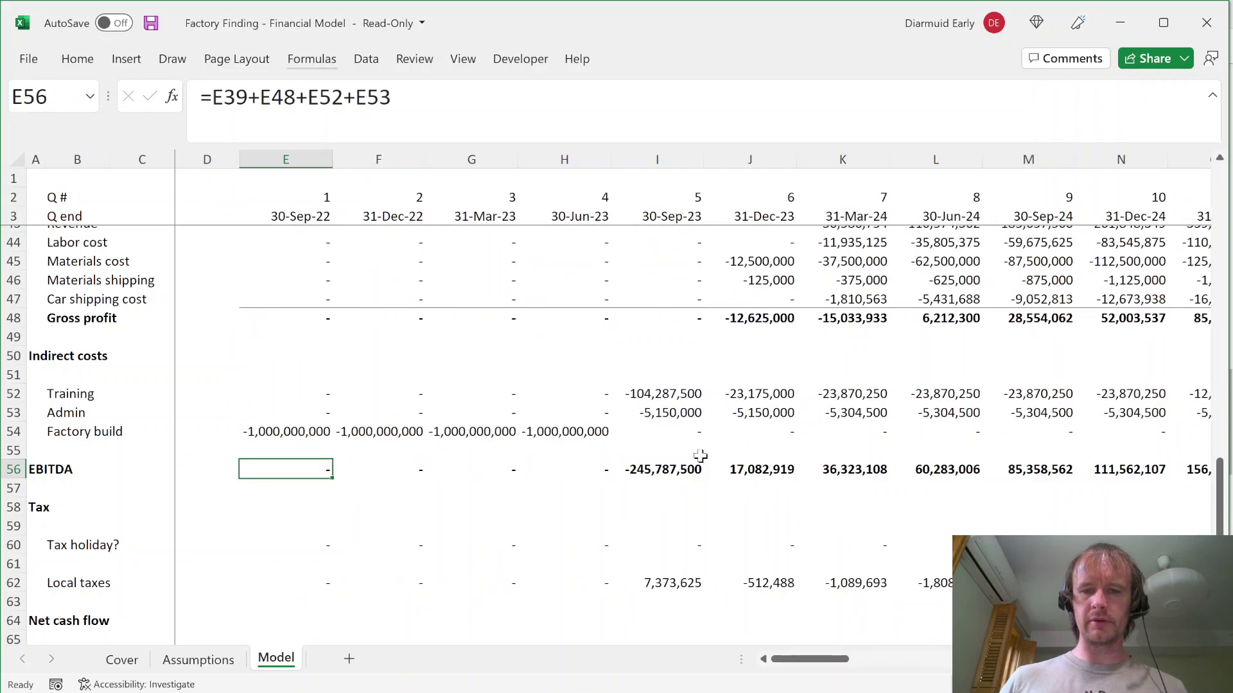
# Step: Add top and bottom borders to the EBITDA values in row 56 across all quarters
pyautogui.hotkey('ctrl', 'shift', 'Right')
pyautogui.hotkey('alt', 'h')
pyautogui.press('b')
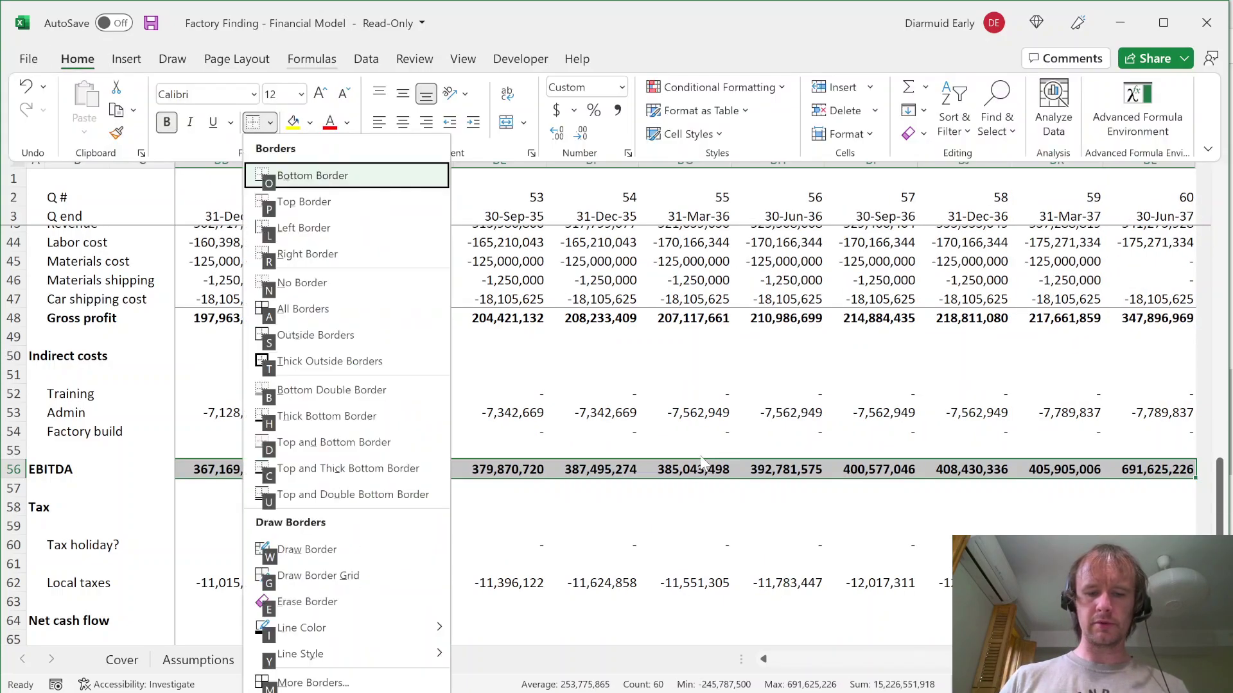
pyautogui.press('p')
pyautogui.press('Left')
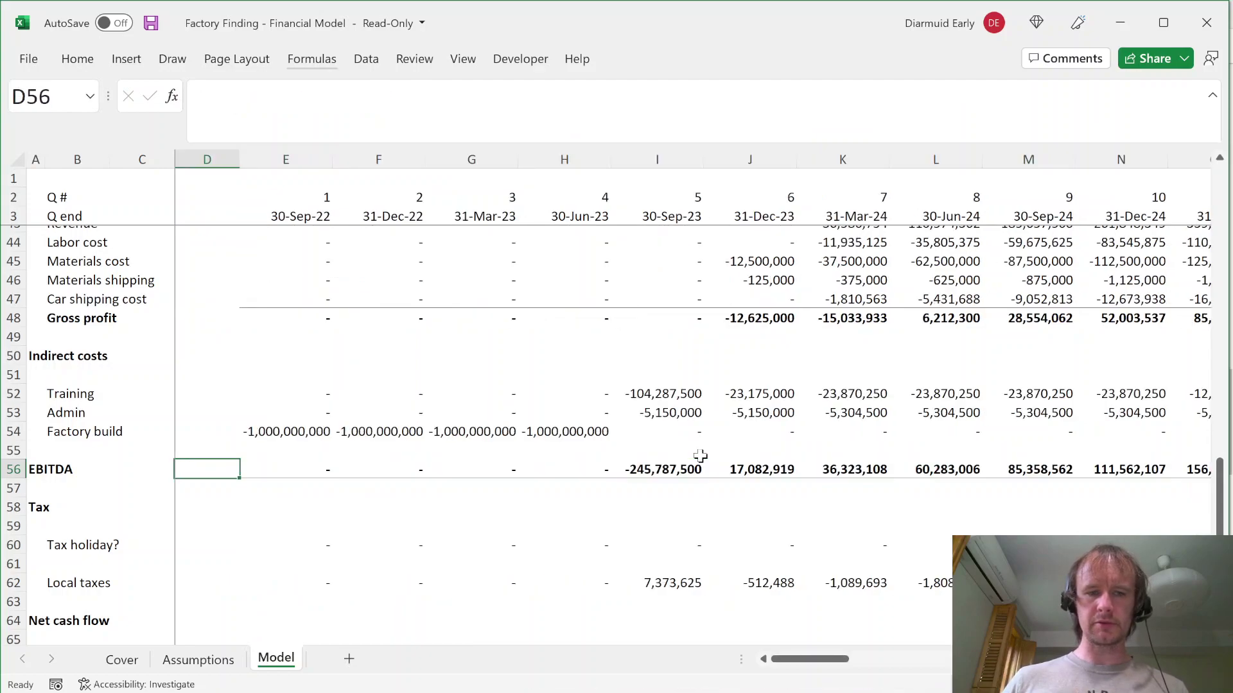
pyautogui.press('Right')
pyautogui.hotkey('ctrl', 'shift', 'Right')
pyautogui.hotkey('alt', 'h')
pyautogui.press('Escape')
pyautogui.press('Left')
# Step: Review the Car A and Car B gross profit, indirect costs and EBITDA rows above the net cash flow section
pyautogui.press('Down')
pyautogui.press('Down')
pyautogui.press('Down')
pyautogui.press('Down')
pyautogui.press('Right')
pyautogui.press('Down')
pyautogui.press('Down')
pyautogui.press('Down')
pyautogui.press('Down')
pyautogui.press('Down')
pyautogui.press('Up')
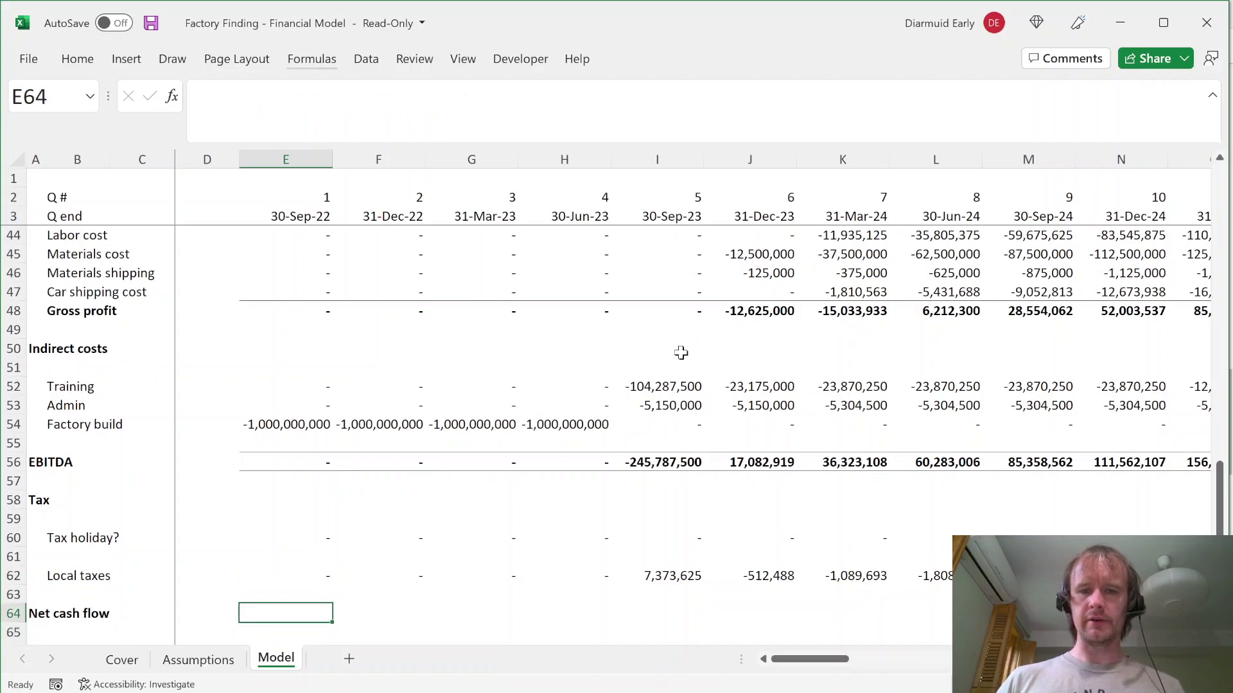
pyautogui.scroll(2, 681, 352)
pyautogui.scroll(4, 688, 306)
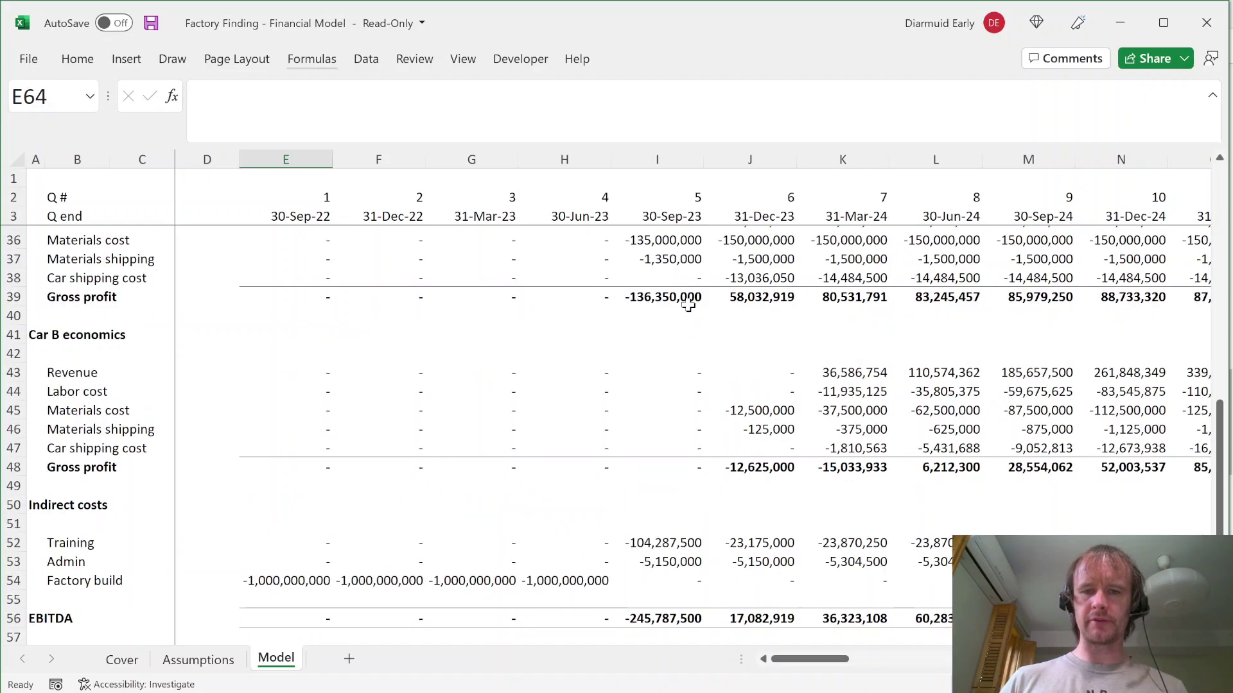
pyautogui.scroll(-5, 673, 421)
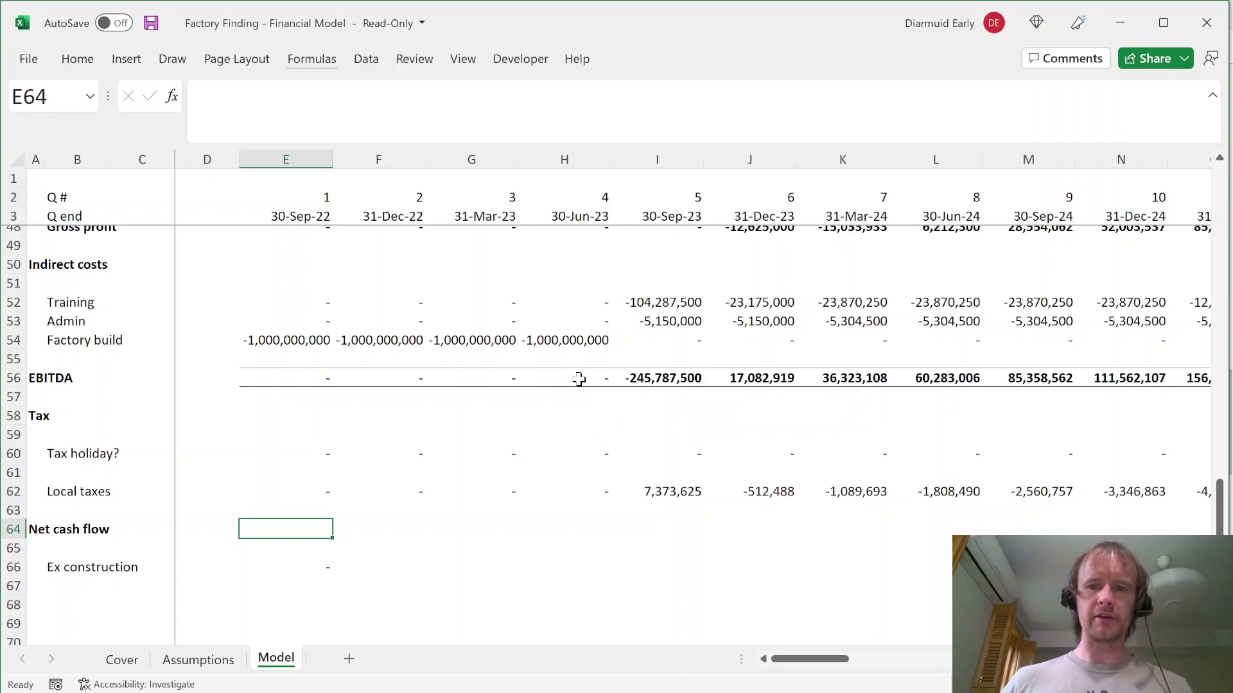
# Step: Fill the Ex construction formula from E66 across all quarters and check its references
pyautogui.press('Down')
pyautogui.press('Down')
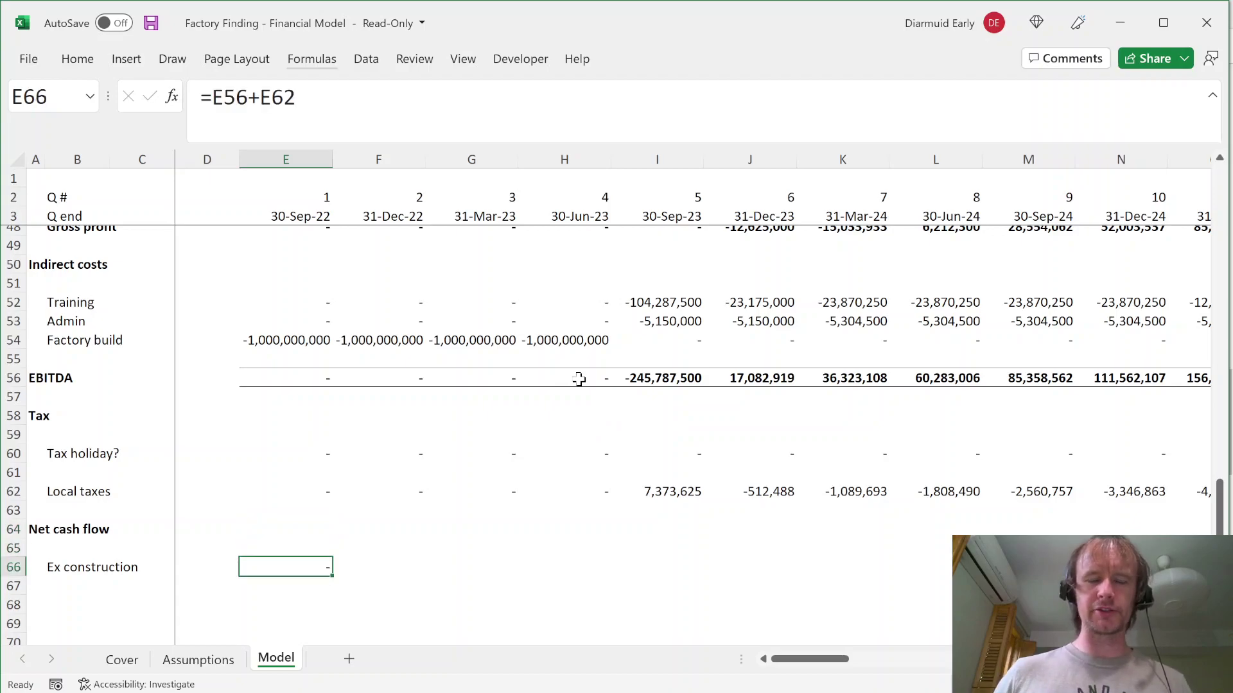
pyautogui.hotkey('ctrl', 'shift', 'Right')
pyautogui.hotkey('ctrl', 'r')
pyautogui.hotkey('shift', 'BackSpace')
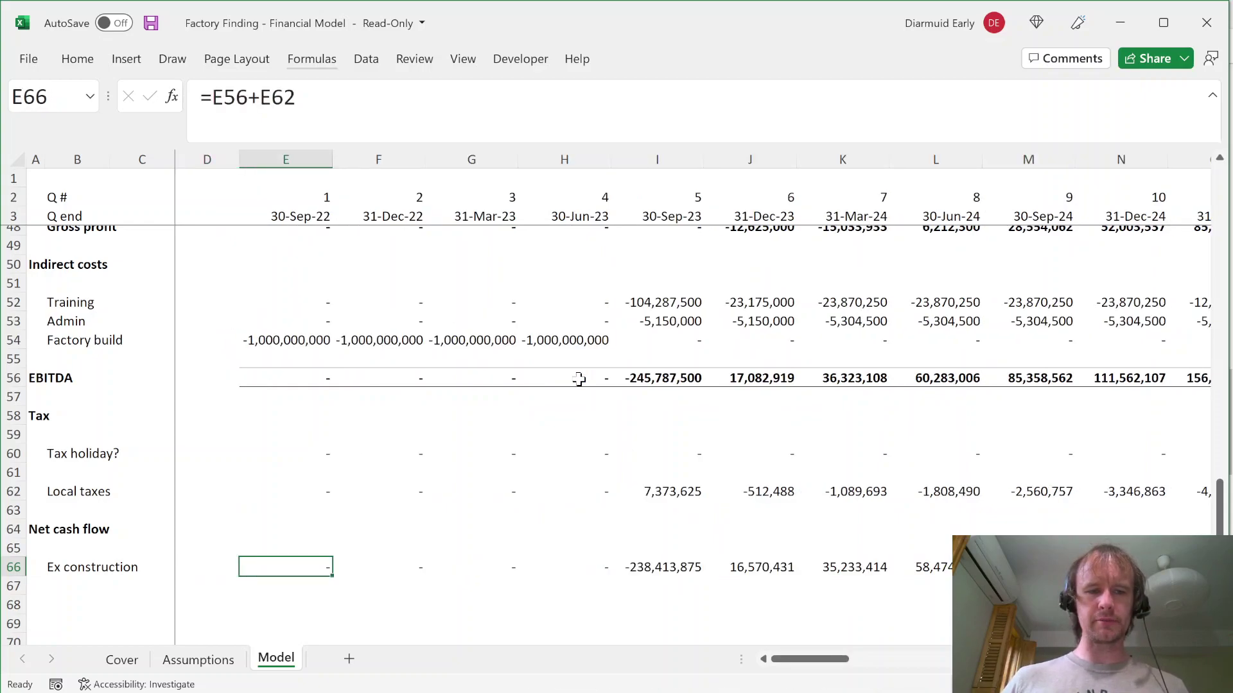
pyautogui.press('F2')
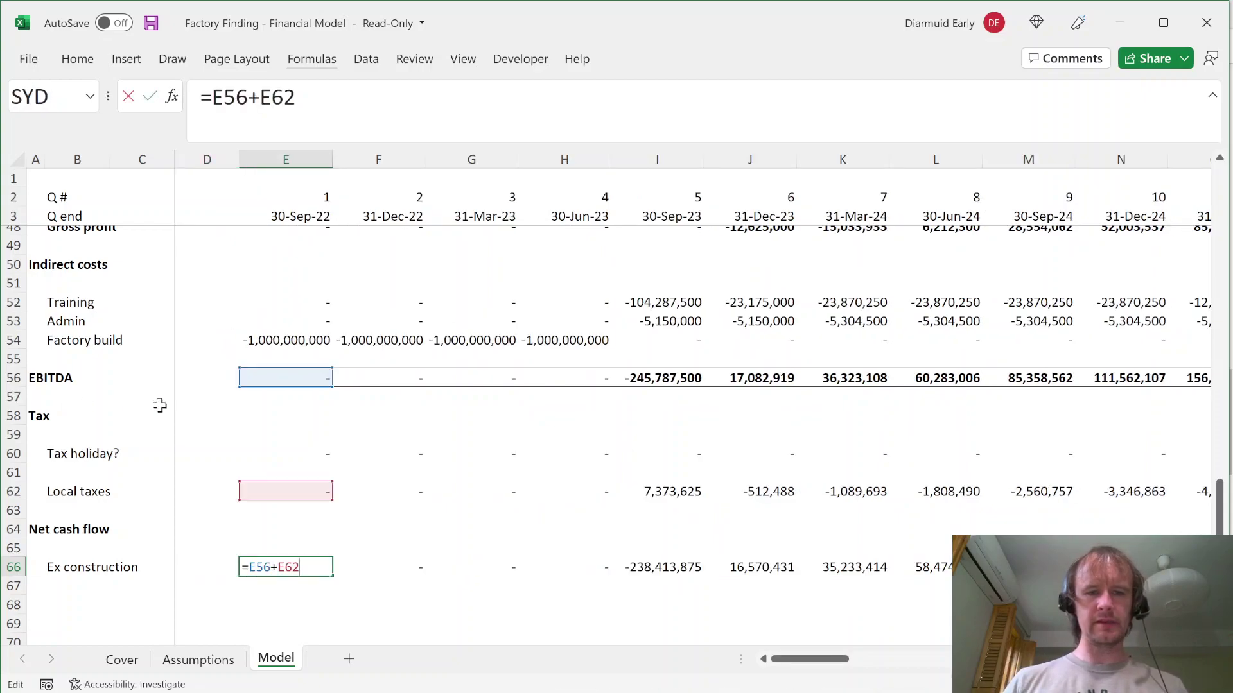
pyautogui.press('Escape')
# Step: Label the second net cash flow line Total in B67
pyautogui.press('Down')
pyautogui.press('Left')
pyautogui.press('Left')
pyautogui.press('Left')
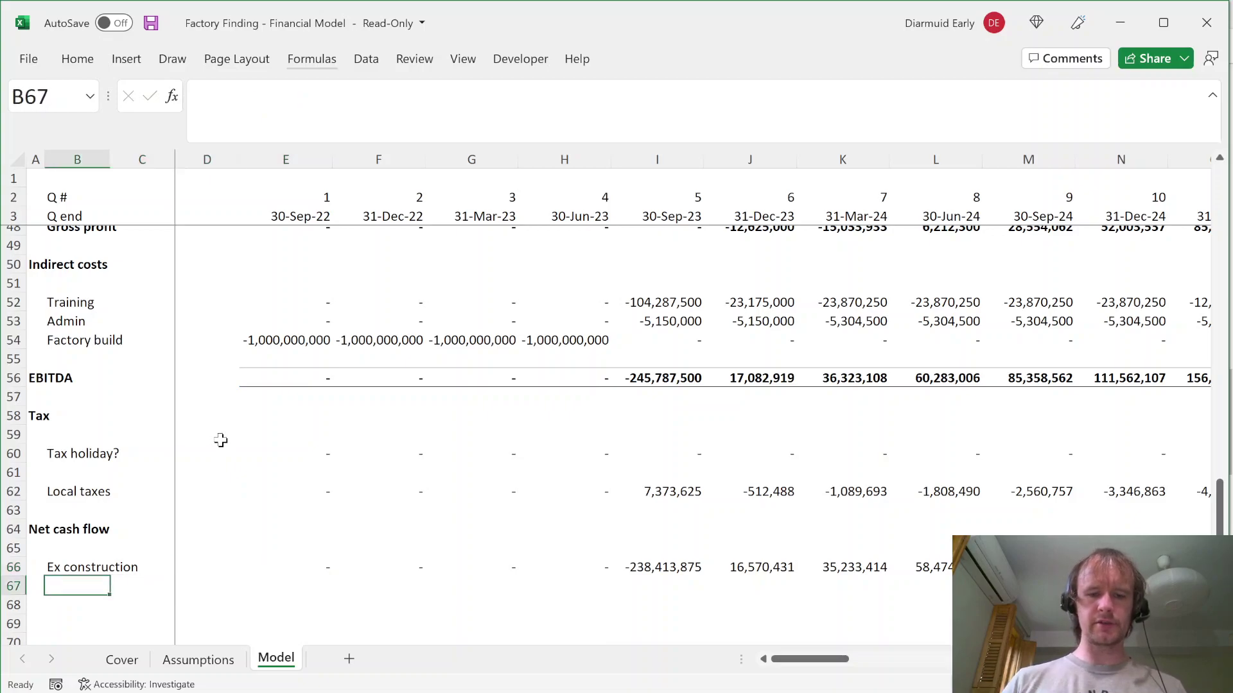
pyautogui.write('Total')
pyautogui.press('Right')
pyautogui.press('Right')
pyautogui.press('Right')
pyautogui.press('Right')
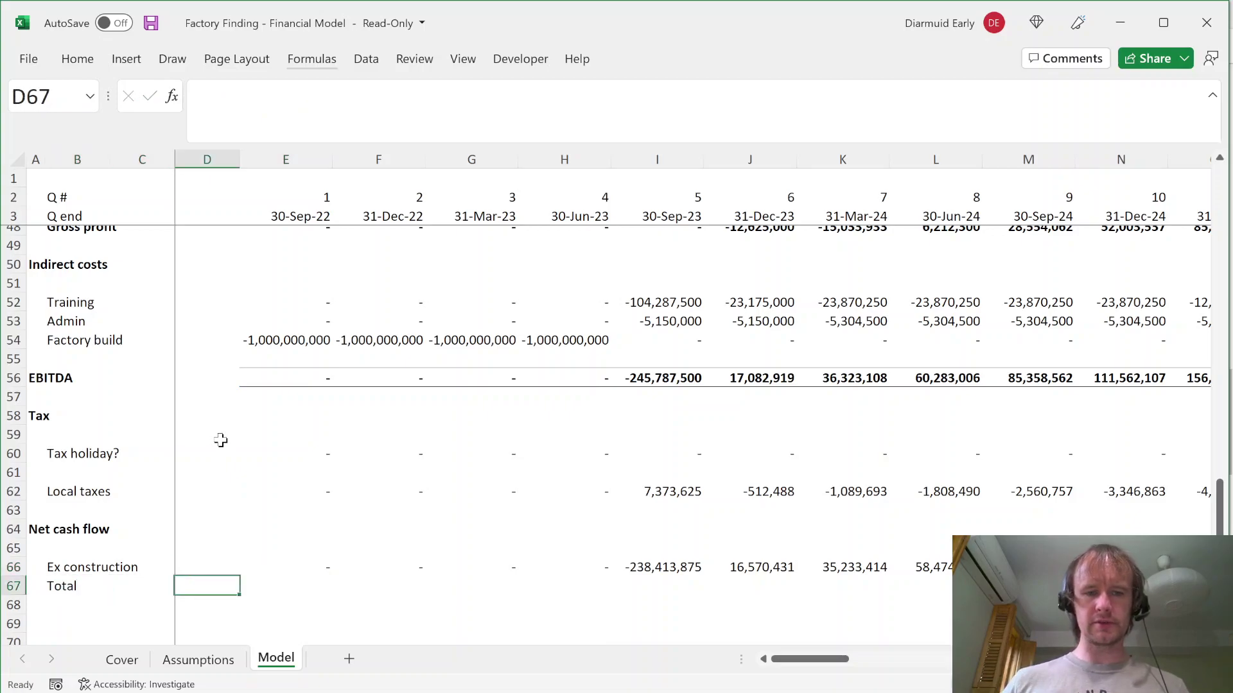
# Step: Calculate the Total net cash flow in E67 as =E66+E54 and fill it across all quarters
pyautogui.press('Left')
pyautogui.write('=')
pyautogui.press('Up')
pyautogui.write('+')
pyautogui.press('Up')
pyautogui.hotkey('ctrl', 'Up')
pyautogui.hotkey('ctrl', 'Up')
pyautogui.hotkey('ctrl', 'Up')
pyautogui.hotkey('ctrl', 'Up')
pyautogui.hotkey('ctrl', 'Return')
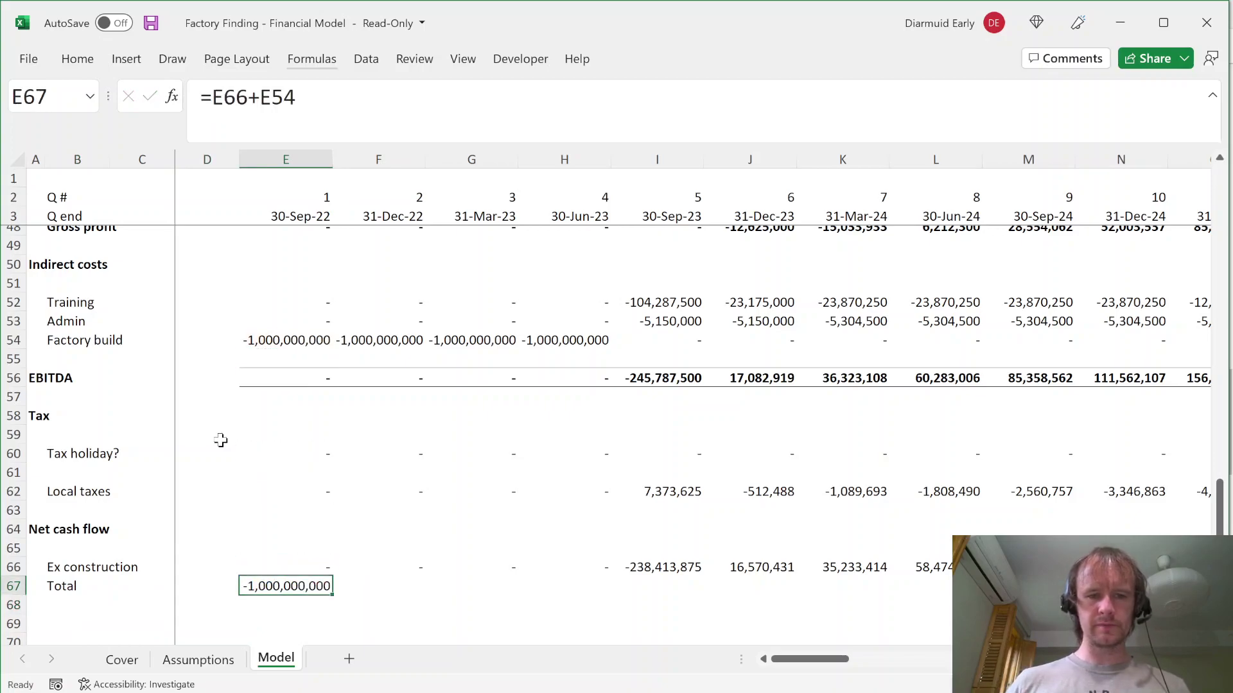
pyautogui.hotkey('ctrl', 'shift', 'Right')
pyautogui.hotkey('ctrl', 'r')
pyautogui.hotkey('ctrl', 'shift', 'Left')
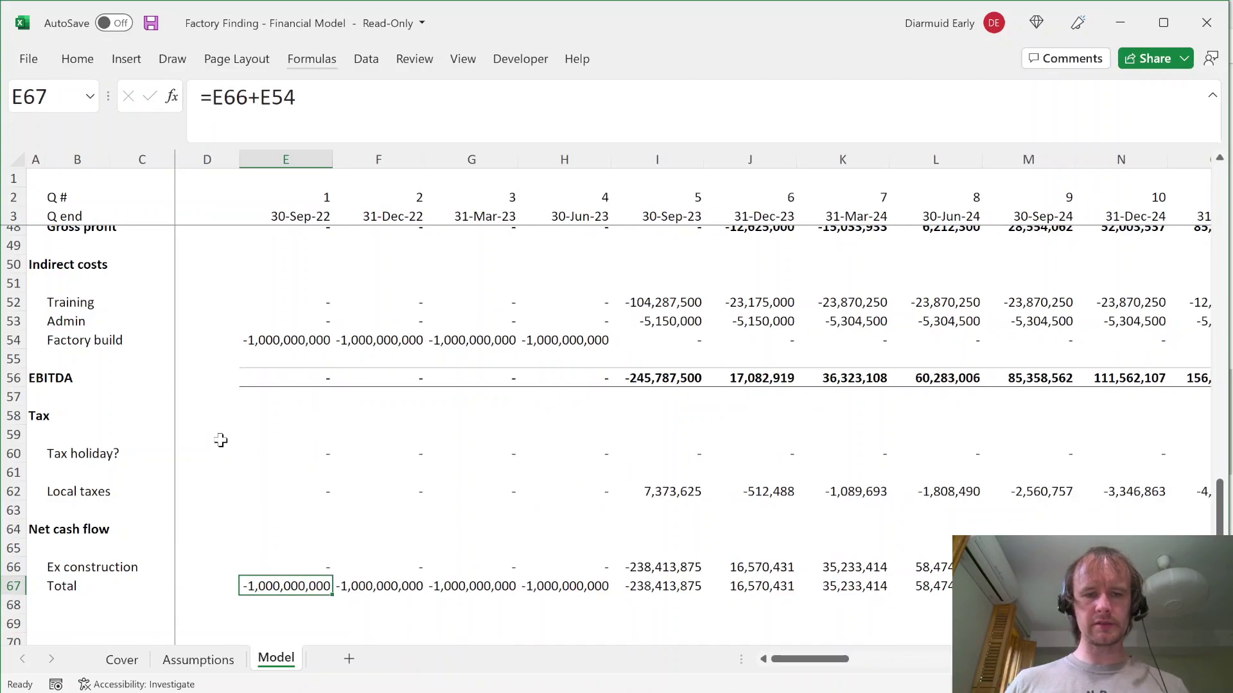
# Step: Compare the overall sums of the Ex construction and Total net cash flow rows across all quarters
pyautogui.hotkey('ctrl', 'shift', 'Right')
pyautogui.press('Up')
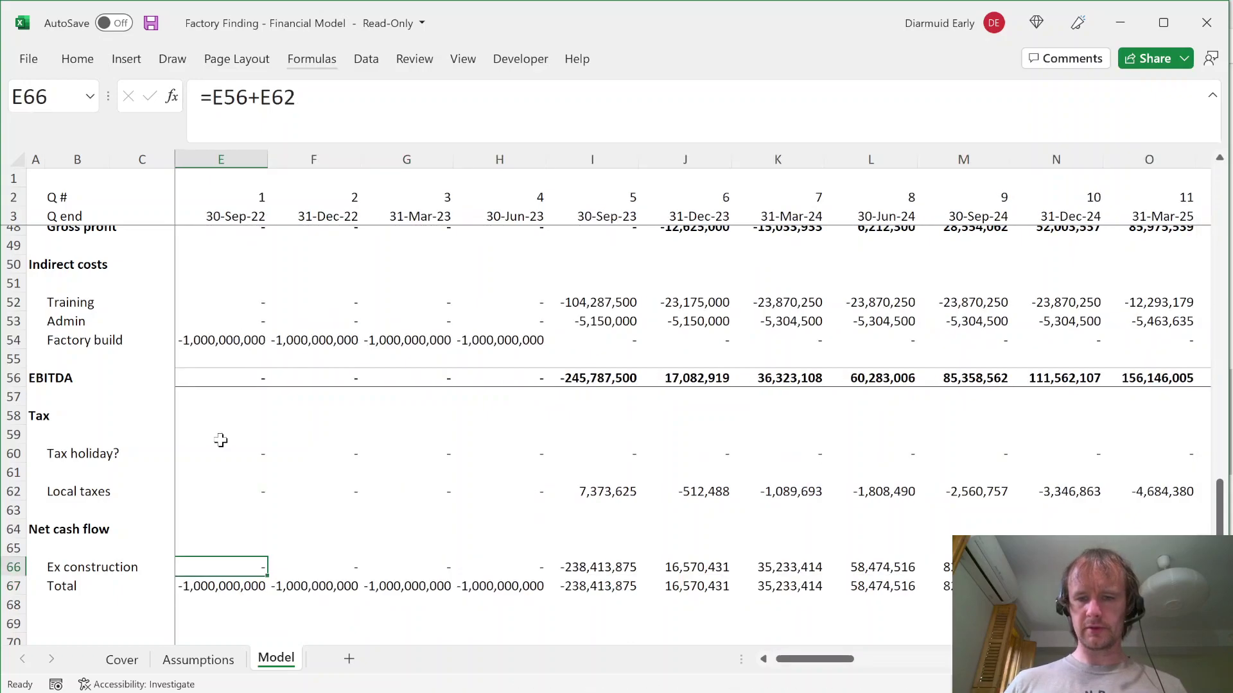
pyautogui.hotkey('ctrl', 'shift', 'Right')
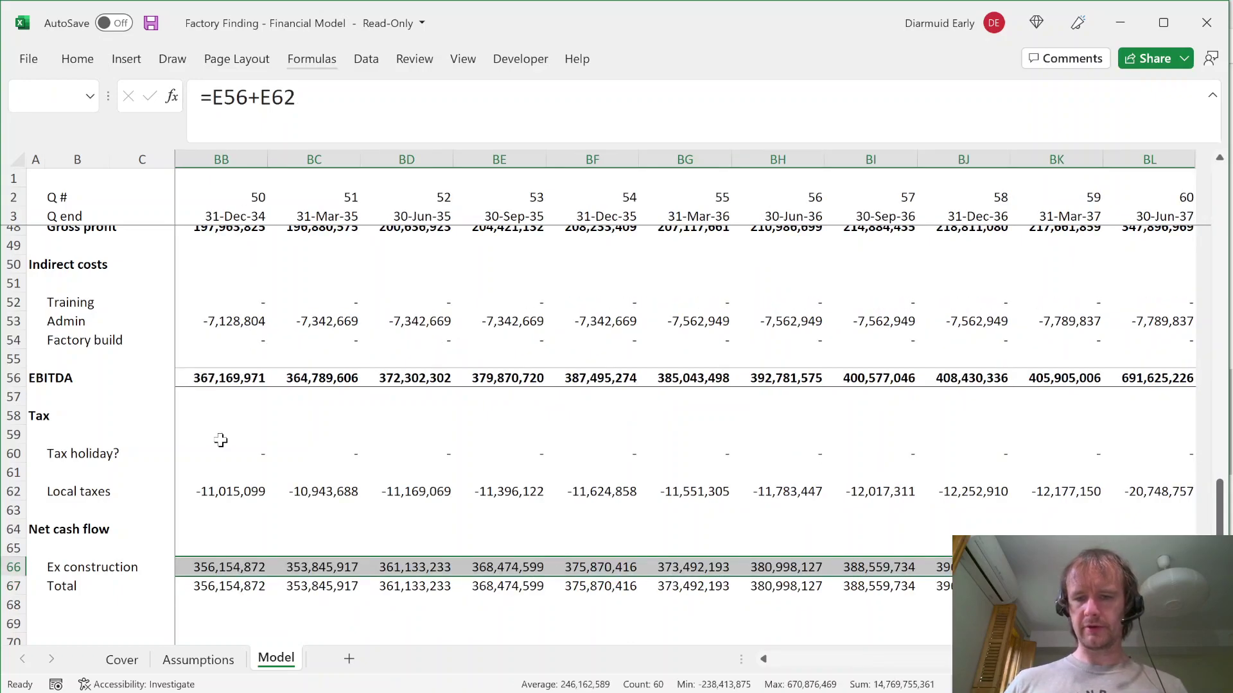
pyautogui.press('Down')
pyautogui.hotkey('ctrl', 'shift', 'Right')
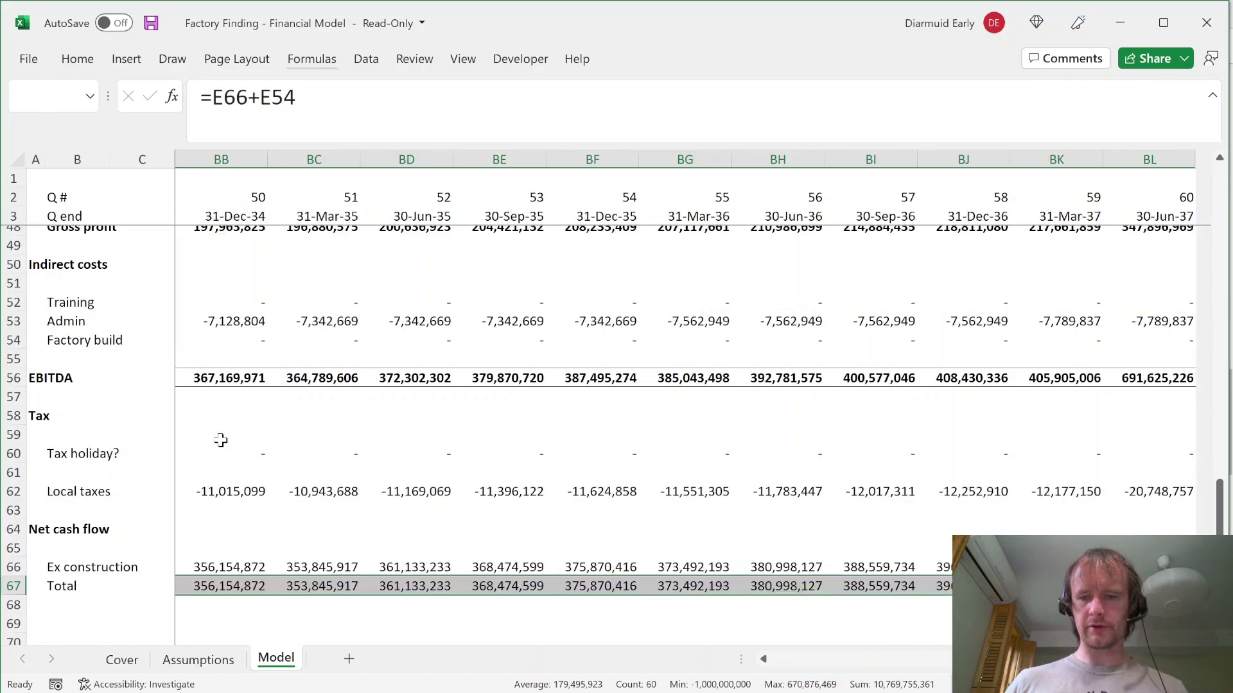
# Step: Label the line below the net cash flows NPV in B69
pyautogui.press('Down')
pyautogui.press('Down')
pyautogui.press('Left')
pyautogui.press('Left')
pyautogui.press('Left')
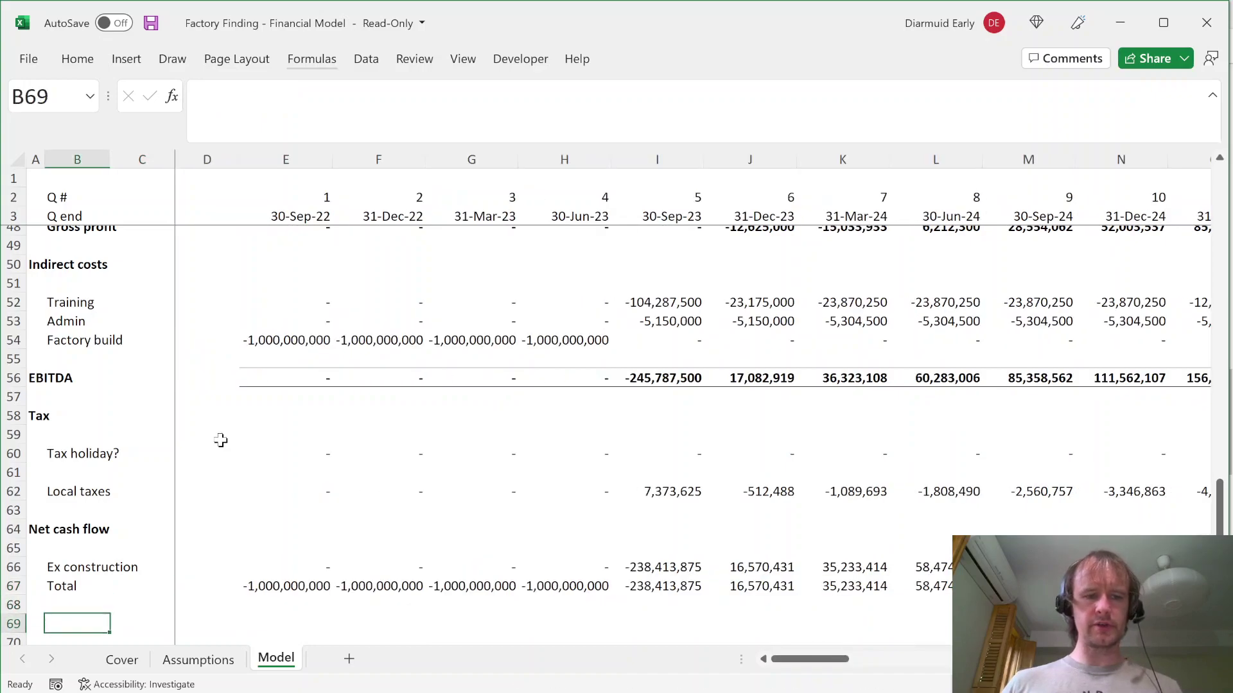
pyautogui.write('NP')
# Step: Start an NPV formula in E69 using the quarterly cost of capital, Assumptions!$D$25, as the absolute rate
pyautogui.press('Right')
pyautogui.press('Right')
pyautogui.press('Right')
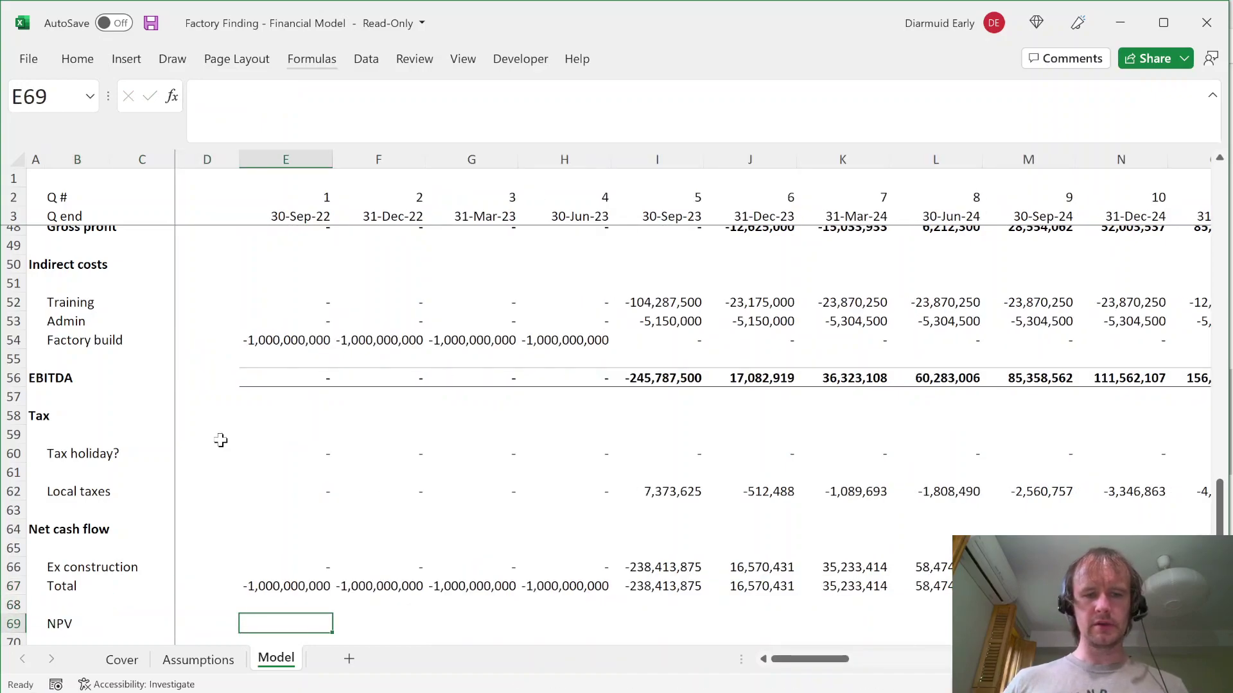
pyautogui.write('=np')
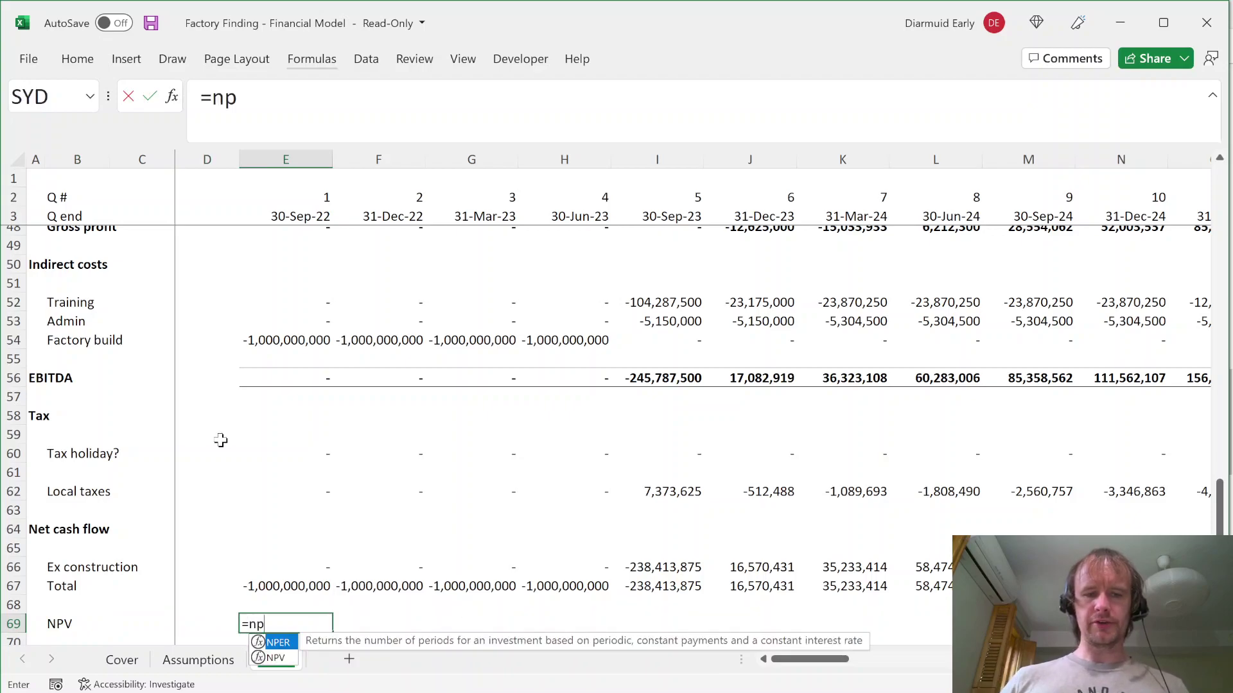
pyautogui.write('v')
pyautogui.press('Tab')
pyautogui.press('Up')
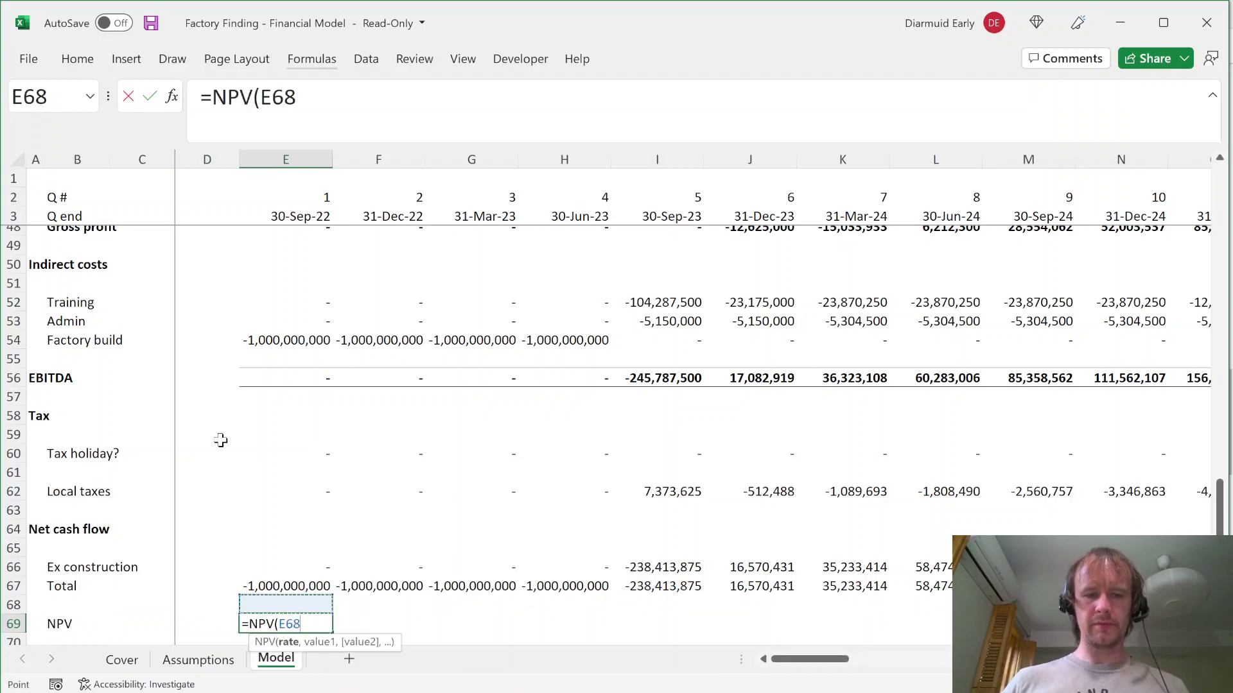
pyautogui.press('BackSpace')
pyautogui.press('BackSpace')
pyautogui.press('BackSpace')
pyautogui.hotkey('ctrl', 'pageup')
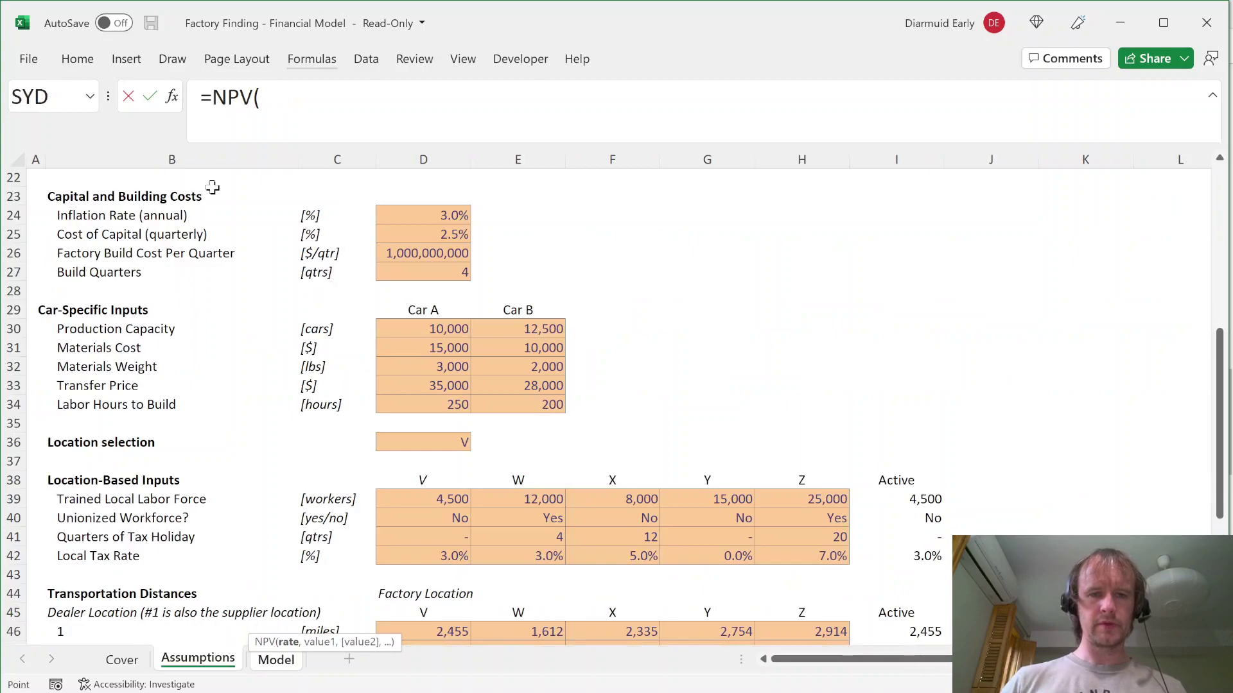
pyautogui.click(410, 220)
pyautogui.click(417, 232)
pyautogui.press('F4')
pyautogui.write(',')
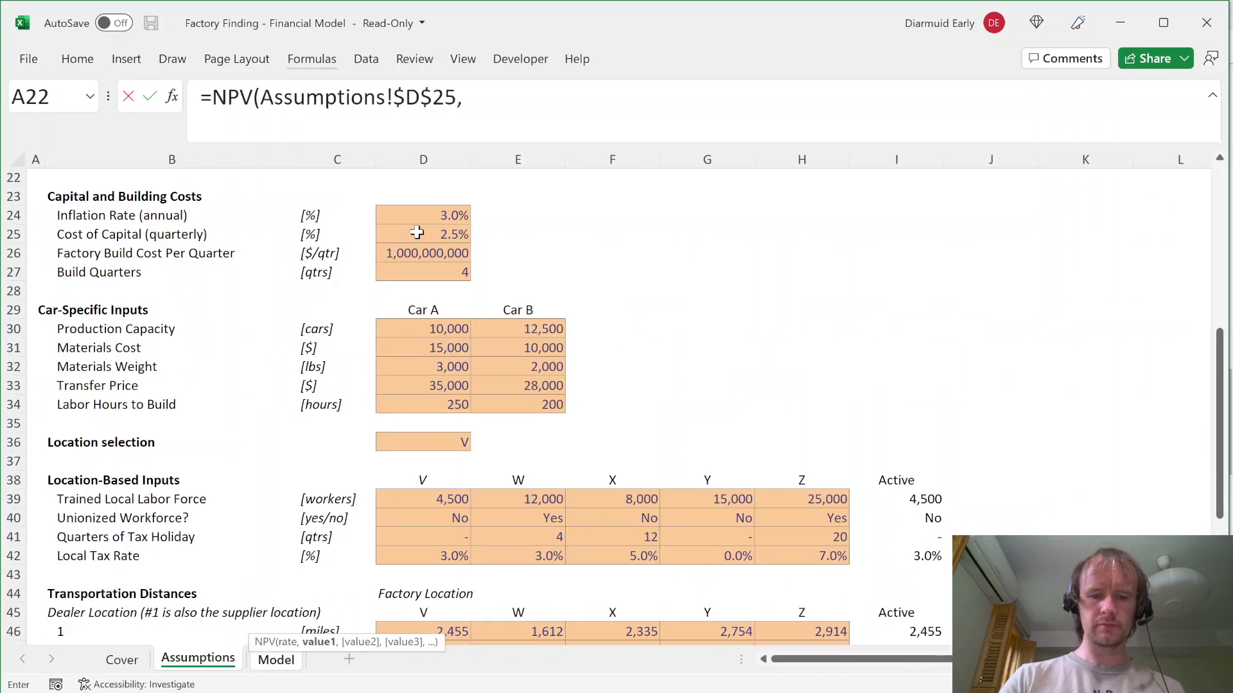
# Step: Complete the NPV formula in E69 with the Total cash flows E67:BL67, removing the redundant Model sheet reference
pyautogui.hotkey('ctrl', 'pagedown')
pyautogui.click(290, 586)
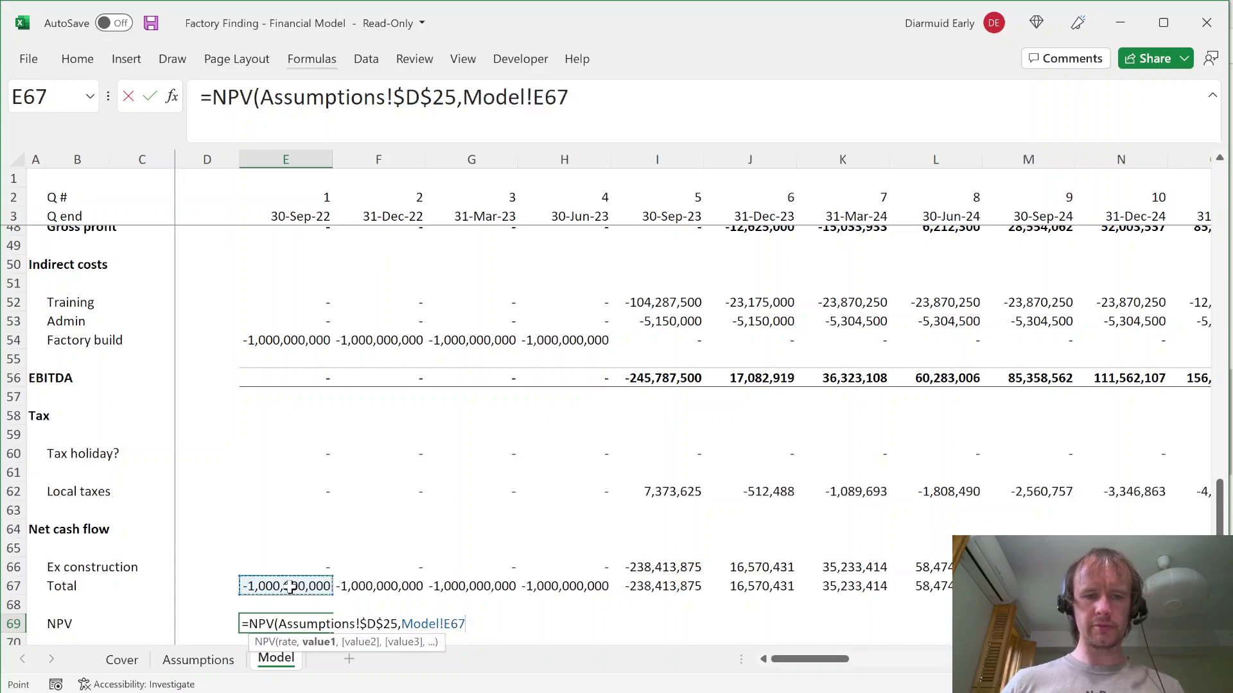
pyautogui.hotkey('ctrl', 'shift', 'Right')
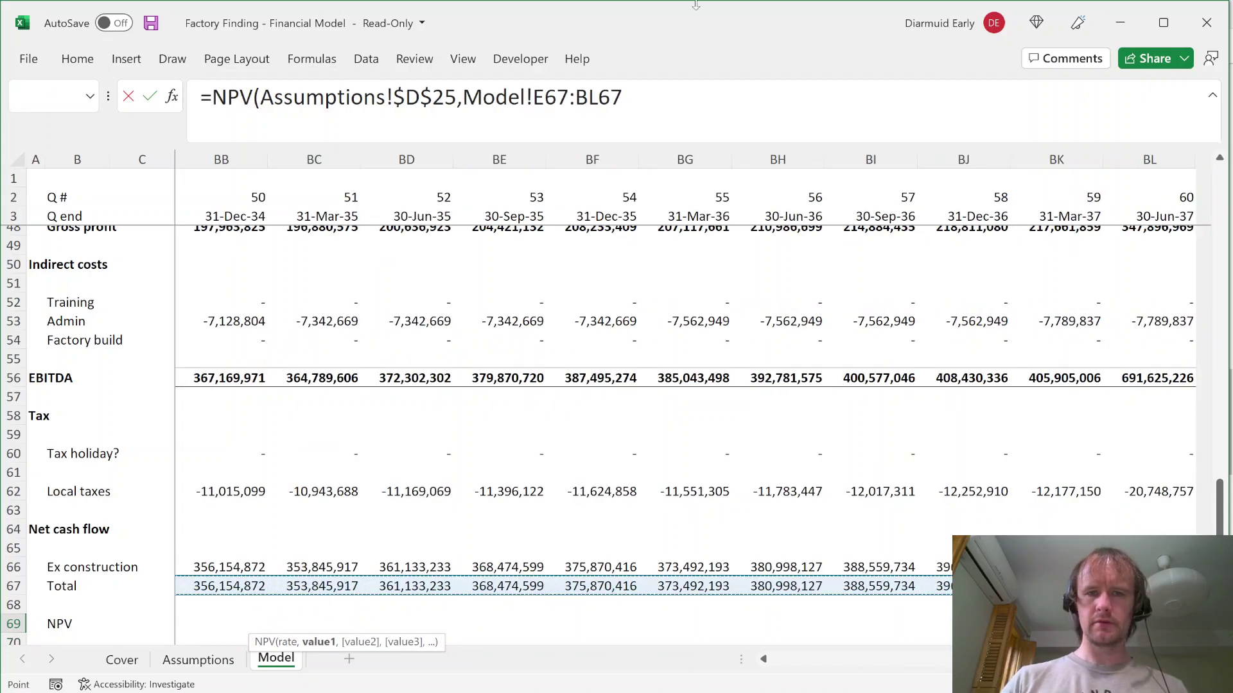
pyautogui.write(')')
pyautogui.click(462, 97)
pyautogui.press('BackSpace')
pyautogui.press('BackSpace')
pyautogui.press('BackSpace')
pyautogui.press('BackSpace')
pyautogui.press('BackSpace')
pyautogui.press('BackSpace')
pyautogui.press('Return')
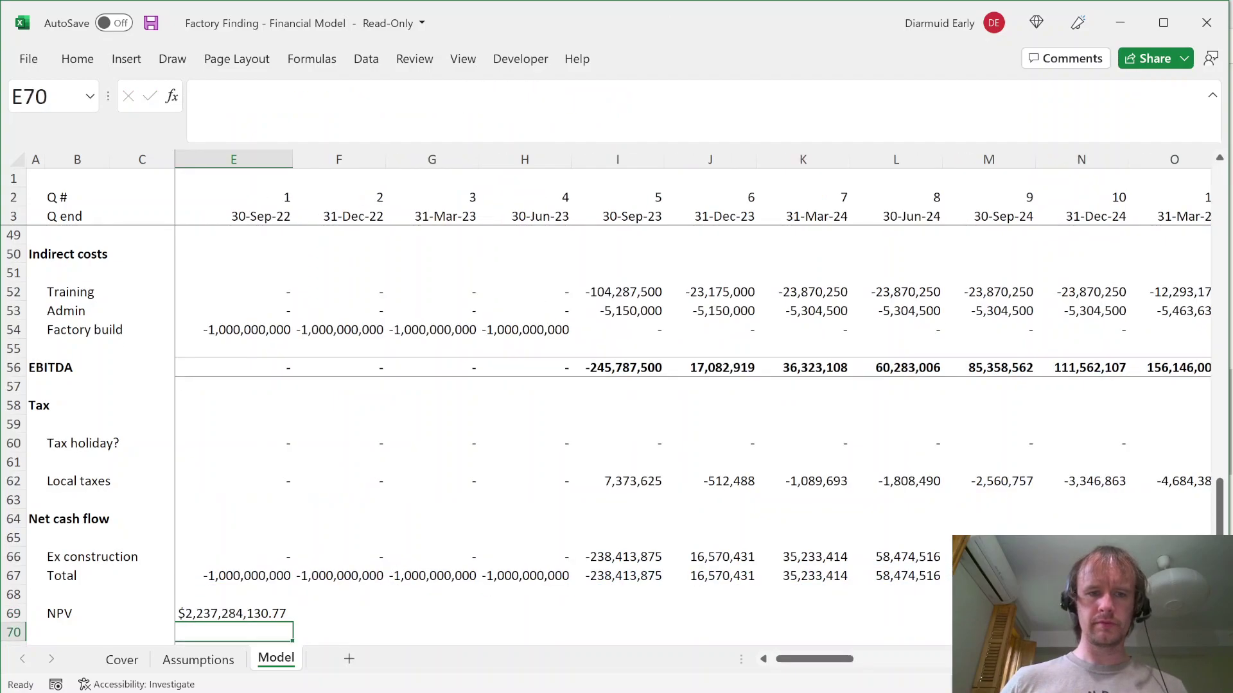
# Step: Copy the formatting of the Total cash flow in E67 onto the NPV value in E69
pyautogui.press('Left')
pyautogui.press('Left')
pyautogui.press('Up')
pyautogui.press('Up')
pyautogui.press('Up')
pyautogui.press('Right')
pyautogui.press('Right')
pyautogui.hotkey('ctrl', 'c')
pyautogui.press('Down')
pyautogui.press('Down')
pyautogui.hotkey('ctrl', 'alt', 'v')
pyautogui.press('t')
pyautogui.press('Return')
pyautogui.press('Escape')
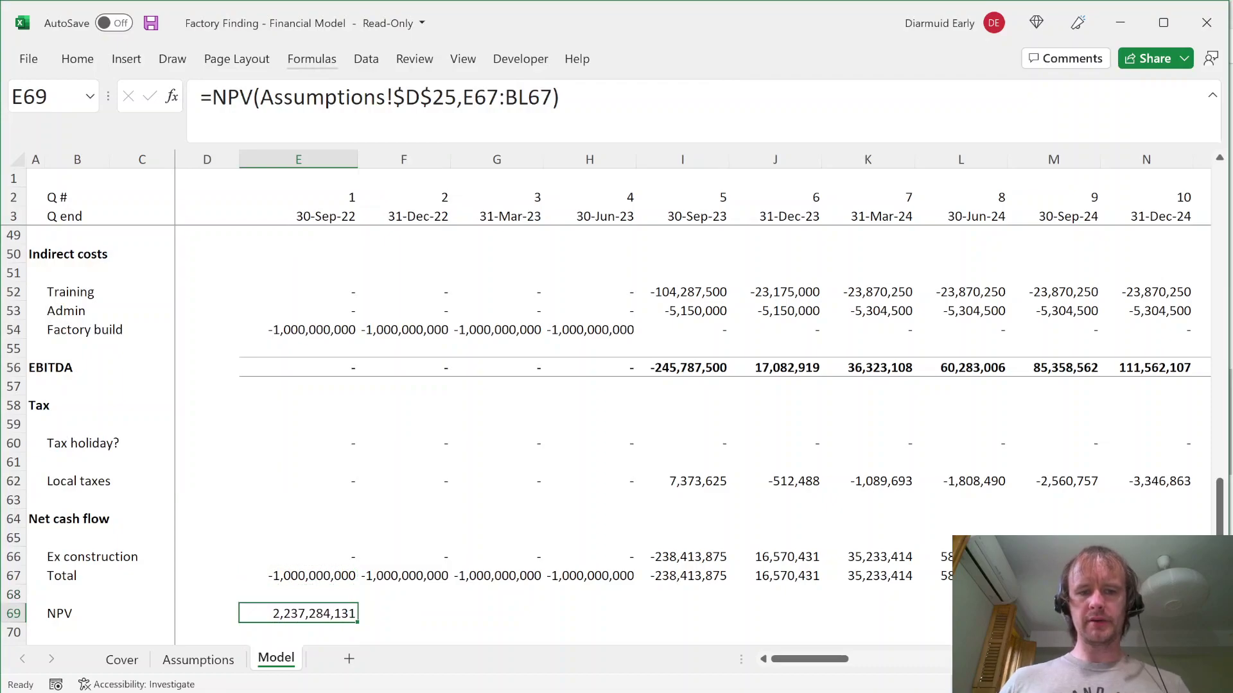
# Step: Match column E's width to column F by copying the column width
pyautogui.press('Up')
pyautogui.press('Up')
pyautogui.press('Right')
pyautogui.hotkey('ctrl', 'c')
pyautogui.press('Left')
pyautogui.hotkey('ctrl', 'alt', 'v')
pyautogui.press('w')
pyautogui.press('Return')
pyautogui.press('Down')
pyautogui.press('Down')
pyautogui.press('Escape')
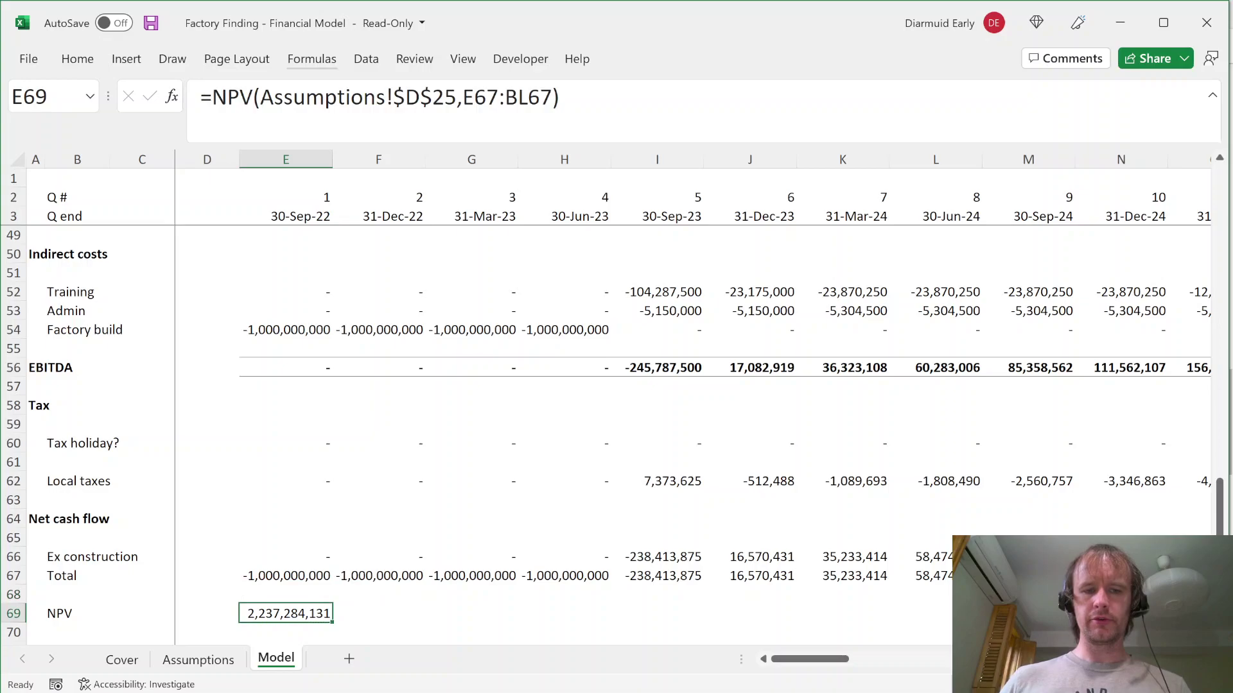
pyautogui.press('Down')
pyautogui.press('Left')
pyautogui.press('Left')
pyautogui.press('Left')
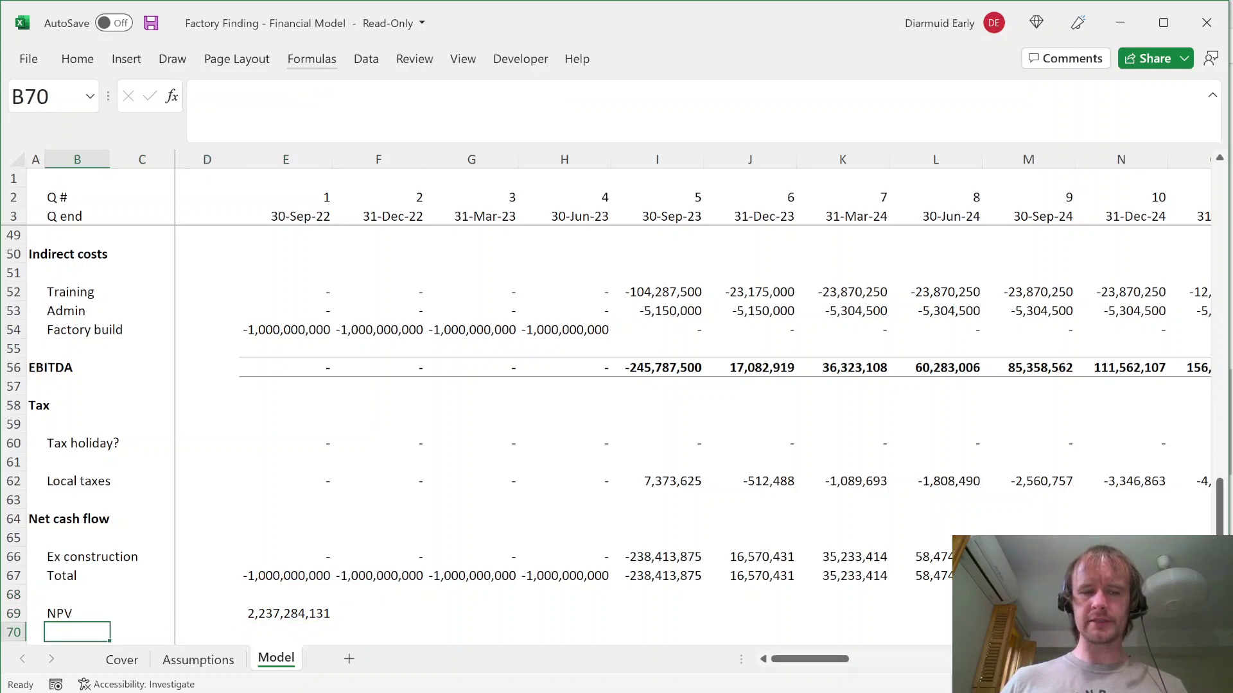
pyautogui.press('Up')
pyautogui.hotkey('shift', 'space')
pyautogui.press('Right')
pyautogui.press('Right')
pyautogui.press('Right')
pyautogui.press('Left')
pyautogui.press('Left')
pyautogui.press('Left')
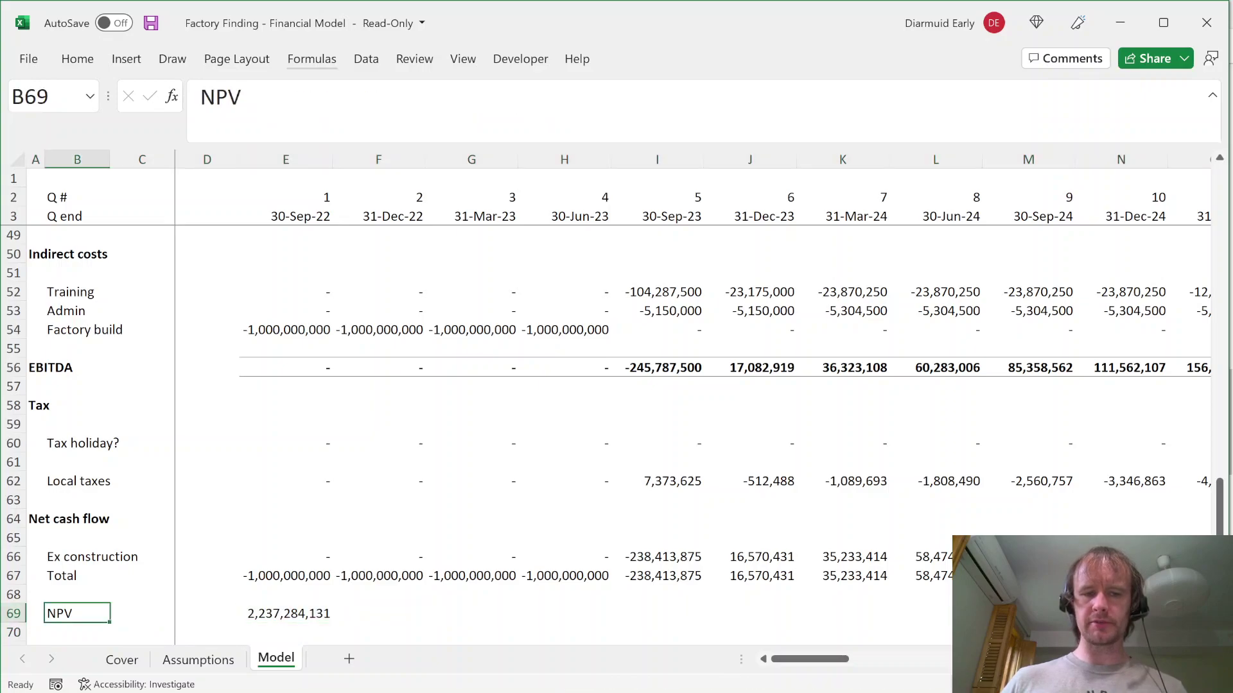
# Step: Label a second NPV line in B70 for a cross-check of the first
pyautogui.press('Down')
pyautogui.press('Down')
pyautogui.press('Up')
pyautogui.write('NPV')
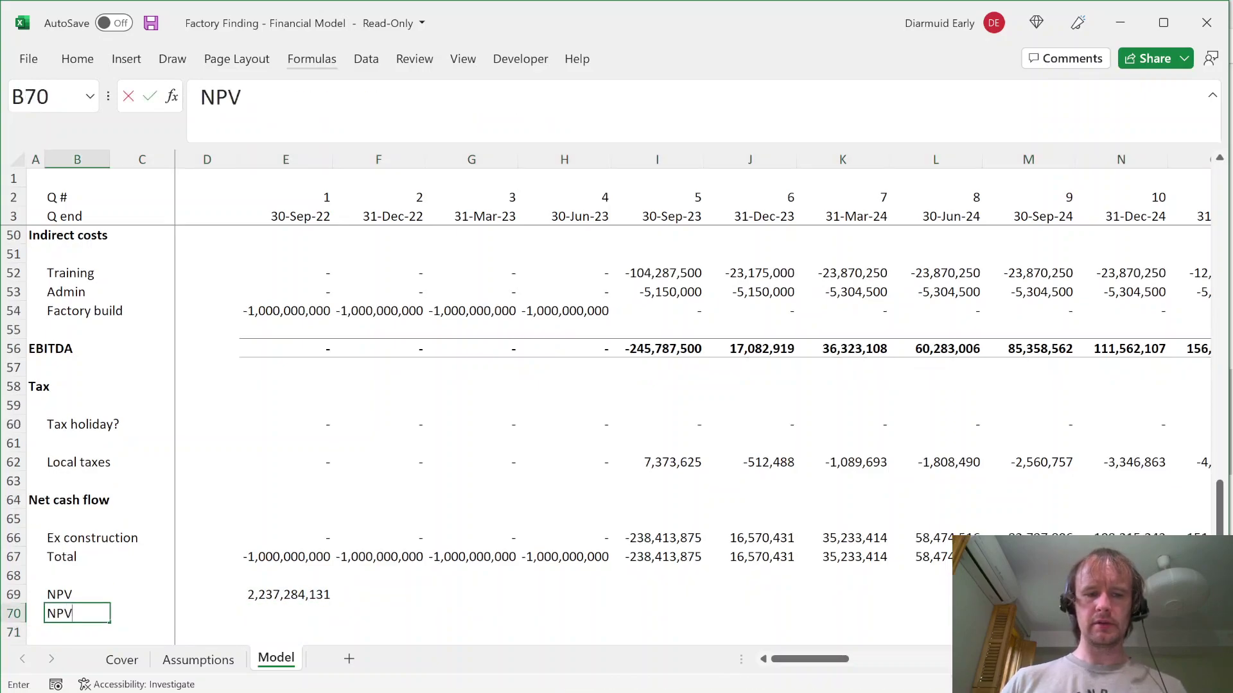
pyautogui.press('Right')
pyautogui.press('Right')
pyautogui.press('Right')
pyautogui.write('=sum')
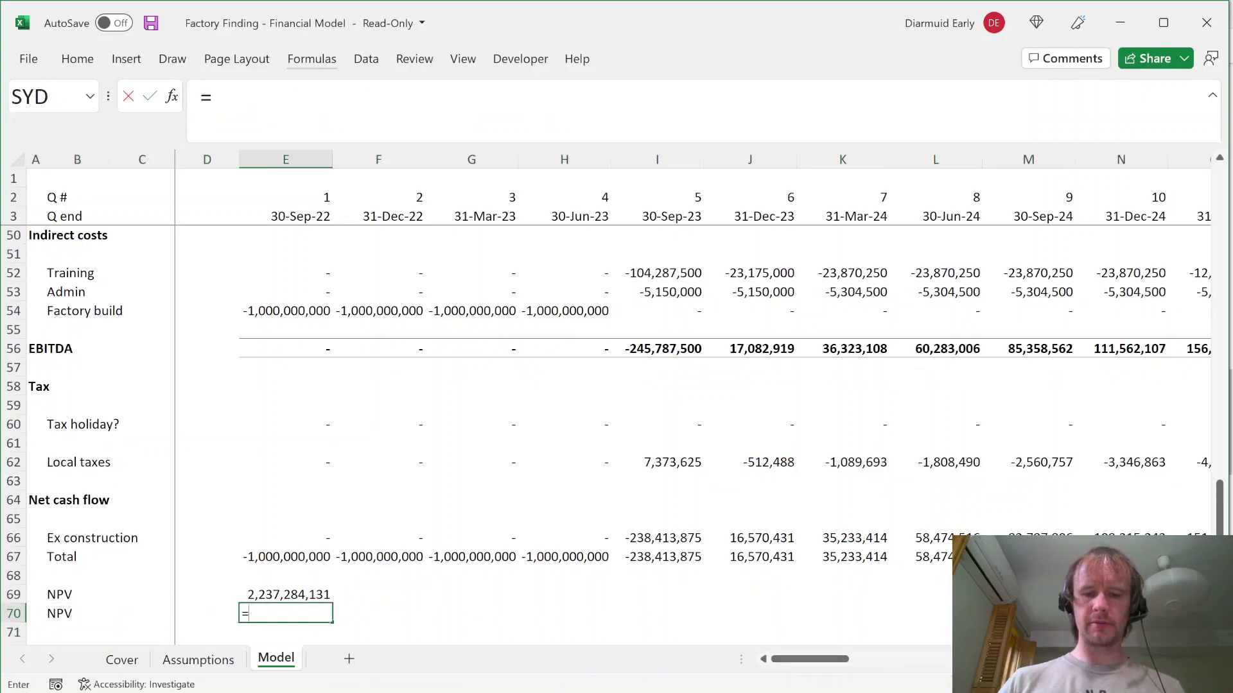
pyautogui.press('Tab')
pyautogui.press('BackSpace')
pyautogui.write('p')
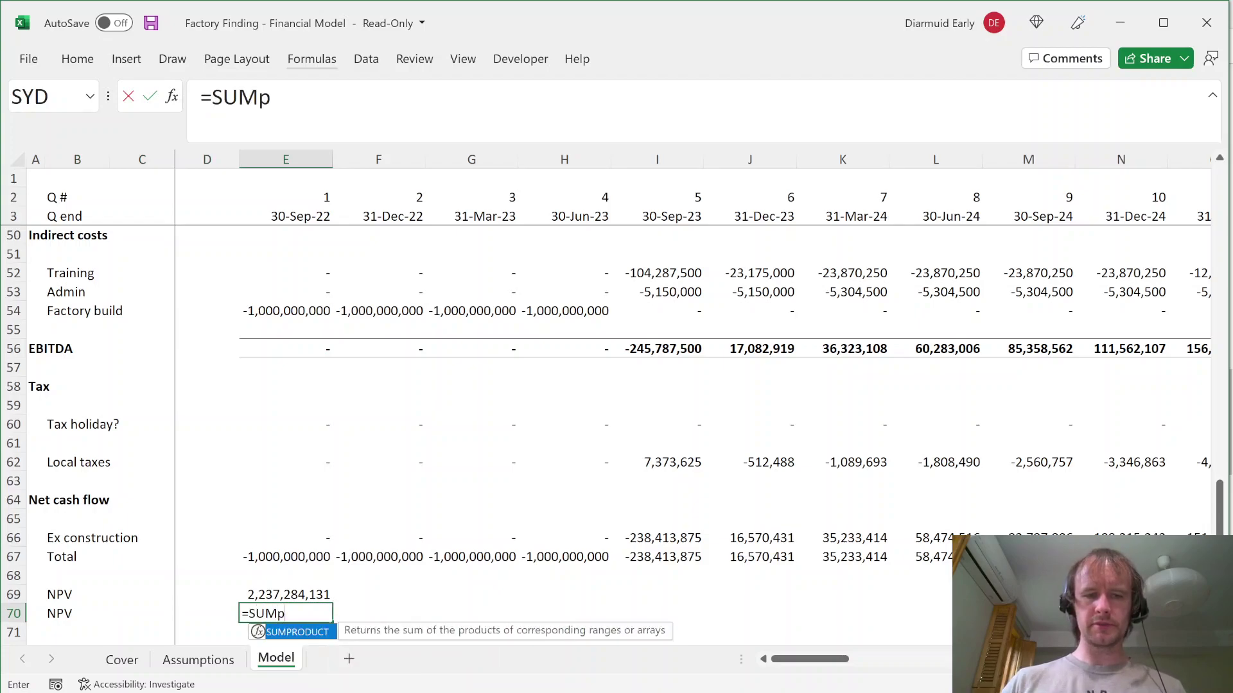
pyautogui.press('Tab')
pyautogui.press('Escape')
# Step: Insert a row beneath the Total net cash flow and label it Discounted total in B68
pyautogui.press('Up')
pyautogui.press('Up')
pyautogui.hotkey('alt', 'h')
pyautogui.press('i')
pyautogui.press('r')
pyautogui.press('Home')
pyautogui.click(77, 575)
pyautogui.write('Discounted total')
# Step: Calculate the first quarter's discounted total in E68 by multiplying the Total by the PV factor, =E67*E9
pyautogui.press('Tab')
pyautogui.press('Tab')
pyautogui.press('Tab')
pyautogui.write('=')
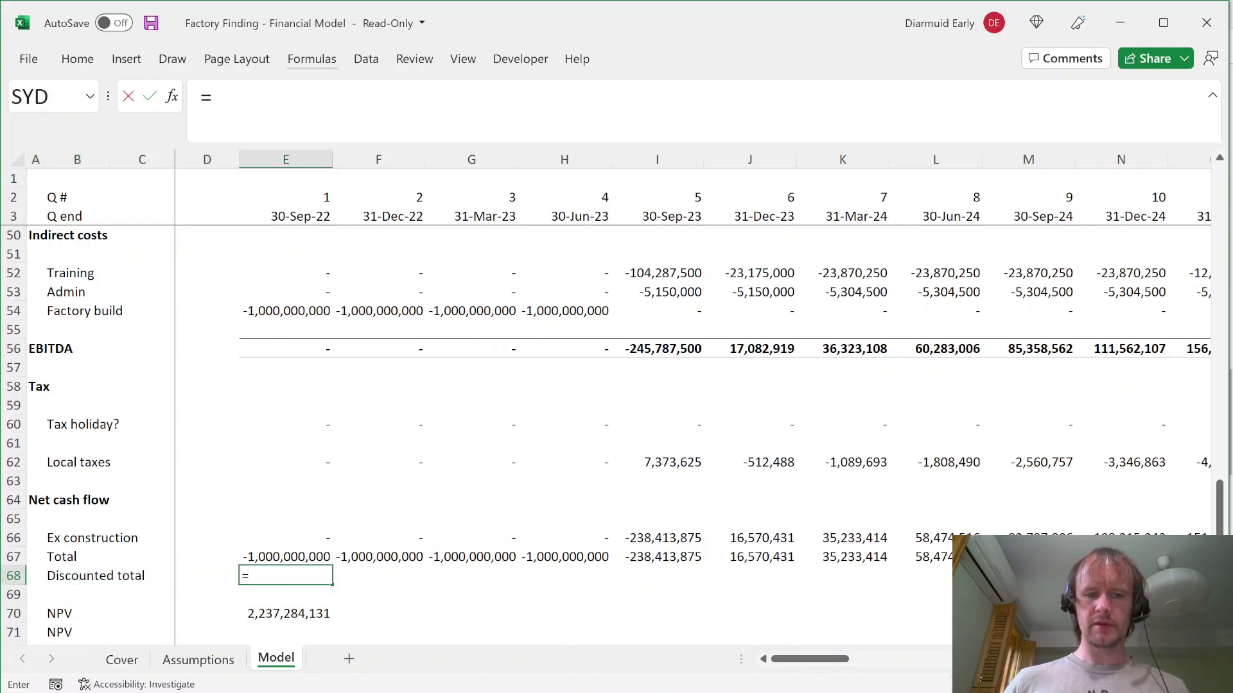
pyautogui.press('Up')
pyautogui.write('*')
pyautogui.hotkey('ctrl', 'Home')
pyautogui.press('Right')
pyautogui.press('Down')
pyautogui.press('Down')
pyautogui.press('Down')
pyautogui.press('Down')
pyautogui.press('Down')
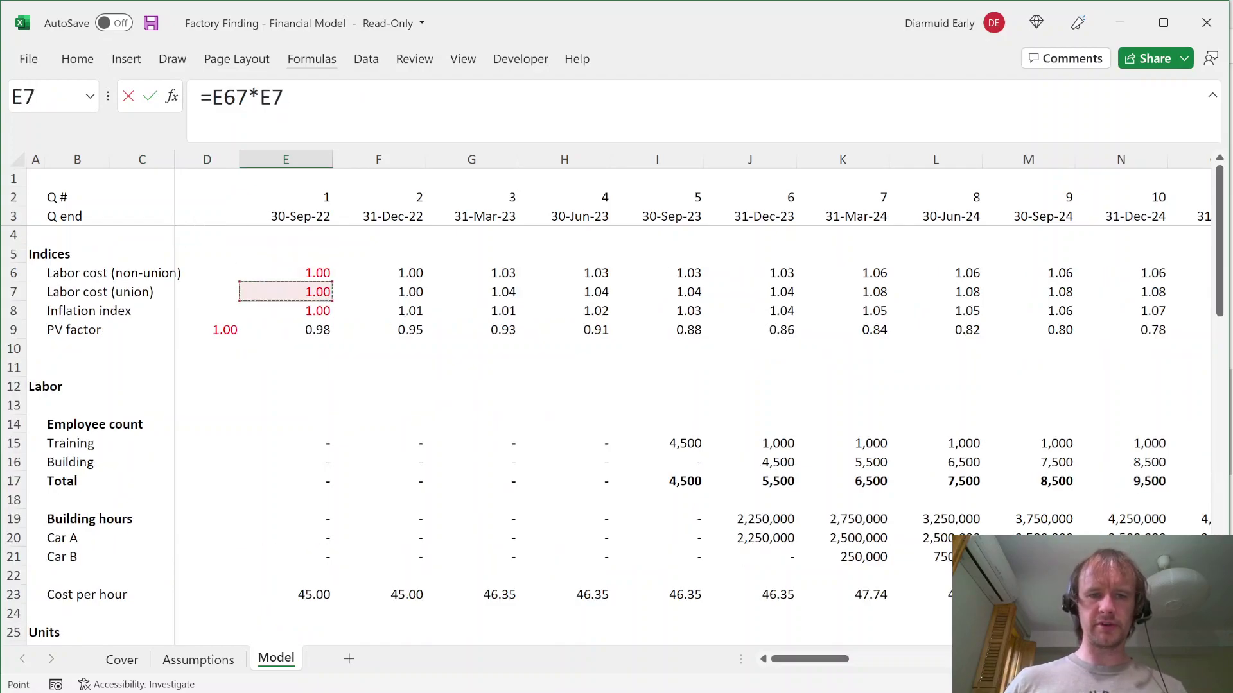
pyautogui.press('Return')
# Step: Fill the Discounted total formula from E68 across all quarters
pyautogui.press('Up')
pyautogui.hotkey('shift', 'Right')
pyautogui.hotkey('shift', 'Right')
pyautogui.hotkey('shift', 'Right')
pyautogui.press('Right')
pyautogui.press('Right')
pyautogui.press('Right')
pyautogui.hotkey('shift', 'Up')
pyautogui.hotkey('ctrl', 'shift', 'Right')
pyautogui.hotkey('shift', 'Down')
pyautogui.hotkey('ctrl', 'r')
# Step: Calculate the second NPV in E71 by summing the discounted totals, =SUM(E68:BL68)
pyautogui.press('Left')
pyautogui.press('Down')
pyautogui.press('Down')
pyautogui.press('Down')
pyautogui.press('Right')
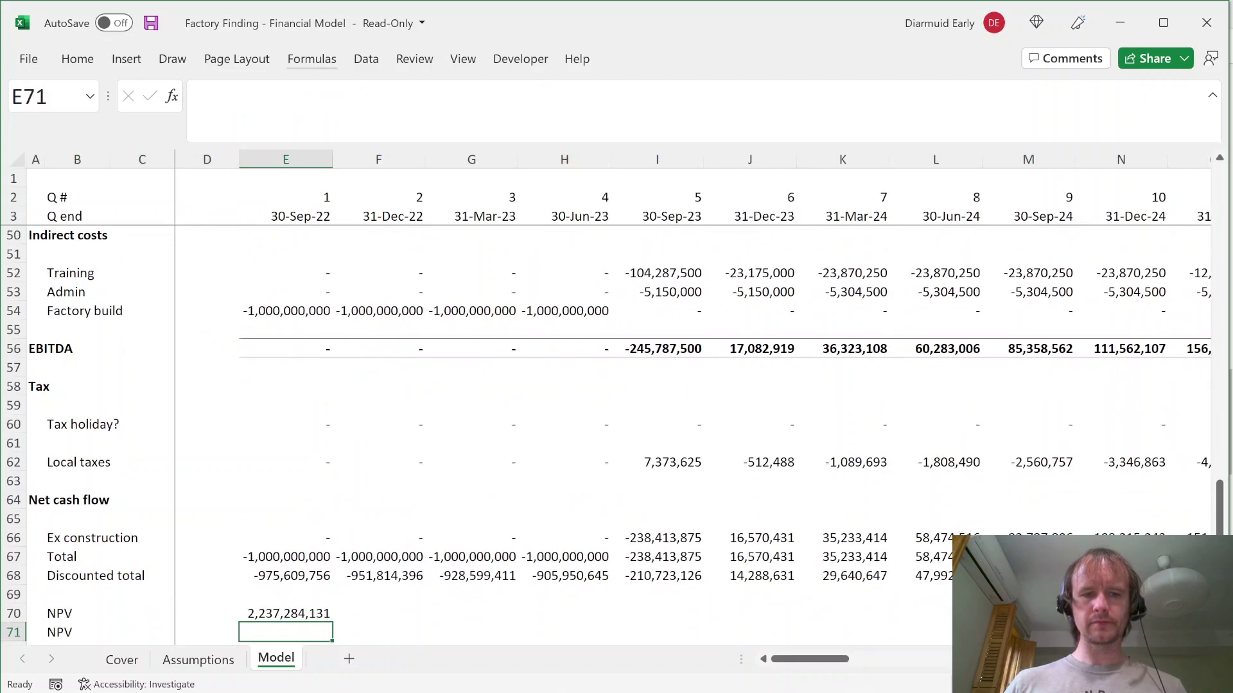
pyautogui.write('=SUM(')
pyautogui.press('Up')
pyautogui.press('Up')
pyautogui.press('Up')
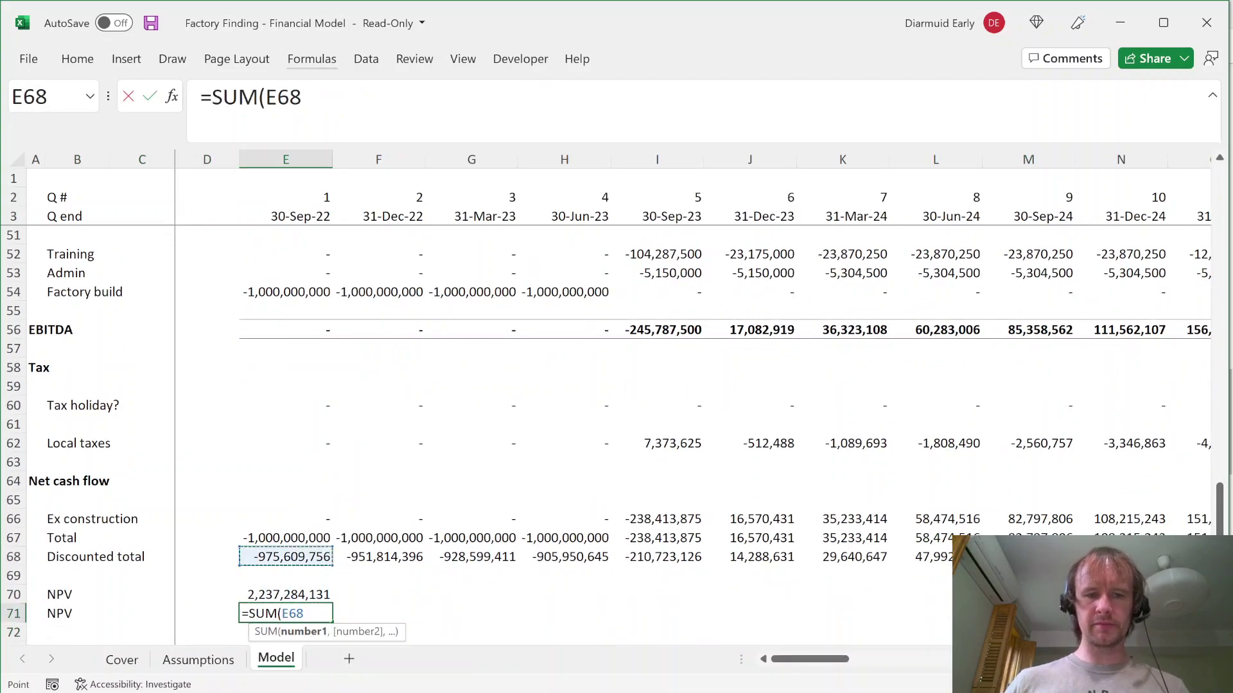
pyautogui.hotkey('ctrl', 'shift', 'Right')
pyautogui.press('Return')
# Step: Check the summed NPV in E71 against the NPV function result in E70
pyautogui.press('Left')
pyautogui.press('Up')
pyautogui.press('Right')
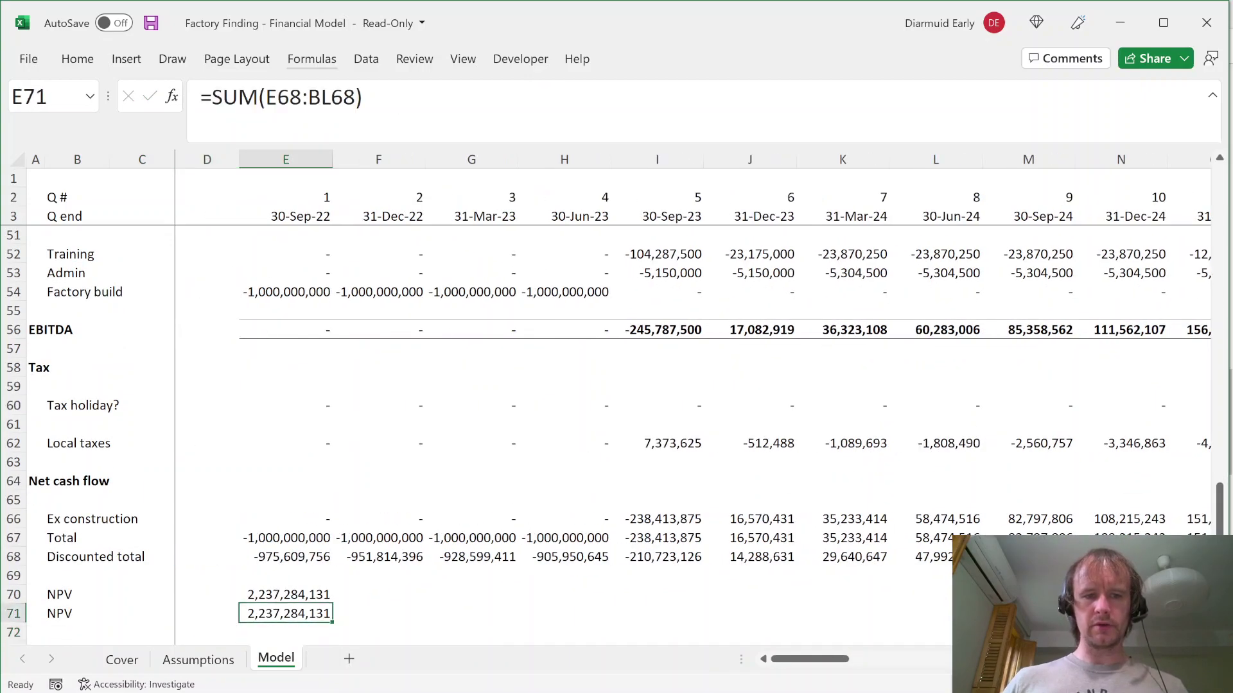
pyautogui.hotkey('shift', 'Up')
# Step: Review the first quarter's discounting in E68 against its quarter-end date in E3 and the cash flows in E66:E67
pyautogui.press('Up')
pyautogui.press('Up')
pyautogui.press('Up')
pyautogui.hotkey('ctrl', 'space')
pyautogui.press('Left')
pyautogui.press('Right')
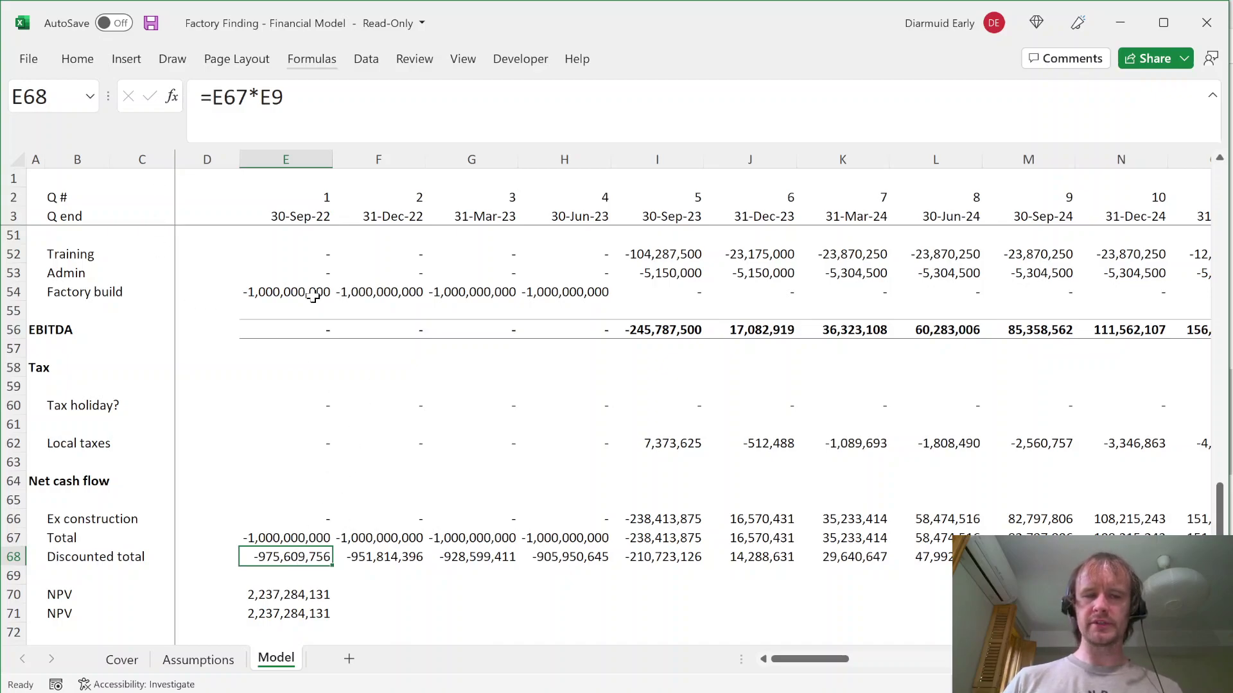
pyautogui.click(275, 218)
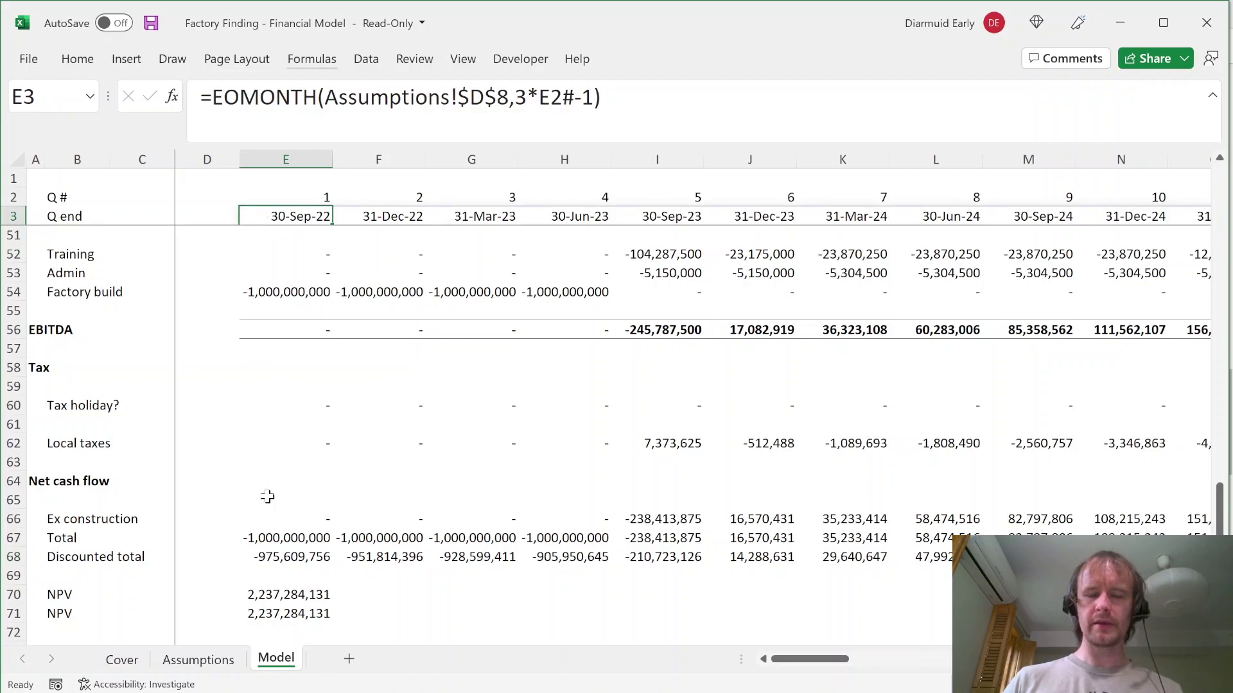
pyautogui.click(271, 559)
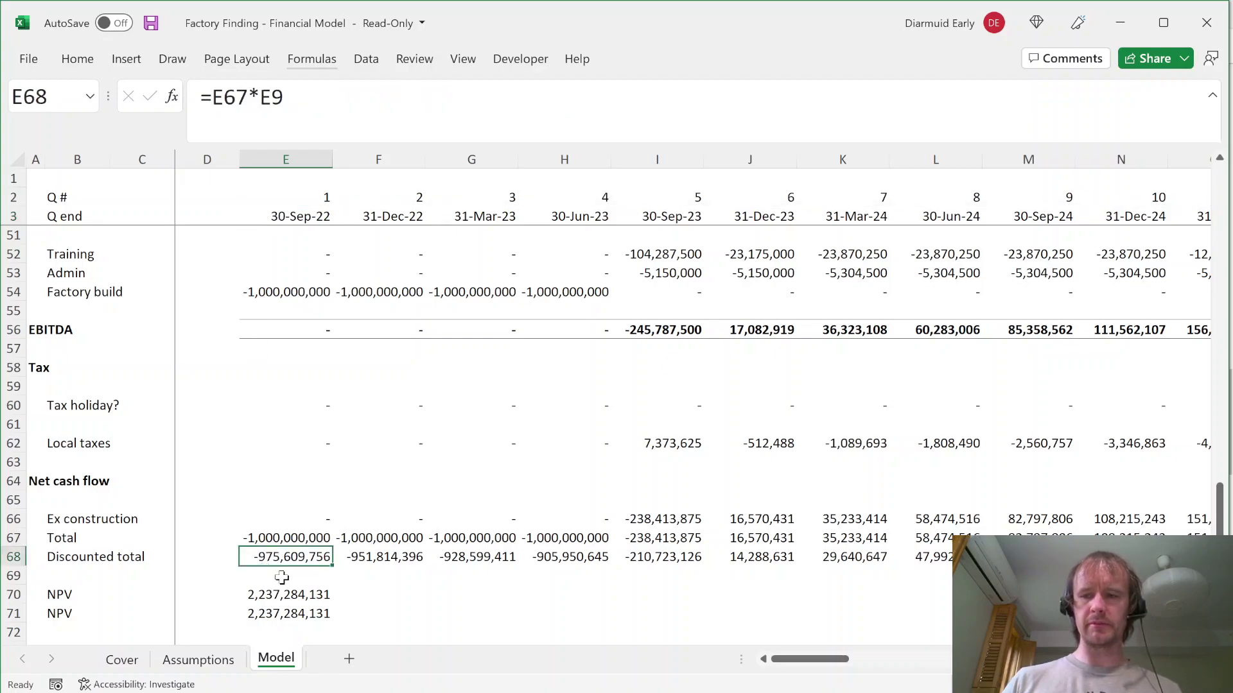
pyautogui.moveTo(268, 518); pyautogui.dragTo(270, 550)
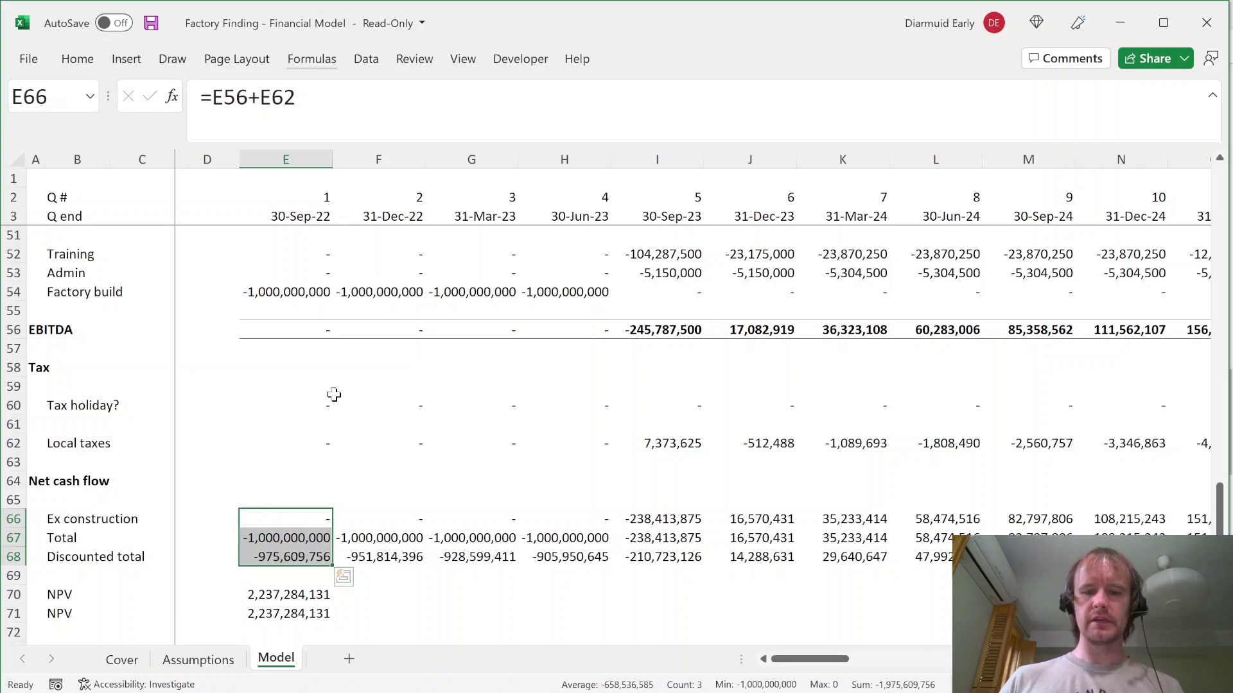
# Step: Review the PV factor formulas in row 9 and their starting value in D9
pyautogui.hotkey('ctrl', 'Home')
pyautogui.click(319, 332)
pyautogui.hotkey('shift', 'space')
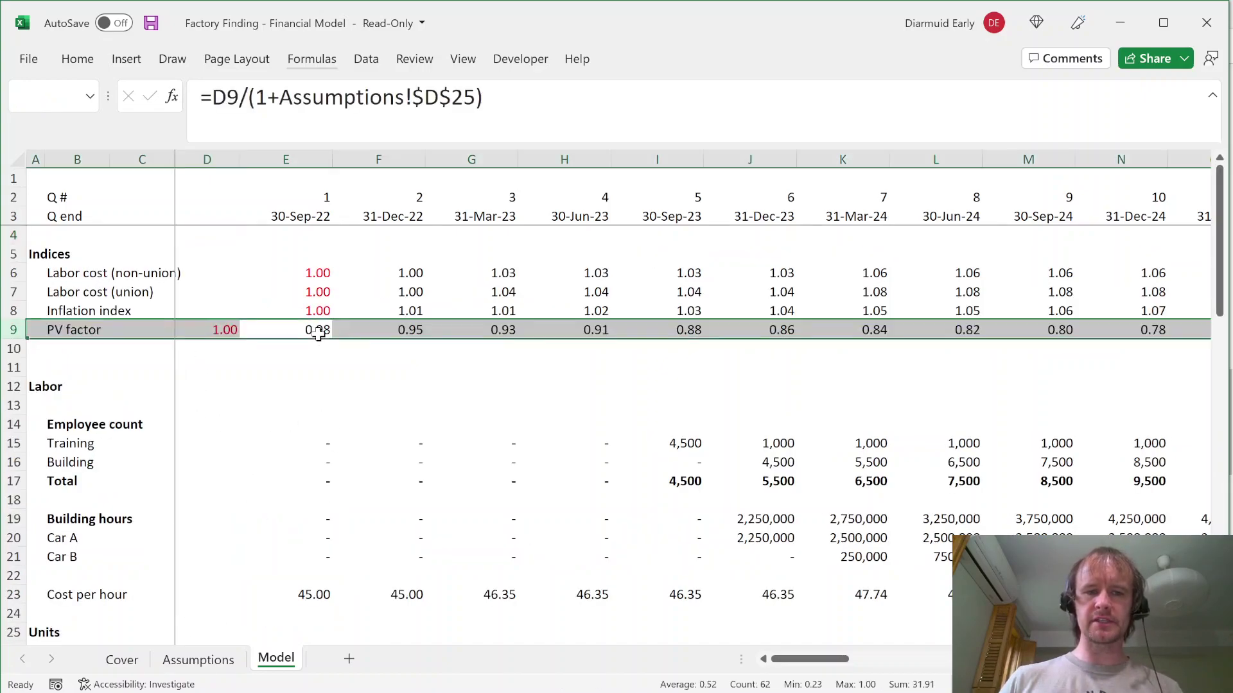
pyautogui.press('Left')
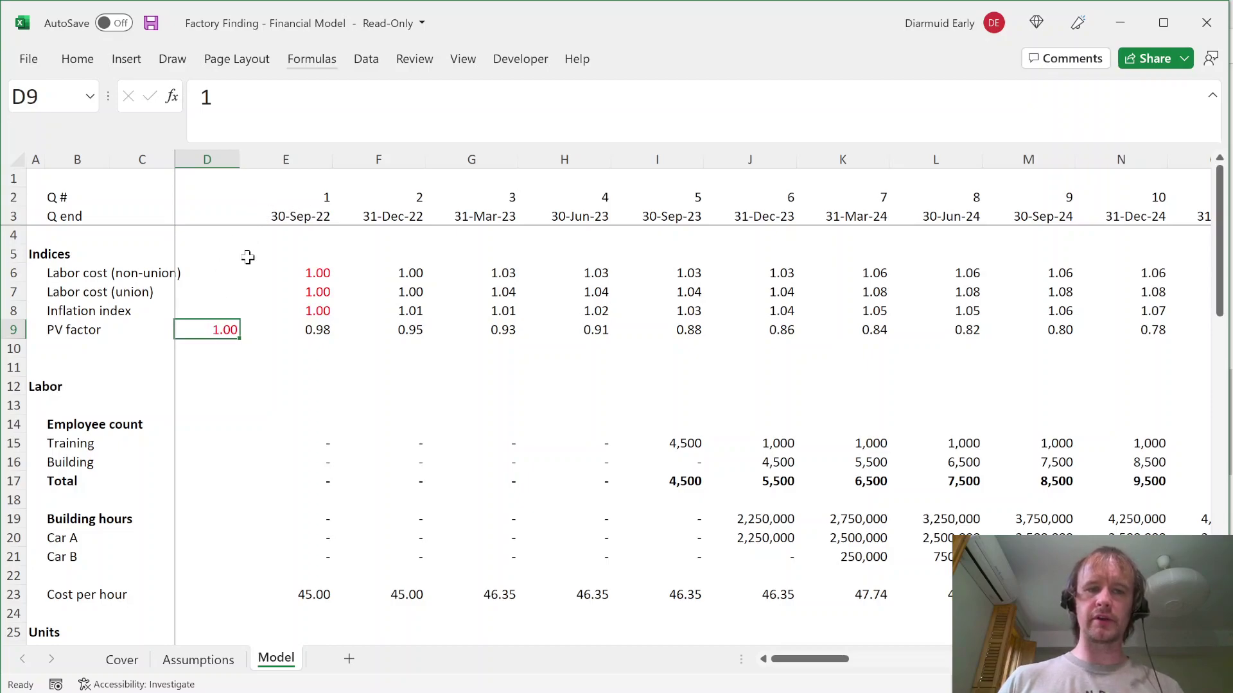
# Step: Try starting the PV factor at 1.00 in the first quarter by copying D9 into E9, and undo it
pyautogui.hotkey('ctrl', 'c')
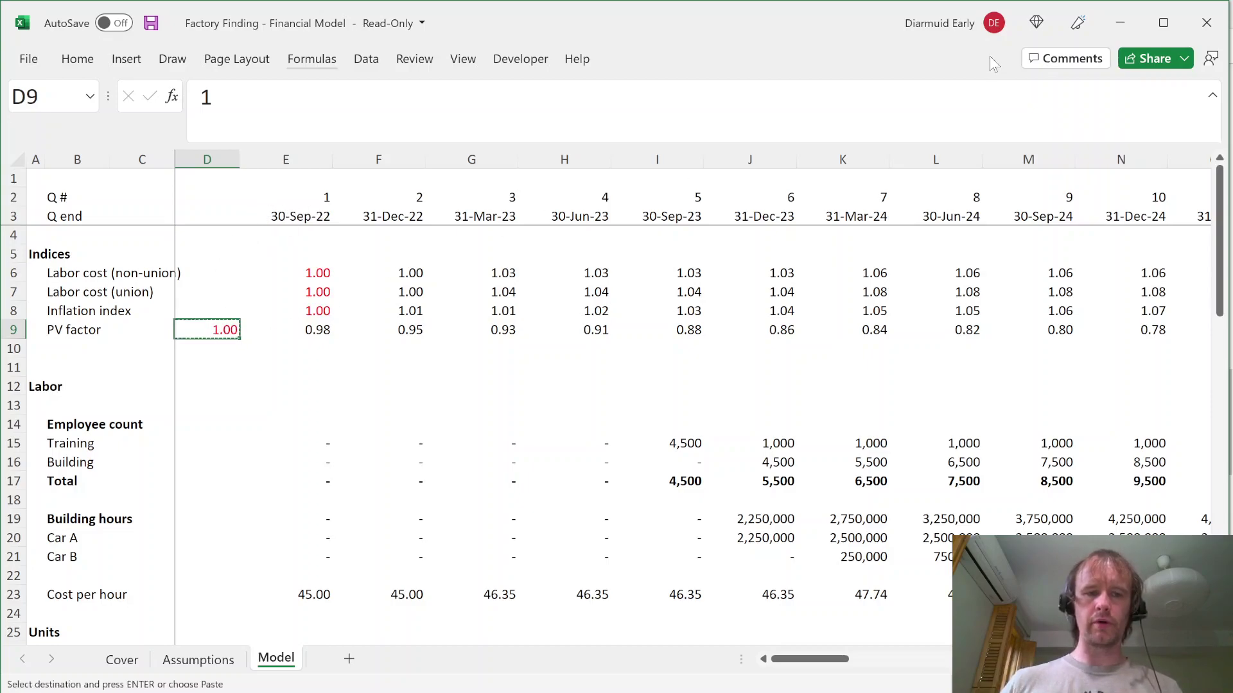
pyautogui.press('Right')
pyautogui.hotkey('ctrl', 'v')
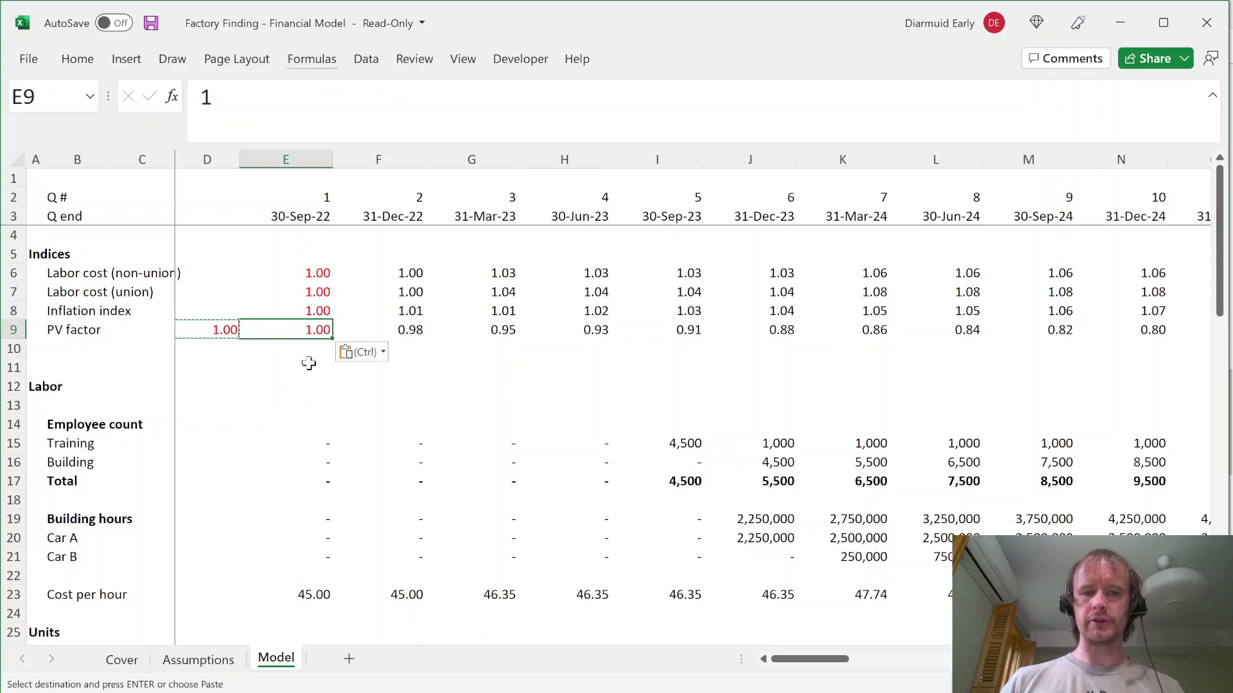
pyautogui.click(300, 214)
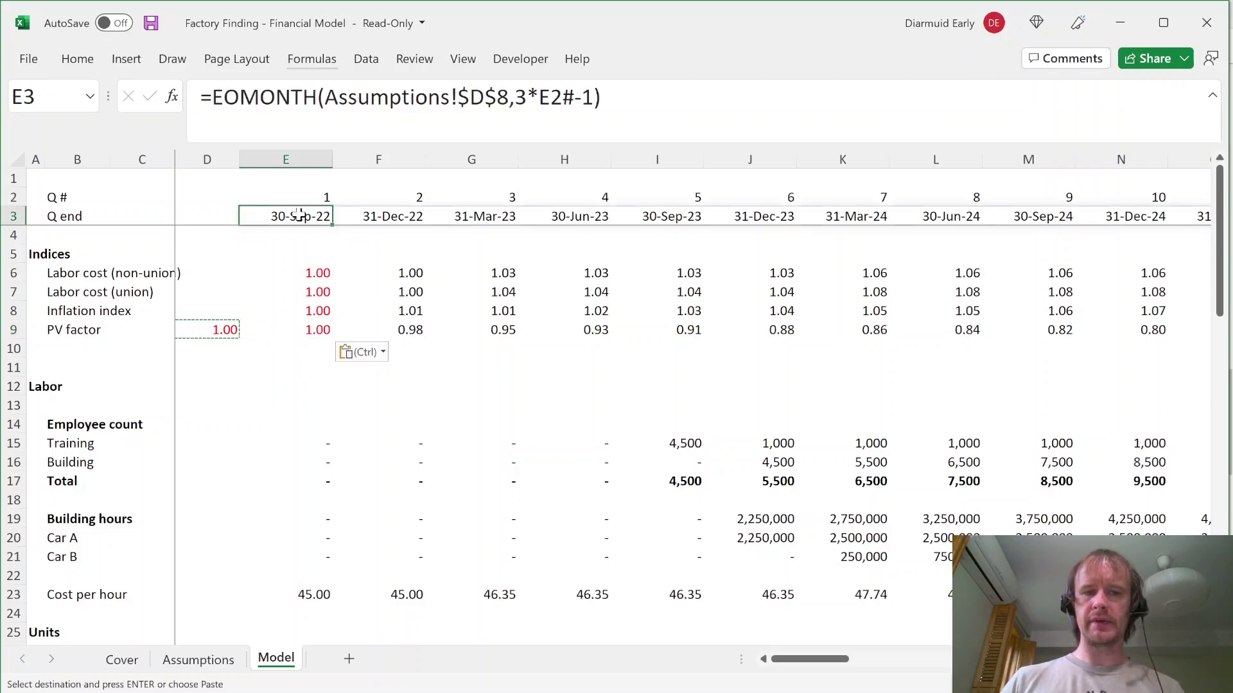
pyautogui.hotkey('ctrl', 'z')
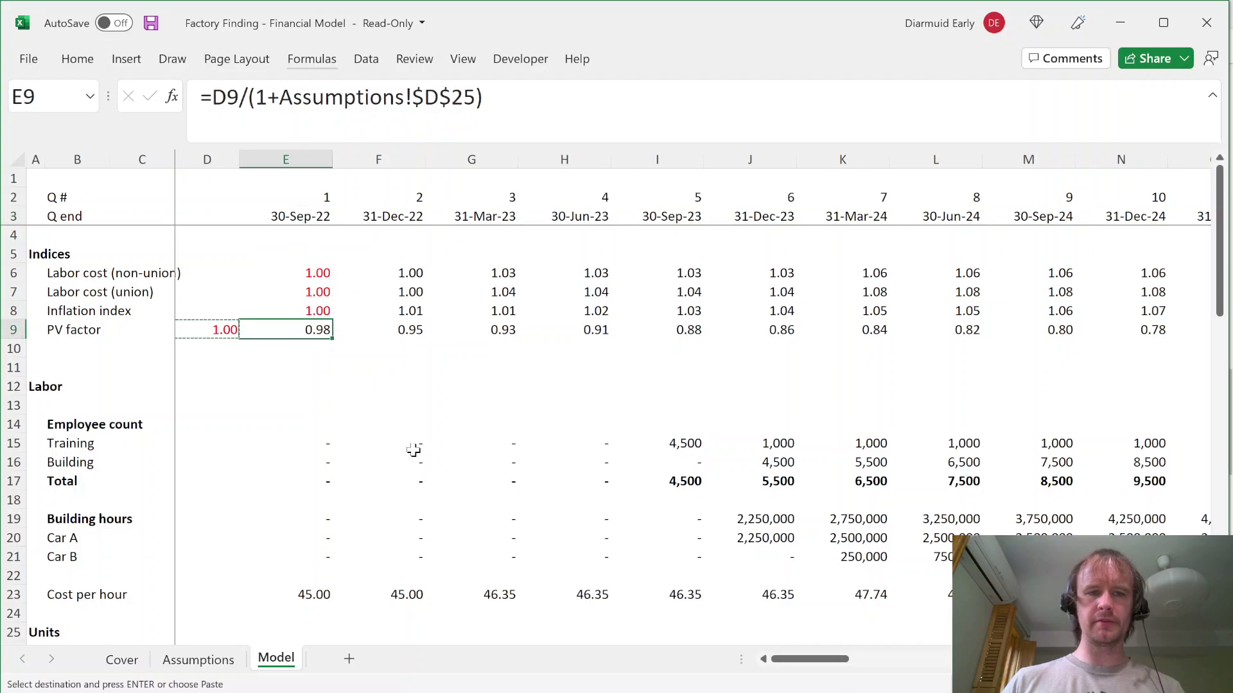
# Step: Review the two NPV results in rows 70 and 71 below the net cash flow section
pyautogui.scroll(-14, 462, 496)
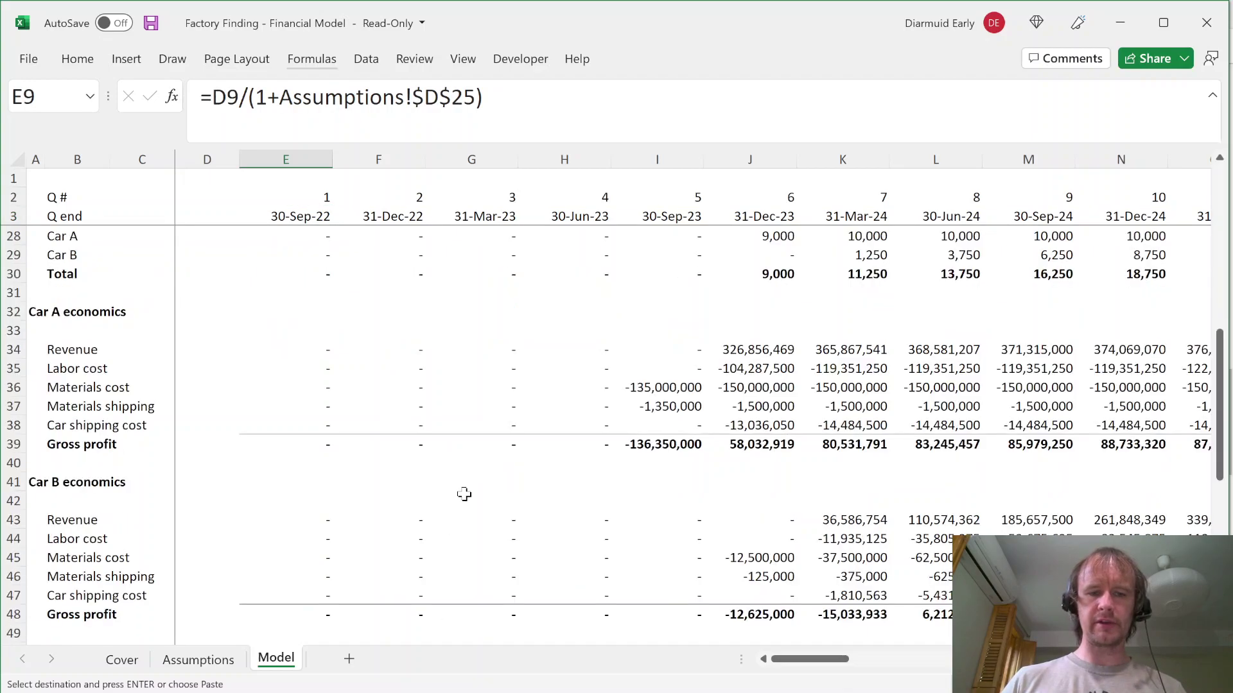
pyautogui.scroll(-5, 447, 438)
pyautogui.click(276, 427)
pyautogui.press('Down')
pyautogui.hotkey('shift', 'space')
pyautogui.press('Up')
pyautogui.press('Down')
pyautogui.hotkey('shift', 'space')
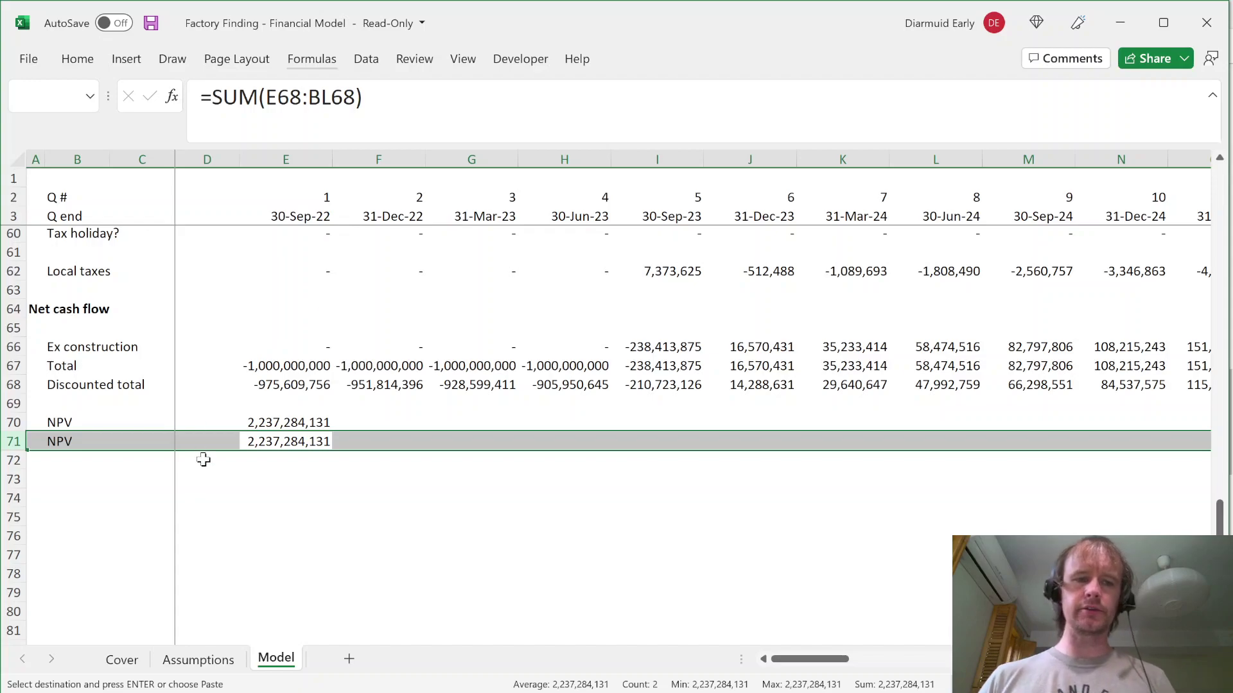
pyautogui.click(111, 468)
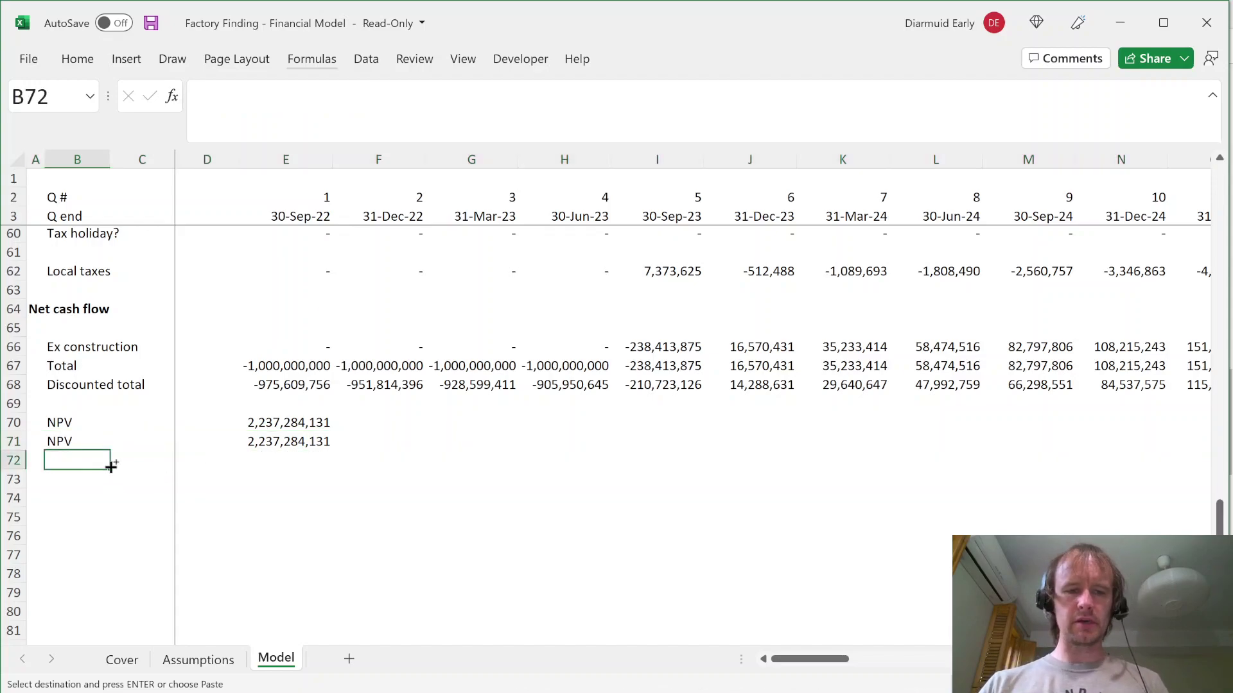
# Step: Switch to the Questions PDF and read question 1 about cumulative price inflation in Q4 2023
pyautogui.hotkey('ctrl', 'Home')
pyautogui.hotkey('alt', 'Tab')
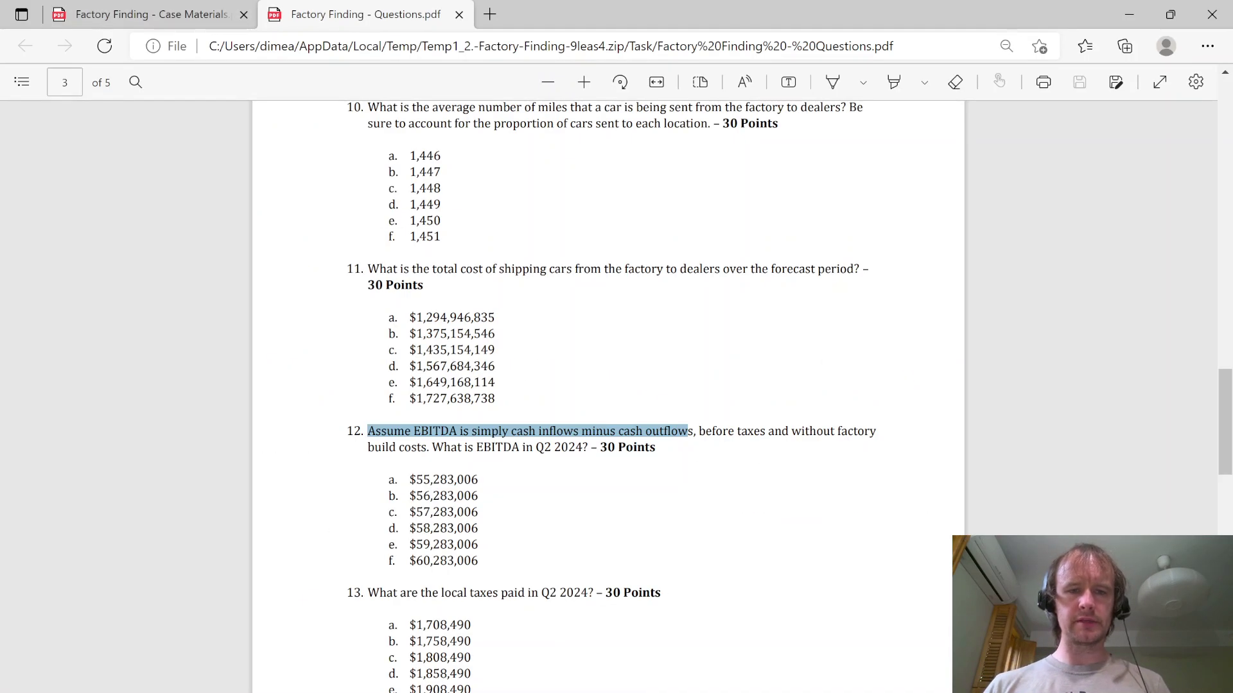
pyautogui.hotkey('ctrl', 'Home')
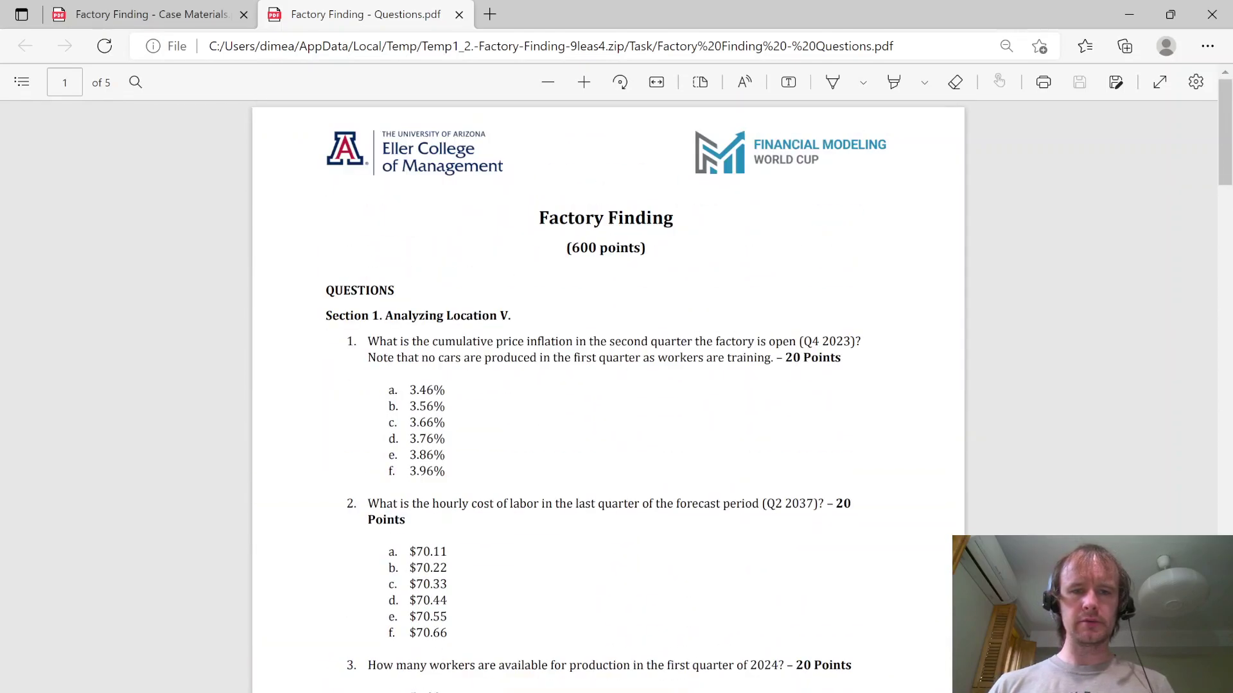
pyautogui.scroll(-1, 546, 422)
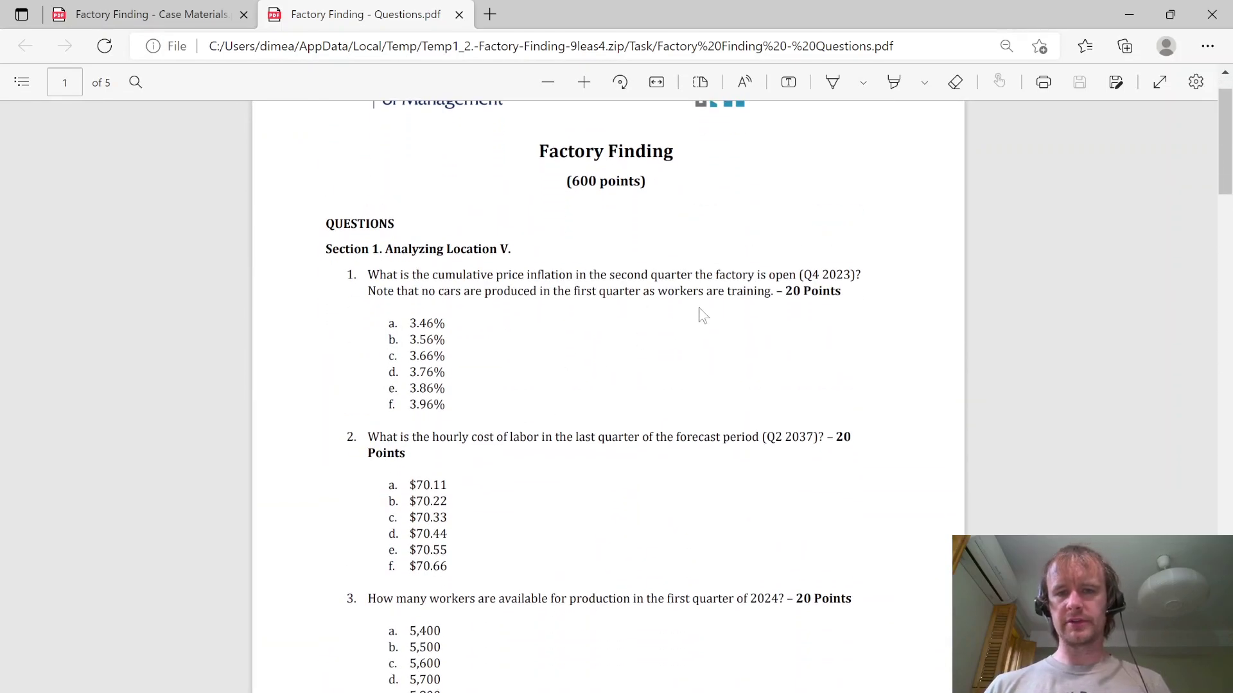
# Step: Return to the workbook and locate the Q4 2023 inflation index in J8 of the Model sheet
pyautogui.hotkey('alt', 'Tab')
pyautogui.press('Right')
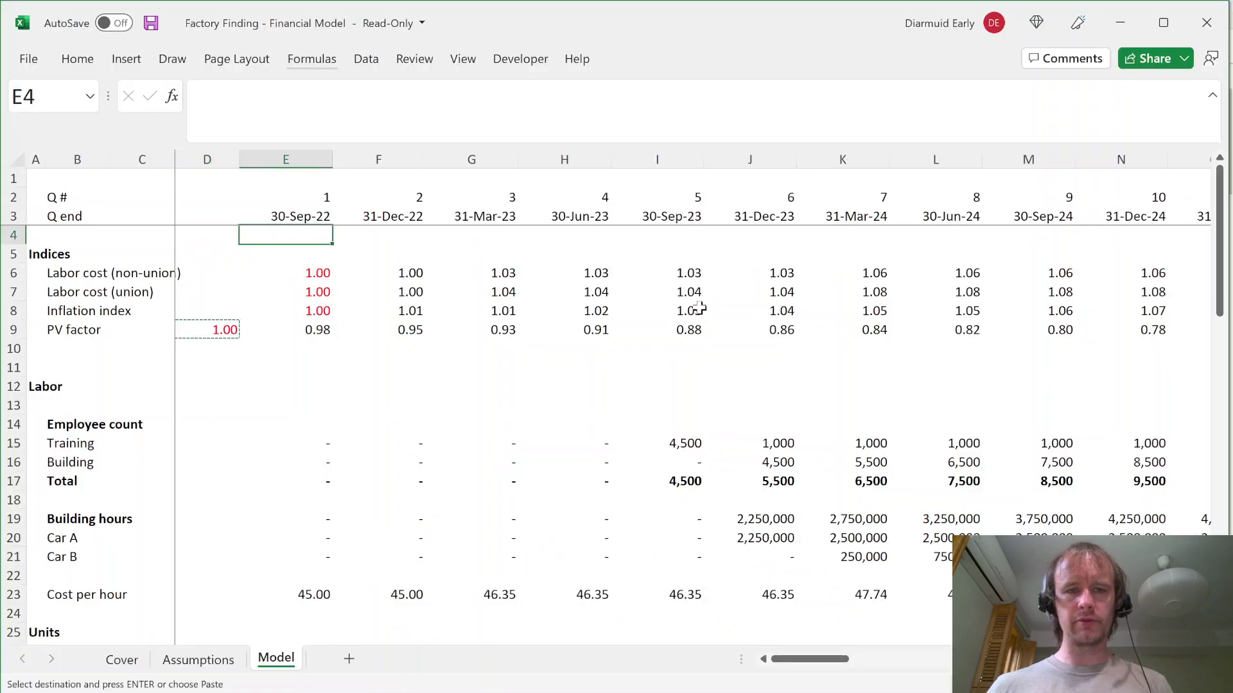
pyautogui.press('Right')
pyautogui.press('Right')
pyautogui.press('Right')
pyautogui.press('Down')
pyautogui.press('Down')
pyautogui.press('Down')
pyautogui.press('Right')
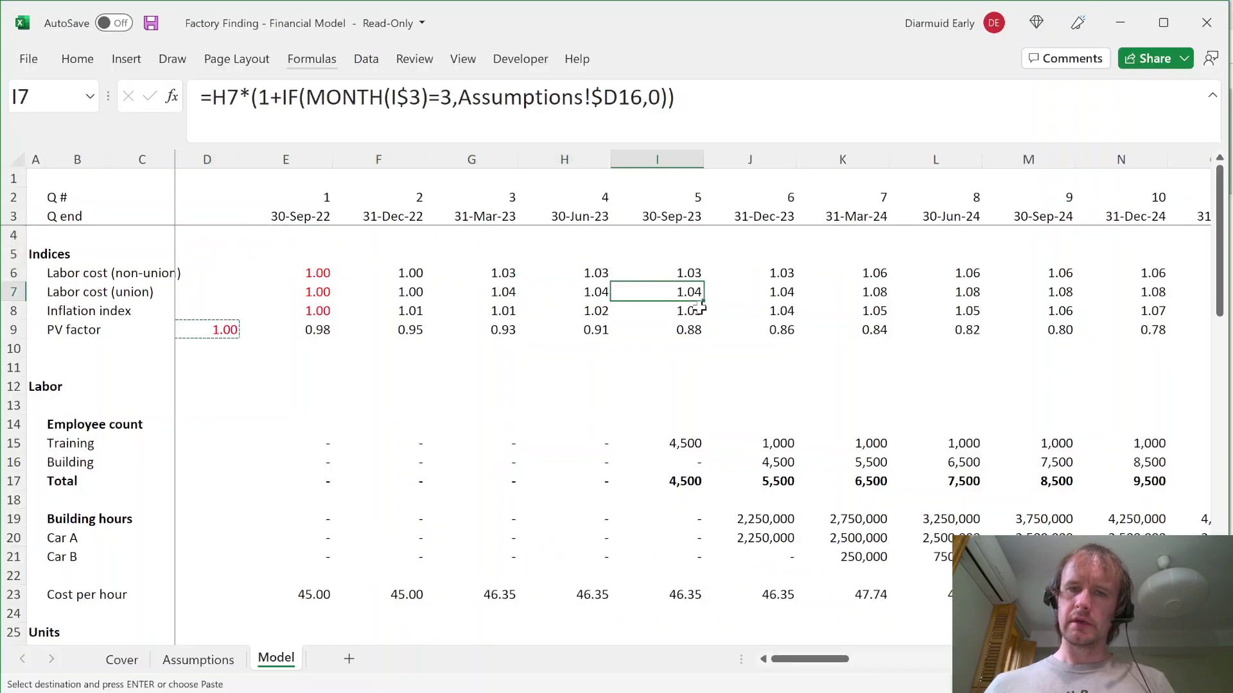
pyautogui.press('Right')
pyautogui.press('Down')
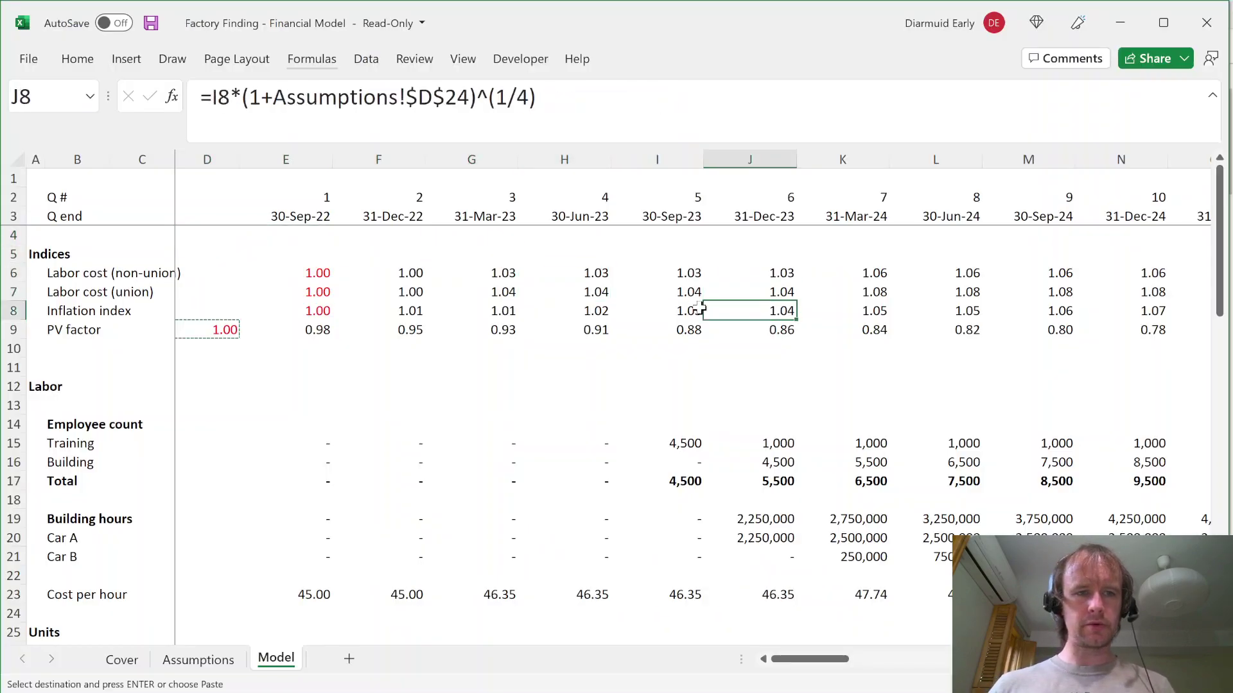
# Step: Read the inflation index in J8 with five decimals, restore its format, and mark 3.76% for question 1 in the Questions PDF
pyautogui.hotkey('alt', 'h')
pyautogui.press('0')
pyautogui.hotkey('alt', 'h')
pyautogui.press('0')
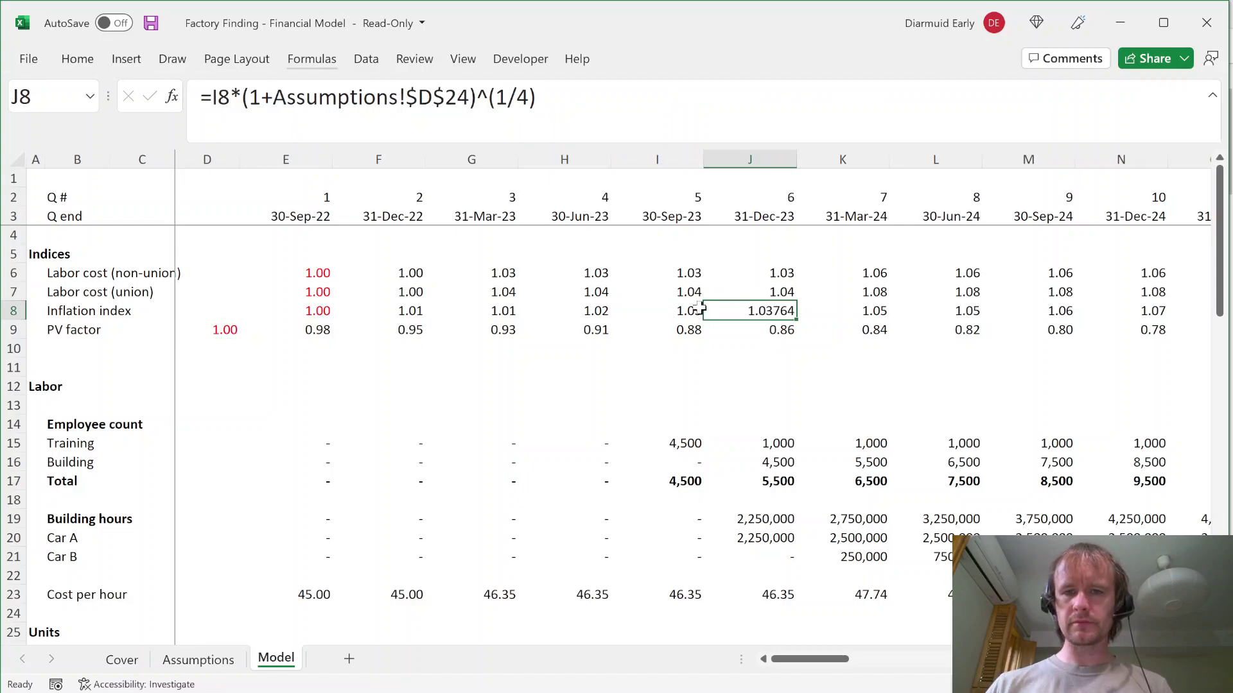
pyautogui.hotkey('ctrl', 'z')
pyautogui.hotkey('ctrl', 'z')
pyautogui.hotkey('alt', 'Tab')
pyautogui.doubleClick(422, 372)
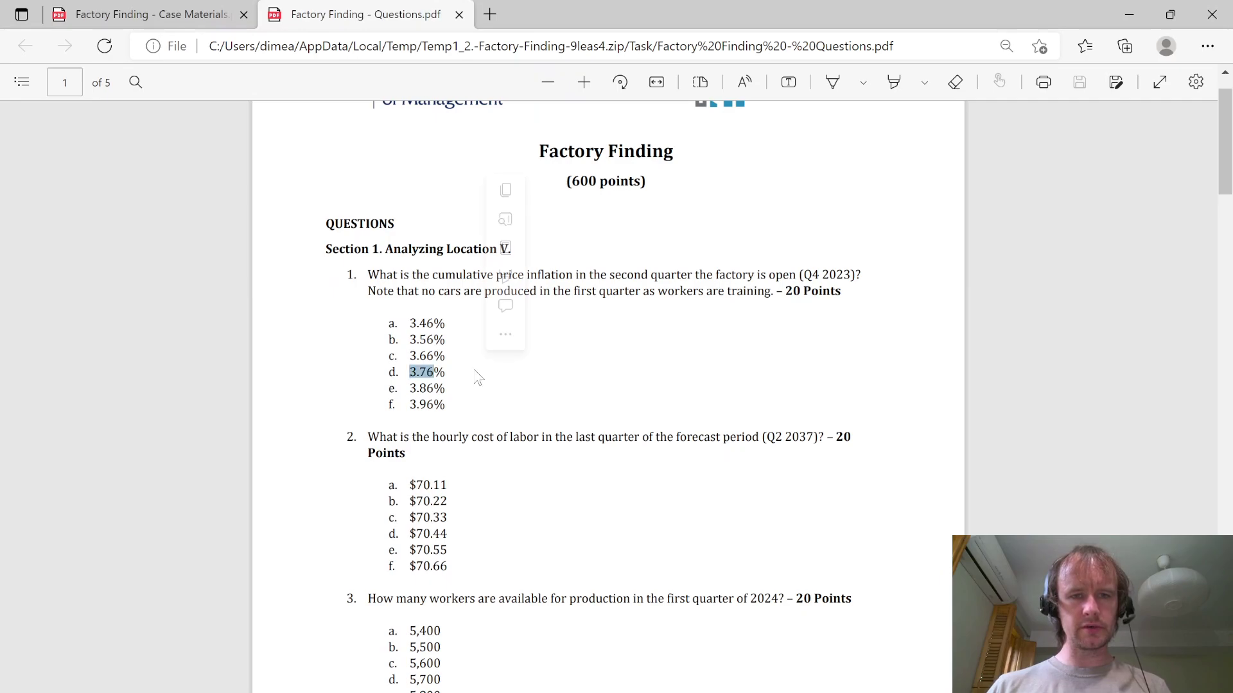
# Step: Look up the hourly labor cost for the last forecast quarter, Q2 2037, in BL23 of the model
pyautogui.hotkey('alt', 'Tab')
pyautogui.hotkey('ctrl', 'Down')
pyautogui.hotkey('ctrl', 'Down')
pyautogui.hotkey('ctrl', 'Down')
pyautogui.hotkey('ctrl', 'Down')
pyautogui.hotkey('ctrl', 'Down')
pyautogui.hotkey('ctrl', 'Down')
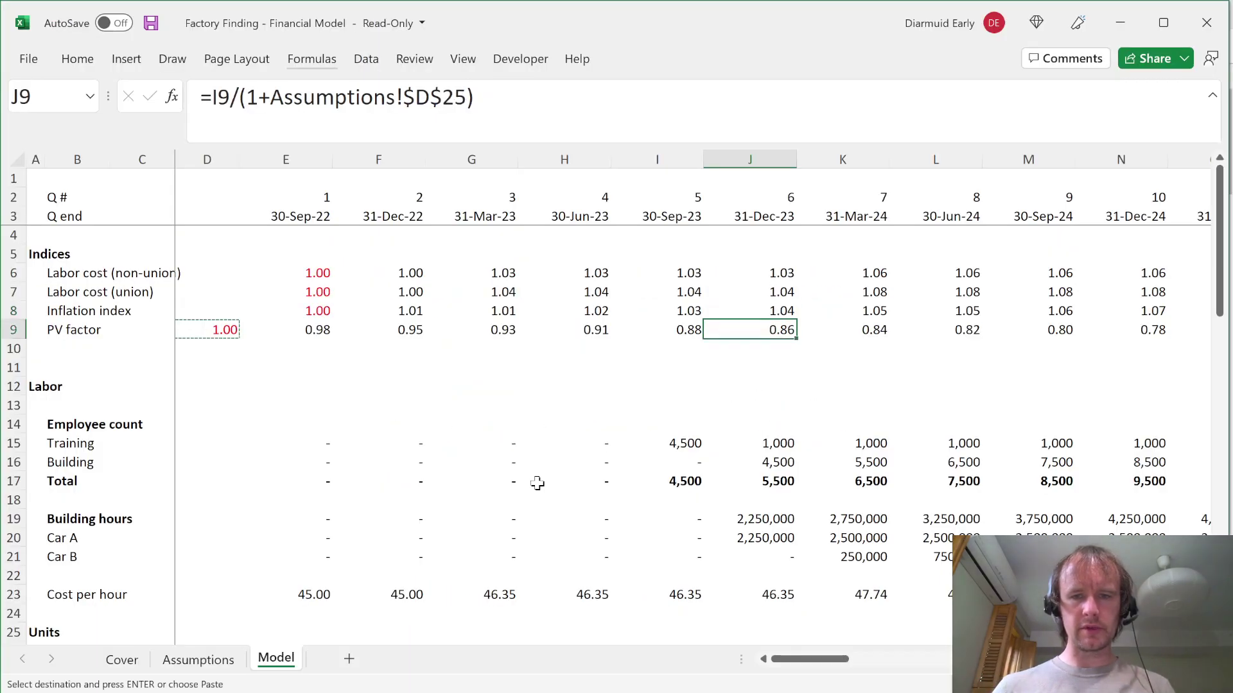
pyautogui.scroll(-1, 538, 483)
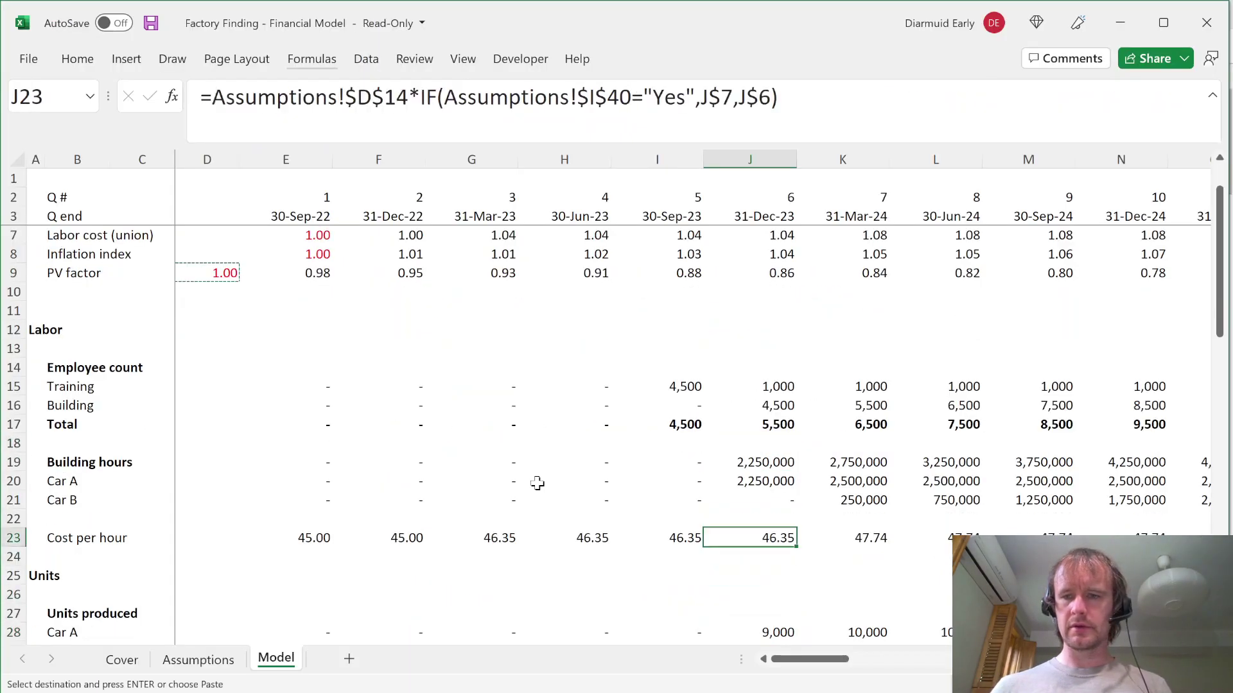
pyautogui.hotkey('ctrl', 'Right')
pyautogui.press('Down')
pyautogui.press('Down')
pyautogui.press('Down')
pyautogui.press('Down')
pyautogui.press('Down')
pyautogui.press('Down')
pyautogui.press('Up')
pyautogui.press('Up')
pyautogui.press('Up')
pyautogui.press('Up')
pyautogui.press('Up')
pyautogui.press('Up')
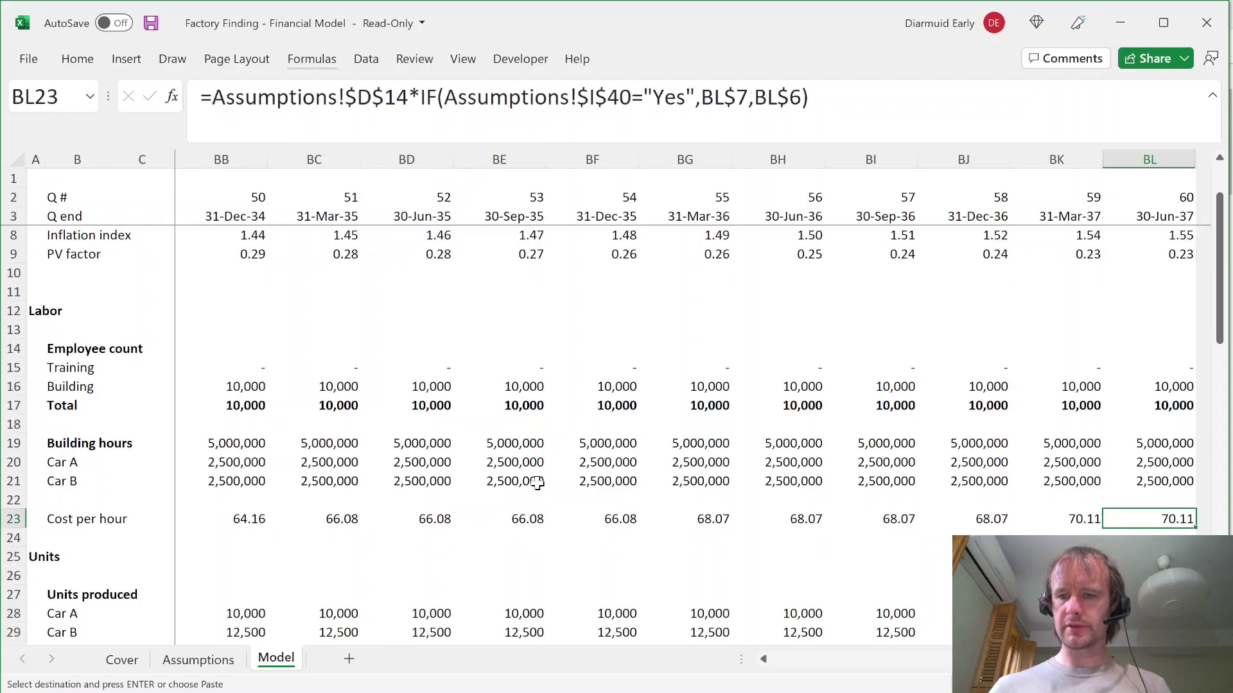
# Step: Mark $70.11 as the answer to question 2 in the Questions PDF and read question 3
pyautogui.hotkey('alt', 'Tab')
pyautogui.doubleClick(431, 484)
pyautogui.scroll(-3, 537, 584)
pyautogui.click(542, 576)
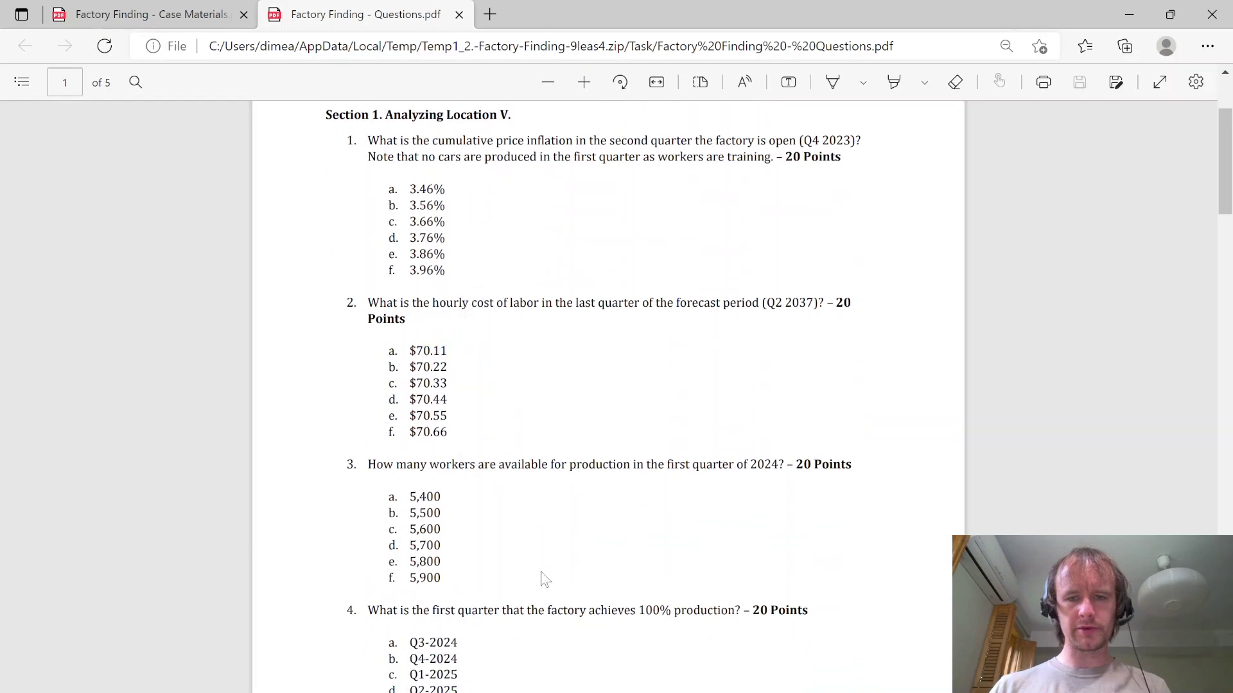
# Step: Find the number of building workers in the first quarter of 2024 in row 16 of the model
pyautogui.hotkey('alt', 'Tab')
pyautogui.press('Down')
pyautogui.press('Down')
pyautogui.press('Down')
pyautogui.press('Down')
pyautogui.press('Down')
pyautogui.press('Down')
pyautogui.press('Down')
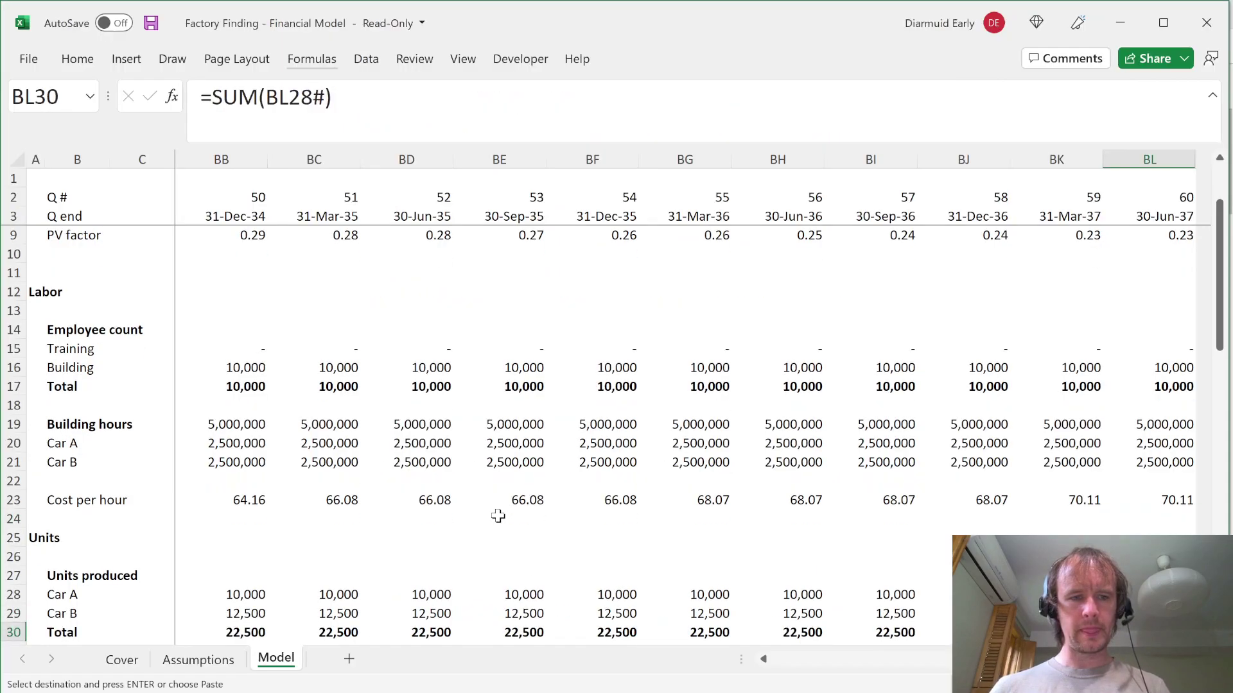
pyautogui.press('Up')
pyautogui.press('Up')
pyautogui.press('Up')
pyautogui.press('Up')
pyautogui.press('Up')
pyautogui.press('Up')
pyautogui.press('Up')
pyautogui.press('Up')
pyautogui.press('Up')
pyautogui.press('Up')
pyautogui.press('Up')
pyautogui.press('Up')
pyautogui.press('Up')
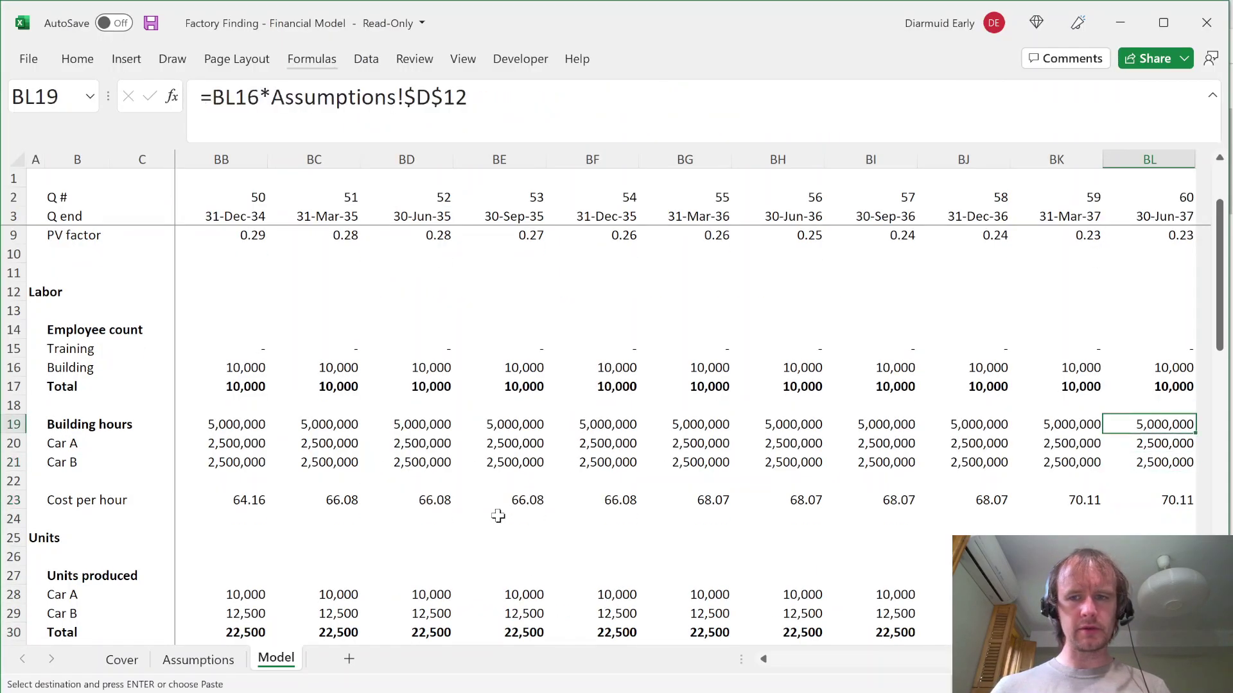
pyautogui.hotkey('ctrl', 'Left')
pyautogui.press('Up')
pyautogui.press('Right')
pyautogui.press('Right')
pyautogui.press('Right')
pyautogui.press('Right')
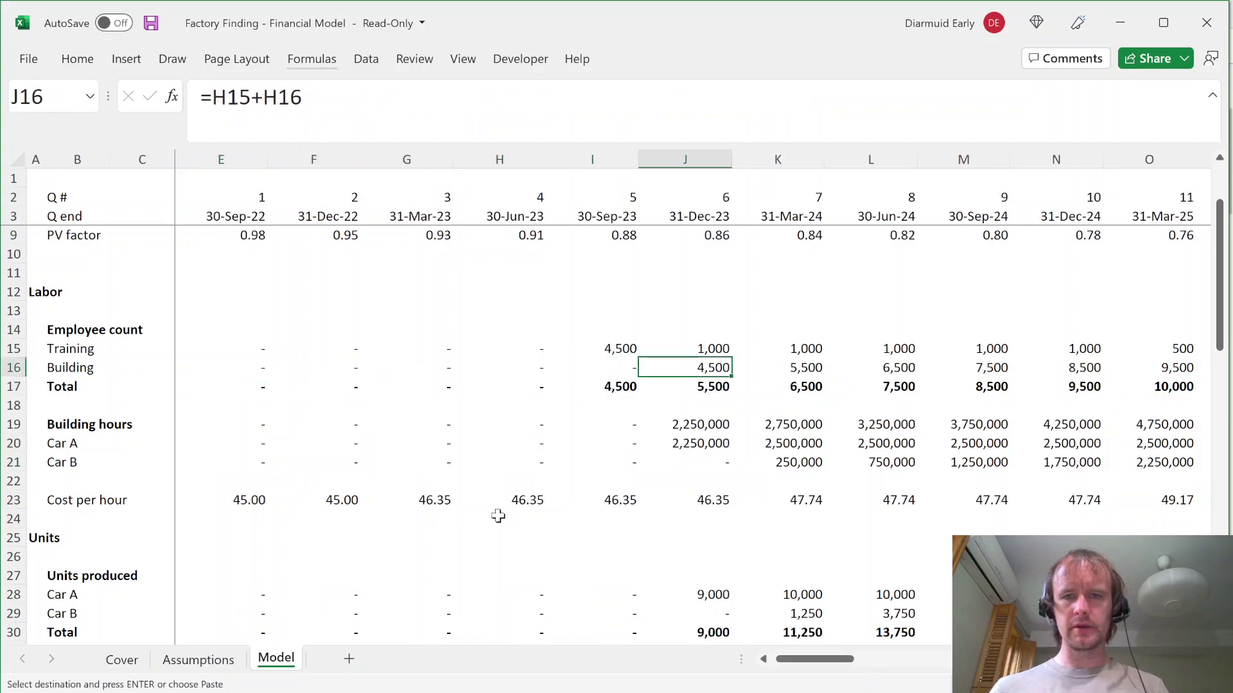
pyautogui.press('Right')
pyautogui.press('Right')
pyautogui.hotkey('ctrl', 'space')
# Step: Mark 5,500 as the answer to question 3 in the Questions PDF and read question 4
pyautogui.hotkey('alt', 'Tab')
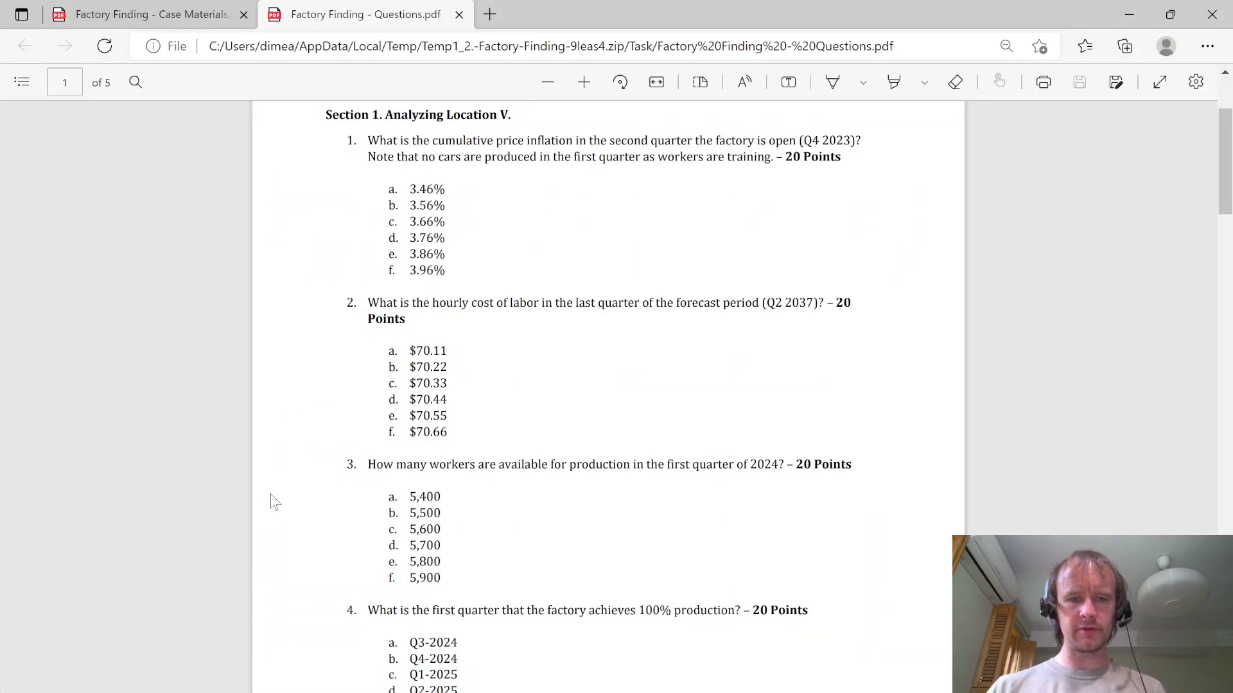
pyautogui.doubleClick(426, 513)
pyautogui.scroll(-2, 508, 590)
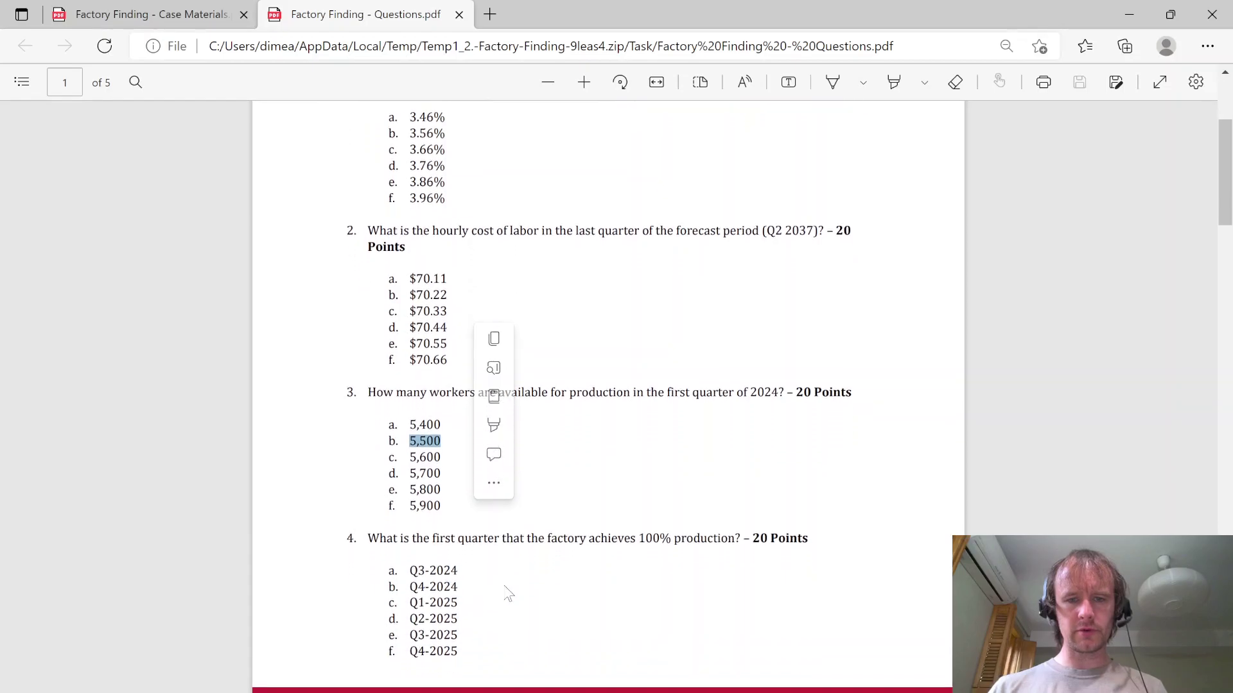
# Step: Find the first quarter in row 16 of the model in which all 10,000 workers are building
pyautogui.hotkey('alt', 'Tab')
pyautogui.press('Right')
pyautogui.press('Right')
pyautogui.press('Right')
pyautogui.press('Right')
pyautogui.press('Right')
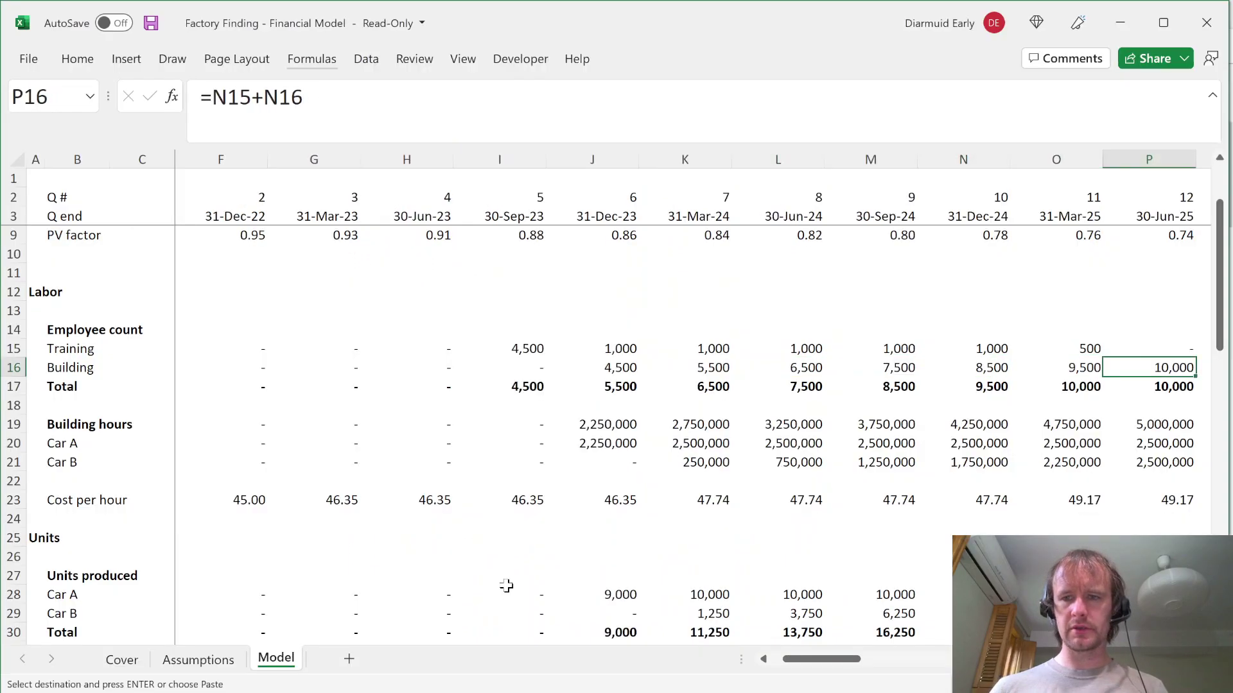
pyautogui.press('Right')
pyautogui.press('Left')
pyautogui.press('Left')
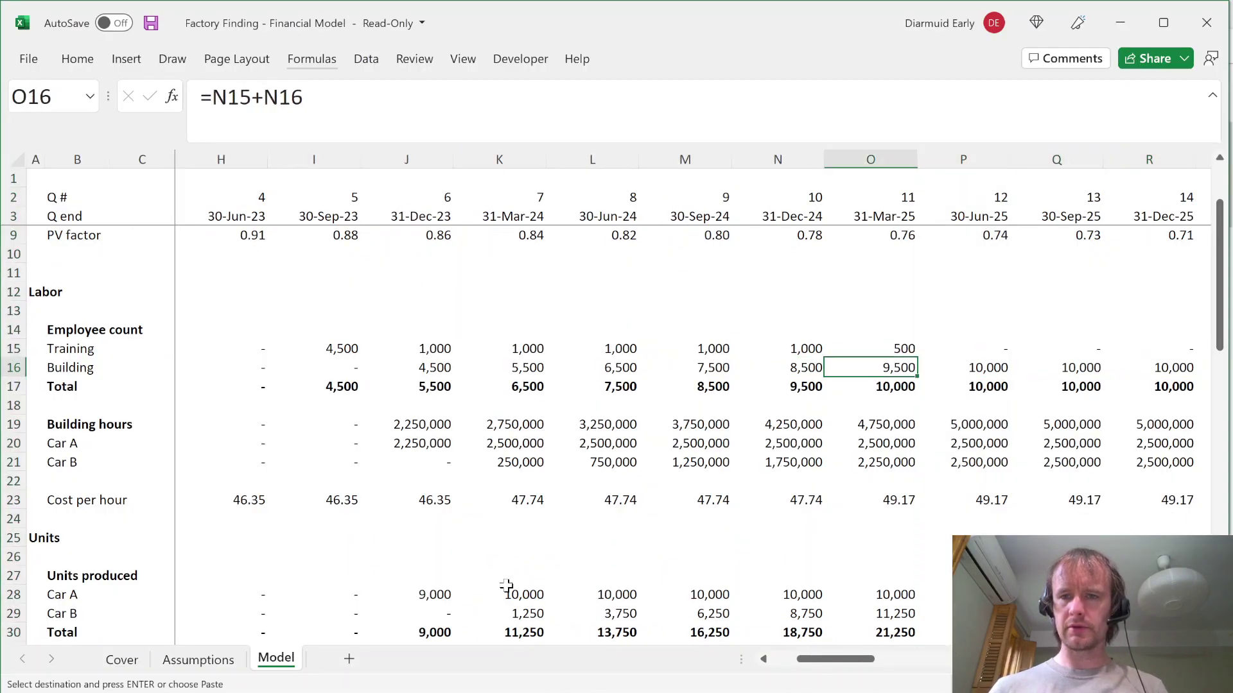
pyautogui.press('Right')
# Step: Mark the quarter of full production for question 4 in the Questions PDF and read question 5
pyautogui.hotkey('alt', 'Tab')
pyautogui.moveTo(452, 586); pyautogui.dragTo(425, 602)
pyautogui.scroll(-5, 582, 623)
pyautogui.scroll(-3, 582, 623)
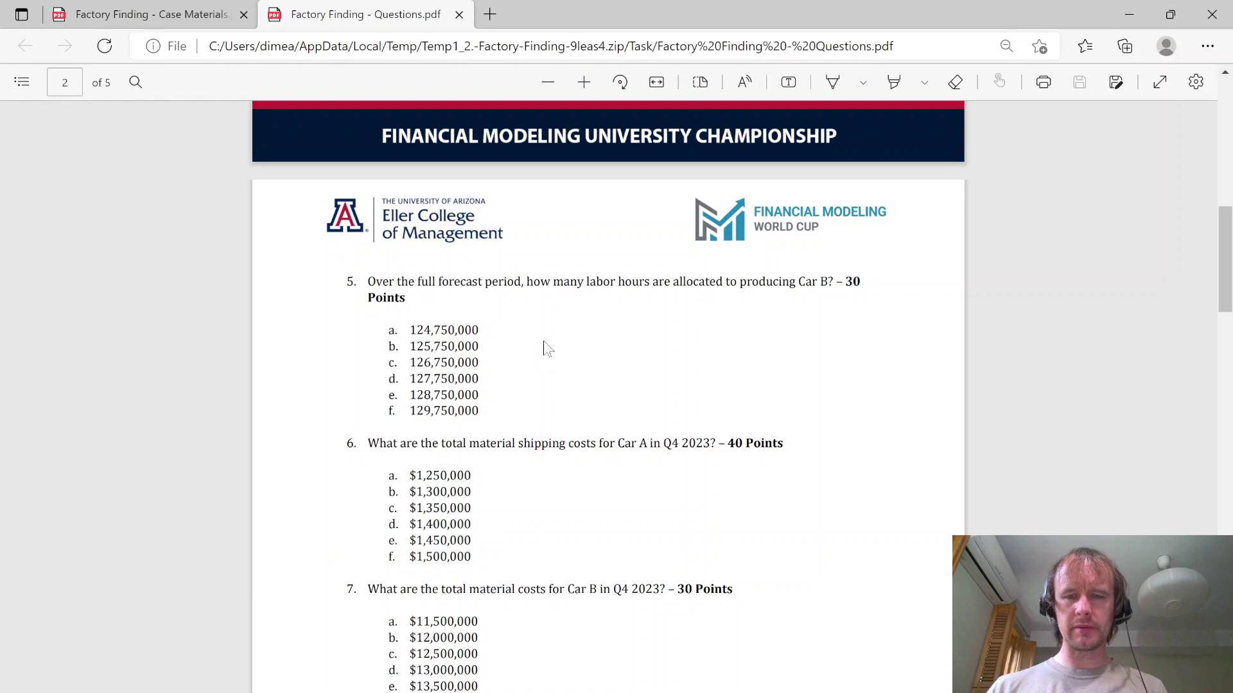
# Step: Total the Car B building hours over the full forecast by selecting E21:BL21 in the model
pyautogui.hotkey('alt', 'Tab')
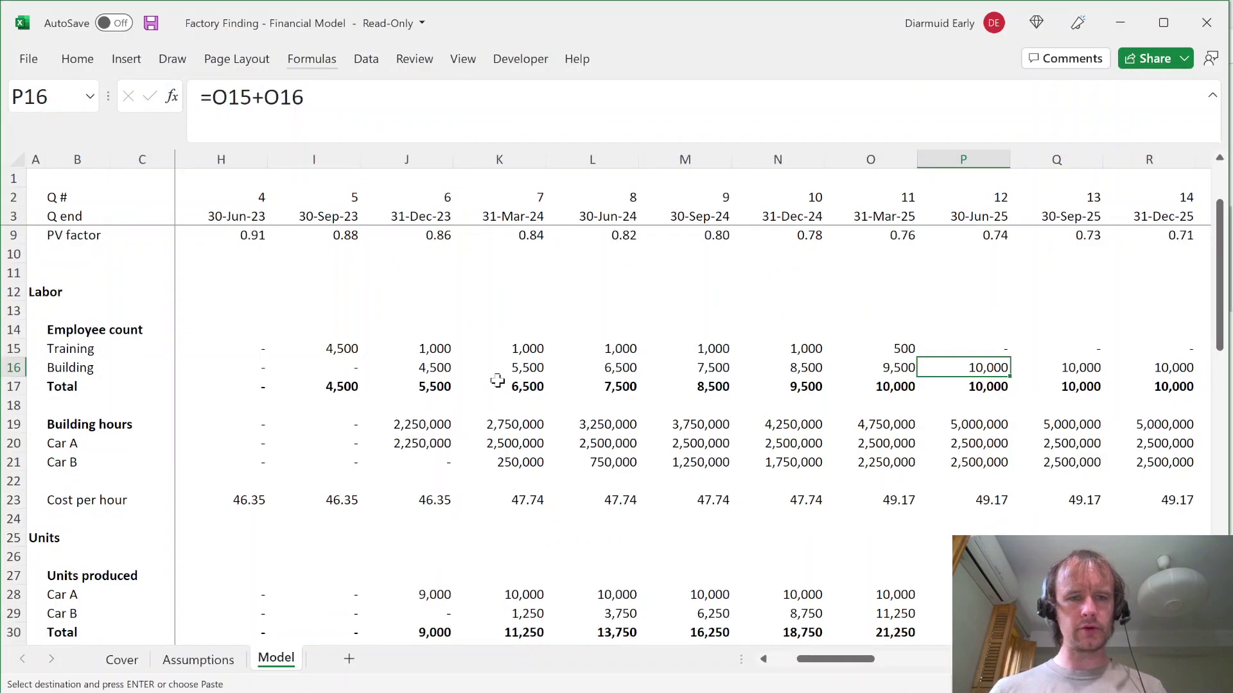
pyautogui.press('Down')
pyautogui.press('Down')
pyautogui.press('Down')
pyautogui.press('Down')
pyautogui.press('Down')
pyautogui.hotkey('ctrl', 'Left')
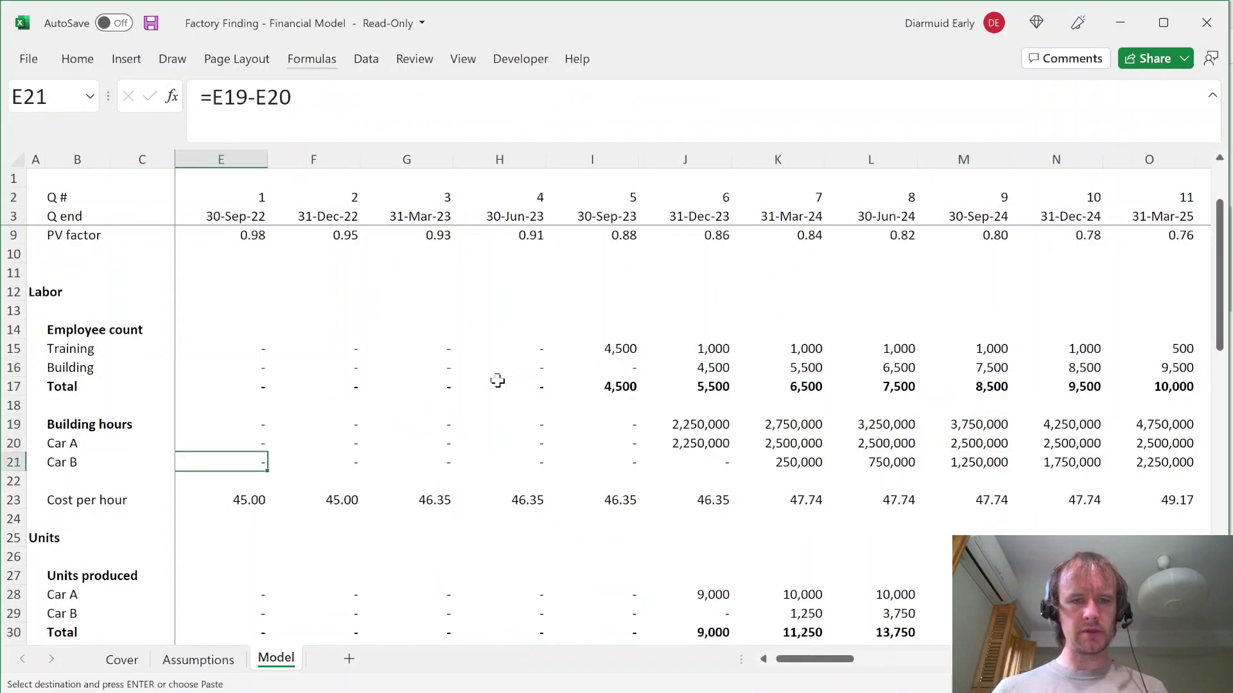
pyautogui.hotkey('ctrl', 'shift', 'Right')
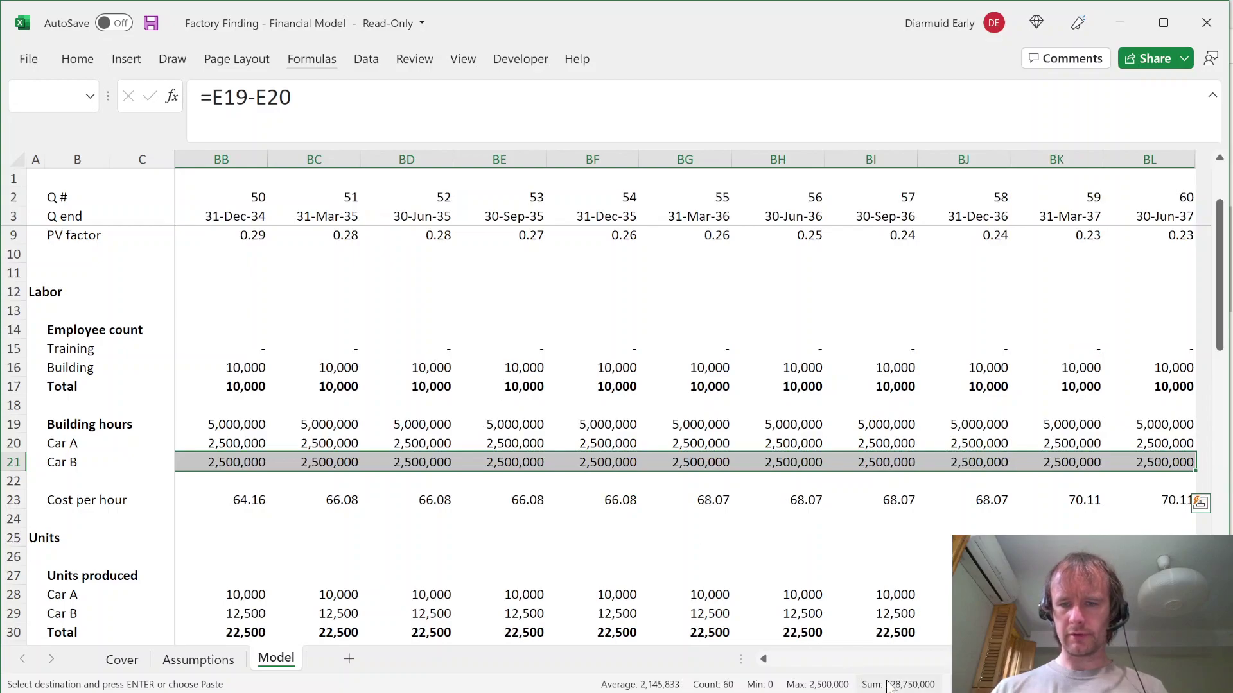
# Step: Mark 128,750,000 as the answer to question 5 in the Questions PDF and read question 6
pyautogui.hotkey('alt', 'Tab')
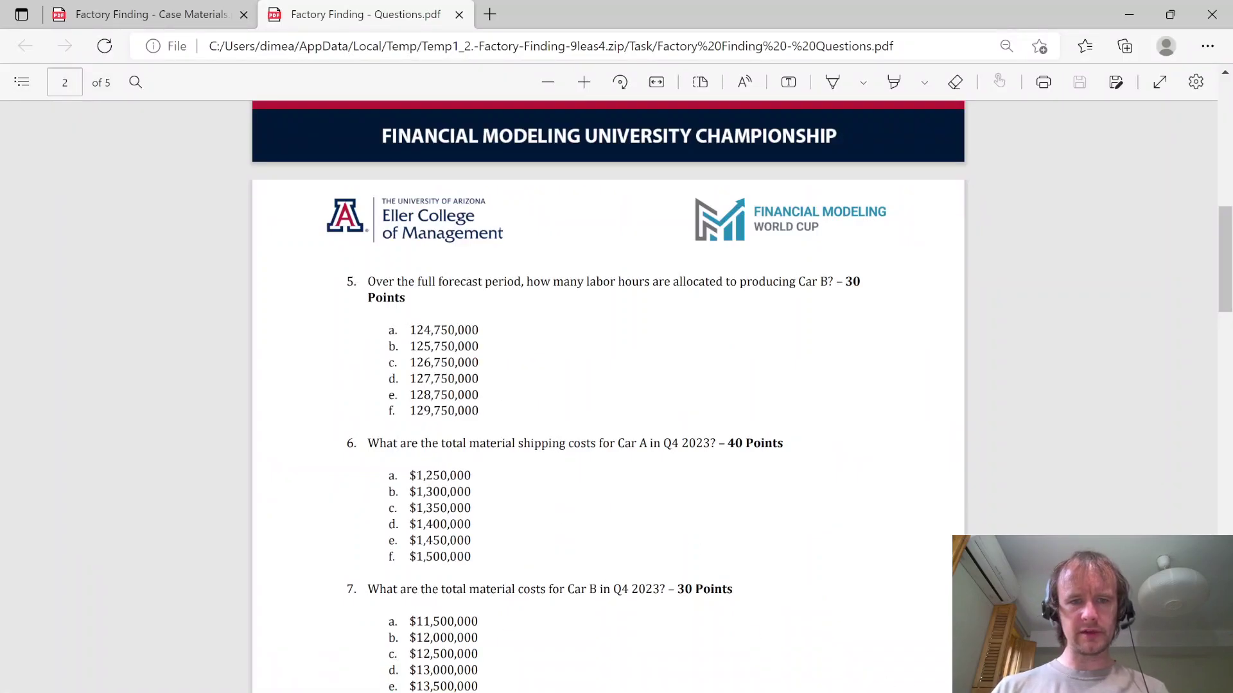
pyautogui.doubleClick(444, 395)
pyautogui.click(553, 481)
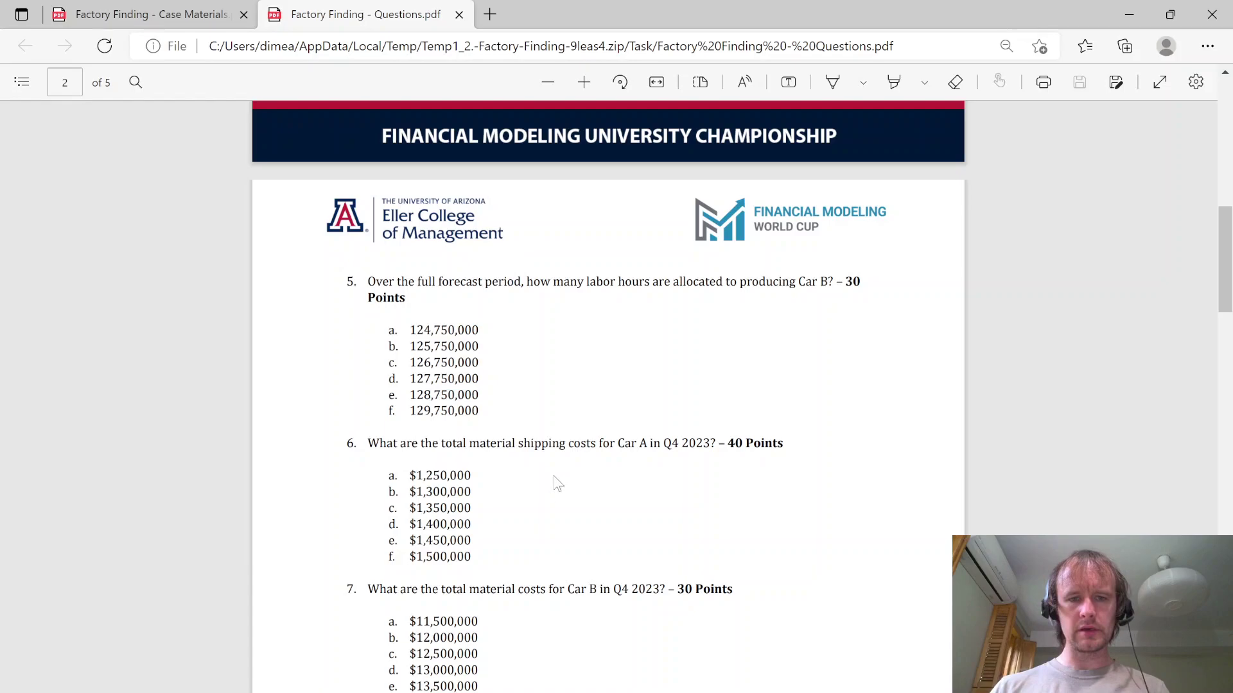
pyautogui.scroll(-1, 555, 517)
pyautogui.scroll(-1, 555, 517)
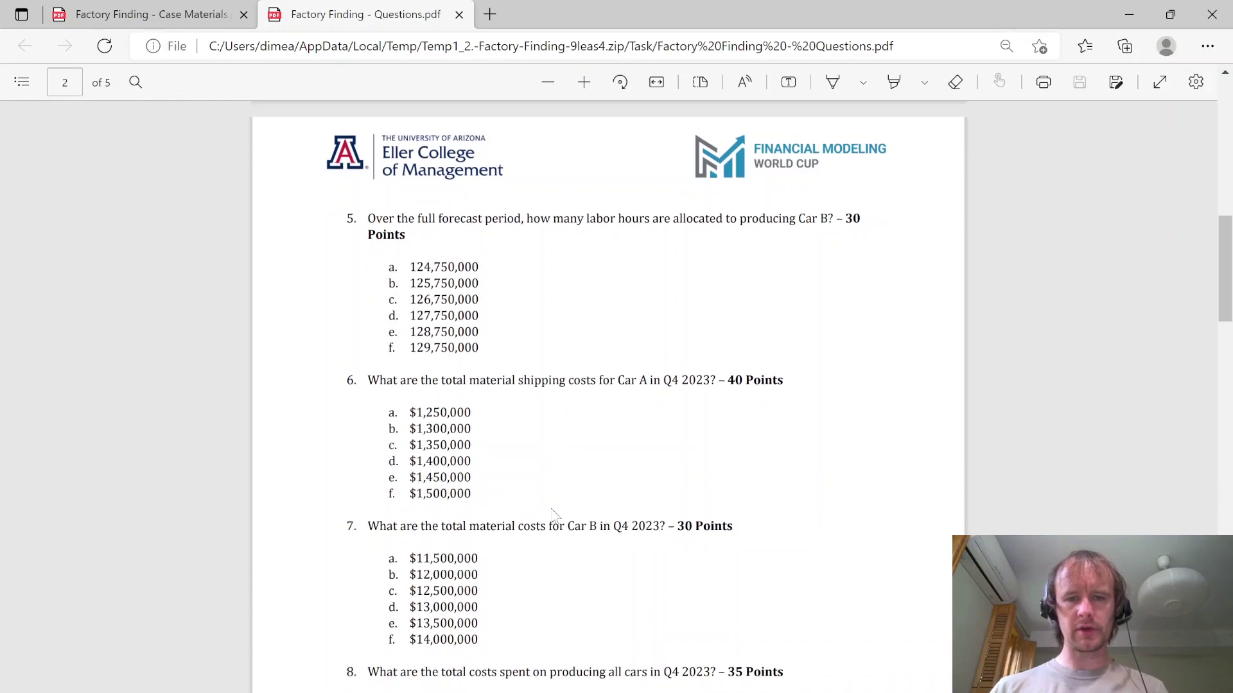
# Step: Look up Car A's materials shipping cost for Q4 2023 in the model and mark $1,500,000 as the answer to question 6
pyautogui.hotkey('alt', 'Tab')
pyautogui.hotkey('shift', 'BackSpace')
pyautogui.press('Right')
pyautogui.press('Right')
pyautogui.press('Right')
pyautogui.press('Right')
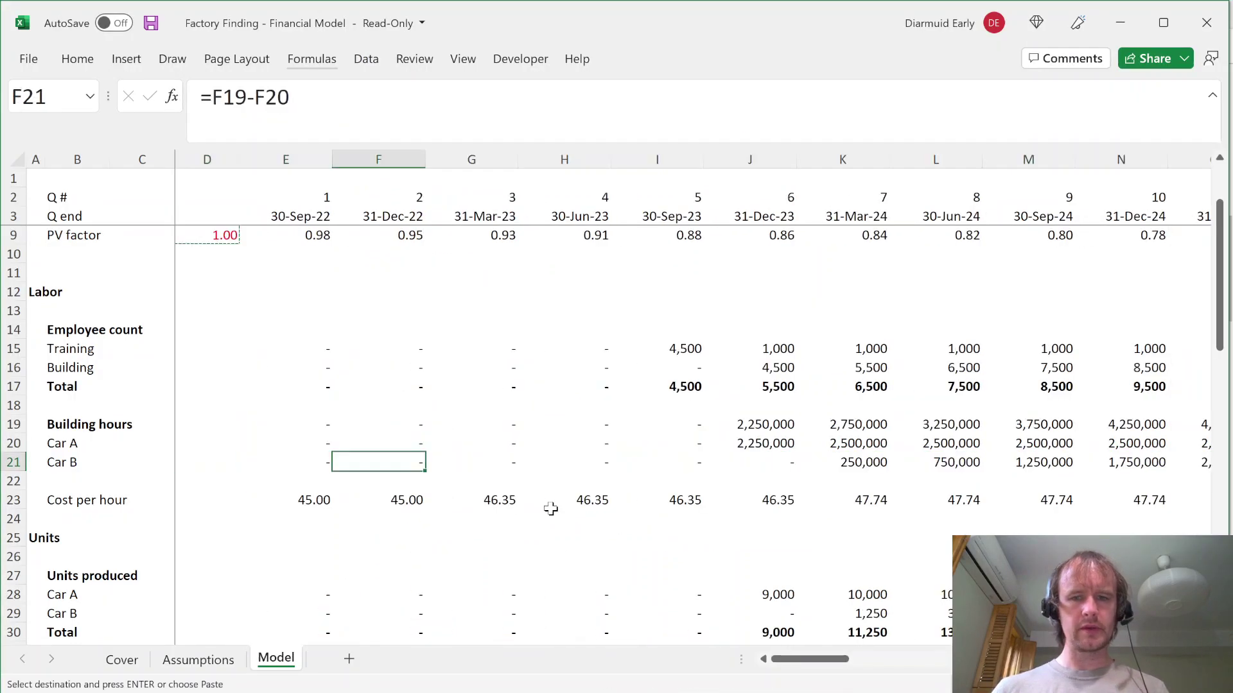
pyautogui.press('Down')
pyautogui.press('Down')
pyautogui.press('Down')
pyautogui.press('Down')
pyautogui.press('Down')
pyautogui.press('Down')
pyautogui.press('Down')
pyautogui.press('Down')
pyautogui.press('Down')
pyautogui.press('Down')
pyautogui.press('Down')
pyautogui.press('Down')
pyautogui.press('Down')
pyautogui.press('Down')
pyautogui.press('Down')
pyautogui.press('Down')
pyautogui.press('Down')
pyautogui.press('Down')
pyautogui.press('Down')
pyautogui.press('Down')
pyautogui.press('Down')
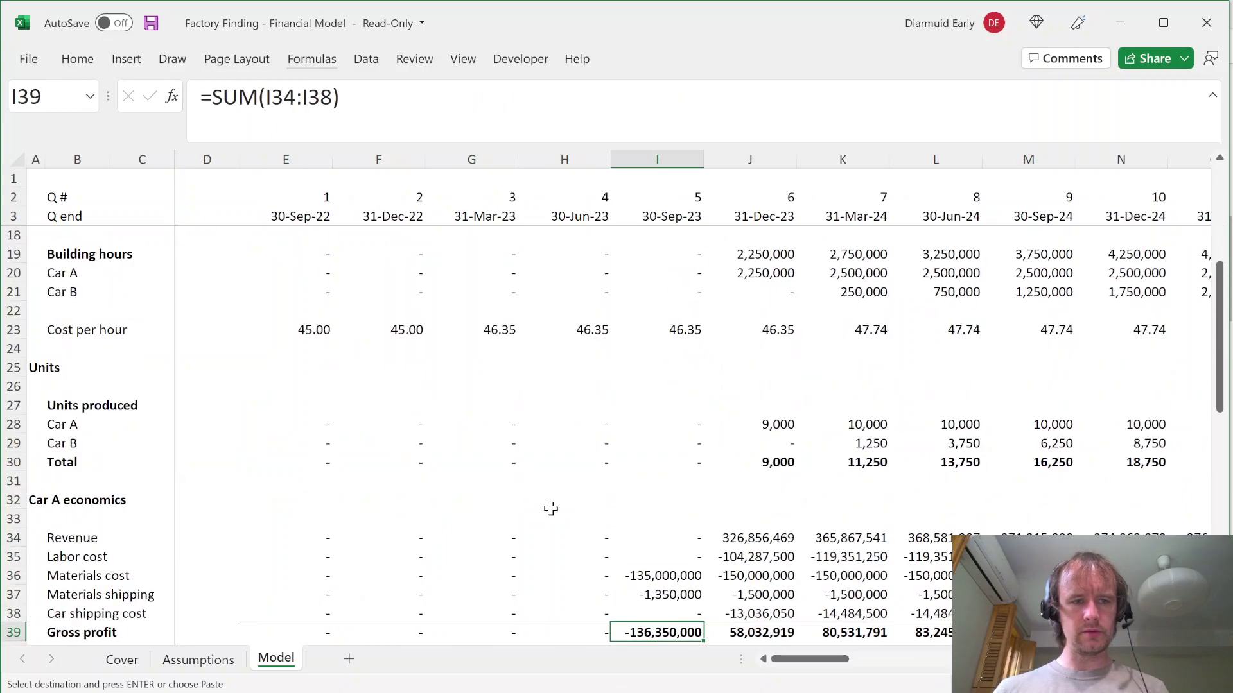
pyautogui.press('Up')
pyautogui.press('Up')
pyautogui.press('Up')
pyautogui.press('Up')
pyautogui.press('Up')
pyautogui.press('Up')
pyautogui.press('Up')
pyautogui.press('Up')
pyautogui.press('Up')
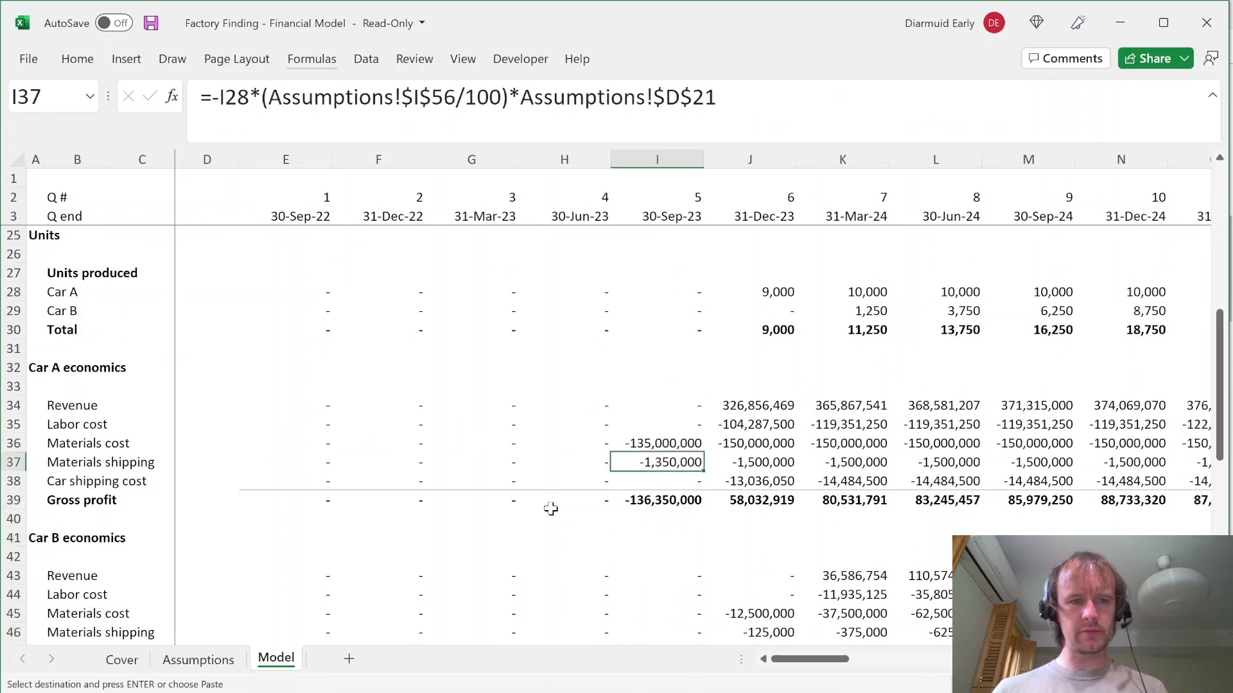
pyautogui.press('Right')
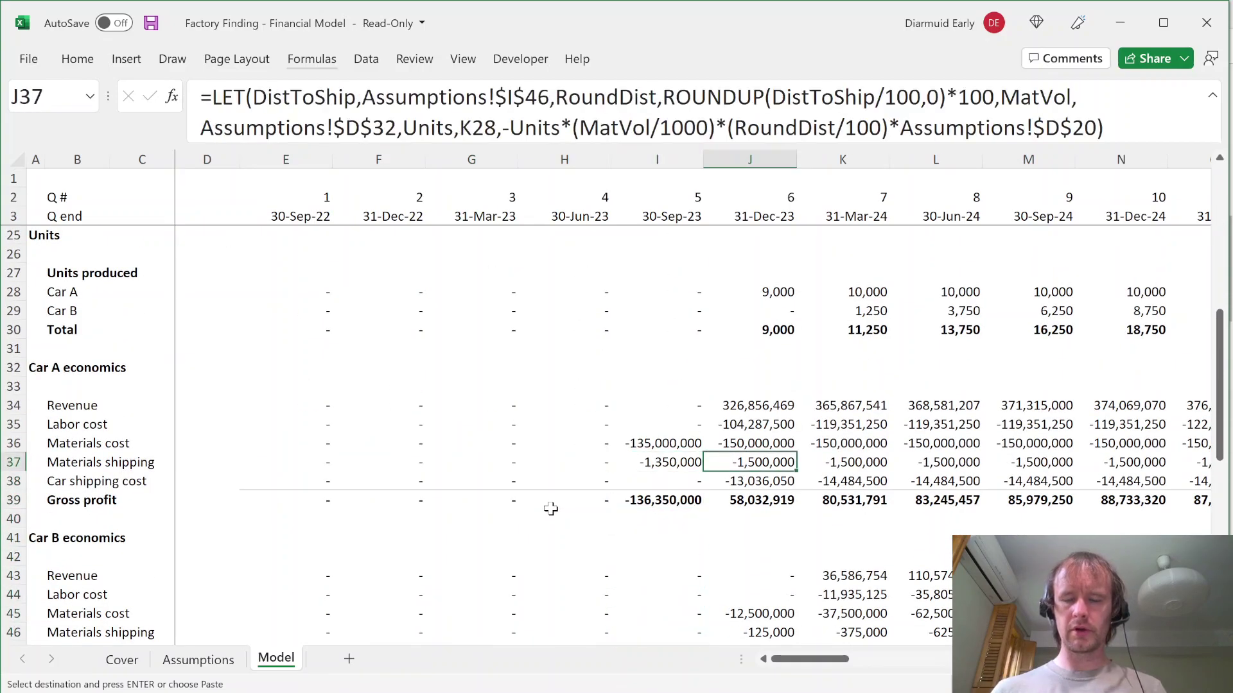
pyautogui.hotkey('alt', 'Tab')
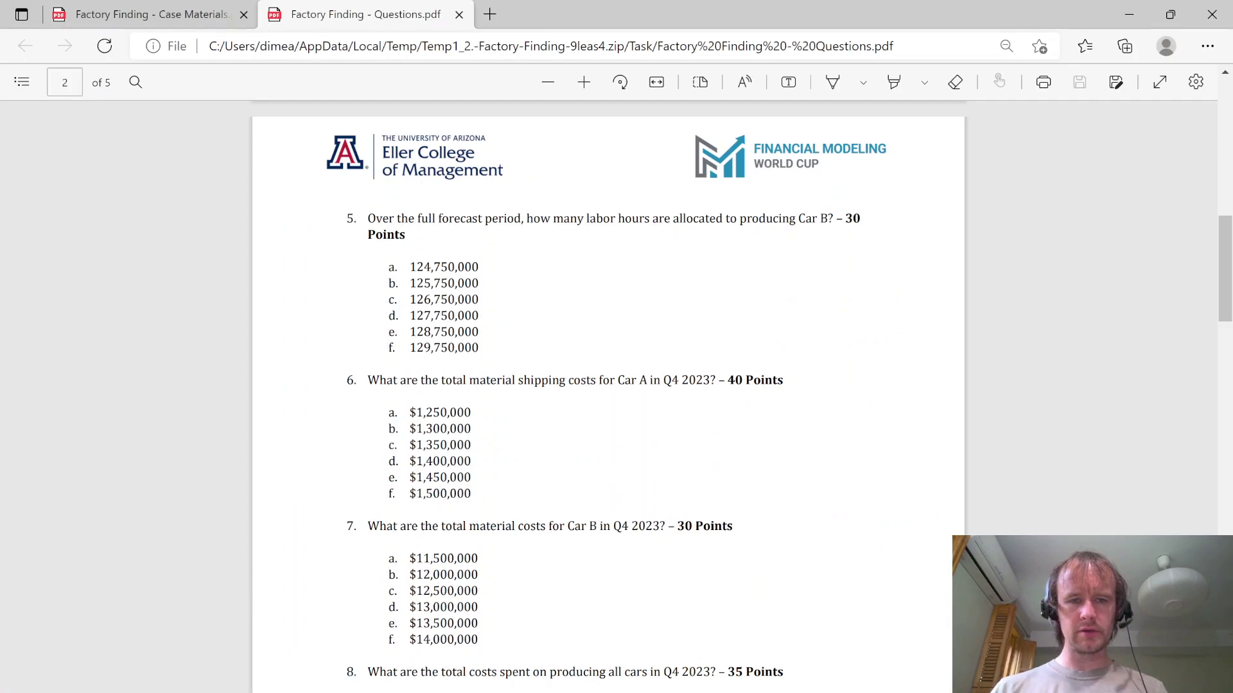
pyautogui.moveTo(423, 493); pyautogui.dragTo(472, 496)
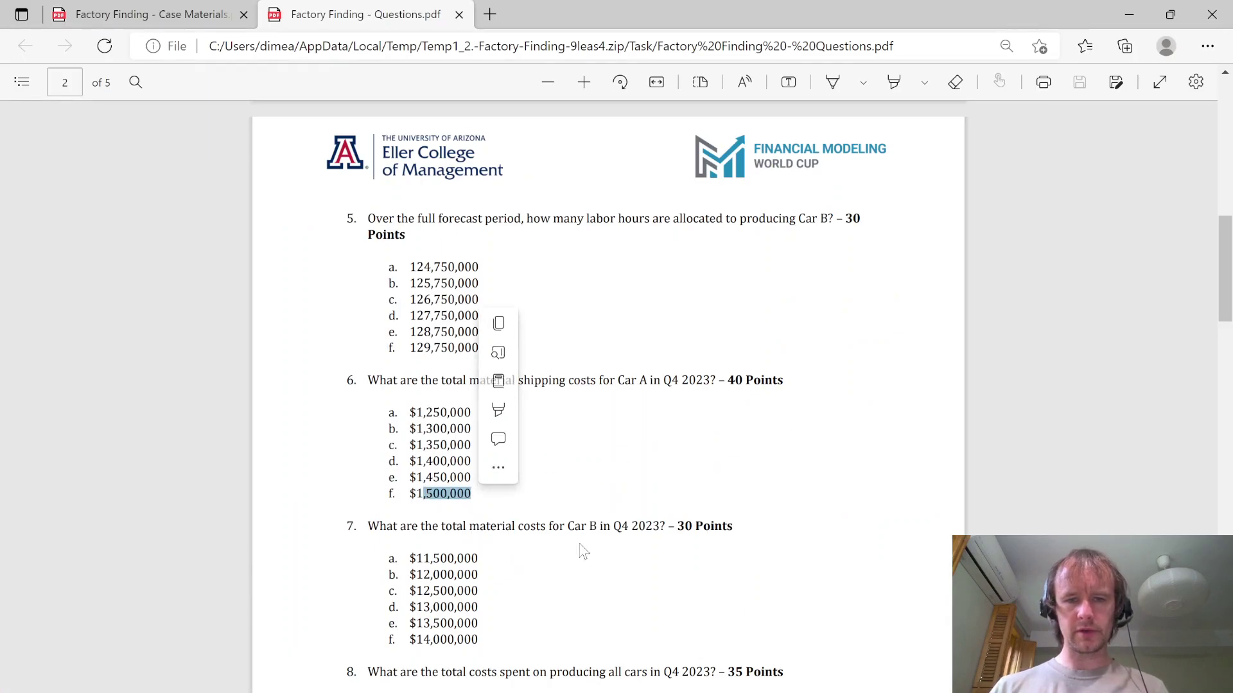
# Step: Look up Car B's materials cost for Q4 2023 in the model and mark $12,500,000 as the answer to question 7
pyautogui.hotkey('alt', 'Tab')
pyautogui.press('Down')
pyautogui.press('Down')
pyautogui.press('Down')
pyautogui.press('Down')
pyautogui.press('Down')
pyautogui.press('Down')
pyautogui.press('Down')
pyautogui.press('Down')
pyautogui.press('Down')
pyautogui.press('Down')
pyautogui.press('Up')
pyautogui.press('Up')
pyautogui.hotkey('shift', 'Home')
pyautogui.press('Left')
pyautogui.press('Right')
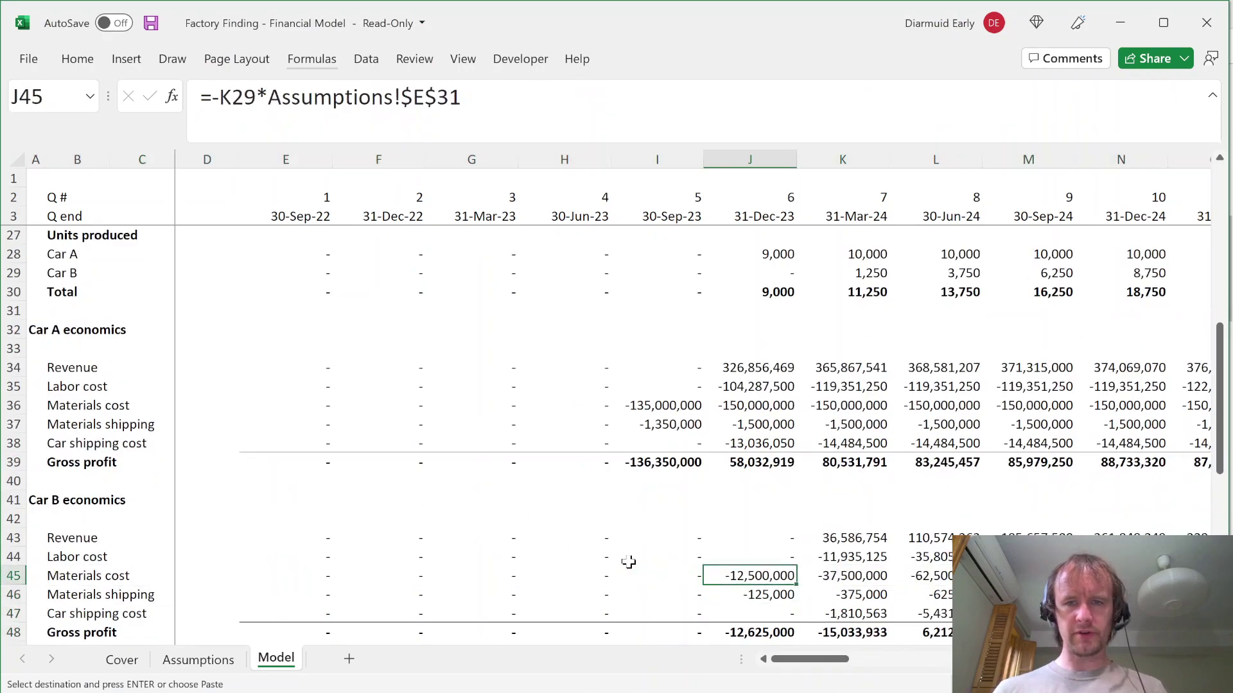
pyautogui.hotkey('alt', 'Tab')
pyautogui.doubleClick(455, 591)
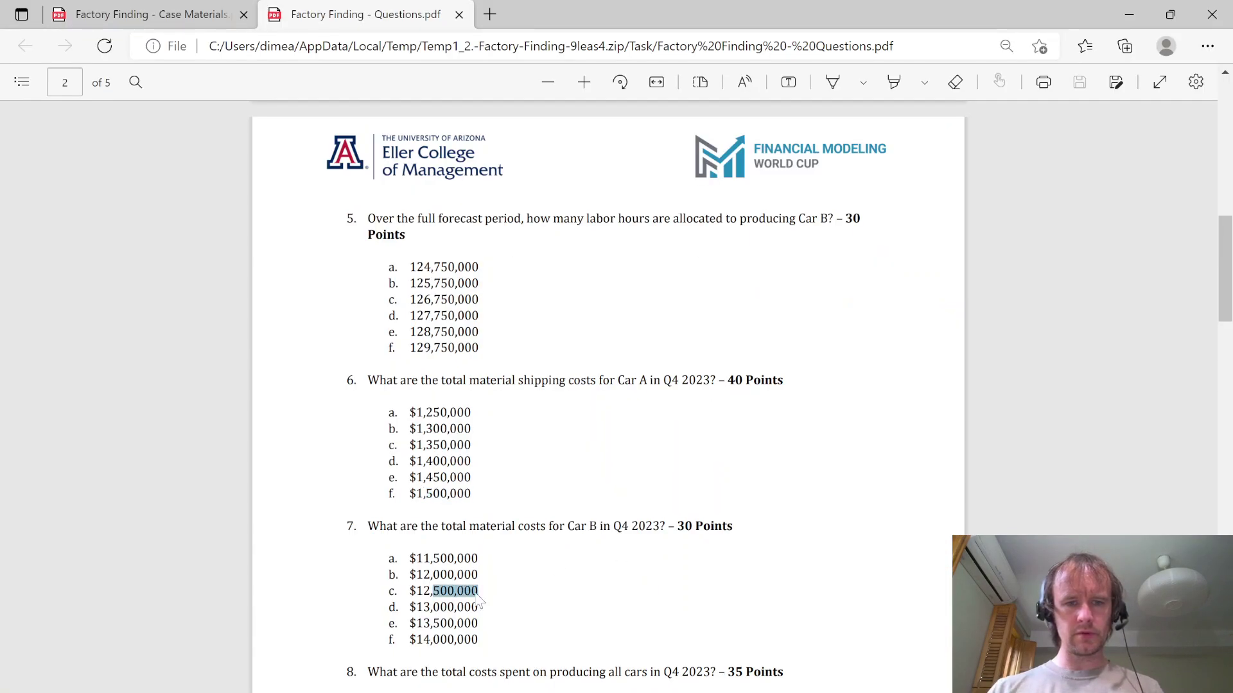
# Step: Read question 8 on the total costs of producing all cars in Q4 2023 and select its text
pyautogui.scroll(-3, 652, 642)
pyautogui.hotkey('ctrl', 'c')
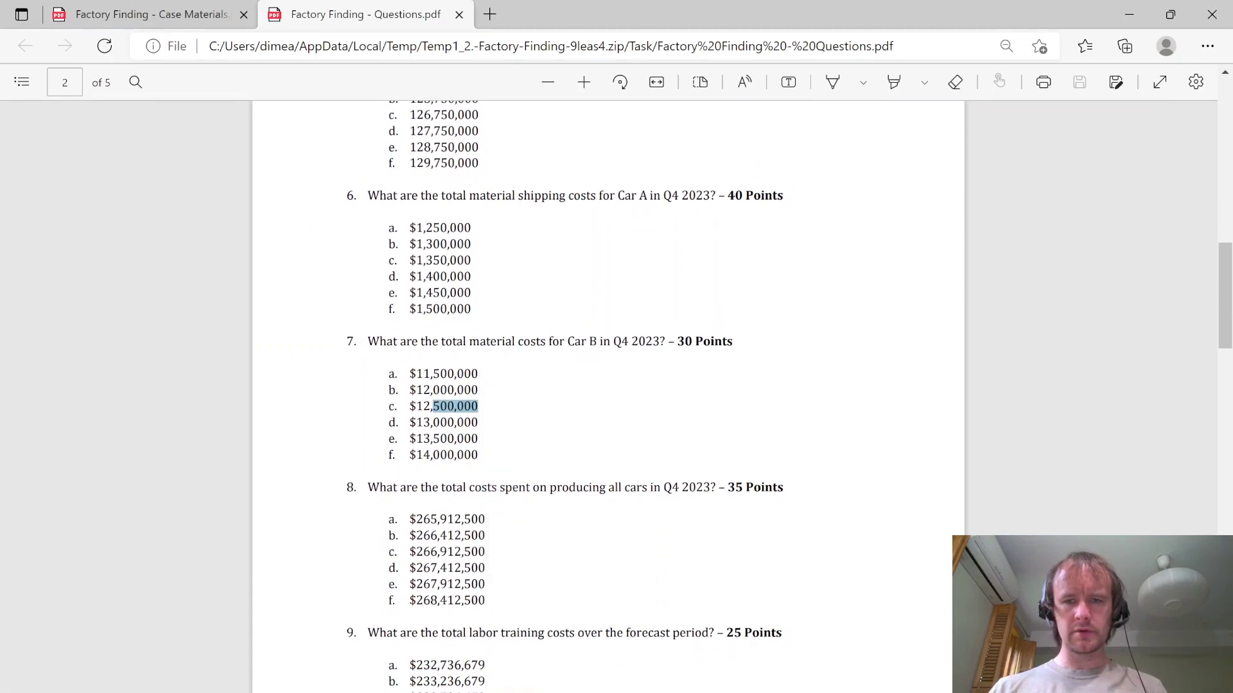
pyautogui.scroll(-1, 604, 553)
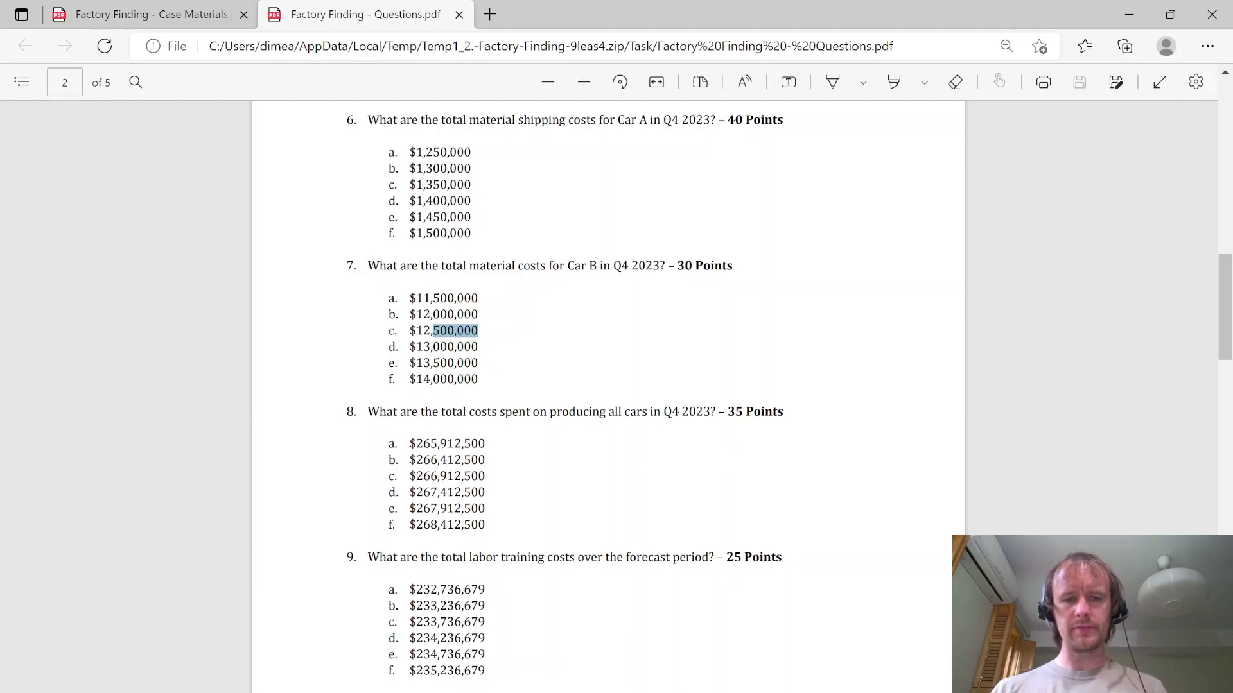
pyautogui.moveTo(367, 412); pyautogui.dragTo(786, 413)
pyautogui.hotkey('ctrl', 'c')
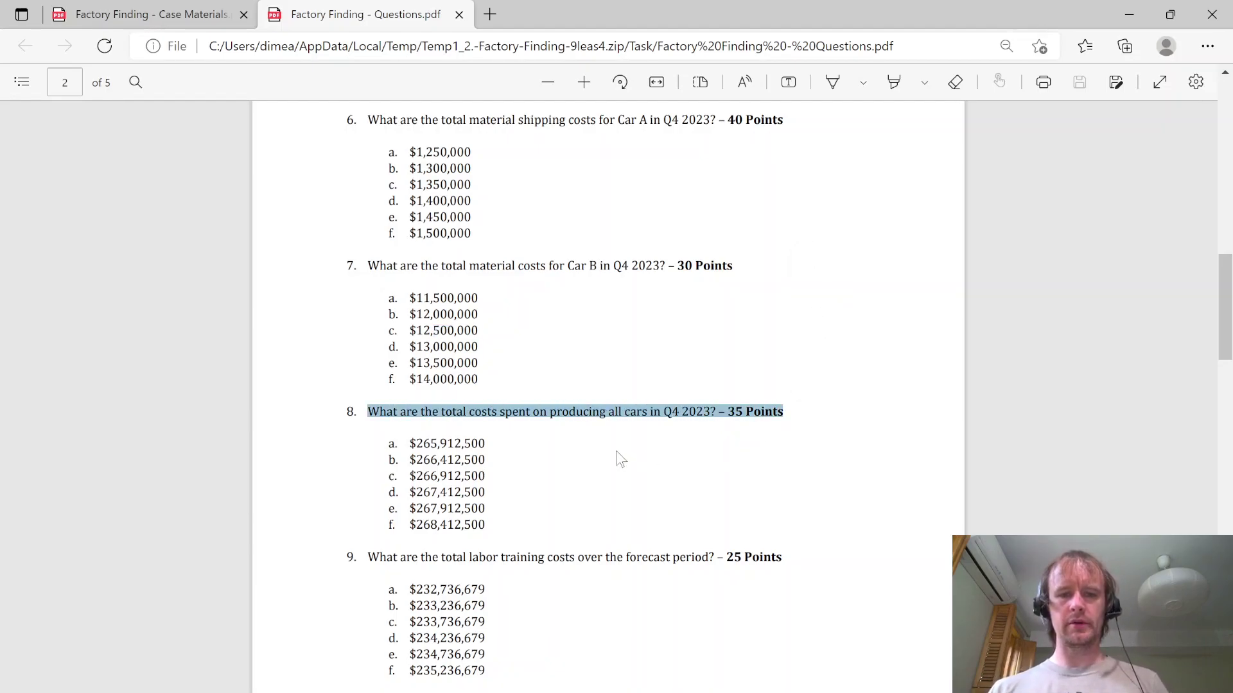
# Step: Total all Car A and Car B costs for Q4 2023 by selecting J35:J38 and J44:J47, and compare with the question 8 options
pyautogui.hotkey('alt', 'Tab')
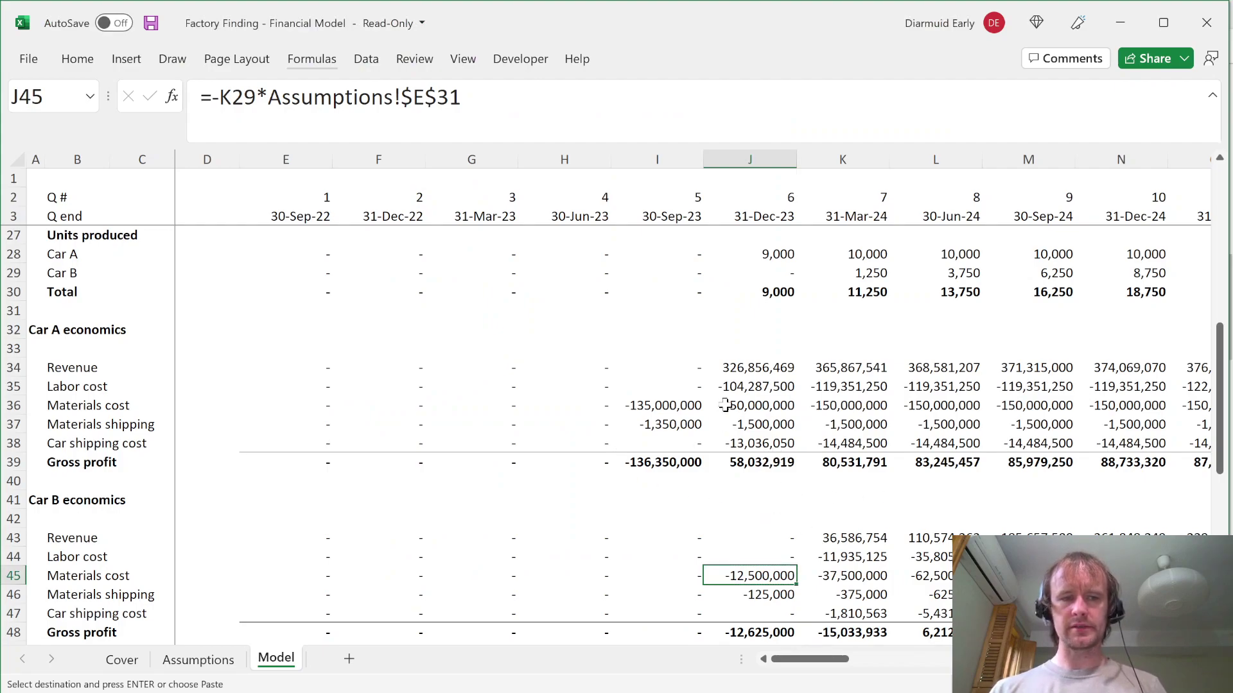
pyautogui.moveTo(744, 388); pyautogui.dragTo(742, 443)
pyautogui.keyDown('ctrl'); pyautogui.moveTo(760, 550); pyautogui.dragTo(753, 615); pyautogui.keyUp('ctrl')
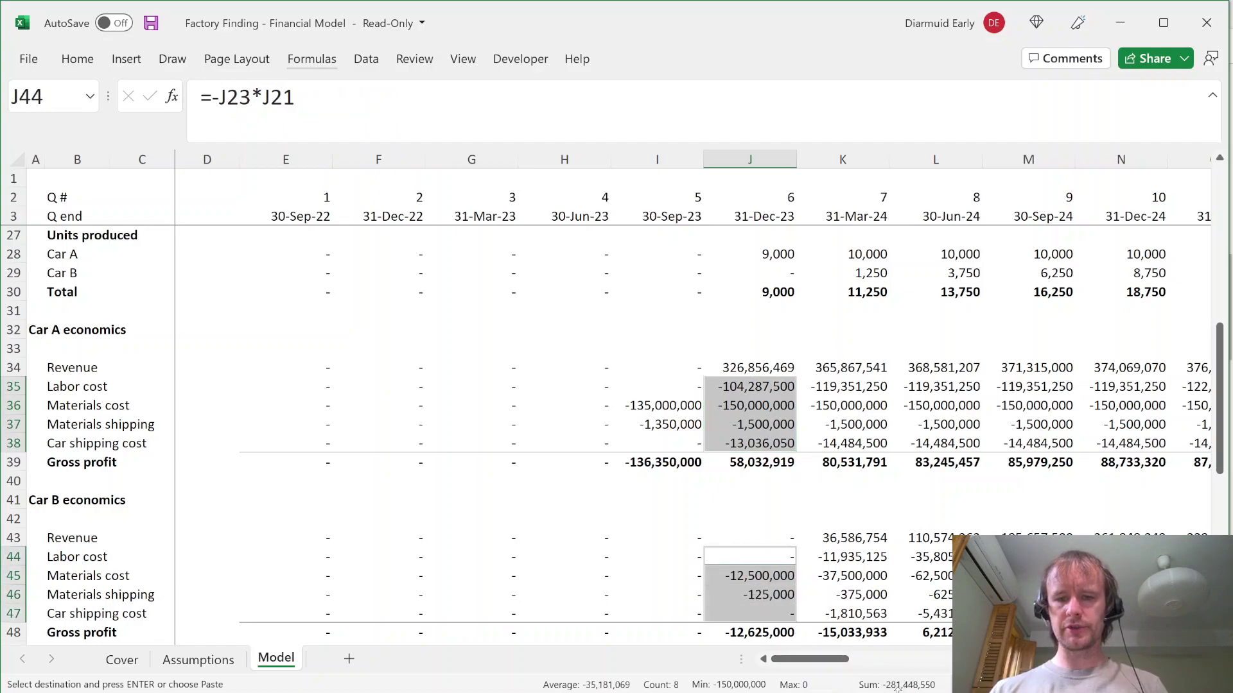
pyautogui.hotkey('alt', 'Tab')
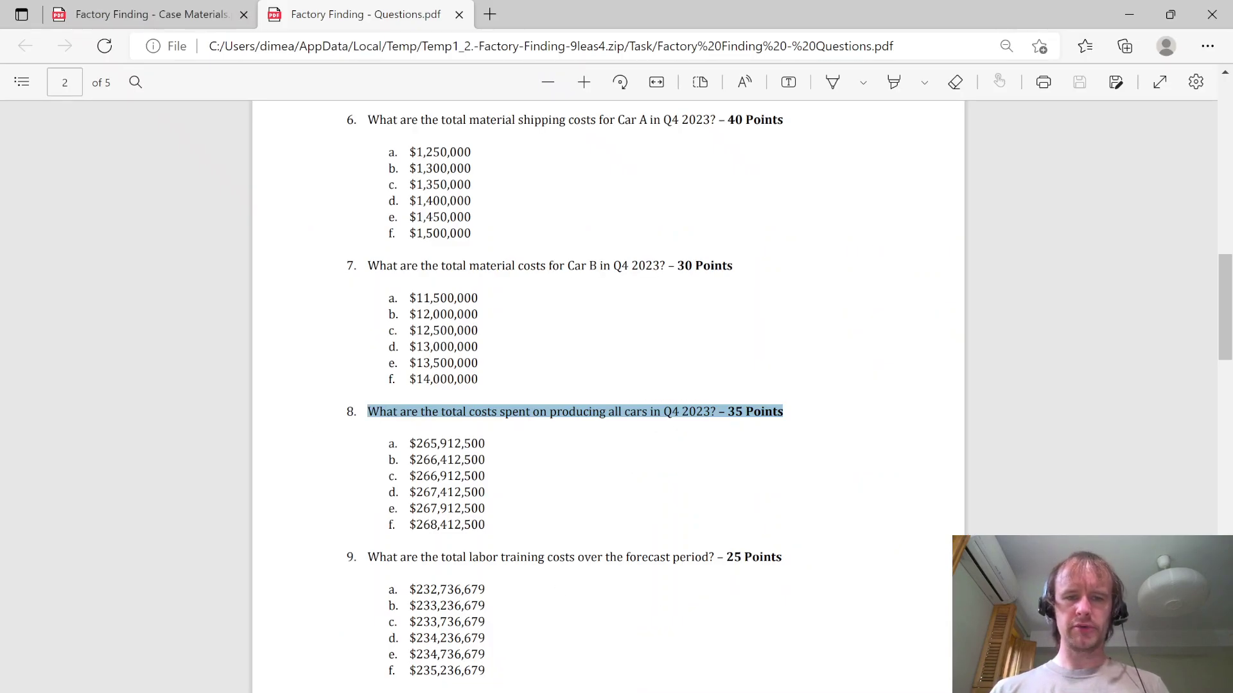
pyautogui.hotkey('alt', 'Tab')
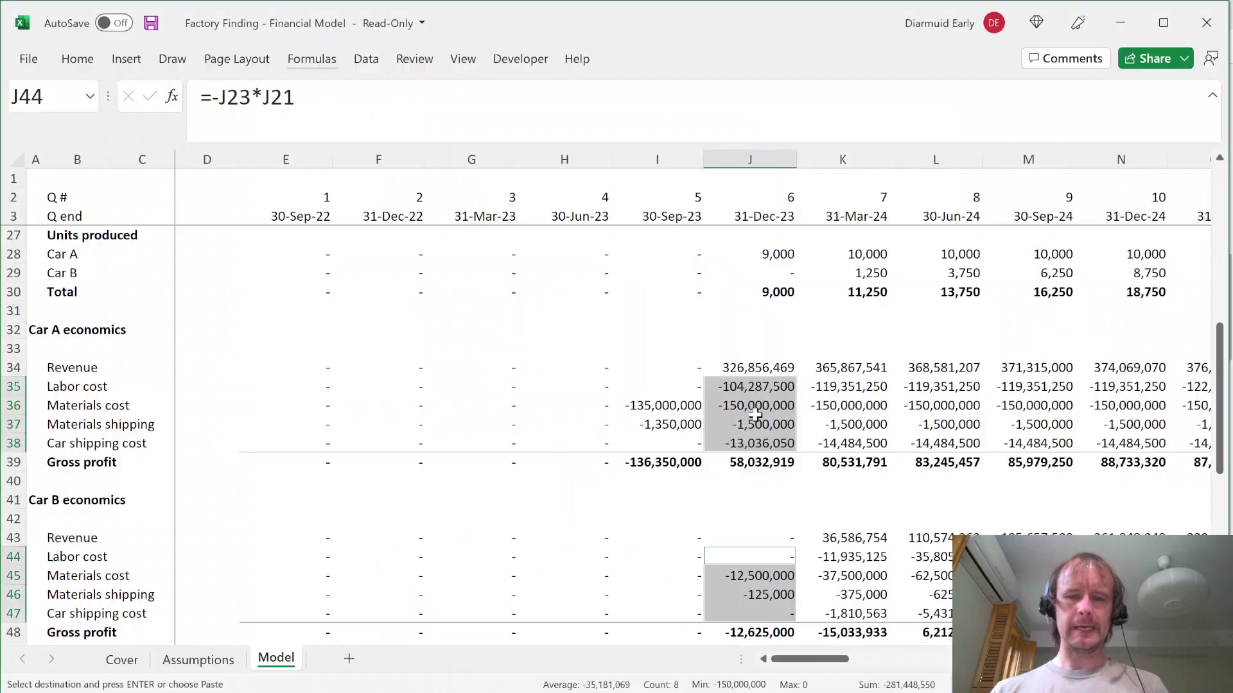
# Step: Total Car A's labor cost J35, prior-quarter materials and shipping I36:I37 and car shipping J38, and compare with the question 8 options
pyautogui.click(745, 387)
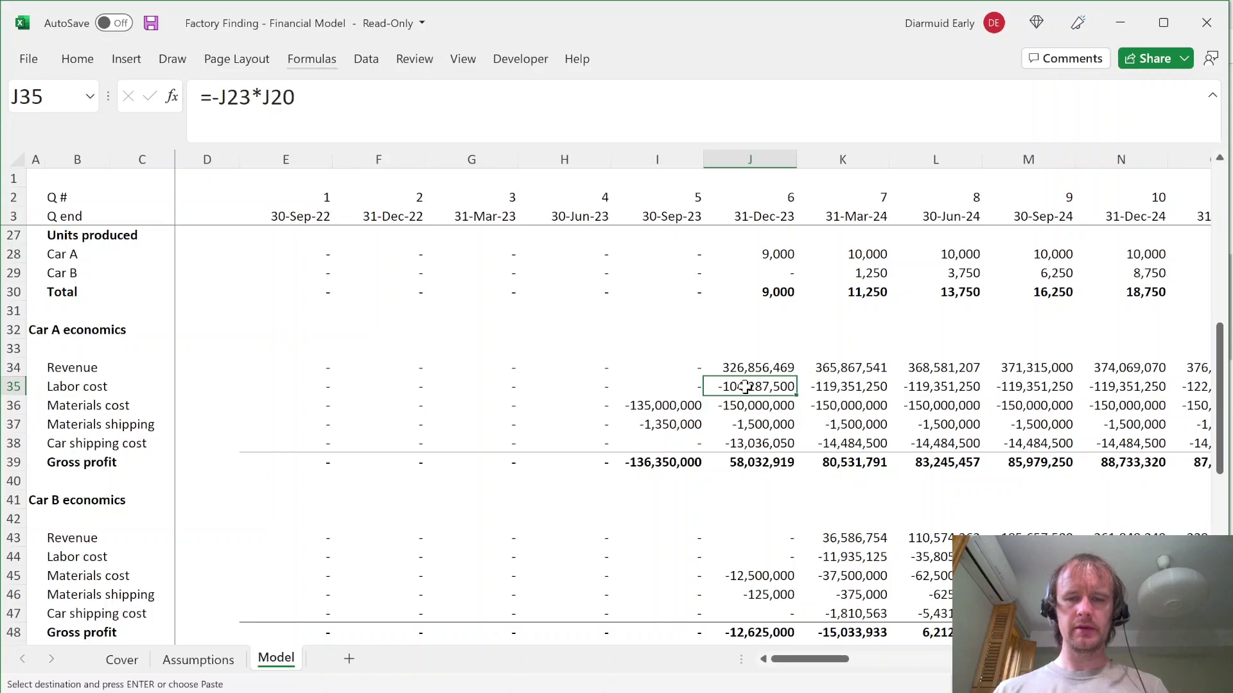
pyautogui.moveTo(667, 406); pyautogui.dragTo(662, 424)
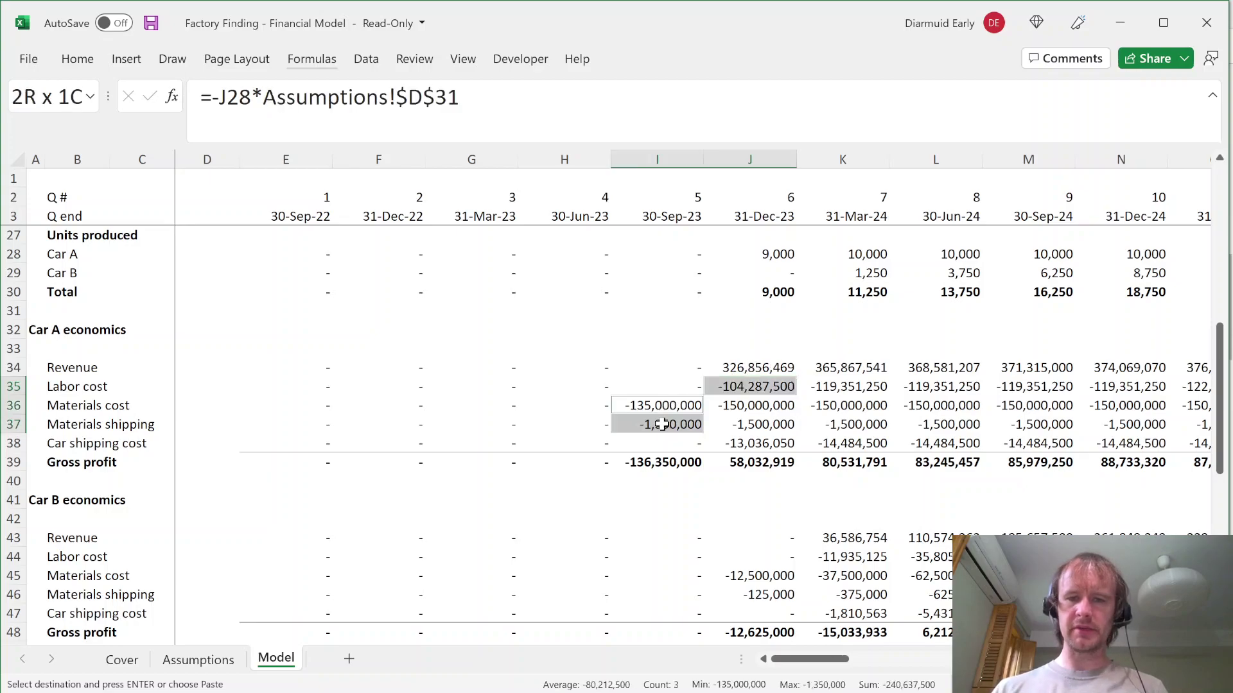
pyautogui.keyDown('ctrl'); pyautogui.click(735, 449); pyautogui.keyUp('ctrl')
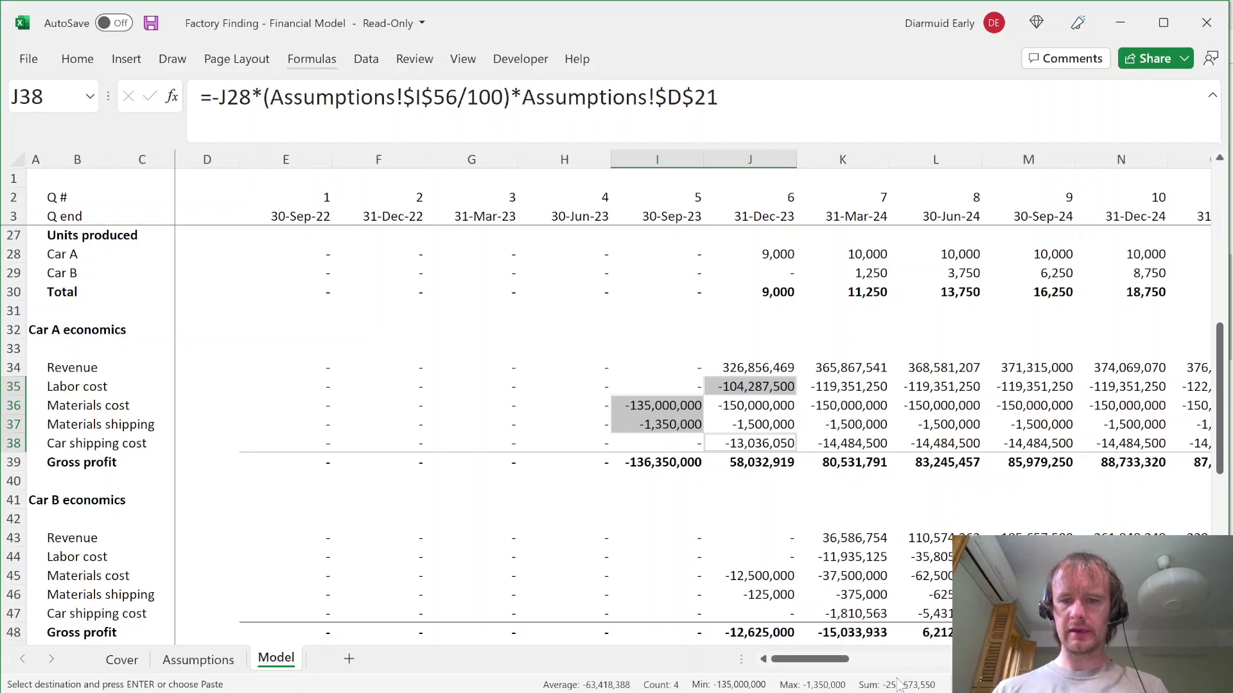
pyautogui.hotkey('alt', 'Tab')
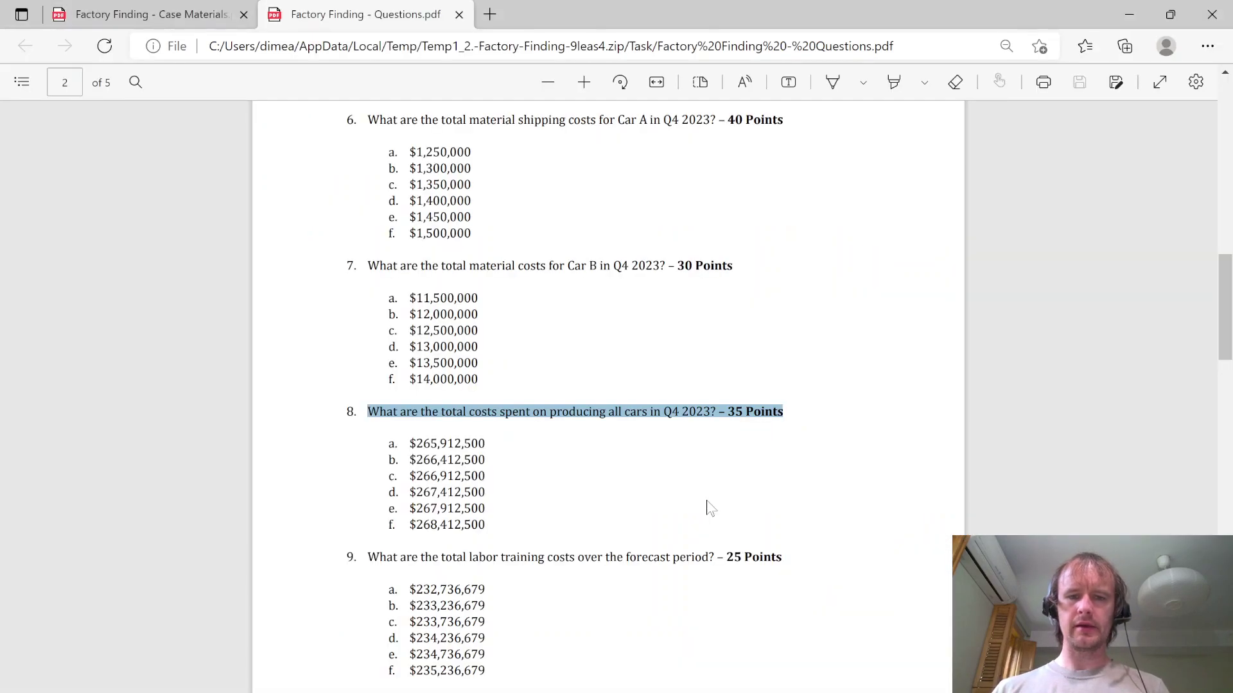
pyautogui.hotkey('alt', 'Tab')
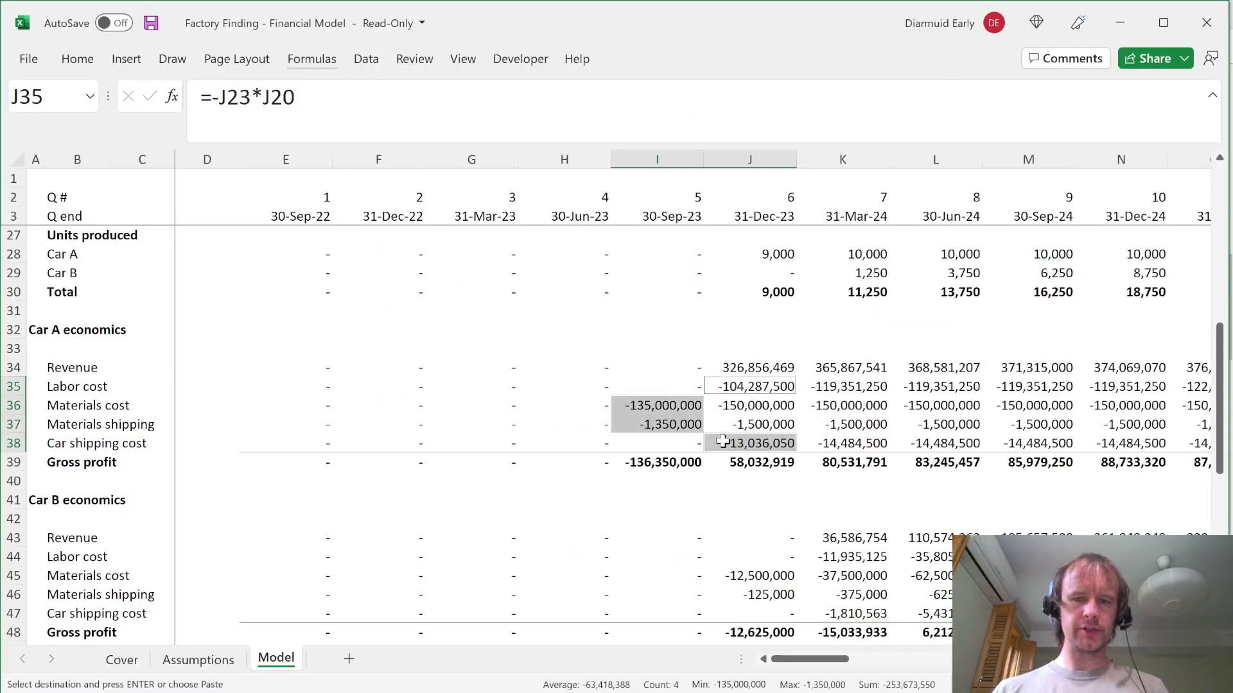
# Step: Total the Q4 2023 production costs without car shipping by selecting J35:J37 and J45:J46
pyautogui.click(740, 391)
pyautogui.hotkey('shift', 'Down')
pyautogui.hotkey('shift', 'Down')
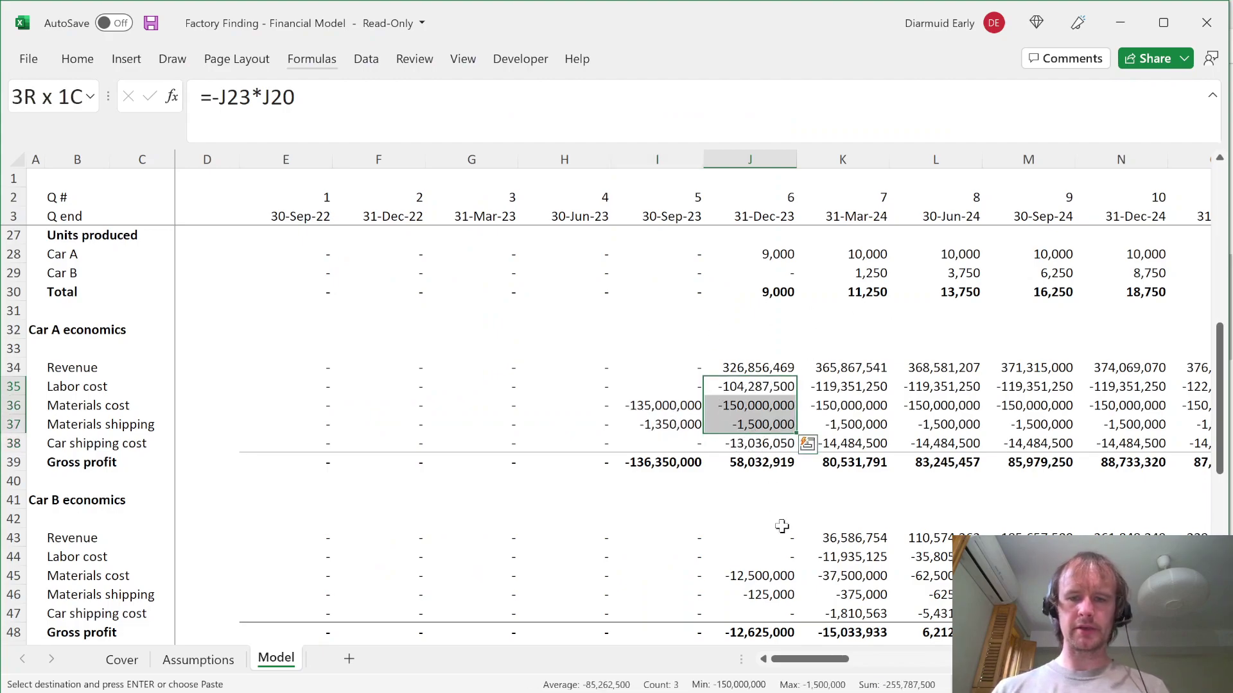
pyautogui.moveTo(752, 578); pyautogui.dragTo(752, 595)
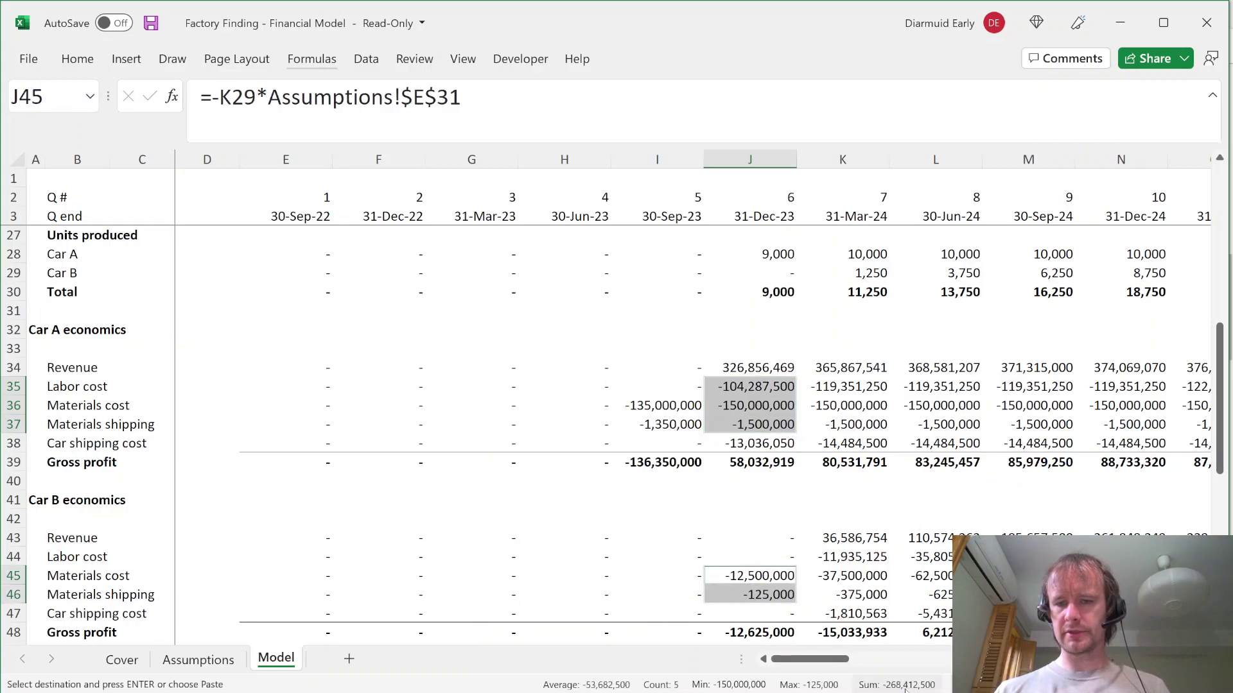
# Step: Match the selected production cost total to the question 8 options in the Questions PDF and read question 9
pyautogui.hotkey('alt', 'Tab')
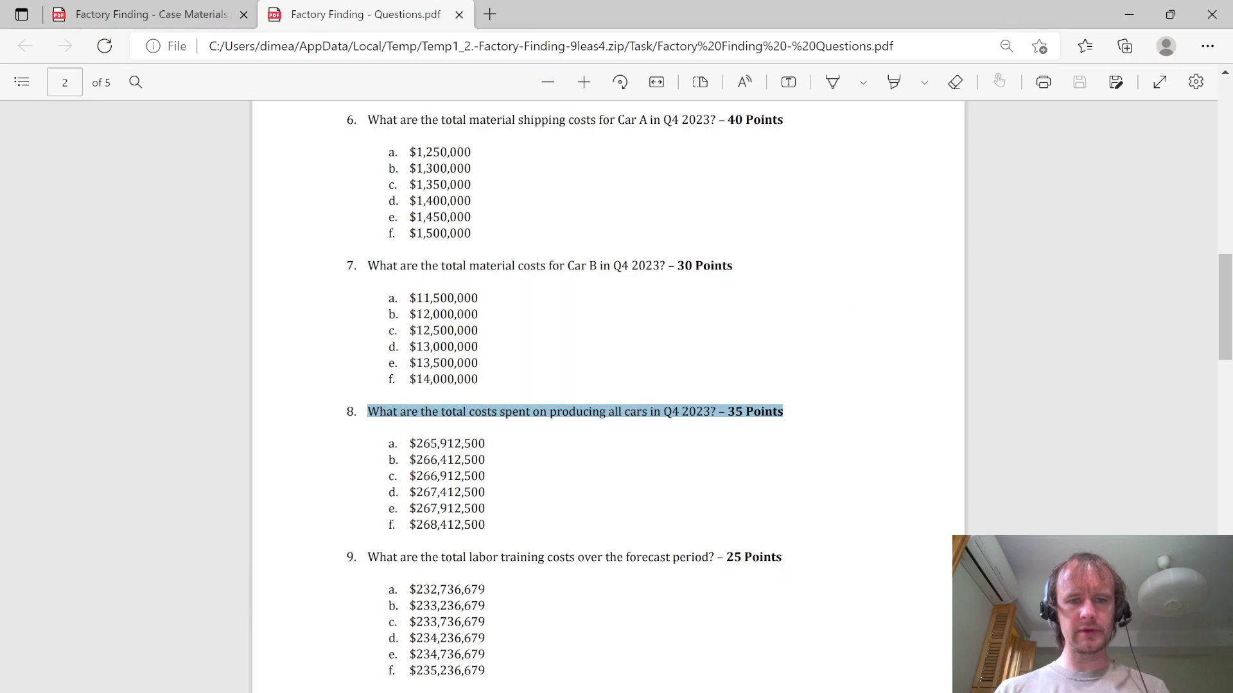
pyautogui.doubleClick(447, 460)
pyautogui.click(543, 541)
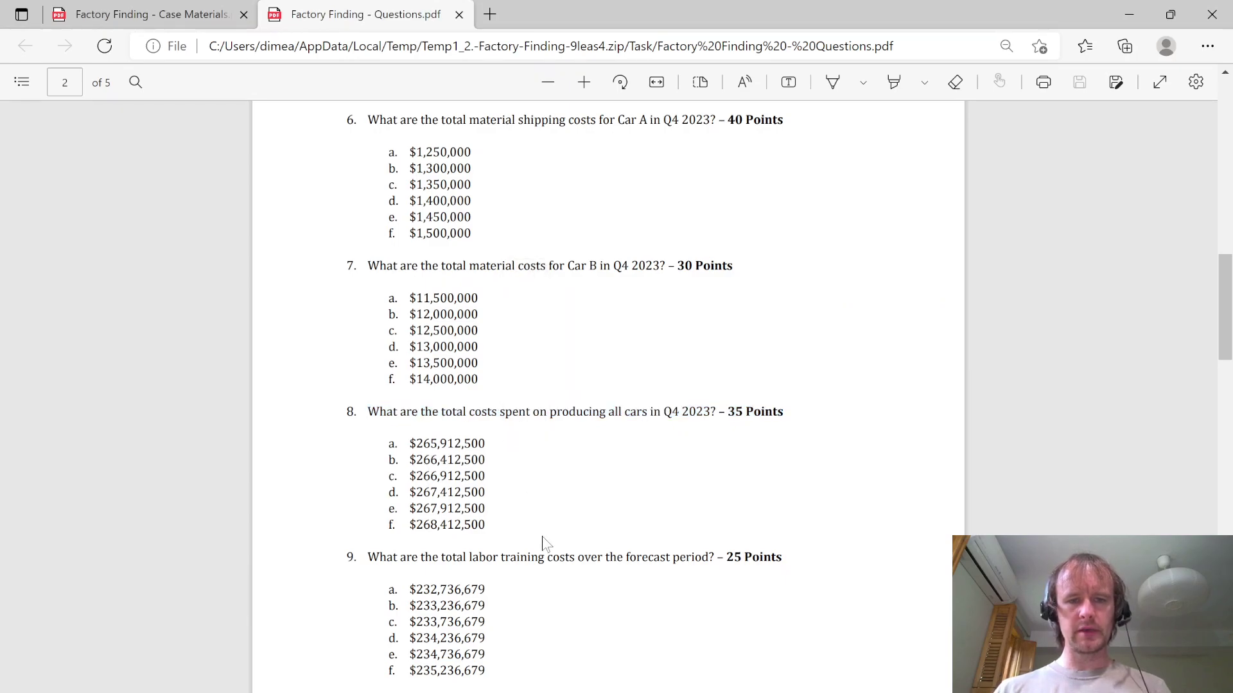
pyautogui.scroll(-2, 520, 497)
# Step: Total the labor training costs over the full forecast by selecting E52:BL52 in the model
pyautogui.hotkey('alt', 'Tab')
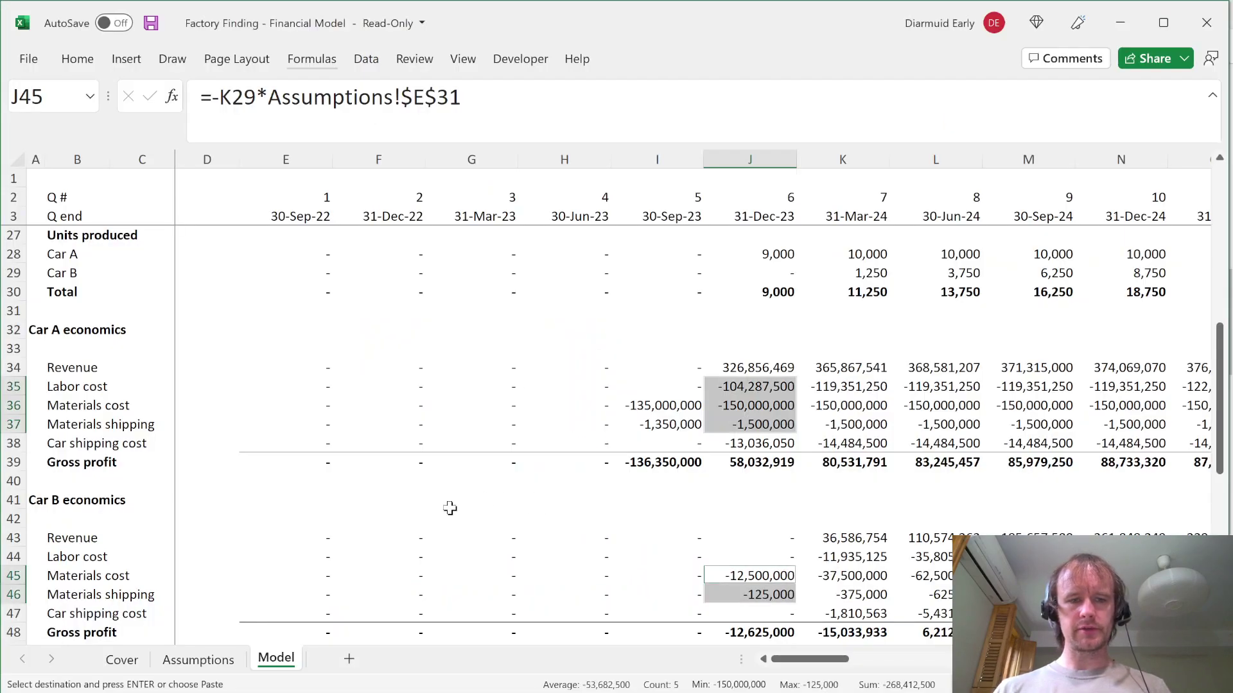
pyautogui.scroll(-5, 449, 508)
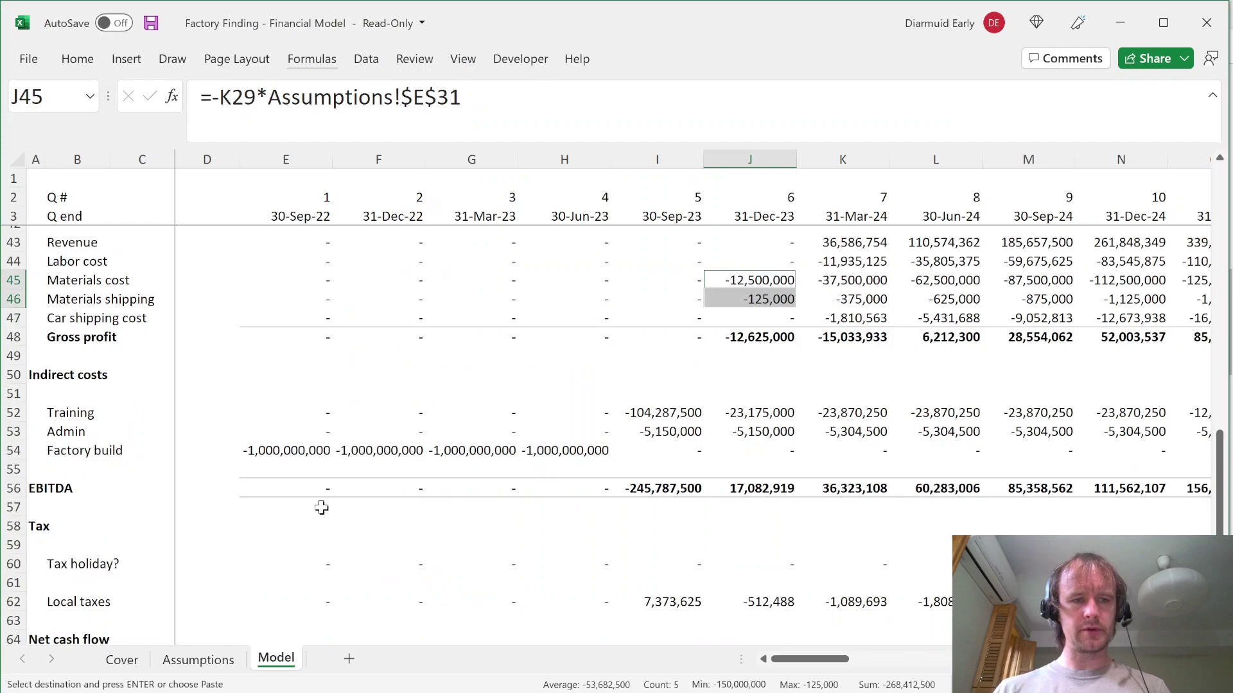
pyautogui.click(284, 413)
pyautogui.hotkey('ctrl', 'shift', 'Right')
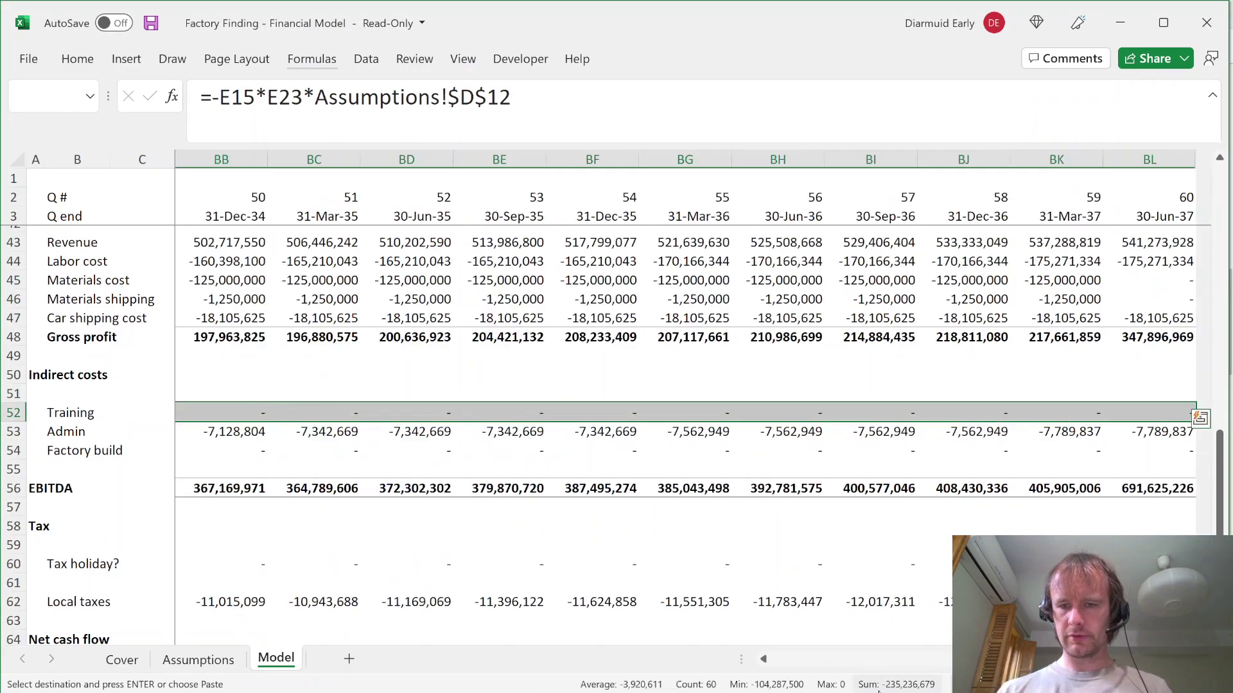
# Step: Mark $235,236,679 as the answer to question 9 in the Questions PDF and read question 10
pyautogui.hotkey('alt', 'Tab')
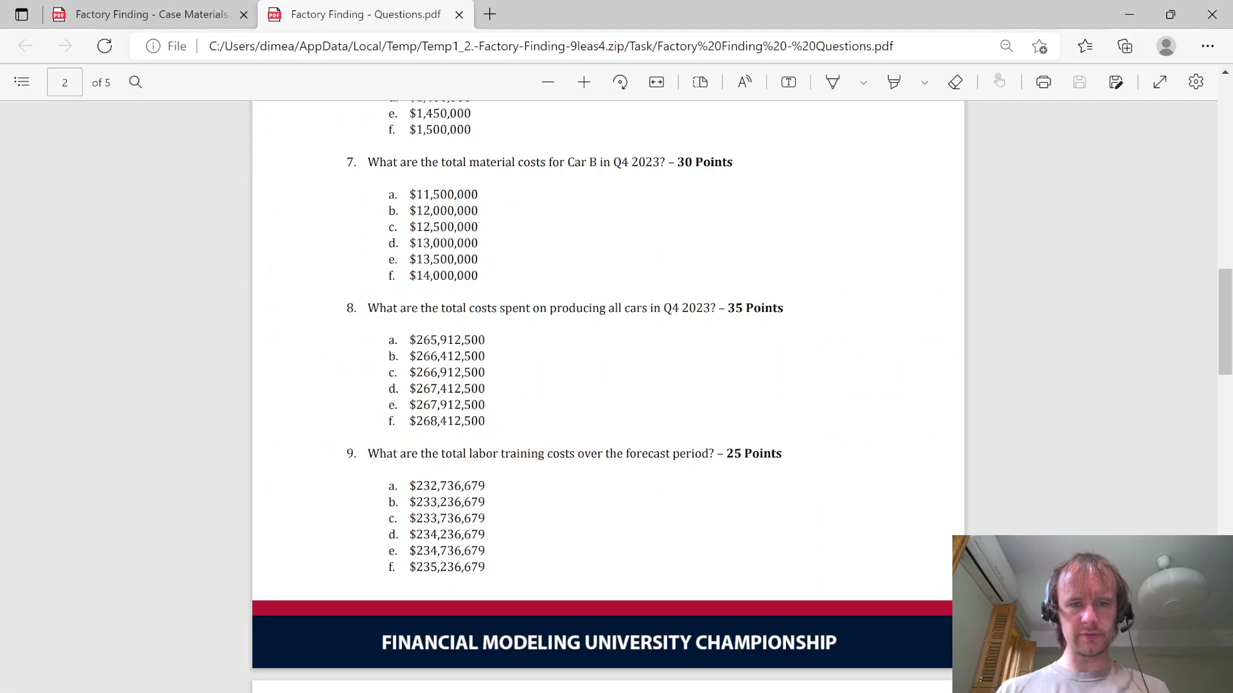
pyautogui.moveTo(416, 567); pyautogui.dragTo(479, 567)
pyautogui.scroll(-3, 592, 588)
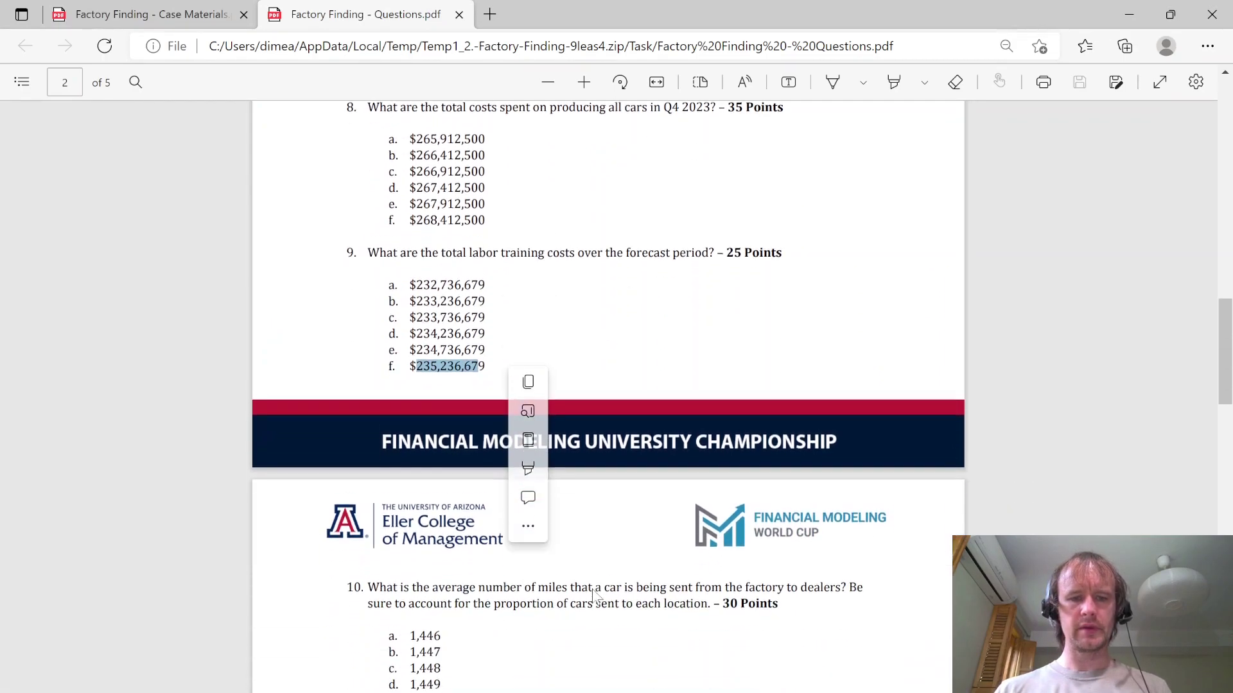
pyautogui.scroll(-2, 594, 647)
pyautogui.click(634, 530)
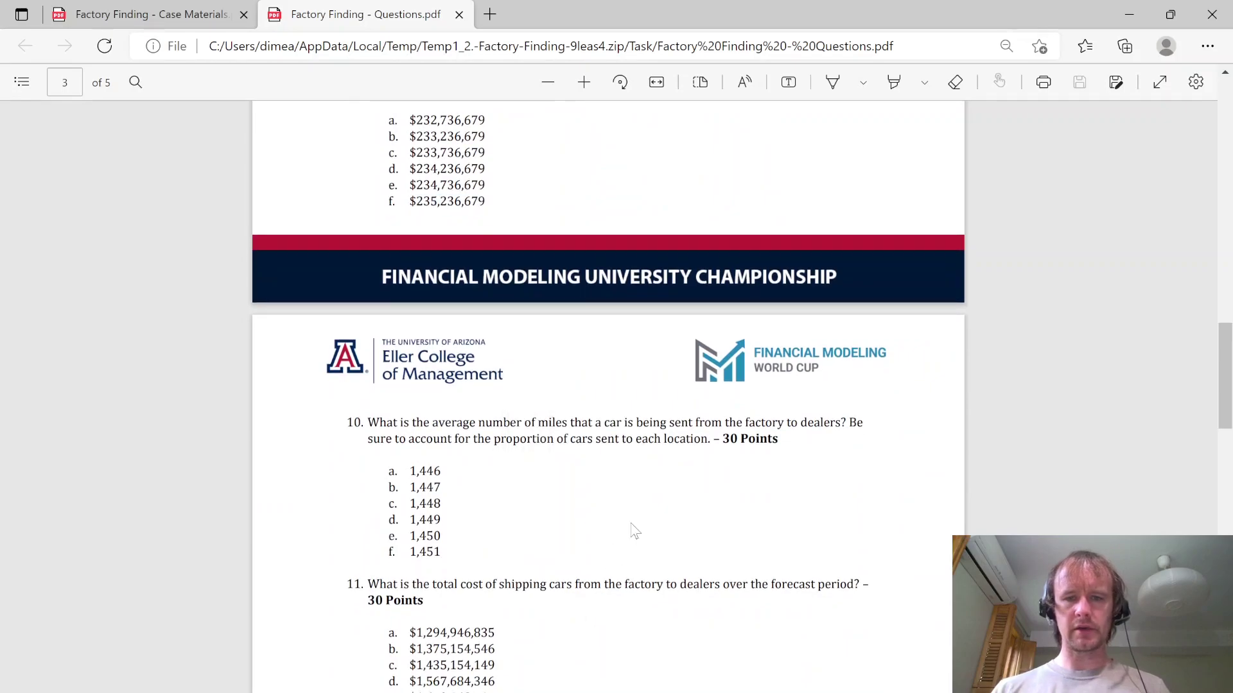
# Step: Look up the weighted average factory-to-dealer distance for the active location V in the Assumptions sheet
pyautogui.hotkey('alt', 'Tab')
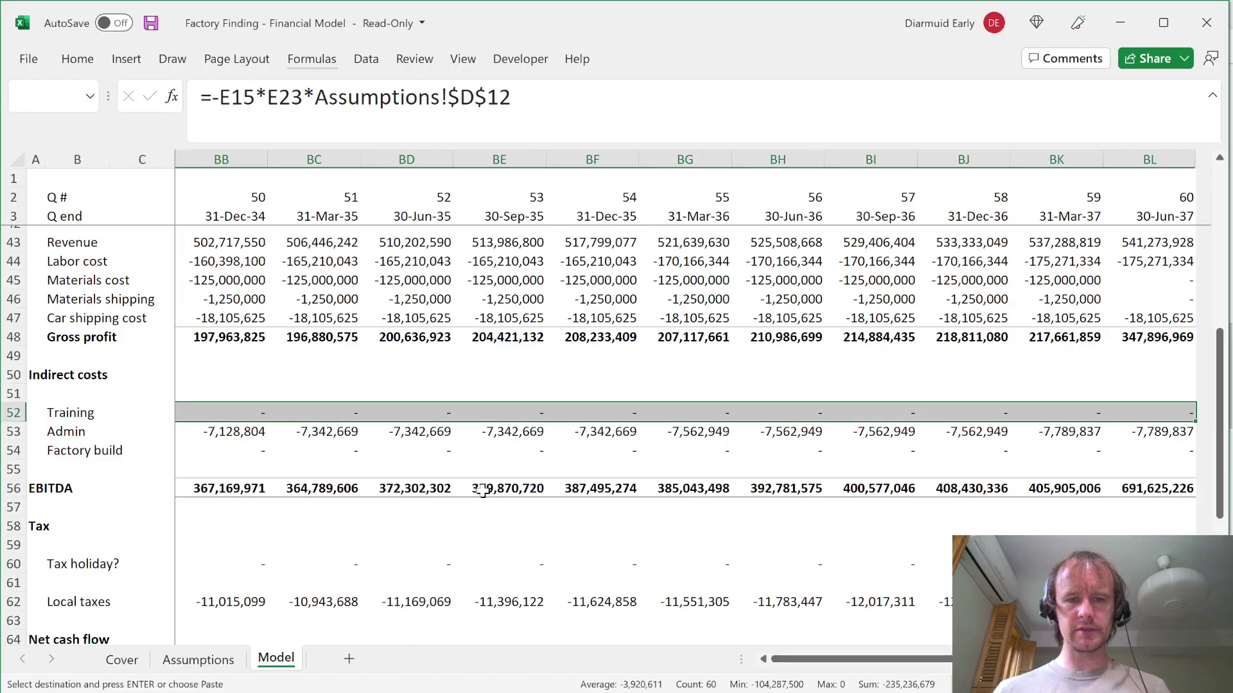
pyautogui.hotkey('ctrl', 'pageup')
pyautogui.scroll(-2, 816, 517)
pyautogui.scroll(-2, 816, 517)
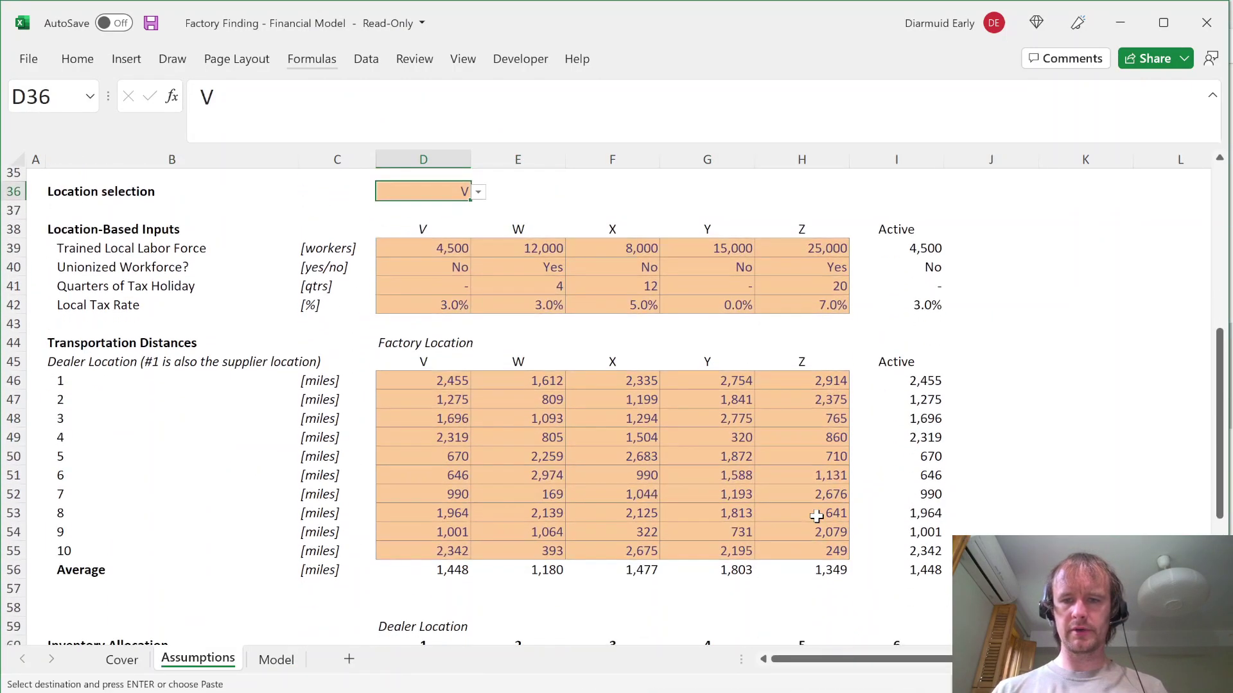
# Step: Mark 1,448 as the answer to question 10 in the Questions PDF and read question 11
pyautogui.hotkey('alt', 'Tab')
pyautogui.moveTo(419, 504); pyautogui.dragTo(434, 504)
pyautogui.scroll(-1, 607, 571)
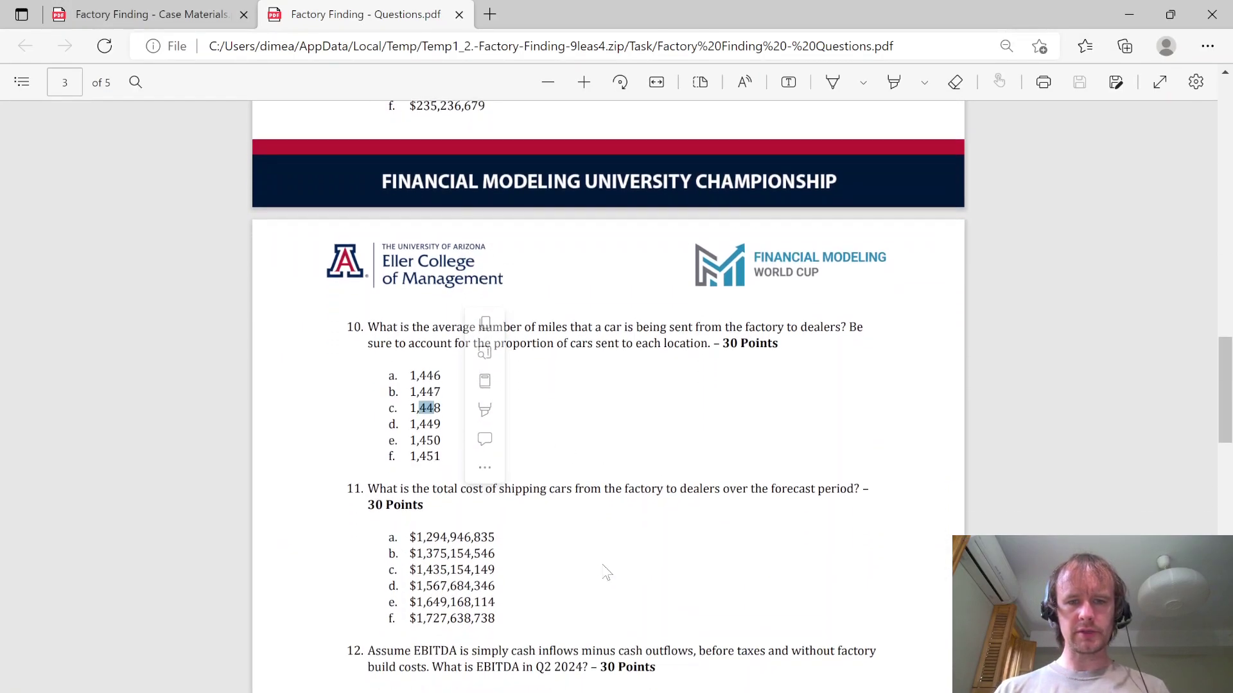
# Step: Total the Car A and Car B shipping costs over the full forecast by selecting E38:BL38 and E47:BL47 in the Model sheet
pyautogui.hotkey('alt', 'Tab')
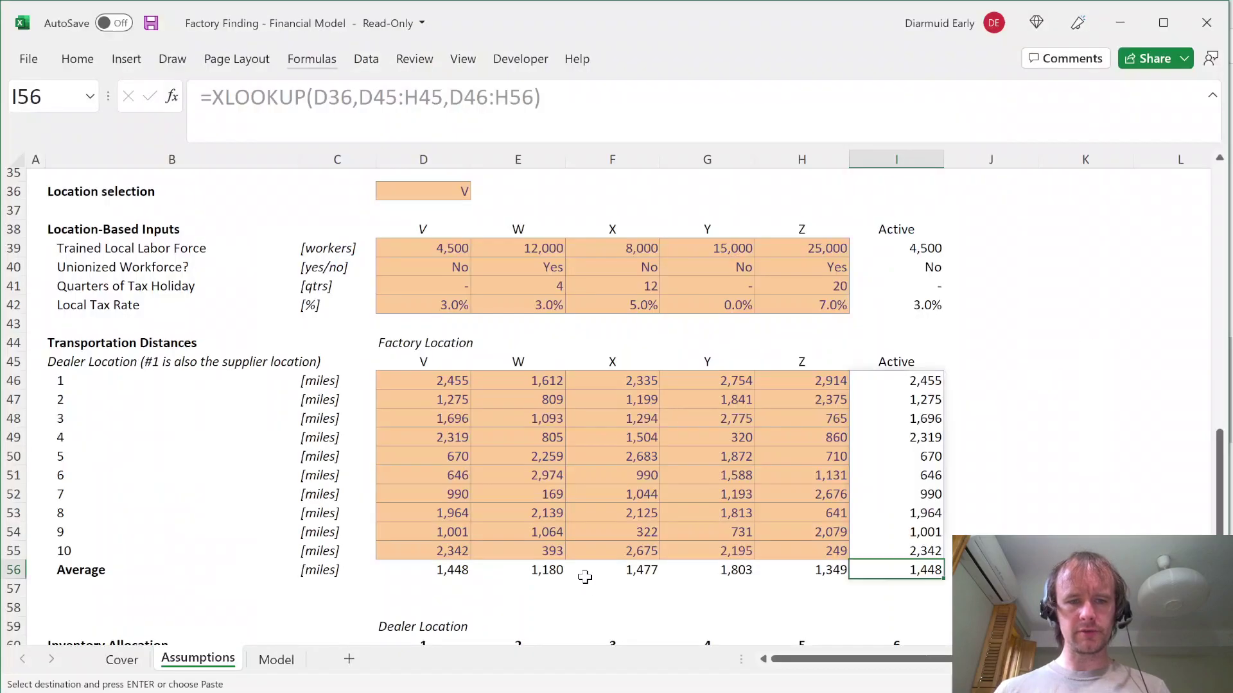
pyautogui.hotkey('ctrl', 'pagedown')
pyautogui.scroll(5, 297, 421)
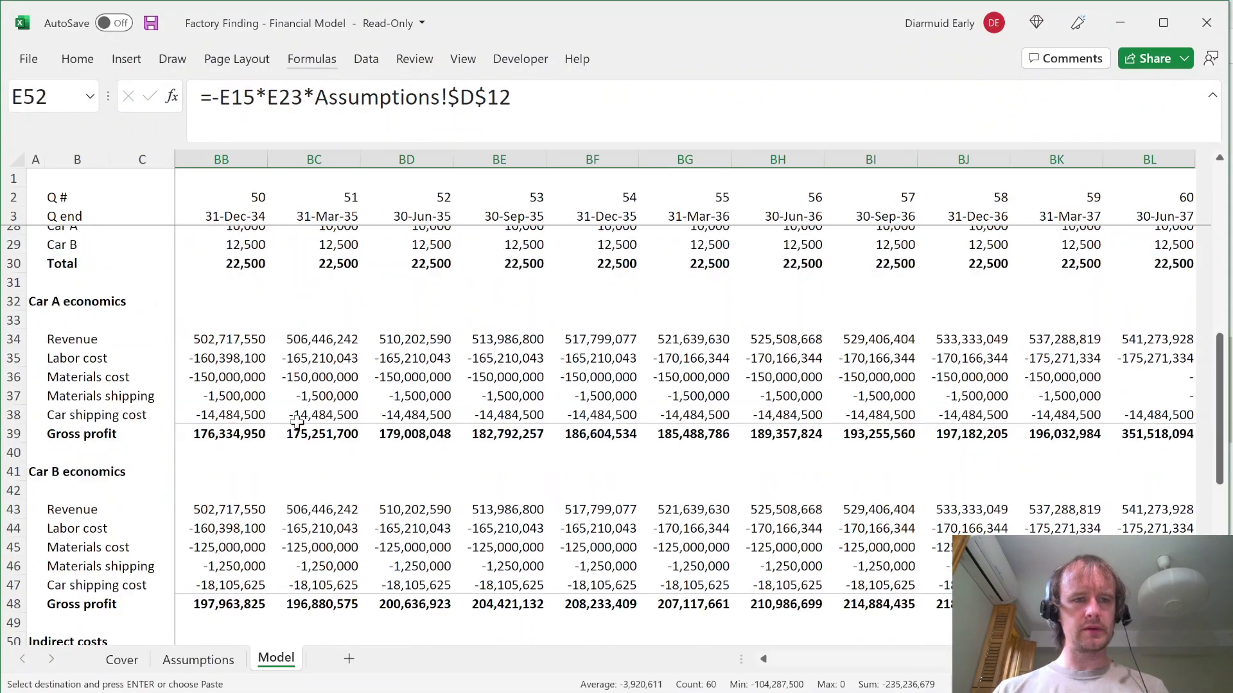
pyautogui.scroll(1, 297, 421)
pyautogui.click(236, 460)
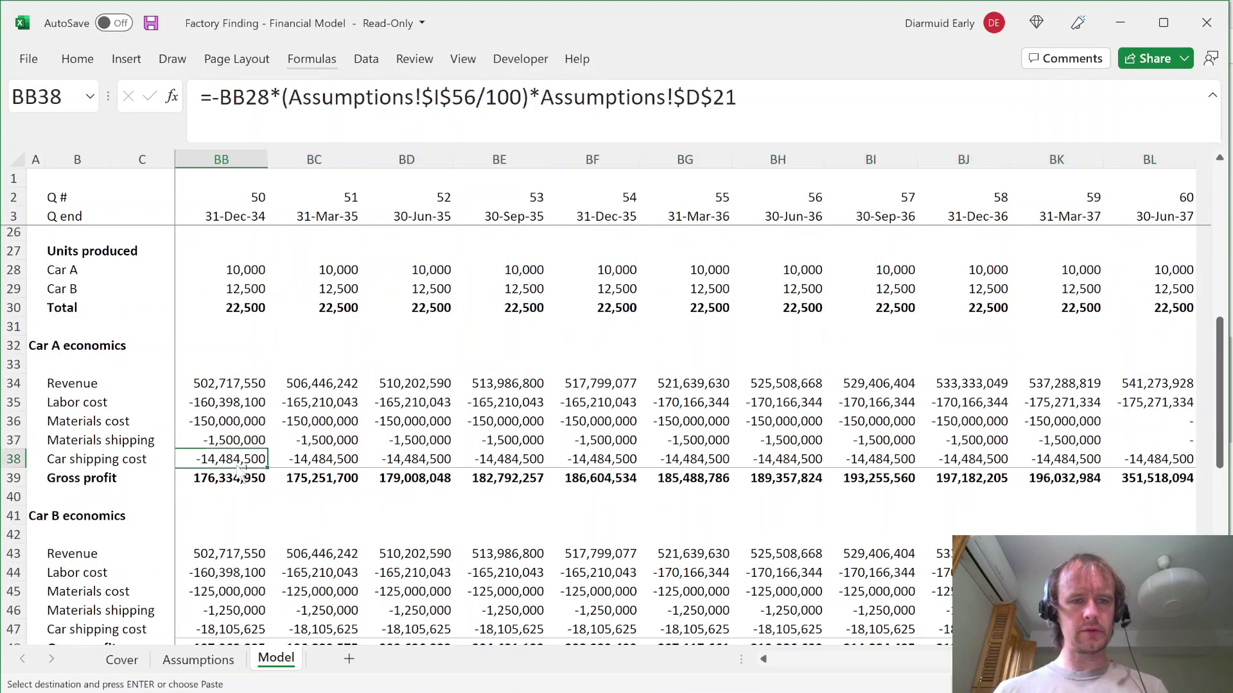
pyautogui.hotkey('ctrl', 'Left')
pyautogui.hotkey('ctrl', 'shift', 'Right')
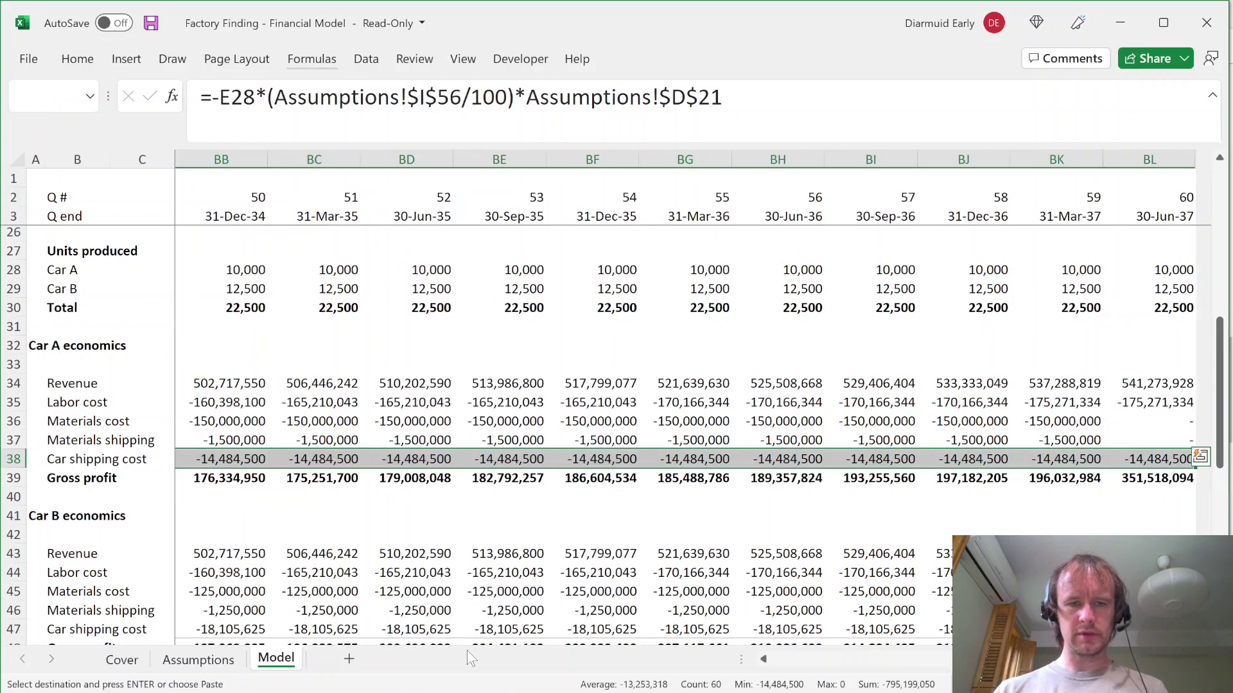
pyautogui.click(788, 665)
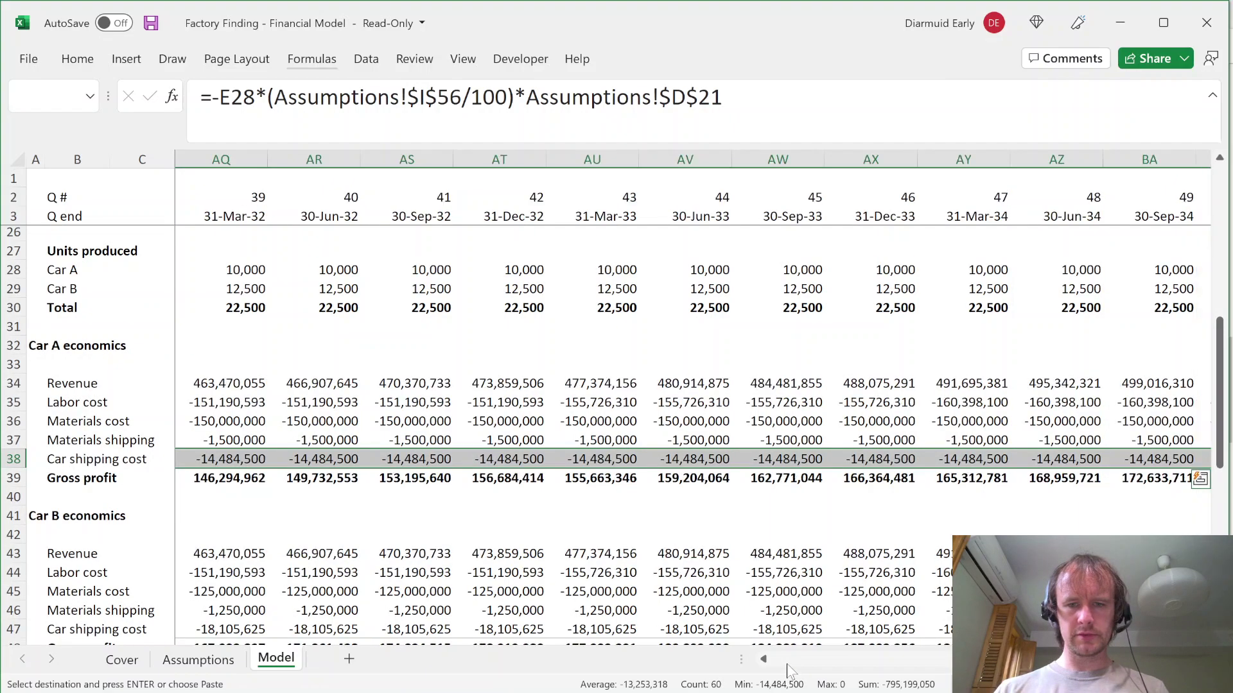
pyautogui.click(275, 631)
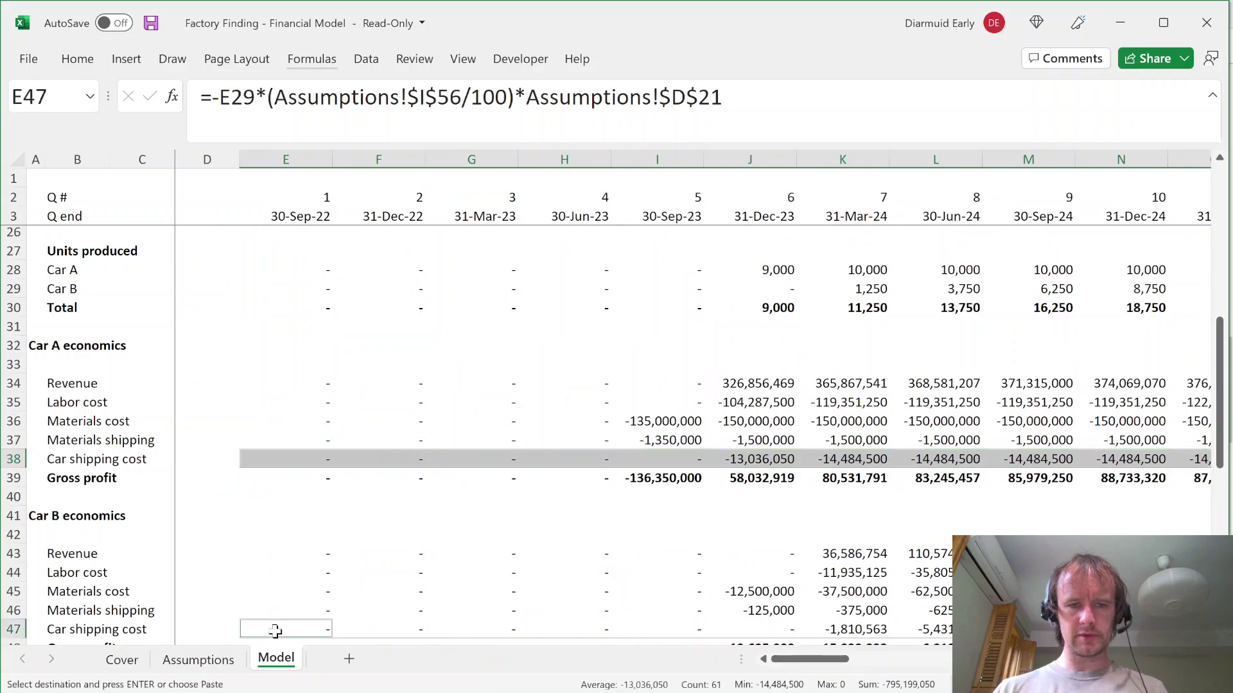
pyautogui.hotkey('ctrl', 'shift', 'Right')
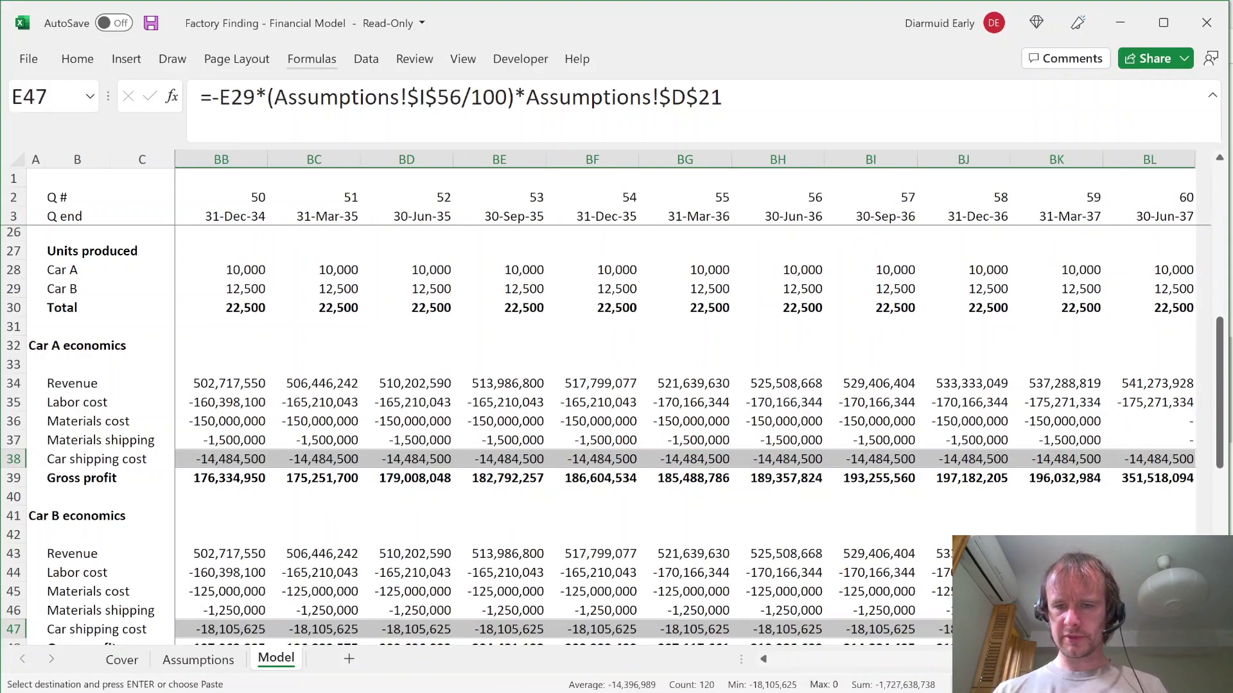
# Step: Mark $1,727,638,738 as the answer to question 11 in the Questions PDF and read question 12
pyautogui.hotkey('alt', 'Tab')
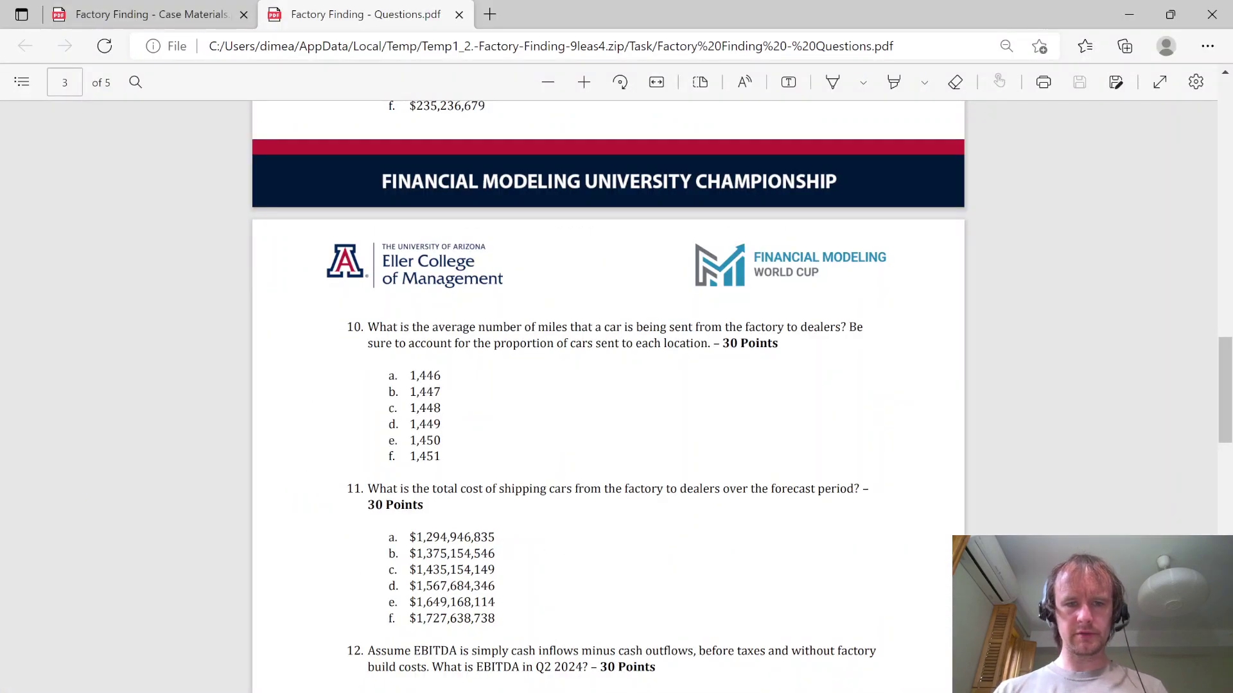
pyautogui.moveTo(424, 619); pyautogui.dragTo(505, 620)
pyautogui.hotkey('ctrl', 'c')
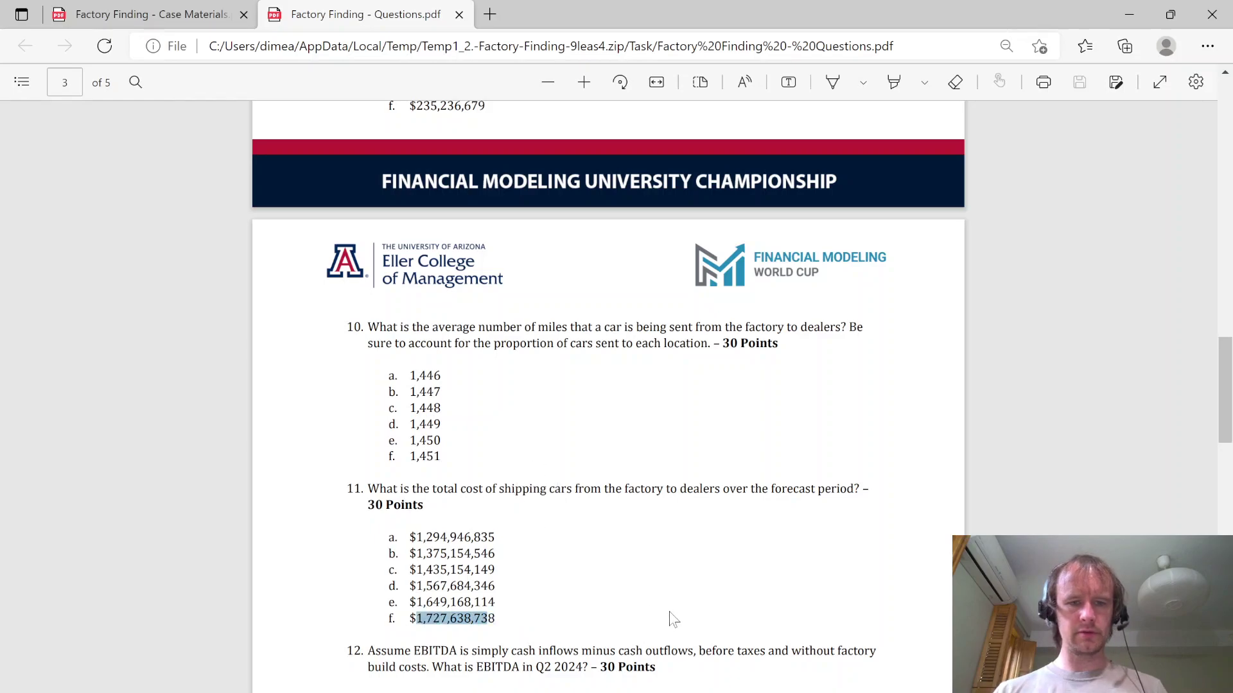
pyautogui.click(668, 617)
pyautogui.scroll(-3, 668, 616)
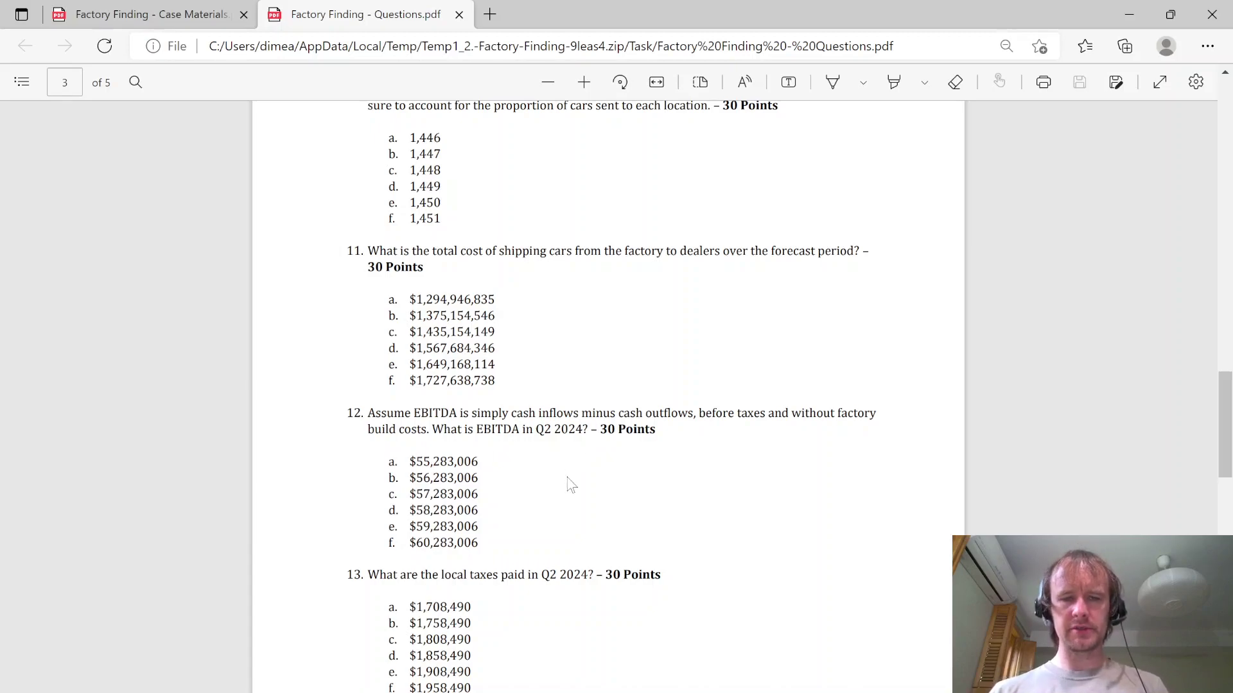
# Step: Look up the EBITDA for the quarter ending 30-Jun-24 in the Model sheet
pyautogui.hotkey('alt', 'Tab')
pyautogui.press('Left')
pyautogui.press('Right')
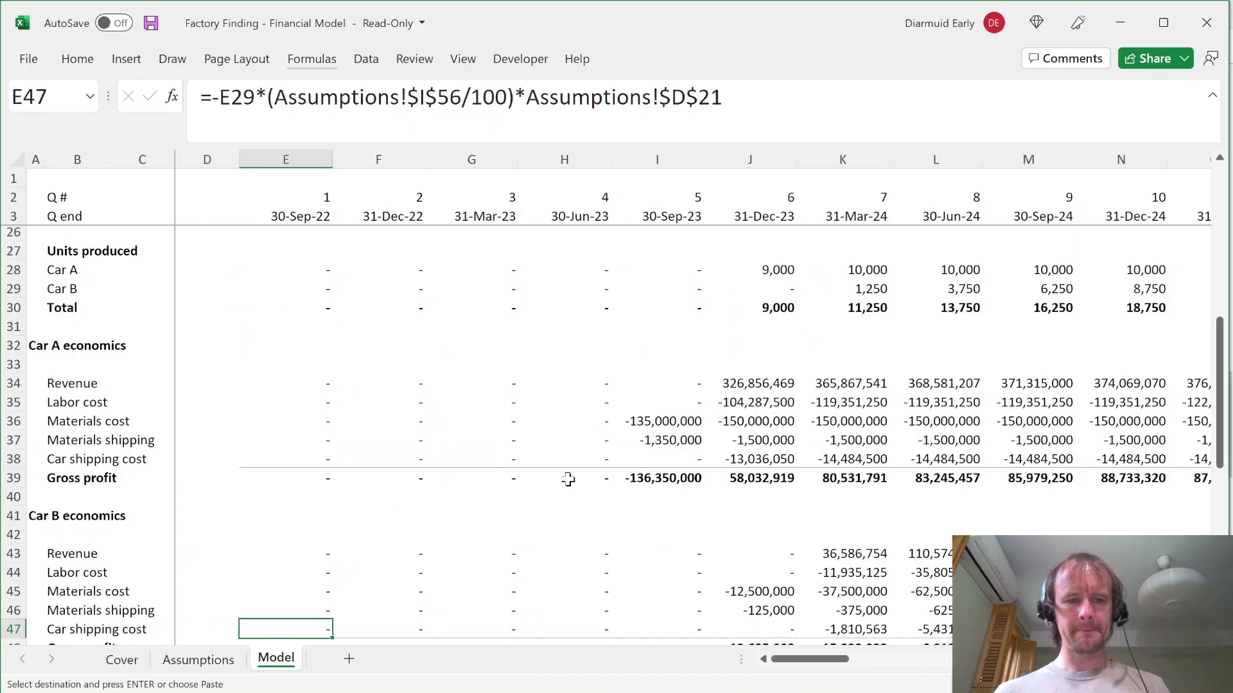
pyautogui.press('pagedown')
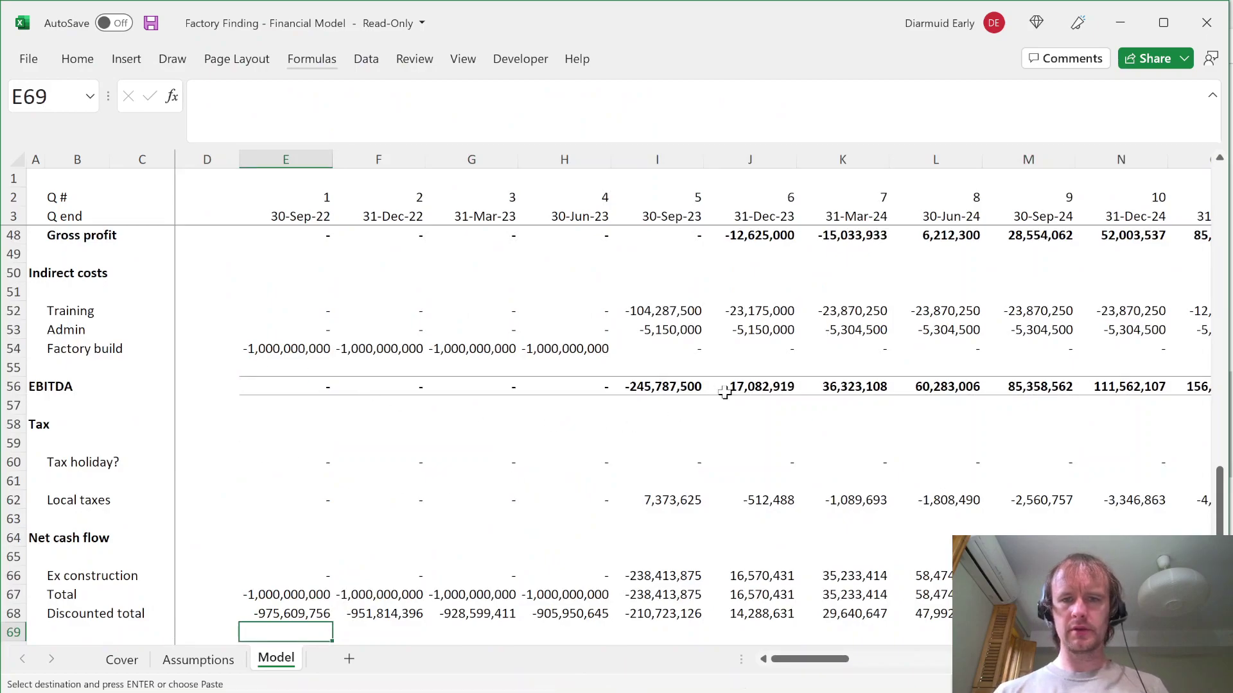
pyautogui.click(937, 387)
pyautogui.hotkey('ctrl', 'space')
pyautogui.hotkey('shift', 'BackSpace')
# Step: Mark $60,283,006 as the answer to question 12 in the Questions PDF and read question 13
pyautogui.hotkey('alt', 'Tab')
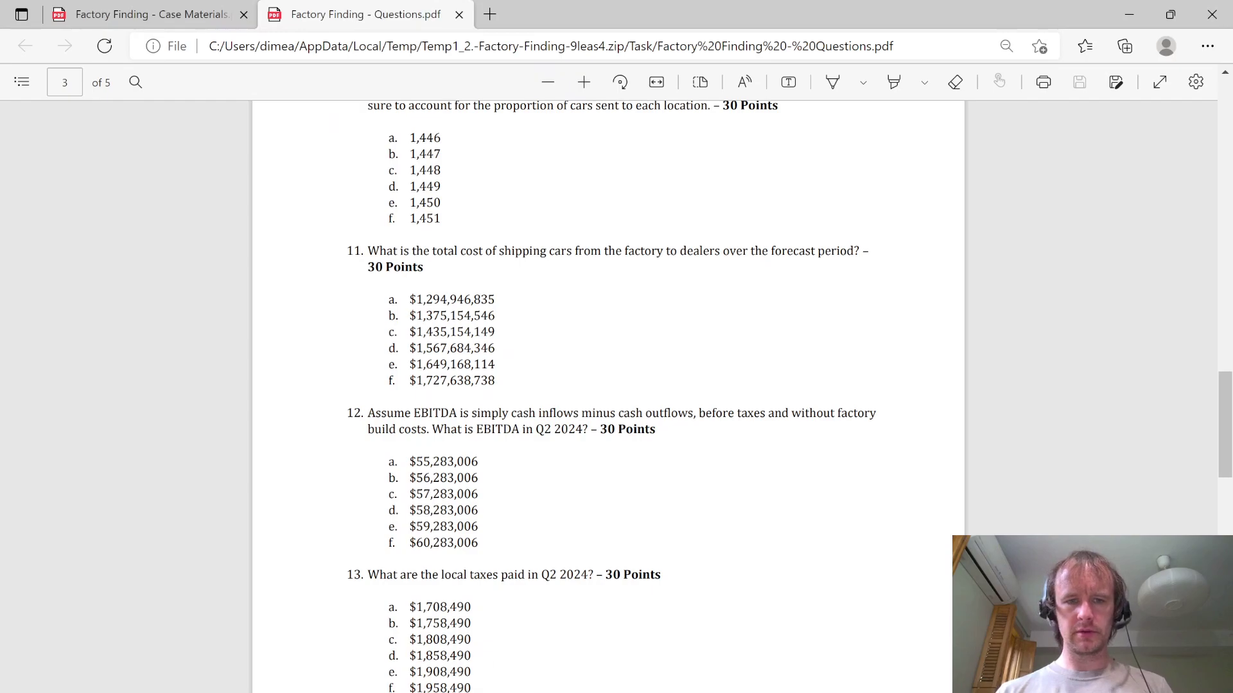
pyautogui.moveTo(431, 544); pyautogui.dragTo(488, 544)
pyautogui.click(580, 633)
pyautogui.scroll(-1, 586, 634)
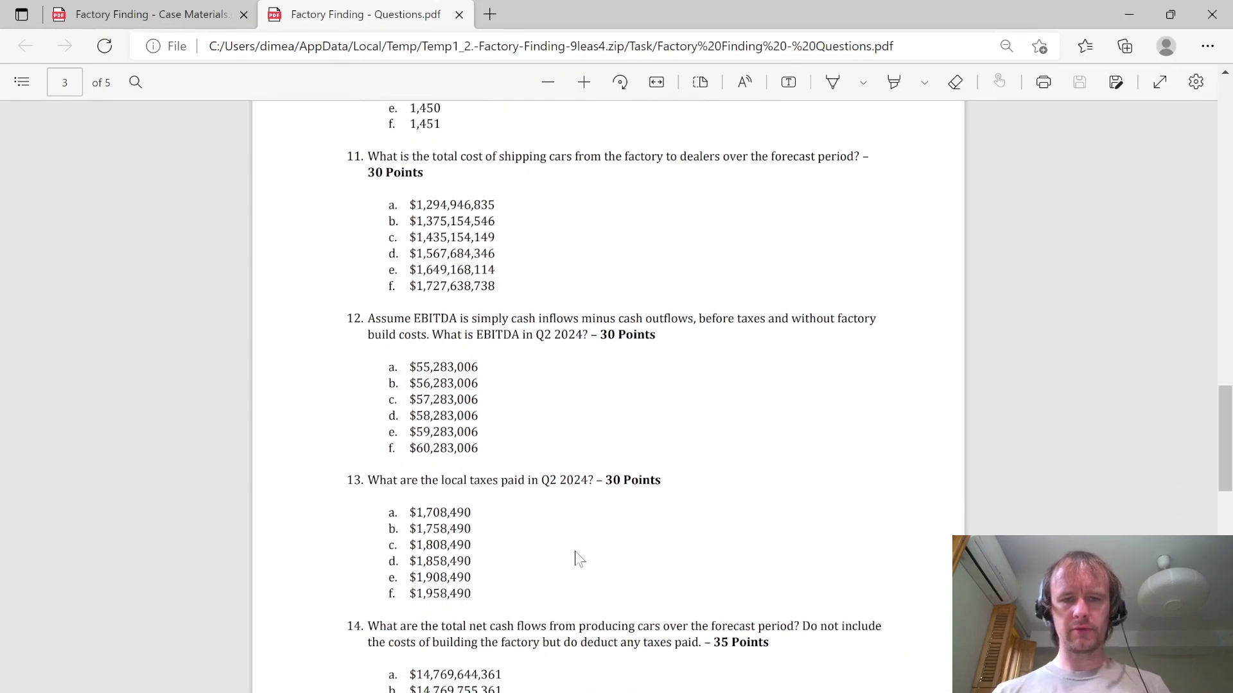
# Step: Look up the local taxes for the quarter ending 30-Jun-24 in the Model sheet
pyautogui.hotkey('alt', 'Tab')
pyautogui.press('Down')
pyautogui.press('Down')
pyautogui.press('Down')
pyautogui.press('Down')
pyautogui.press('Down')
pyautogui.press('Down')
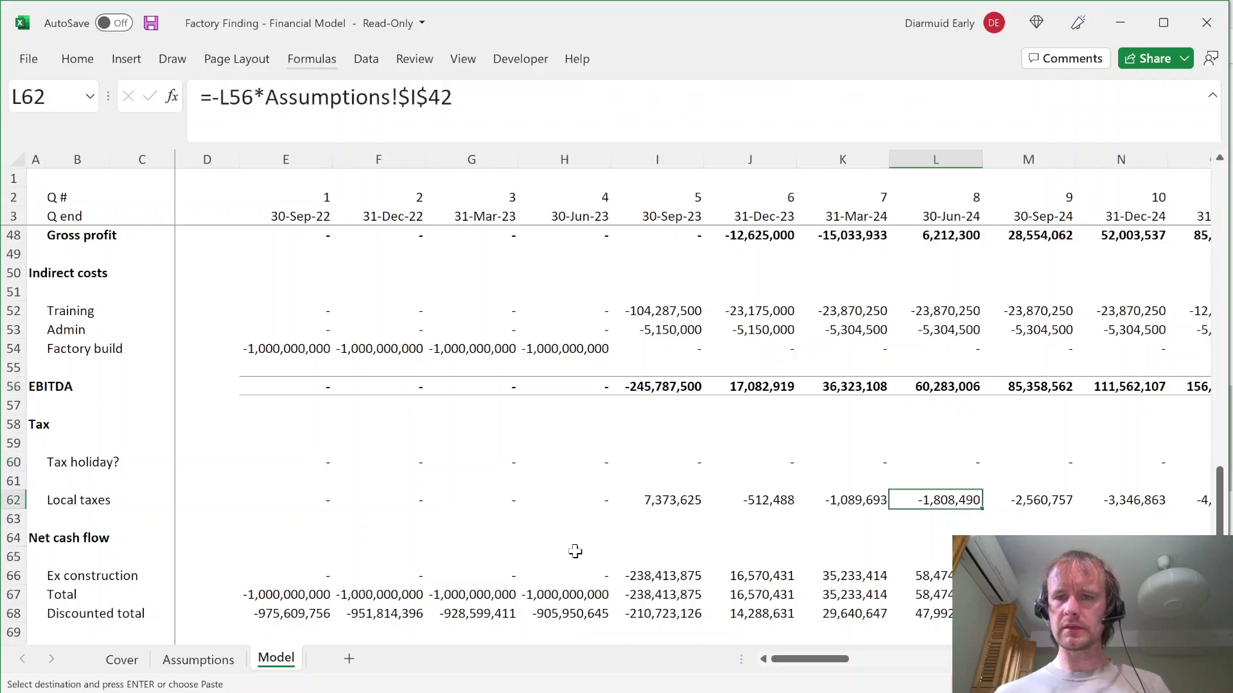
pyautogui.hotkey('ctrl', 'space')
pyautogui.hotkey('shift', 'BackSpace')
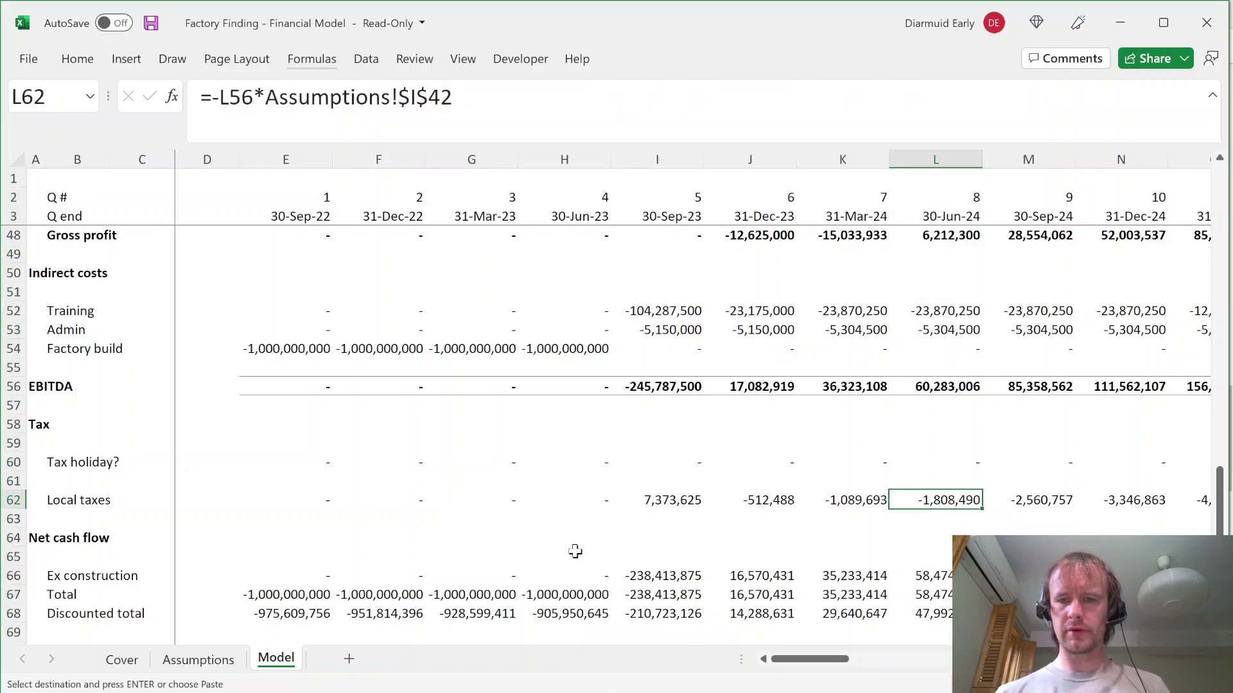
# Step: Mark $1,808,490 as the answer to question 13 in the Questions PDF and read question 14
pyautogui.hotkey('alt', 'Tab')
pyautogui.moveTo(424, 545); pyautogui.dragTo(481, 546)
pyautogui.click(622, 613)
pyautogui.scroll(-4, 622, 613)
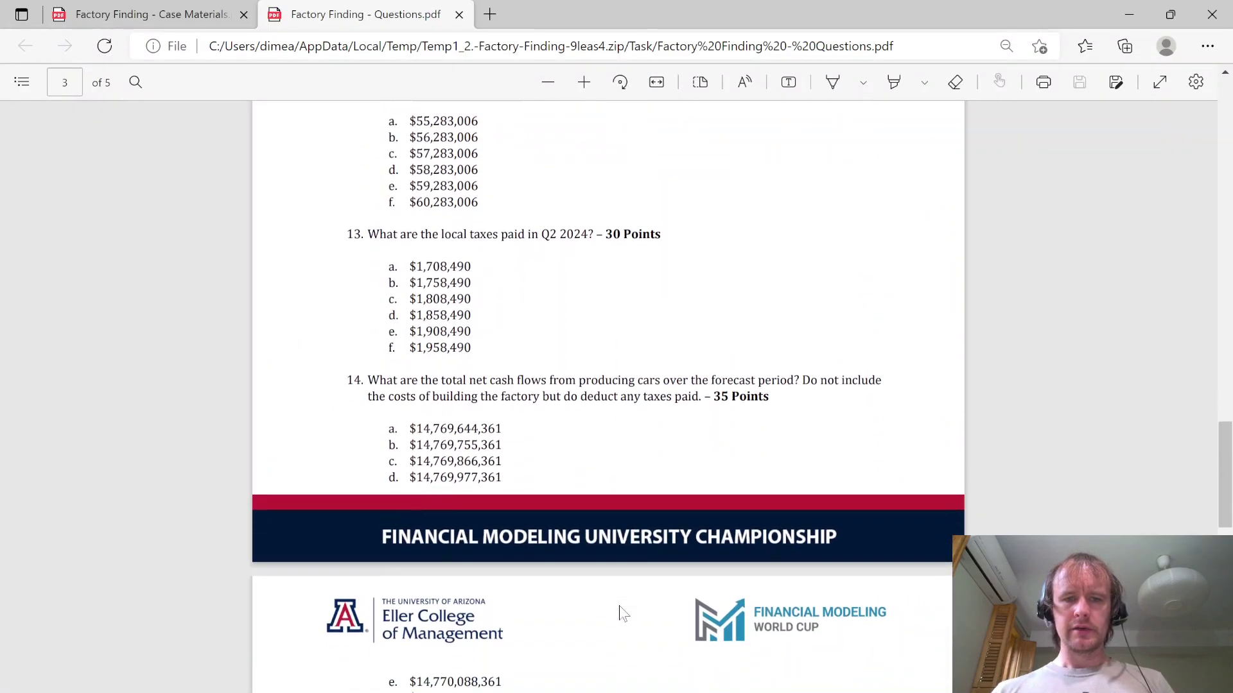
pyautogui.scroll(-1, 621, 612)
pyautogui.scroll(-1, 611, 358)
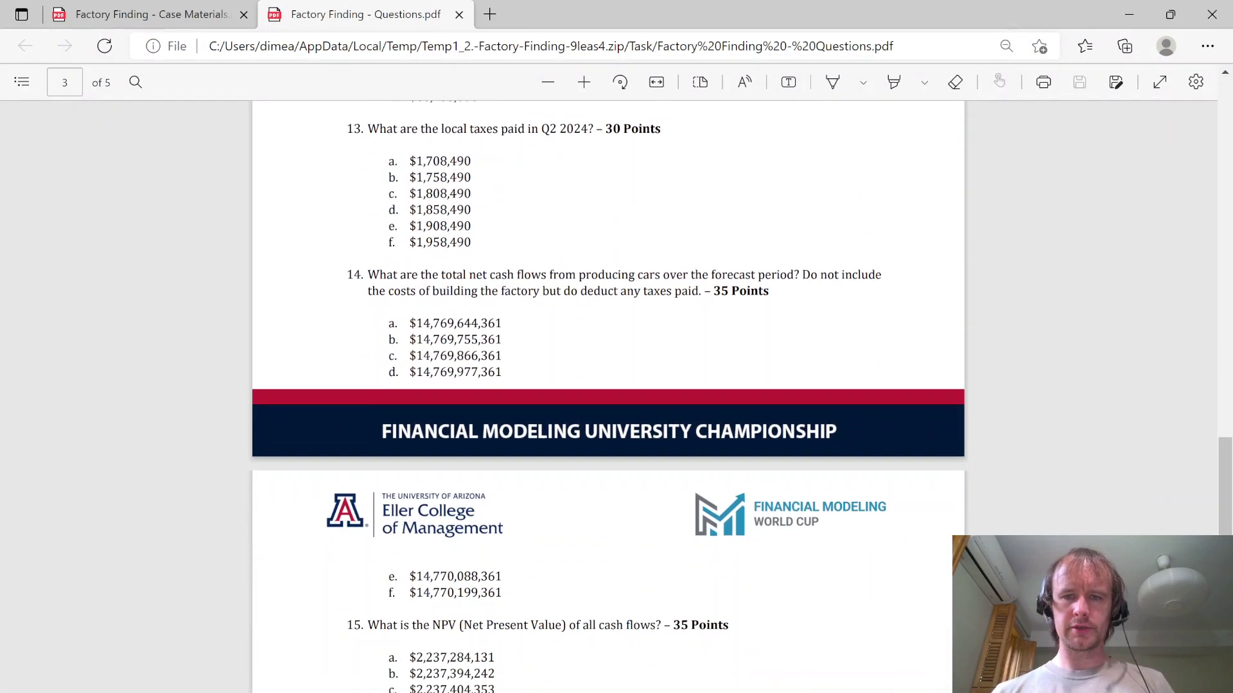
pyautogui.scroll(-1, 610, 358)
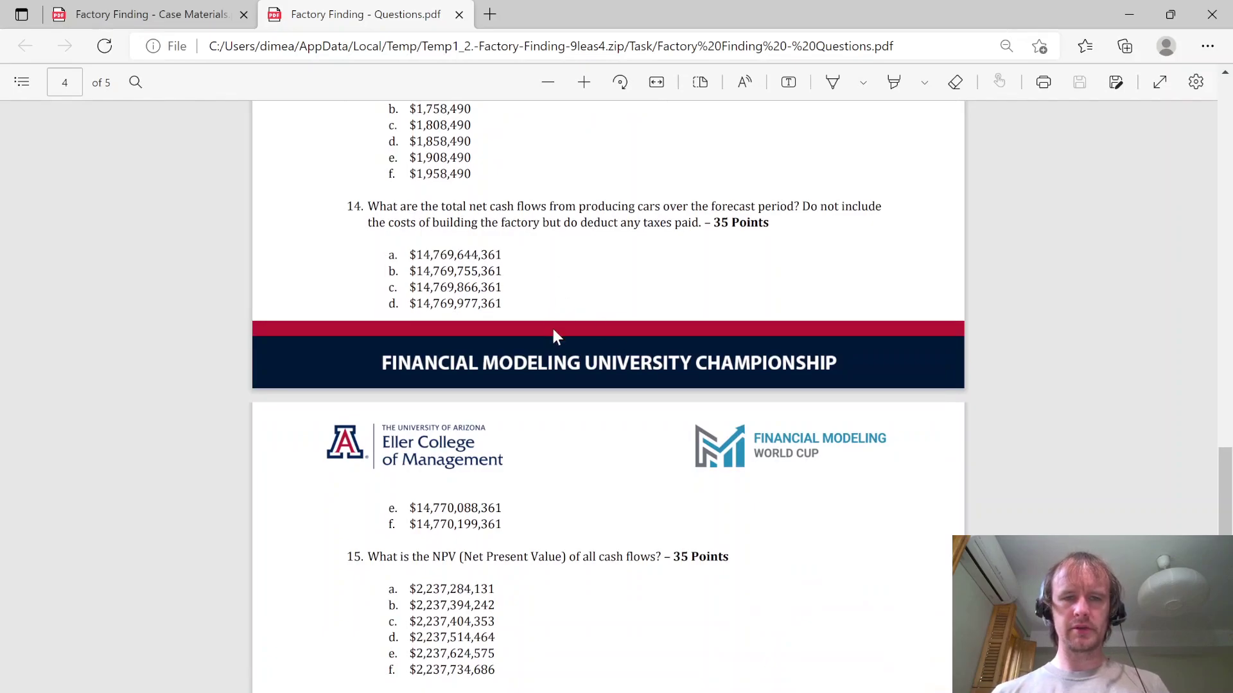
# Step: Total the net cash flow excluding construction over the full forecast by selecting E66:BL66 in the Model sheet
pyautogui.hotkey('alt', 'Tab')
pyautogui.press('Down')
pyautogui.press('Down')
pyautogui.press('Down')
pyautogui.press('Down')
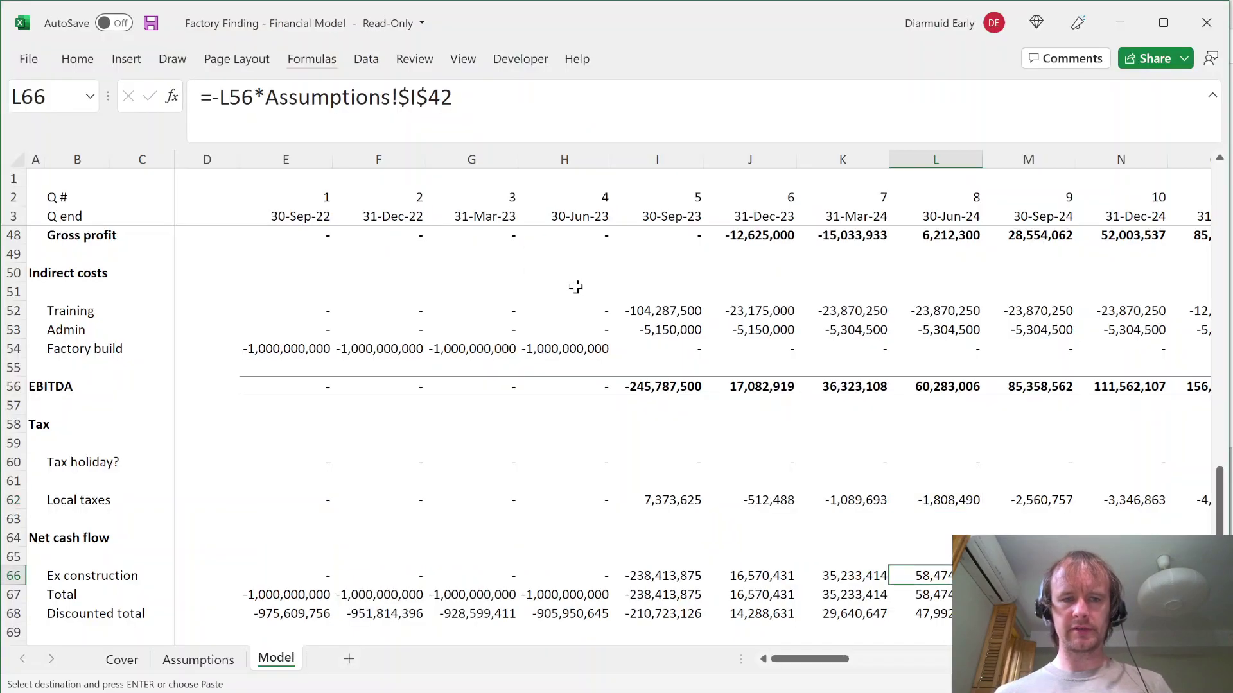
pyautogui.press('Down')
pyautogui.press('Down')
pyautogui.press('Up')
pyautogui.press('Up')
pyautogui.hotkey('ctrl', 'Left')
pyautogui.hotkey('ctrl', 'shift', 'Right')
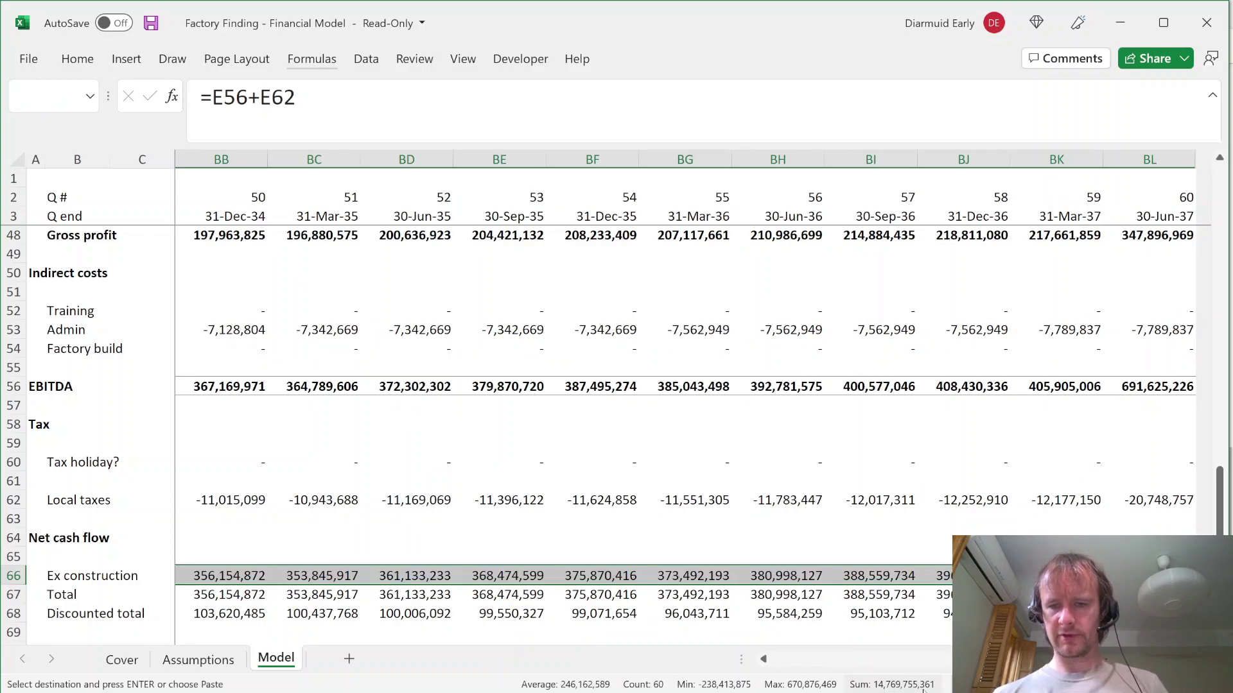
# Step: Mark $14,769,755,361 as the answer to question 14 in the Questions PDF and read question 15
pyautogui.hotkey('alt', 'Tab')
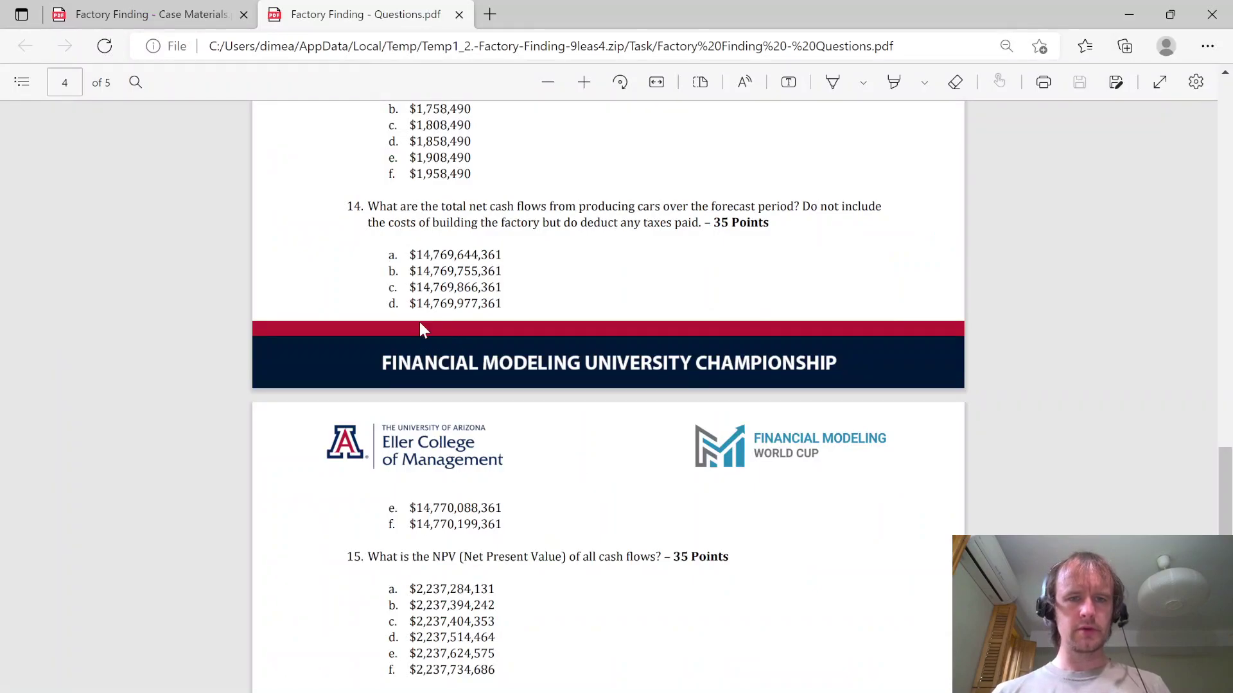
pyautogui.hotkey('alt', 'Tab')
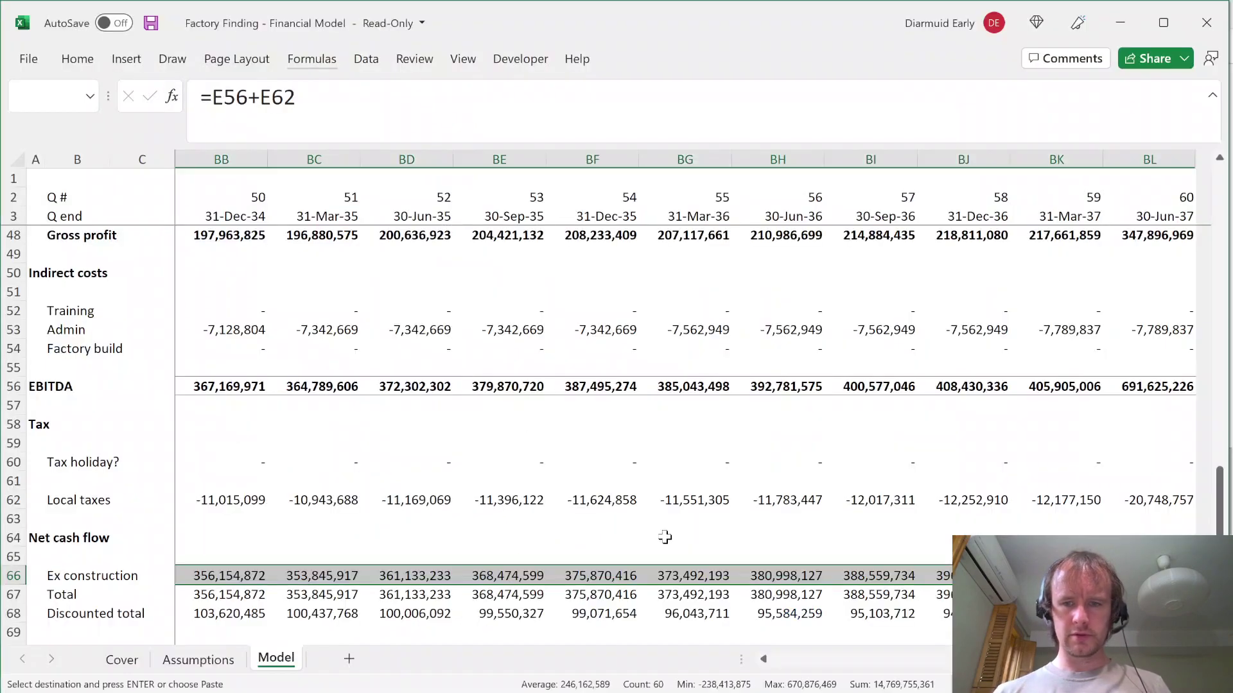
pyautogui.hotkey('alt', 'Tab')
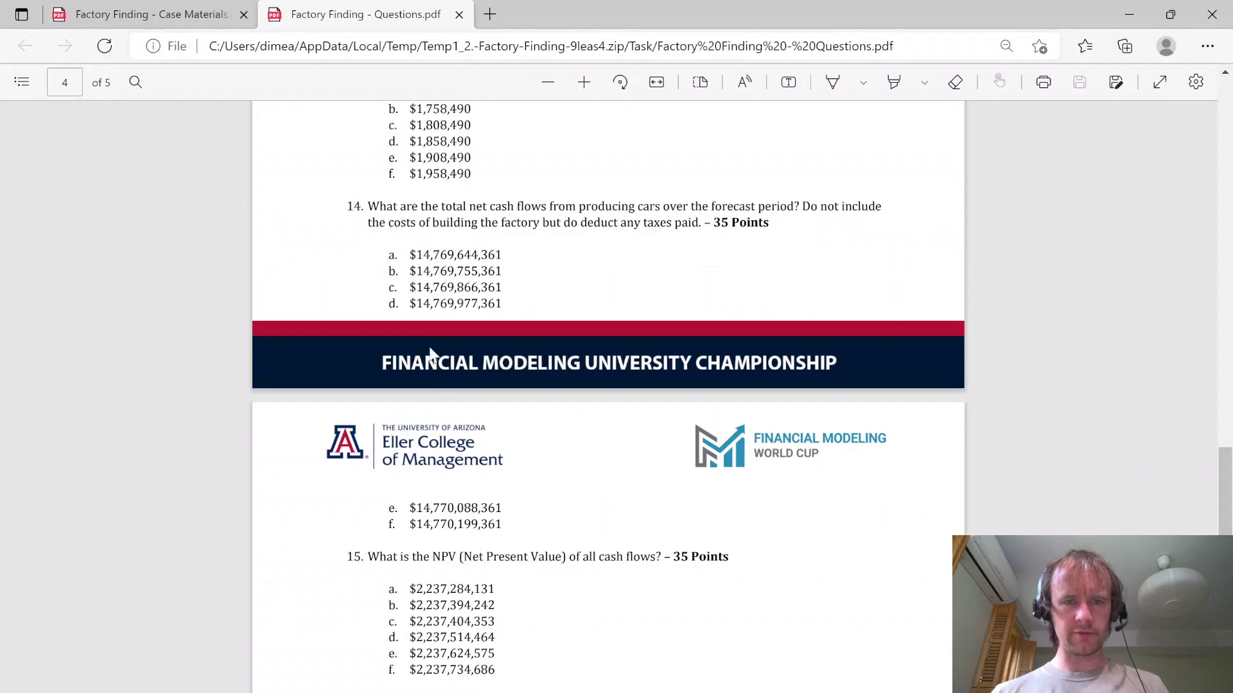
pyautogui.moveTo(445, 271); pyautogui.dragTo(495, 271)
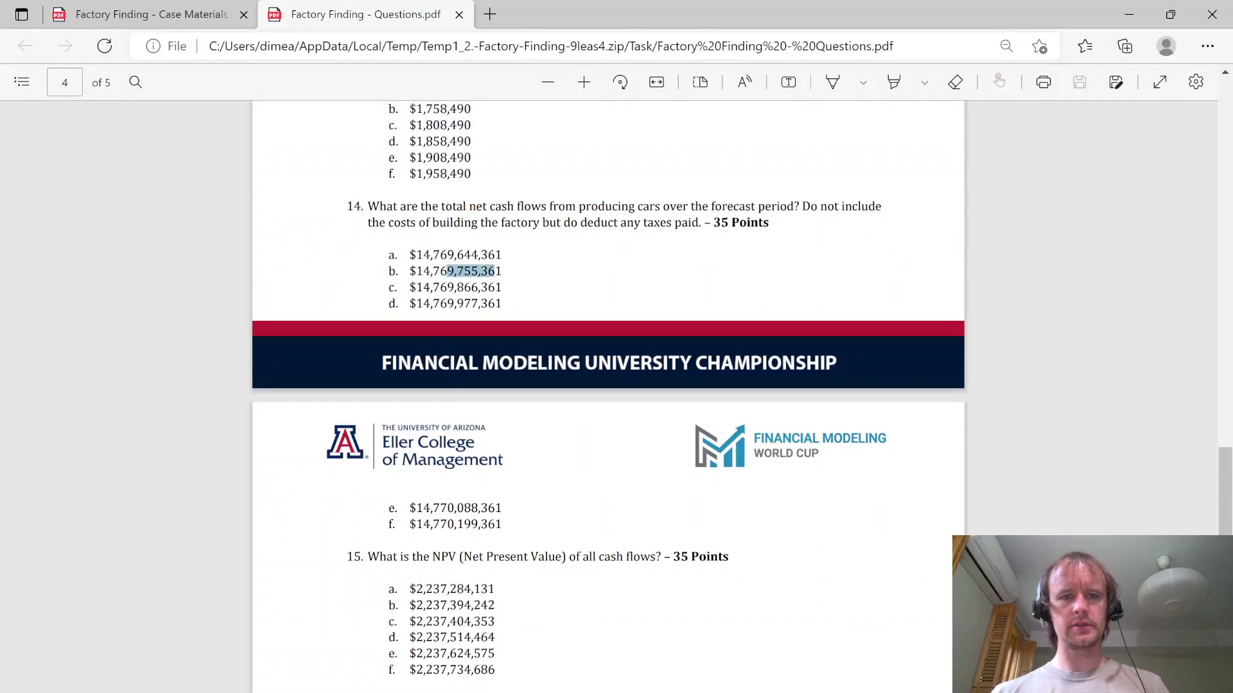
pyautogui.scroll(-3, 613, 508)
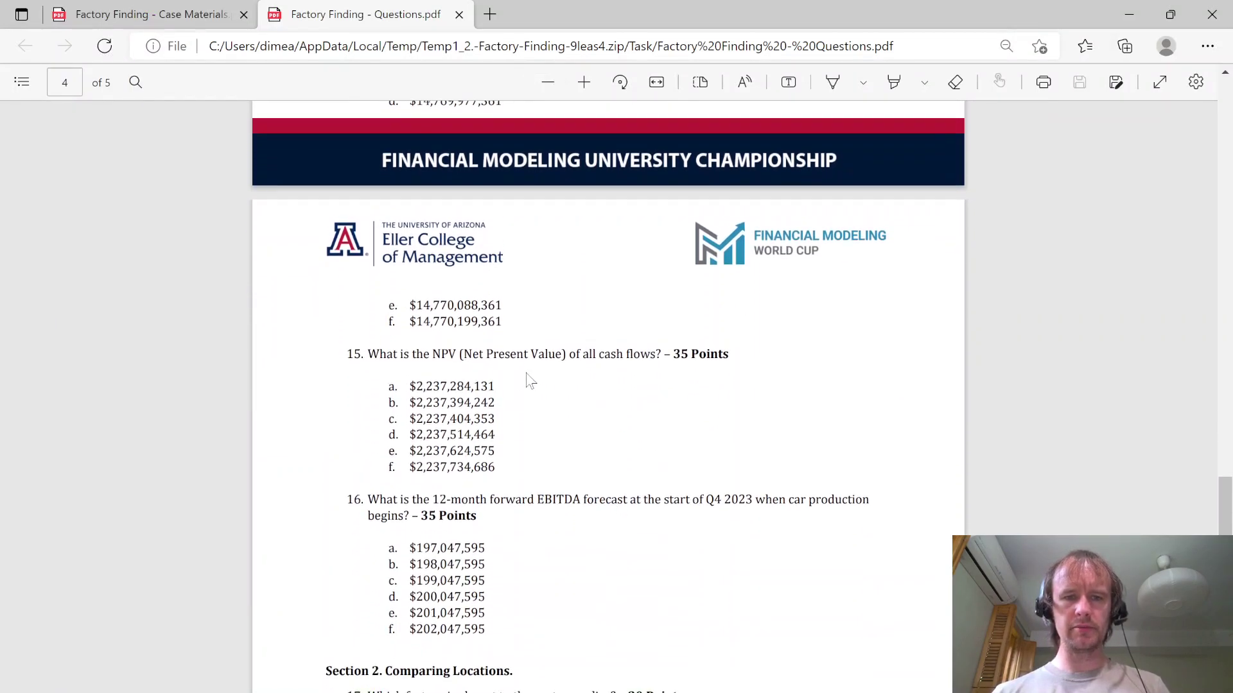
# Step: Look up the NPV of all cash flows in cell E70 of the Model sheet
pyautogui.hotkey('alt', 'Tab')
pyautogui.press('Home')
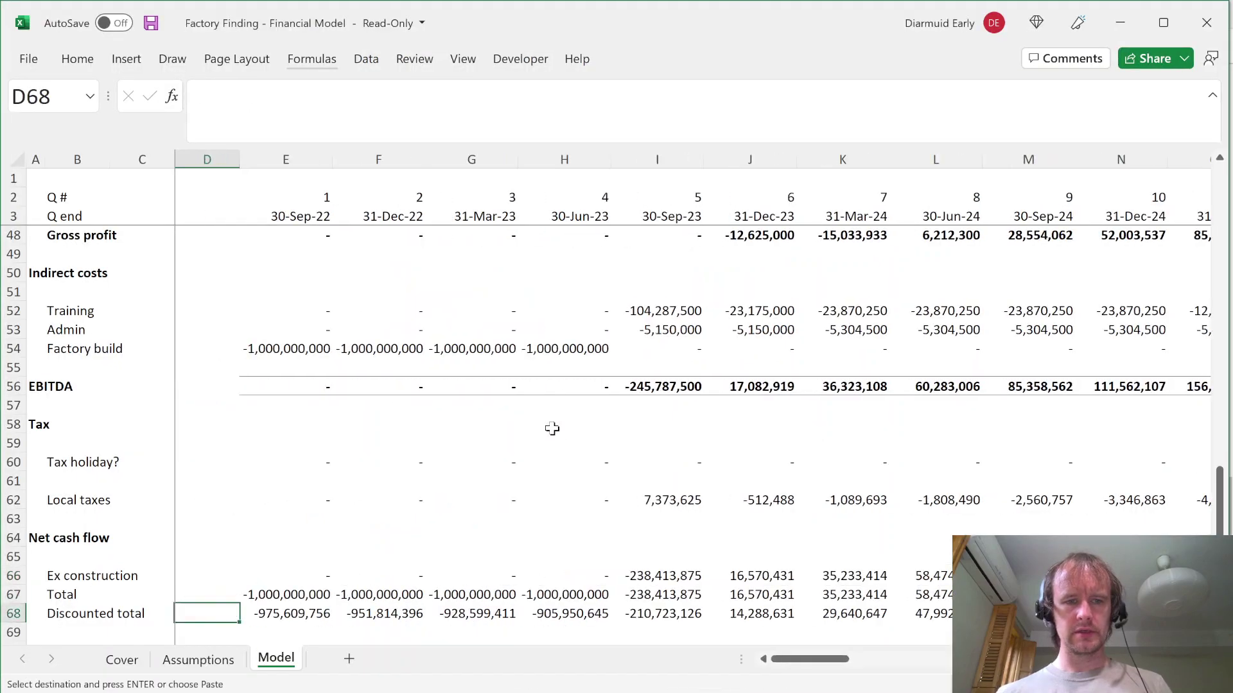
pyautogui.press('Down')
pyautogui.press('Down')
pyautogui.press('Down')
pyautogui.press('Right')
pyautogui.press('Up')
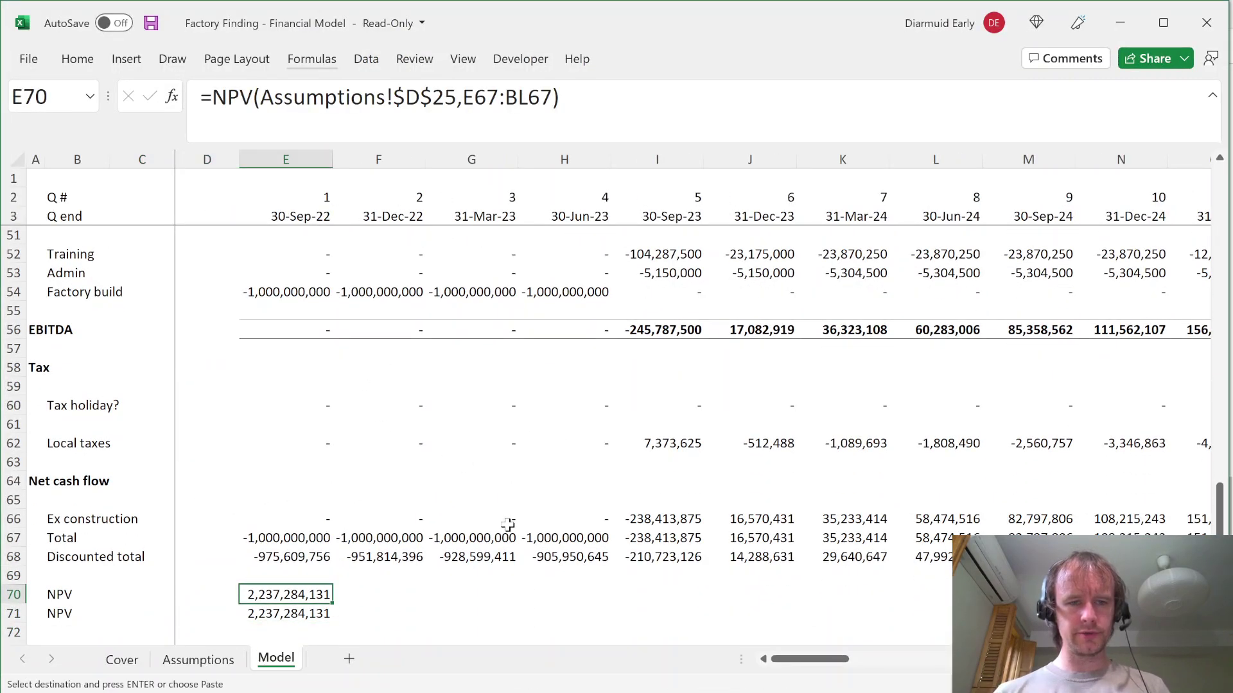
# Step: Mark $2,237,284,131 as the answer to question 15 in the Questions PDF and read question 16
pyautogui.hotkey('alt', 'Tab')
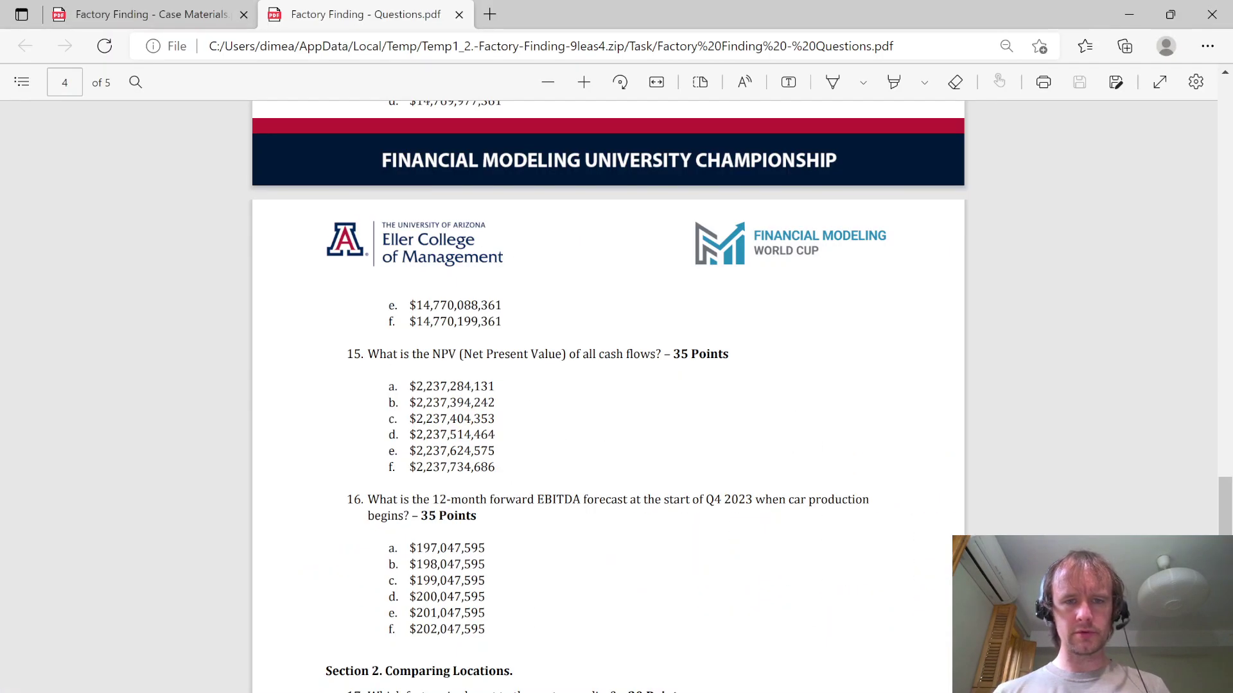
pyautogui.hotkey('alt', 'Tab')
pyautogui.hotkey('alt', 'Tab')
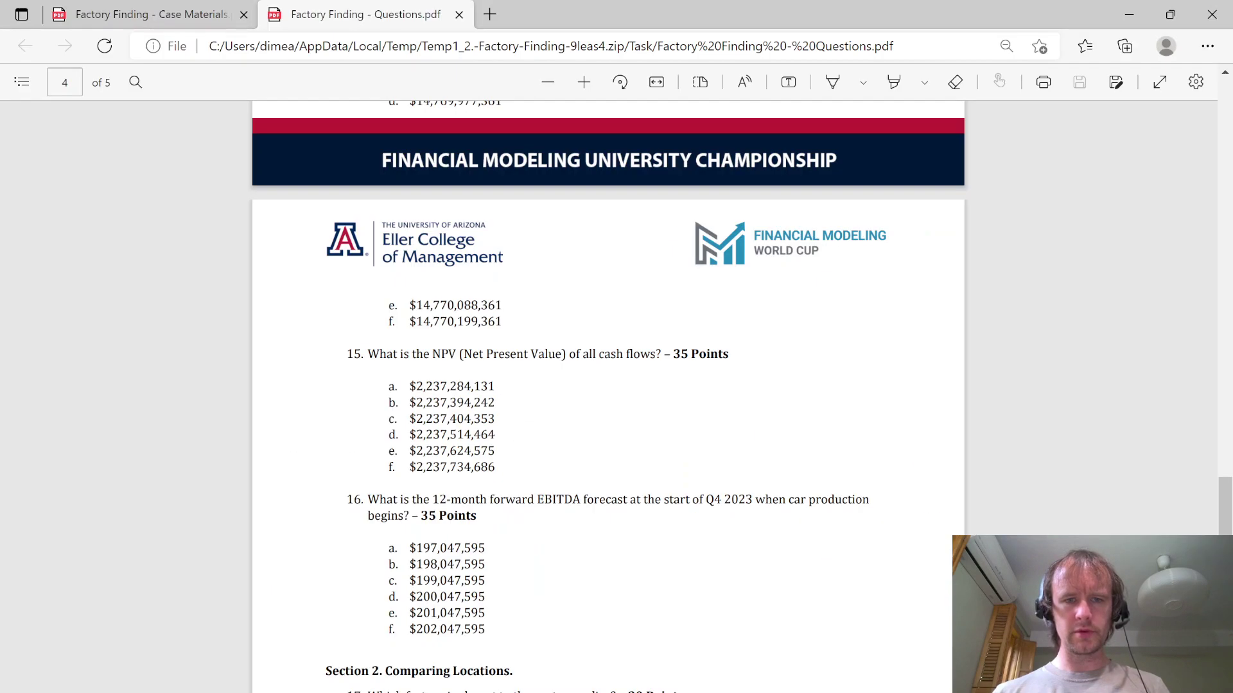
pyautogui.moveTo(416, 385); pyautogui.dragTo(481, 386)
pyautogui.scroll(-1, 578, 514)
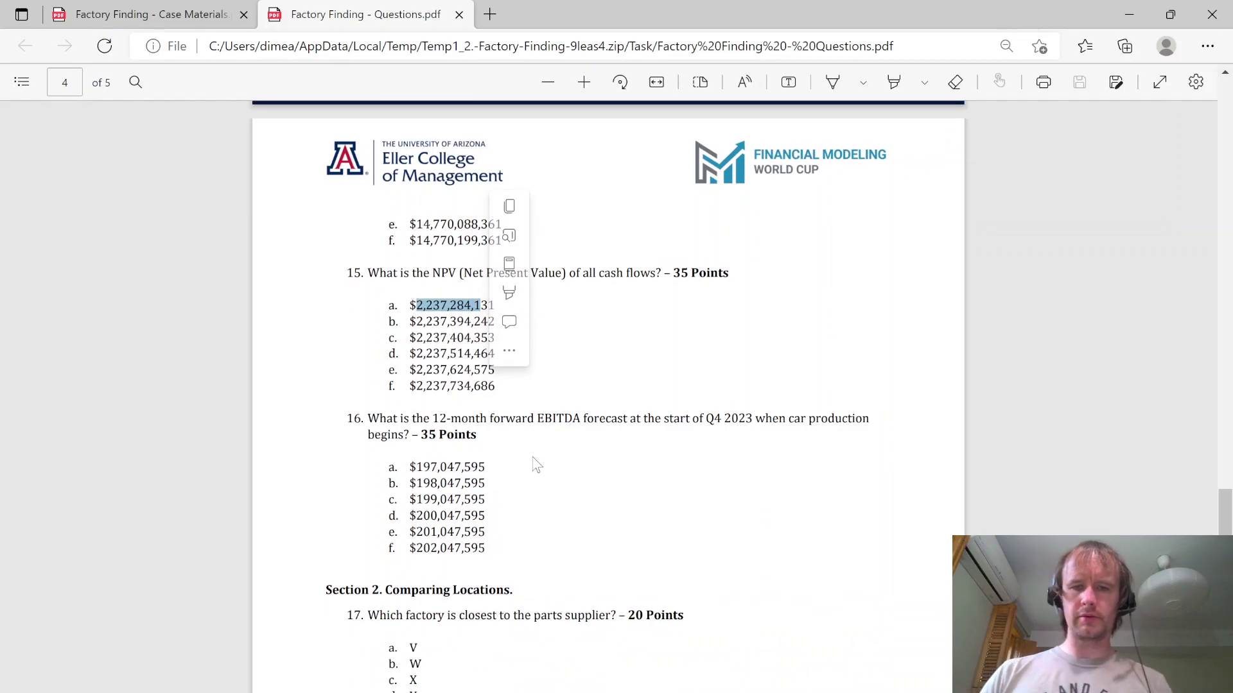
# Step: Add the label "Forward EBITDA at start" in cell B73 of the Model sheet, below the NPV rows
pyautogui.hotkey('alt', 'Tab')
pyautogui.hotkey('ctrl', 'c')
pyautogui.scroll(-3, 248, 609)
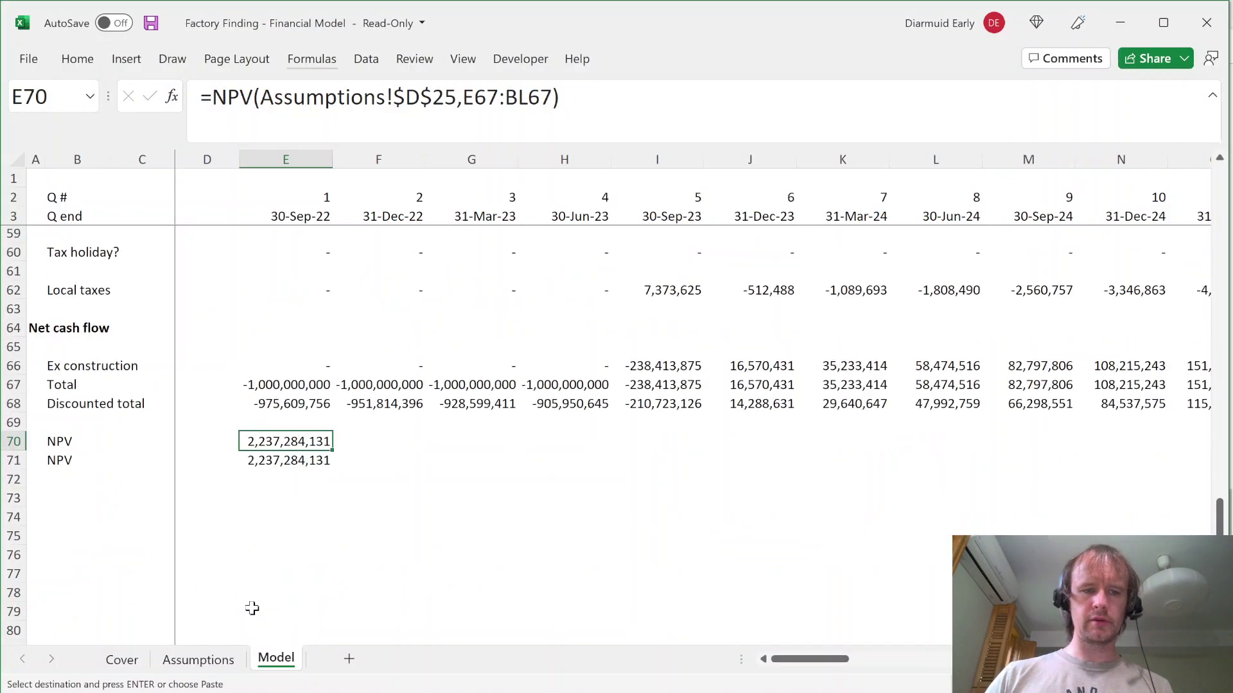
pyautogui.click(67, 485)
pyautogui.press('Down')
pyautogui.write('Forward EBITA')
pyautogui.press('BackSpace')
pyautogui.write('DA at start')
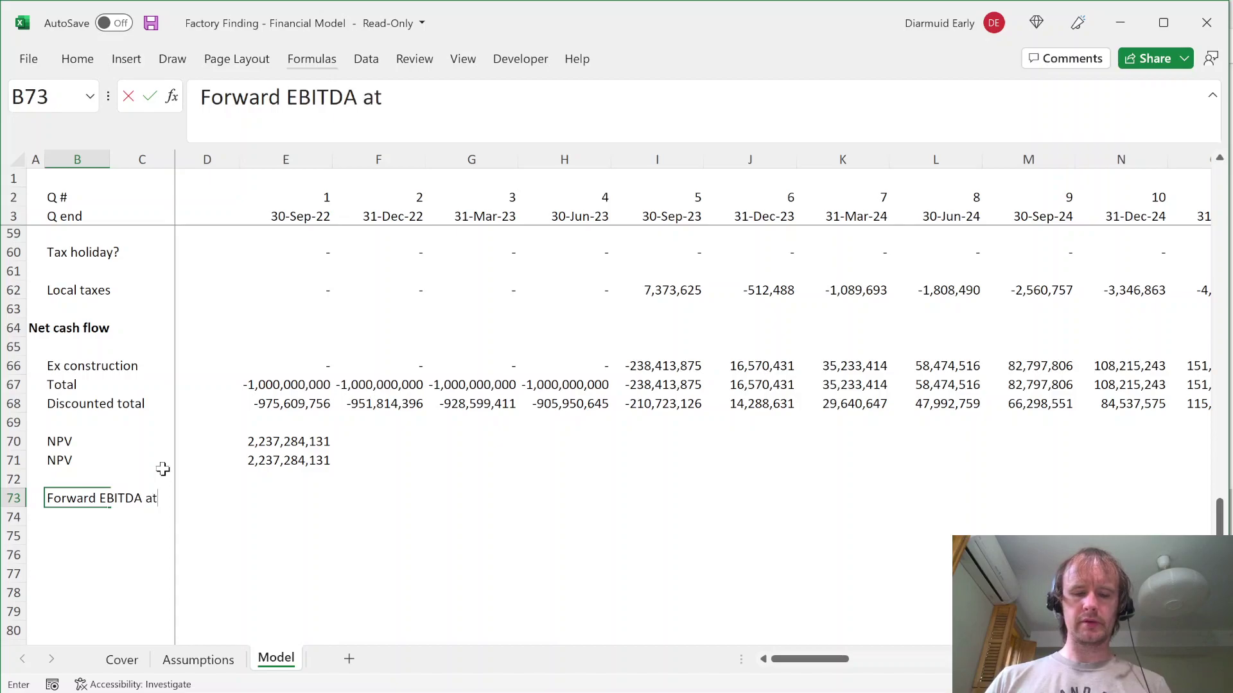
pyautogui.hotkey('ctrl', 'Return')
# Step: Check the number of build quarters in the Capital and Building Costs inputs of the Assumptions sheet
pyautogui.press('Right')
pyautogui.press('Right')
pyautogui.press('Right')
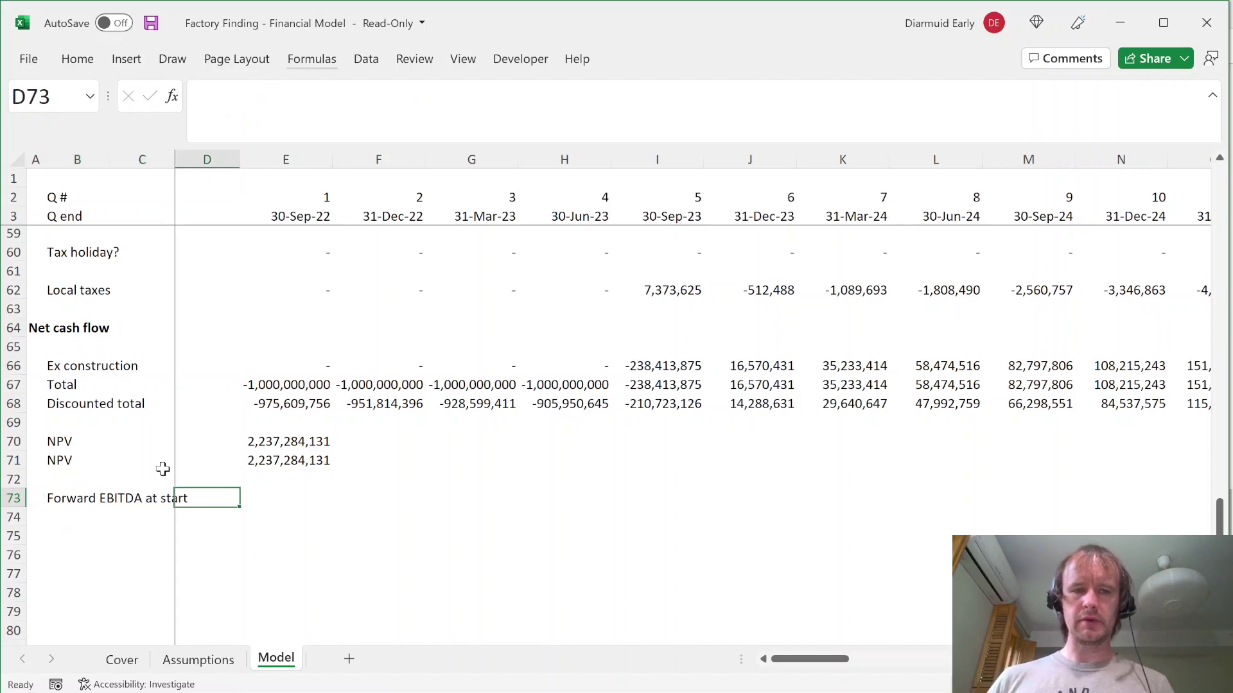
pyautogui.hotkey('ctrl', 'pageup')
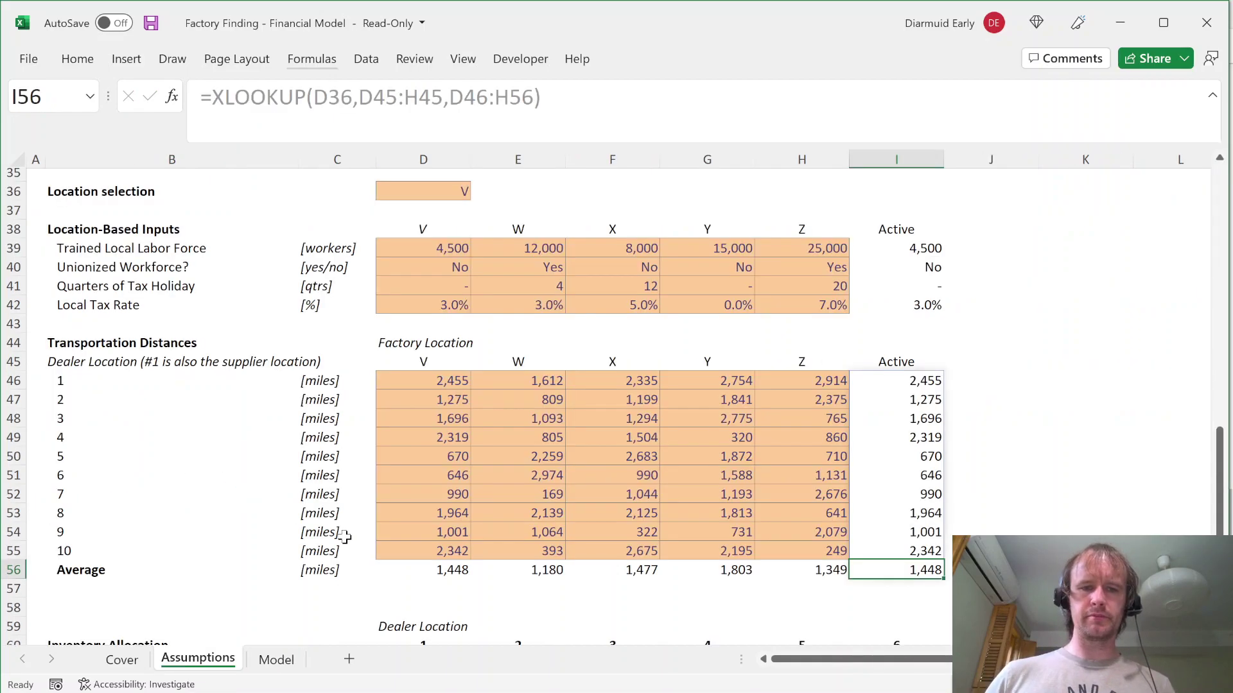
pyautogui.hotkey('ctrl', 'Home')
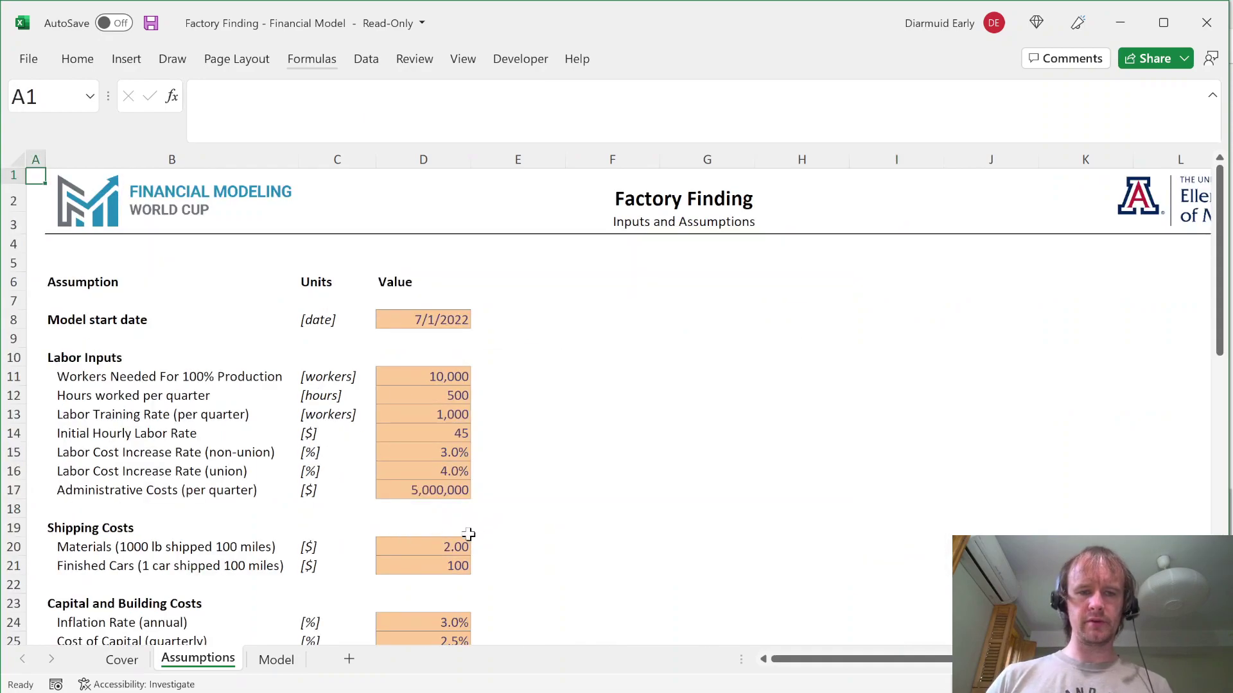
pyautogui.scroll(-4, 481, 578)
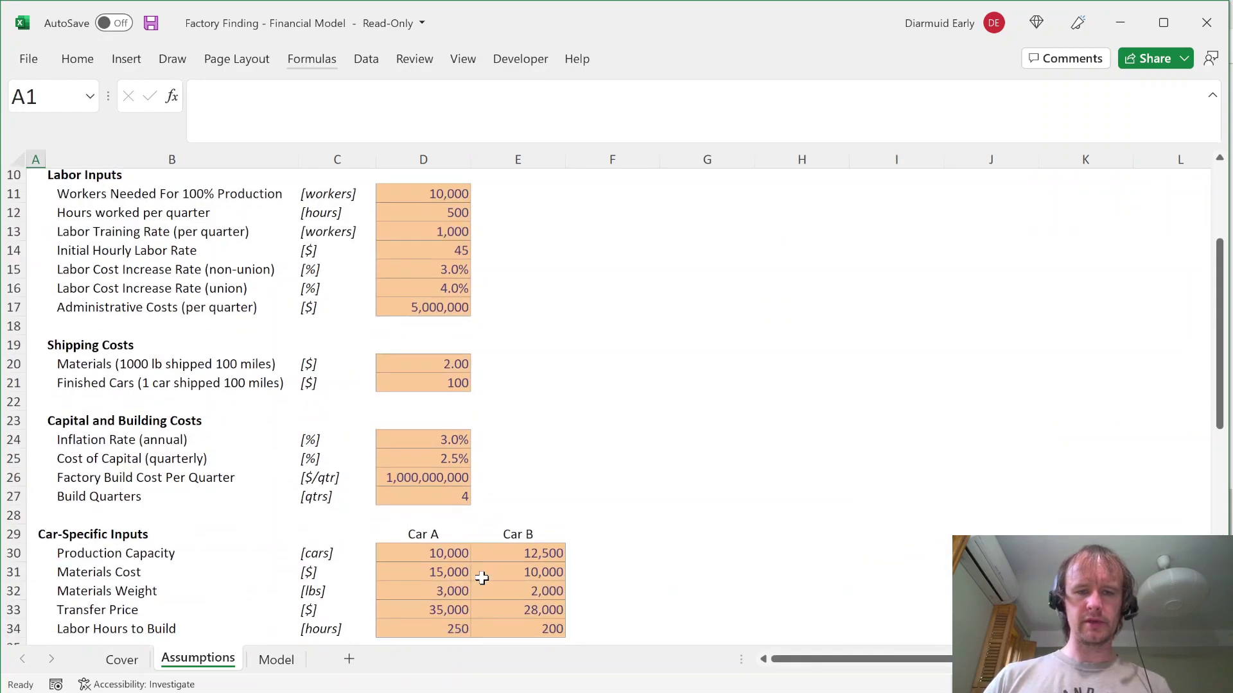
pyautogui.click(440, 475)
pyautogui.click(442, 488)
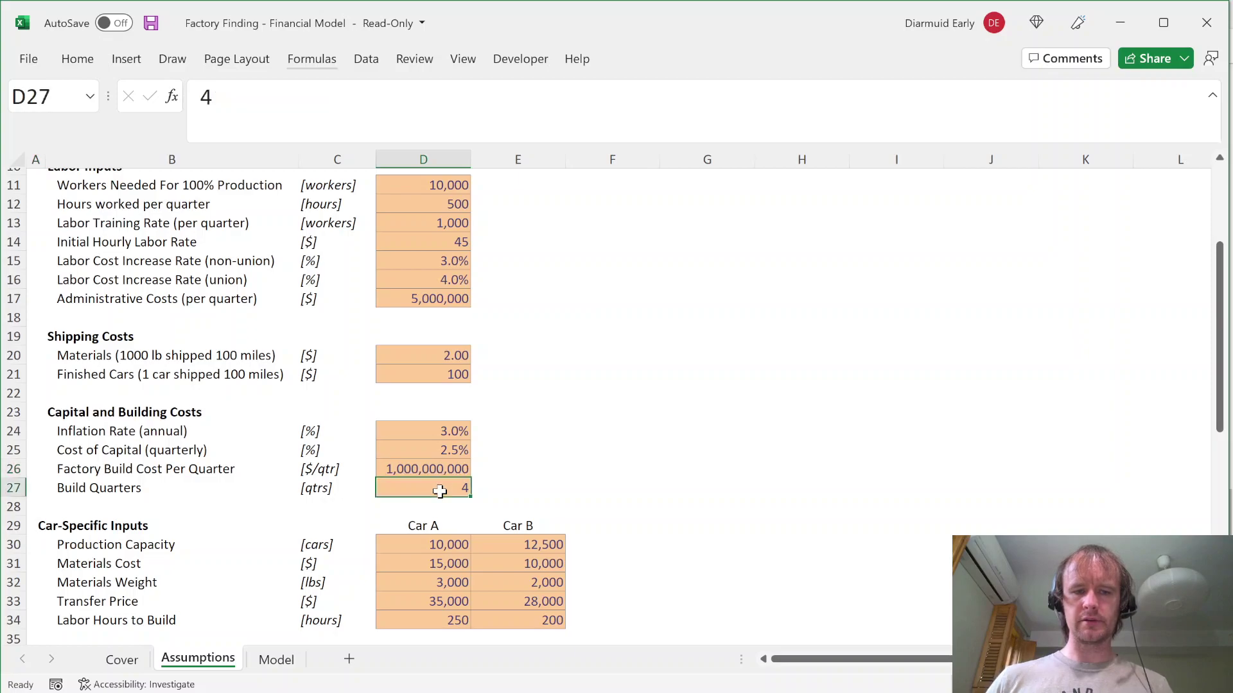
# Step: Calculate the forward EBITDA in cell E73 of the Model sheet with =SUM(J56:M56), covering four quarters of the EBITDA row
pyautogui.hotkey('ctrl', 'pagedown')
pyautogui.write('=sum')
pyautogui.press('Tab')
pyautogui.press('Up')
pyautogui.press('Up')
pyautogui.press('Up')
pyautogui.press('Up')
pyautogui.press('Up')
pyautogui.press('Up')
pyautogui.press('Up')
pyautogui.press('Up')
pyautogui.press('Up')
pyautogui.press('Up')
pyautogui.press('Up')
pyautogui.press('Up')
pyautogui.press('Up')
pyautogui.press('Up')
pyautogui.press('Up')
pyautogui.press('Up')
pyautogui.press('Up')
pyautogui.press('Up')
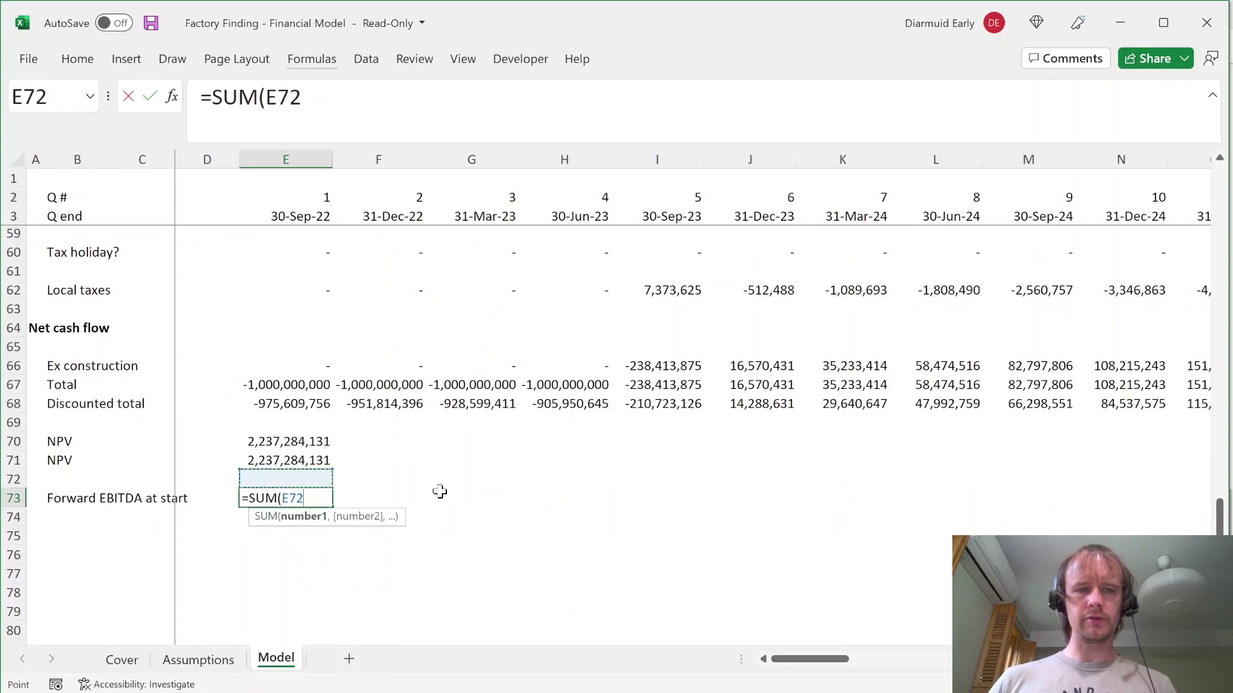
pyautogui.press('Down')
pyautogui.press('Right')
pyautogui.press('Right')
pyautogui.press('Right')
pyautogui.press('Right')
pyautogui.press('Right')
pyautogui.press('Right')
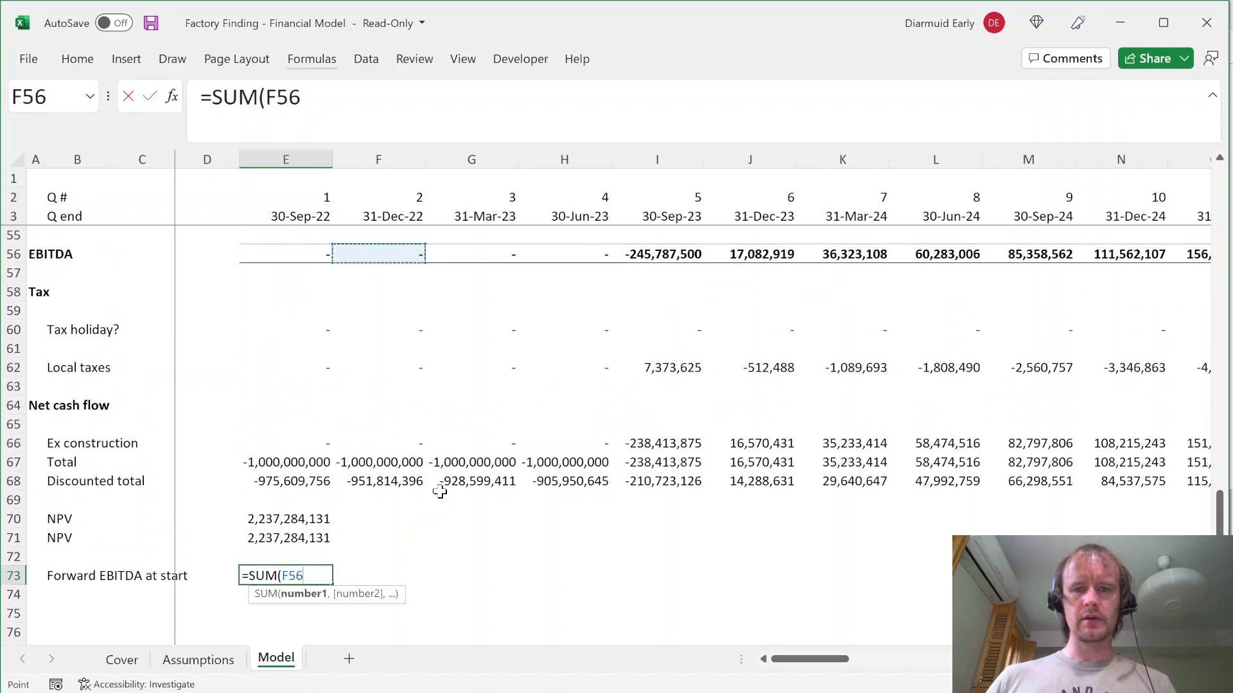
pyautogui.press('Left')
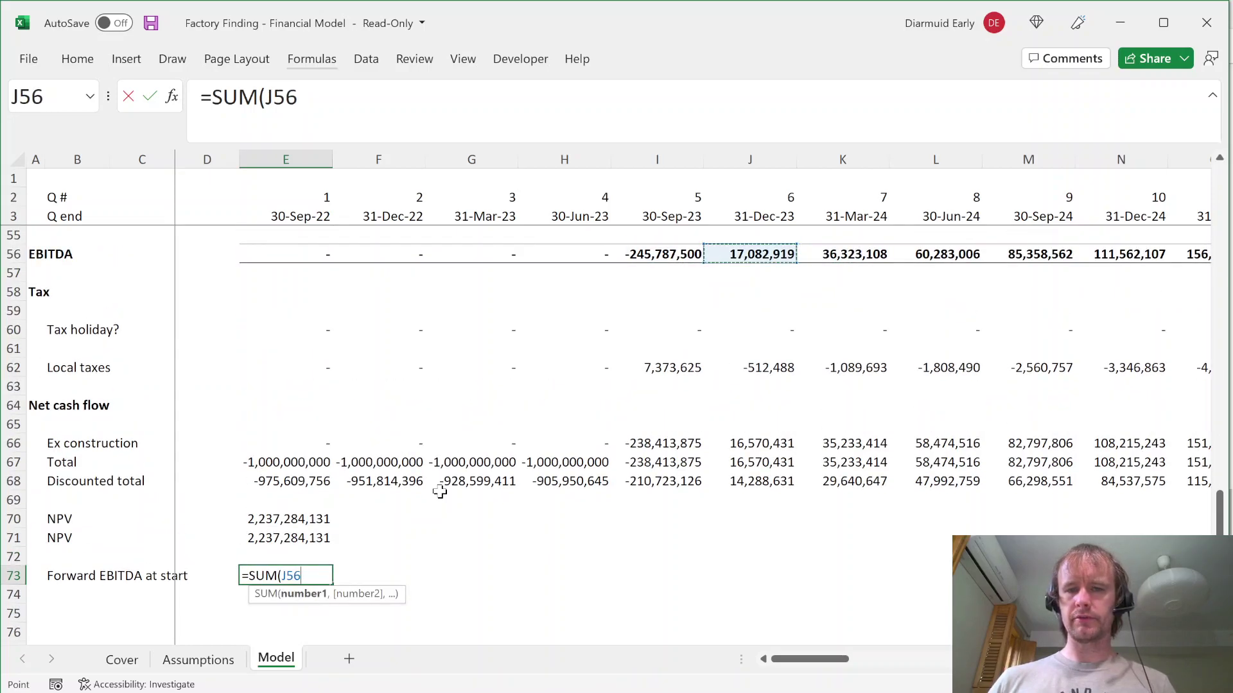
pyautogui.hotkey('shift', 'Right')
pyautogui.hotkey('shift', 'Right')
pyautogui.hotkey('shift', 'Right')
pyautogui.press('Return')
pyautogui.press('Up')
# Step: Mark $199,047,595 as the answer to question 16 in the Questions PDF and read questions 17 and 18
pyautogui.hotkey('alt', 'Tab')
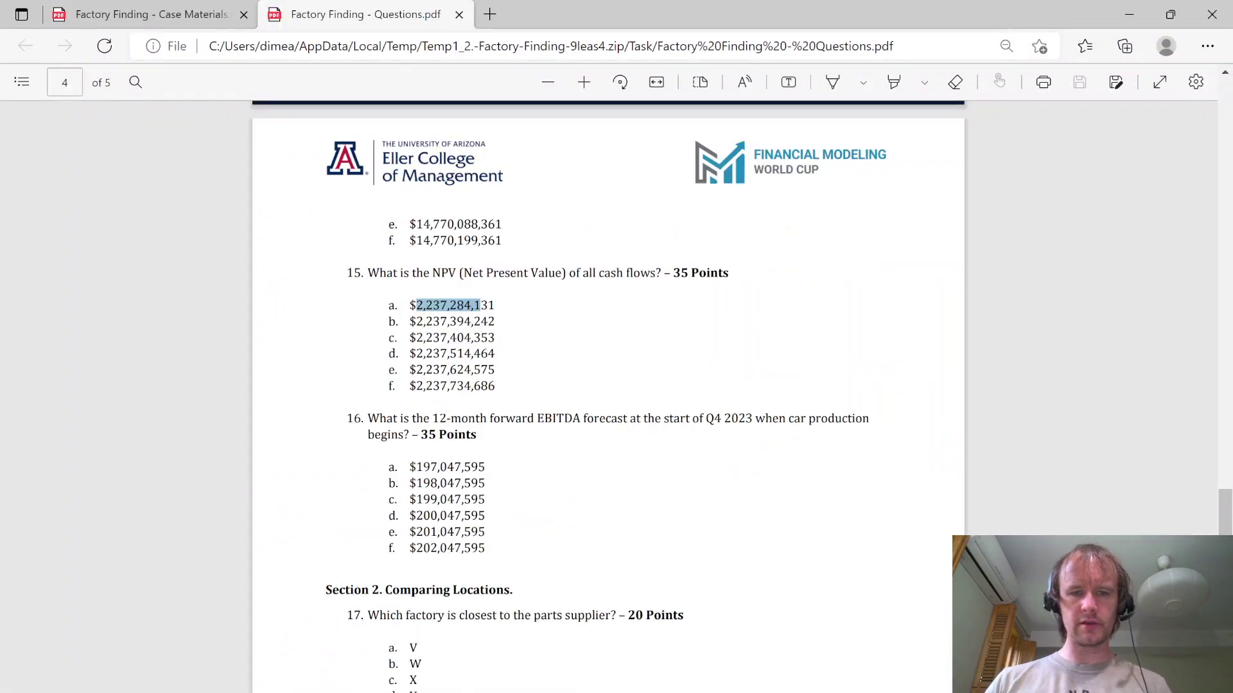
pyautogui.moveTo(409, 500); pyautogui.dragTo(480, 499)
pyautogui.click(622, 557)
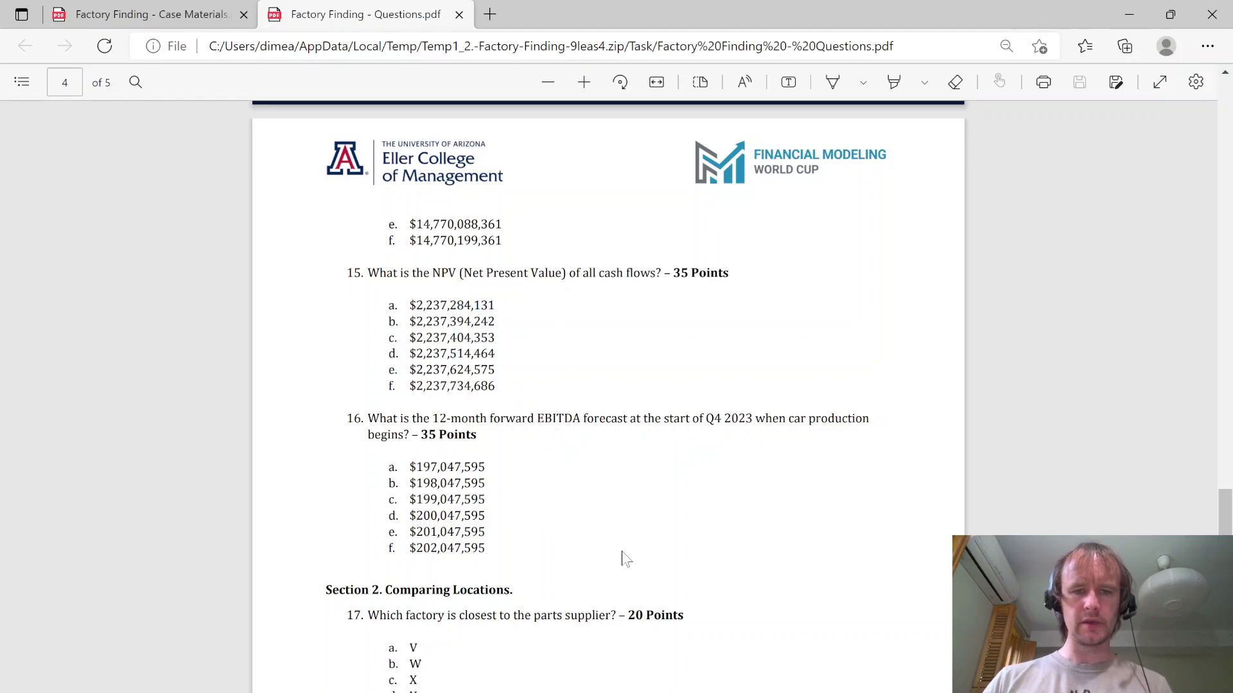
pyautogui.scroll(-3, 623, 556)
pyautogui.scroll(-9, 622, 558)
pyautogui.scroll(8, 622, 557)
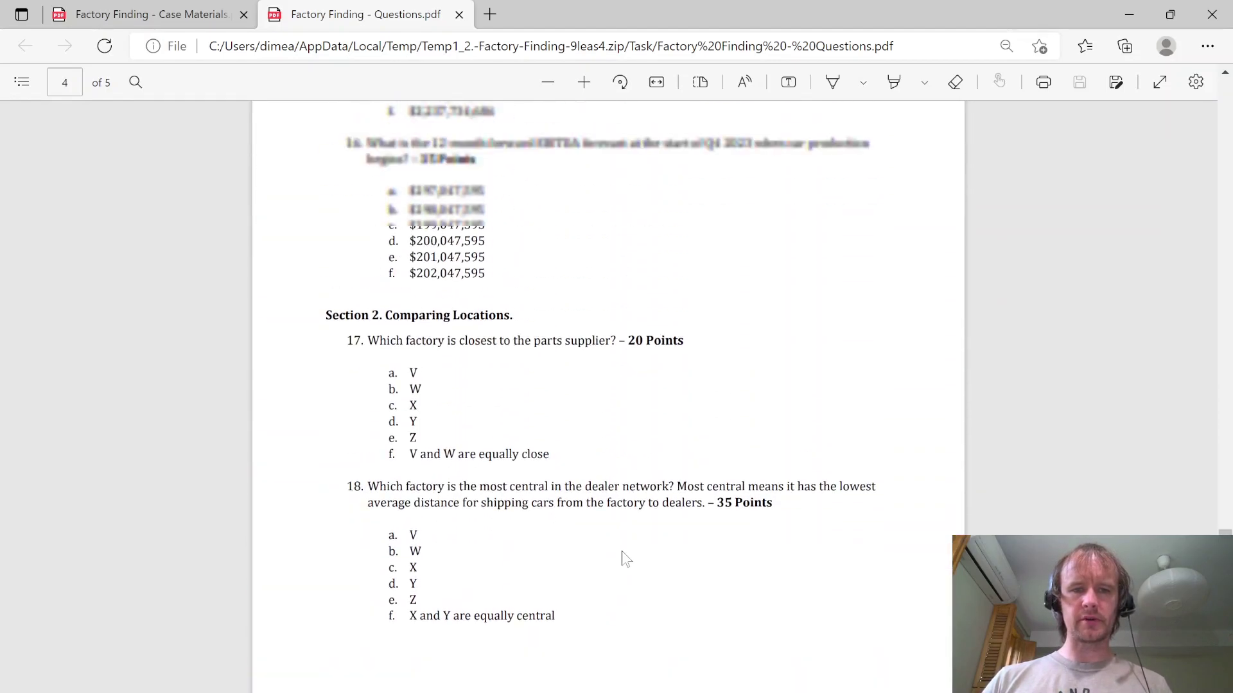
# Step: Compare the distances from dealer location 1, the parts supplier, to factories V to Z in the Assumptions sheet to answer question 17
pyautogui.hotkey('alt', 'Tab')
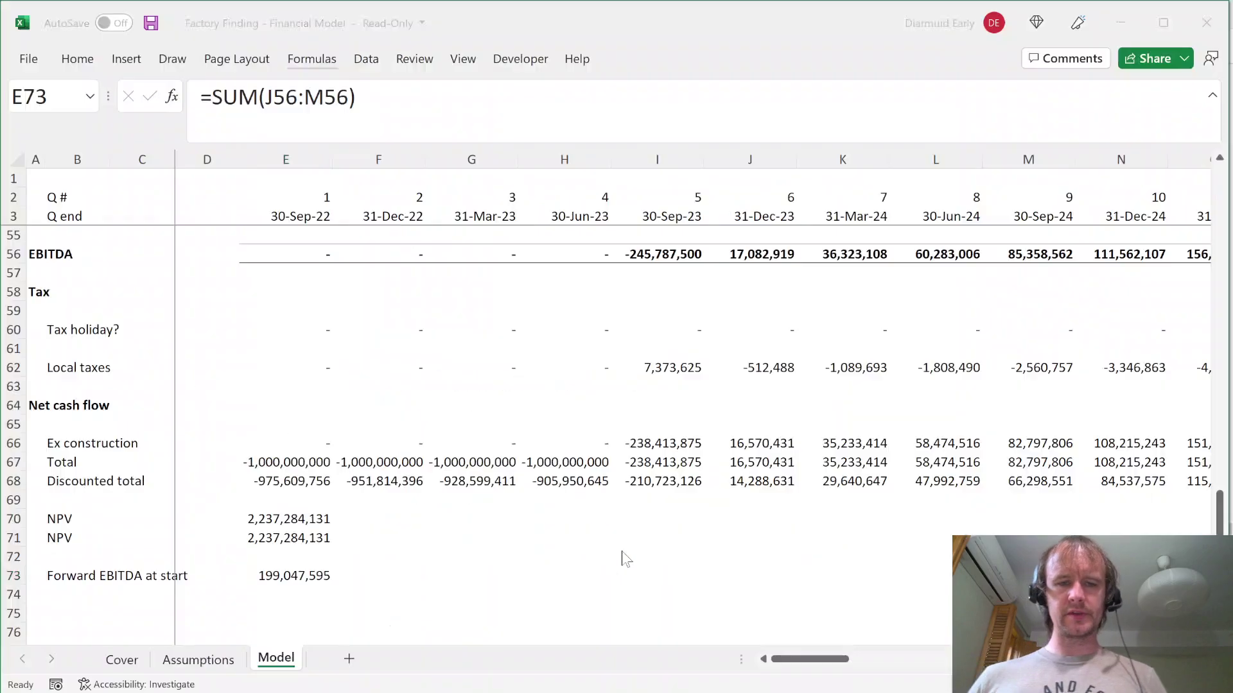
pyautogui.hotkey('ctrl', 'pageup')
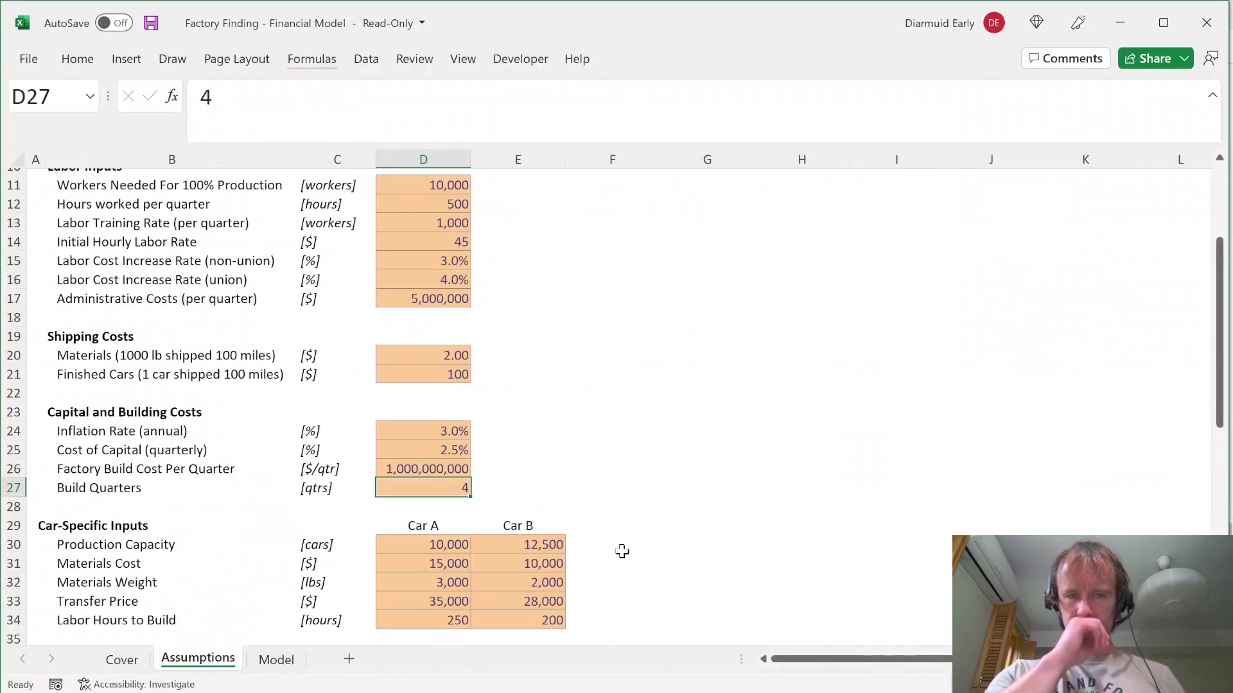
pyautogui.press('pagedown')
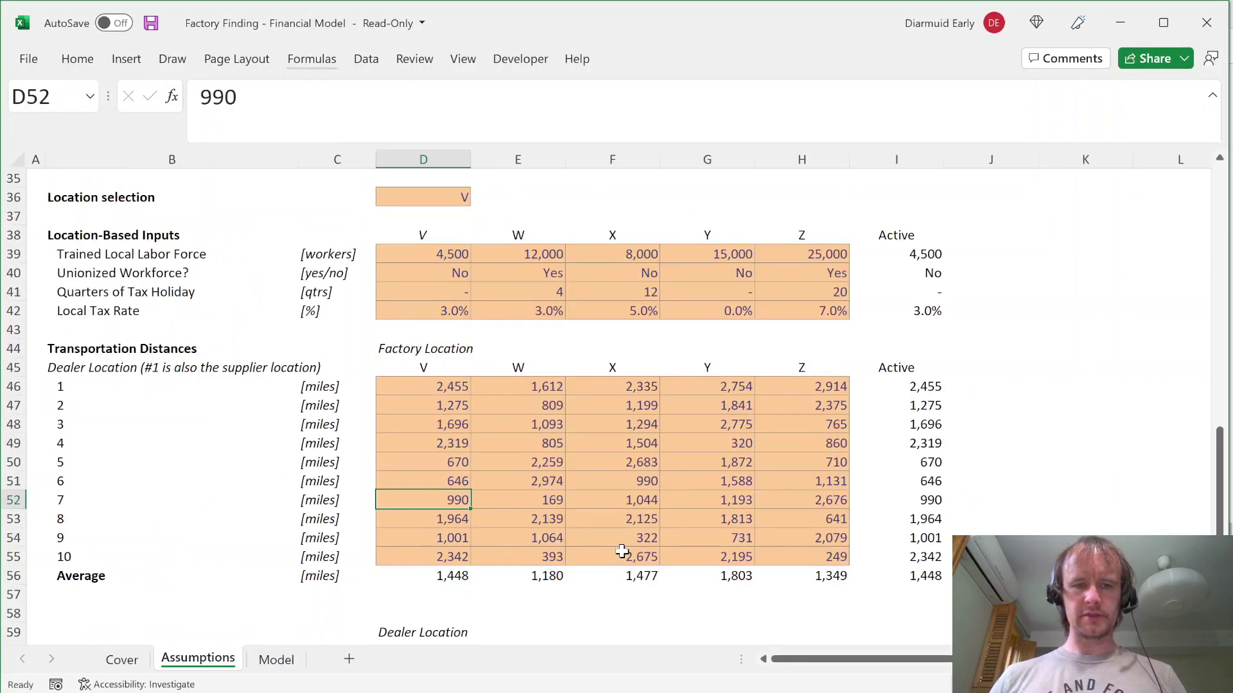
pyautogui.hotkey('alt', 'Tab')
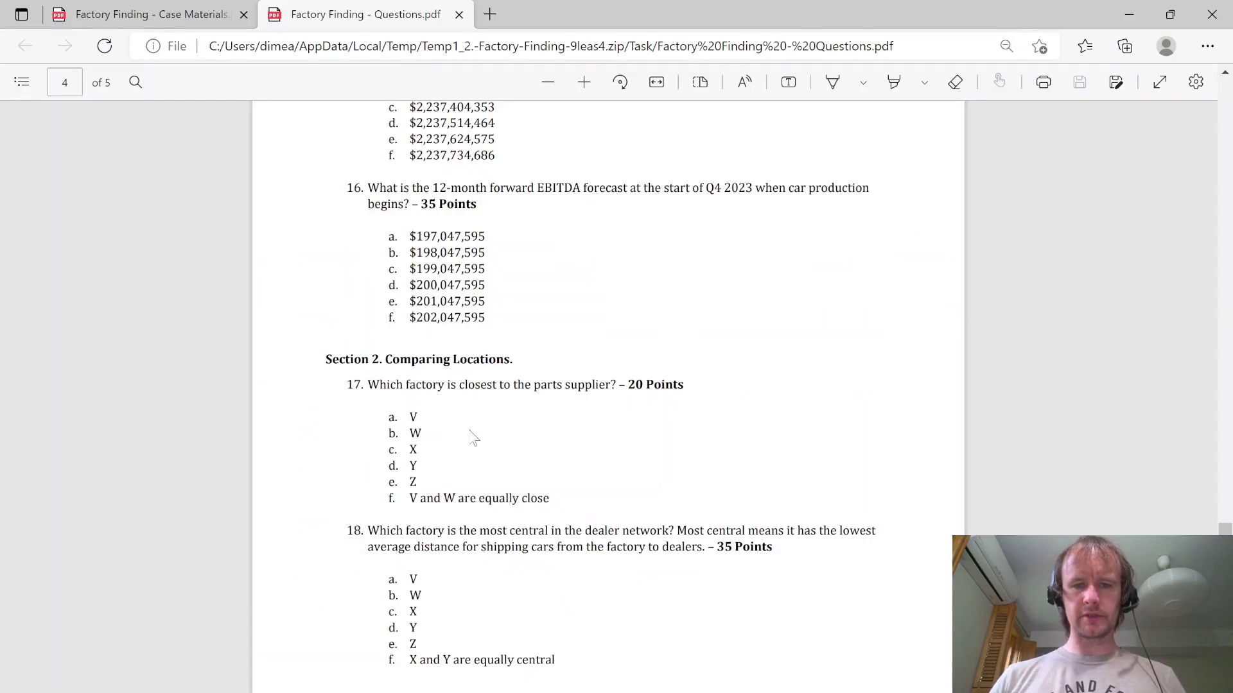
pyautogui.hotkey('alt', 'Tab')
pyautogui.click(424, 388)
pyautogui.hotkey('shift', 'Right')
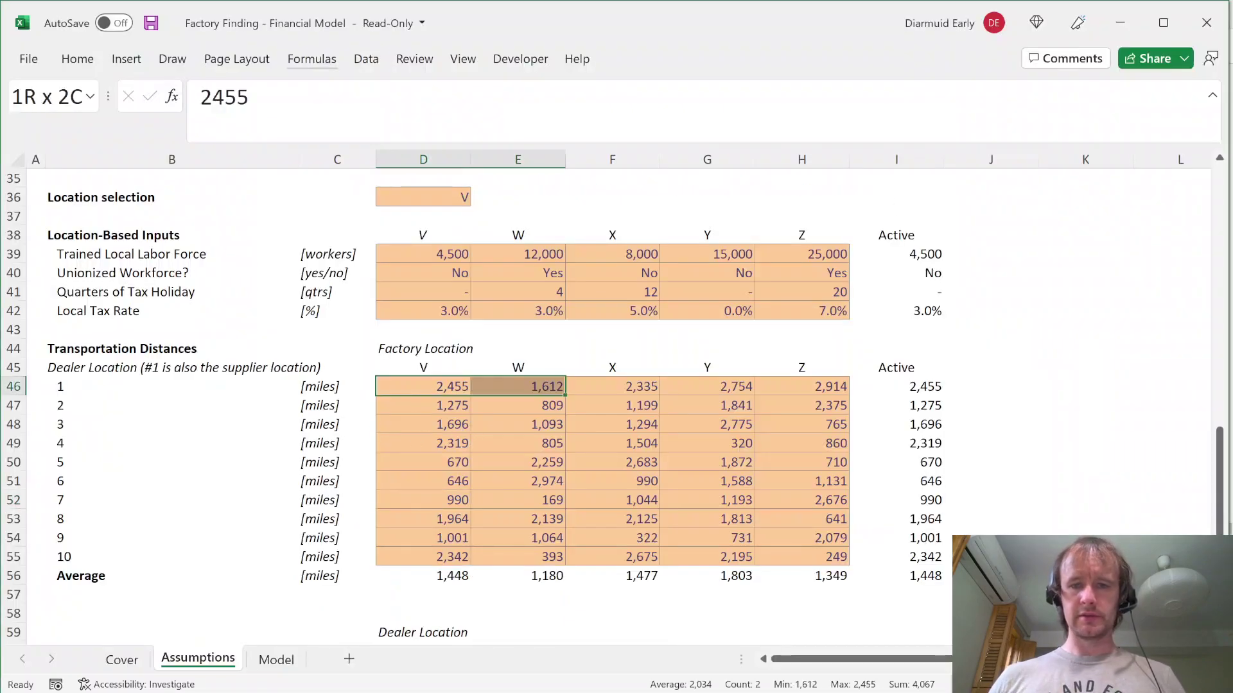
pyautogui.hotkey('shift', 'Right')
pyautogui.hotkey('shift', 'Right')
pyautogui.hotkey('shift', 'Right')
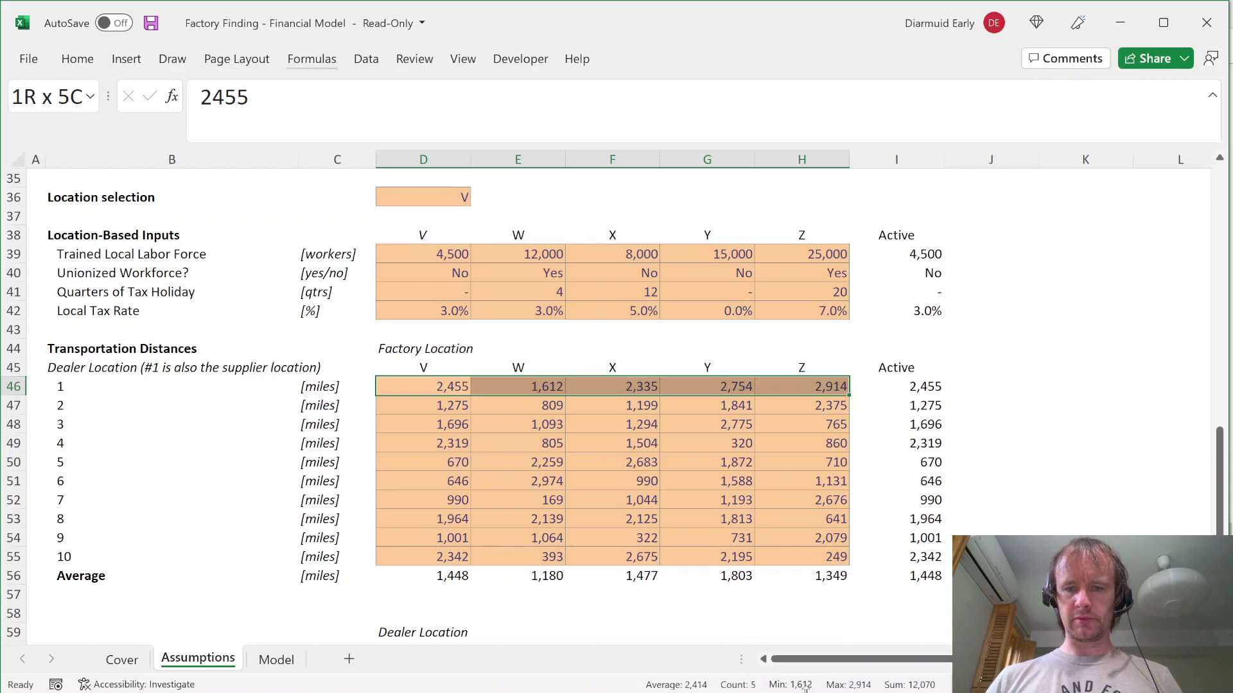
pyautogui.click(521, 384)
pyautogui.click(521, 371)
# Step: Return to the Questions PDF and read question 18 on the most central factory
pyautogui.hotkey('alt', 'Tab')
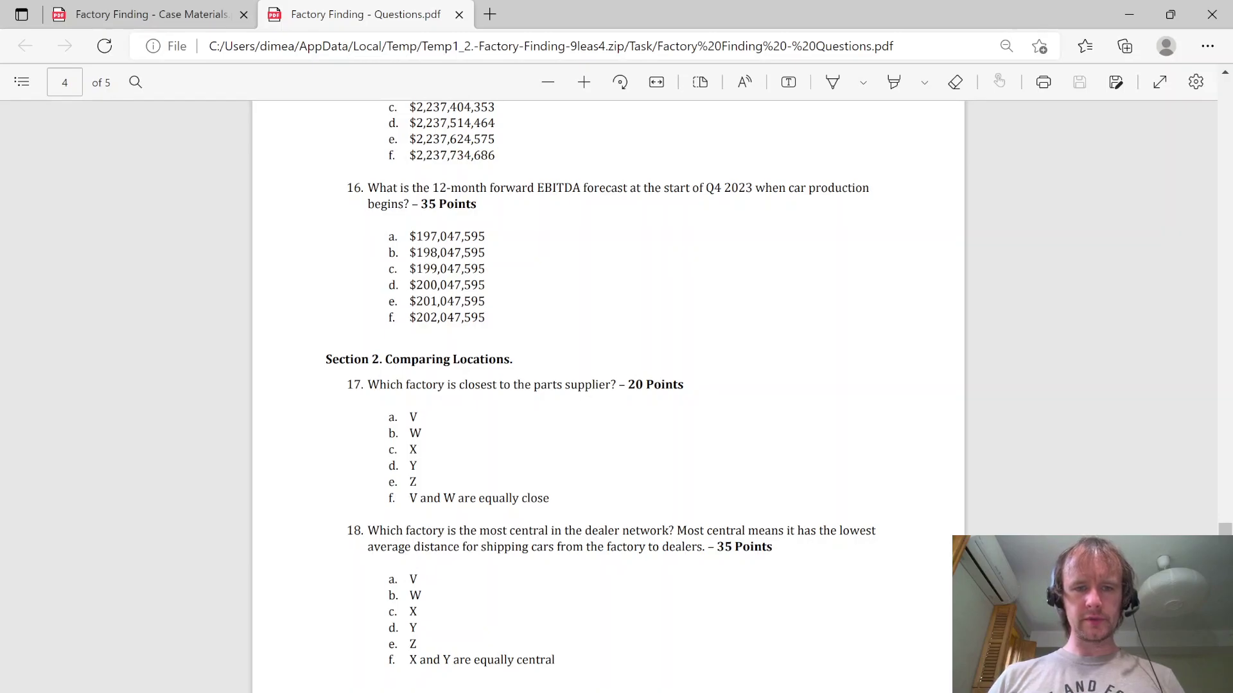
pyautogui.click(458, 588)
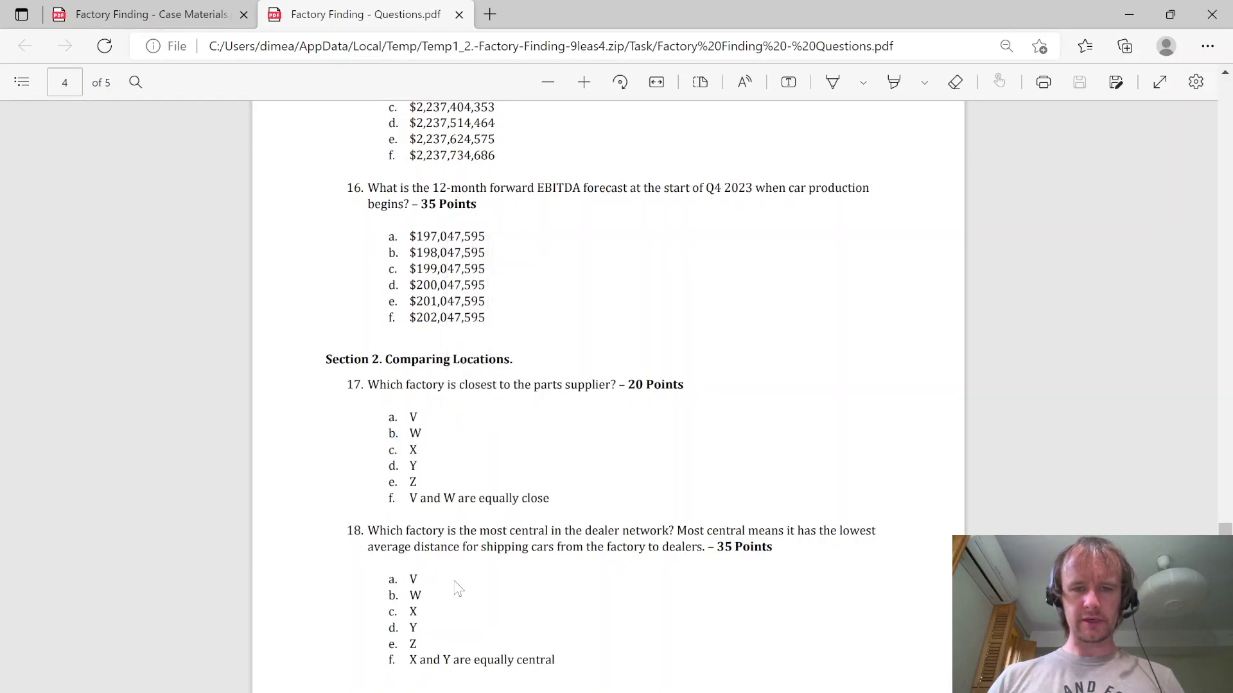
pyautogui.scroll(-2, 516, 607)
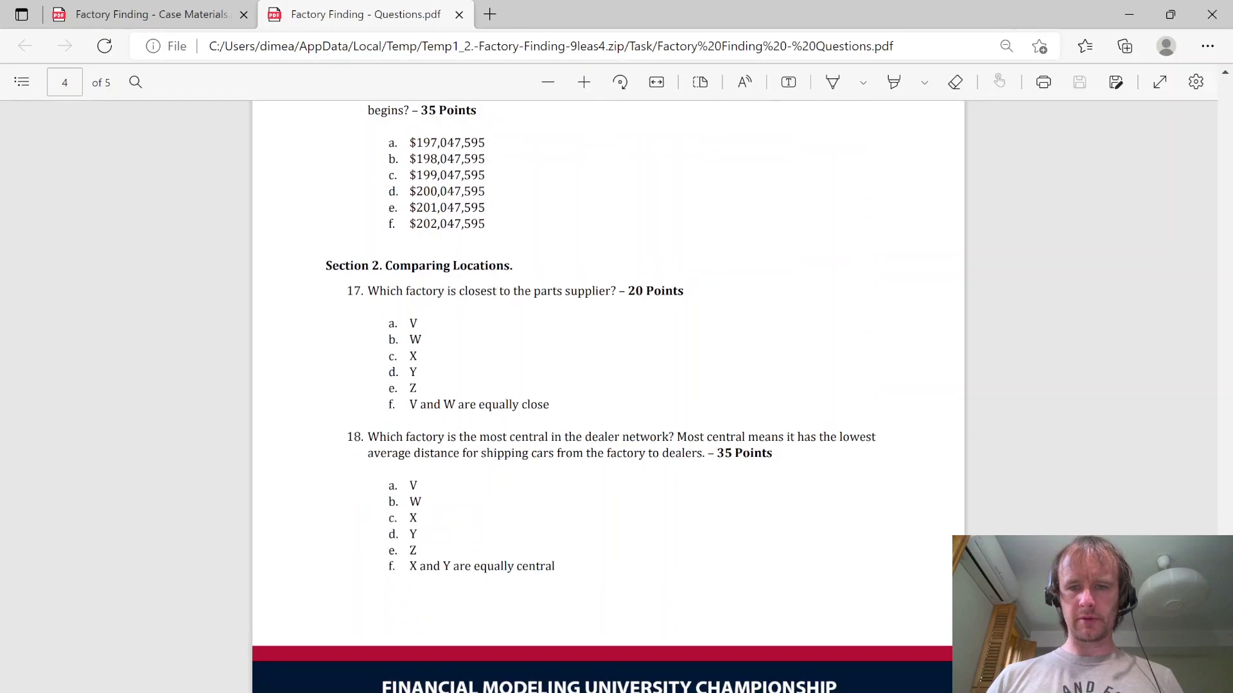
pyautogui.scroll(-1, 598, 526)
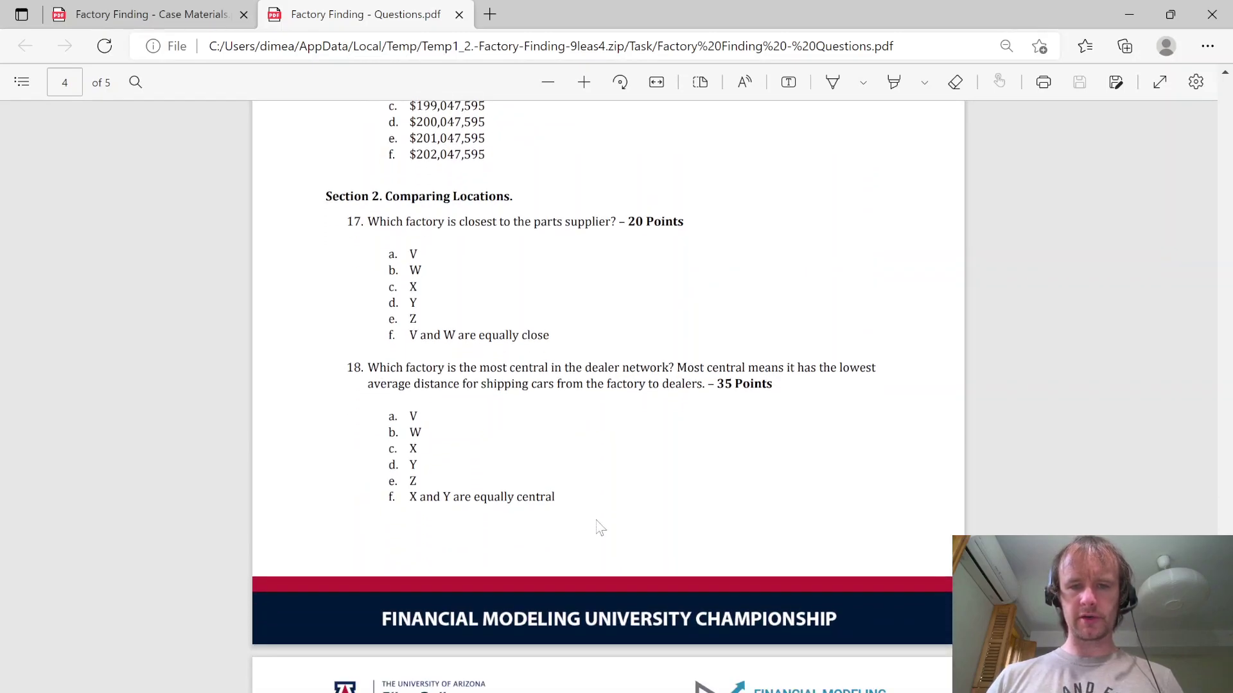
# Step: Find the lowest average dealer distance among factories V to Z in D56:H56 of the Assumptions sheet
pyautogui.hotkey('alt', 'Tab')
pyautogui.hotkey('ctrl', 'Down')
pyautogui.press('Up')
pyautogui.hotkey('ctrl', 'Up')
pyautogui.press('Down')
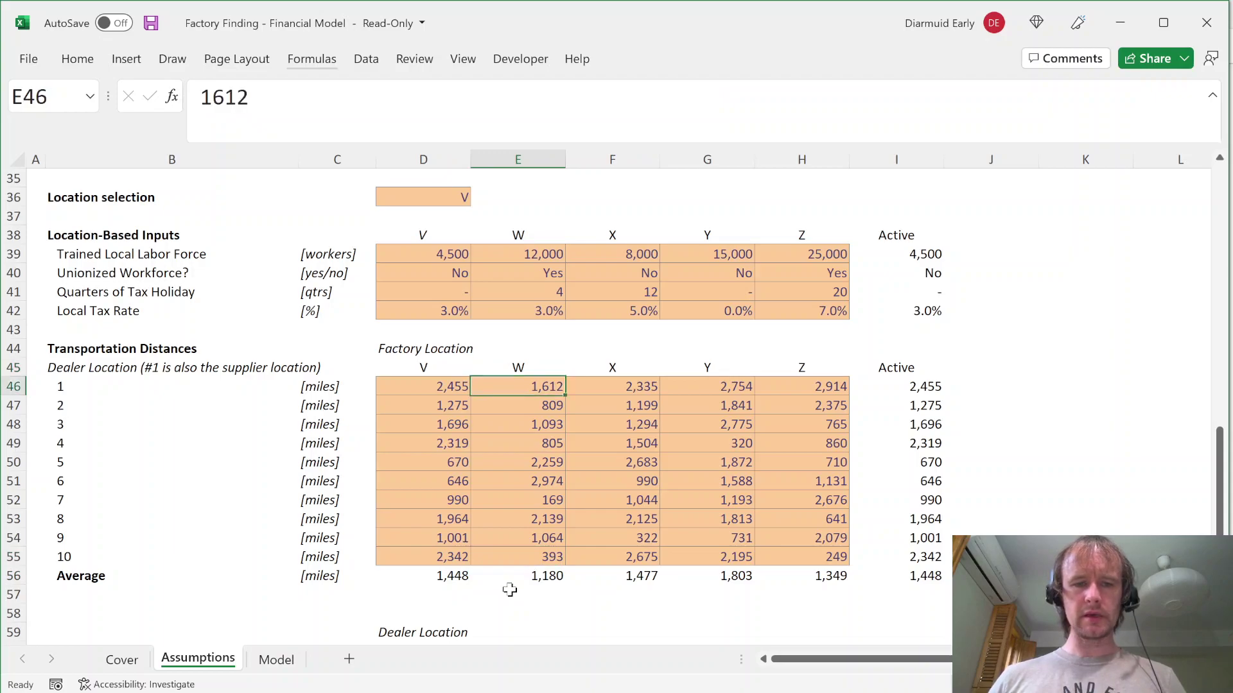
pyautogui.hotkey('ctrl', 'Down')
pyautogui.press('Left')
pyautogui.hotkey('shift', 'Right')
pyautogui.hotkey('shift', 'Right')
pyautogui.hotkey('shift', 'Right')
pyautogui.hotkey('shift', 'Right')
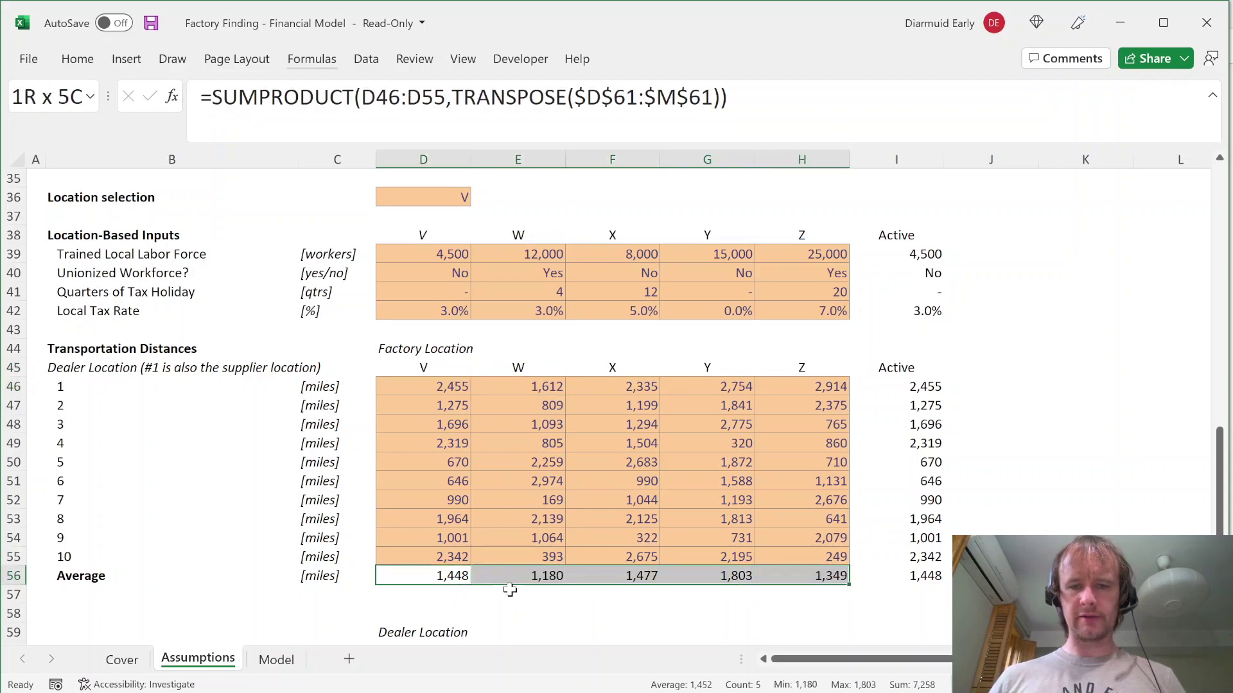
pyautogui.press('Left')
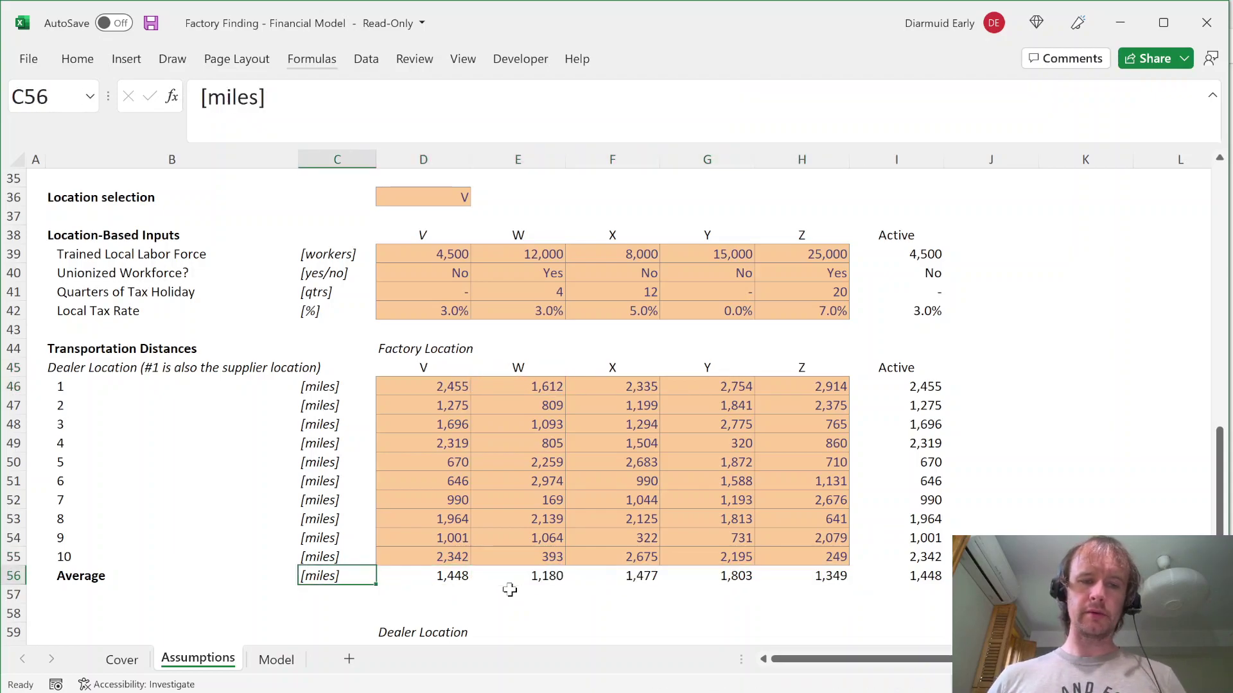
# Step: Review factory W's distances to dealers 1 to 10 alongside the Inventory Allocation percentages, rechecking the wording of question 18
pyautogui.hotkey('alt', 'Tab')
pyautogui.hotkey('alt', 'Tab')
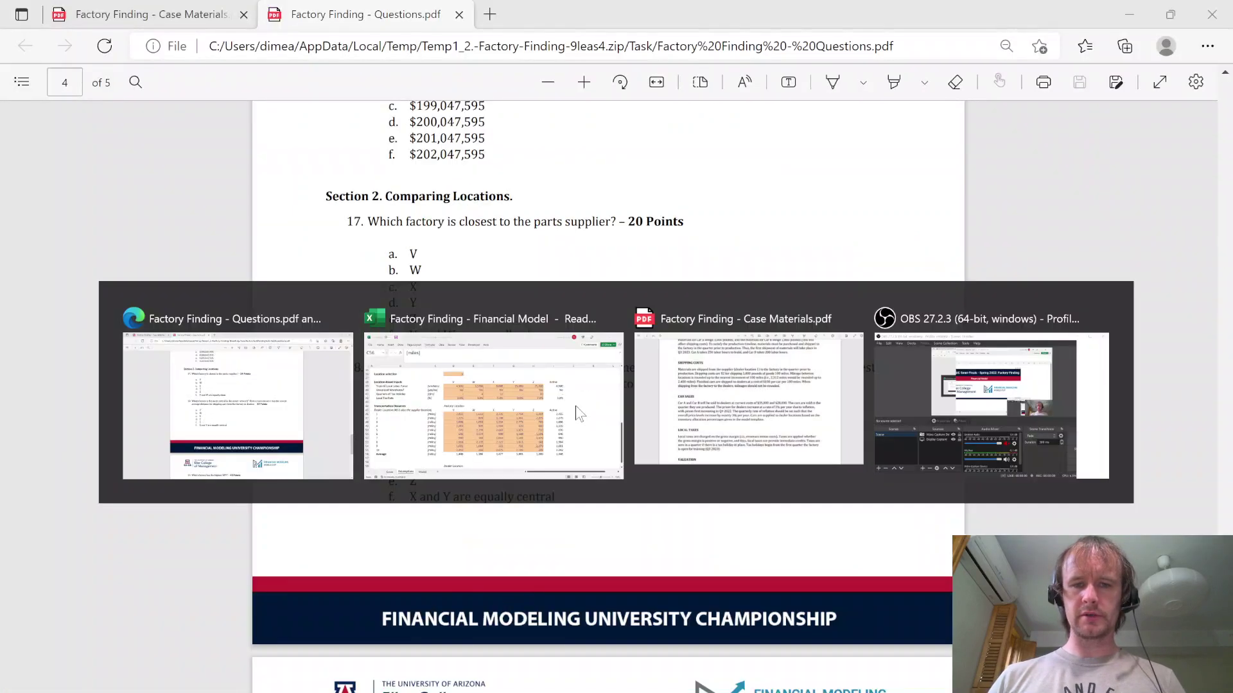
pyautogui.moveTo(543, 383); pyautogui.dragTo(530, 558)
pyautogui.scroll(-3, 590, 628)
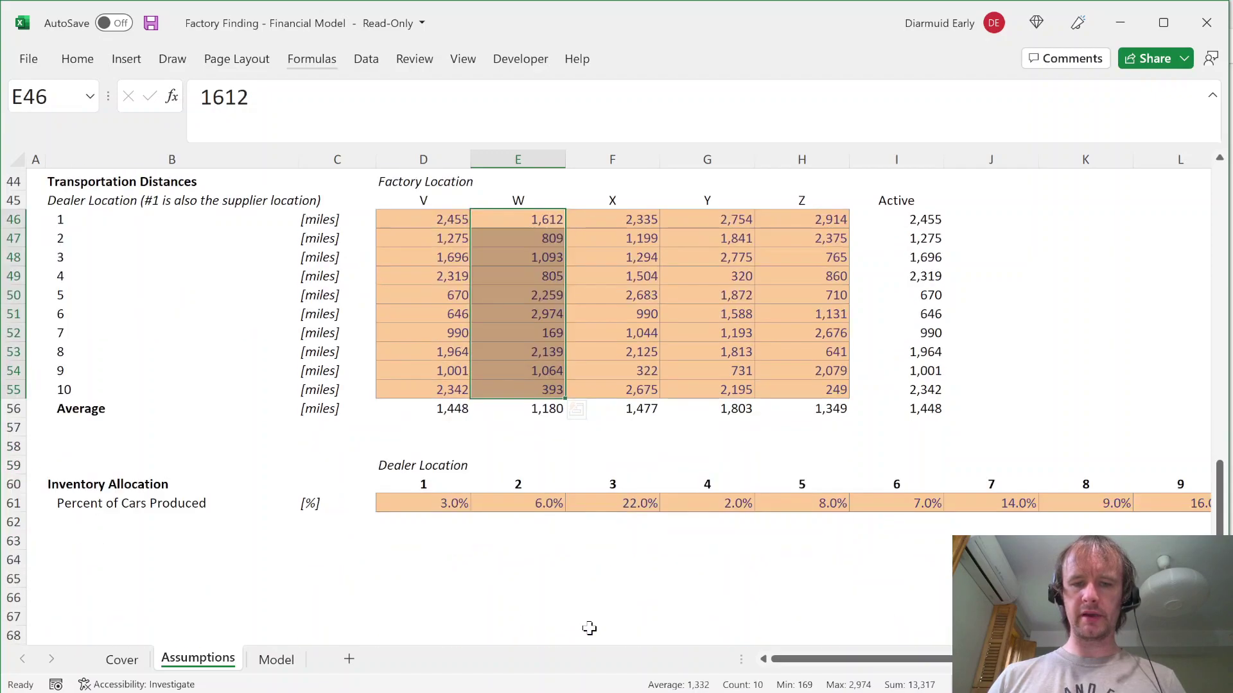
pyautogui.hotkey('alt', 'Tab')
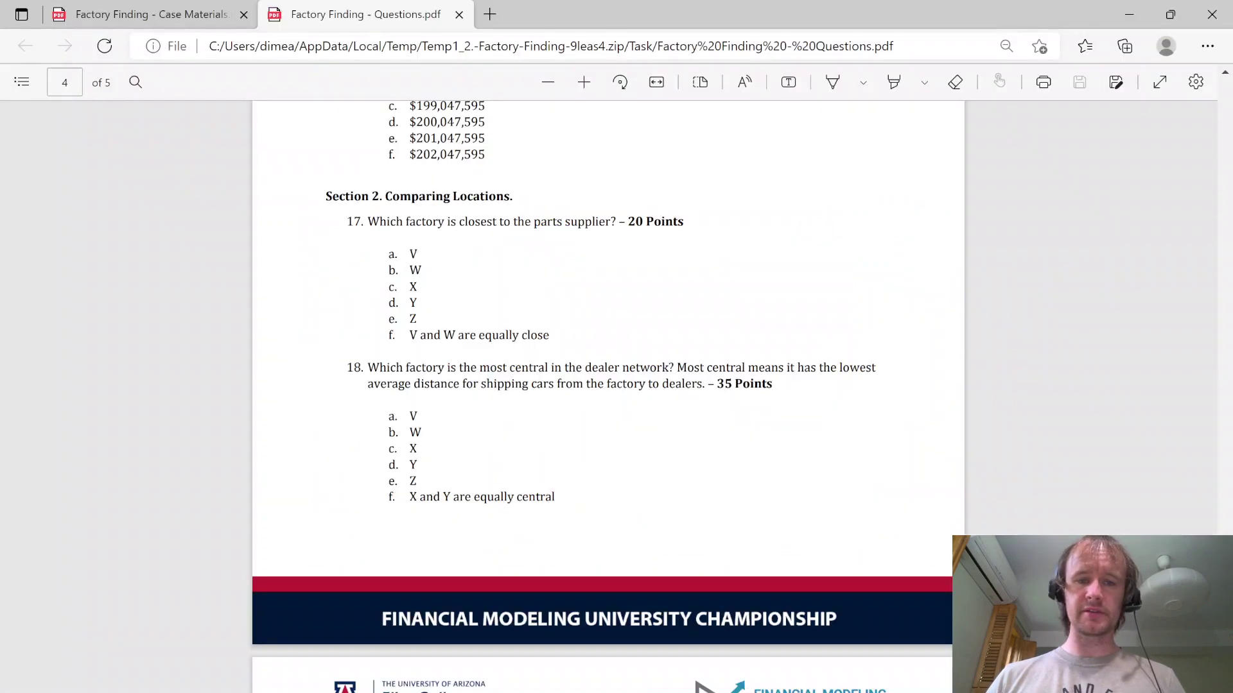
pyautogui.hotkey('alt', 'Tab')
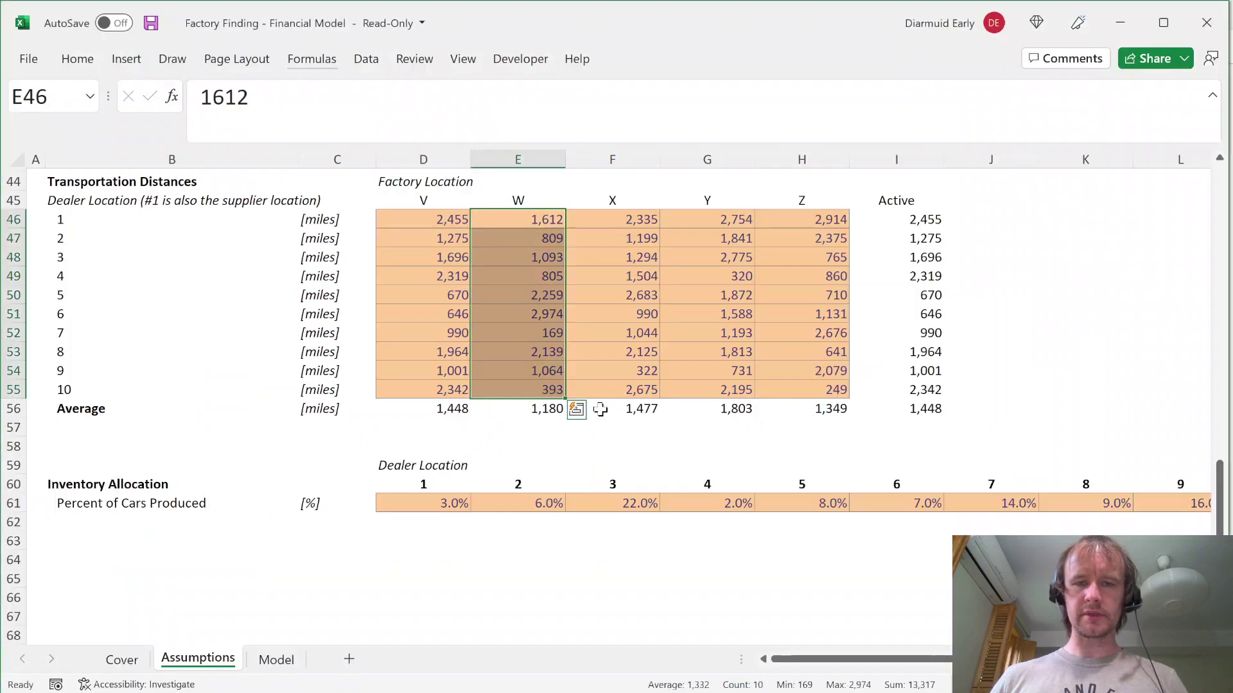
# Step: Recheck the allocation-weighted average distances of all five factories and select factory W's average in E56
pyautogui.hotkey('ctrl', 'Down')
pyautogui.press('Left')
pyautogui.hotkey('shift', 'Right')
pyautogui.hotkey('shift', 'Right')
pyautogui.hotkey('shift', 'Right')
pyautogui.hotkey('shift', 'Right')
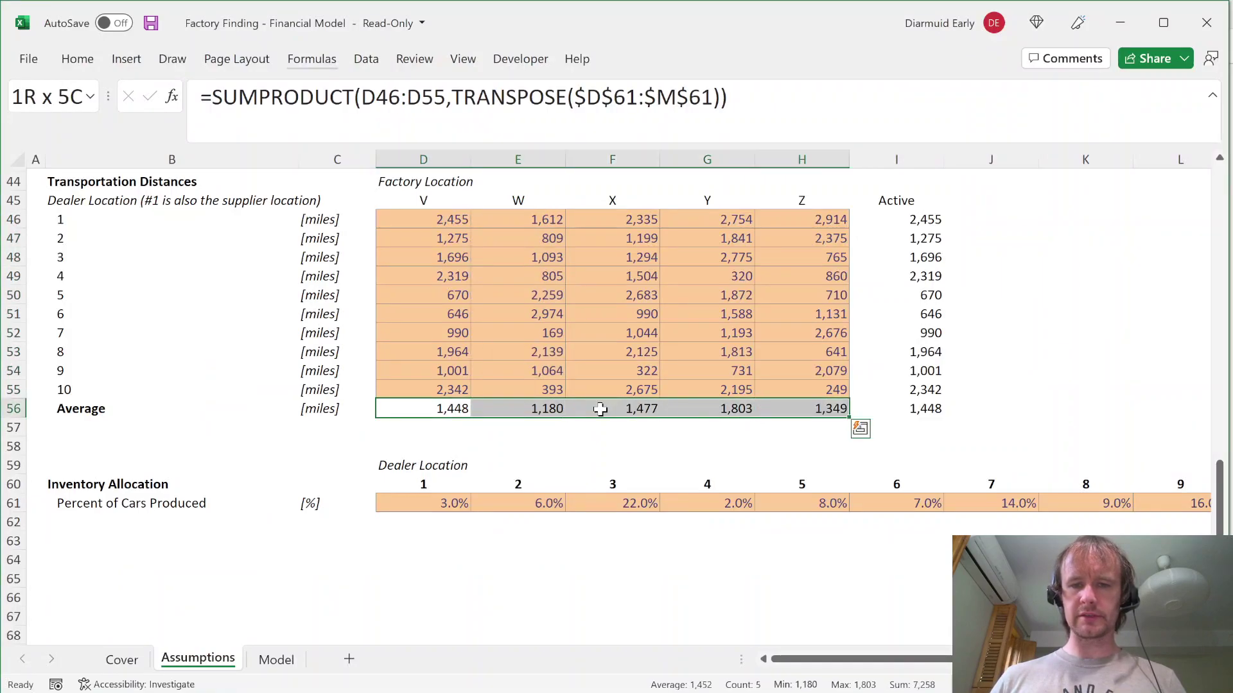
pyautogui.press('Right')
# Step: Read questions 19 and 20 about highest NPV and forward EBITDA by factory in the Questions PDF
pyautogui.hotkey('alt', 'Tab')
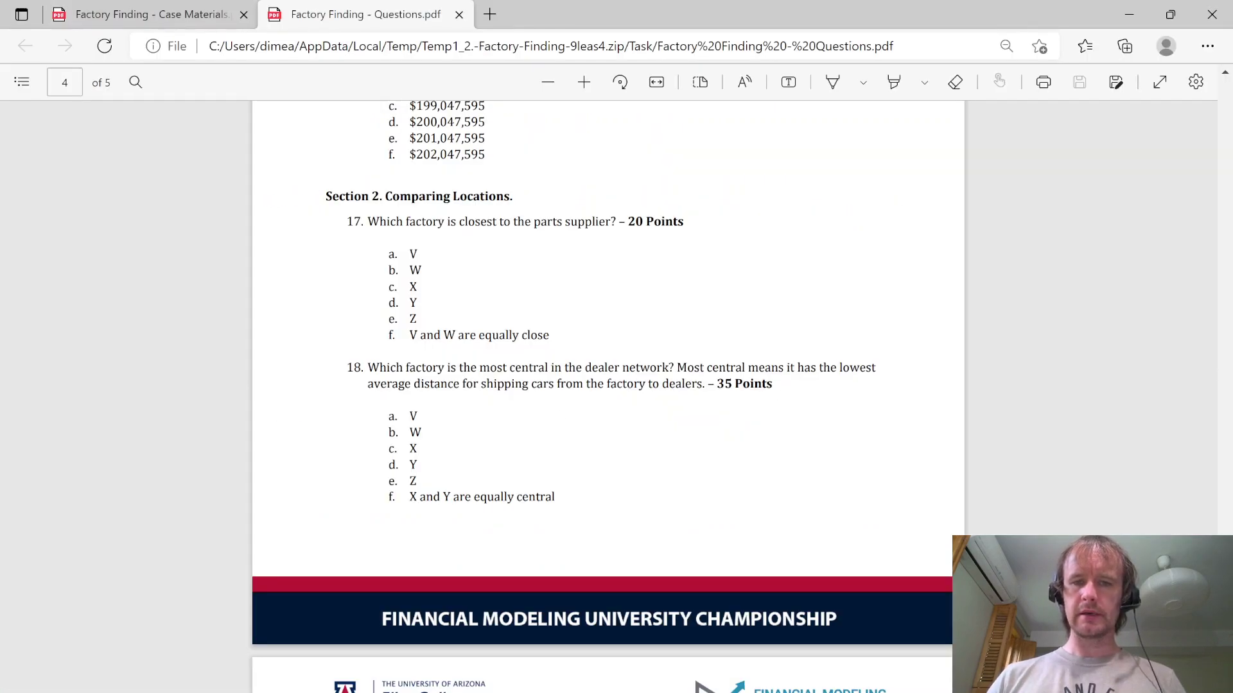
pyautogui.scroll(-4, 603, 458)
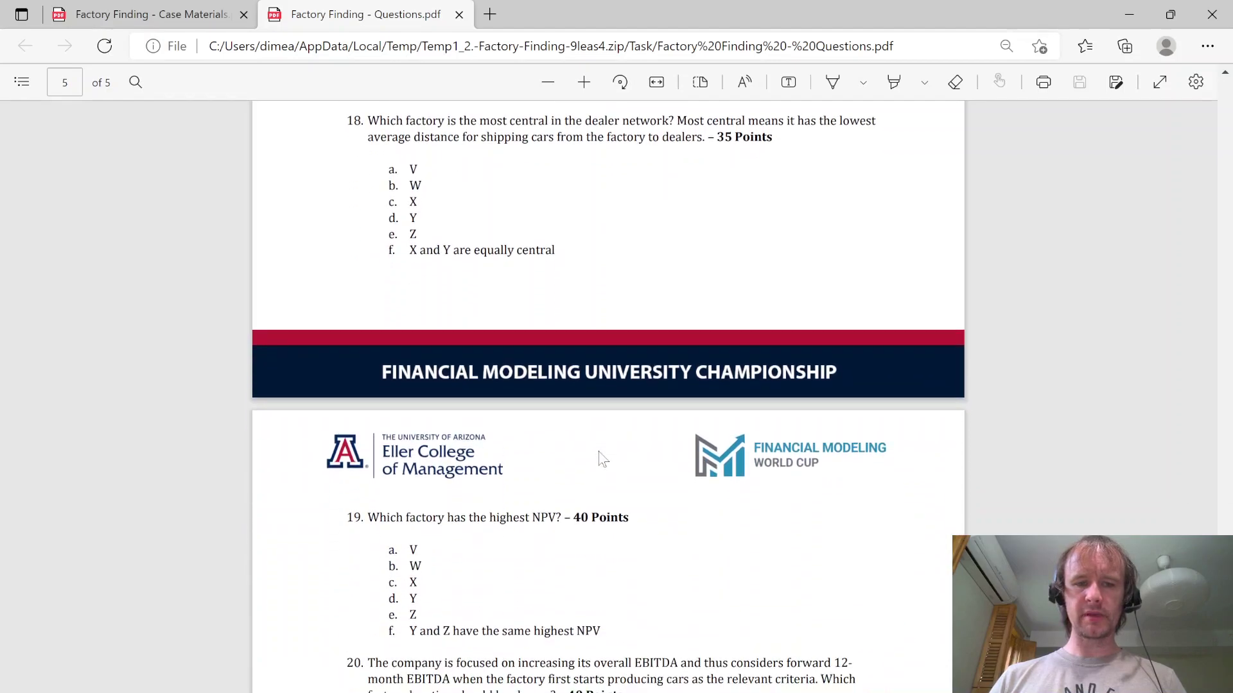
pyautogui.scroll(-2, 532, 586)
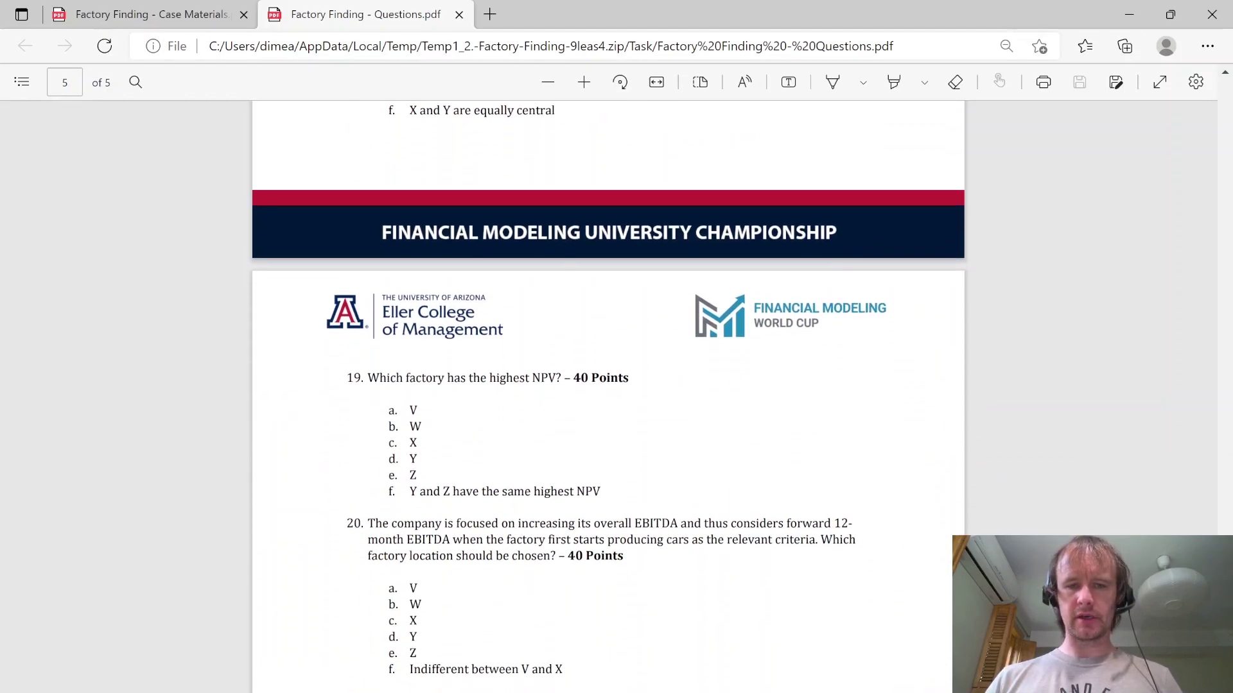
# Step: Switch to the Excel financial model and select the Location selection cell D36 on the Assumptions sheet
pyautogui.hotkey('alt', 'Tab')
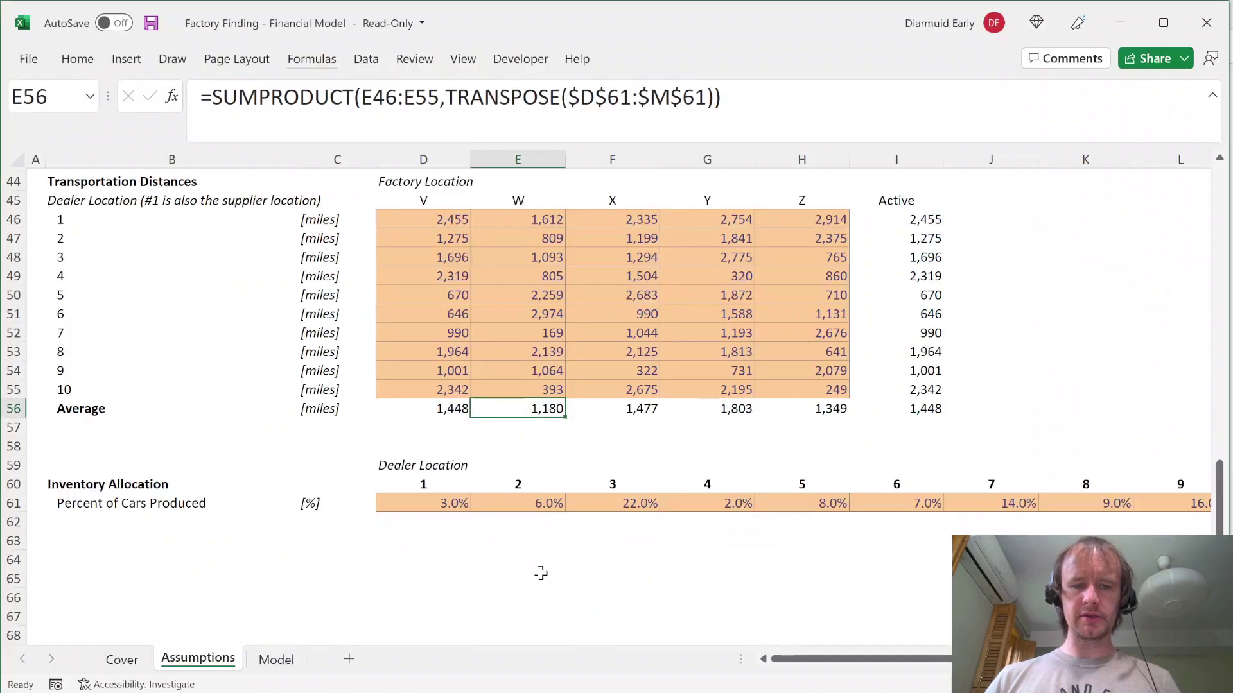
pyautogui.hotkey('ctrl', 'pageup')
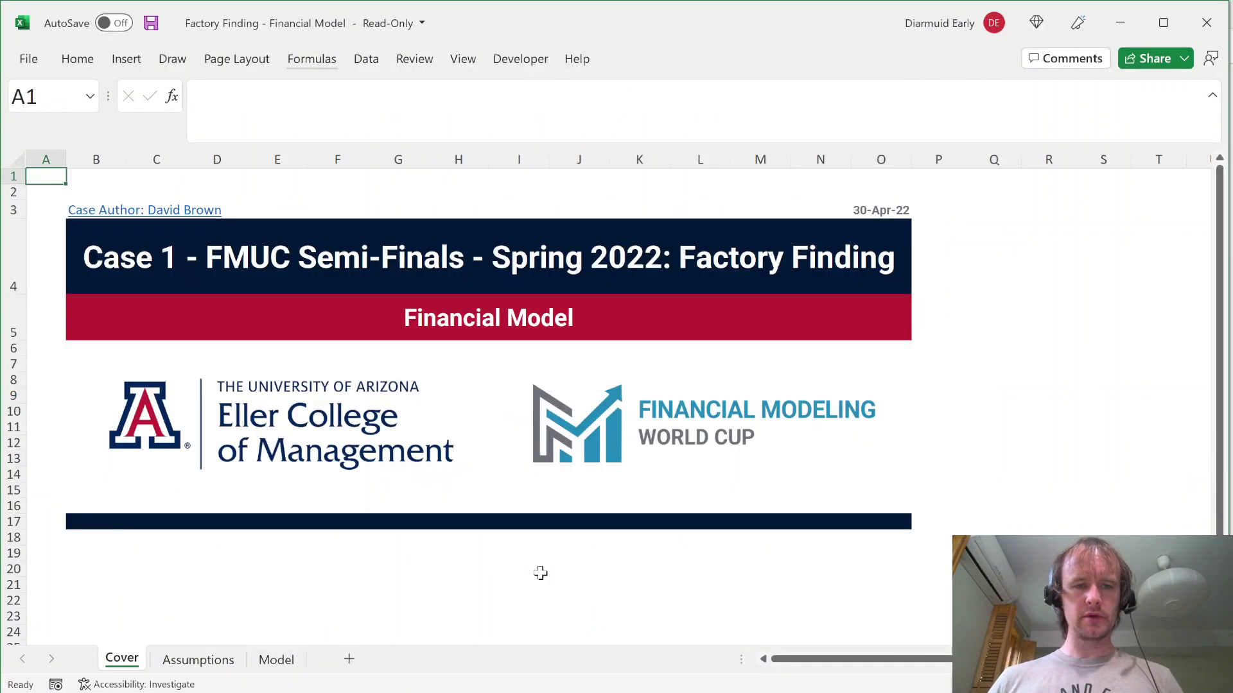
pyautogui.hotkey('ctrl', 'pagedown')
pyautogui.press('Down')
pyautogui.press('Down')
pyautogui.press('Down')
pyautogui.press('Left')
pyautogui.press('Left')
pyautogui.press('Left')
pyautogui.press('Down')
pyautogui.press('Down')
pyautogui.press('Down')
pyautogui.press('Right')
pyautogui.press('Down')
pyautogui.press('Down')
pyautogui.press('Right')
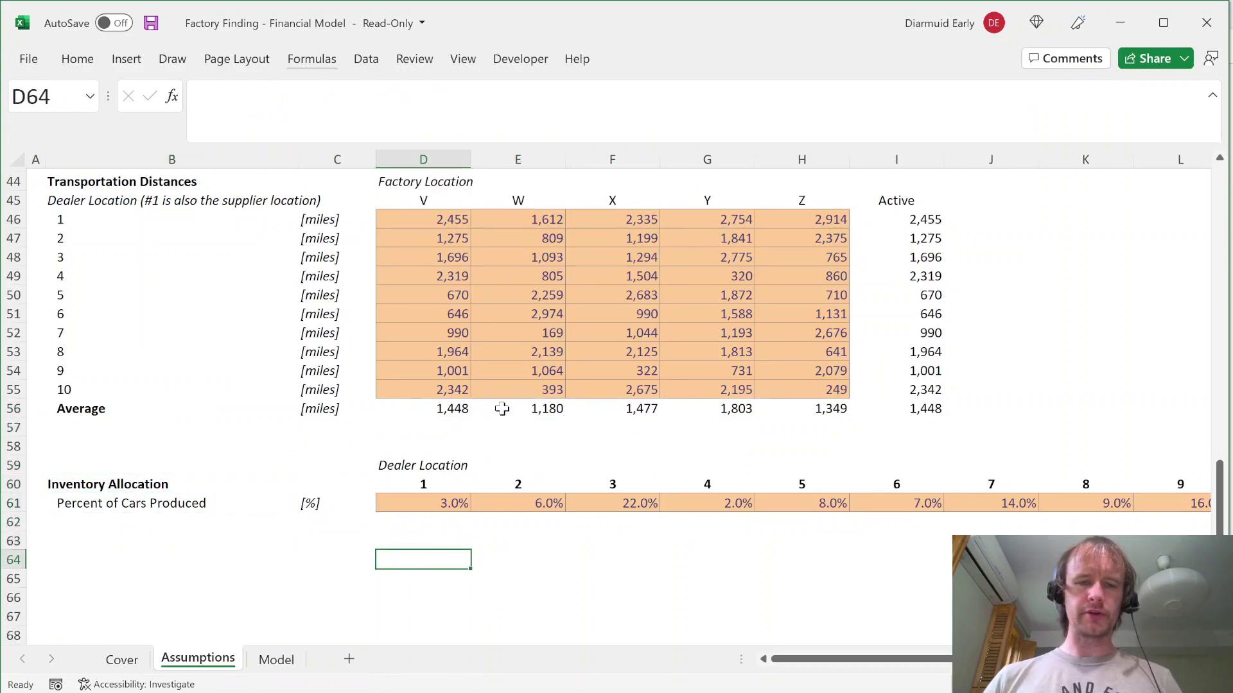
pyautogui.scroll(6, 503, 360)
pyautogui.click(435, 366)
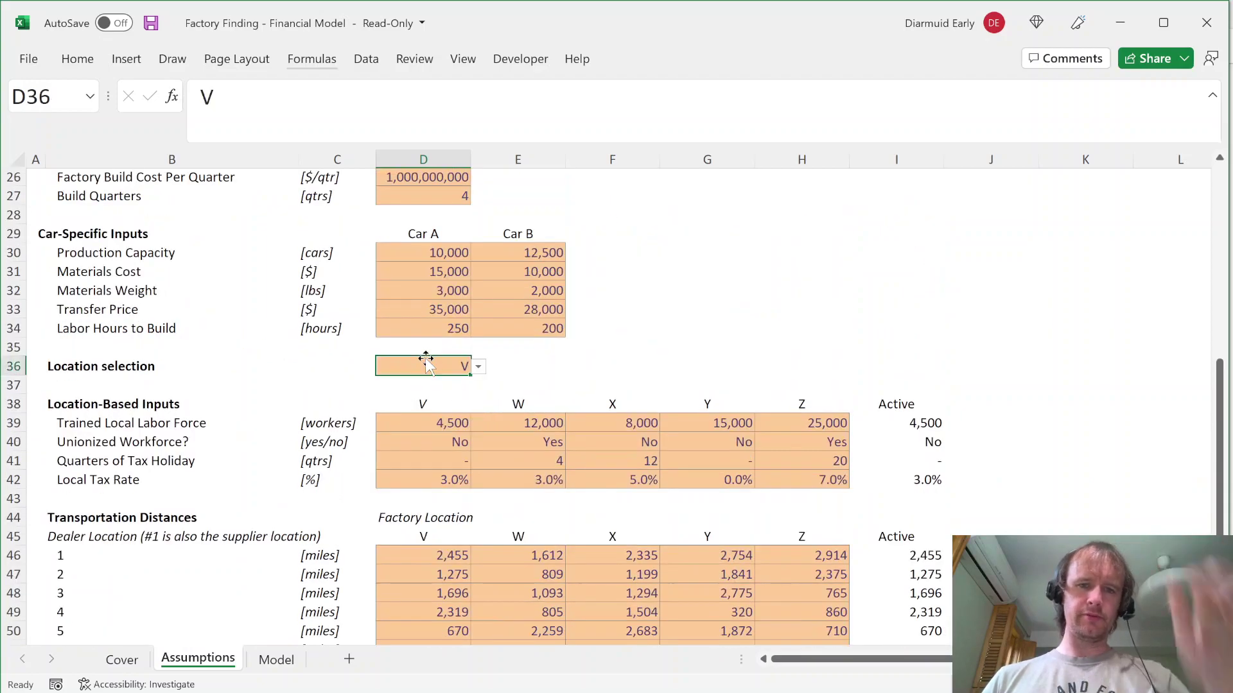
# Step: Review the NPV and forward EBITDA outputs on the Model sheet alongside the Location selection input on the Assumptions sheet
pyautogui.hotkey('ctrl', 'pagedown')
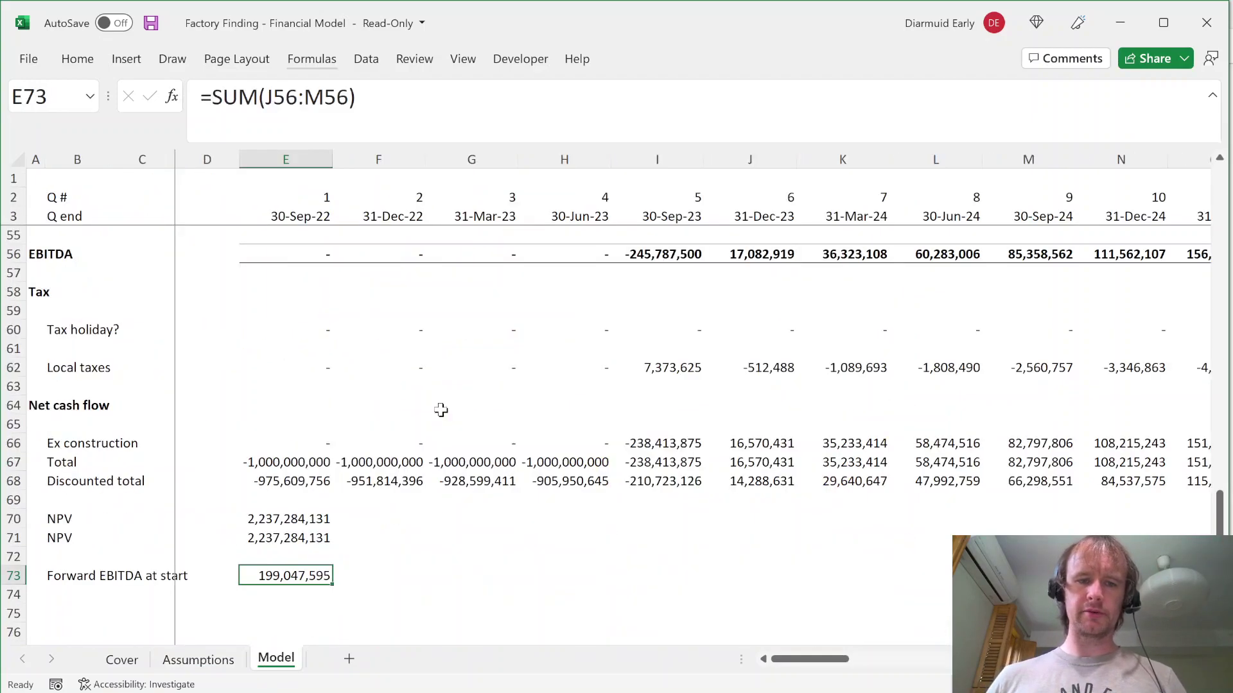
pyautogui.hotkey('ctrl', 'pageup')
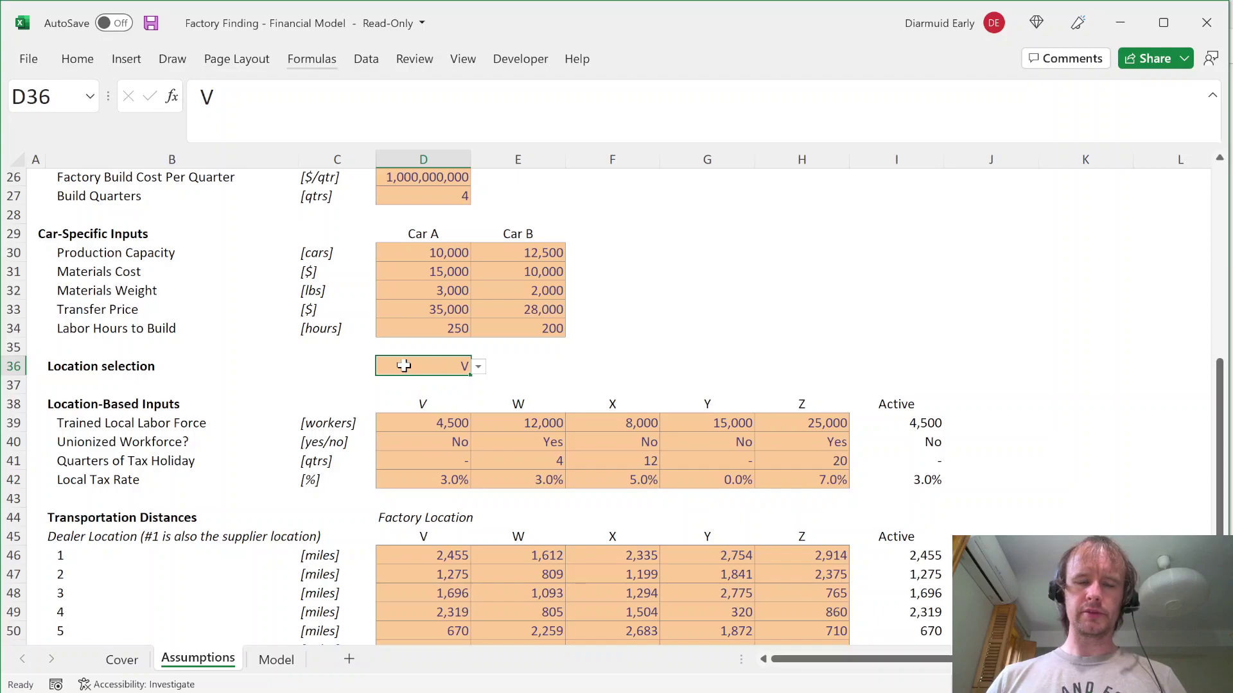
pyautogui.hotkey('ctrl', 'pageup')
pyautogui.hotkey('ctrl', 'pagedown')
pyautogui.hotkey('ctrl', 'pagedown')
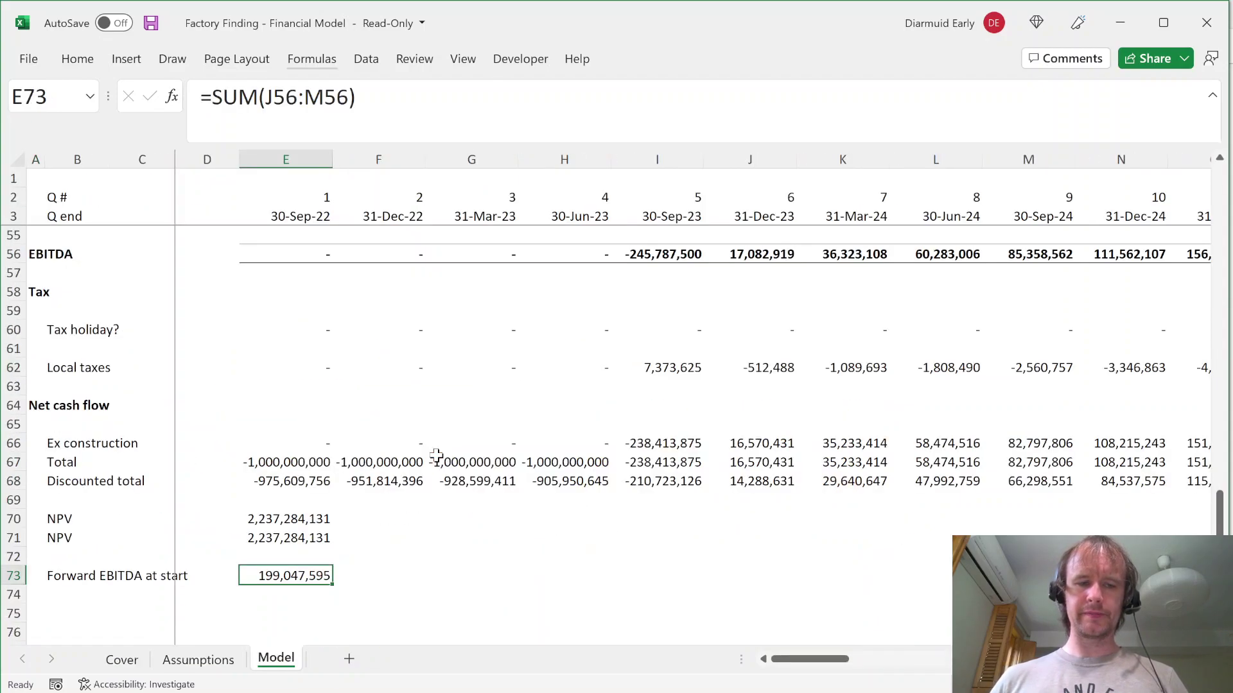
pyautogui.scroll(-2, 414, 526)
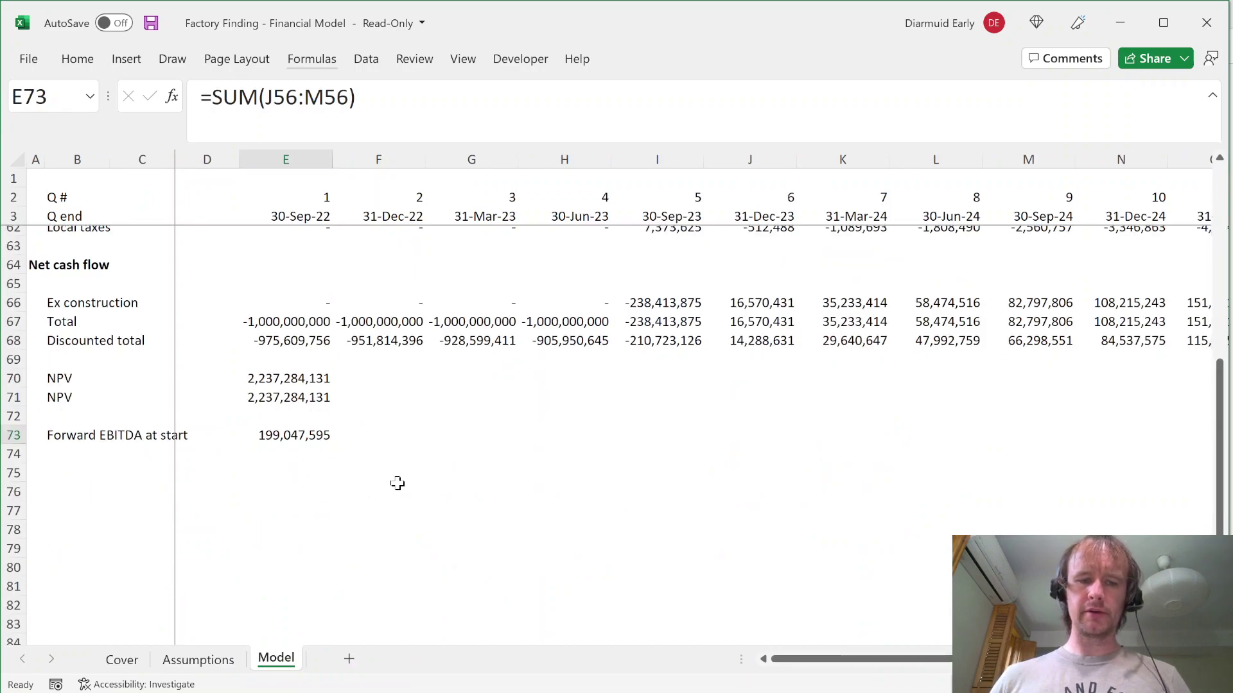
pyautogui.hotkey('ctrl', 'pageup')
pyautogui.scroll(-5, 462, 450)
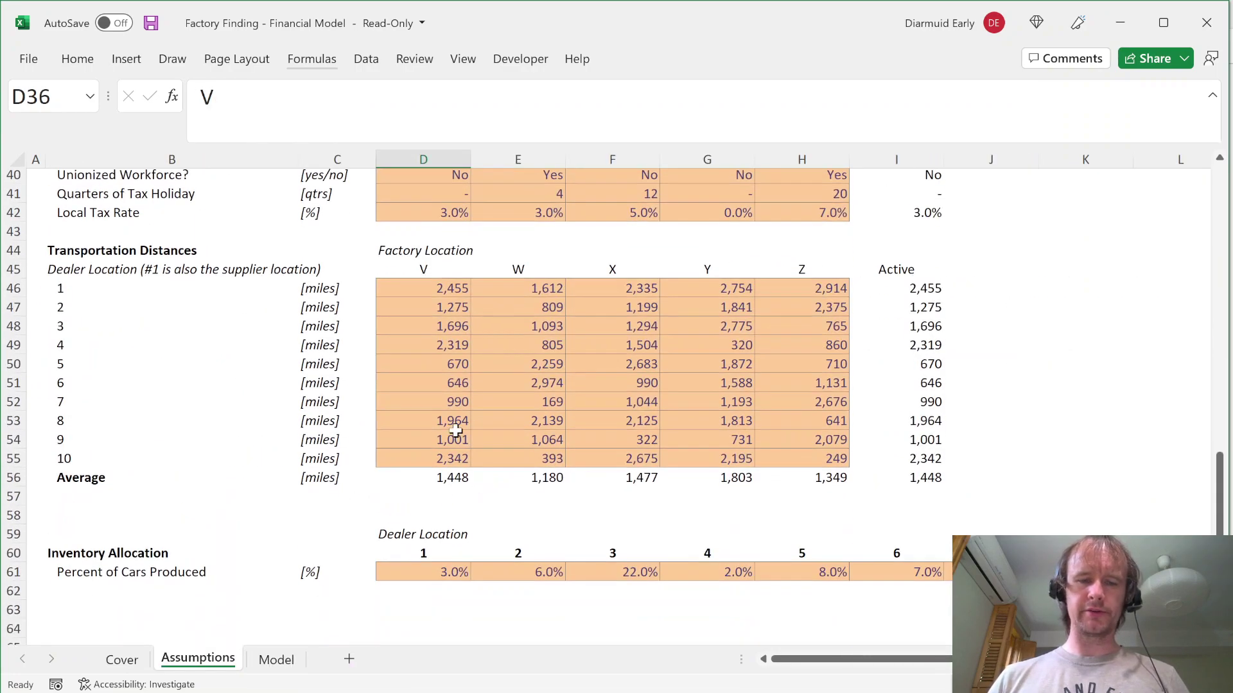
pyautogui.scroll(9, 455, 430)
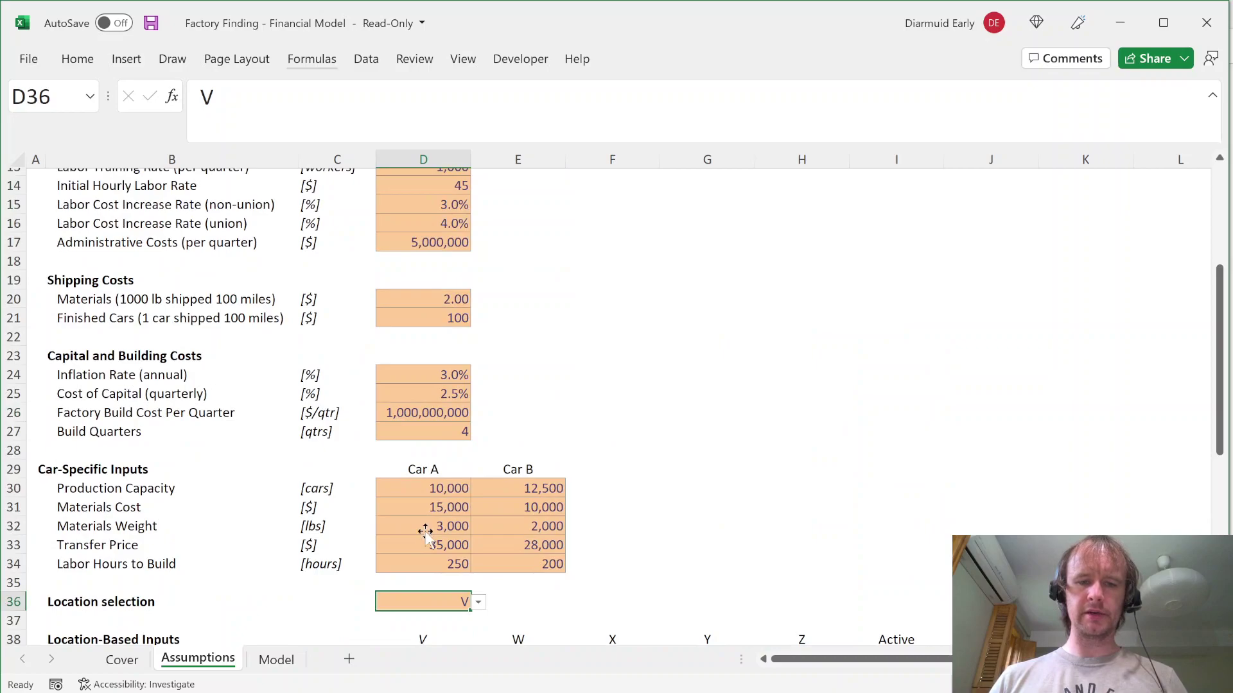
pyautogui.scroll(-4, 425, 533)
# Step: Move the Location selection input from D36 on the Assumptions sheet to E76 on the Model sheet and inspect its list of choices
pyautogui.hotkey('ctrl', 'c')
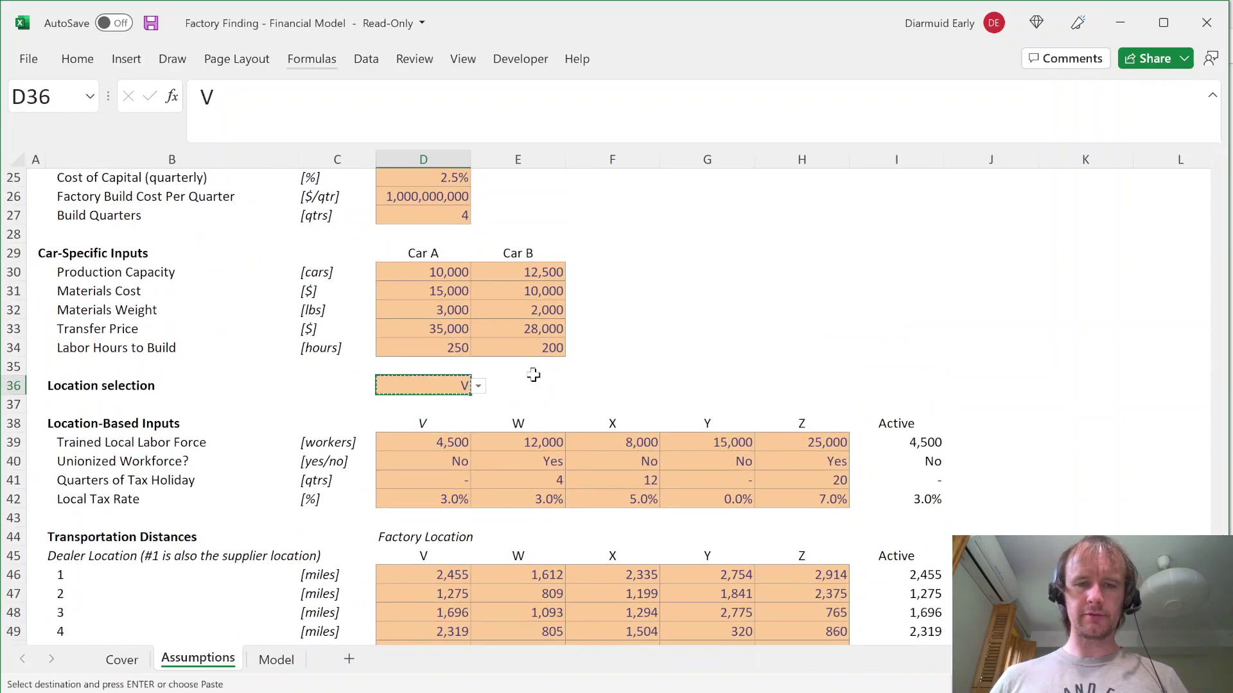
pyautogui.hotkey('ctrl', 'pagedown')
pyautogui.click(271, 491)
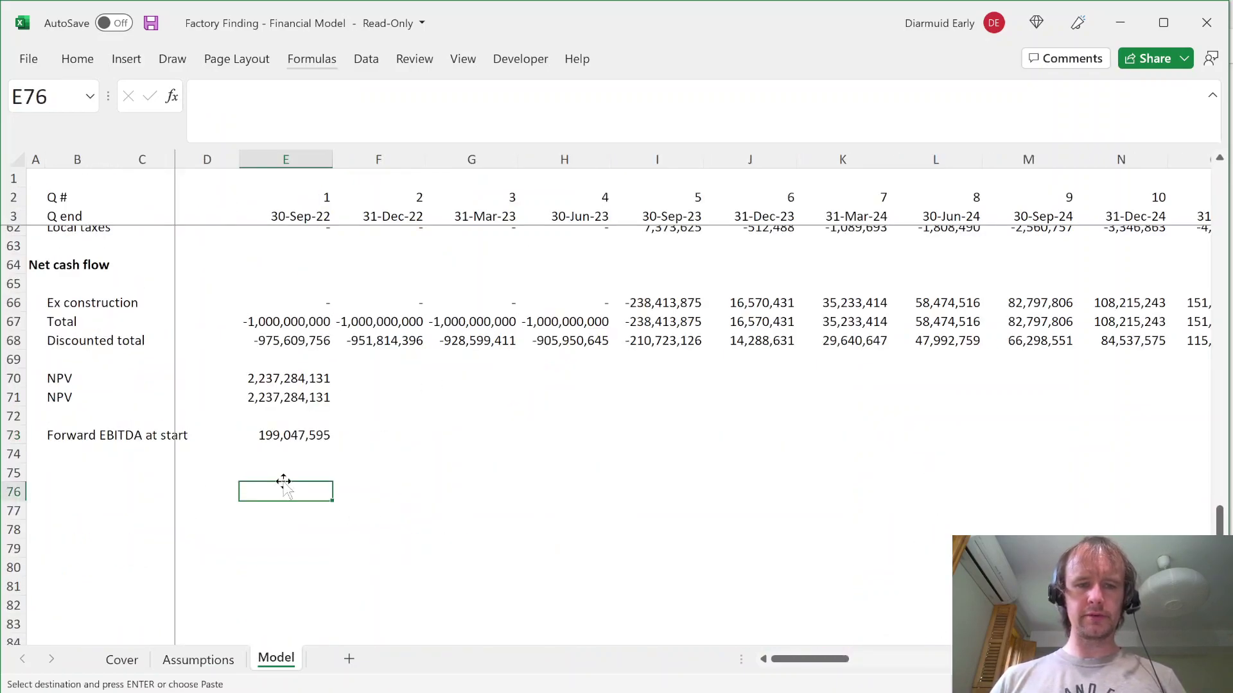
pyautogui.press('Return')
pyautogui.press('Left')
pyautogui.press('Left')
pyautogui.press('Right')
pyautogui.press('Right')
pyautogui.press('Left')
pyautogui.press('Left')
pyautogui.press('Right')
pyautogui.press('Right')
pyautogui.hotkey('alt', 'Down')
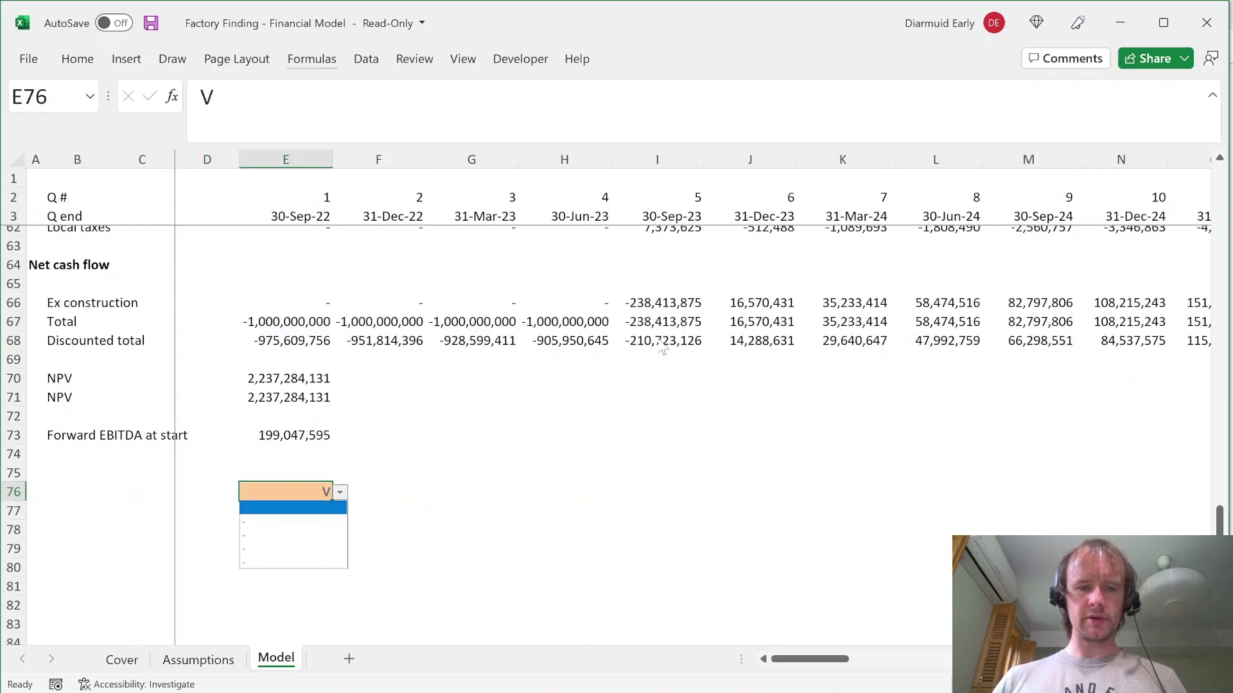
pyautogui.press('Escape')
# Step: Define the name Factories for the factory headings V to Z in D38:H38 of the Assumptions sheet
pyautogui.hotkey('ctrl', 'pageup')
pyautogui.press('Down')
pyautogui.press('Down')
pyautogui.hotkey('shift', 'Right')
pyautogui.hotkey('shift', 'Right')
pyautogui.hotkey('shift', 'Right')
pyautogui.hotkey('shift', 'Right')
pyautogui.hotkey('alt', 'F3')
pyautogui.write('Factories')
pyautogui.press('Return')
# Step: Set the list validation source of E76 on the Model sheet to =Factories and check its choices
pyautogui.hotkey('ctrl', 'pagedown')
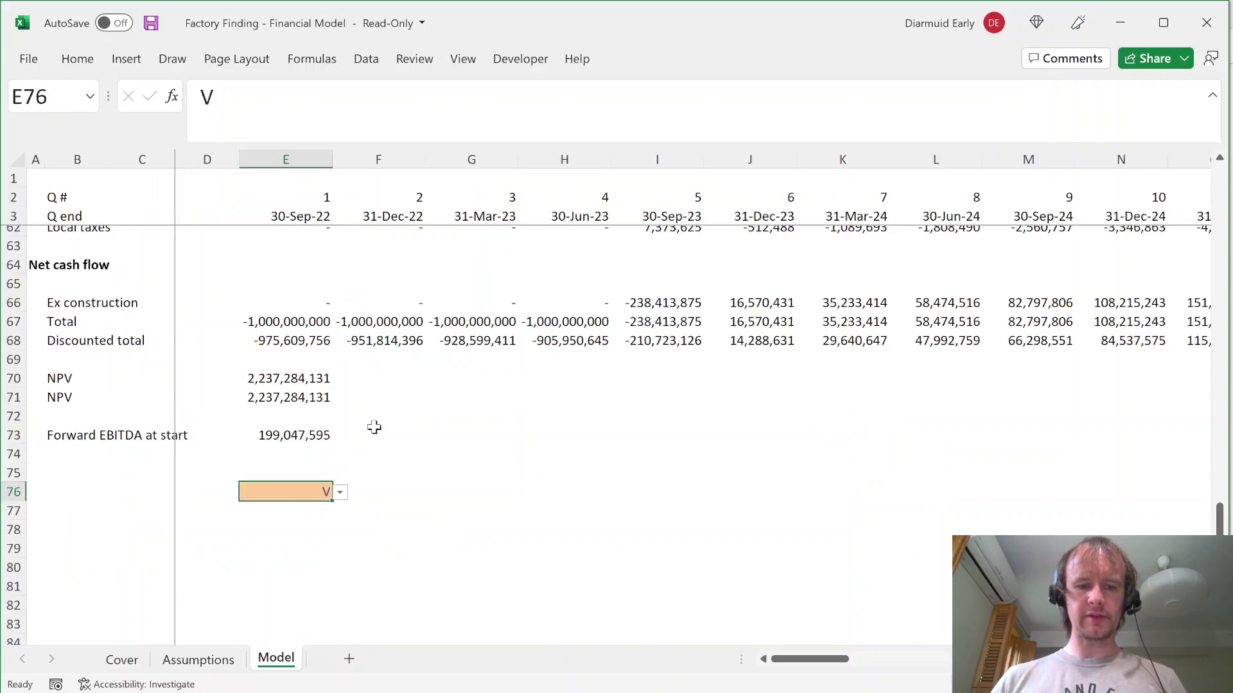
pyautogui.hotkey('alt', 'a')
pyautogui.press('v')
pyautogui.press('v')
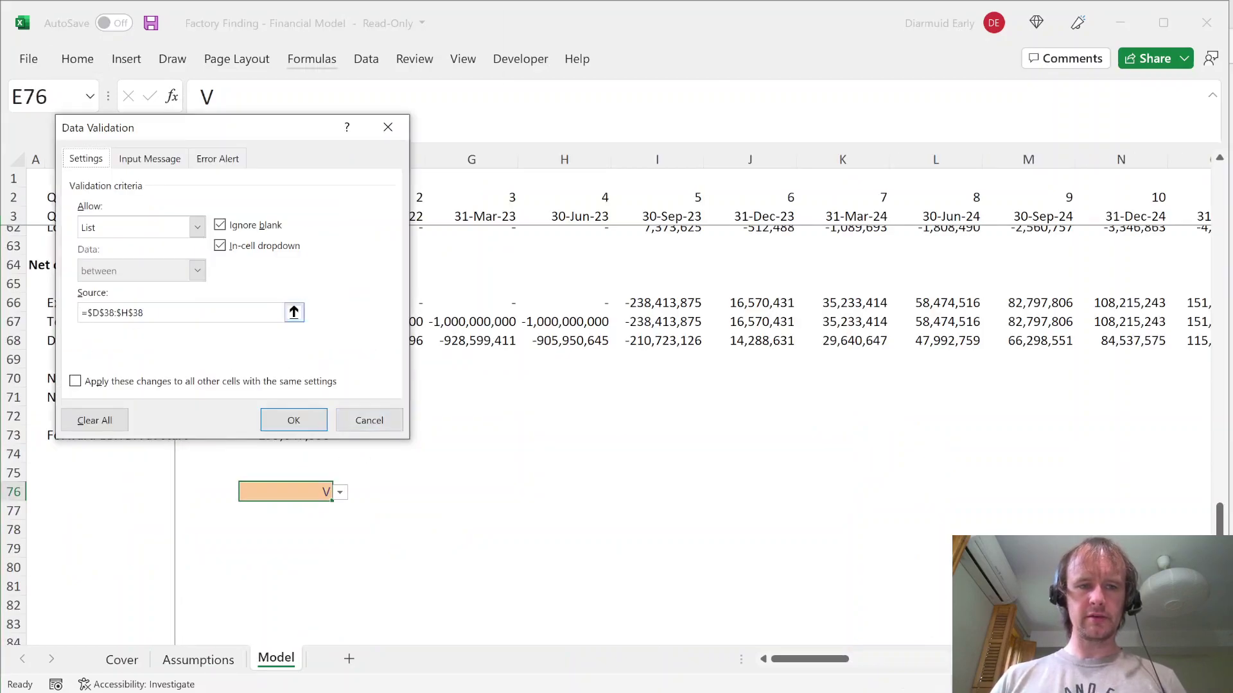
pyautogui.doubleClick(115, 313)
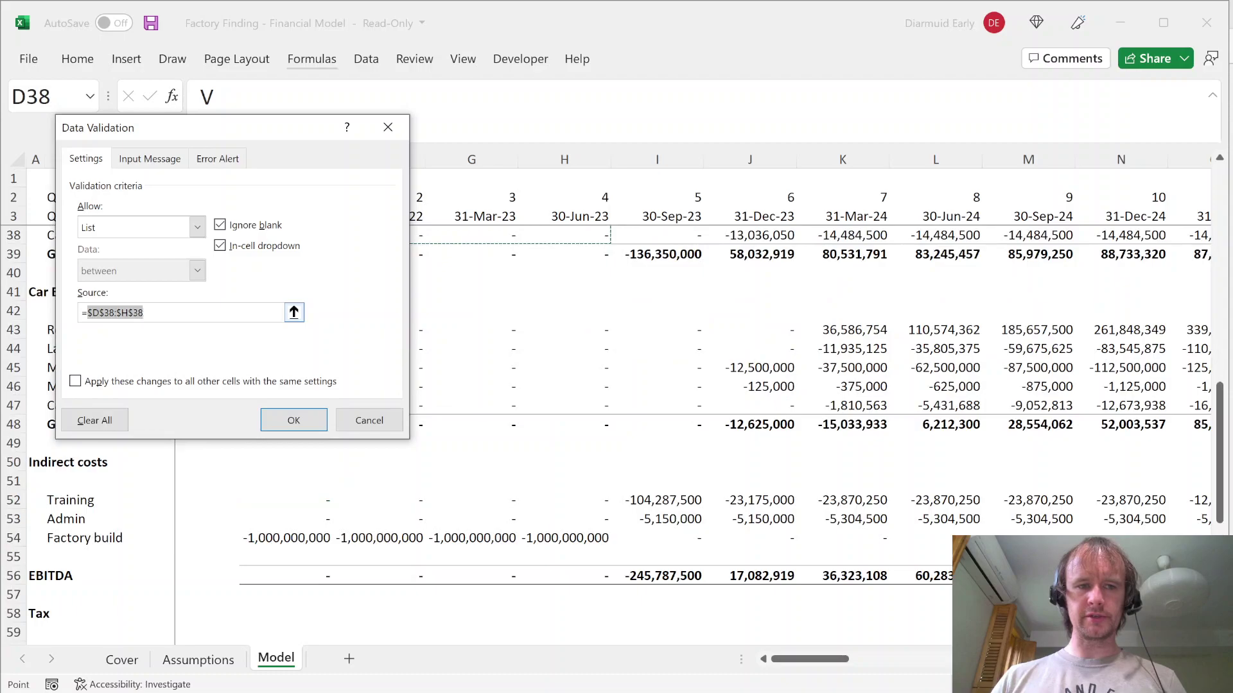
pyautogui.press('BackSpace')
pyautogui.press('BackSpace')
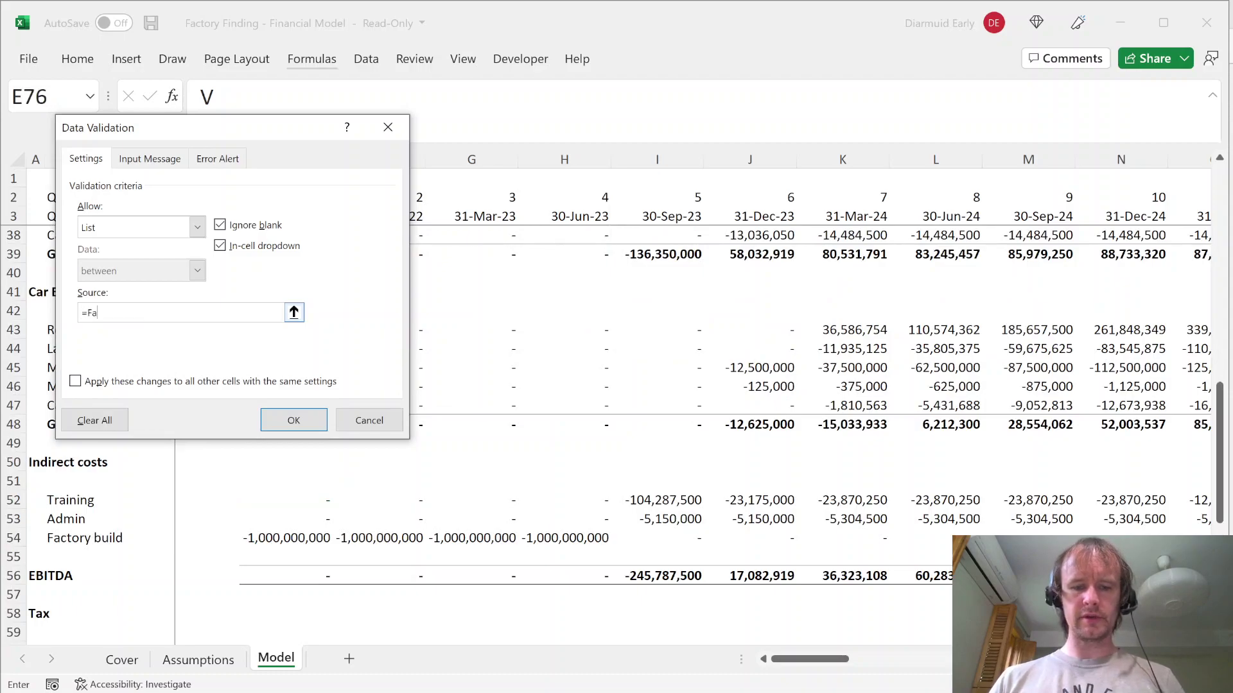
pyautogui.press('Return')
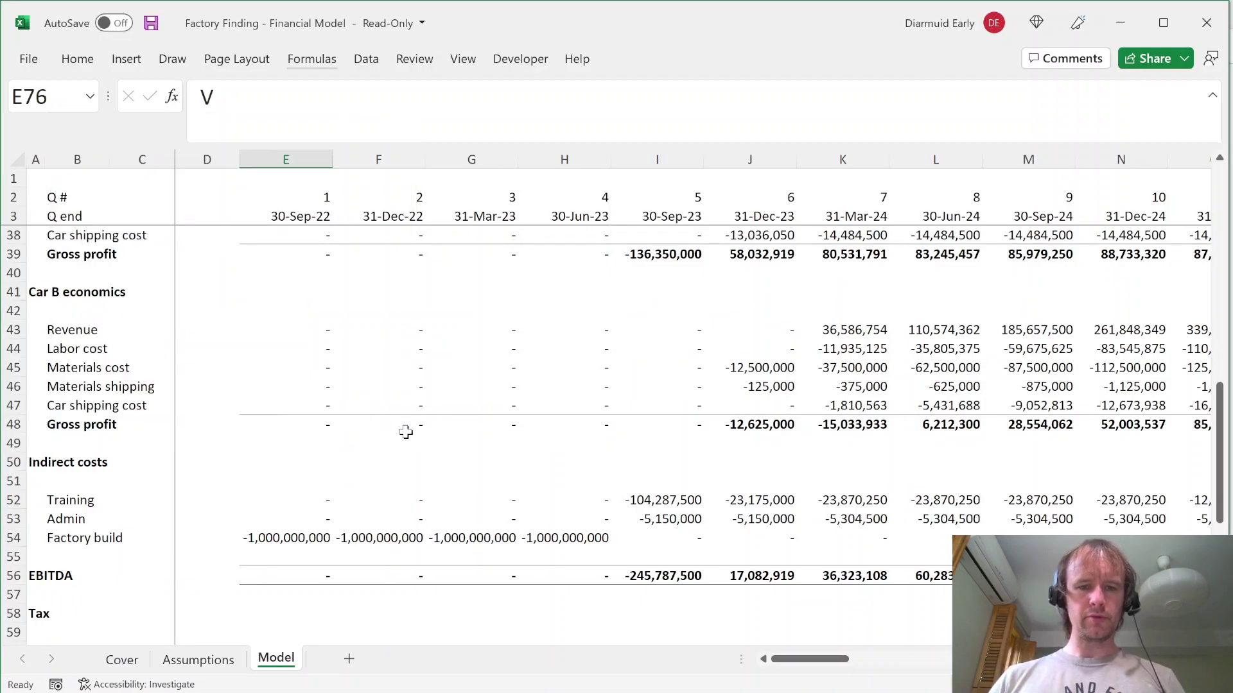
pyautogui.scroll(-7, 405, 432)
pyautogui.hotkey('alt', 'Down')
pyautogui.press('Escape')
pyautogui.press('Down')
pyautogui.press('Down')
pyautogui.press('Down')
pyautogui.press('Up')
pyautogui.press('Up')
pyautogui.press('Up')
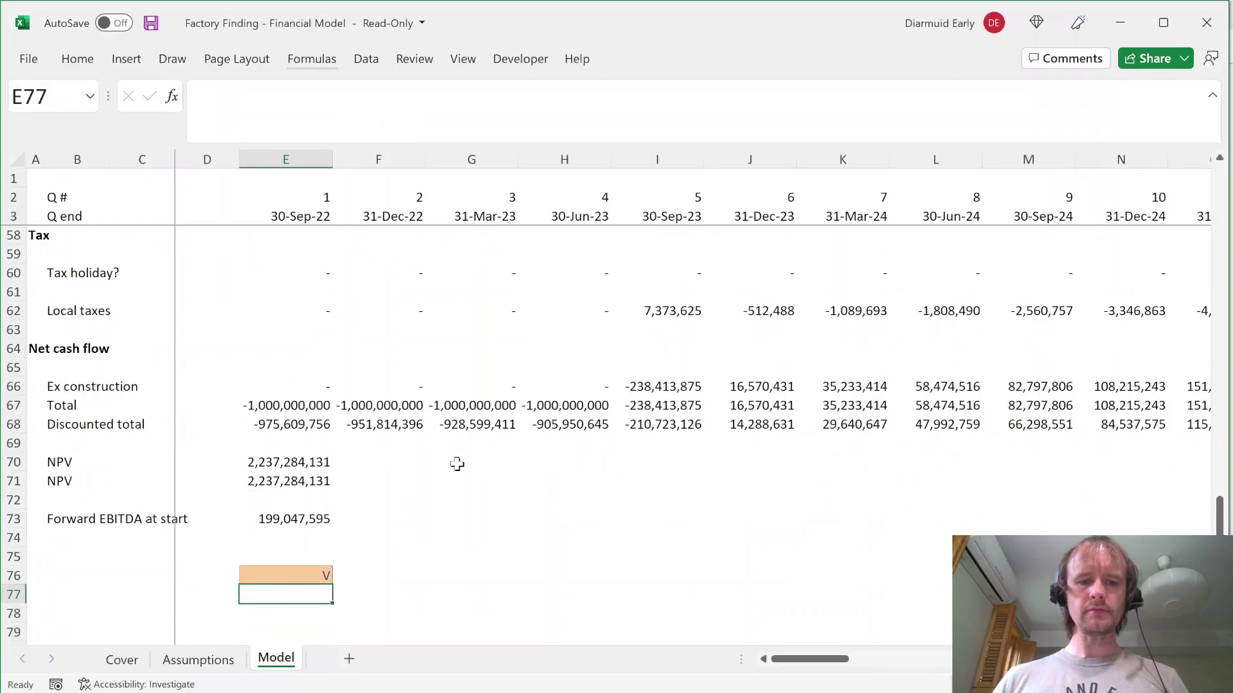
# Step: Examine the vacated location cell D36 on the Assumptions sheet, the available form controls and the moved input on the Model sheet
pyautogui.hotkey('ctrl', 'pageup')
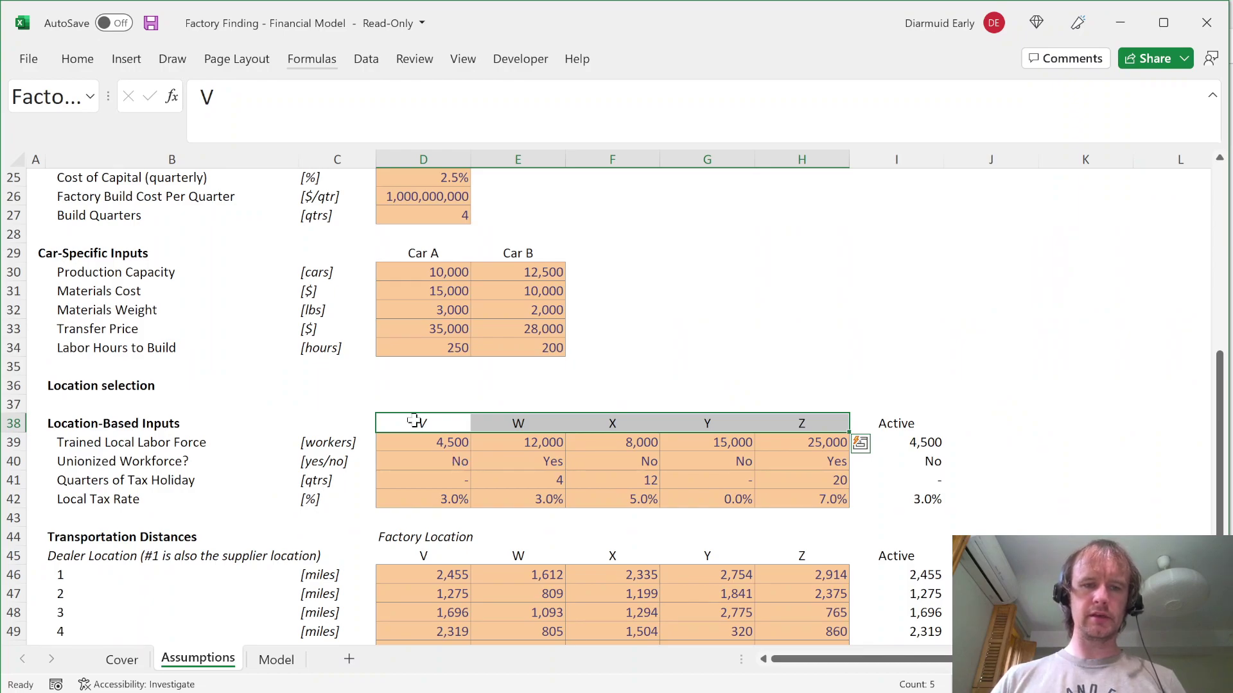
pyautogui.click(404, 388)
pyautogui.click(520, 59)
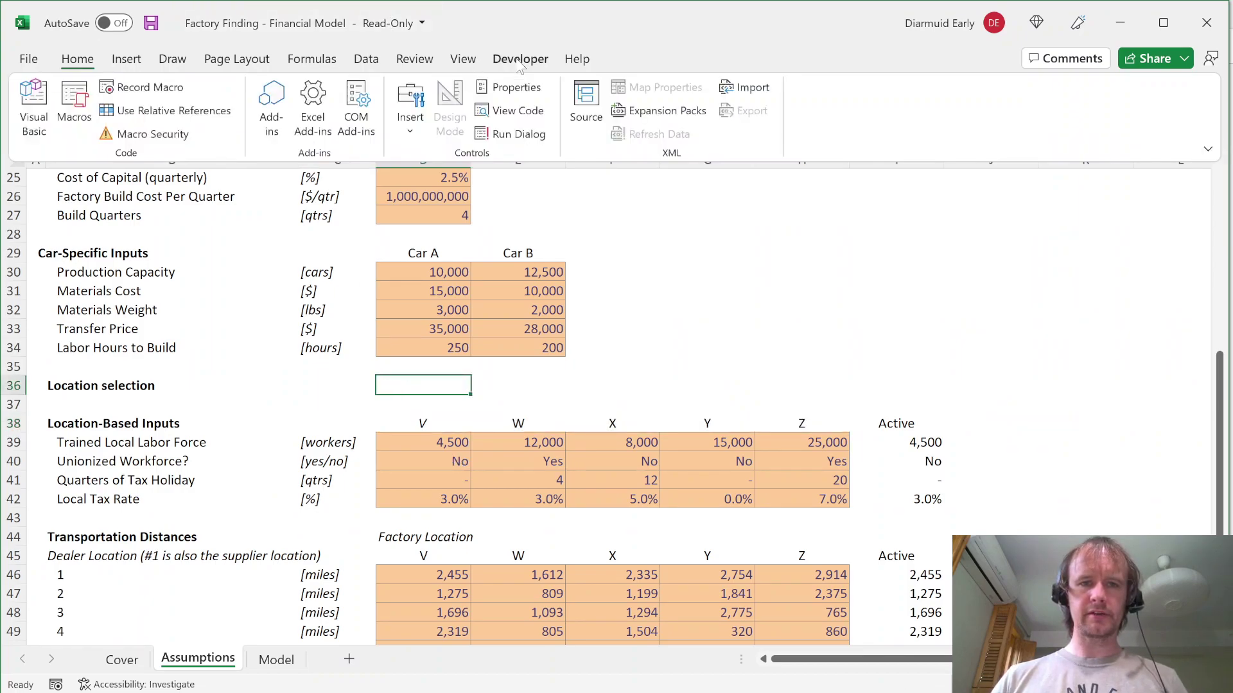
pyautogui.click(409, 122)
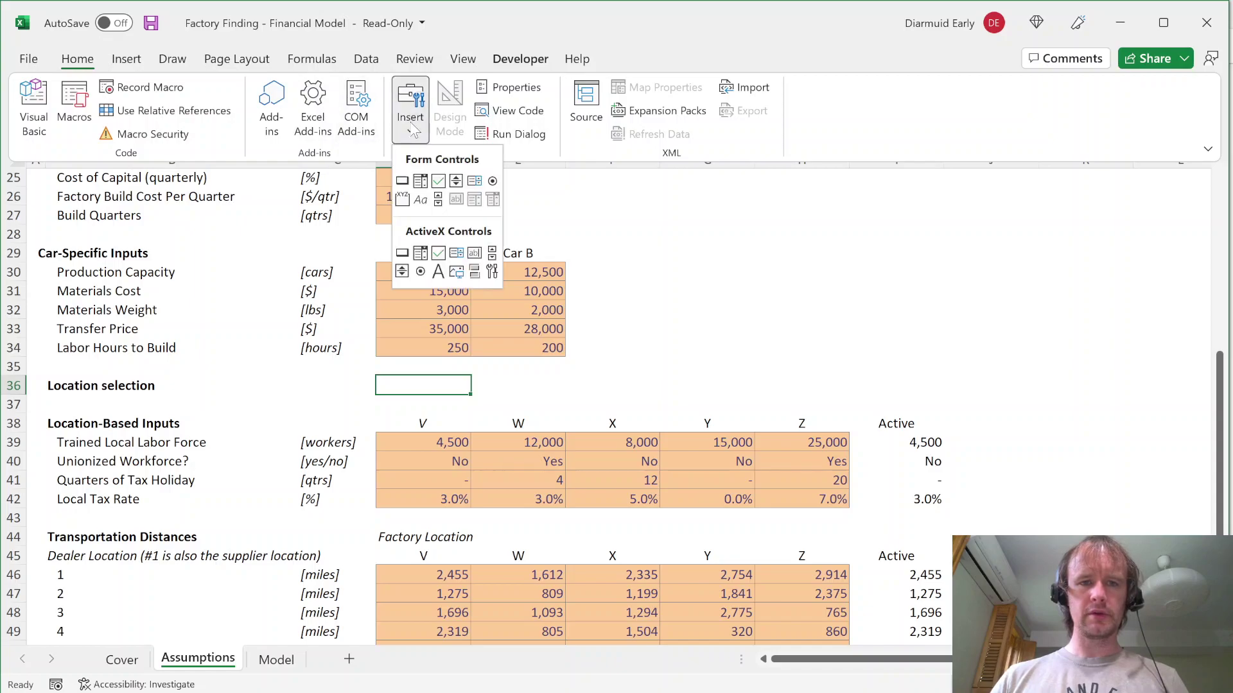
pyautogui.click(424, 395)
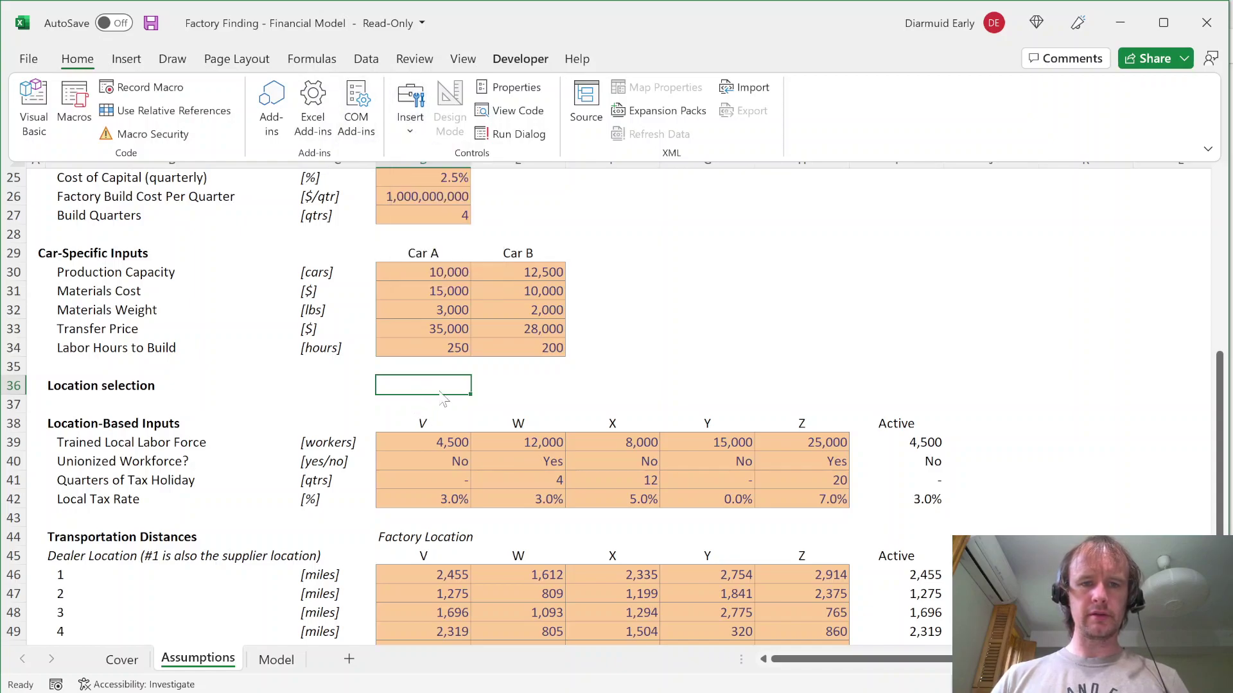
pyautogui.click(411, 390)
pyautogui.hotkey('ctrl', 'pagedown')
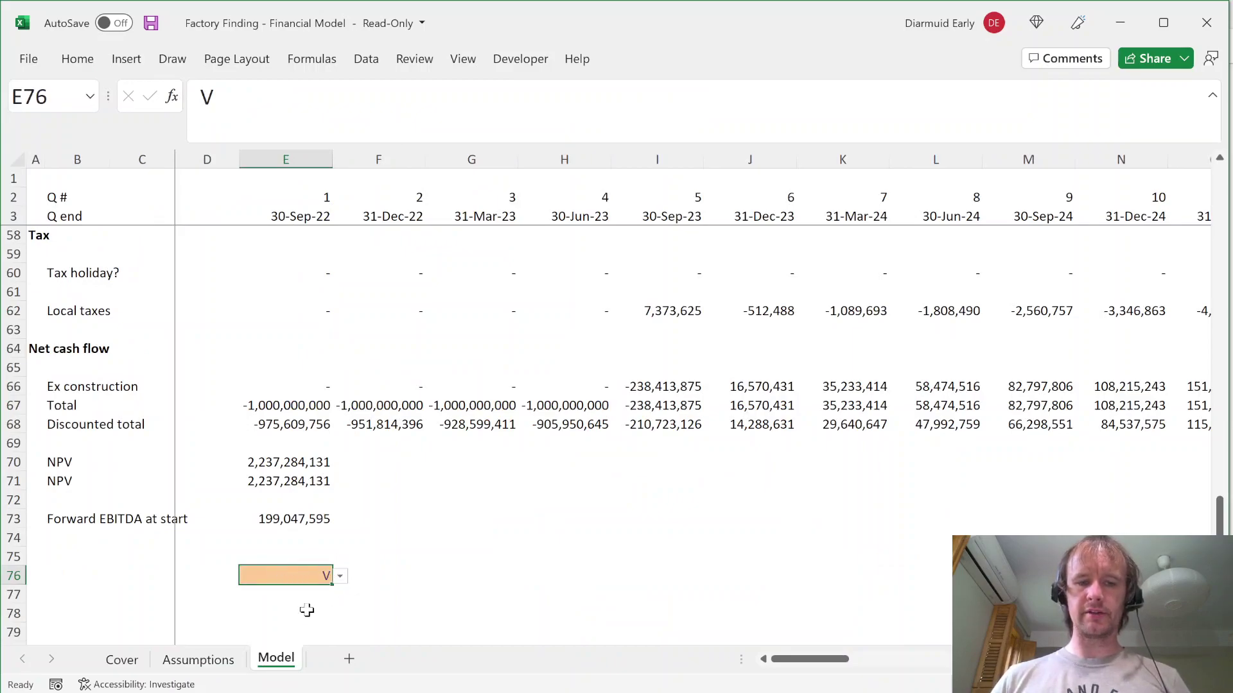
pyautogui.hotkey('ctrl', 'pageup')
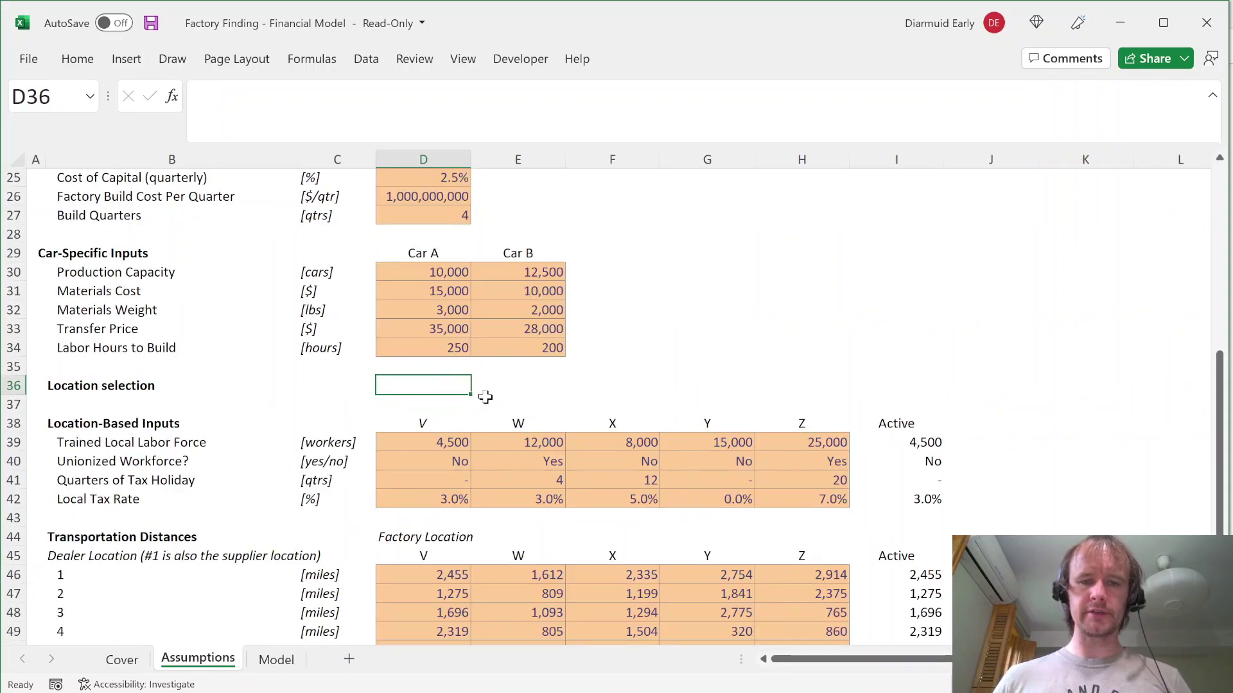
# Step: Label the moved input on the Model sheet "Location selection" in B76
pyautogui.hotkey('ctrl', 'pagedown')
pyautogui.press('Down')
pyautogui.press('Down')
pyautogui.press('Left')
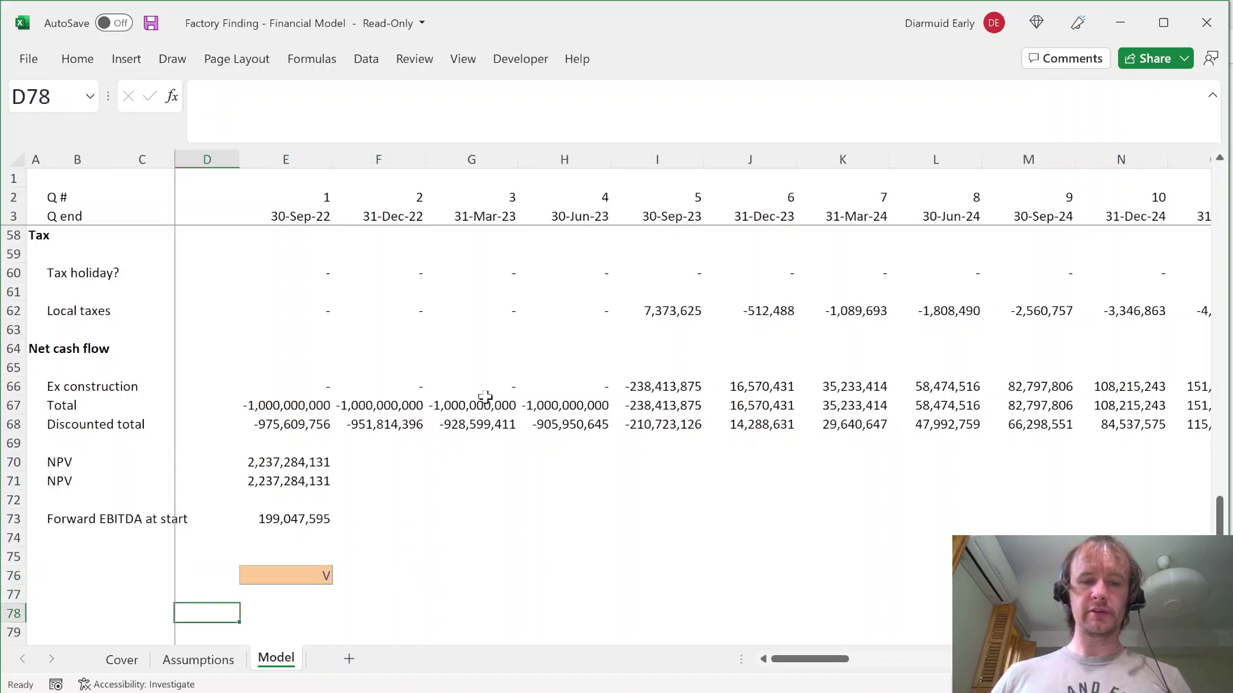
pyautogui.press('Right')
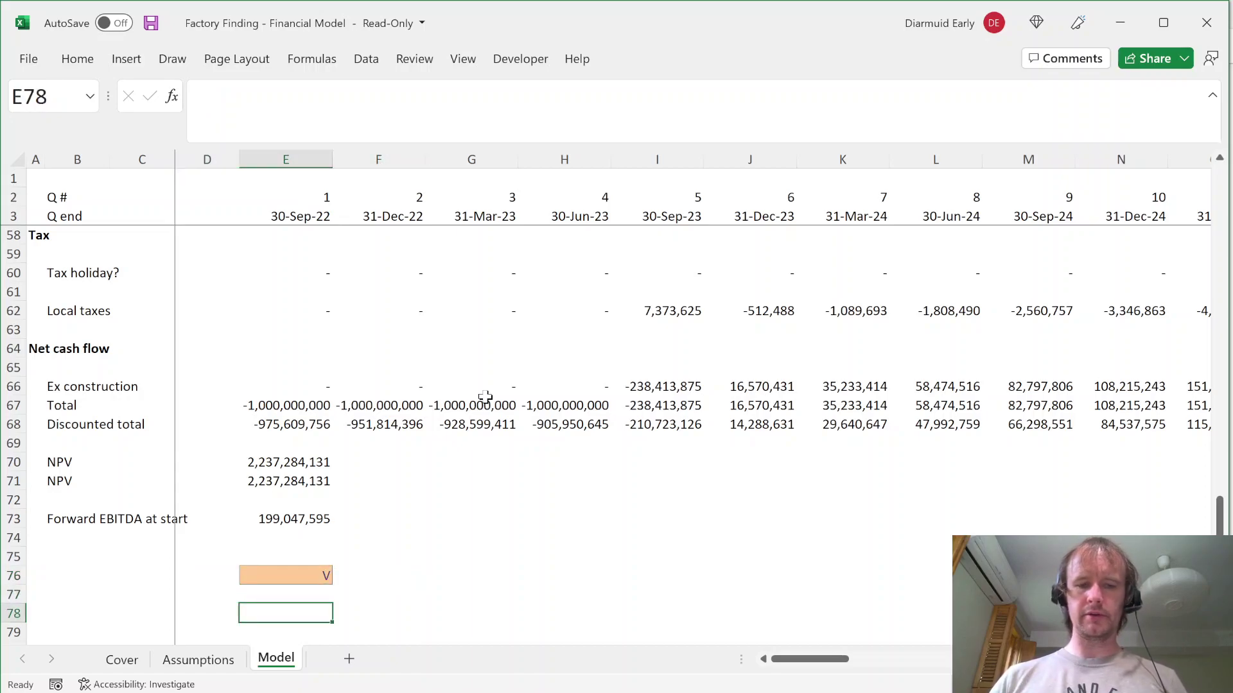
pyautogui.press('Up')
pyautogui.press('Left')
pyautogui.press('Up')
pyautogui.press('Left')
pyautogui.press('Left')
pyautogui.write('Location selection')
pyautogui.press('Return')
# Step: Enter the comparison table headings "NPV" in D78 and "Fwd EBITDA" in E78
pyautogui.press('Down')
pyautogui.press('Right')
pyautogui.press('Right')
pyautogui.press('Right')
pyautogui.press('Down')
pyautogui.press('Up')
pyautogui.press('Left')
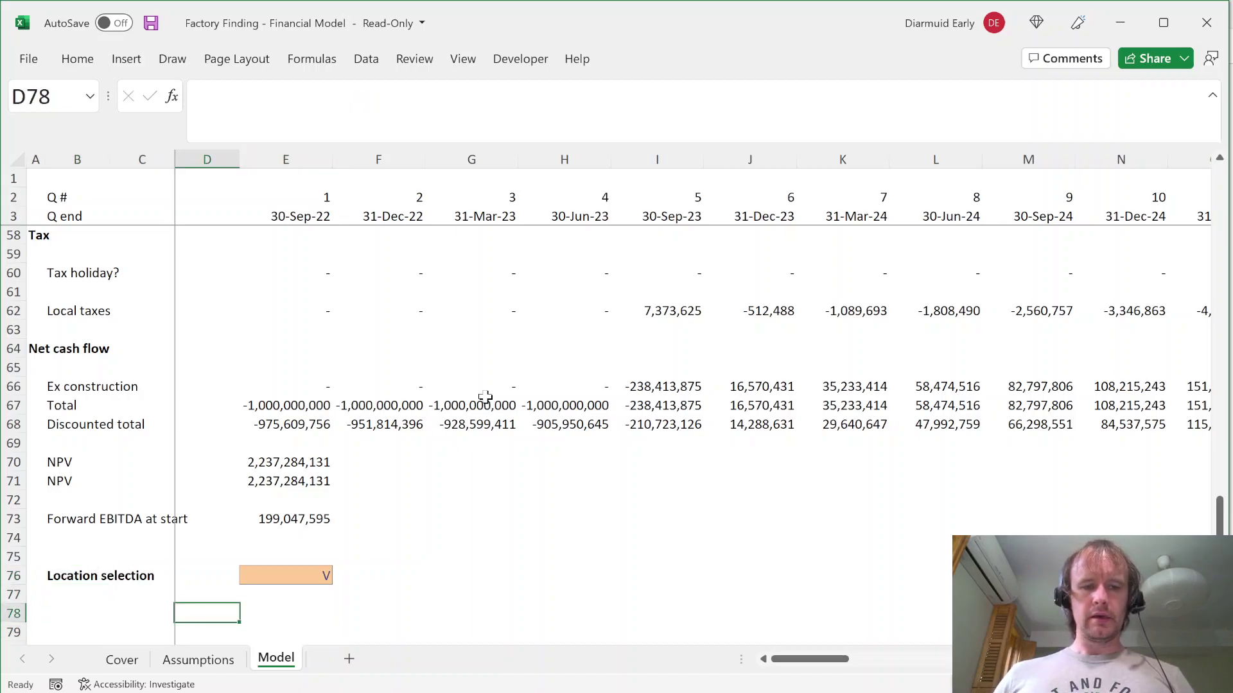
pyautogui.write('NPV')
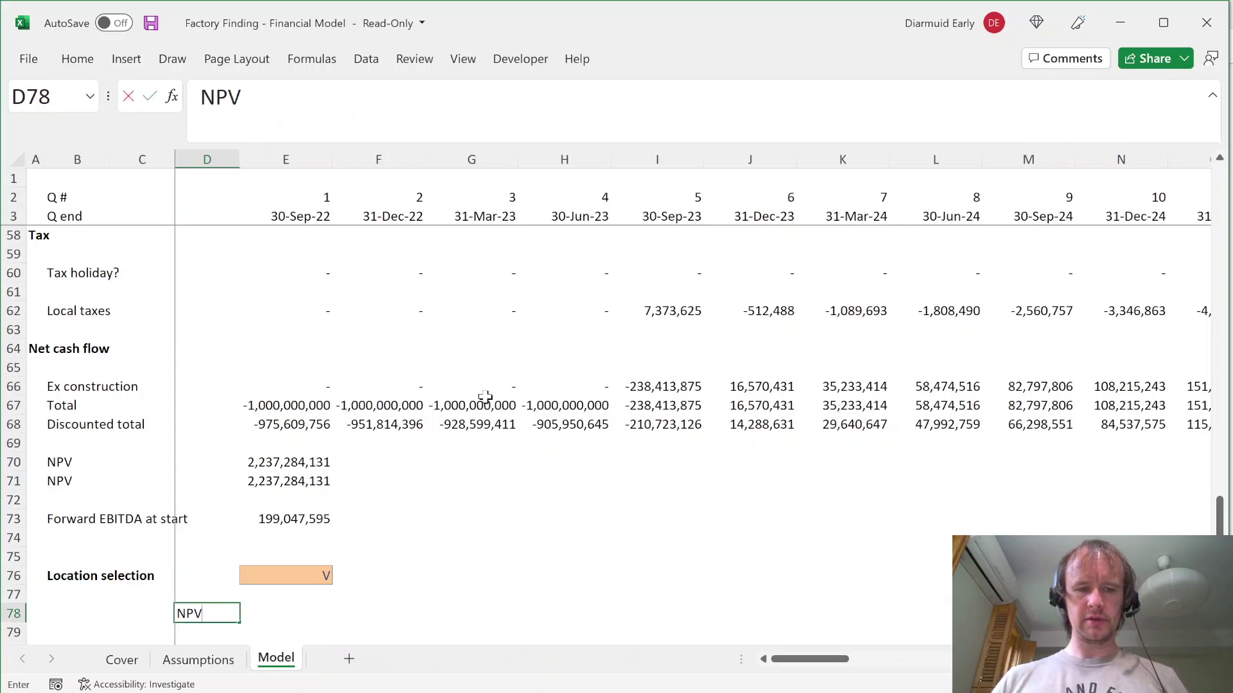
pyautogui.press('Right')
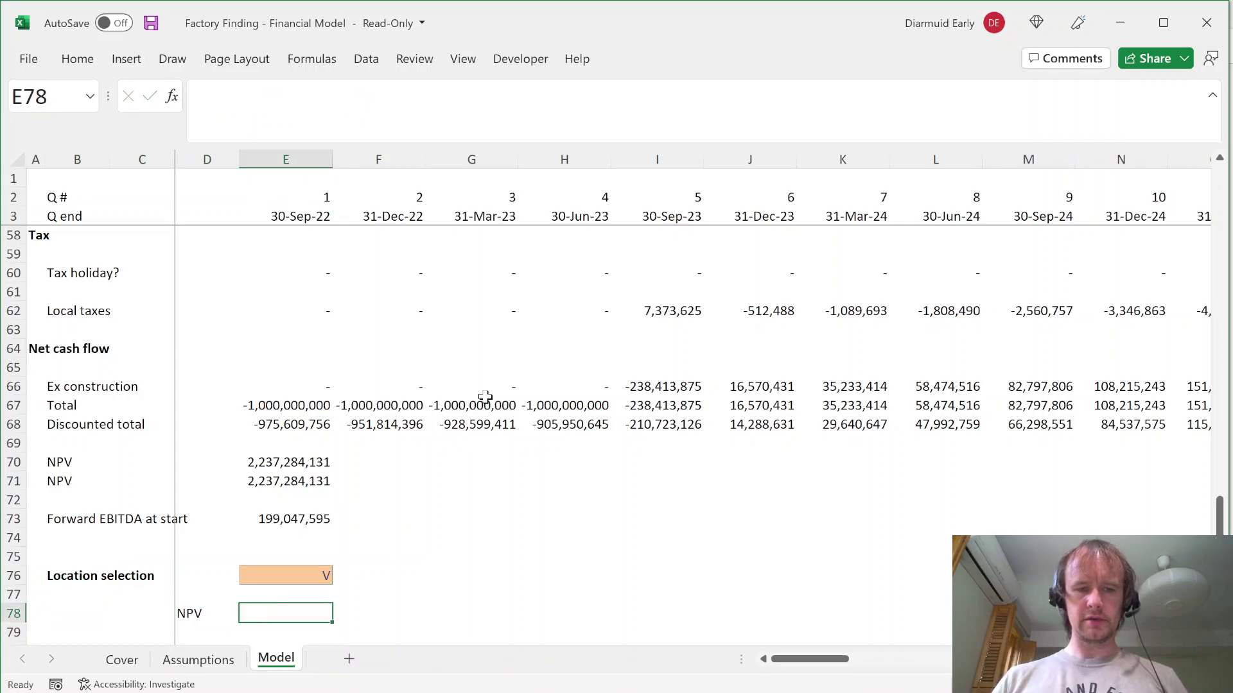
pyautogui.write('12')
pyautogui.write('wd EBITDA')
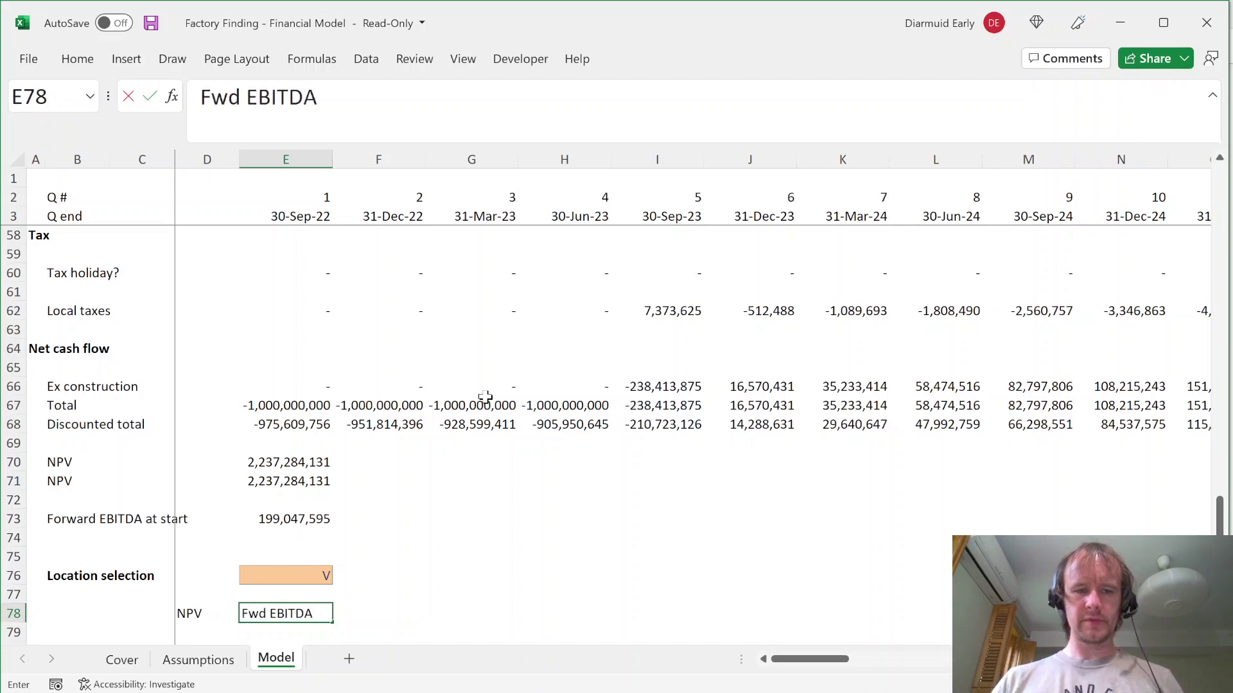
pyautogui.press('Return')
# Step: Link D79 to the NPV in E71 and E79 to the forward EBITDA in E73
pyautogui.press('Left')
pyautogui.press('Left')
pyautogui.press('Right')
pyautogui.write('=')
pyautogui.press('Right')
pyautogui.press('Up')
pyautogui.press('Up')
pyautogui.press('Up')
pyautogui.press('Up')
pyautogui.press('Up')
pyautogui.press('Up')
pyautogui.press('Up')
pyautogui.press('Tab')
pyautogui.write('=')
pyautogui.press('Up')
pyautogui.press('Up')
pyautogui.press('Up')
pyautogui.press('Up')
pyautogui.press('Up')
pyautogui.press('Up')
pyautogui.hotkey('ctrl', 'Return')
# Step: Autofit the width of column D to the NPV value in D79
pyautogui.press('Down')
pyautogui.press('Left')
pyautogui.press('Left')
pyautogui.press('Up')
pyautogui.press('Right')
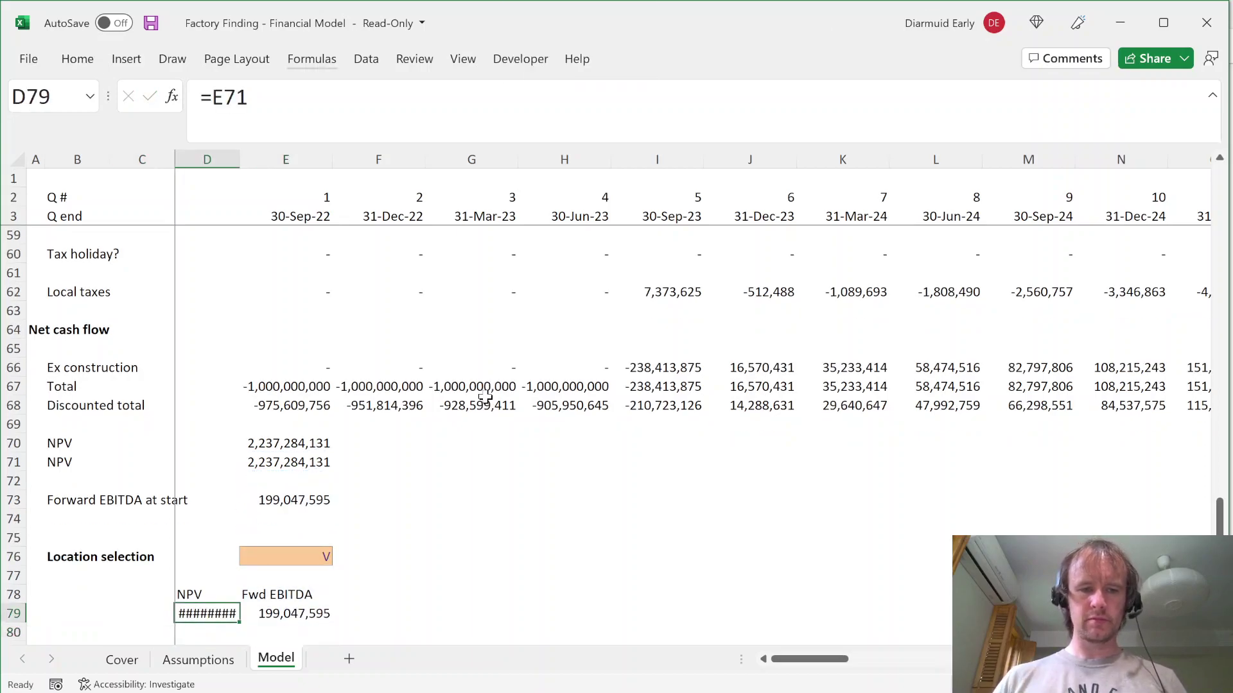
pyautogui.hotkey('alt', 'h')
pyautogui.press('o')
pyautogui.press('i')
# Step: Enter =Factories in C80 to list the factory locations for the comparison table
pyautogui.press('Down')
pyautogui.press('Left')
pyautogui.write('=fac')
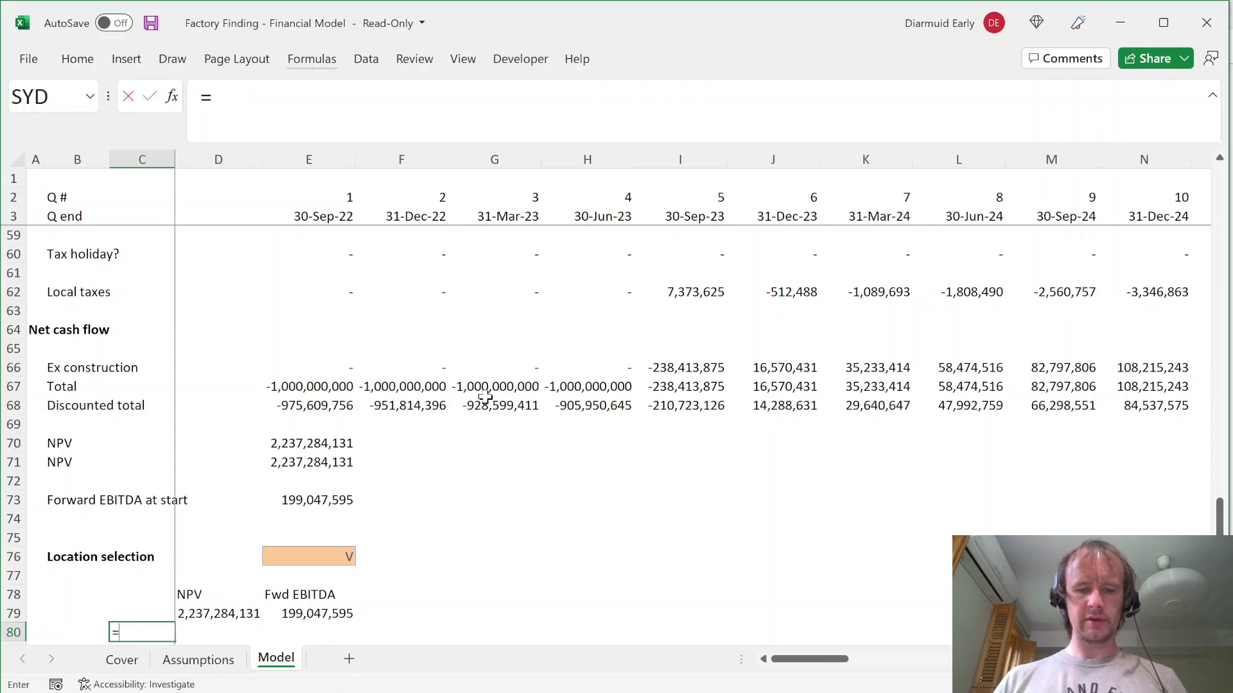
pyautogui.press('Down')
pyautogui.press('Escape')
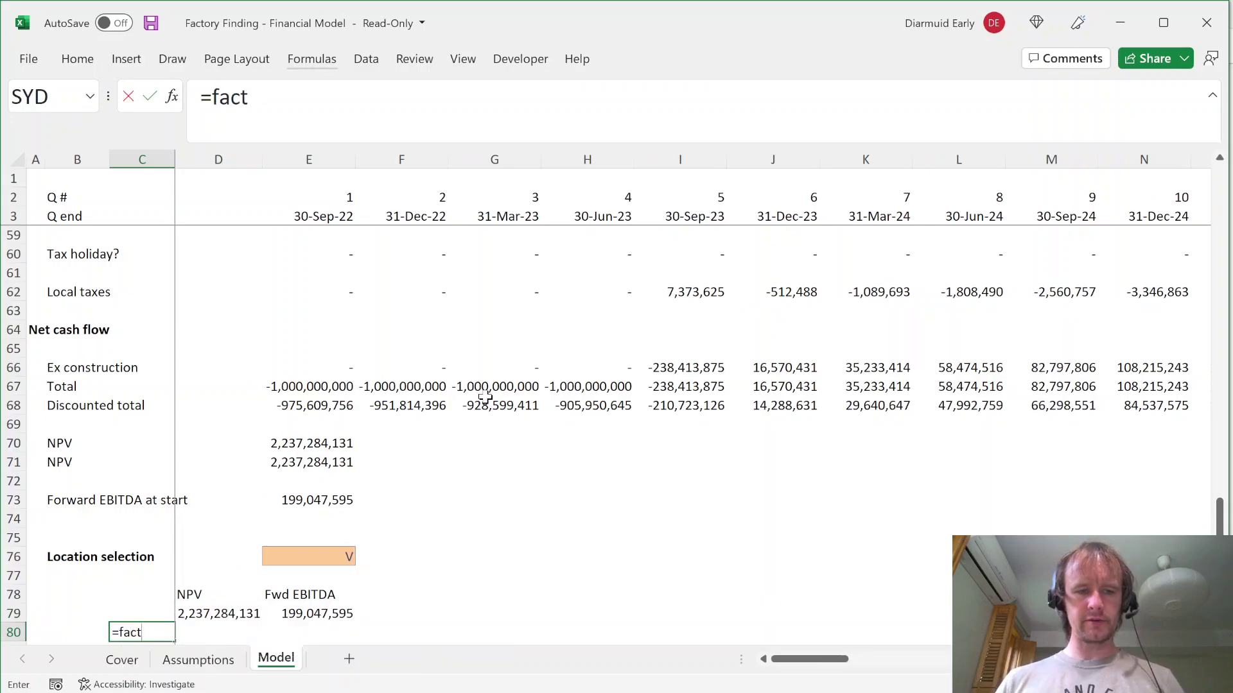
pyautogui.press('Escape')
pyautogui.press('Down')
pyautogui.press('Up')
pyautogui.write('=fac')
pyautogui.press('Down')
pyautogui.press('Down')
pyautogui.press('Tab')
pyautogui.hotkey('ctrl', 'Return')
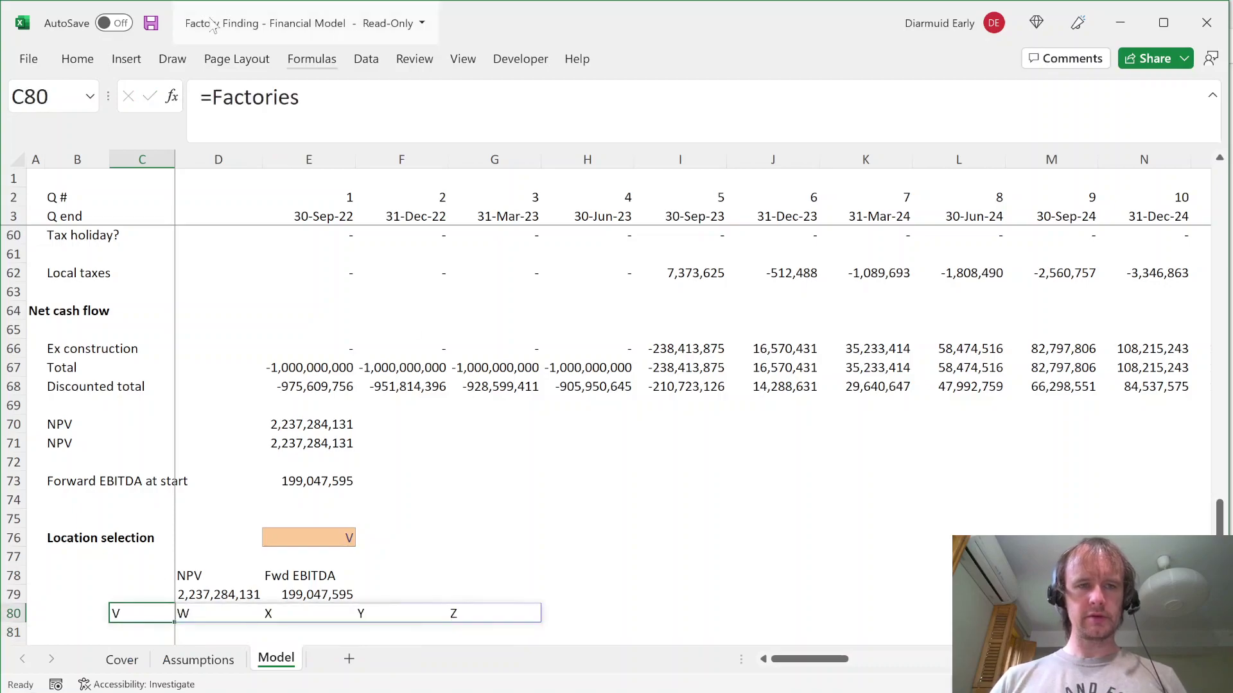
# Step: Wrap the Factories formula in C80 with TRANSPOSE so the factory locations list down column C
pyautogui.click(205, 97)
pyautogui.write('tra')
pyautogui.press('Tab')
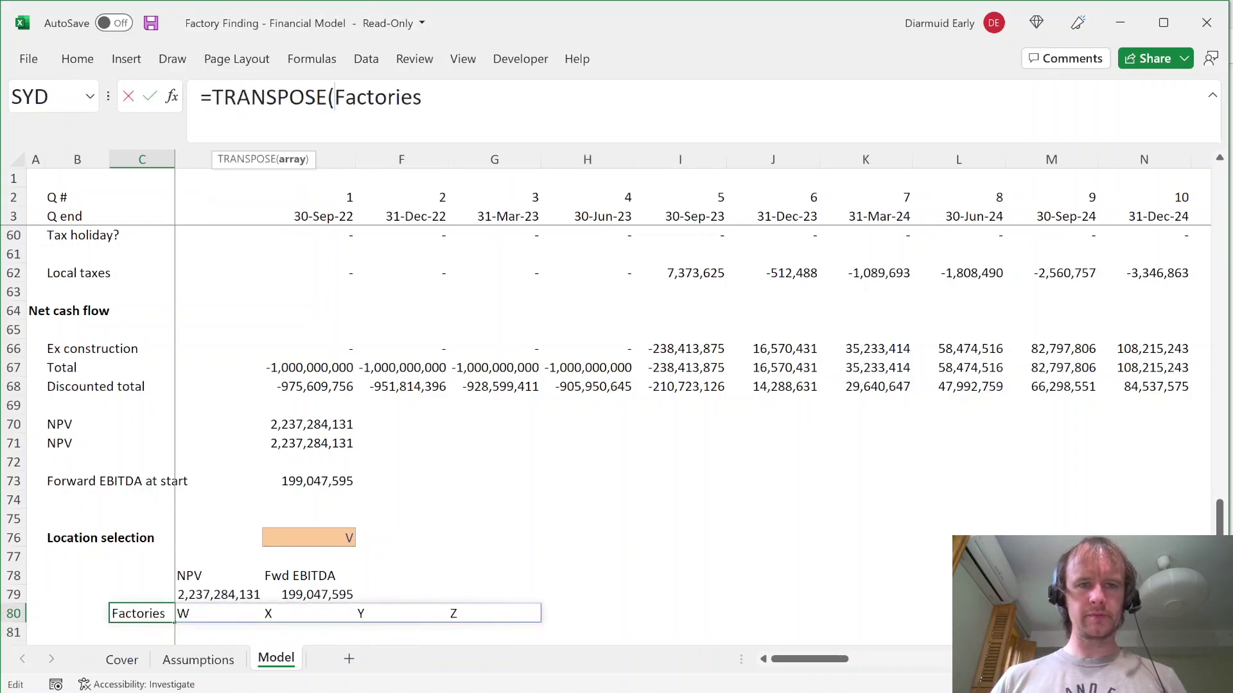
pyautogui.press('Return')
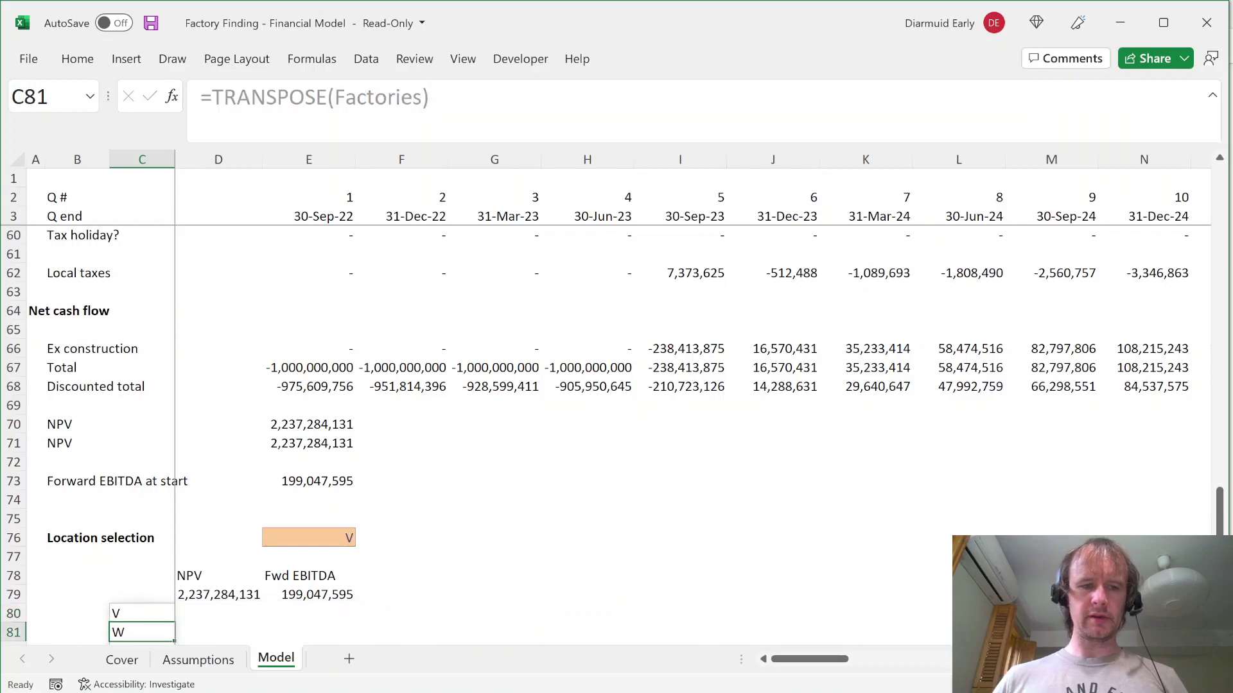
# Step: Create a what-if data table over C79:E84 with E76 as the column input cell
pyautogui.moveTo(141, 595); pyautogui.dragTo(354, 639)
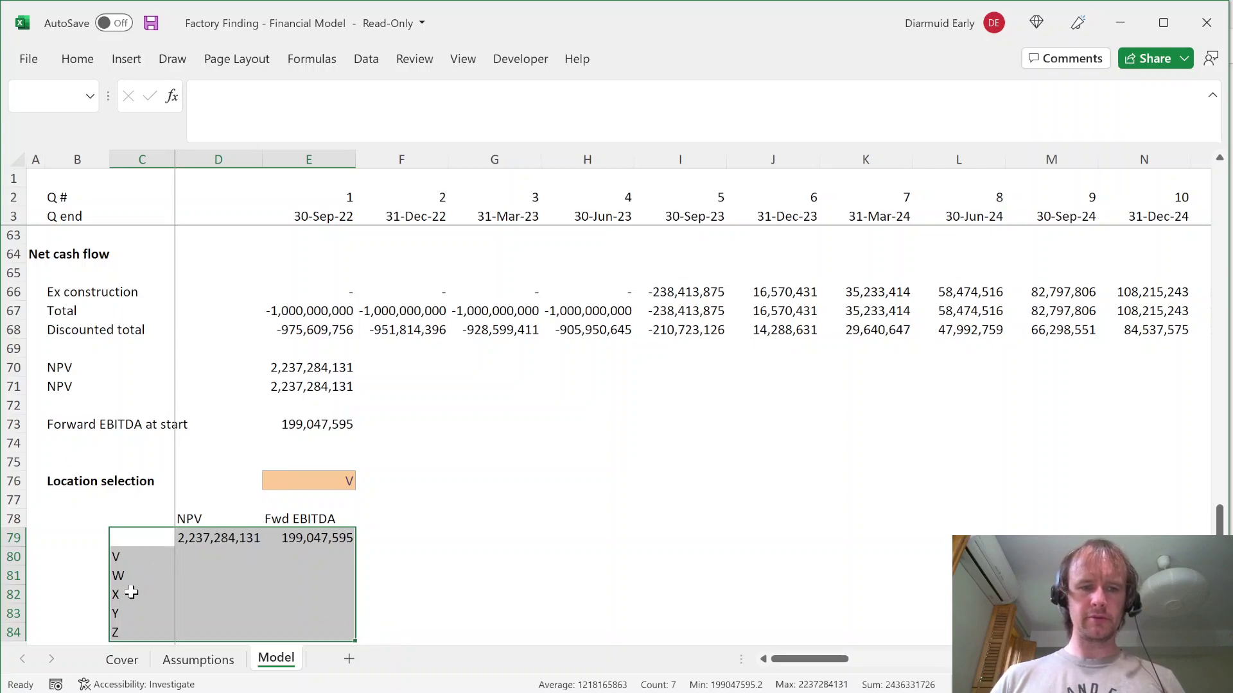
pyautogui.hotkey('alt', 'a')
pyautogui.press('w')
pyautogui.press('t')
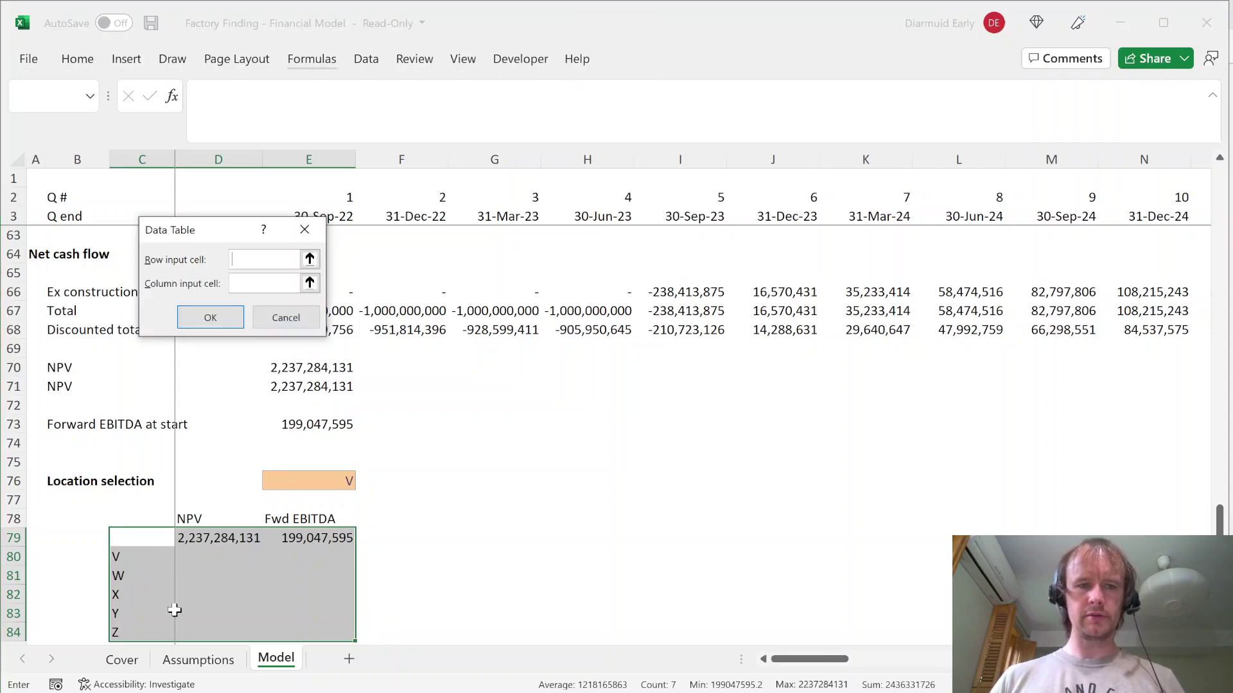
pyautogui.click(338, 484)
pyautogui.press('Return')
# Step: Copy the number formatting of D79:E79 down to the data table results through row 84
pyautogui.press('Up')
pyautogui.press('Right')
pyautogui.press('Down')
pyautogui.hotkey('shift', 'Right')
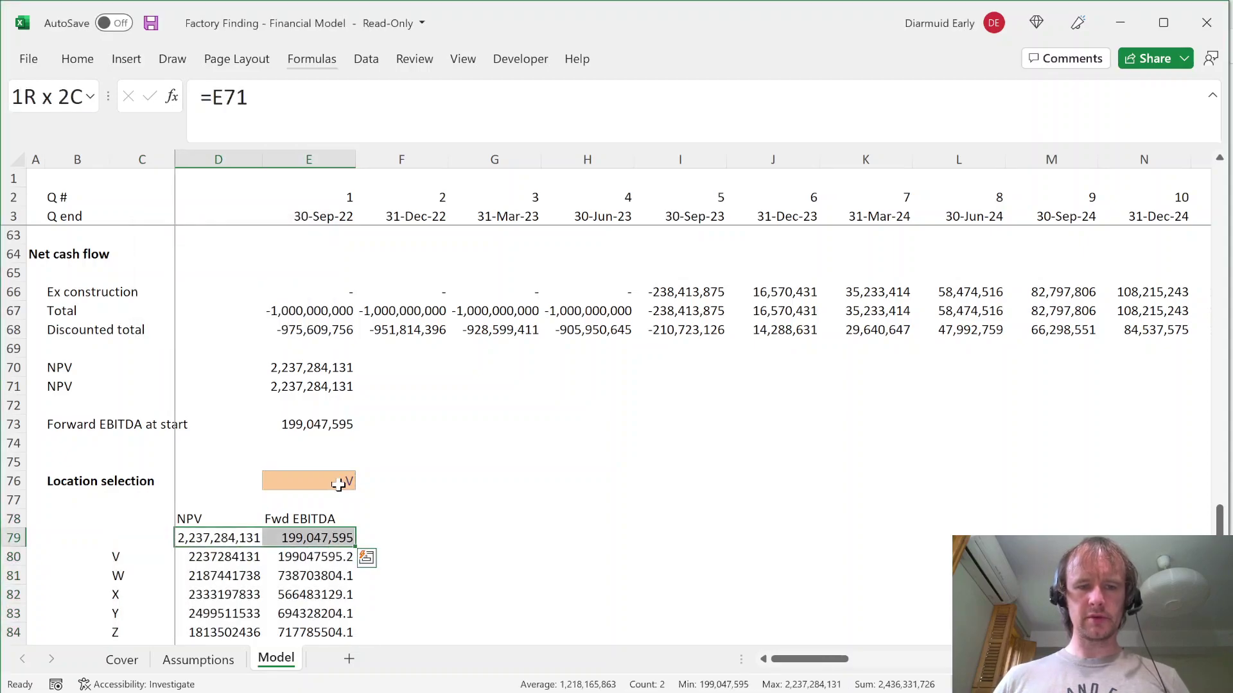
pyautogui.hotkey('ctrl', 'c')
pyautogui.hotkey('ctrl', 'shift', 'Down')
pyautogui.hotkey('ctrl', 'alt', 'v')
pyautogui.press('t')
pyautogui.press('Return')
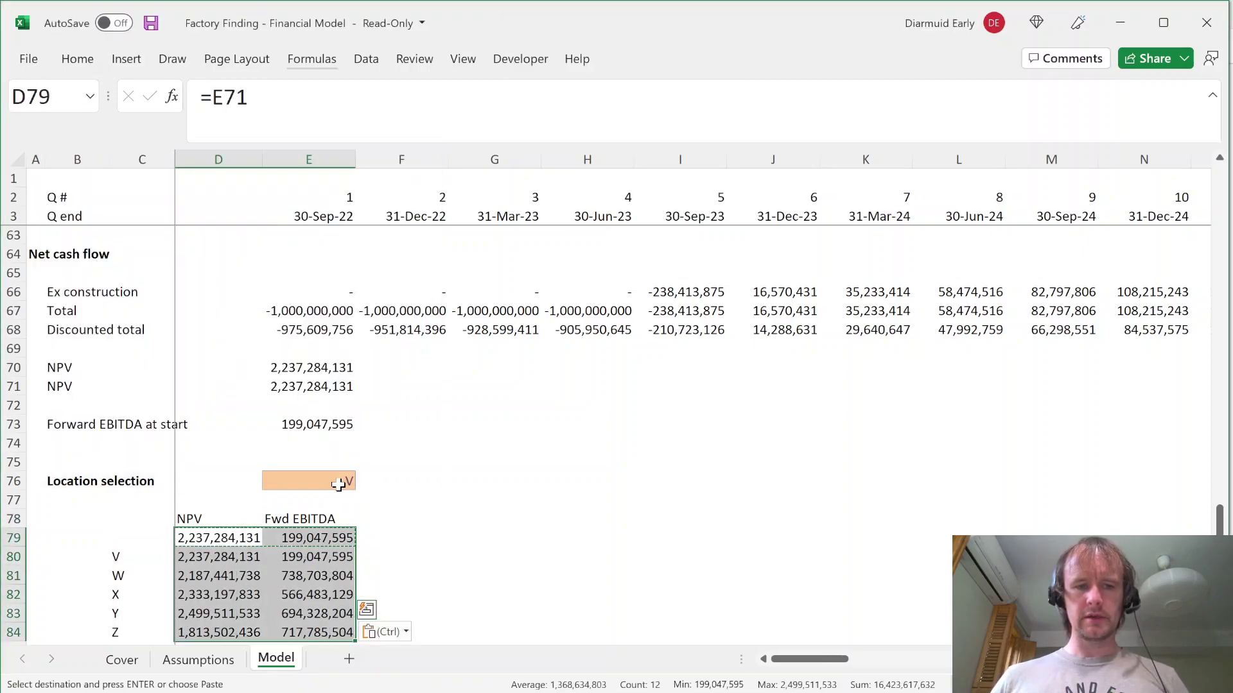
# Step: Compare the NPV results in D80:D84 to find the factory with the highest NPV
pyautogui.press('Down')
pyautogui.hotkey('shift', 'Down')
pyautogui.hotkey('shift', 'Down')
pyautogui.hotkey('shift', 'Down')
pyautogui.hotkey('shift', 'Down')
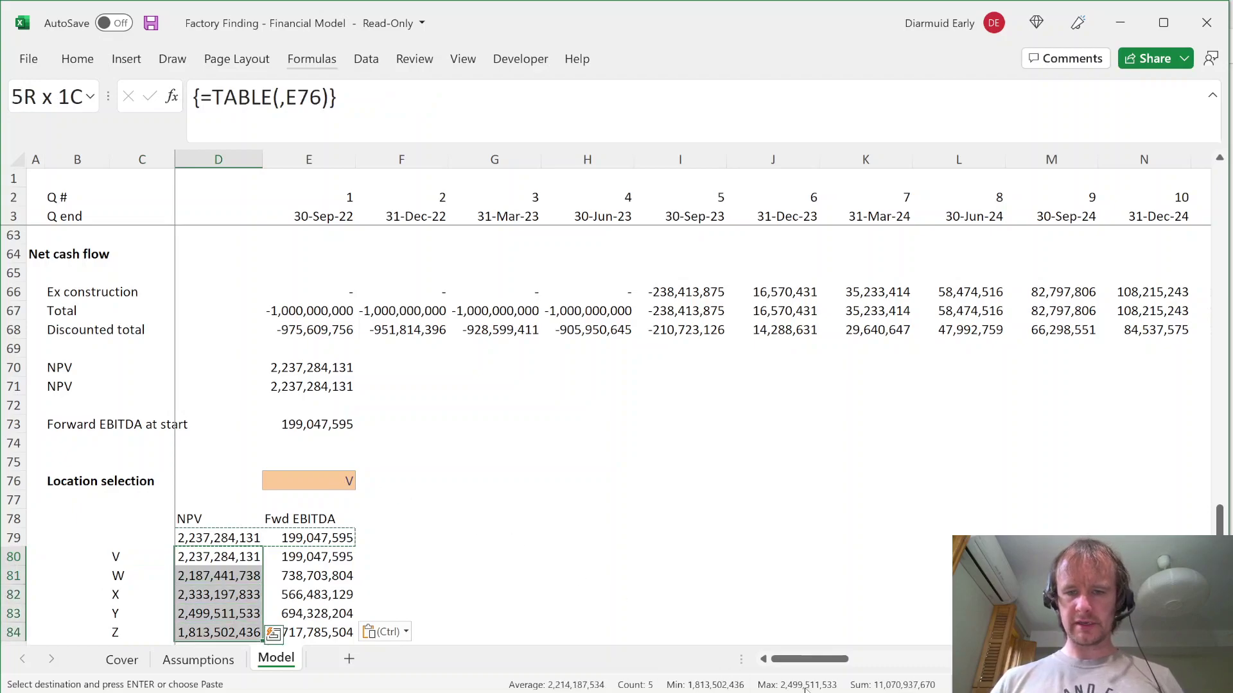
pyautogui.click(195, 615)
# Step: Find the highest forward EBITDA in E79:E84 and check it against question 20 in the questions PDF
pyautogui.click(319, 538)
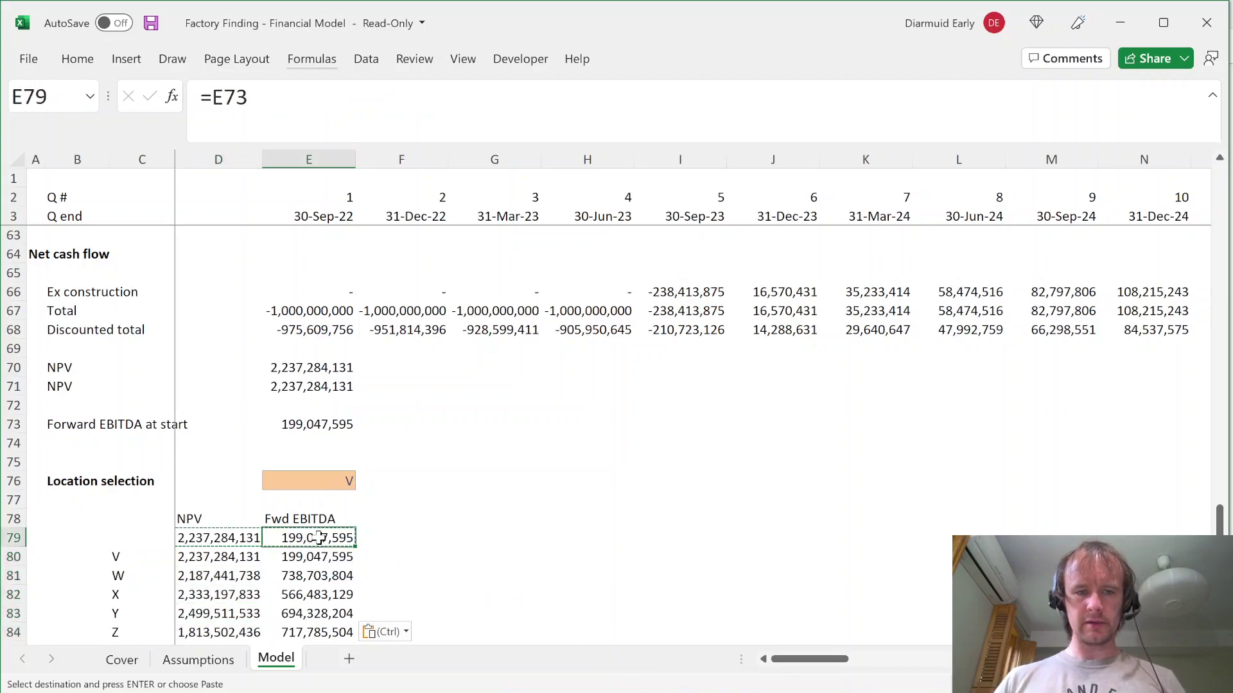
pyautogui.hotkey('shift', 'Down')
pyautogui.hotkey('shift', 'Down')
pyautogui.hotkey('shift', 'Down')
pyautogui.hotkey('shift', 'Down')
pyautogui.hotkey('shift', 'Down')
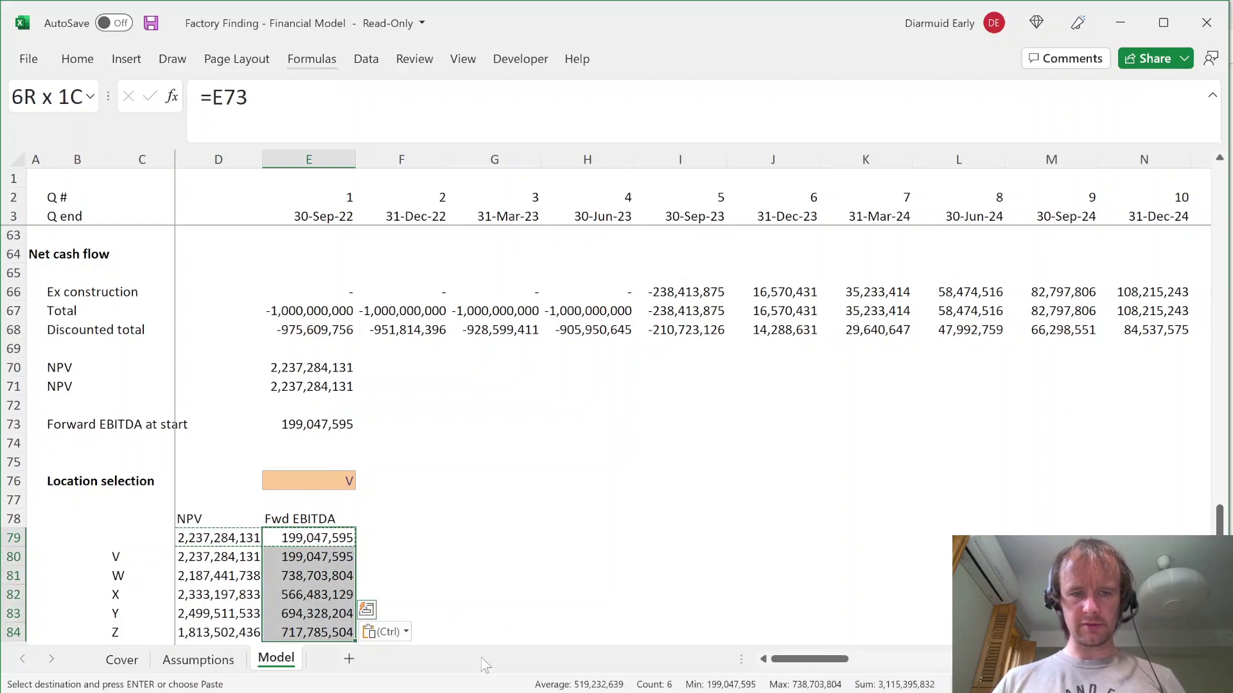
pyautogui.click(304, 571)
pyautogui.hotkey('alt', 'Tab')
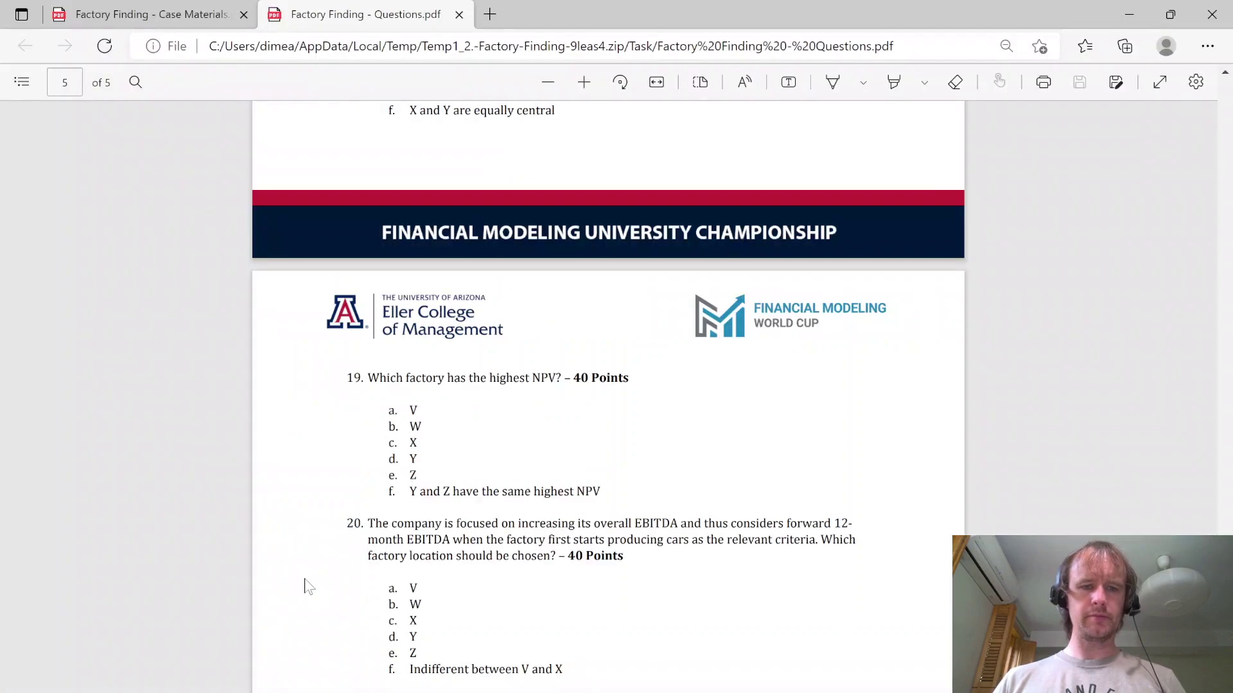
pyautogui.hotkey('alt', 'Tab')
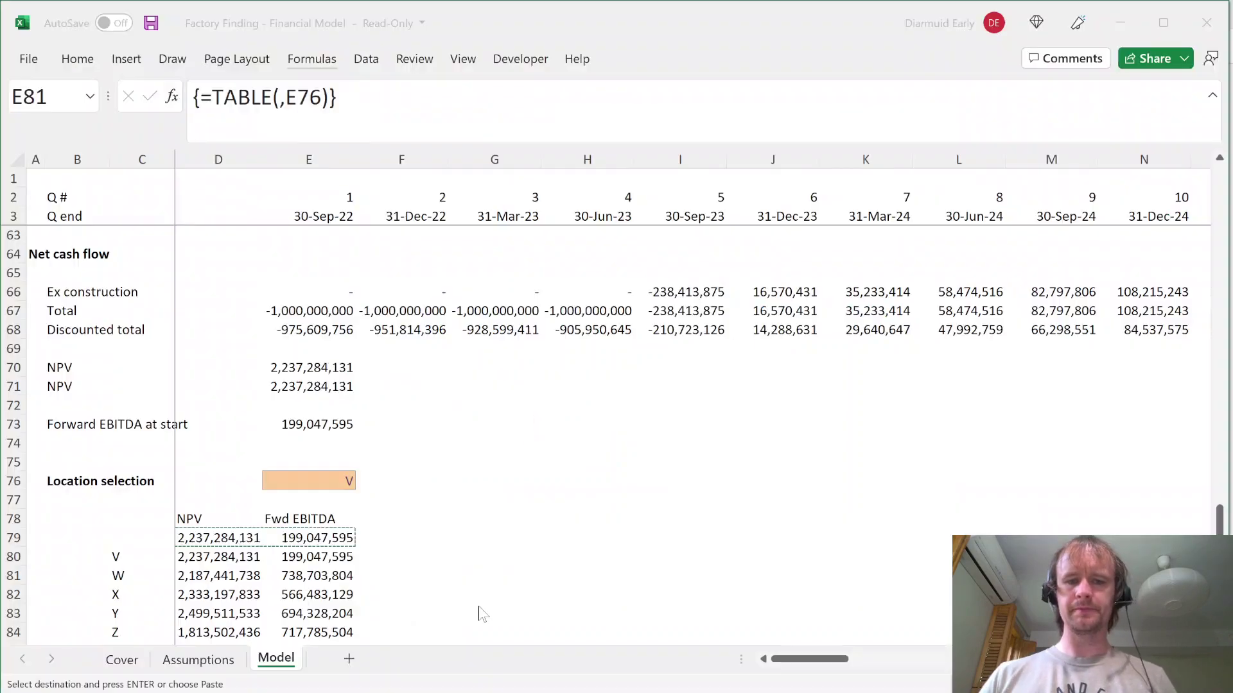
# Step: Review the Model sheet from the indices and labor sections down through the car economics
pyautogui.hotkey('ctrl', 'Home')
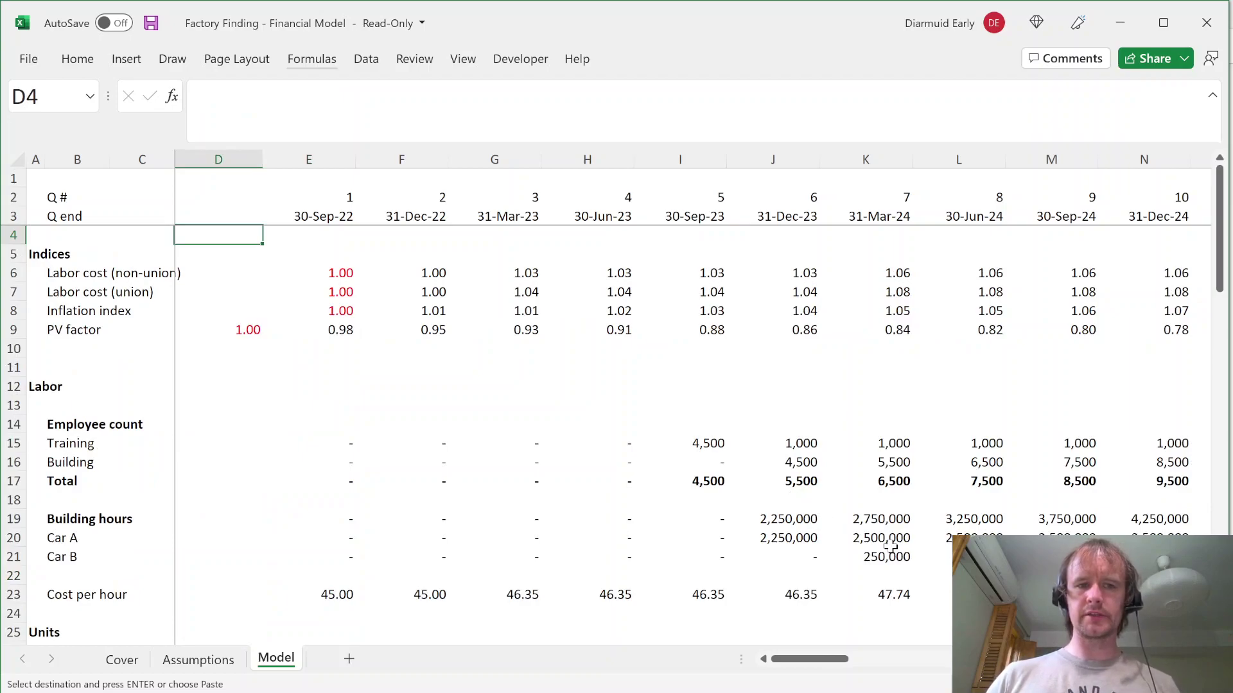
pyautogui.press('pagedown')
pyautogui.press('pagedown')
pyautogui.press('pagedown')
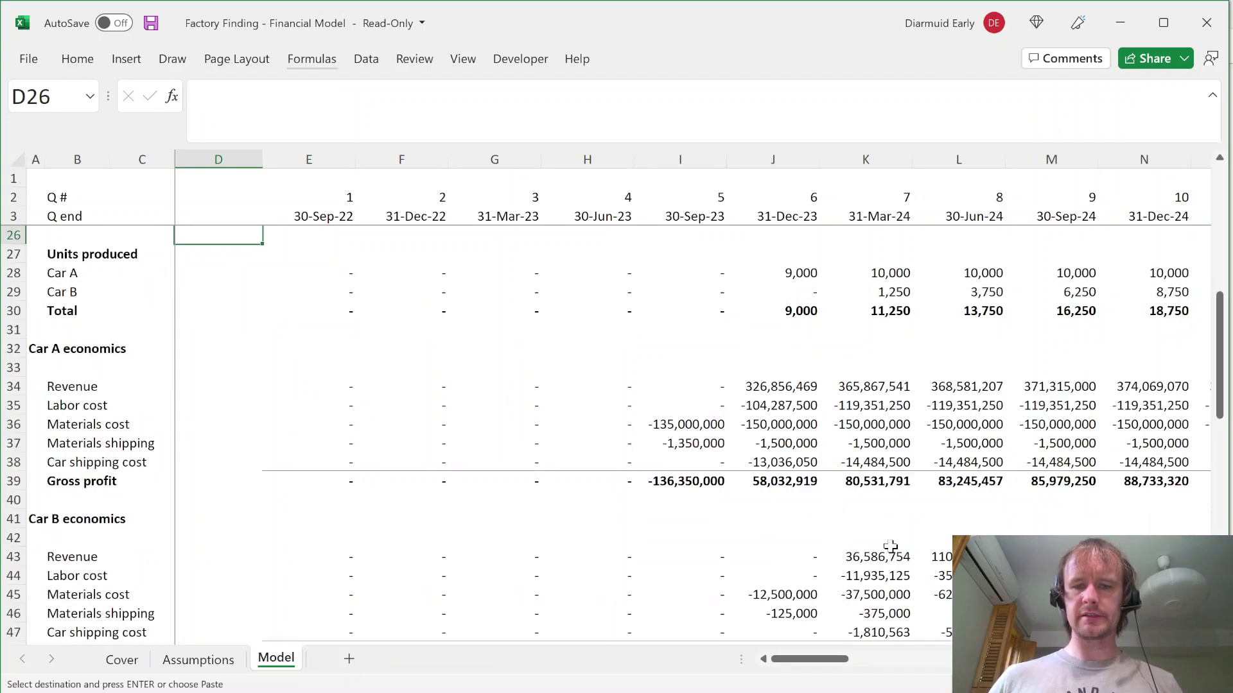
pyautogui.hotkey('ctrl', 'Home')
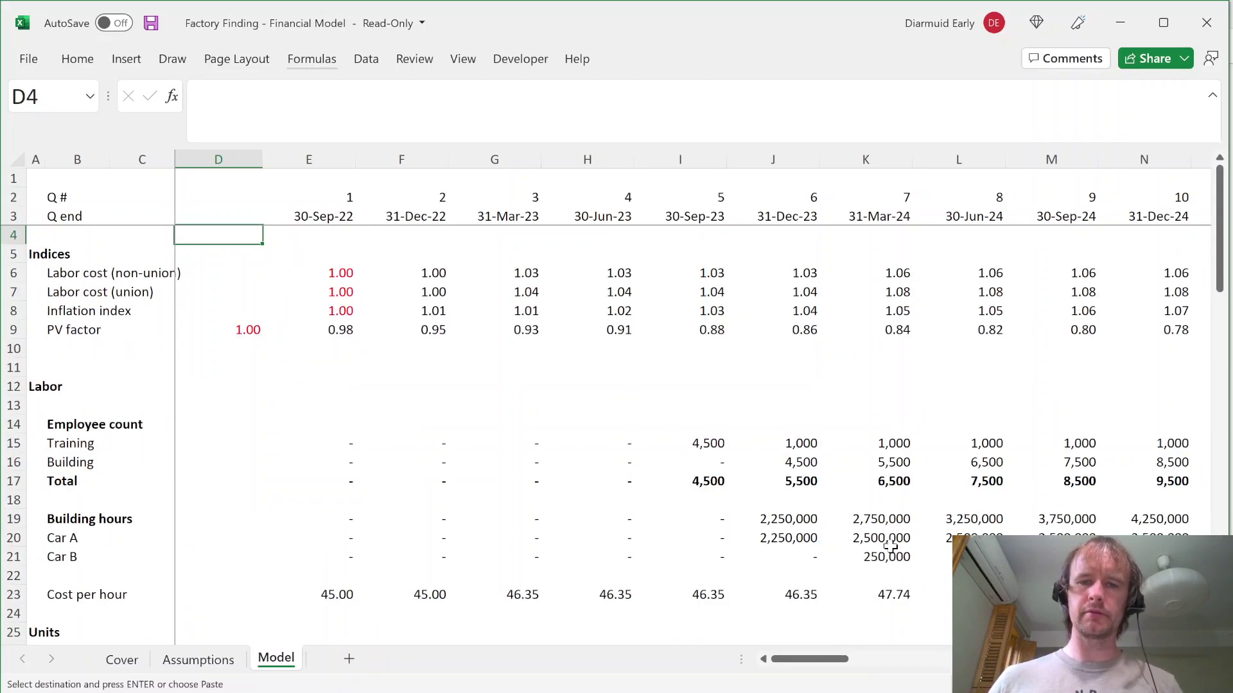
# Step: Review the Assumptions sheet from the labor inputs down to the inventory allocation and compare its layout with the Model sheet
pyautogui.hotkey('ctrl', 'pageup')
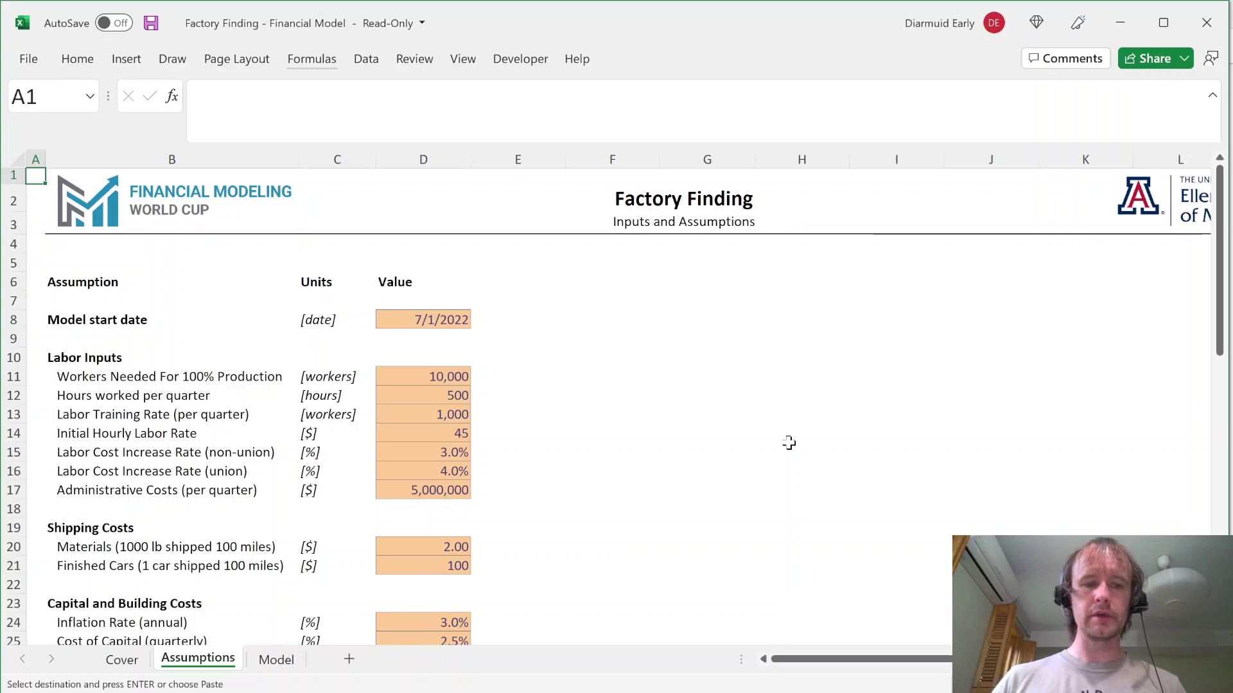
pyautogui.scroll(-4, 789, 443)
pyautogui.scroll(-3, 789, 443)
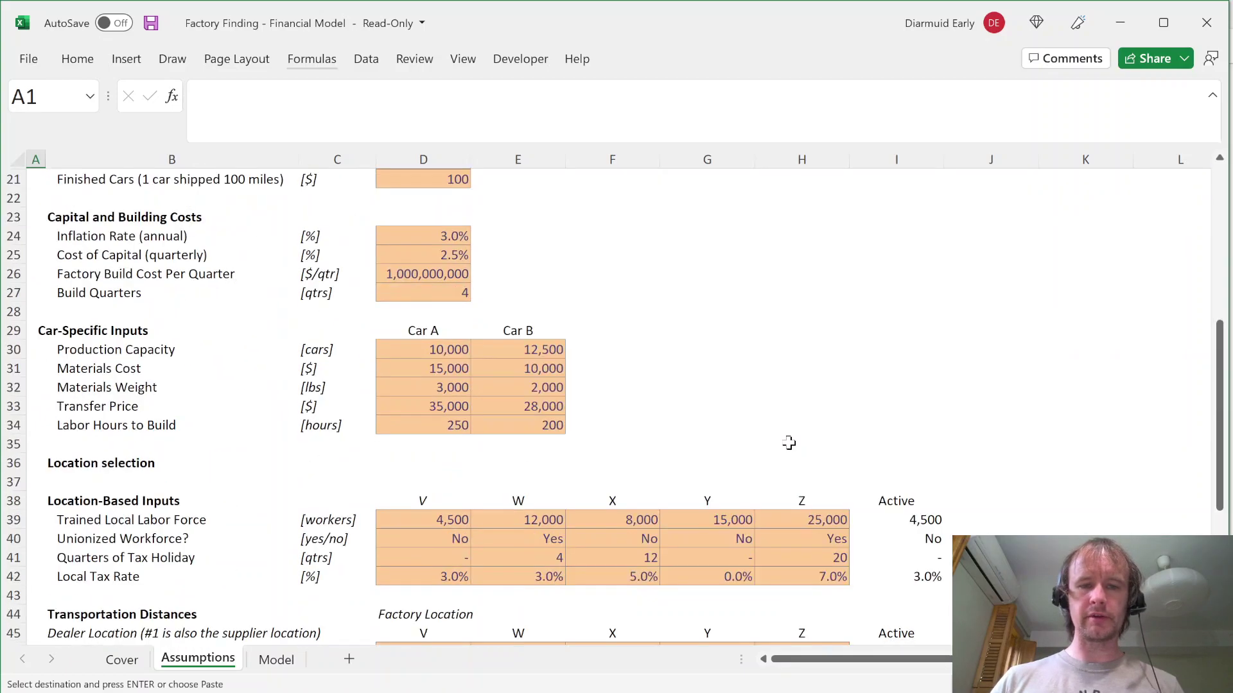
pyautogui.scroll(-8, 788, 443)
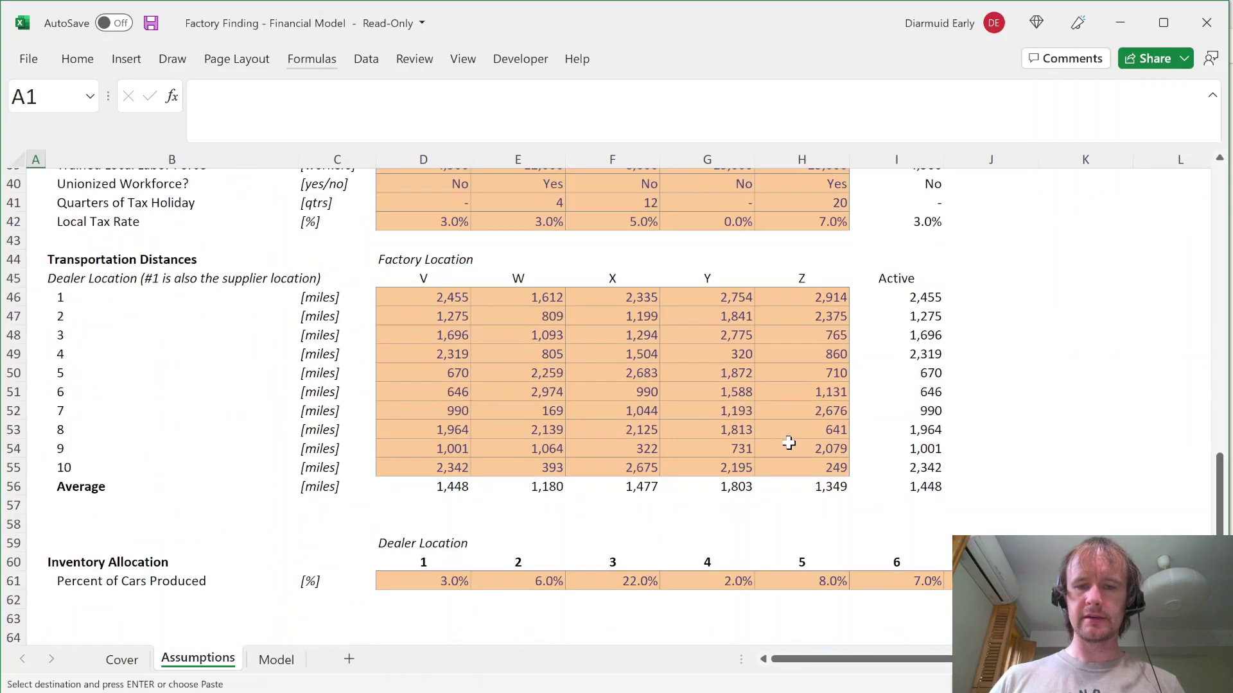
pyautogui.scroll(14, 789, 443)
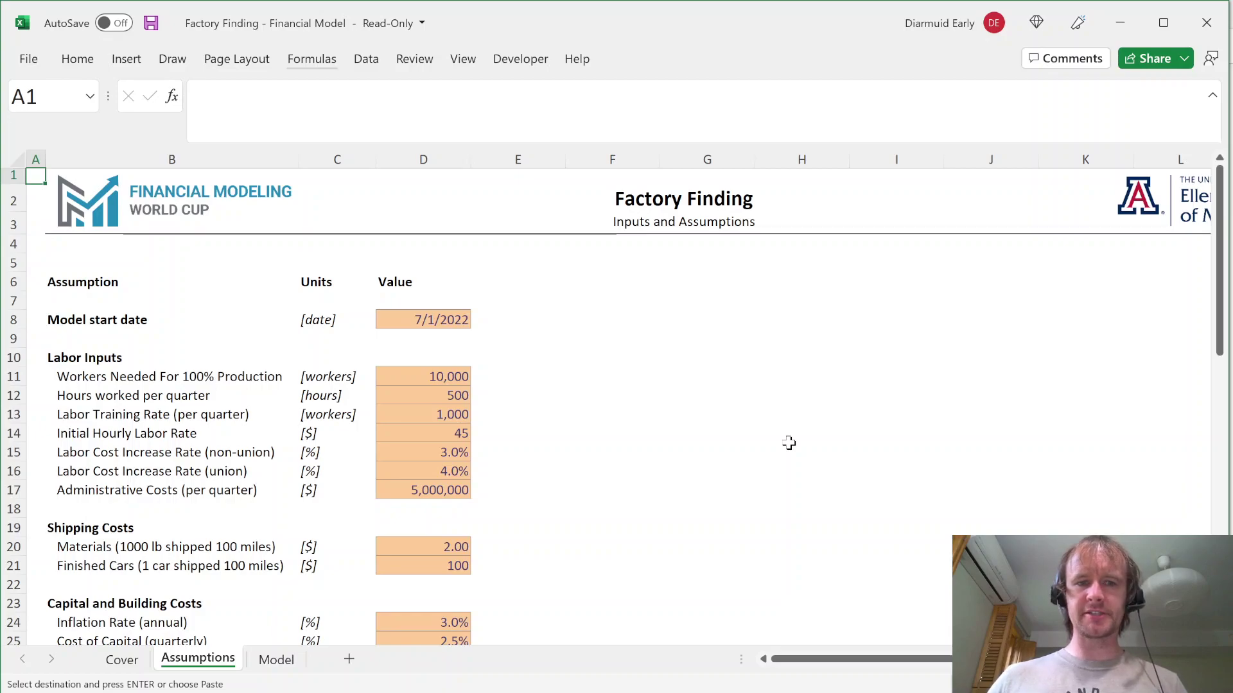
pyautogui.hotkey('ctrl', 'pagedown')
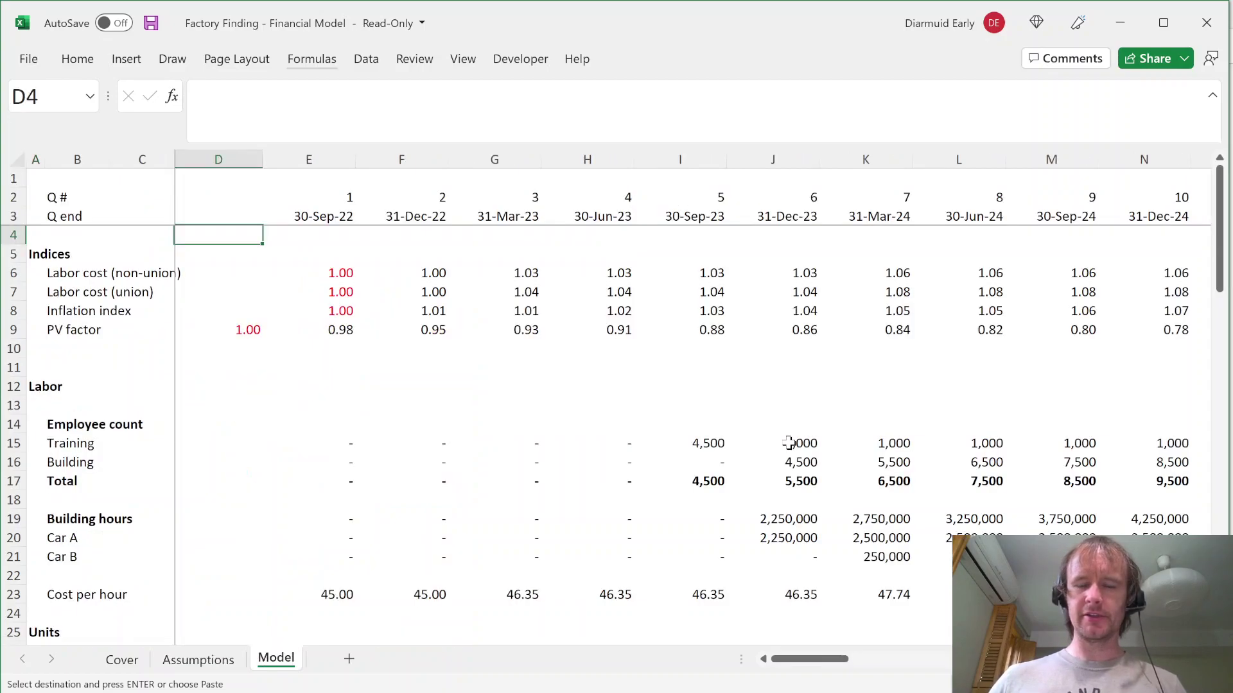
pyautogui.hotkey('ctrl', 'pageup')
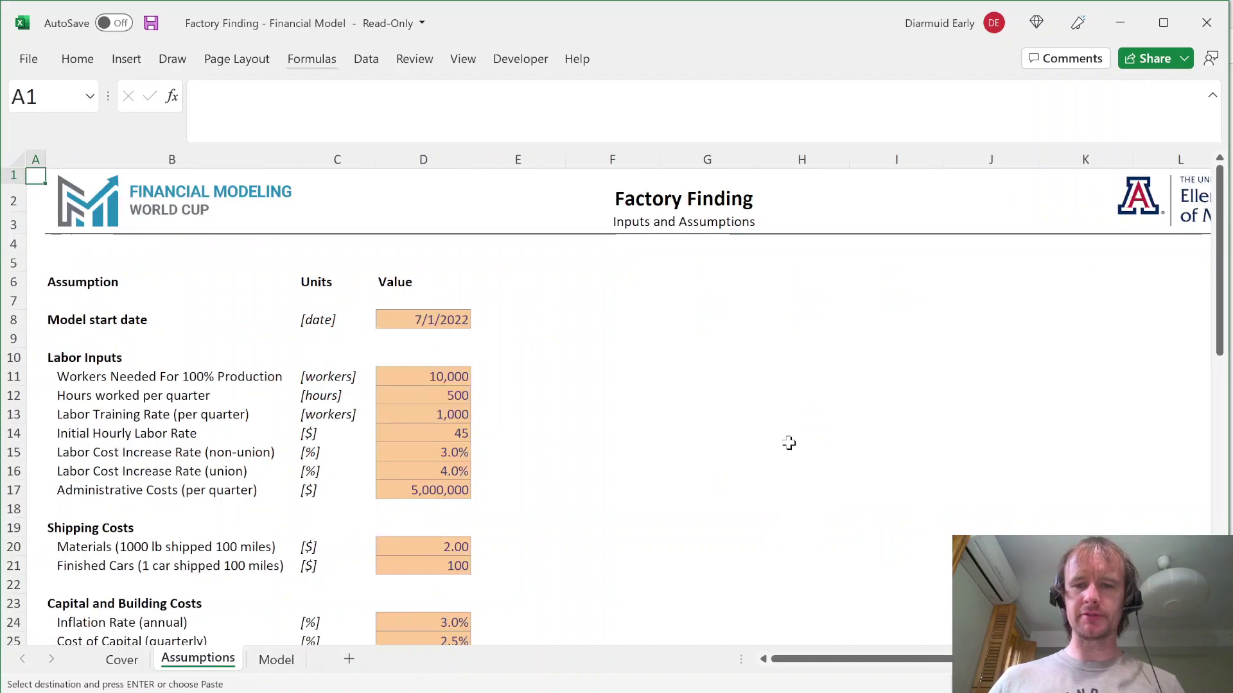